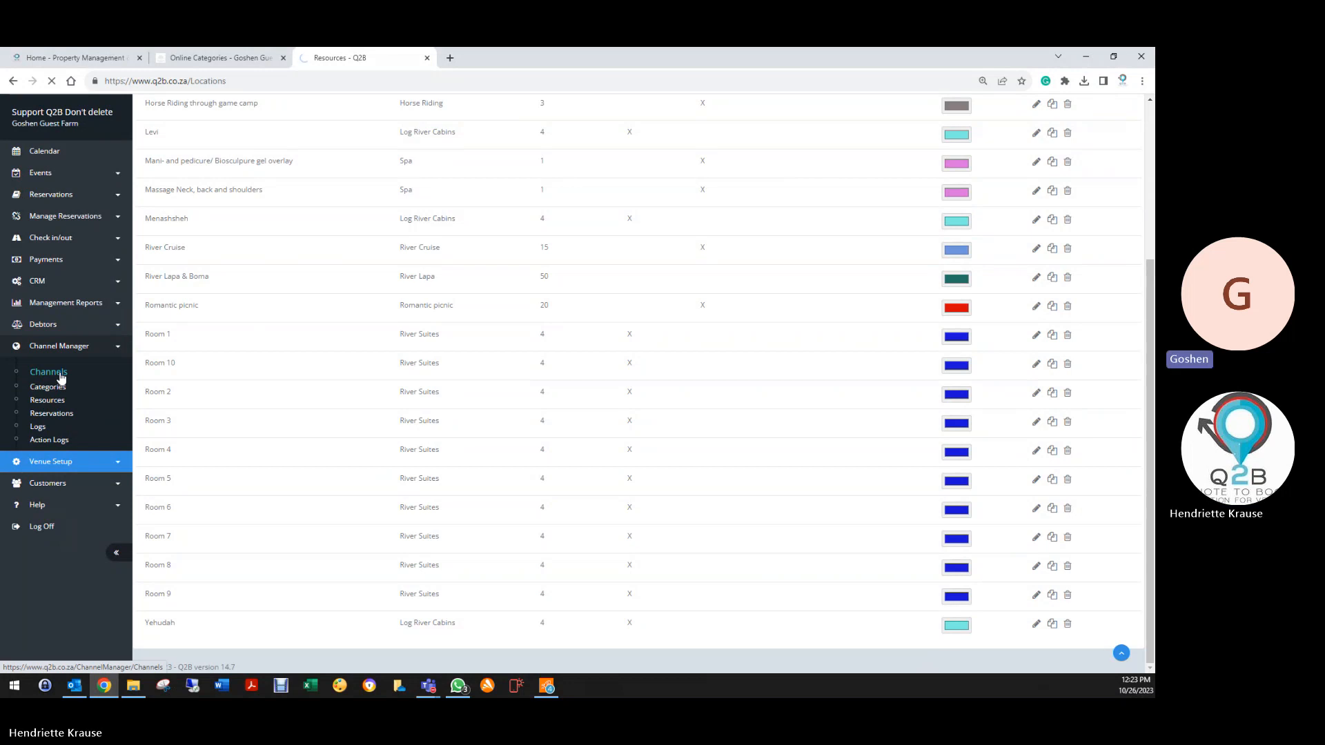
# Close the Online Categories tab and show the Channel Manager channel list with Booking.com
pyautogui.click(283, 58)
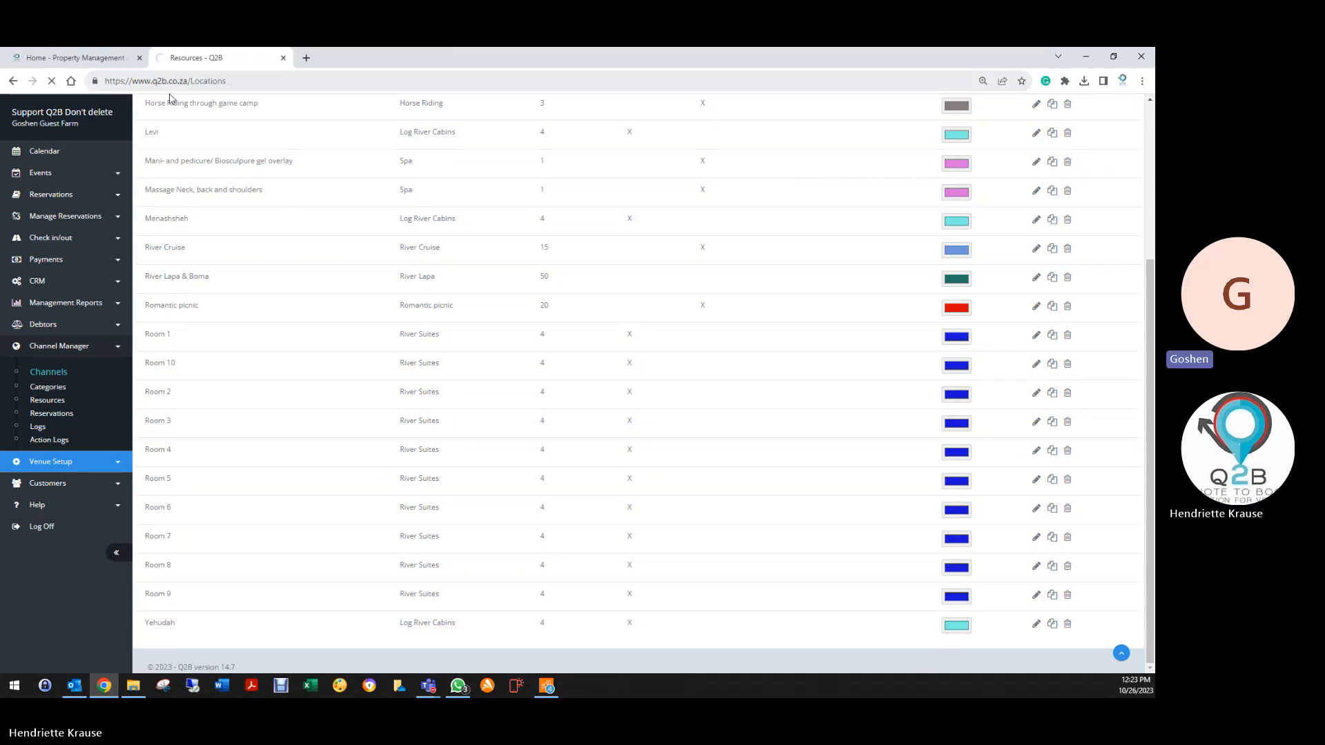
pyautogui.click(89, 373)
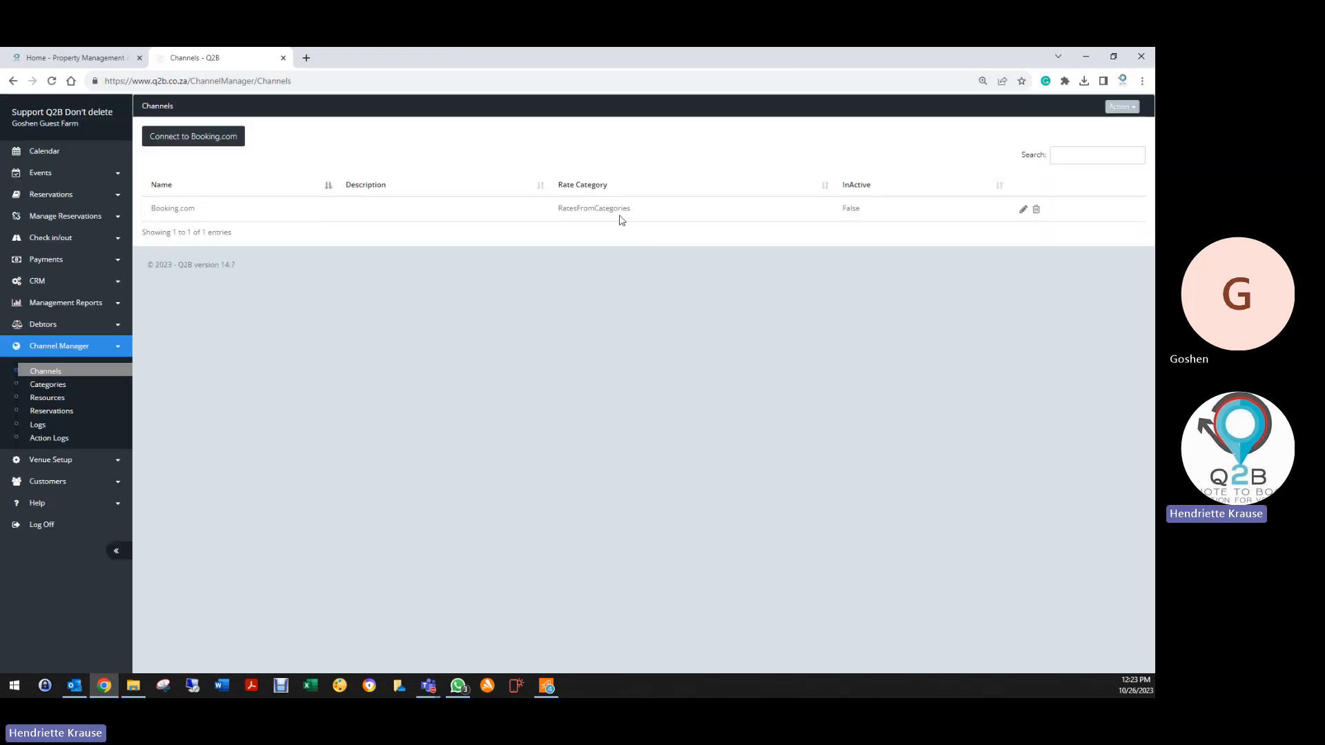
# Open the Reservation List, try searching 'gs', then clear the search to show all nine bookings
pyautogui.click(51, 195)
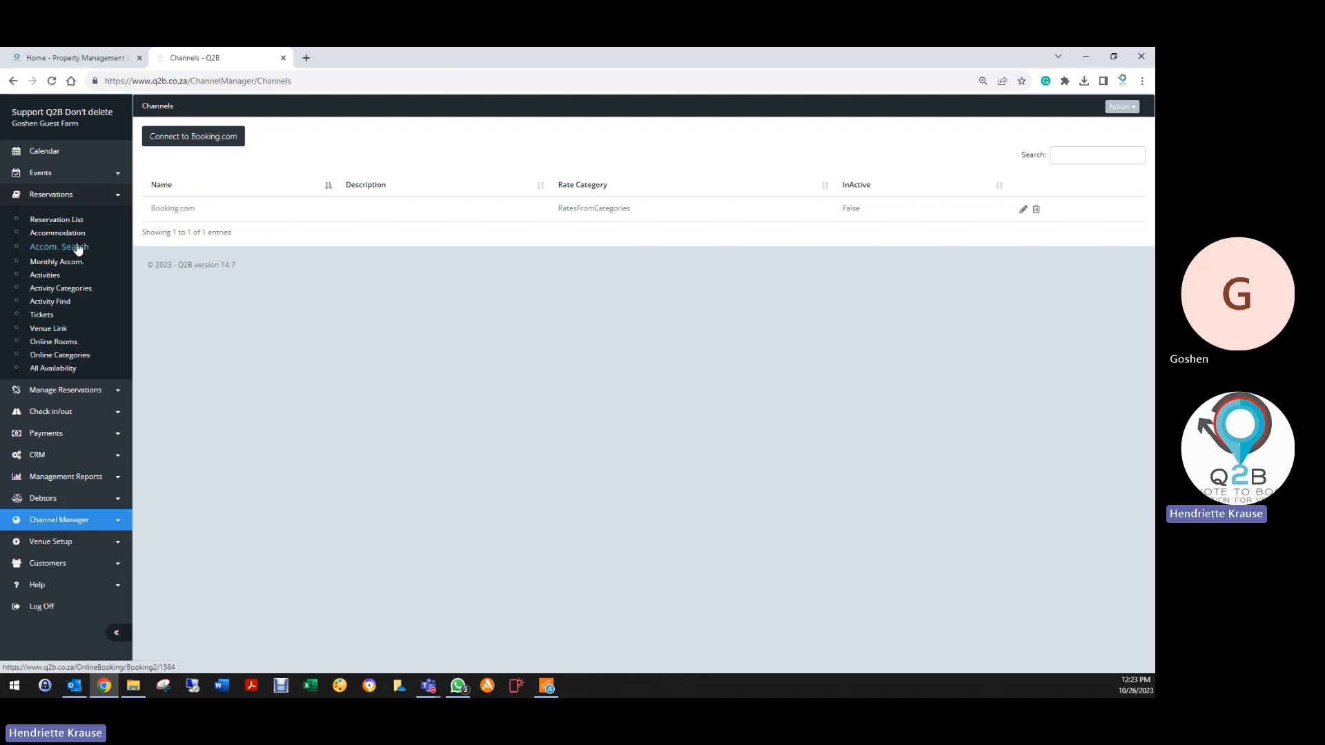
pyautogui.click(57, 220)
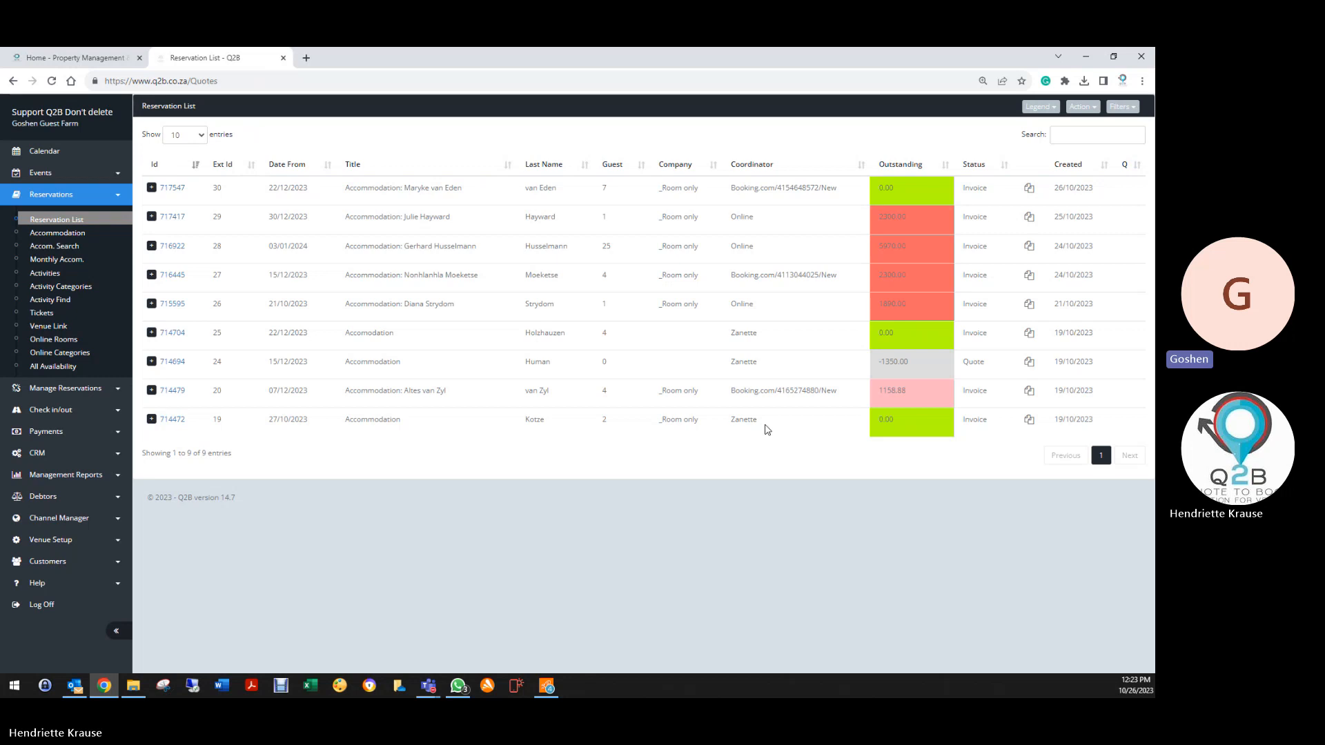
pyautogui.click(1079, 133)
pyautogui.write('gs')
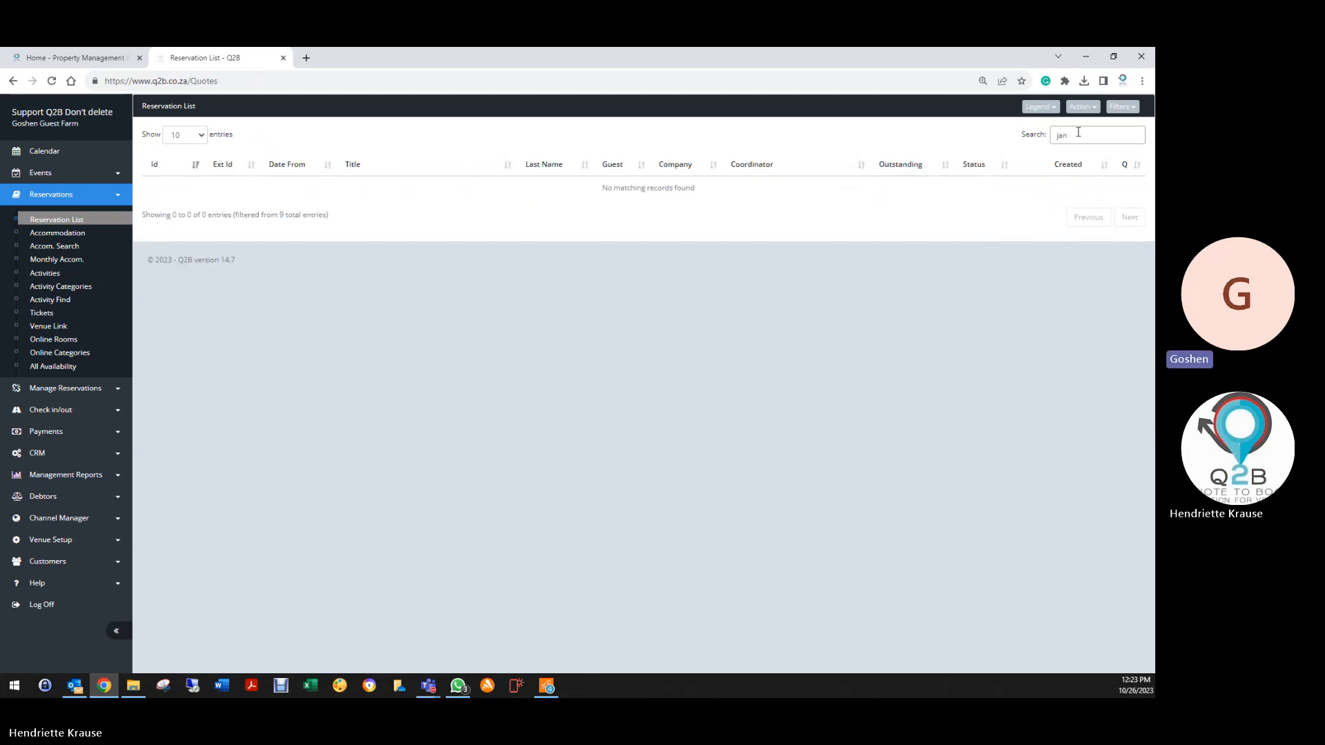
pyautogui.press('BackSpace')
pyautogui.press('BackSpace')
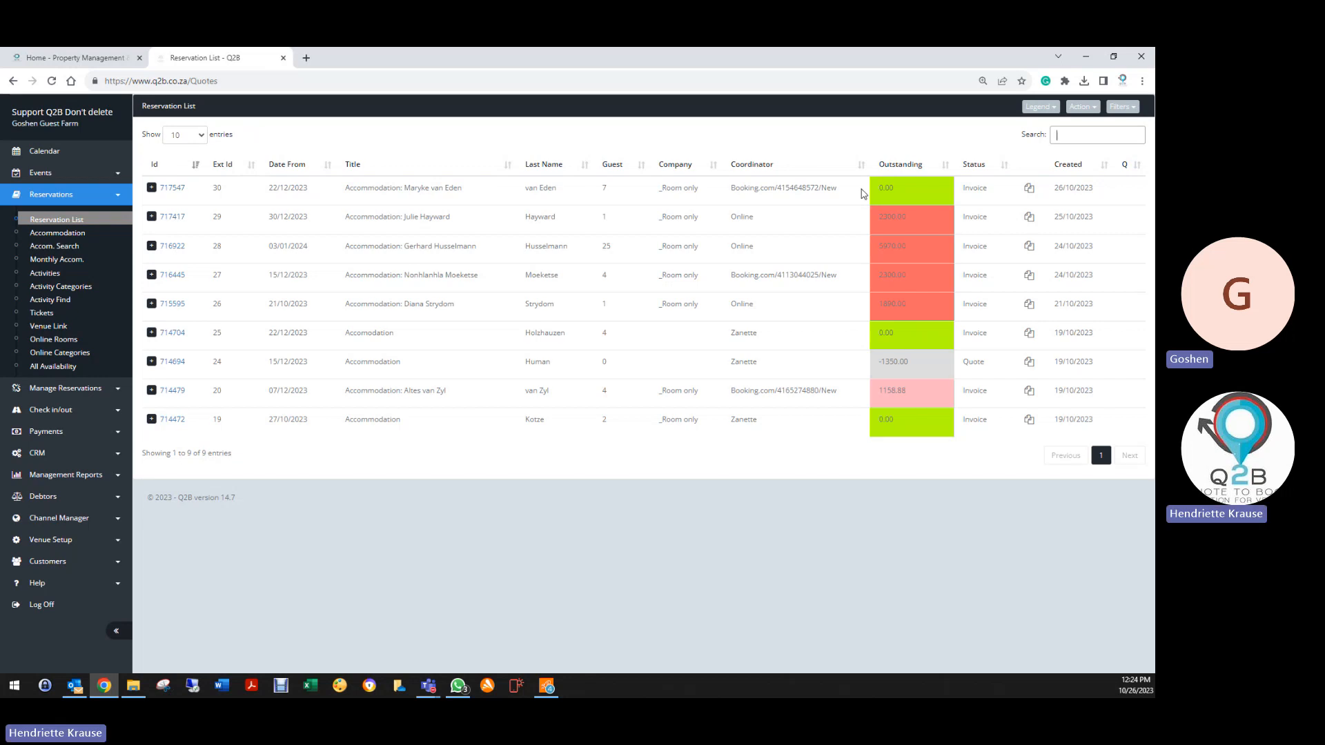
# Filter the reservation list to Deleted, then Invoices, then finally Active
pyautogui.click(1119, 108)
pyautogui.click(1065, 224)
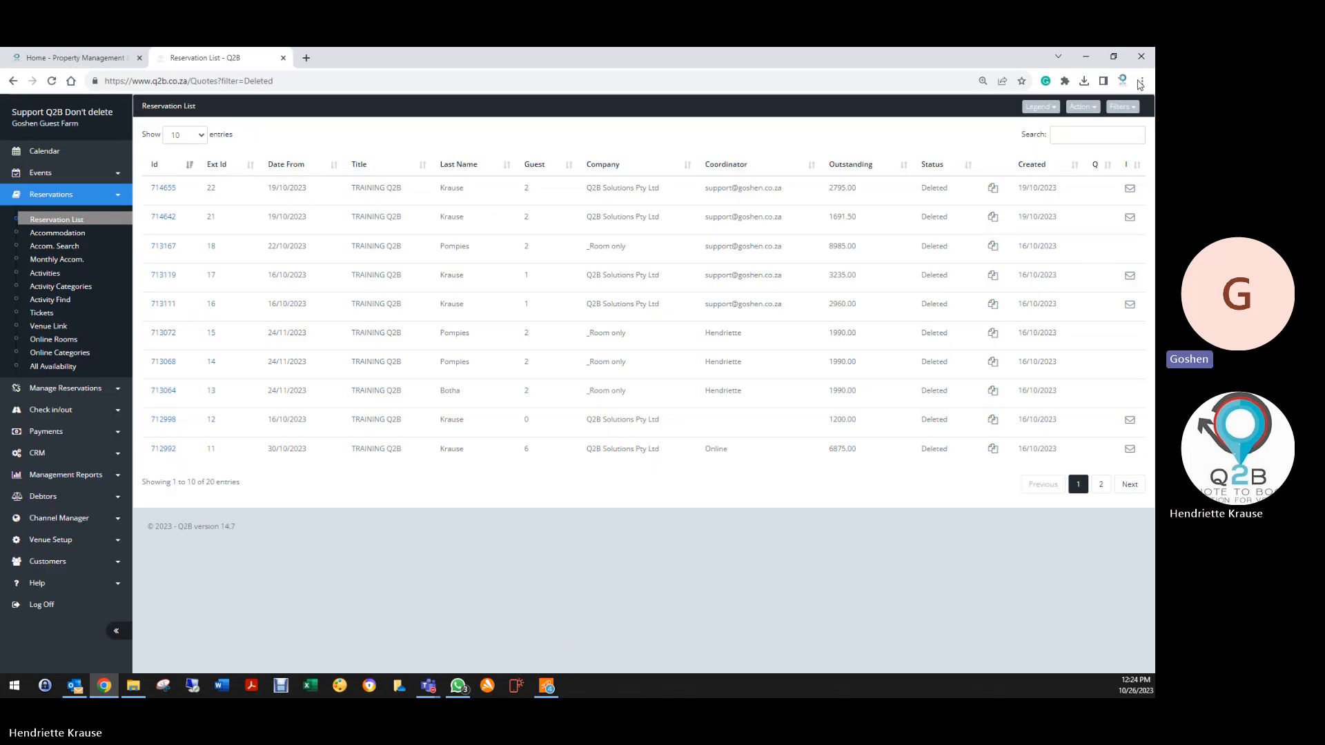
pyautogui.click(1119, 107)
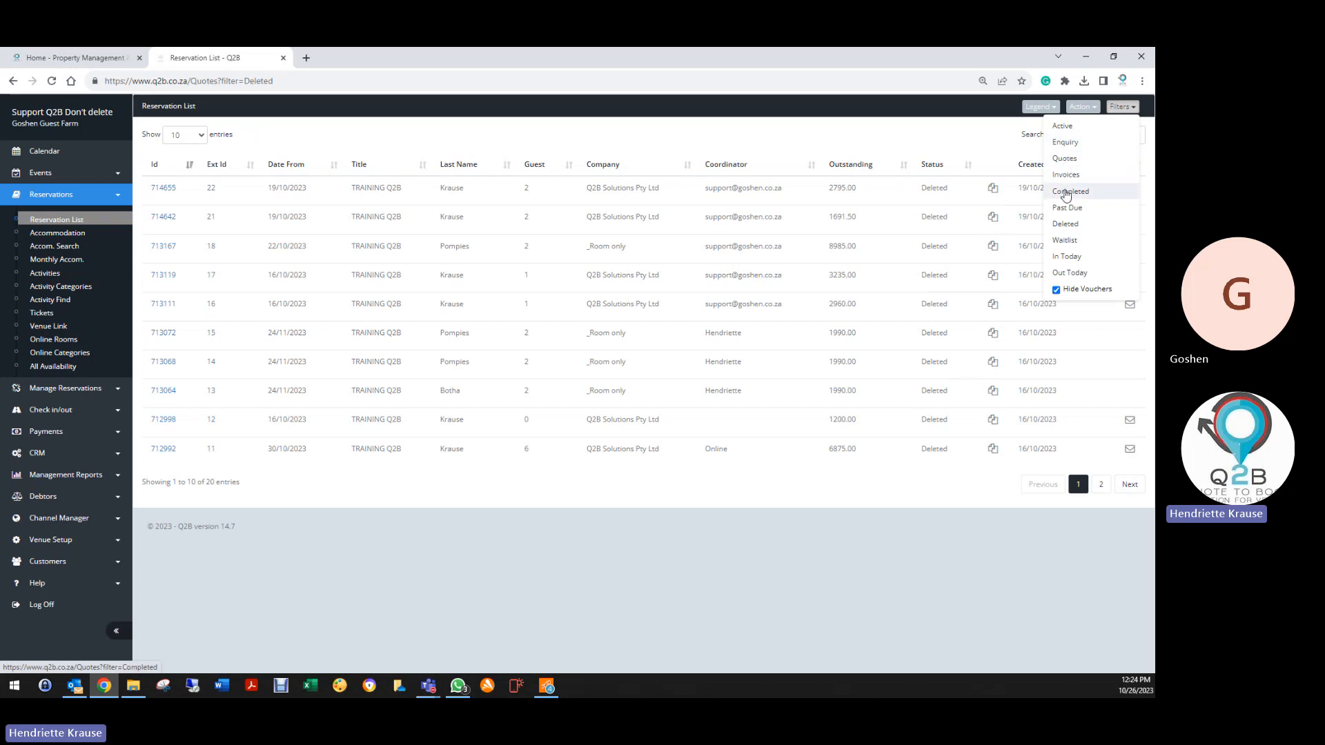
pyautogui.click(1066, 176)
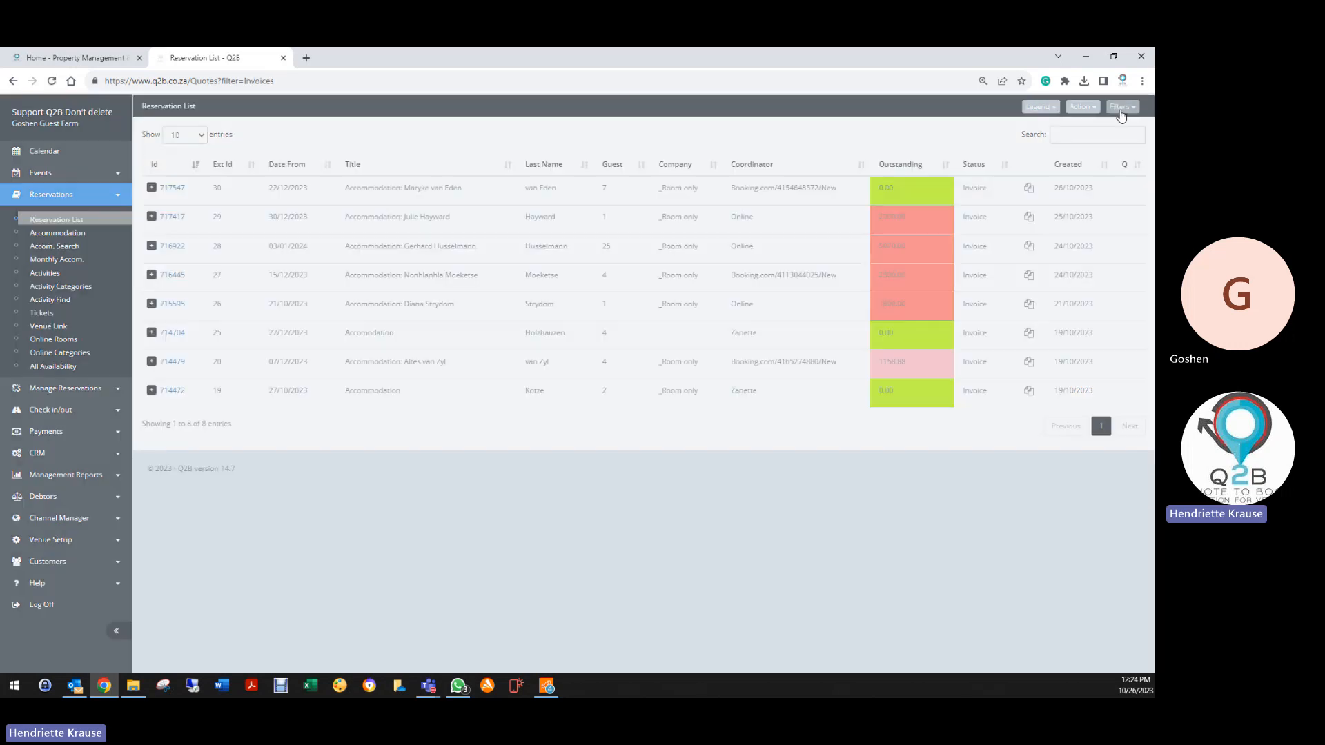
pyautogui.click(1119, 107)
pyautogui.click(1060, 126)
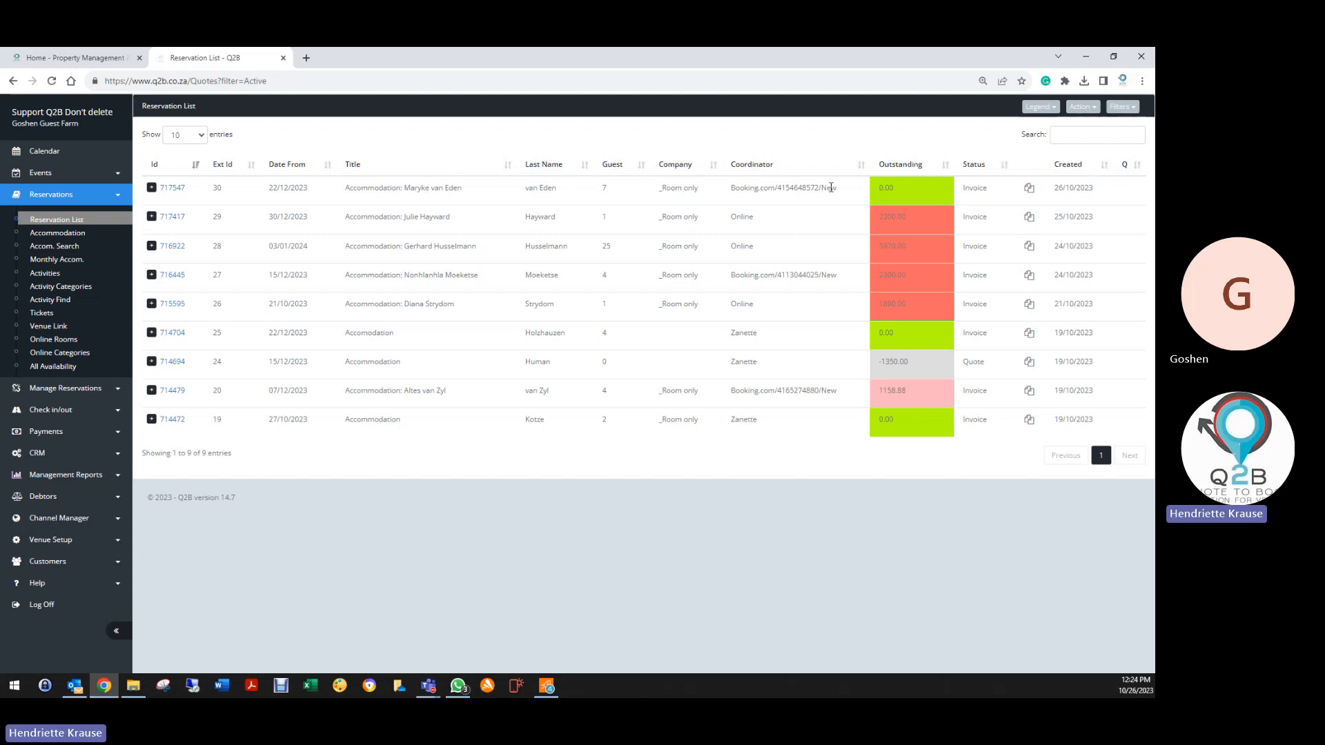
pyautogui.click(173, 188)
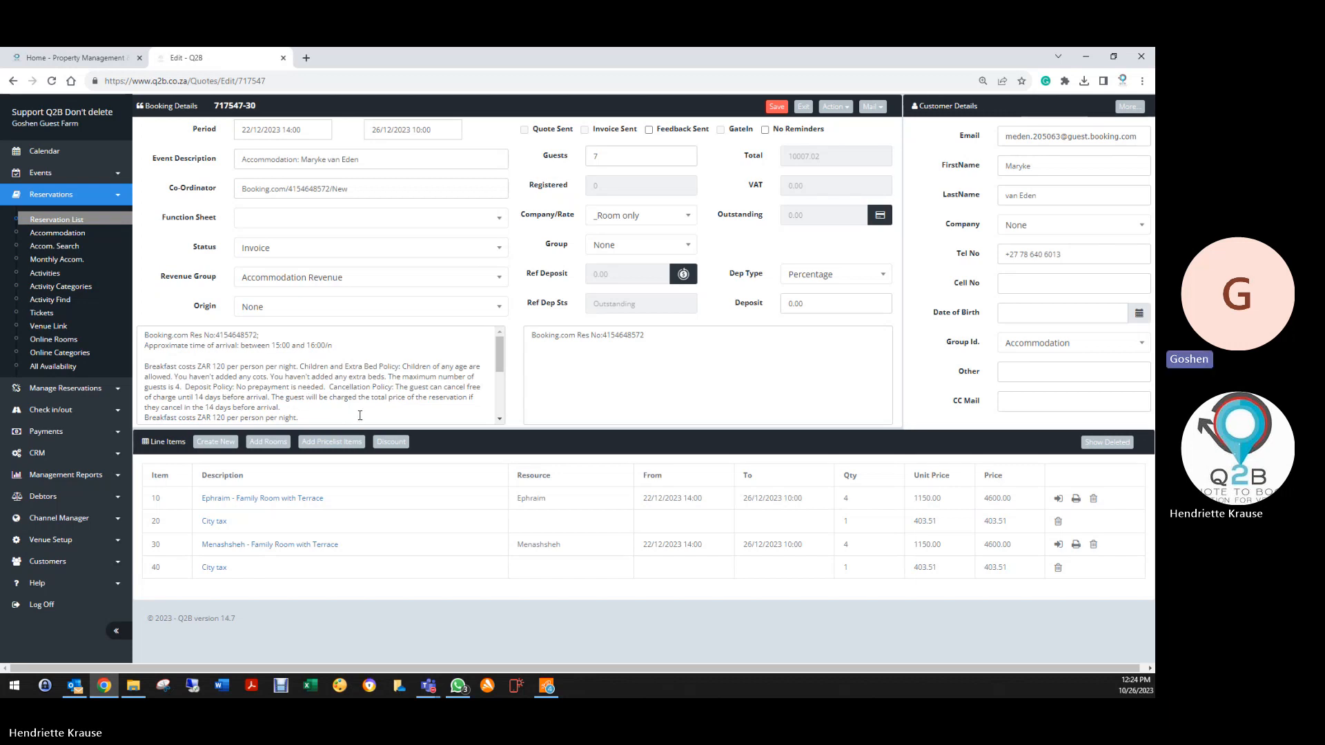
pyautogui.click(499, 419)
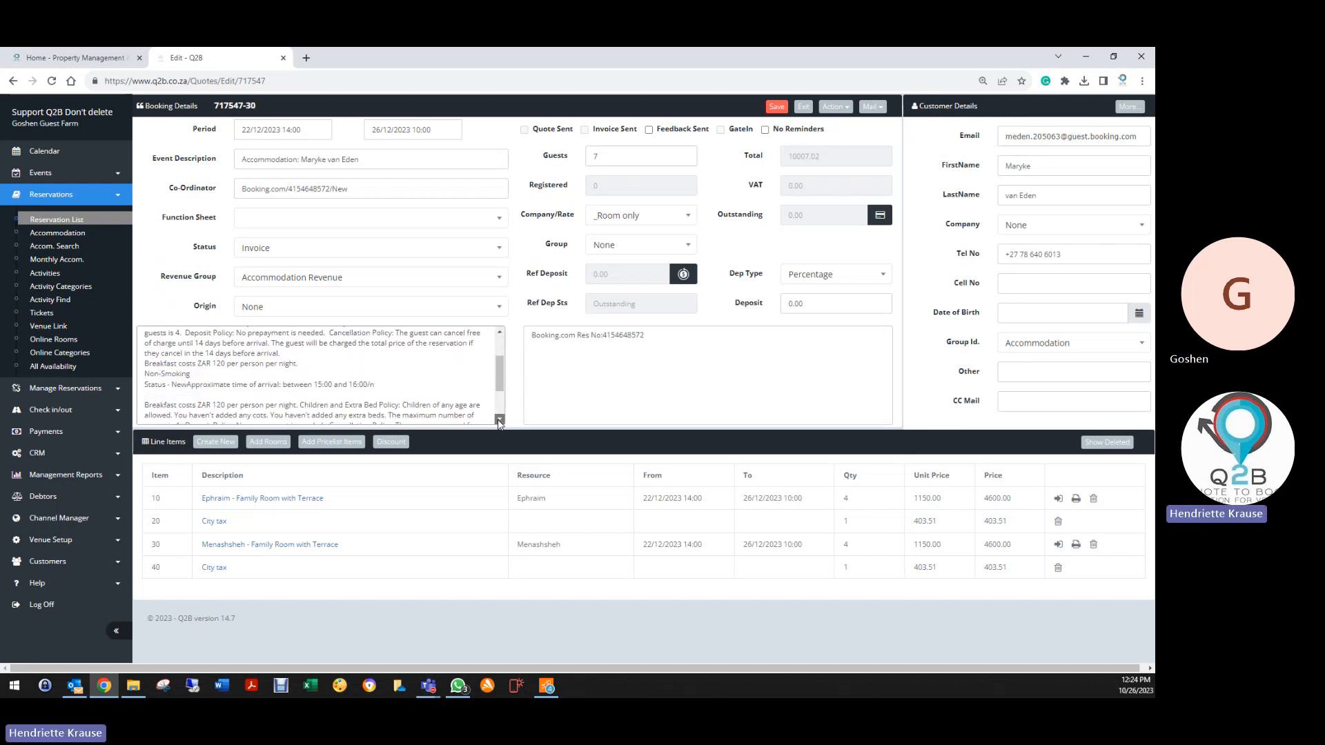
pyautogui.click(499, 419)
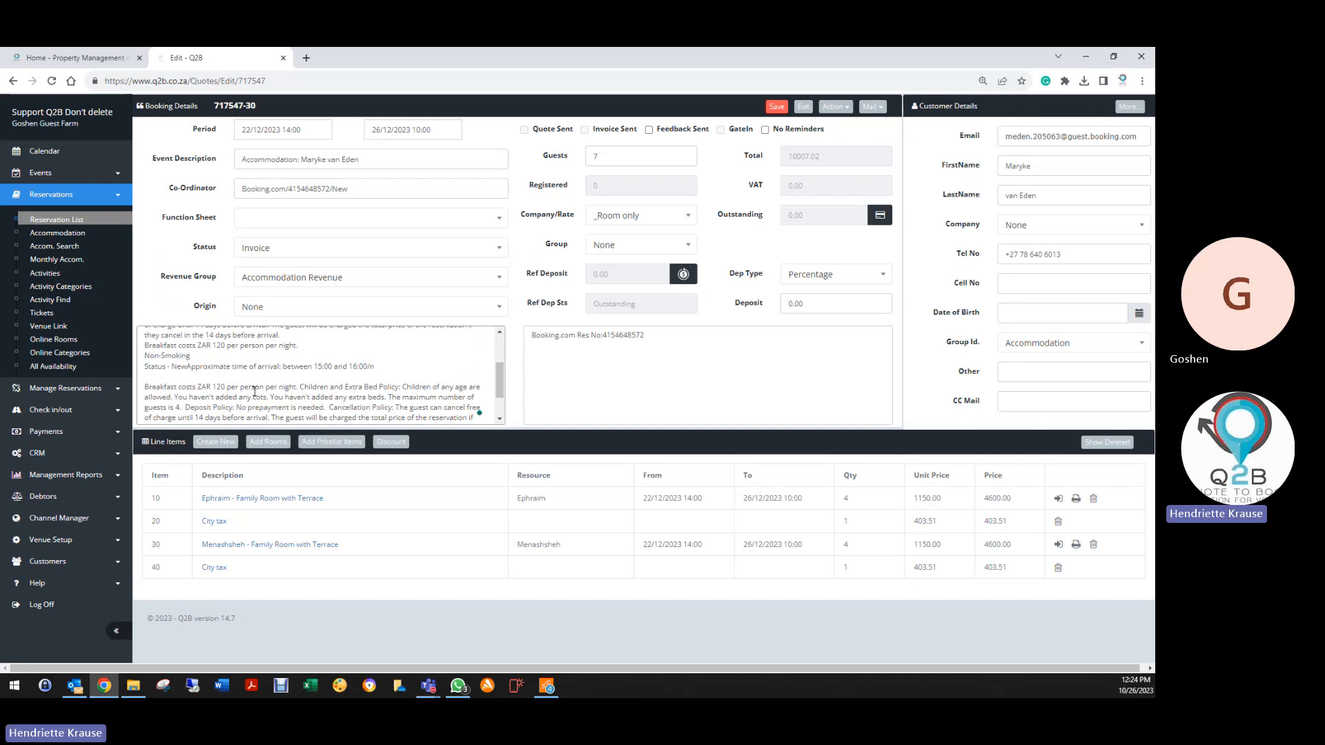
pyautogui.click(500, 419)
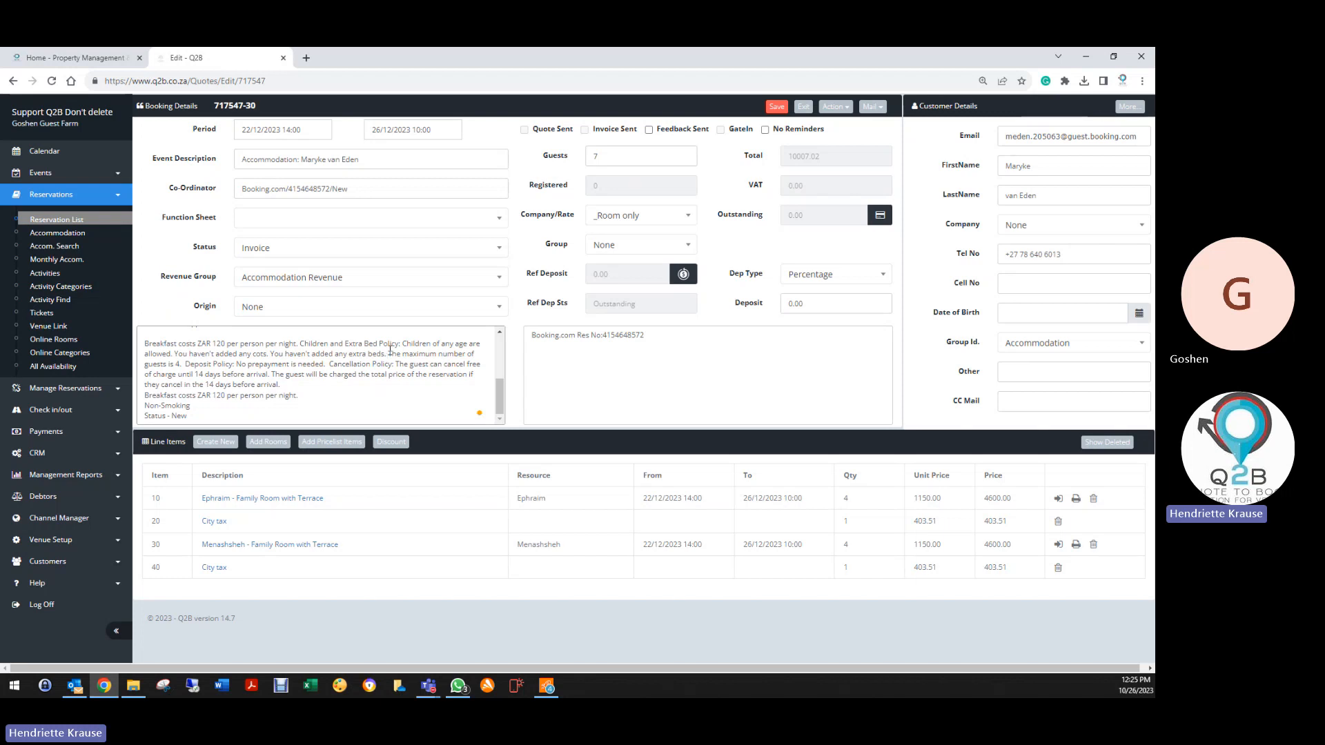
pyautogui.scroll(3, 414, 364)
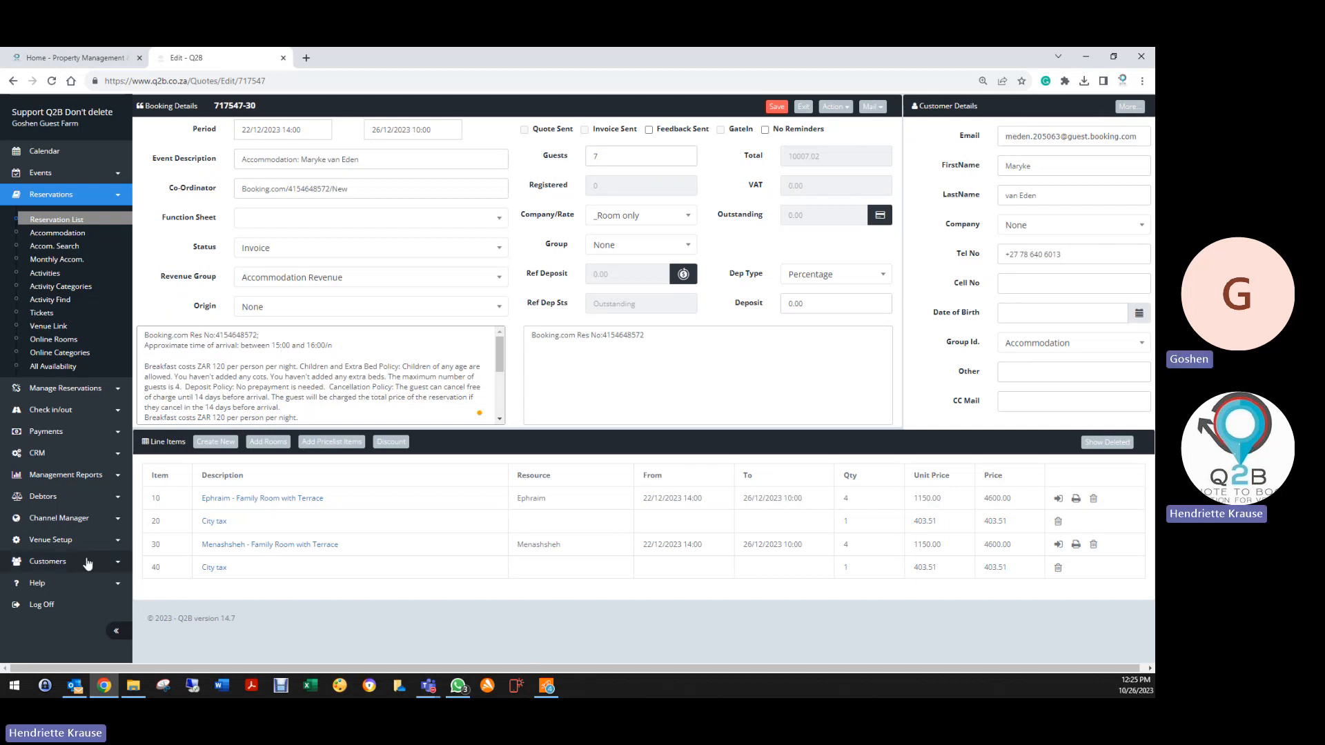
# Open Venue Details on the Payments tab, confirming No Online Payment with only EFT enabled
pyautogui.click(63, 539)
pyautogui.click(50, 397)
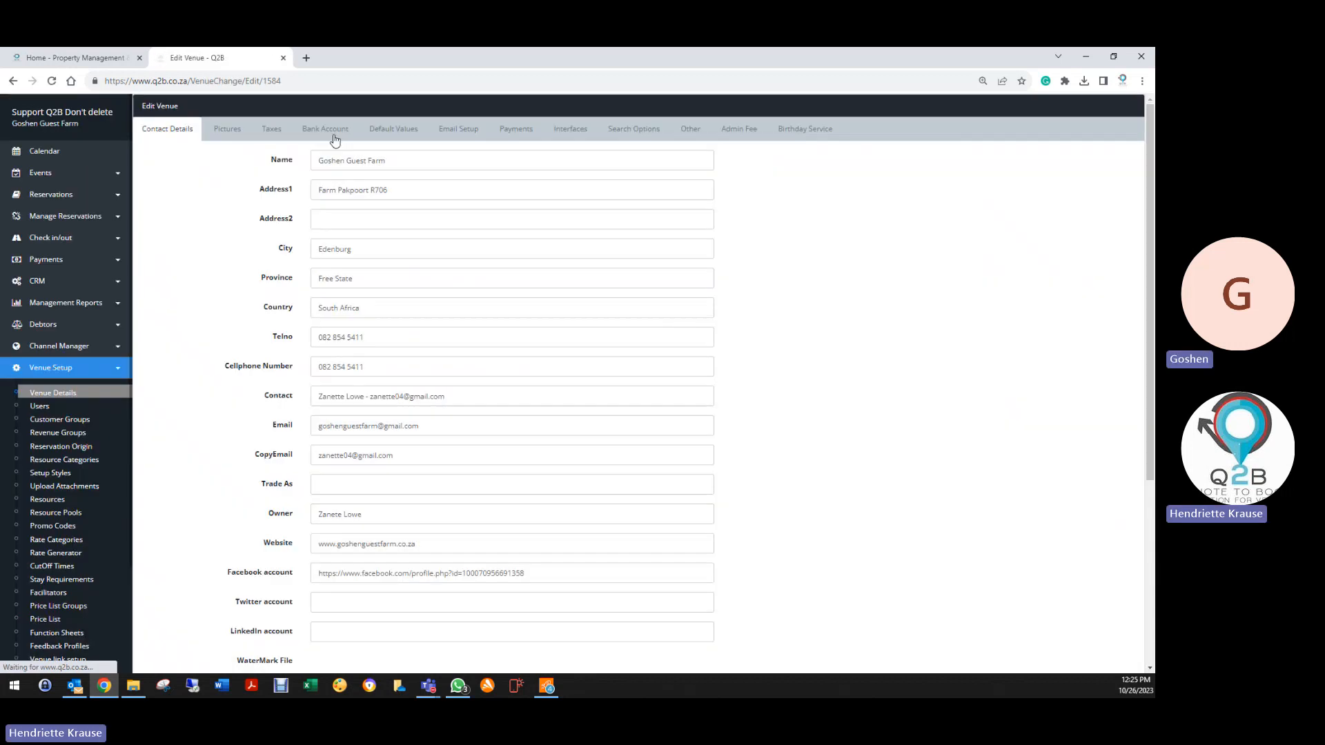
pyautogui.click(516, 131)
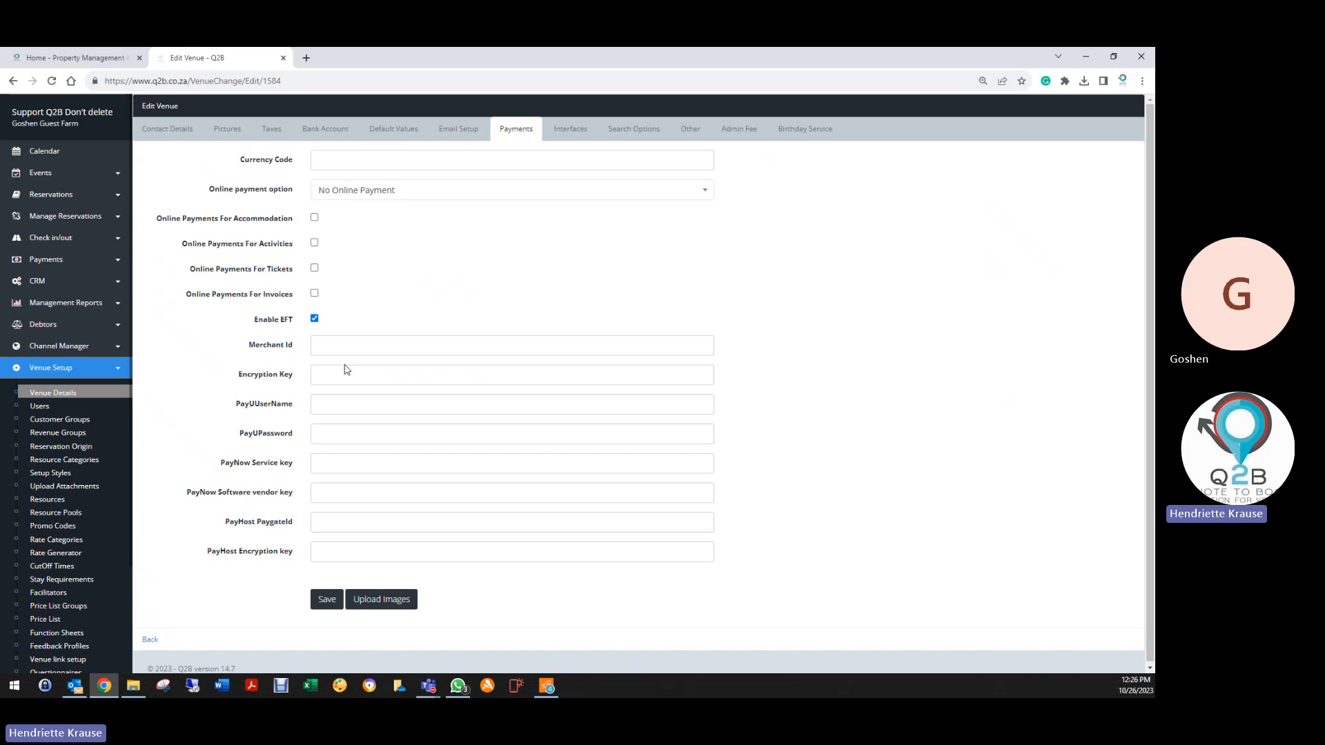
pyautogui.click(60, 197)
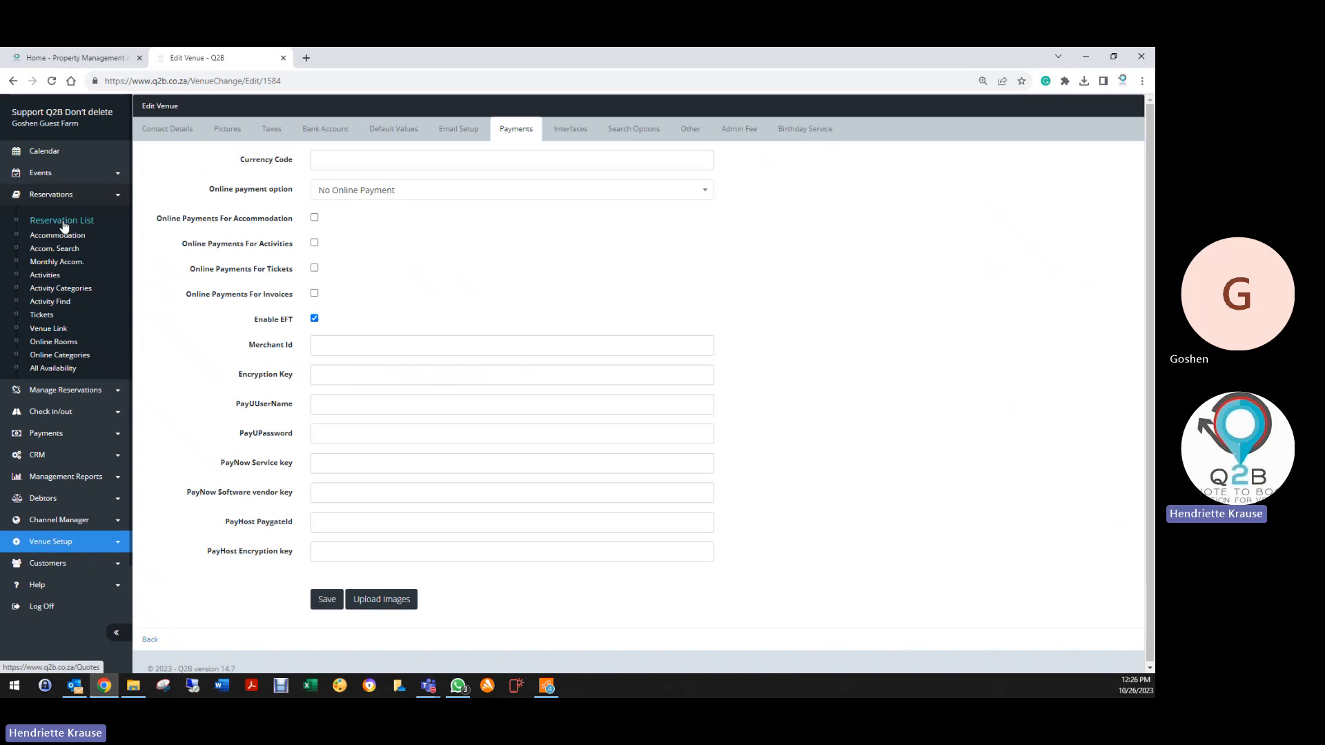
# Open booking 717666 from the Reservation List, scroll through its notes, then exit to the list
pyautogui.click(62, 221)
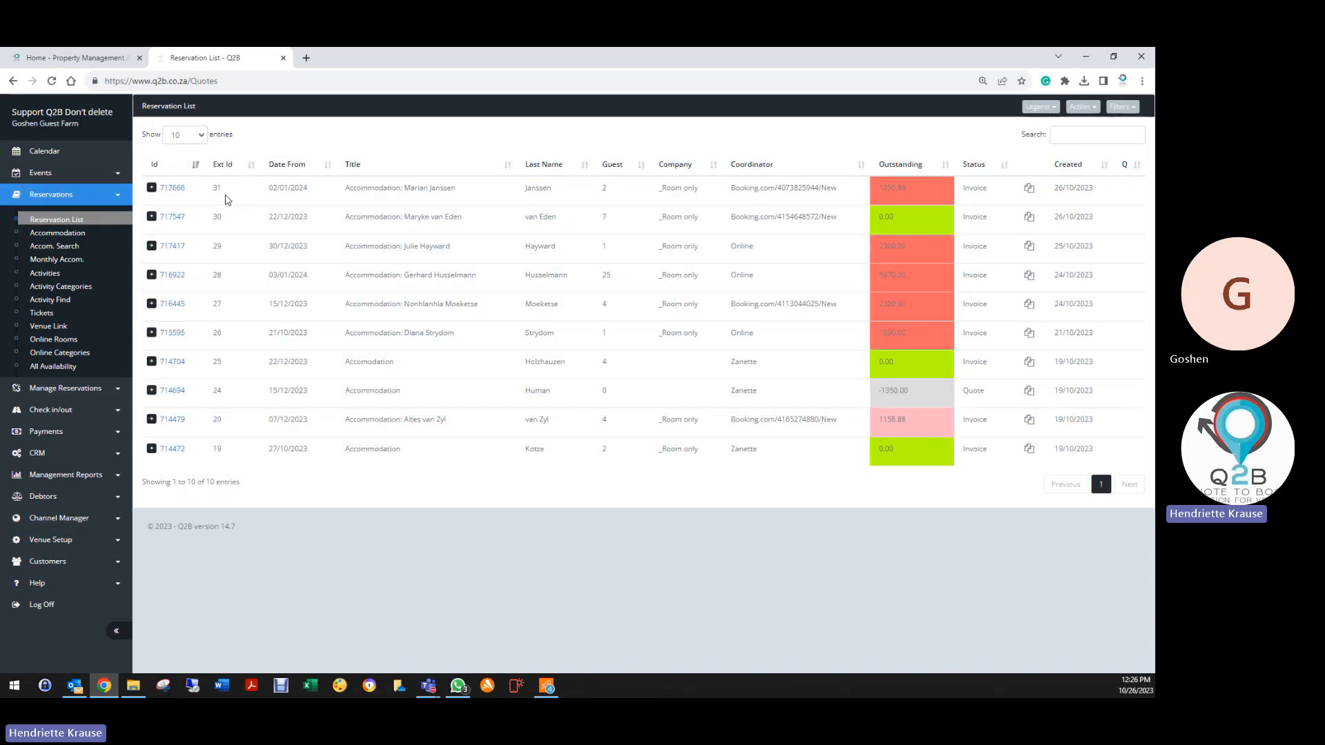
pyautogui.click(171, 188)
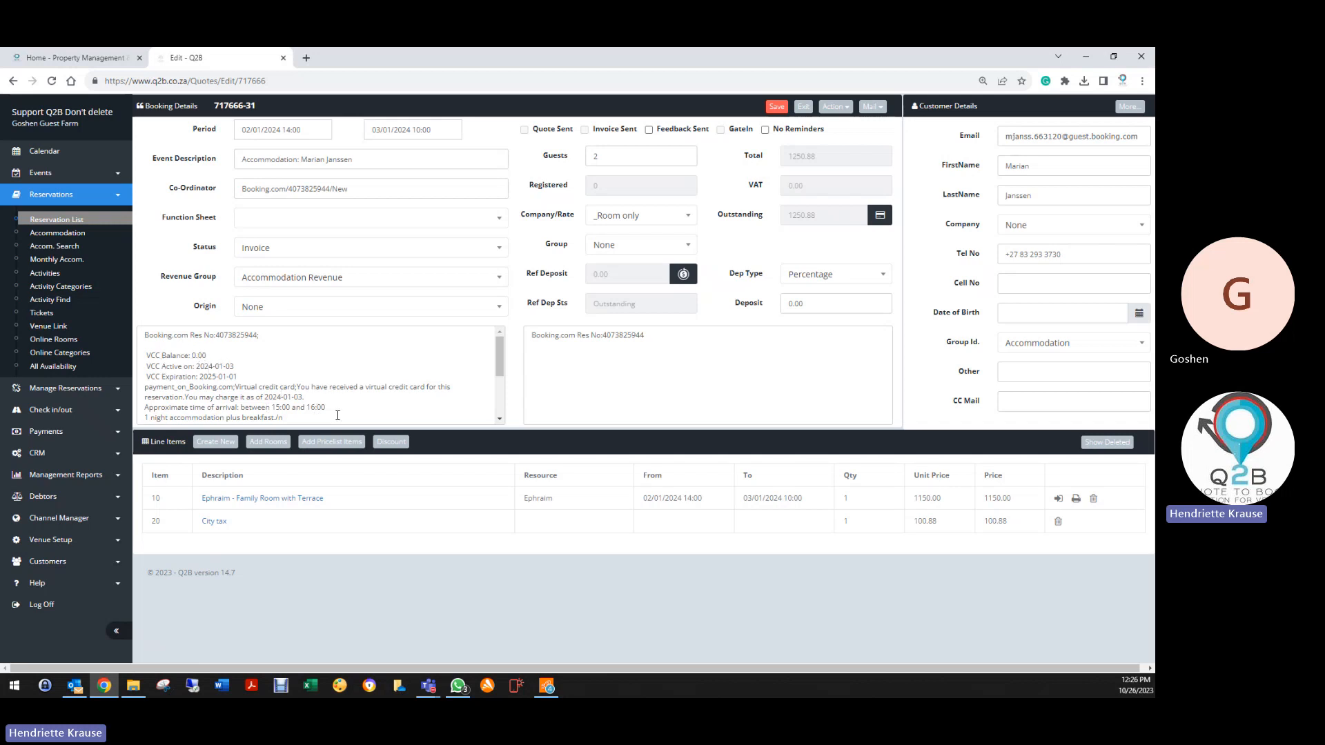
pyautogui.scroll(-5, 337, 411)
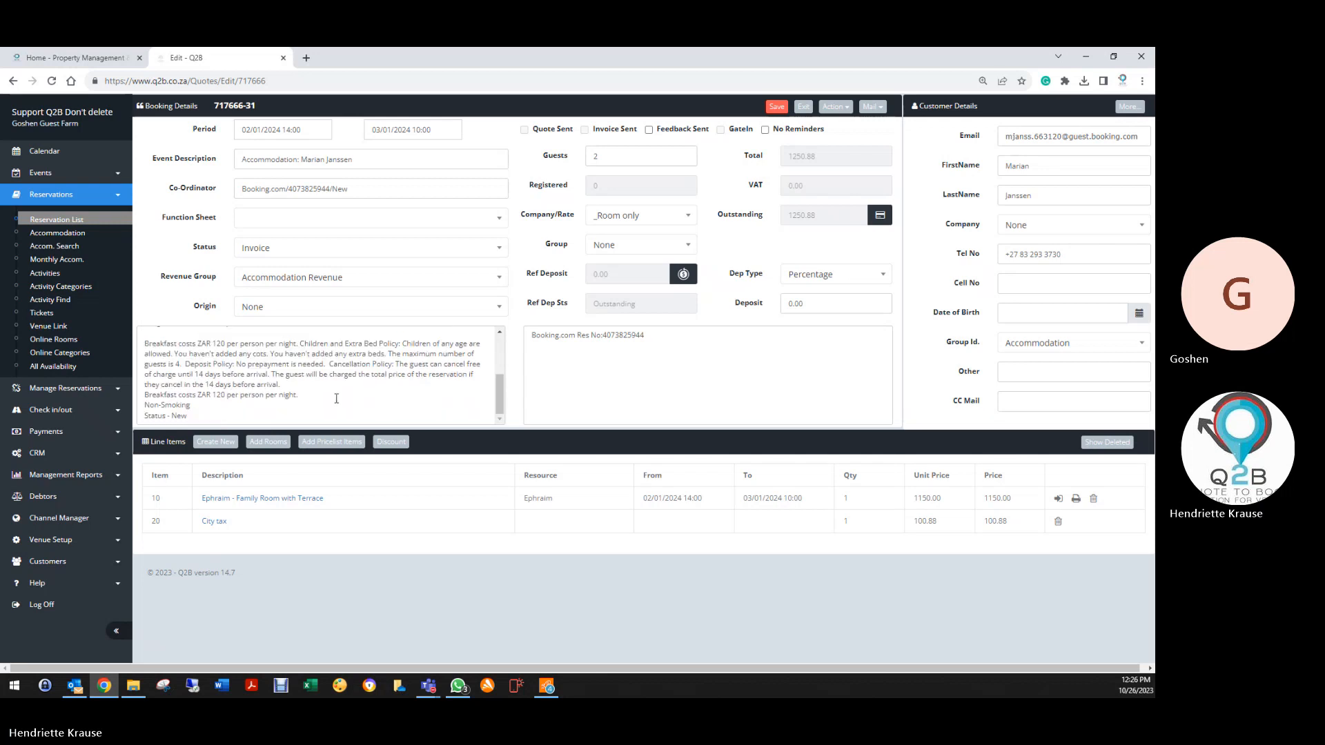
pyautogui.scroll(5, 319, 400)
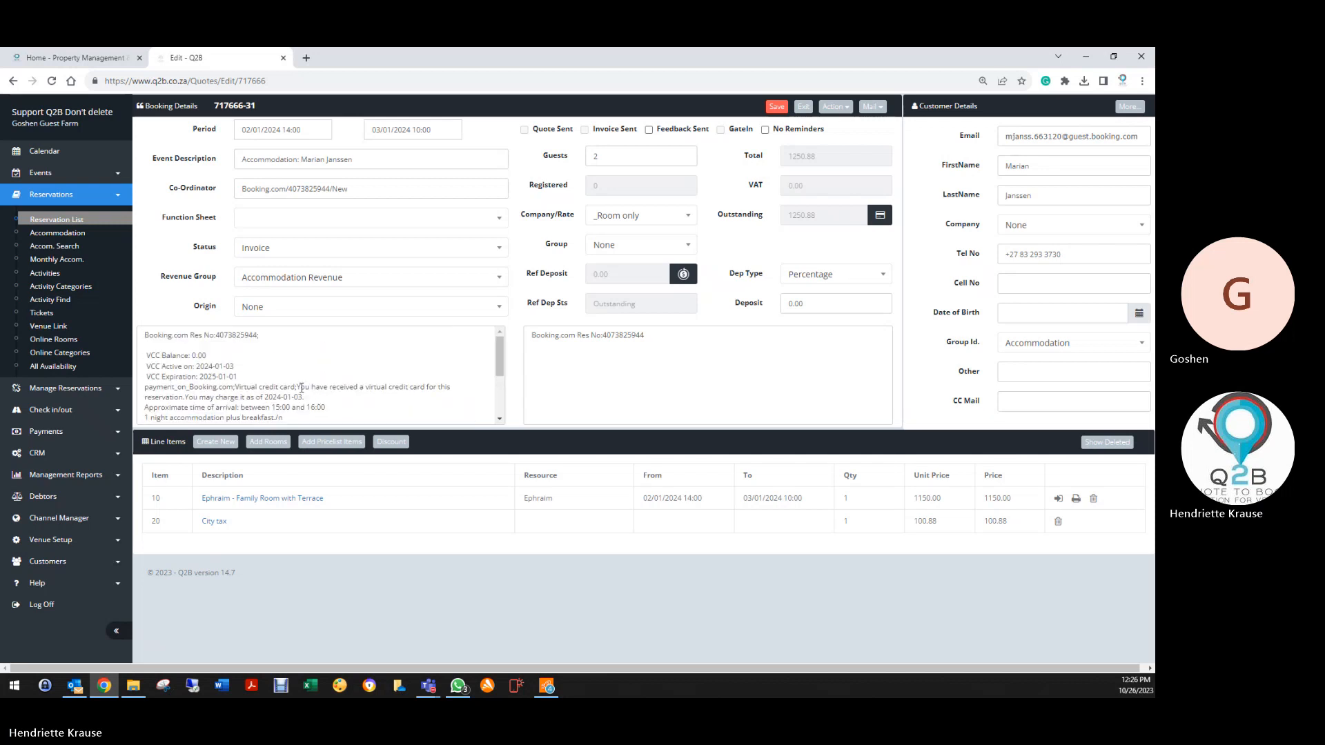
pyautogui.click(147, 334)
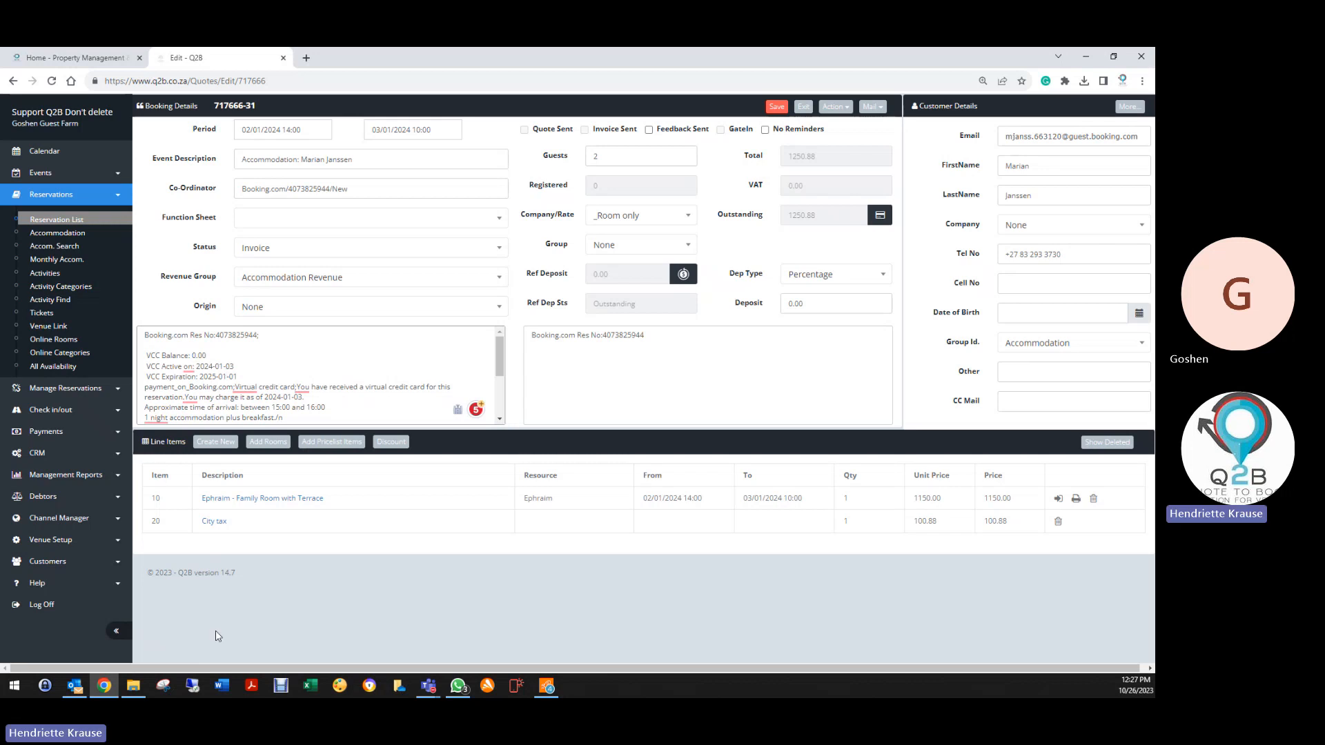
pyautogui.click(803, 107)
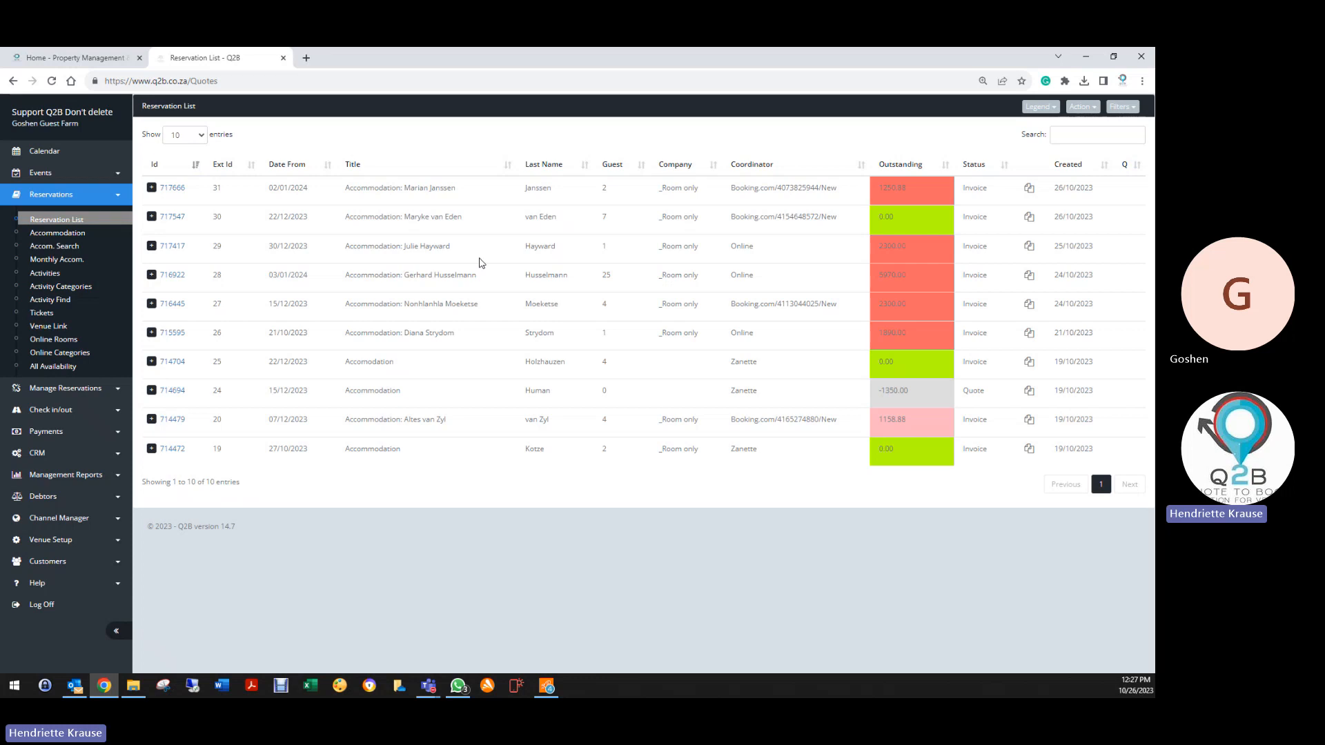
# Open booking 714479, exit, reopen and save it, then return to the Reservation List
pyautogui.click(181, 425)
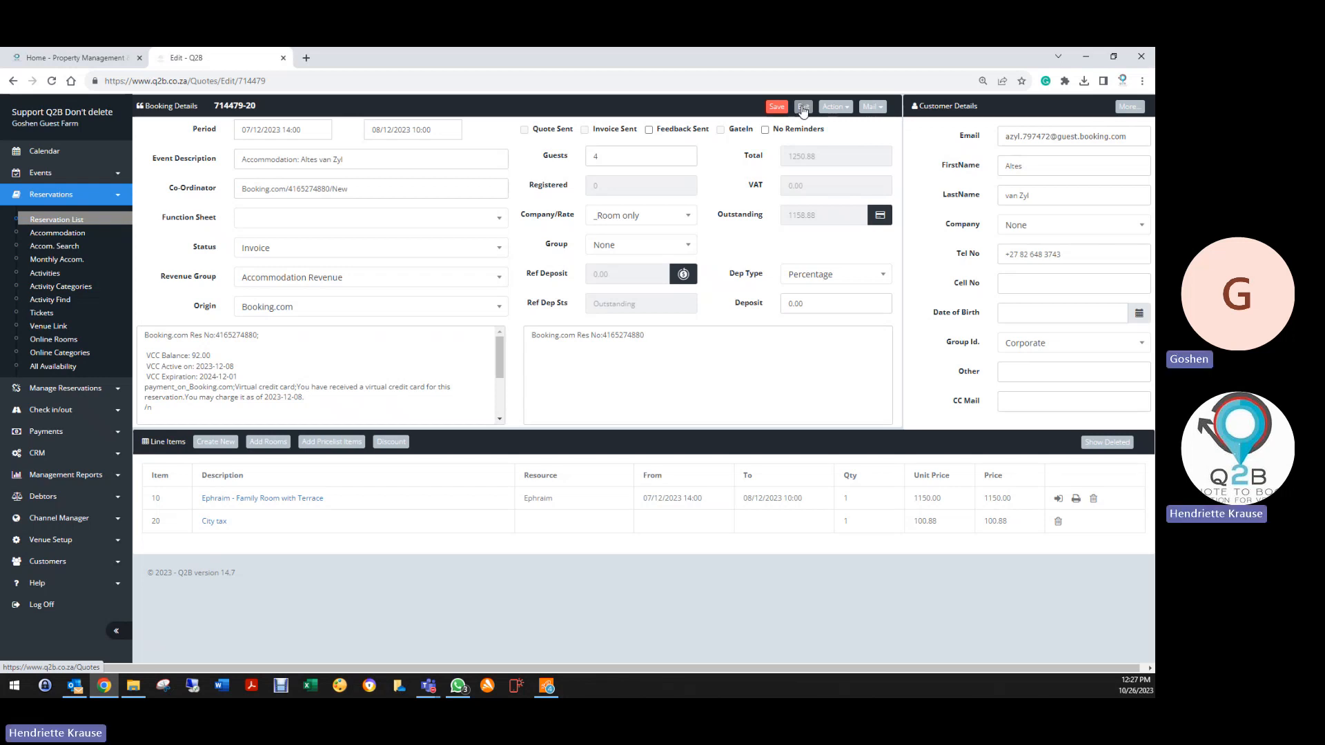
pyautogui.click(802, 107)
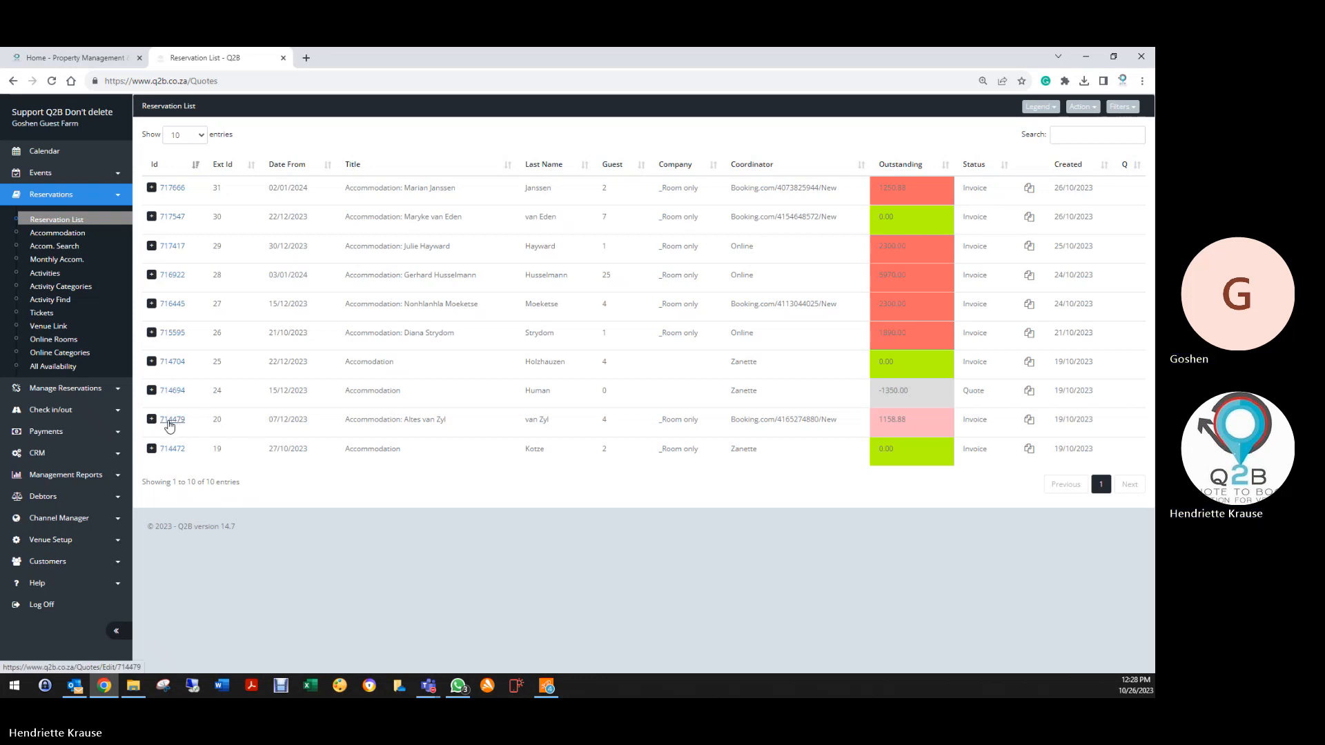
pyautogui.click(170, 420)
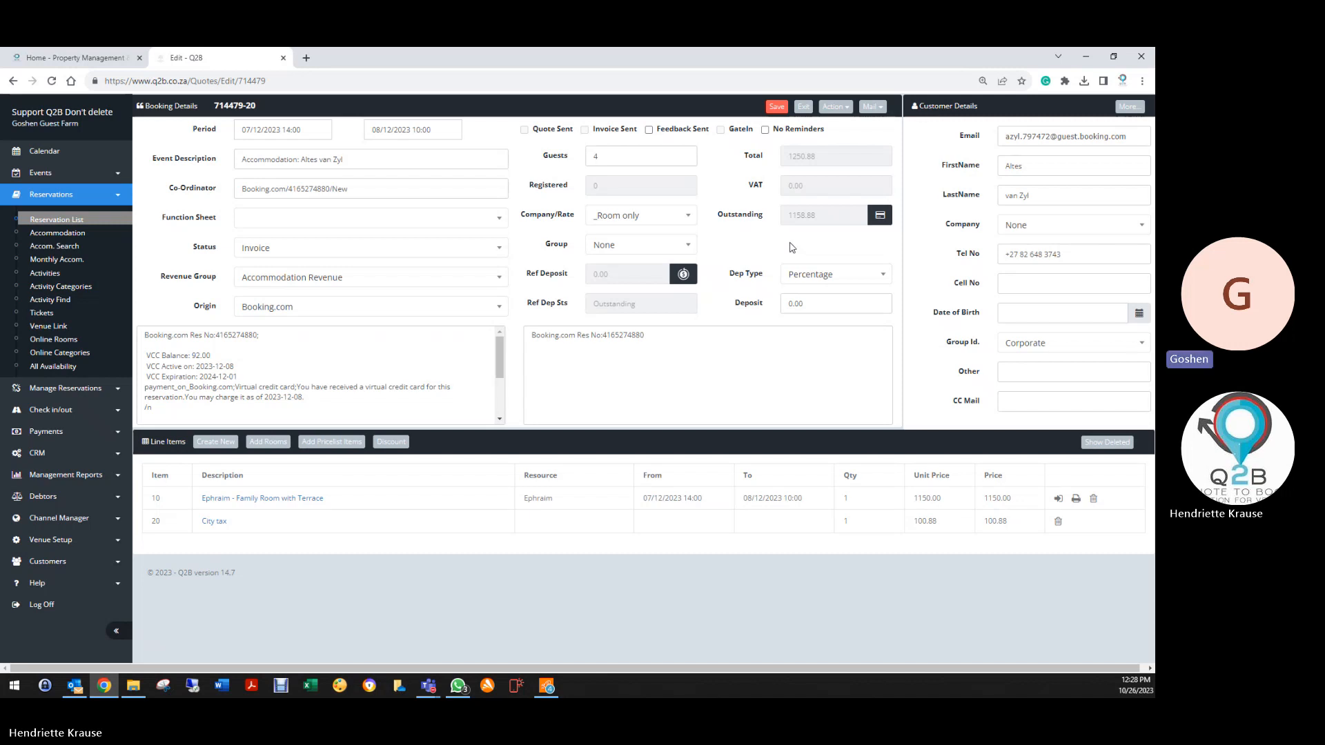
pyautogui.click(775, 109)
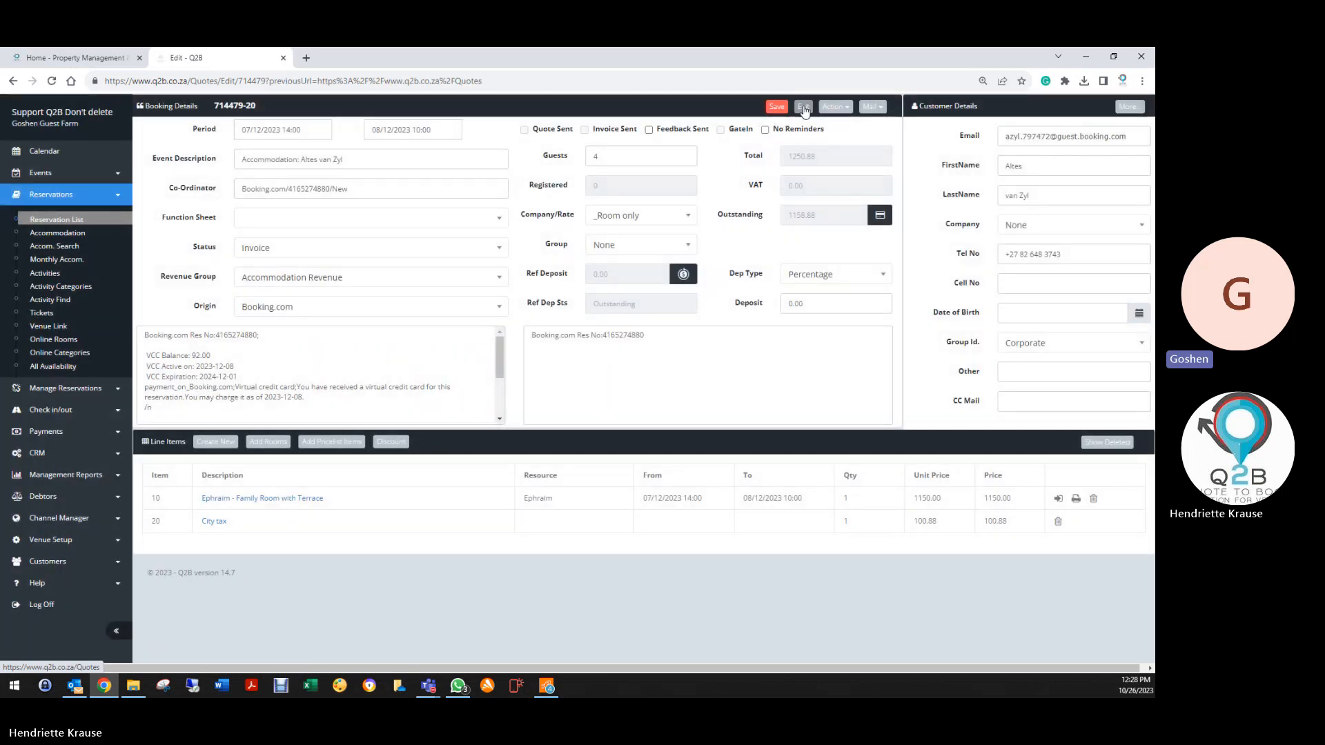
pyautogui.click(803, 108)
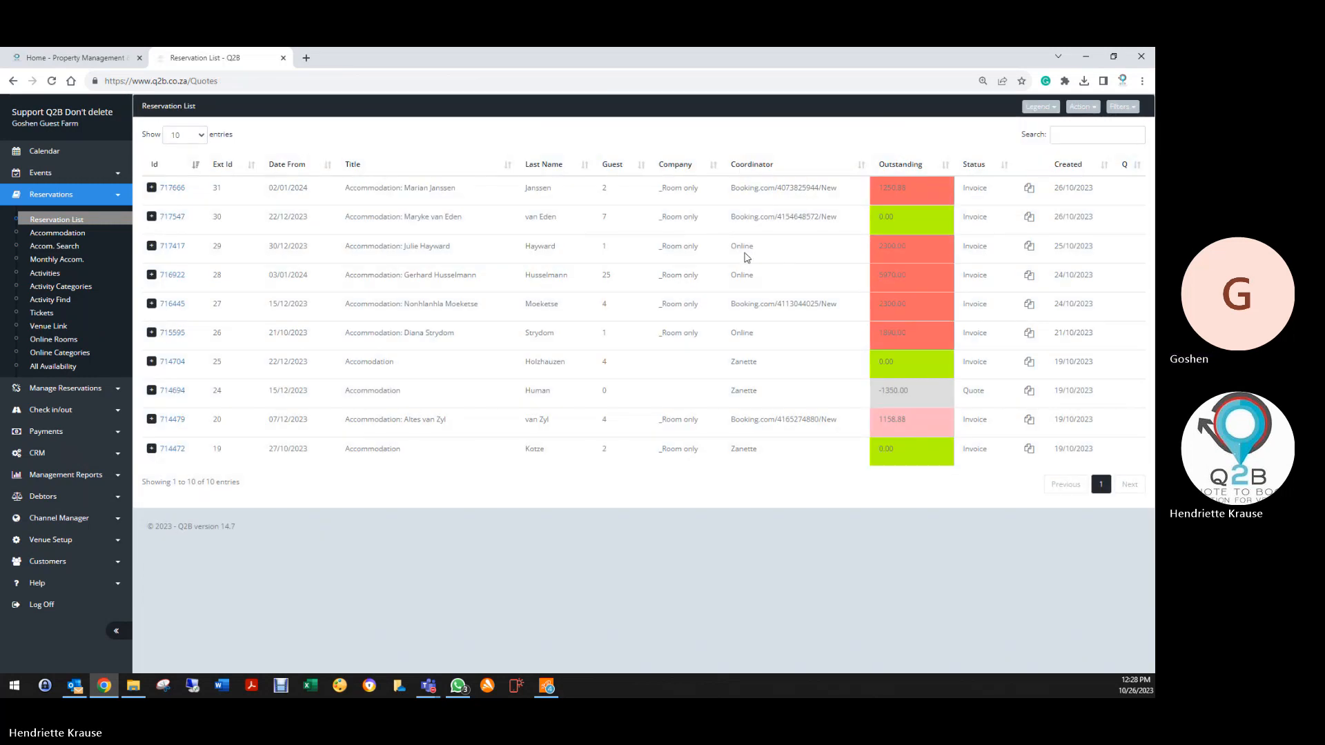
# Open and exit the 02/01/2024 booking, then open booking 717547 and show its Action menu
pyautogui.click(172, 188)
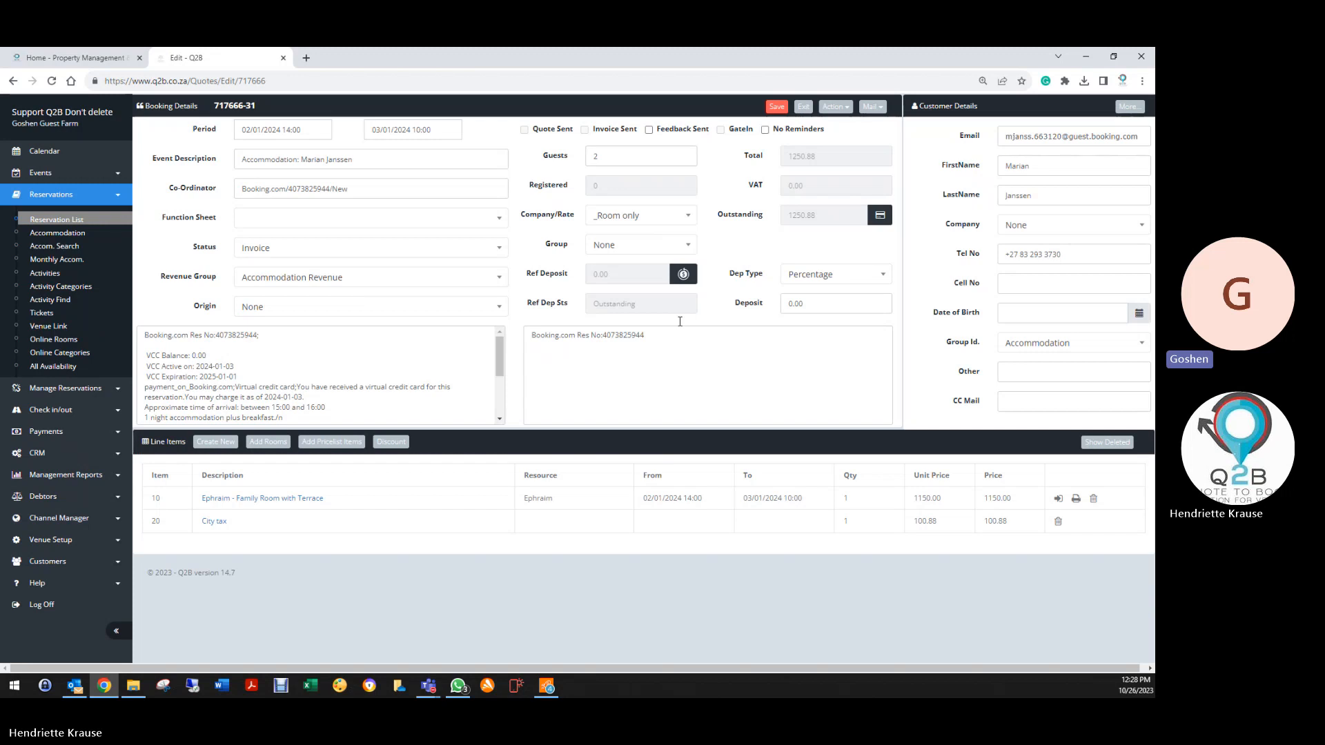
pyautogui.click(802, 106)
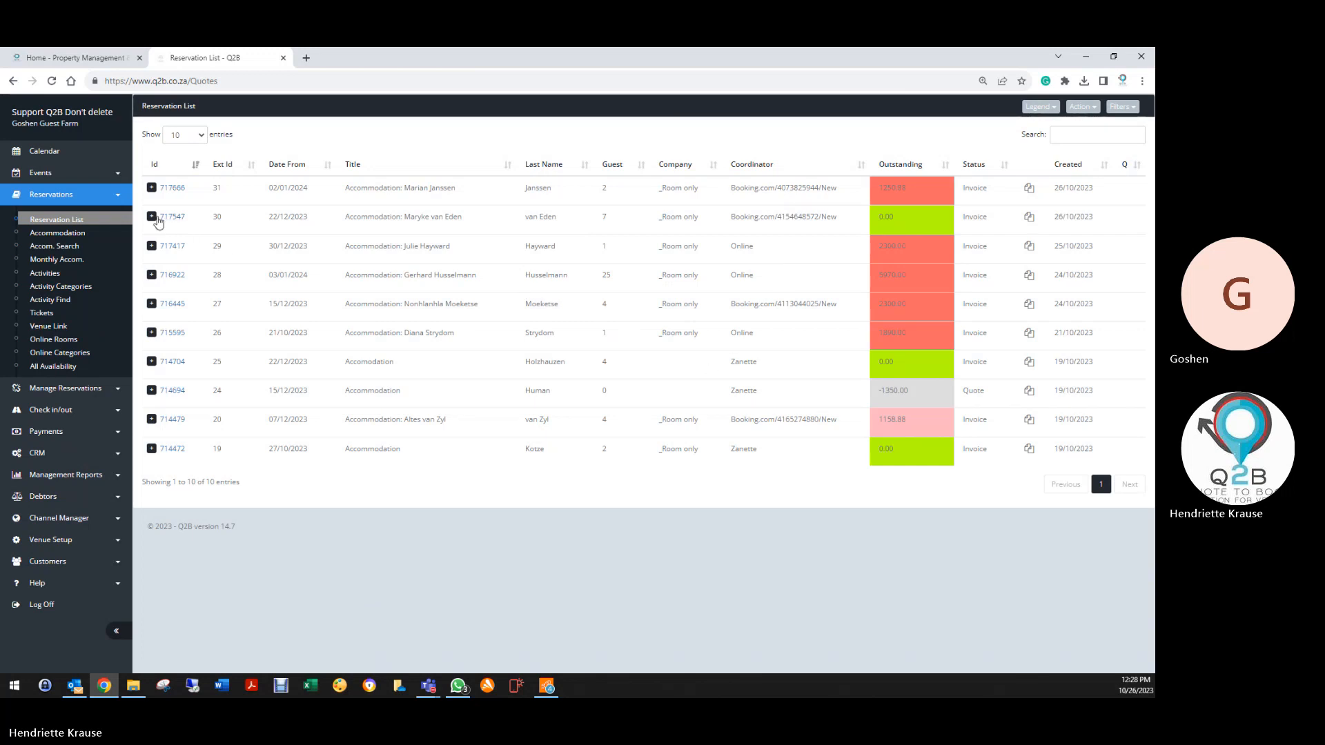
pyautogui.click(170, 217)
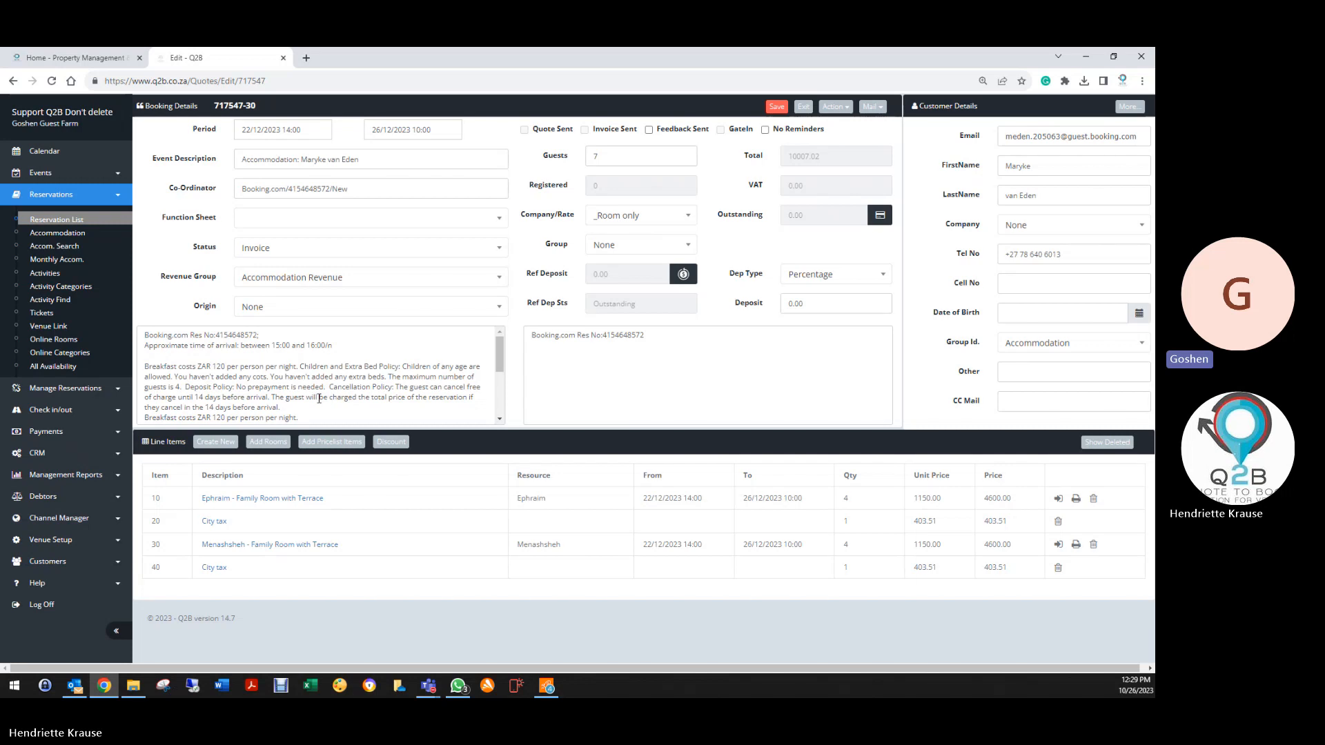
pyautogui.scroll(-2, 319, 398)
pyautogui.scroll(2, 317, 397)
pyautogui.click(850, 106)
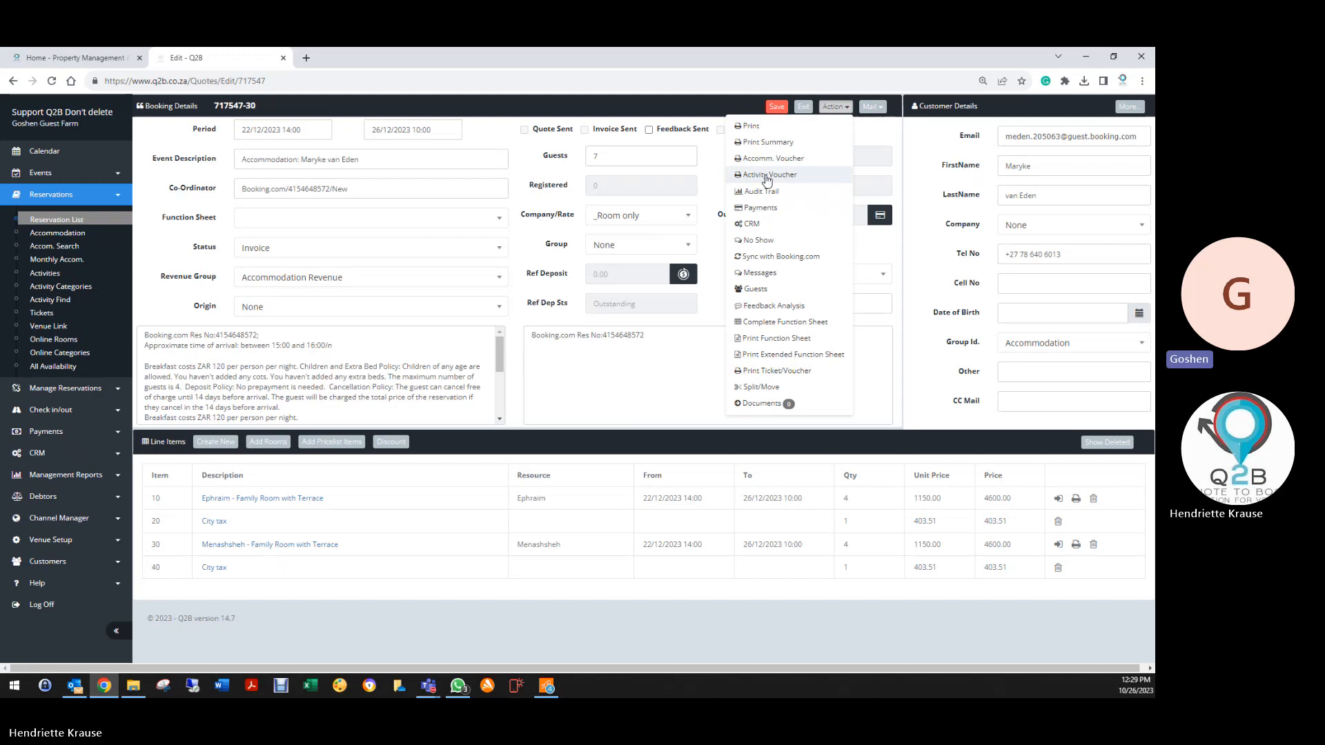
# Check booking 717547's 10007.02 card payment dated 26/10/2023, then return to the payments list
pyautogui.click(766, 207)
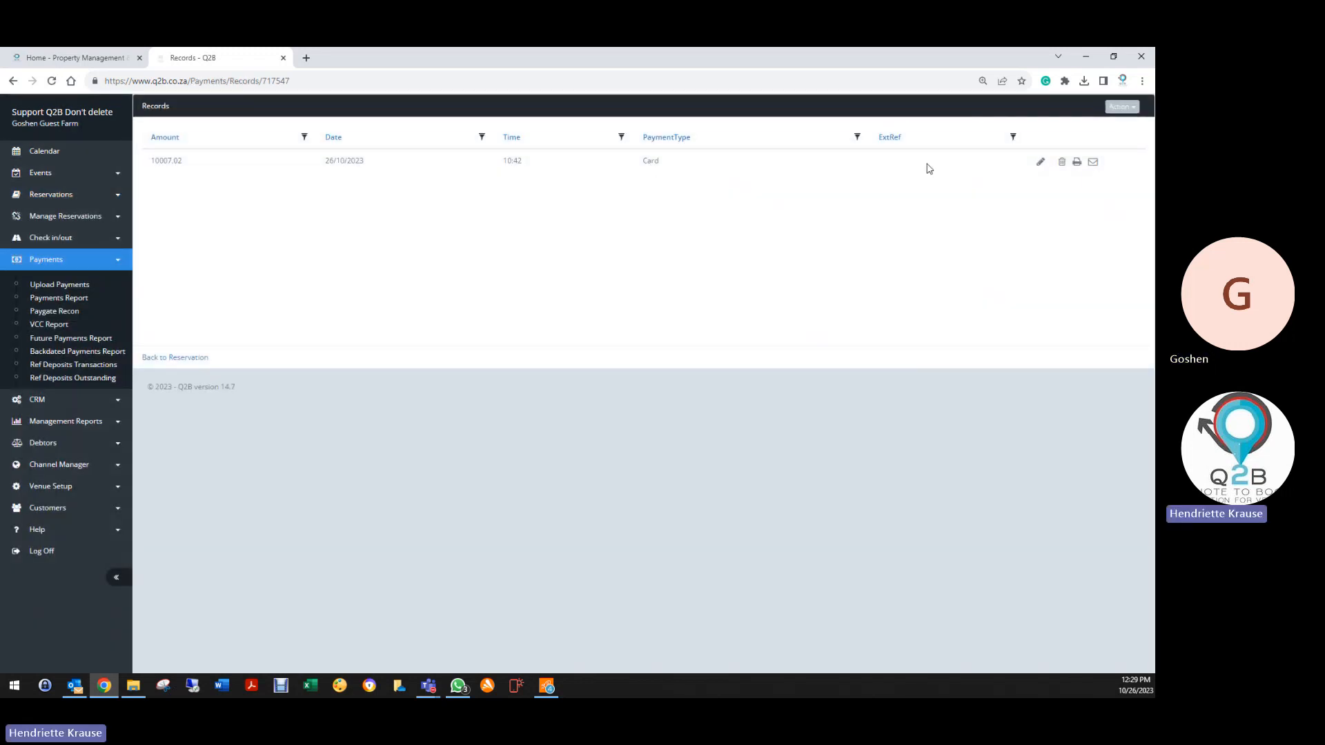
pyautogui.click(1039, 161)
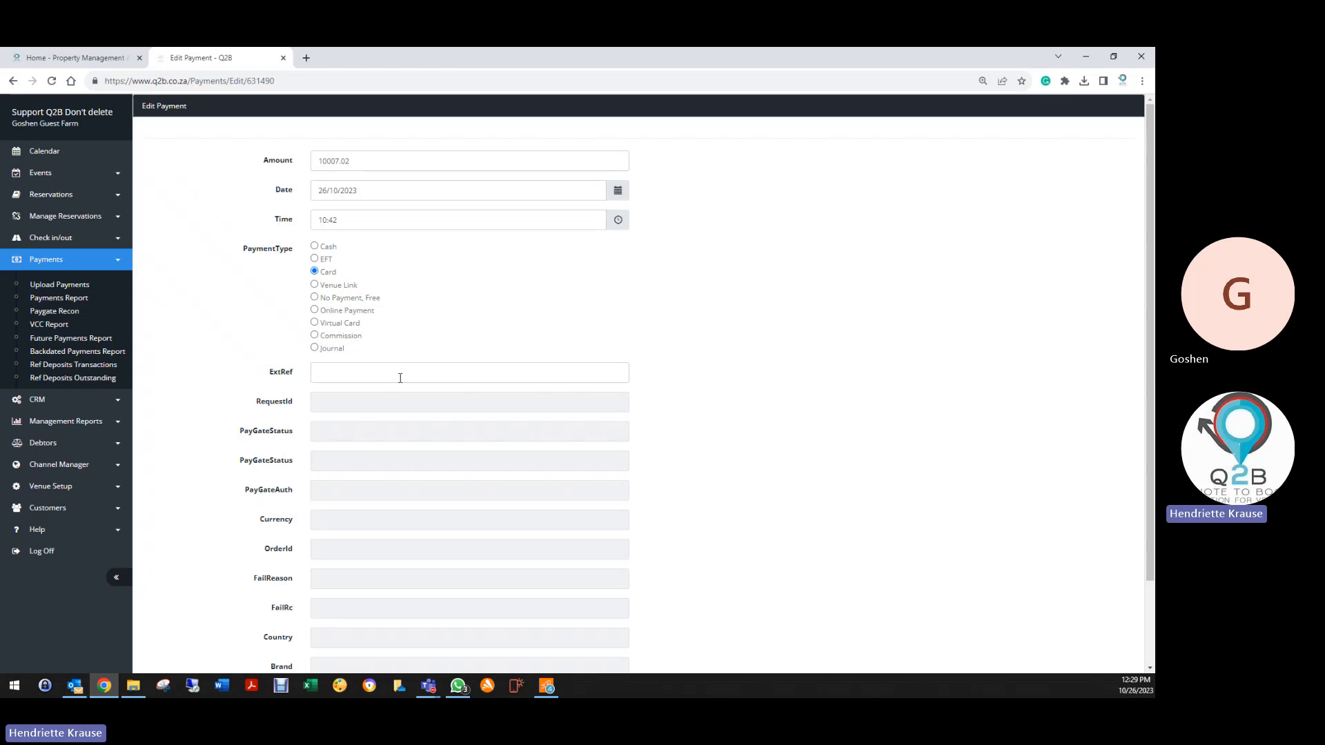
pyautogui.scroll(-2, 397, 374)
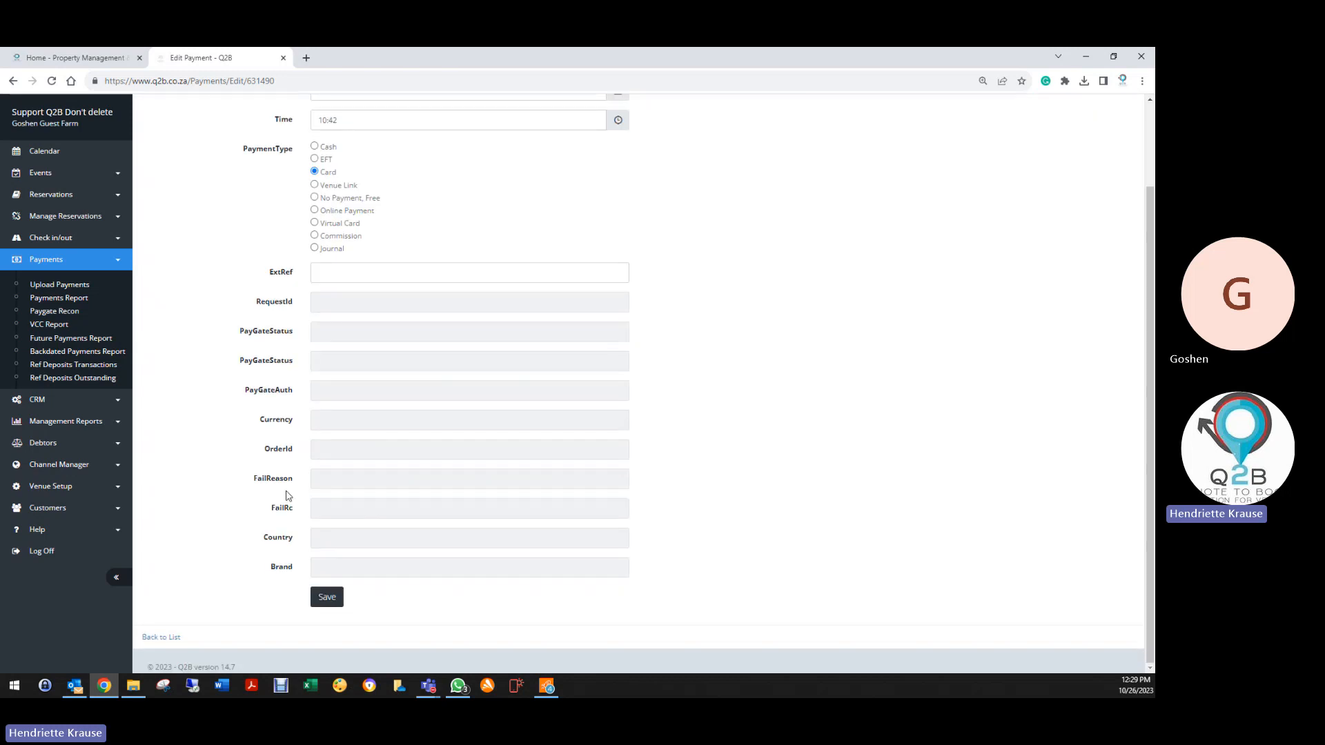
pyautogui.click(153, 637)
# Return to booking 717547's details and show its Action menu again
pyautogui.click(186, 357)
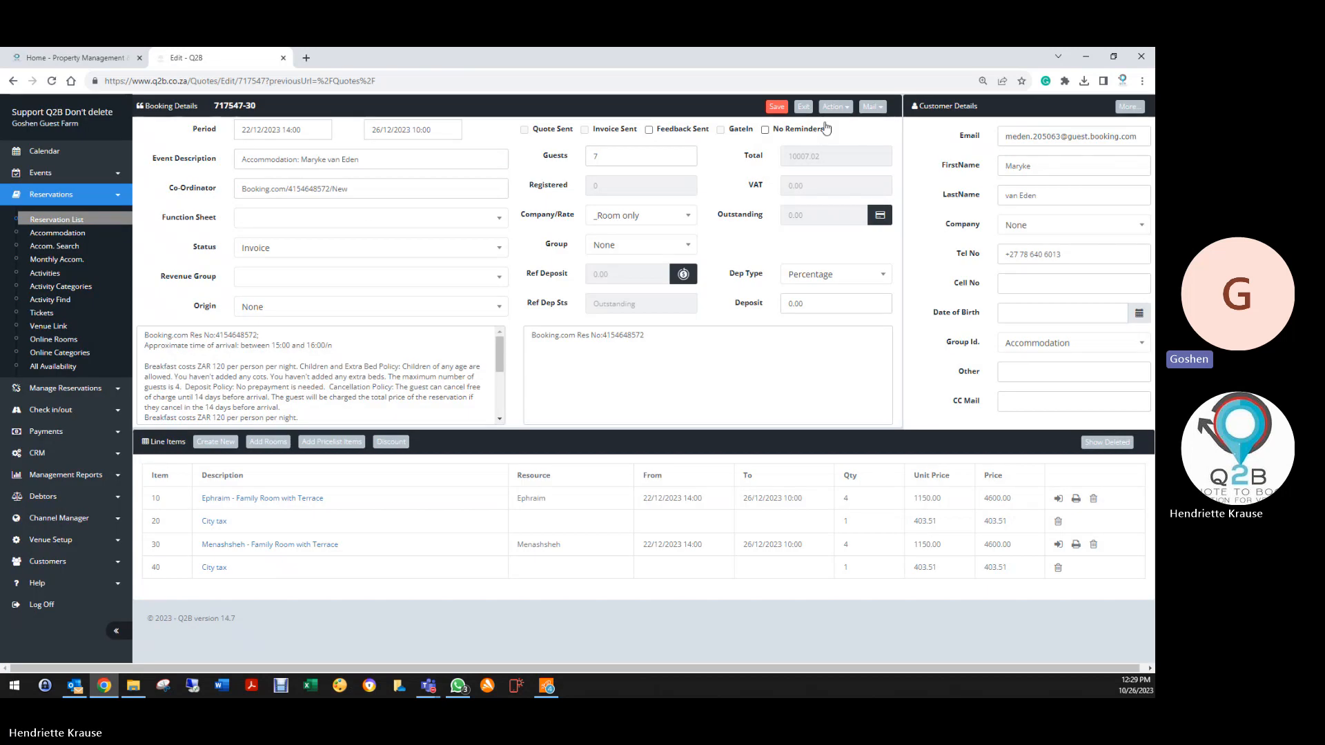
pyautogui.click(834, 110)
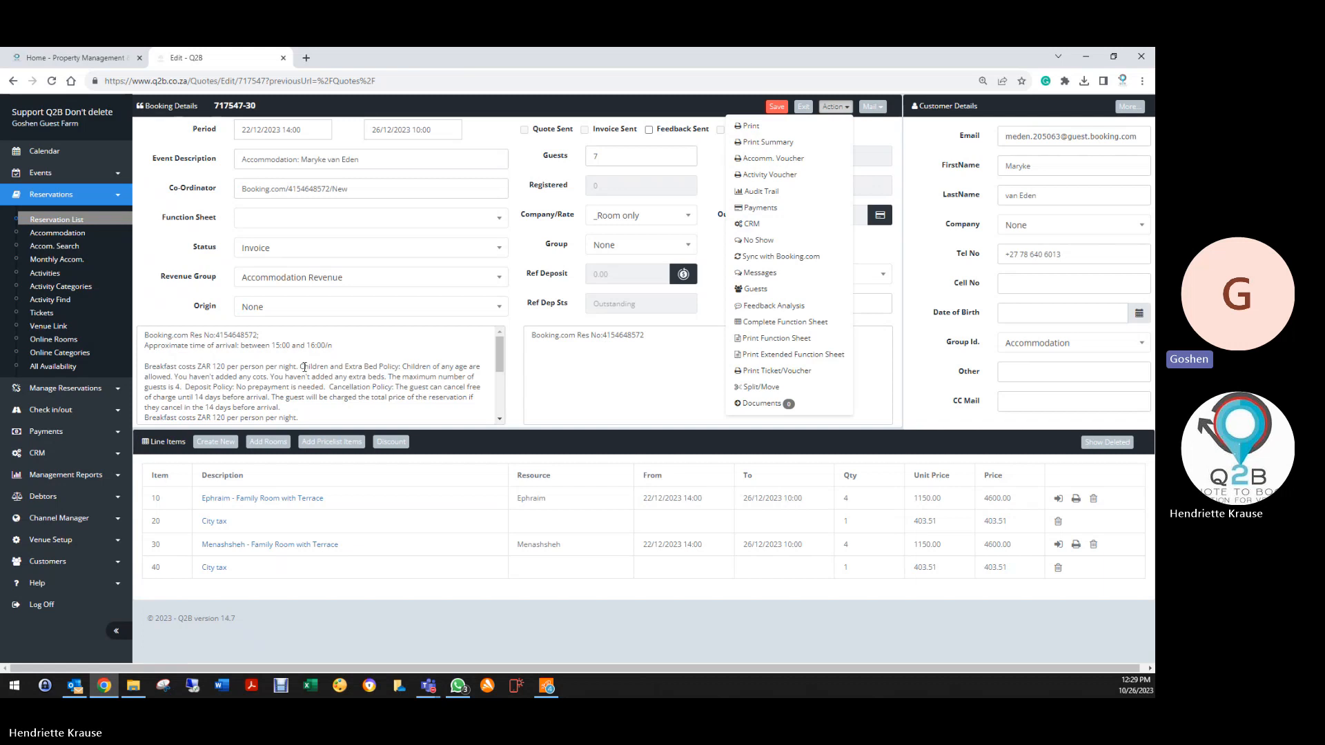
pyautogui.scroll(-1, 305, 347)
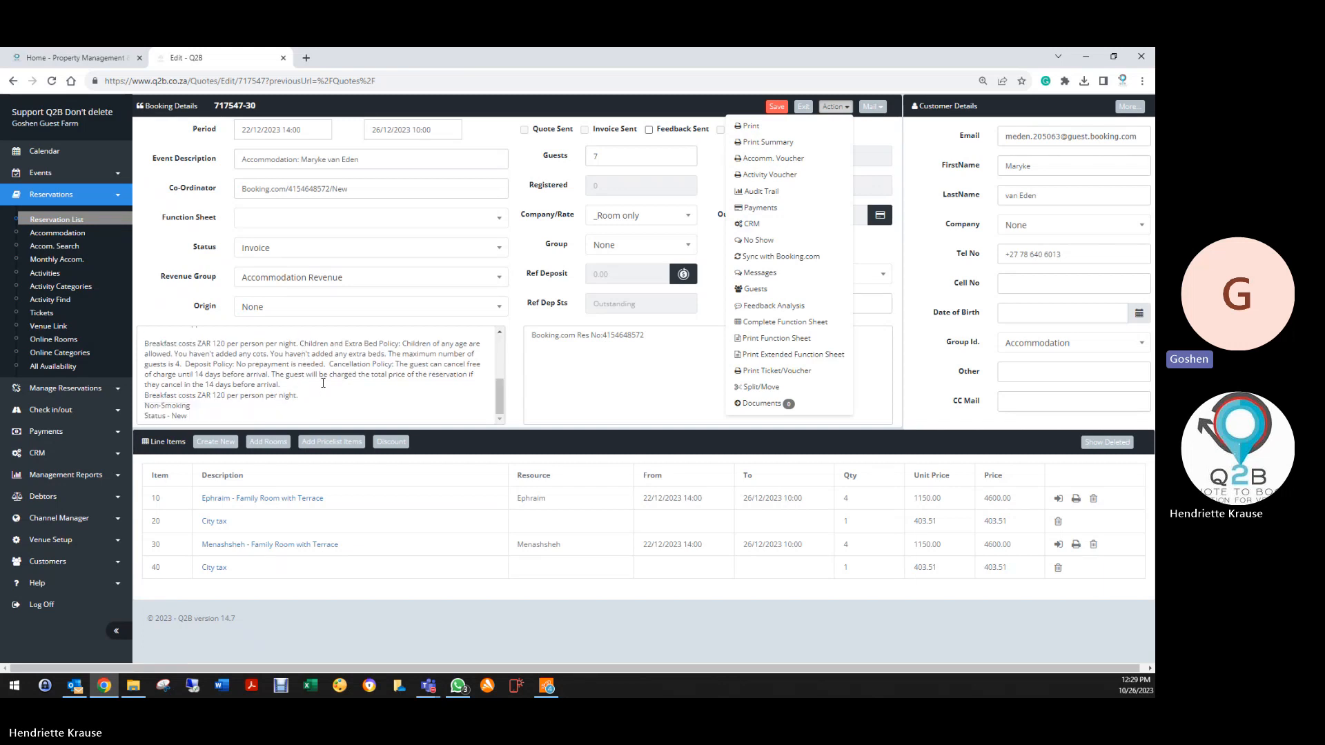
pyautogui.scroll(1, 323, 383)
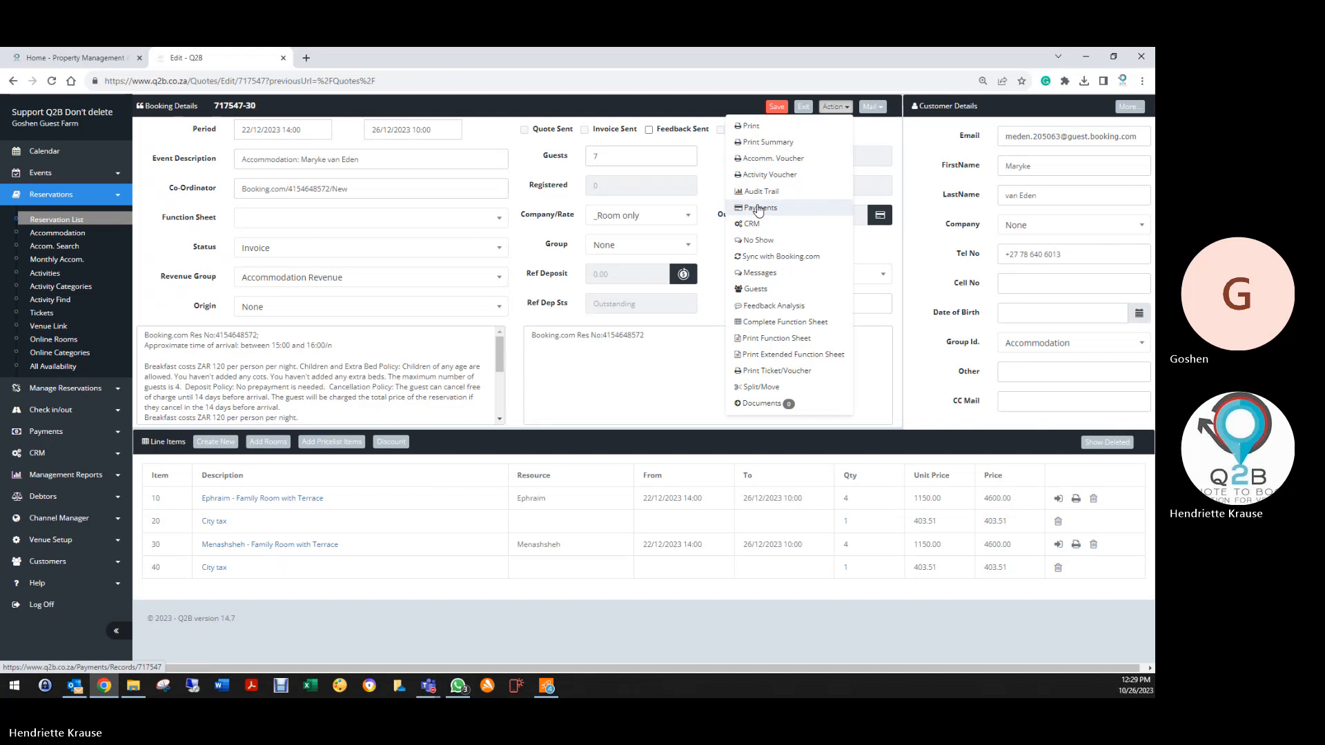
# Open booking 717547's audit trail, mark the user who recorded the payment, and expand Venue Setup
pyautogui.click(757, 192)
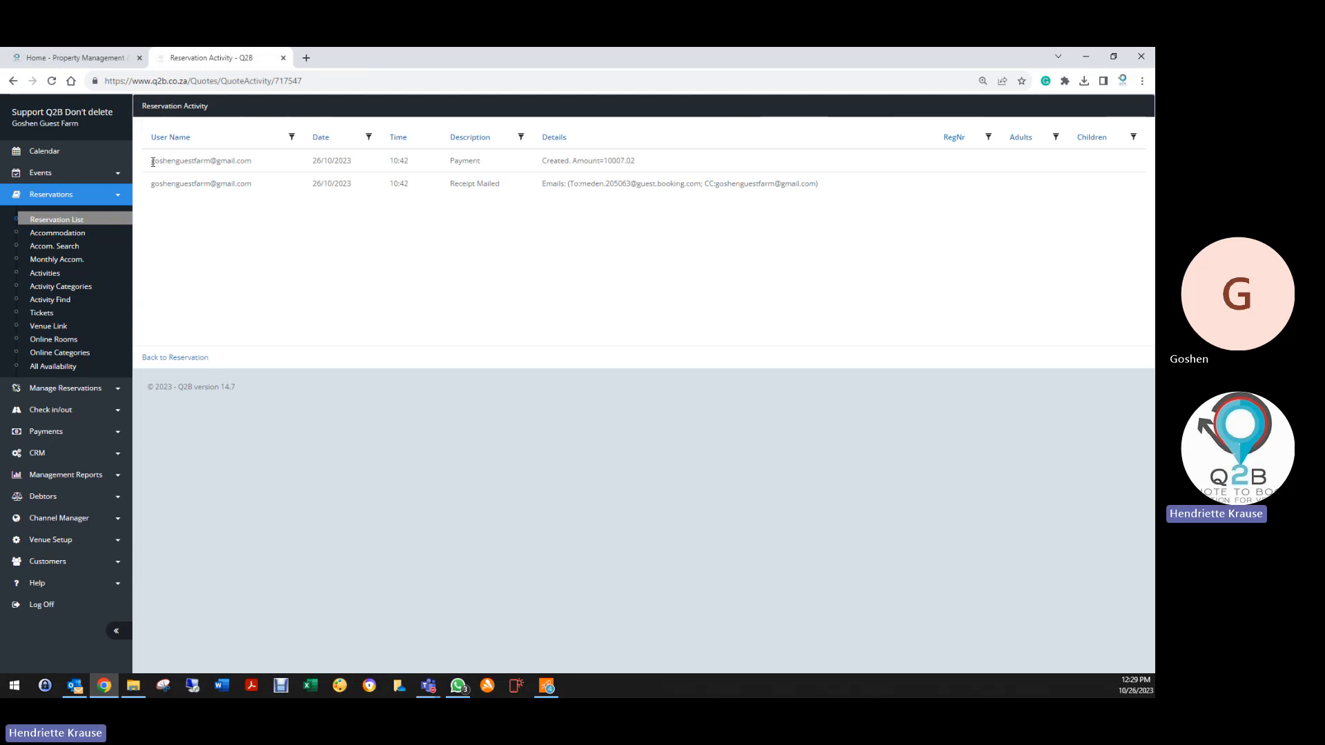
pyautogui.moveTo(152, 162); pyautogui.dragTo(256, 164)
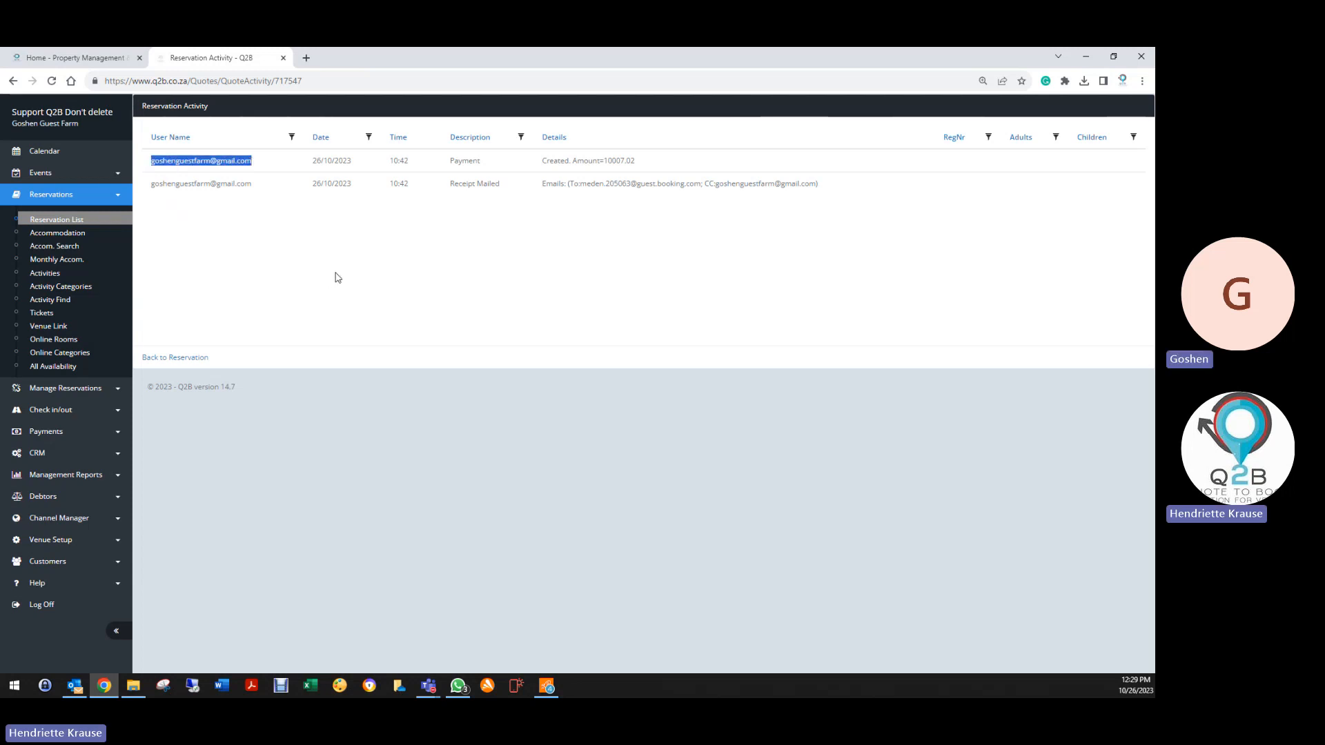
pyautogui.click(636, 161)
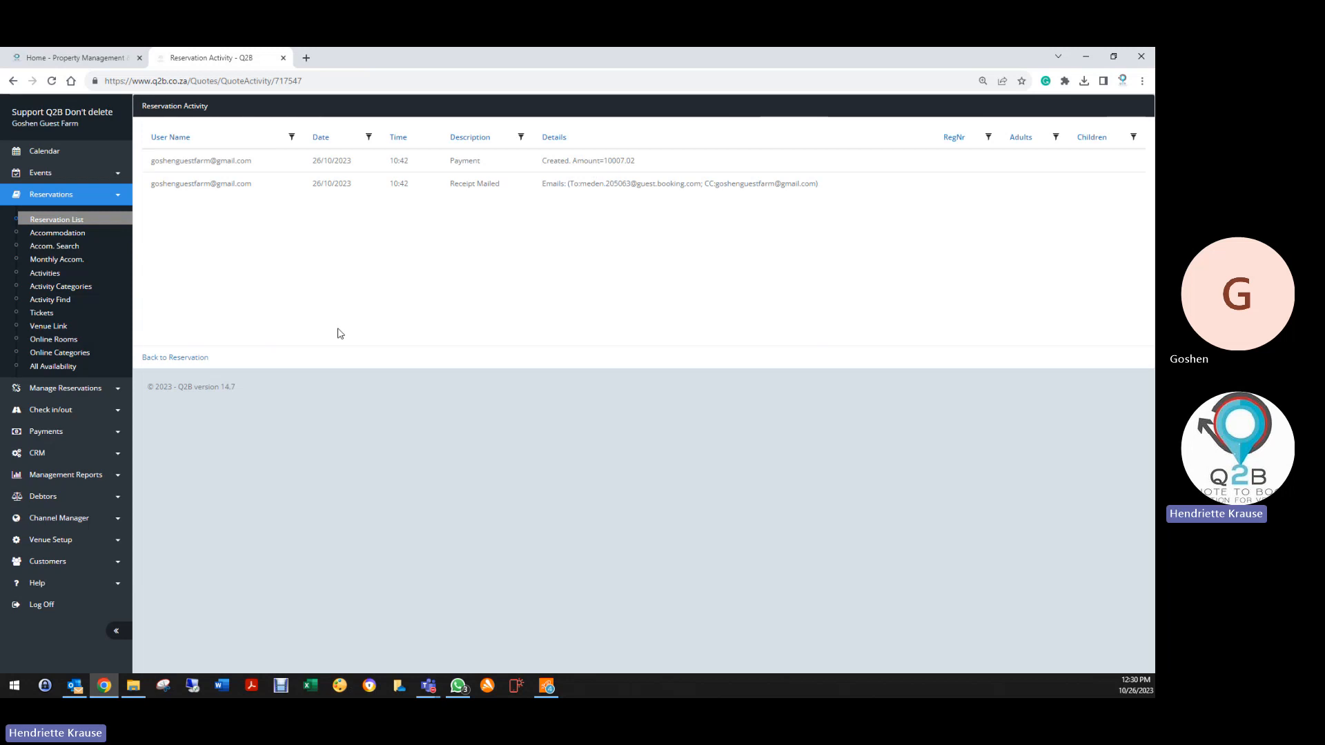
pyautogui.moveTo(149, 159); pyautogui.dragTo(270, 164)
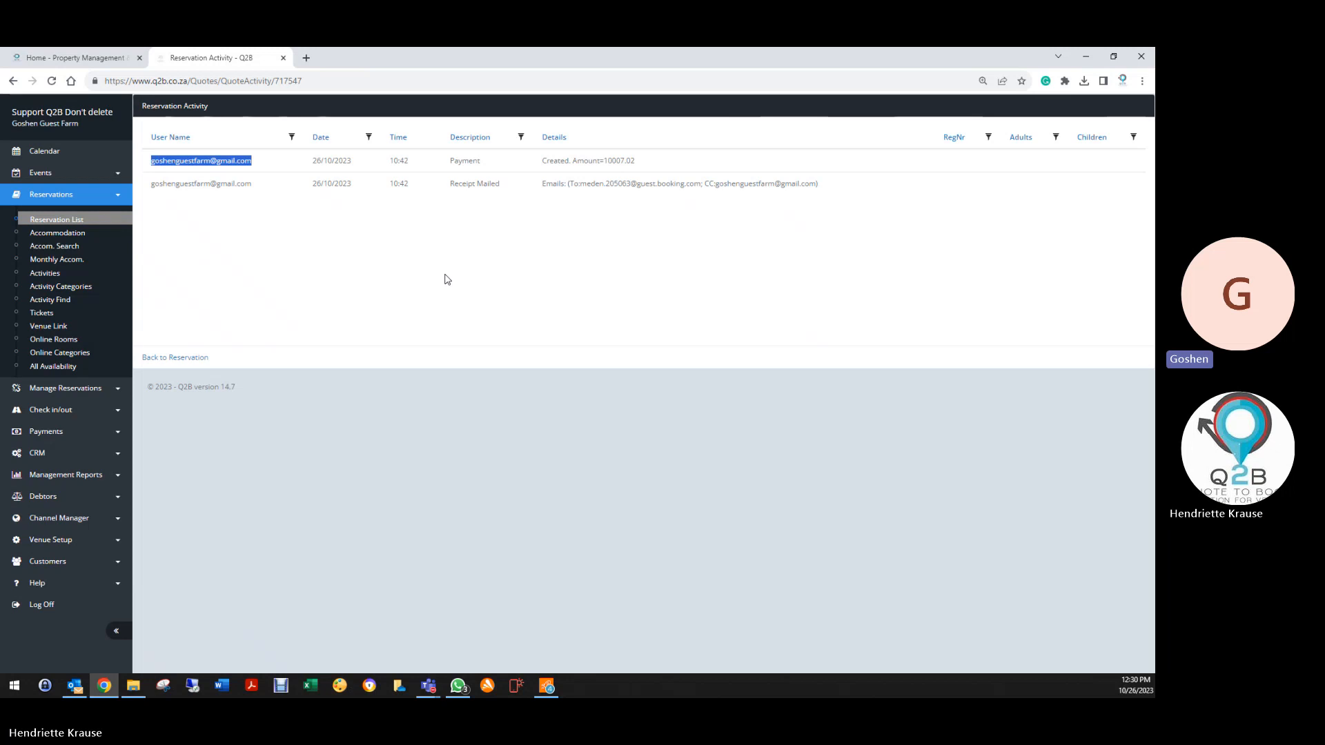
pyautogui.click(64, 540)
# Open the venue Users list in a new tab, find the matching user's email, then return to the audit trail
pyautogui.rightClick(38, 407)
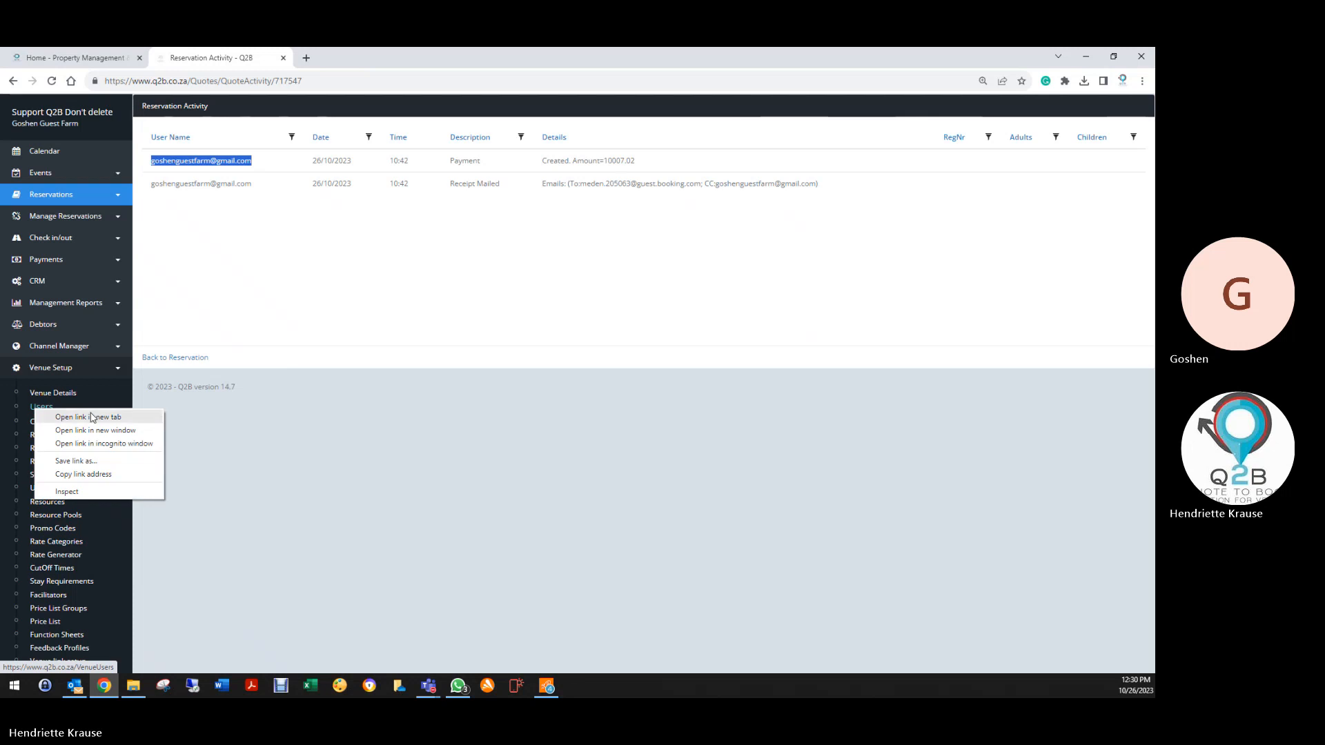
pyautogui.click(89, 417)
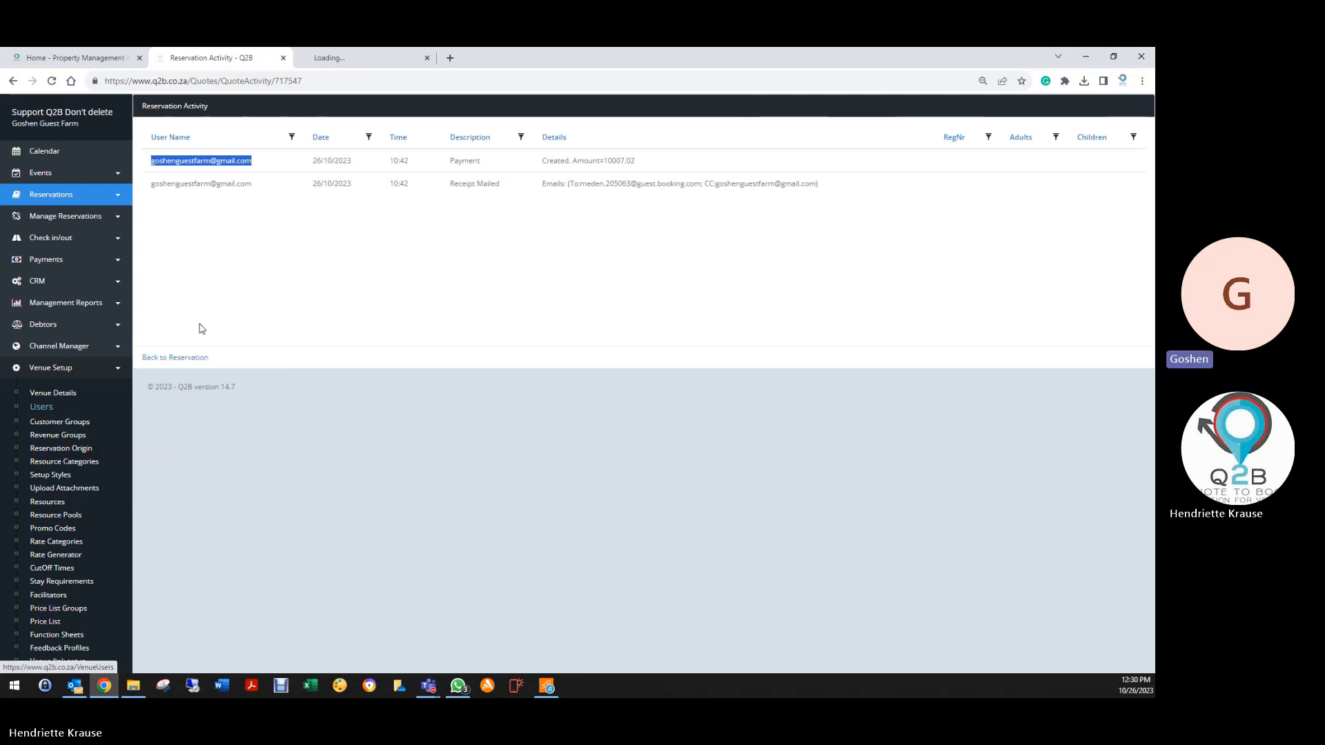
pyautogui.click(355, 58)
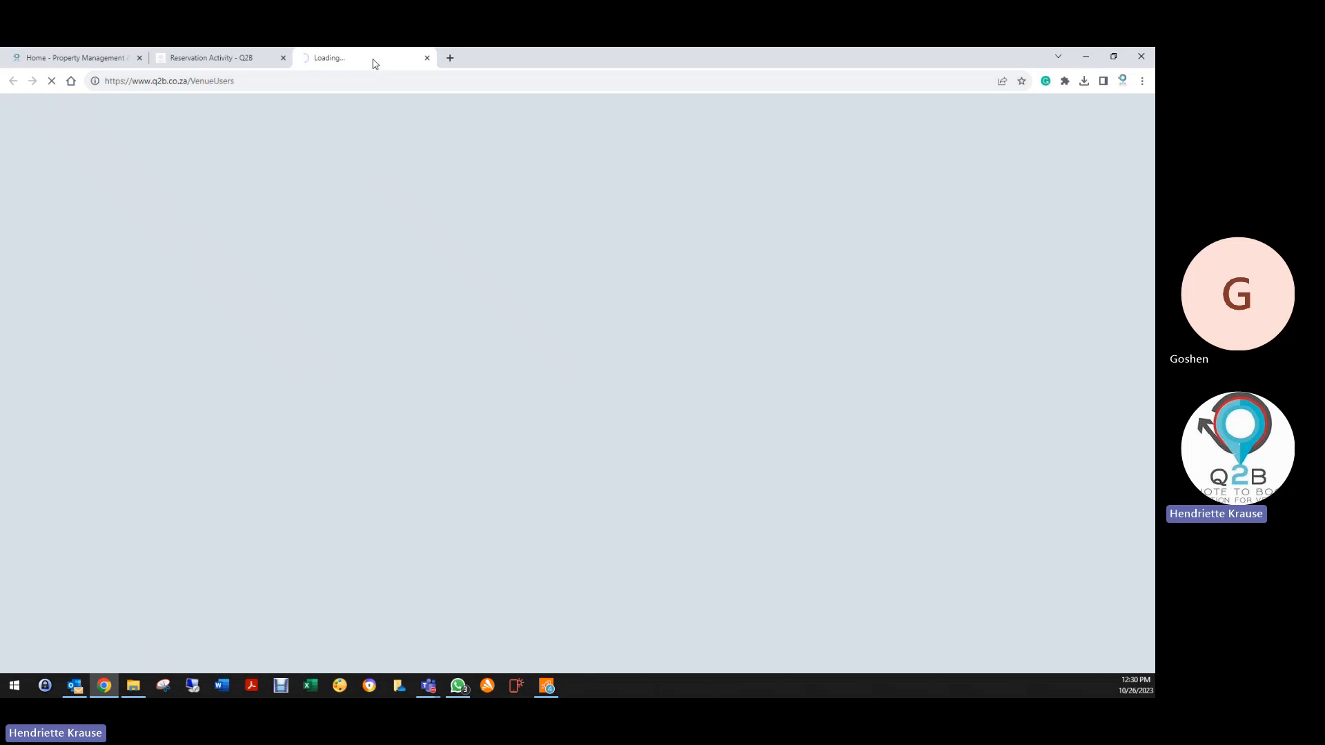
pyautogui.click(242, 57)
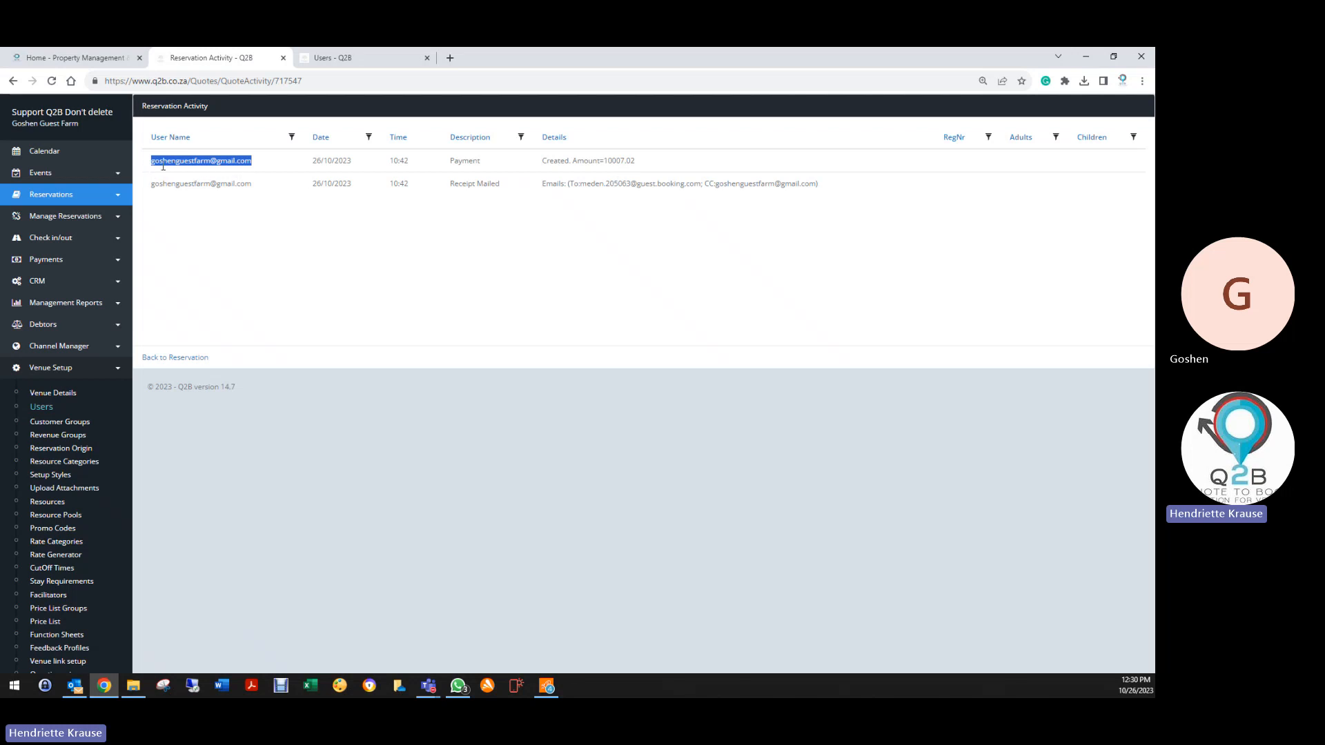
pyautogui.click(344, 60)
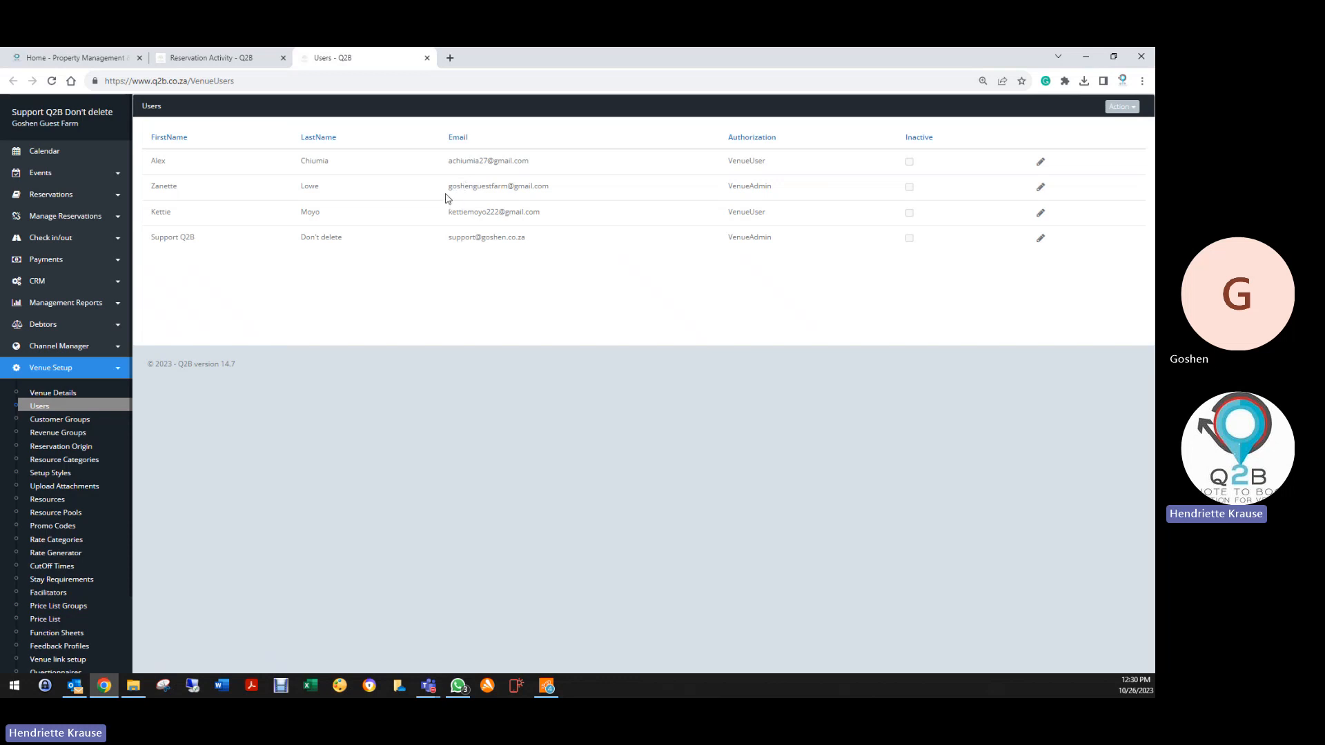
pyautogui.moveTo(574, 185); pyautogui.dragTo(436, 188)
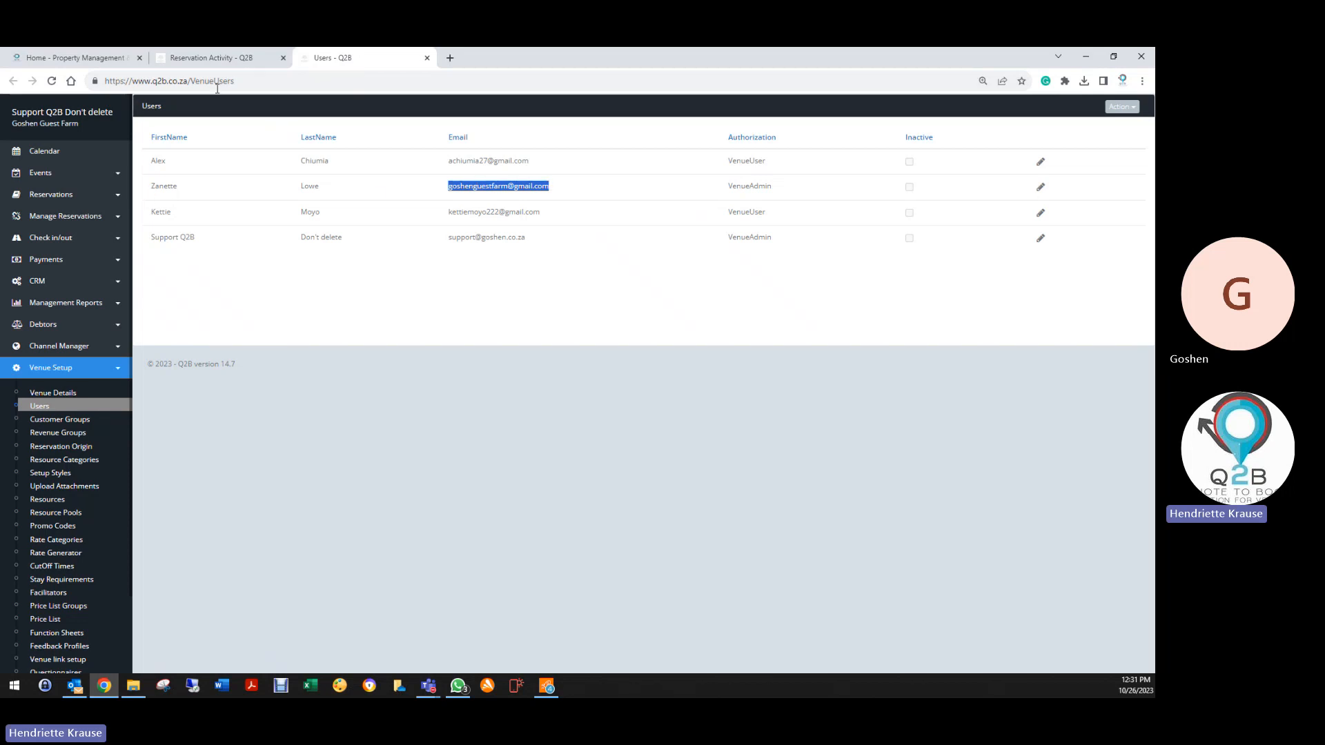
pyautogui.click(206, 58)
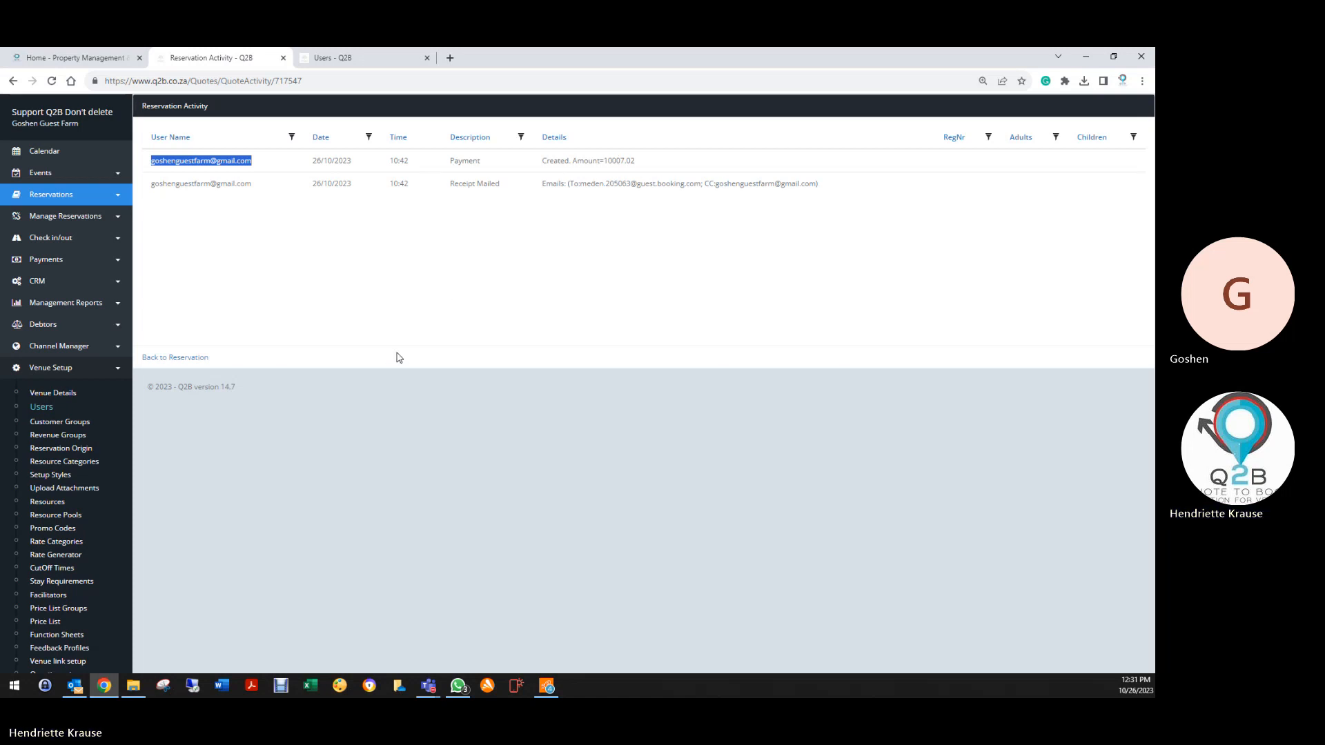
# Return from the audit trail to booking 717547's edit page and scroll through its notes box
pyautogui.click(181, 359)
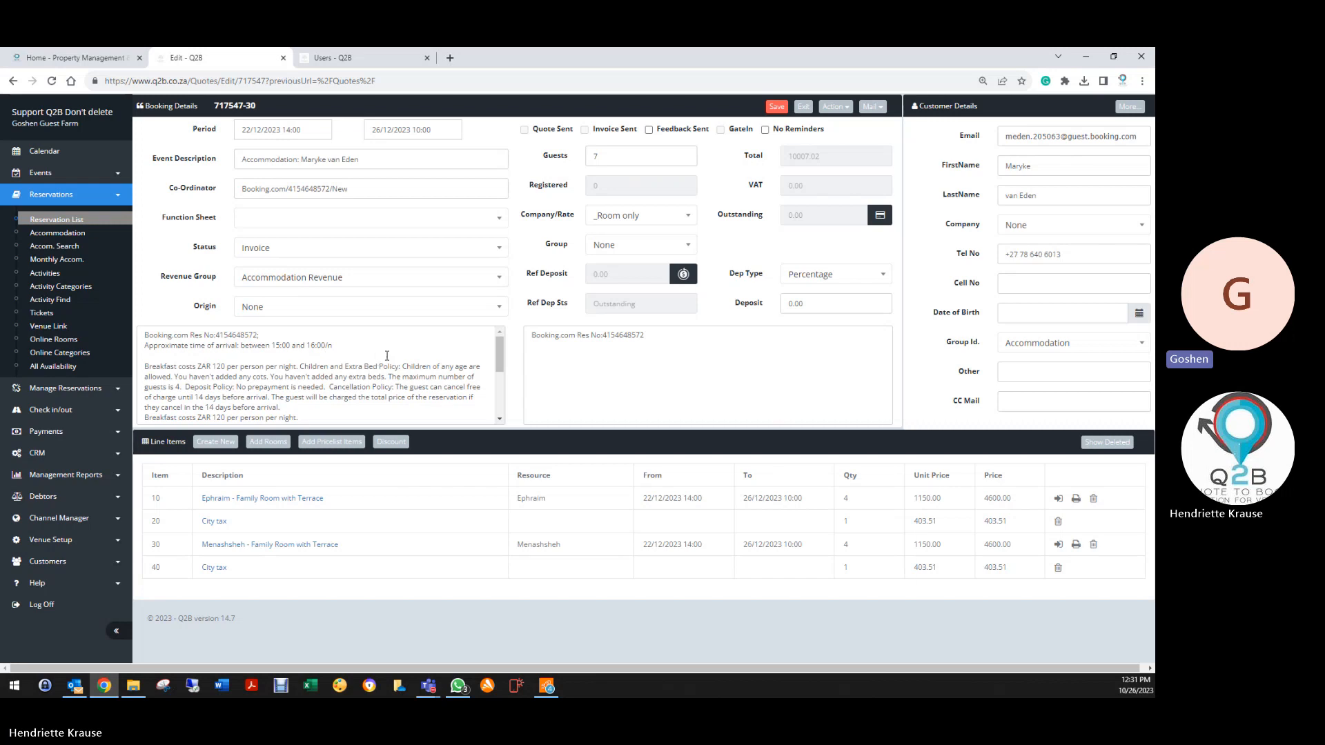
pyautogui.scroll(-2, 388, 359)
pyautogui.scroll(1, 388, 368)
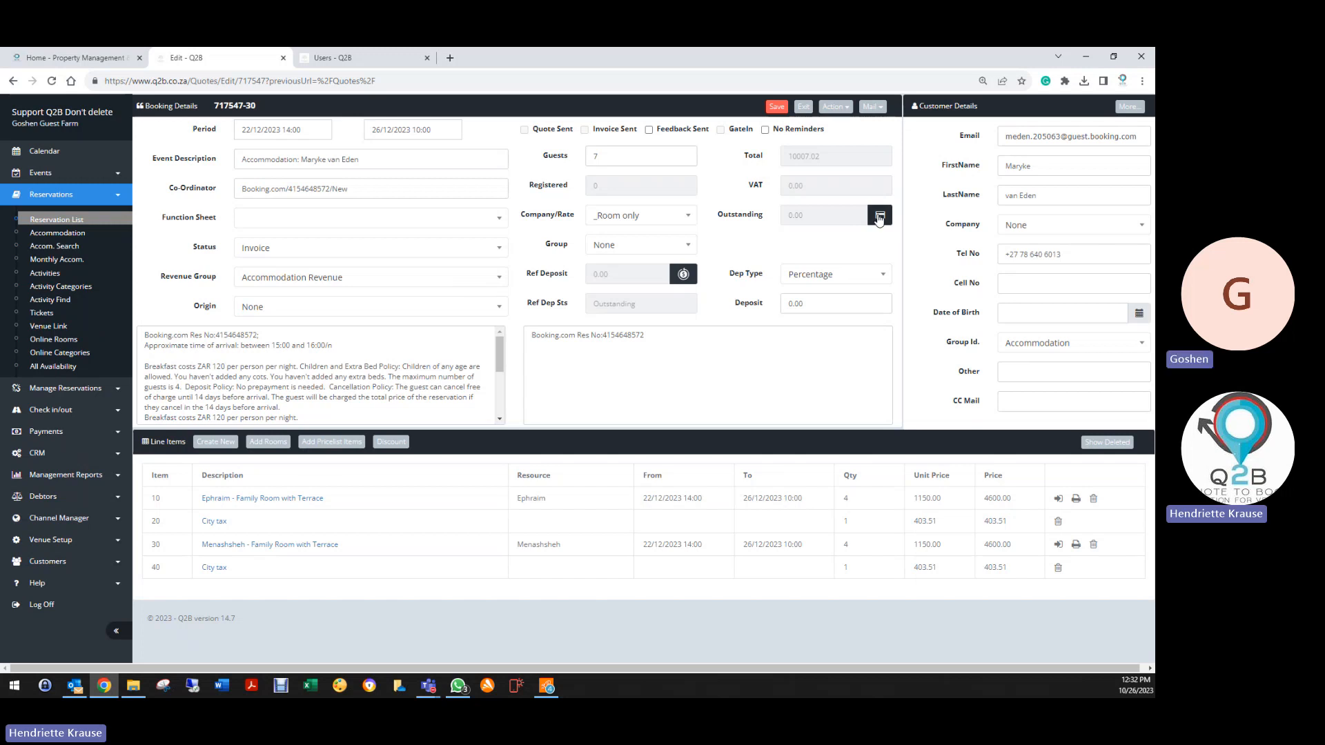
pyautogui.click(834, 107)
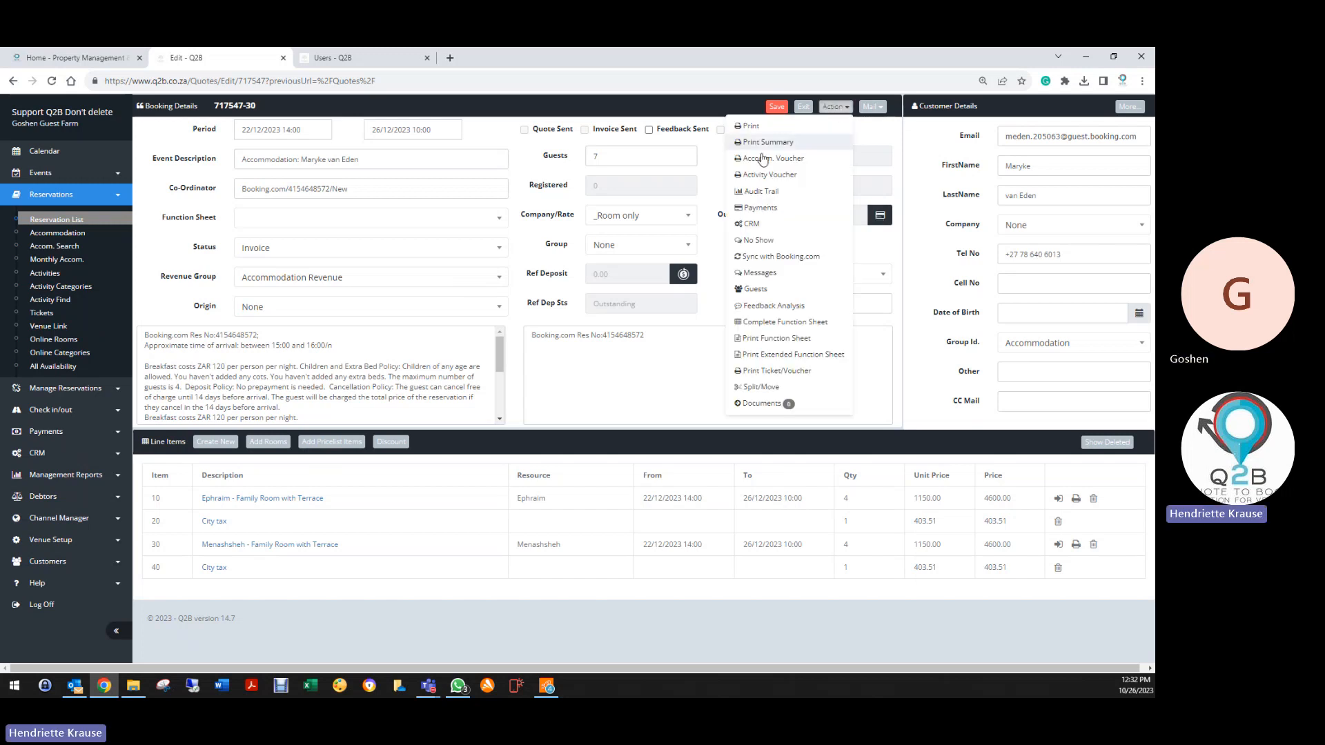
pyautogui.click(761, 192)
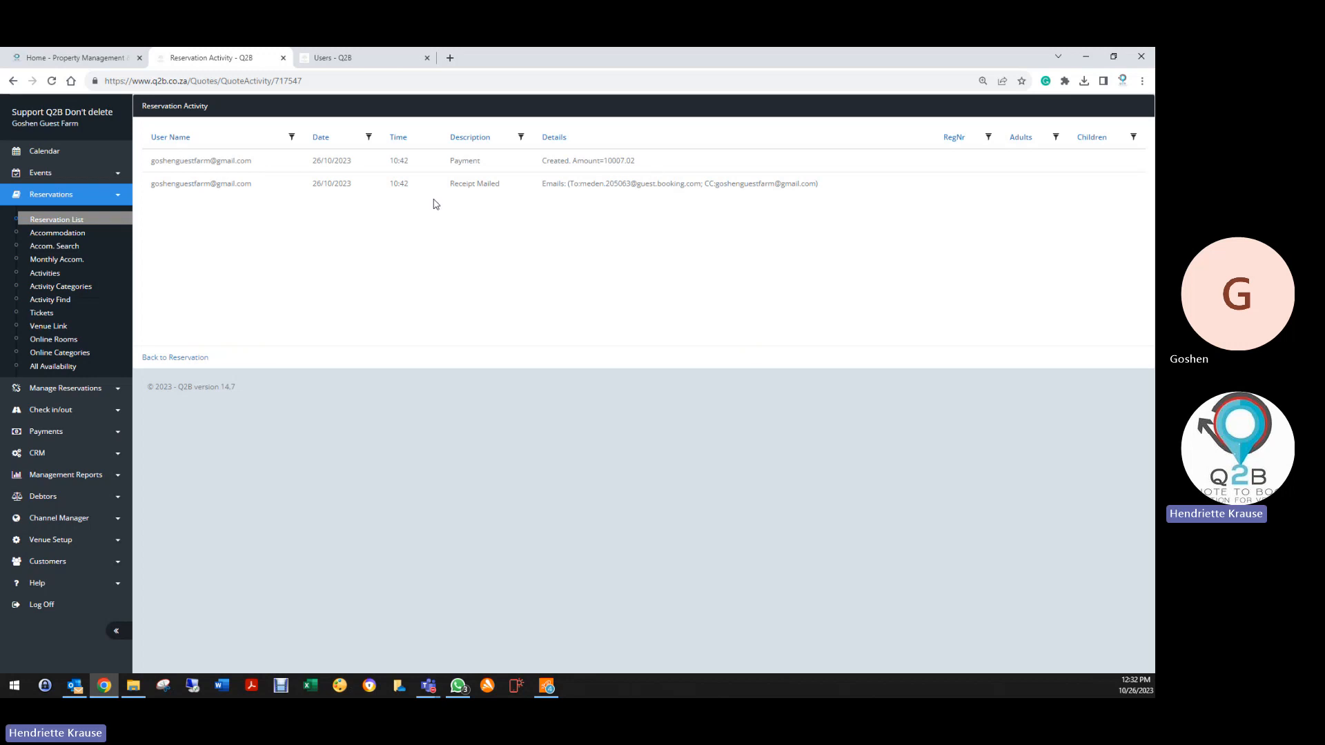
pyautogui.click(196, 359)
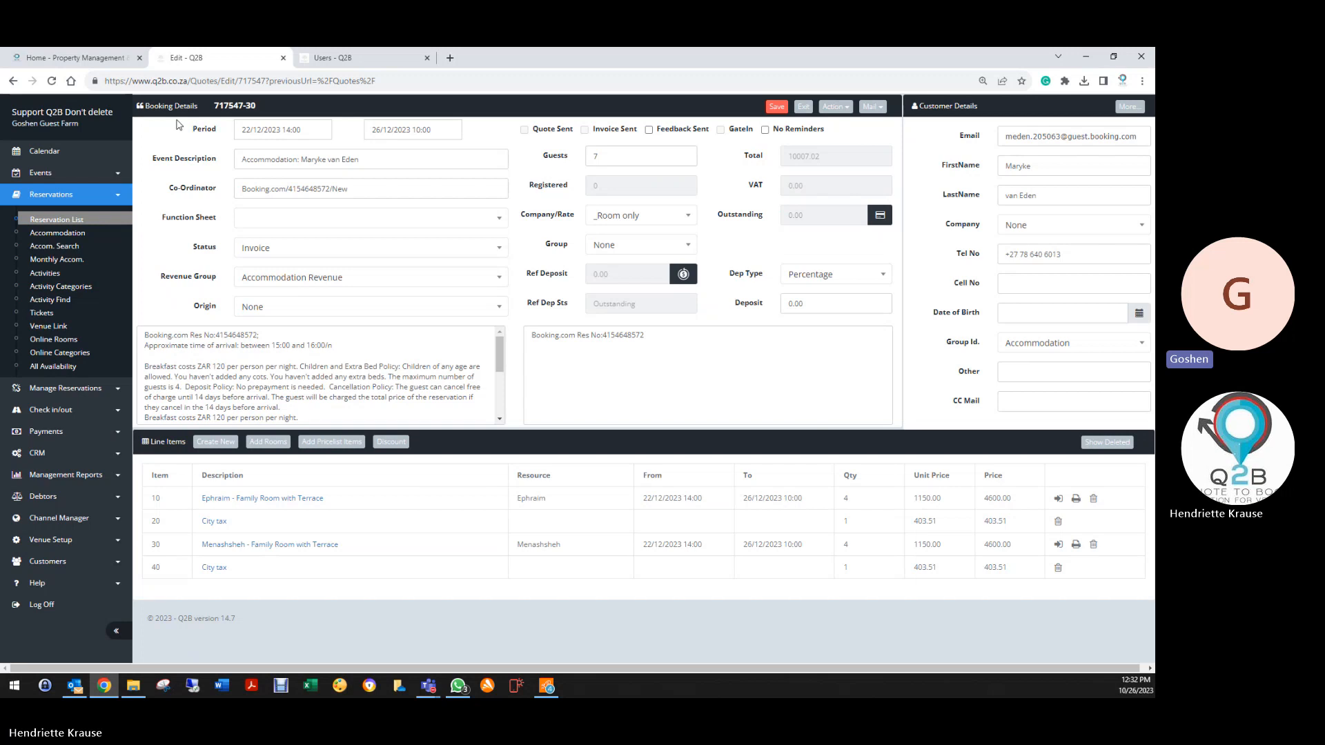
pyautogui.click(91, 222)
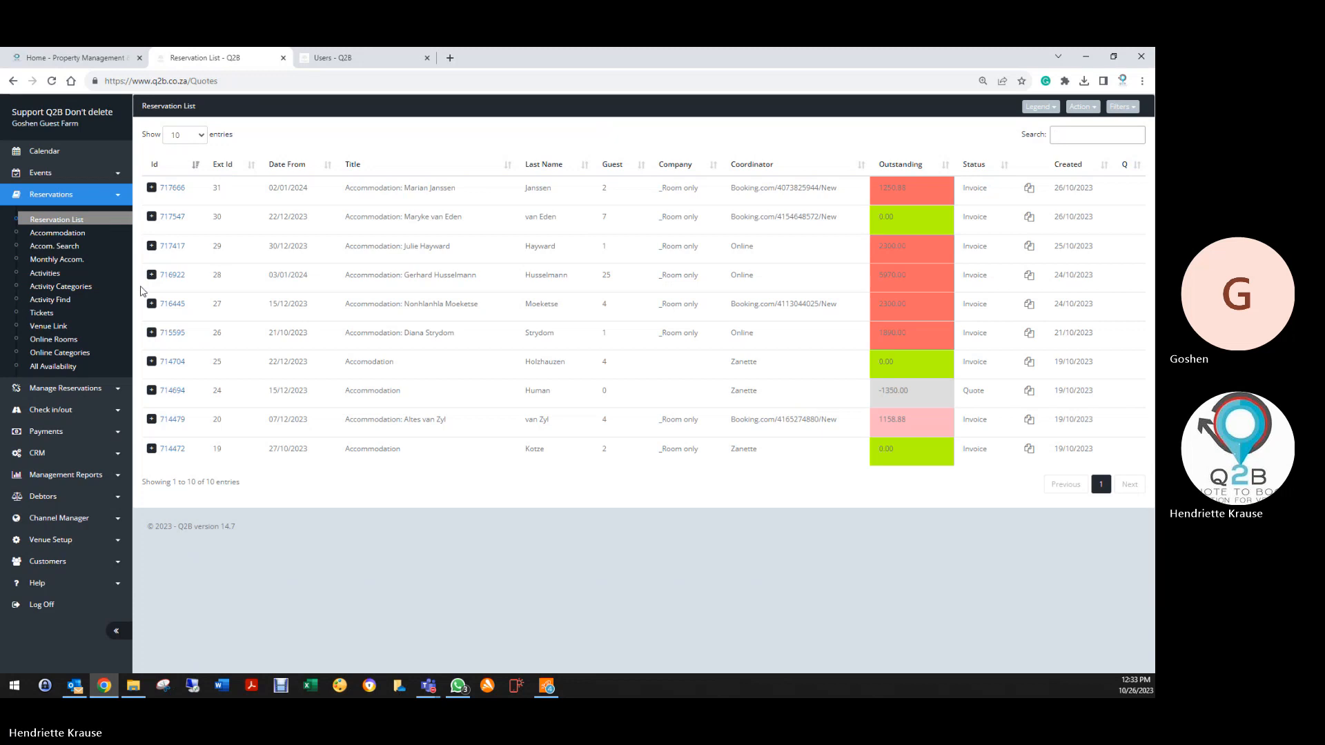
pyautogui.click(172, 217)
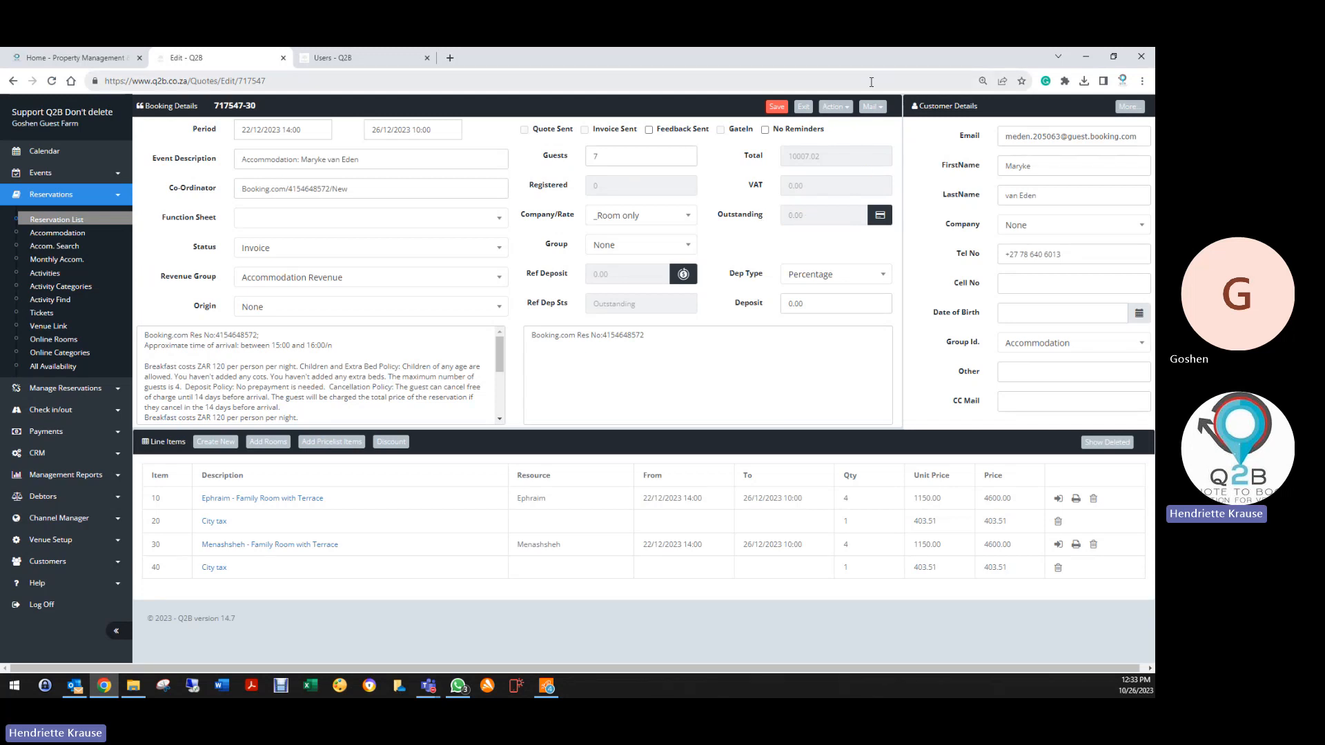
pyautogui.click(836, 108)
pyautogui.click(774, 208)
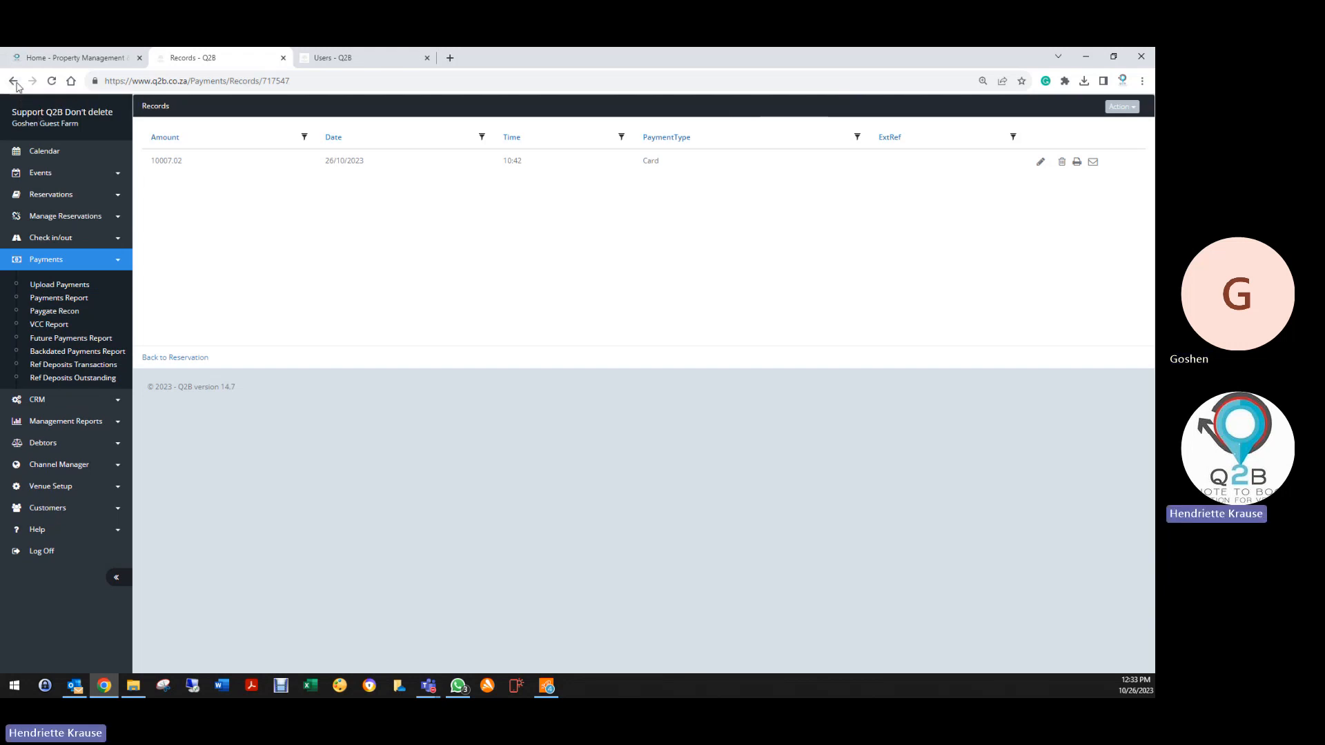
pyautogui.click(13, 81)
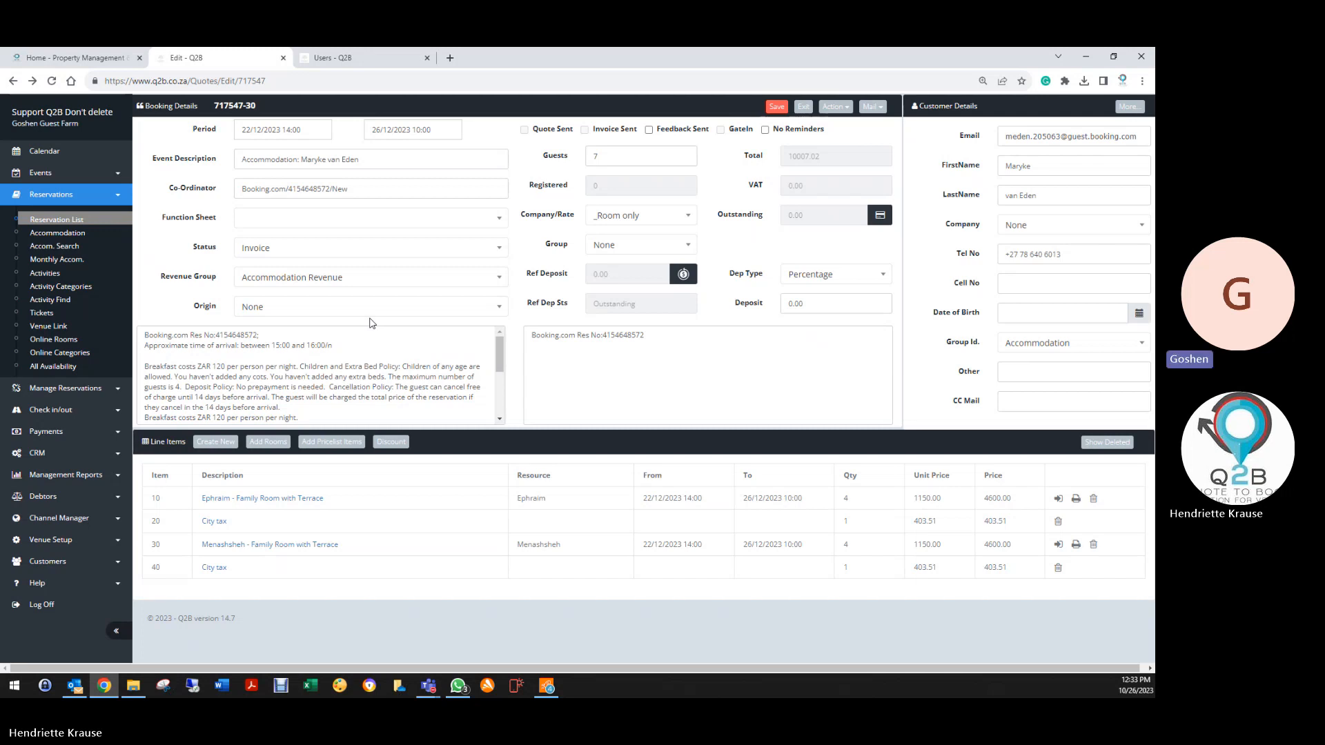
# Look over booking 714479 (07/12/2023, 1158.88 outstanding) and go back to the Reservation List
pyautogui.click(803, 106)
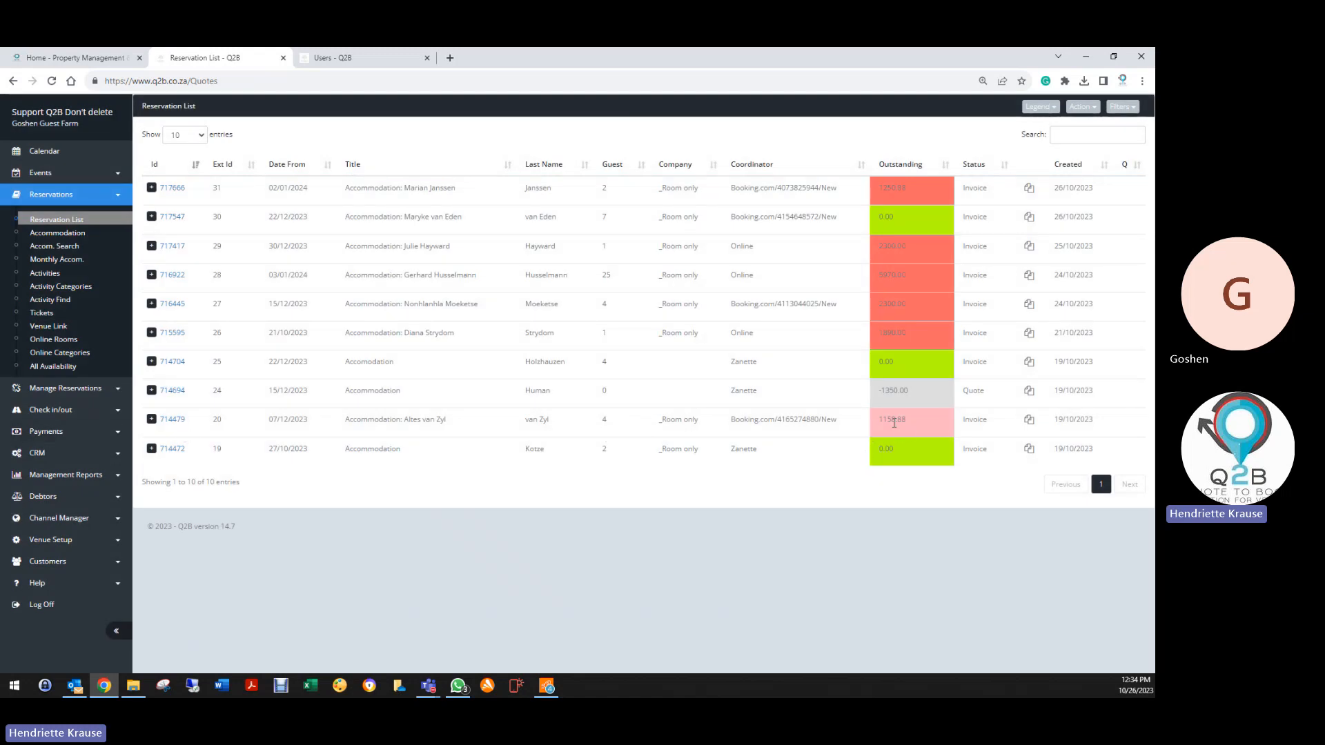
pyautogui.click(172, 420)
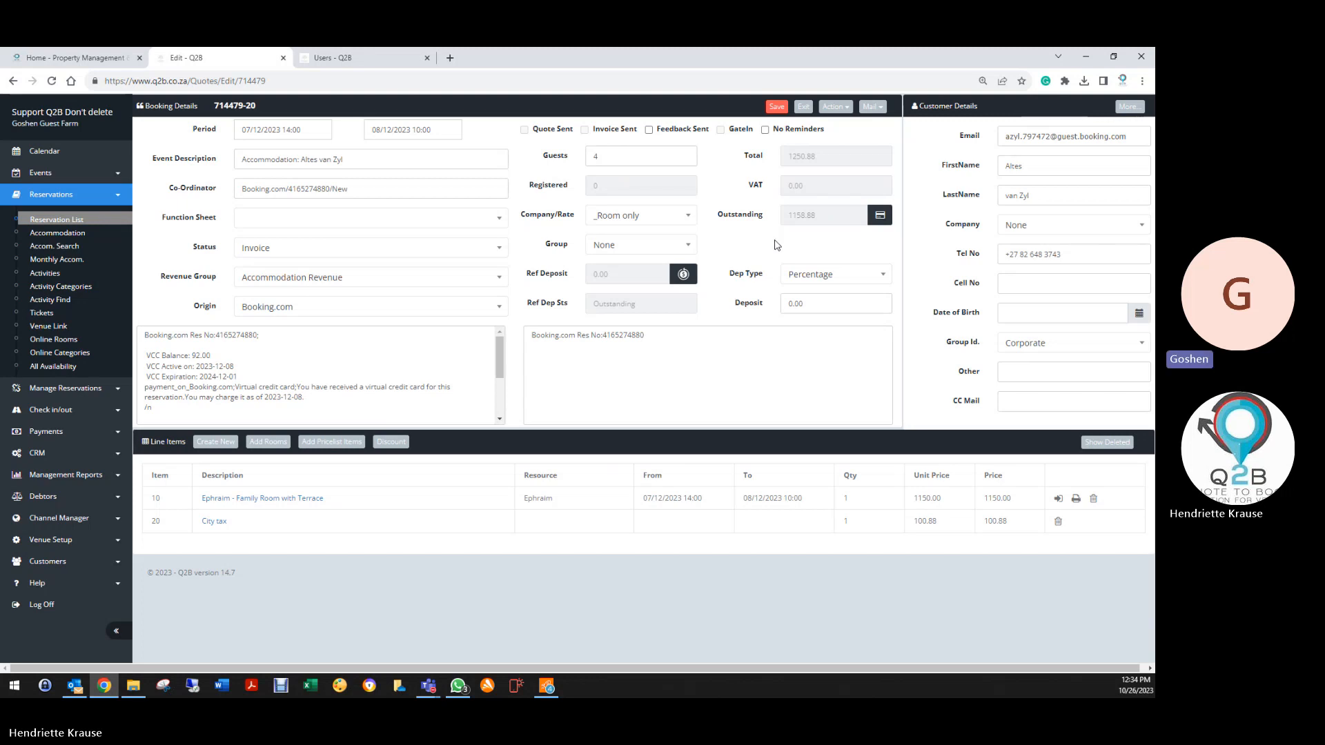
pyautogui.click(804, 108)
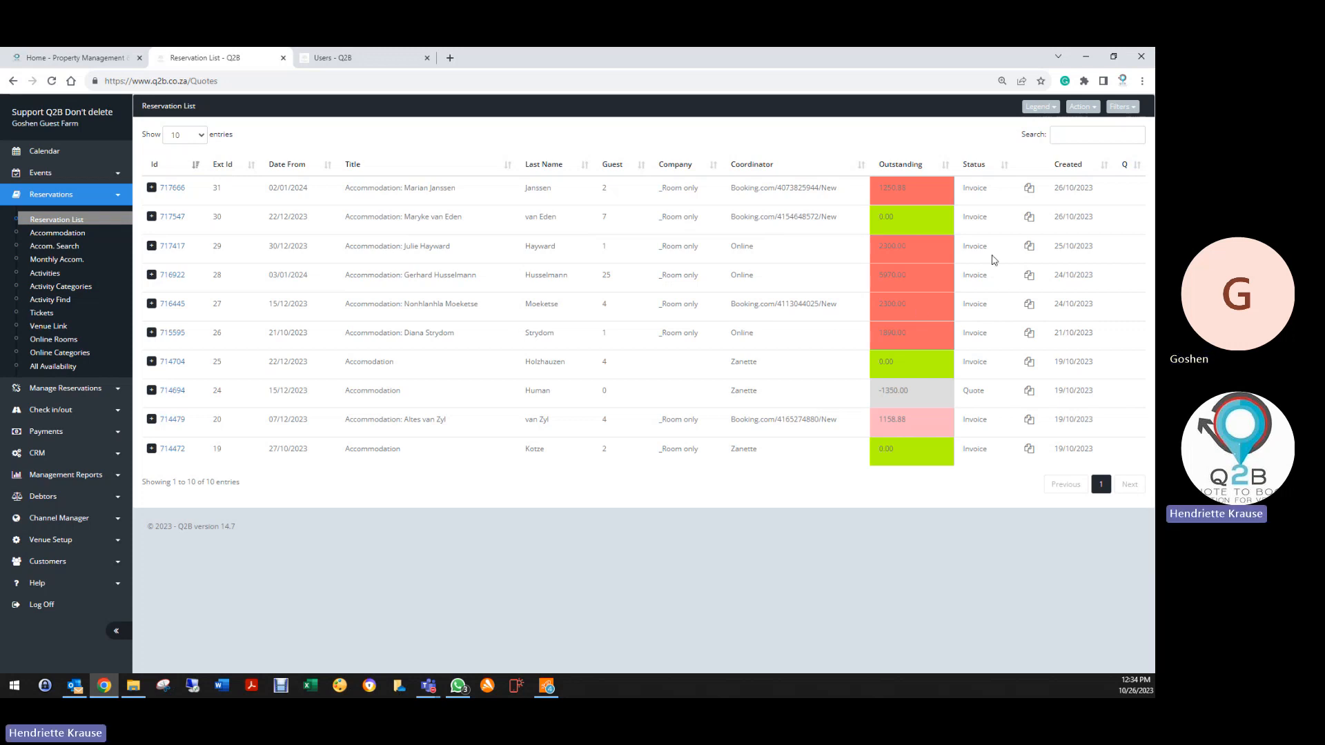
pyautogui.click(1040, 108)
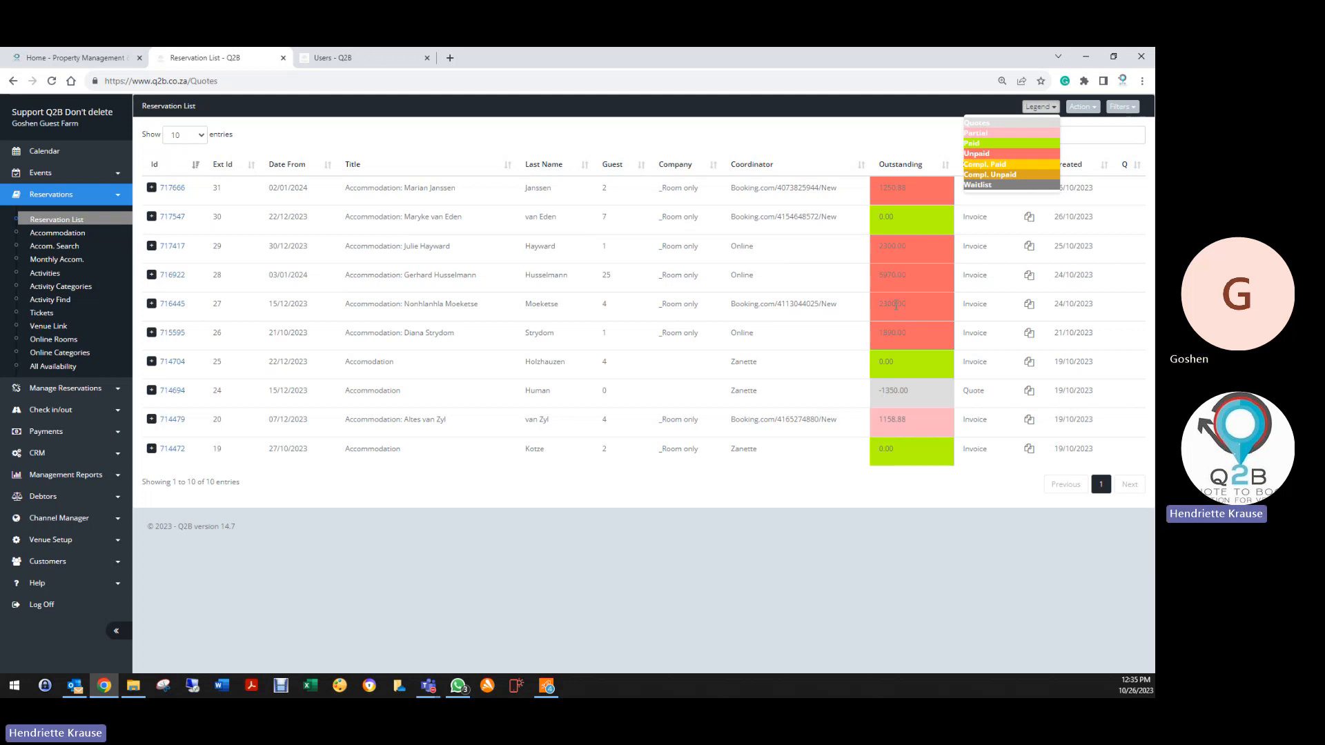
pyautogui.click(812, 399)
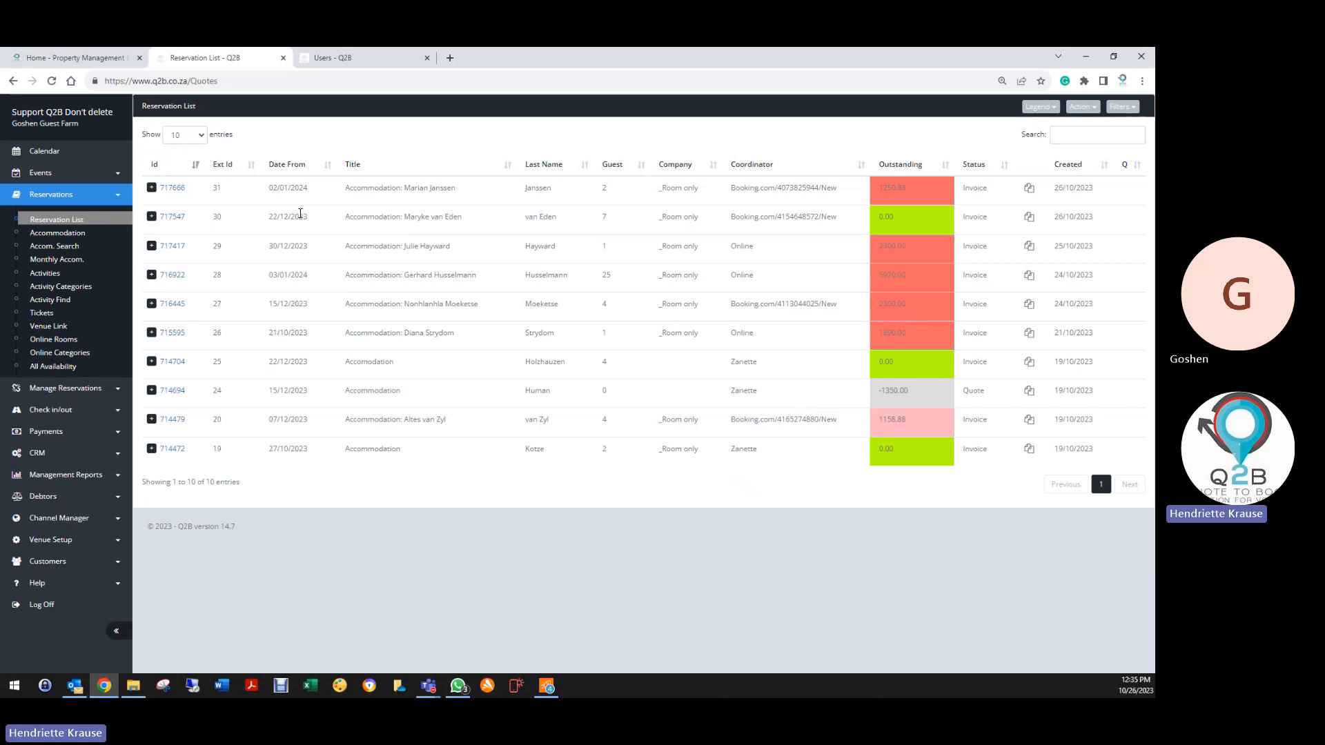
# Open booking 717547's payment records, showing its single 10007.02 card payment from 26/10/2023
pyautogui.click(174, 218)
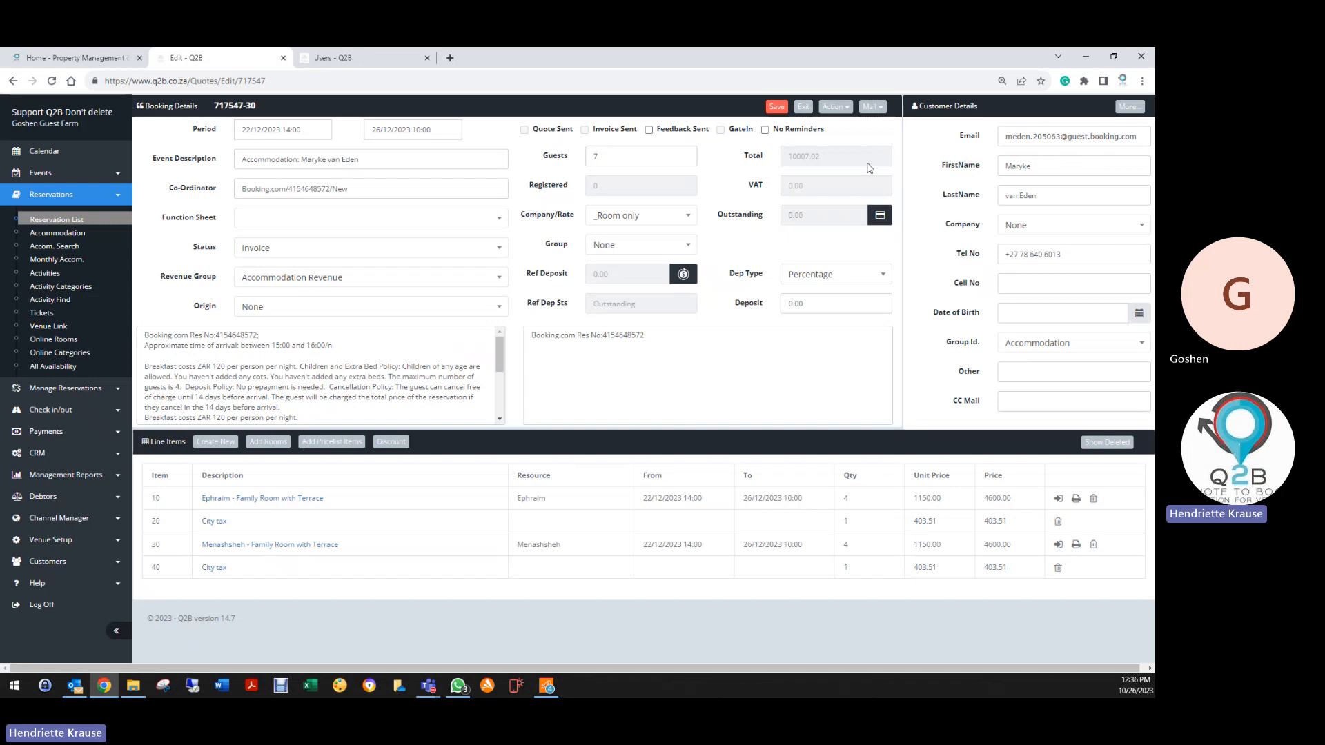
pyautogui.click(836, 107)
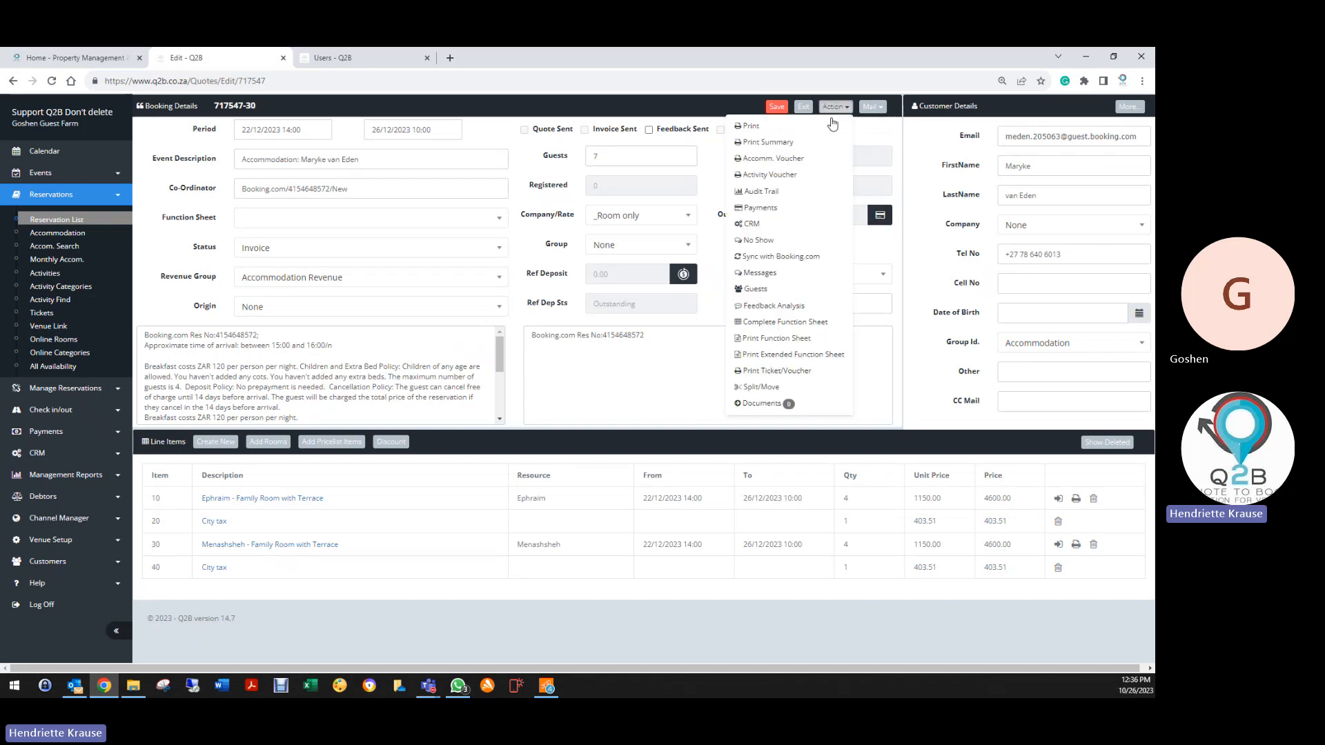
pyautogui.click(778, 207)
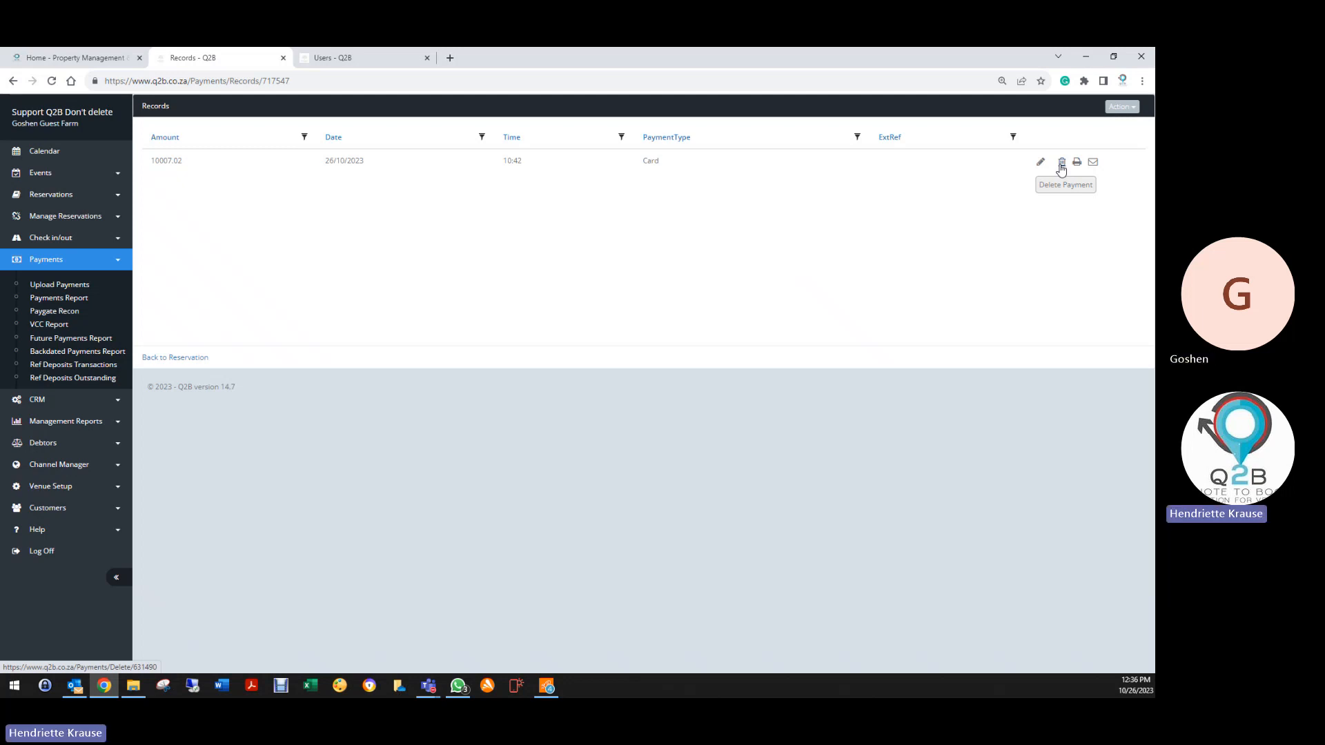
pyautogui.click(1141, 81)
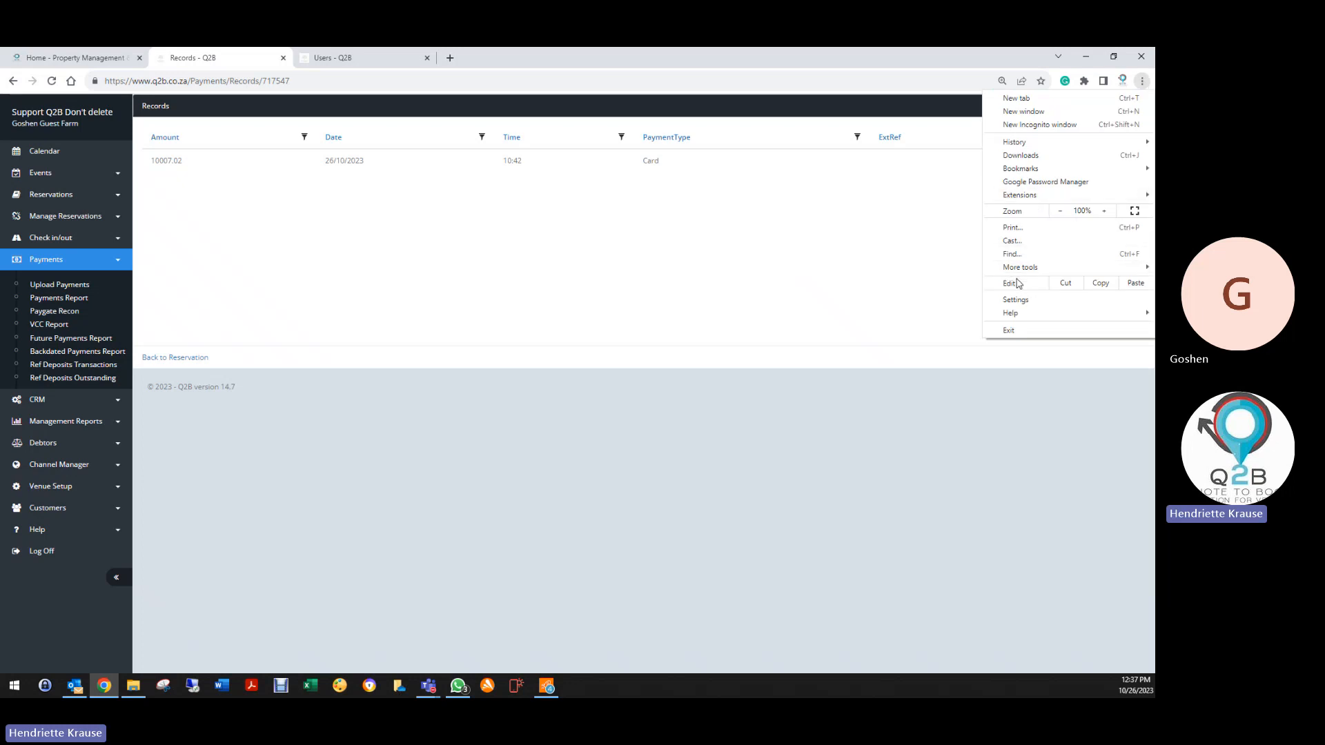
# Preview the payment records at phone width in DevTools, then return to booking 717547's details
pyautogui.moveTo(1020, 267)
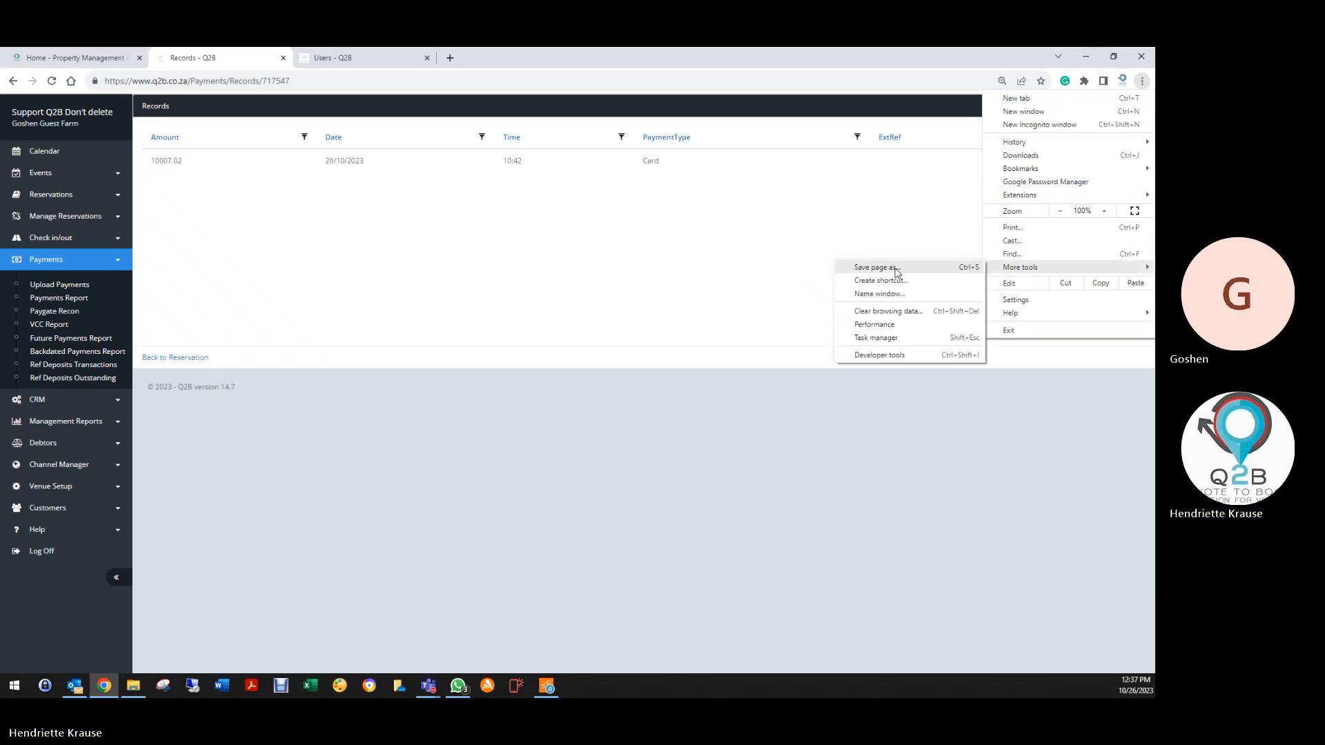
pyautogui.click(876, 355)
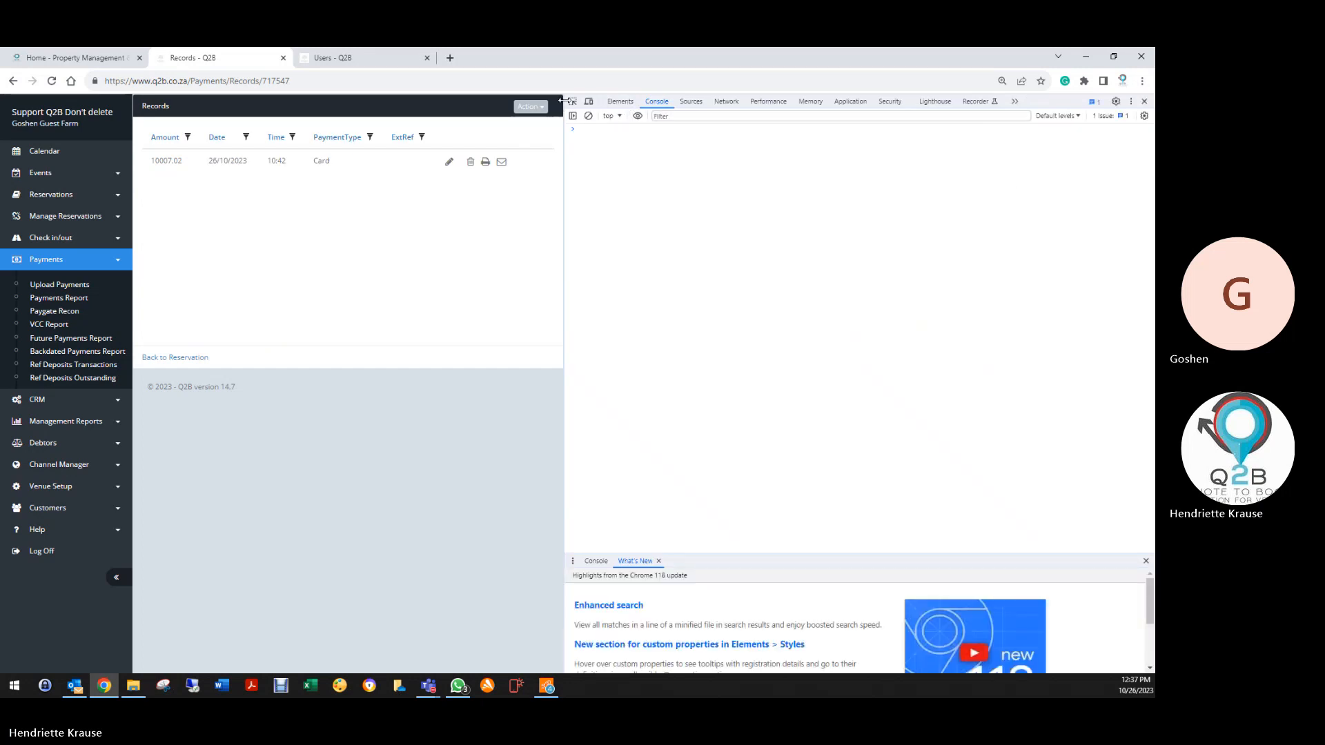
pyautogui.moveTo(563, 100); pyautogui.dragTo(198, 138)
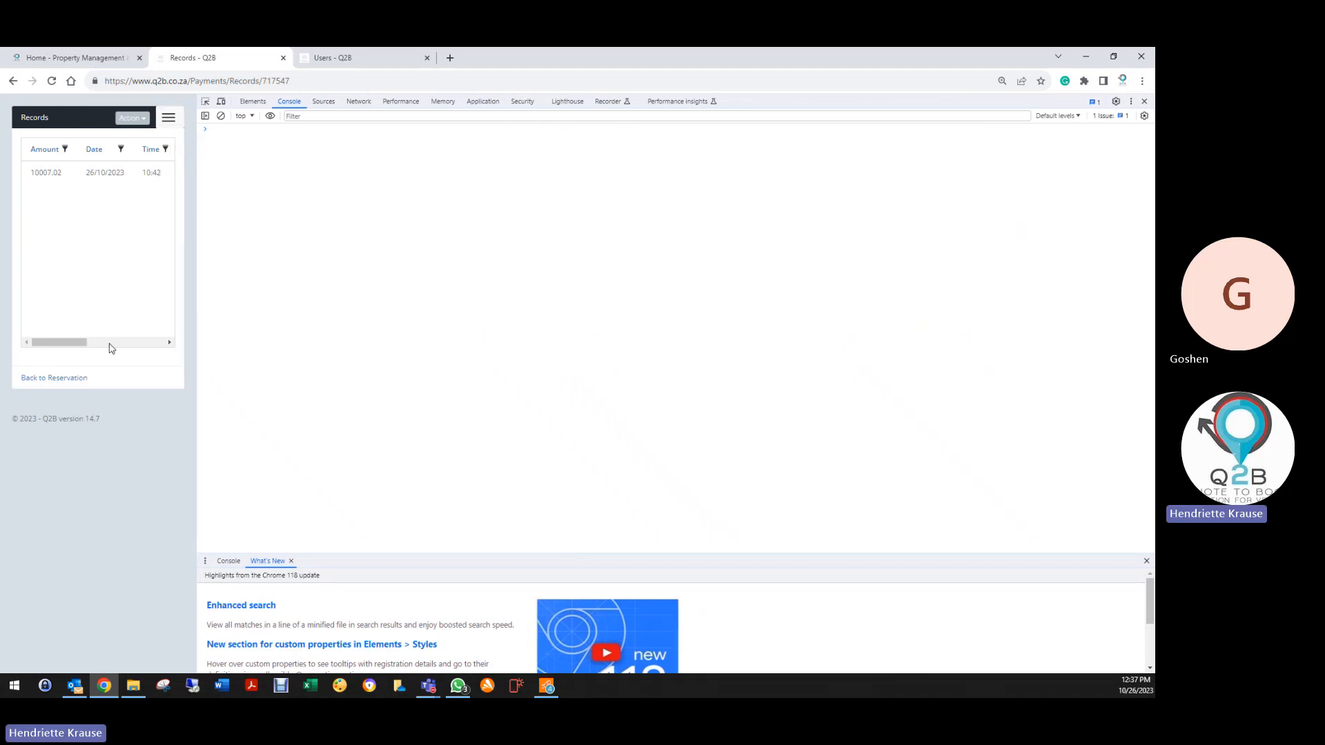
pyautogui.click(168, 343)
pyautogui.click(169, 342)
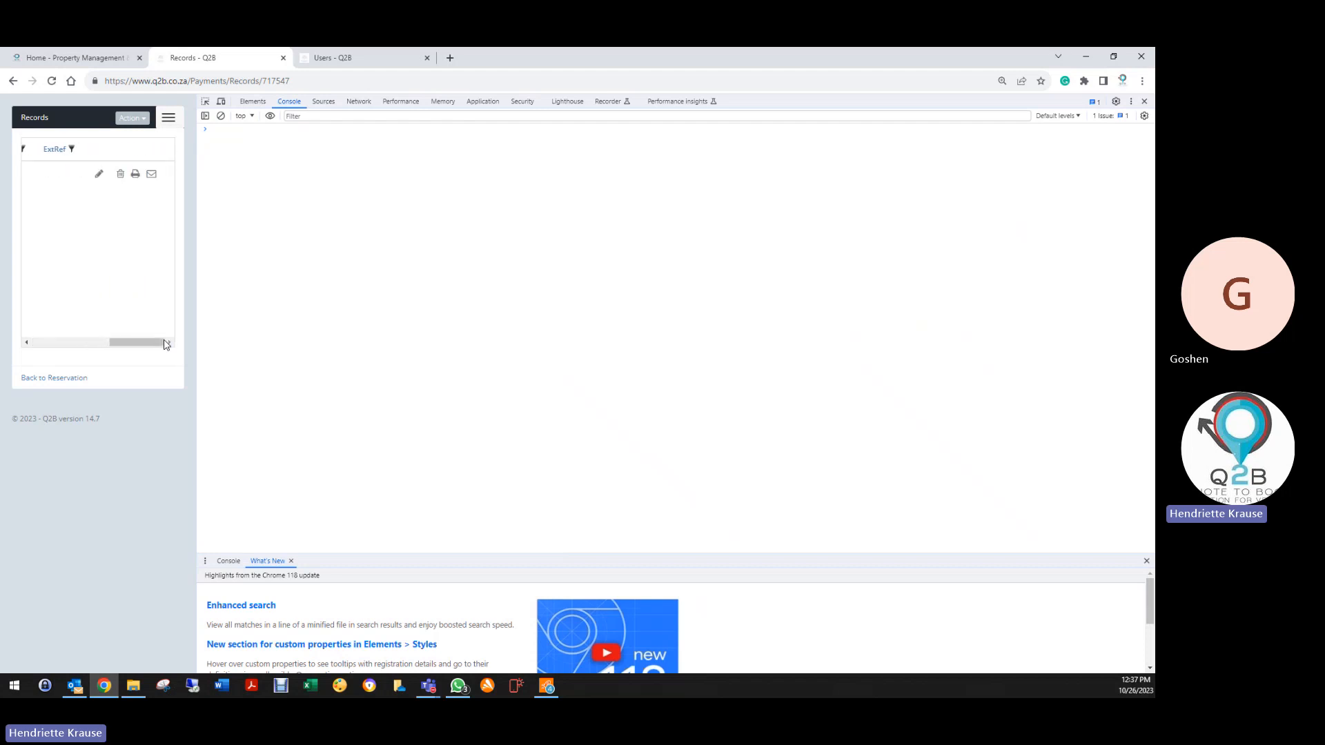
pyautogui.moveTo(156, 345); pyautogui.dragTo(12, 341)
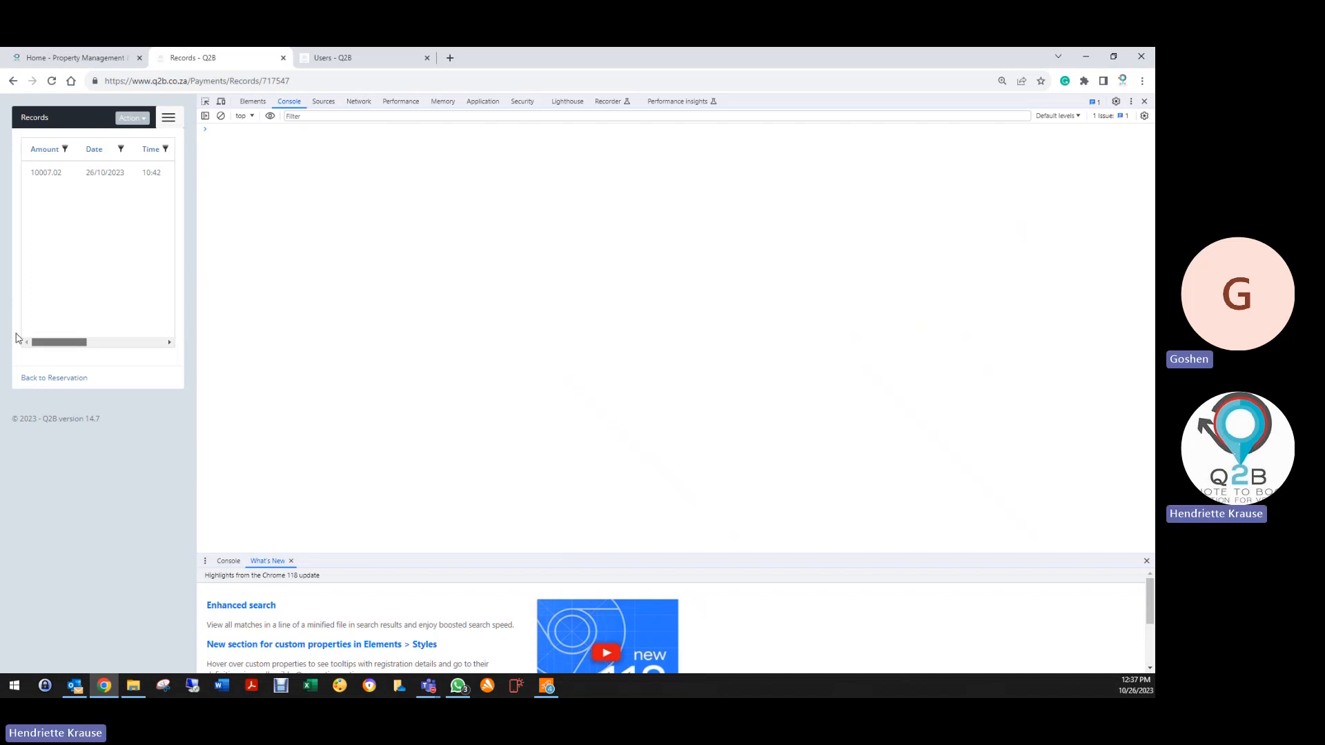
pyautogui.click(167, 347)
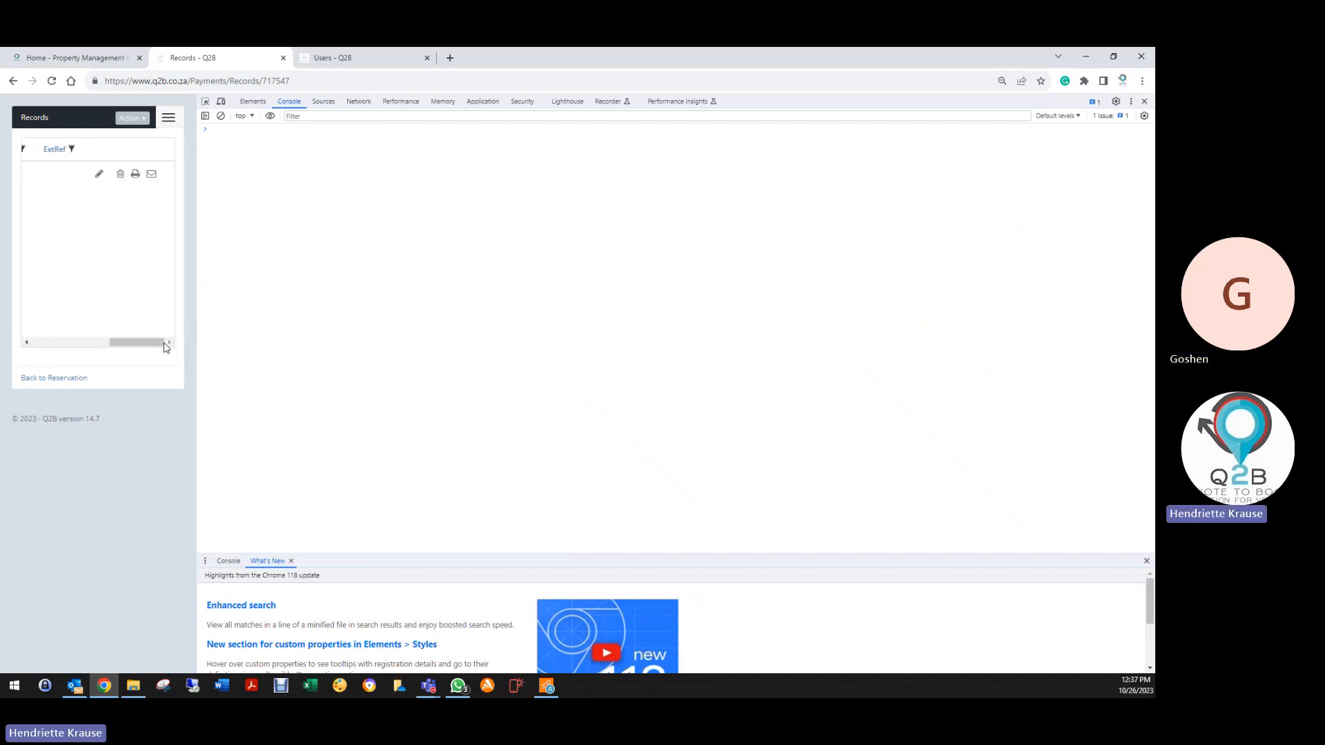
pyautogui.moveTo(166, 347)
pyautogui.mouseDown()
pyautogui.moveTo(19, 345)
pyautogui.moveTo(169, 345)
pyautogui.mouseUp()
pyautogui.click(1144, 101)
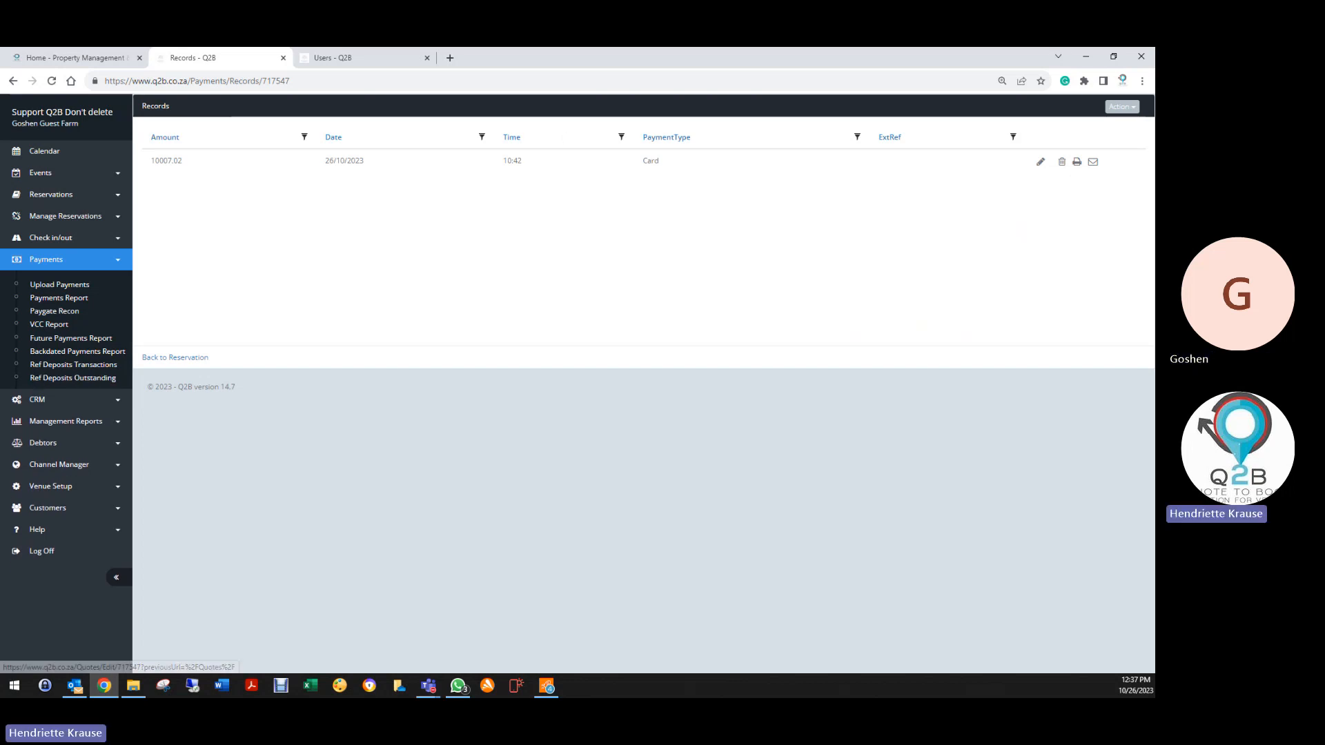
pyautogui.click(153, 361)
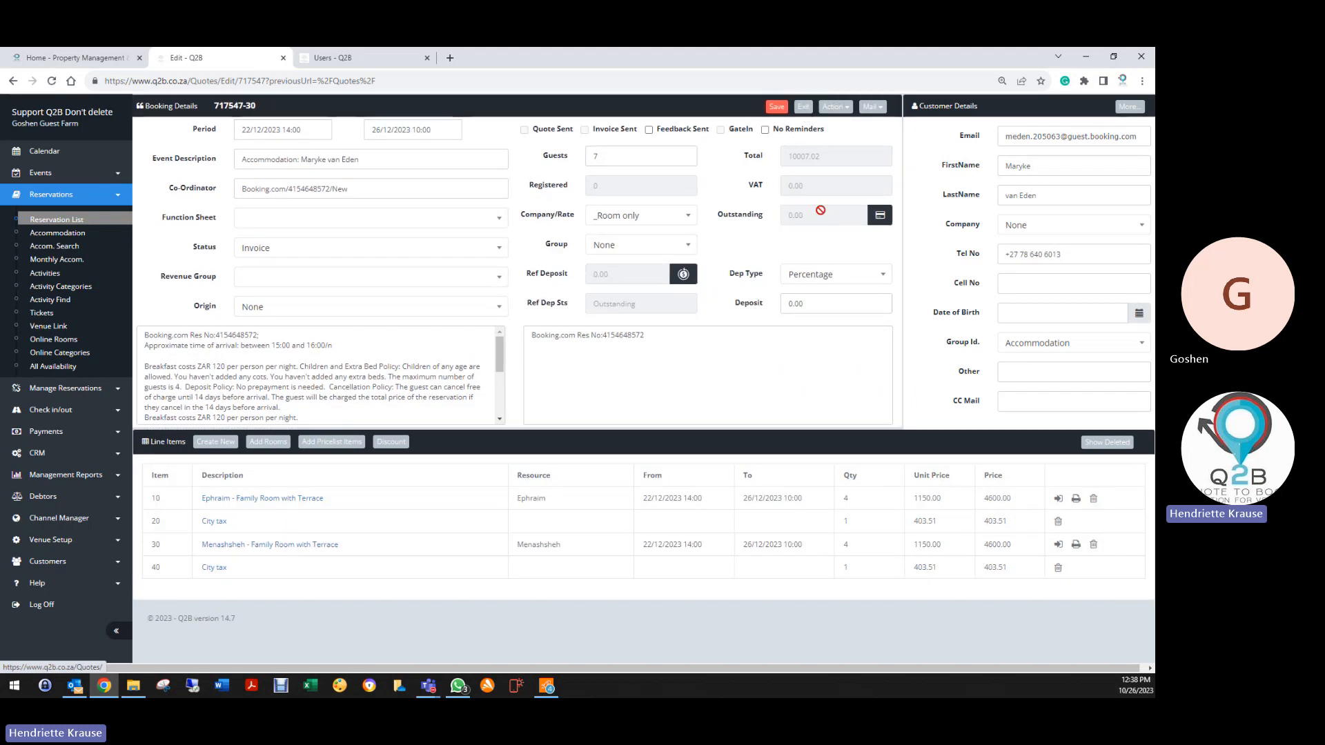
# Exit booking 717547 back to the Reservation List with its 10 entries
pyautogui.click(803, 107)
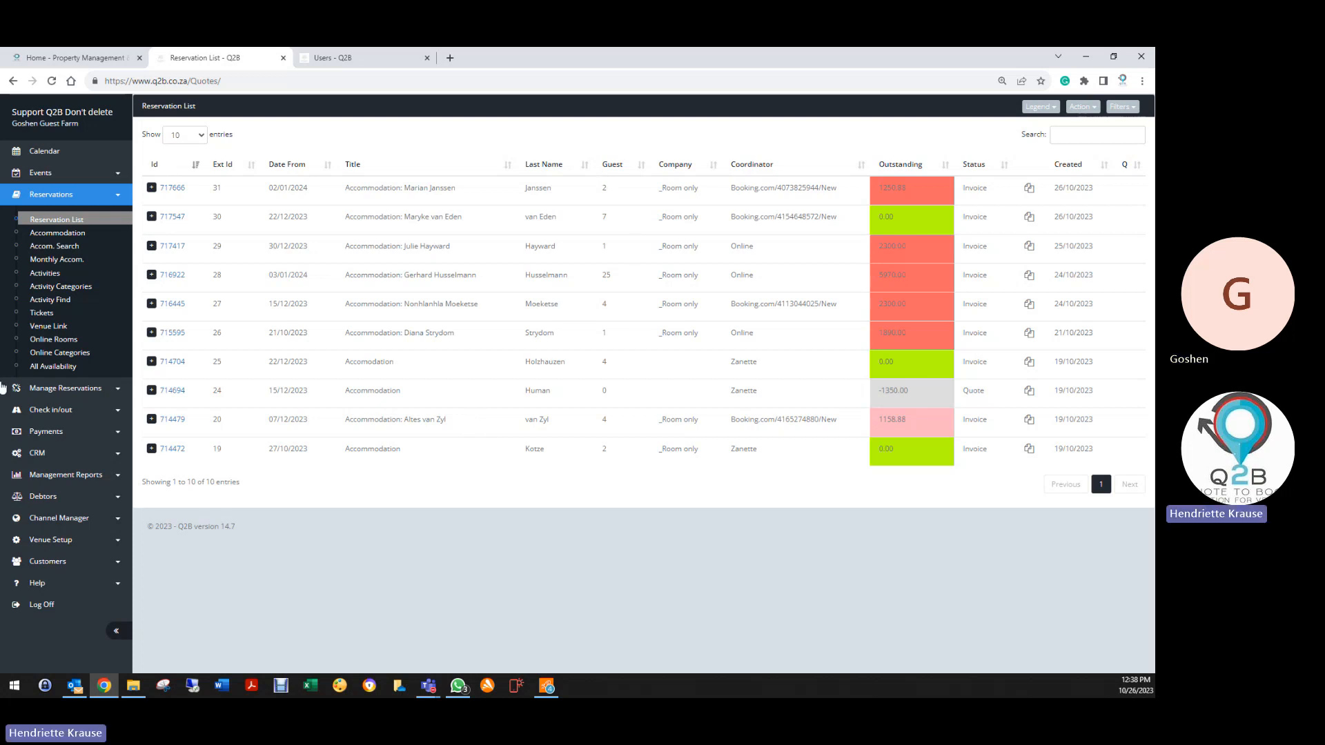
# Go to CRM Profile, close the extra Users tab, and start a new CRM profile
pyautogui.click(43, 458)
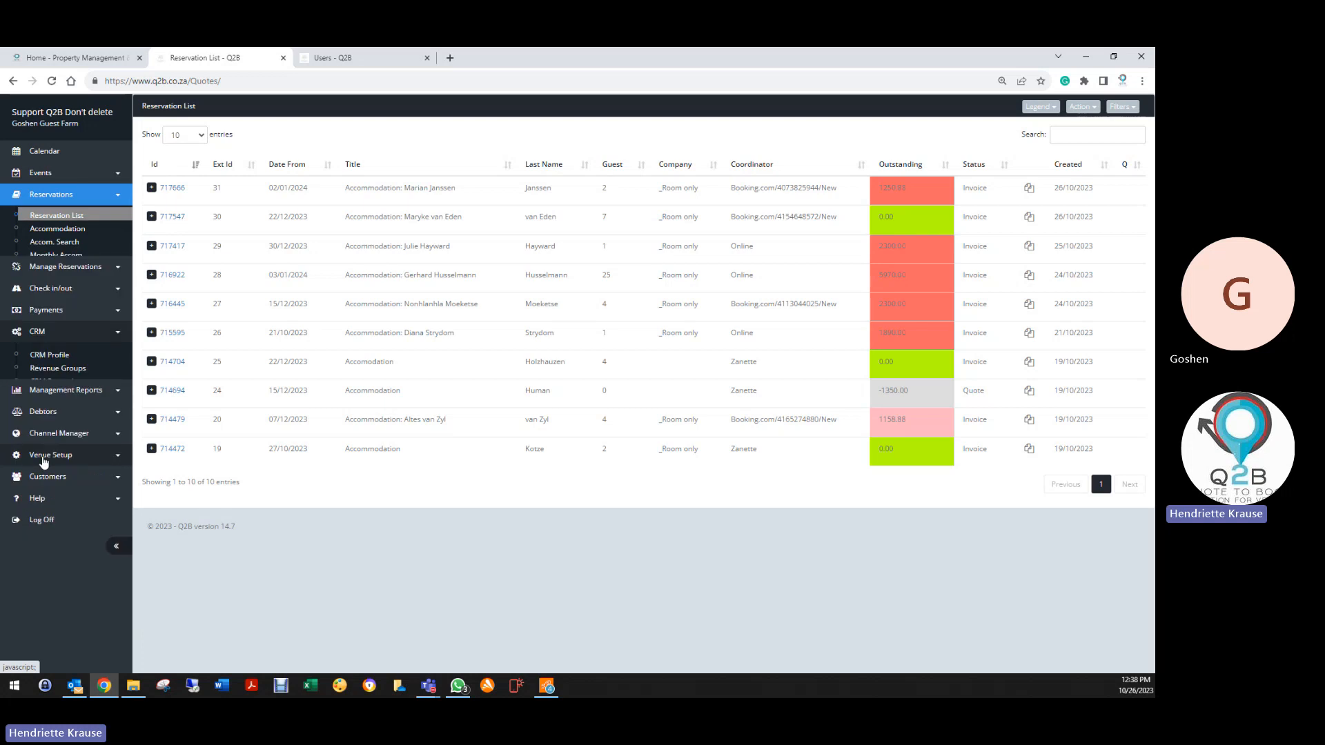
pyautogui.click(53, 306)
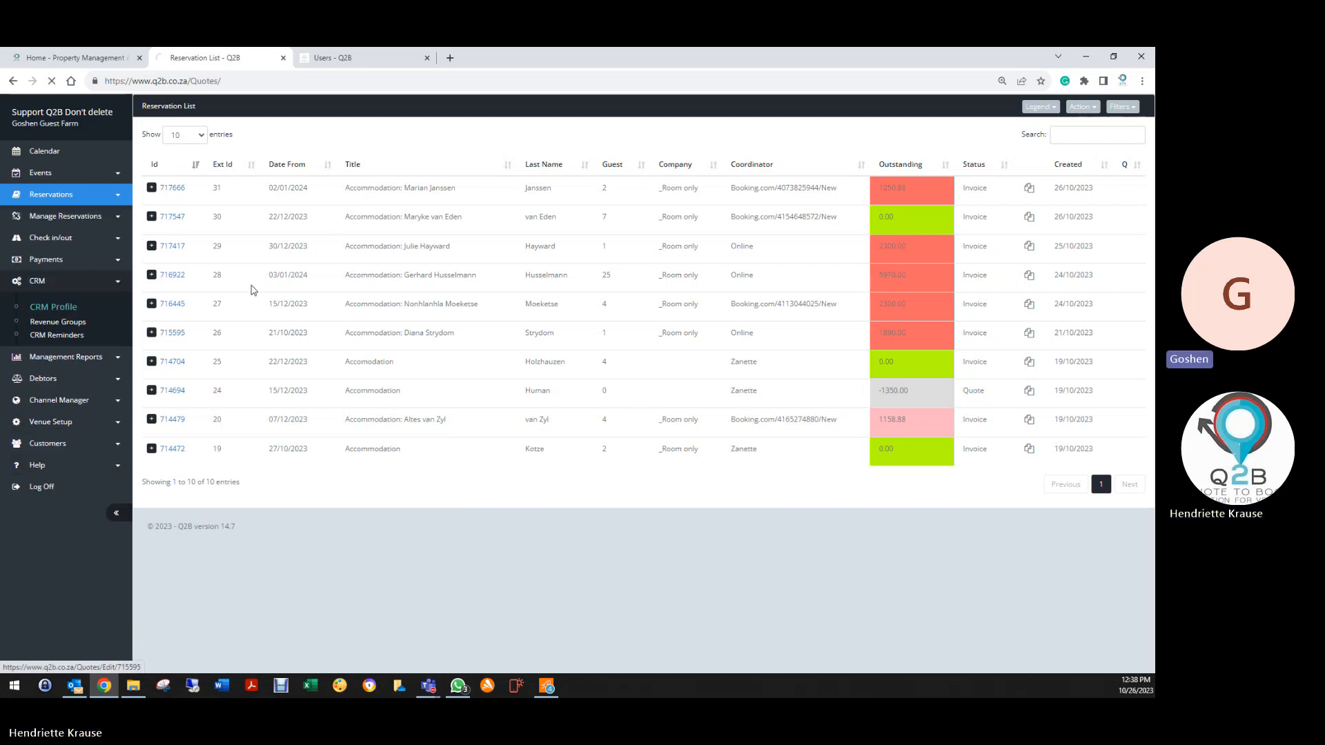
pyautogui.click(426, 57)
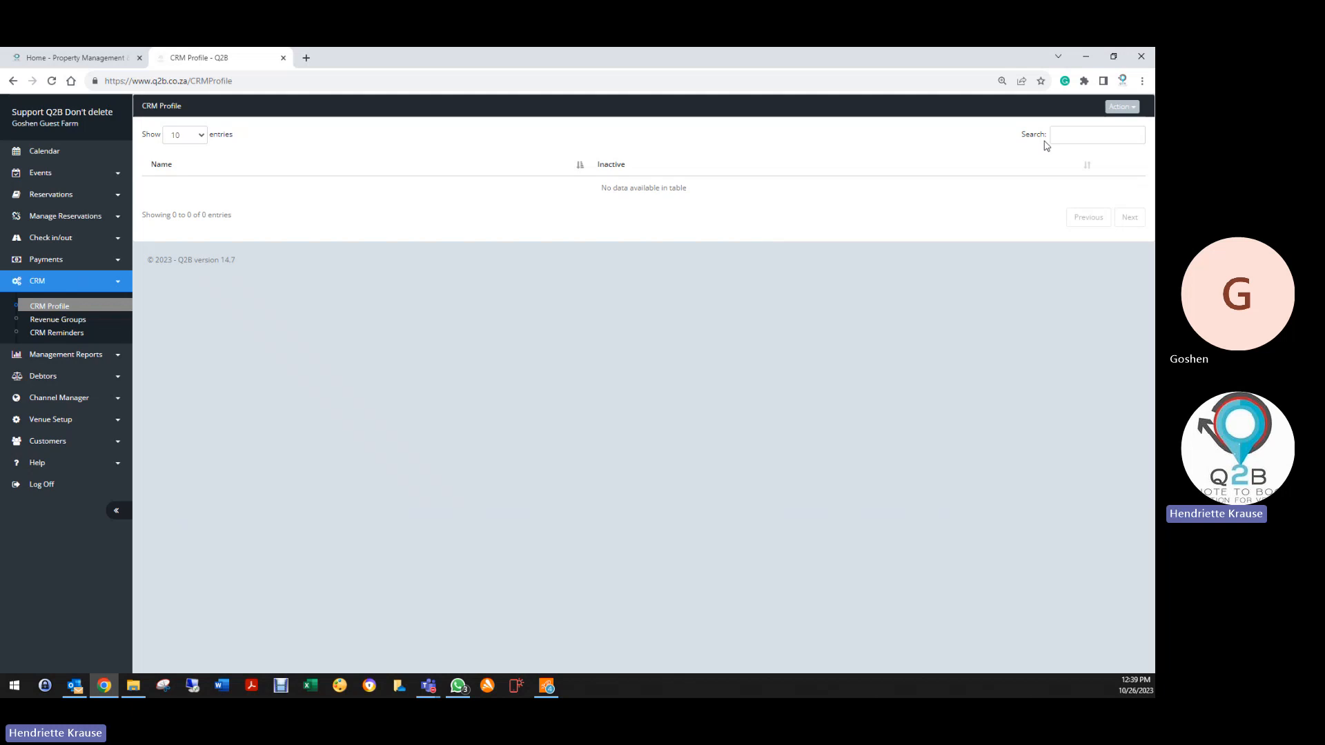
pyautogui.click(1119, 107)
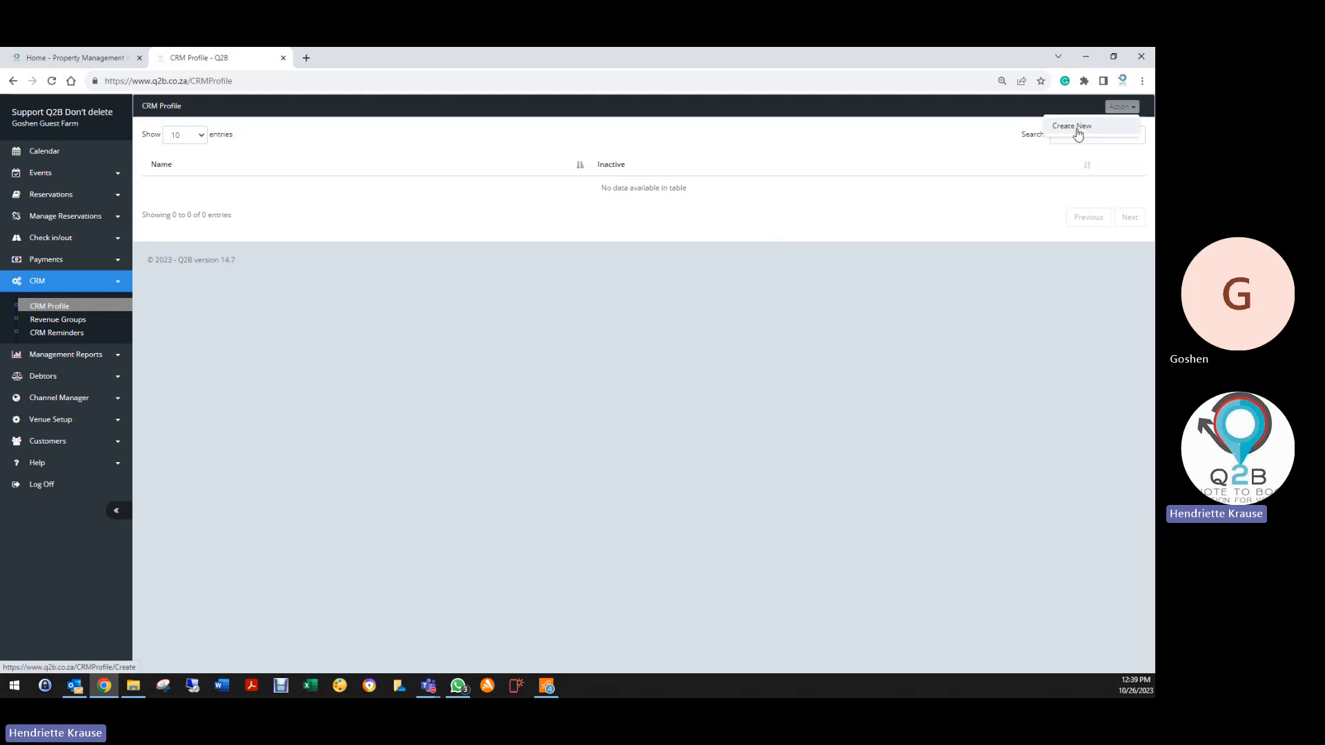
pyautogui.click(1090, 130)
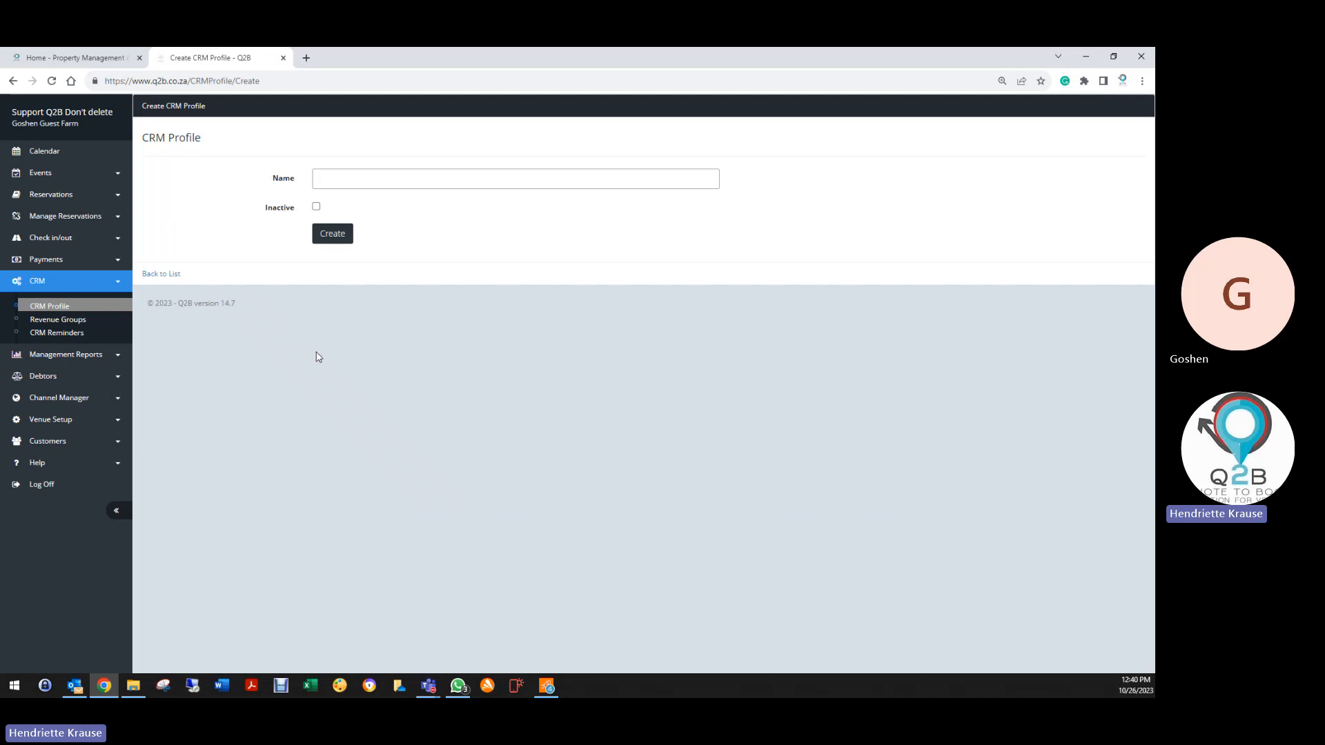
# Create a CRM profile named 'Accommodation Profile' and open it for editing
pyautogui.write('Accommodation')
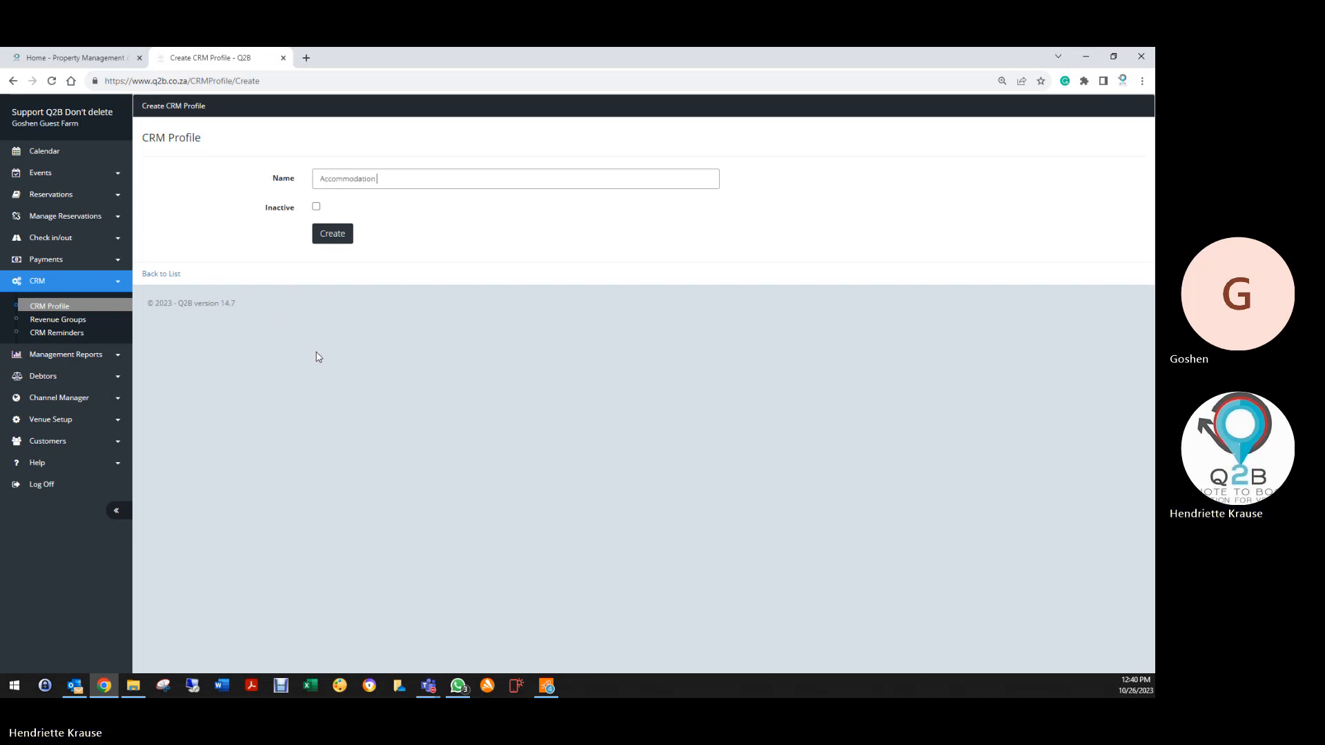
pyautogui.write(' Profile')
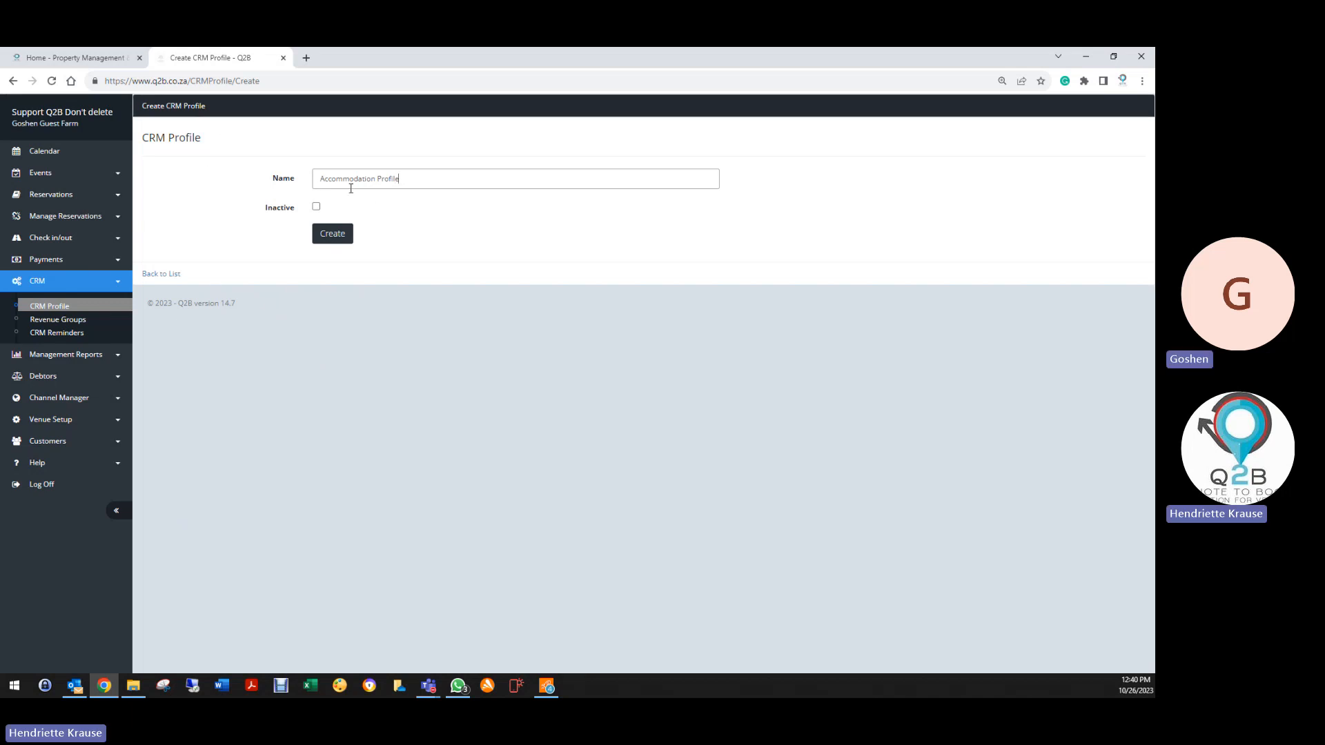
pyautogui.click(329, 234)
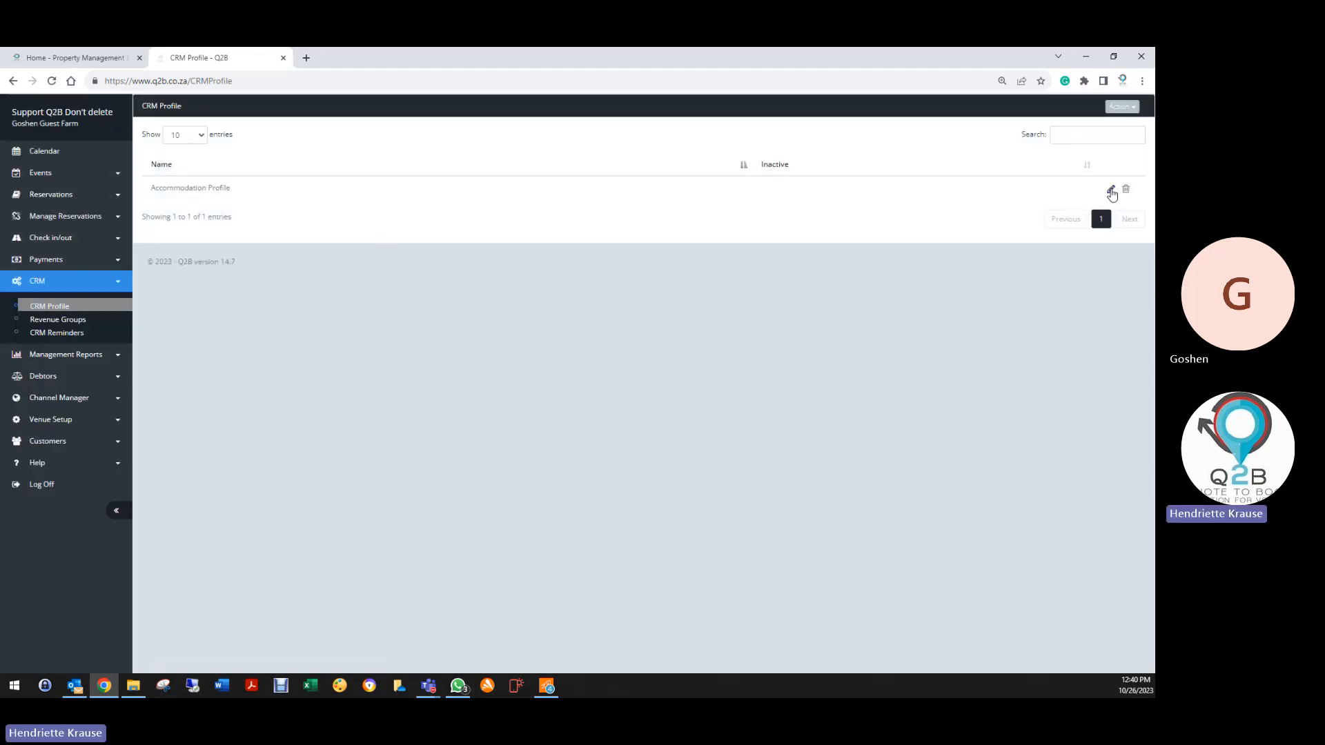
pyautogui.click(1110, 191)
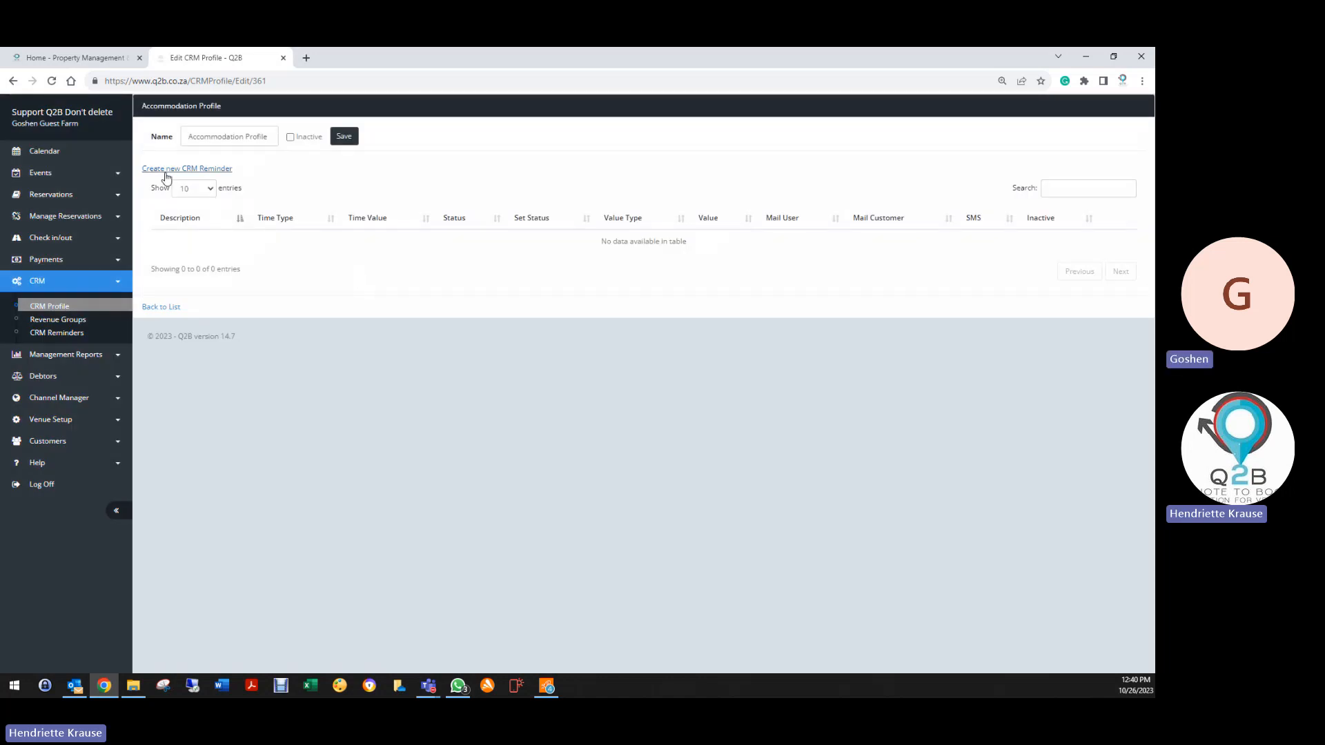
# Begin a new CRM reminder described 'Please note your 50% deposit is now due to confirm your reservation'
pyautogui.click(166, 173)
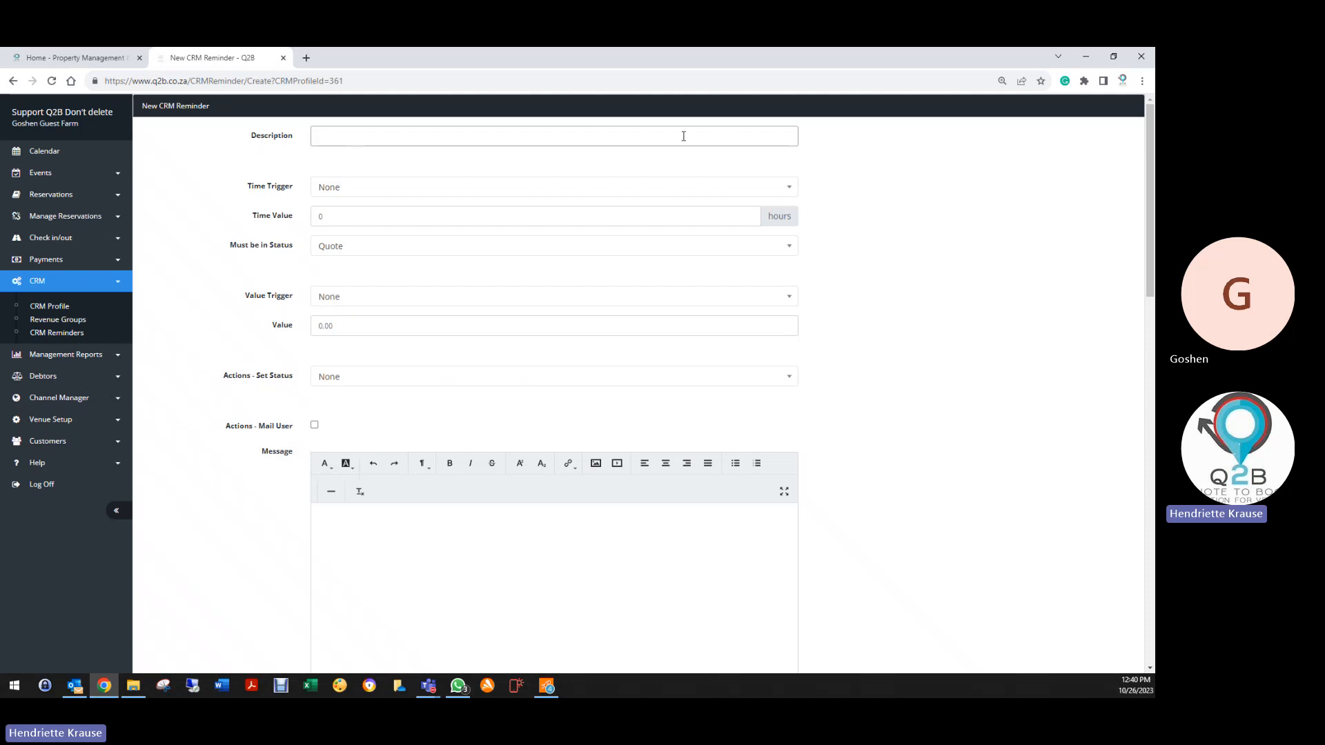
pyautogui.click(456, 136)
pyautogui.write('lease note ou')
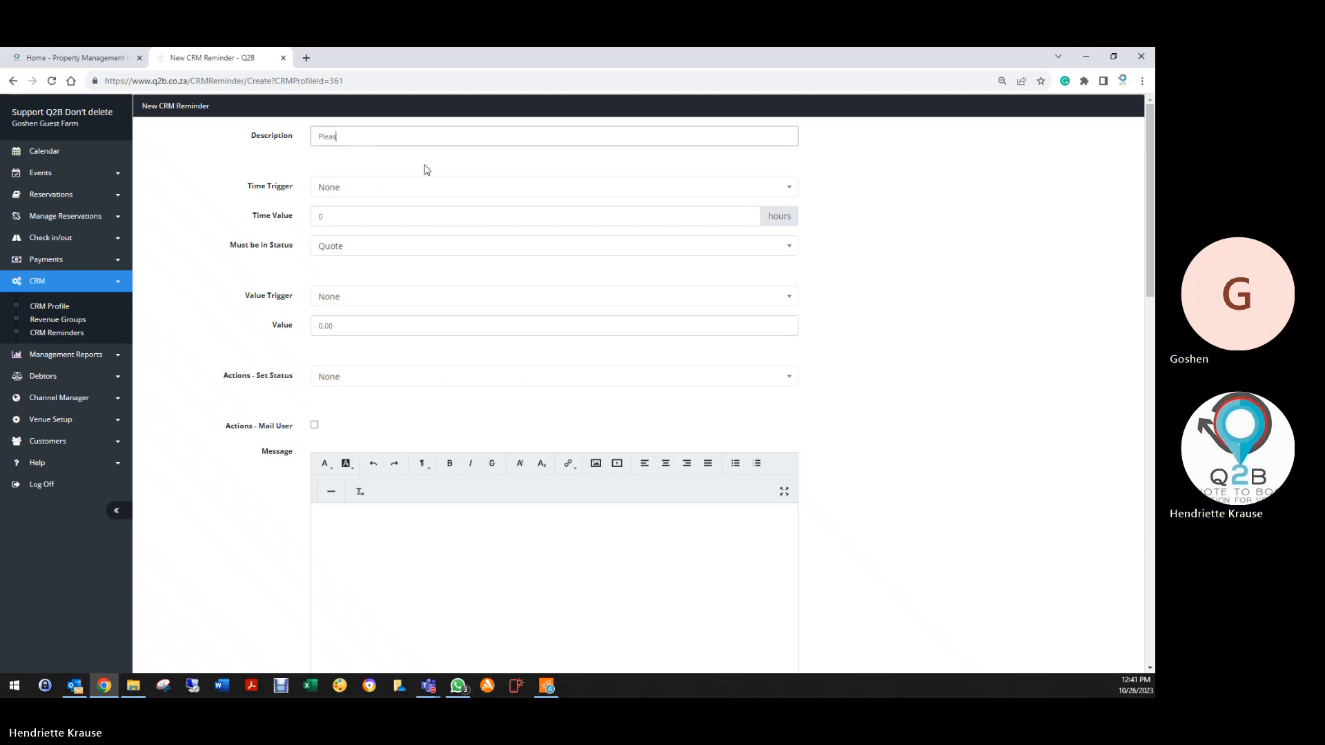
pyautogui.press('BackSpace')
pyautogui.press('BackSpace')
pyautogui.write('your 50% deposit is now due to confirm your re')
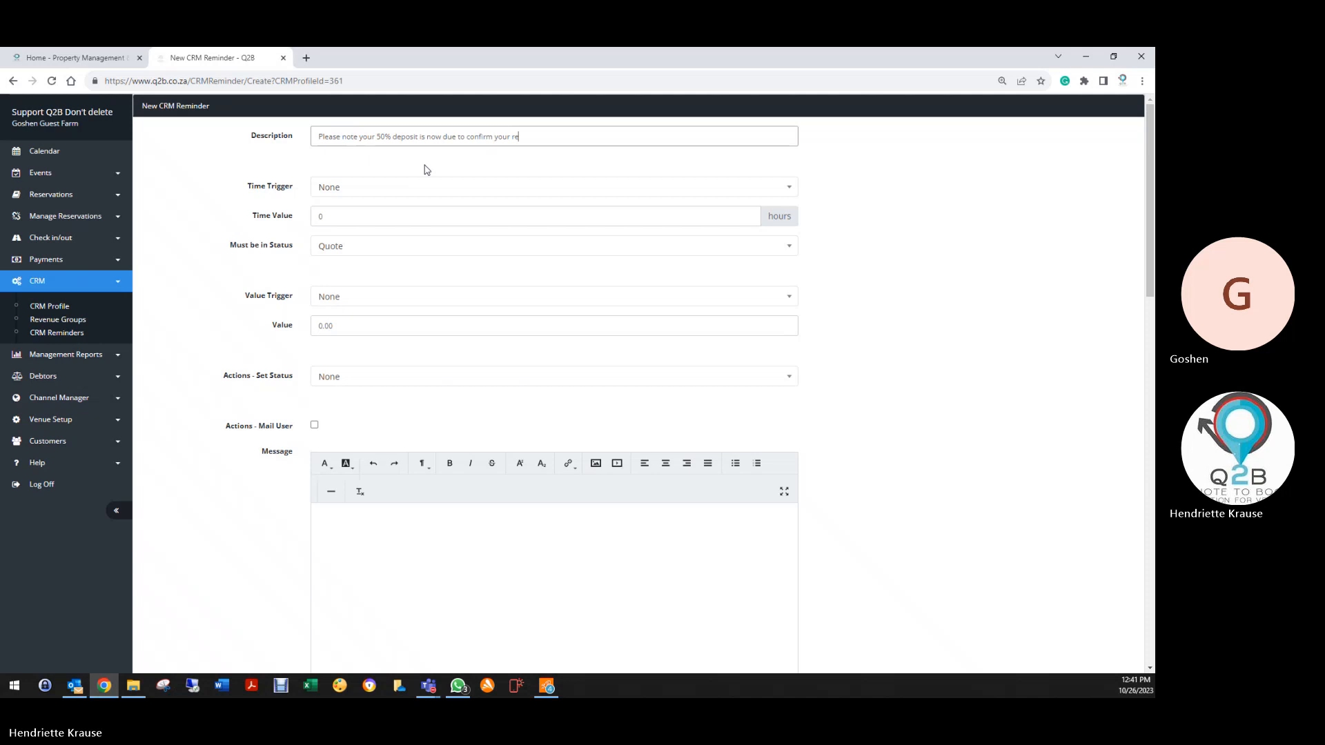
pyautogui.write('servation')
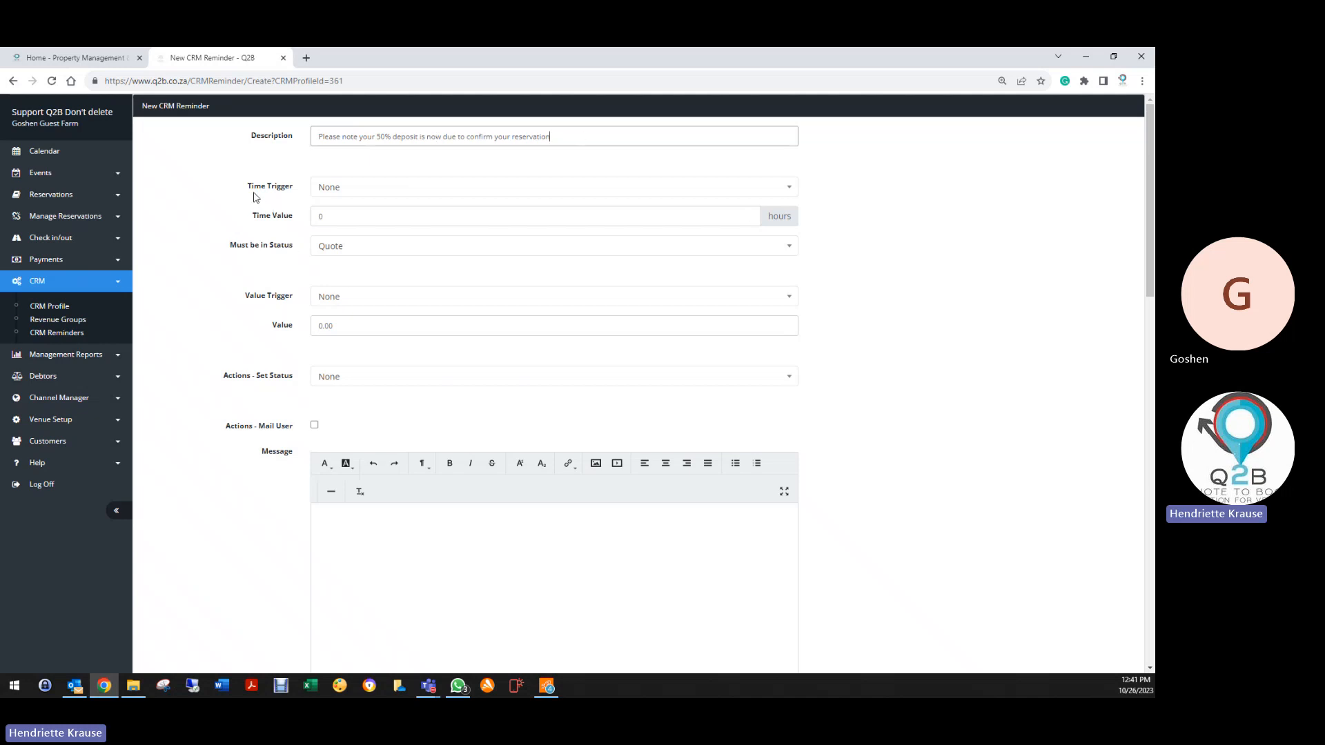
# Fire the reminder 24 hours after Invoice status is set, when paid is less than % of total
pyautogui.click(332, 190)
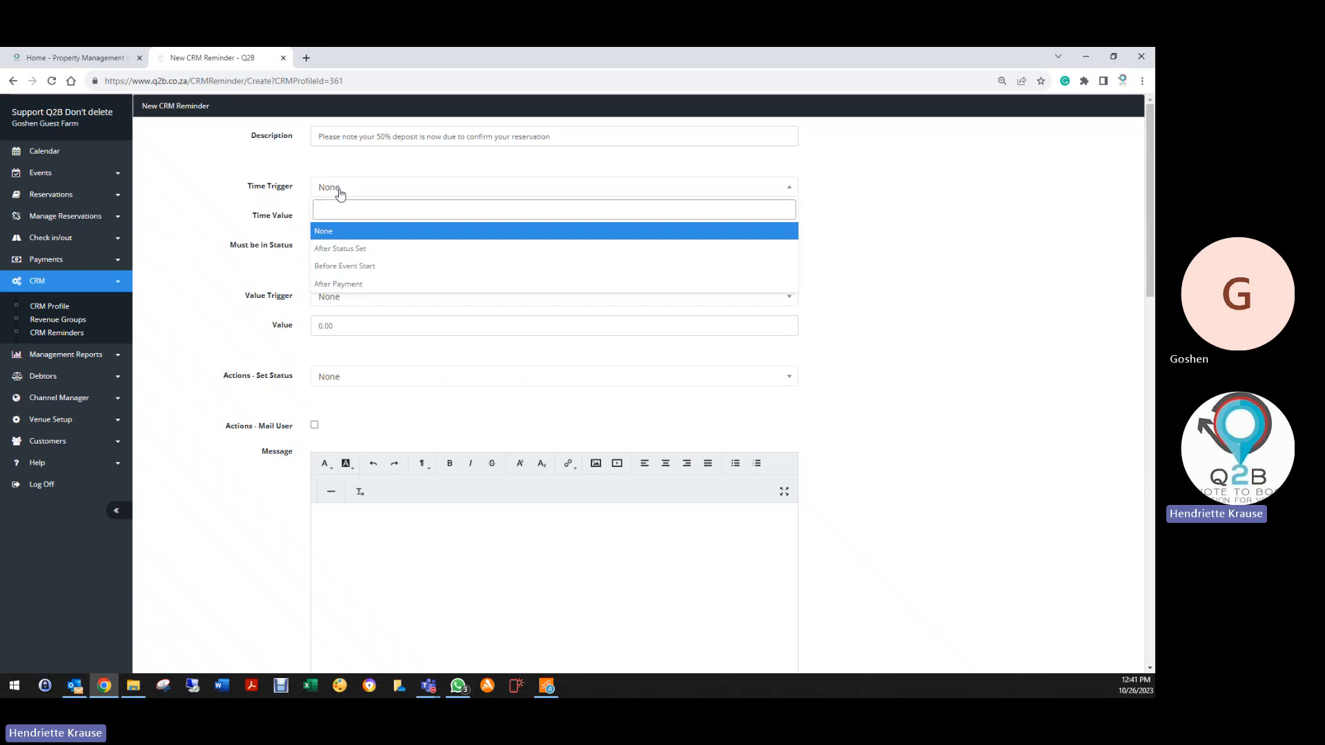
pyautogui.click(343, 249)
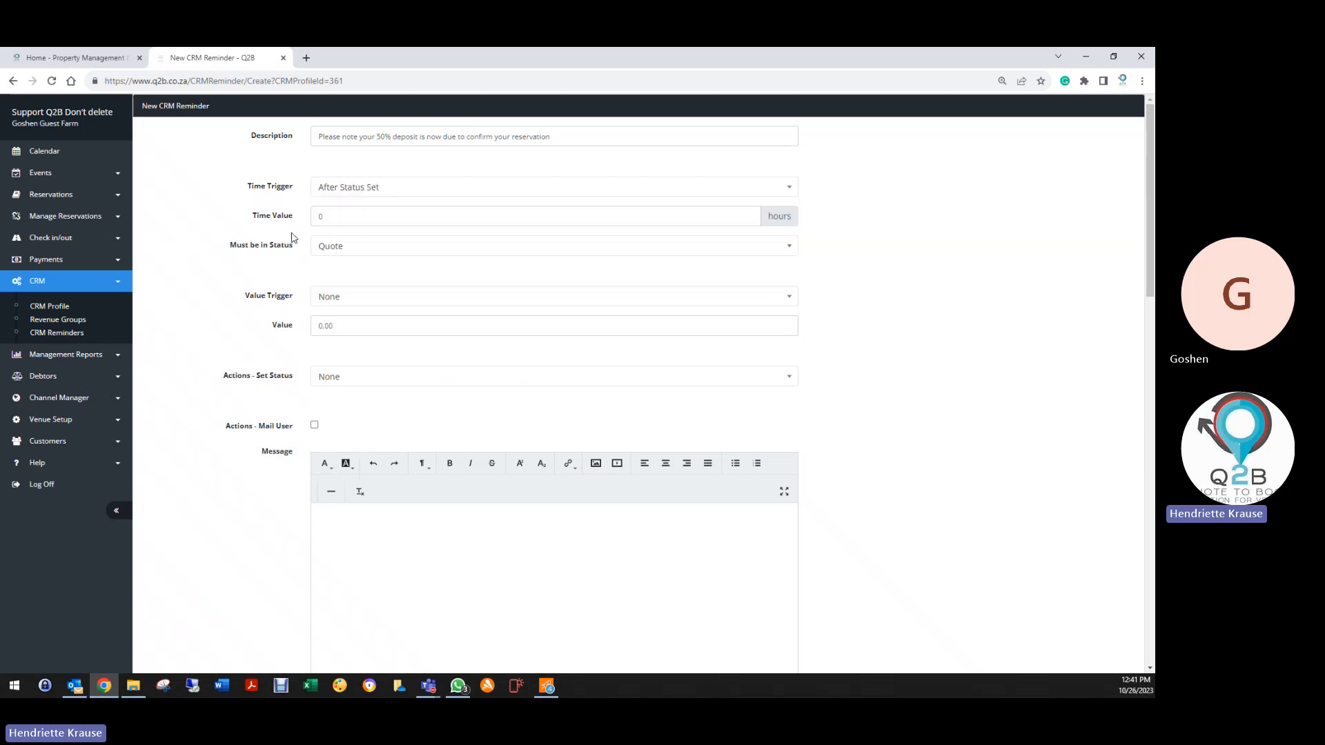
pyautogui.doubleClick(312, 217)
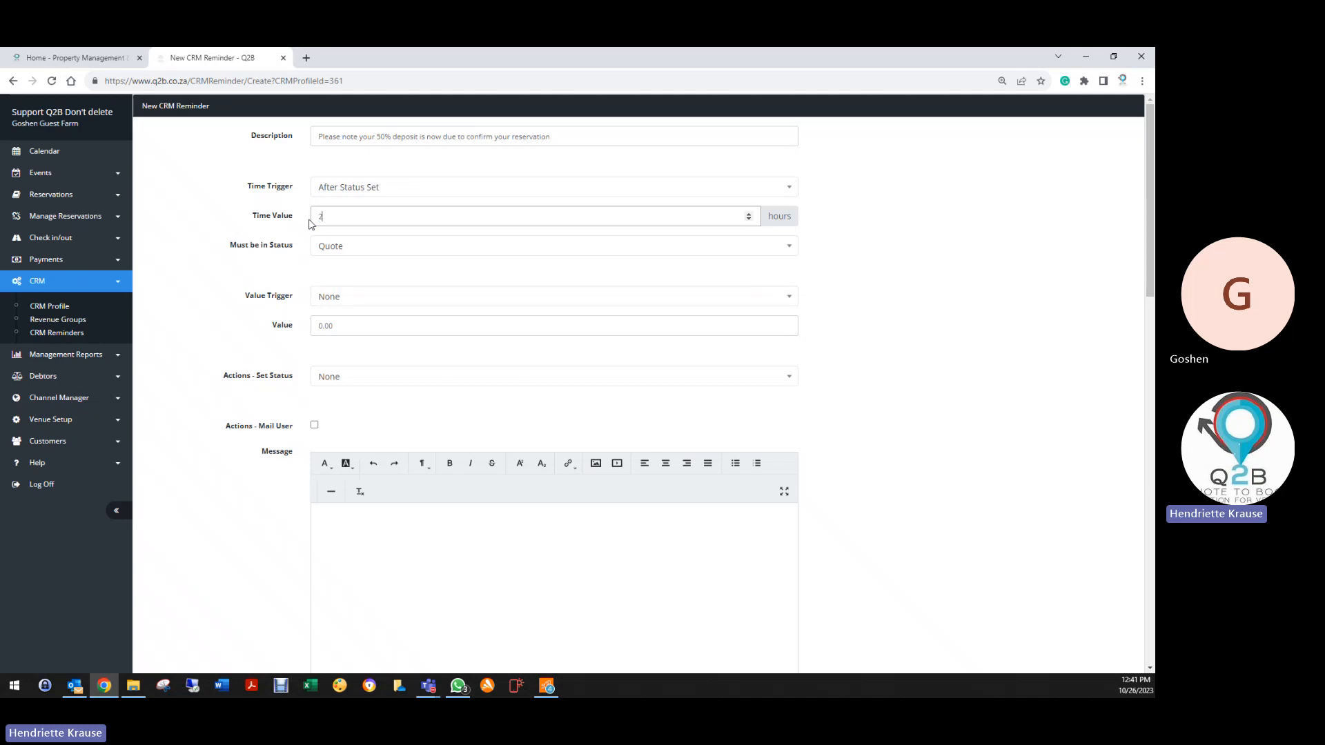
pyautogui.click(326, 249)
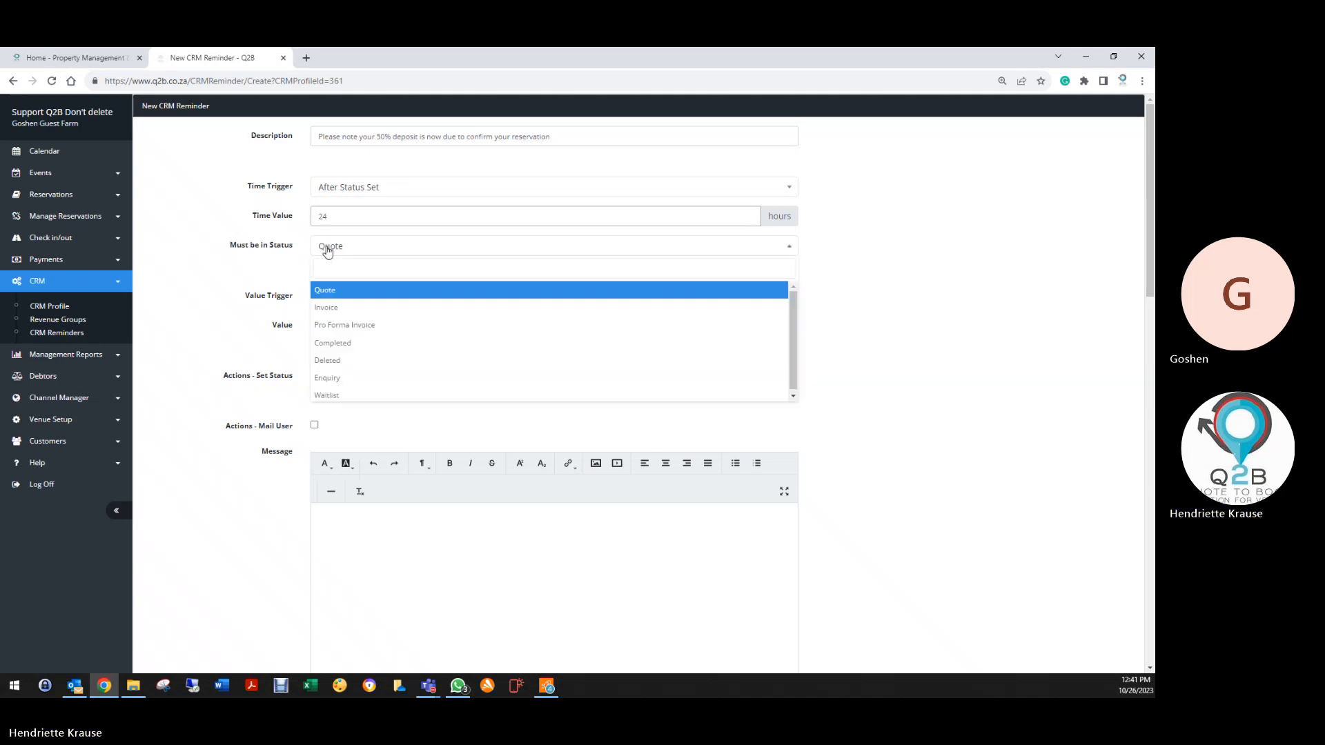
pyautogui.click(326, 307)
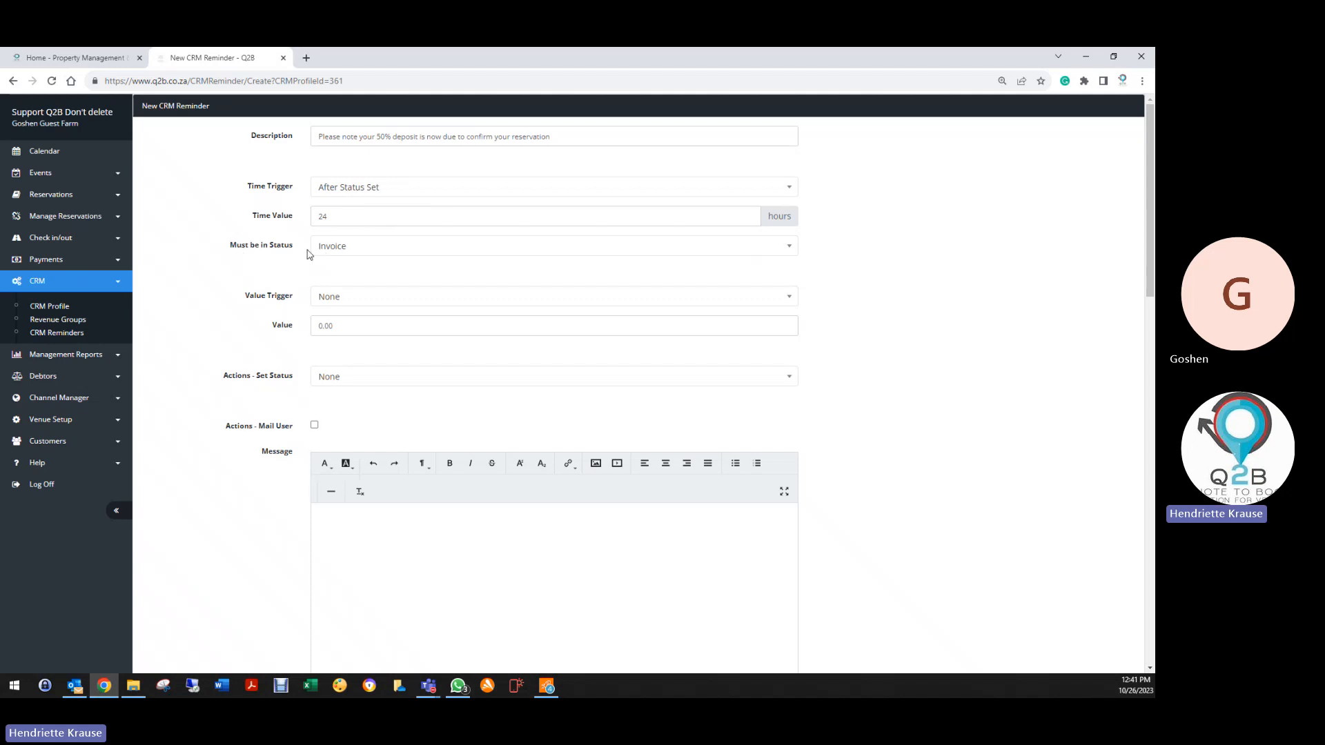
pyautogui.click(327, 298)
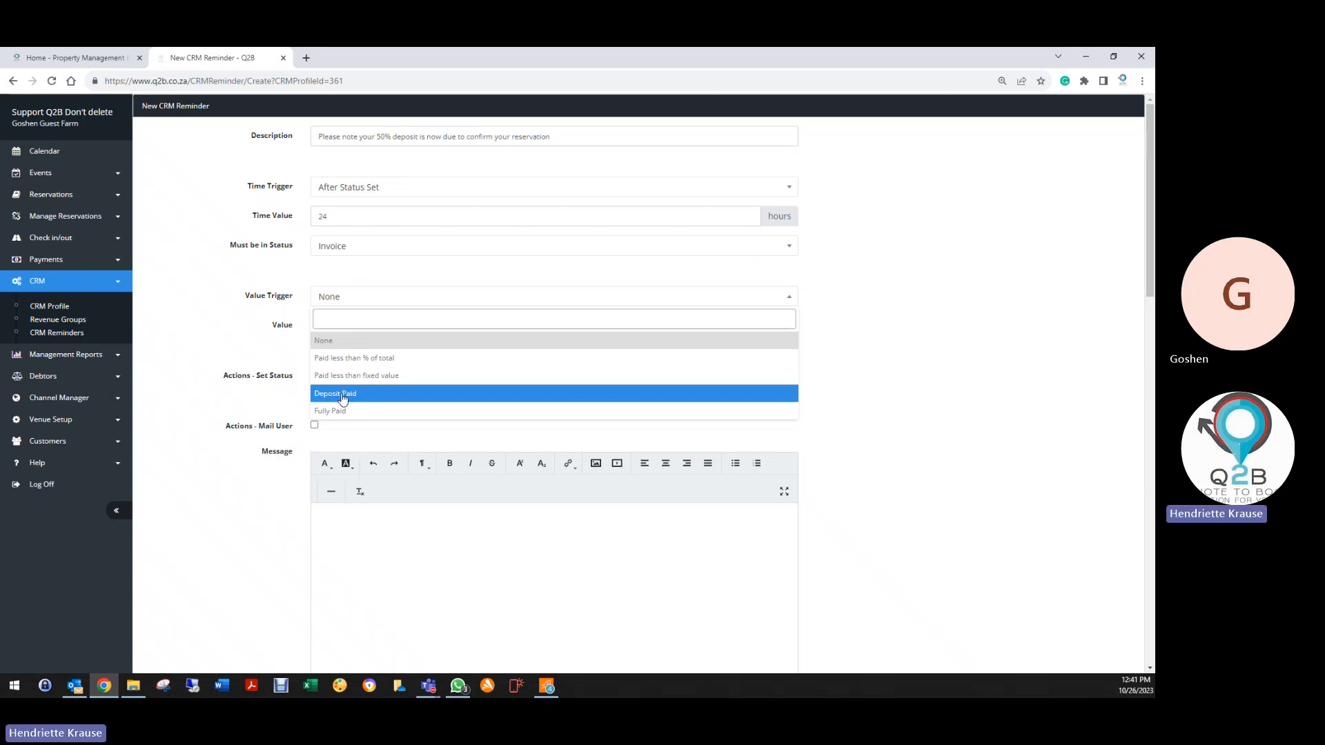
pyautogui.click(359, 364)
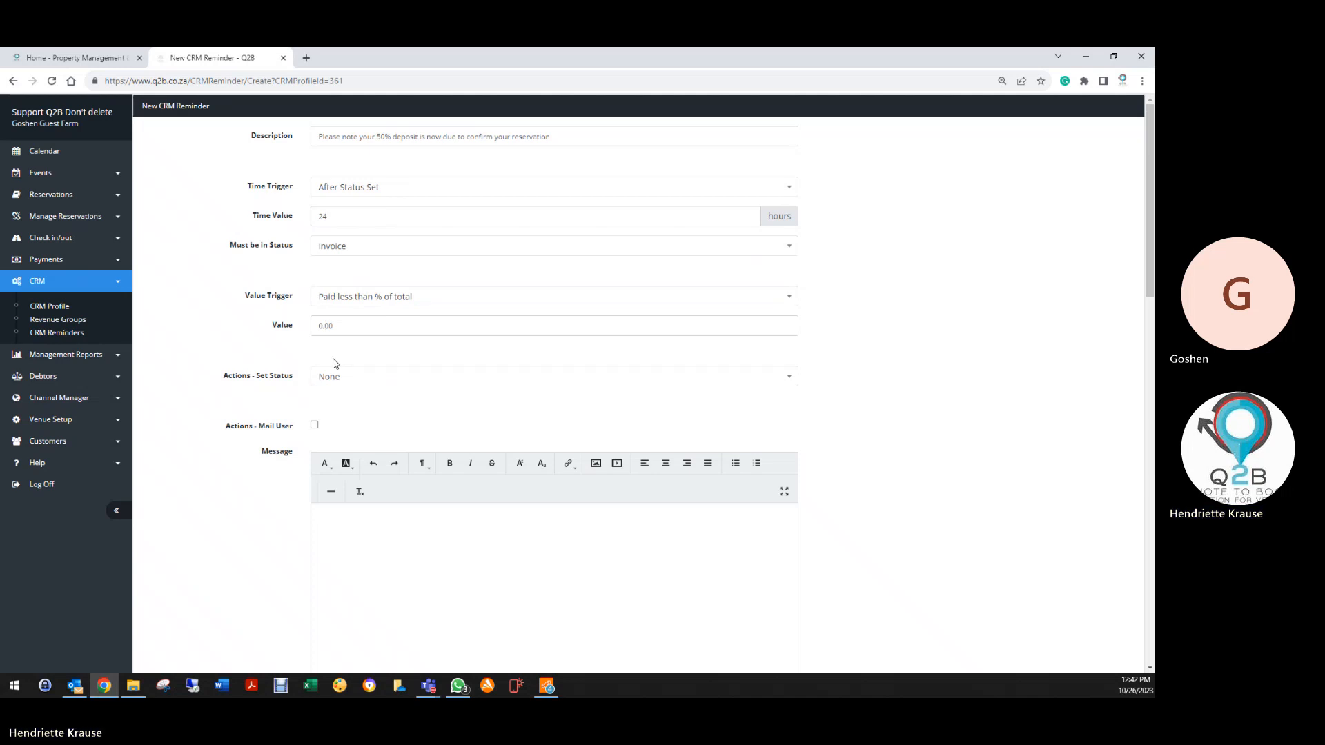
pyautogui.scroll(-1, 330, 386)
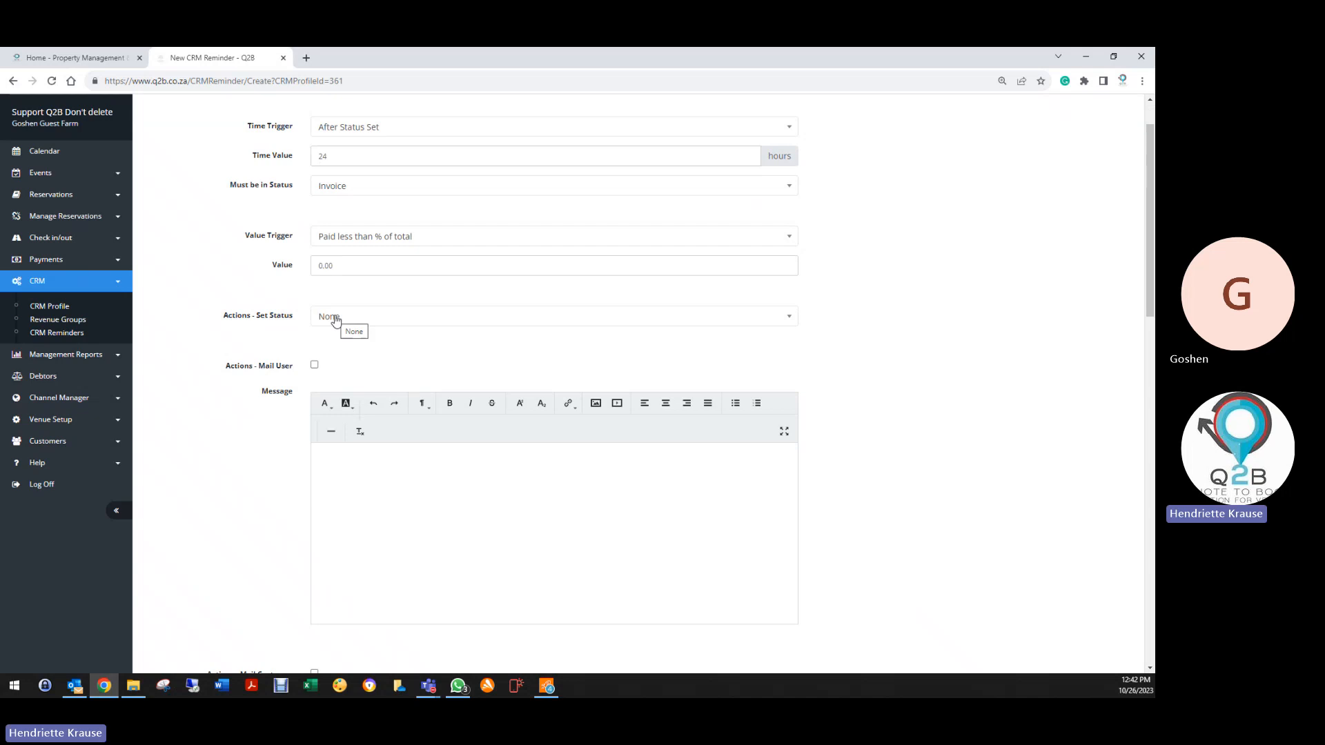
# Tick Actions - Mail User so the reminder emails the user
pyautogui.click(314, 365)
pyautogui.scroll(-2, 340, 366)
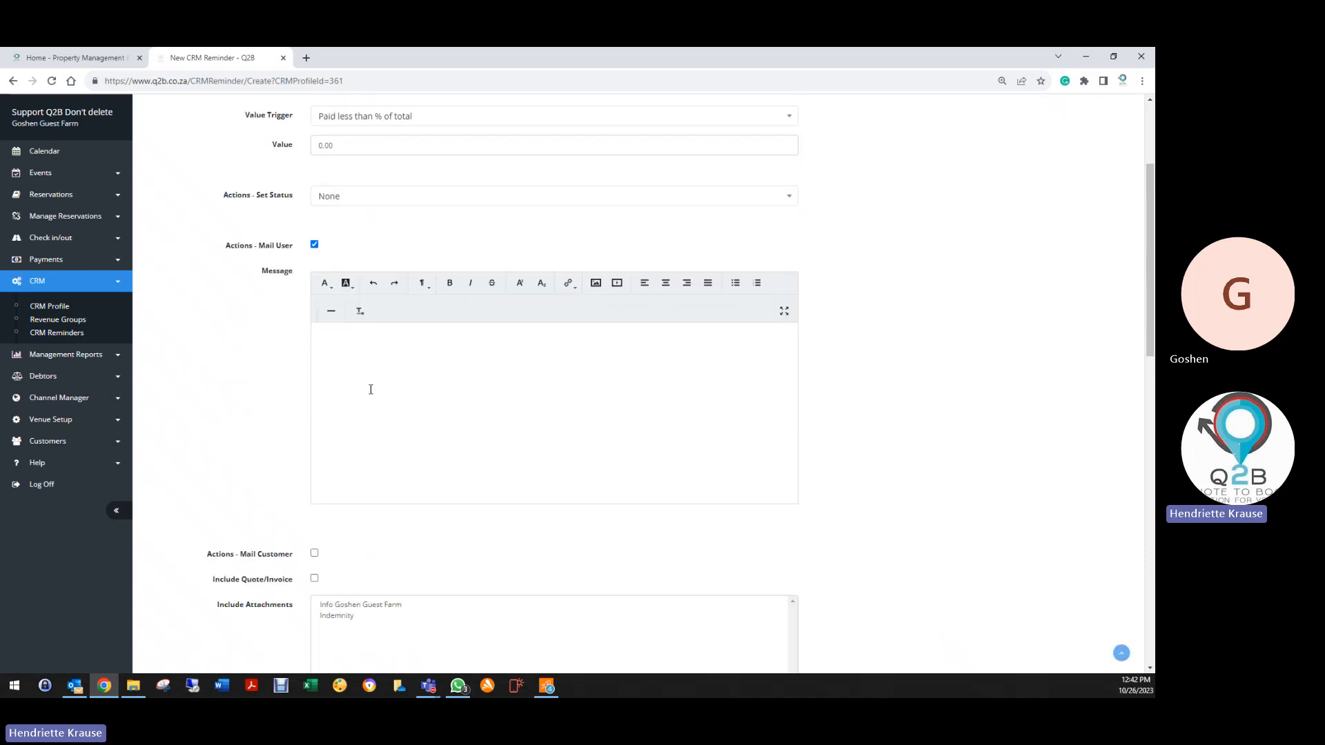
pyautogui.click(399, 346)
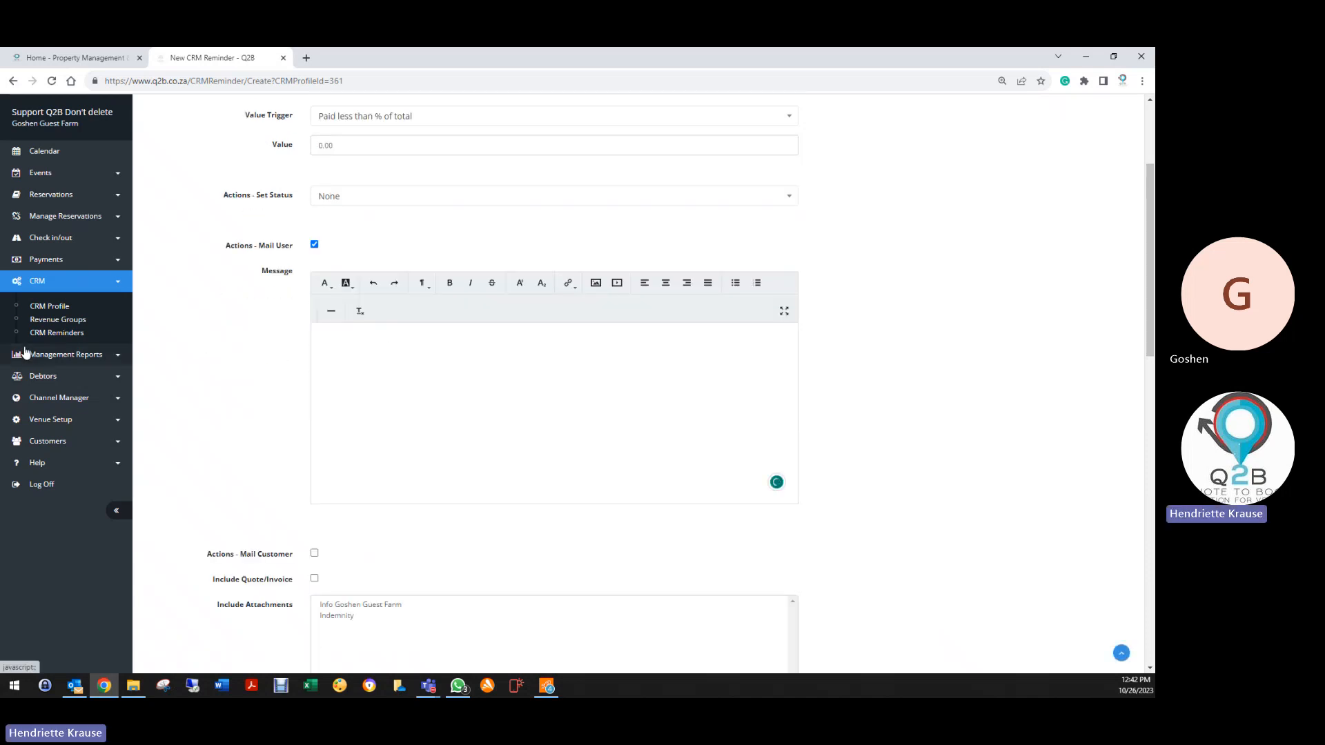
# Open Venue Details in a new tab and copy the whole Invoice Mail template text
pyautogui.click(43, 421)
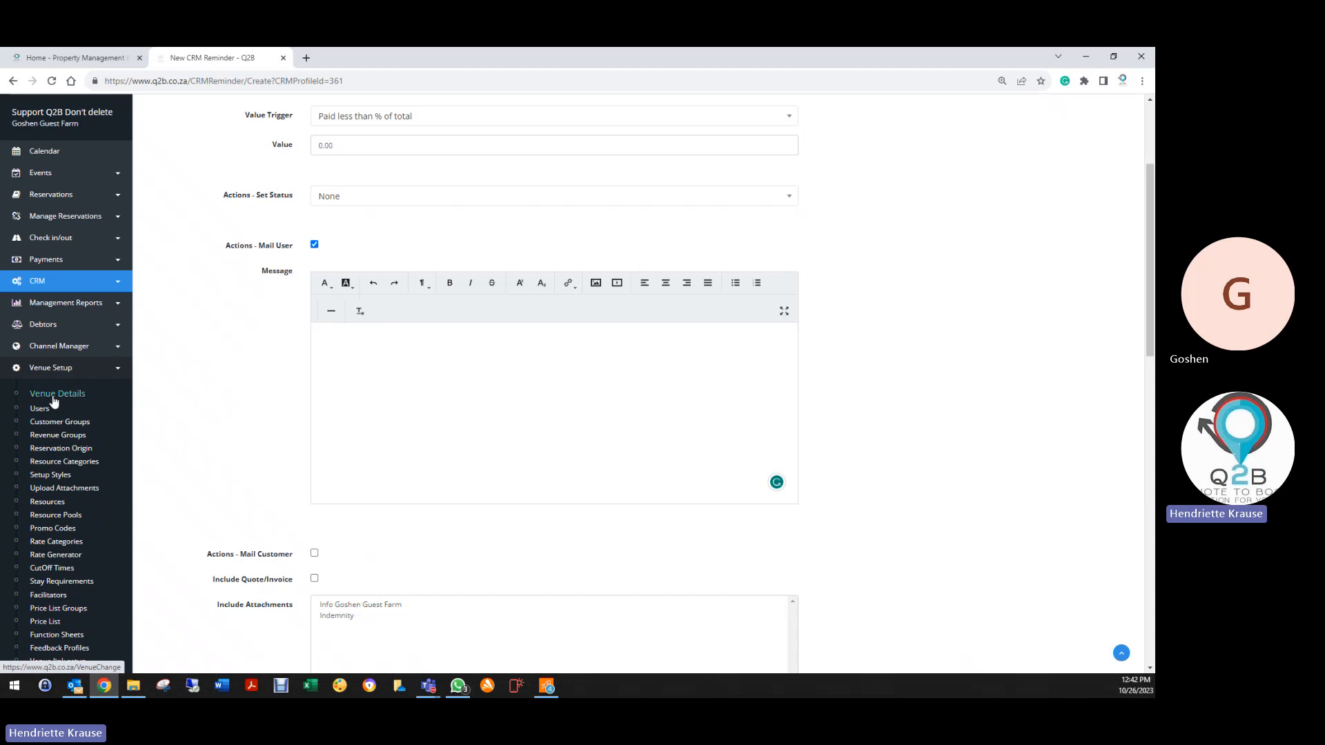
pyautogui.rightClick(52, 395)
pyautogui.click(86, 406)
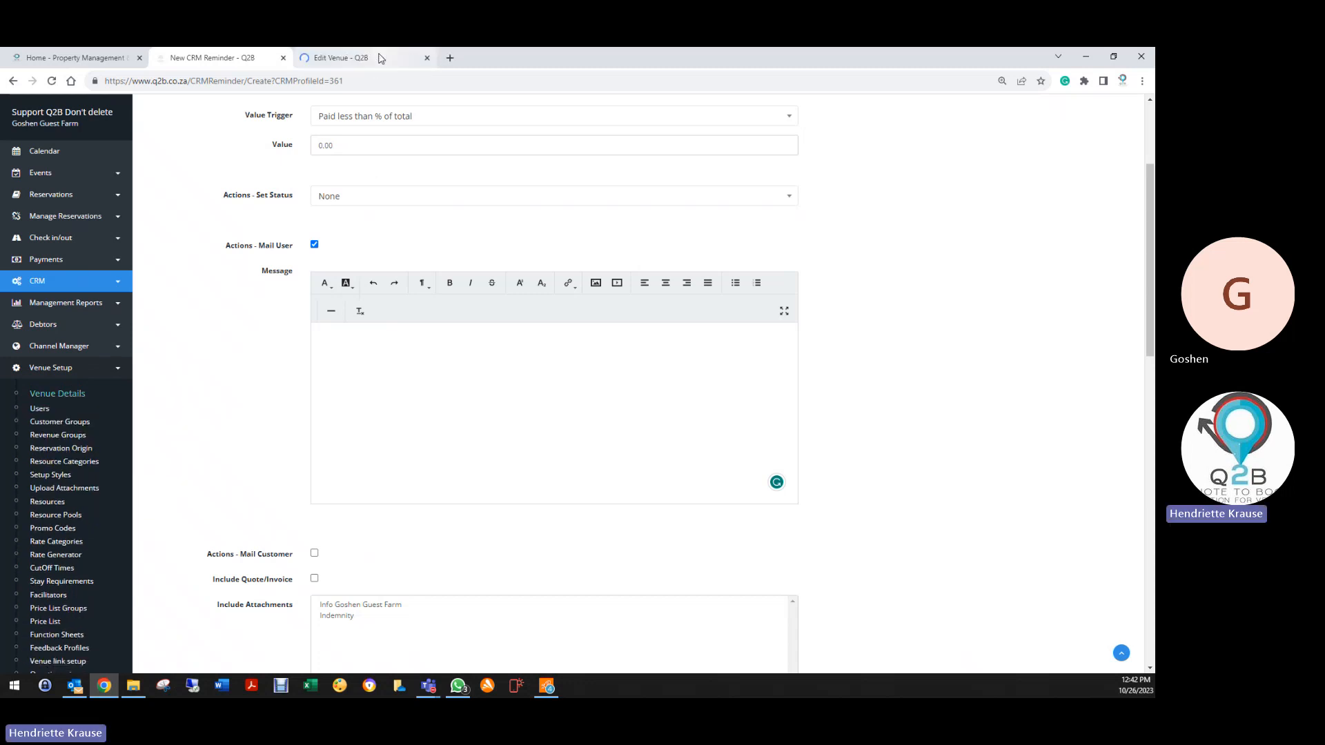
pyautogui.click(379, 58)
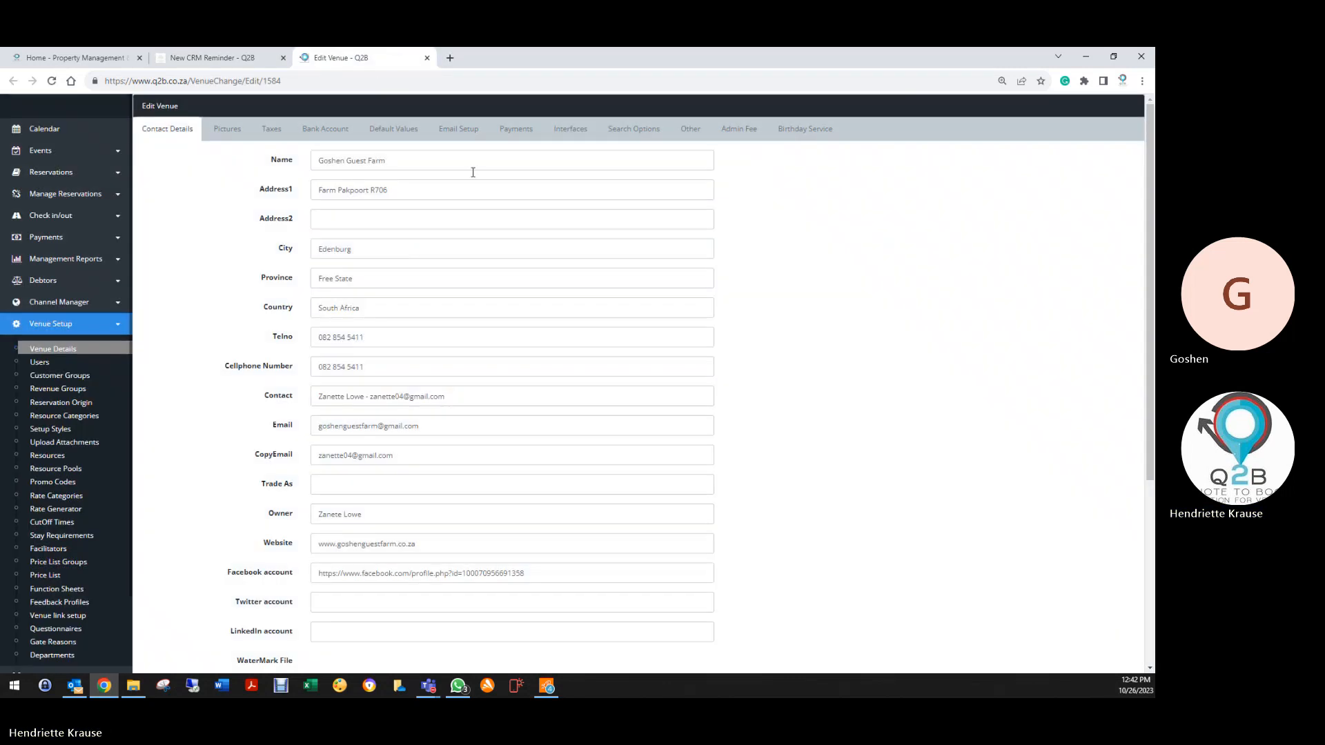
pyautogui.click(458, 129)
pyautogui.scroll(-5, 300, 472)
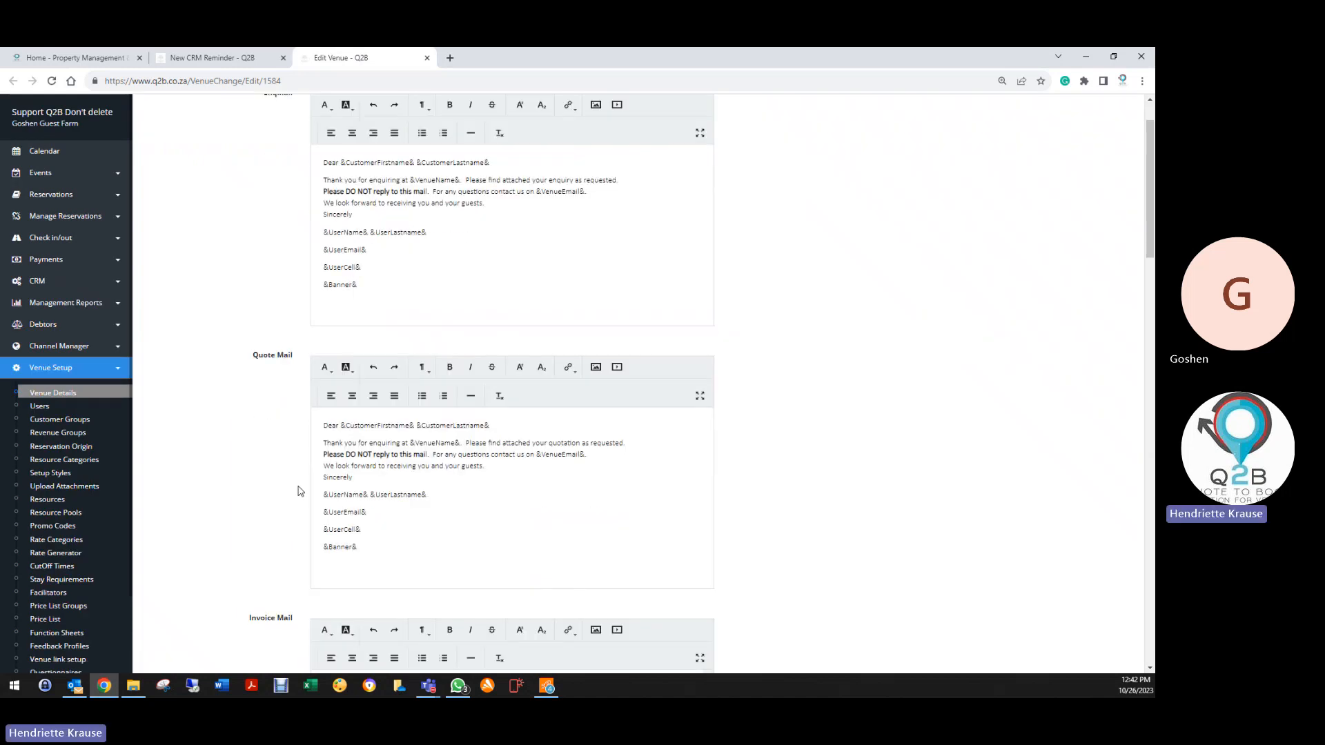
pyautogui.click(324, 454)
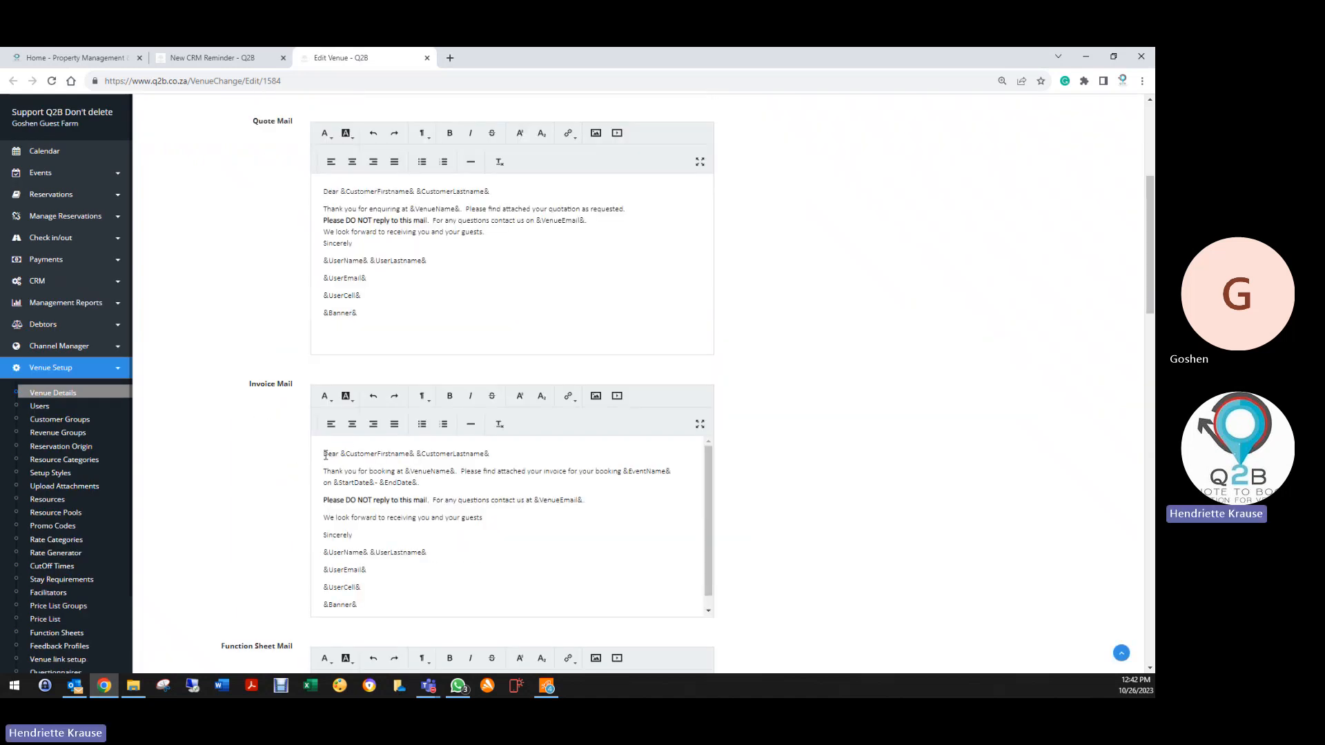
pyautogui.hotkey('ctrl', 'a')
pyautogui.rightClick(364, 496)
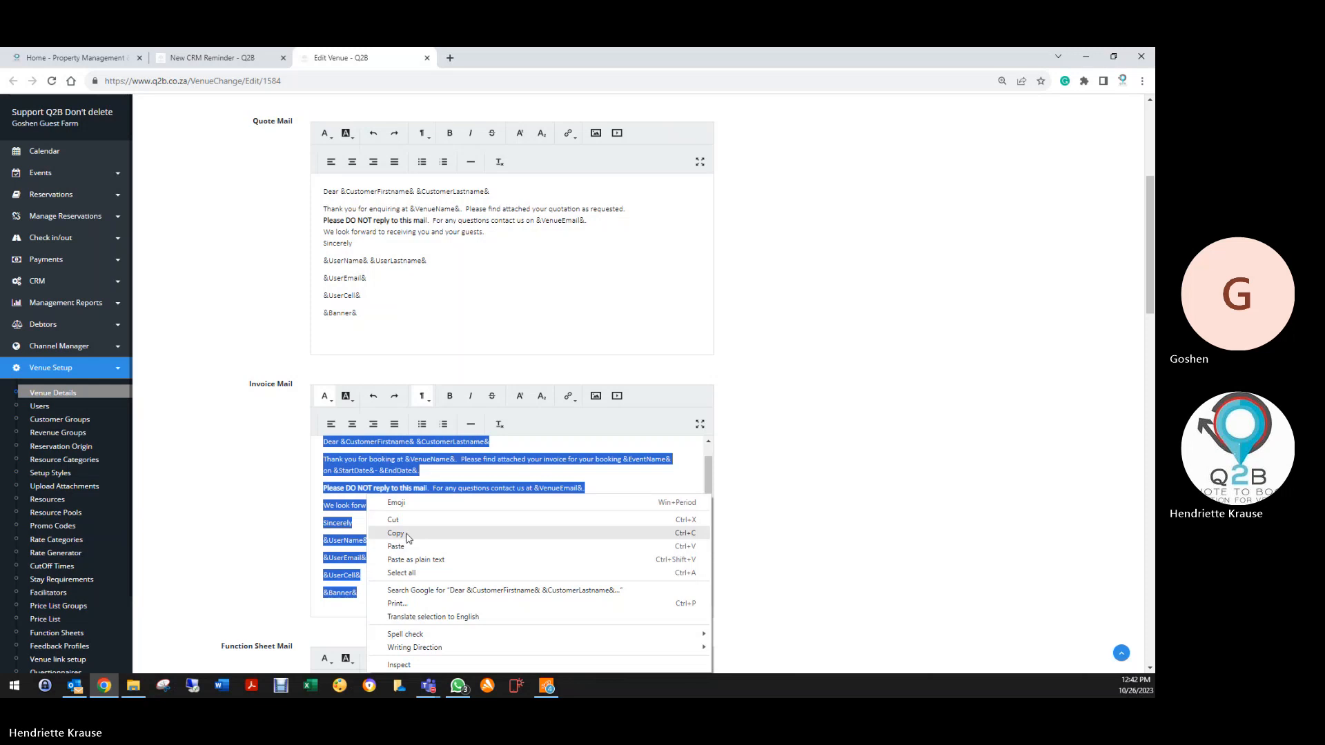
pyautogui.click(396, 533)
pyautogui.click(212, 57)
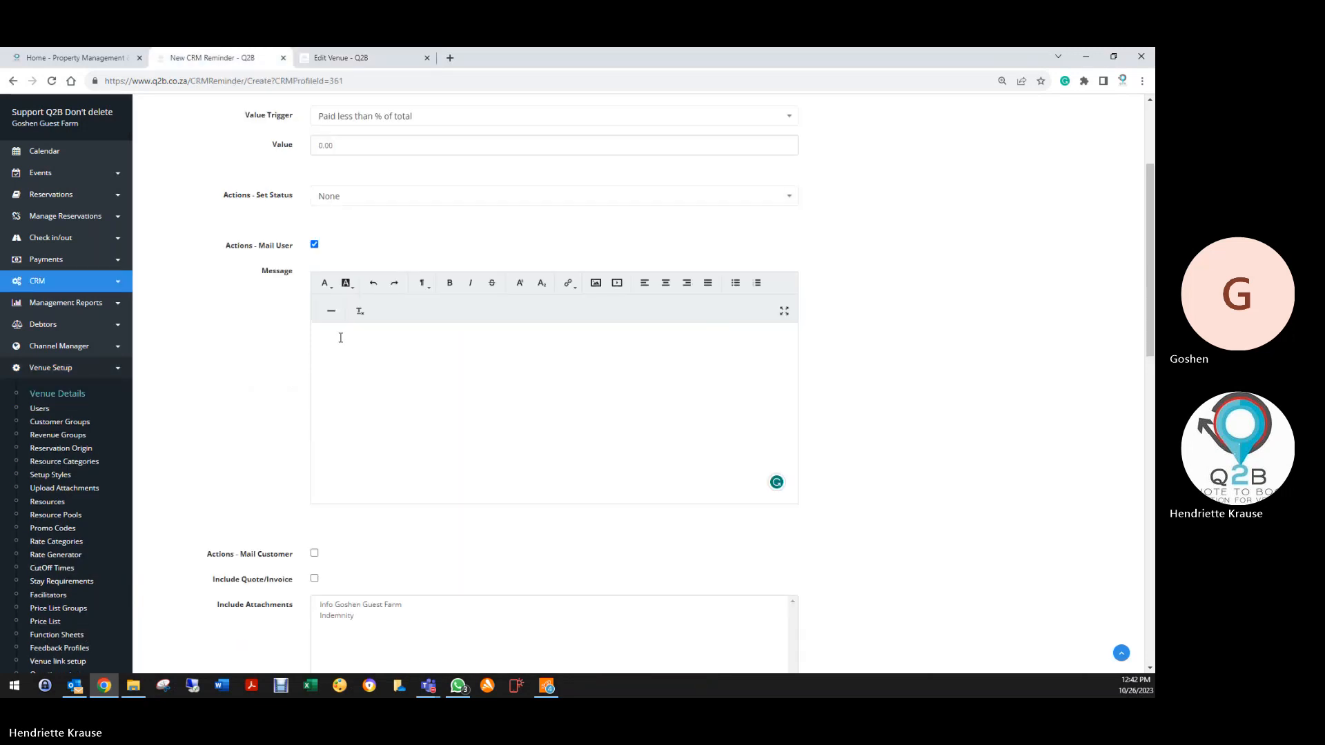
# Paste the Invoice Mail text into the Mail User message
pyautogui.rightClick(340, 338)
pyautogui.click(376, 432)
pyautogui.scroll(5, 513, 409)
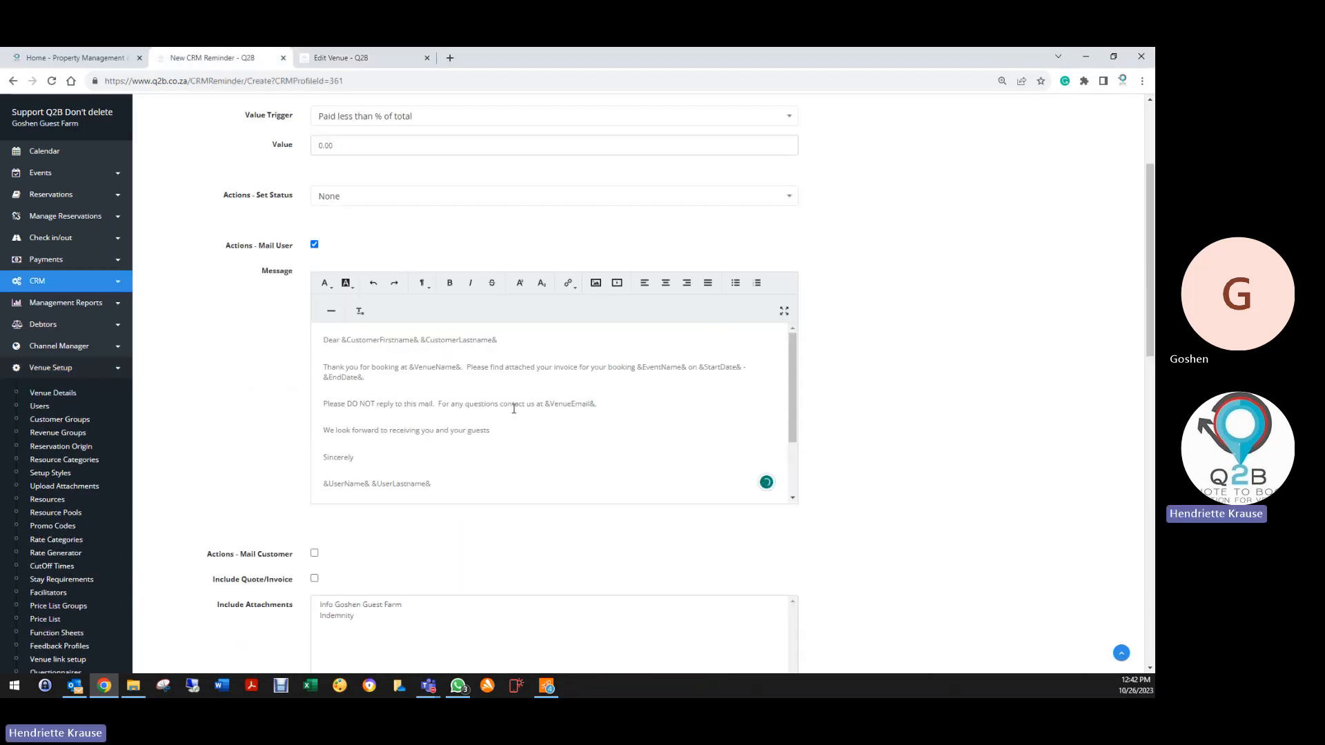
pyautogui.click(373, 283)
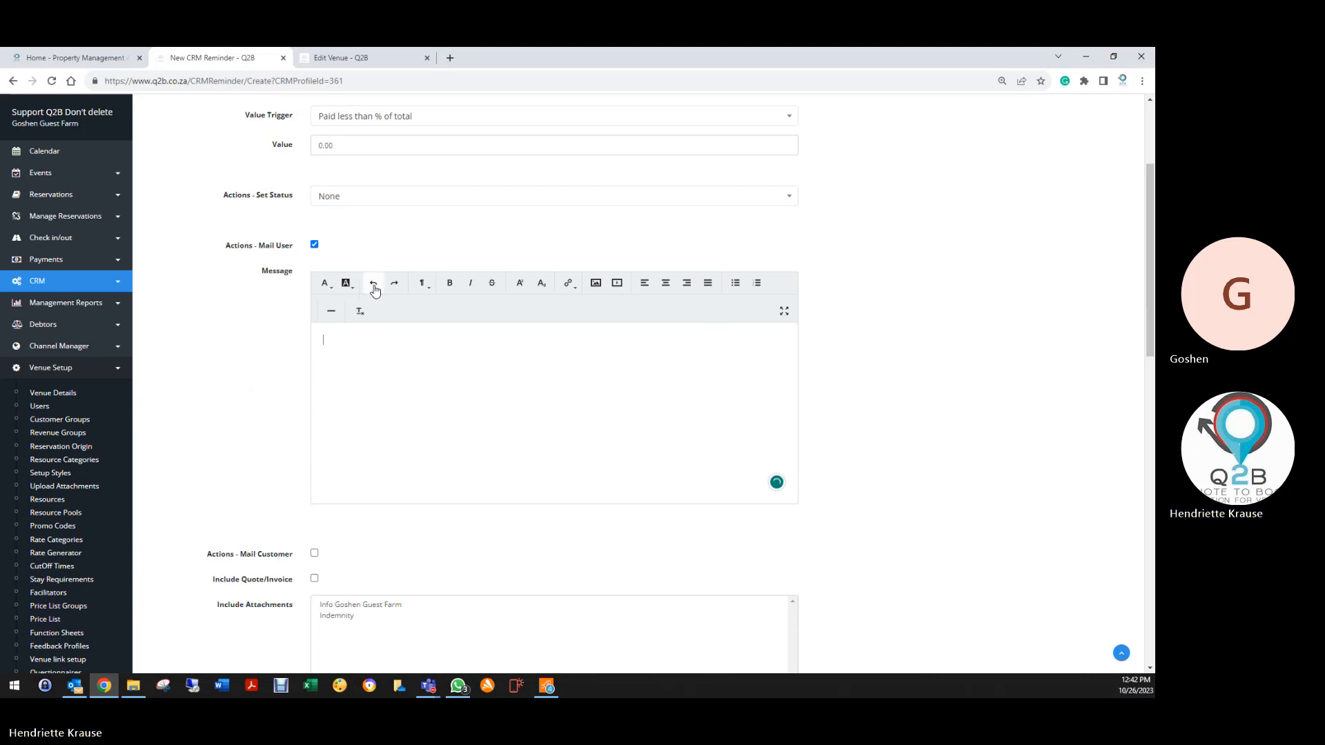
pyautogui.rightClick(360, 340)
pyautogui.click(409, 428)
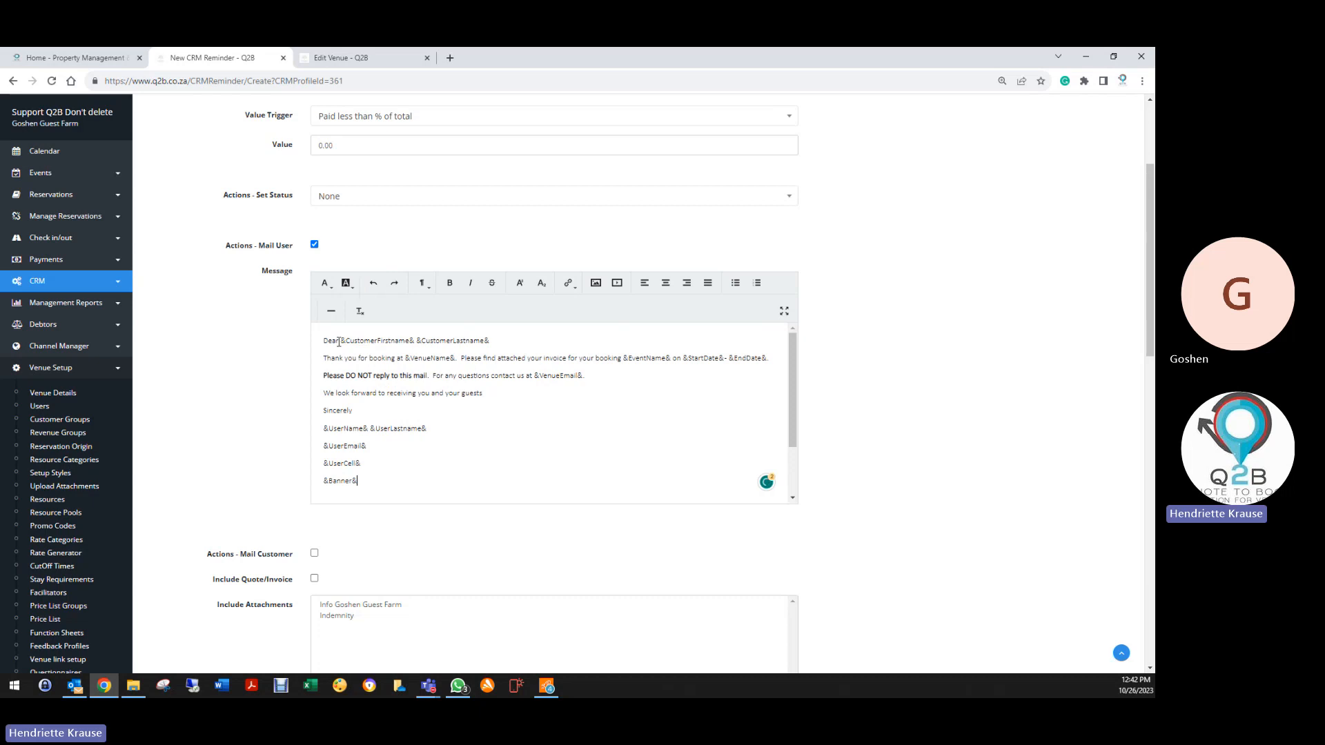
# Delete 'Dear', the thank-you sentence, and everything from 'Please DO NOT reply' to &Banner&
pyautogui.moveTo(341, 342); pyautogui.dragTo(308, 348)
pyautogui.press('BackSpace')
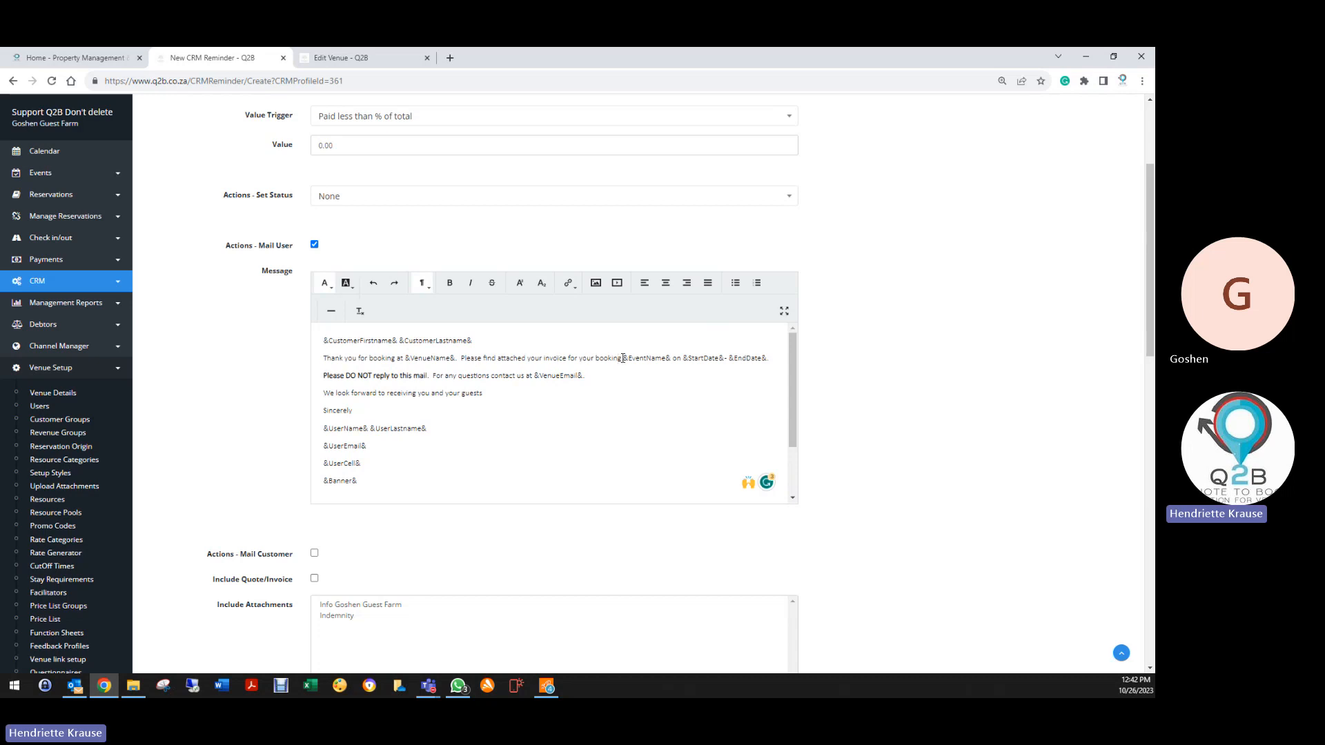
pyautogui.moveTo(623, 359); pyautogui.dragTo(250, 360)
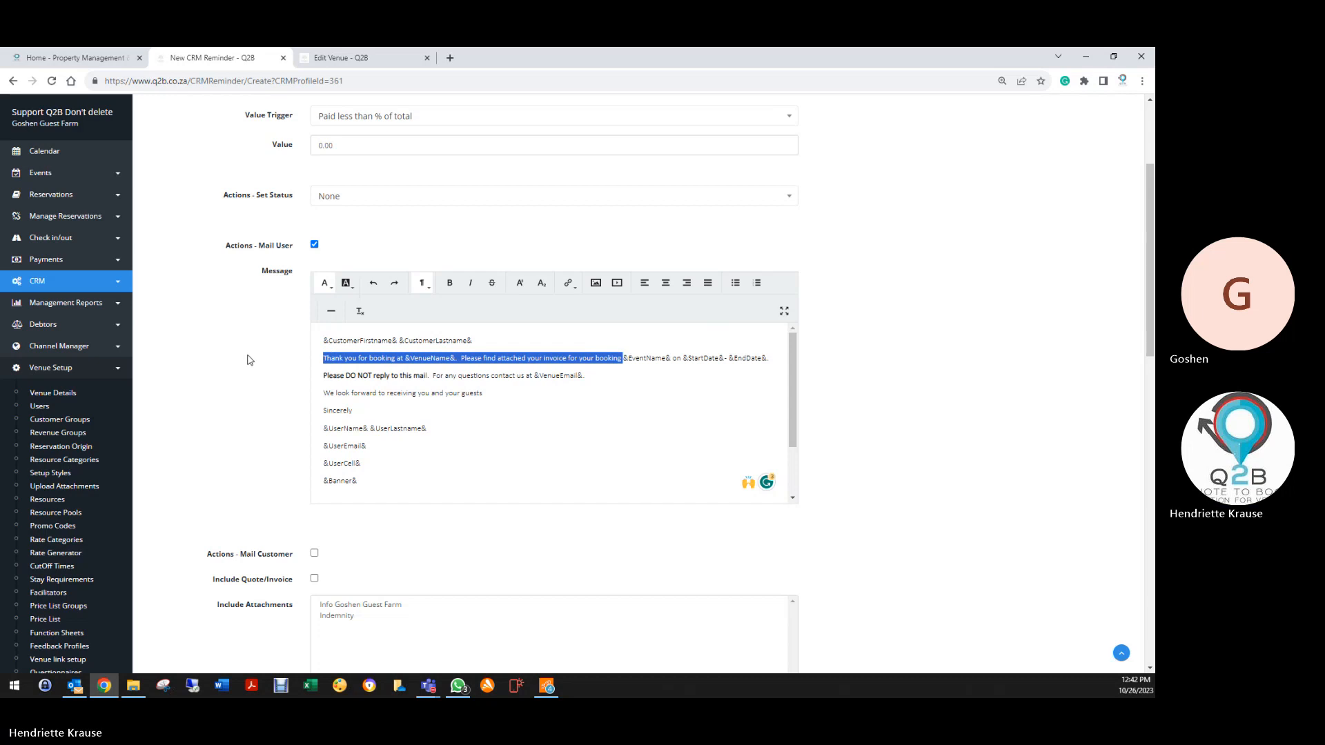
pyautogui.press('BackSpace')
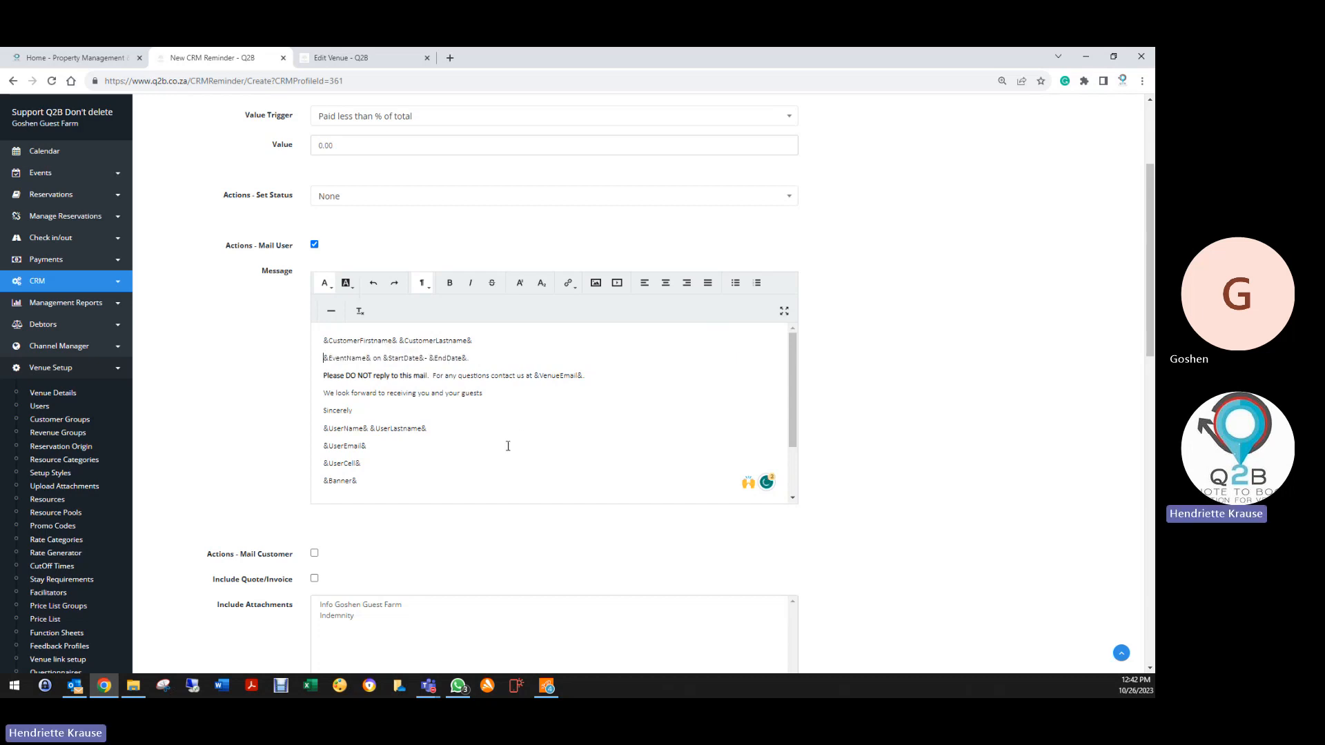
pyautogui.moveTo(325, 378); pyautogui.dragTo(372, 474)
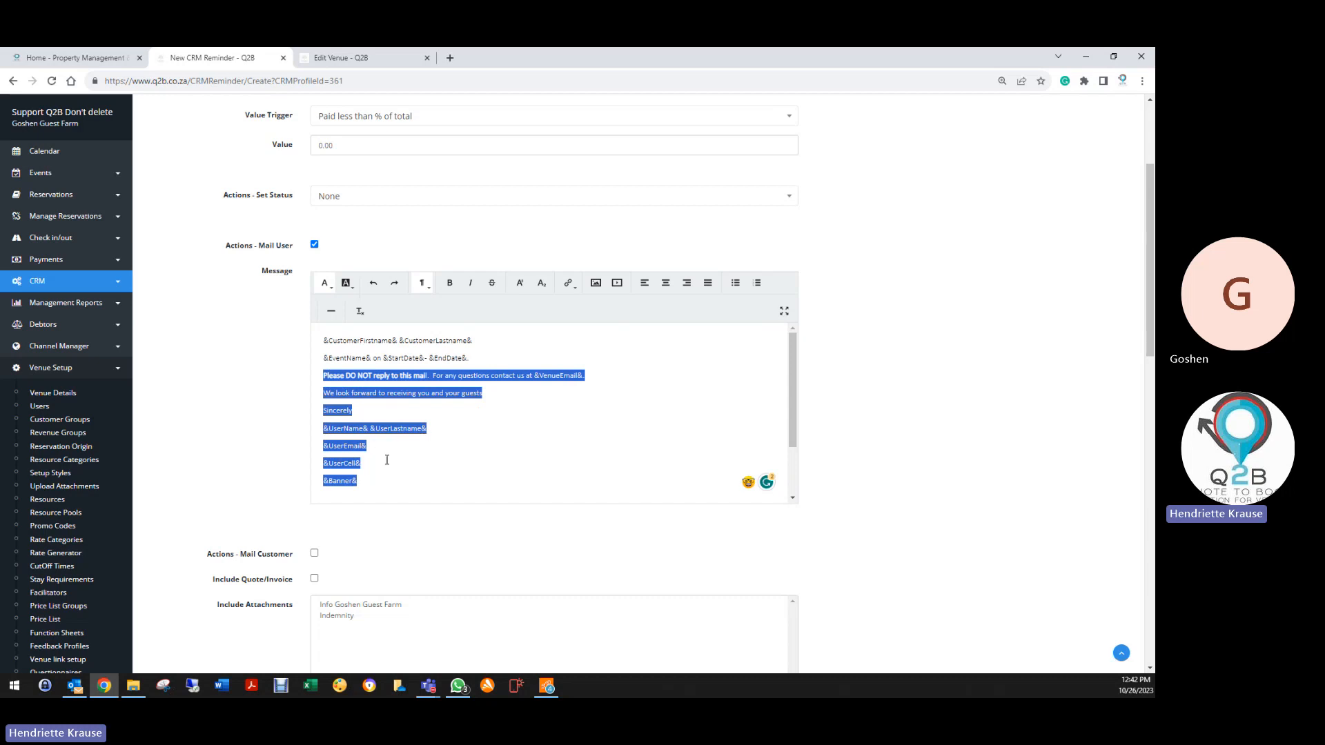
pyautogui.press('Delete')
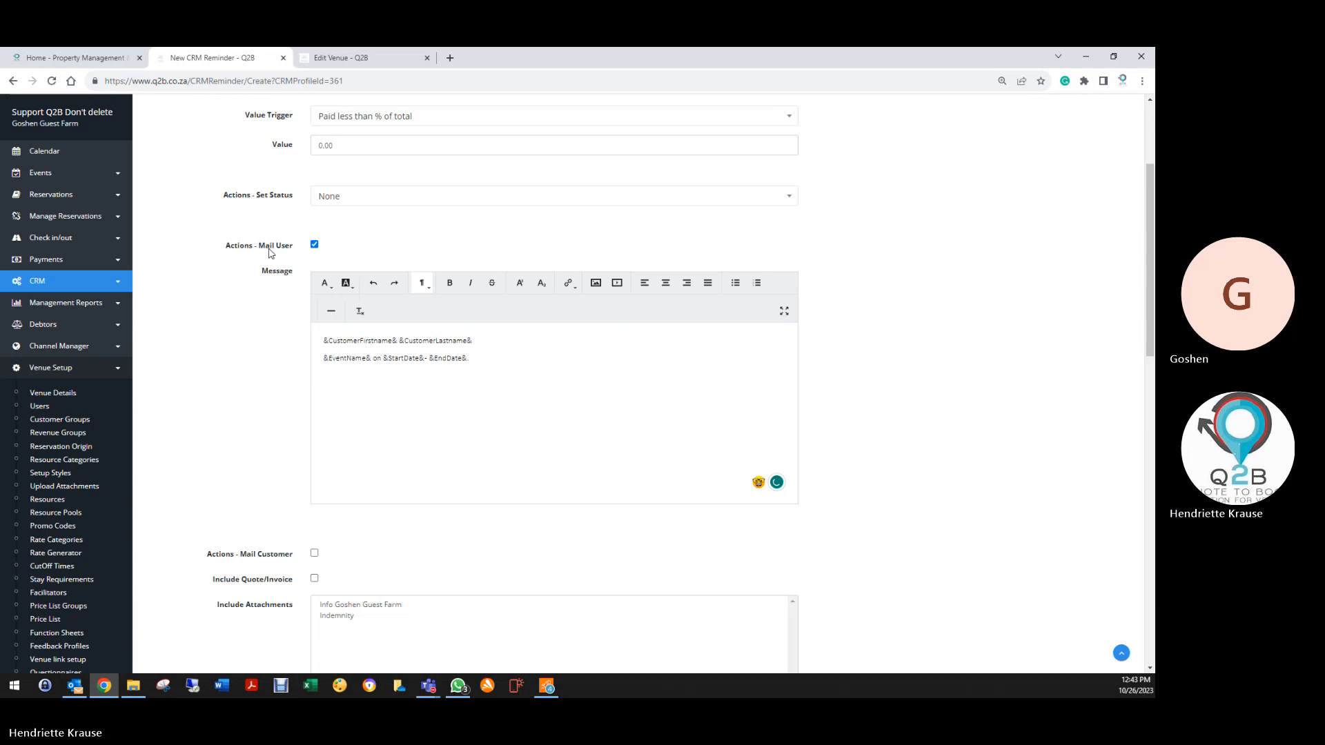
pyautogui.scroll(-2, 268, 399)
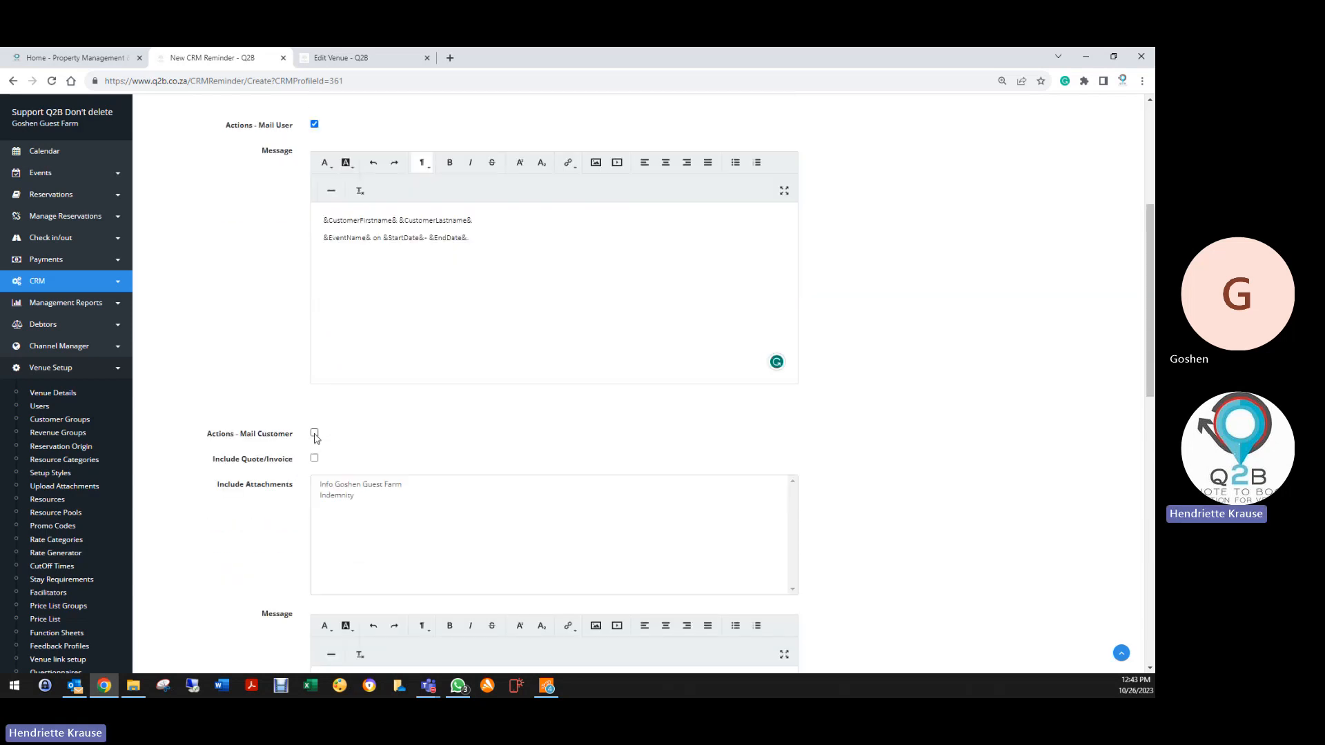
# Tick Actions - Mail Customer and Include Quote/Invoice
pyautogui.click(315, 435)
pyautogui.click(314, 460)
pyautogui.scroll(-5, 279, 476)
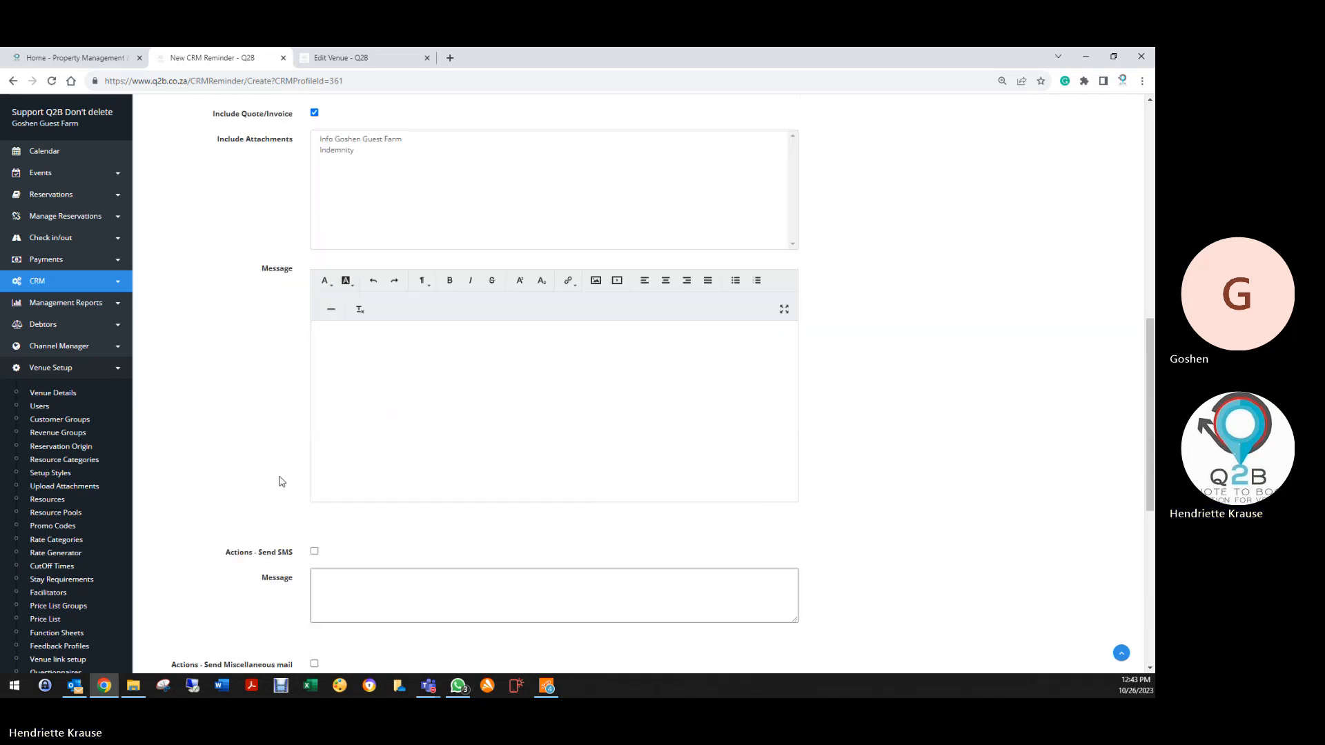
# Paste the full Invoice Mail template into the customer message
pyautogui.rightClick(334, 333)
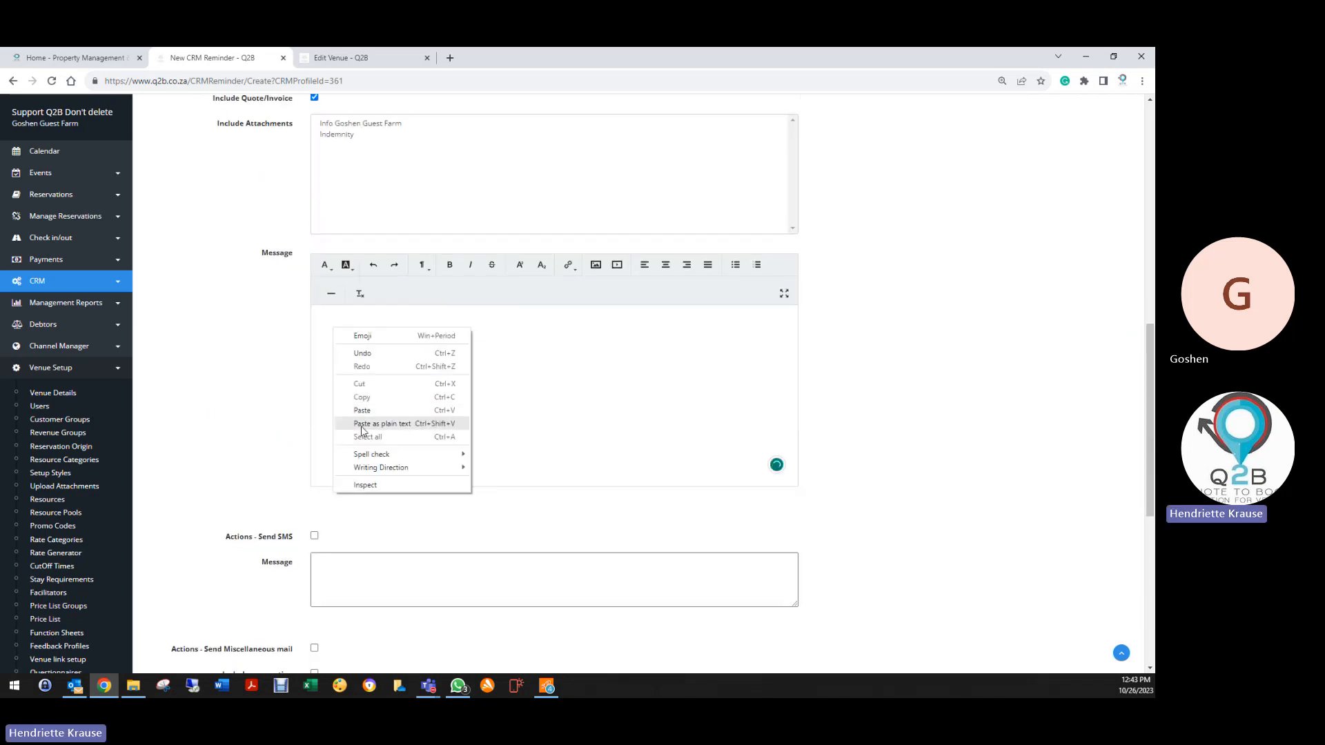
pyautogui.click(372, 424)
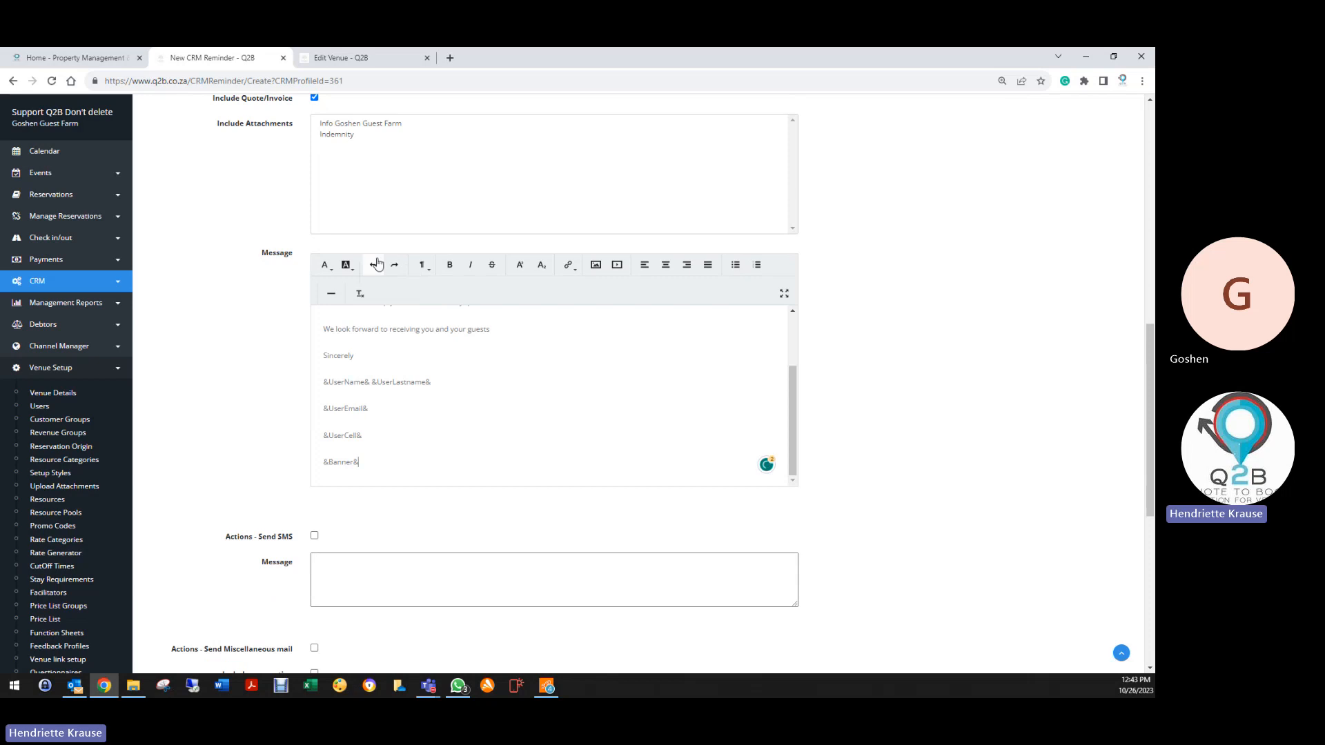
pyautogui.hotkey('ctrl', 'a')
pyautogui.press('Delete')
pyautogui.rightClick(348, 337)
pyautogui.click(364, 419)
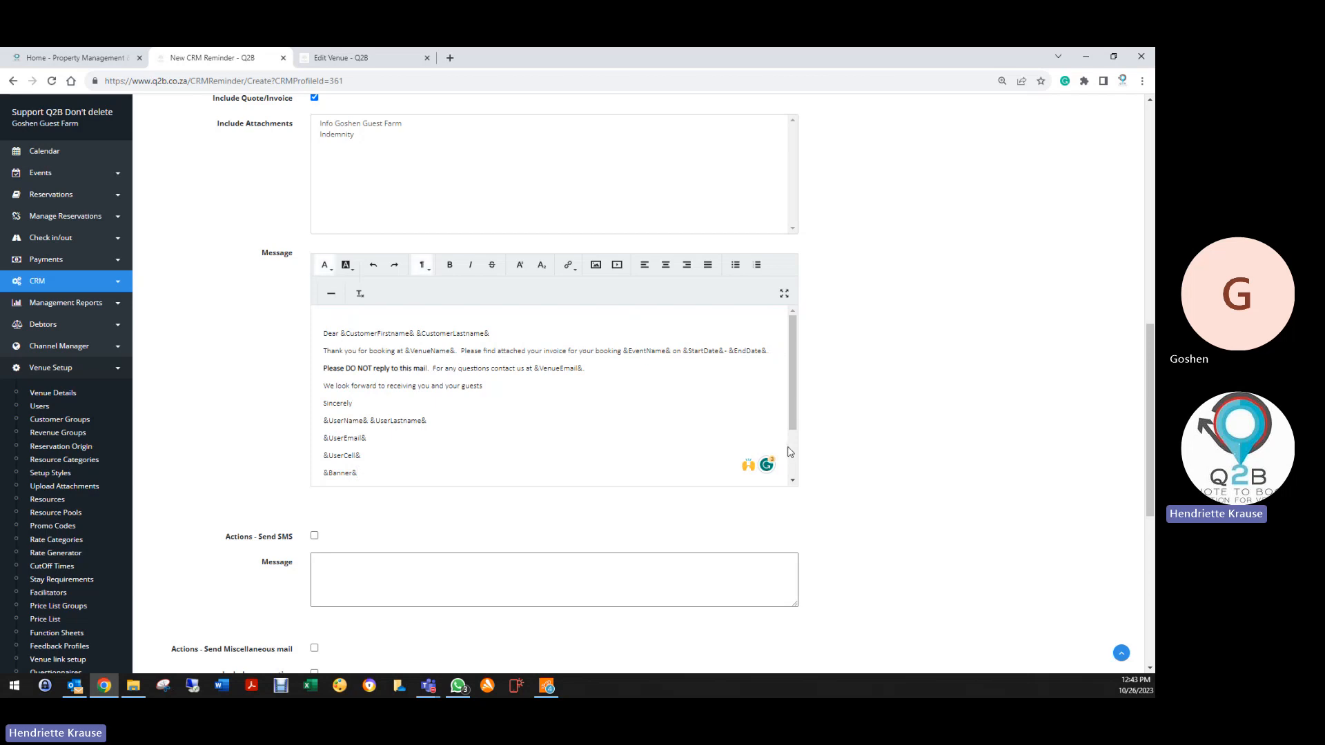
# Add a new line: 'Please note we require a 50% Deposit to secure your reservation'
pyautogui.press('Return')
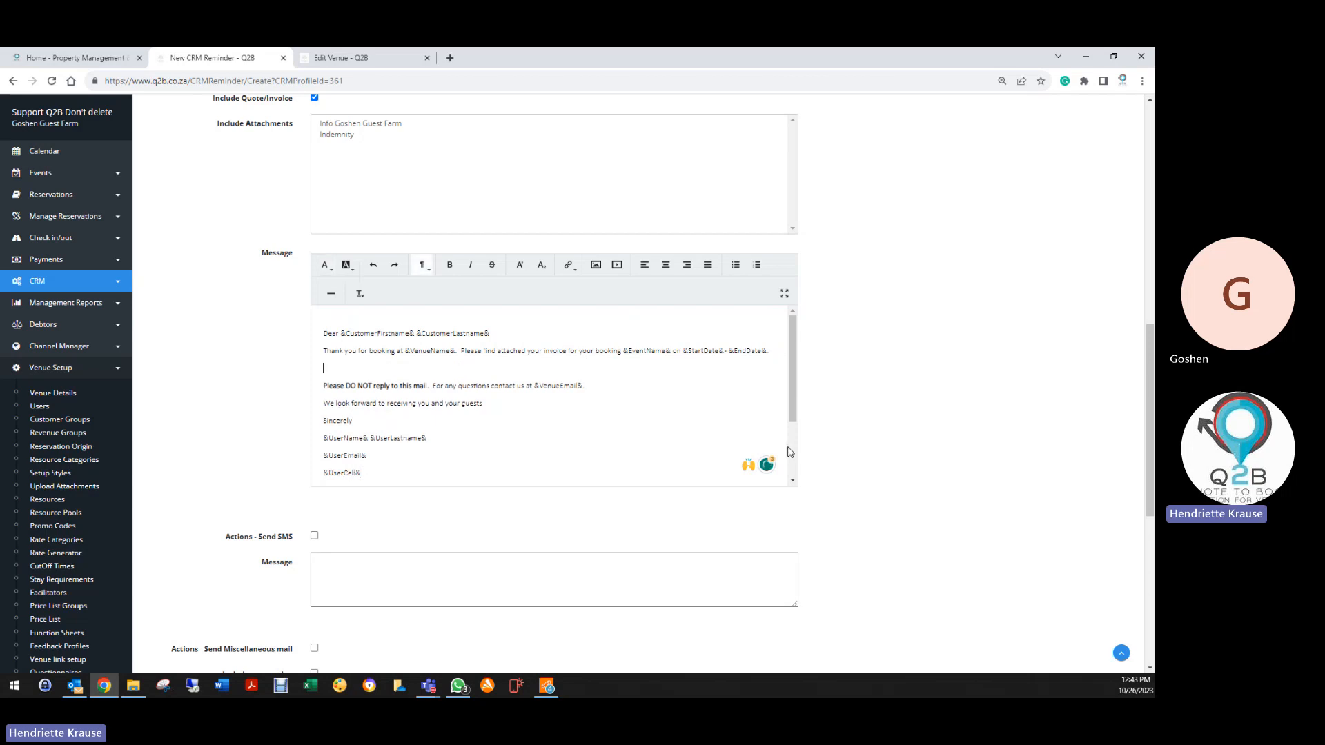
pyautogui.write('Please no')
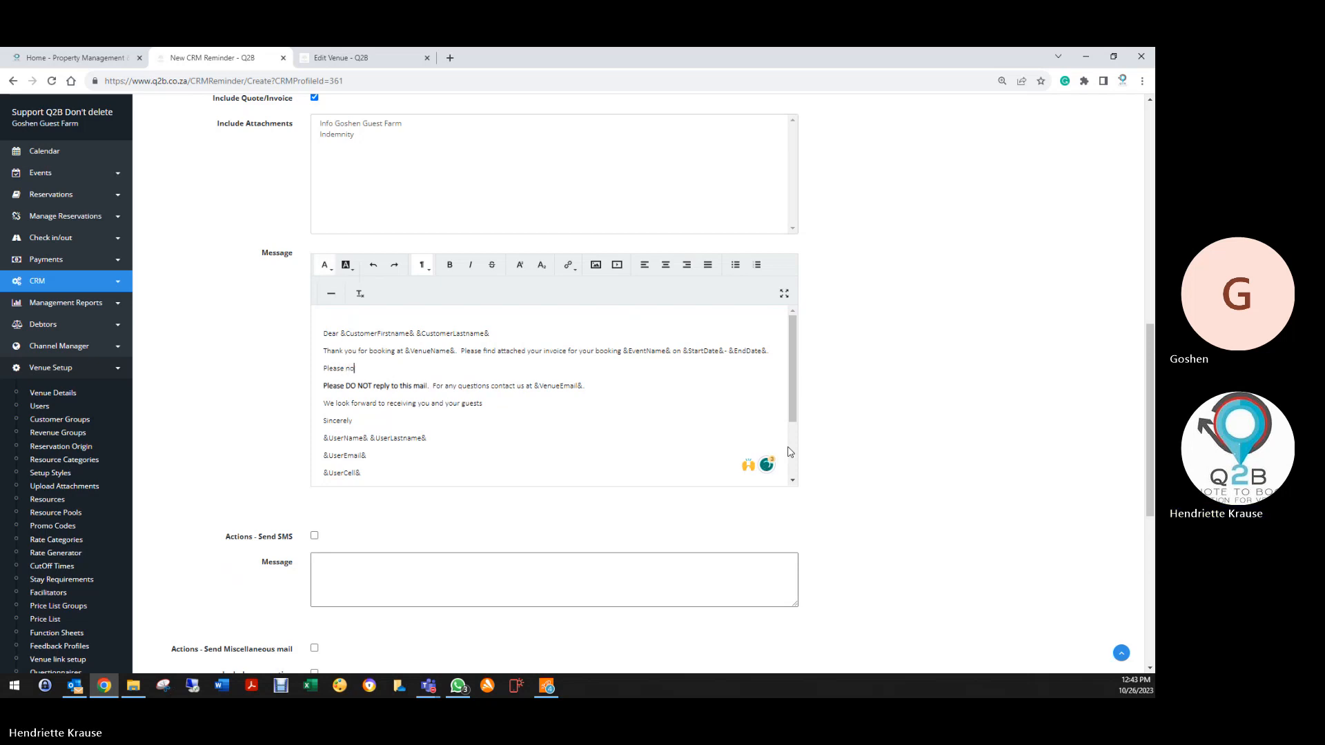
pyautogui.write('te we r')
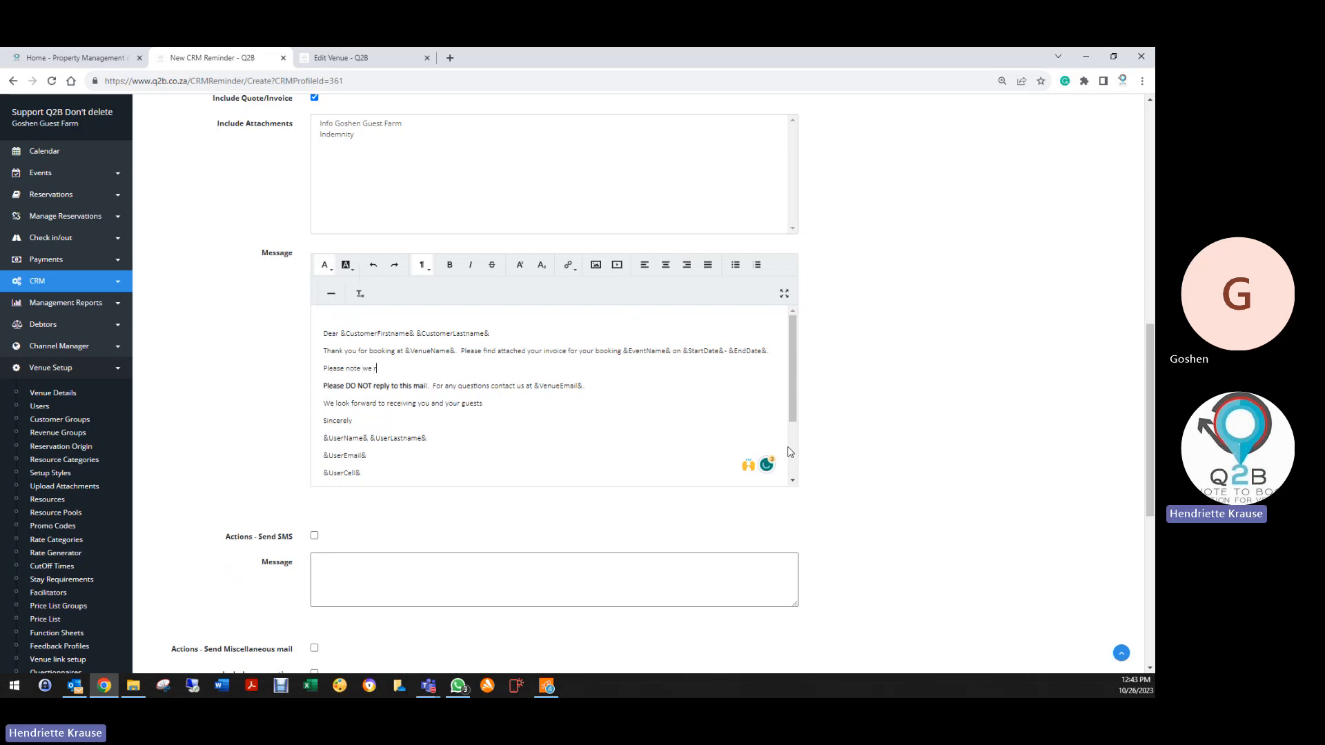
pyautogui.write('equie')
pyautogui.press('BackSpace')
pyautogui.press('BackSpace')
pyautogui.press('BackSpace')
pyautogui.press('BackSpace')
pyautogui.write('ire a')
pyautogui.write(' 50% D')
pyautogui.write('eps')
pyautogui.write('sit to se')
pyautogui.write('cure your')
pyautogui.write(' reservatio')
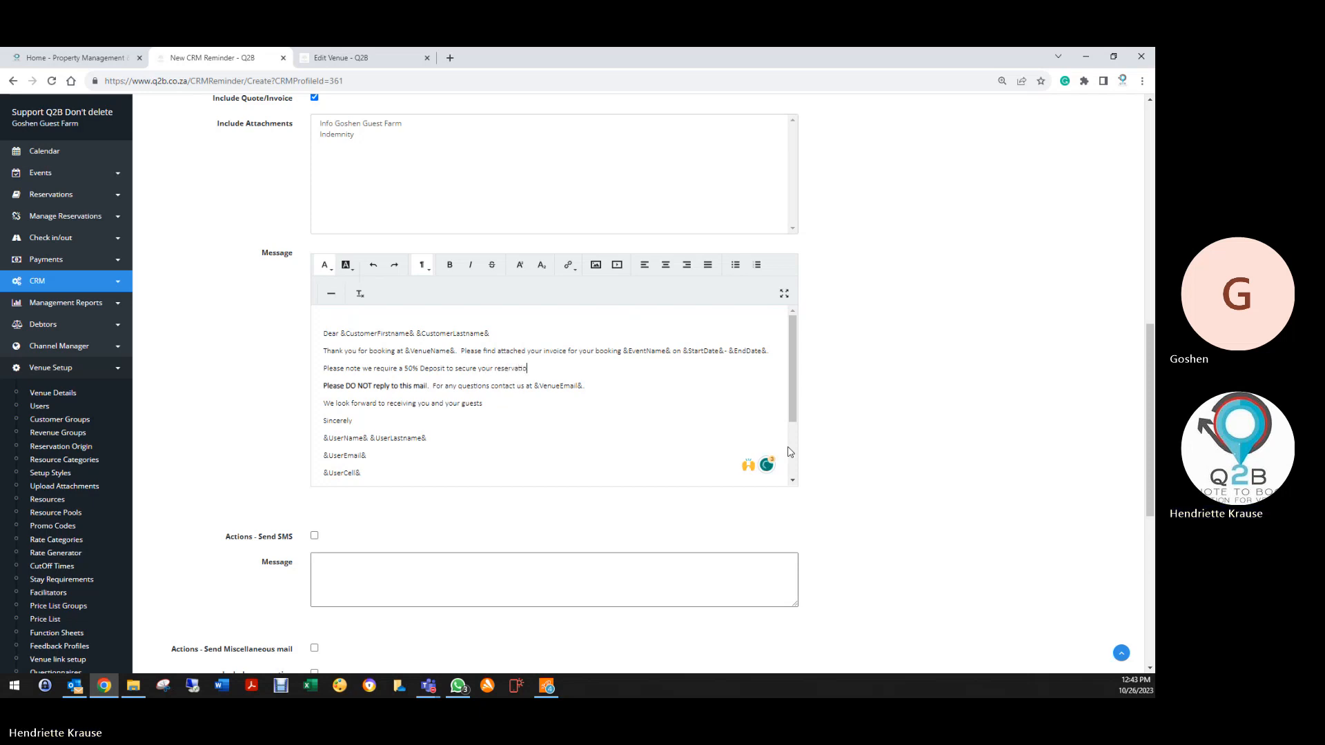
pyautogui.write('n')
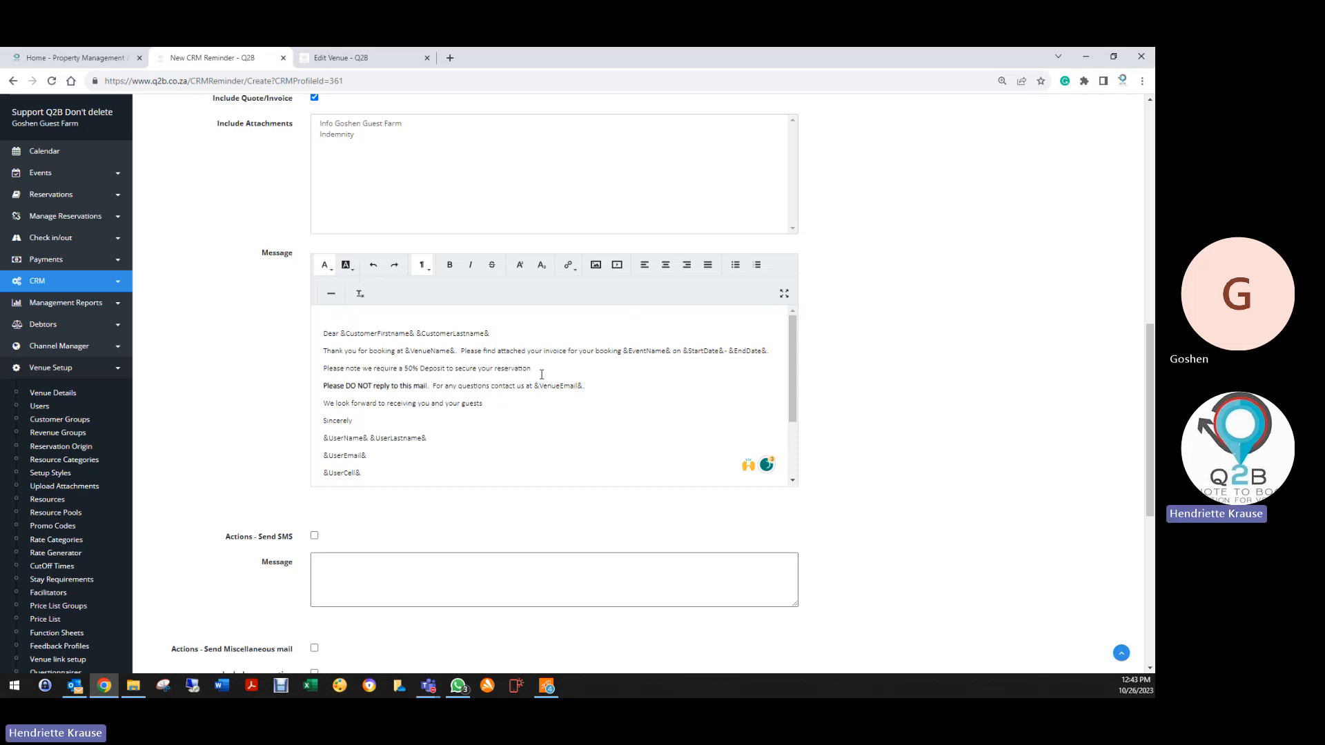
# Give the deposit line a green highlight and make it bold
pyautogui.moveTo(538, 369); pyautogui.dragTo(322, 369)
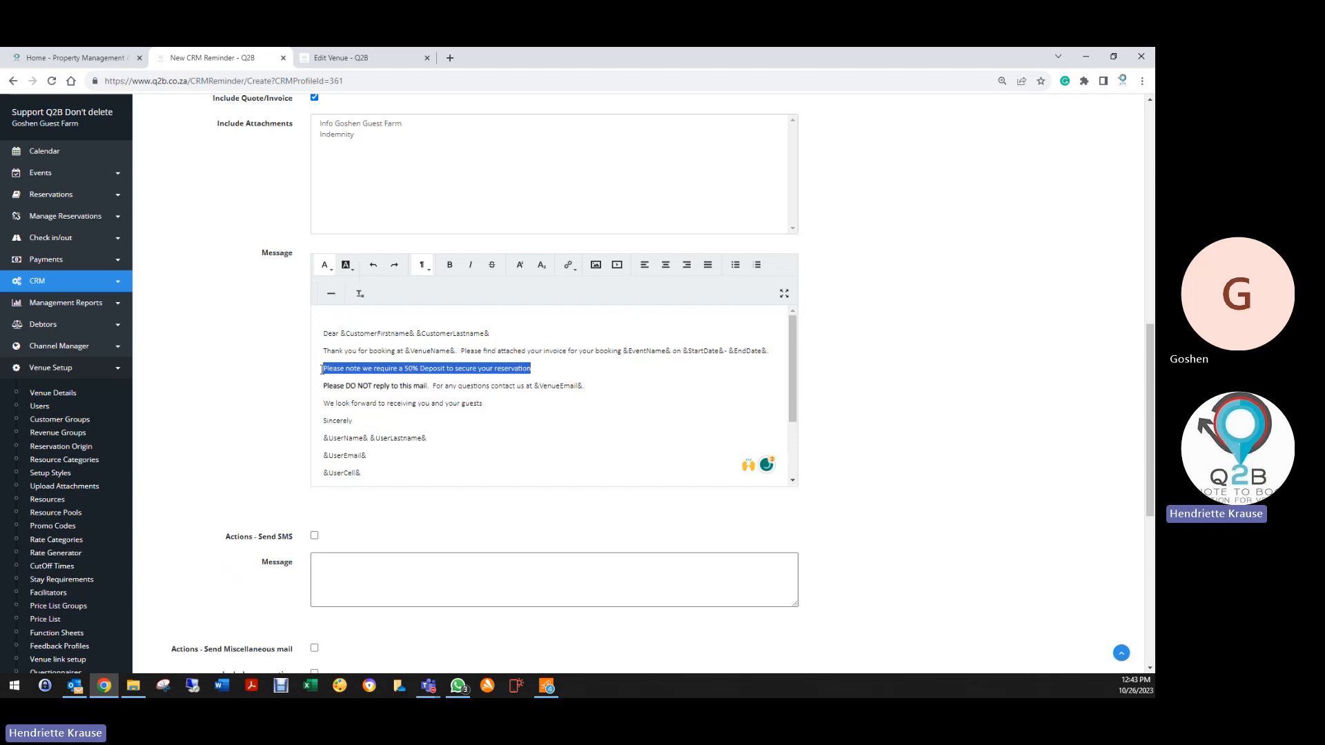
pyautogui.click(346, 265)
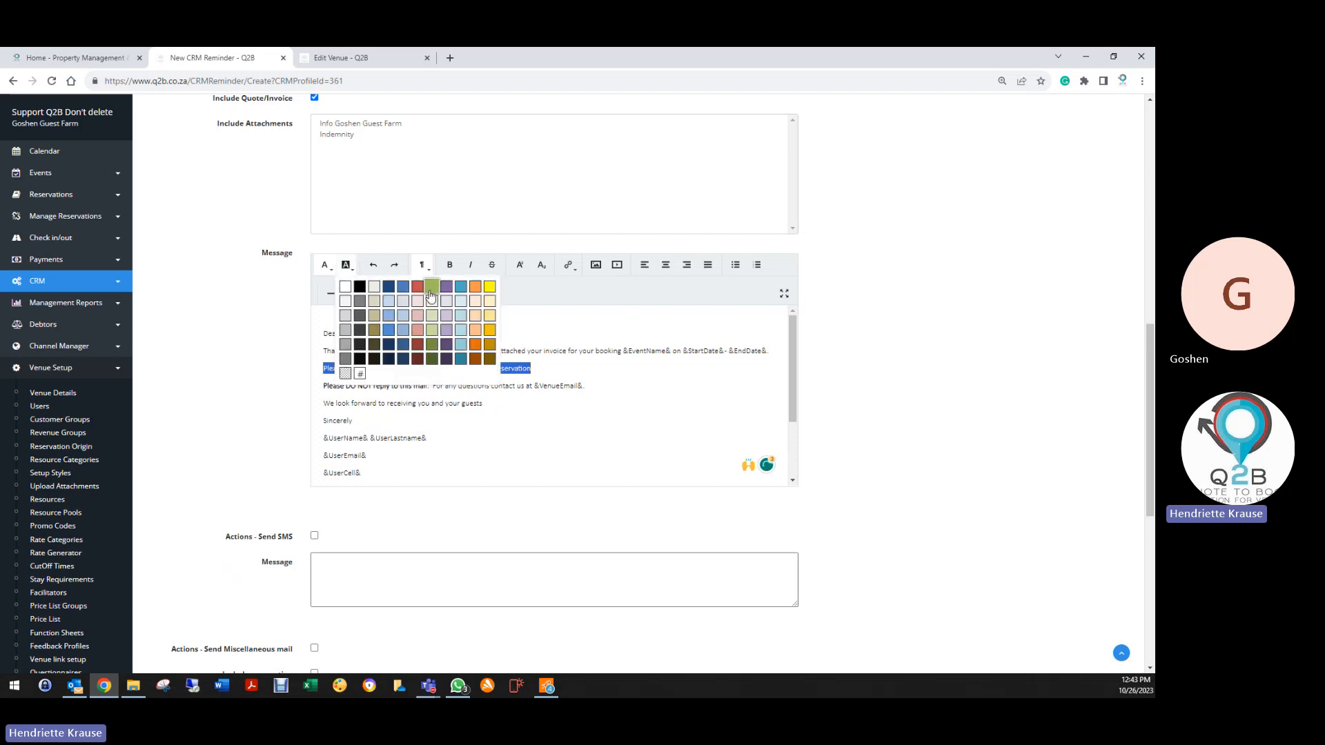
pyautogui.click(434, 297)
pyautogui.click(325, 265)
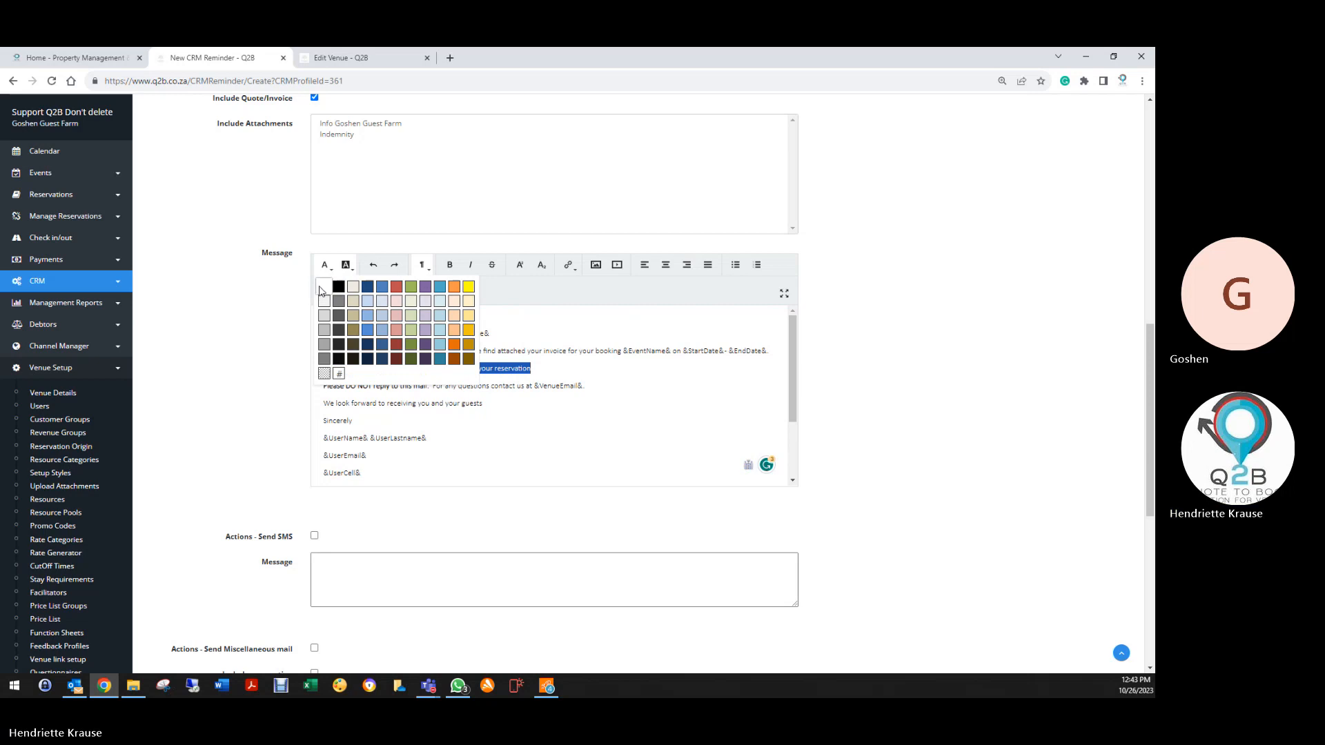
pyautogui.click(319, 290)
pyautogui.moveTo(532, 368); pyautogui.dragTo(323, 368)
pyautogui.click(449, 265)
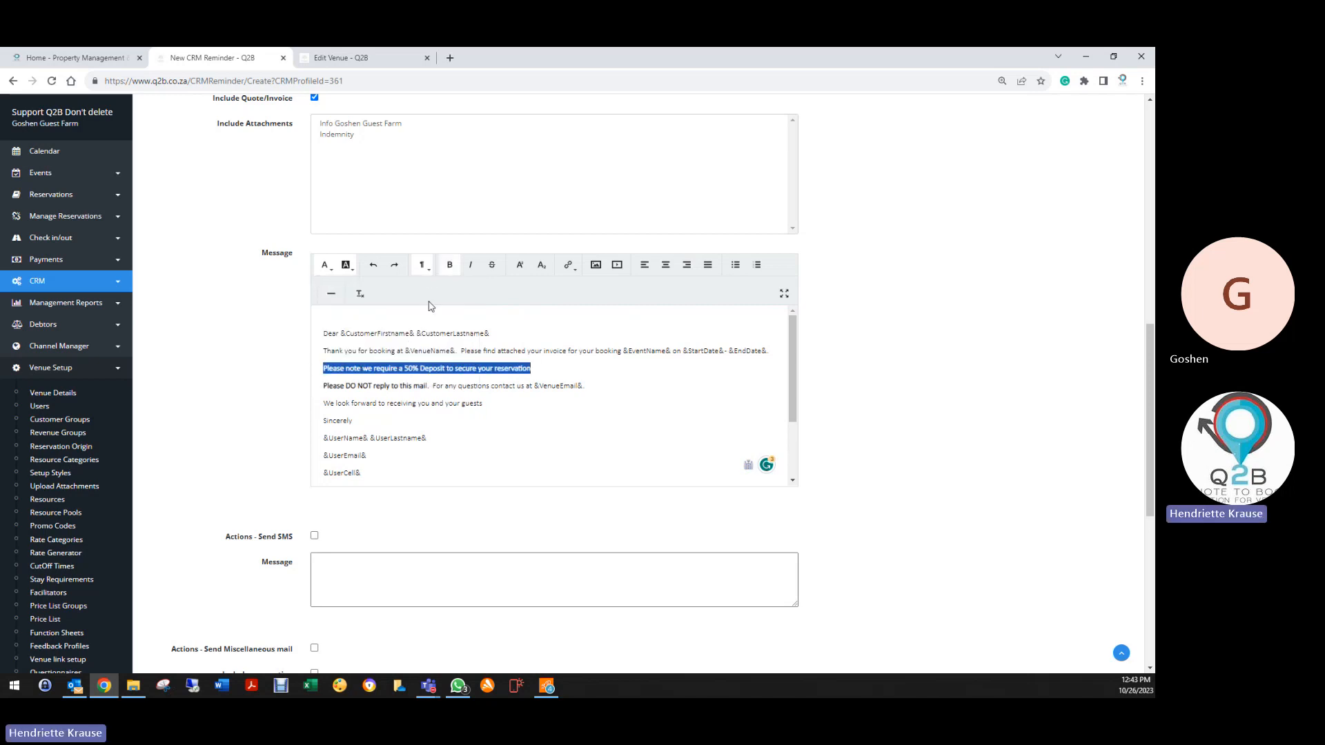
pyautogui.click(456, 431)
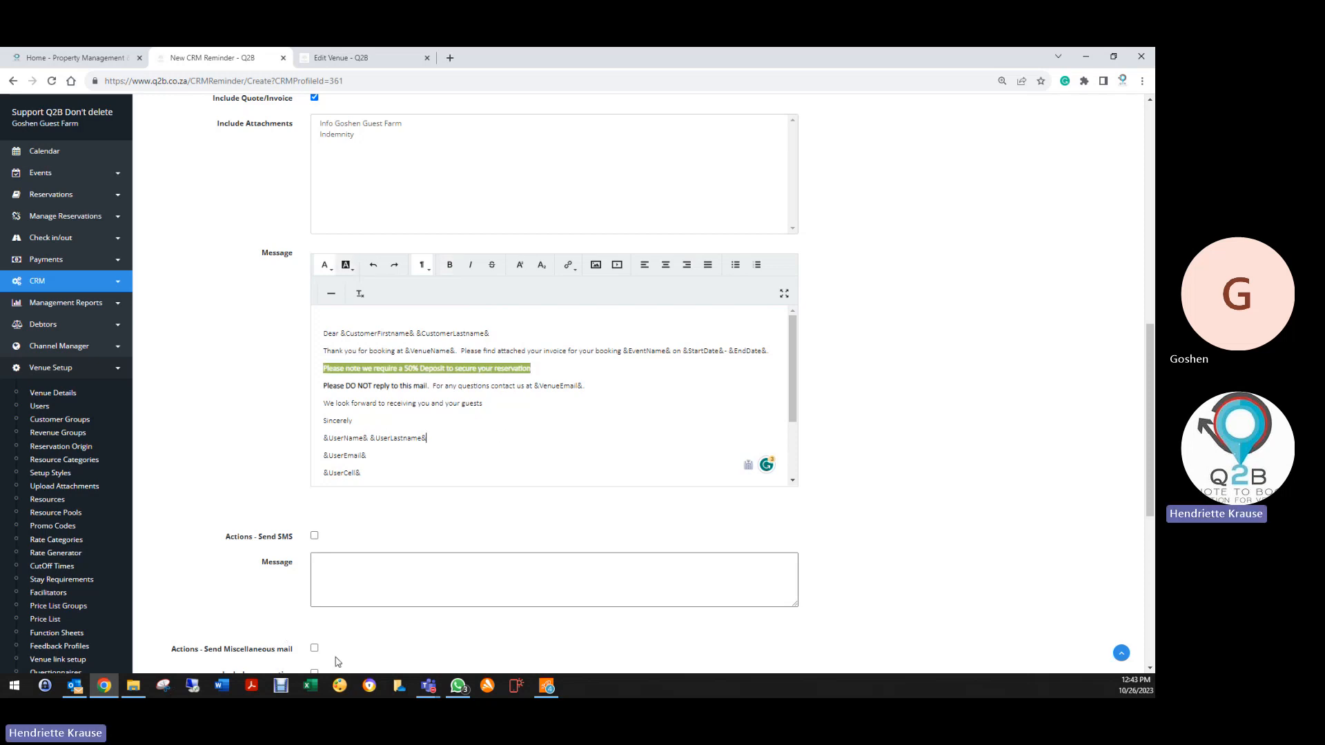
pyautogui.scroll(-6, 346, 641)
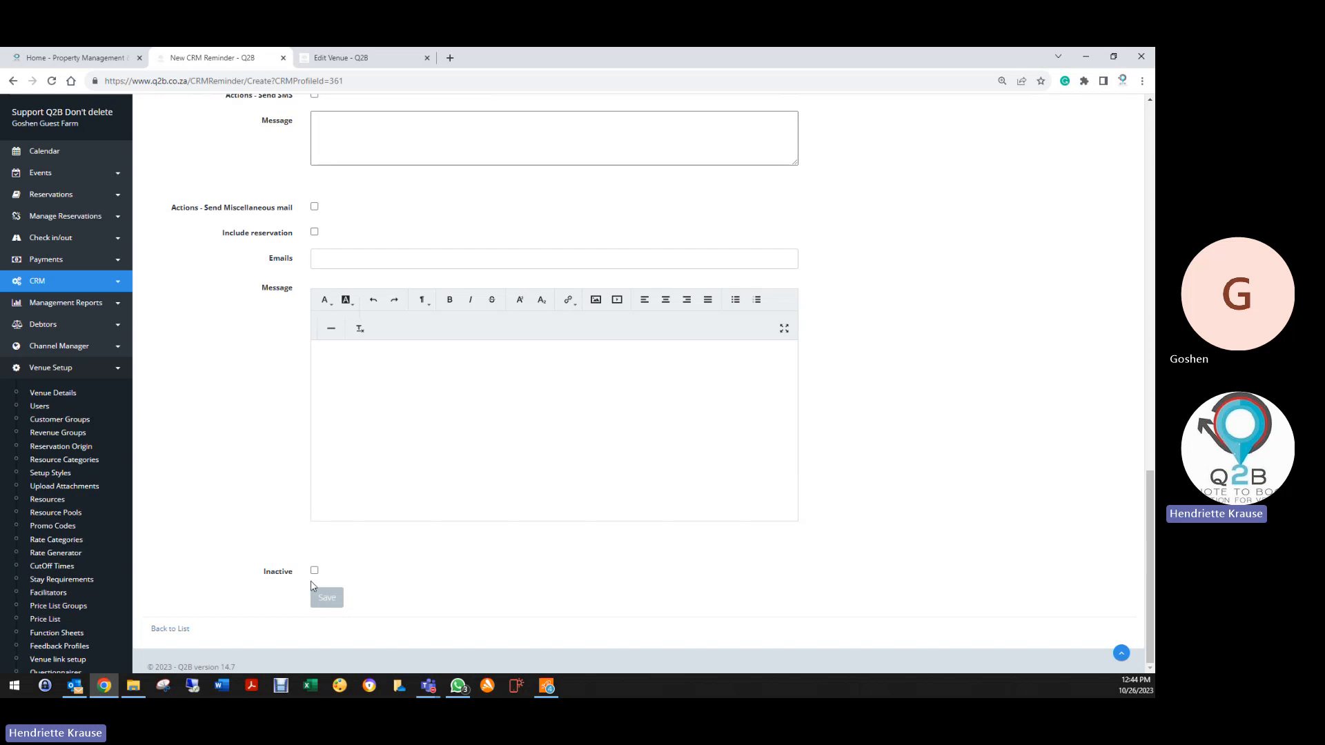
pyautogui.click(315, 572)
pyautogui.scroll(8, 532, 535)
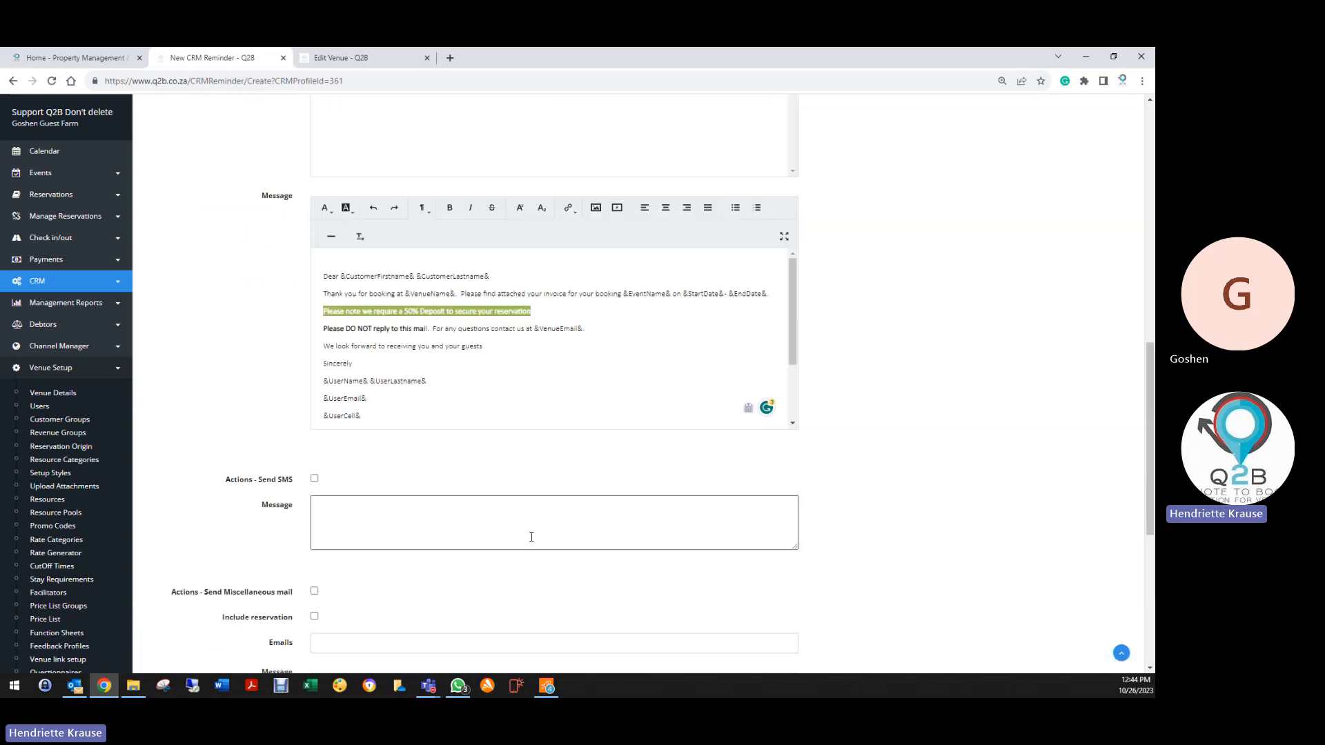
pyautogui.scroll(5, 483, 524)
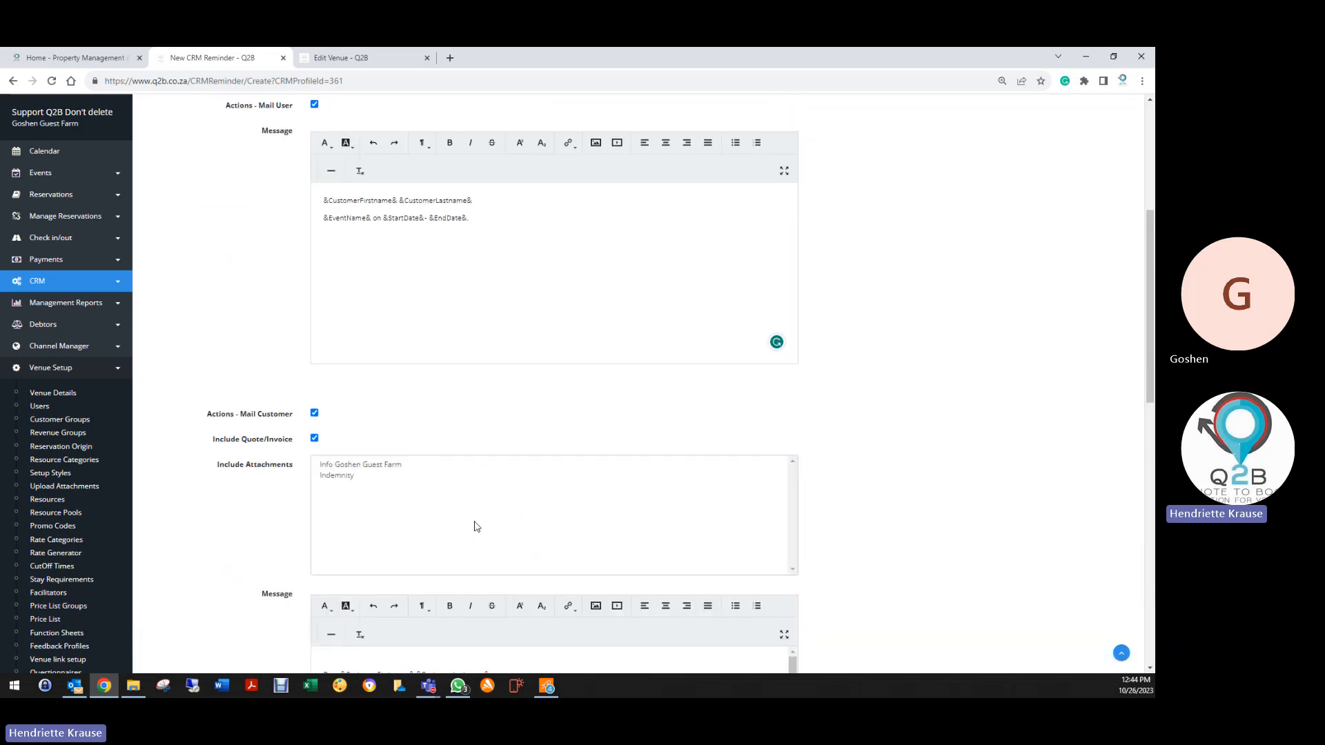
pyautogui.scroll(2, 475, 523)
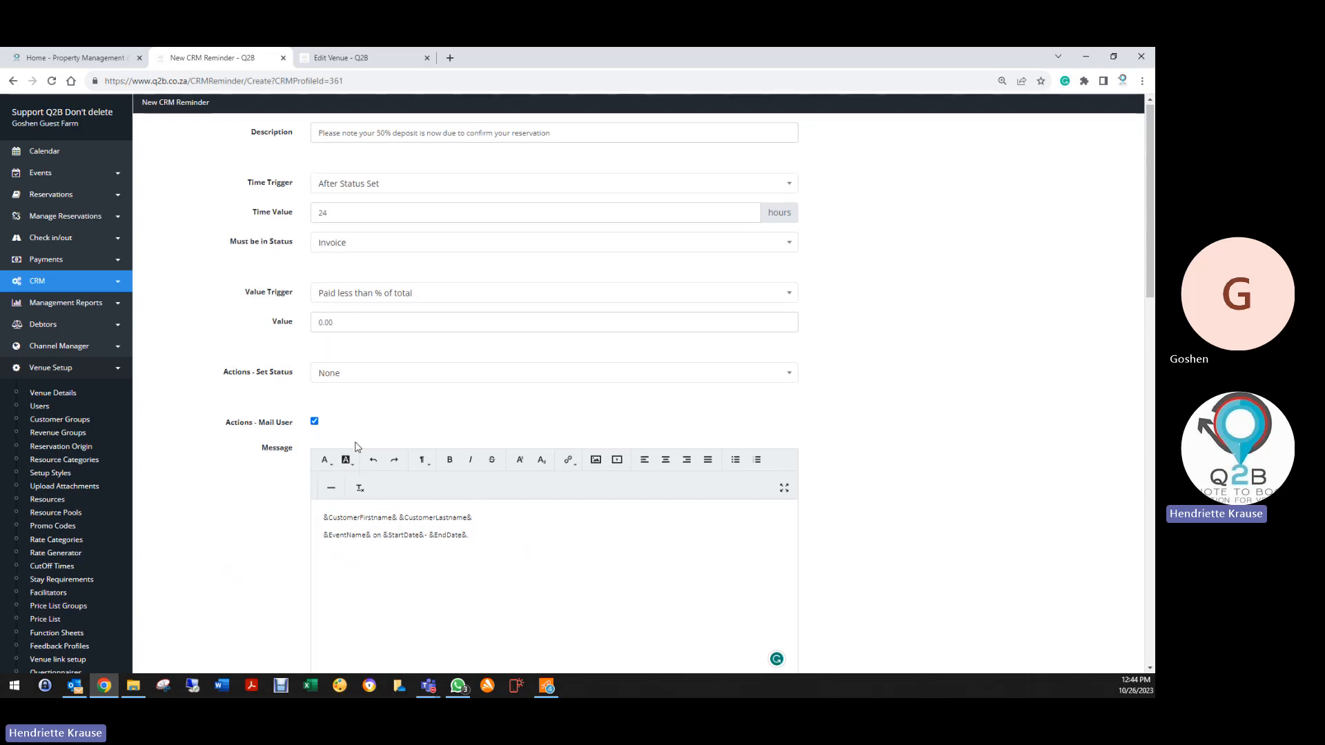
pyautogui.scroll(-3, 352, 437)
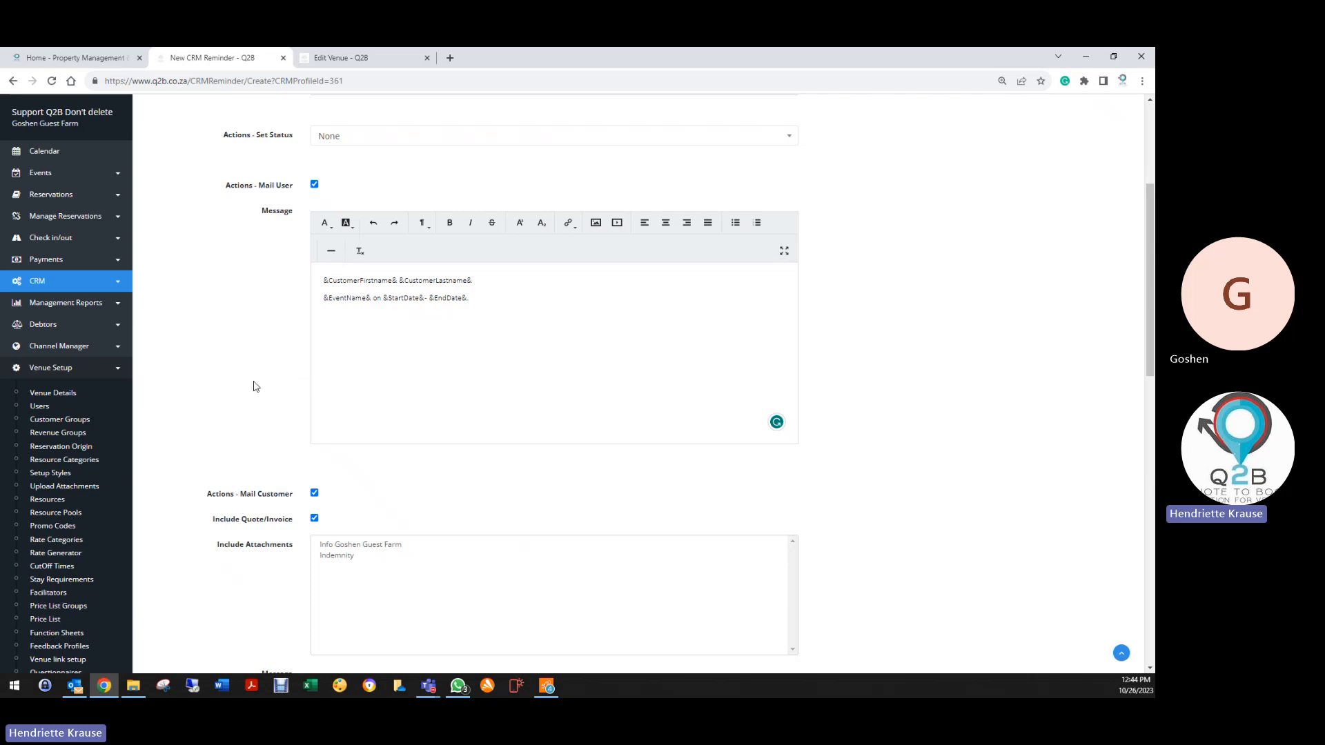
pyautogui.scroll(-3, 254, 385)
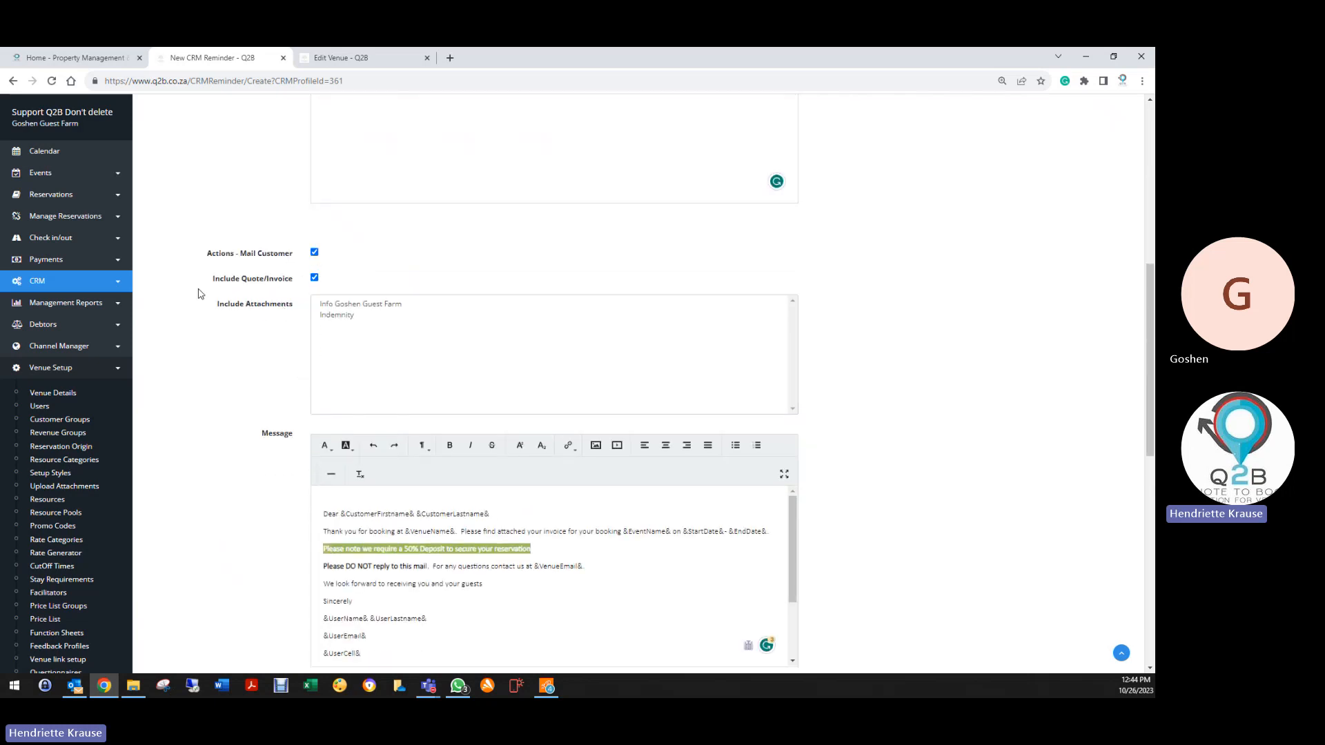
pyautogui.scroll(-2, 270, 390)
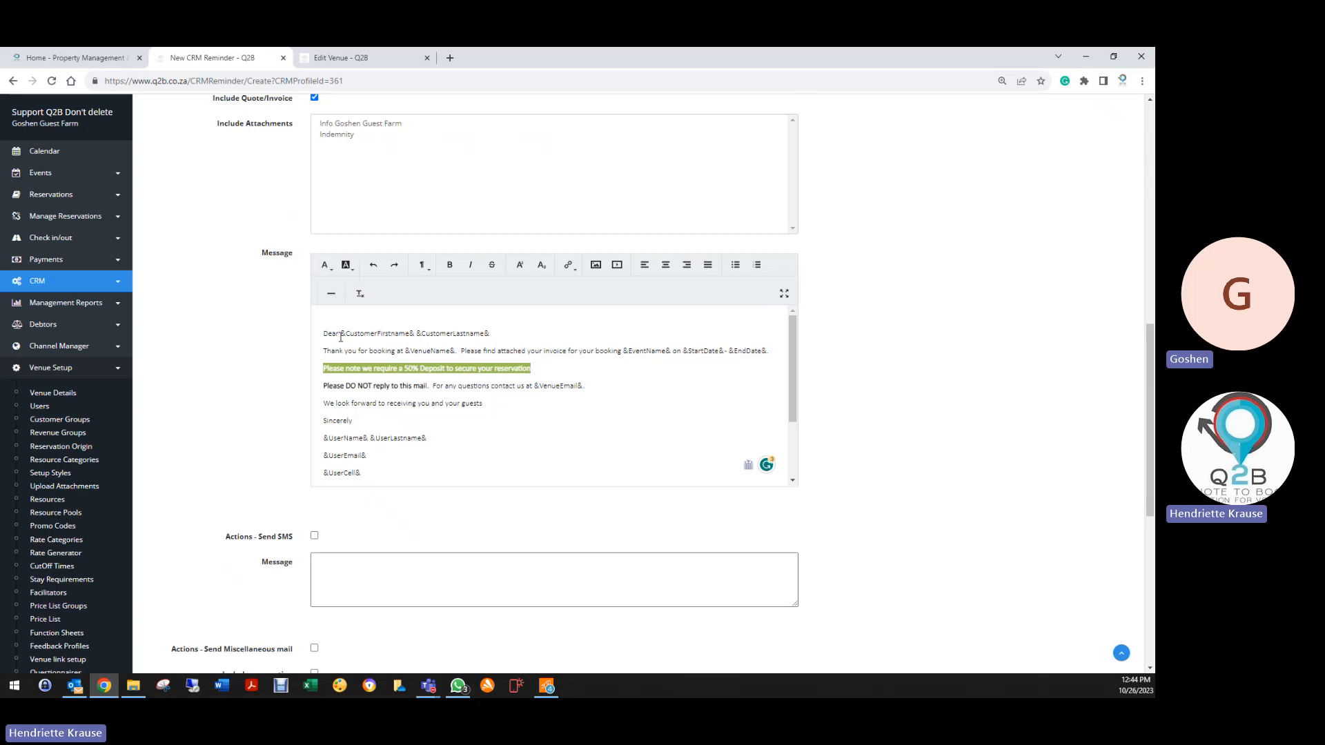
pyautogui.moveTo(339, 335); pyautogui.dragTo(491, 335)
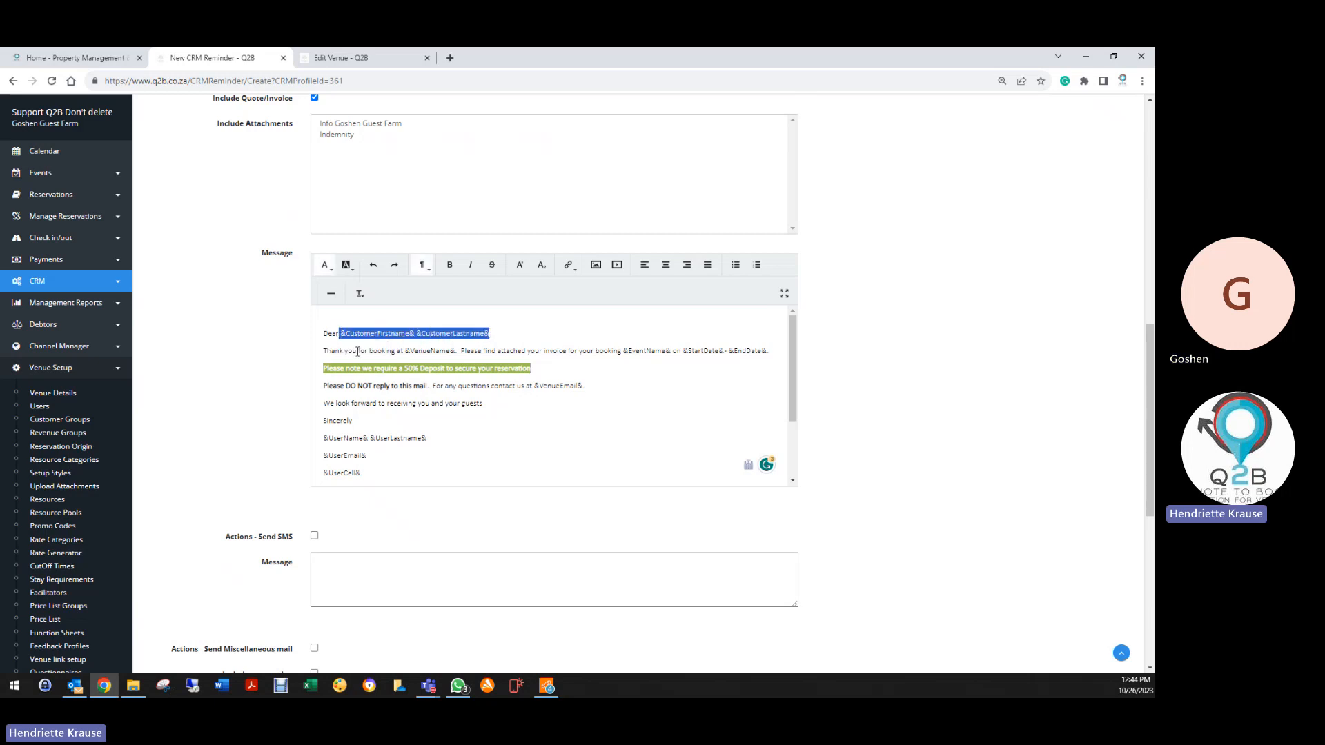
pyautogui.click(340, 335)
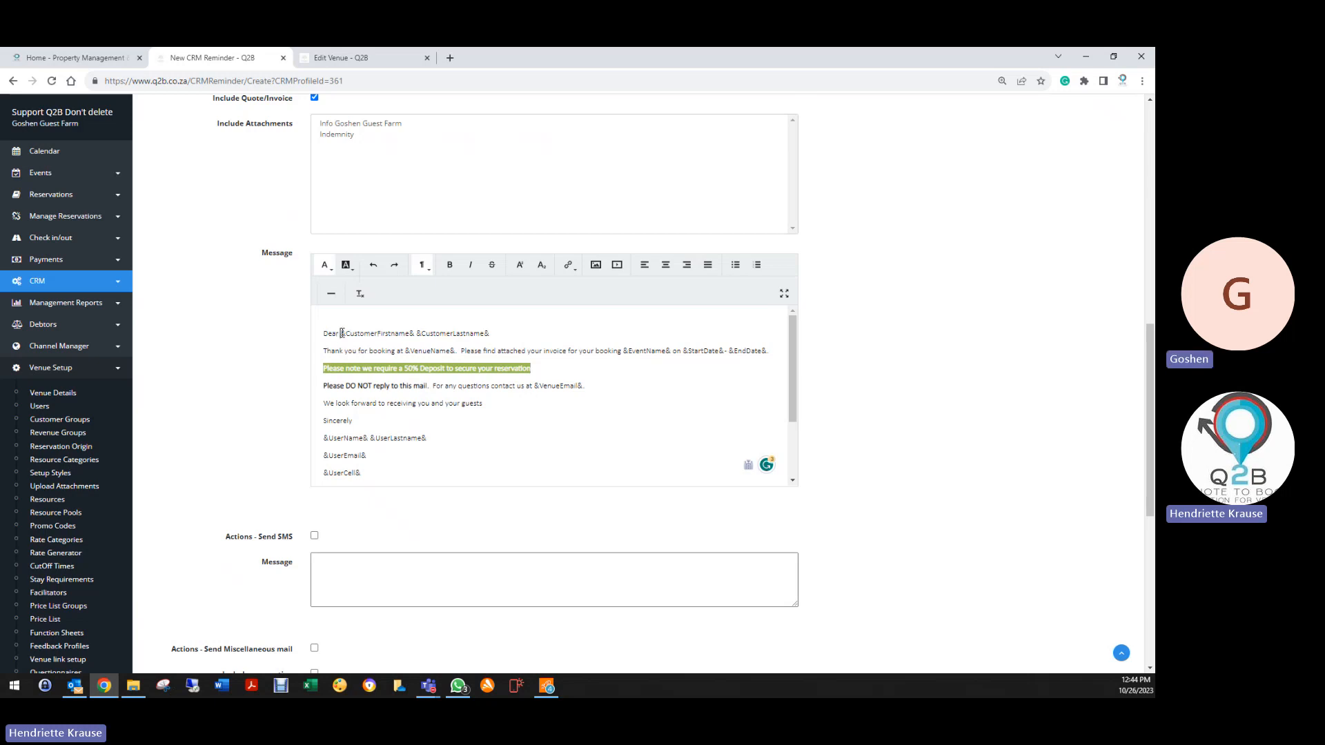
pyautogui.moveTo(342, 333); pyautogui.dragTo(491, 336)
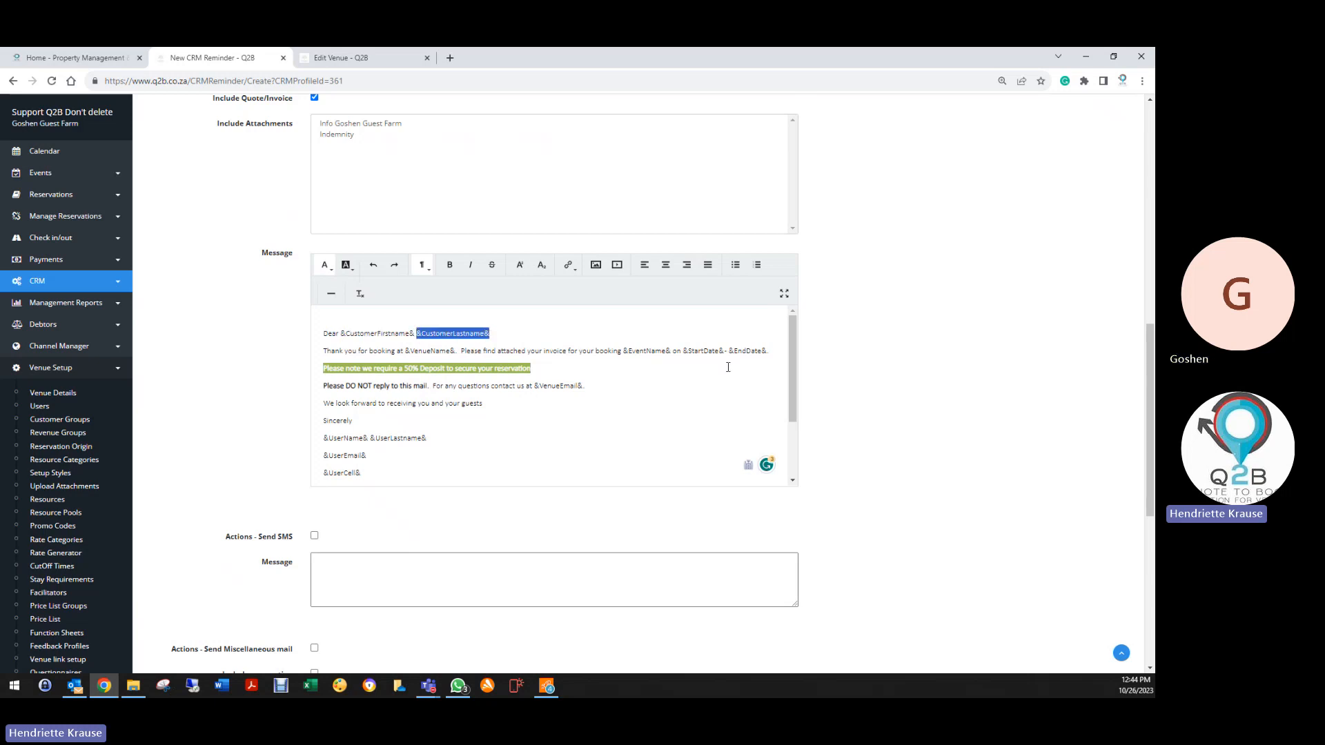
pyautogui.moveTo(624, 351); pyautogui.dragTo(771, 353)
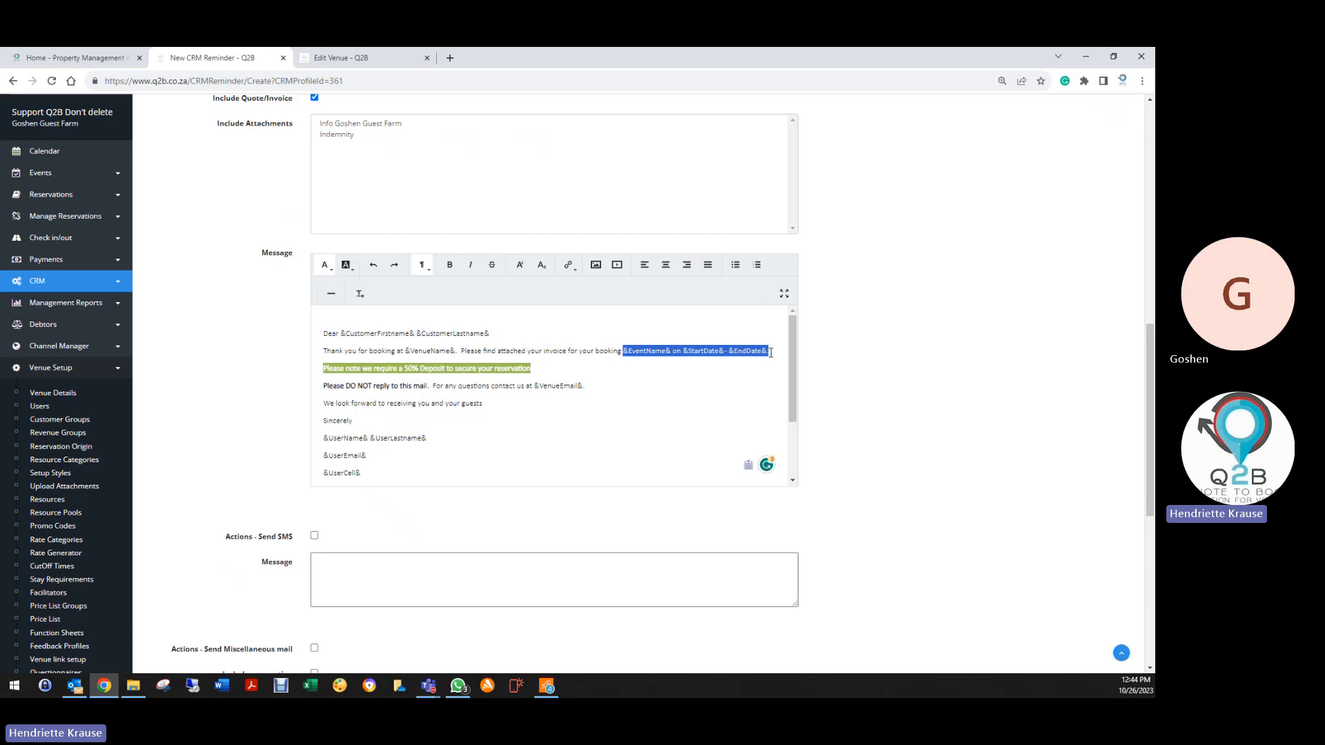
pyautogui.click(705, 392)
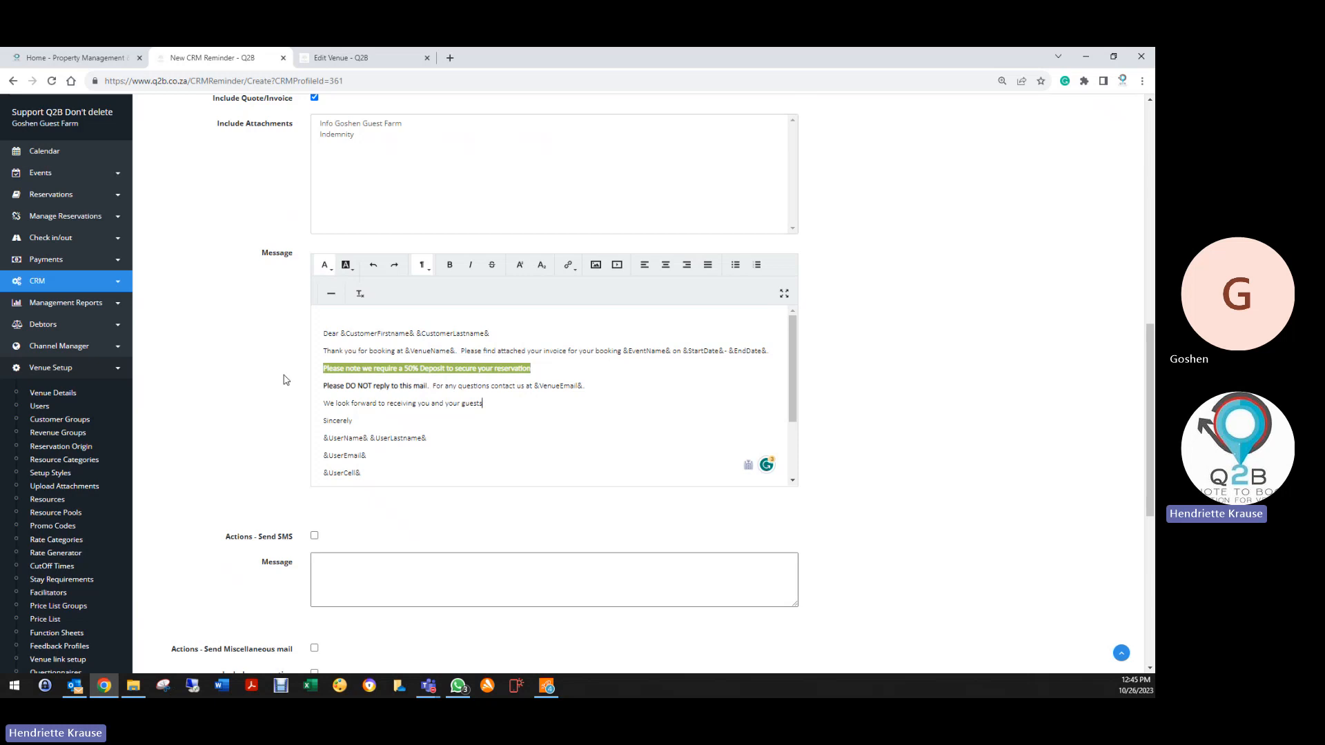
# Save the deposit reminder, then save the Accommodation Profile as Inactive
pyautogui.scroll(-6, 222, 455)
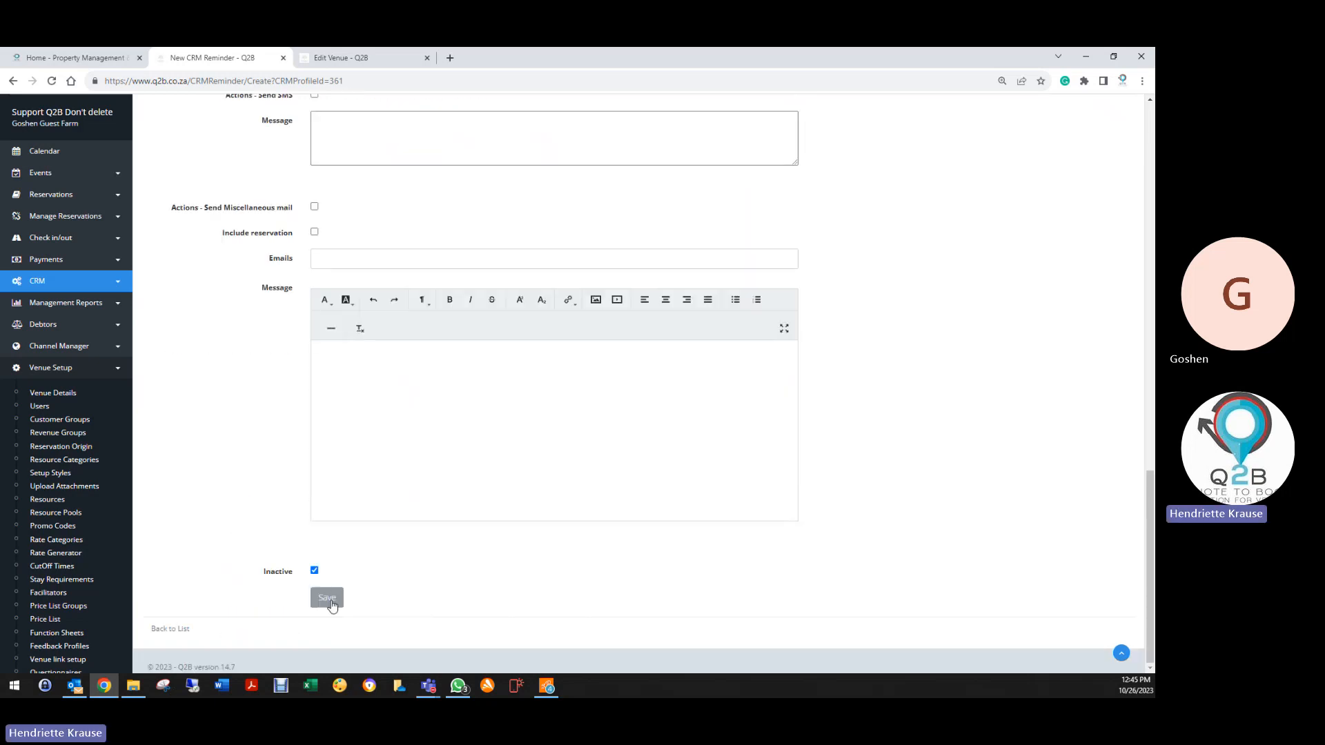
pyautogui.click(331, 605)
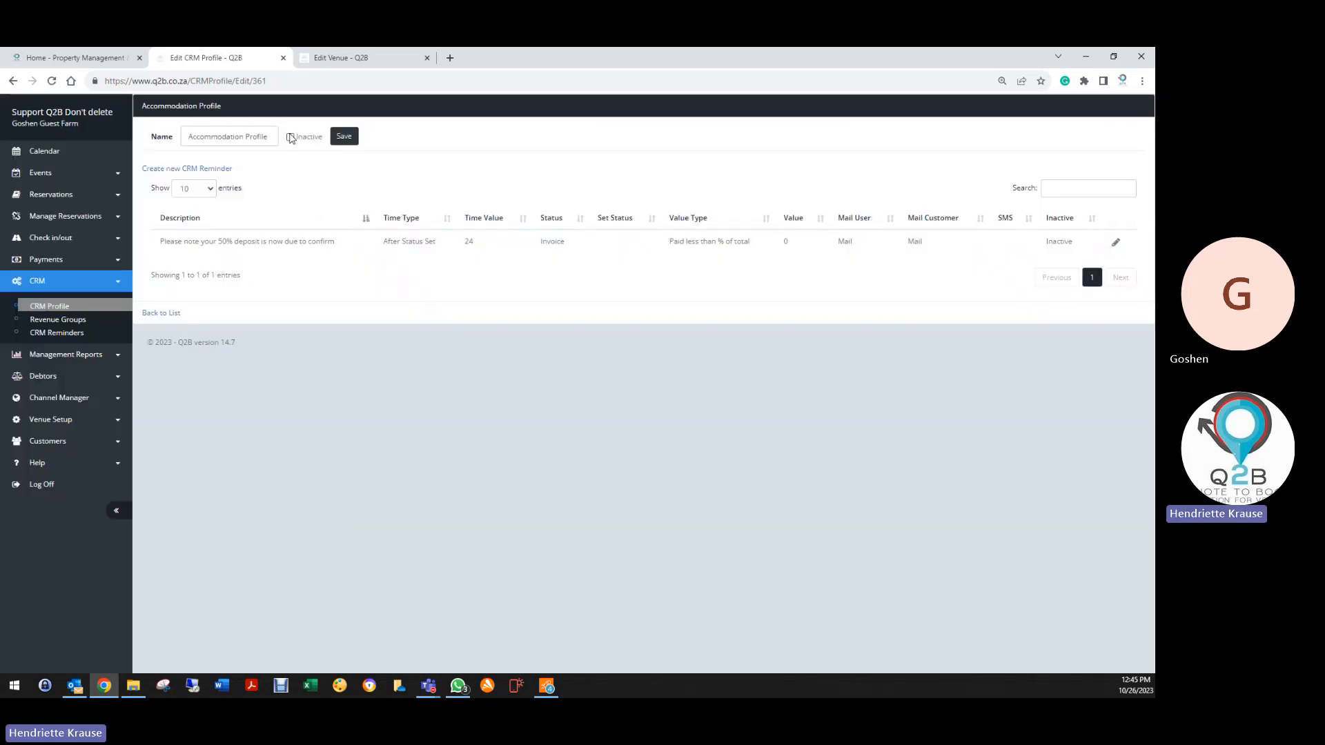
pyautogui.click(291, 137)
pyautogui.click(343, 136)
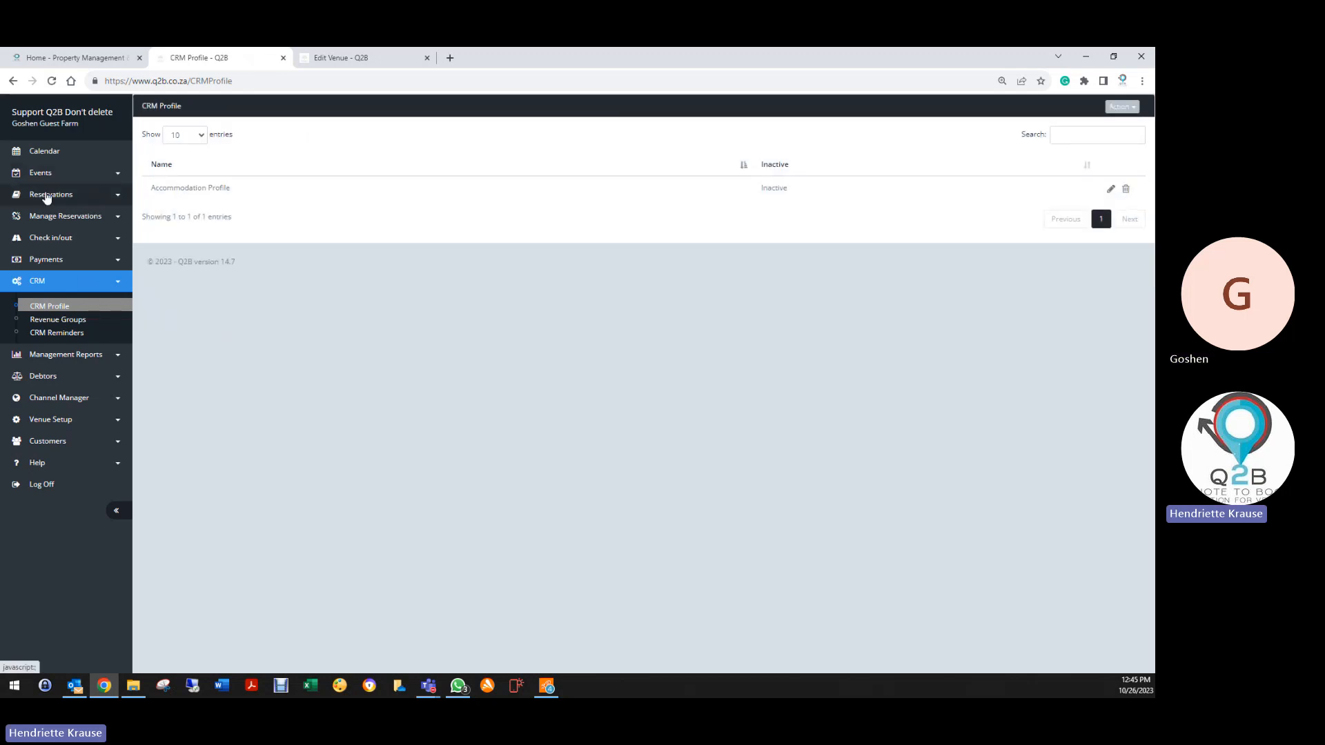
pyautogui.click(47, 196)
pyautogui.click(45, 219)
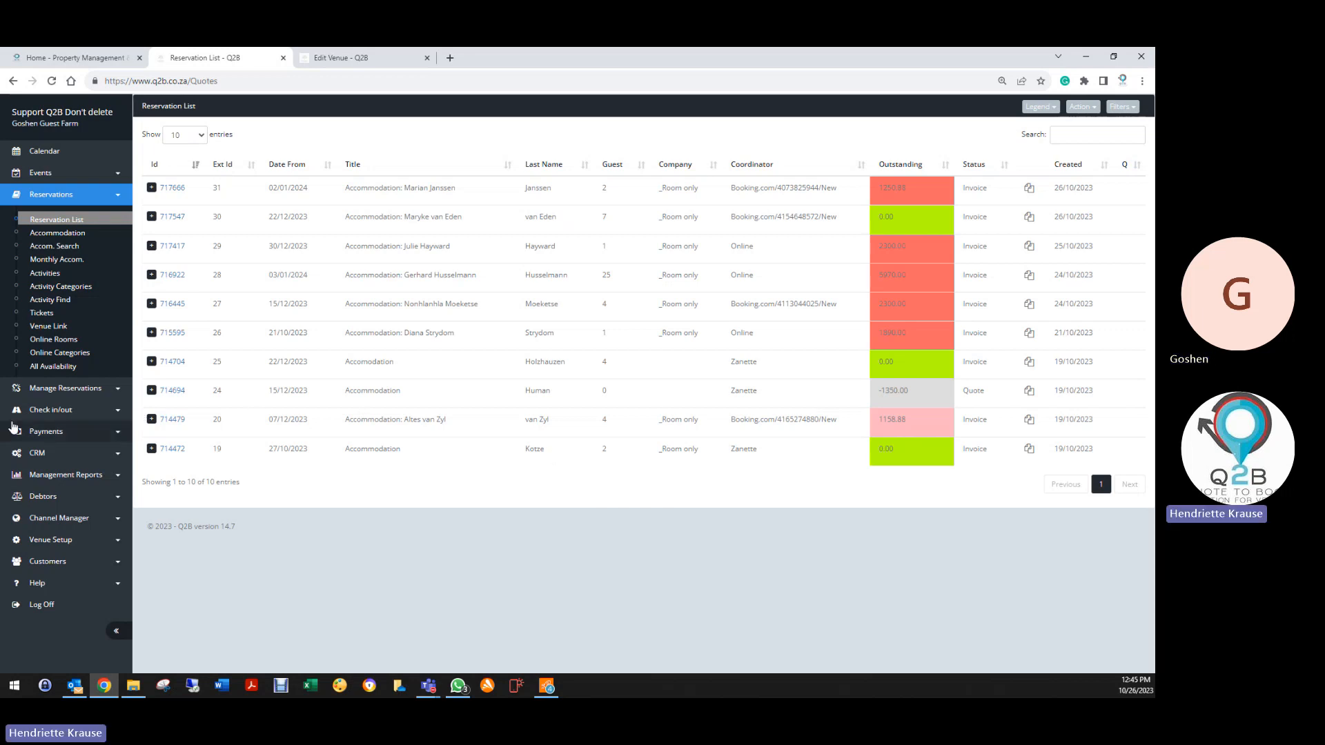
pyautogui.click(40, 456)
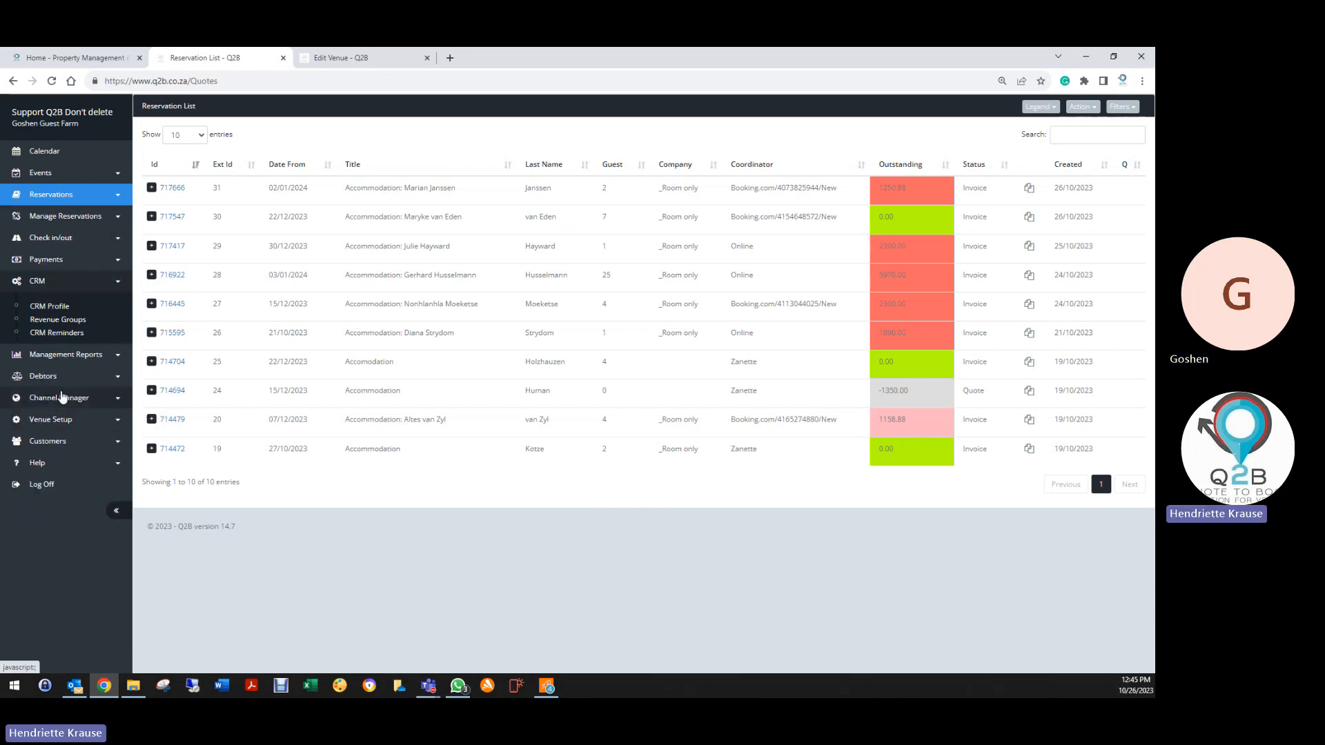
pyautogui.click(62, 307)
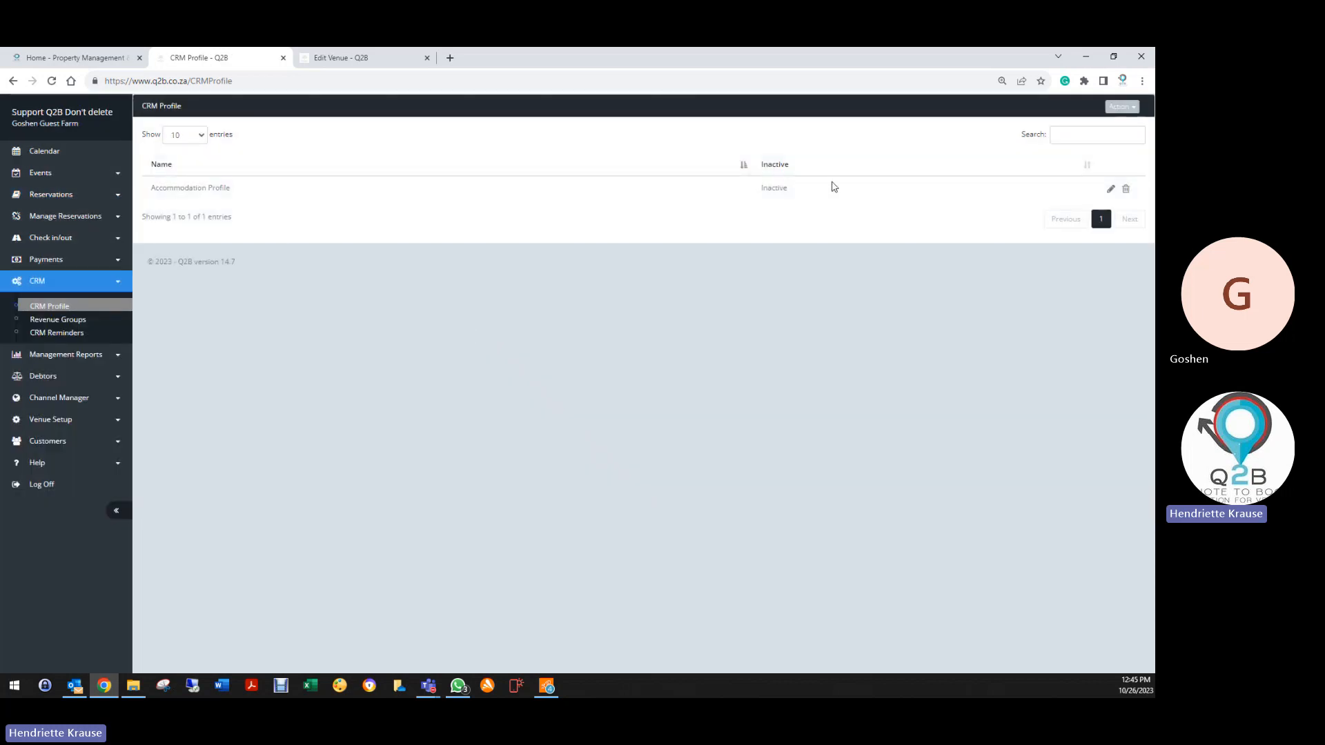
# Open the Accommodation Profile's 50% deposit reminder, set its Value to 0, and review the messages
pyautogui.click(1110, 189)
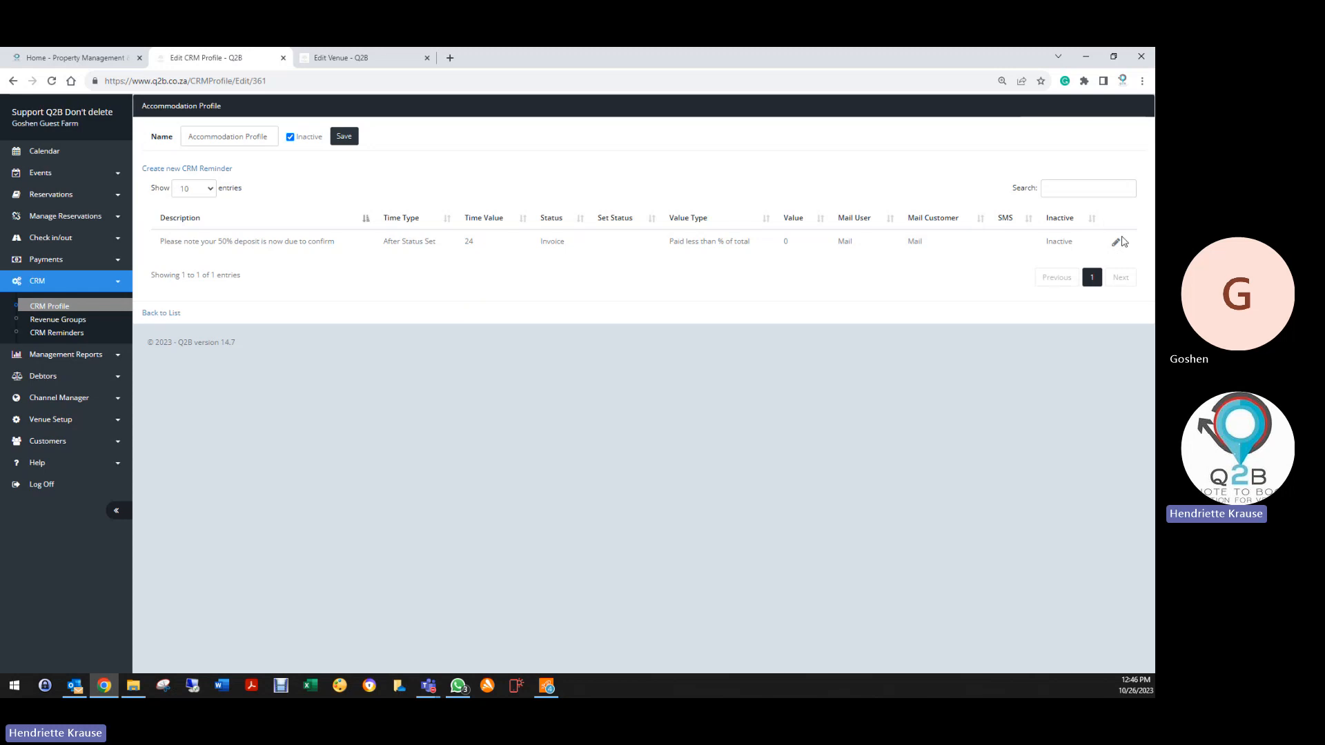
pyautogui.click(1115, 242)
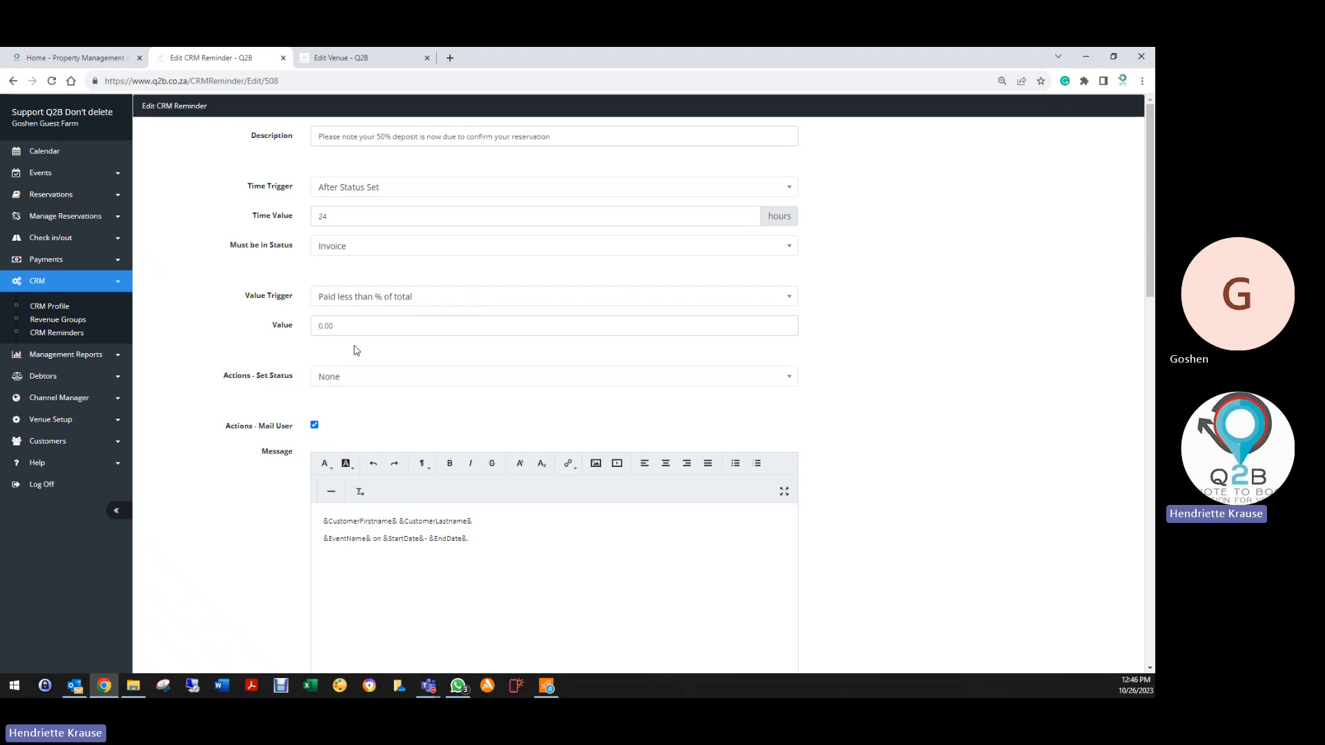
pyautogui.moveTo(355, 328); pyautogui.dragTo(262, 336)
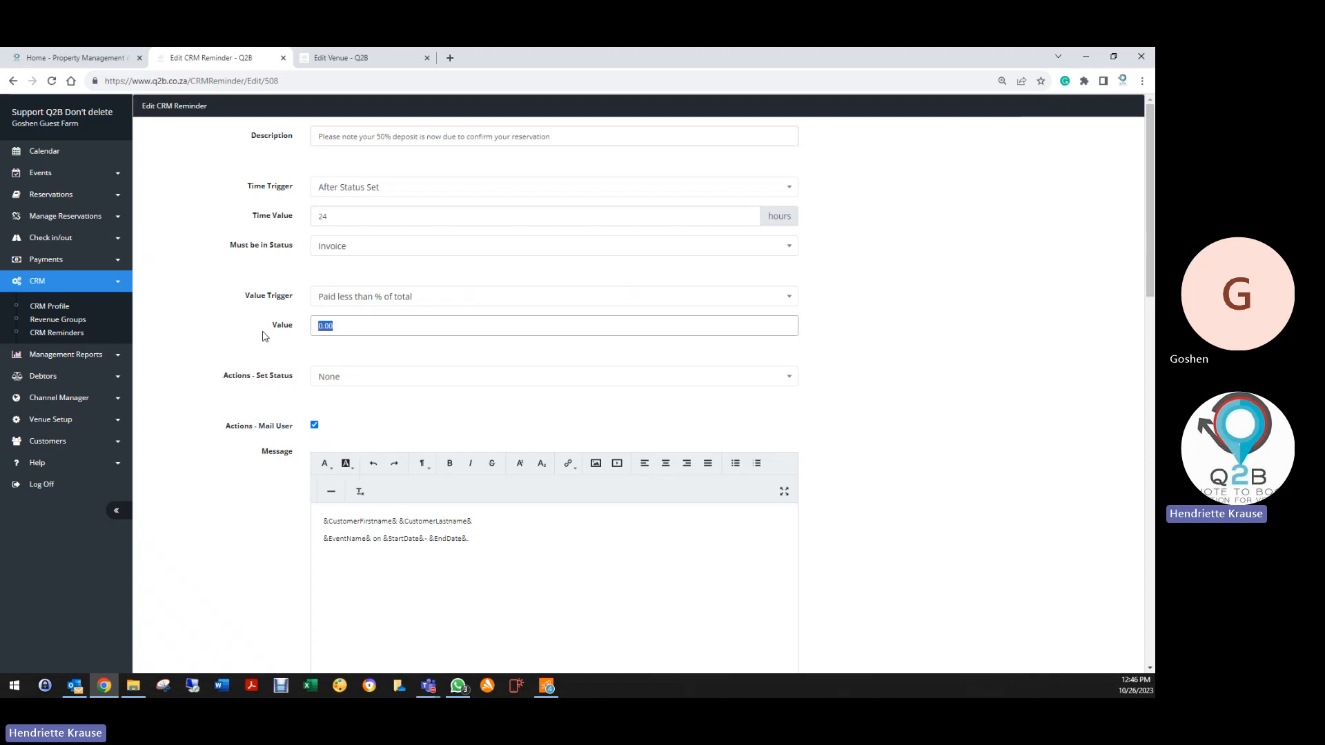
pyautogui.write('50')
pyautogui.moveTo(360, 328); pyautogui.dragTo(256, 333)
pyautogui.write('0')
pyautogui.scroll(-3, 302, 355)
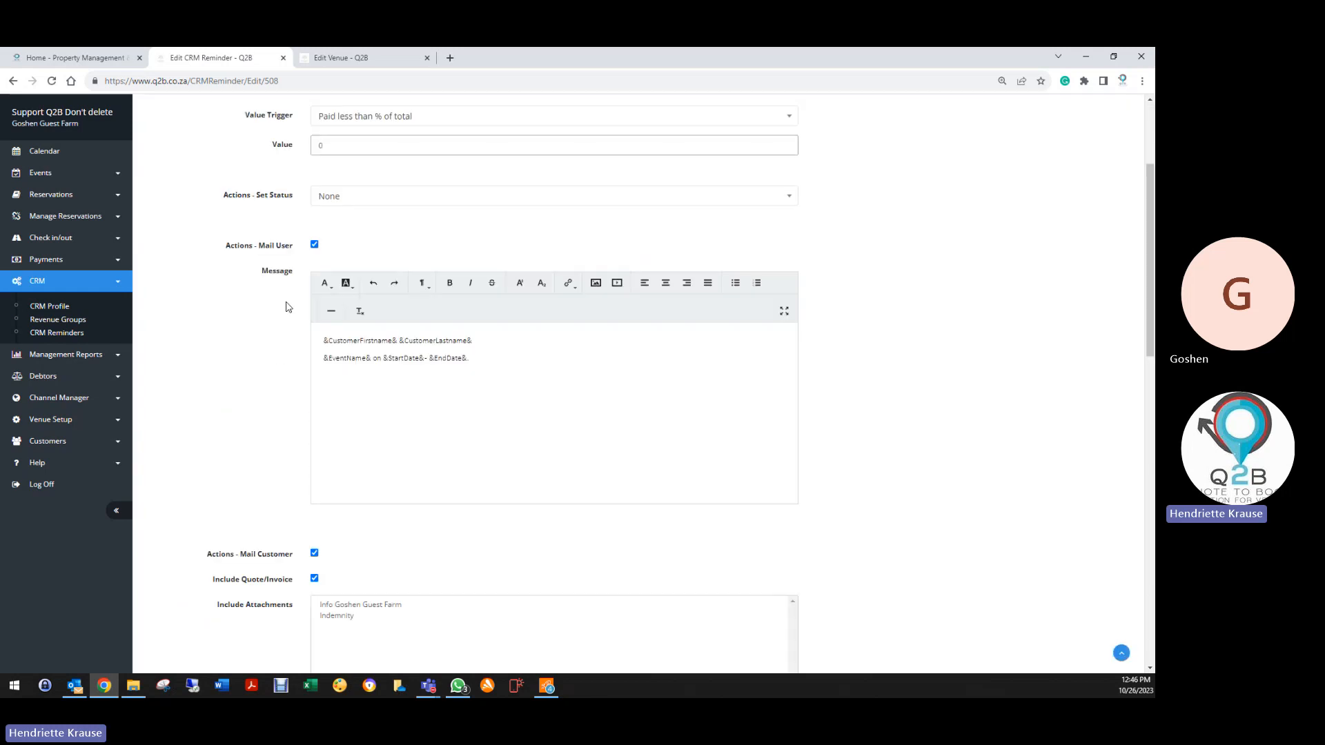
pyautogui.scroll(-3, 298, 355)
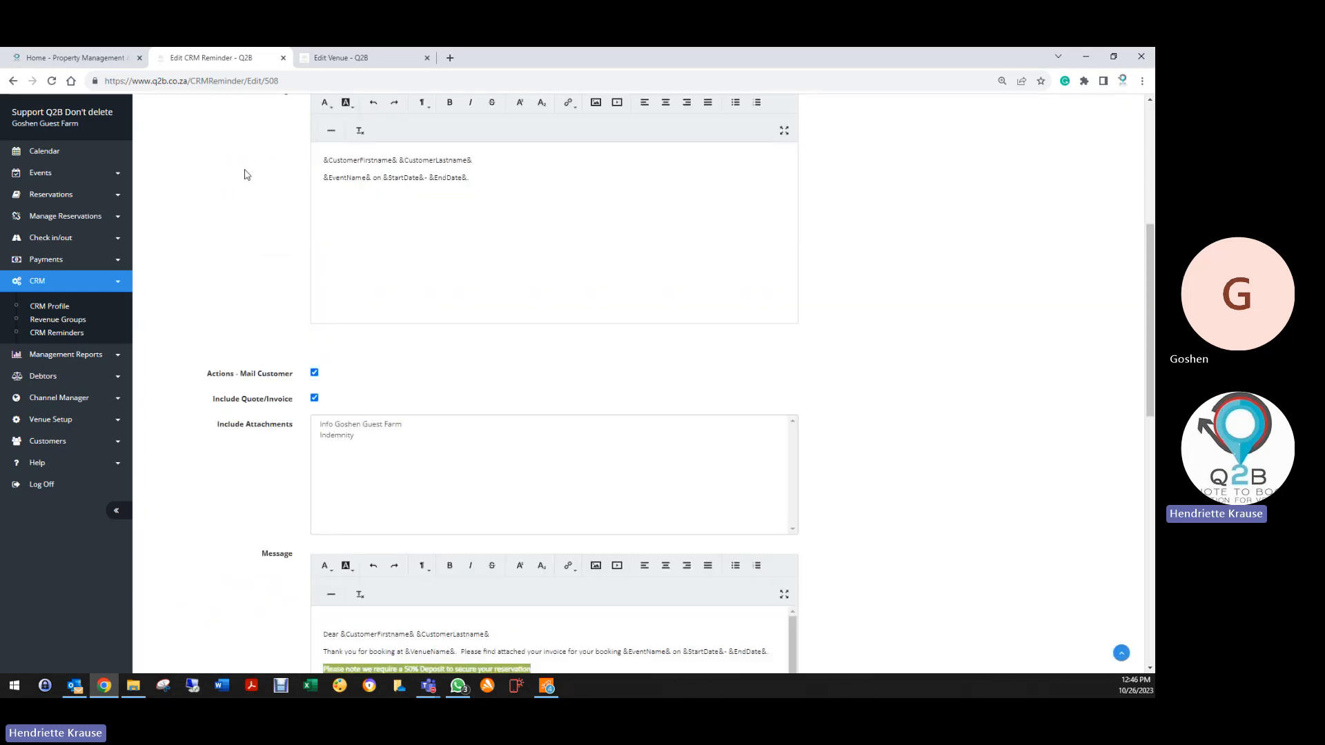
pyautogui.scroll(-4, 261, 419)
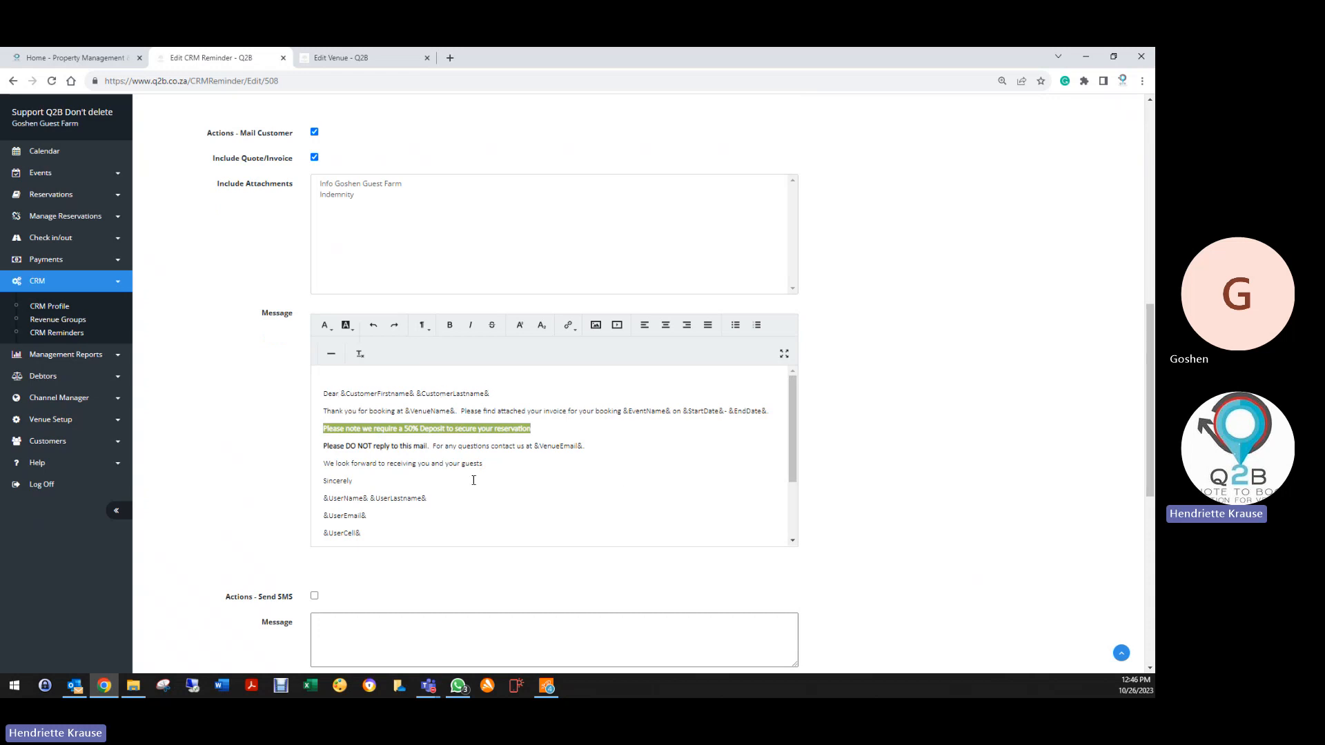
pyautogui.scroll(-4, 304, 526)
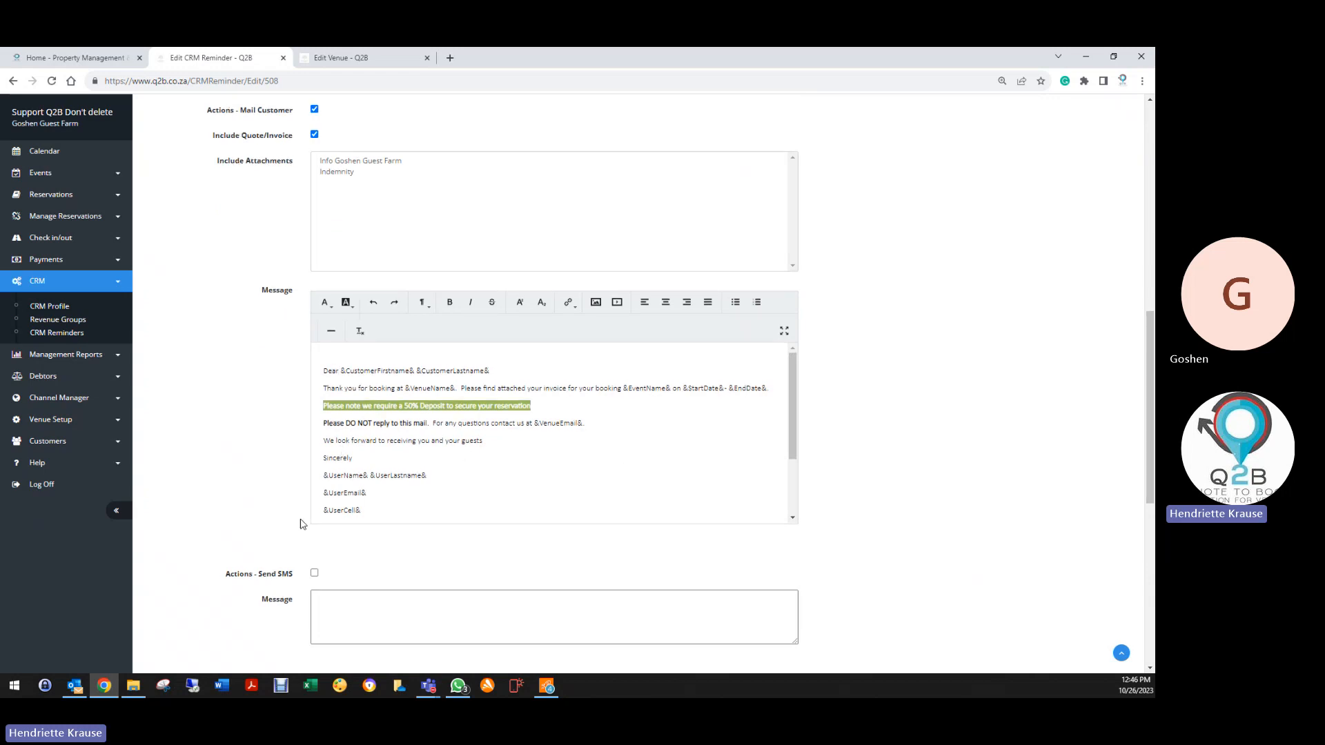
pyautogui.scroll(-2, 384, 285)
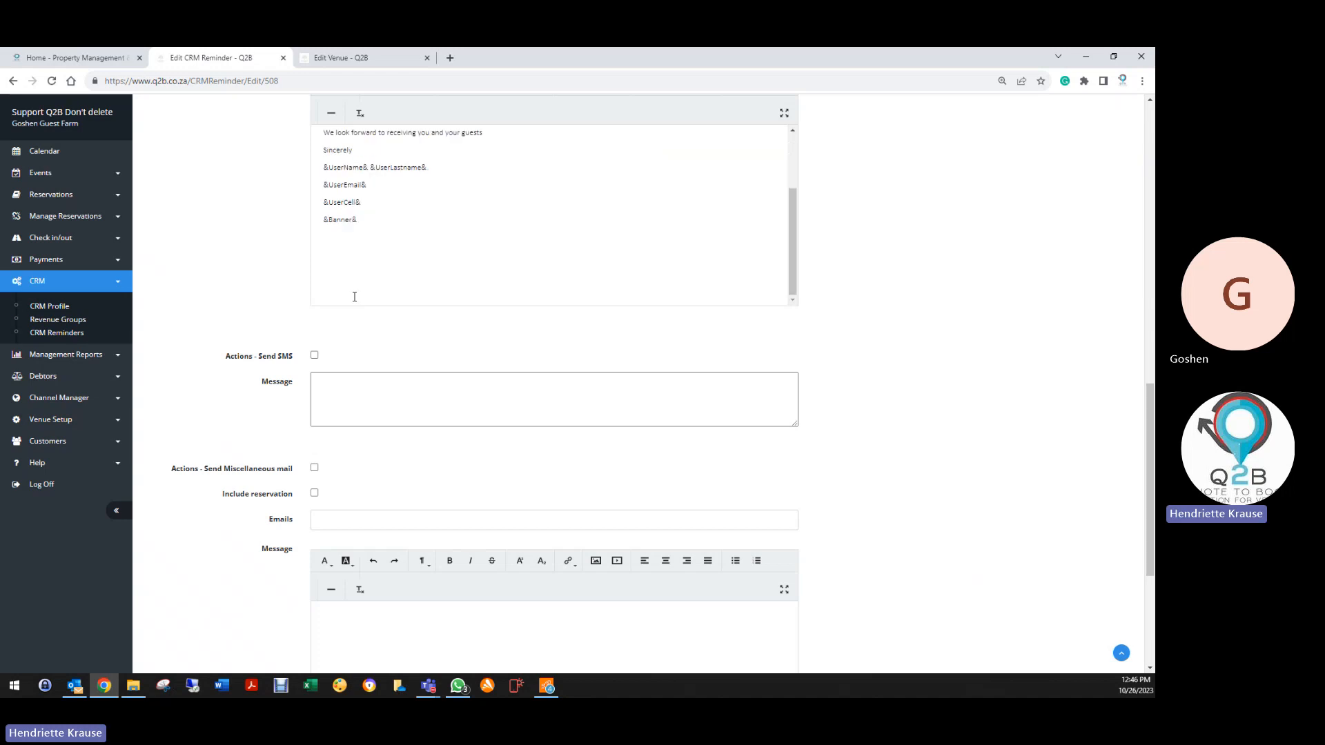
pyautogui.scroll(-4, 262, 349)
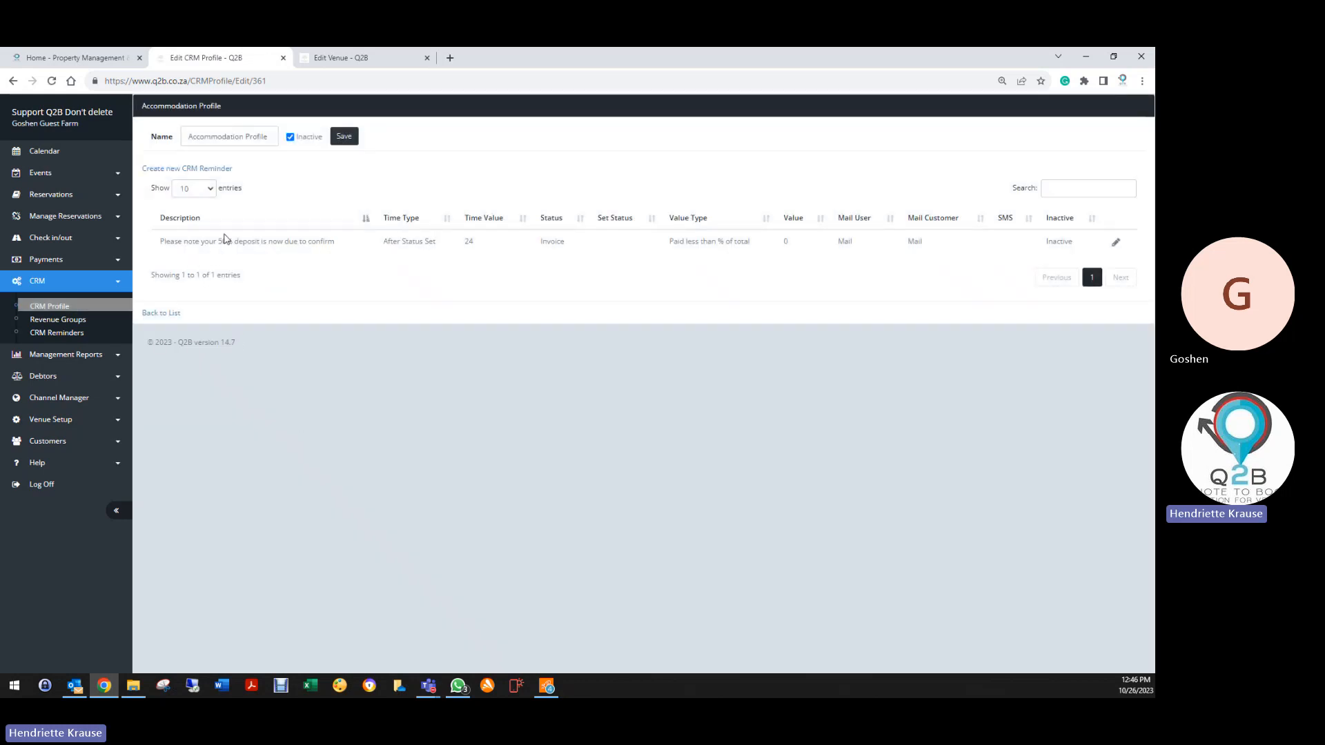
# Save the profile, then reopen it and re-save it as active
pyautogui.click(345, 136)
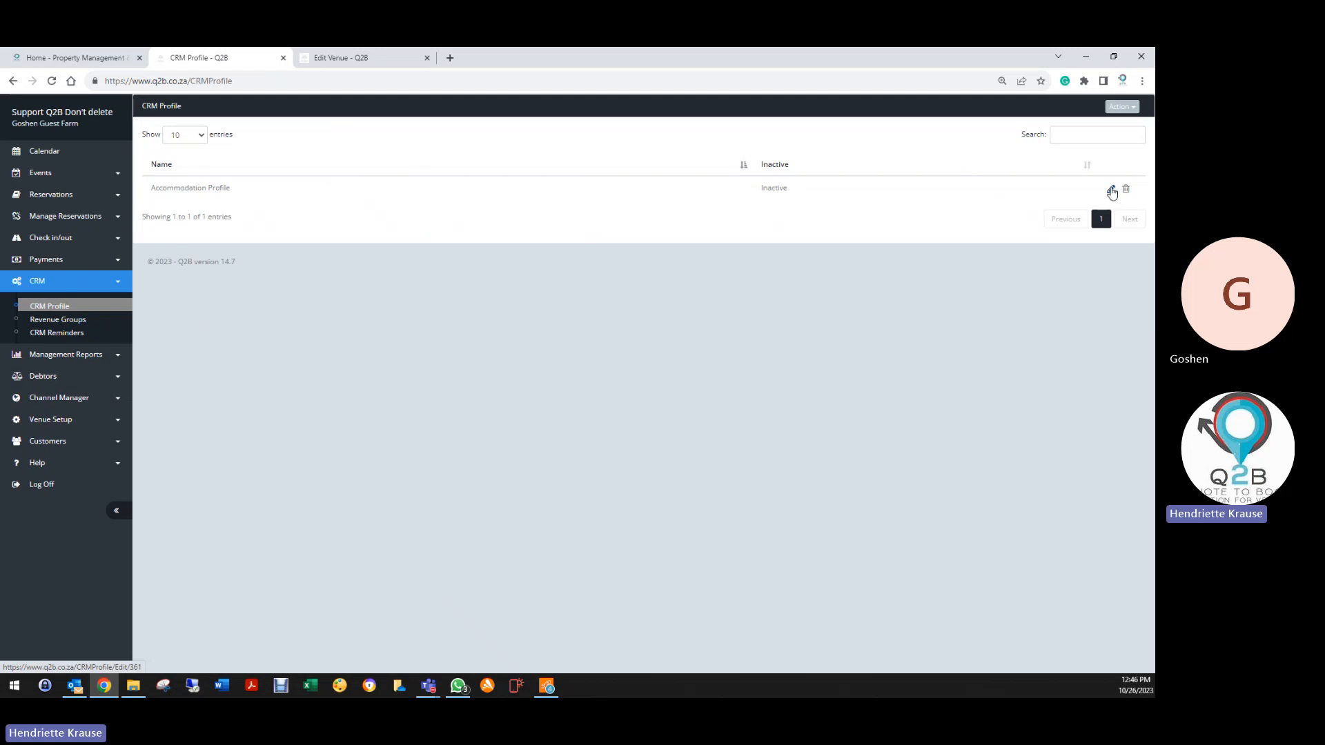
pyautogui.click(1111, 190)
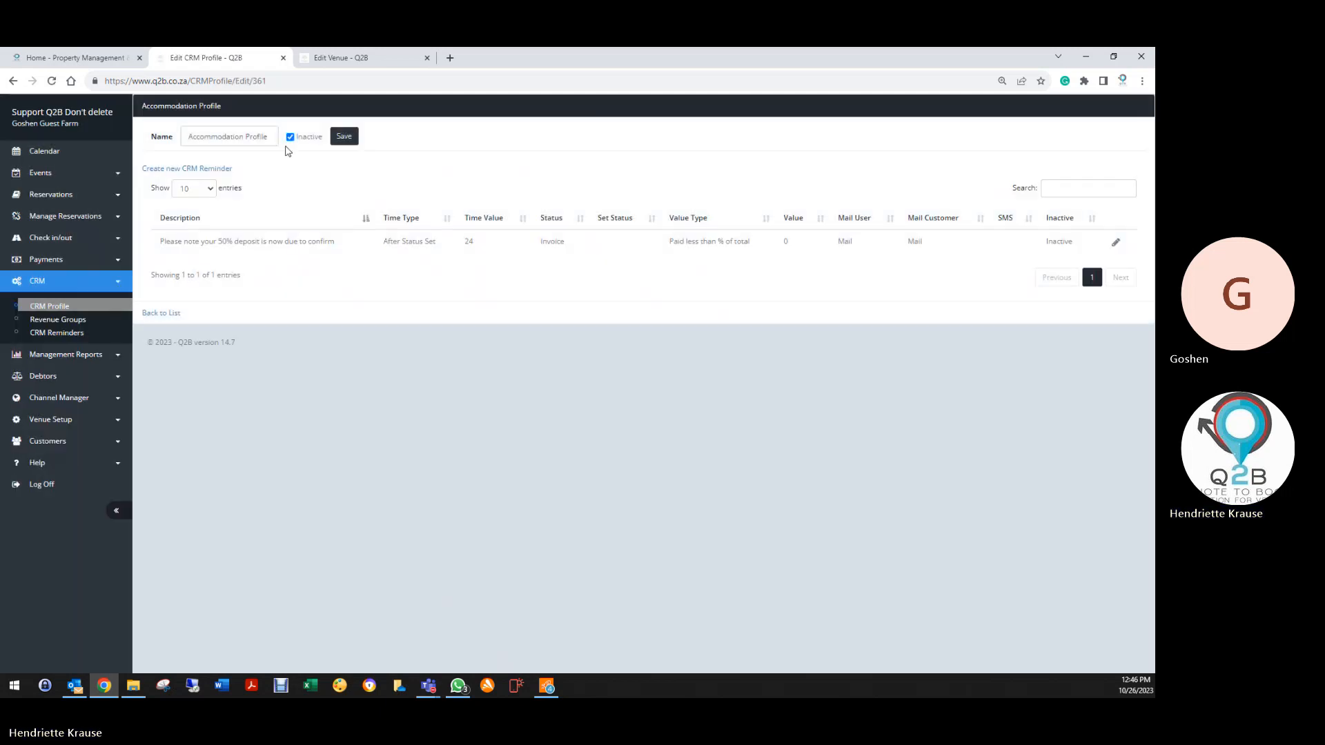
pyautogui.click(290, 137)
pyautogui.click(345, 137)
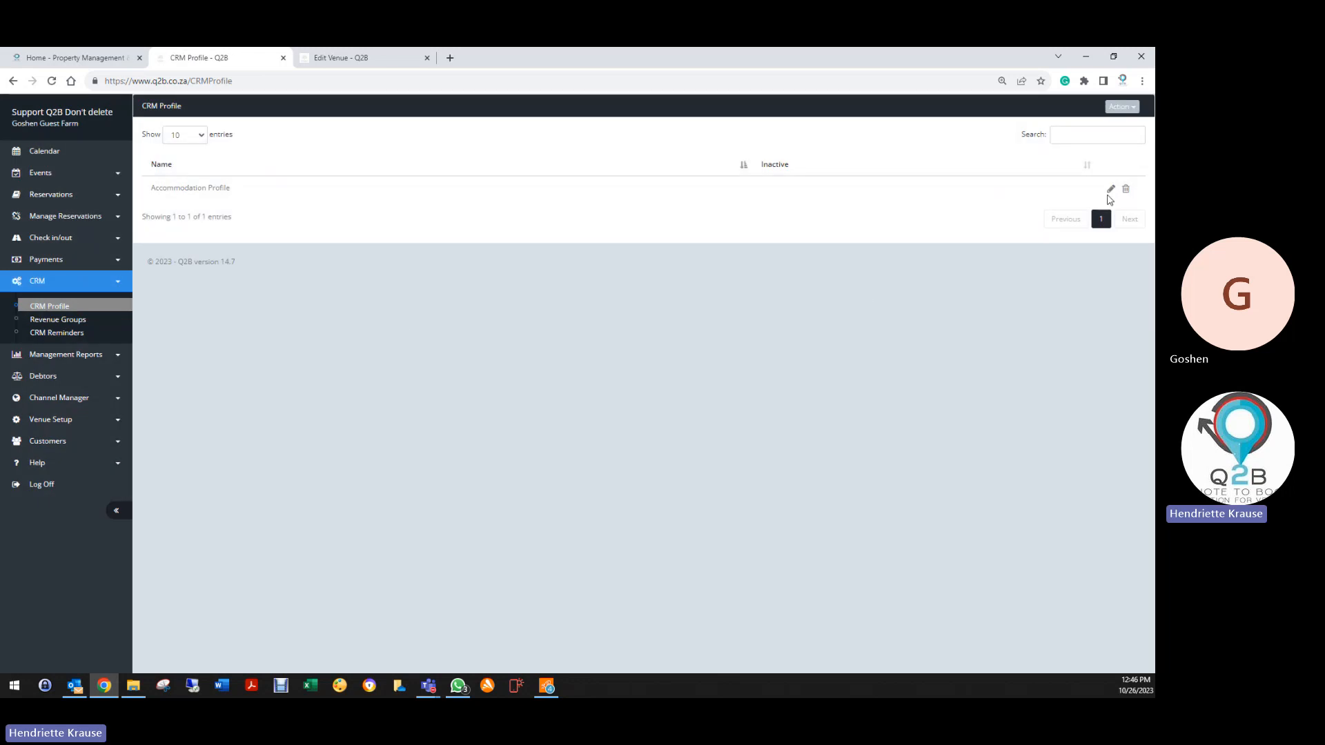
# Review the deposit reminder again, then save the Accommodation Profile as Inactive
pyautogui.click(1111, 190)
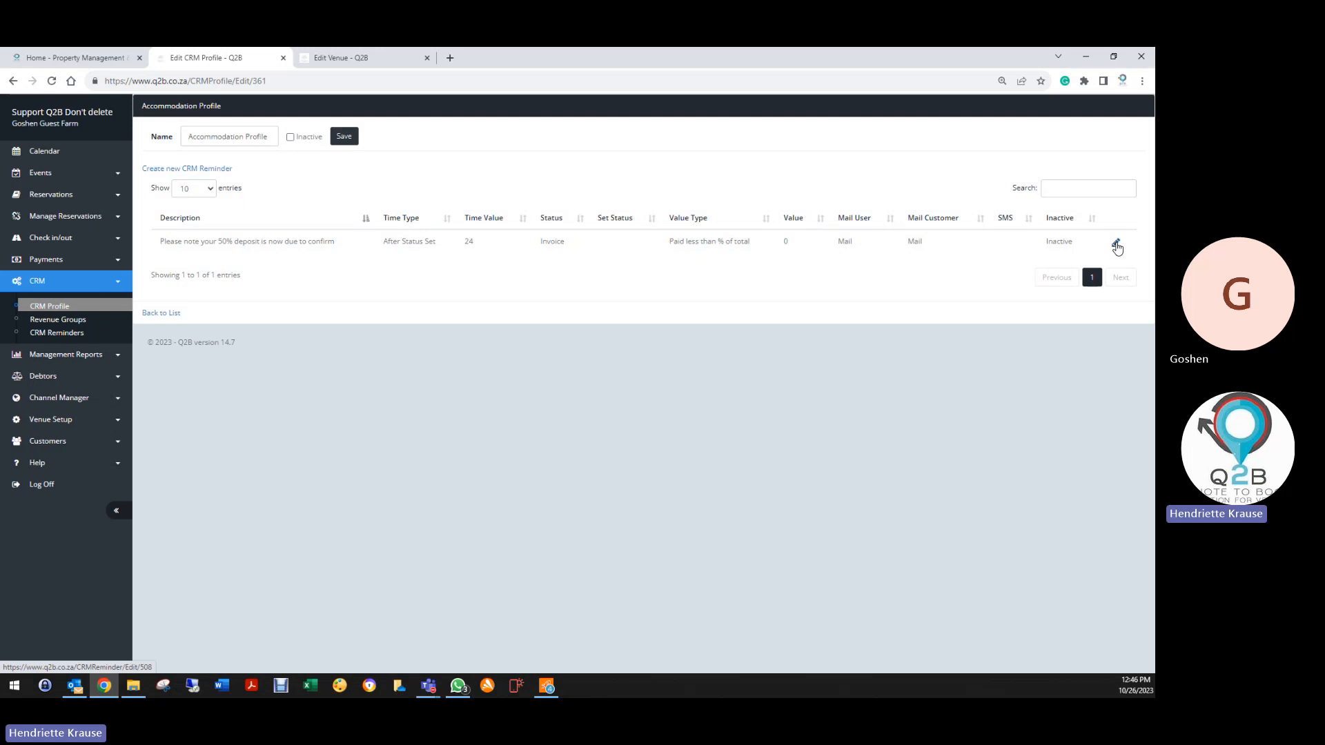
pyautogui.click(1117, 245)
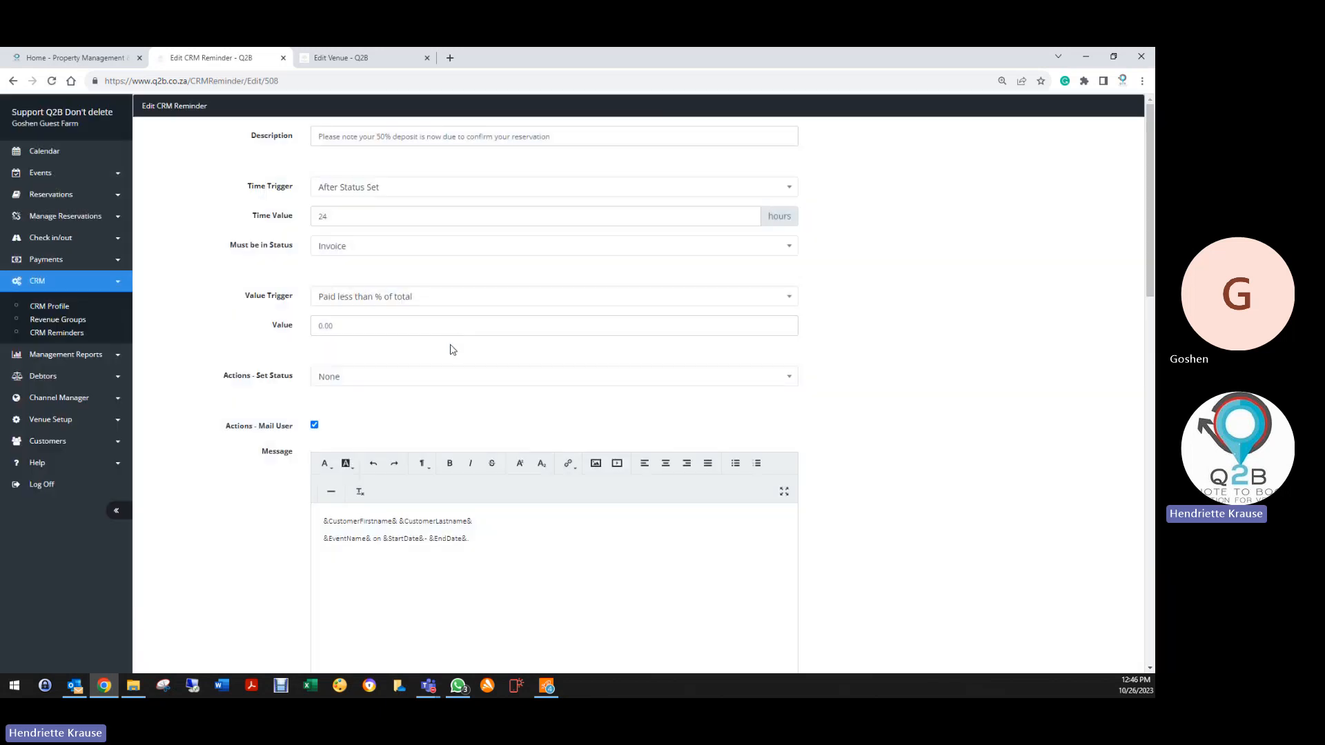
pyautogui.scroll(-12, 452, 349)
pyautogui.scroll(-2, 325, 552)
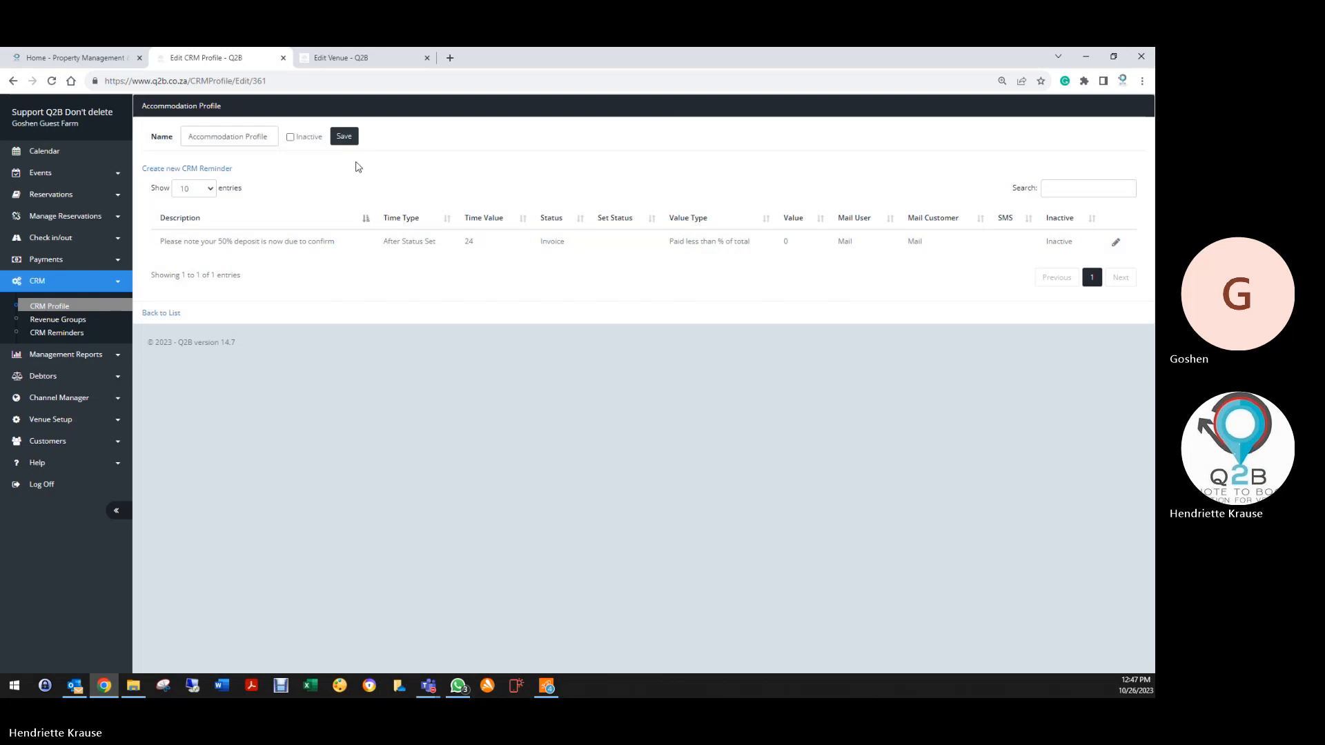
pyautogui.click(290, 137)
pyautogui.click(344, 137)
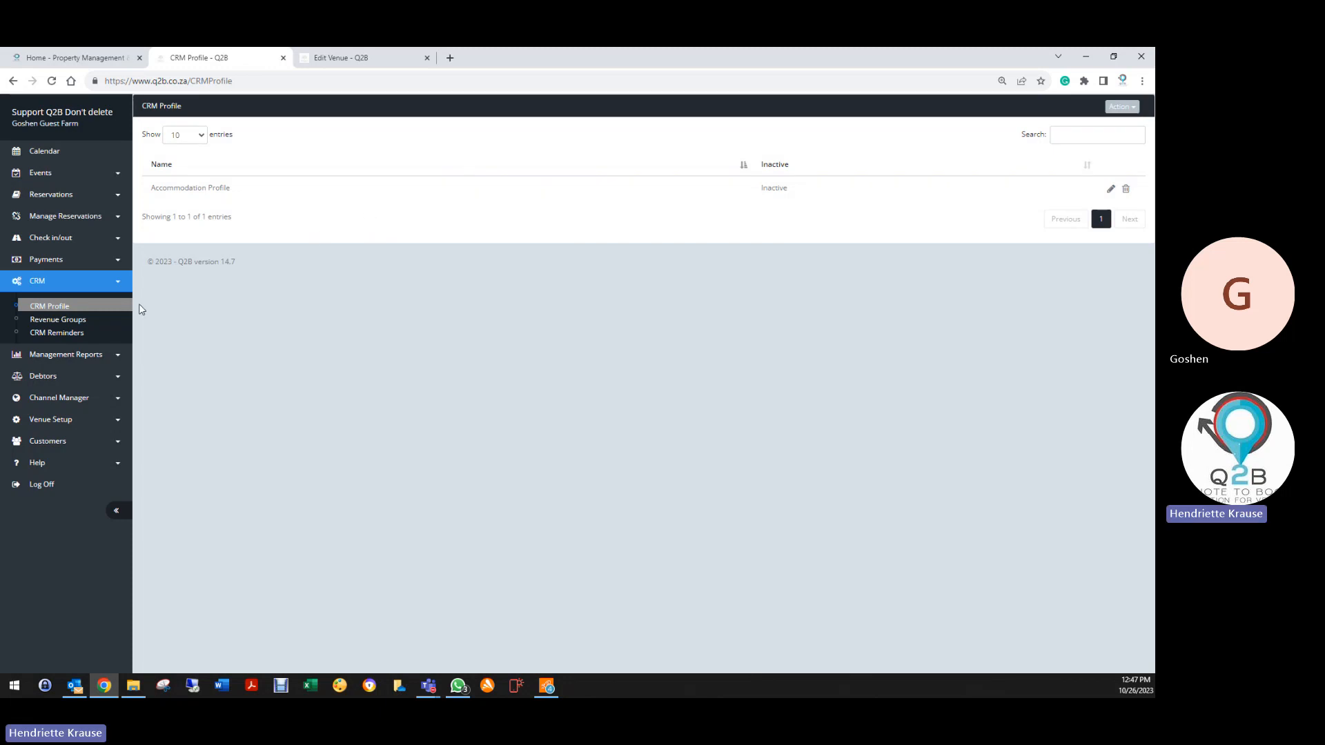
# Link Accommodation Profile to the Accommodation Revenue group and save it
pyautogui.click(69, 332)
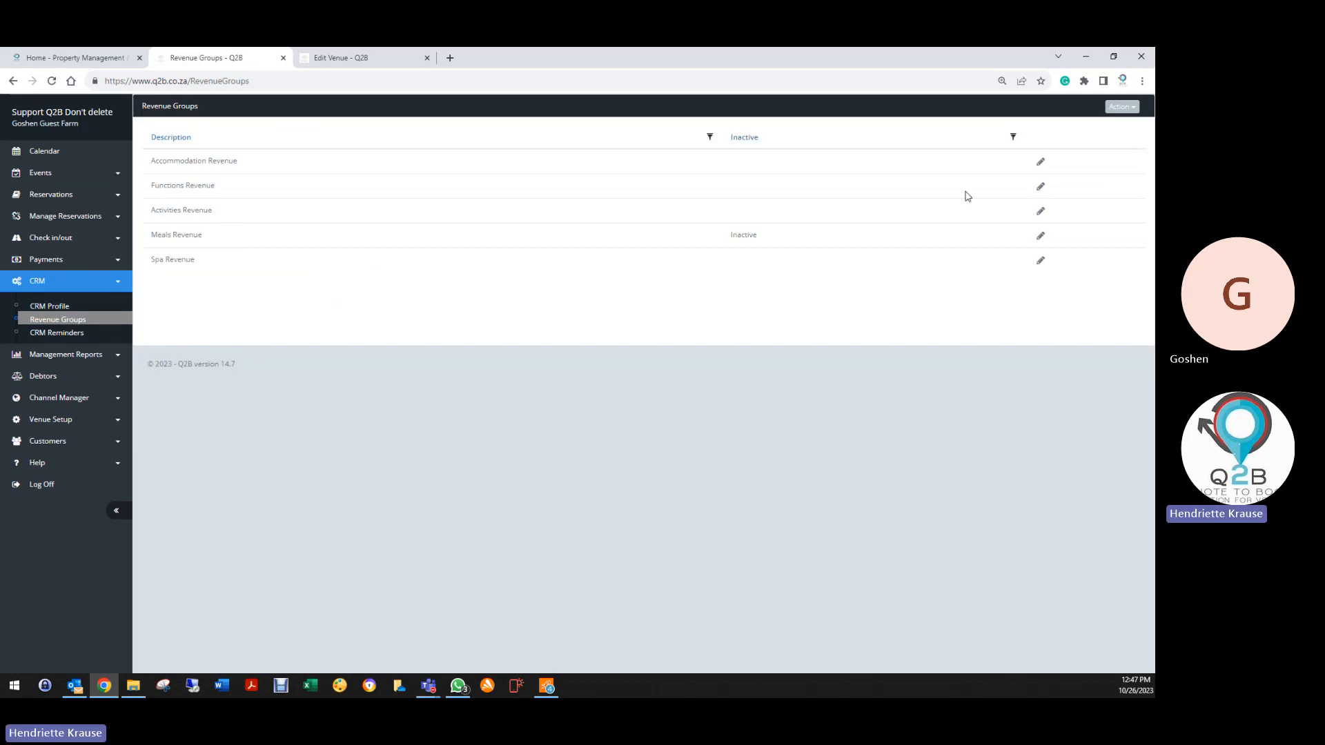
pyautogui.click(1040, 162)
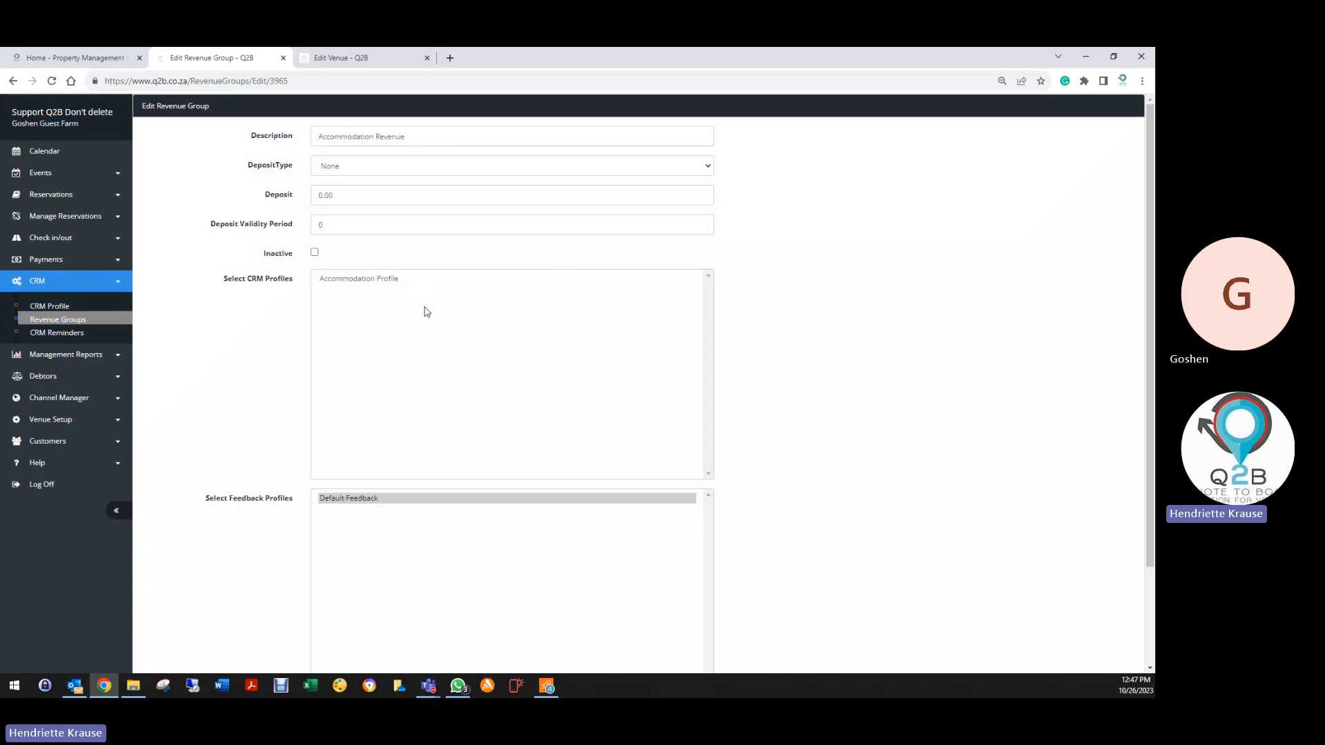
pyautogui.click(361, 281)
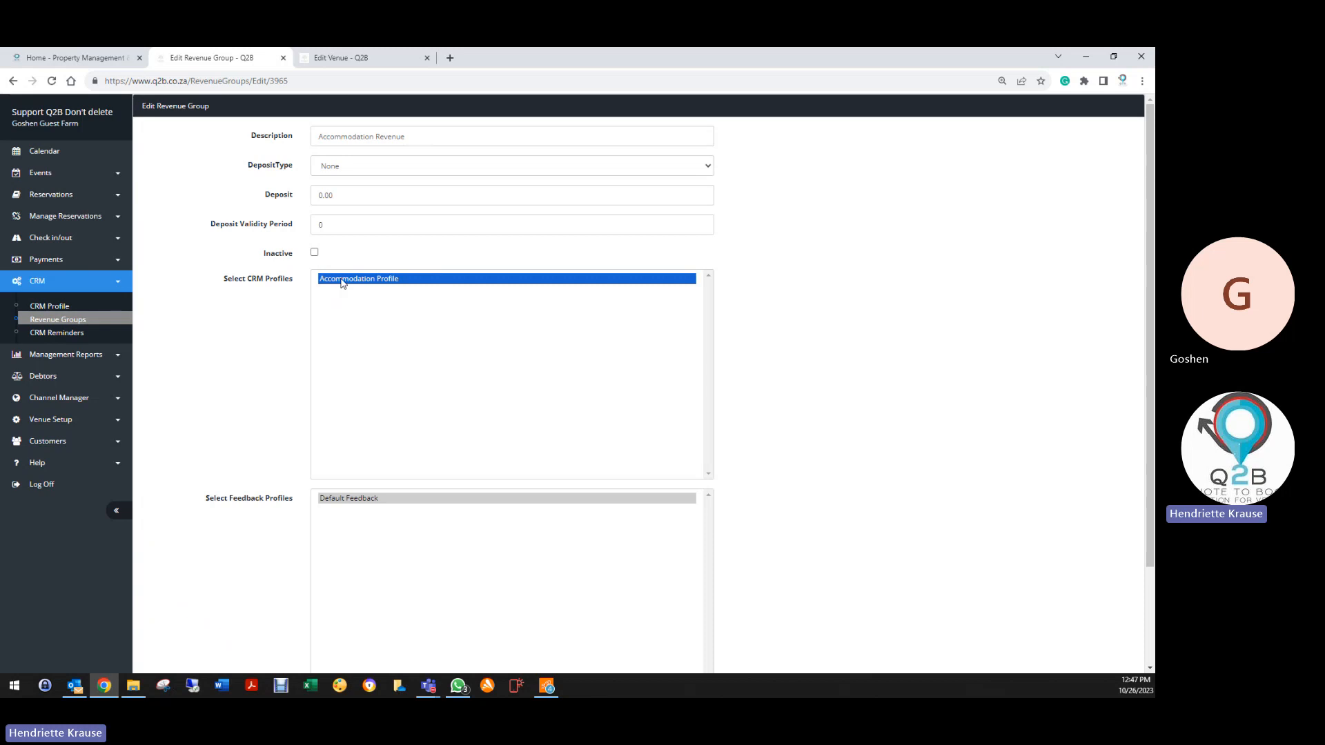
pyautogui.scroll(-2, 300, 591)
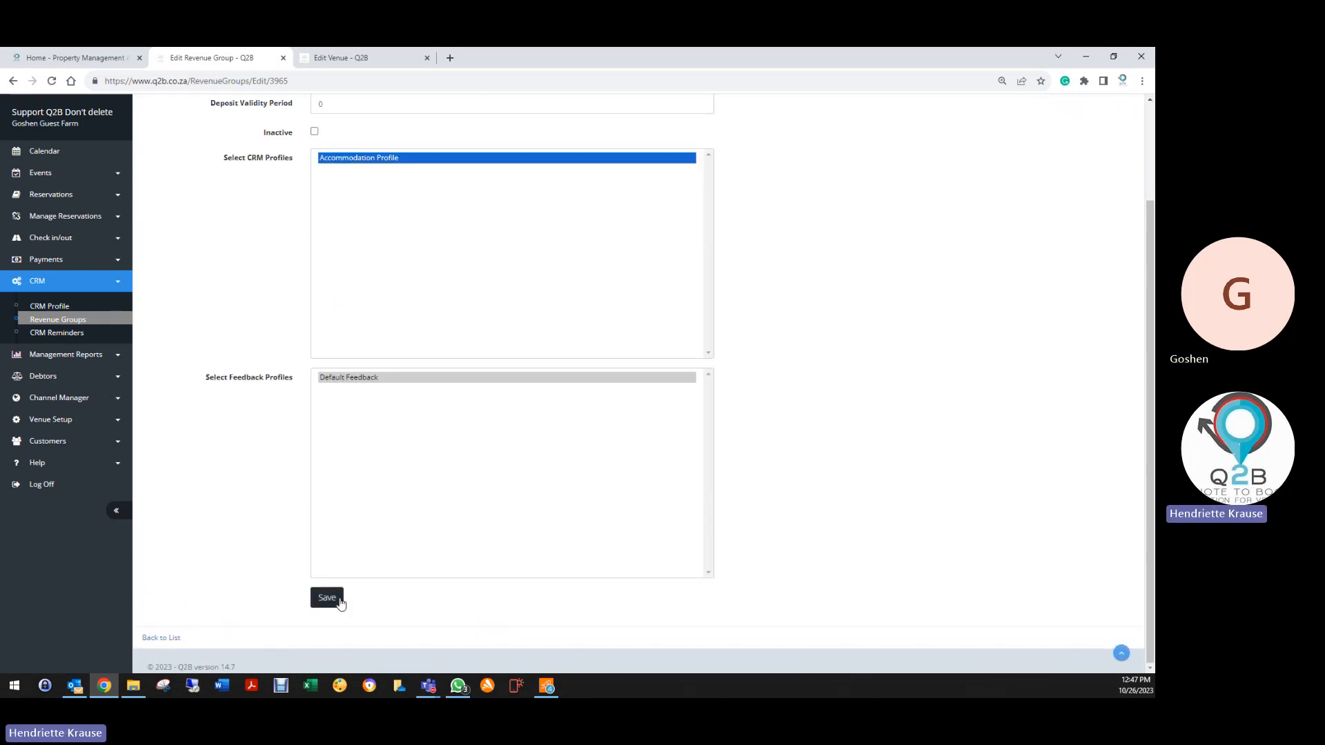
pyautogui.click(333, 600)
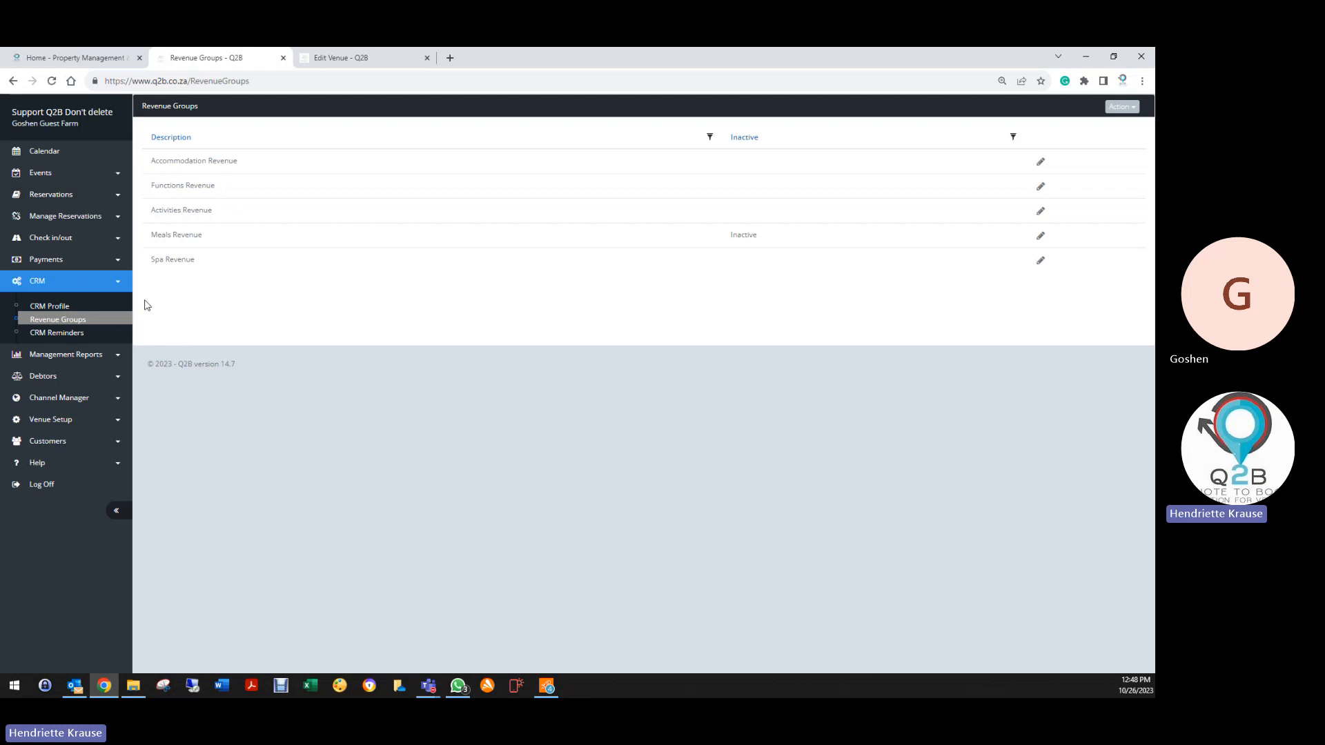
# Generate the open CRM reminders report for Accommodation Revenue and Accommodation Profile, all users
pyautogui.click(77, 333)
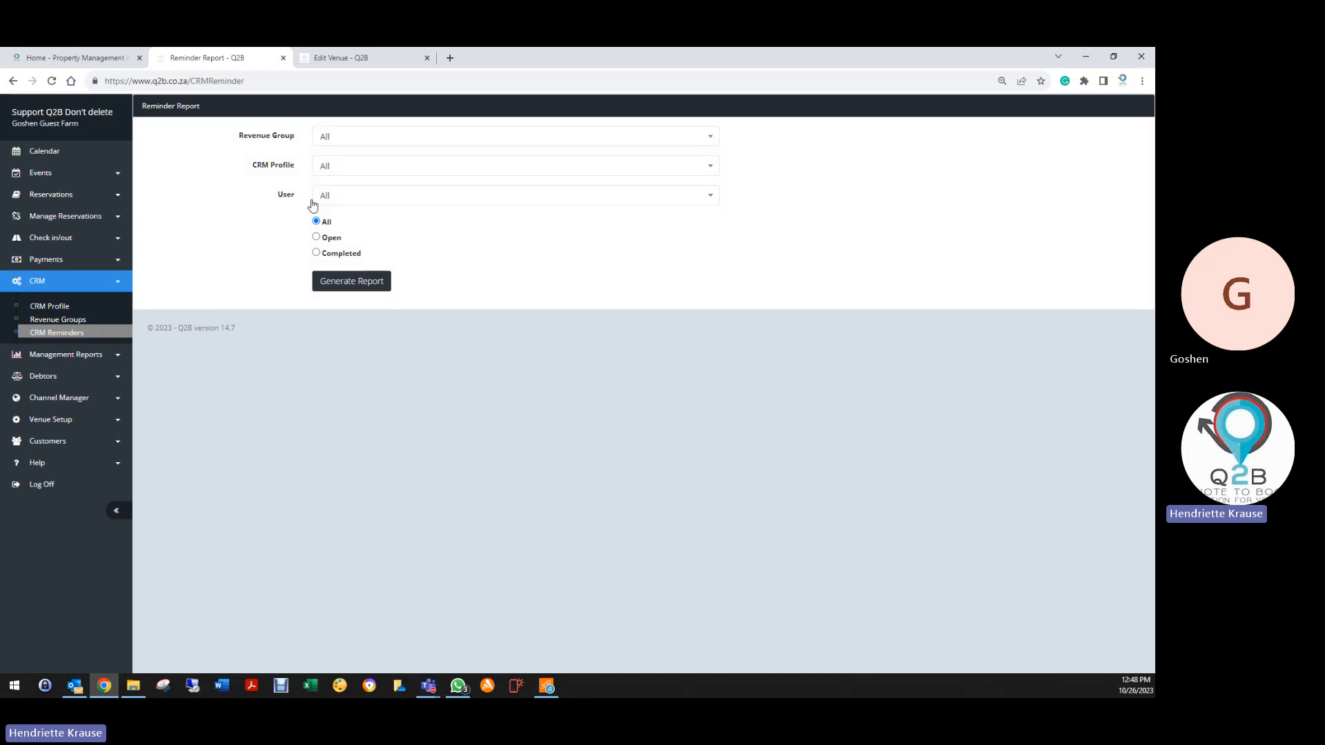
pyautogui.click(353, 138)
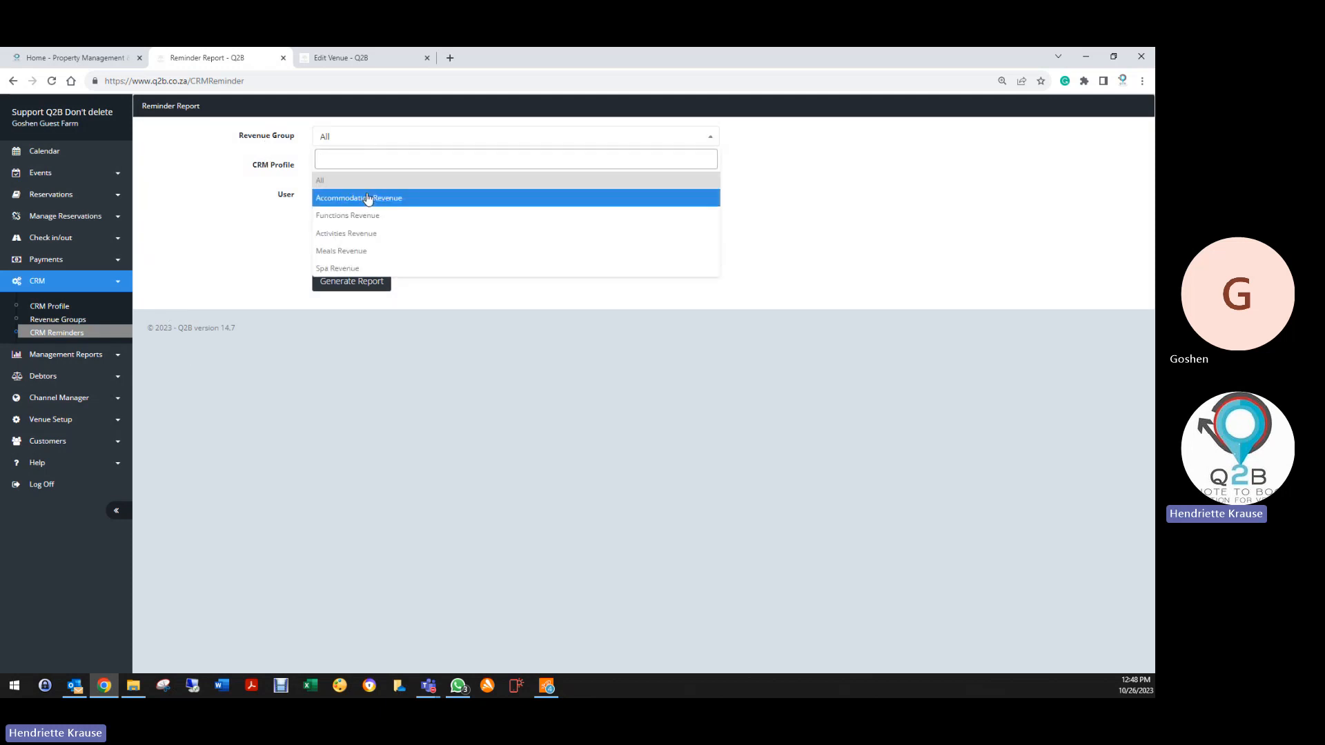
pyautogui.click(367, 198)
pyautogui.click(350, 166)
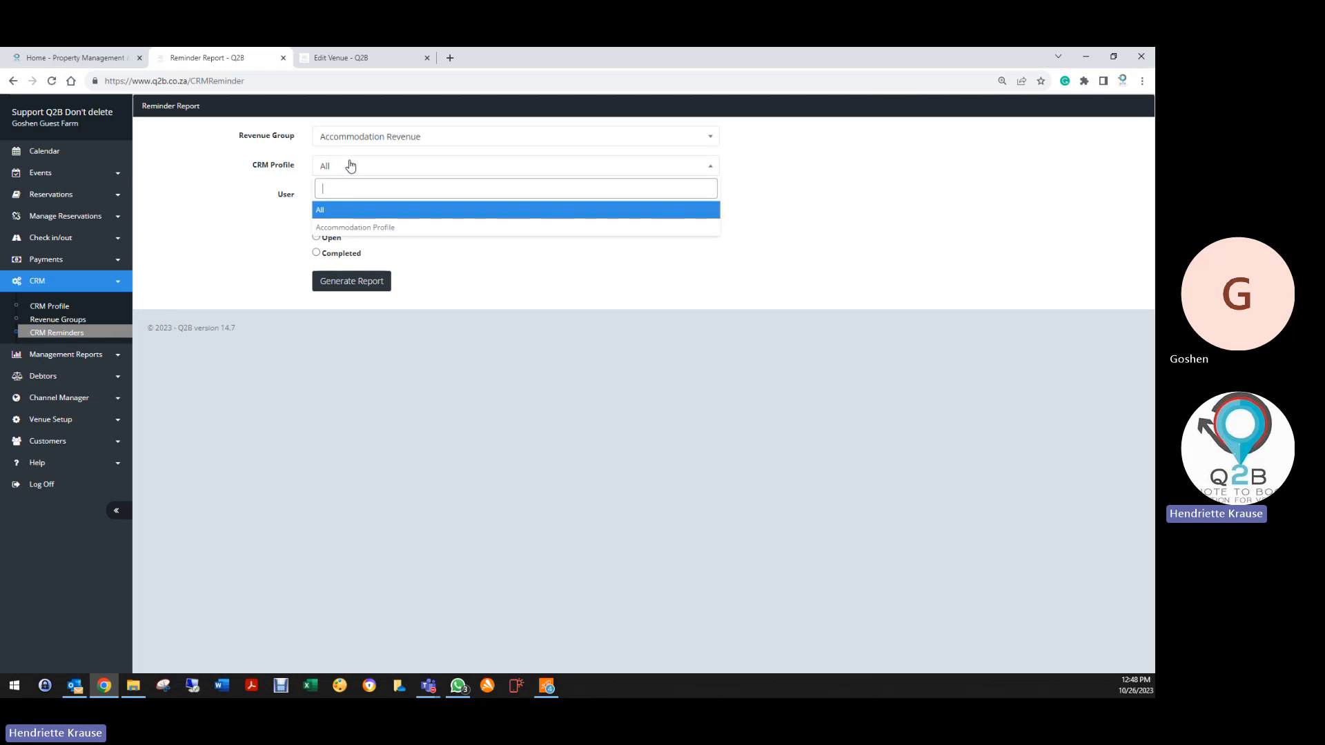
pyautogui.click(355, 227)
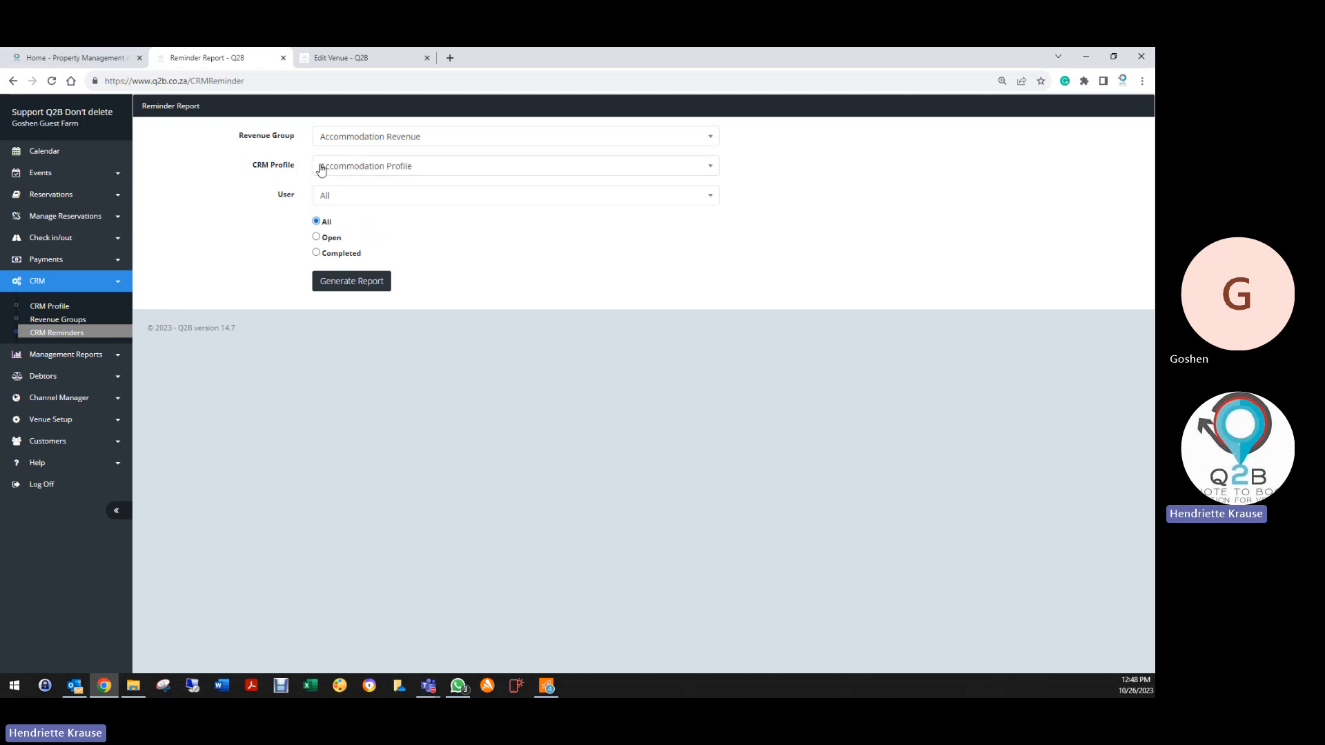
pyautogui.click(347, 200)
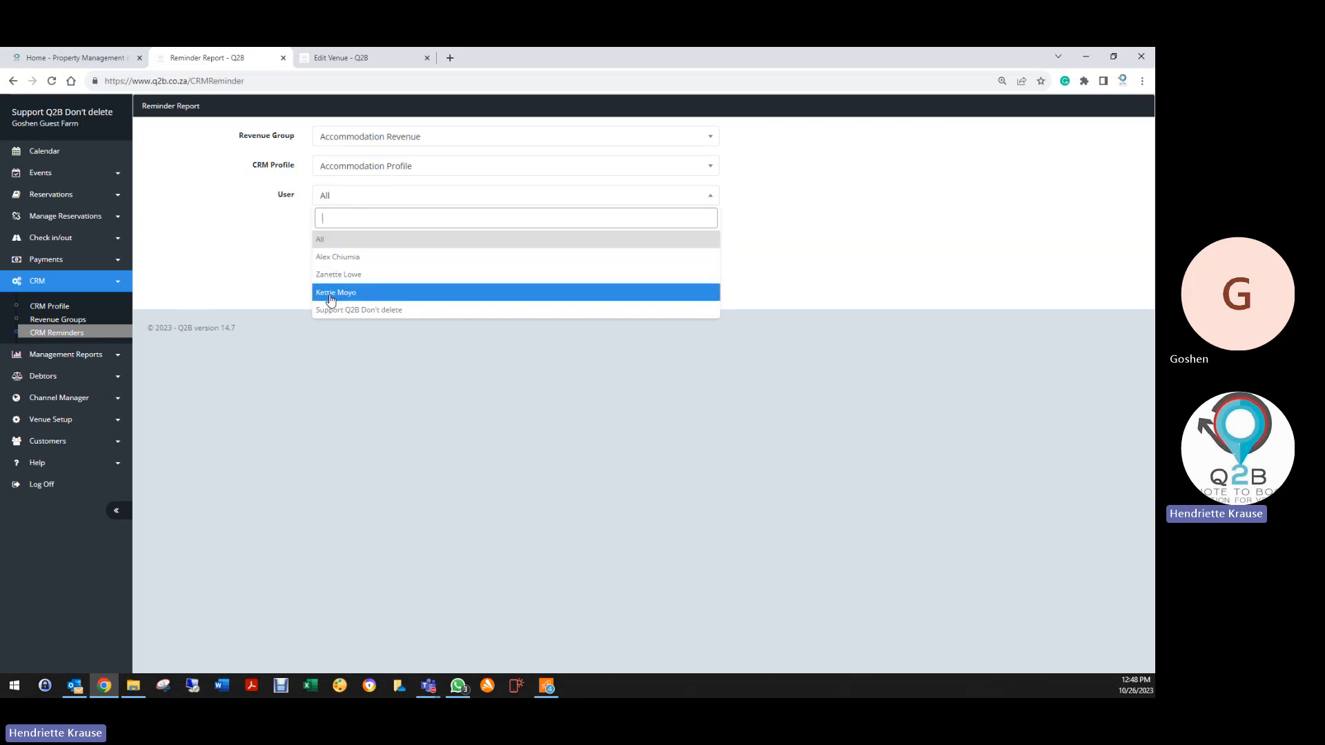
pyautogui.press('Escape')
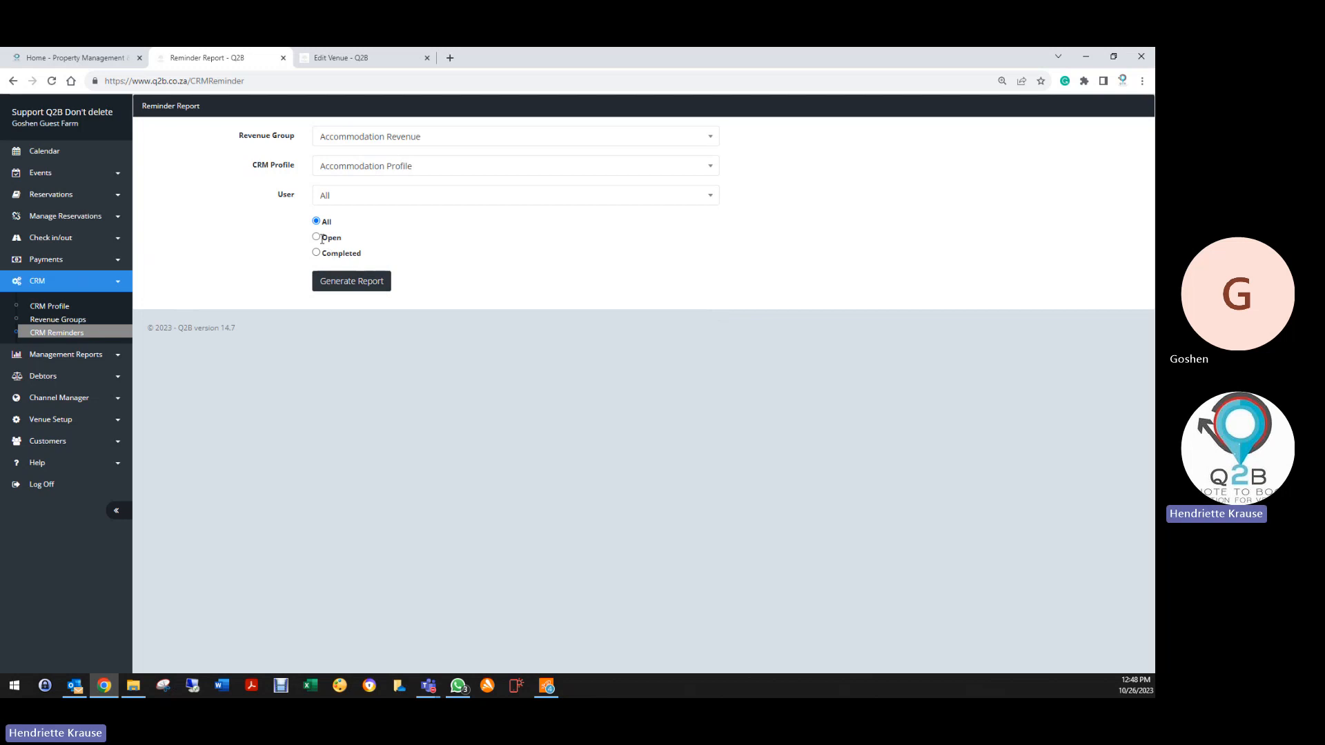
pyautogui.click(316, 238)
pyautogui.click(347, 282)
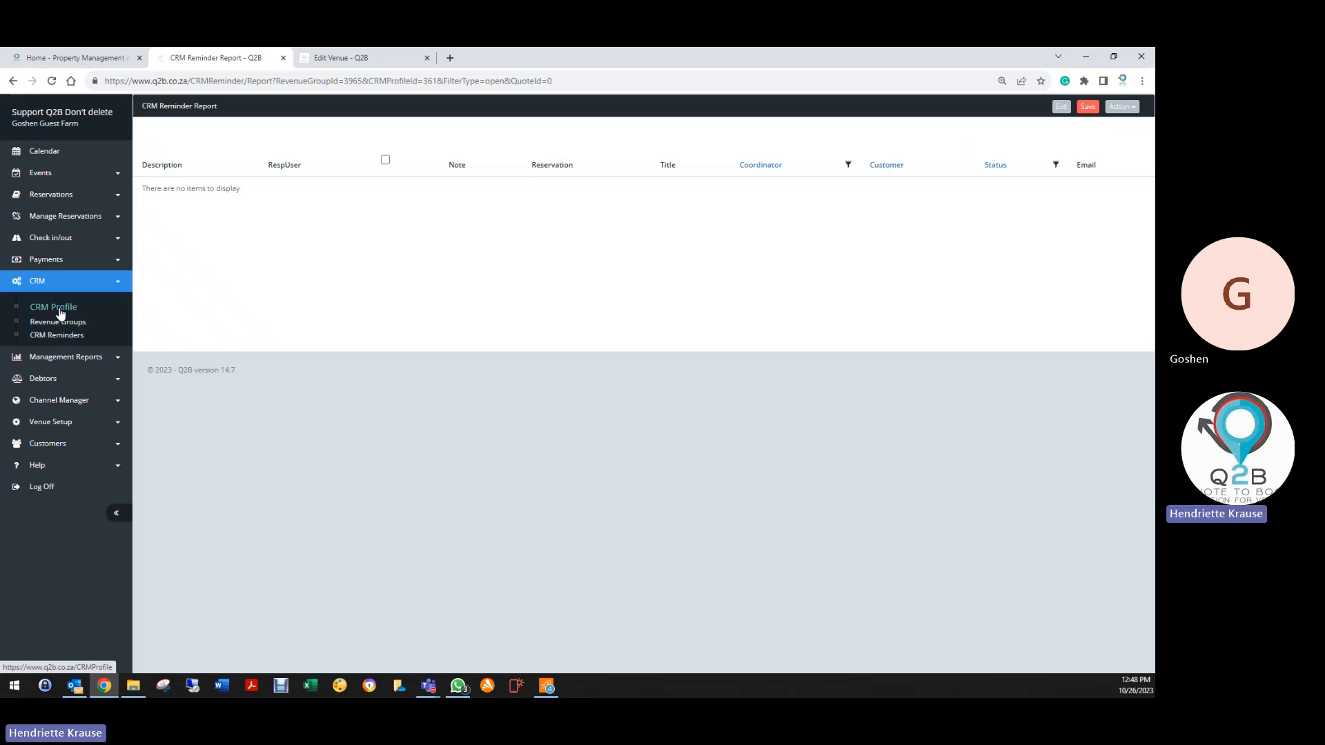
pyautogui.click(54, 307)
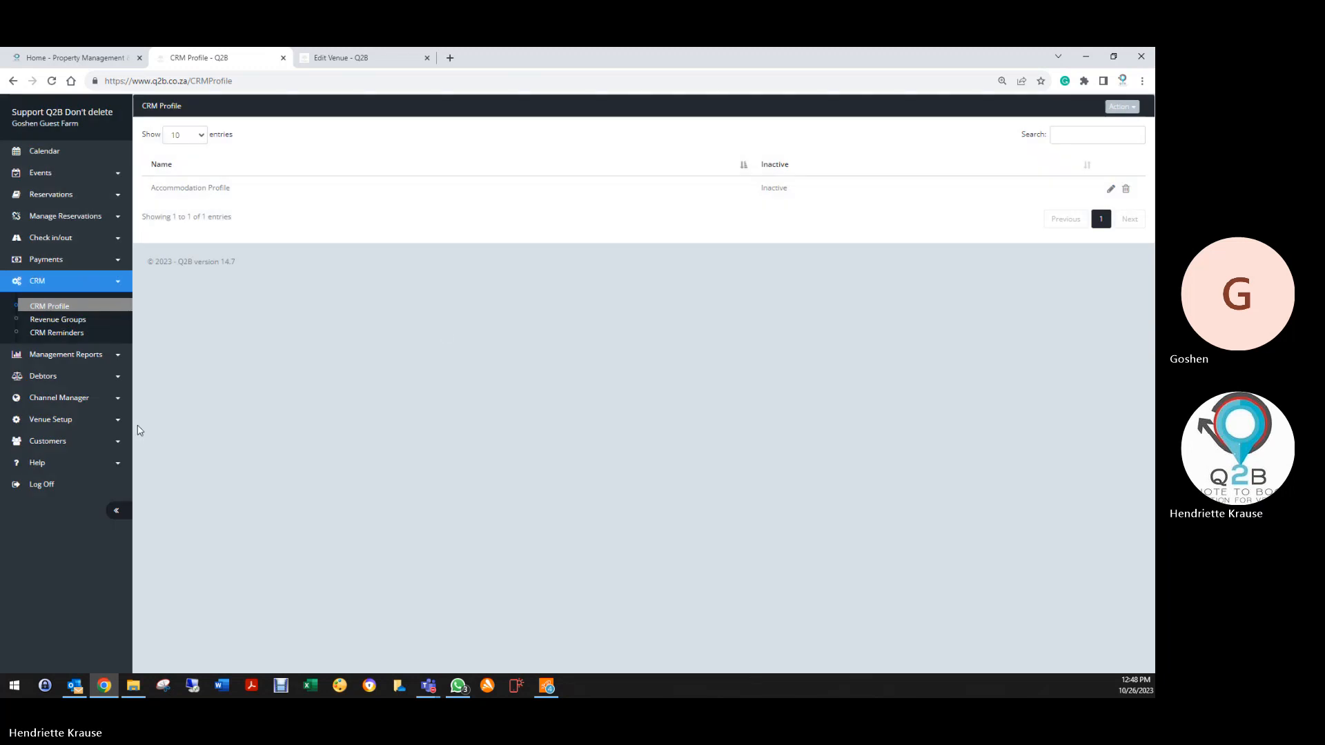
# Log off, close the Edit Venue tab, and sign back in with the saved sales account
pyautogui.click(93, 485)
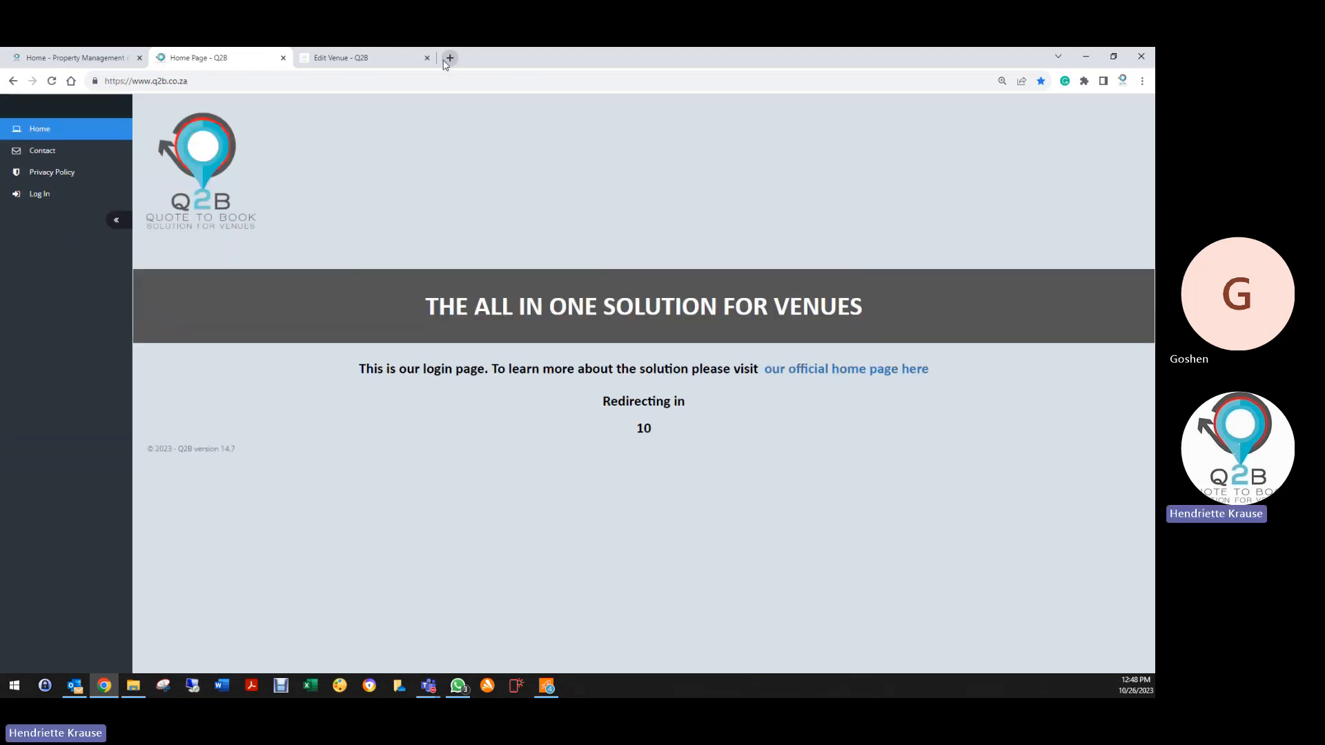
pyautogui.click(427, 58)
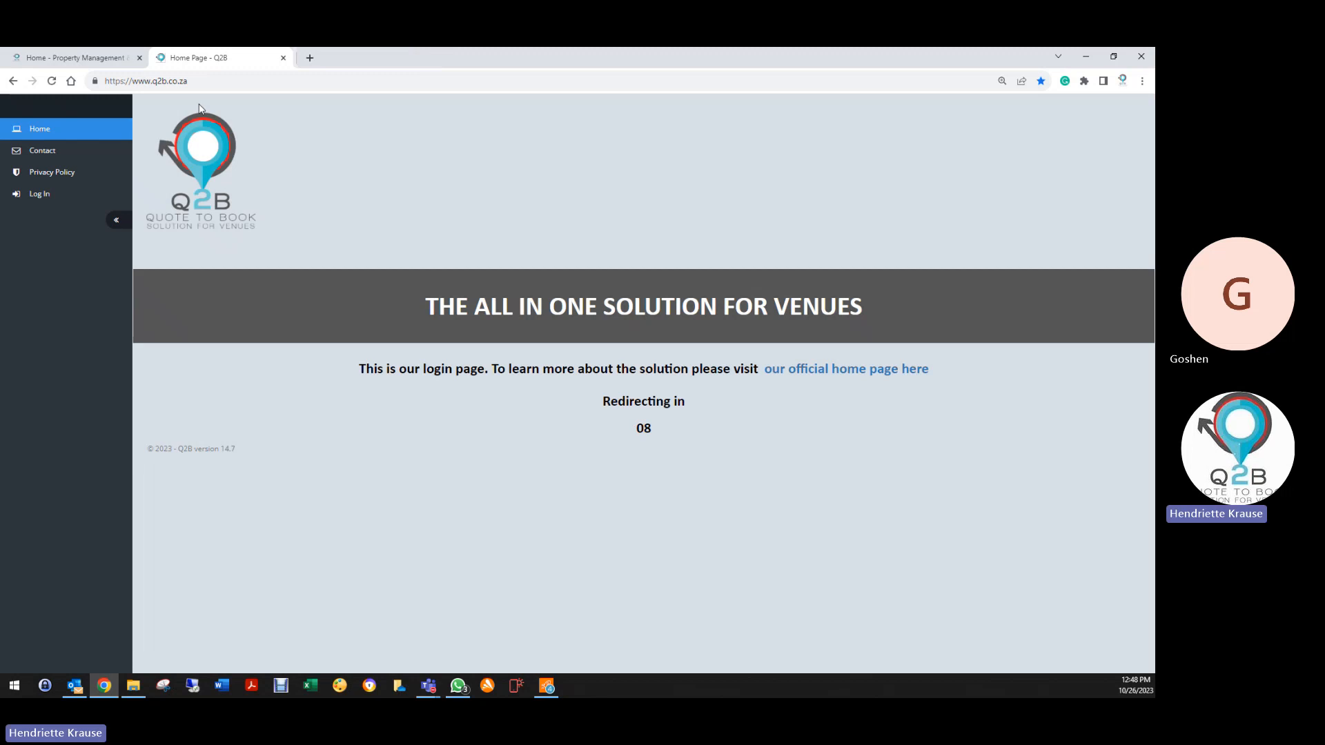
pyautogui.click(42, 196)
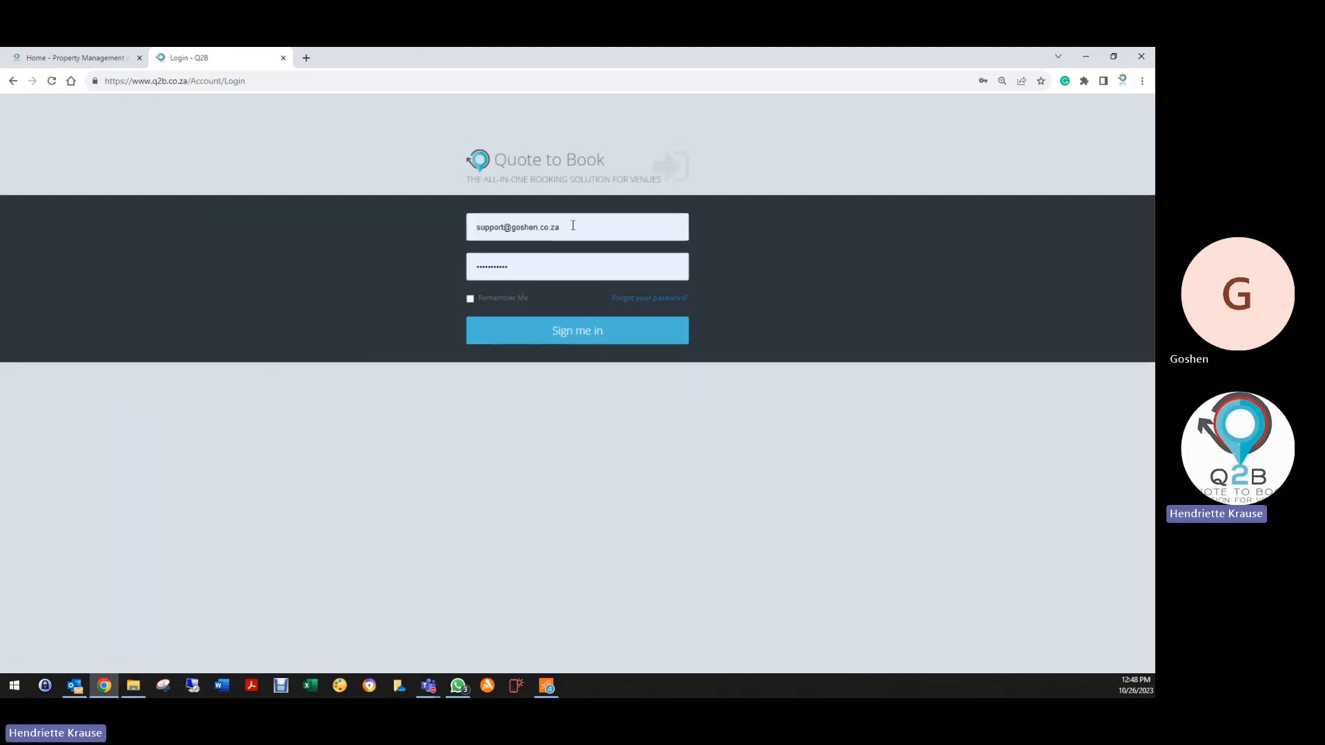
pyautogui.moveTo(572, 226); pyautogui.dragTo(427, 225)
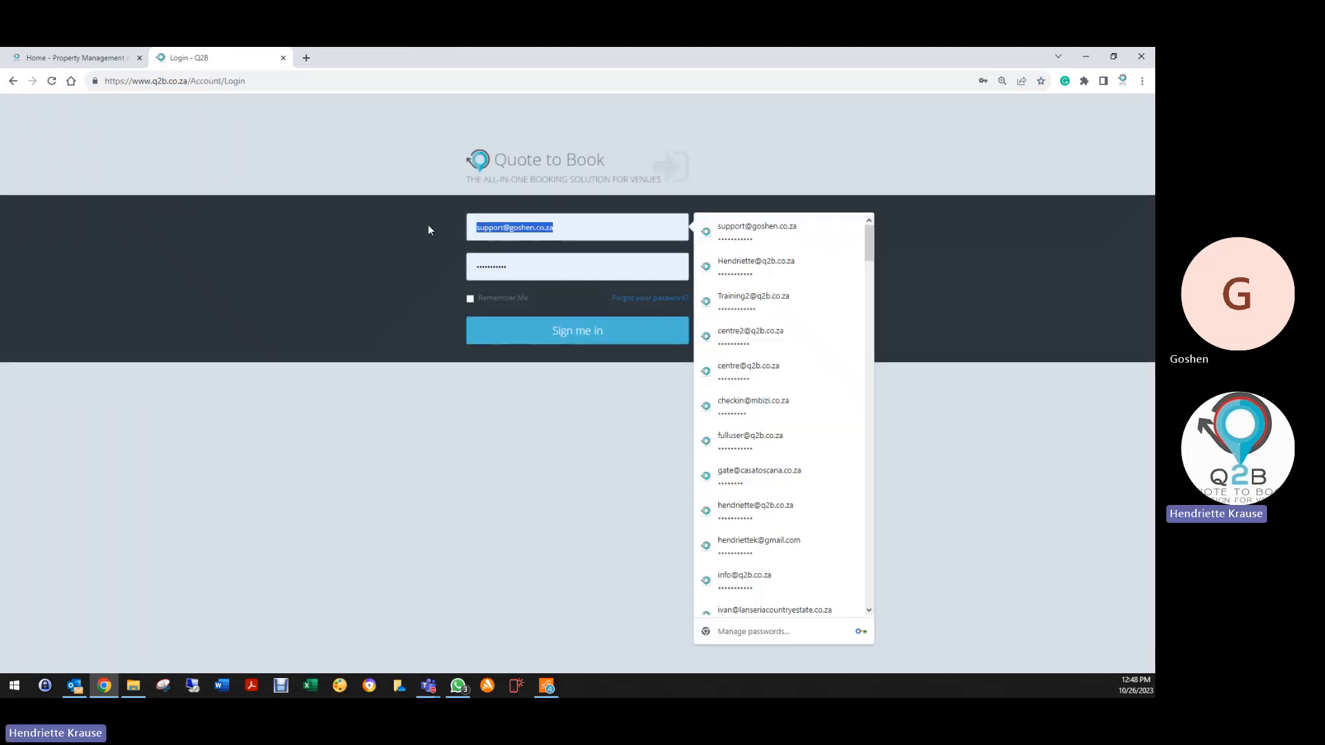
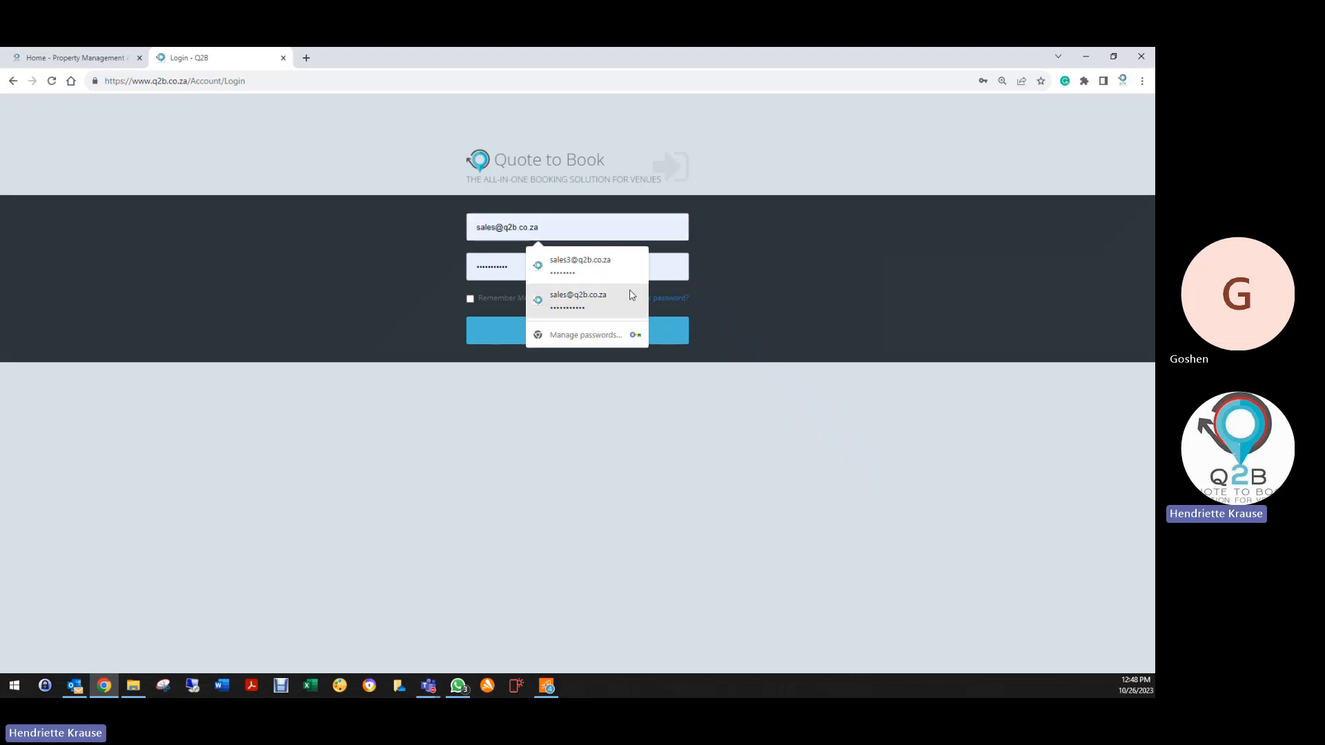
pyautogui.click(593, 298)
pyautogui.click(573, 331)
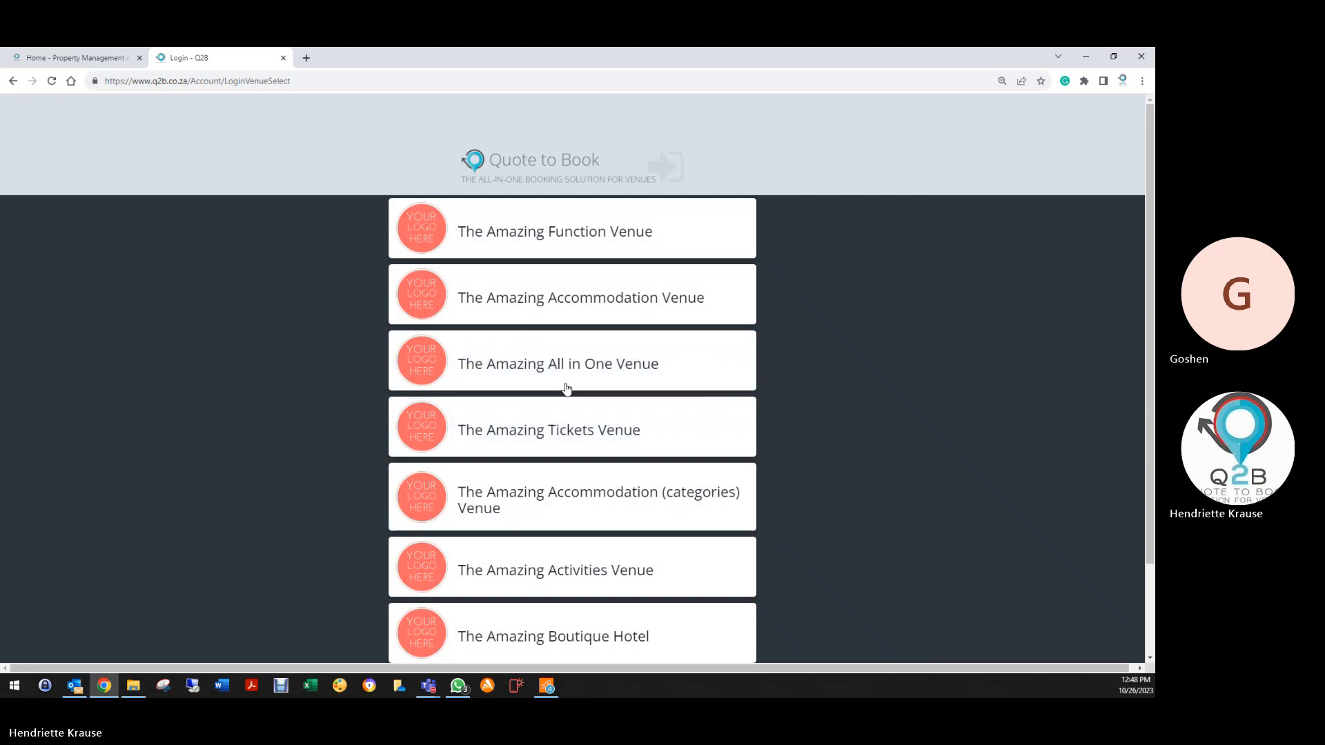
# Enter The Amazing All in One Venue and open its CRM Profile list
pyautogui.click(524, 376)
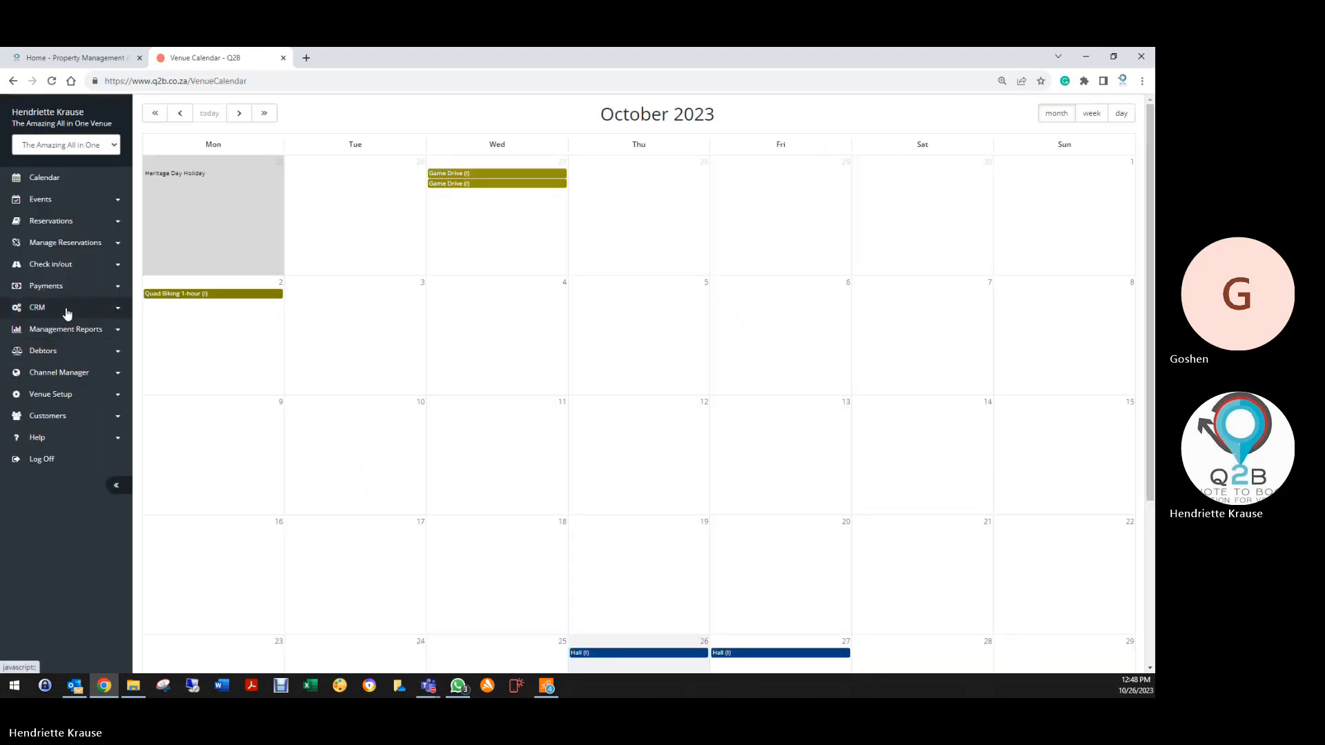
pyautogui.click(63, 308)
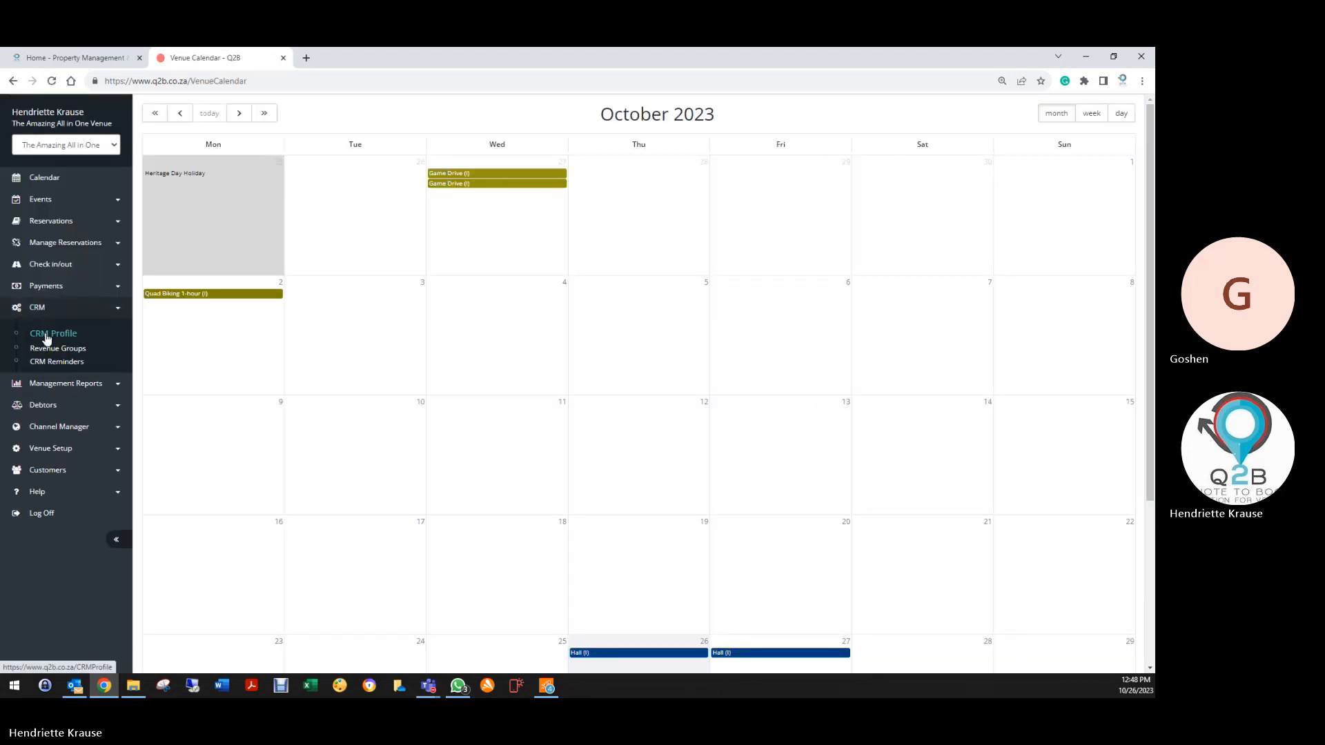
pyautogui.click(47, 334)
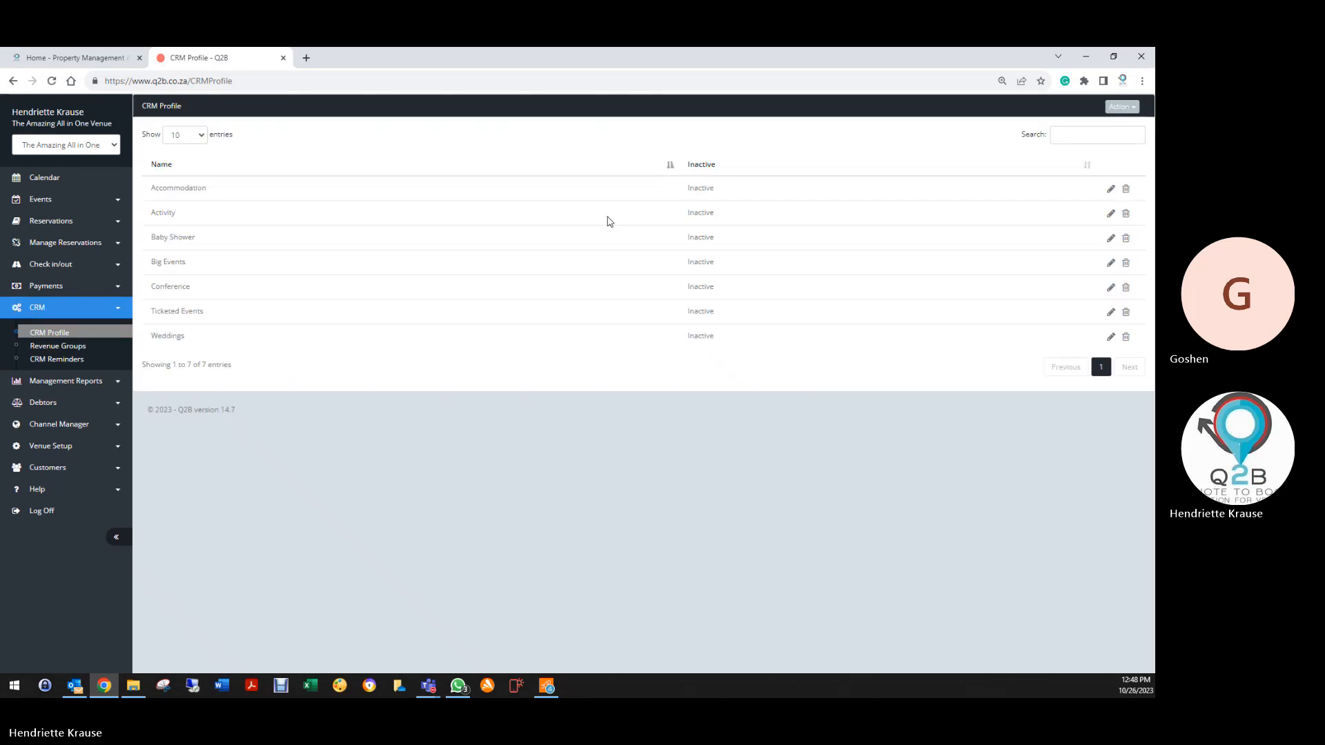
# Open the Accommodation profile's 48-hour final payment due reminder, keeping the Before Event Start trigger
pyautogui.click(1110, 188)
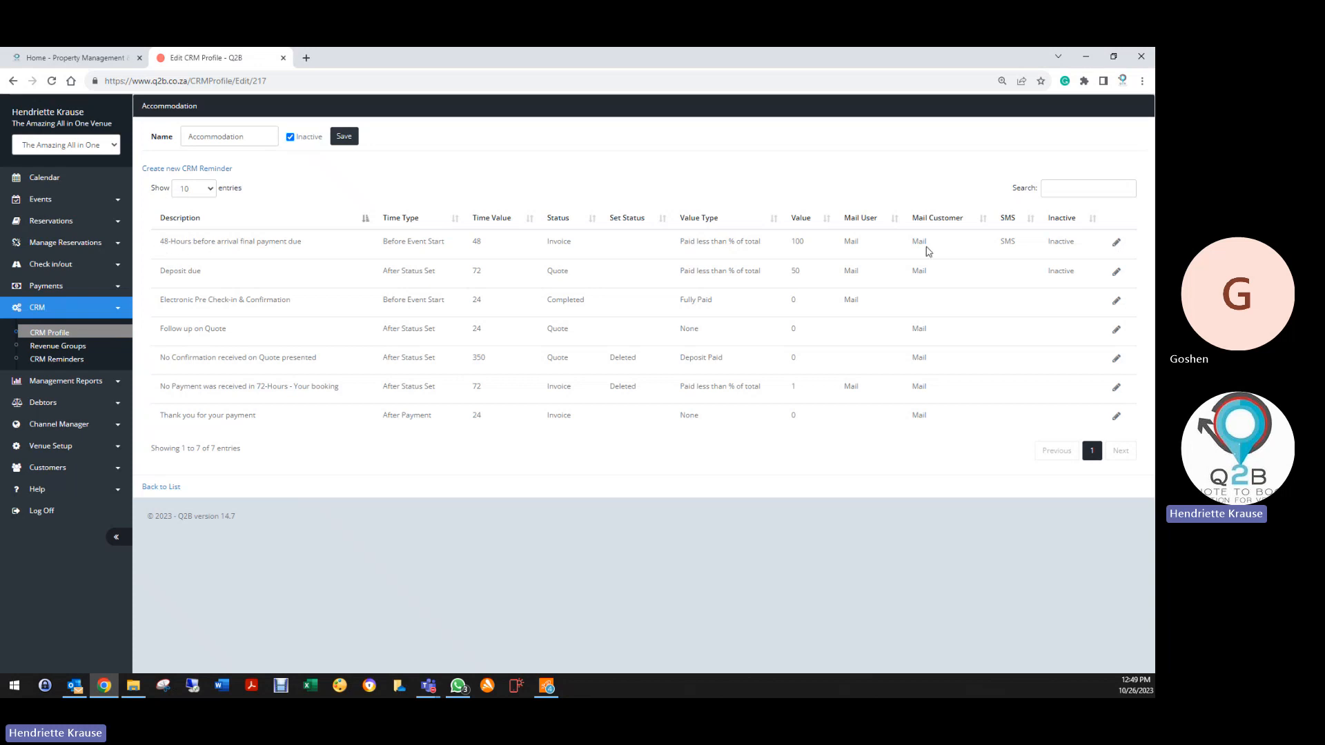
pyautogui.click(1115, 242)
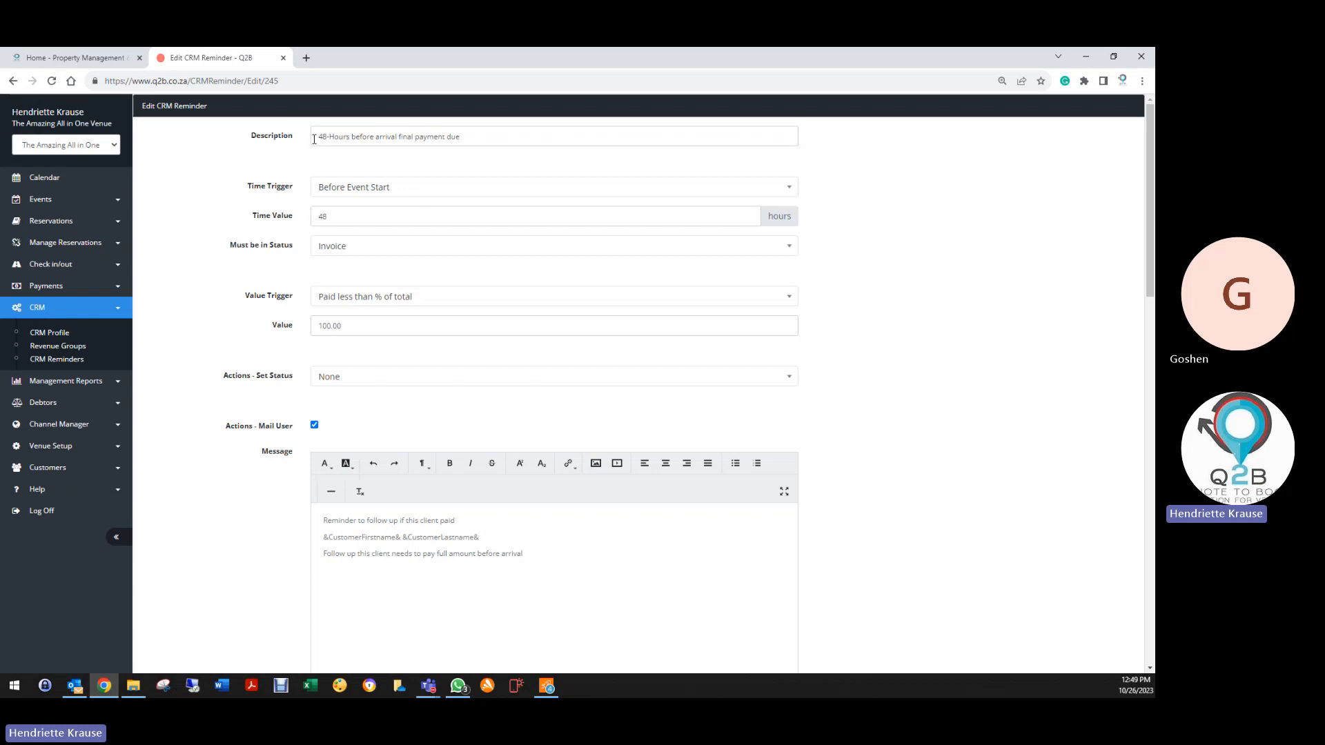
pyautogui.moveTo(314, 139); pyautogui.dragTo(504, 137)
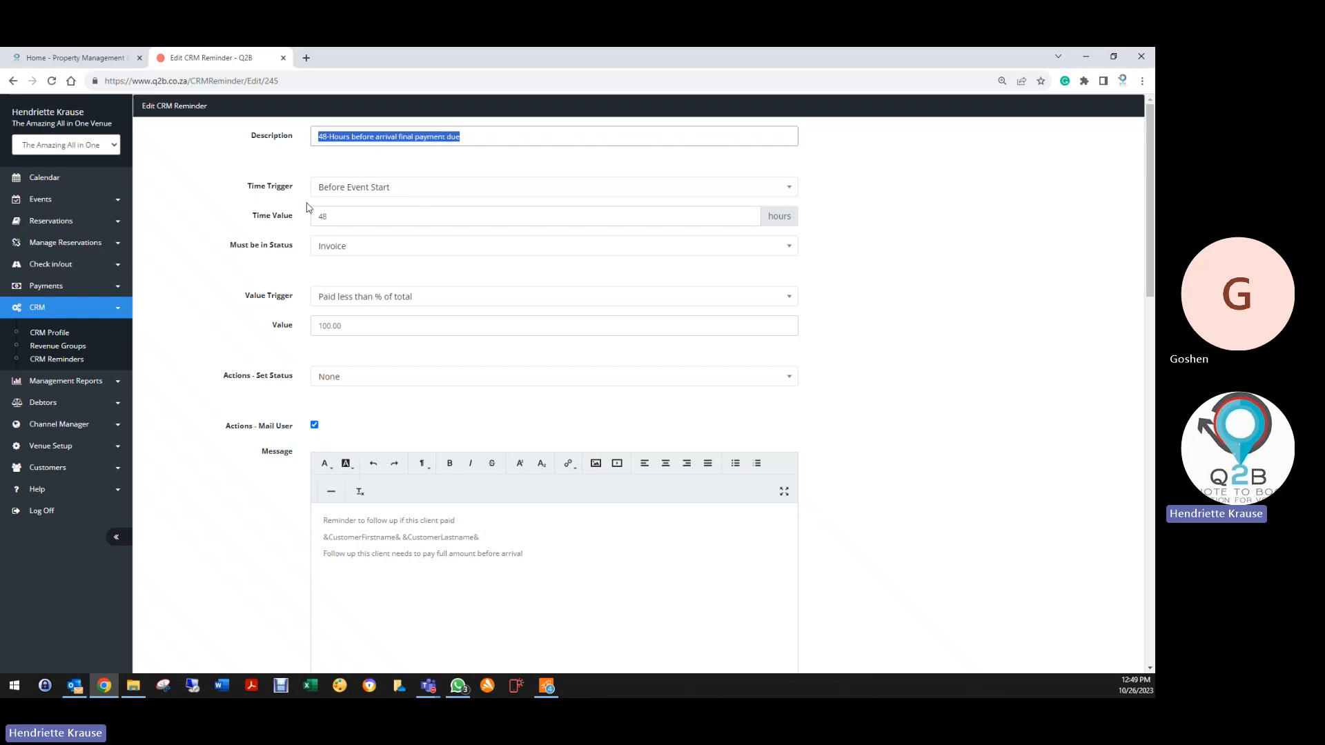
pyautogui.click(325, 192)
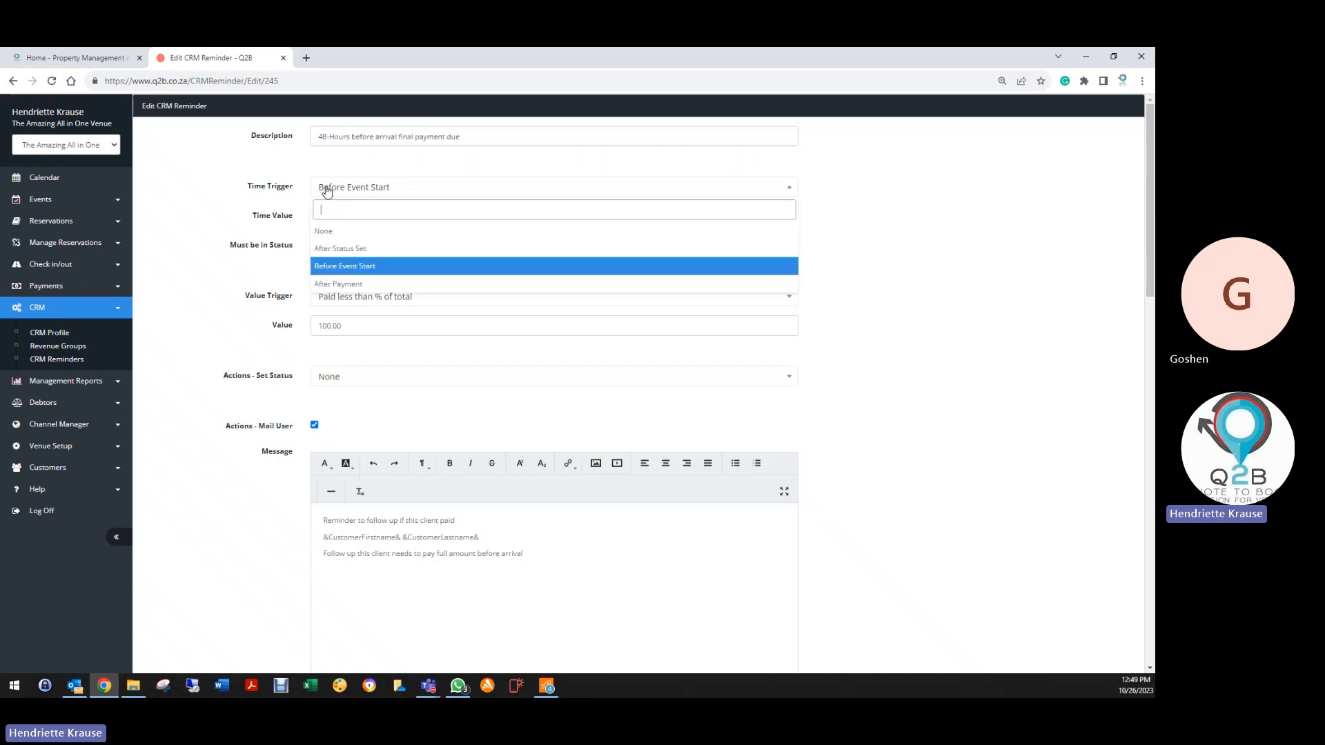
pyautogui.click(328, 269)
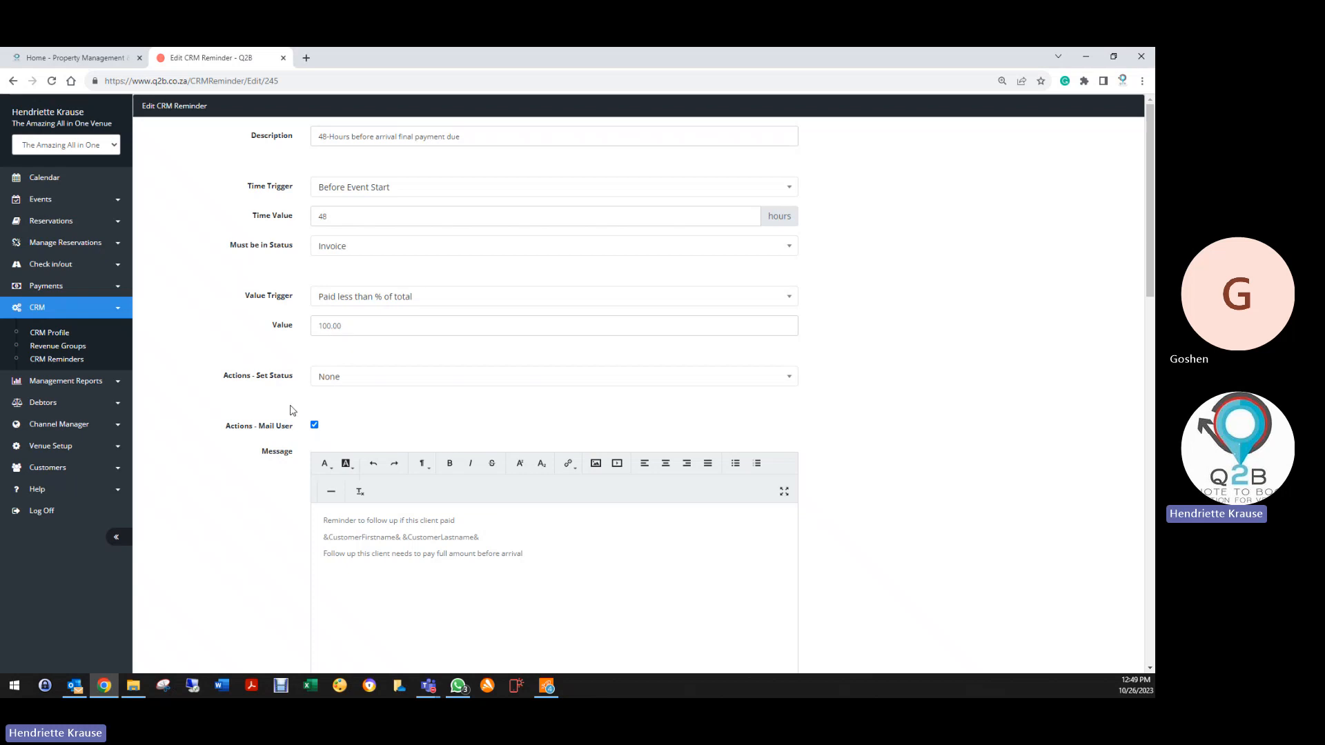
# Select Directions in the reminder's Include Attachments list
pyautogui.scroll(-3, 290, 410)
pyautogui.scroll(-4, 262, 331)
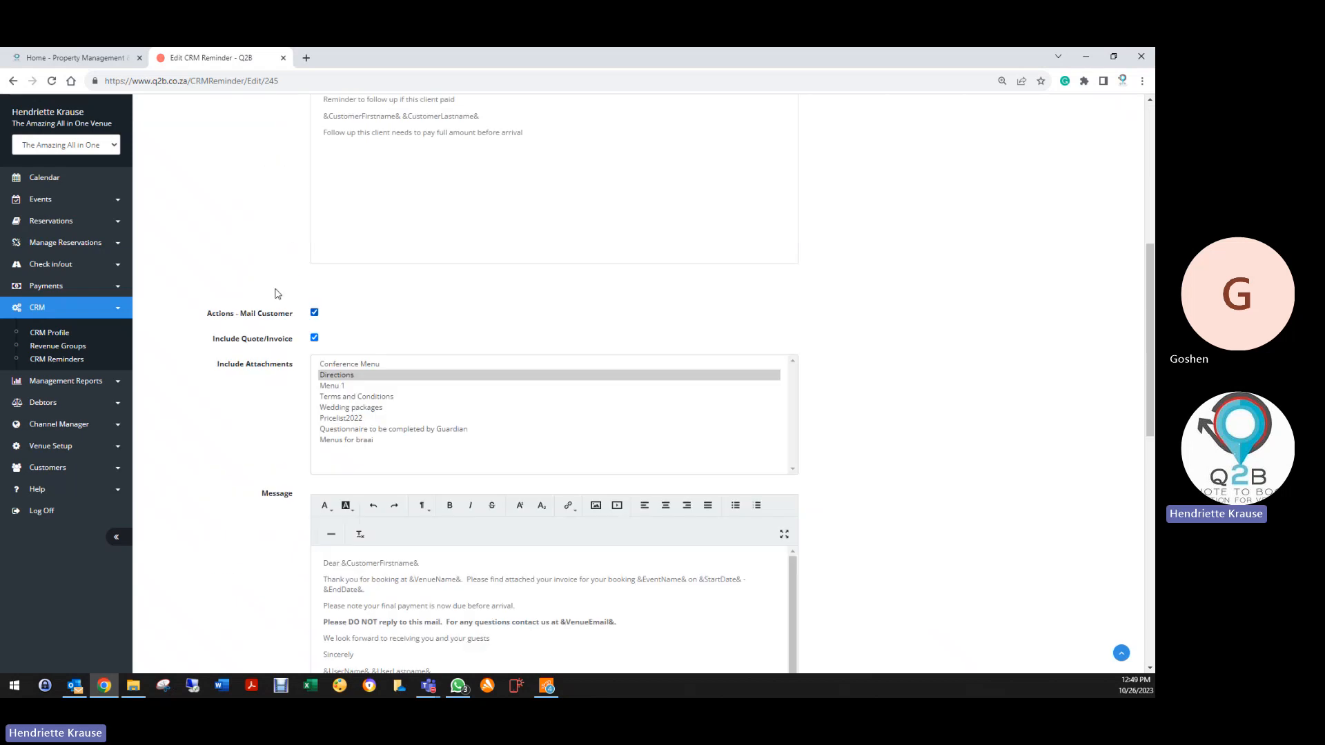
pyautogui.scroll(3, 275, 294)
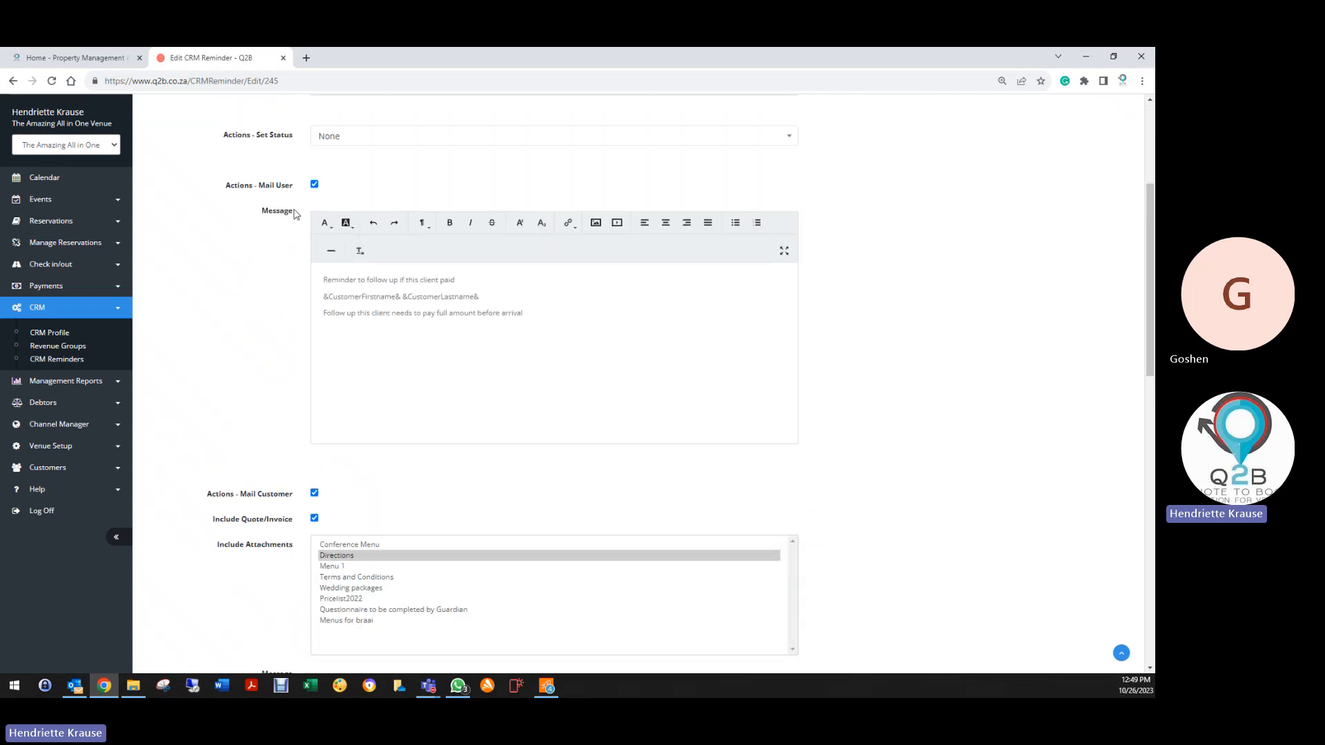
pyautogui.scroll(-3, 227, 359)
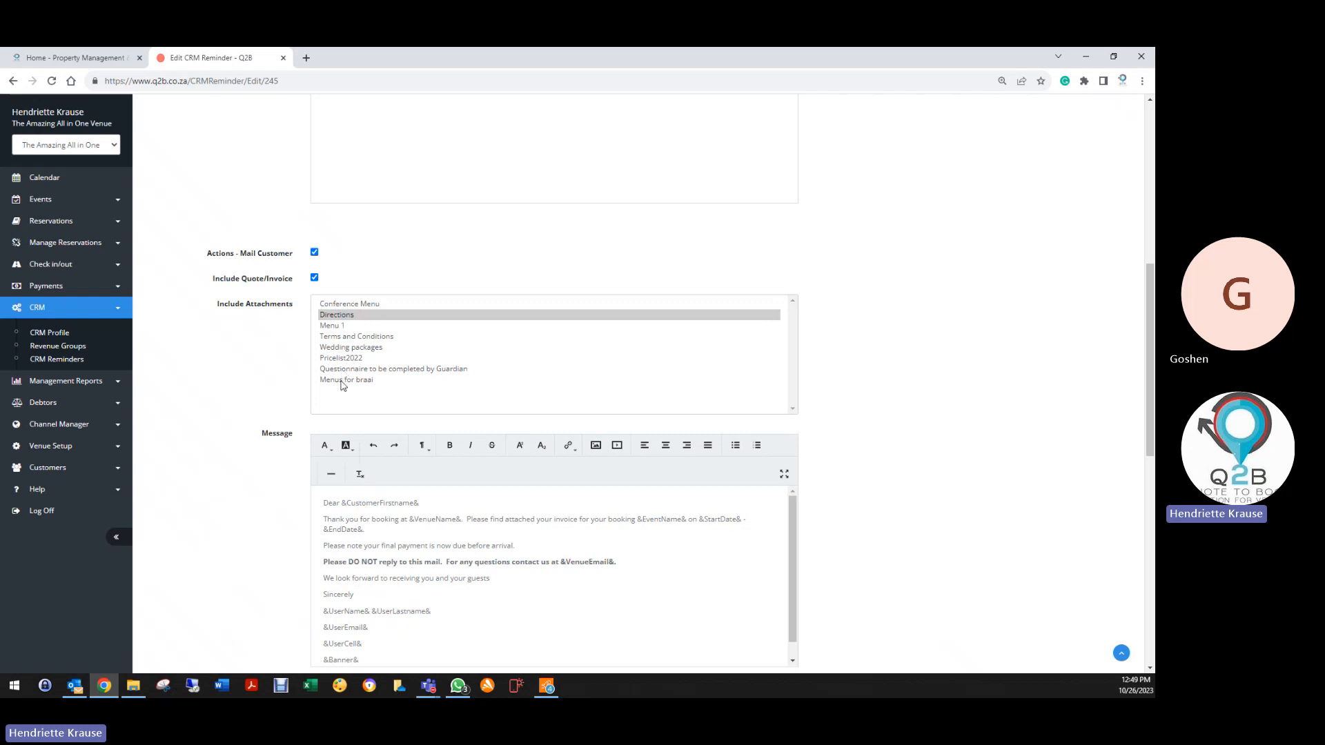
pyautogui.click(341, 317)
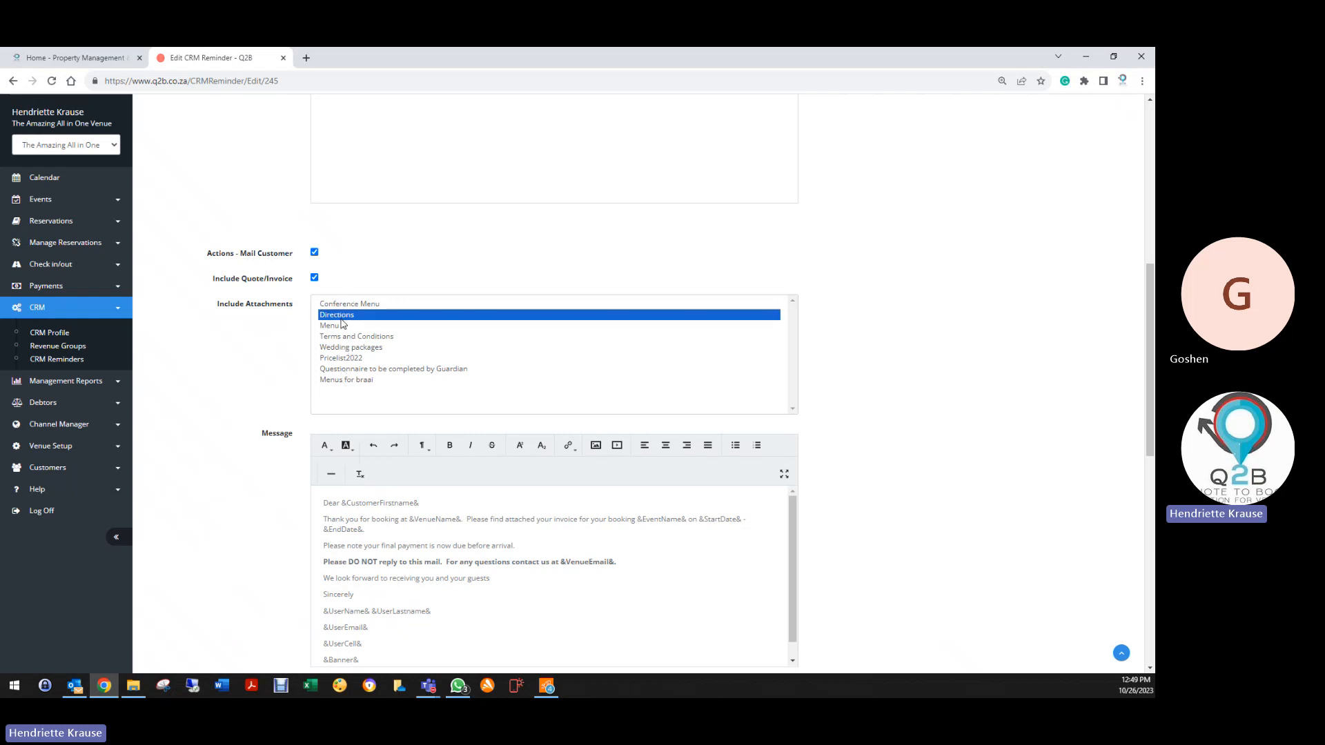
pyautogui.scroll(-1, 281, 353)
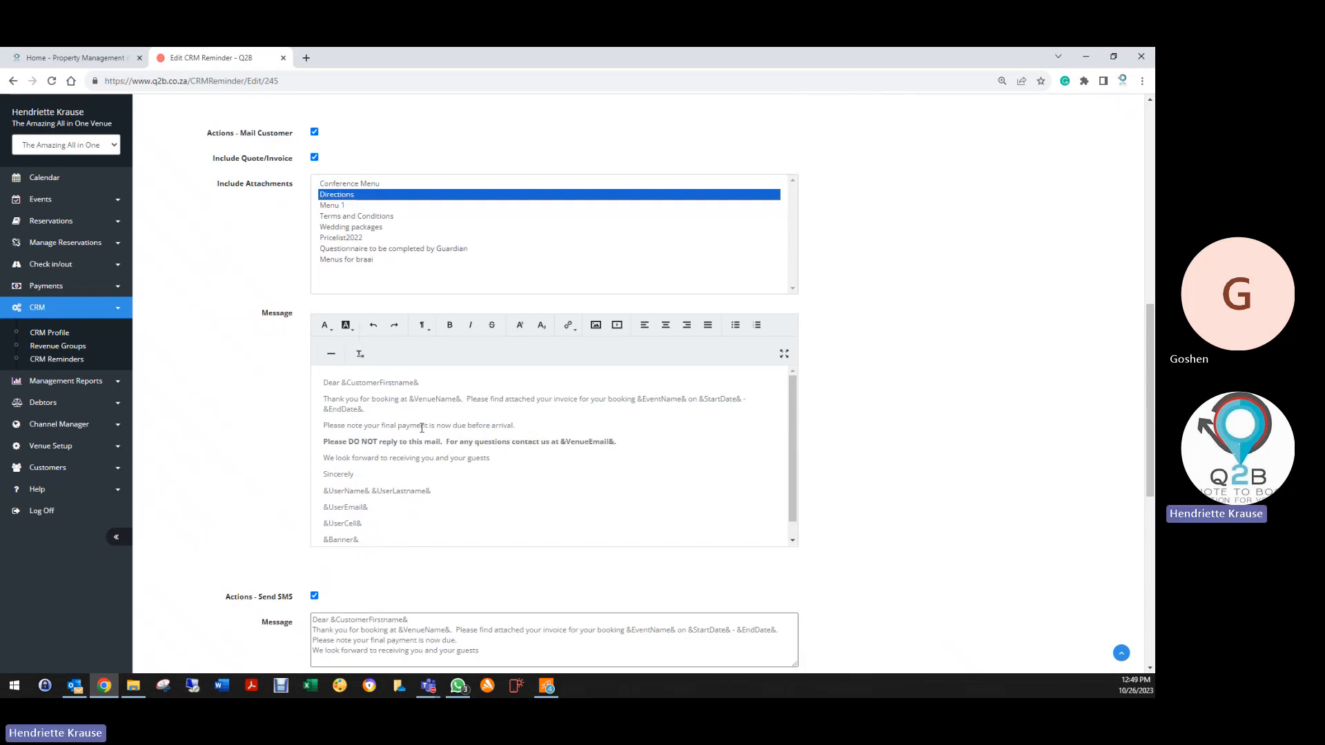
# Make the final payment due line in the customer message bold with a black highlight
pyautogui.moveTo(326, 423); pyautogui.dragTo(515, 426)
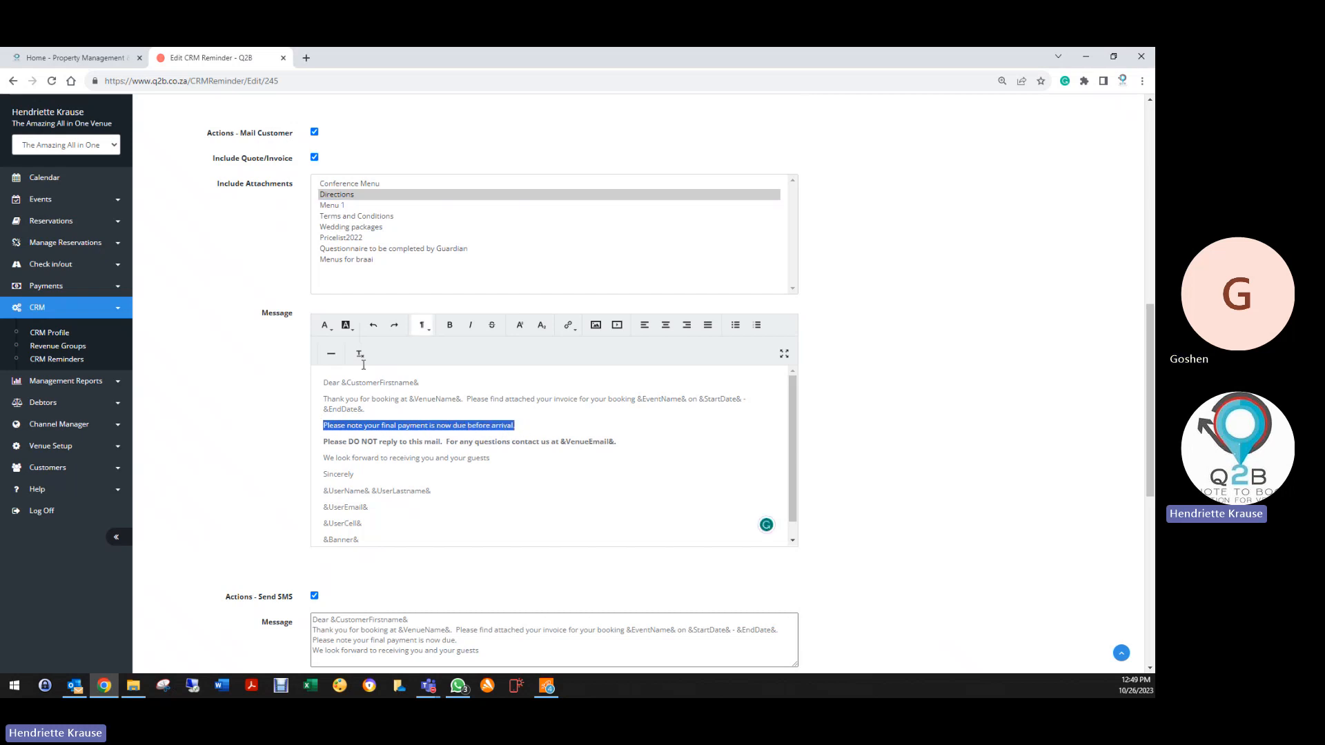
pyautogui.click(349, 326)
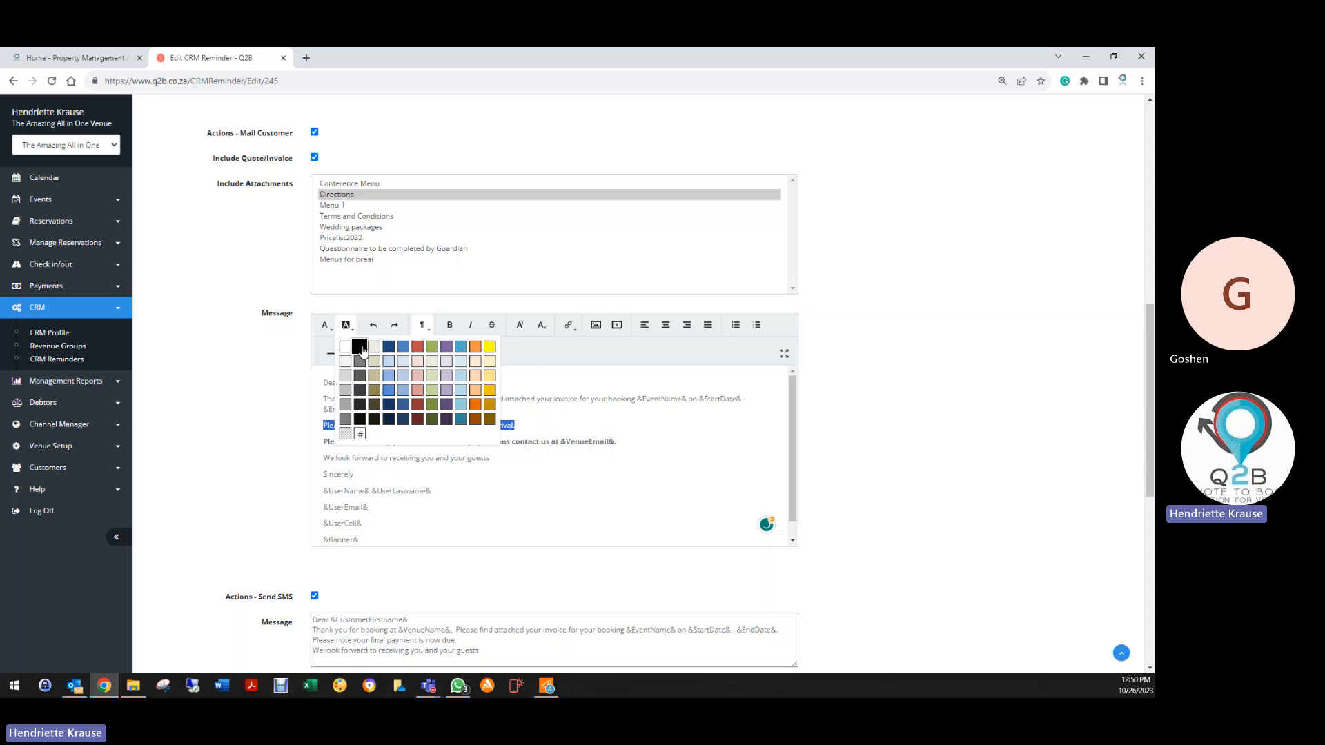
pyautogui.click(324, 325)
pyautogui.click(324, 325)
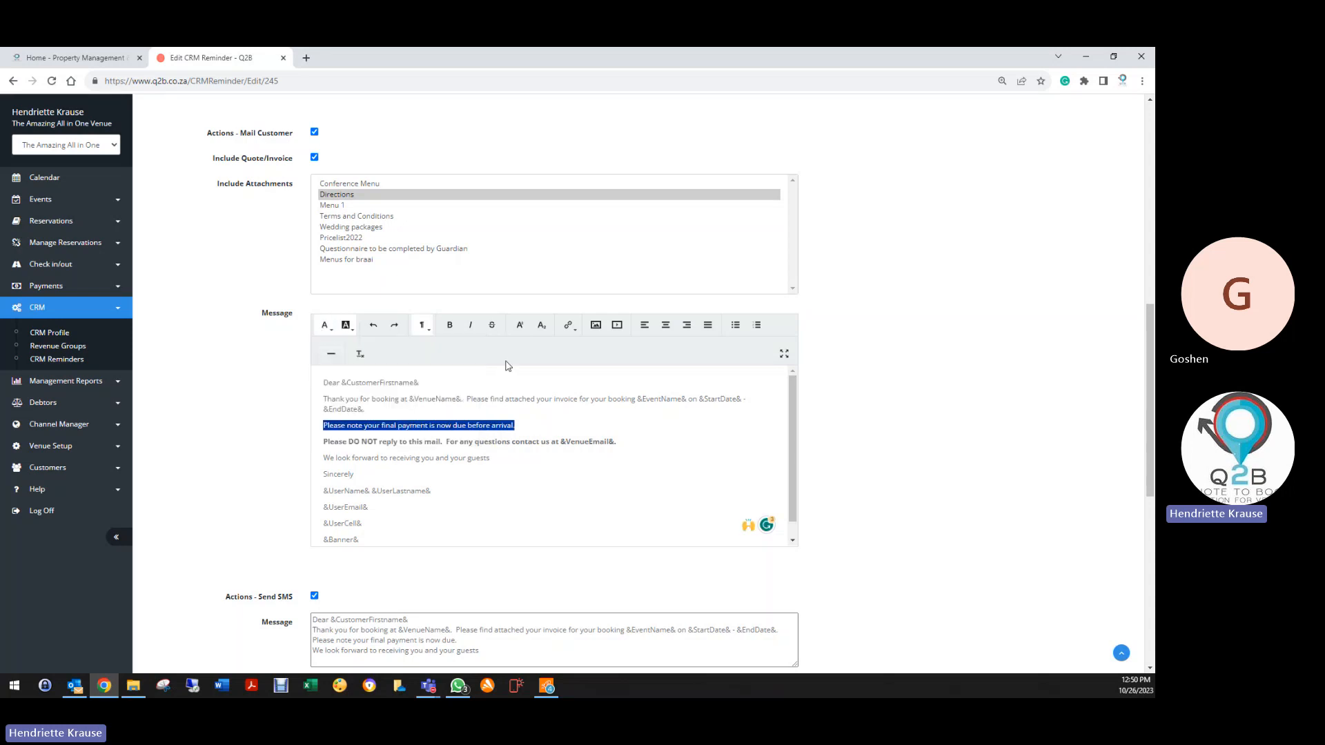
pyautogui.click(449, 325)
pyautogui.click(494, 474)
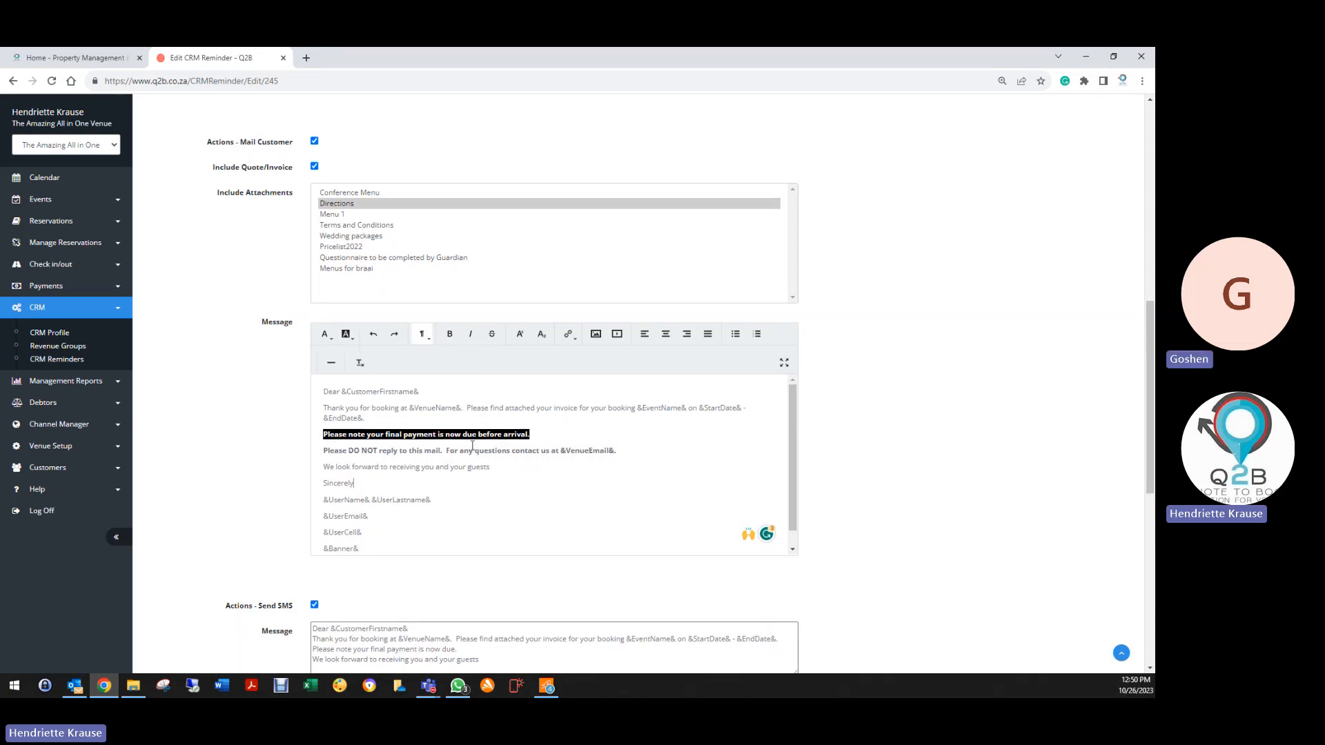
pyautogui.scroll(3, 421, 404)
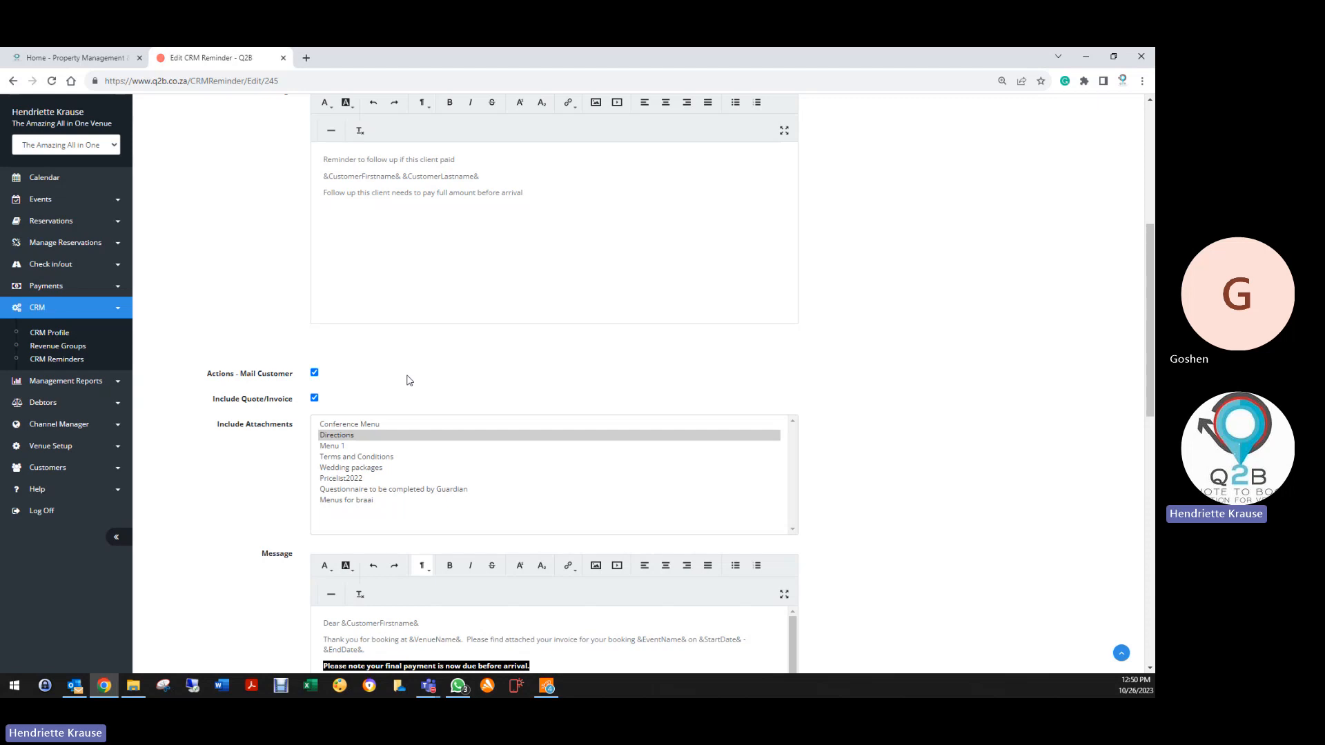
pyautogui.click(474, 506)
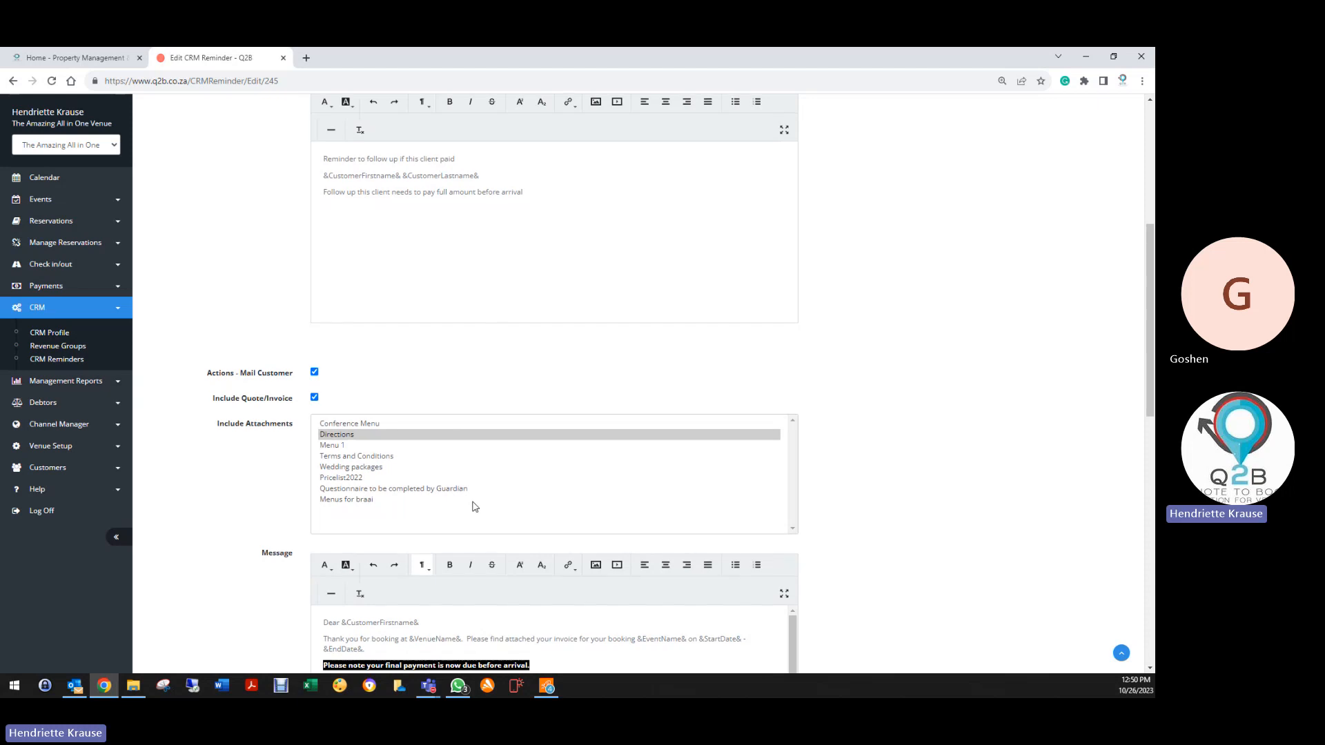
pyautogui.scroll(-9, 373, 523)
pyautogui.scroll(-3, 302, 549)
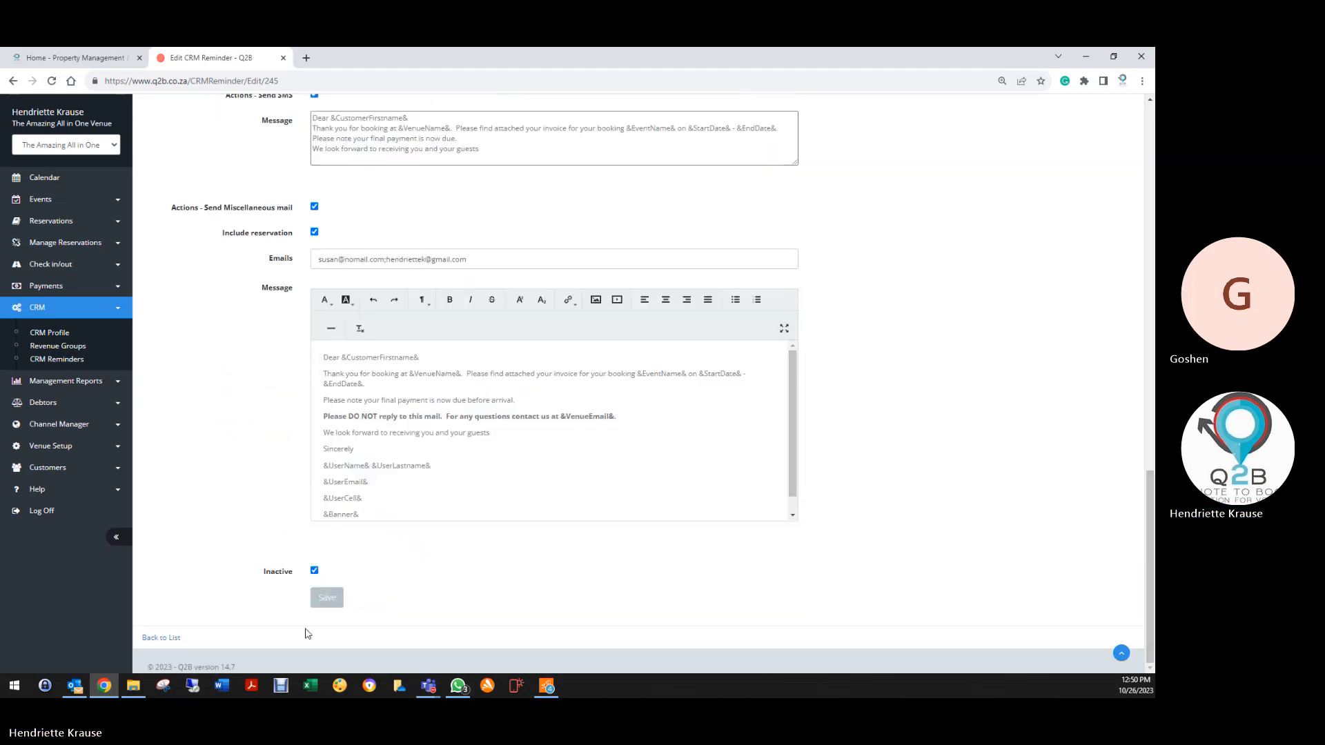
# Save the final payment reminder and open the Electronic Pre Check-in & Confirmation reminder
pyautogui.click(327, 597)
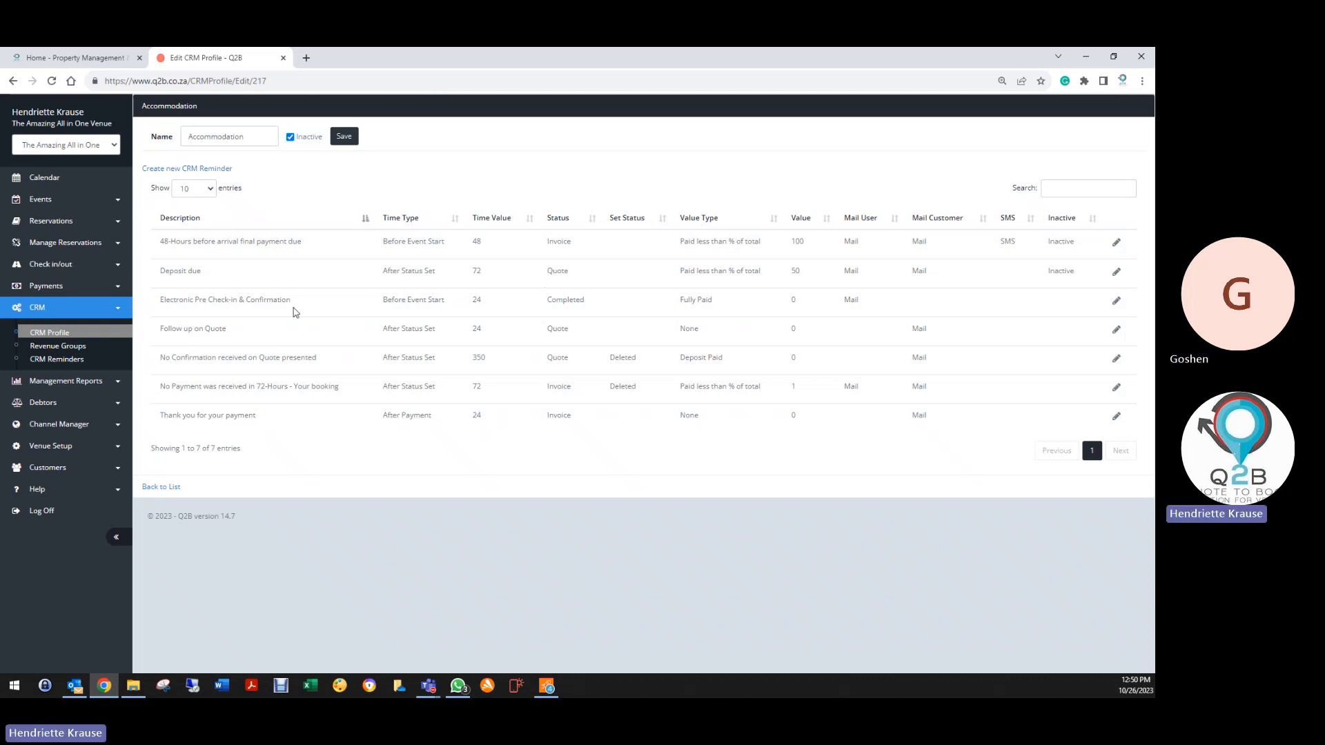
pyautogui.click(1116, 301)
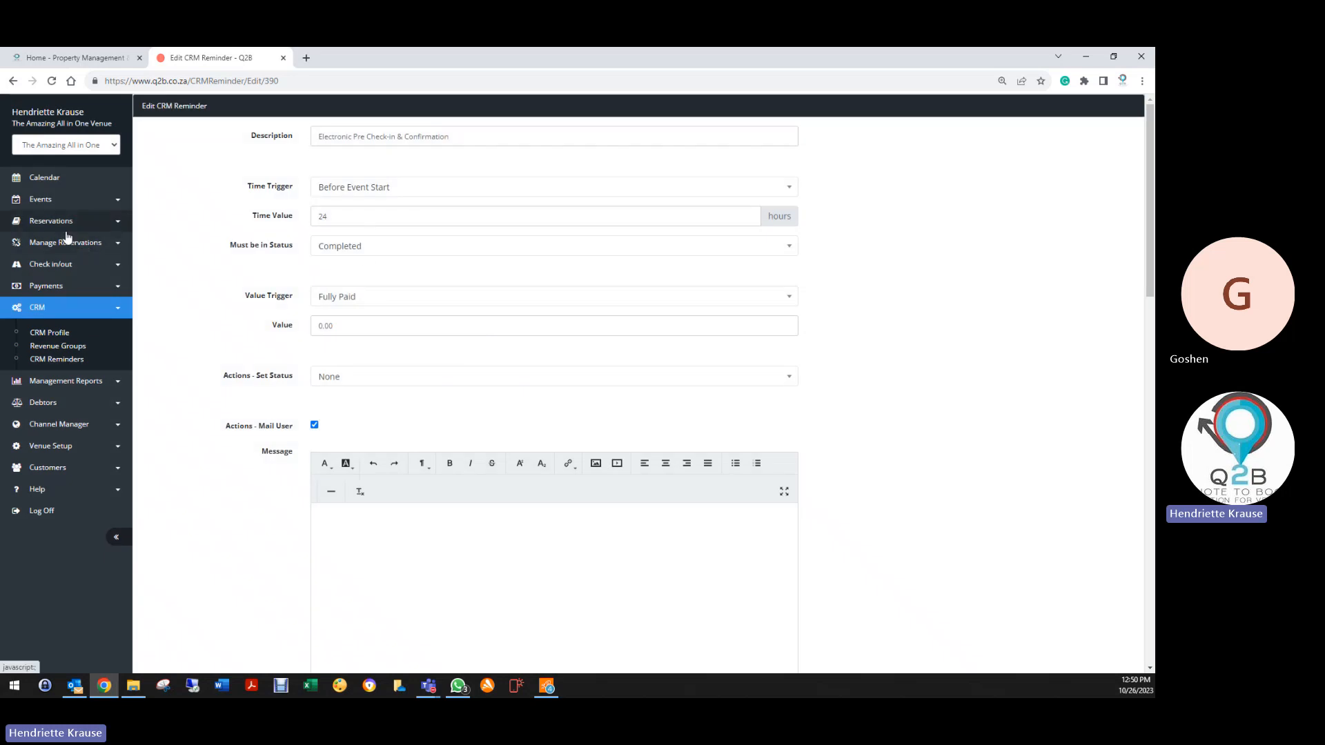
# Review the pre-check-in description and the &AccommodationCheckIn& message line, then save the reminder
pyautogui.click(38, 265)
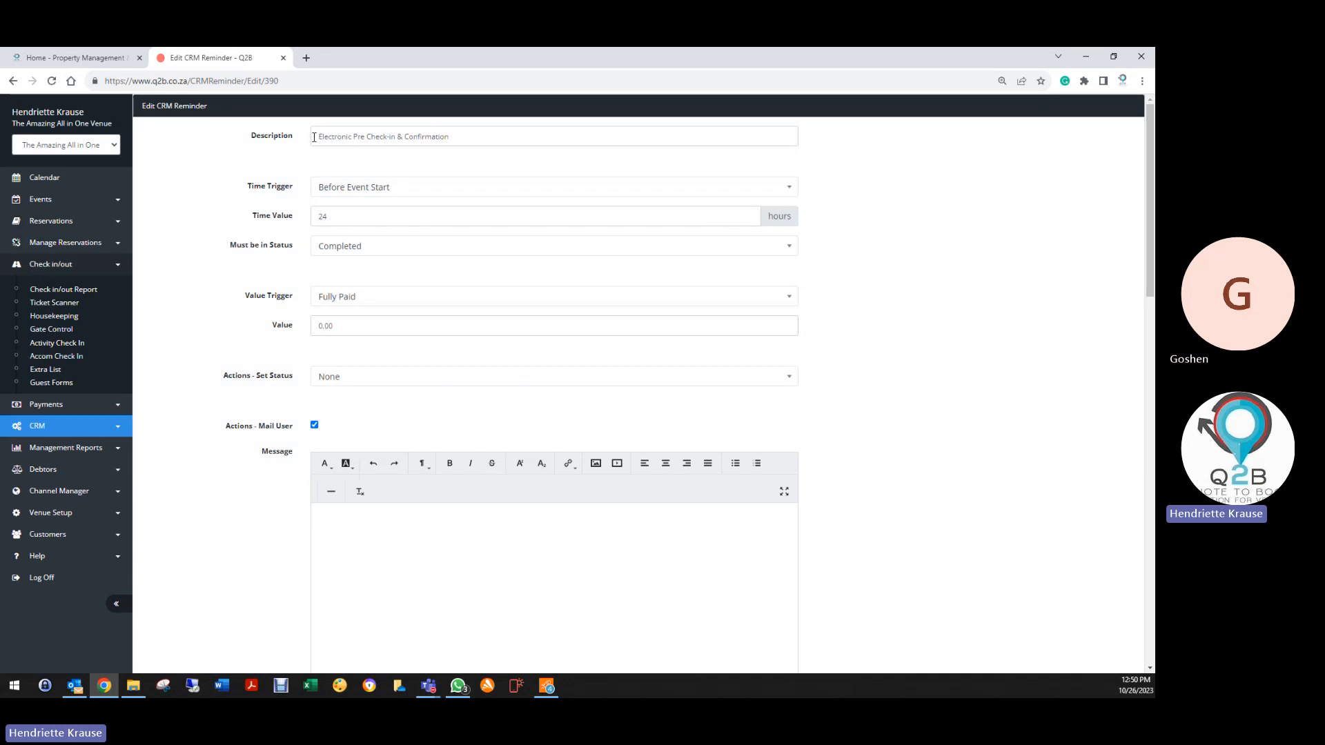
pyautogui.moveTo(313, 140); pyautogui.dragTo(459, 136)
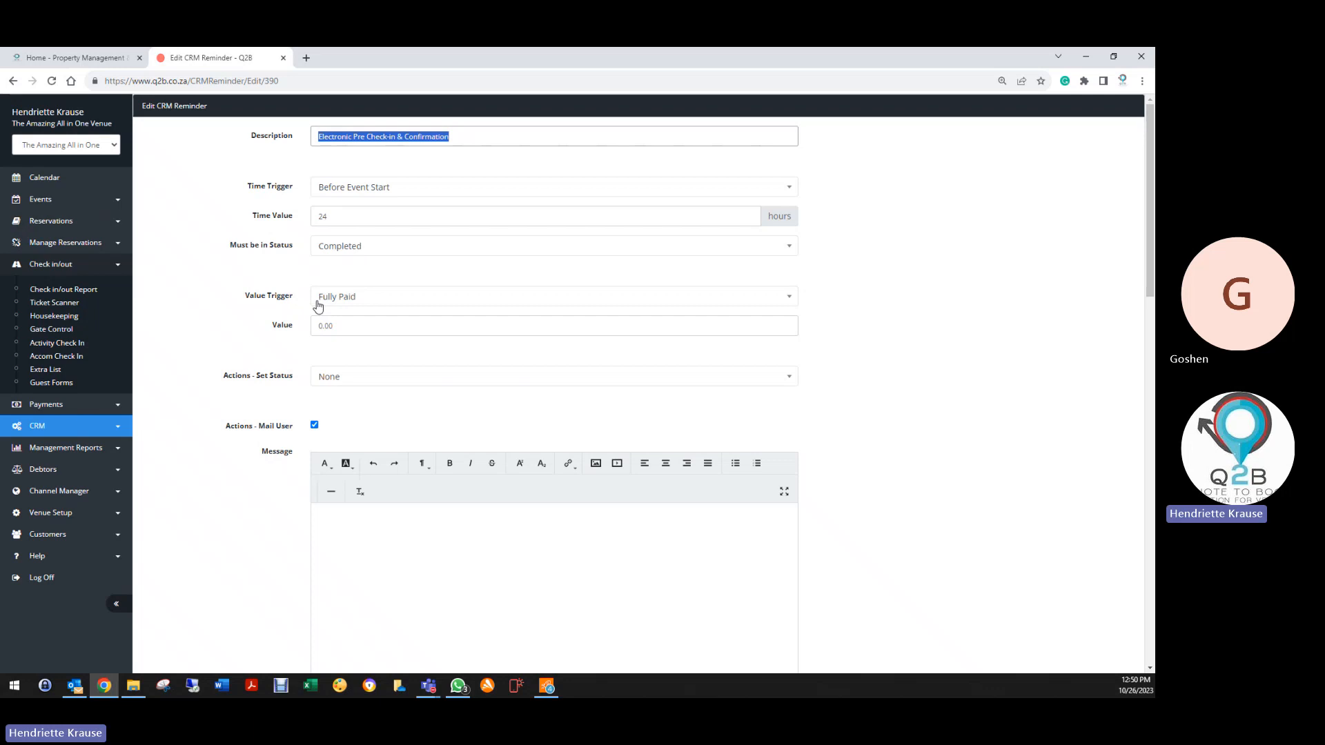
pyautogui.scroll(-3, 310, 369)
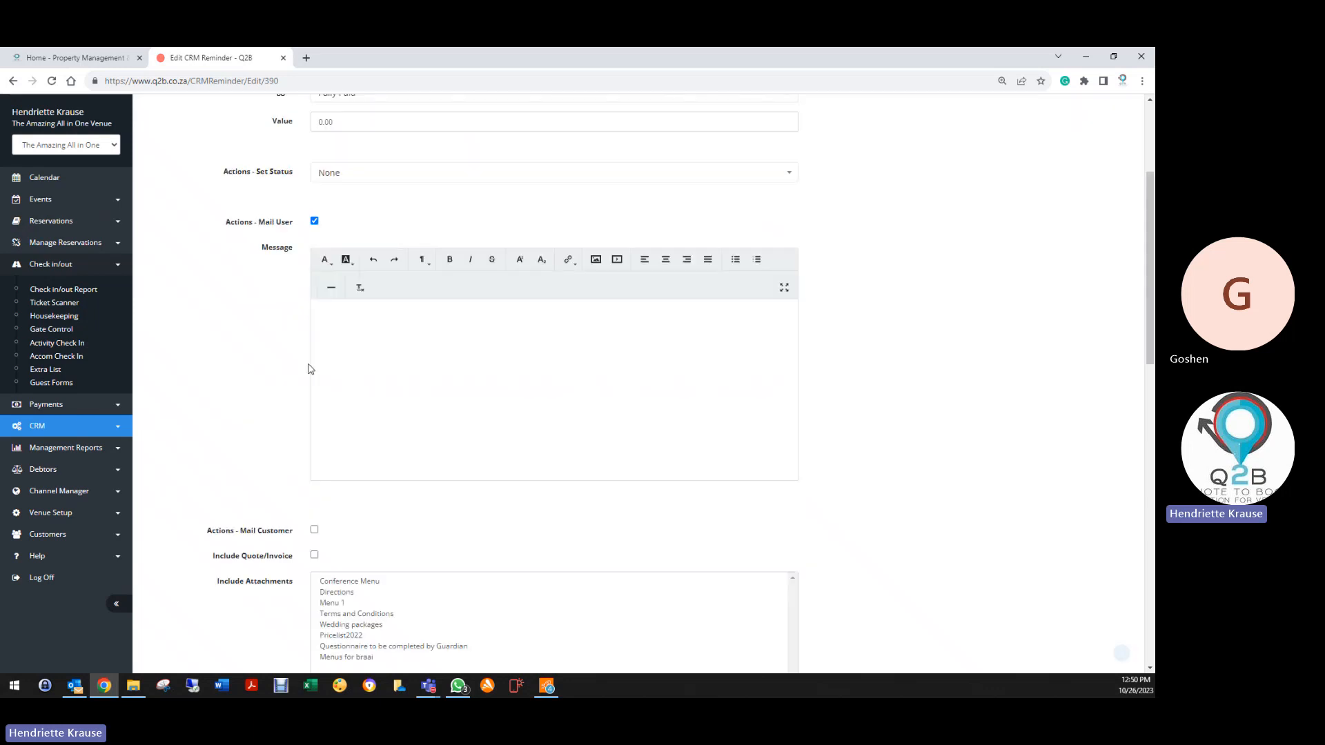
pyautogui.scroll(-7, 309, 369)
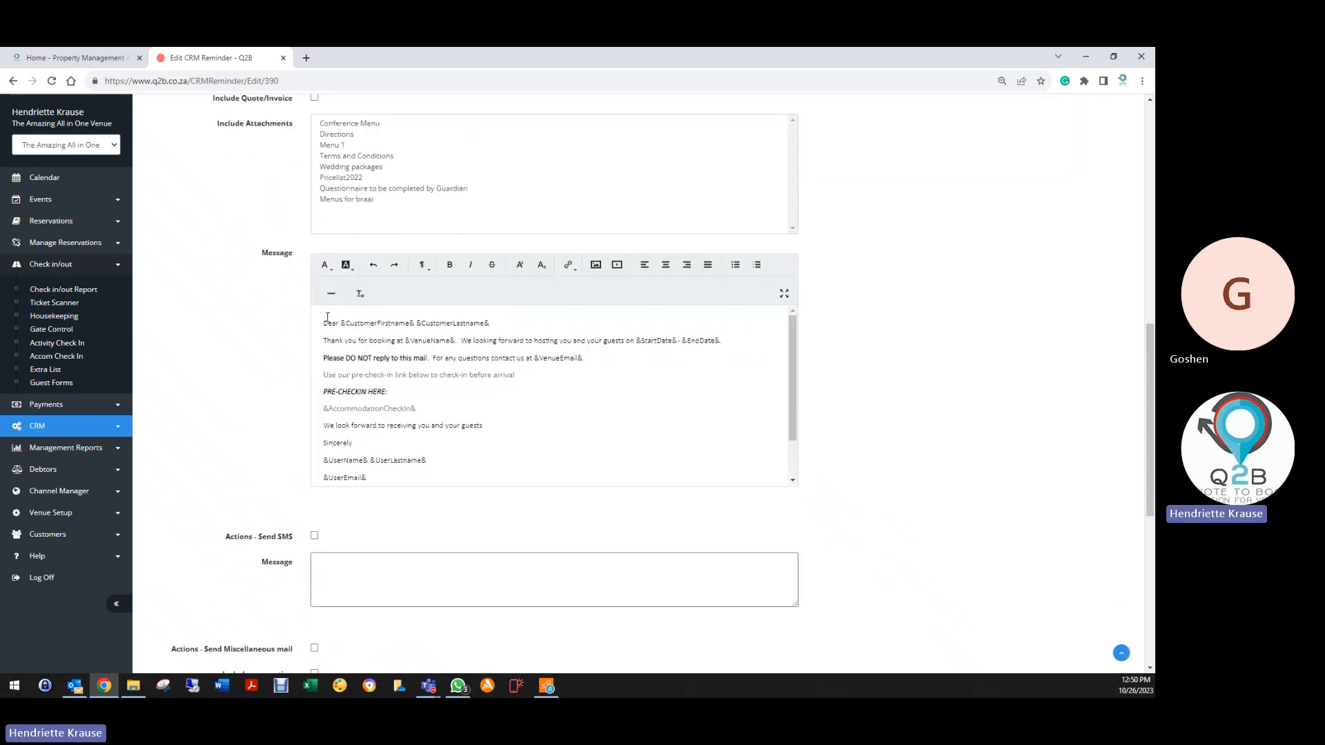
pyautogui.moveTo(323, 409); pyautogui.dragTo(444, 409)
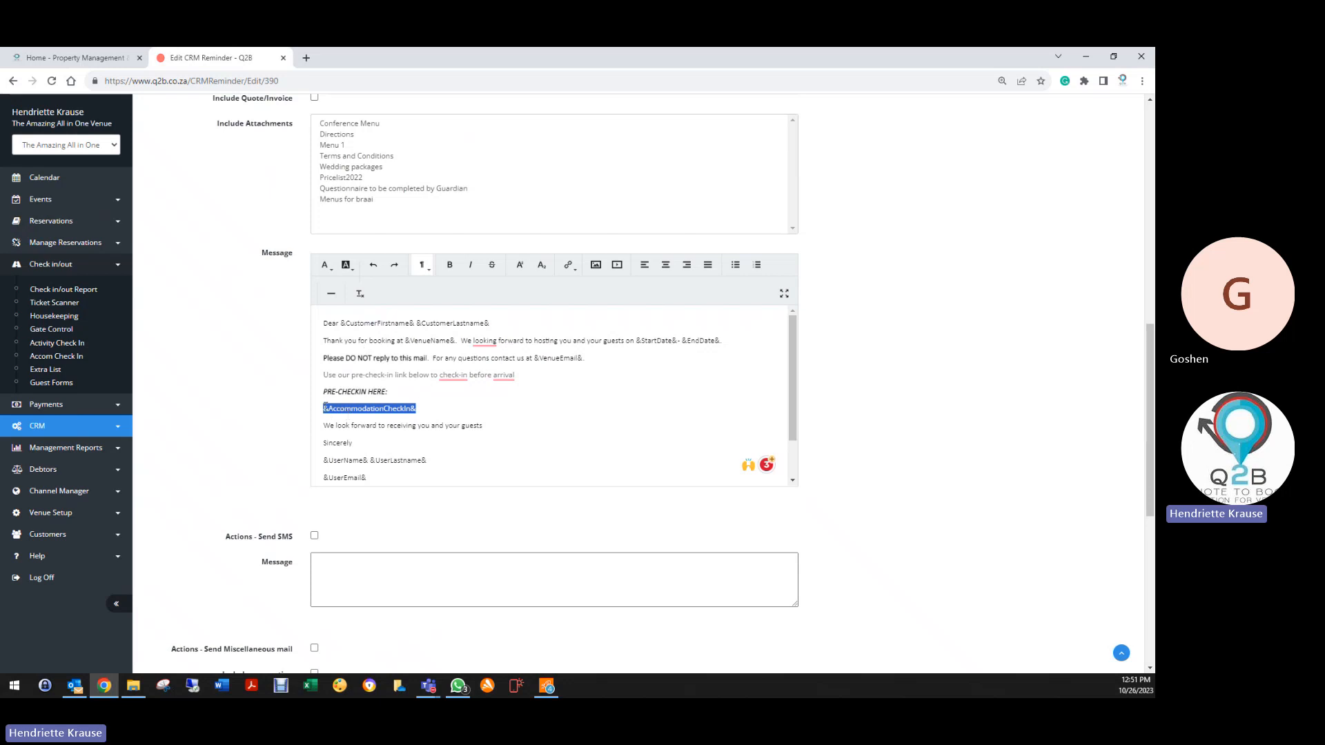
pyautogui.click(499, 413)
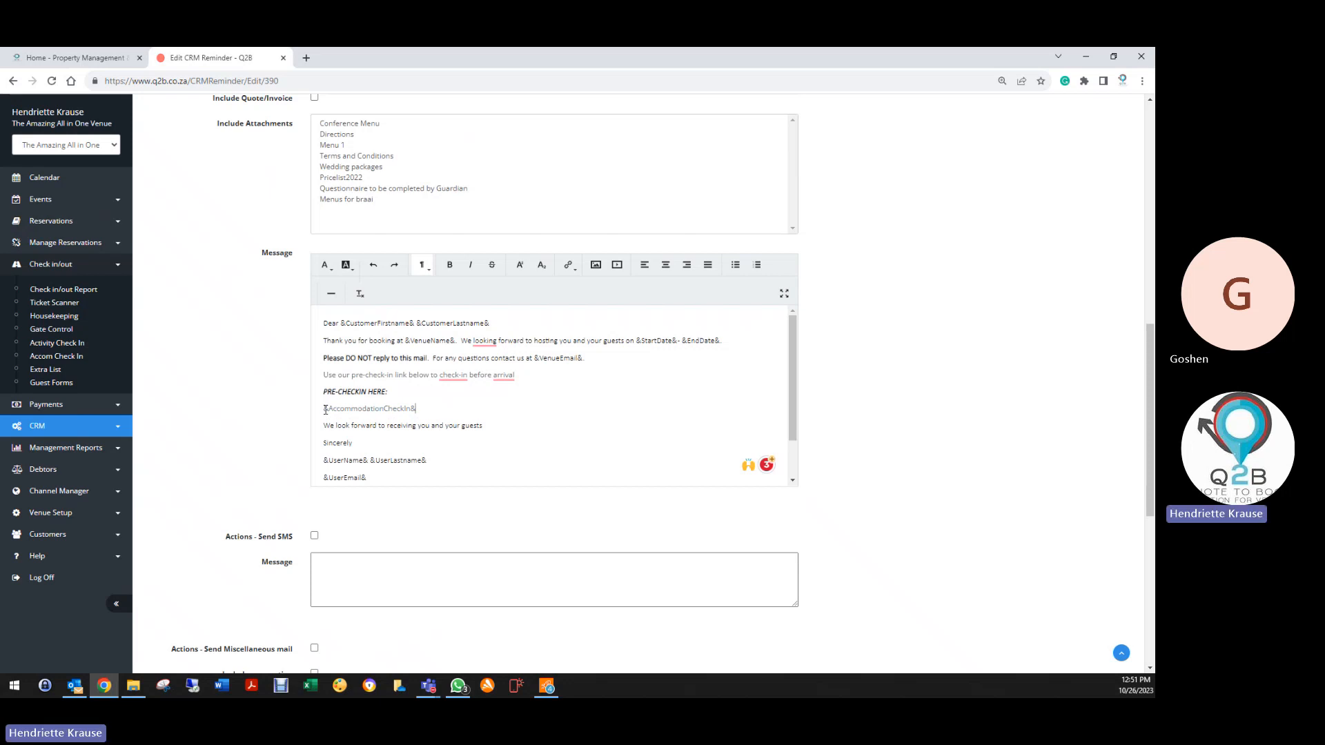
pyautogui.scroll(-1, 458, 405)
pyautogui.scroll(-6, 273, 429)
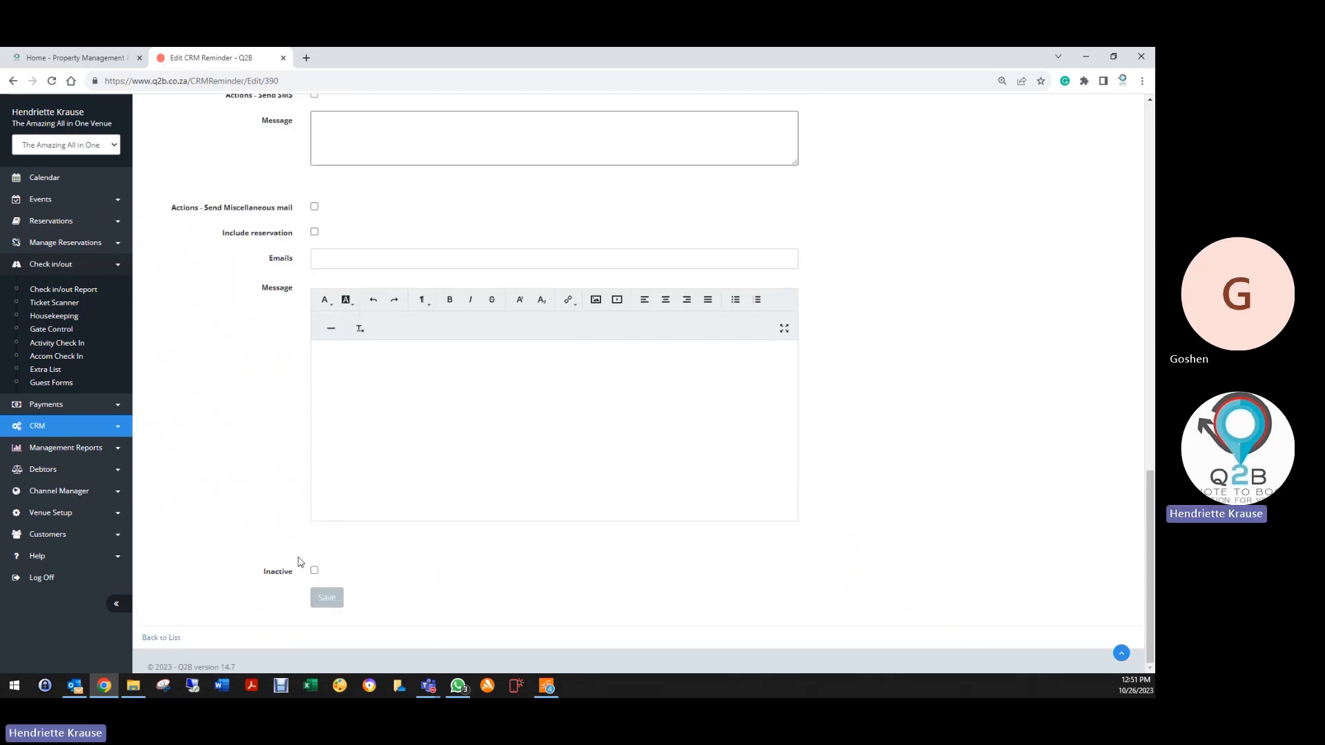
pyautogui.click(327, 597)
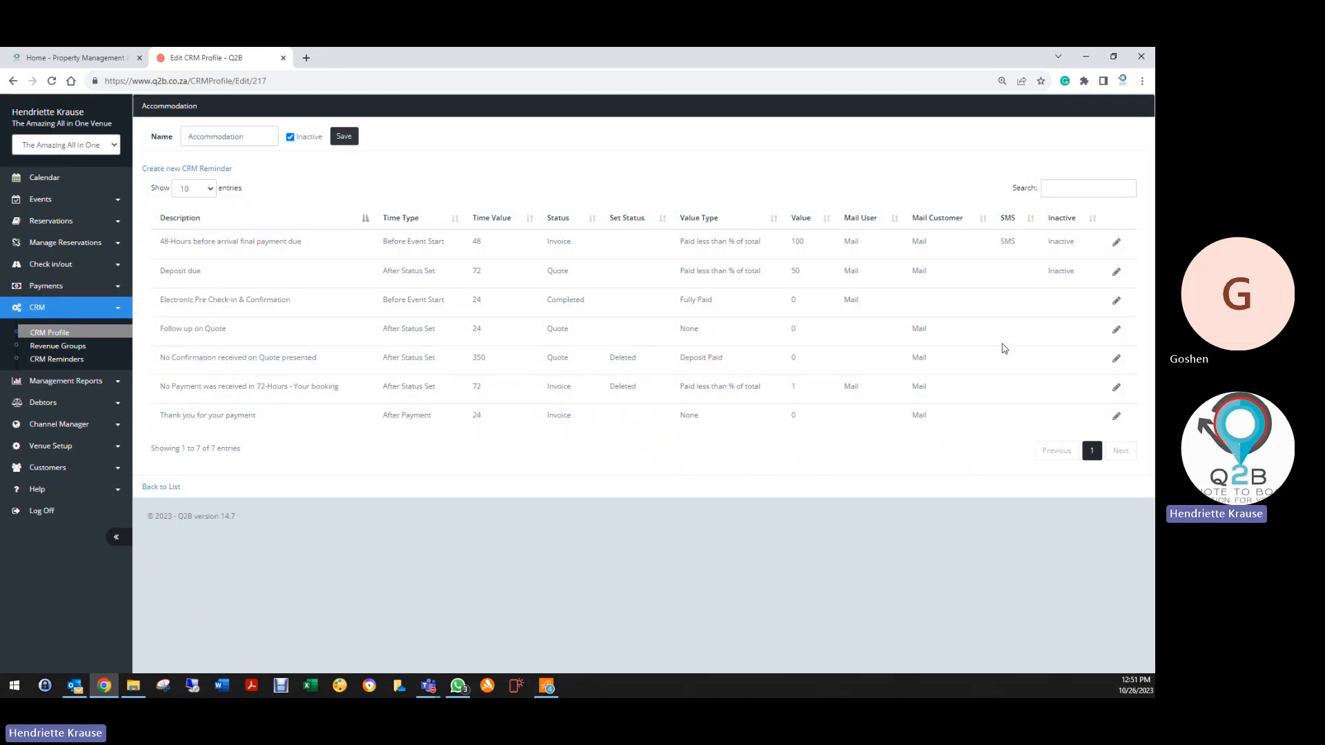
# Change the Follow up on Quote reminder's time value from 24 to 72 hours and save
pyautogui.click(1116, 332)
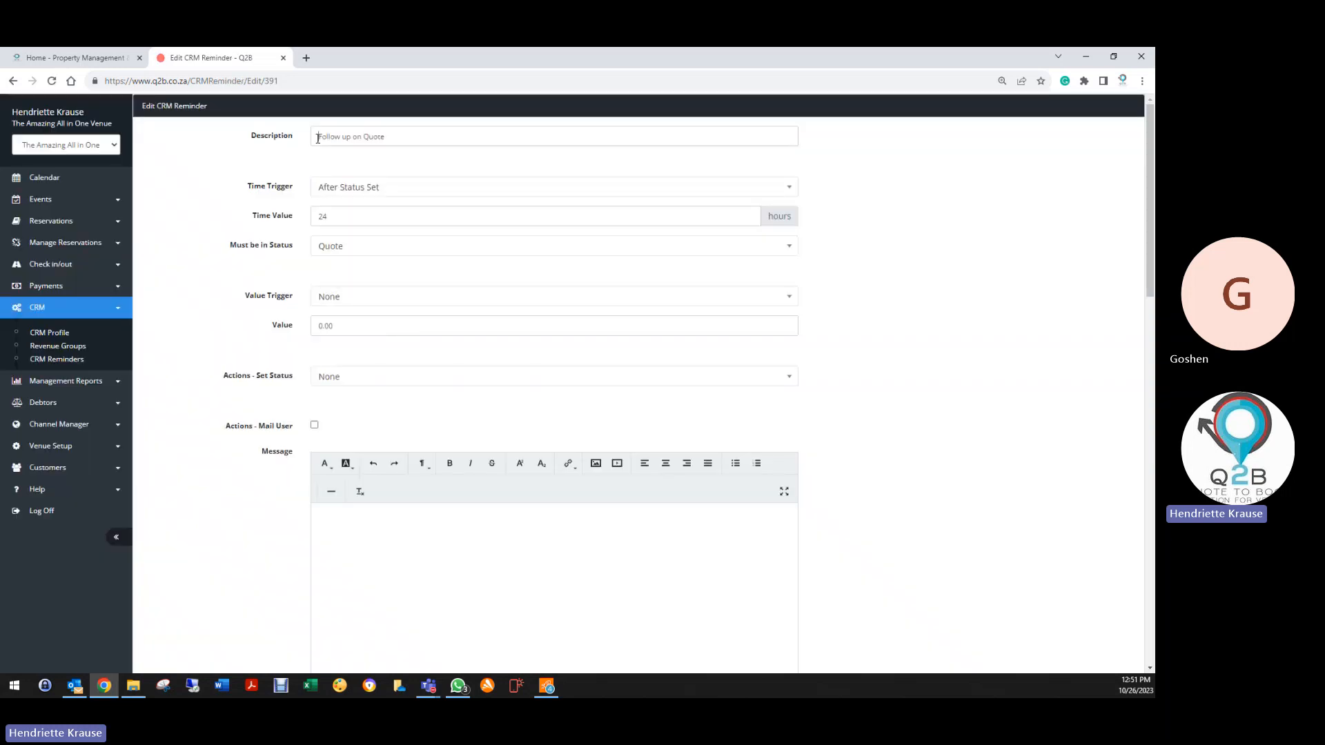
pyautogui.moveTo(319, 137); pyautogui.dragTo(407, 136)
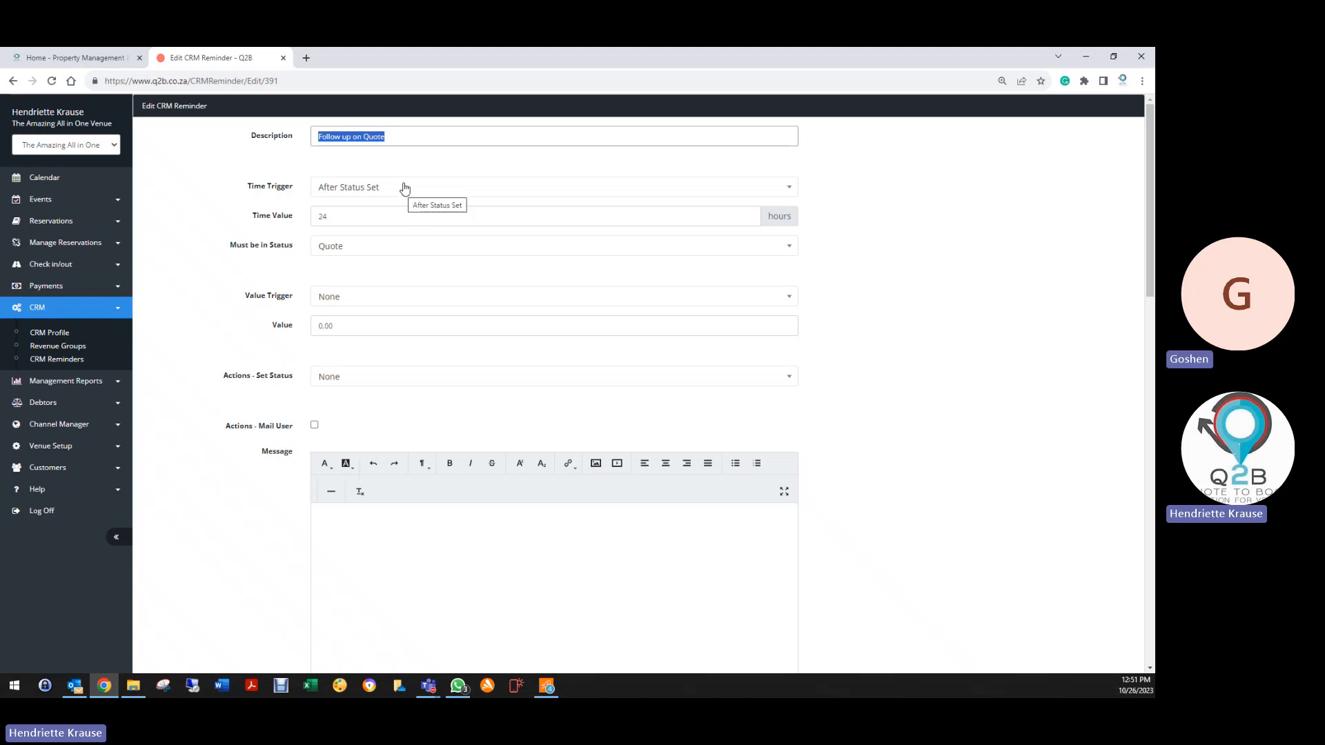
pyautogui.doubleClick(334, 216)
pyautogui.write('7')
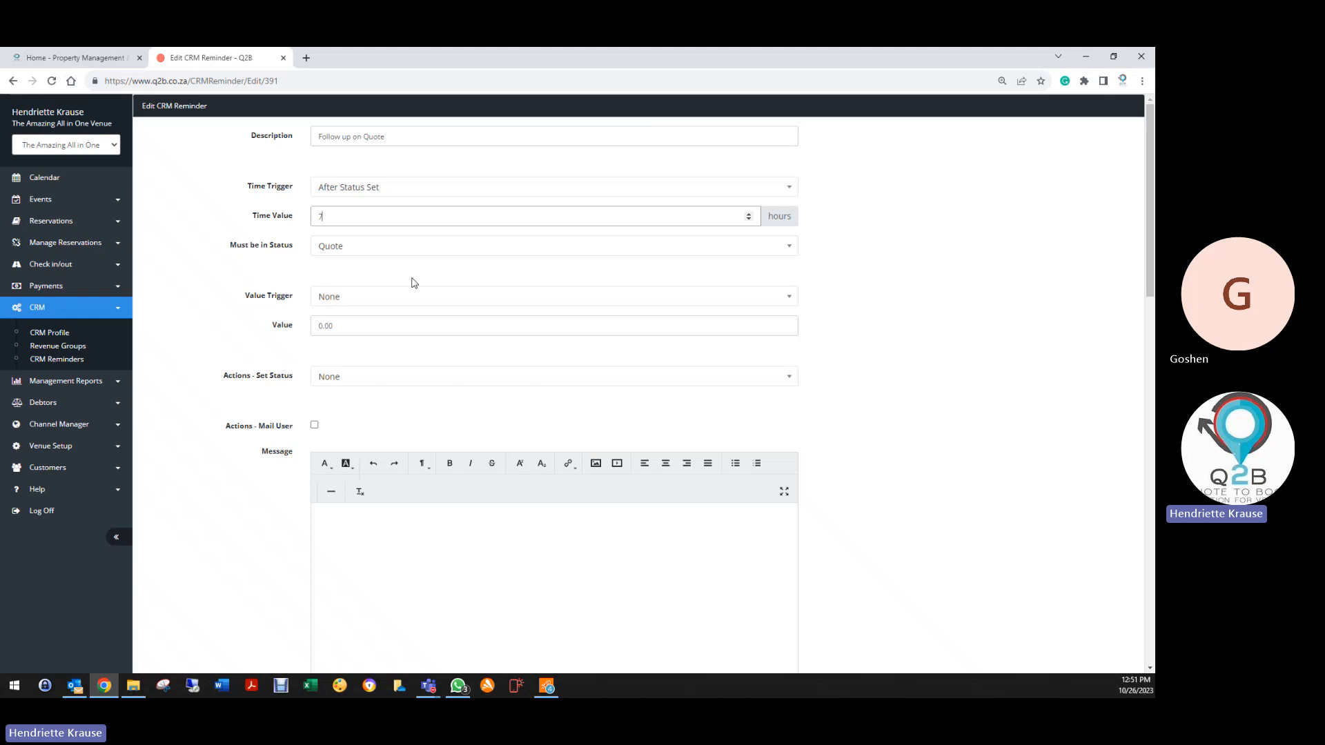
pyautogui.write('2')
pyautogui.scroll(-7, 344, 162)
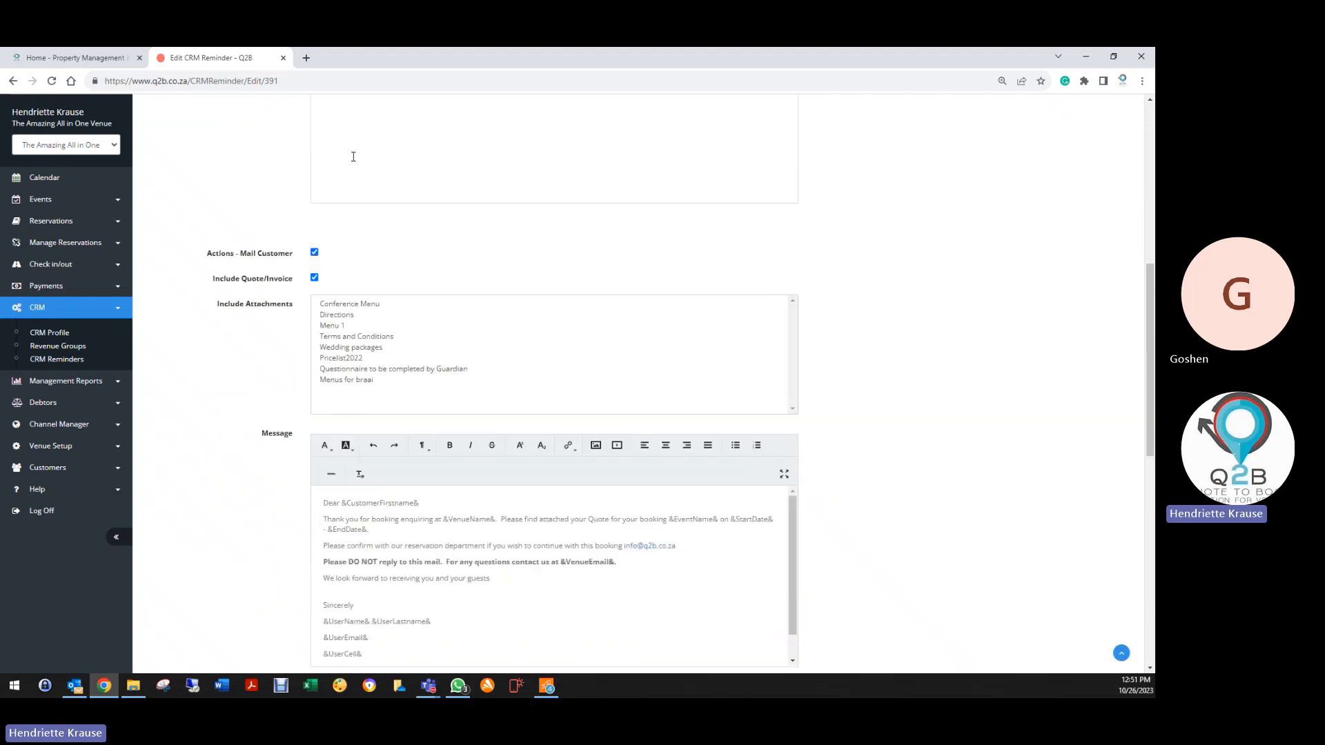
pyautogui.scroll(3, 353, 157)
pyautogui.scroll(-3, 307, 394)
pyautogui.scroll(-2, 283, 391)
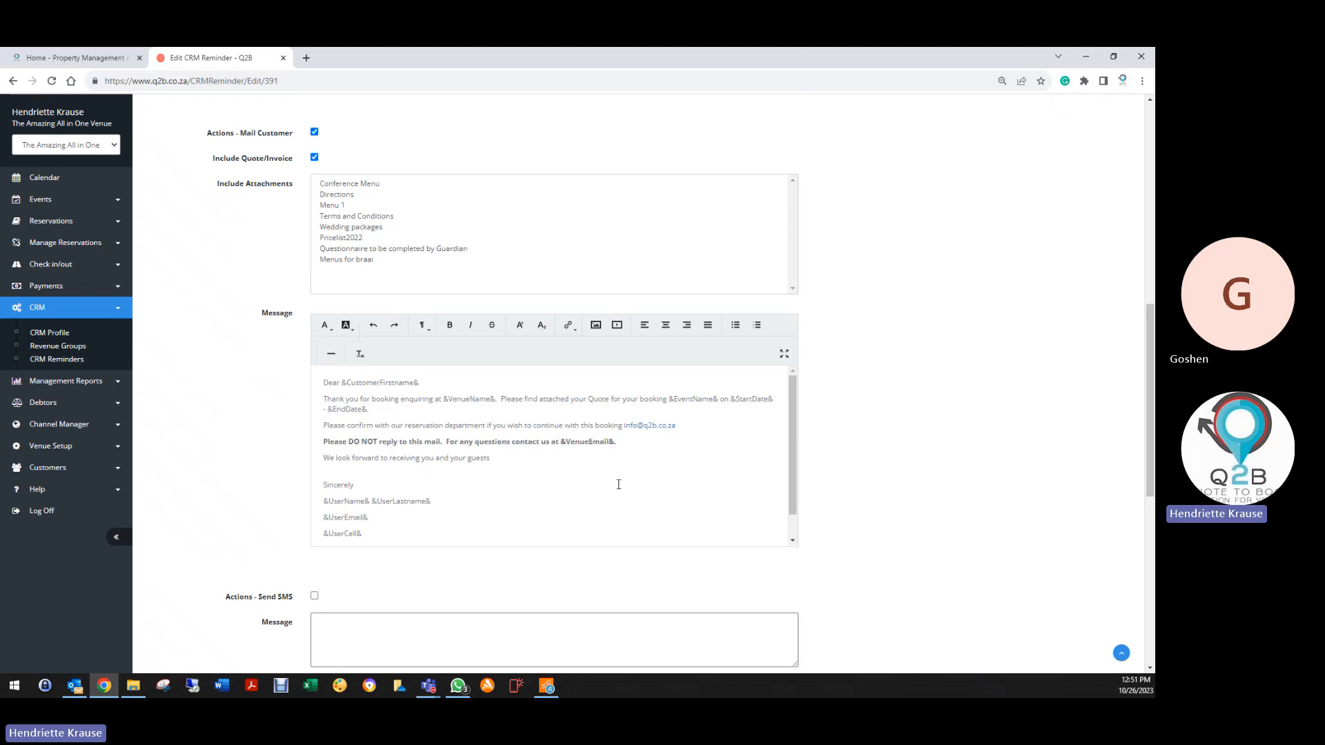
pyautogui.scroll(-1, 335, 532)
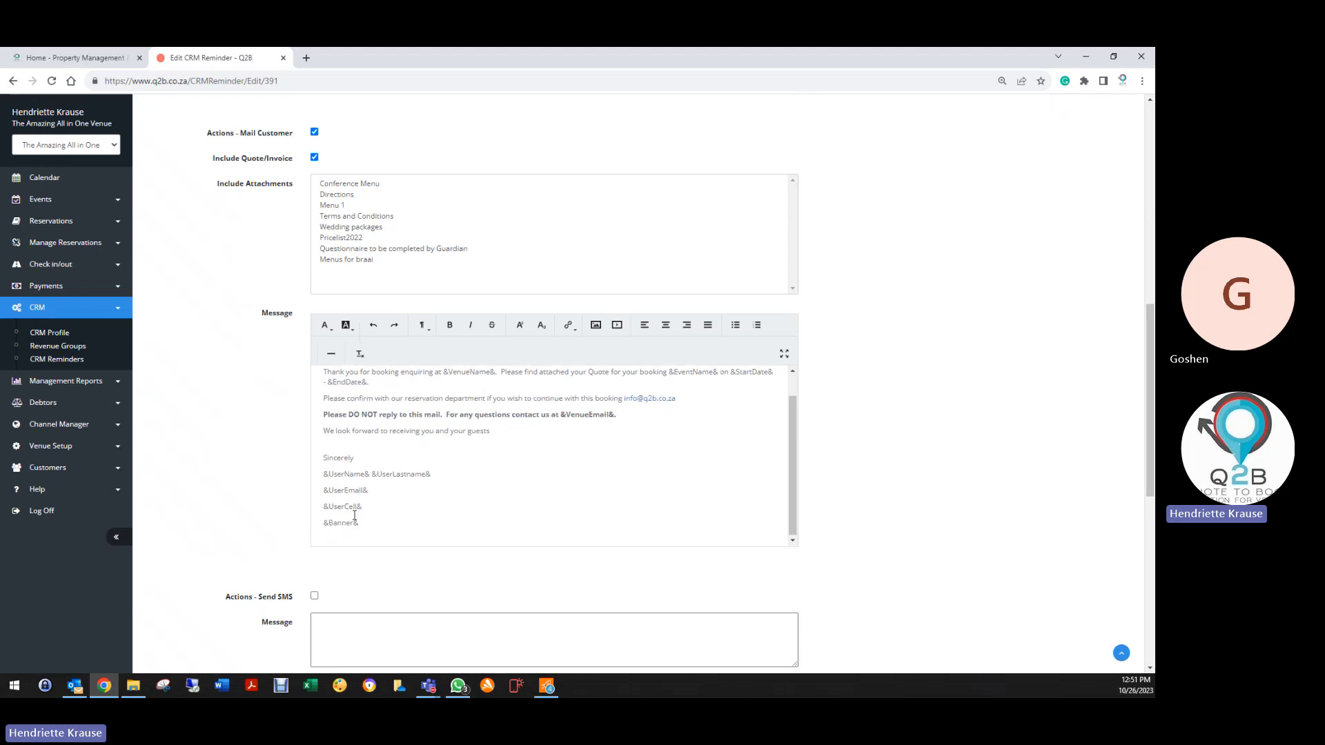
pyautogui.scroll(-7, 224, 494)
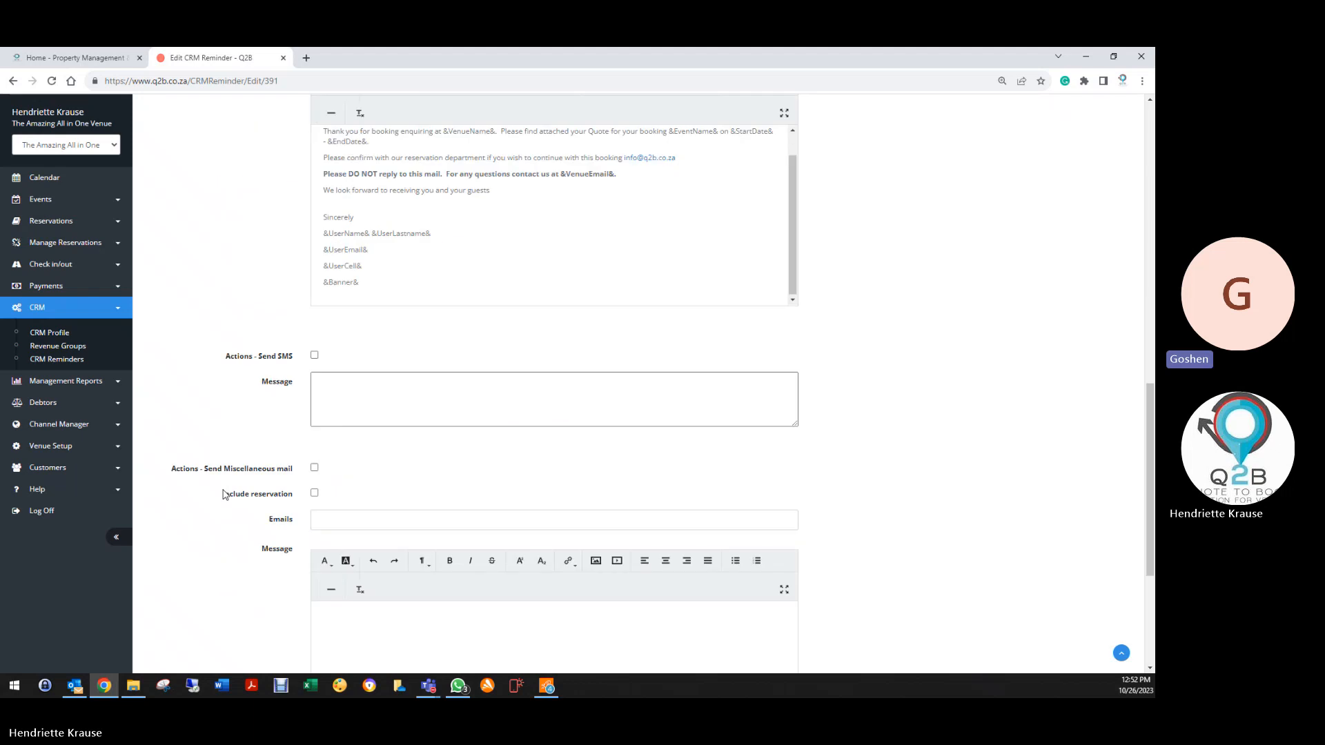
pyautogui.click(331, 599)
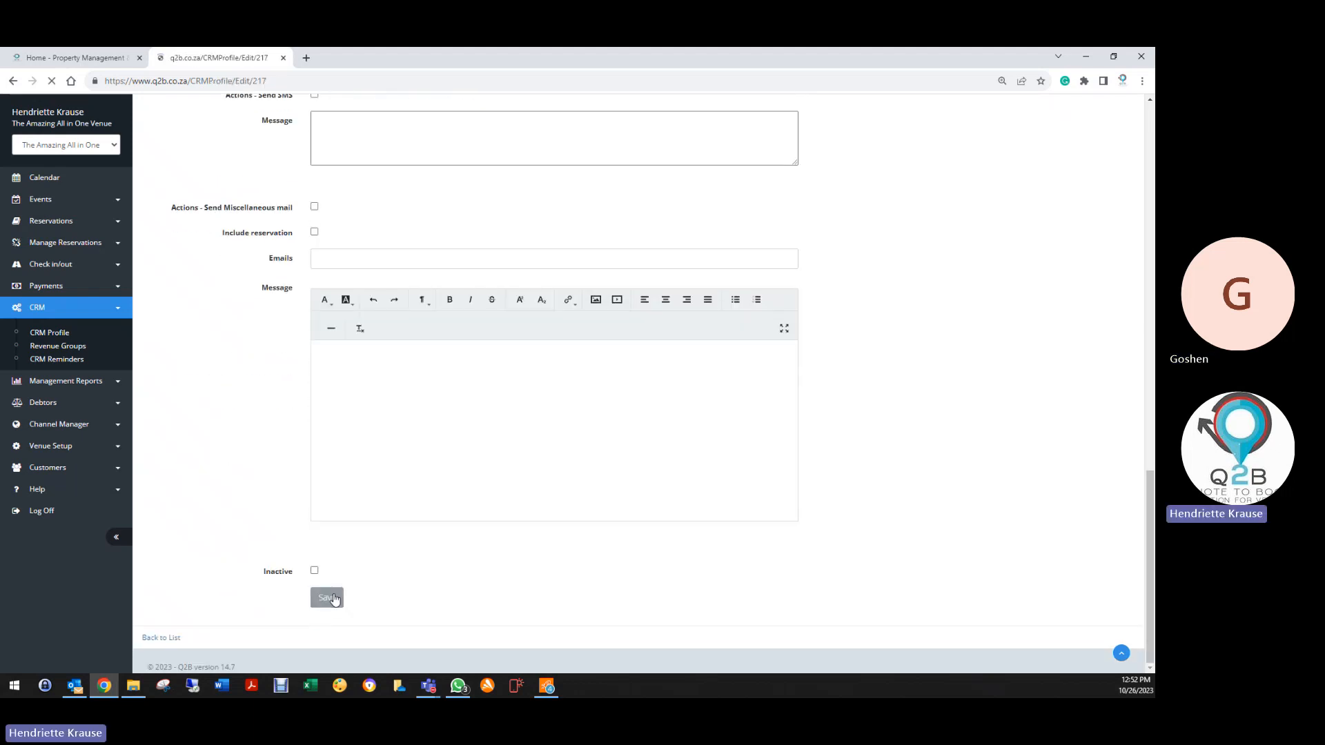
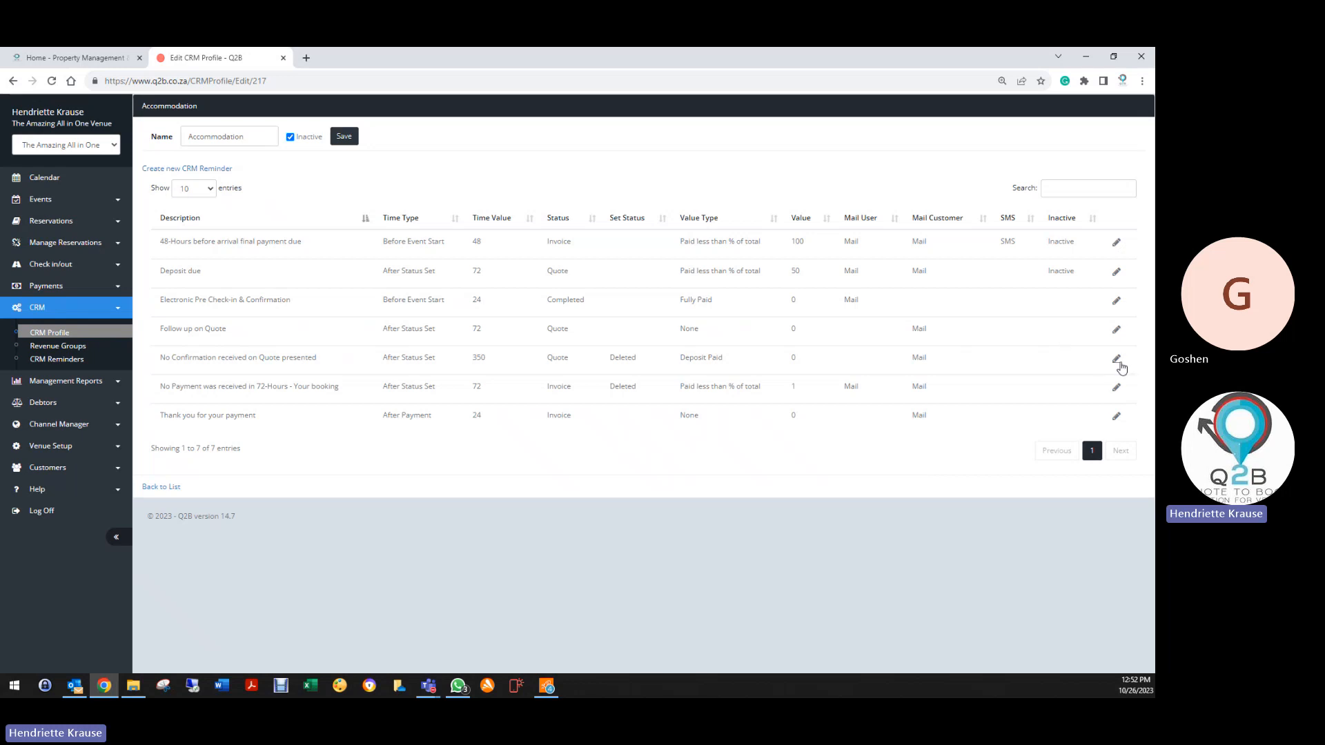
# In the No Confirmation received on Quote presented reminder, set value trigger None and keep status Deleted
pyautogui.click(1116, 359)
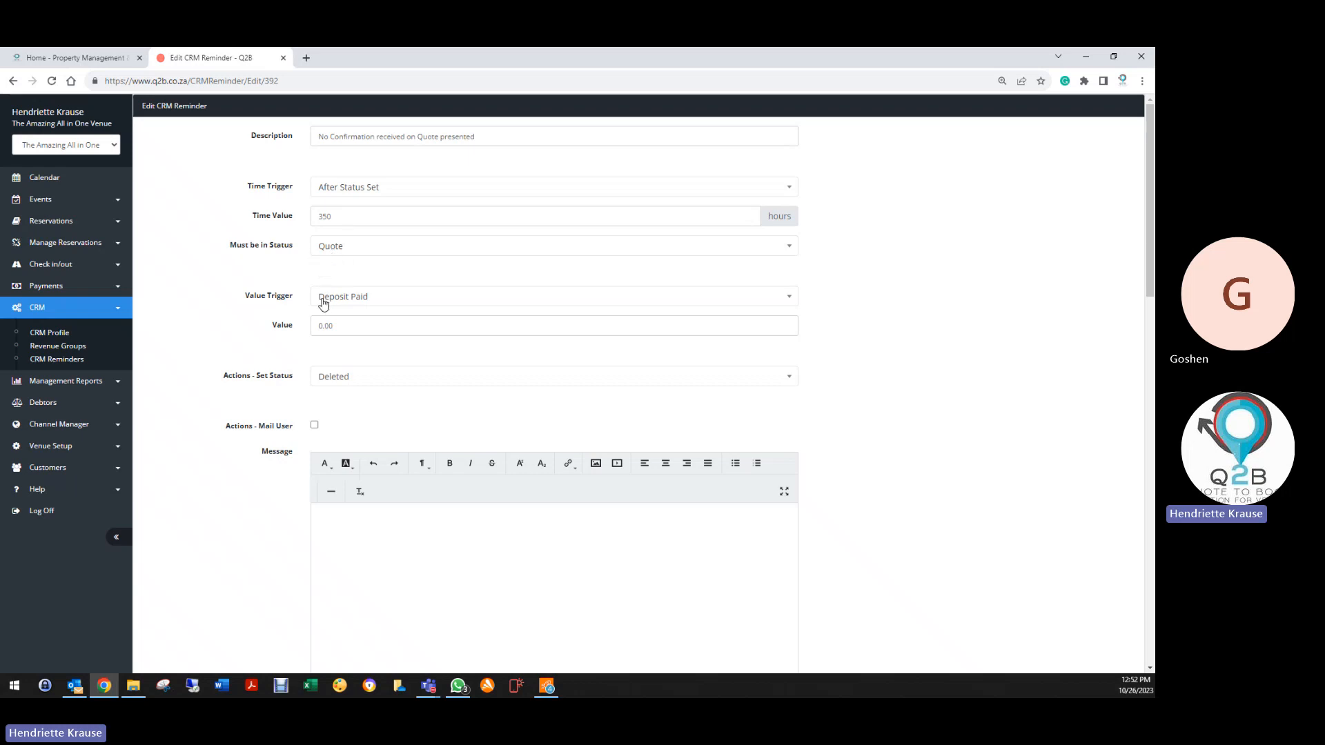
pyautogui.click(409, 298)
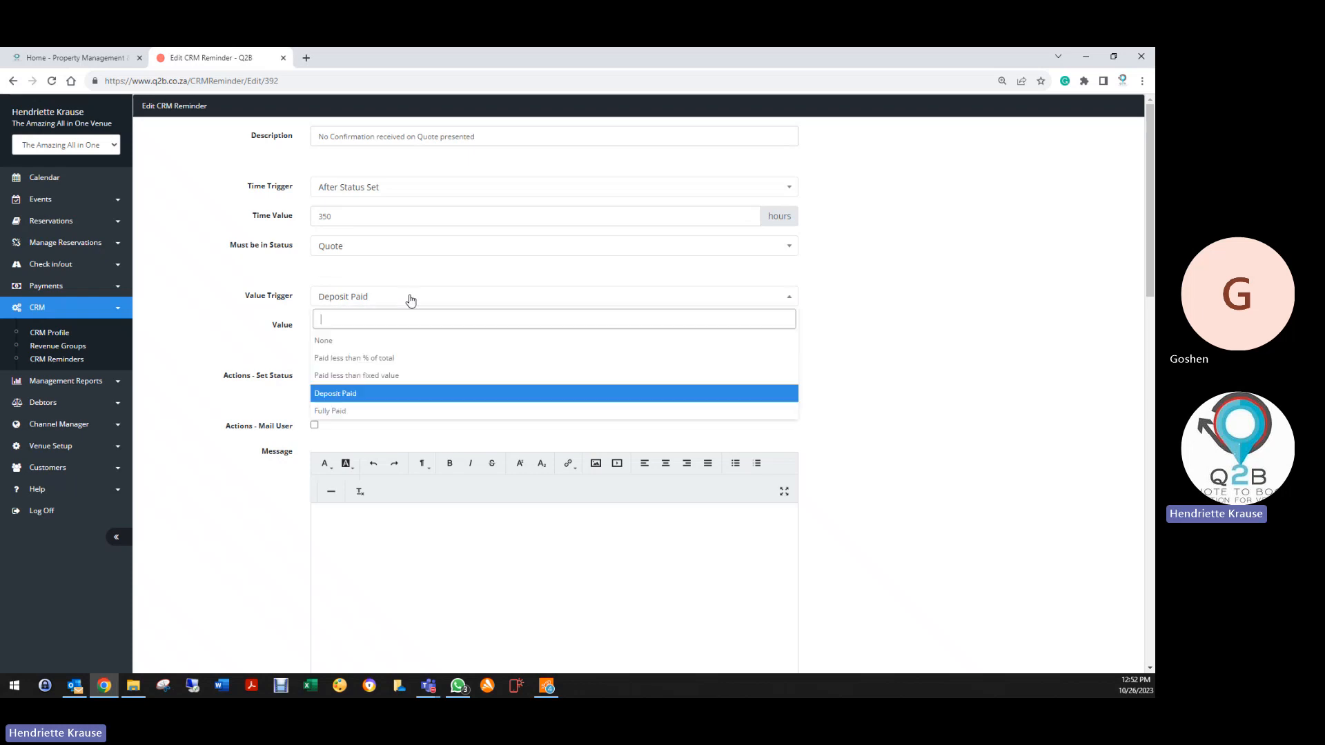
pyautogui.click(343, 340)
pyautogui.scroll(-3, 314, 448)
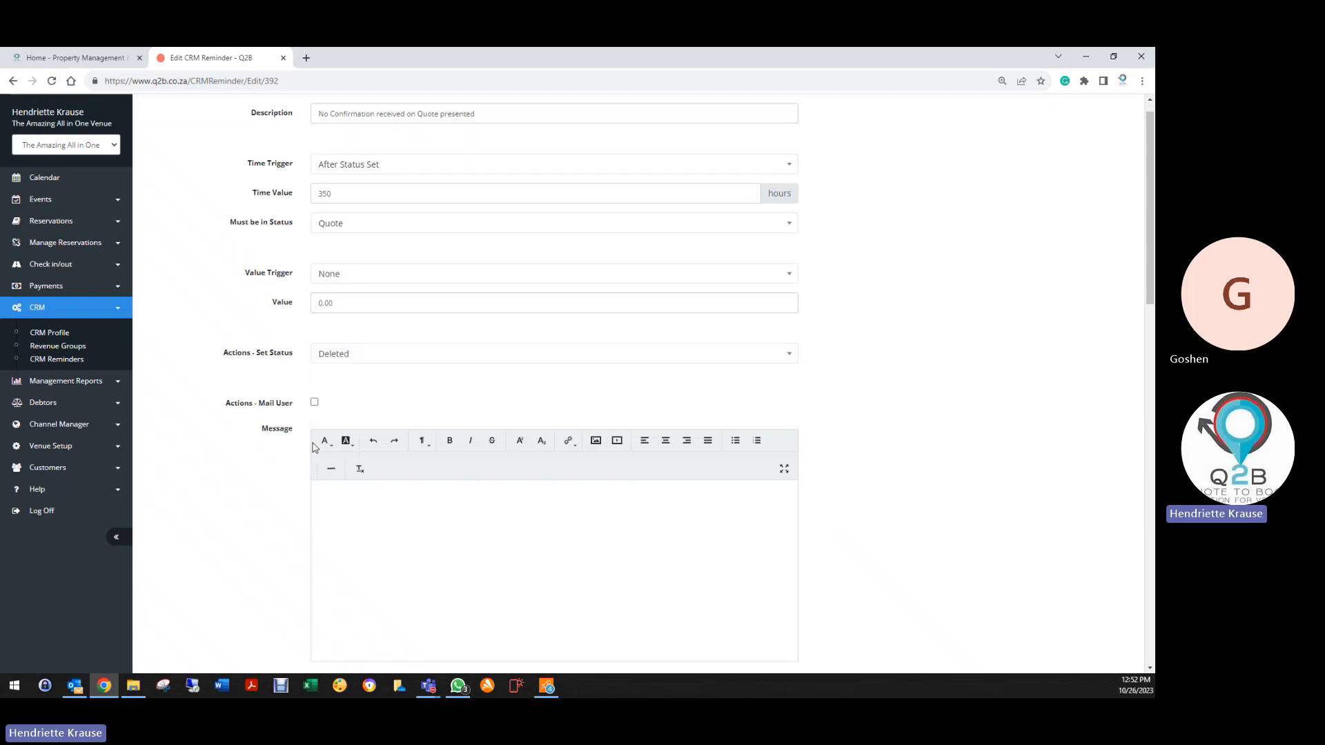
pyautogui.click(322, 199)
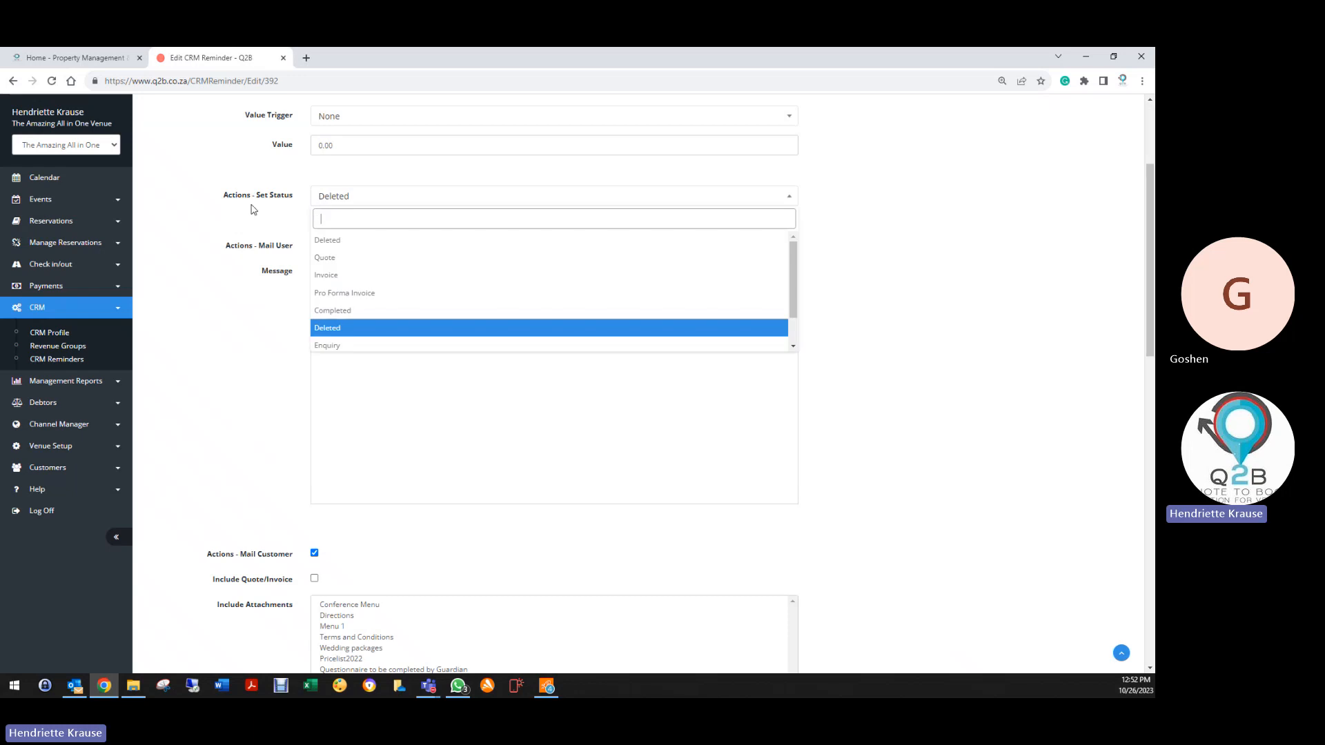
pyautogui.scroll(3, 359, 207)
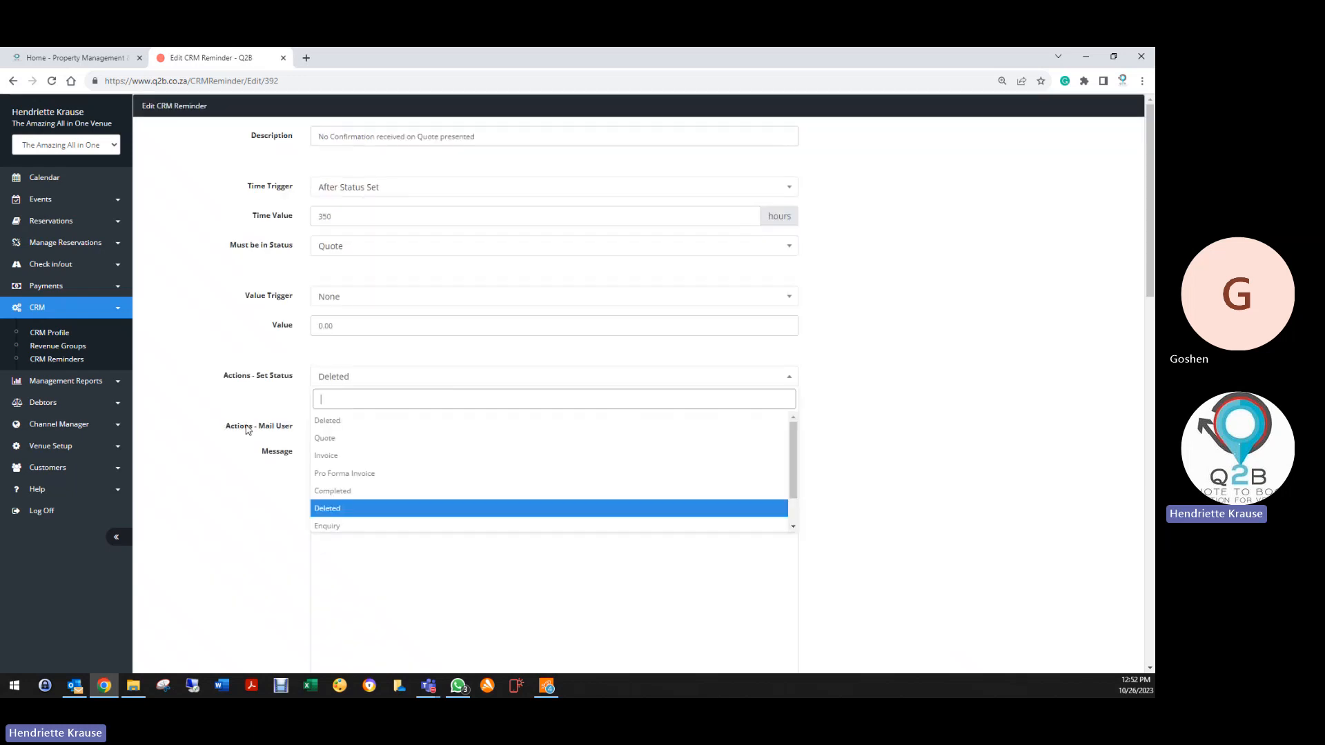
pyautogui.click(344, 421)
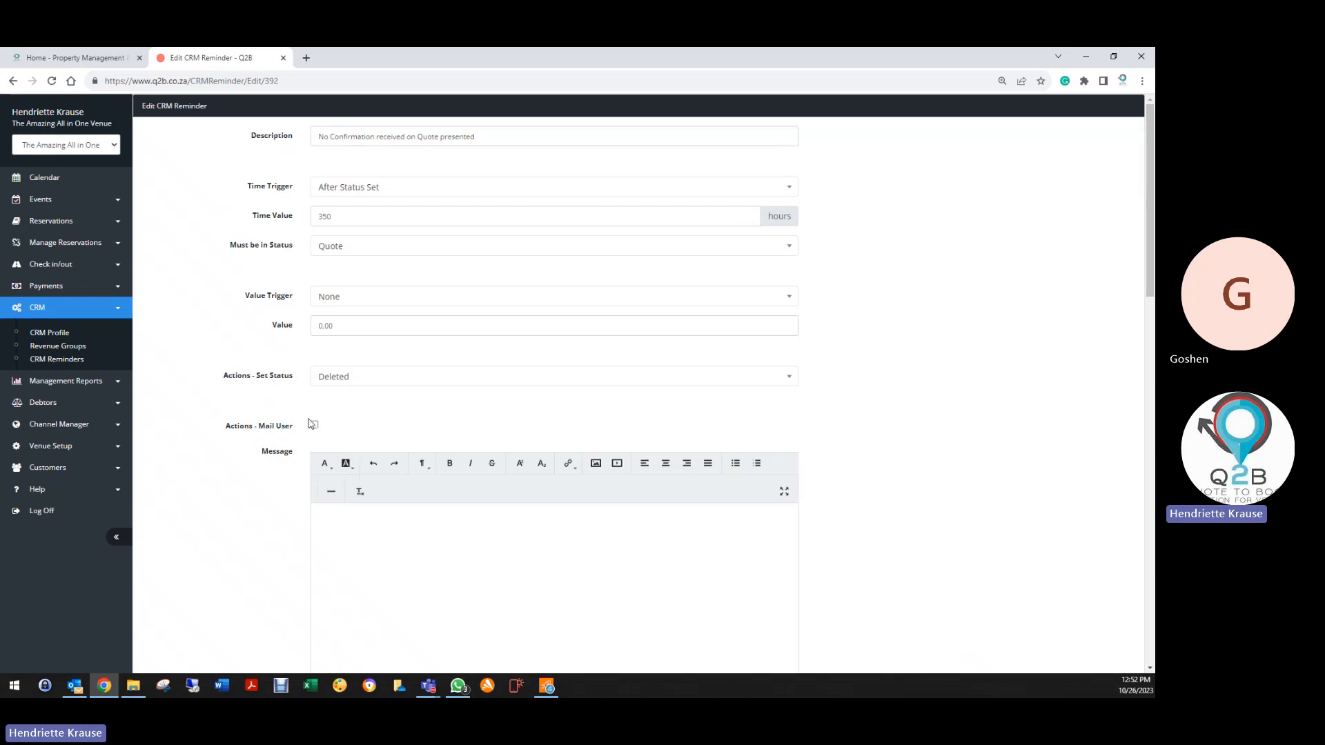
pyautogui.scroll(-4, 327, 428)
pyautogui.scroll(-3, 327, 428)
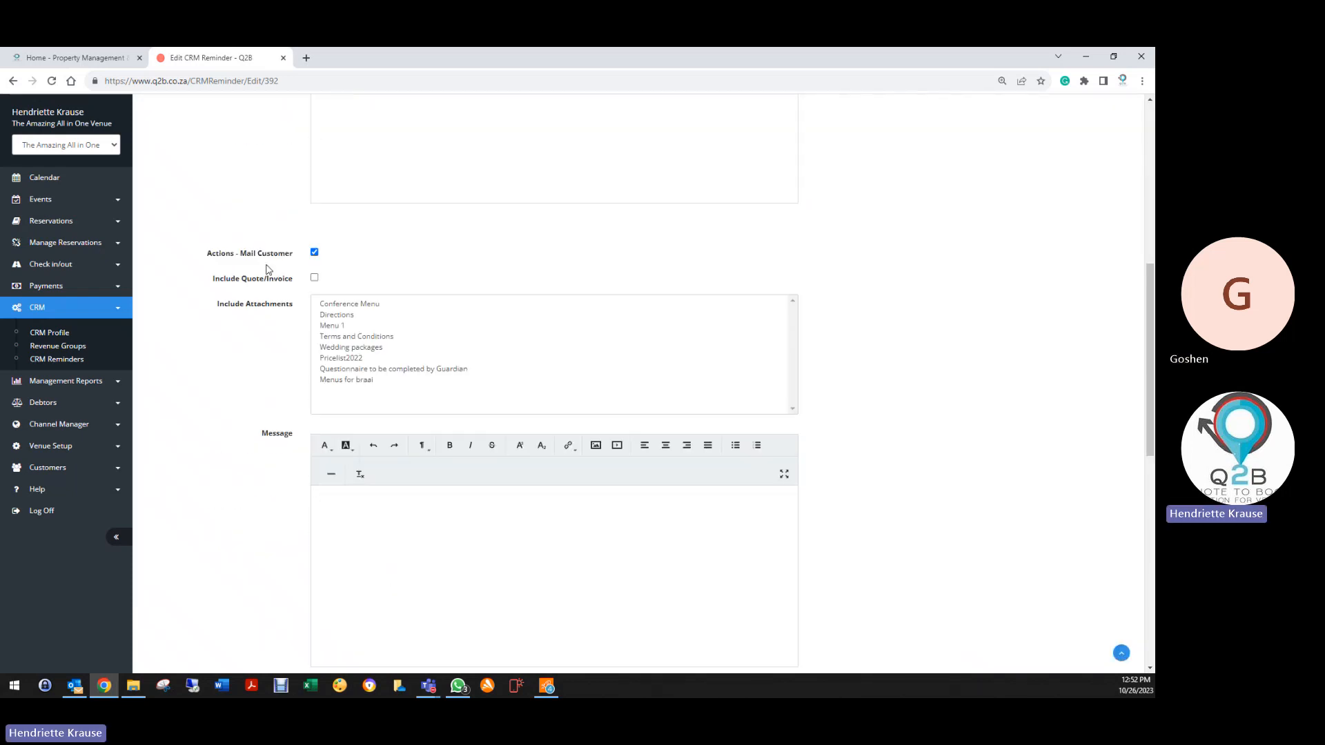
pyautogui.scroll(-4, 320, 260)
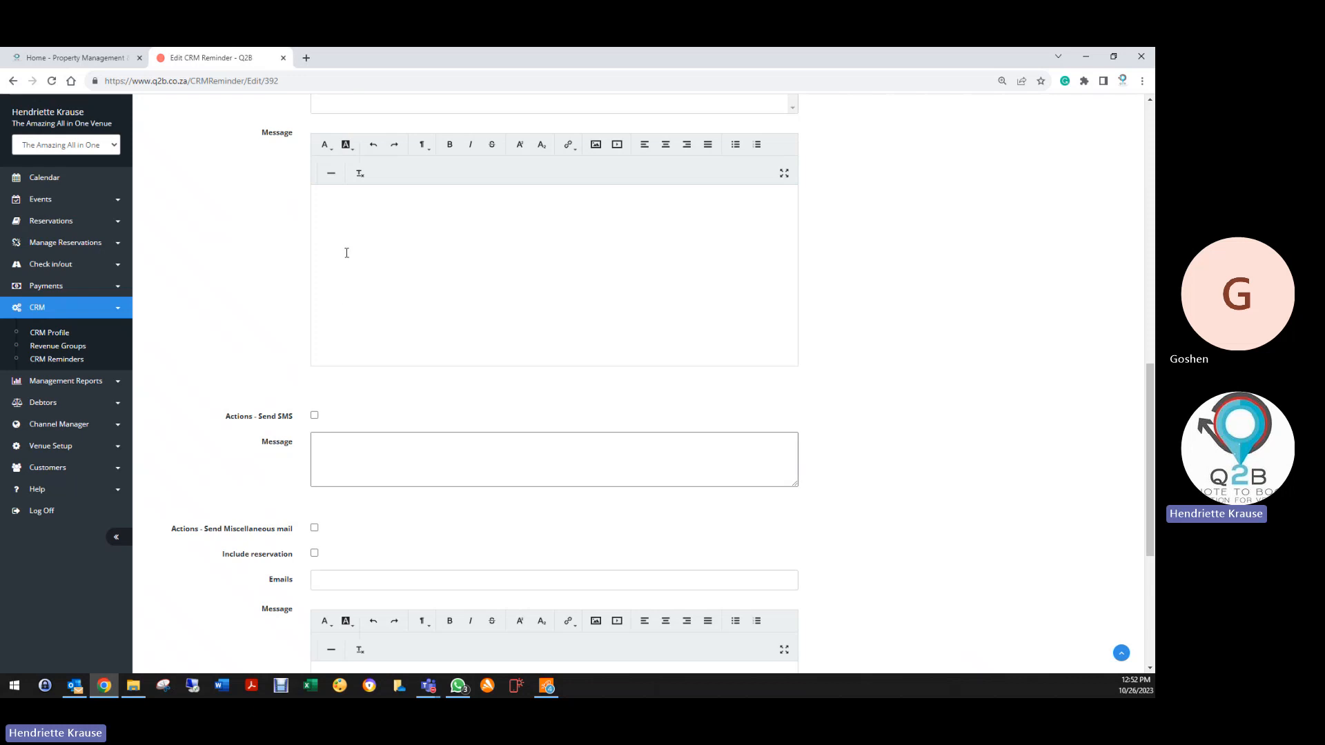
# Paste the template as plain text and add 'Please note we received no payment on your reservation and your booking is now cancelled.'
pyautogui.rightClick(349, 209)
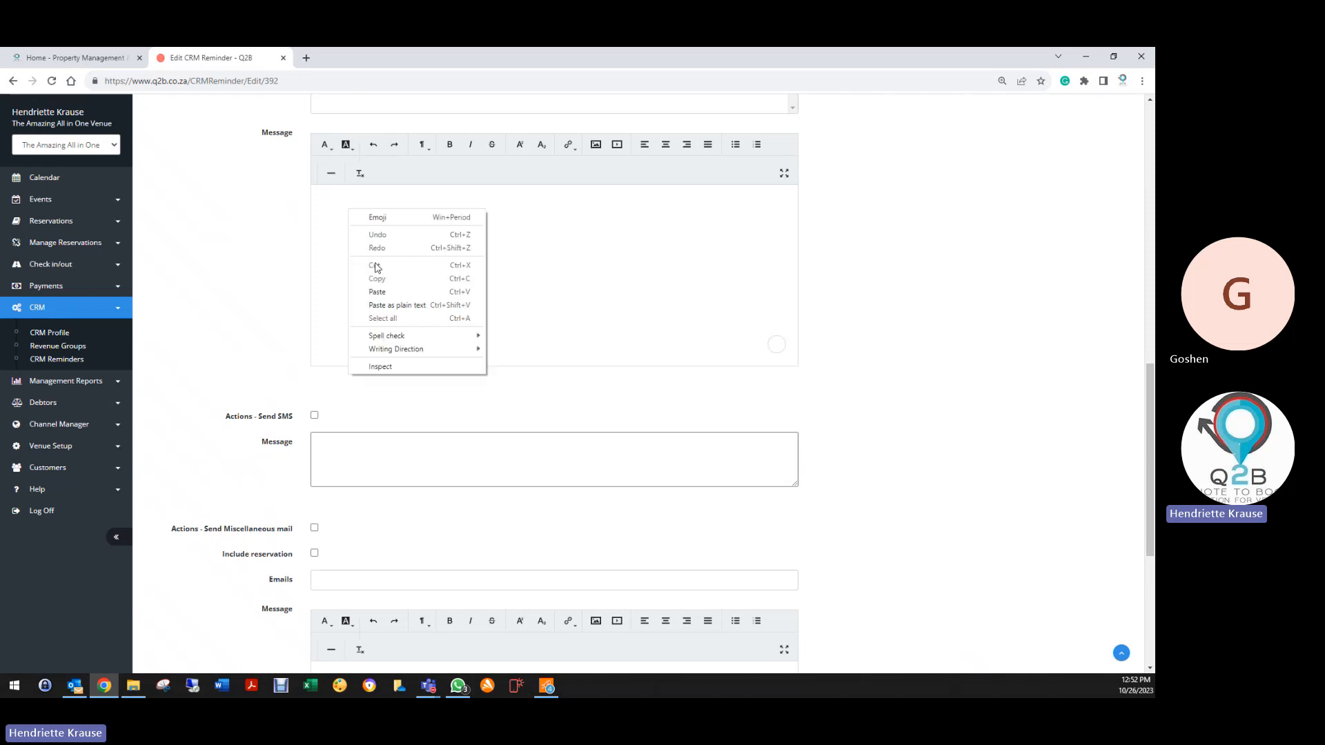
pyautogui.click(389, 308)
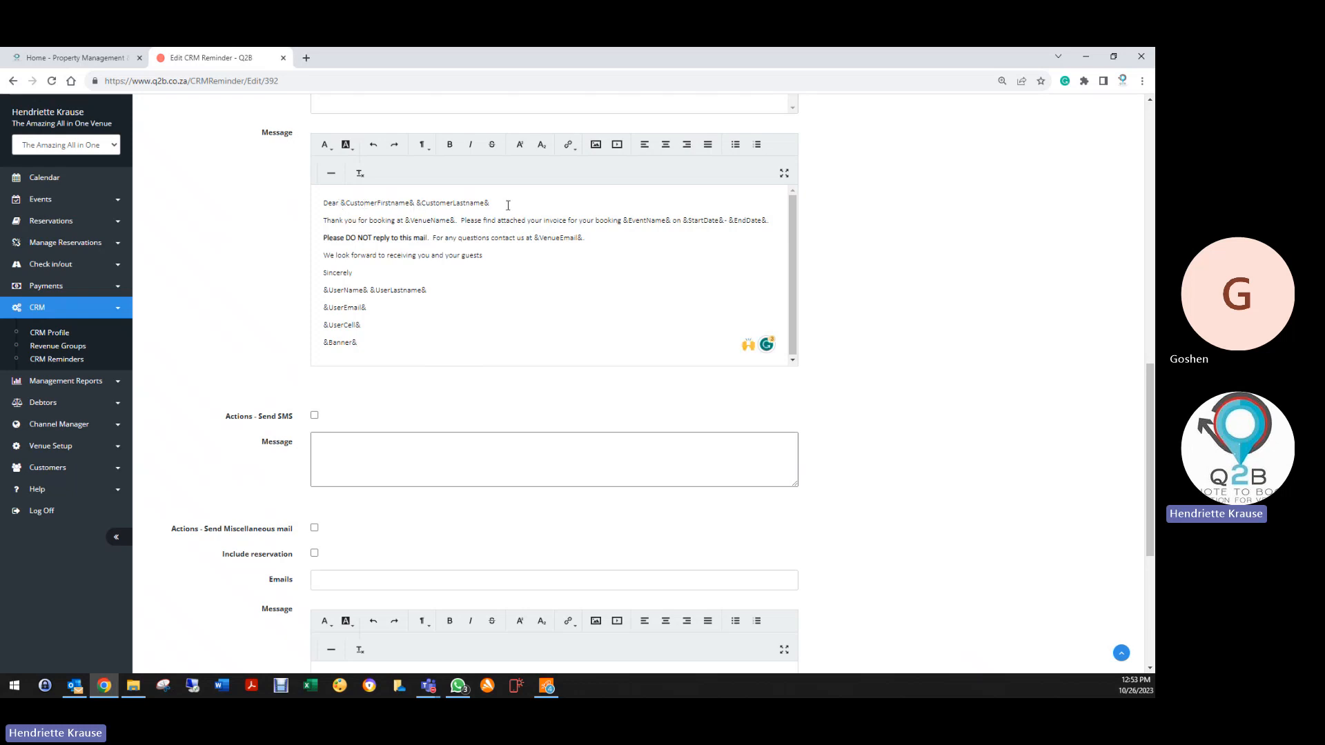
pyautogui.click(314, 225)
pyautogui.write('Please ')
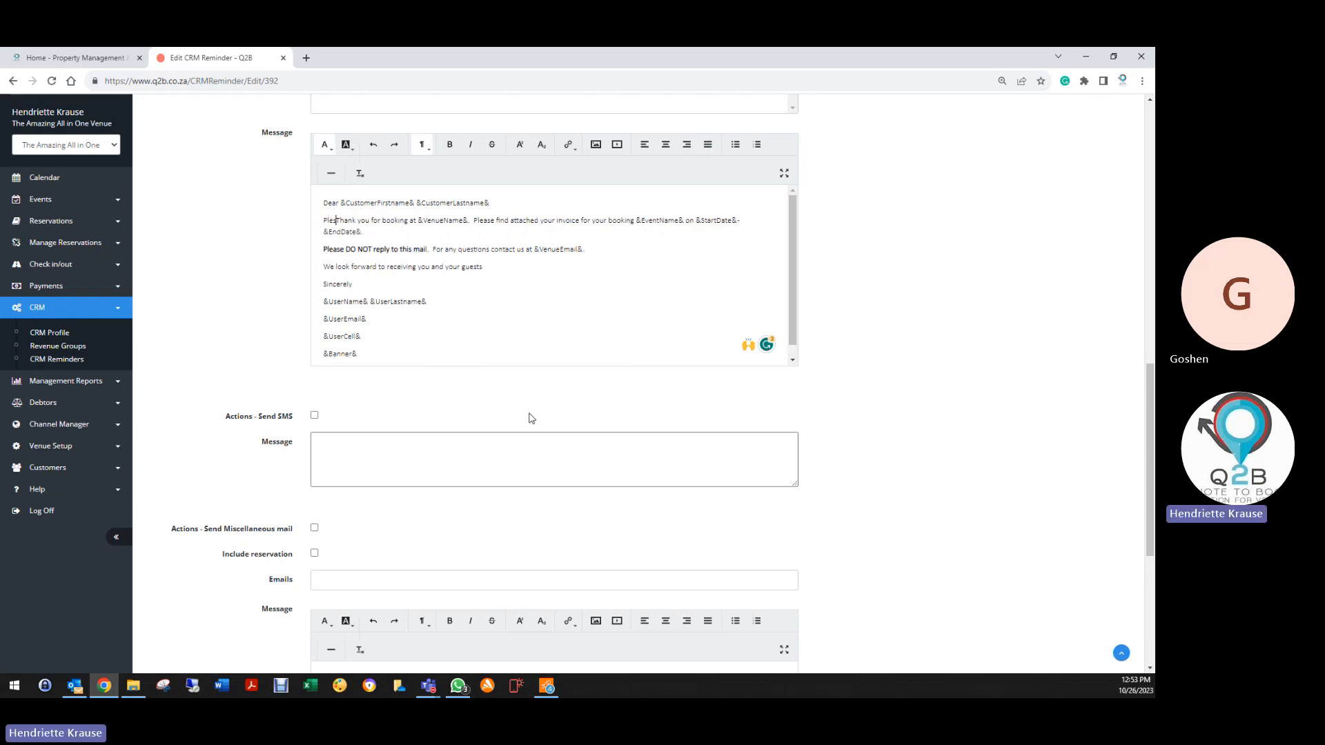
pyautogui.write('note we rec')
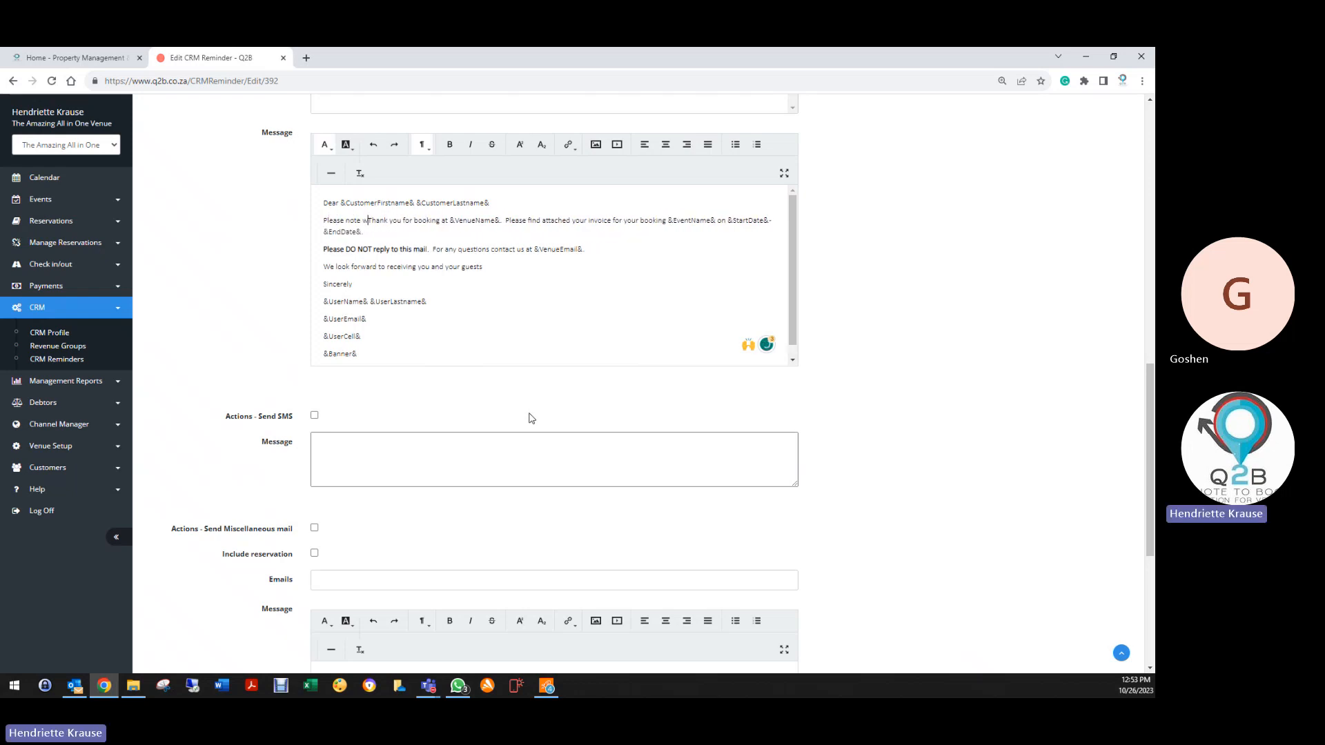
pyautogui.write('ved no payment o')
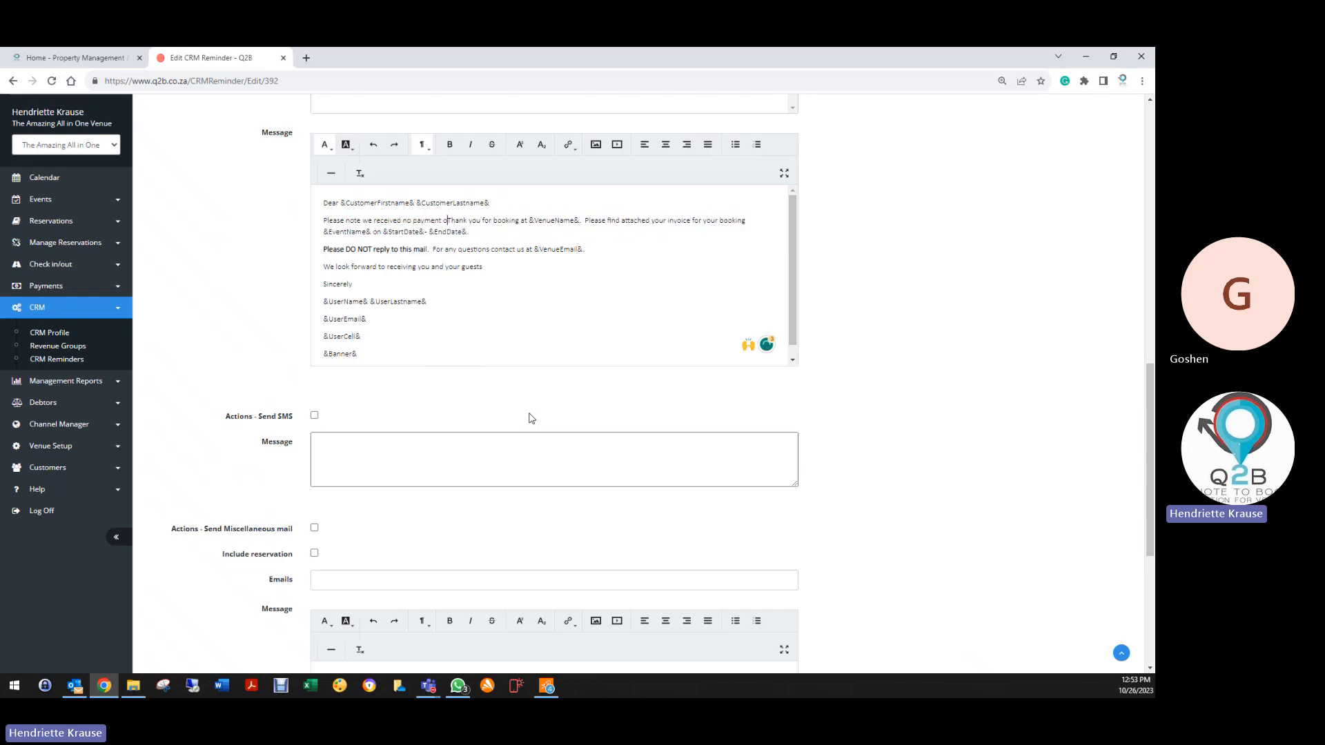
pyautogui.write('n your boo')
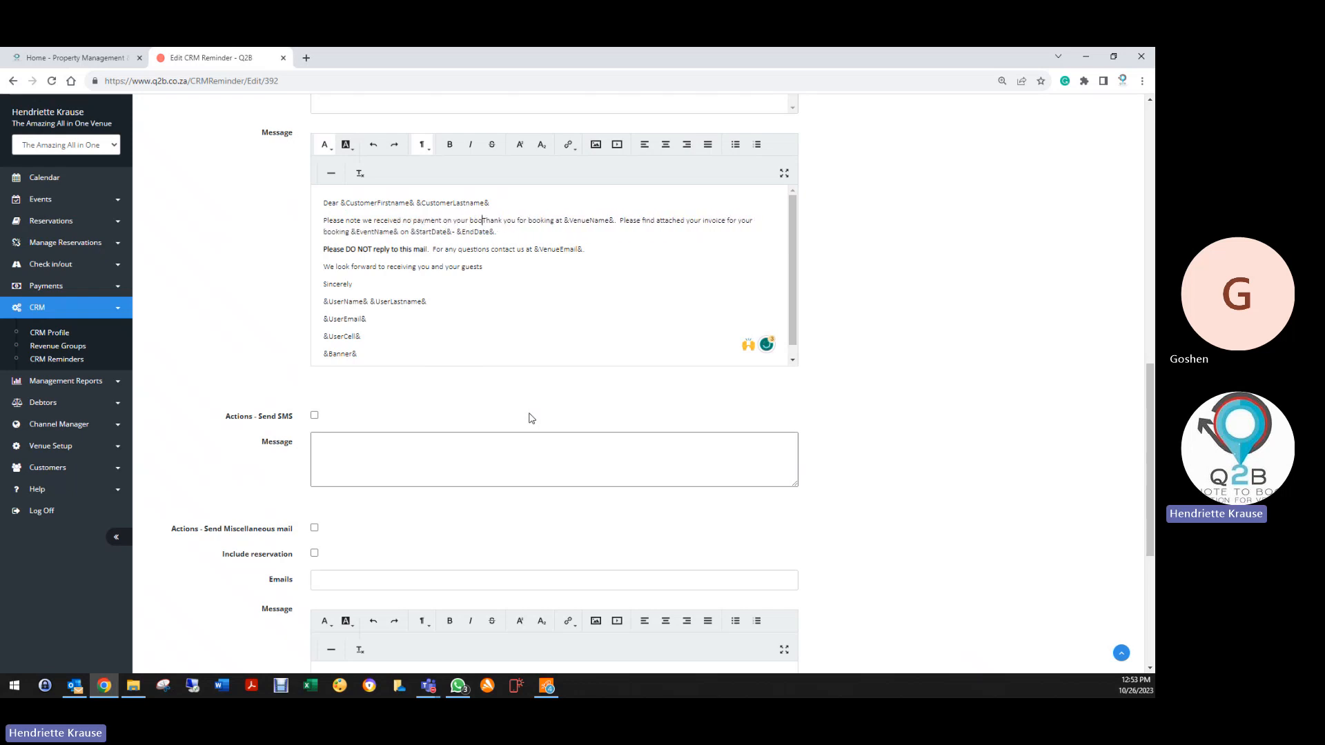
pyautogui.press('BackSpace')
pyautogui.press('BackSpace')
pyautogui.press('BackSpace')
pyautogui.write('reserv')
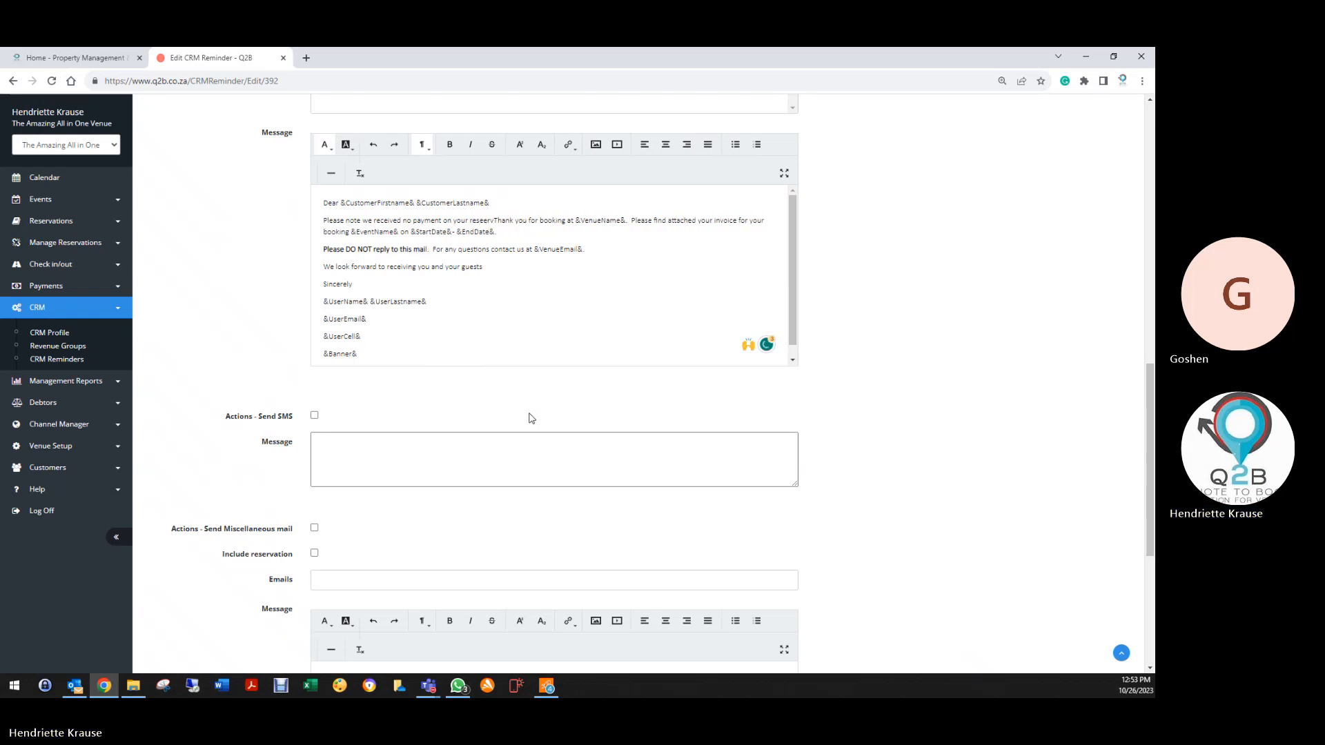
pyautogui.press('BackSpace')
pyautogui.press('BackSpace')
pyautogui.press('BackSpace')
pyautogui.write('rvation')
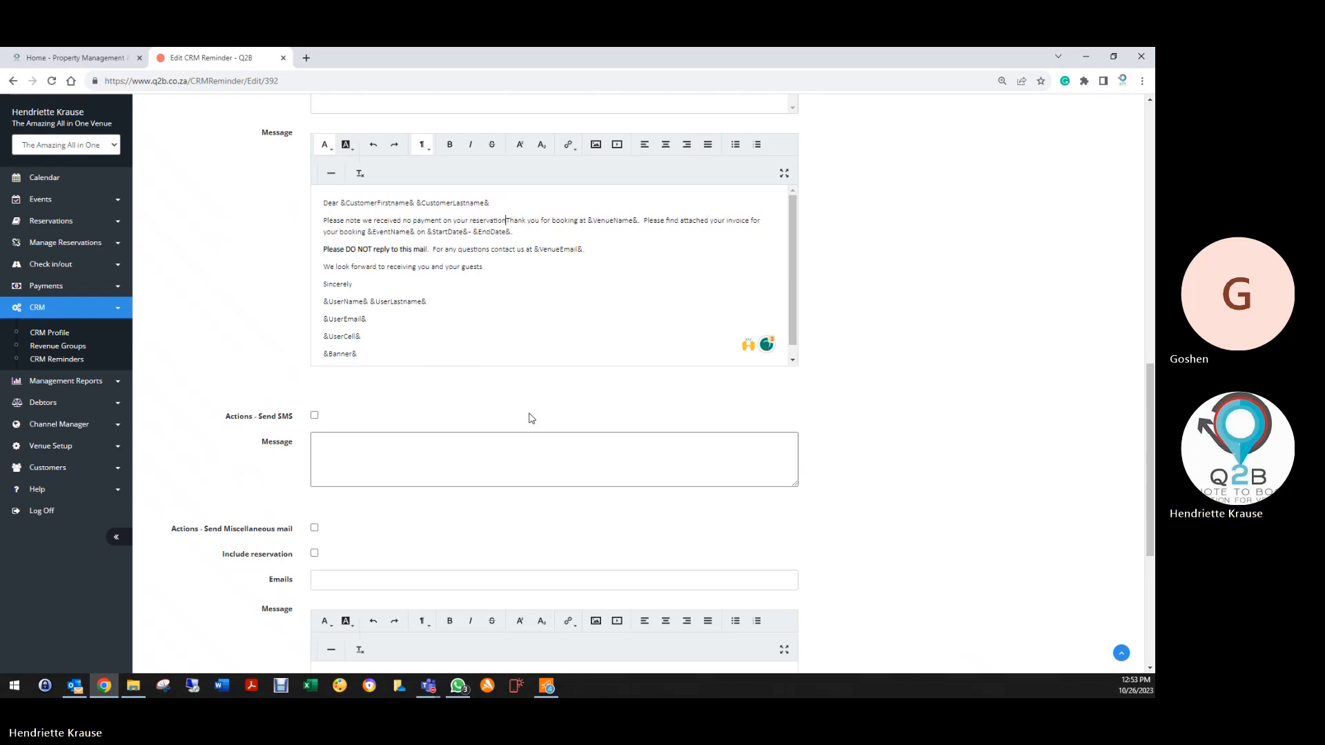
pyautogui.write(' and ')
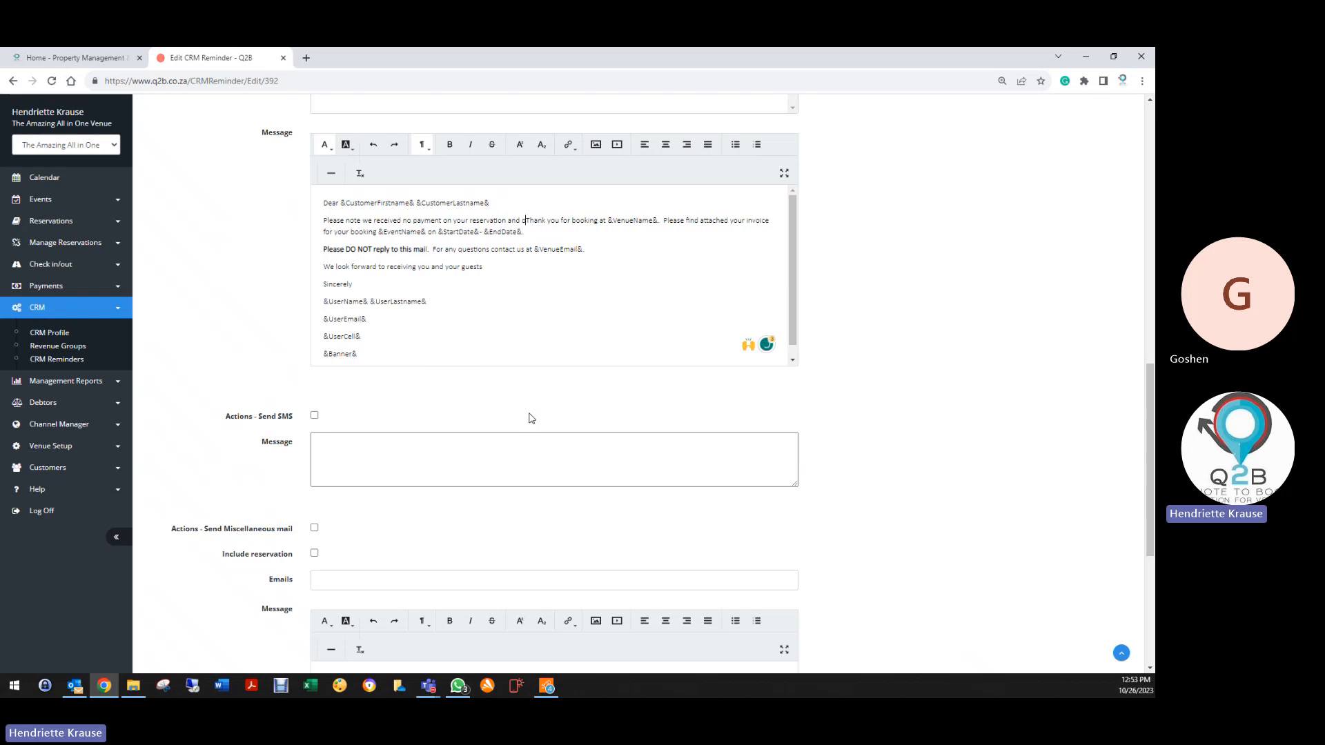
pyautogui.write('your bookin')
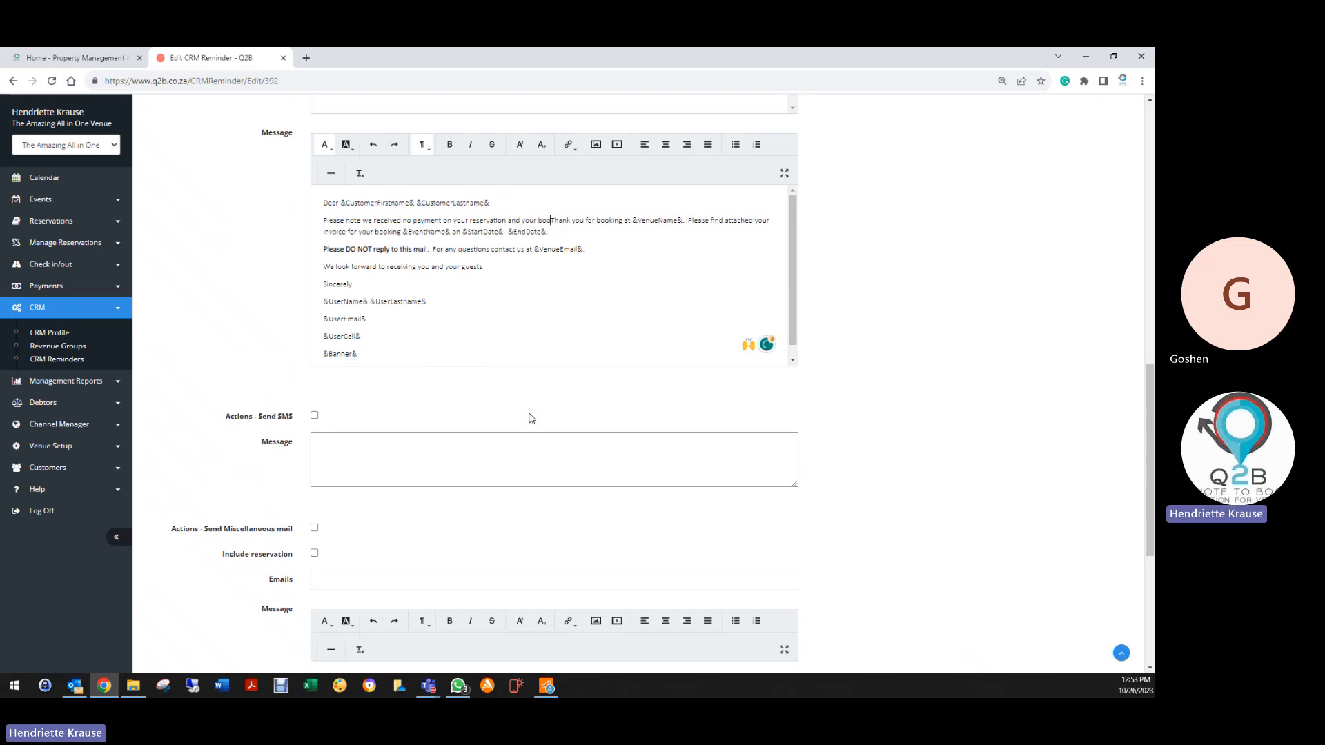
pyautogui.write('g is now can')
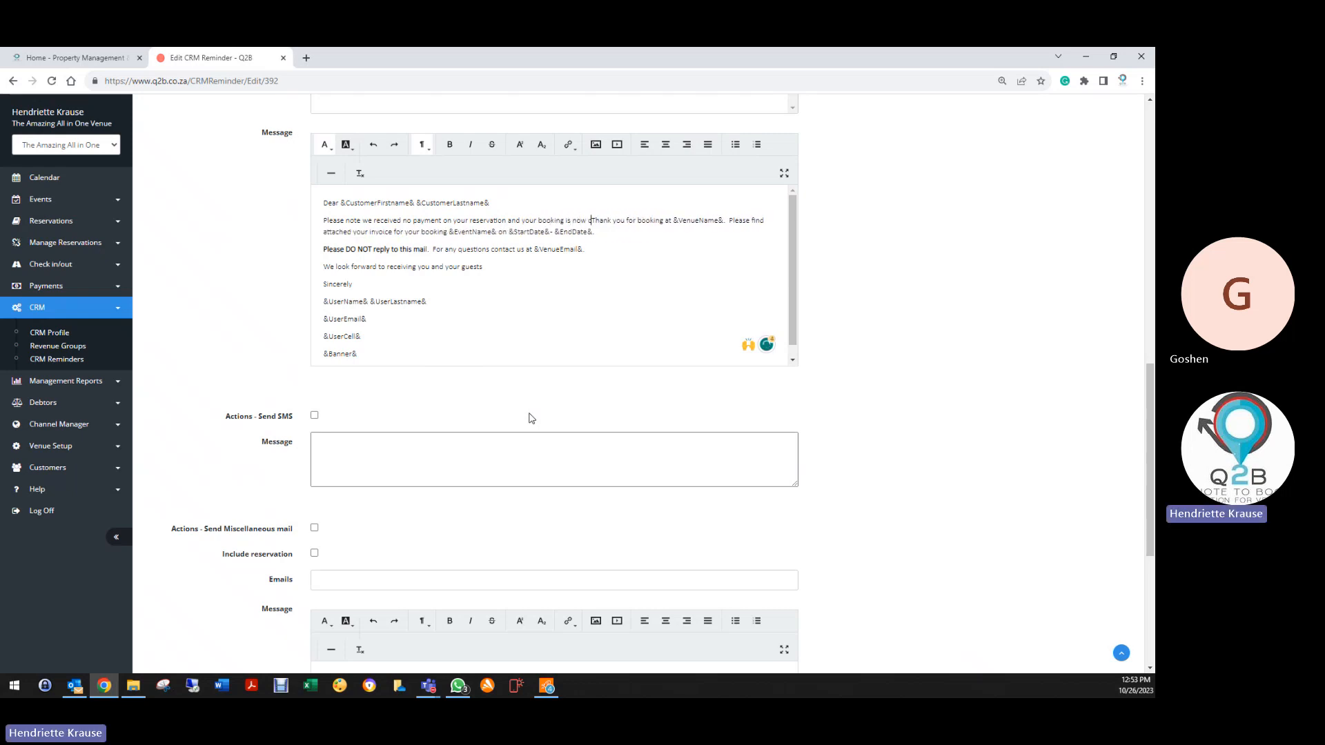
pyautogui.write('celled.')
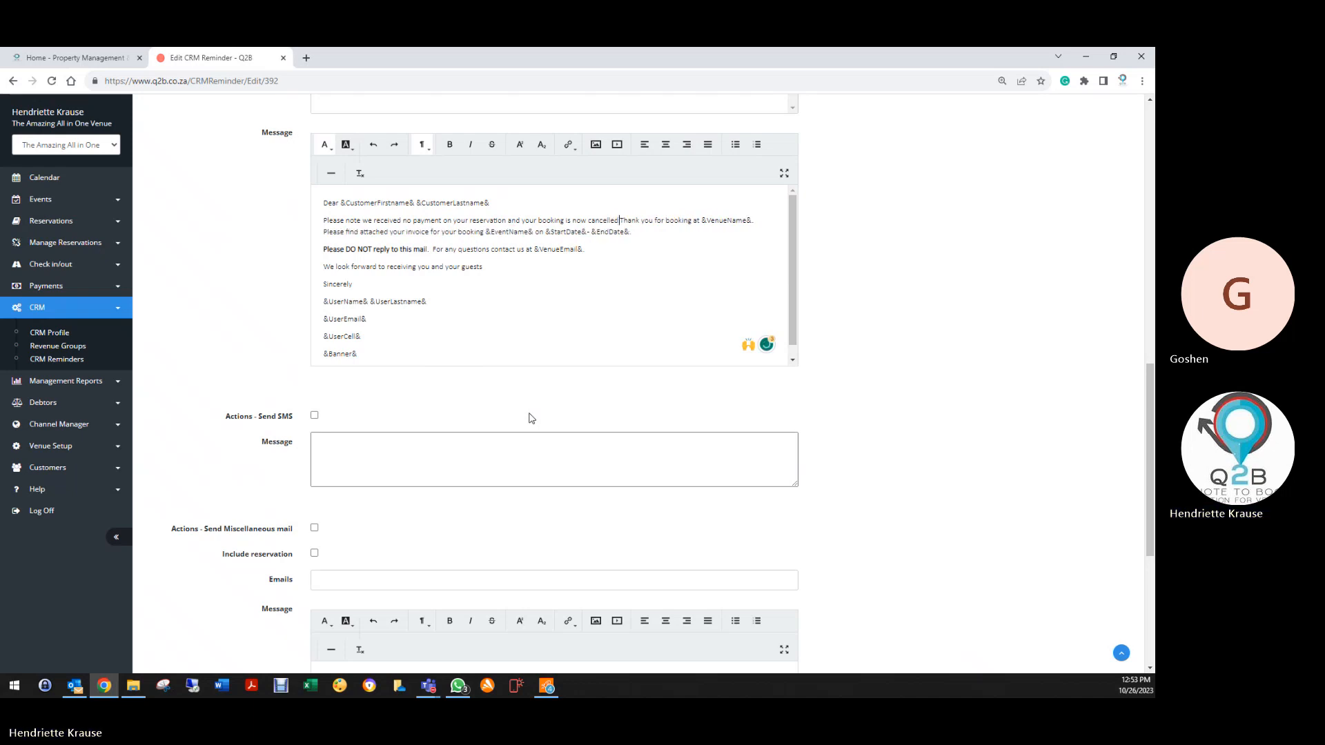
# Add 'Should you wish to re-instate your reservation please do not hesitate to contact us.' and delete the Thank you line
pyautogui.press('Return')
pyautogui.press('Return')
pyautogui.write('s')
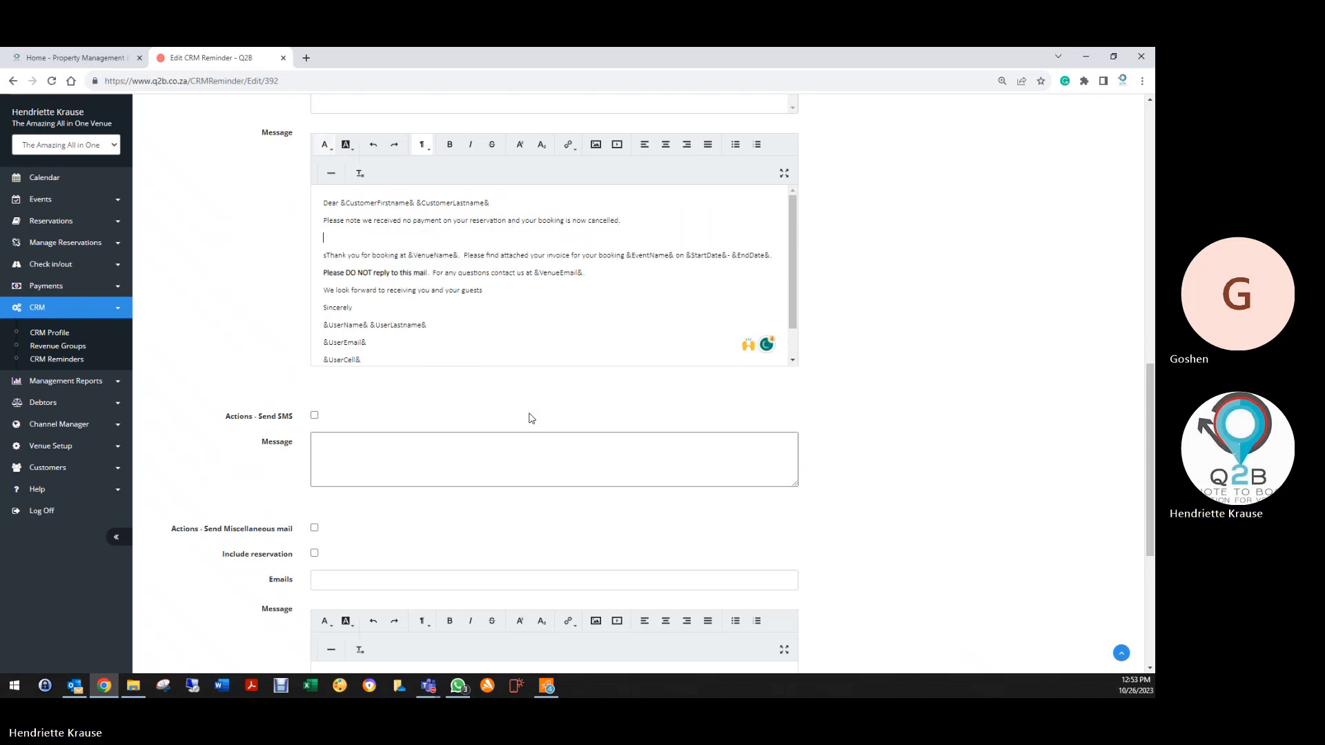
pyautogui.press('Up')
pyautogui.write('Shou')
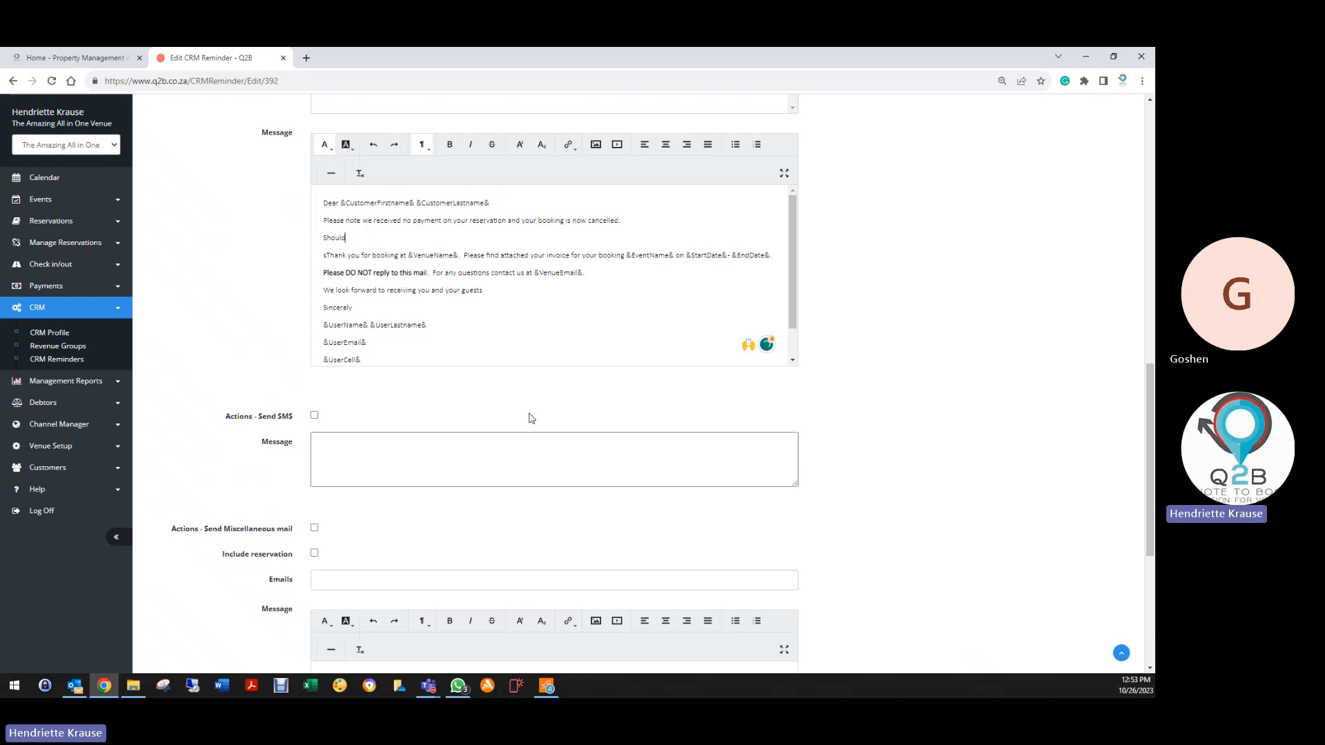
pyautogui.write('ld you wish to re')
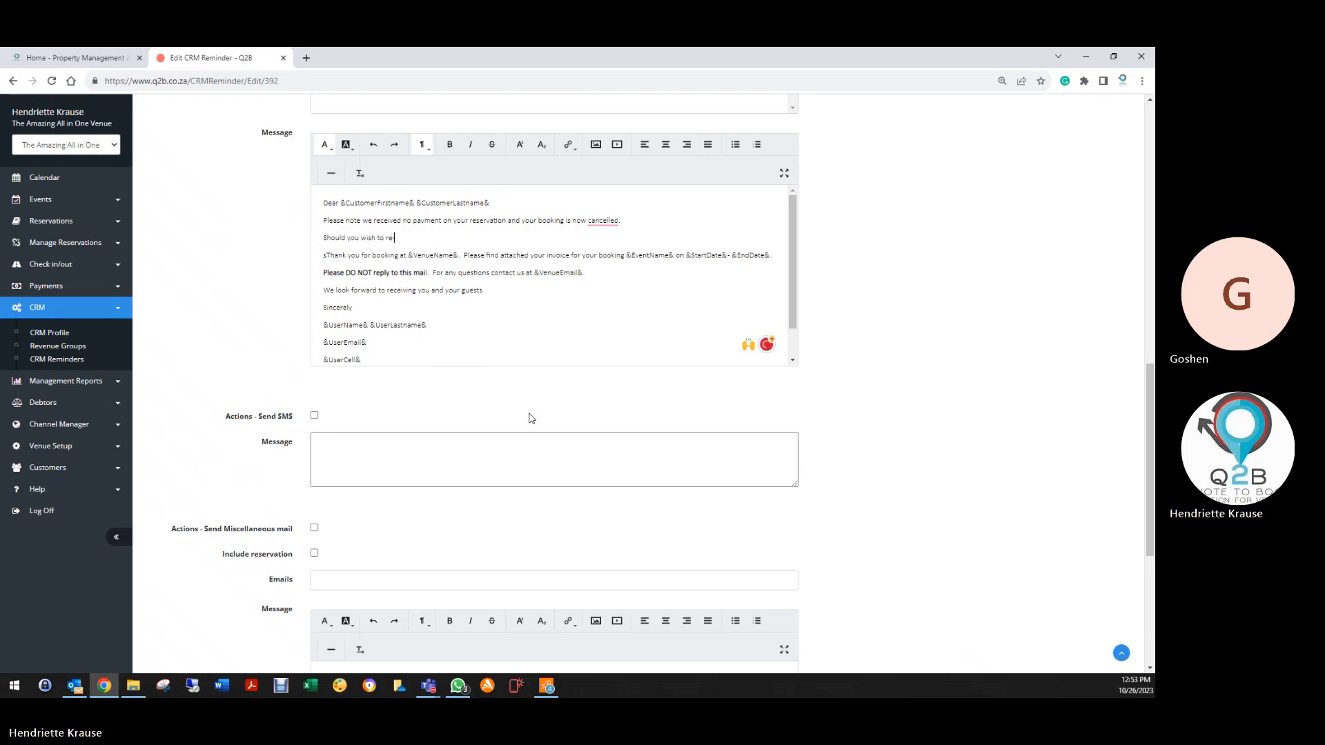
pyautogui.write('-instate')
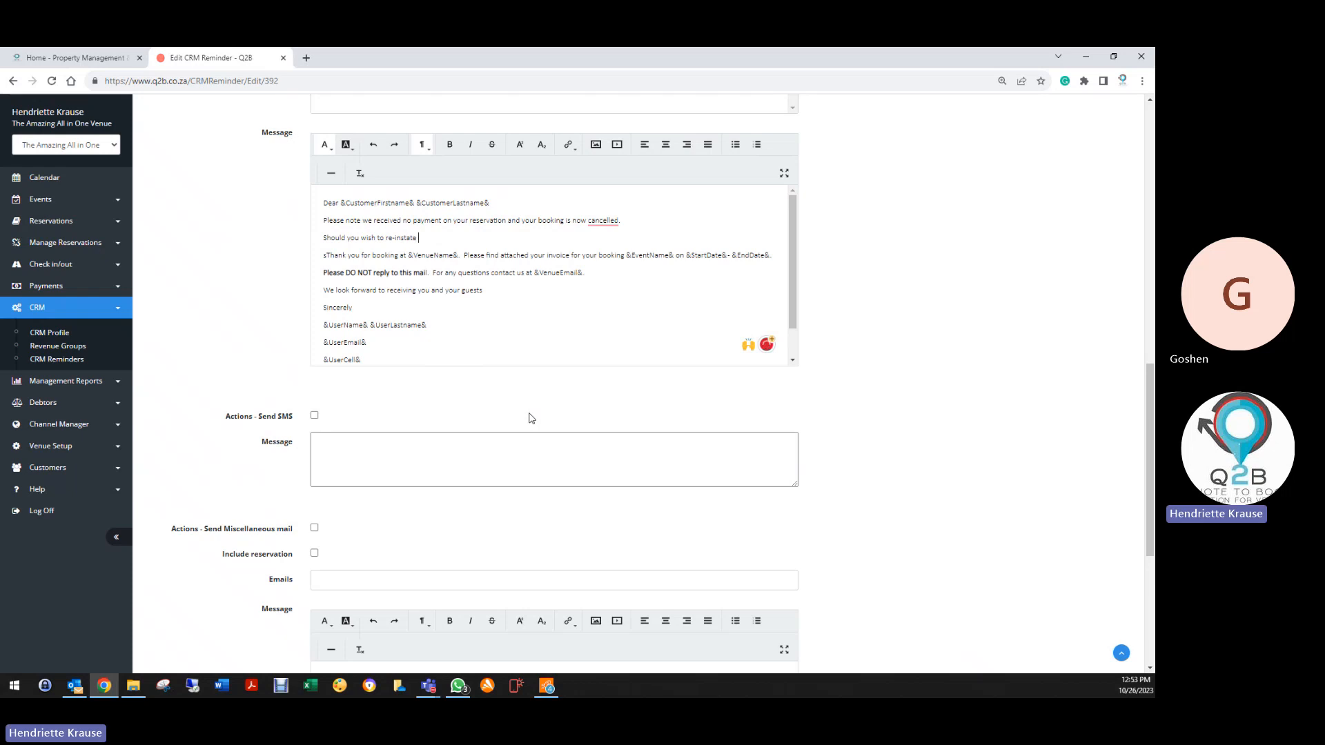
pyautogui.write(' your reservation please do not hesitate to contact us.')
pyautogui.moveTo(319, 258); pyautogui.dragTo(772, 255)
pyautogui.press('BackSpace')
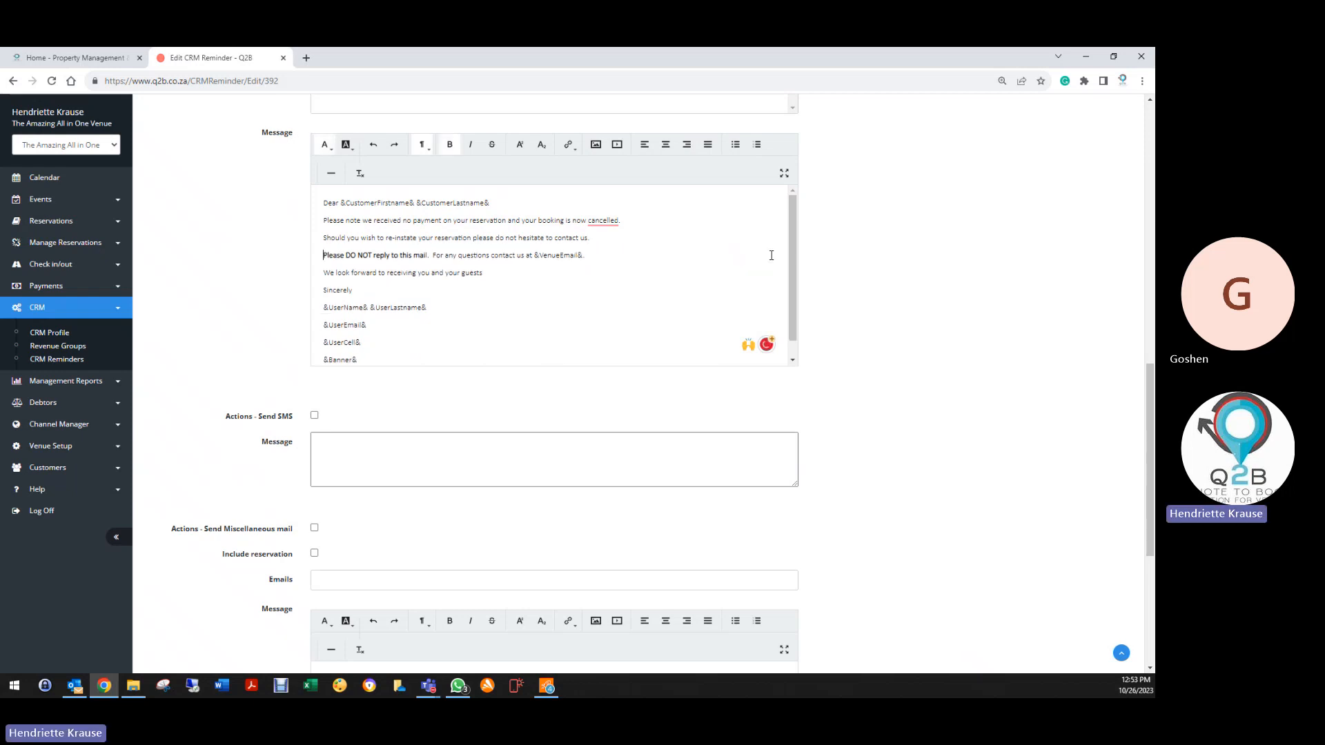
pyautogui.scroll(10, 575, 264)
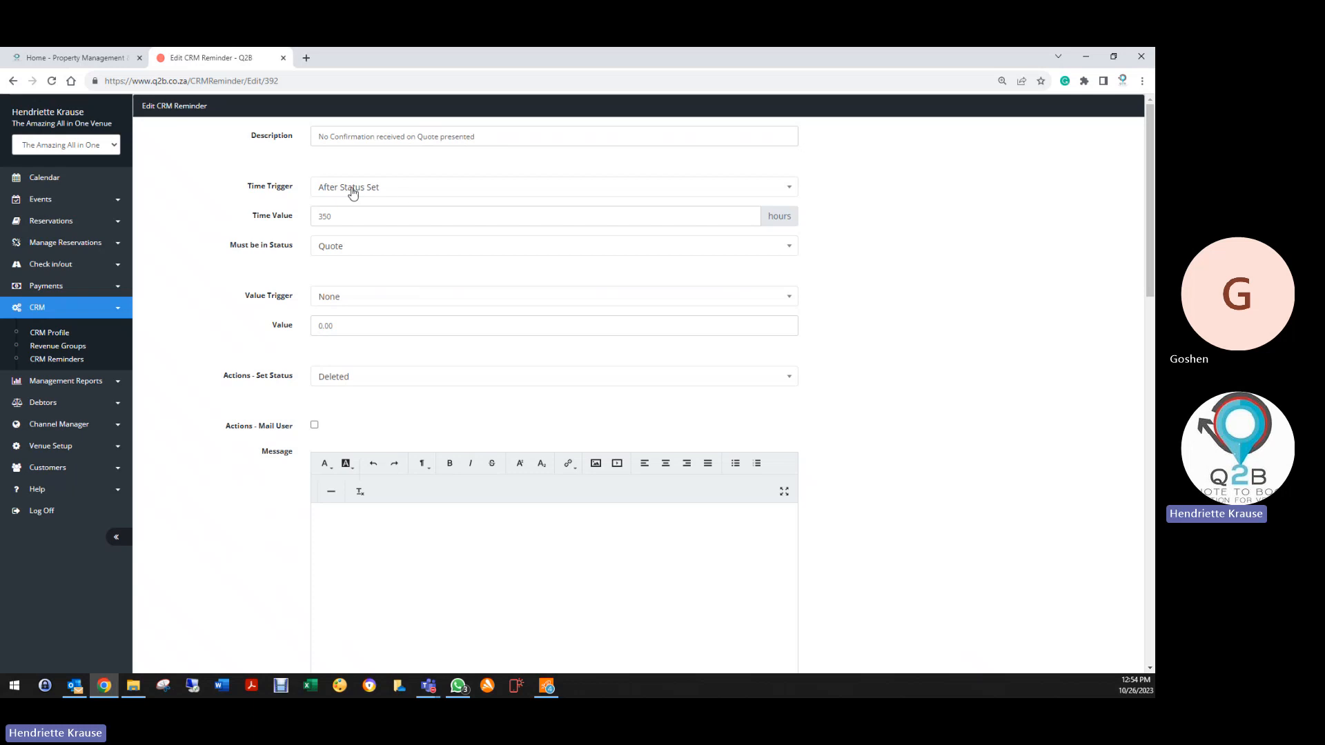
# Keep the 350-hour time value and save the reminder back to the Accommodation profile list
pyautogui.doubleClick(318, 215)
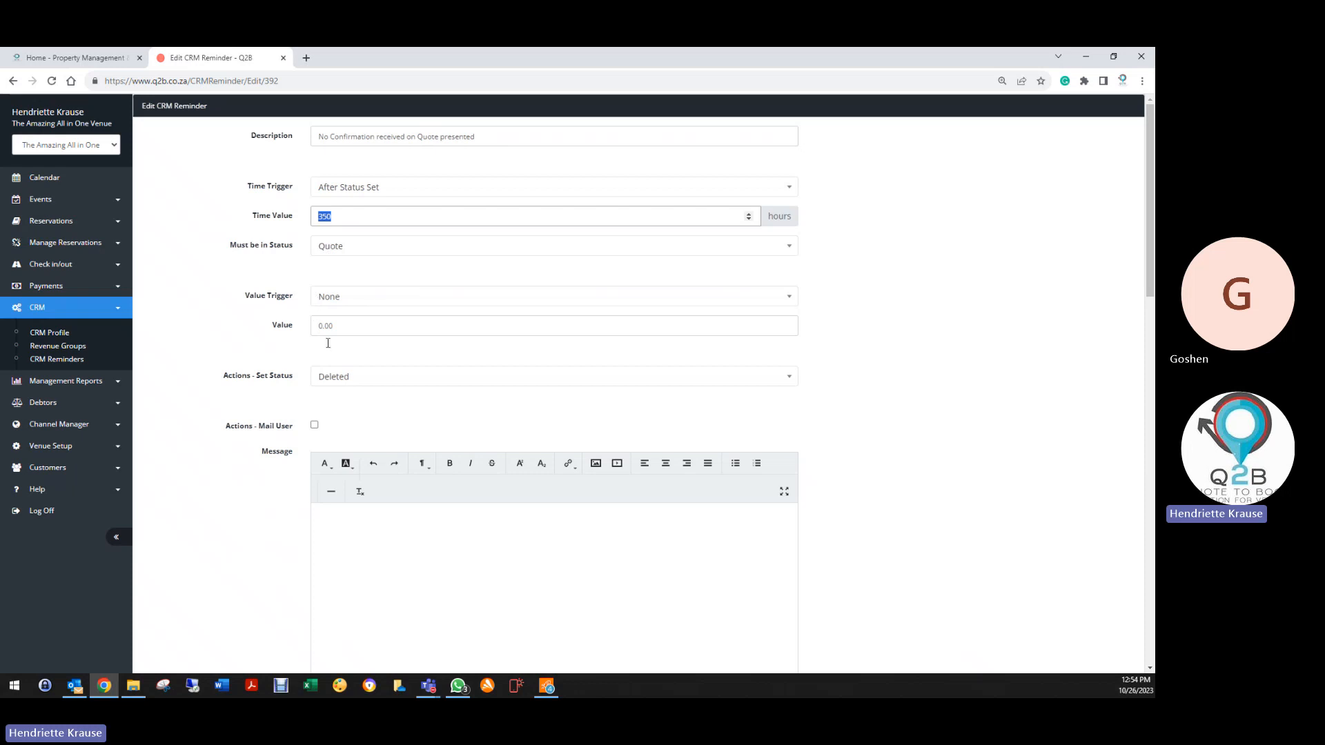
pyautogui.scroll(-5, 293, 457)
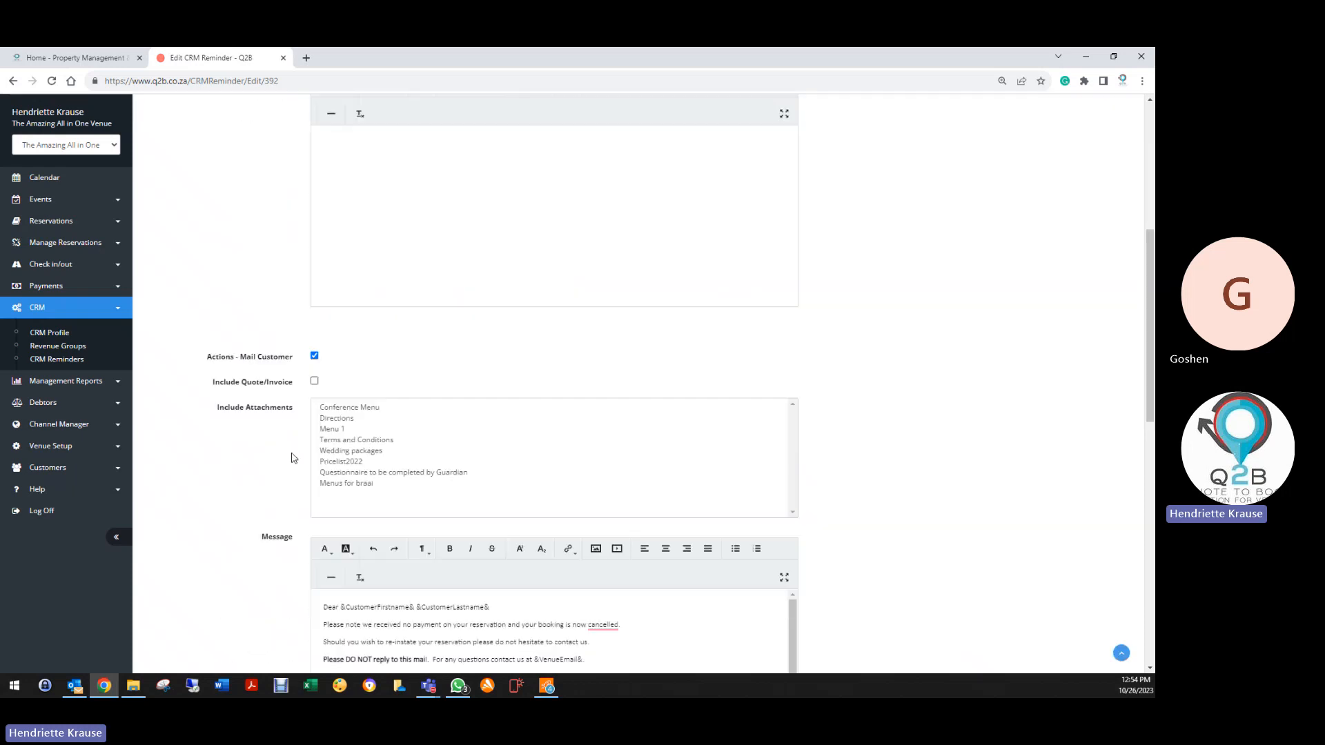
pyautogui.scroll(-2, 294, 457)
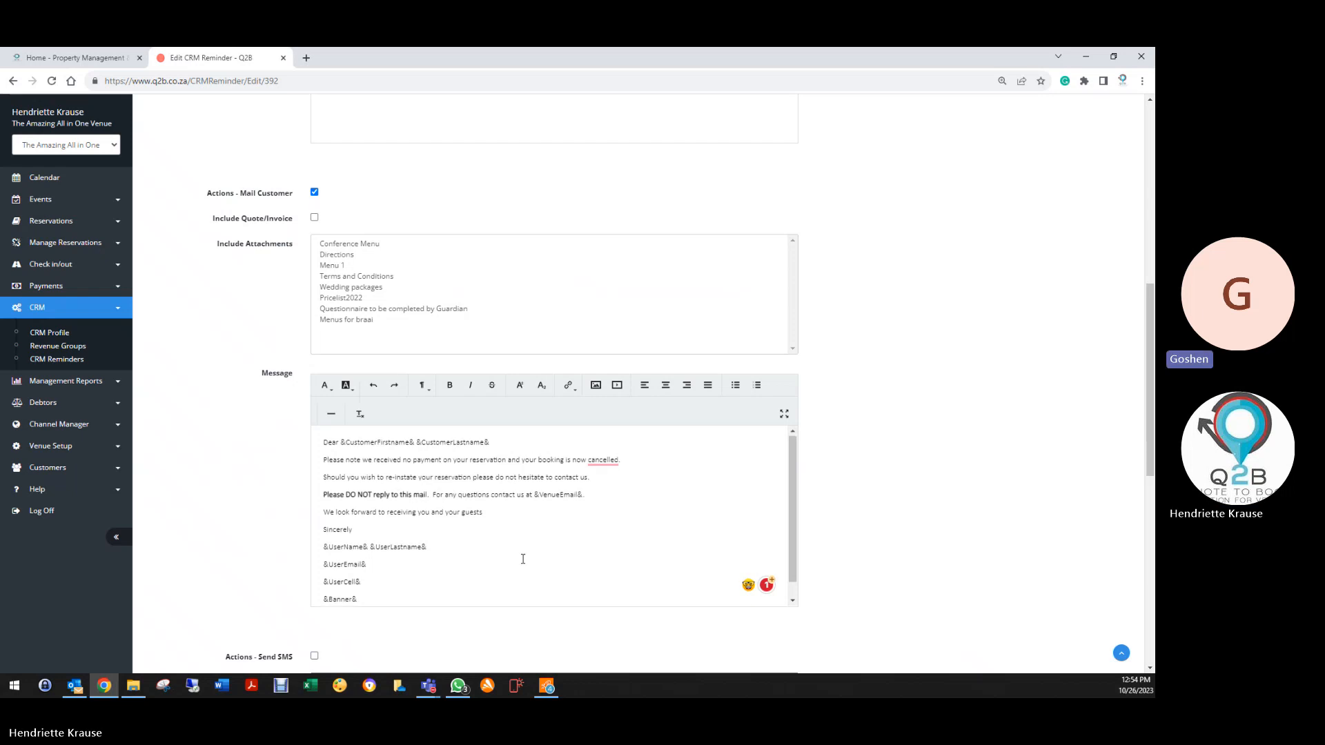
pyautogui.scroll(-1, 525, 562)
pyautogui.scroll(-7, 296, 531)
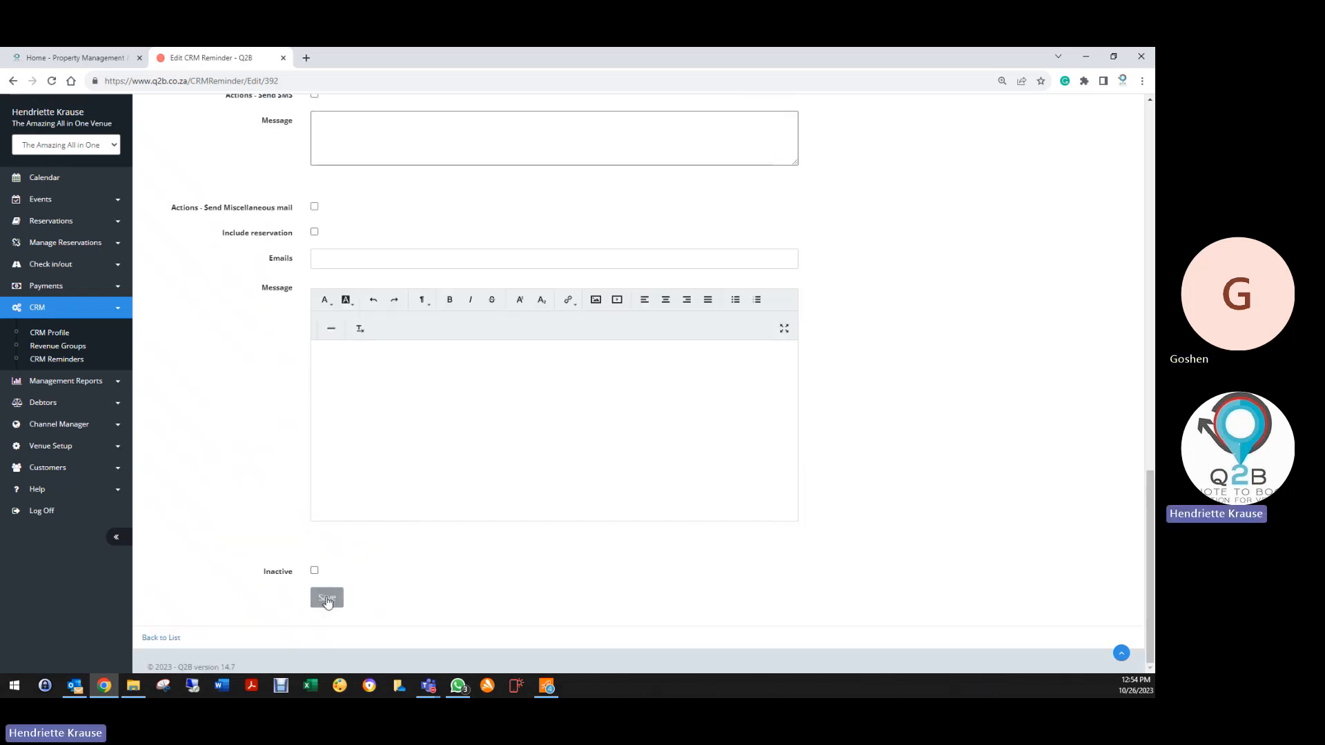
pyautogui.click(327, 598)
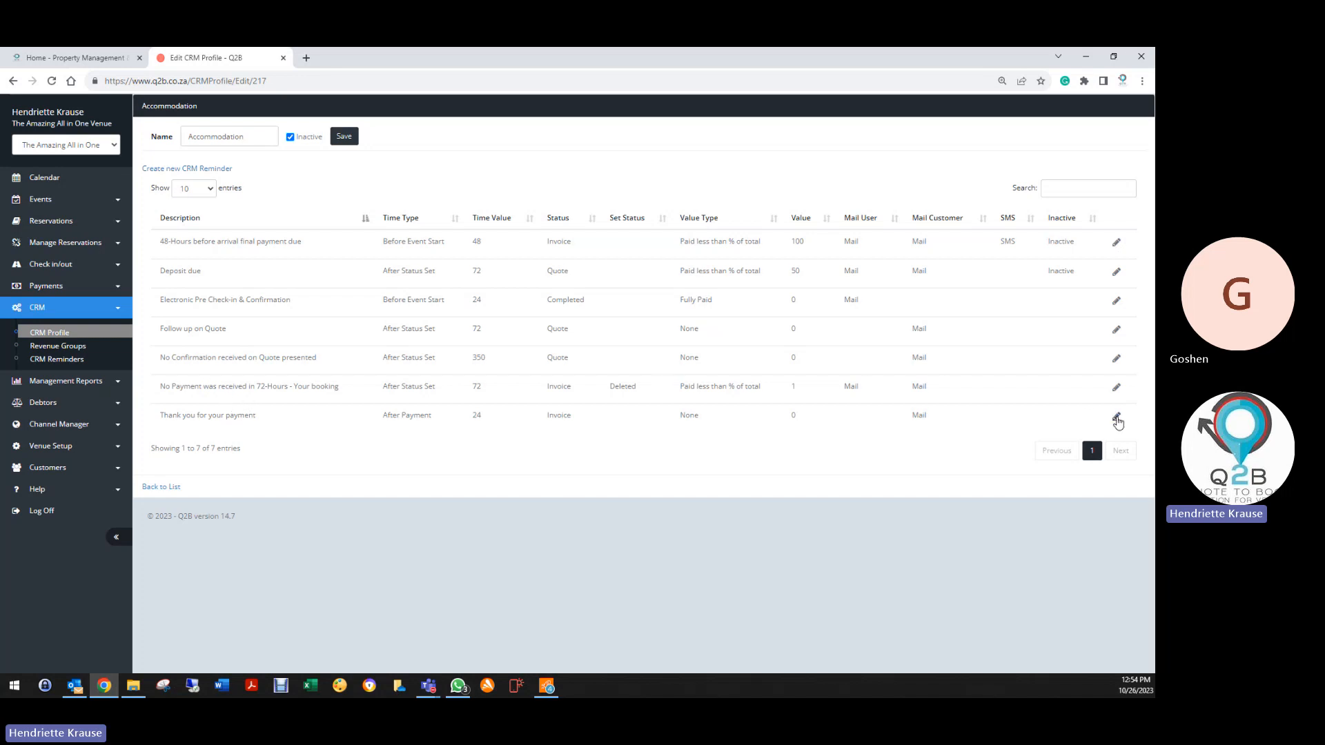
# Open the Thank you for your payment reminder and keep its time trigger as After Payment
pyautogui.click(1115, 415)
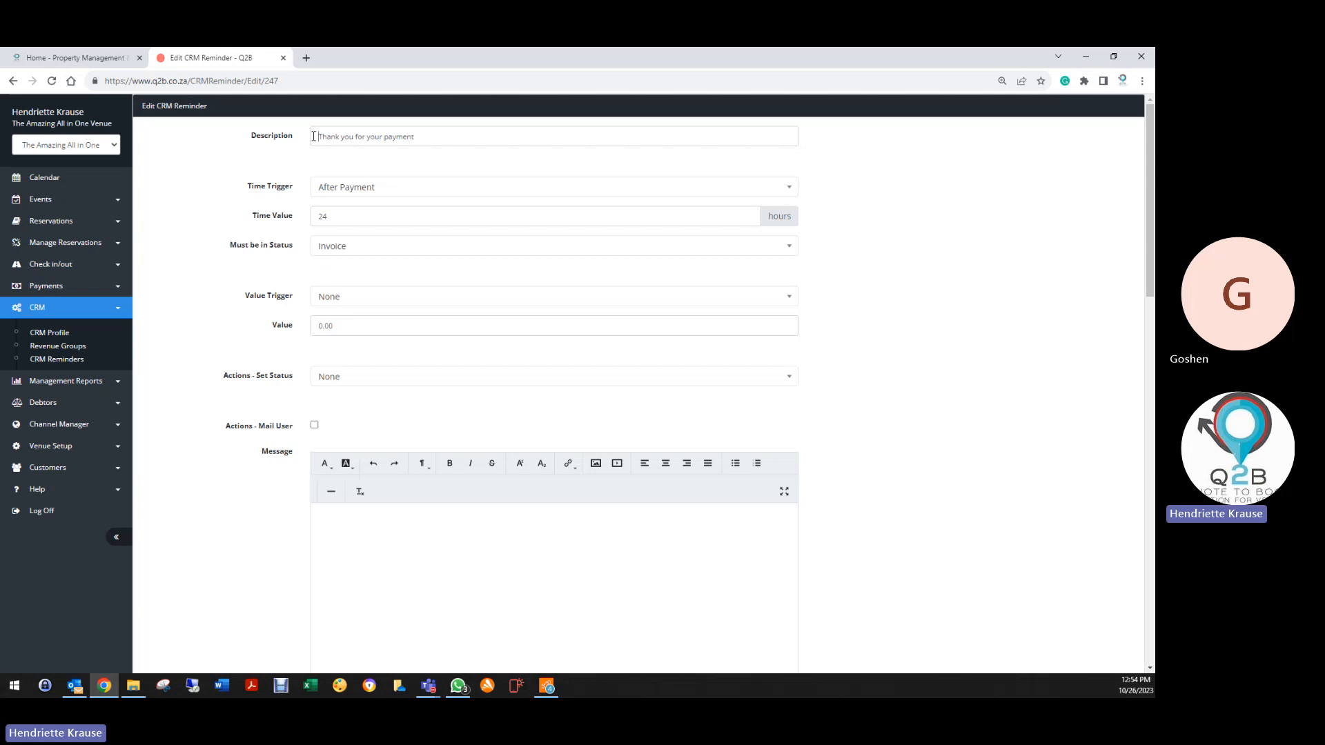
pyautogui.click(313, 136)
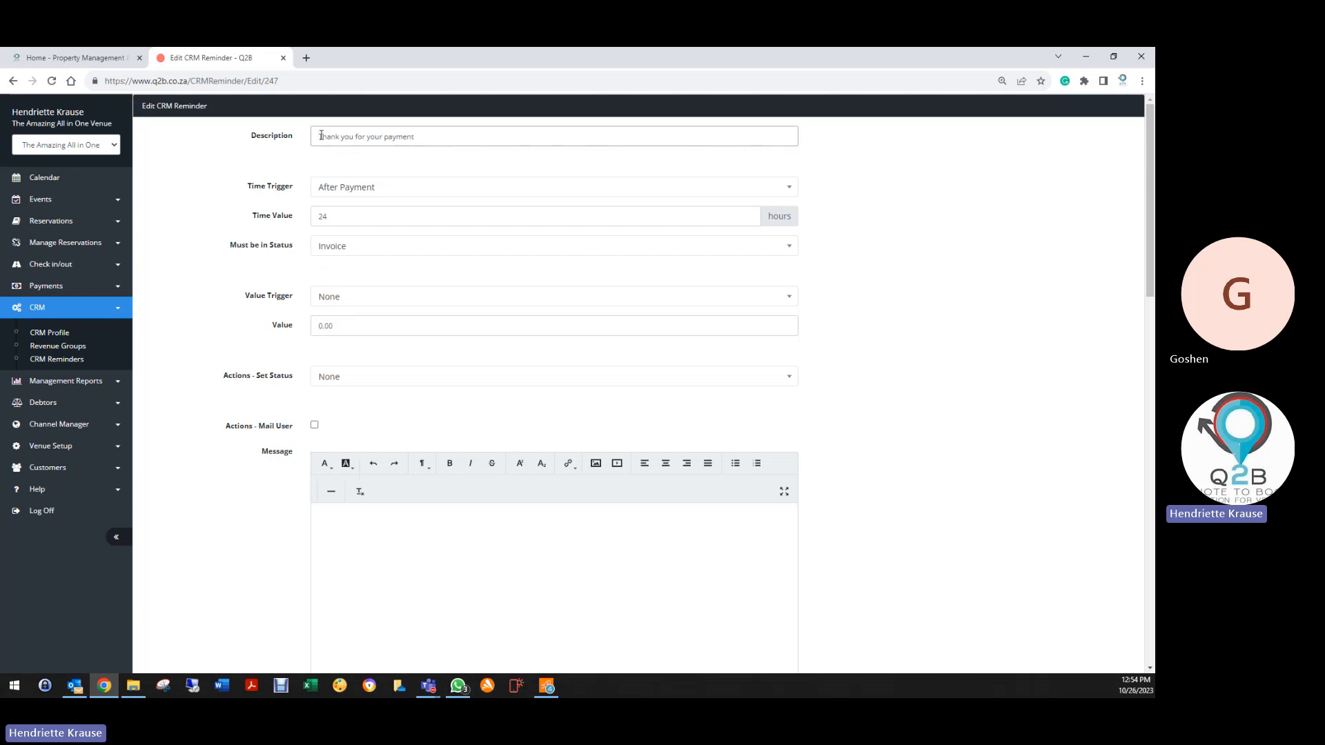
pyautogui.click(339, 190)
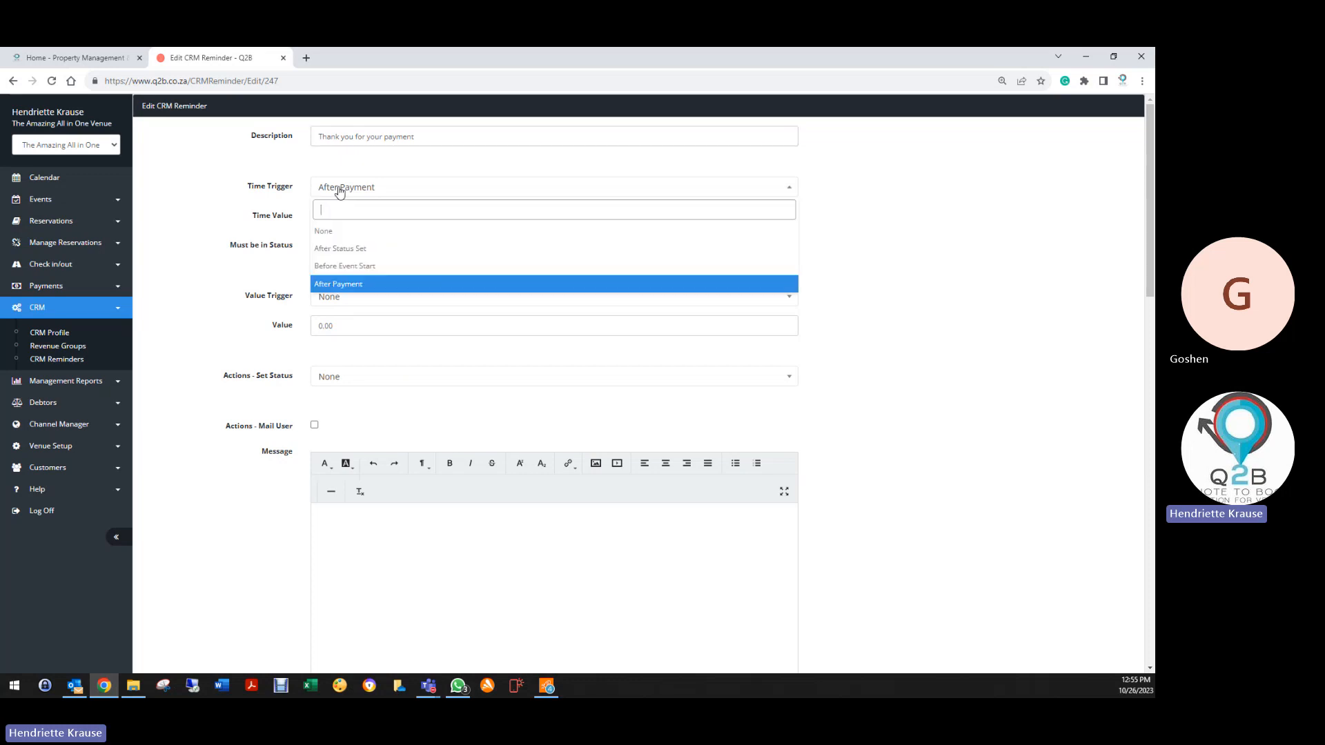
pyautogui.click(338, 284)
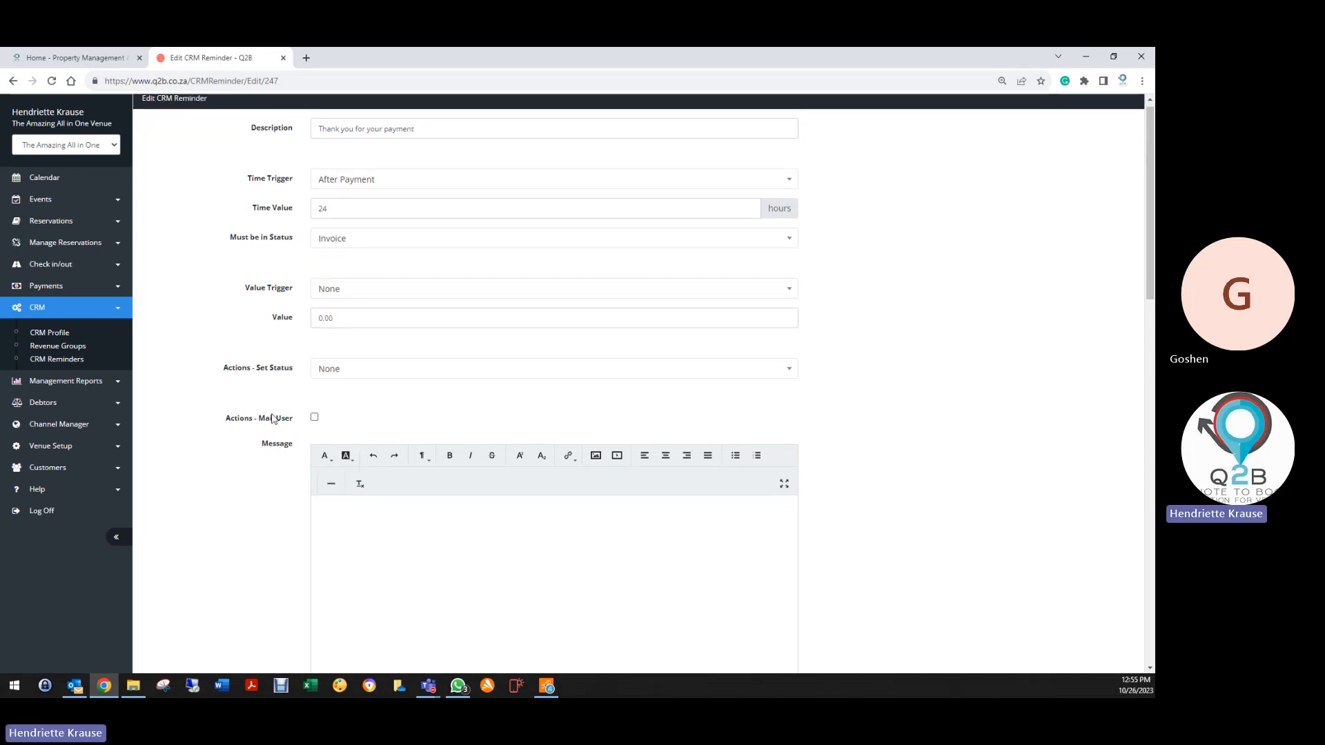
# Save the reminder, then log off and go to the login page
pyautogui.scroll(-4, 311, 387)
pyautogui.scroll(-5, 312, 349)
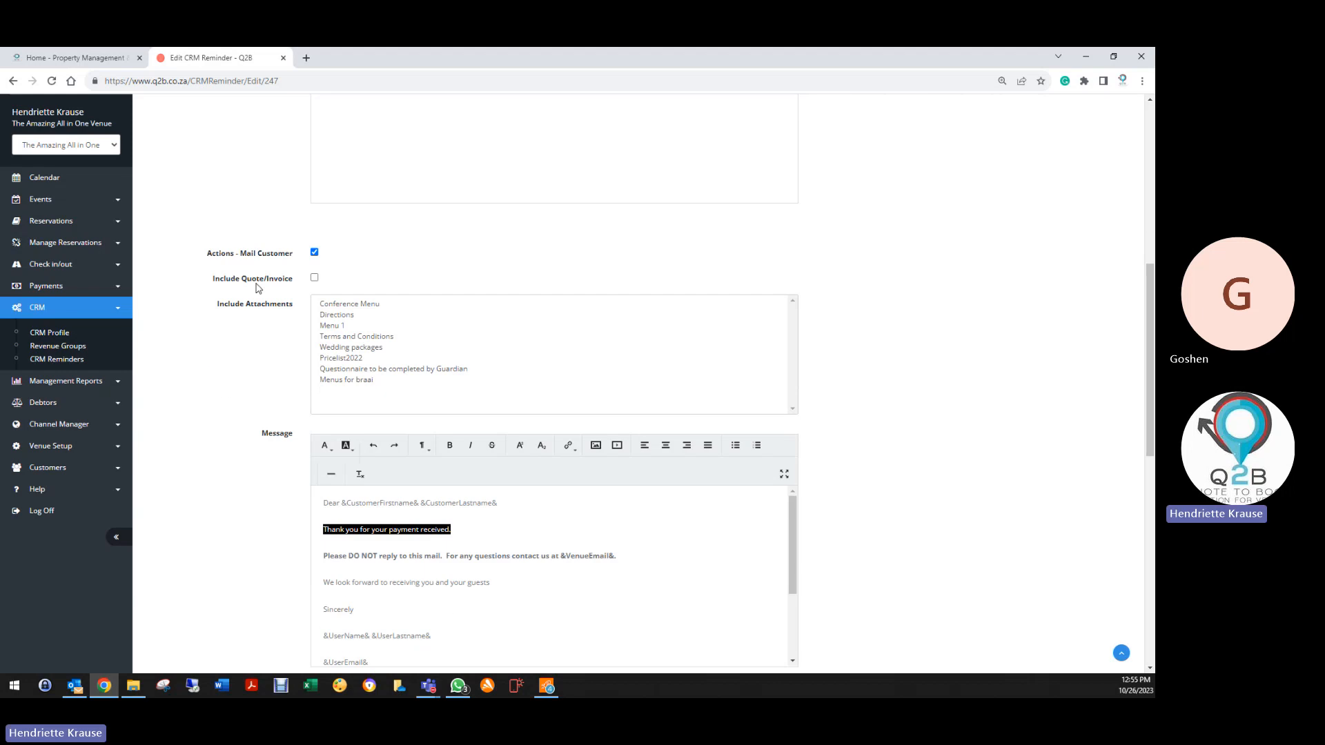
pyautogui.scroll(-1, 262, 401)
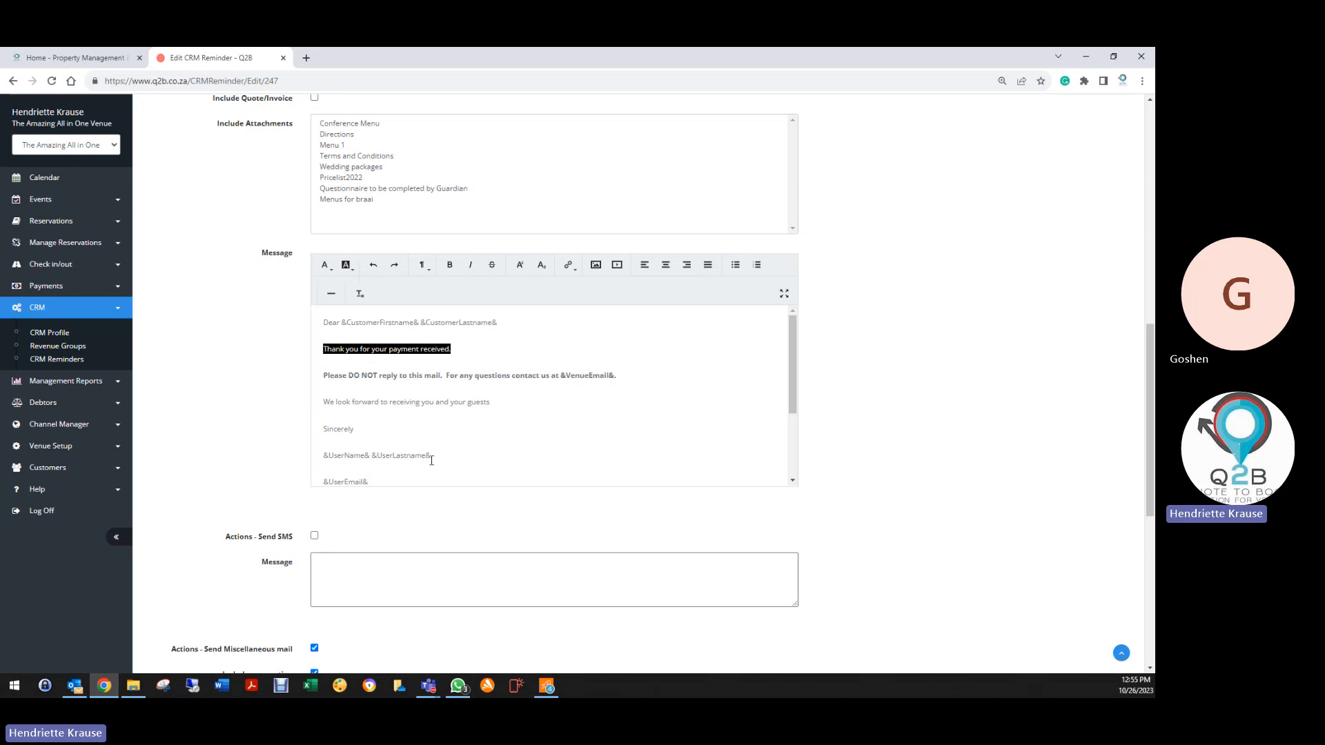
pyautogui.scroll(-8, 422, 458)
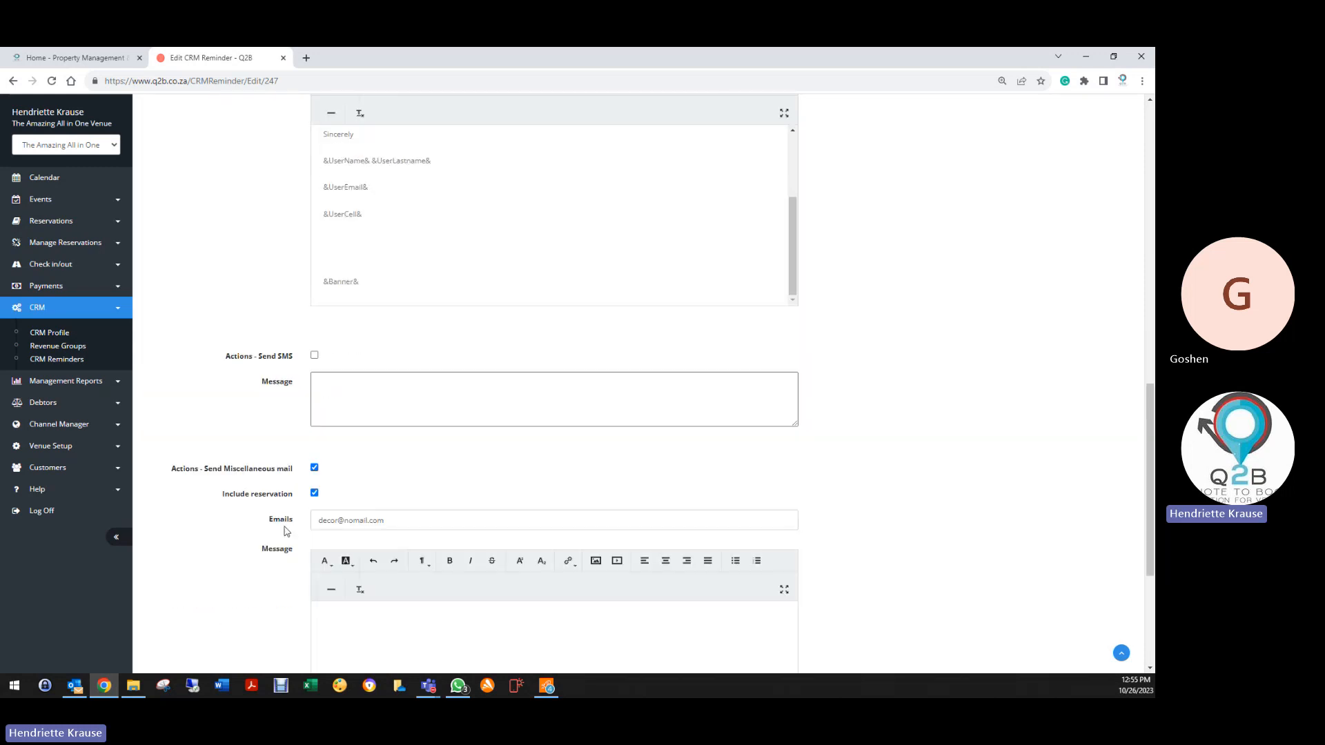
pyautogui.scroll(-3, 286, 541)
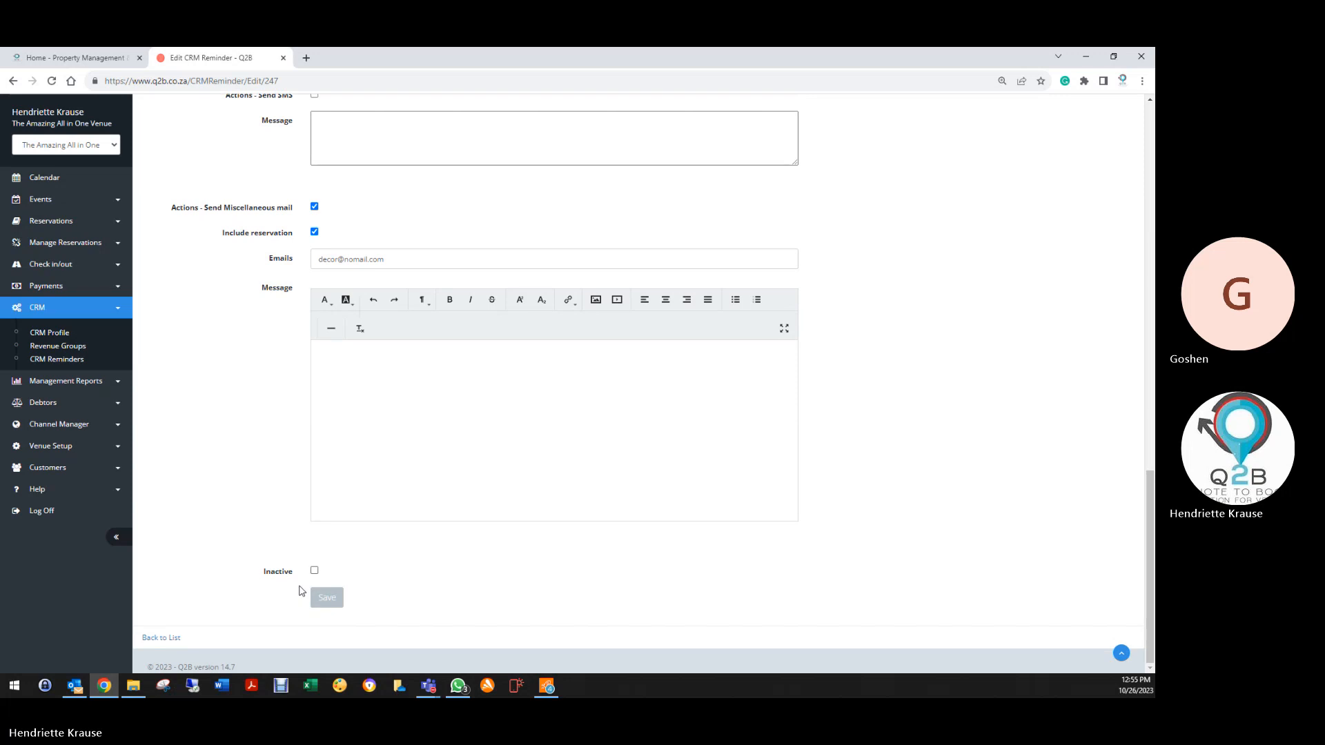
pyautogui.click(328, 601)
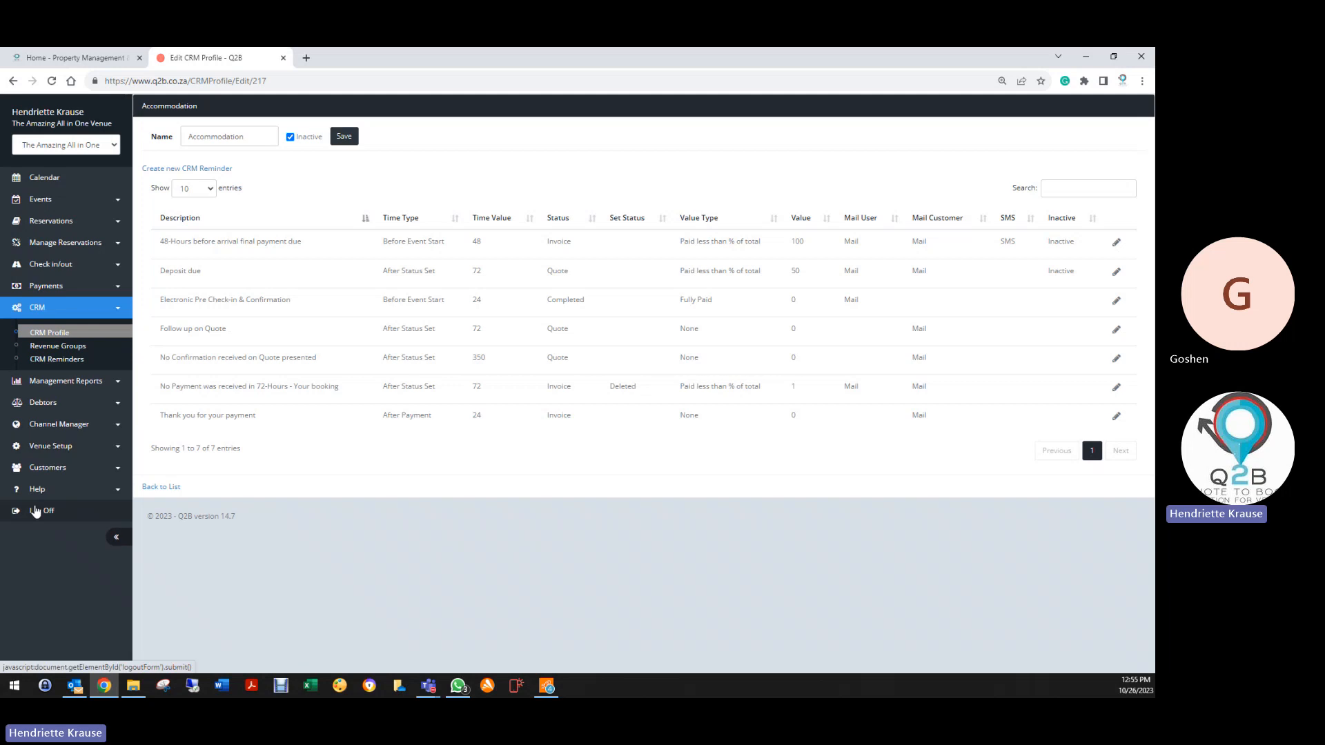
pyautogui.click(42, 511)
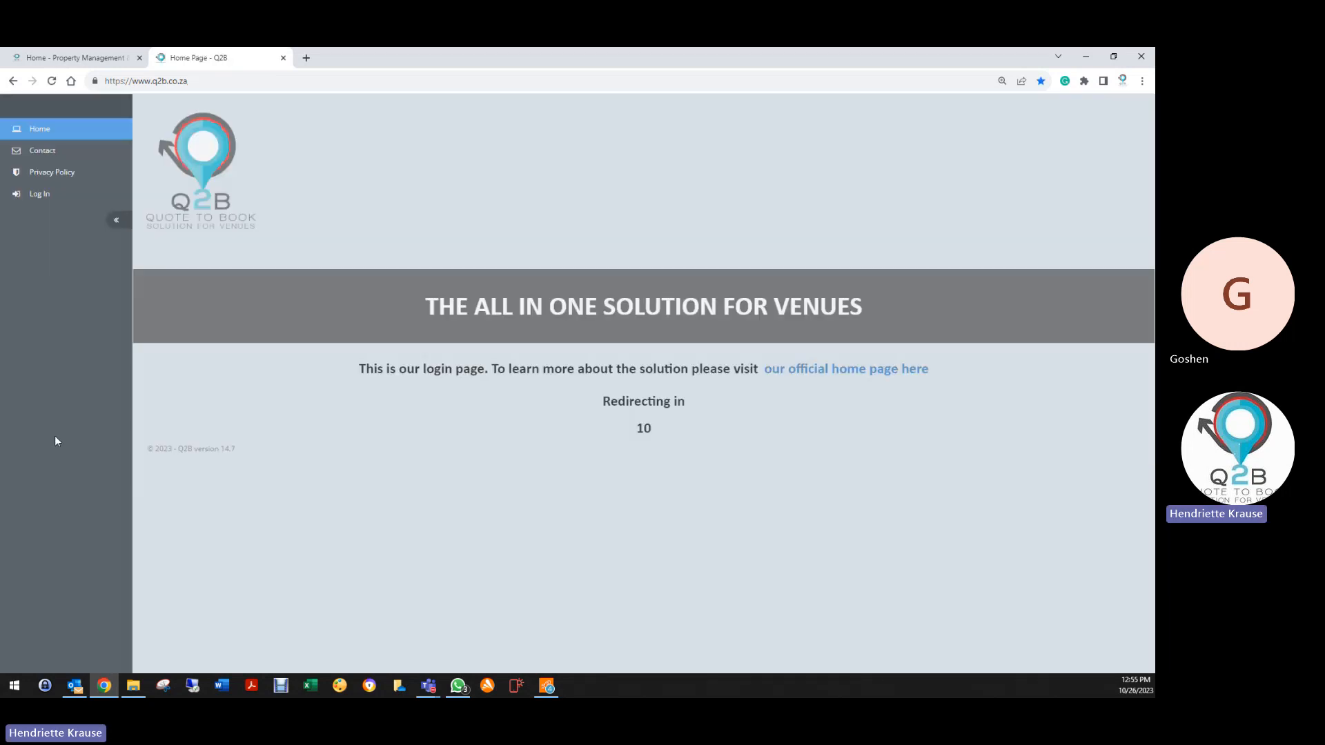
pyautogui.click(41, 200)
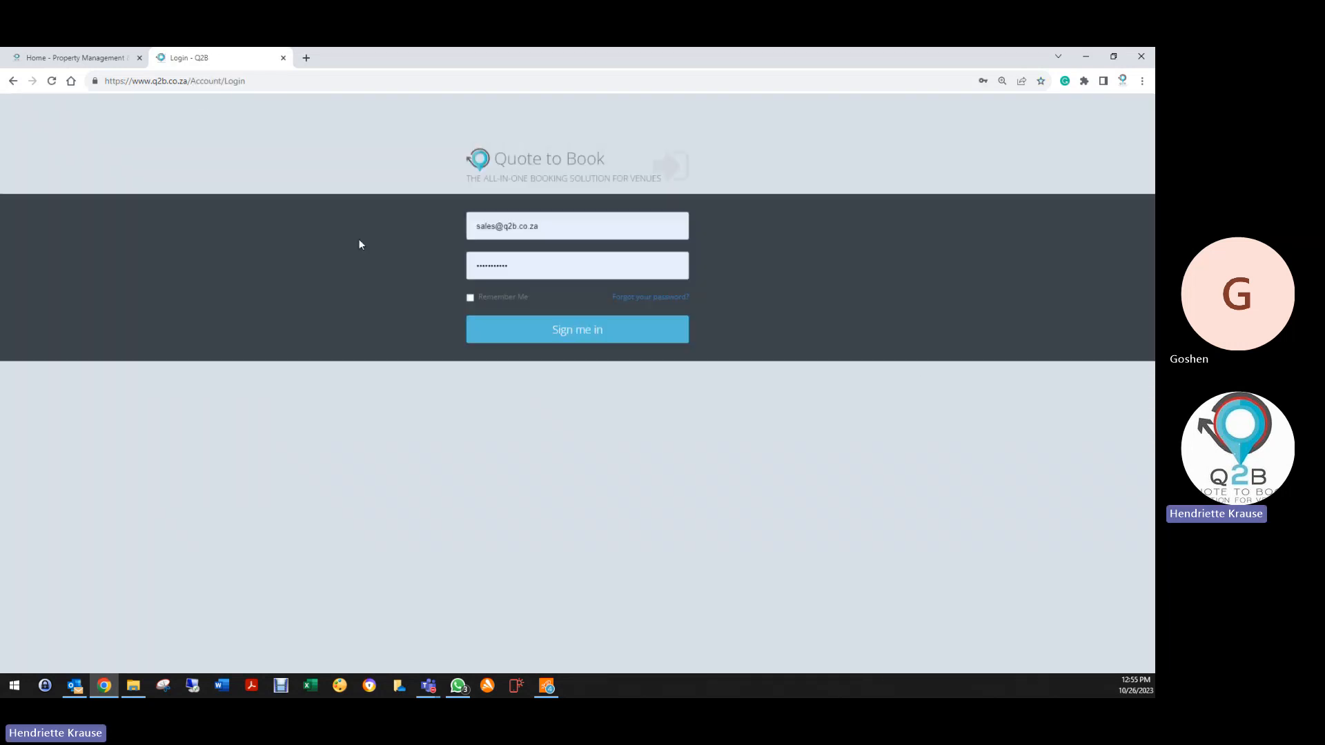
# Sign in with the saved Goshen Guest Farm support login
pyautogui.click(593, 229)
pyautogui.hotkey('ctrl', 'a')
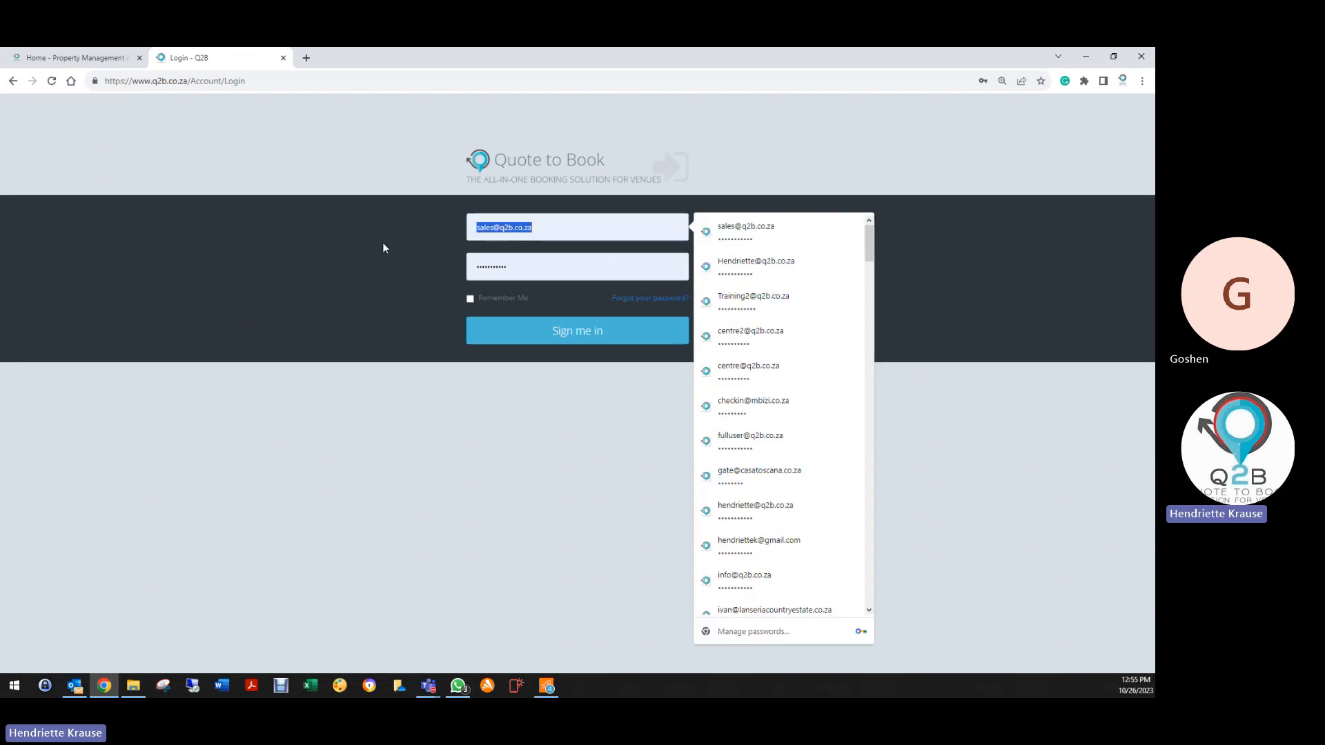
pyautogui.write('goshe')
pyautogui.press('BackSpace')
pyautogui.press('BackSpace')
pyautogui.press('BackSpace')
pyautogui.press('BackSpace')
pyautogui.press('BackSpace')
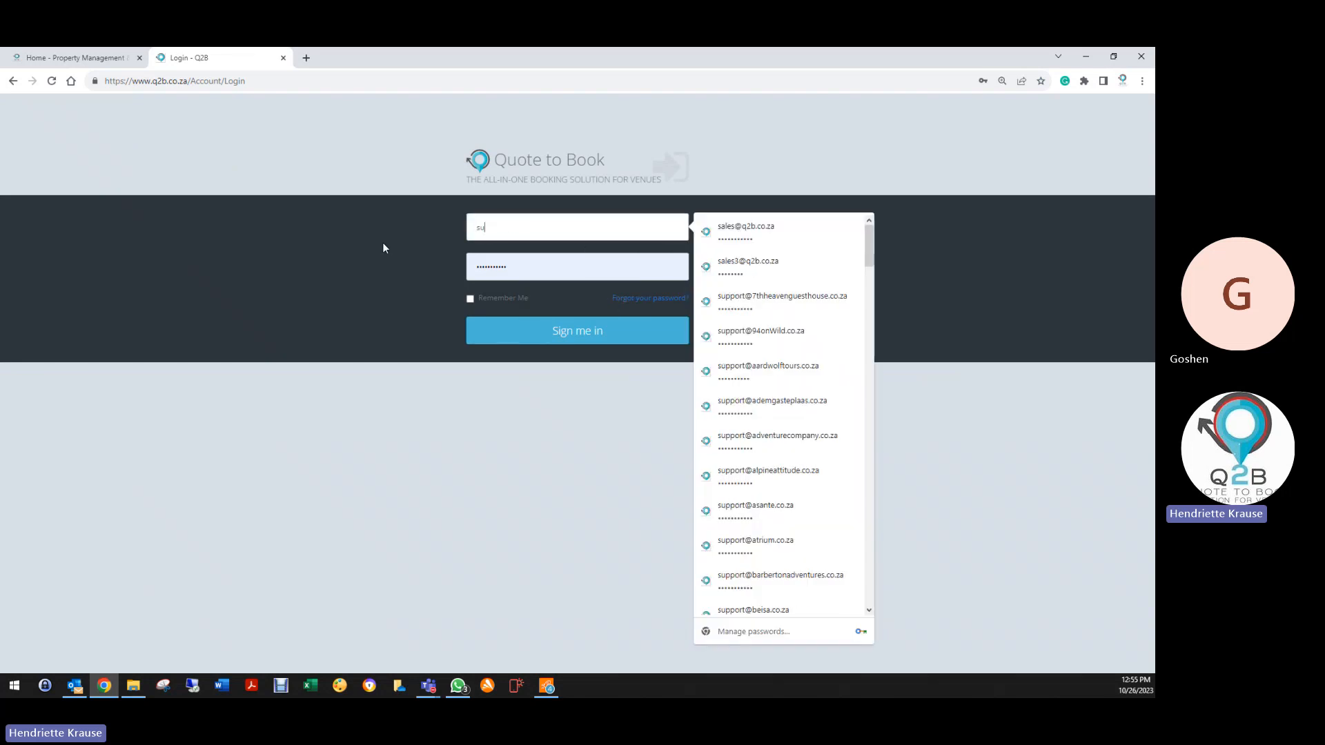
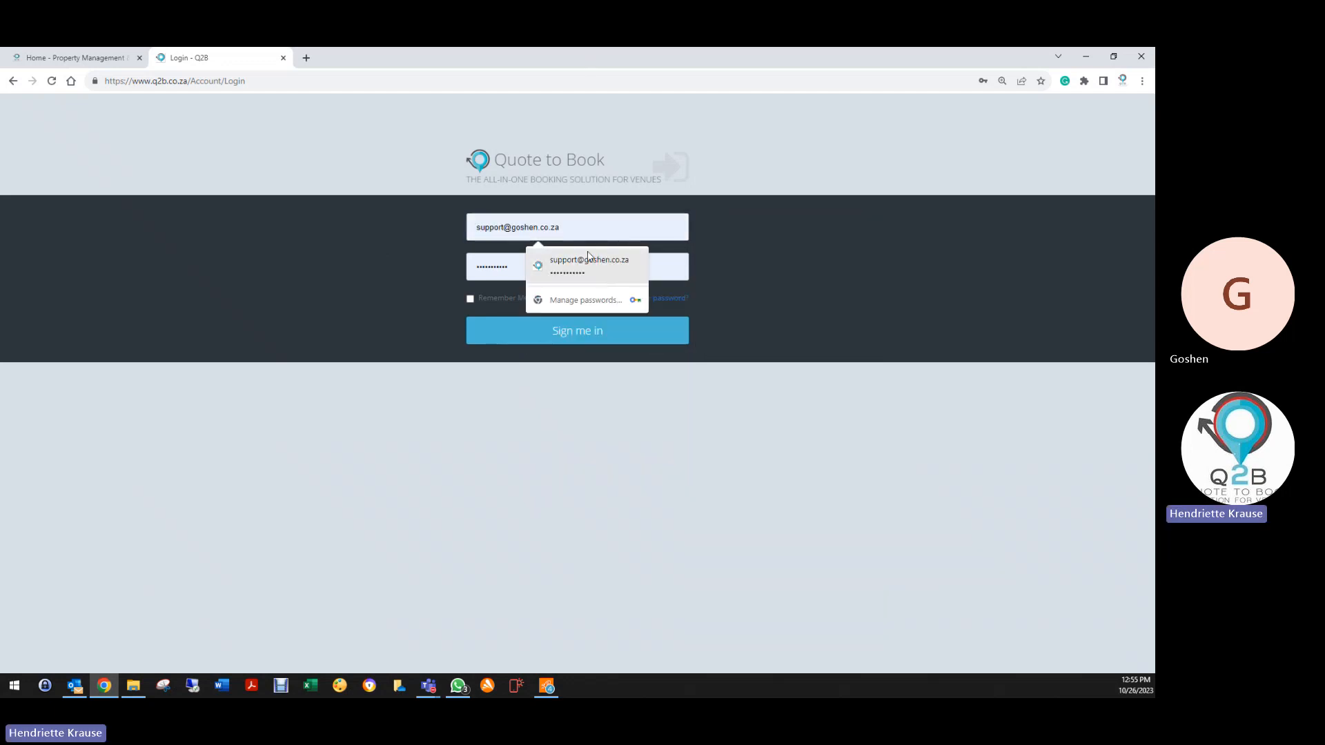
pyautogui.click(588, 256)
pyautogui.click(556, 327)
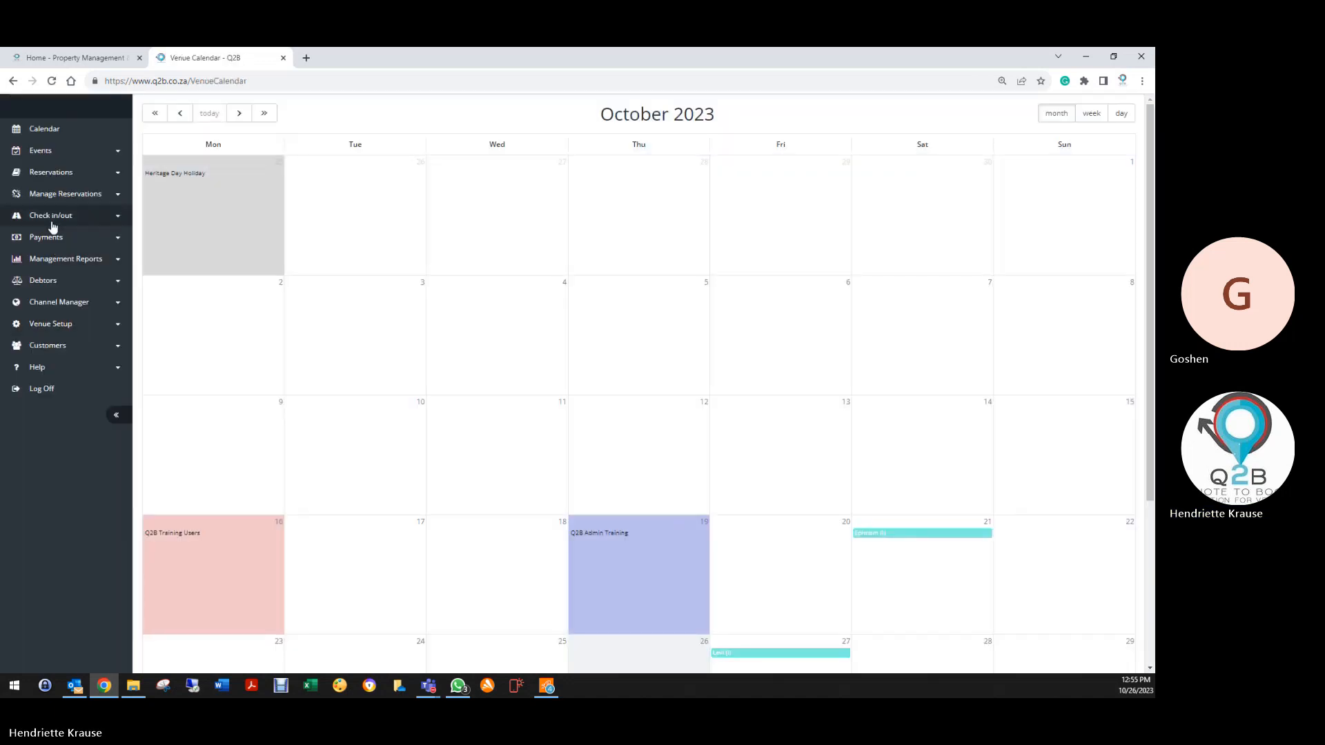
# Open the CRM Profile list from the CRM section of the sidebar
pyautogui.click(48, 260)
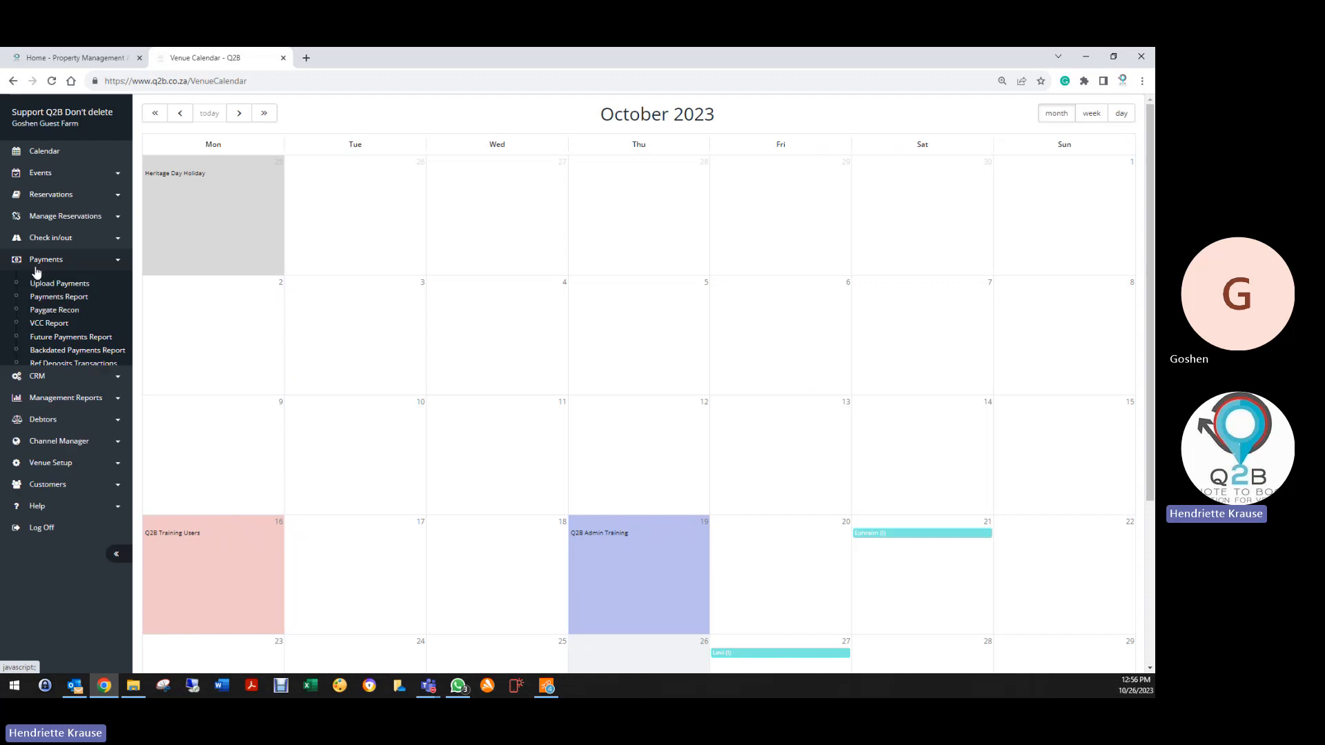
pyautogui.click(38, 403)
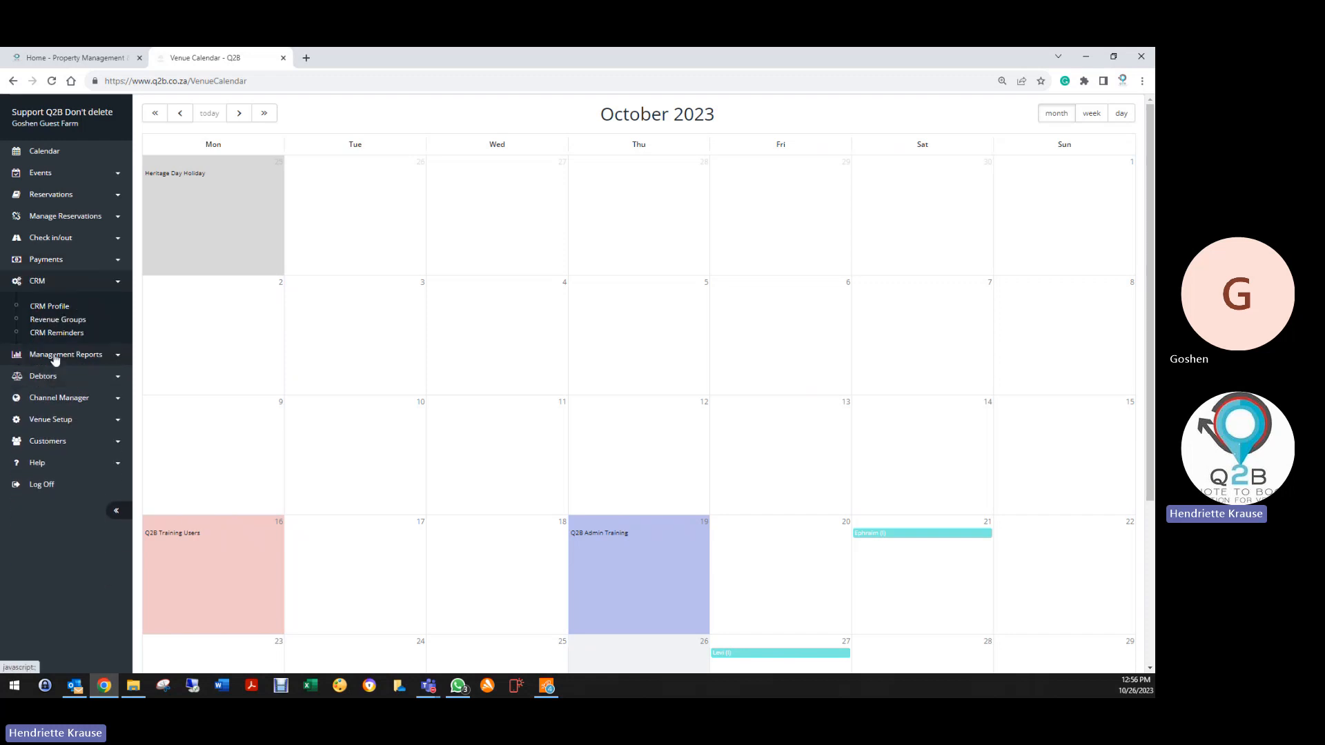
pyautogui.click(53, 307)
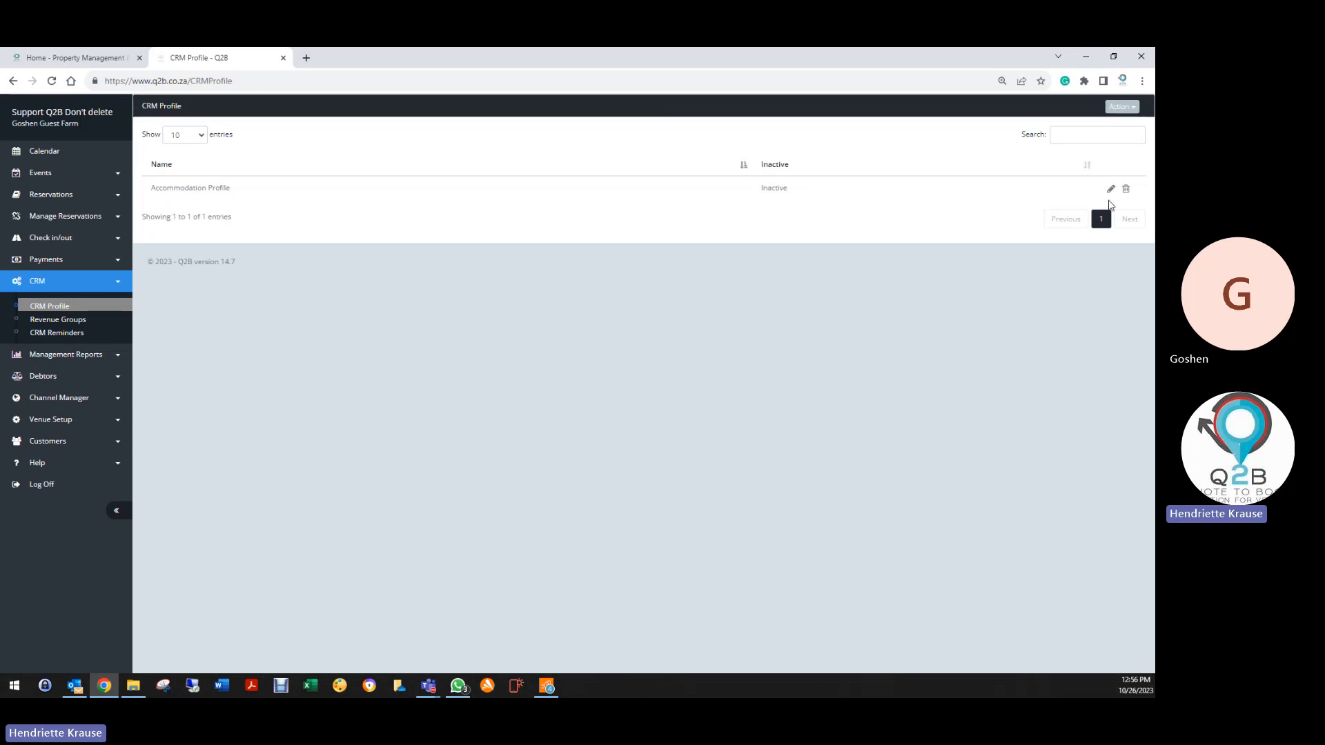
# Create a new Accommodation Profile reminder described 'Follow up on Quote'
pyautogui.click(1110, 188)
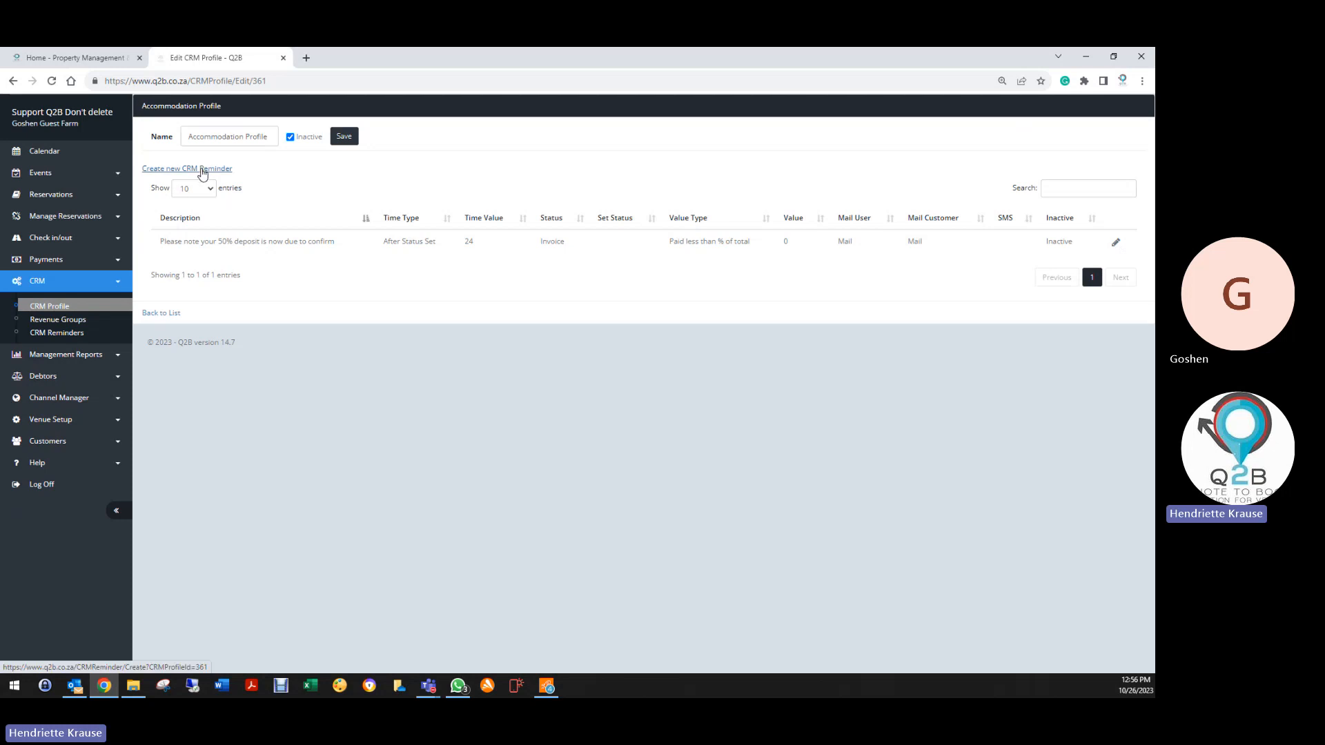
pyautogui.click(189, 173)
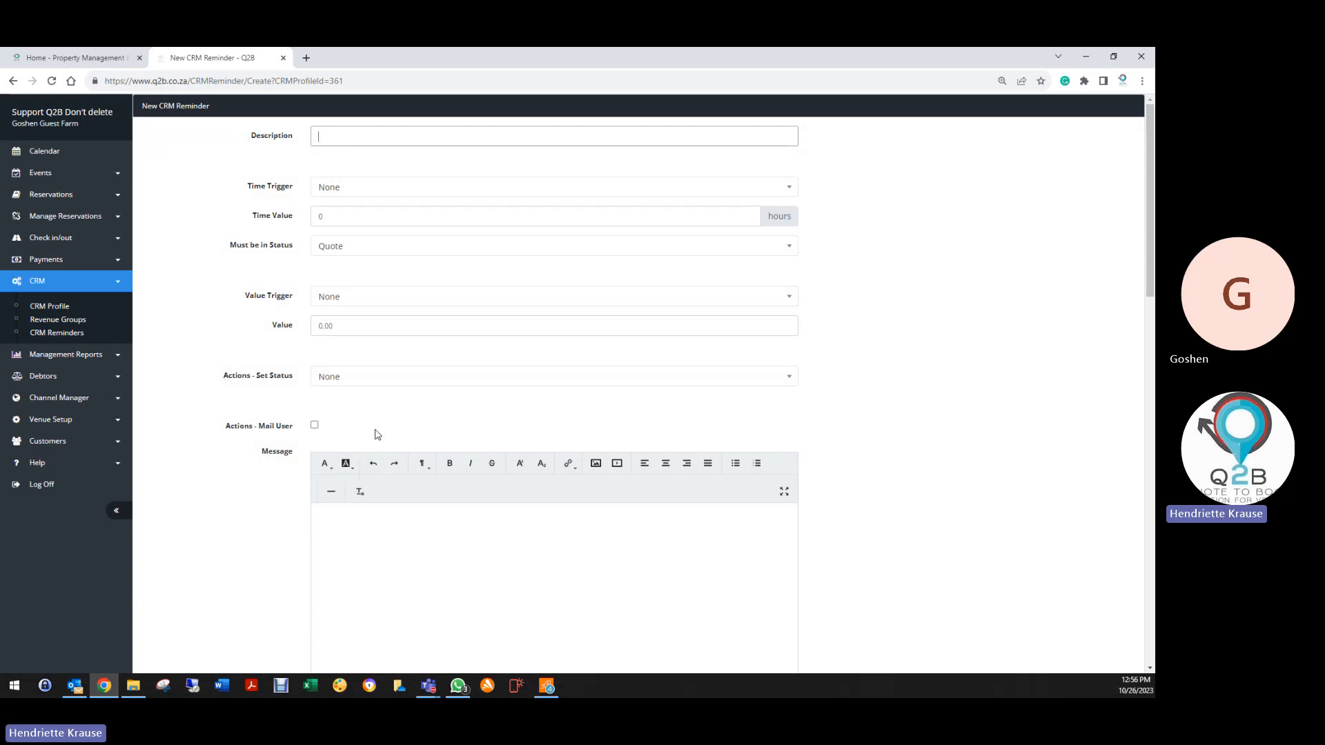
pyautogui.write('Follw')
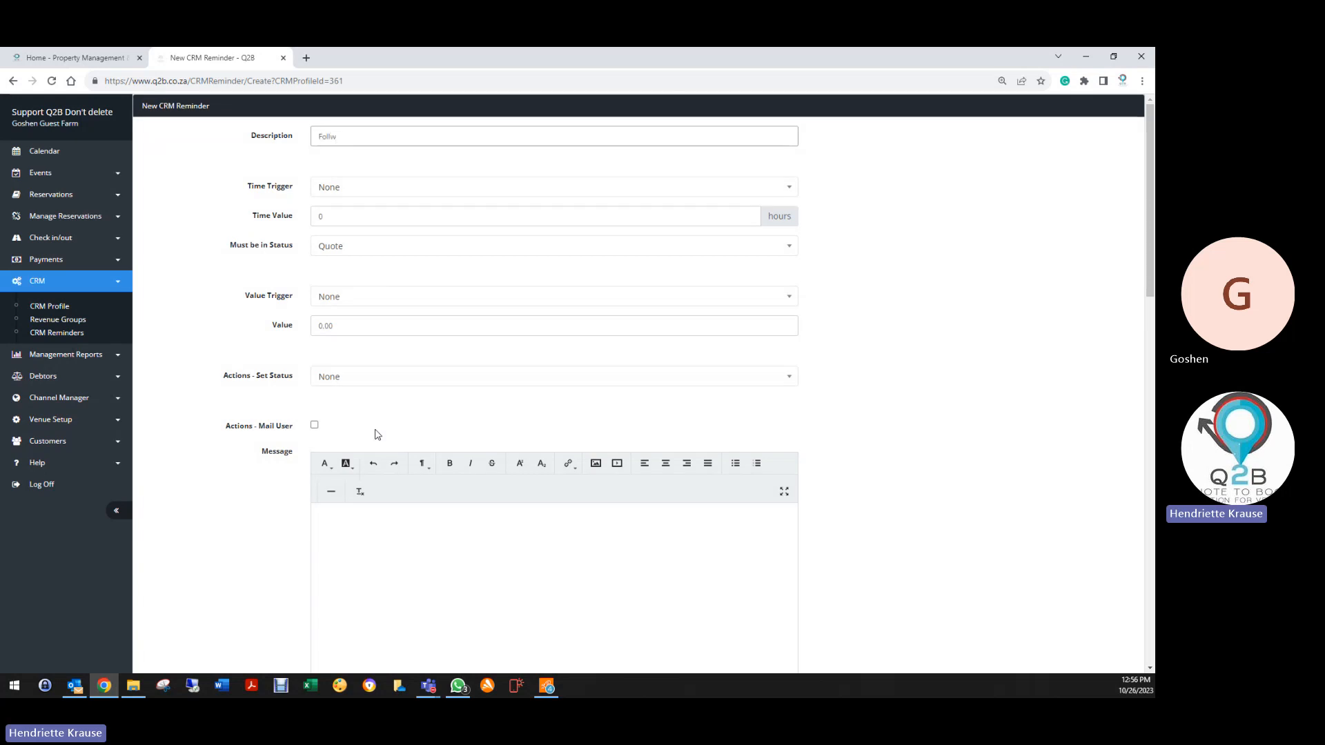
pyautogui.press('BackSpace')
pyautogui.write('ow up')
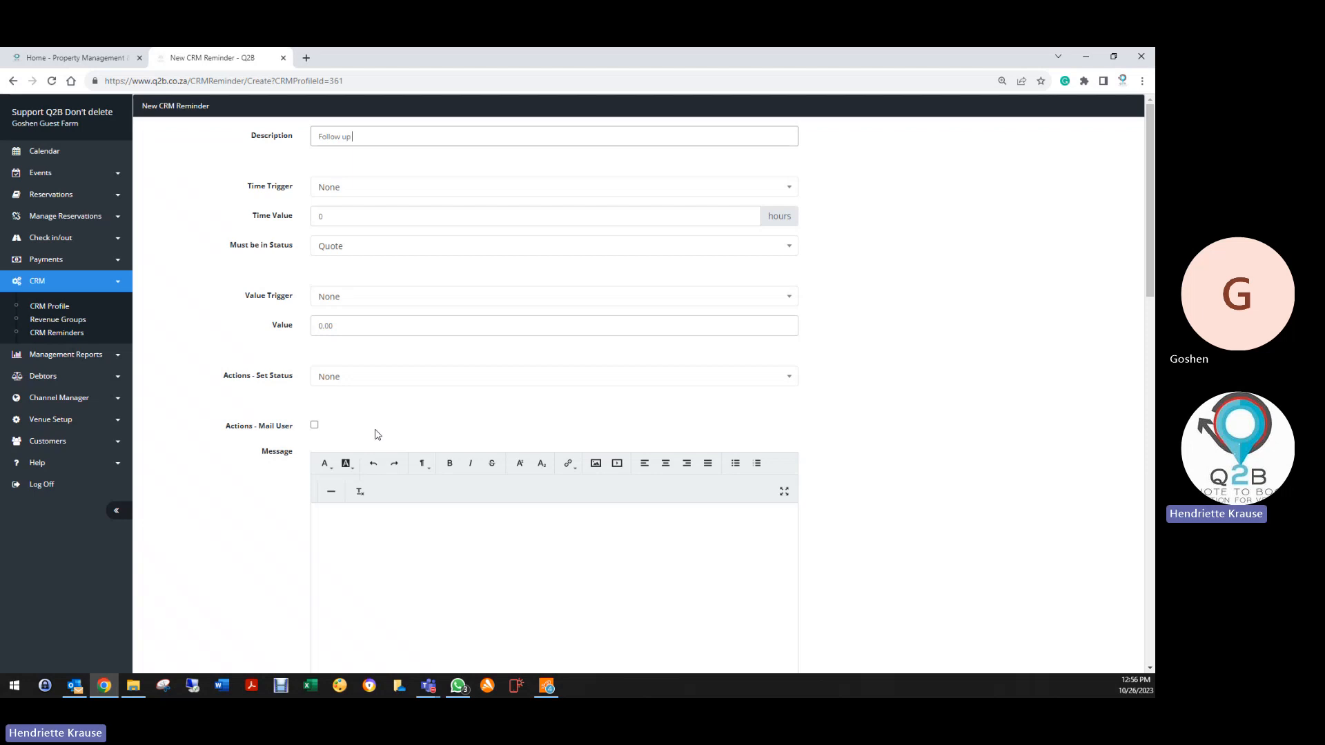
pyautogui.write(' on Quote')
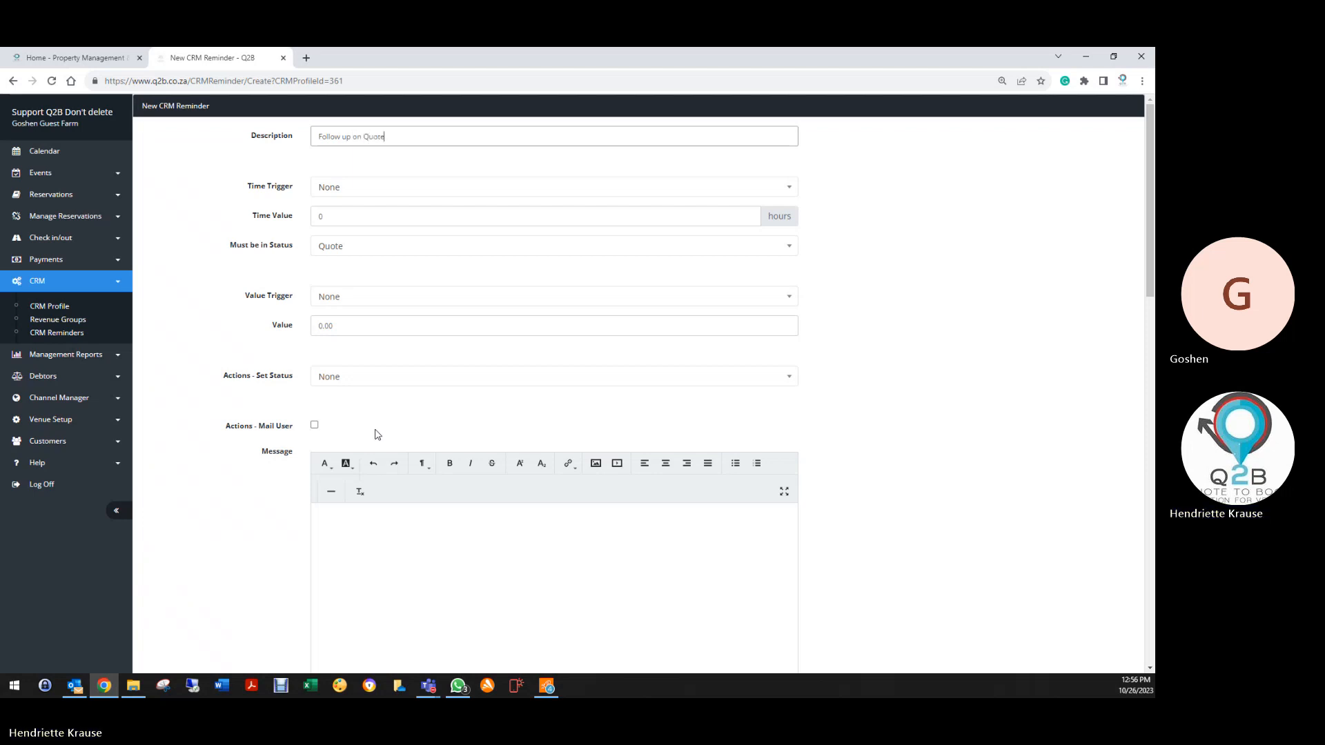
# Trigger it 168 hours after status set to Quote, and have it mail the user
pyautogui.click(330, 187)
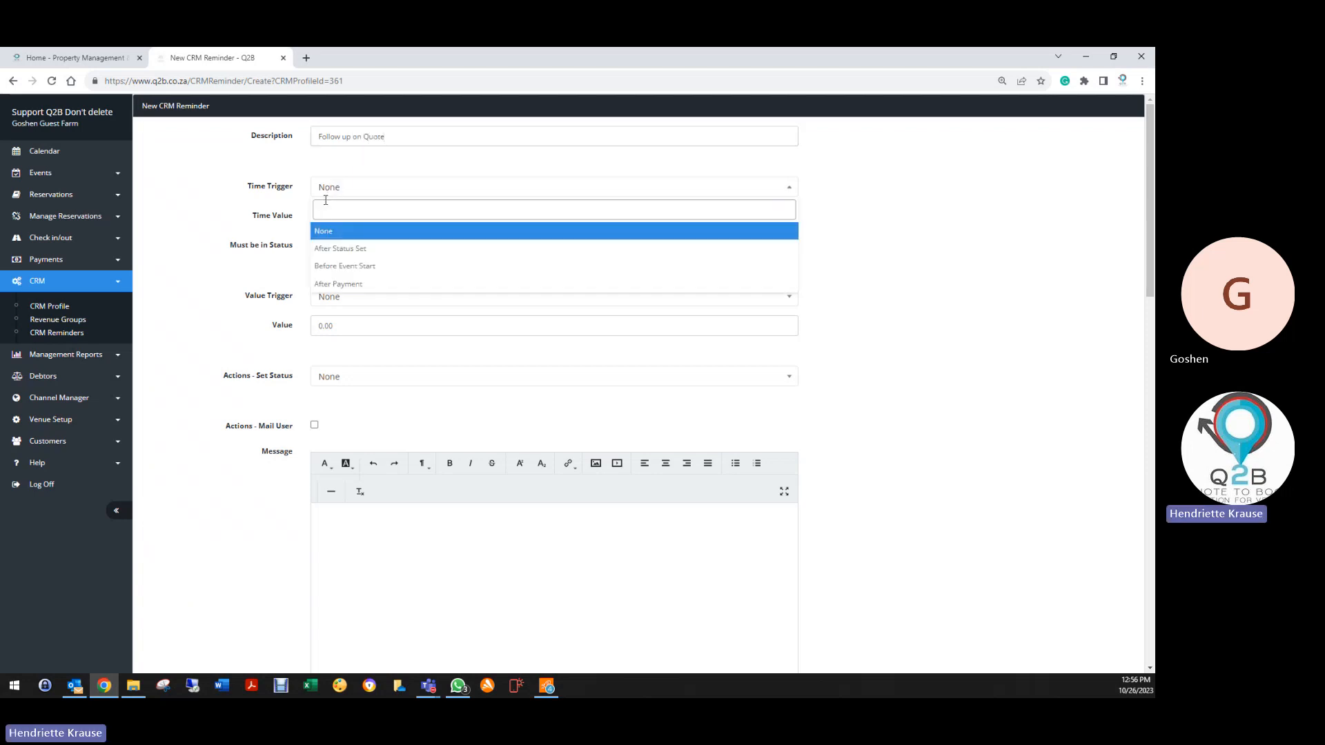
pyautogui.click(346, 249)
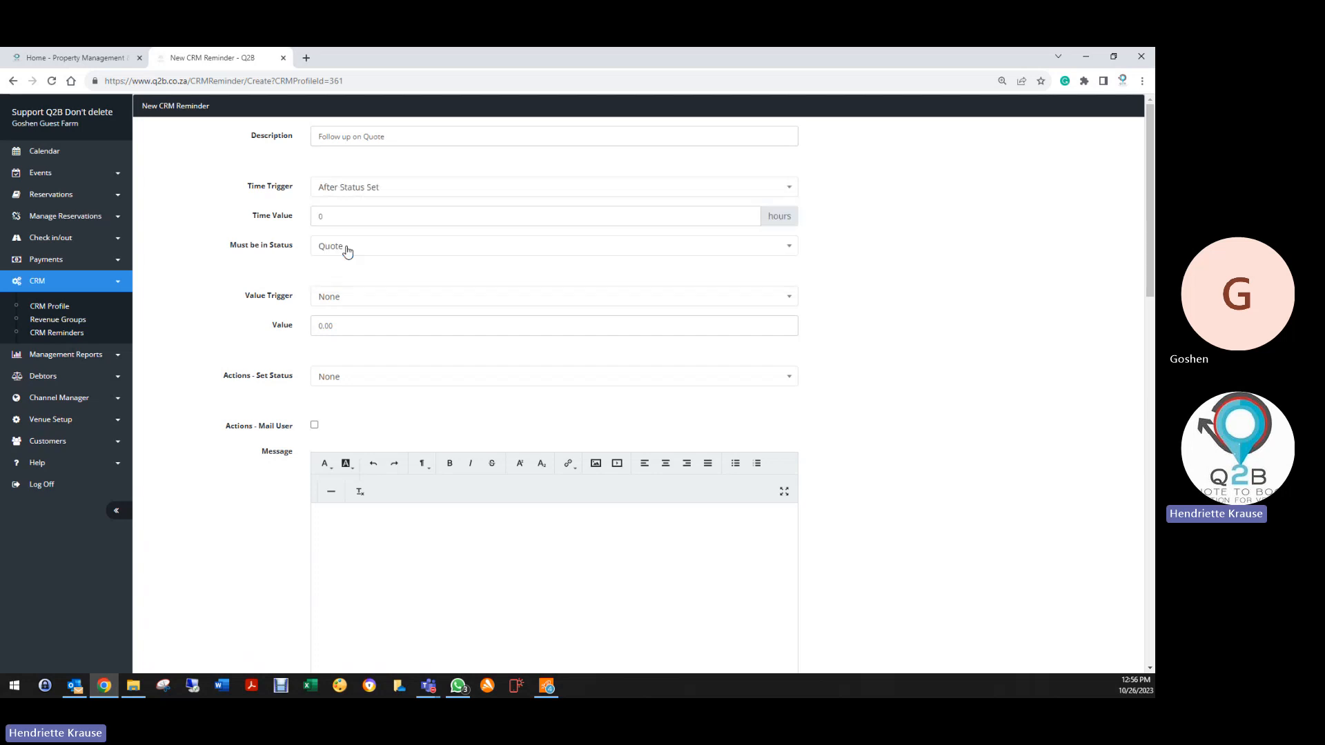
pyautogui.doubleClick(353, 219)
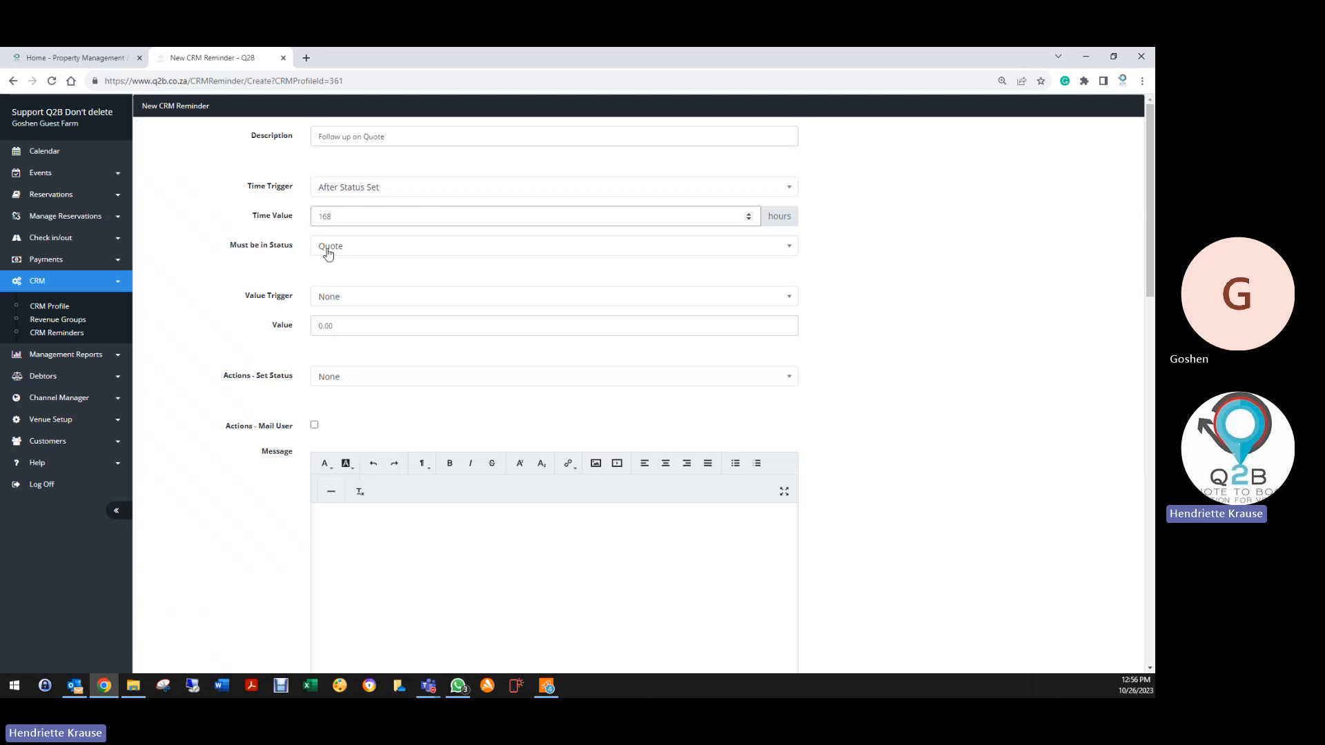
pyautogui.click(327, 254)
pyautogui.click(320, 295)
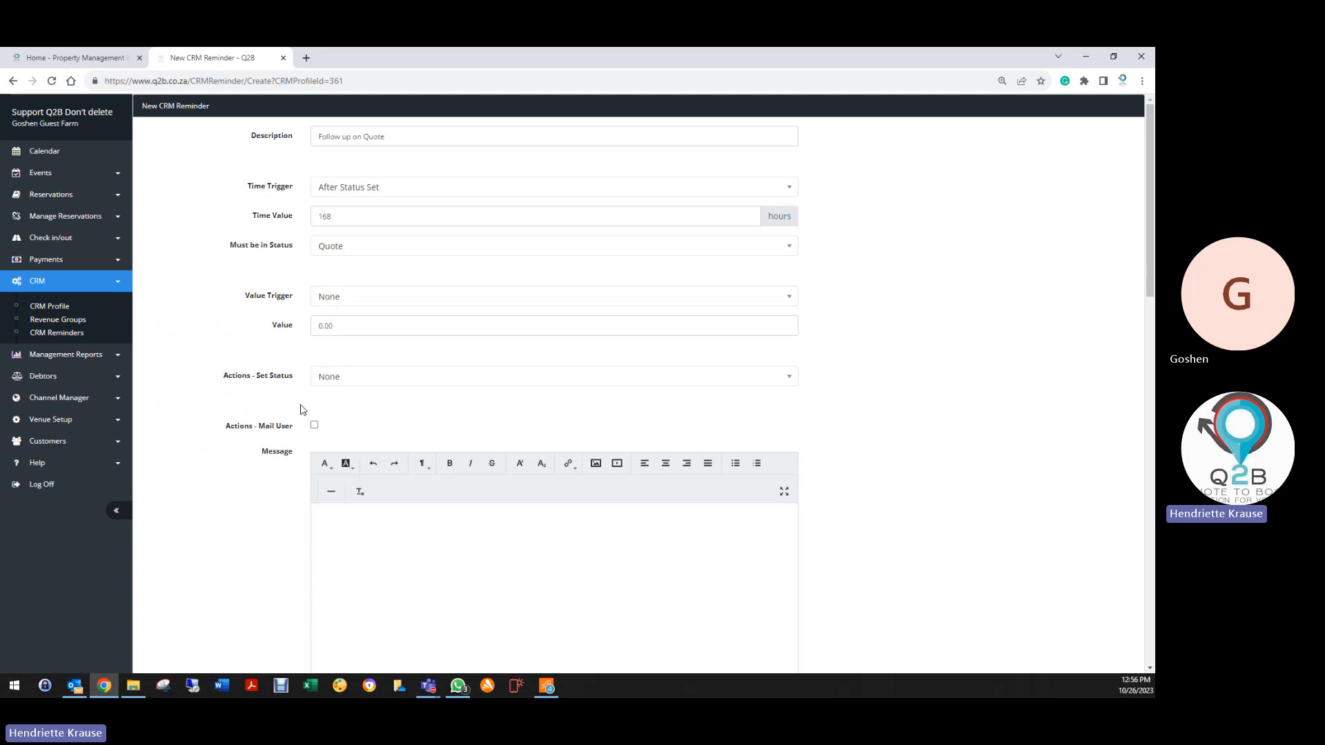
pyautogui.scroll(-2, 336, 331)
pyautogui.click(313, 304)
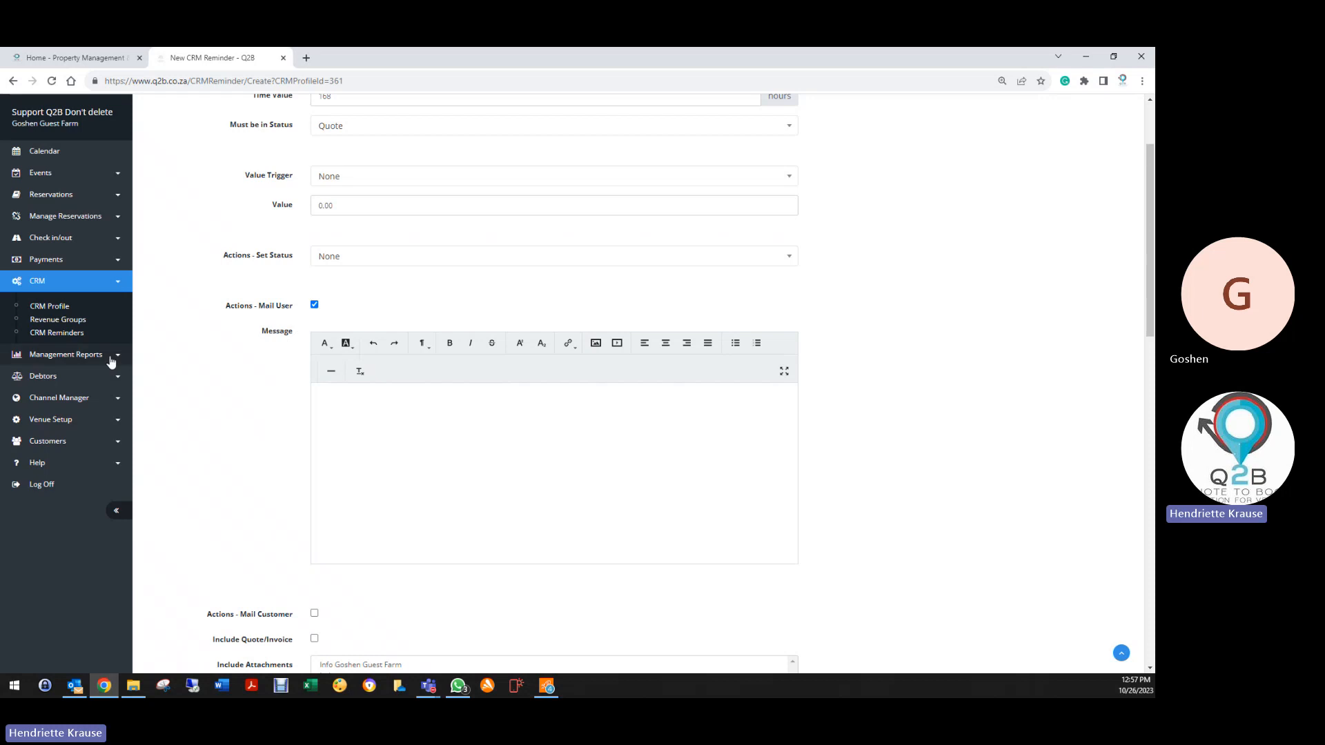
pyautogui.click(68, 420)
# Open Venue Details in a new tab and copy the entire Quote Mail template text
pyautogui.rightClick(68, 395)
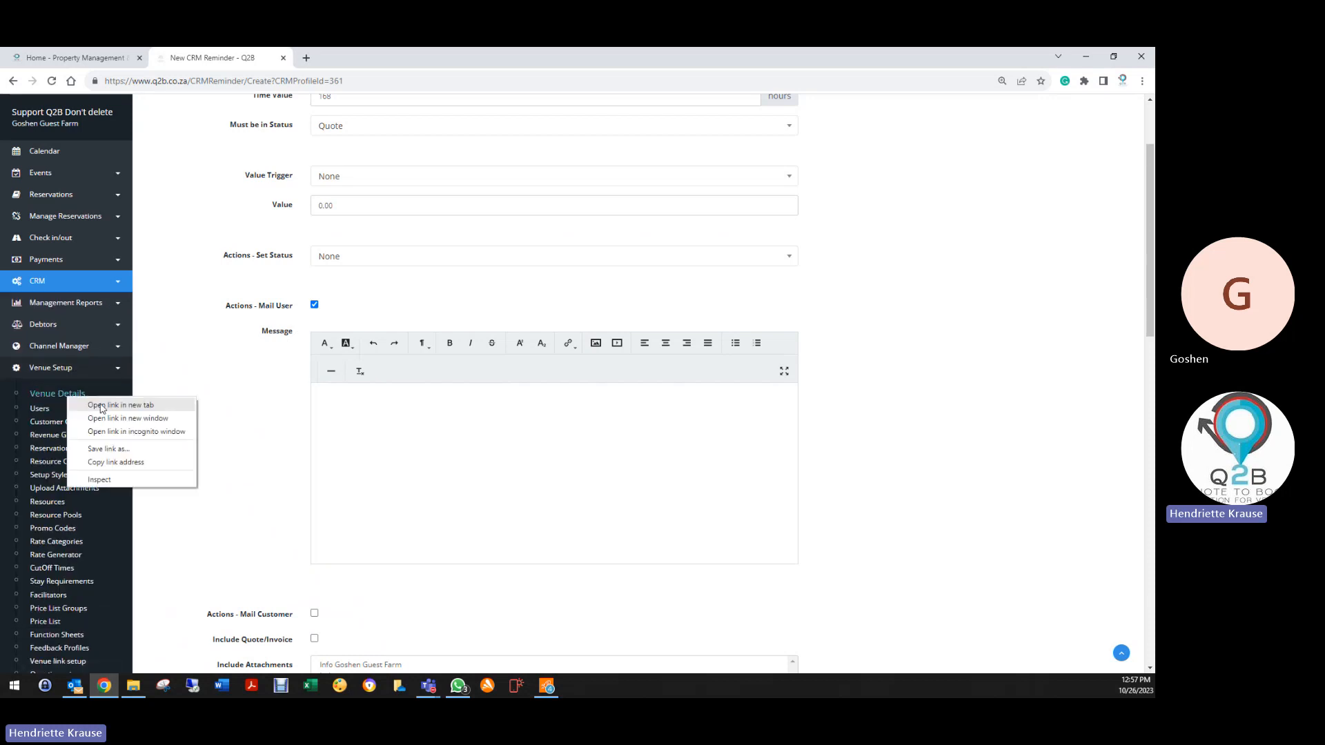
pyautogui.click(101, 406)
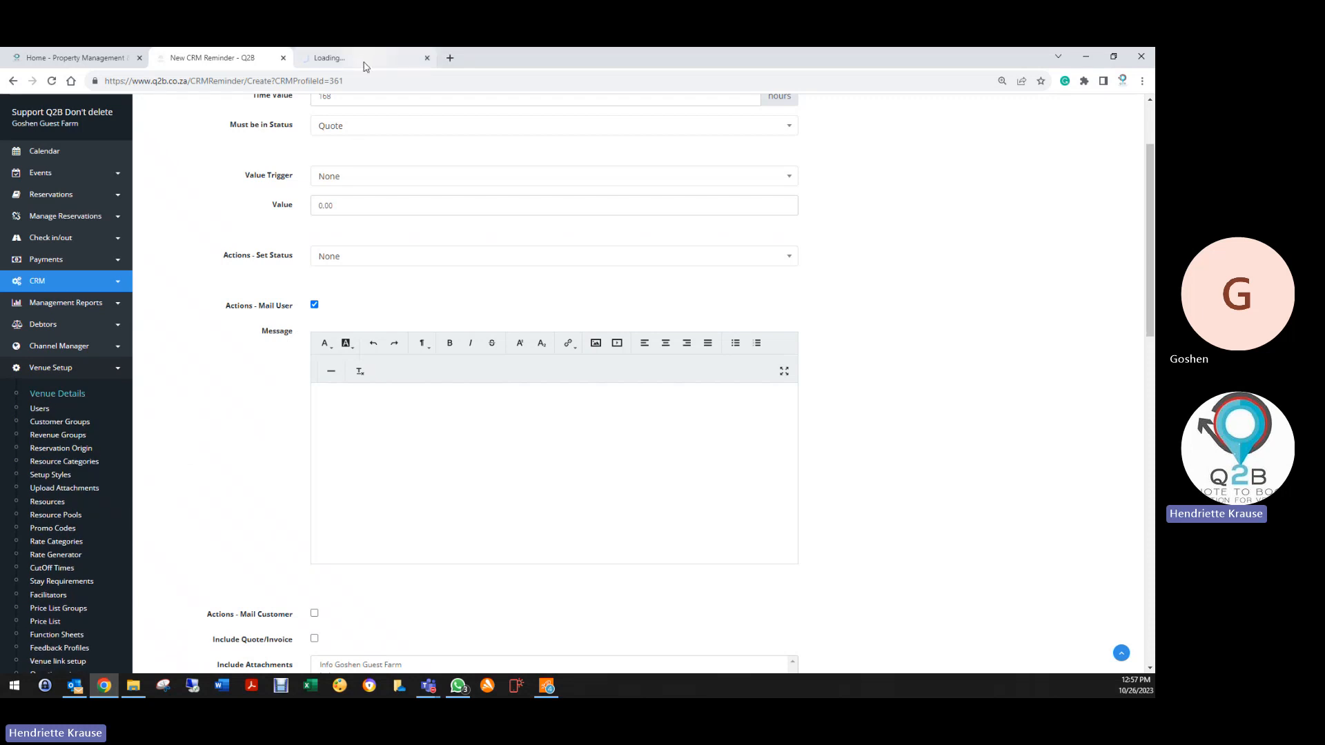
pyautogui.click(331, 58)
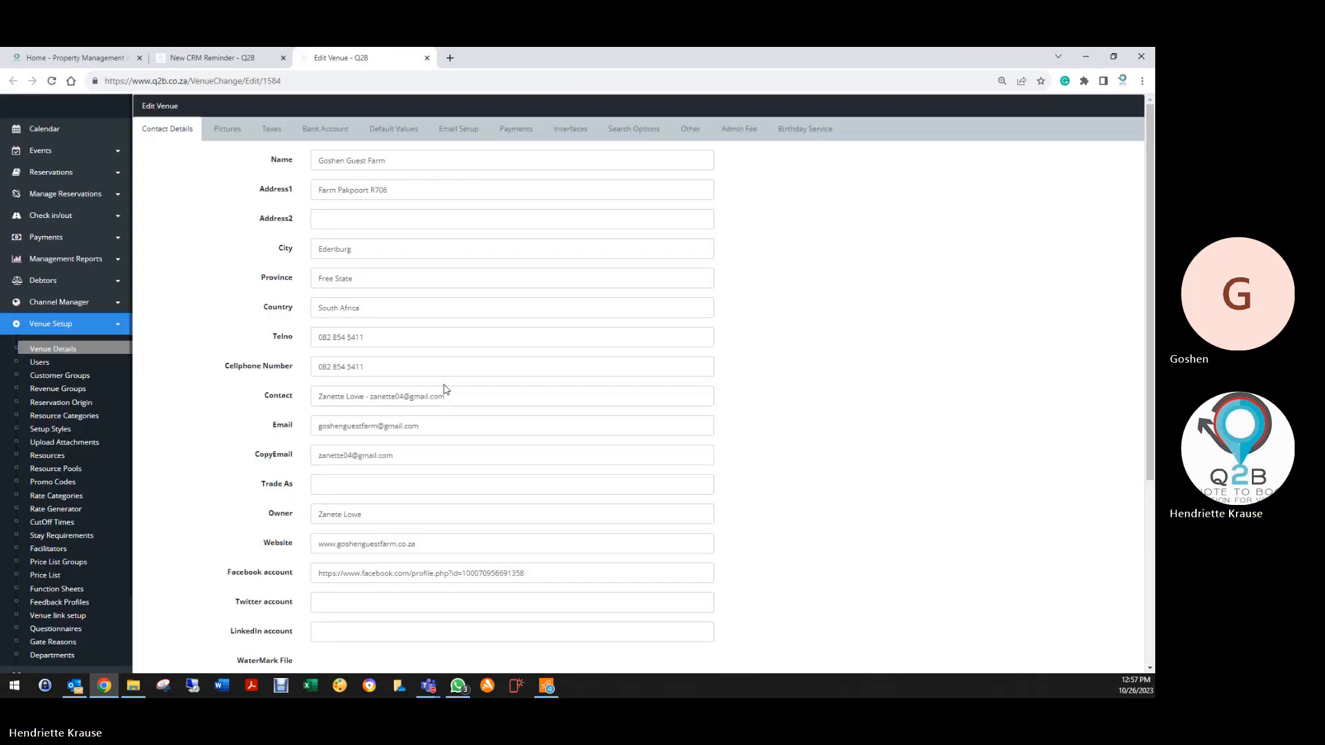
pyautogui.click(434, 137)
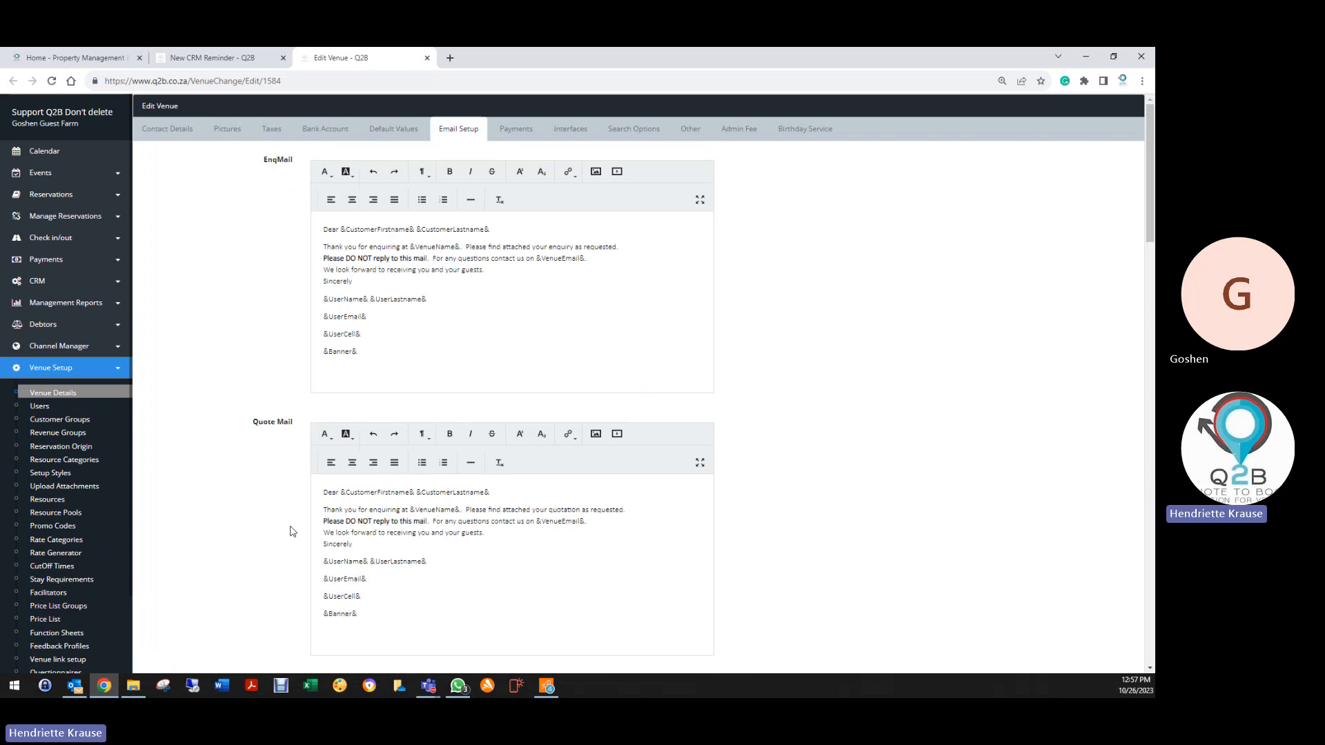
pyautogui.hotkey('ctrl', 'a')
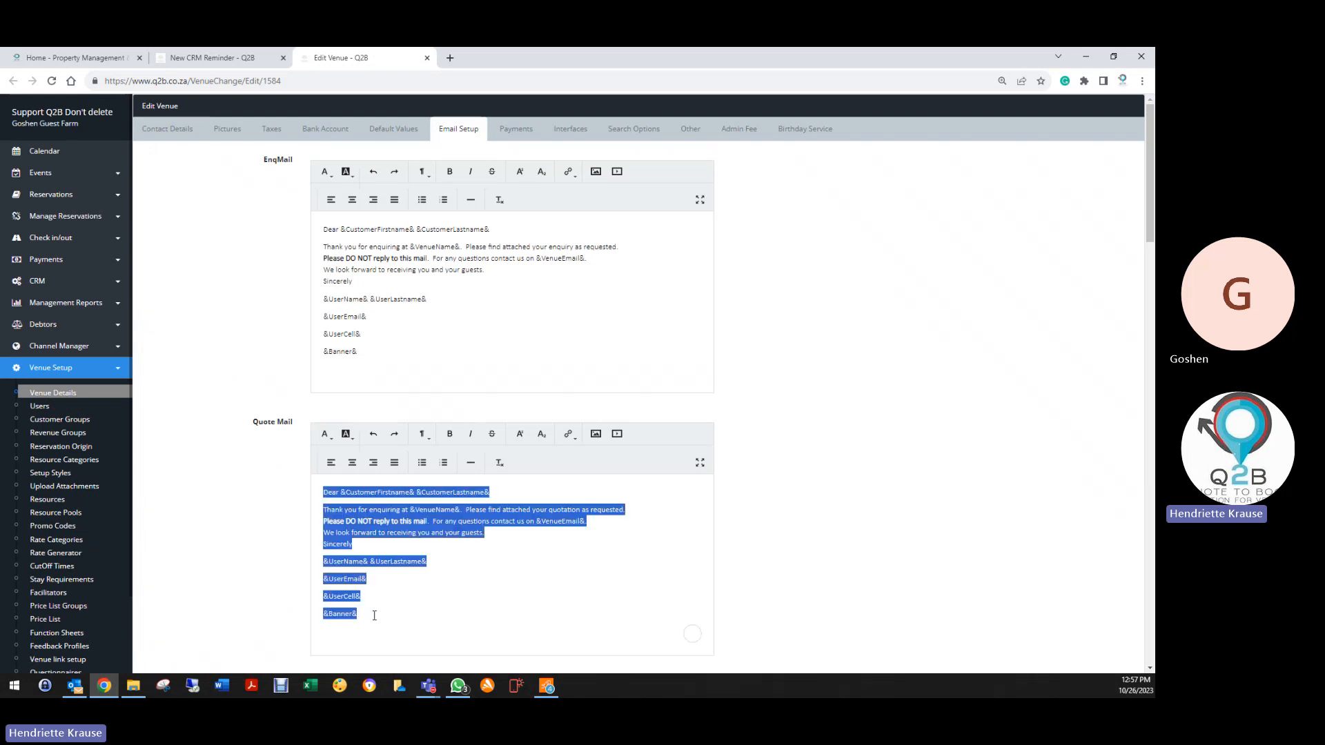
pyautogui.rightClick(353, 542)
pyautogui.click(382, 402)
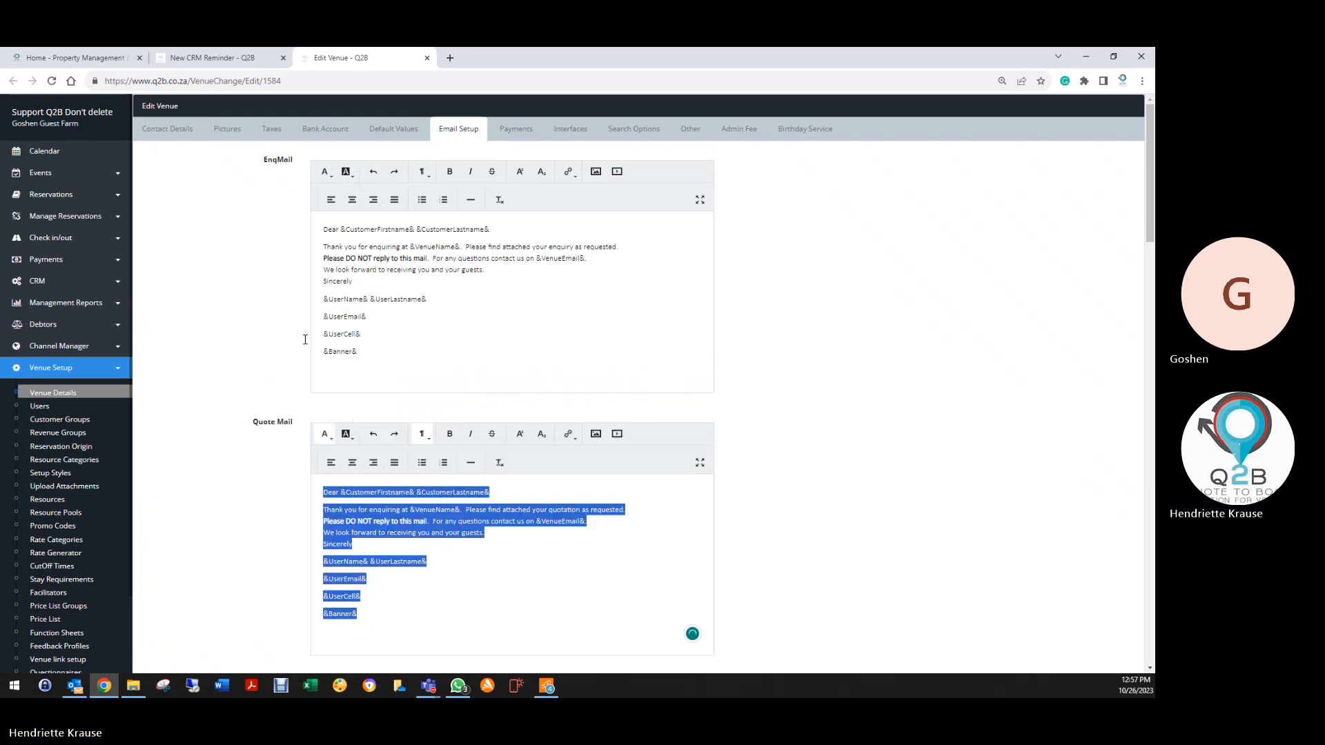
pyautogui.click(210, 58)
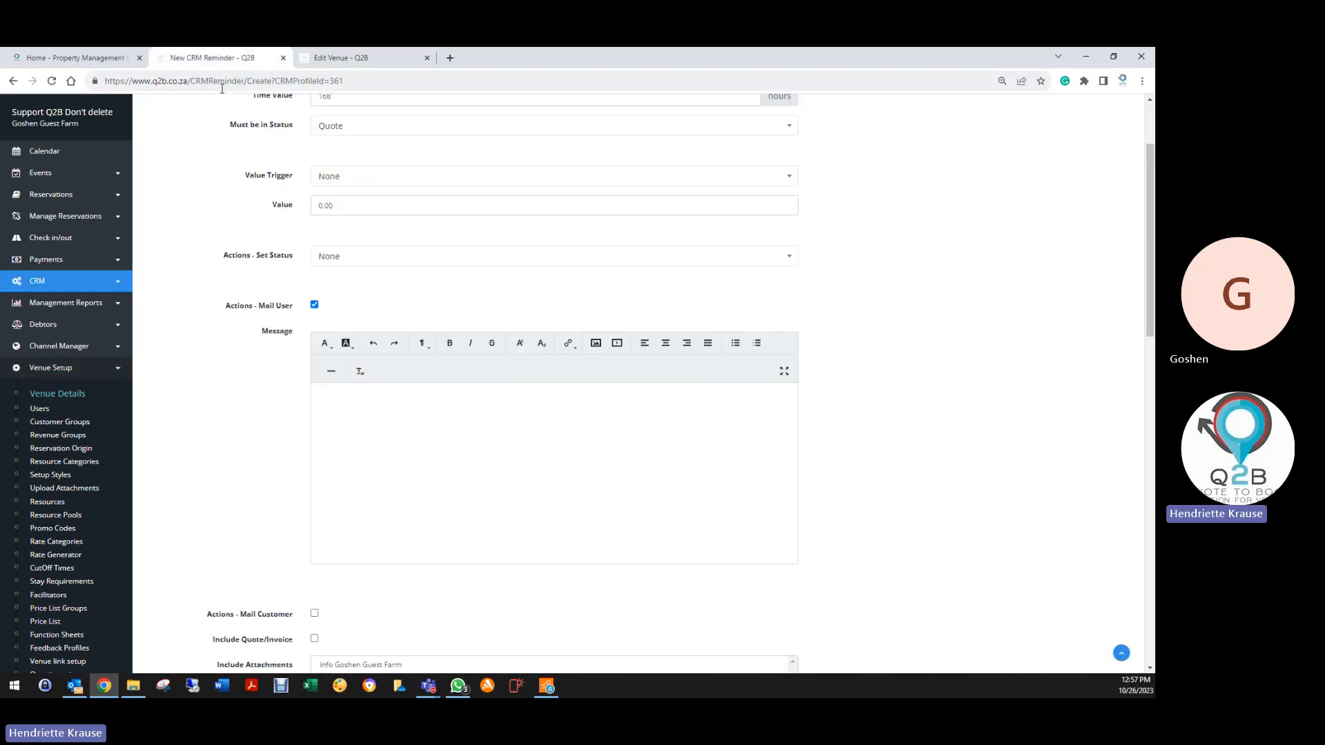
# Paste the Quote Mail template into the Mail User message
pyautogui.rightClick(361, 399)
pyautogui.click(387, 501)
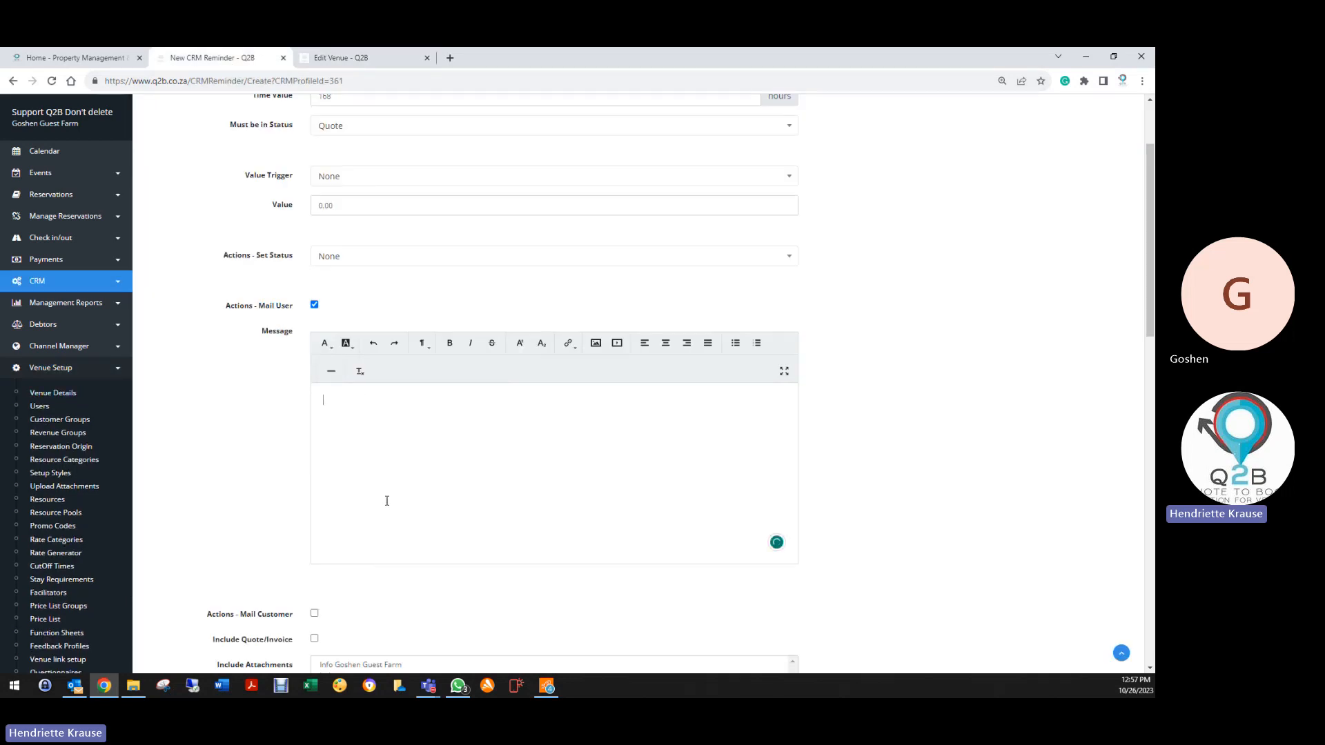
pyautogui.click(373, 343)
pyautogui.rightClick(343, 426)
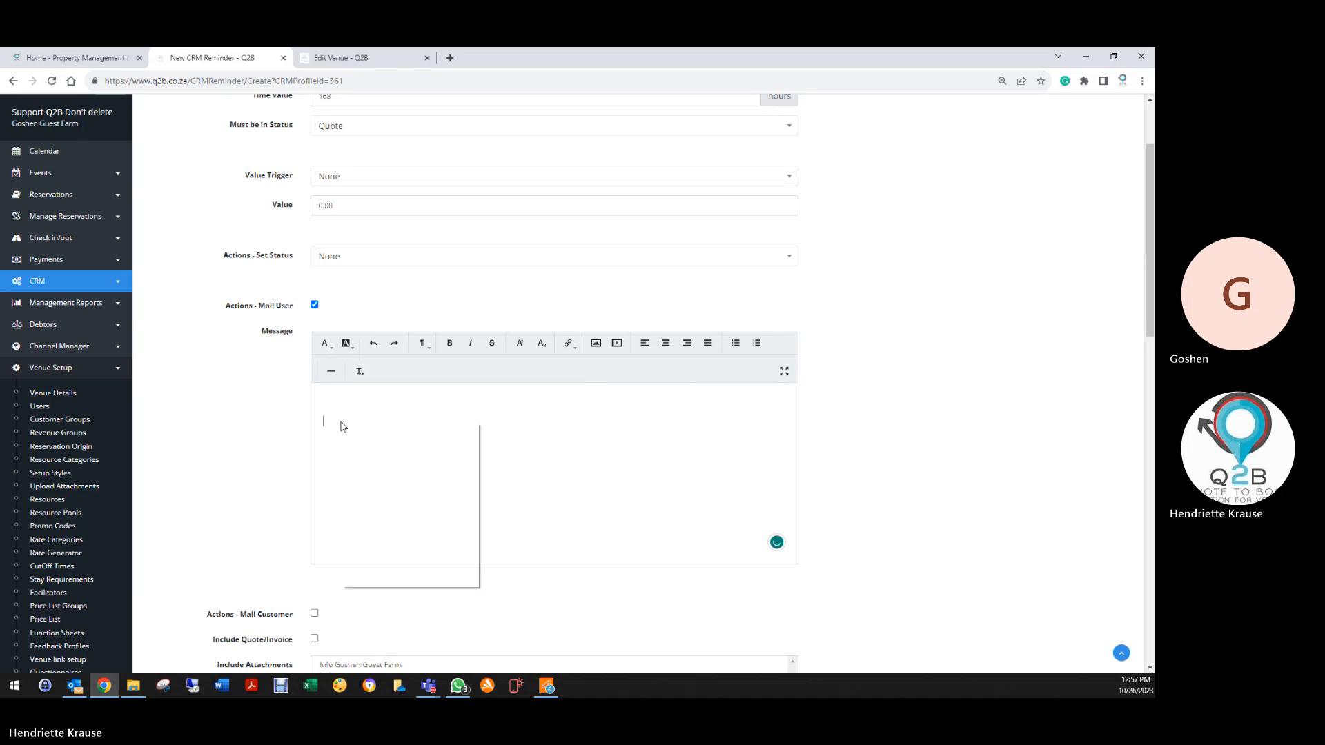
pyautogui.click(355, 500)
# Trim the message to the customer name line and add 'No payment received on Quote'
pyautogui.click(326, 397)
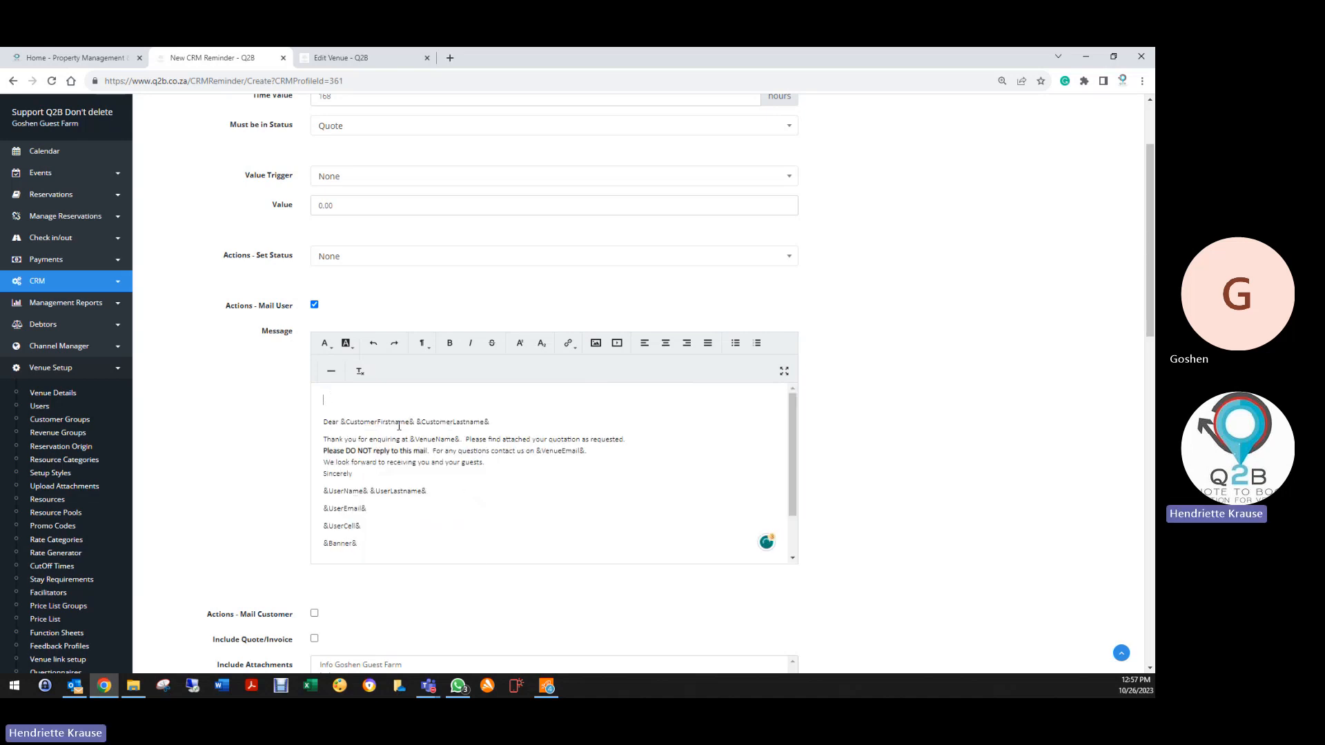
pyautogui.press('Delete')
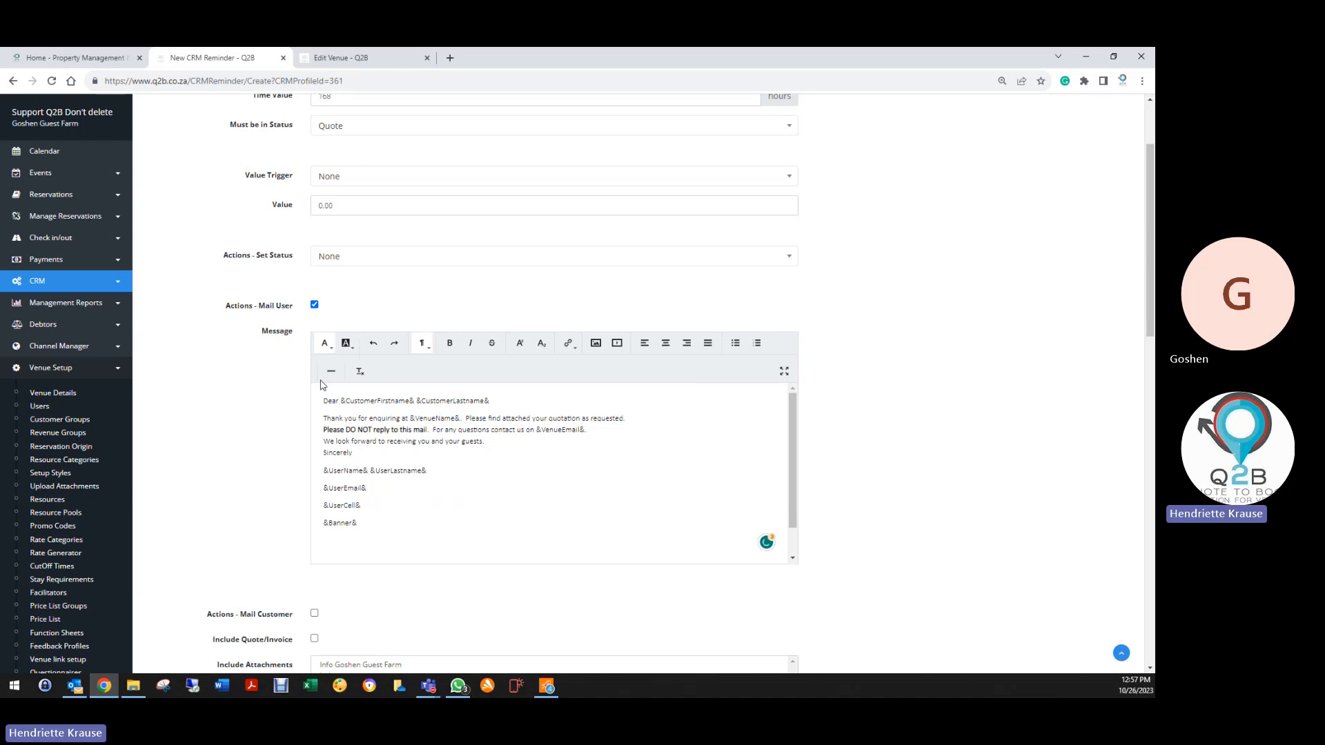
pyautogui.moveTo(325, 400); pyautogui.dragTo(340, 401)
pyautogui.press('BackSpace')
pyautogui.moveTo(313, 419); pyautogui.dragTo(393, 515)
pyautogui.press('BackSpace')
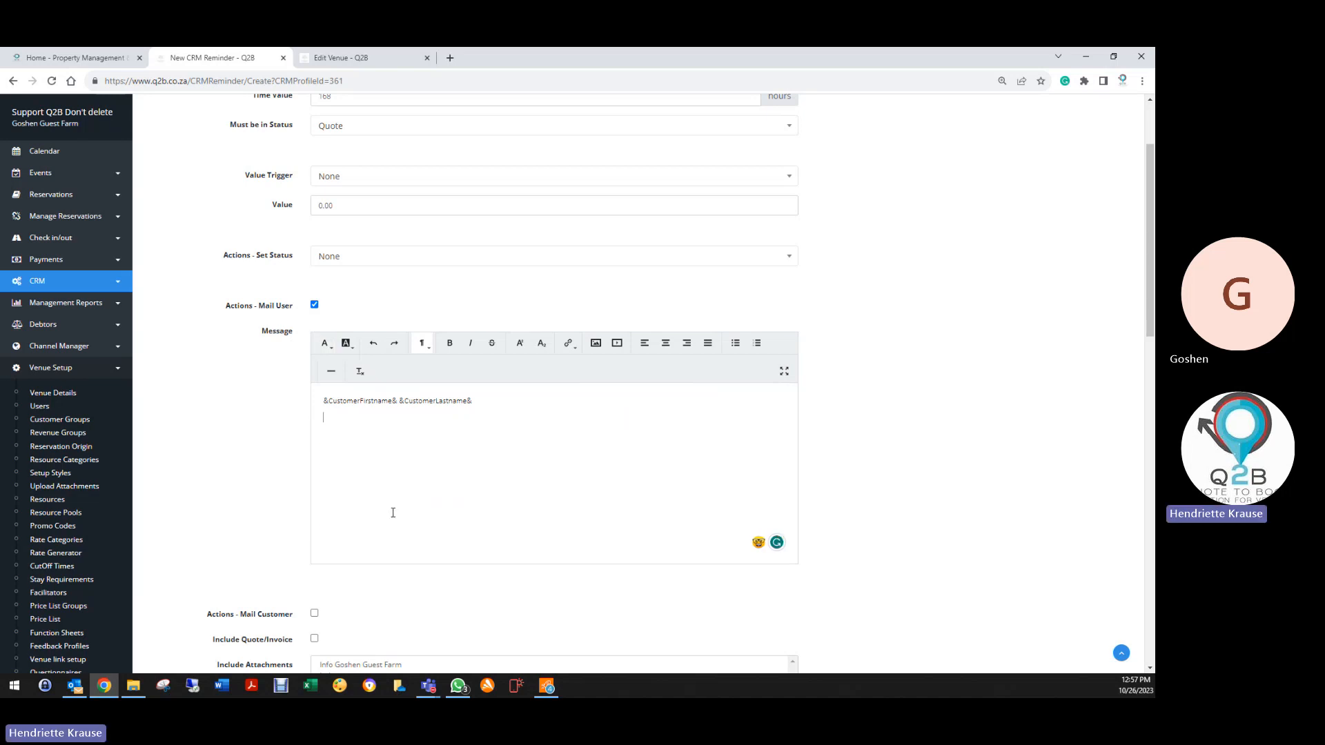
pyautogui.scroll(3, 437, 295)
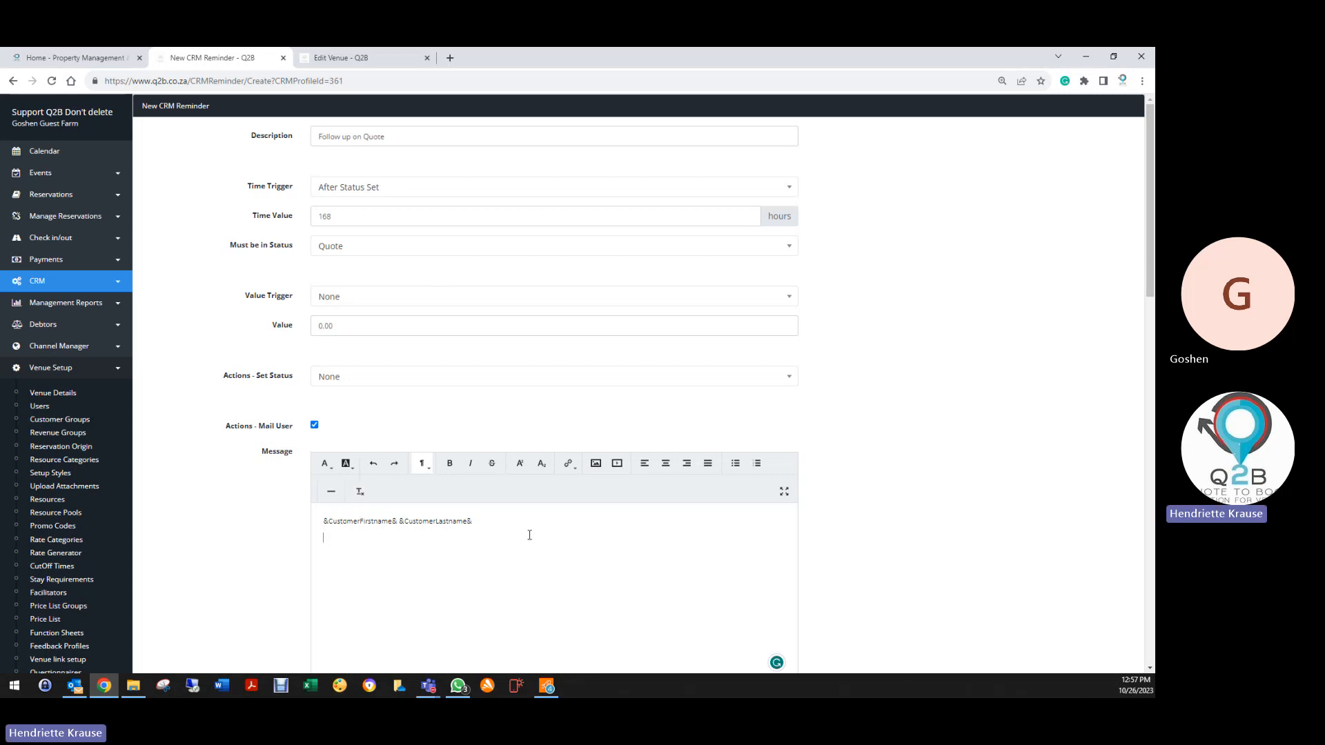
pyautogui.scroll(-3, 207, 523)
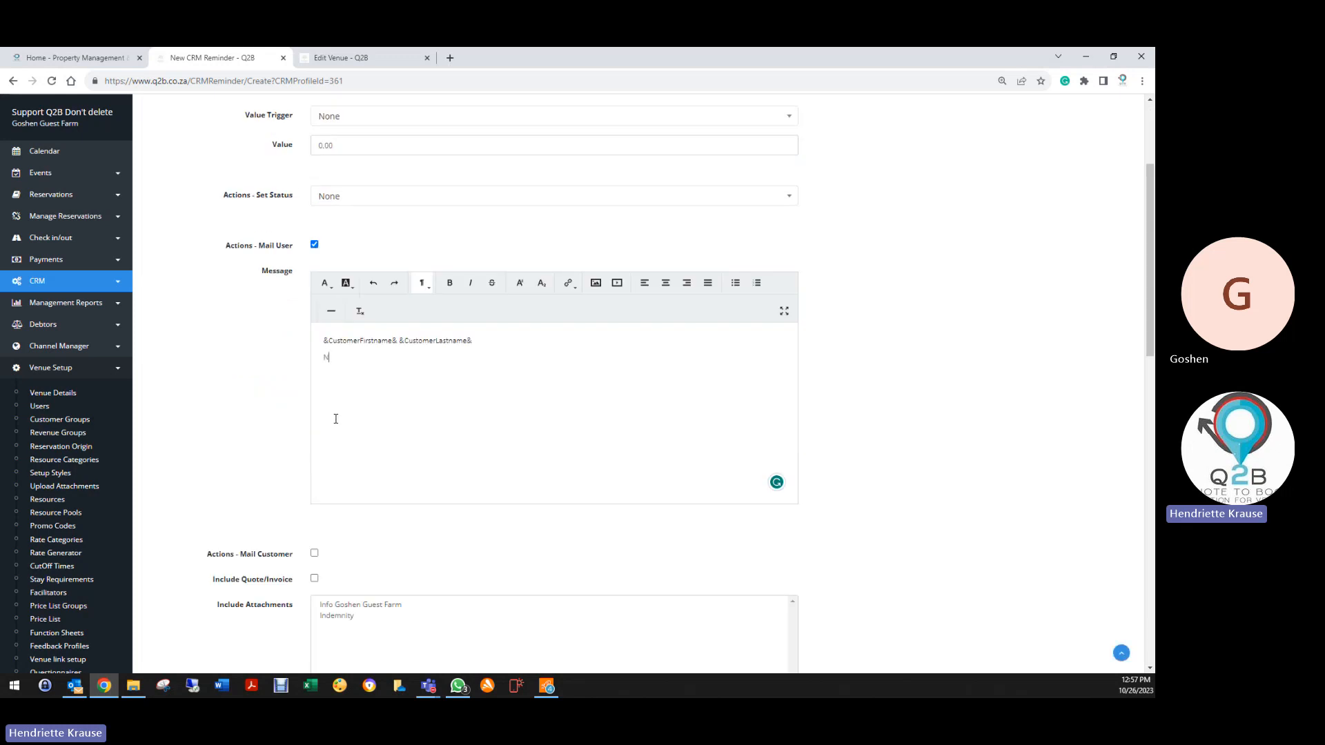
pyautogui.write('o payment rec')
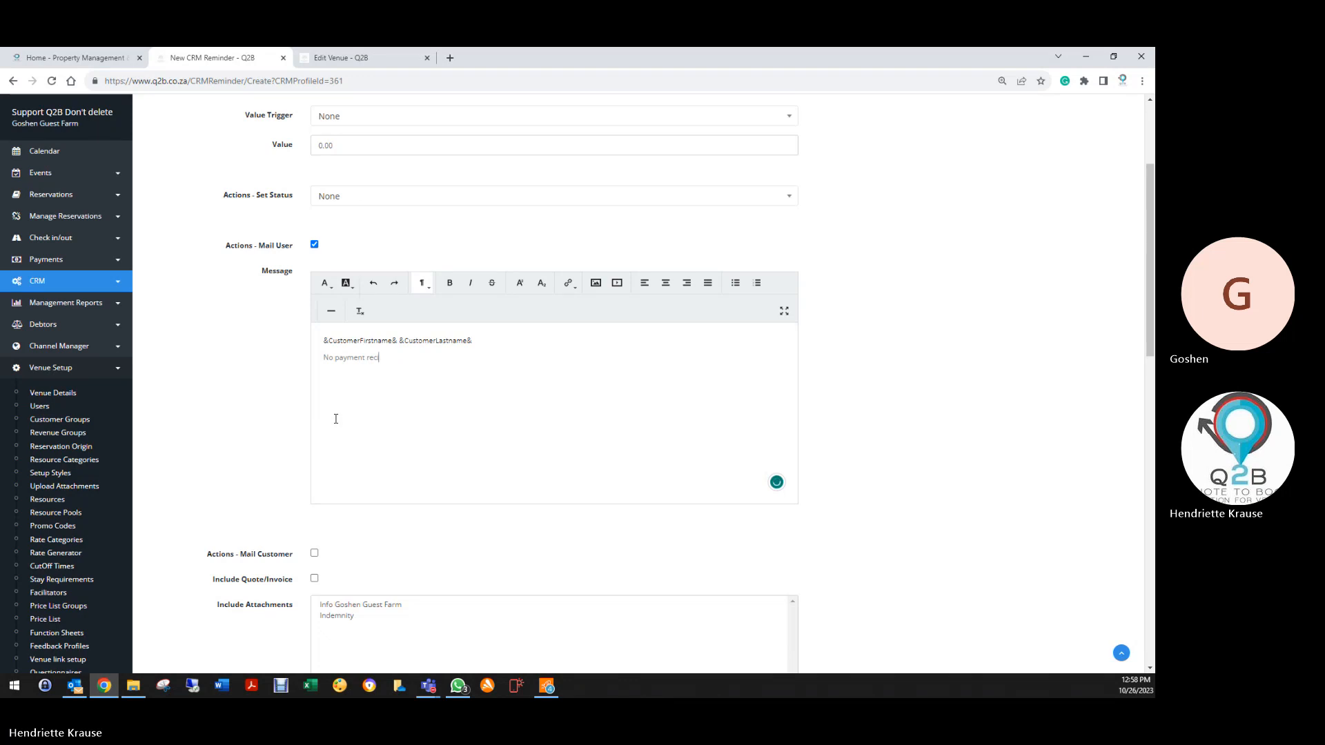
pyautogui.write('eived on Quot')
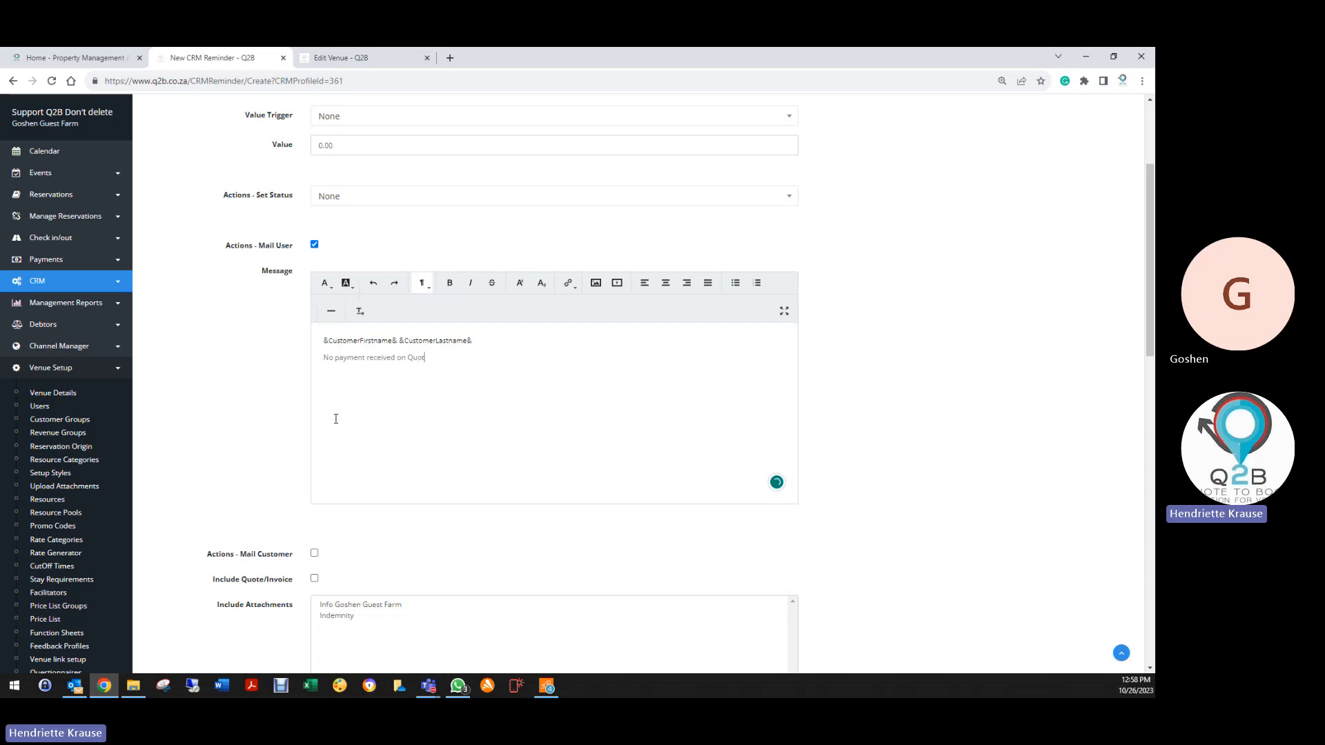
pyautogui.write('e')
pyautogui.scroll(-5, 397, 412)
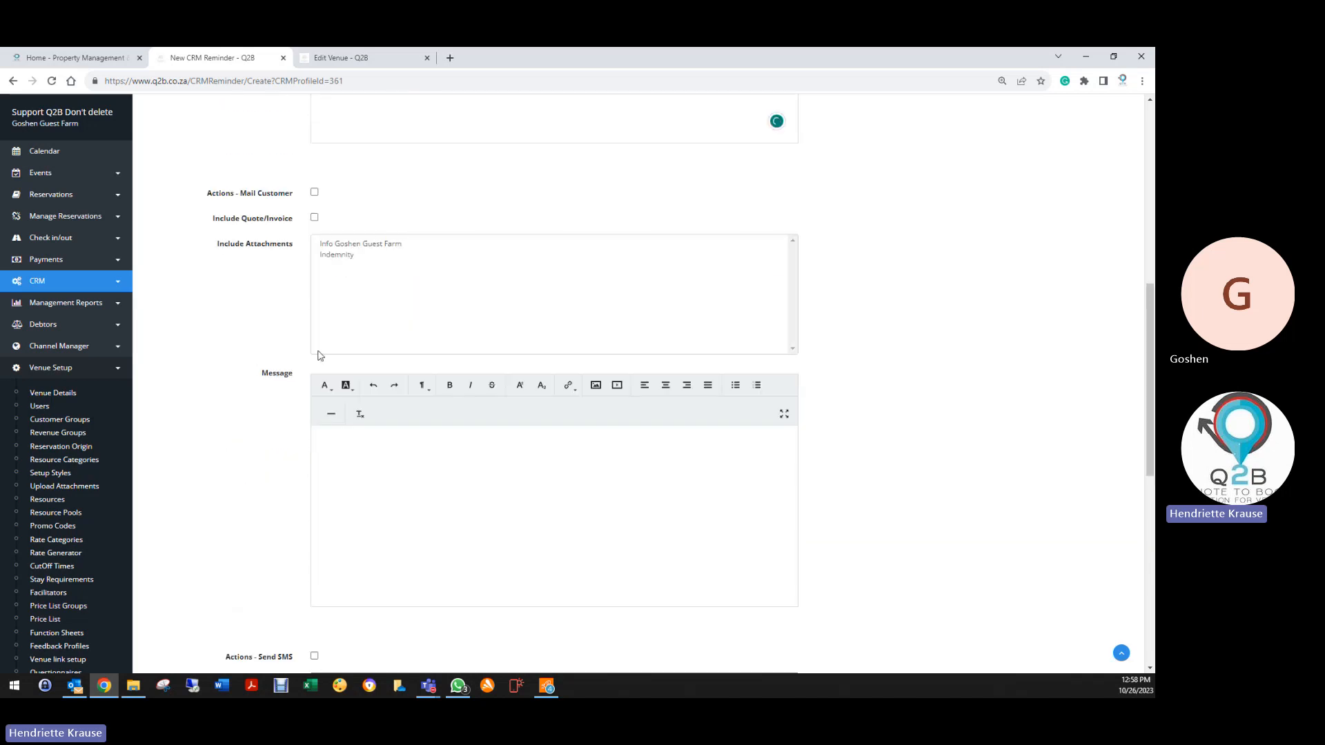
# Tick Mail Customer and Include Quote/Invoice, and paste the Quote Mail template into the customer message
pyautogui.click(314, 192)
pyautogui.click(314, 218)
pyautogui.rightClick(333, 448)
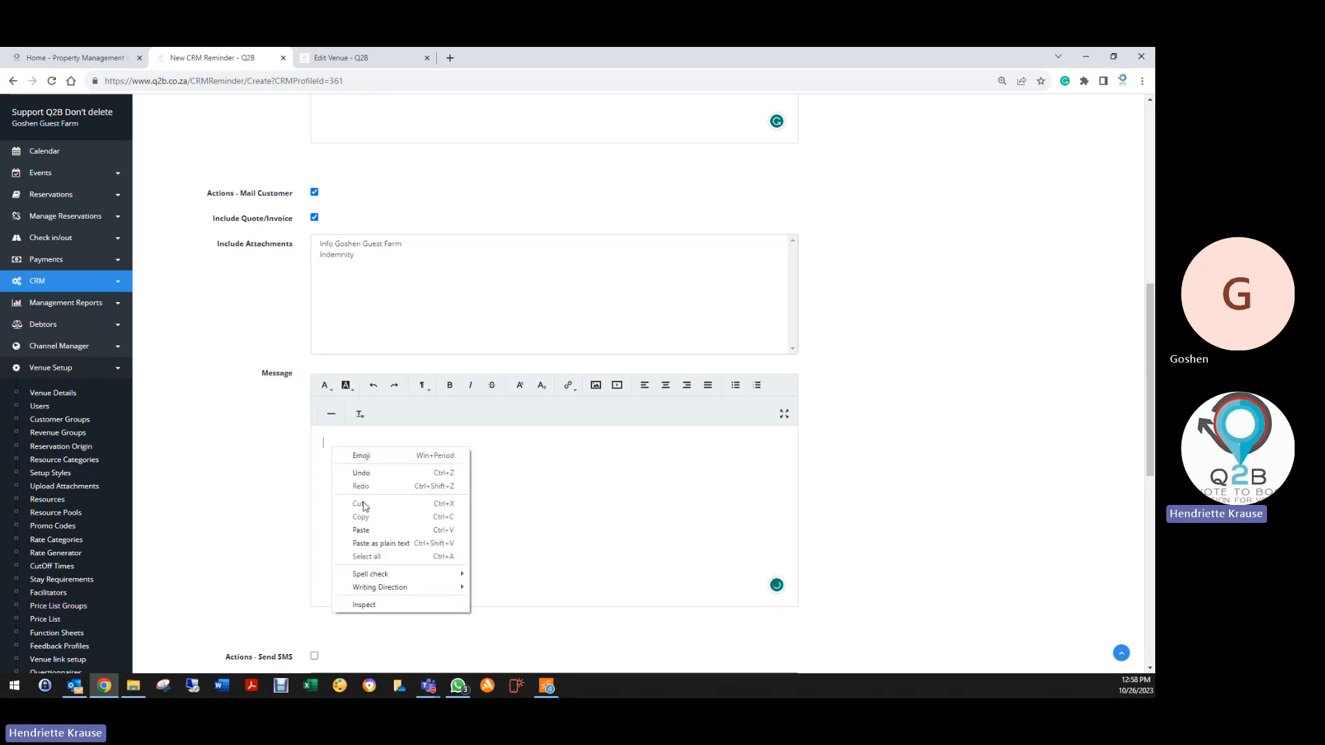
pyautogui.click(370, 527)
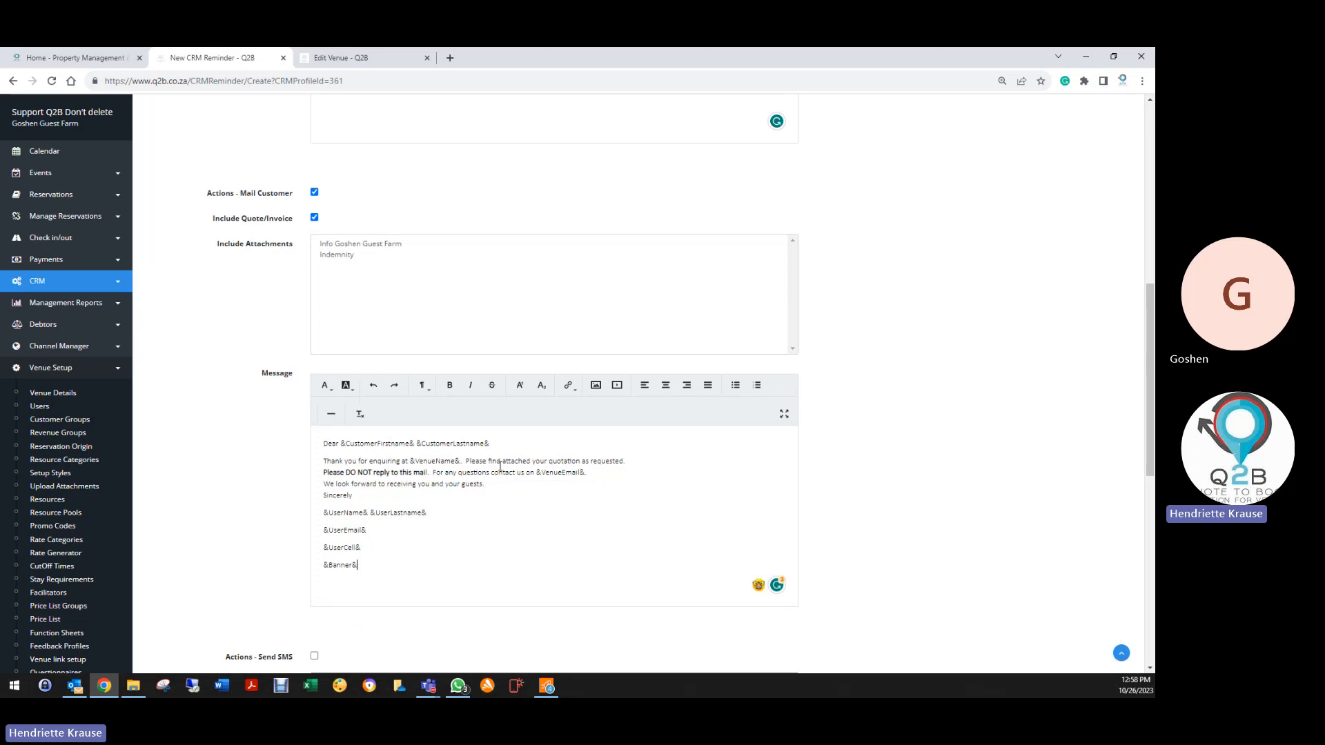
# Below the 'as requested.' line, start typing the 50% Deposit reminder sentence
pyautogui.click(637, 463)
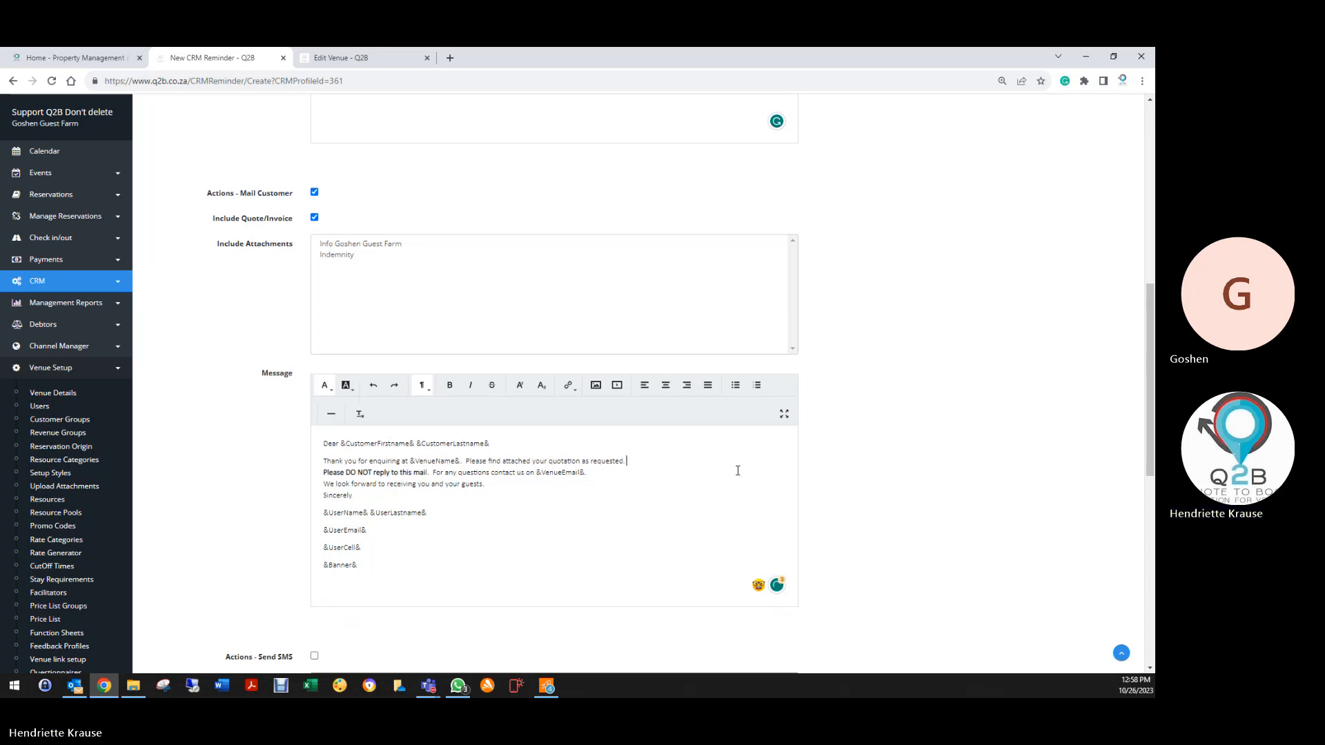
pyautogui.press('Return')
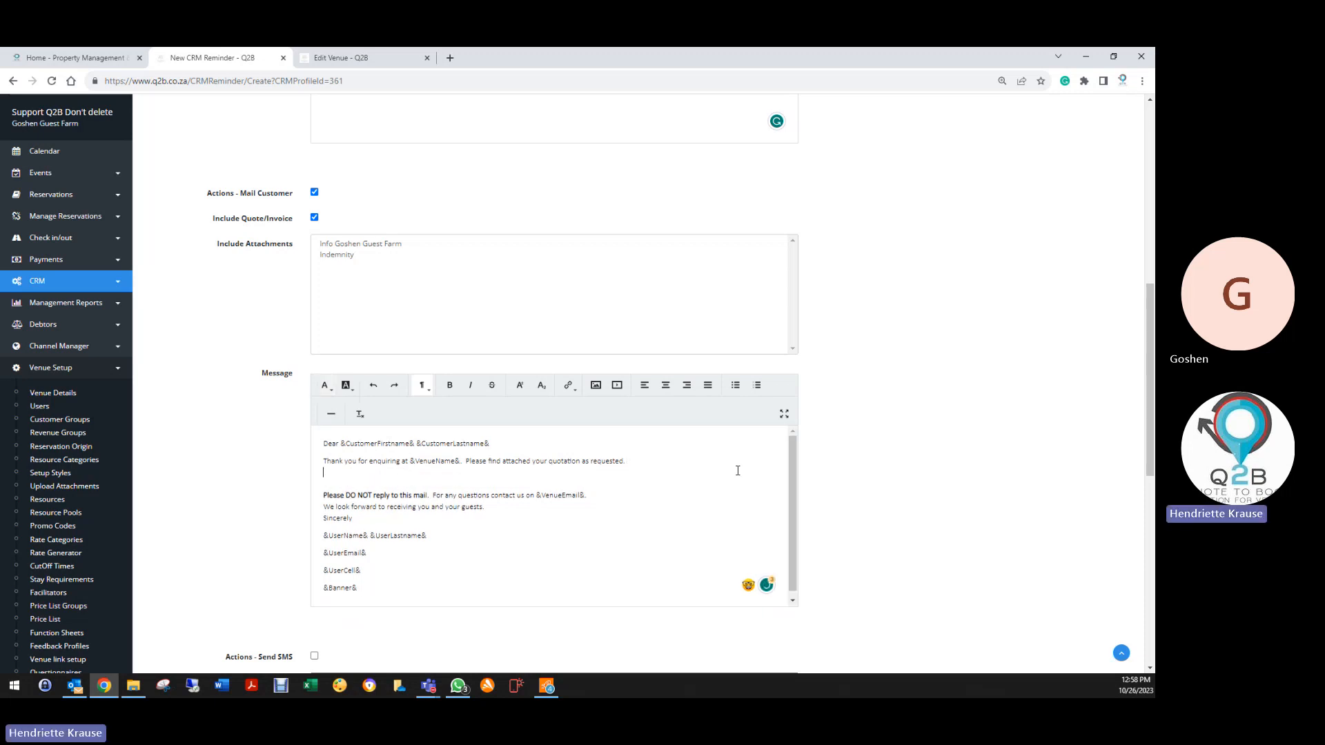
pyautogui.press('Return')
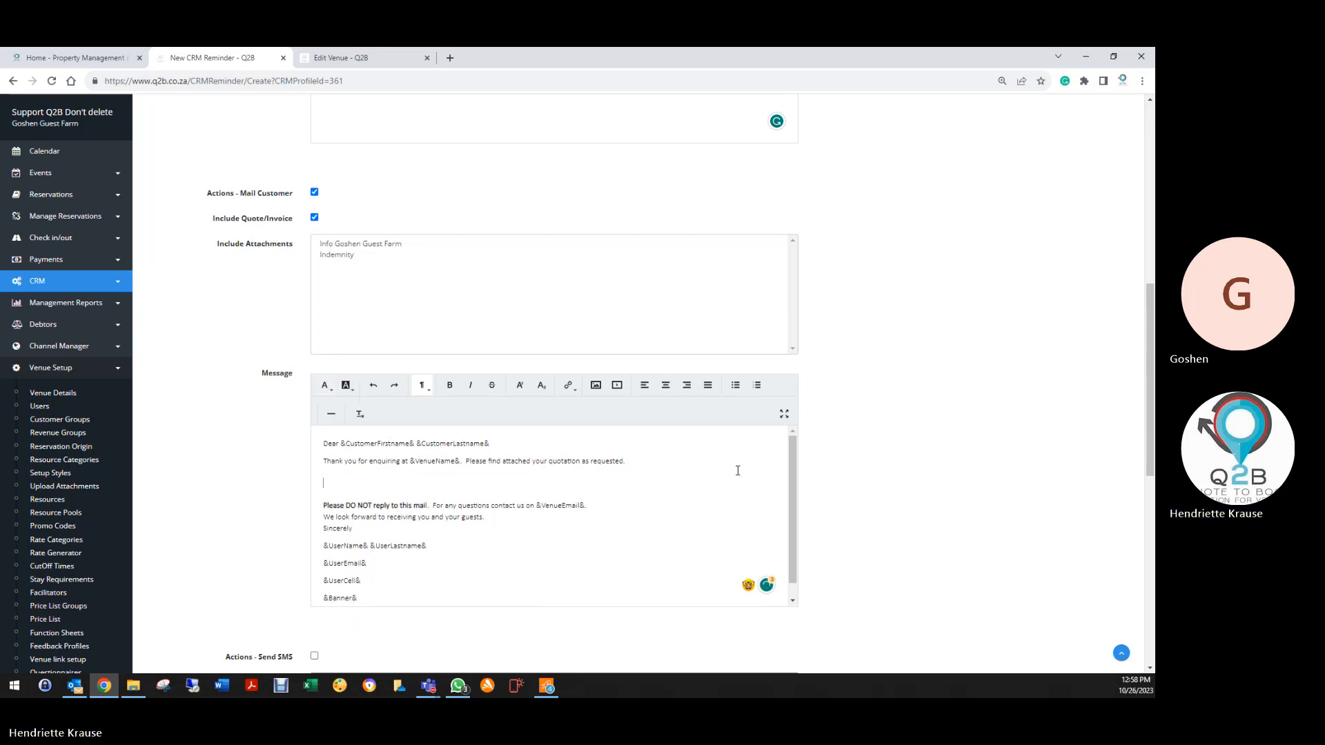
pyautogui.write('This is just ')
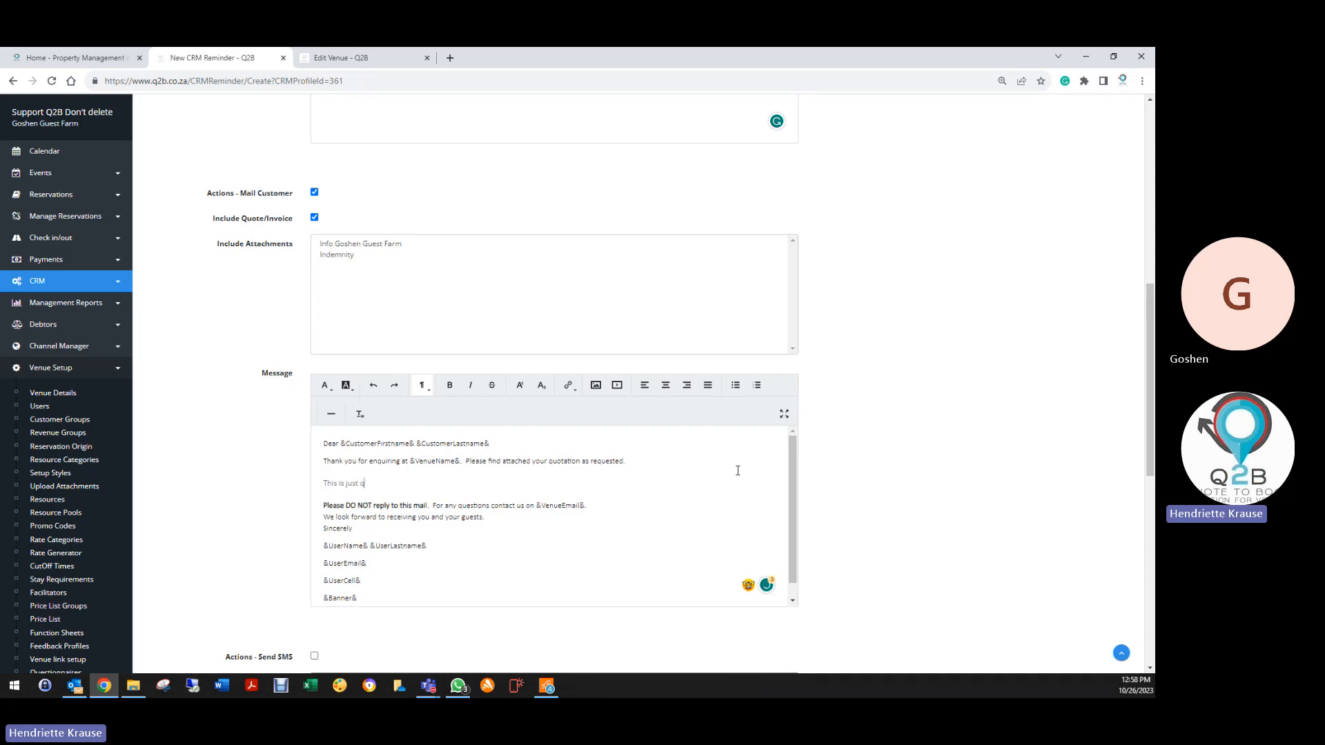
pyautogui.write('a quick reminder that we require a 50')
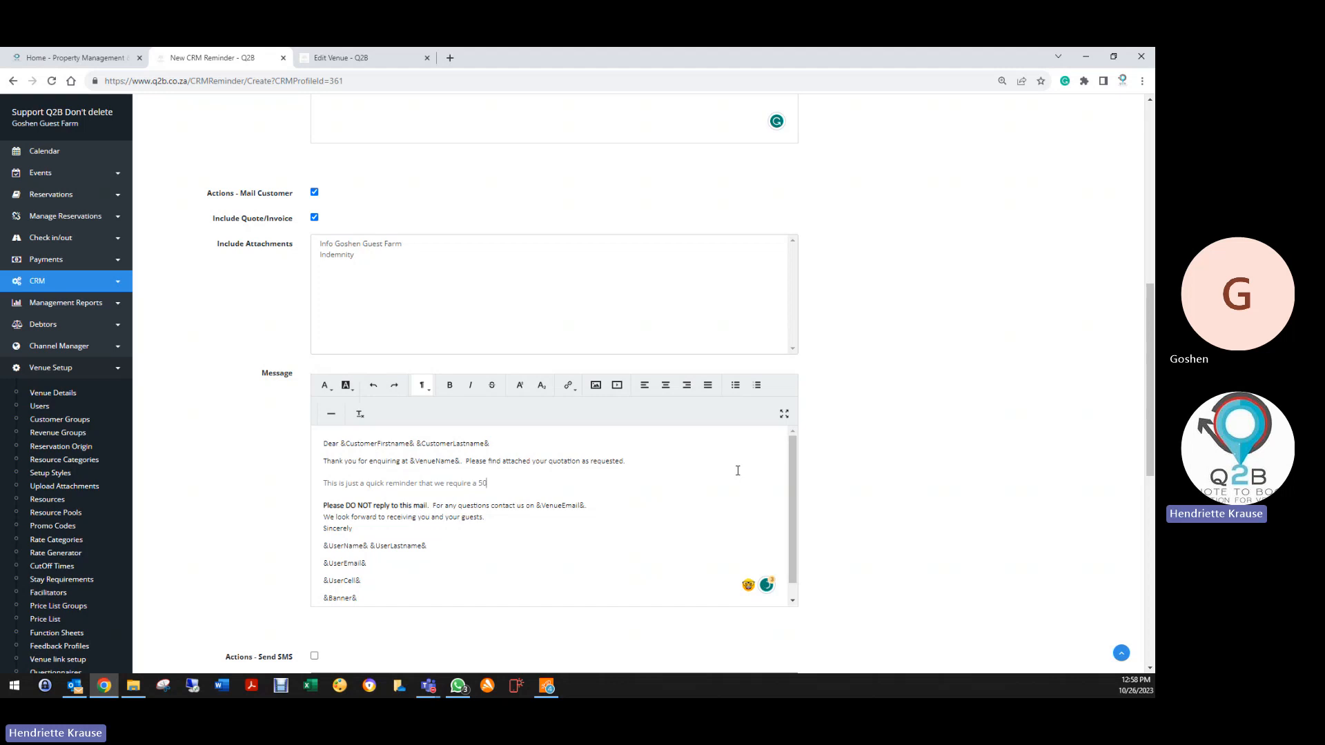
pyautogui.write('% Dep')
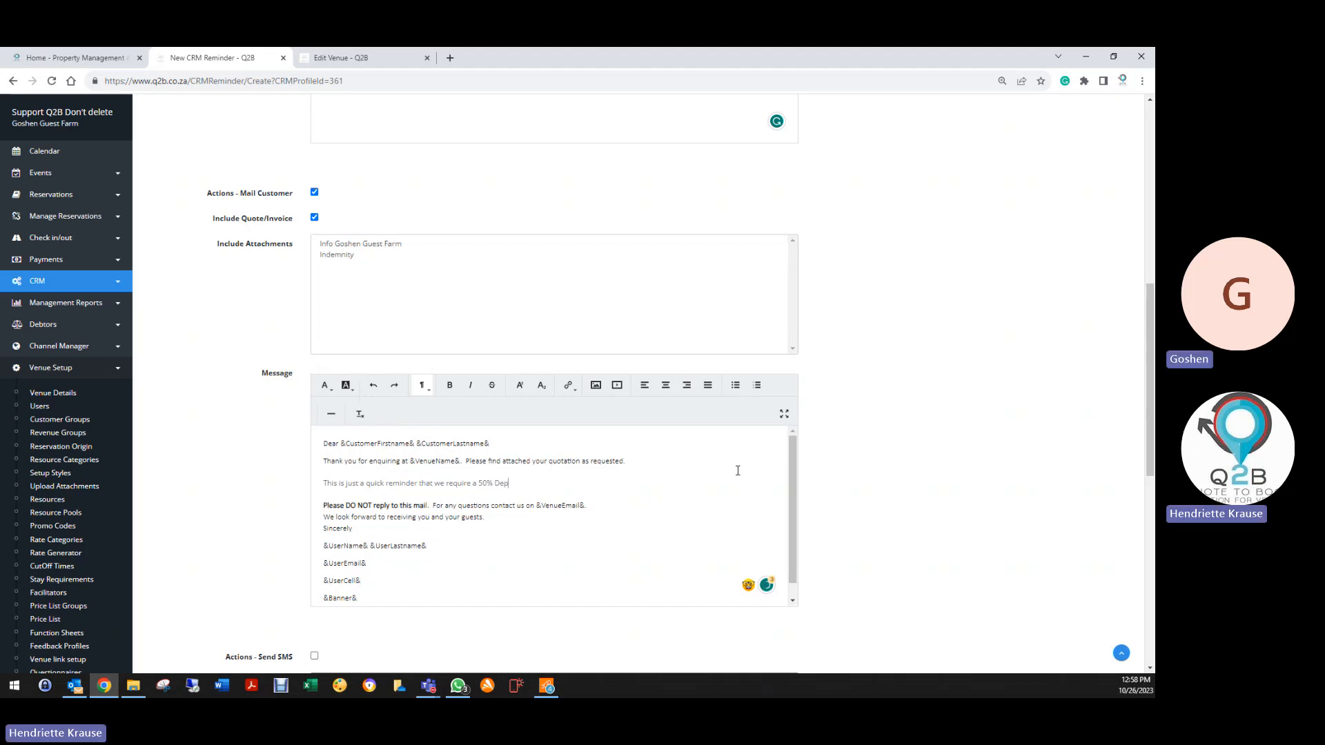
pyautogui.write('osit on your bookin')
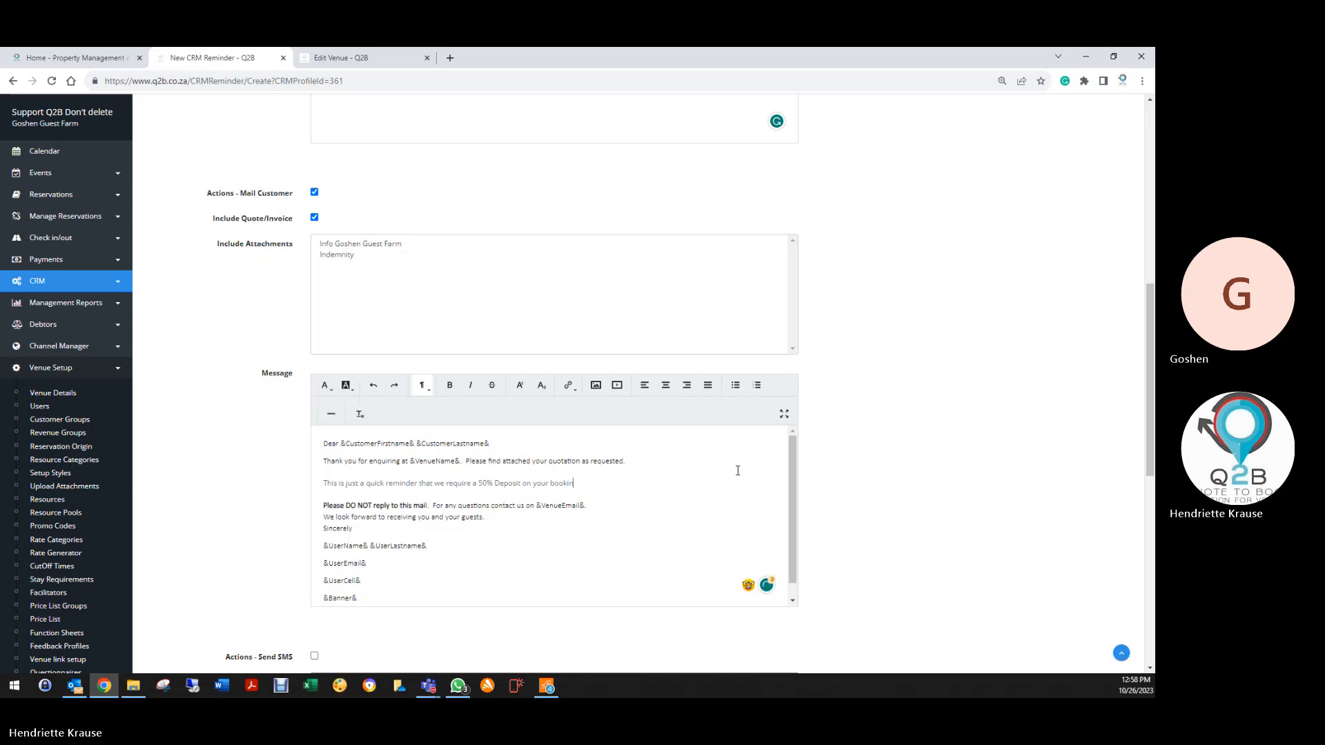
# End the sentence with 'Quote to confirm your reservation' and make it bold with green highlight
pyautogui.press('BackSpace')
pyautogui.press('BackSpace')
pyautogui.press('BackSpace')
pyautogui.press('BackSpace')
pyautogui.write('Quote t')
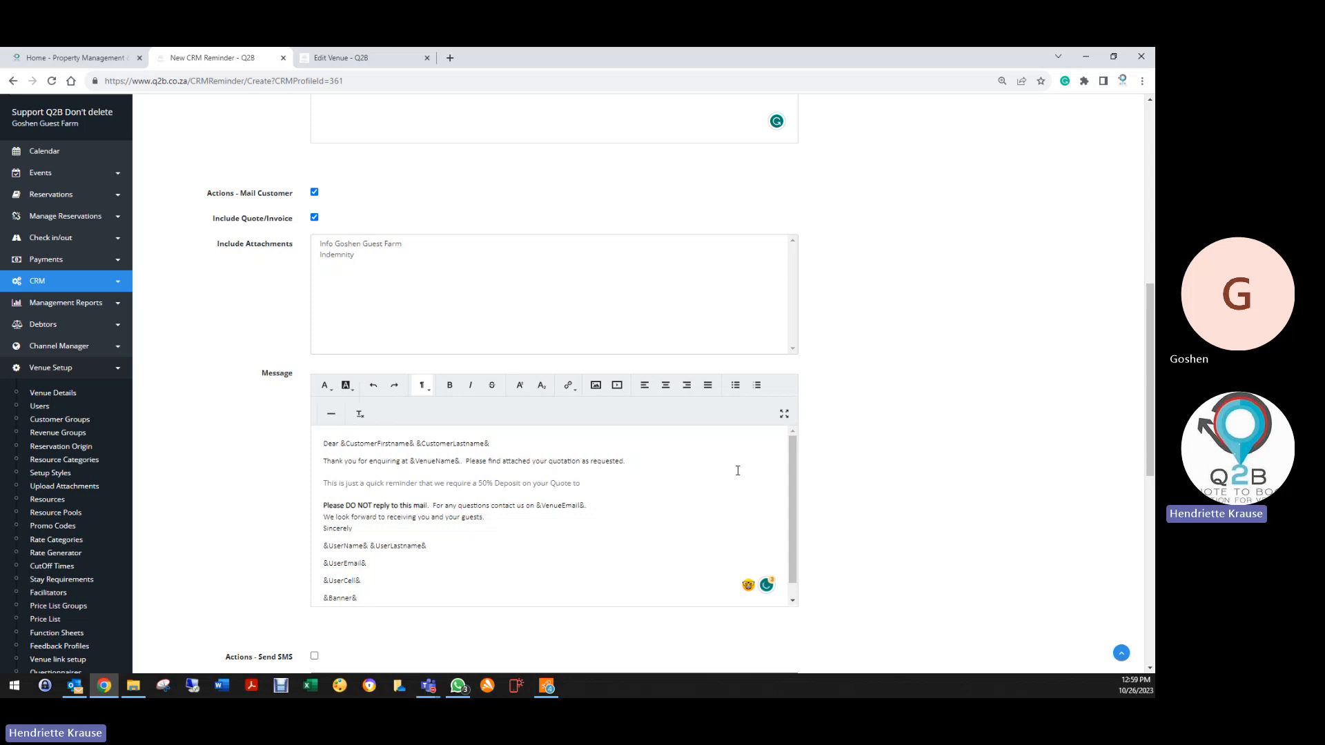
pyautogui.write('o confirm your reservation.')
pyautogui.moveTo(316, 485); pyautogui.dragTo(685, 489)
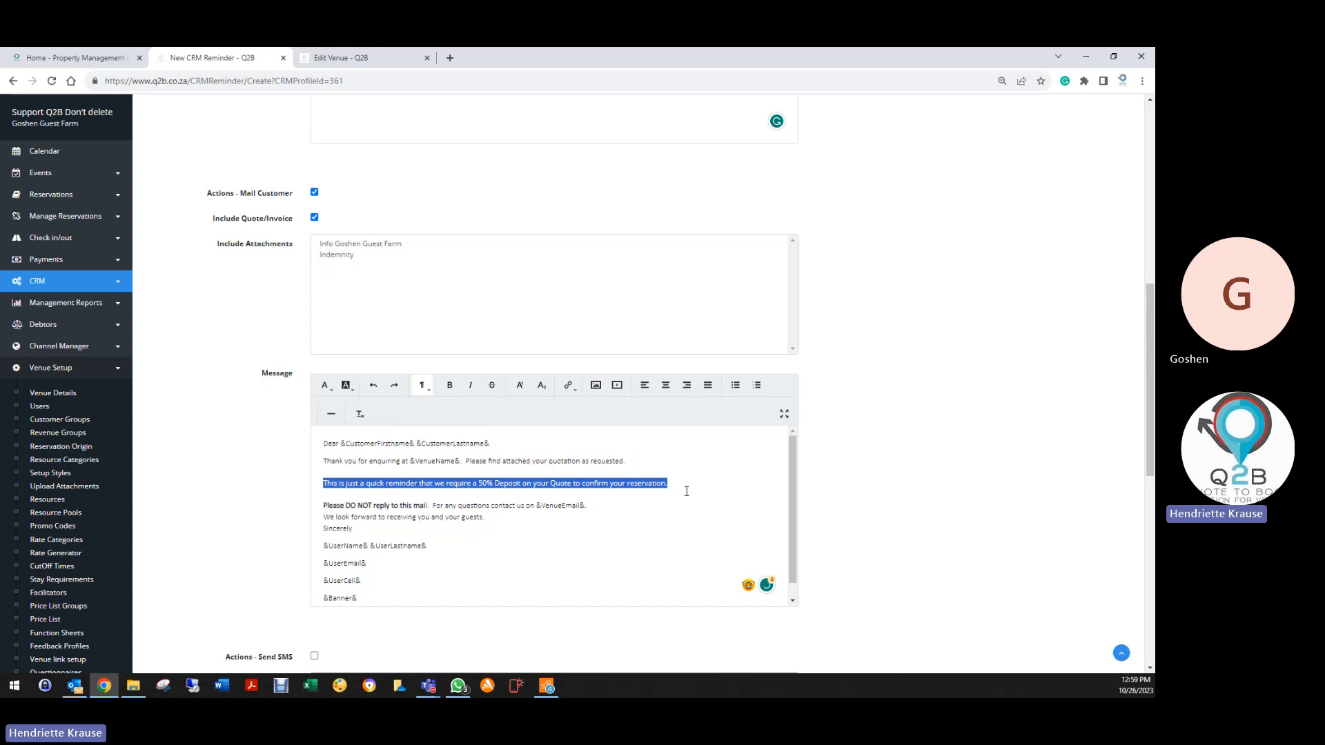
pyautogui.click(350, 385)
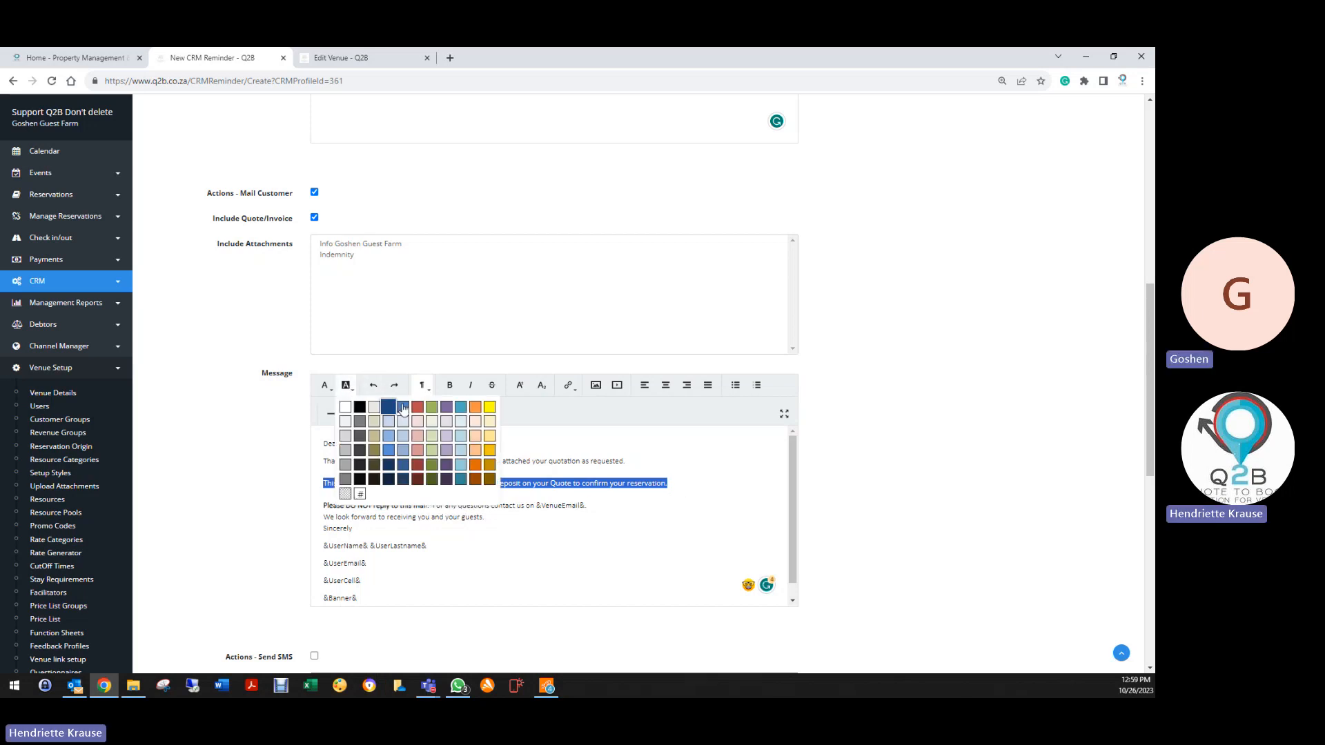
pyautogui.click(439, 407)
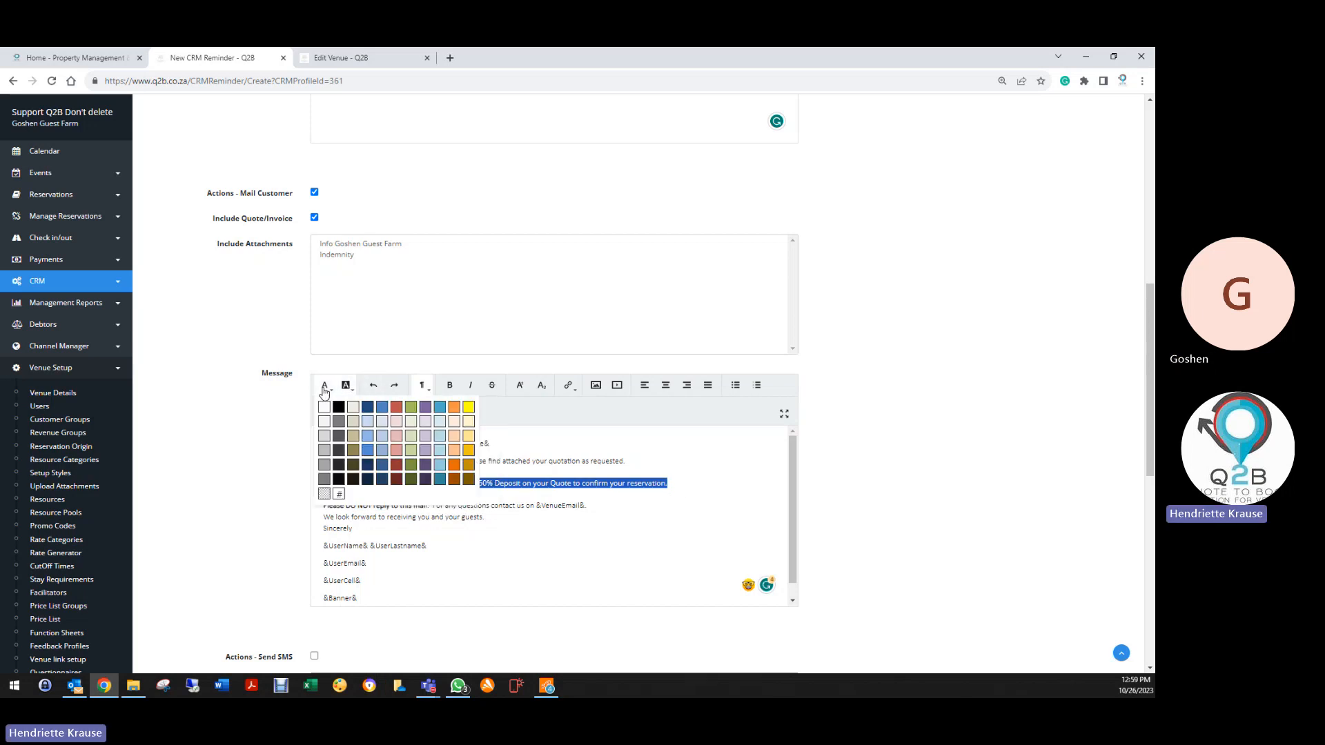
pyautogui.click(324, 385)
pyautogui.click(327, 411)
pyautogui.click(449, 385)
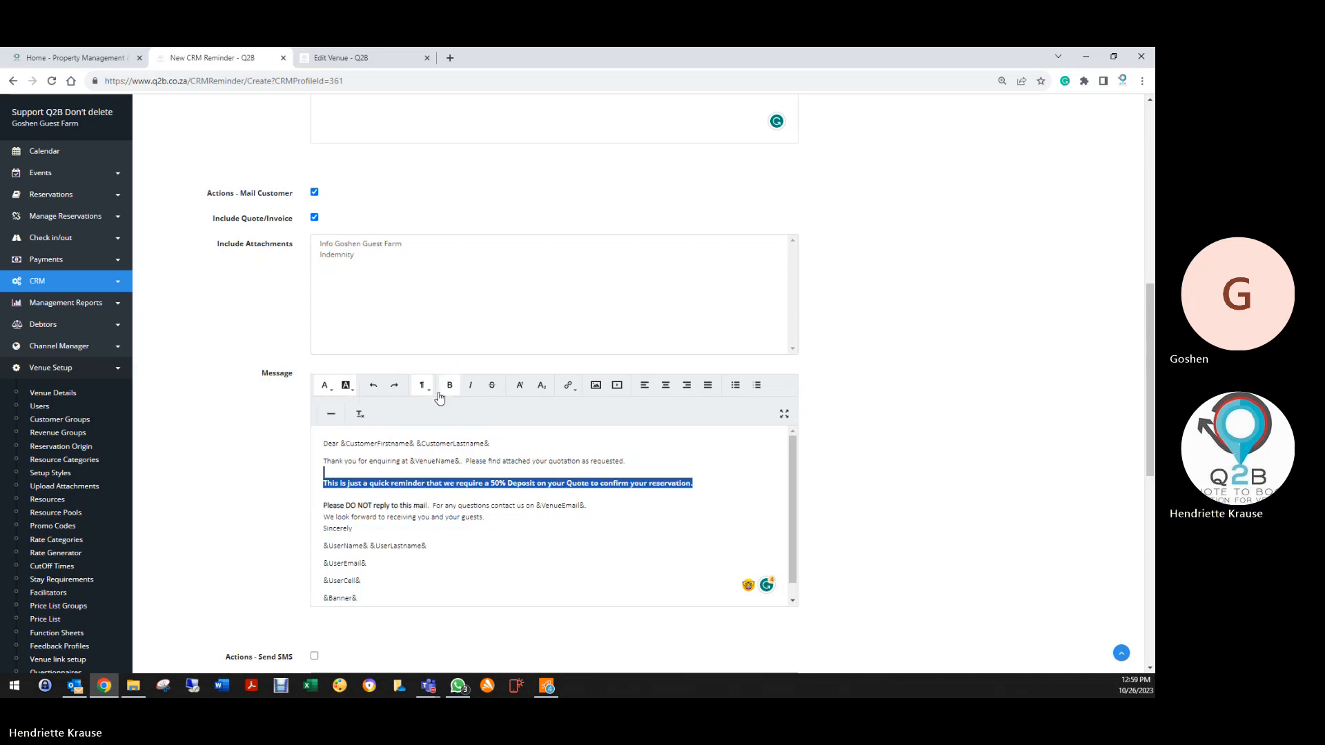
pyautogui.click(448, 542)
# Mark the new Follow up on Quote reminder as Inactive and save it
pyautogui.scroll(8, 441, 531)
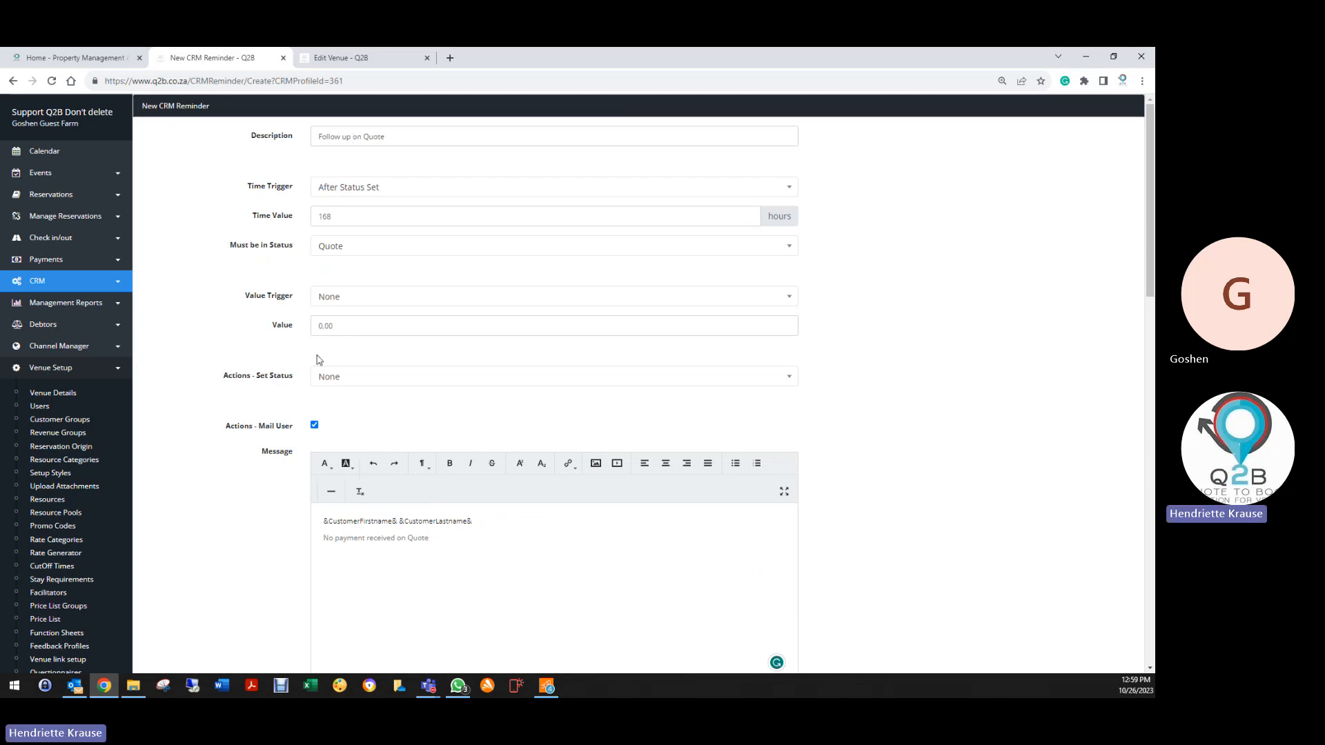
pyautogui.scroll(-2, 308, 400)
pyautogui.scroll(-3, 247, 483)
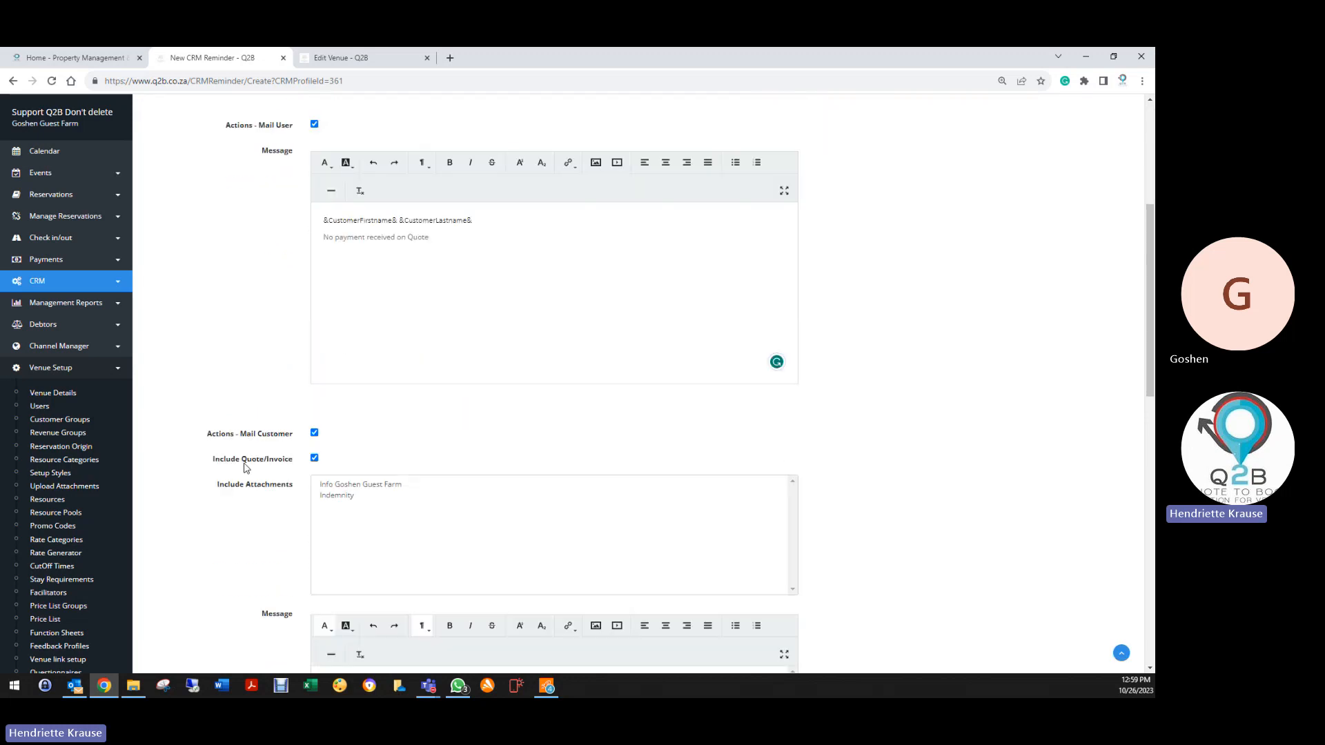
pyautogui.scroll(-1, 280, 471)
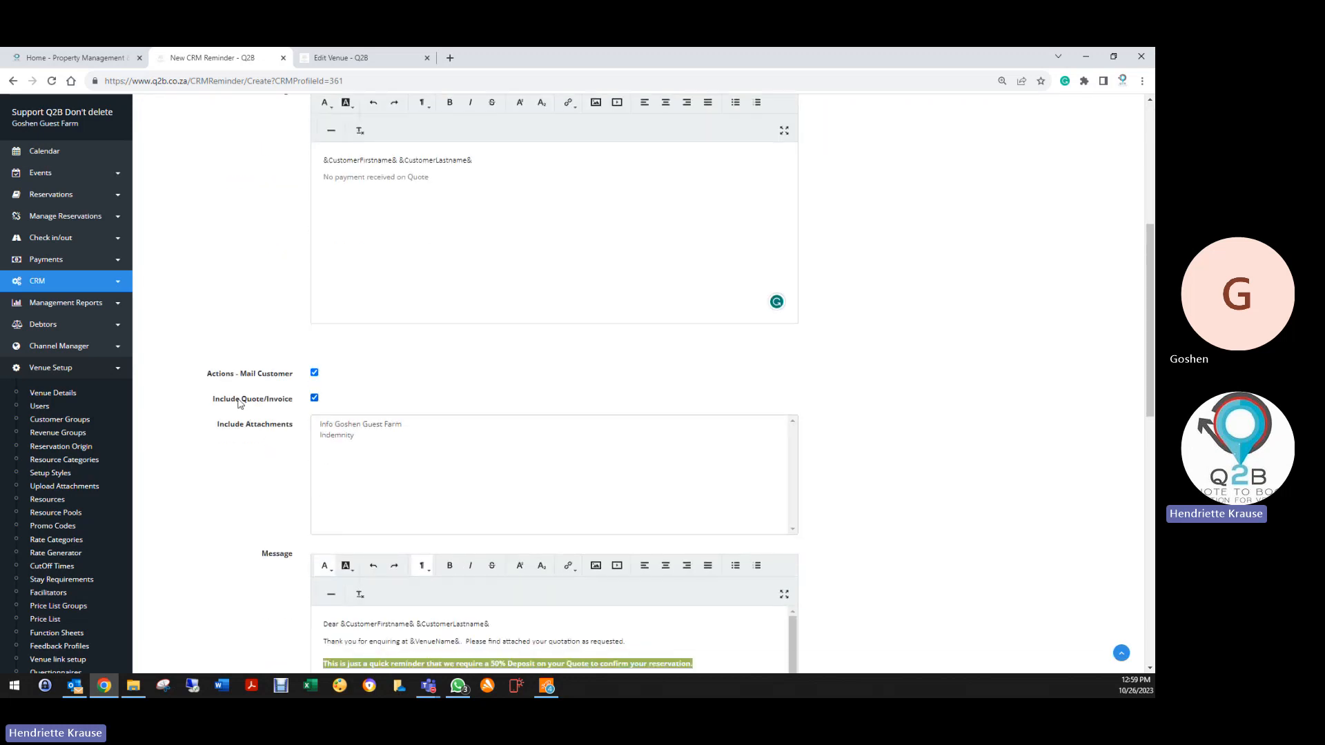
pyautogui.scroll(-3, 275, 488)
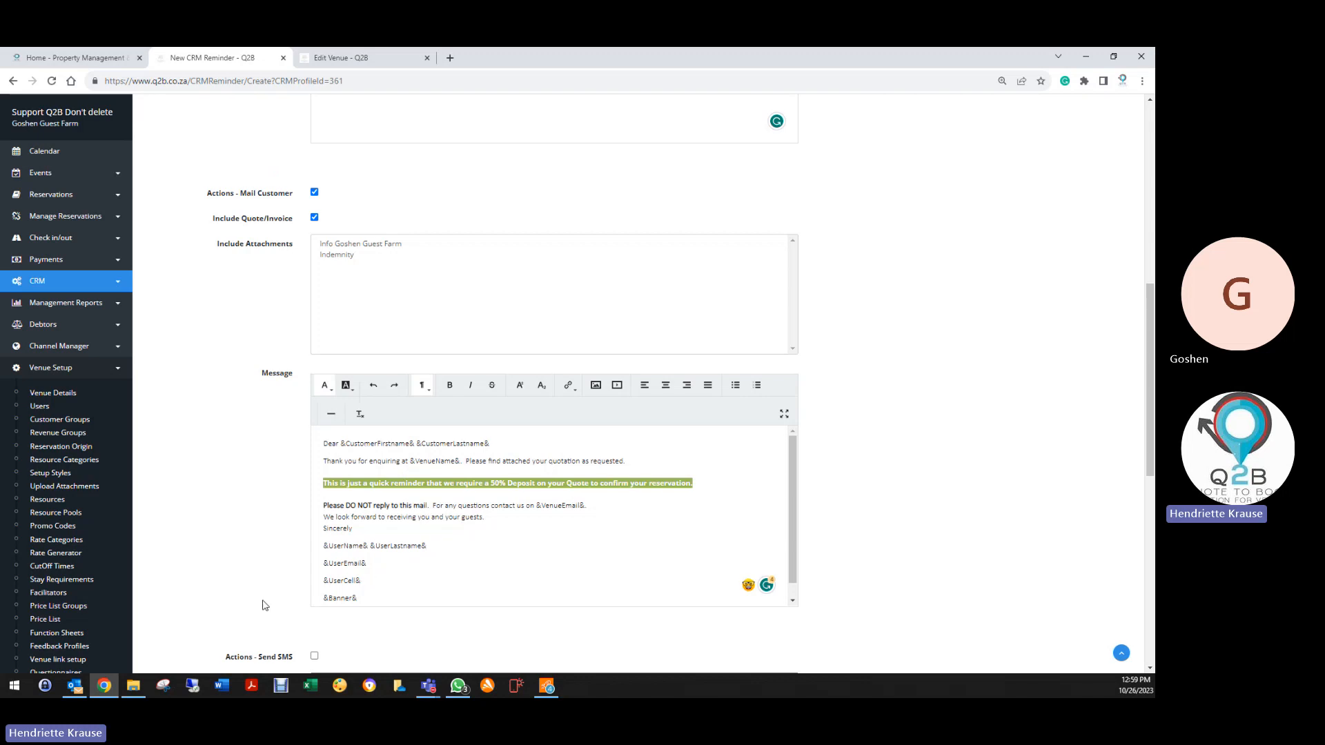
pyautogui.scroll(-1, 262, 597)
pyautogui.scroll(-8, 400, 478)
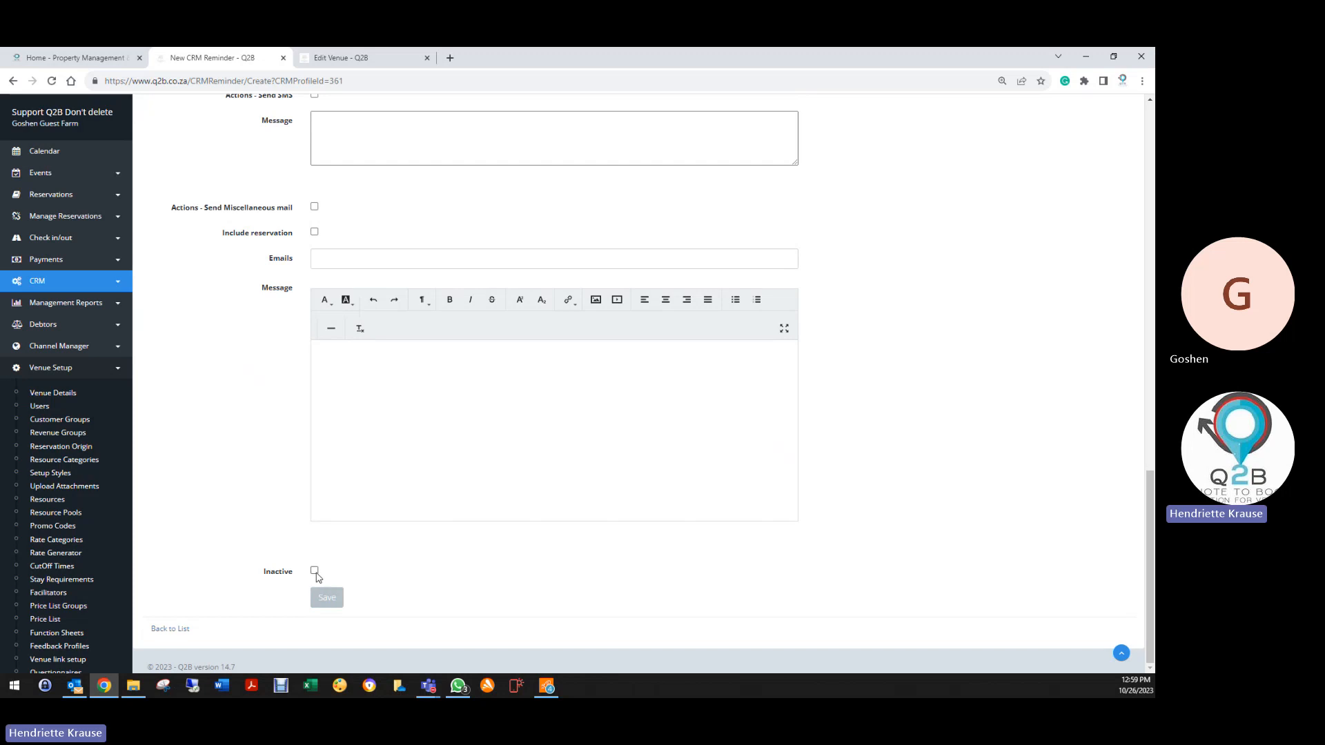
pyautogui.click(314, 570)
pyautogui.click(327, 597)
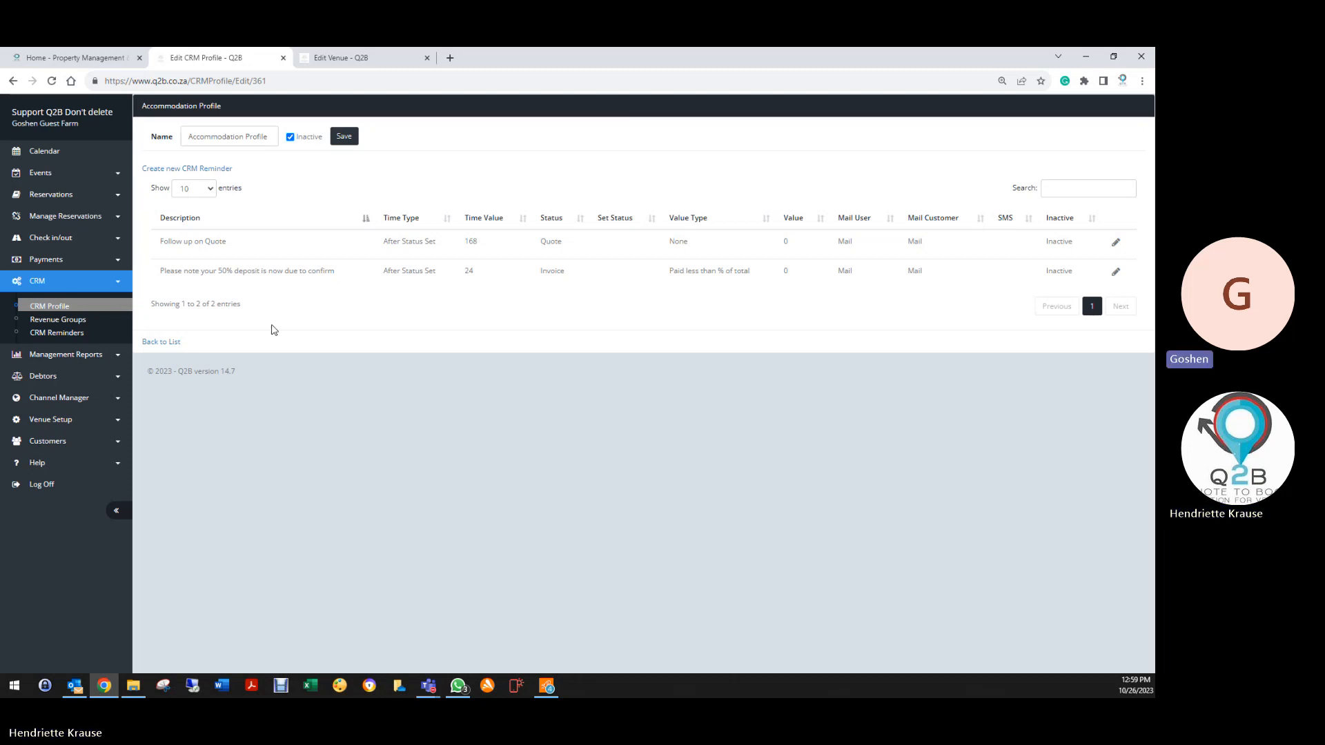
# Log off the current account and return to the Q2B login page
pyautogui.click(337, 140)
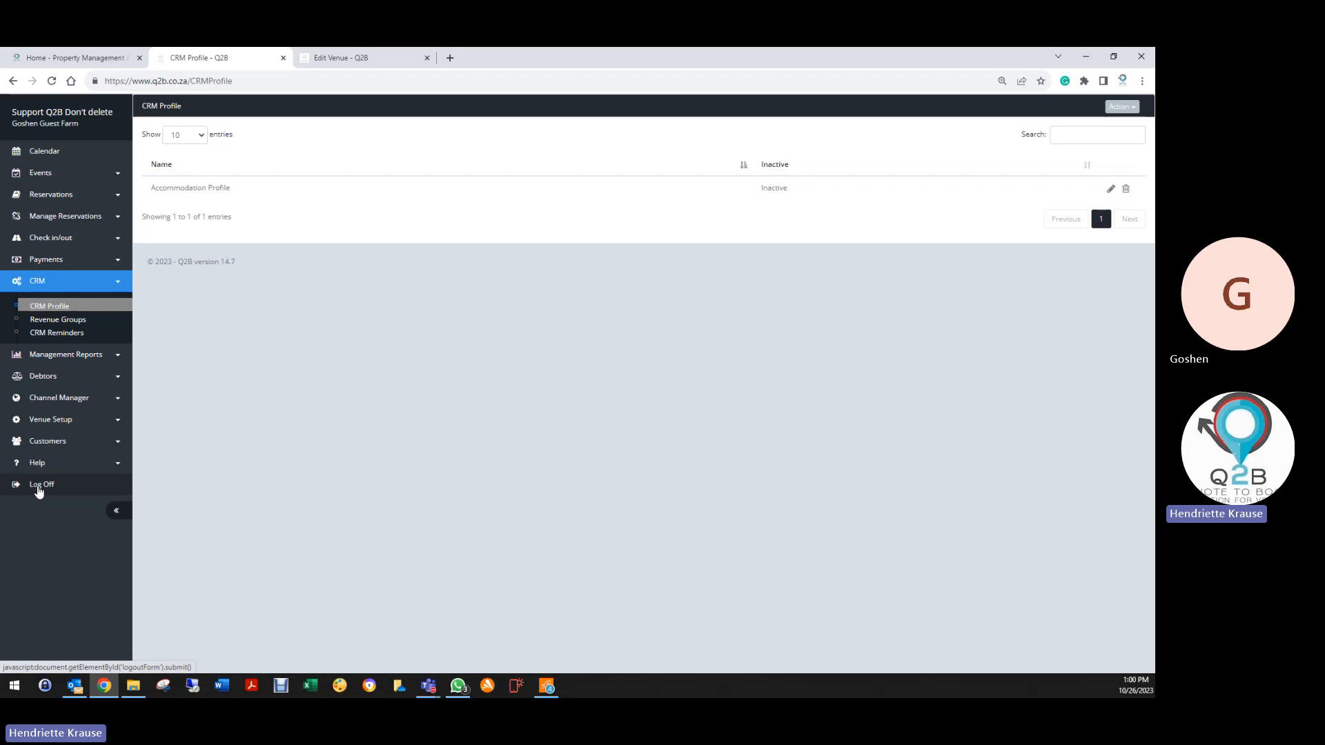
pyautogui.click(38, 486)
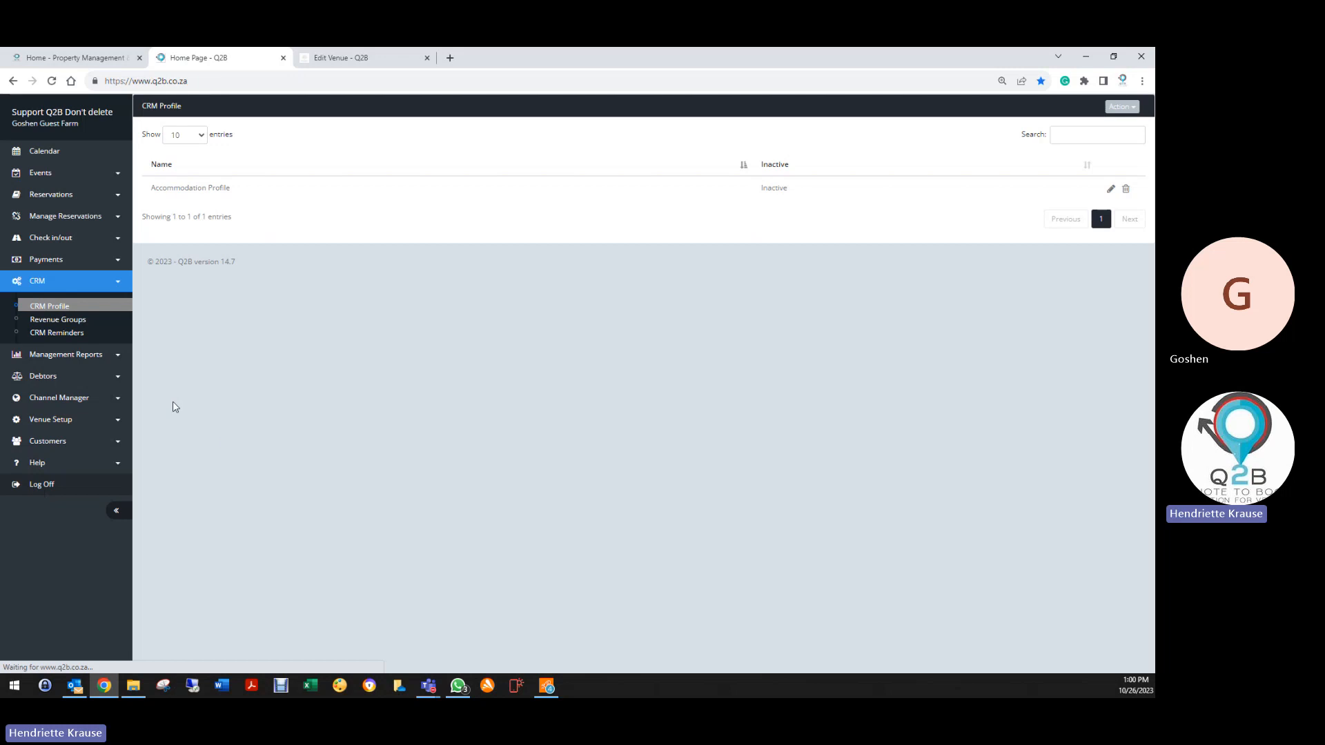
pyautogui.click(427, 57)
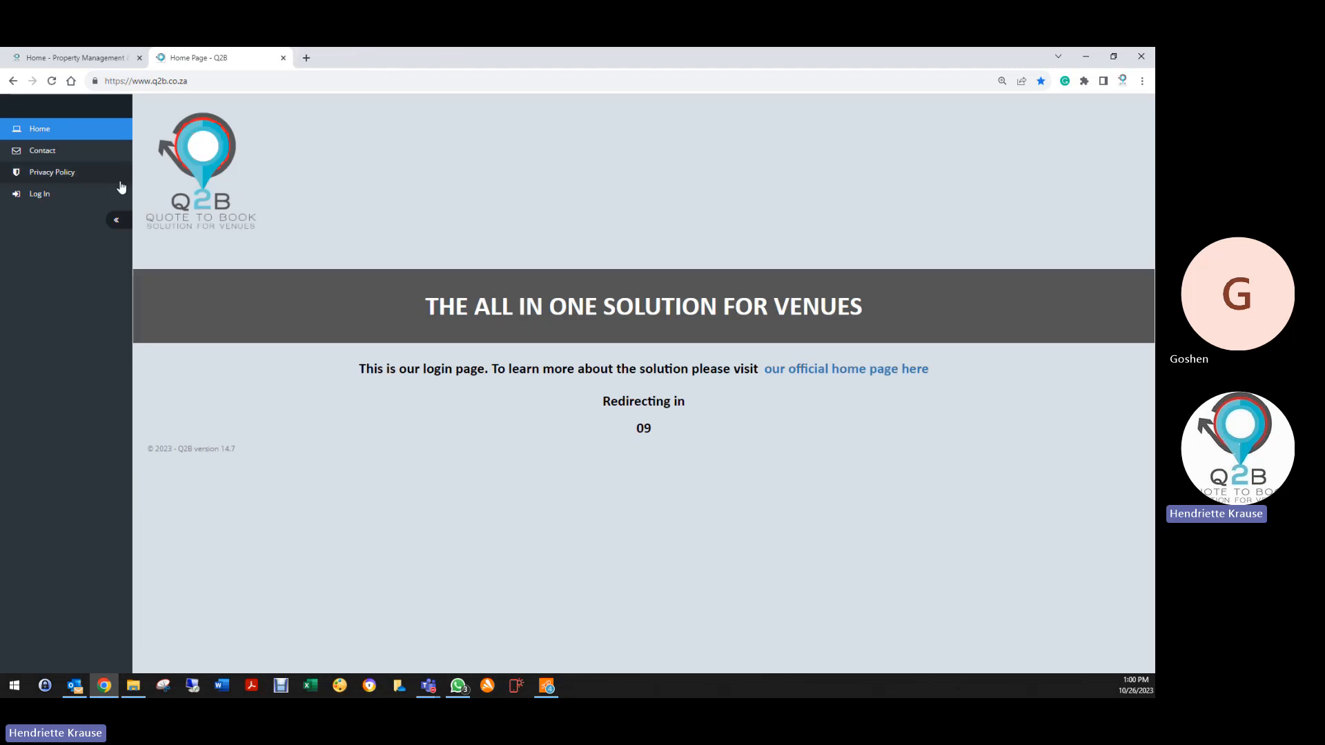
pyautogui.click(47, 196)
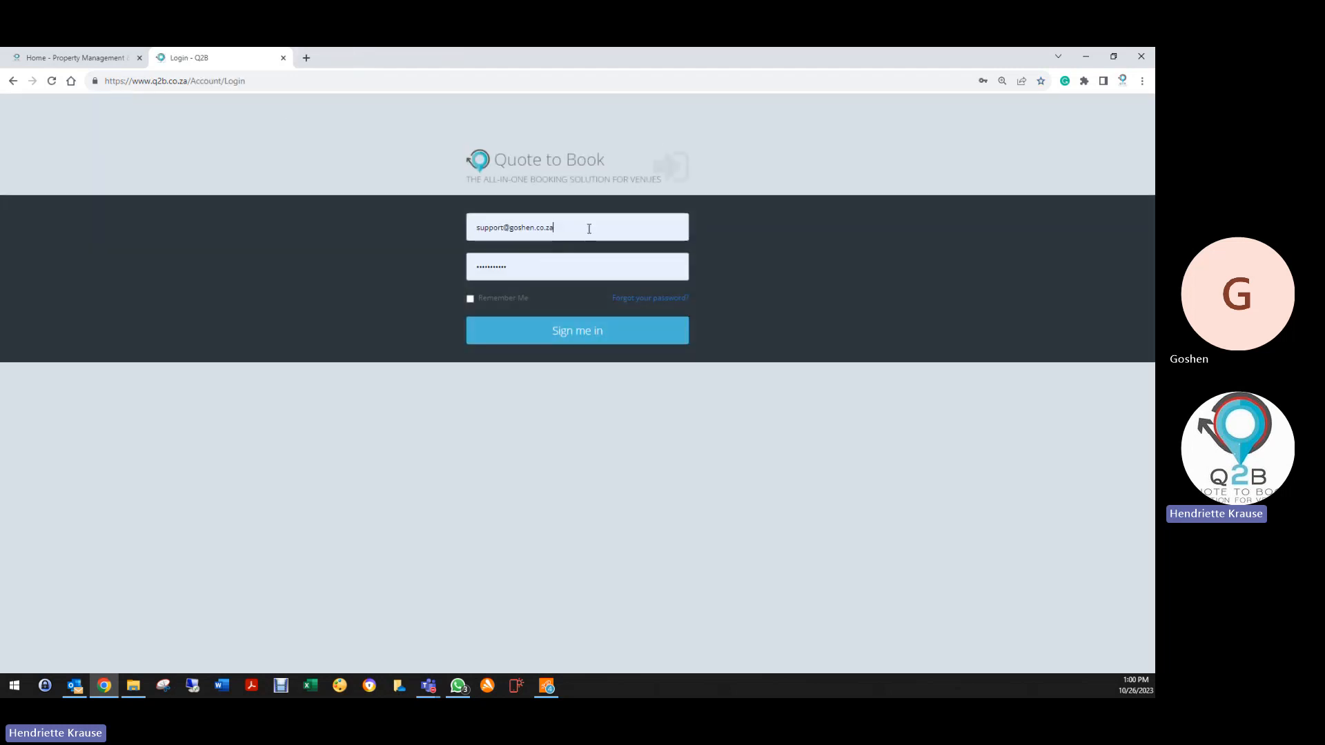
# Sign in with the saved sales account and enter The Amazing All in One Venue
pyautogui.tripleClick(589, 226)
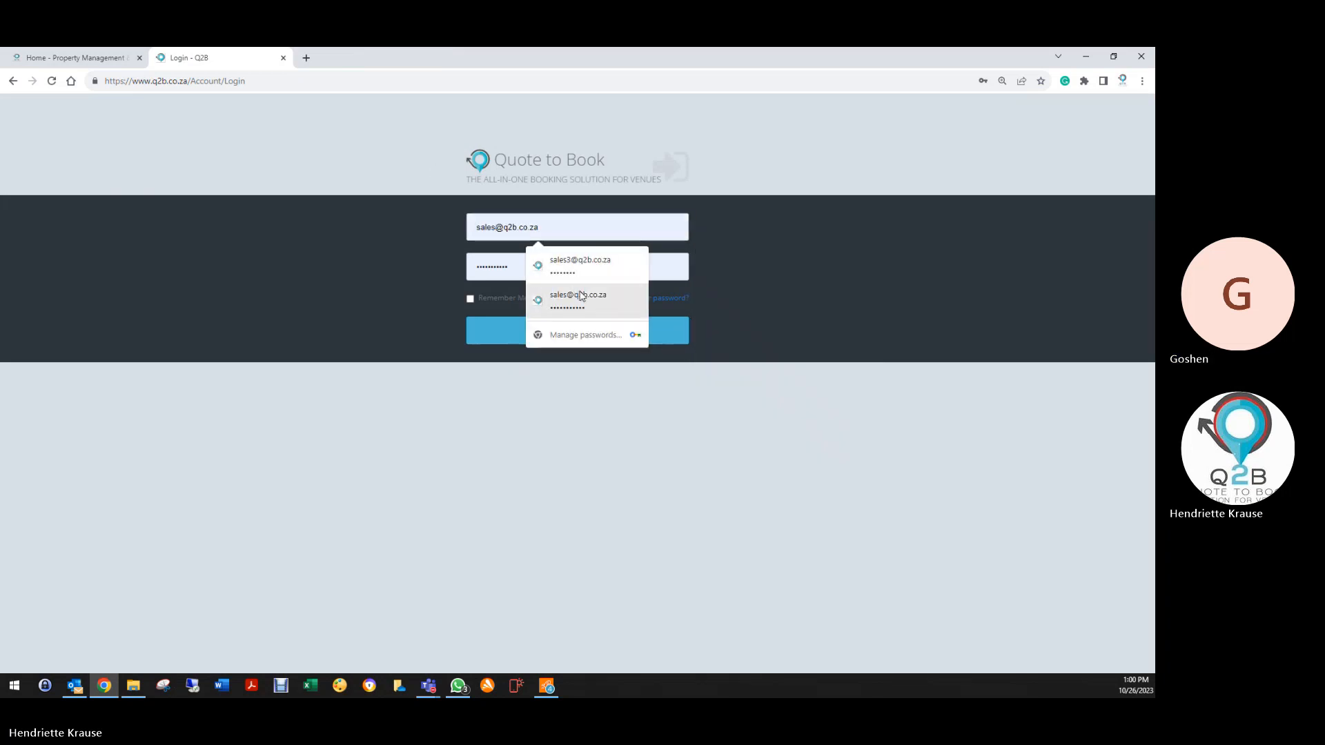
pyautogui.click(580, 297)
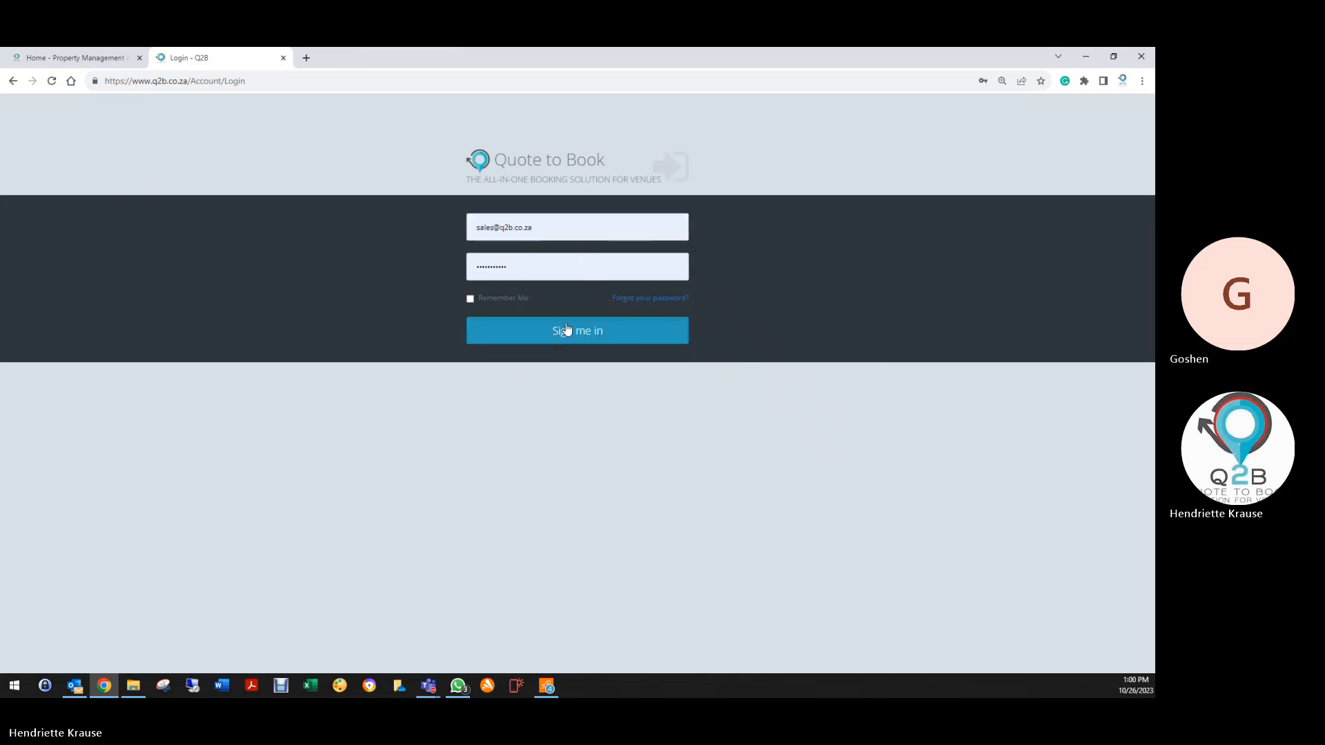
pyautogui.click(528, 336)
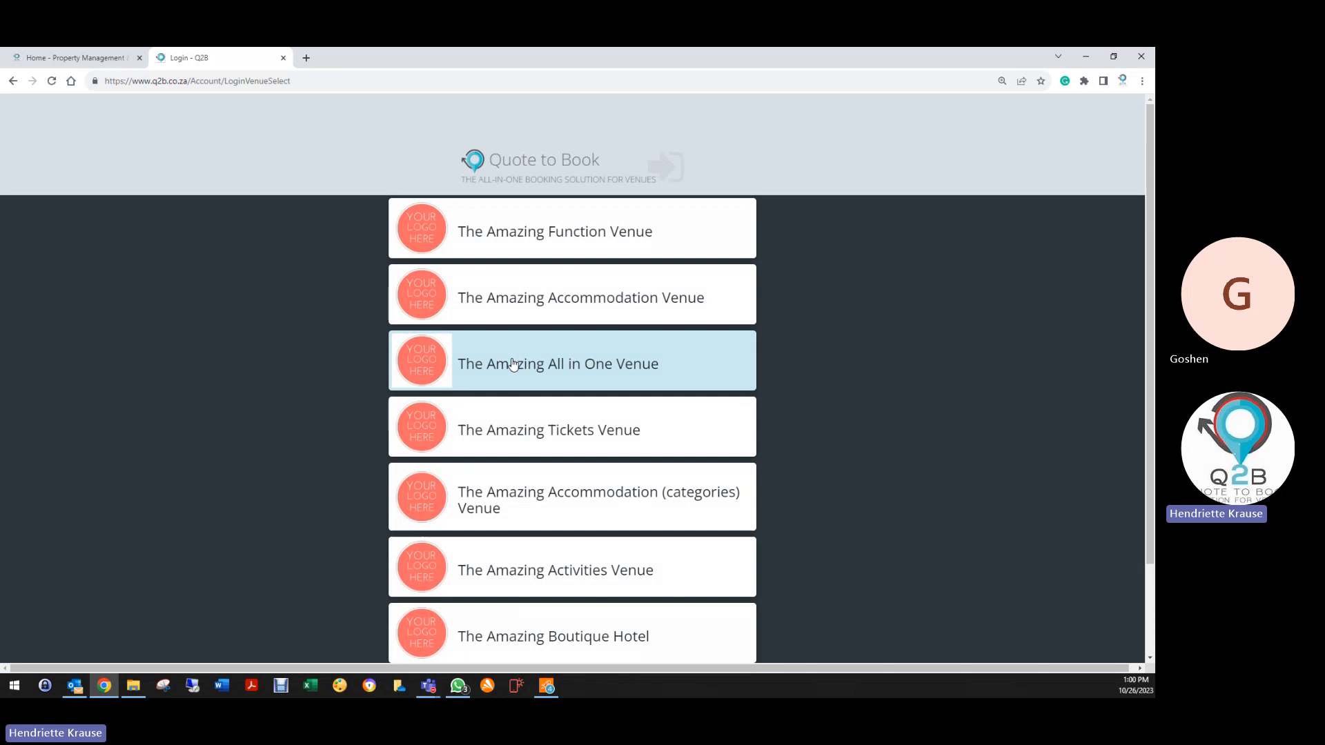
pyautogui.click(512, 364)
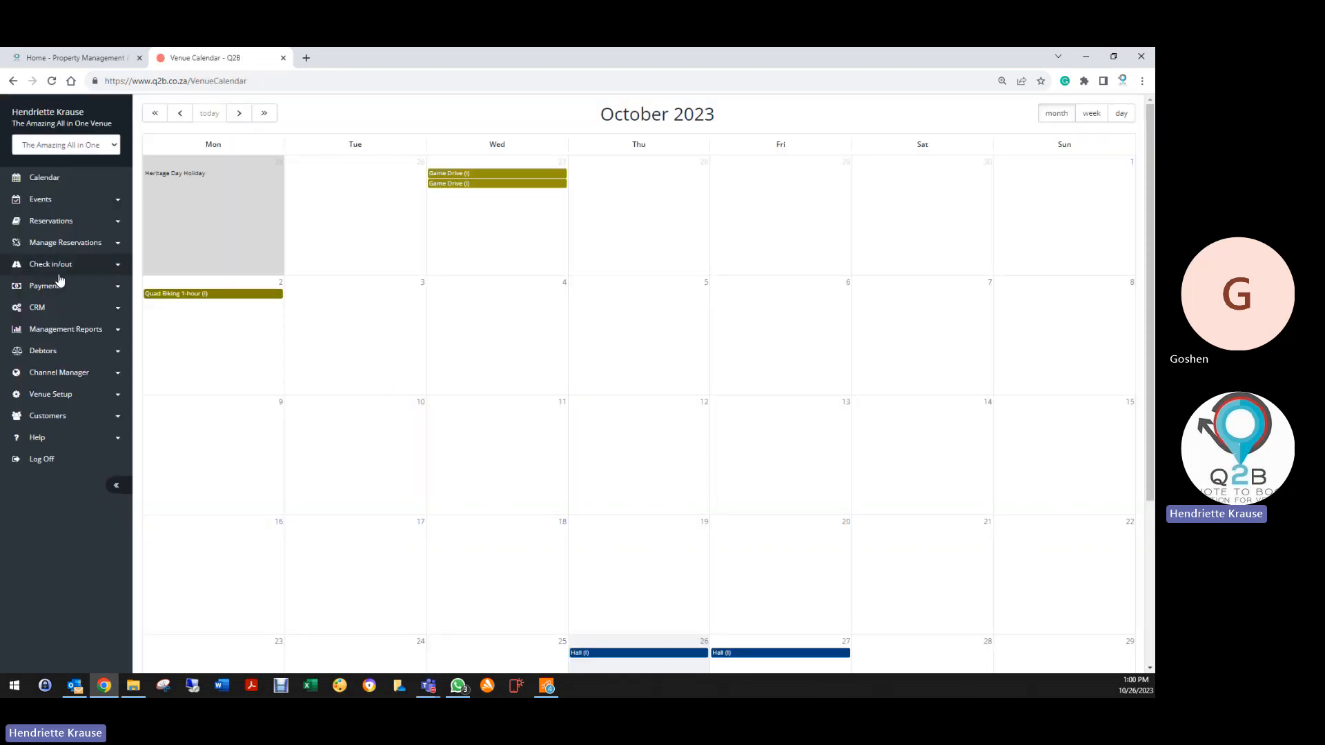
# Open the Accommodation profile from CRM > CRM Profile, review its reminders and save it
pyautogui.click(31, 307)
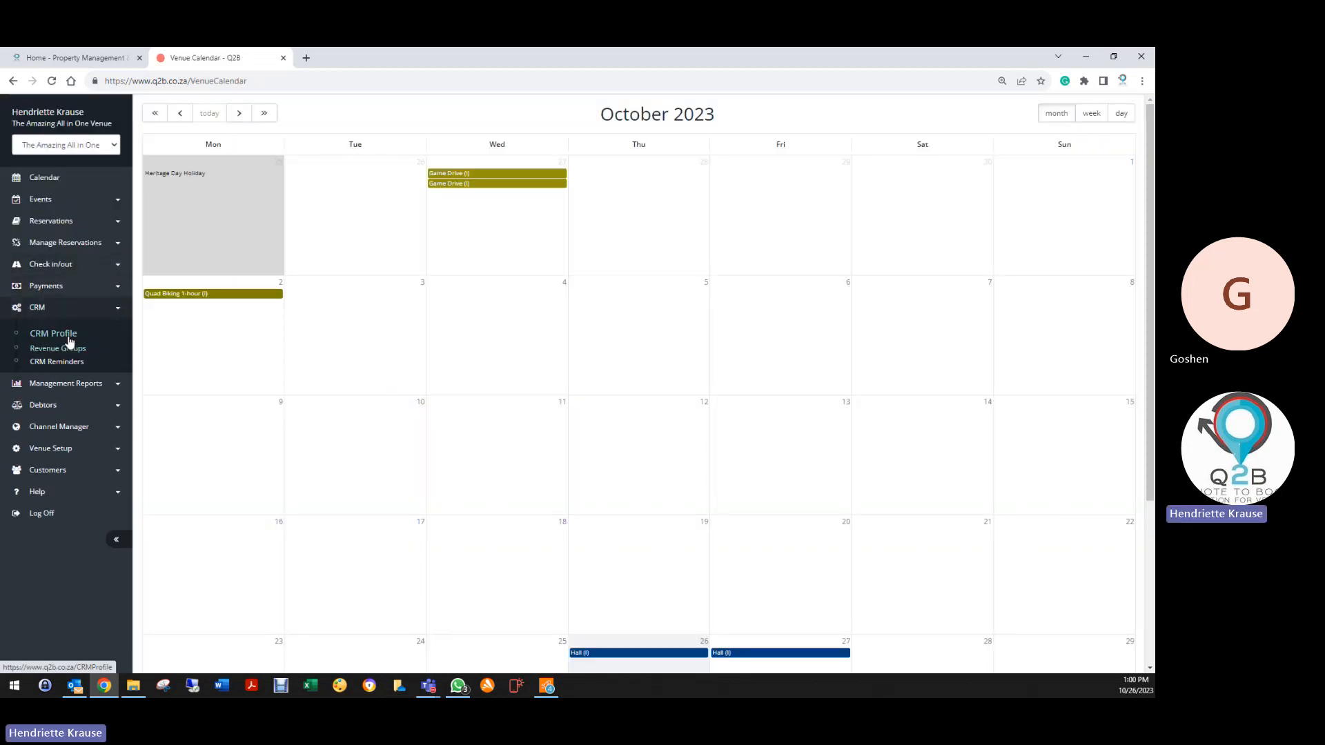
pyautogui.click(69, 338)
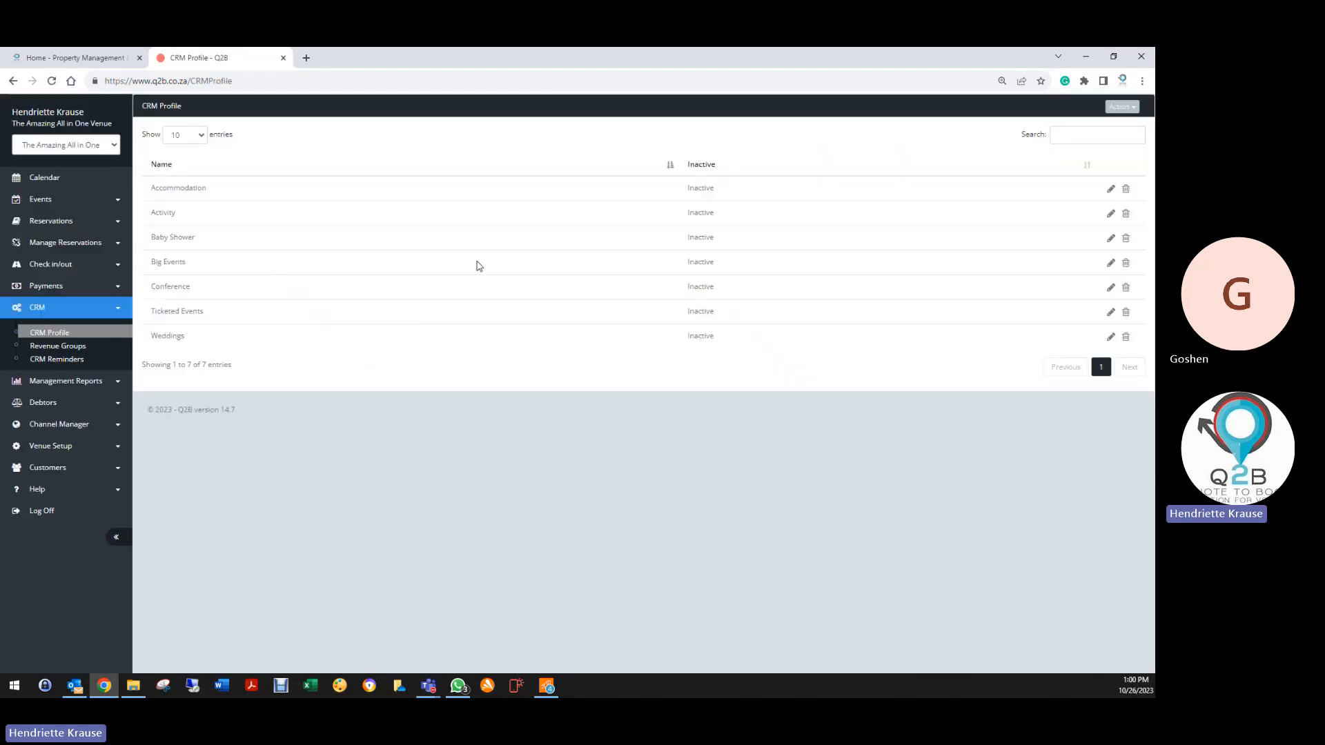
pyautogui.click(1109, 197)
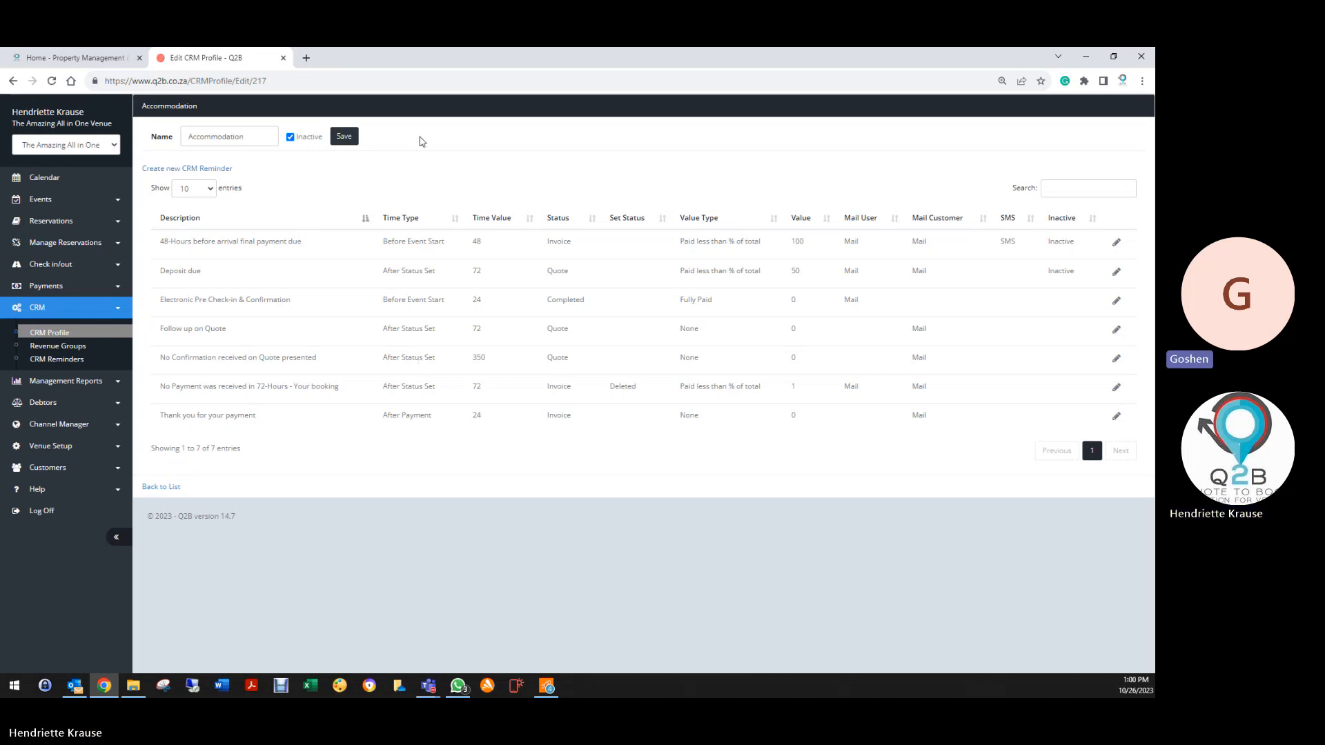
pyautogui.click(355, 137)
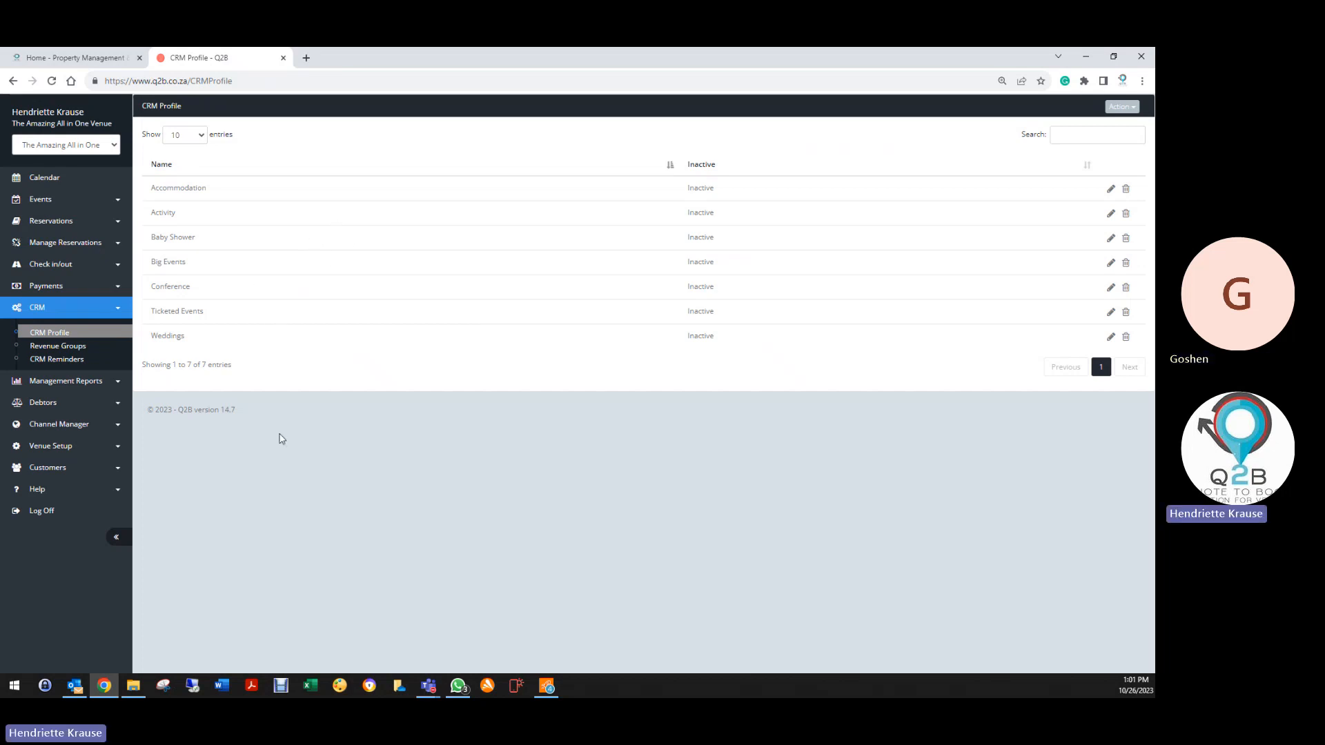
# Change the Weddings profile's 30% Deposit reminder Value from 50.00 to 30
pyautogui.click(1104, 338)
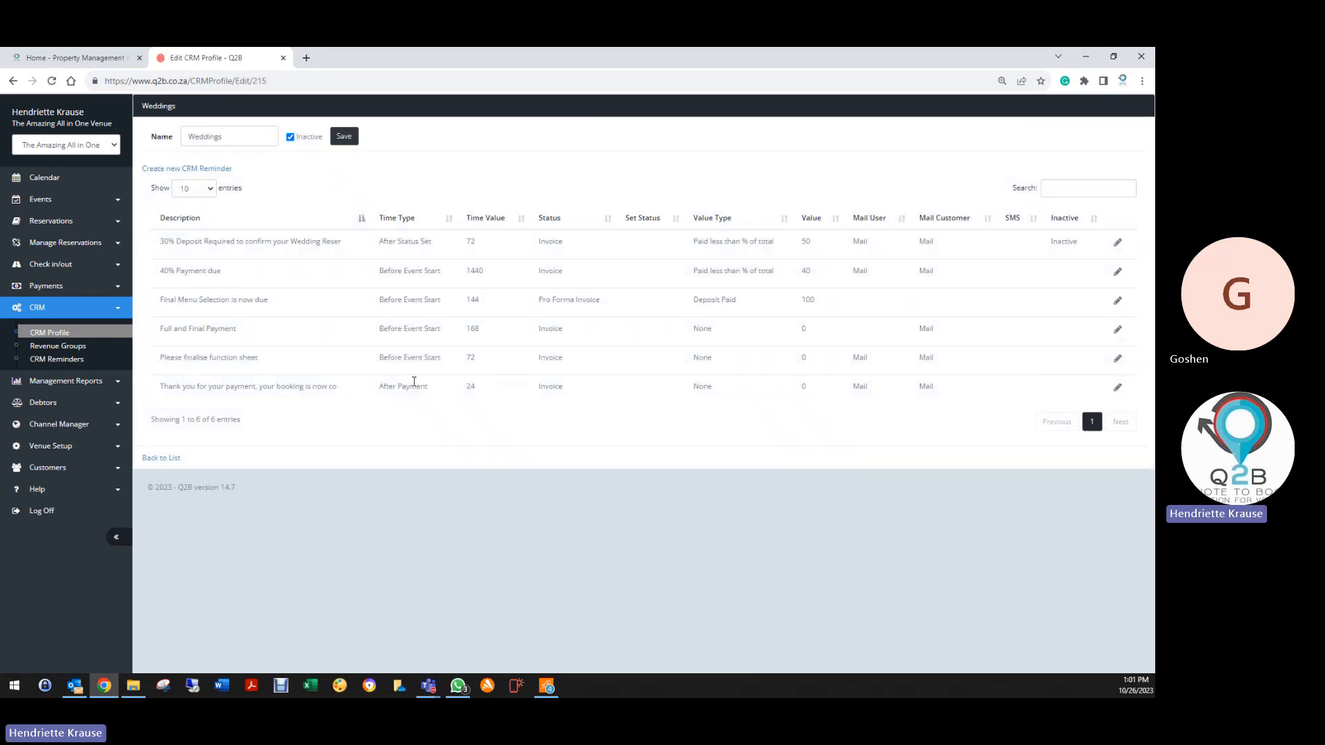
pyautogui.click(1118, 244)
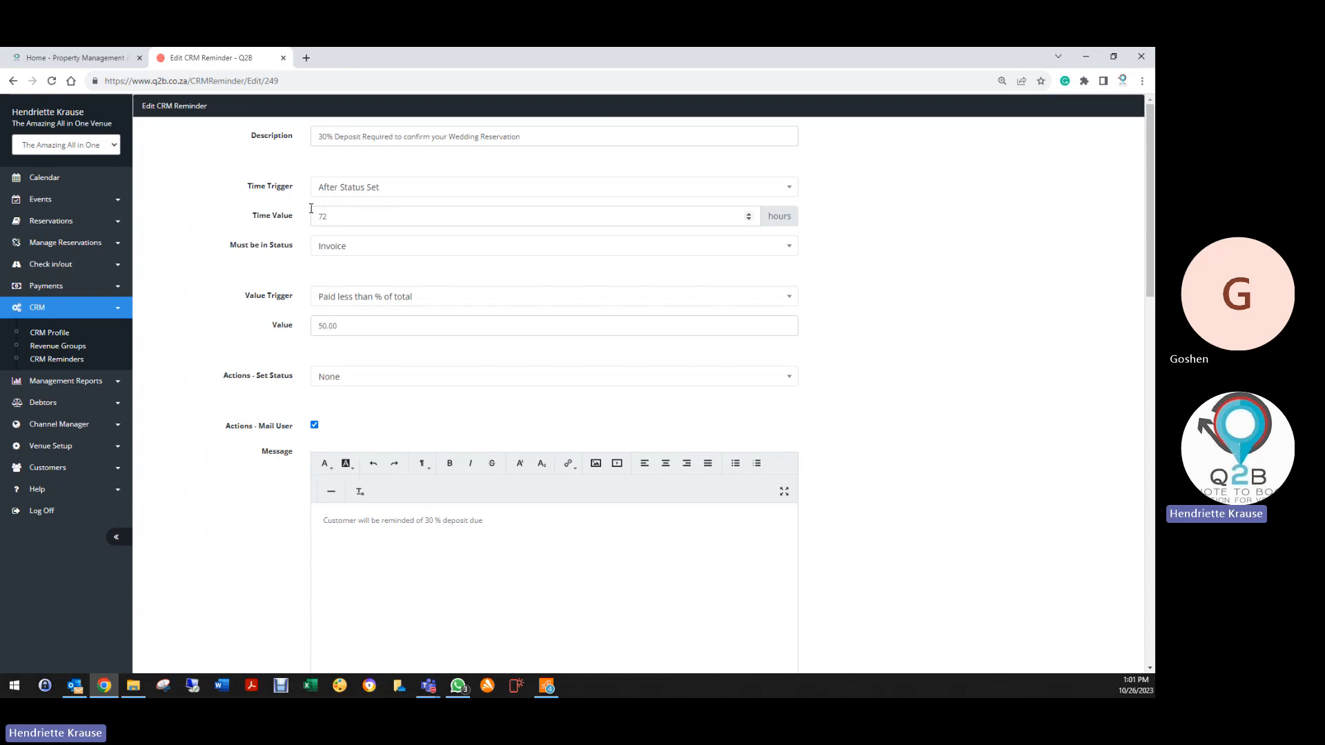
pyautogui.moveTo(335, 215); pyautogui.dragTo(304, 220)
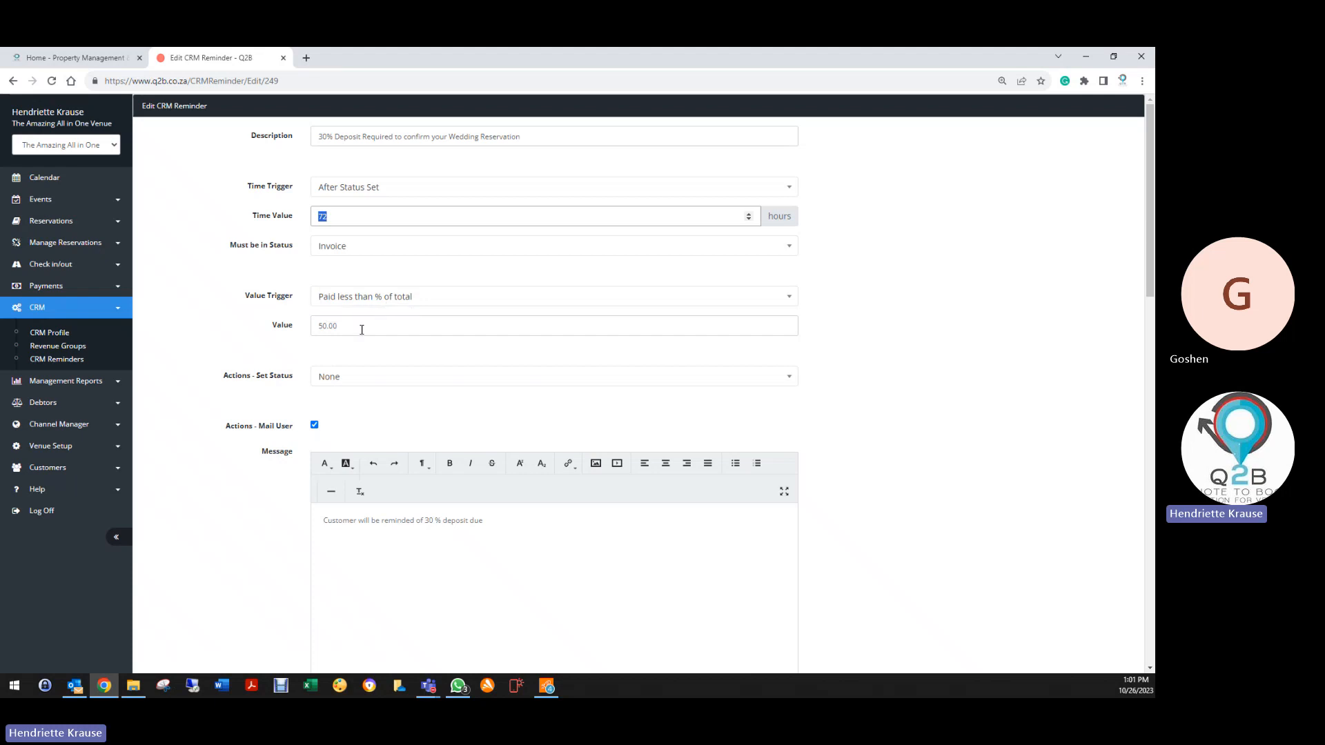
pyautogui.click(300, 333)
pyautogui.write('30')
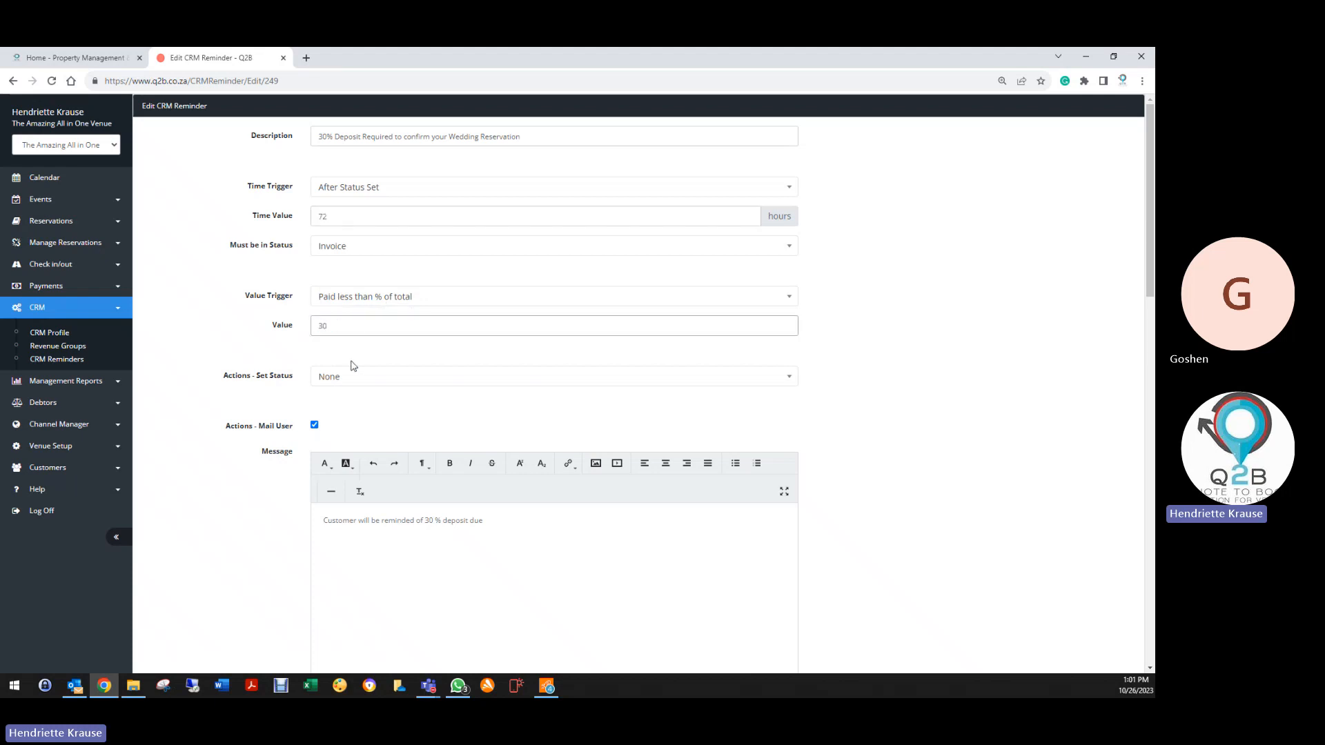
pyautogui.click(334, 351)
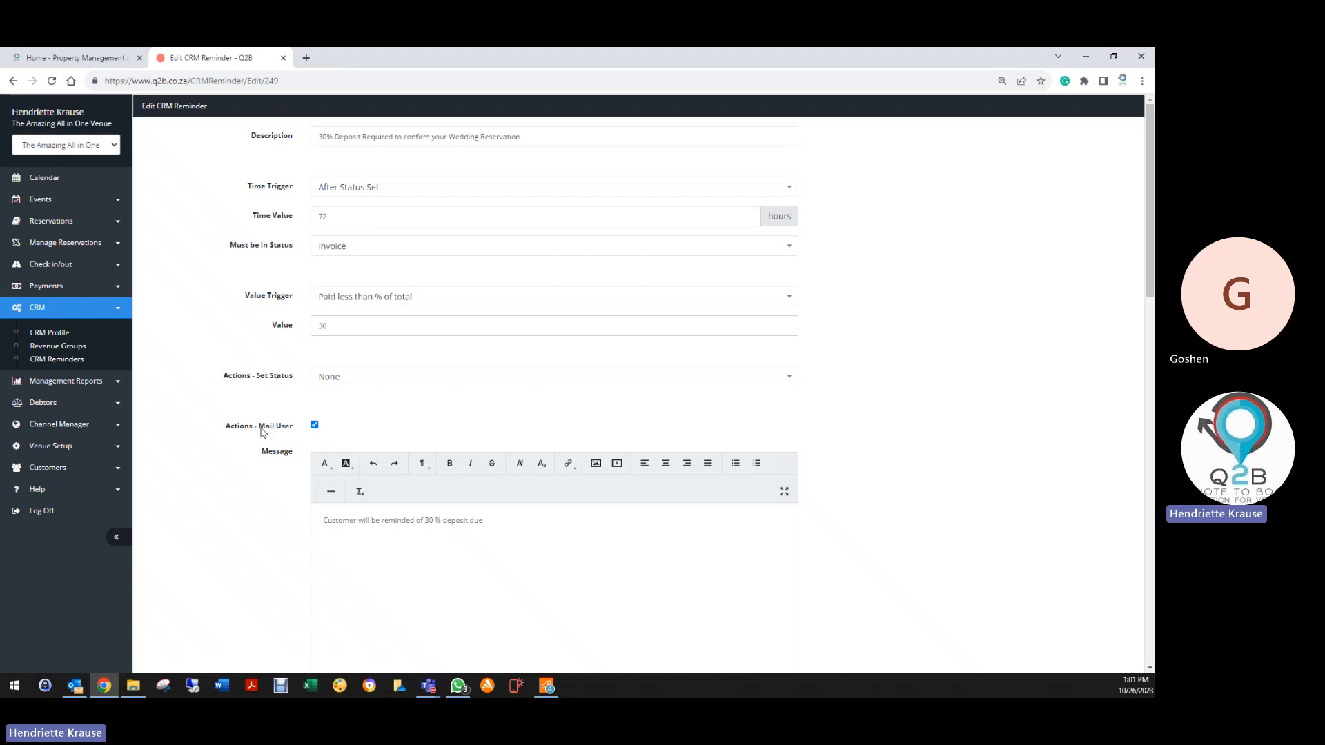
# Check the SMS and notification e-mail fields, then save the 30% deposit reminder
pyautogui.scroll(-2, 317, 363)
pyautogui.scroll(-4, 242, 453)
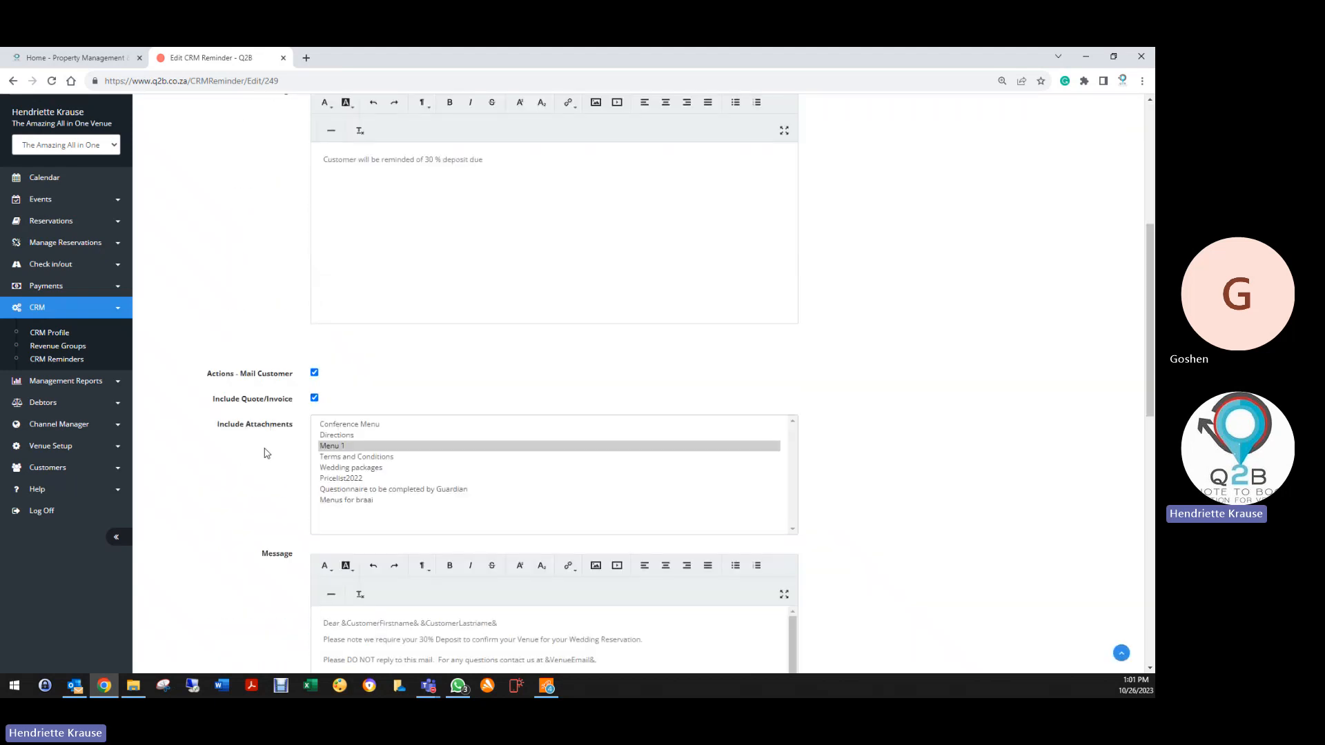
pyautogui.scroll(-3, 331, 383)
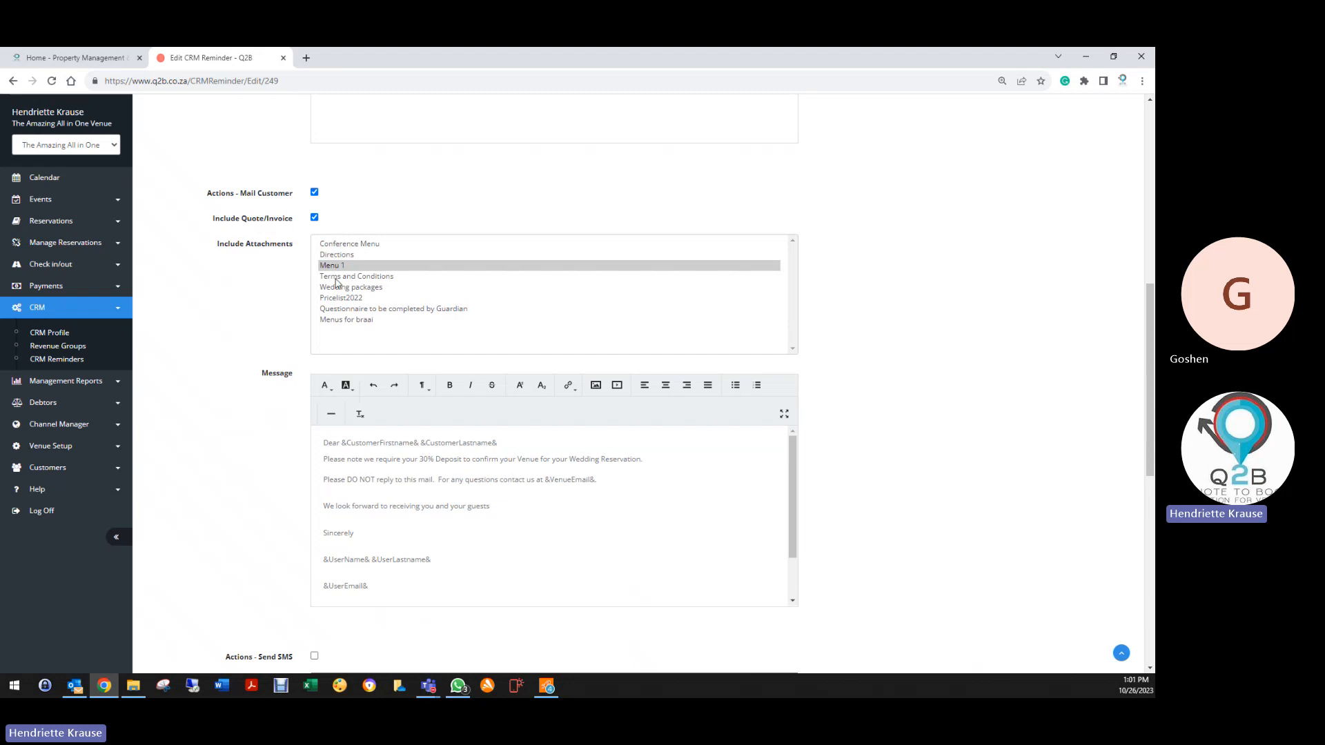
pyautogui.scroll(-2, 243, 380)
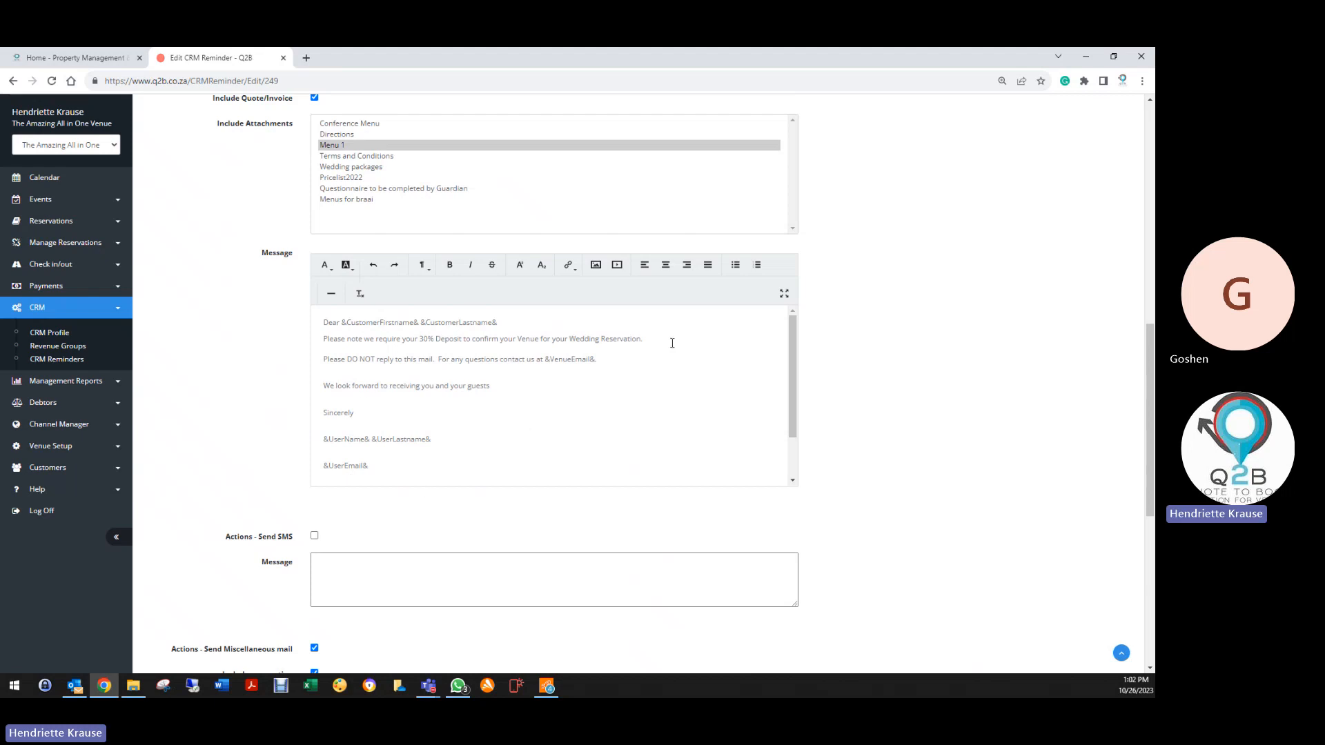
pyautogui.scroll(-3, 235, 486)
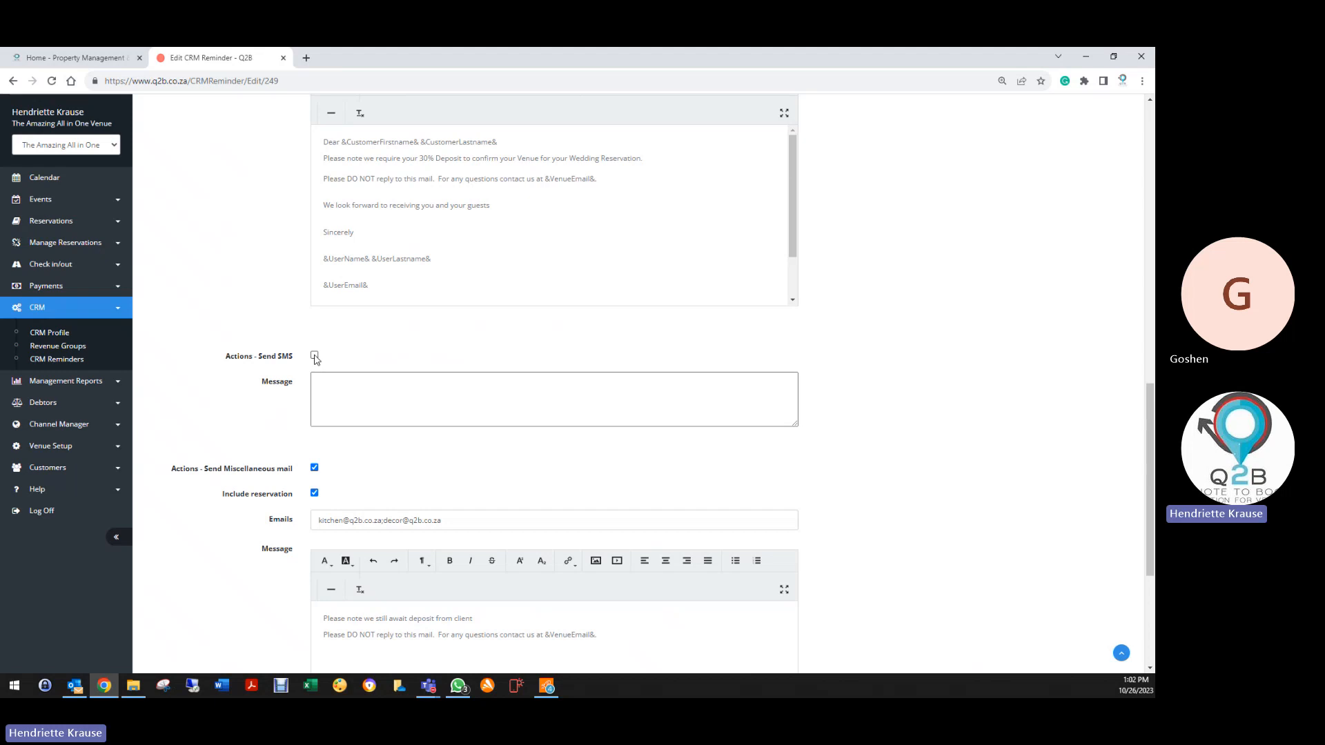
pyautogui.click(318, 390)
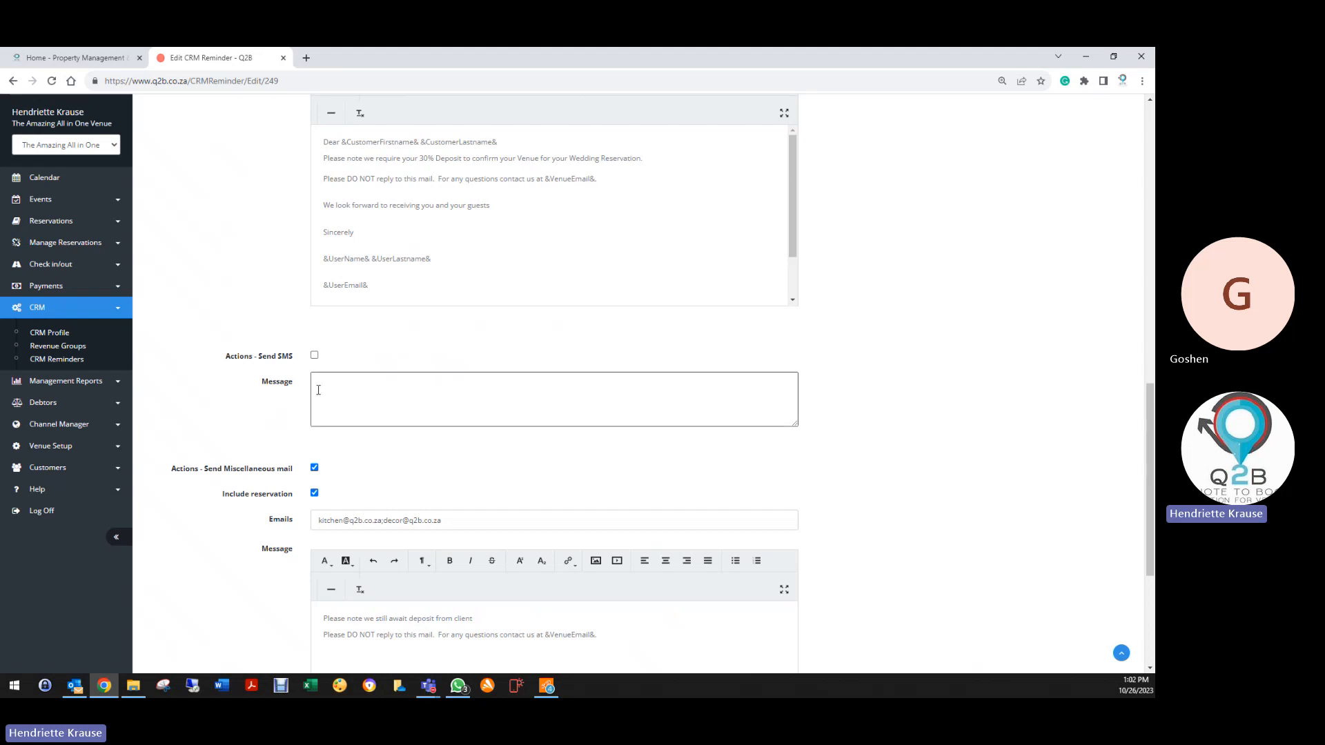
pyautogui.scroll(-2, 221, 355)
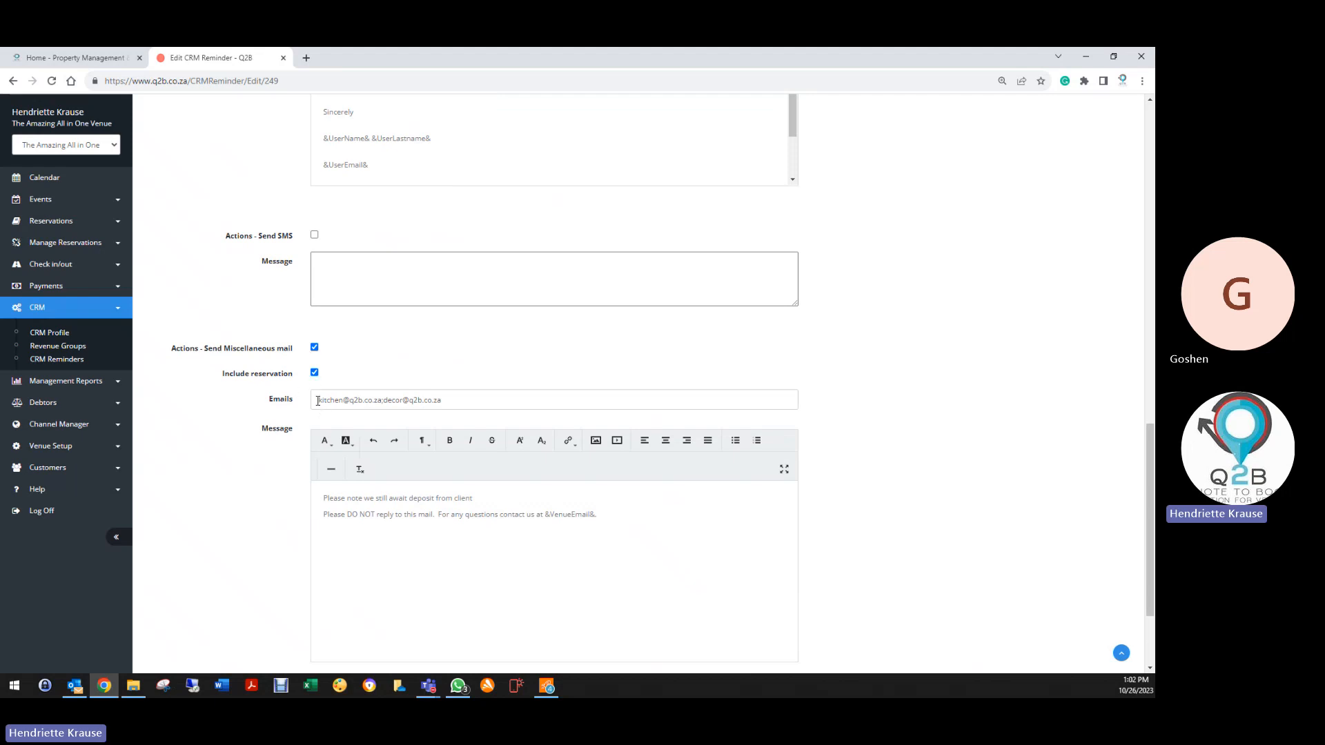
pyautogui.click(456, 400)
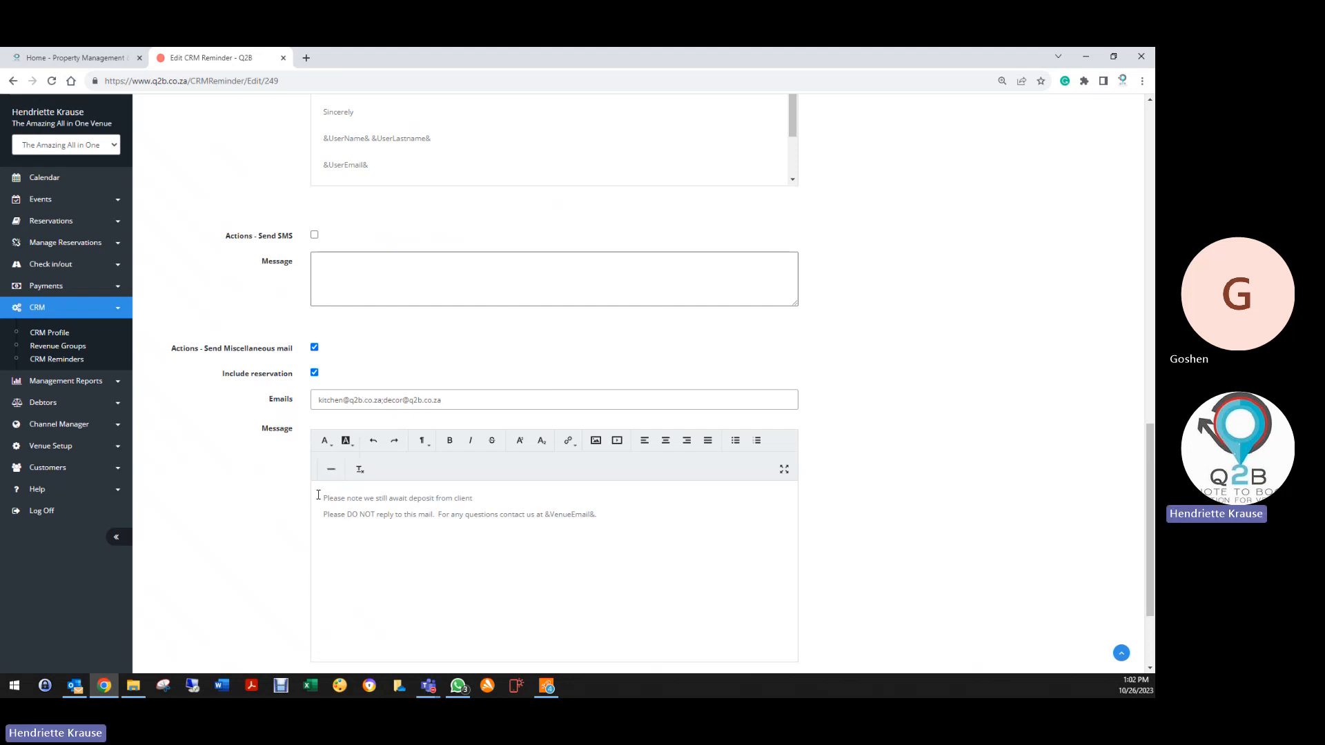
pyautogui.scroll(-2, 238, 573)
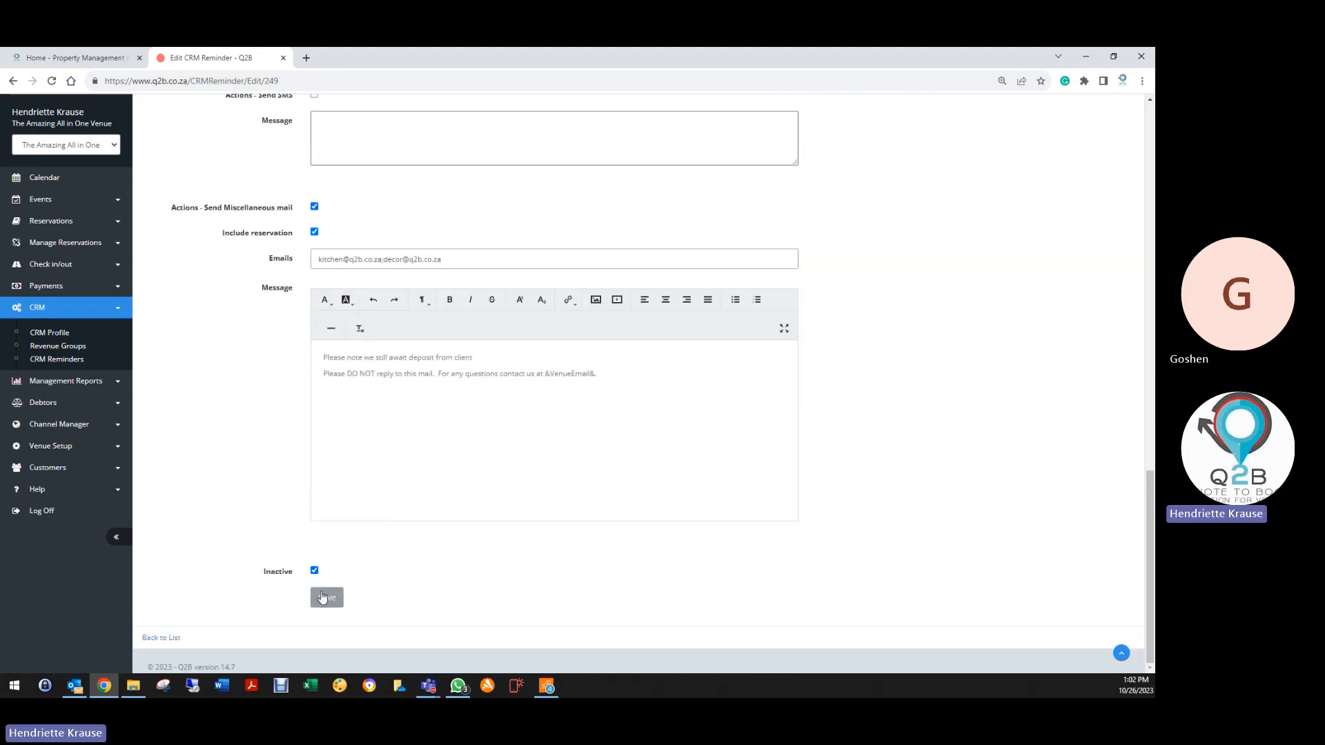
pyautogui.click(326, 596)
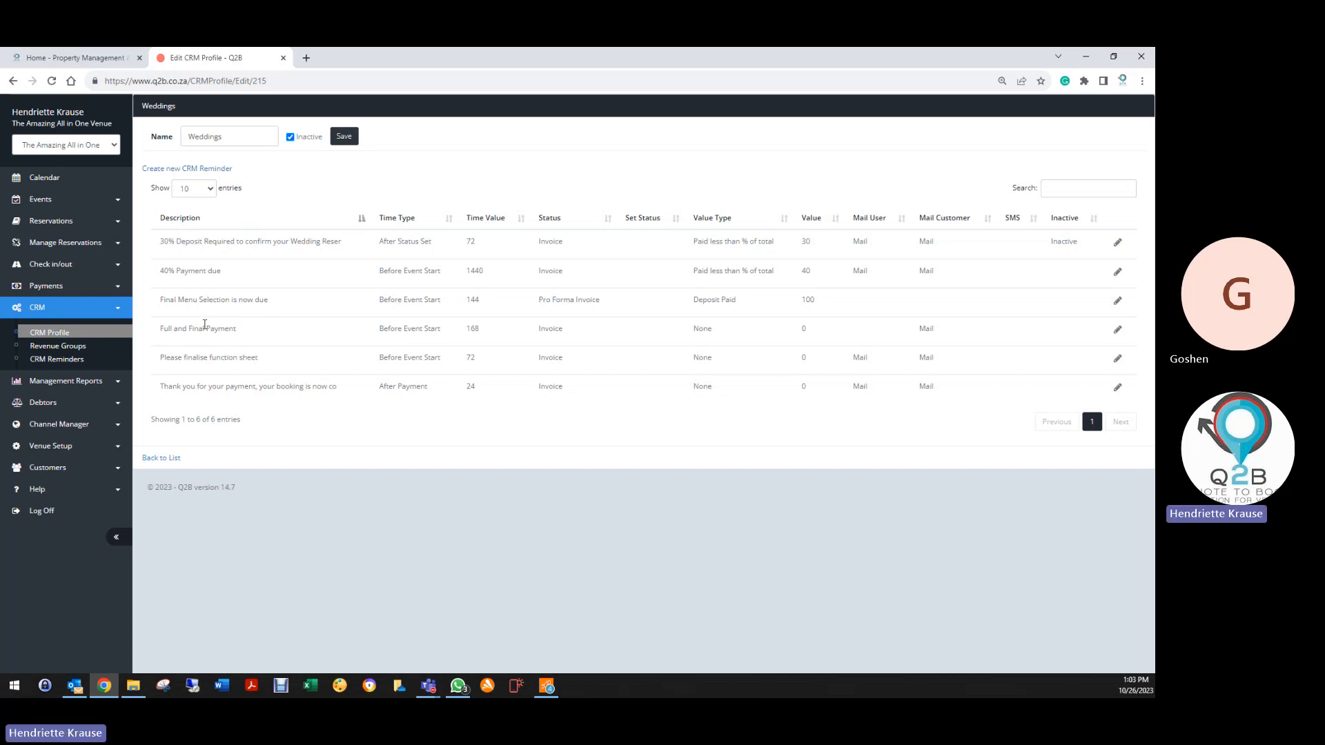
# Set the Final Menu Selection reminder to trigger Before Event Start and require Invoice booking status
pyautogui.click(1117, 301)
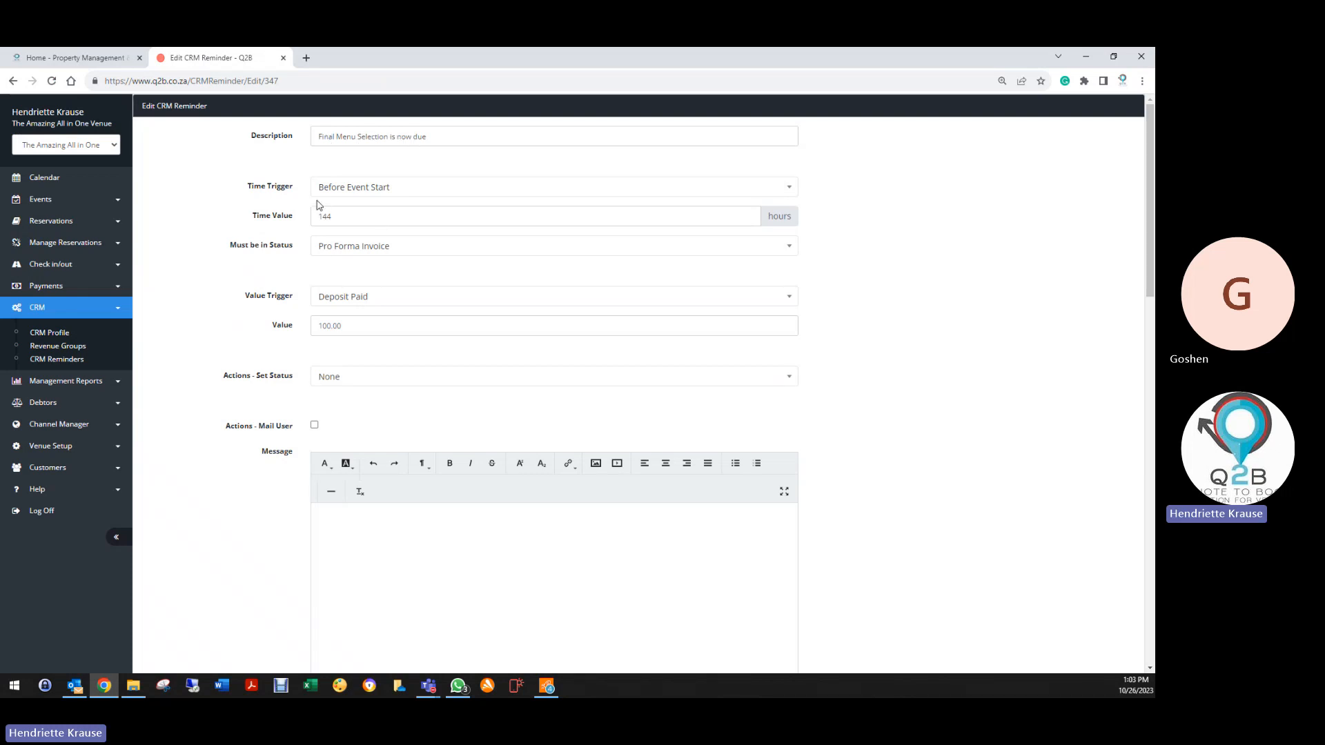
pyautogui.click(373, 196)
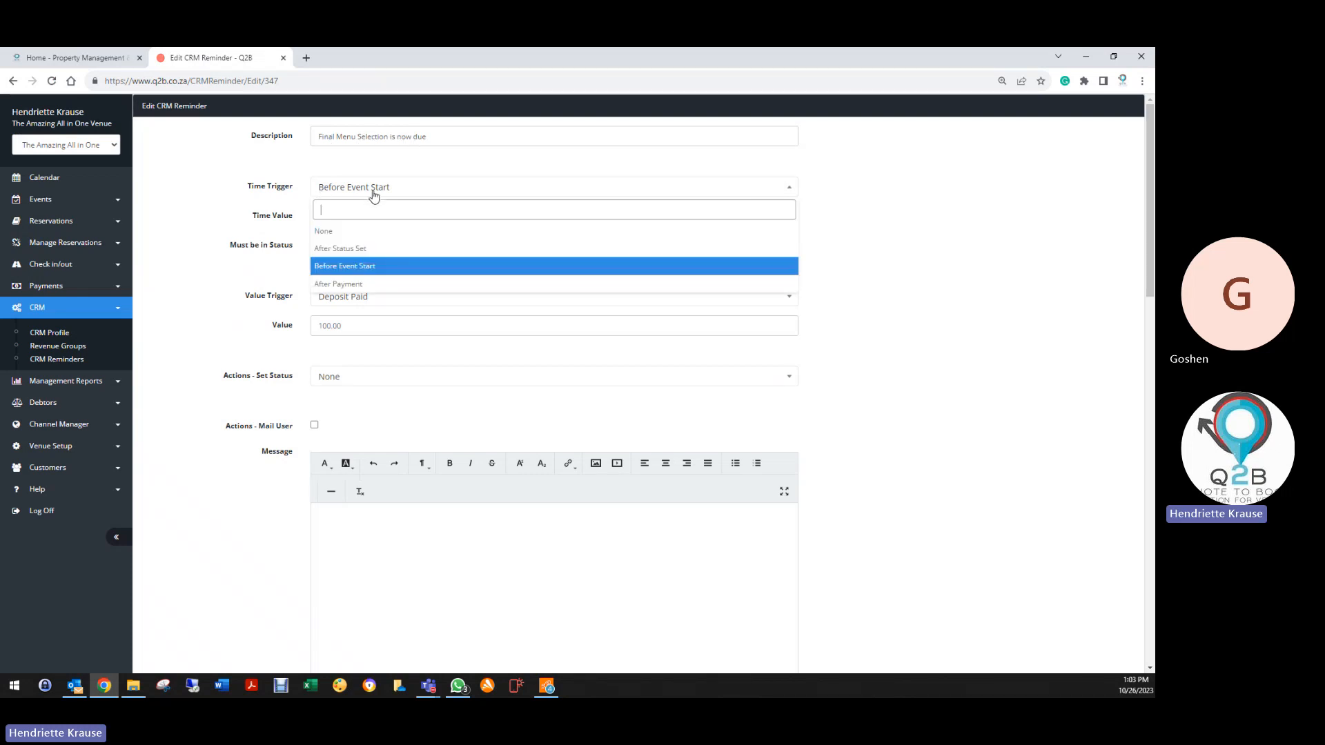
pyautogui.click(335, 269)
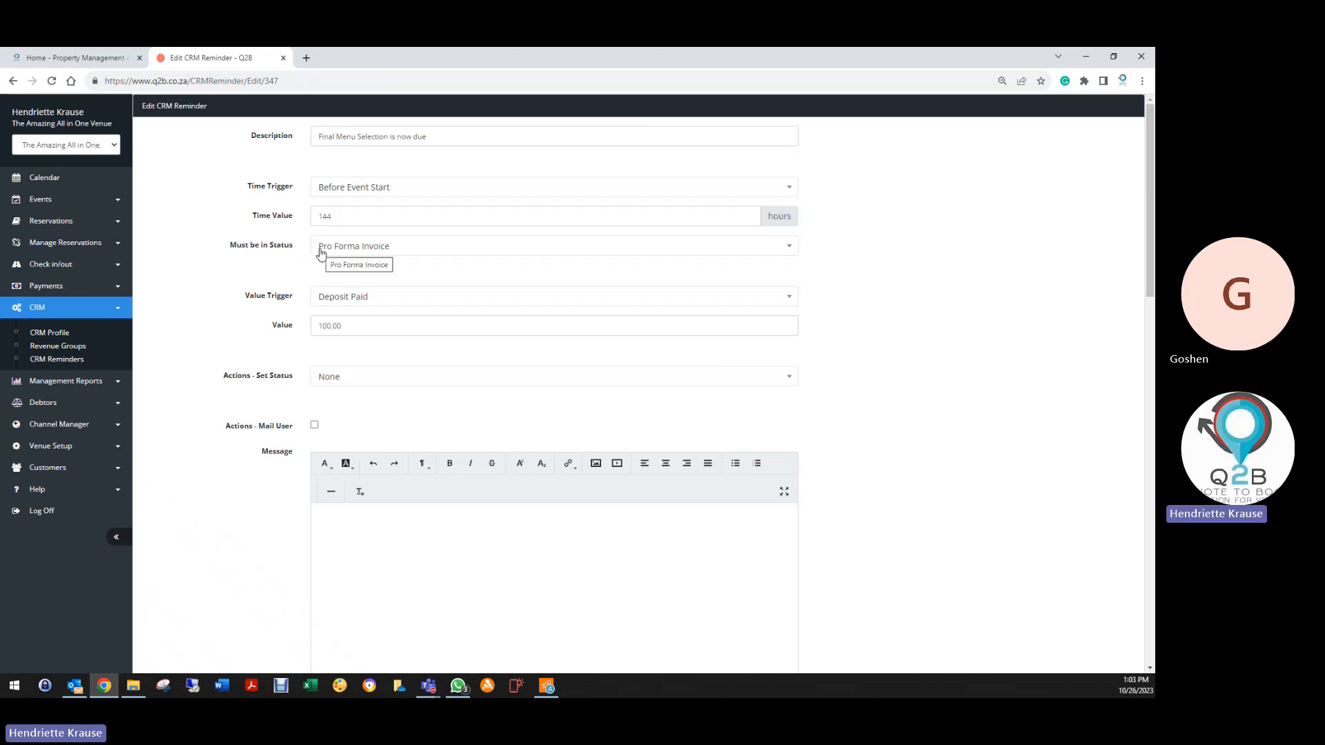
pyautogui.click(329, 250)
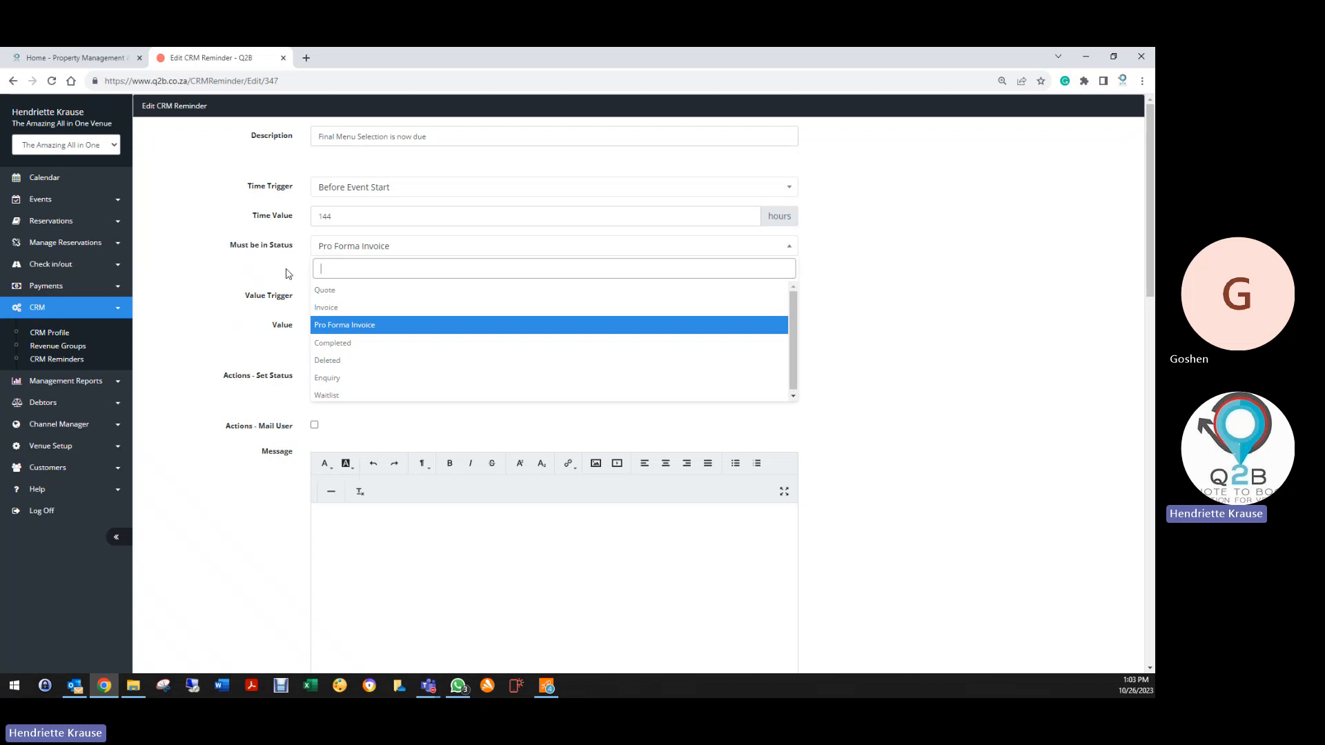
pyautogui.click(325, 308)
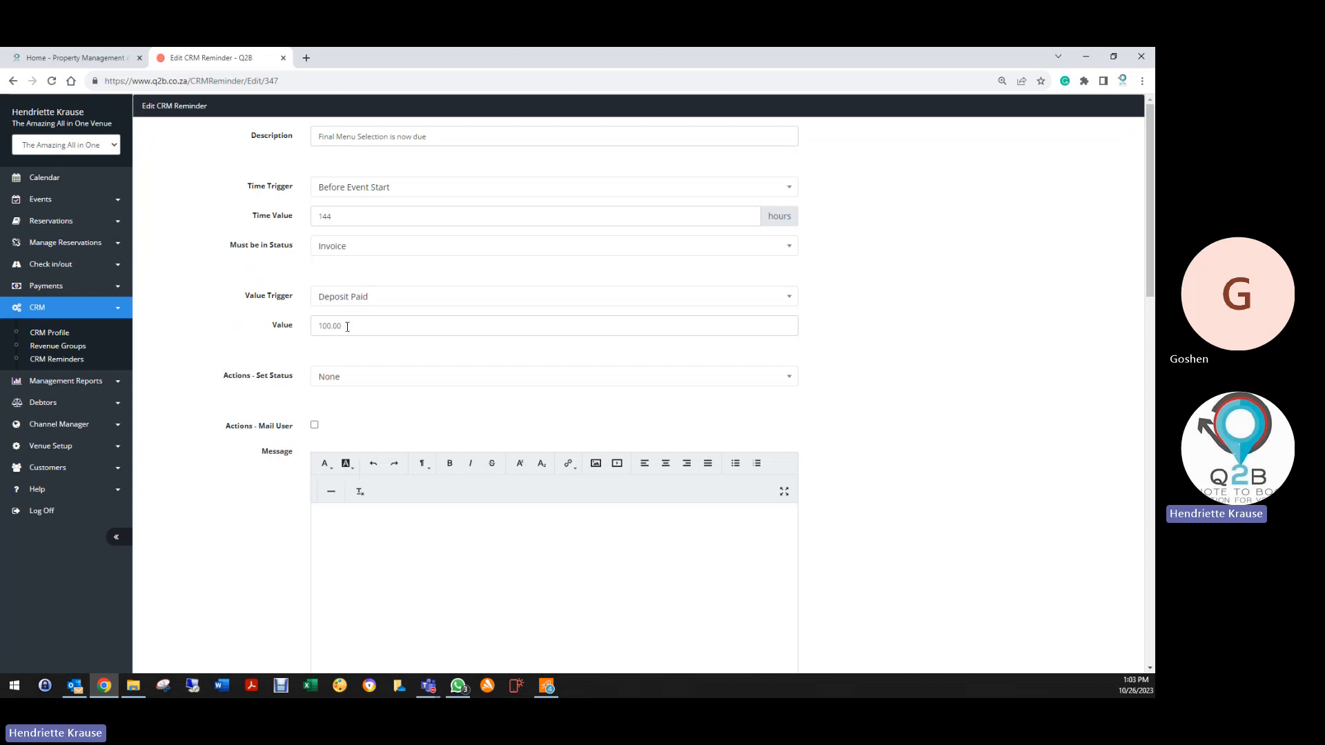
# Attach Menu 1 to the customer mail, enable Mail Customer, and save the reminder
pyautogui.scroll(-5, 345, 345)
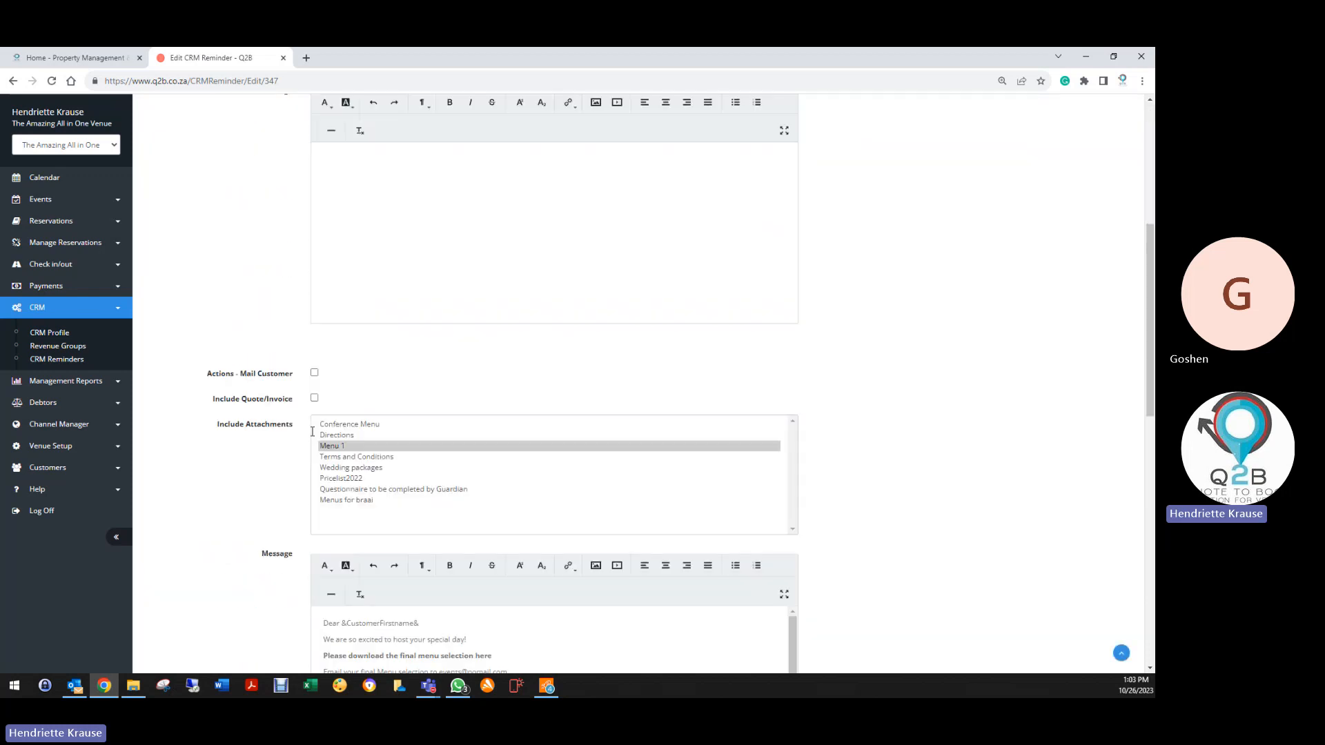
pyautogui.click(350, 447)
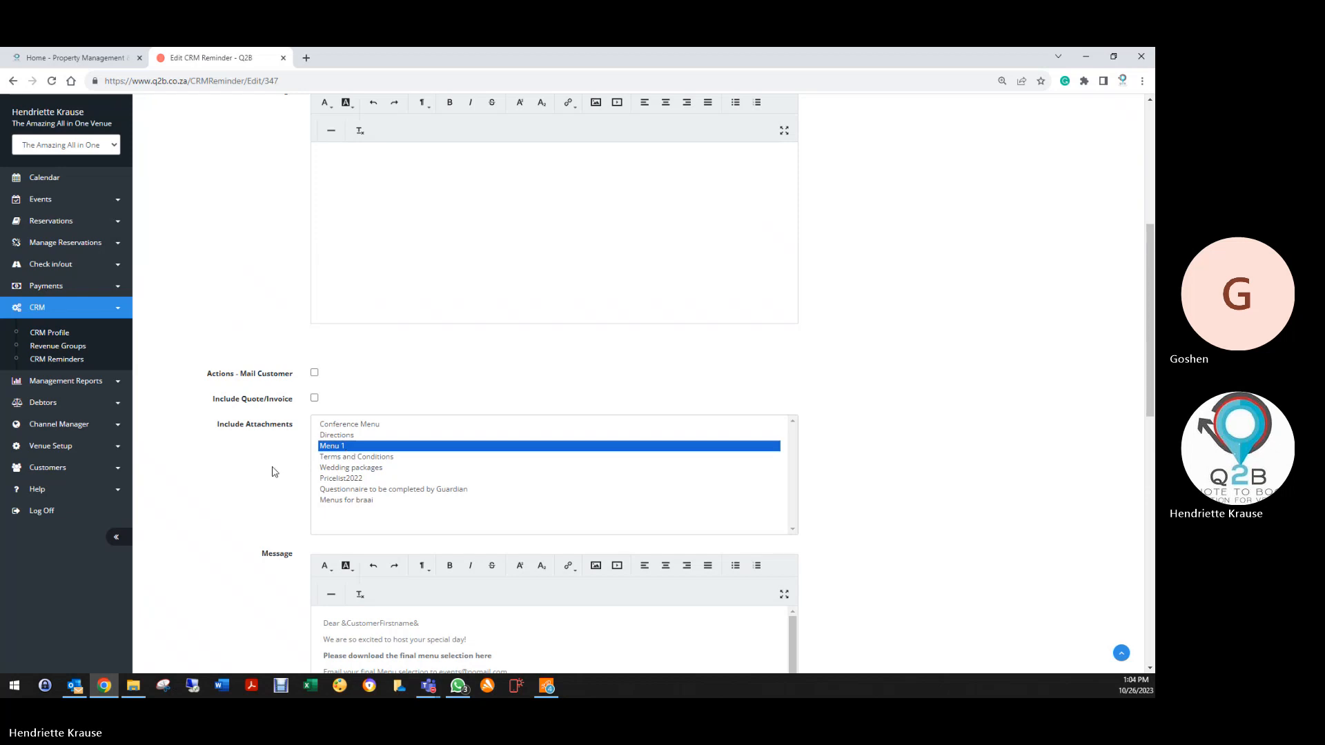
pyautogui.click(314, 375)
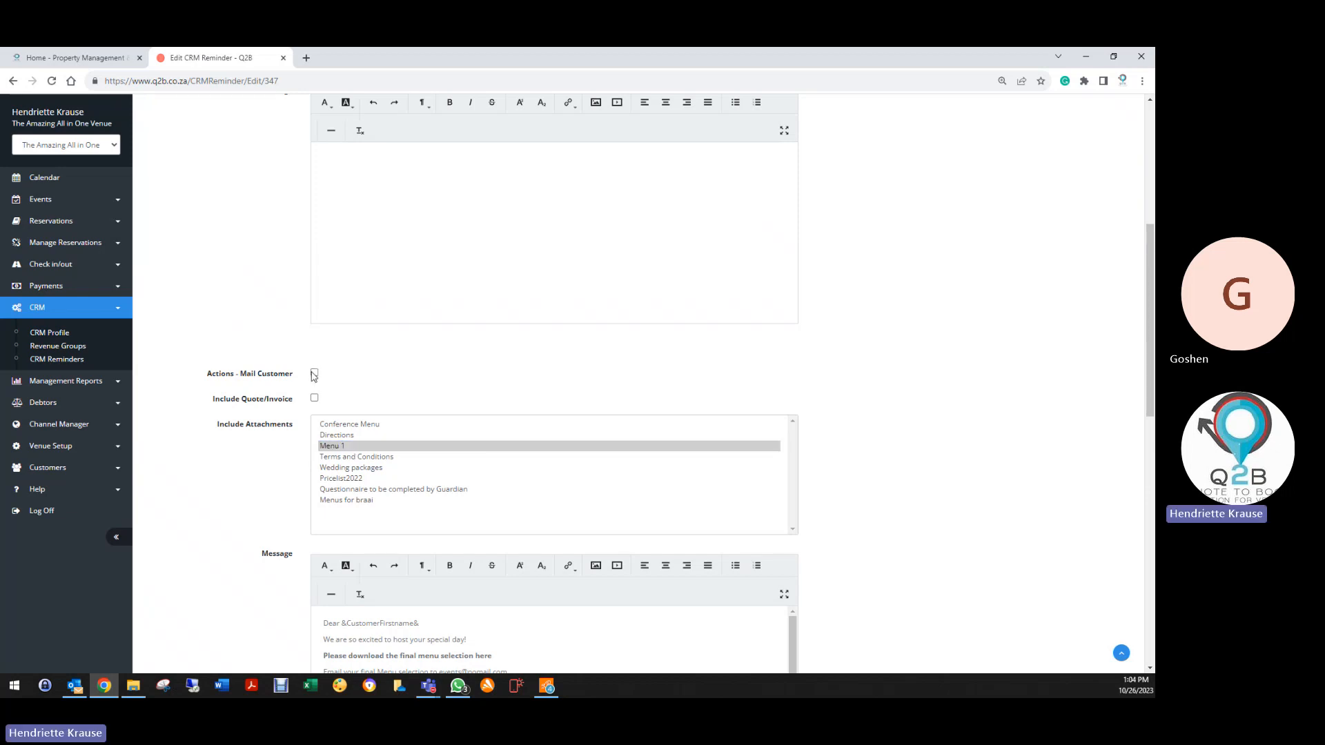
pyautogui.click(338, 448)
pyautogui.scroll(-1, 262, 515)
pyautogui.scroll(-4, 263, 516)
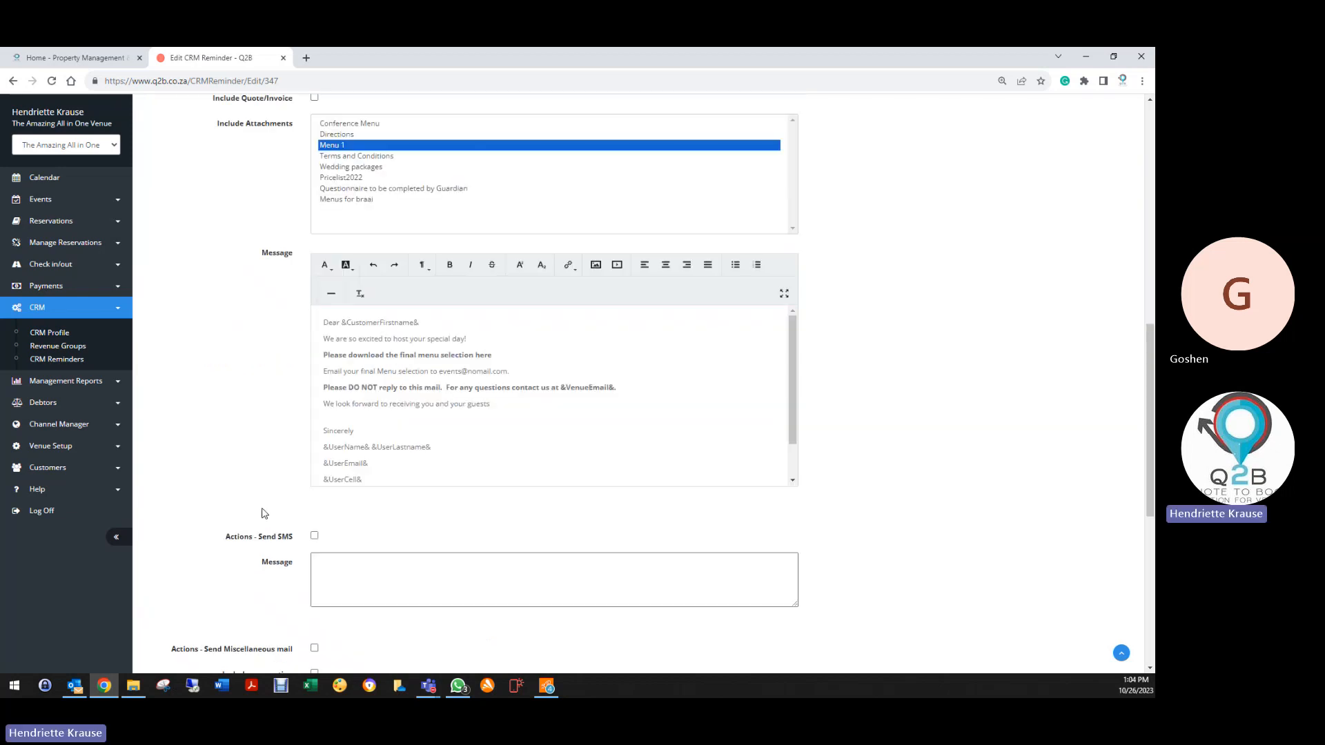
pyautogui.scroll(-6, 243, 489)
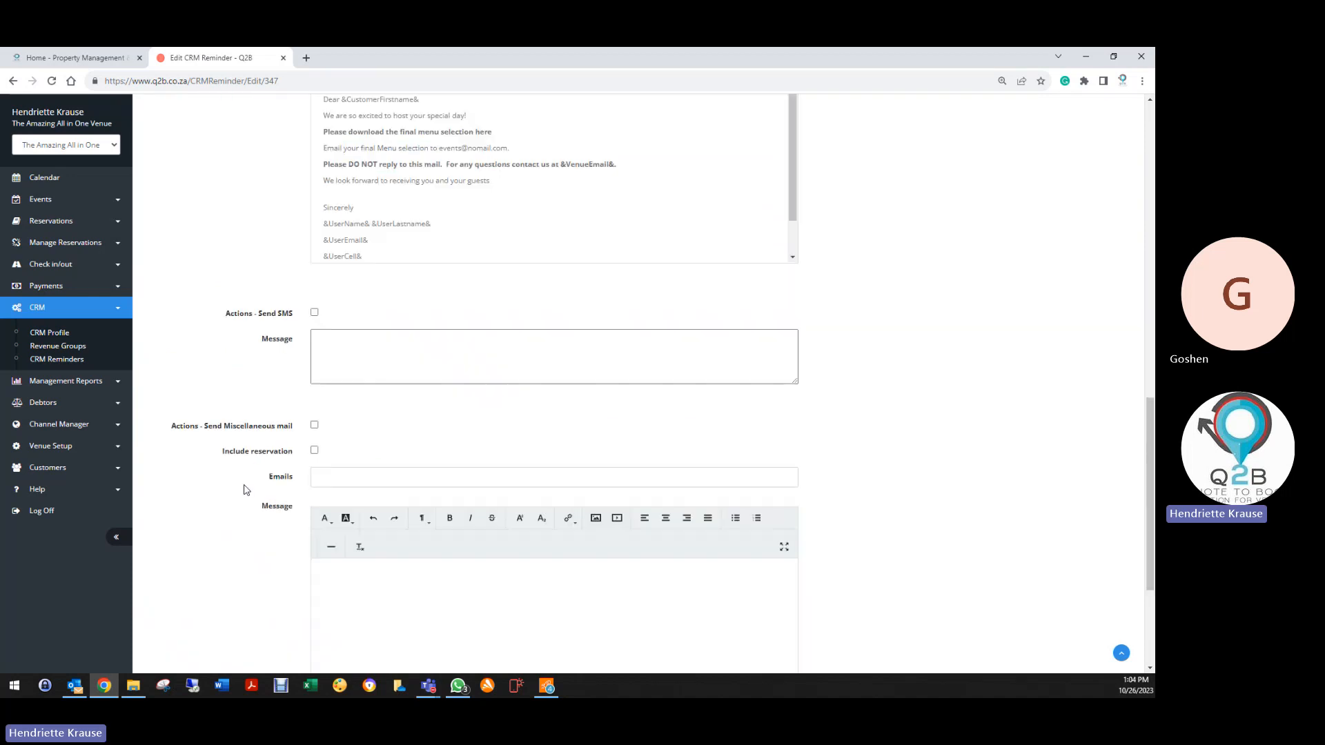
pyautogui.click(327, 606)
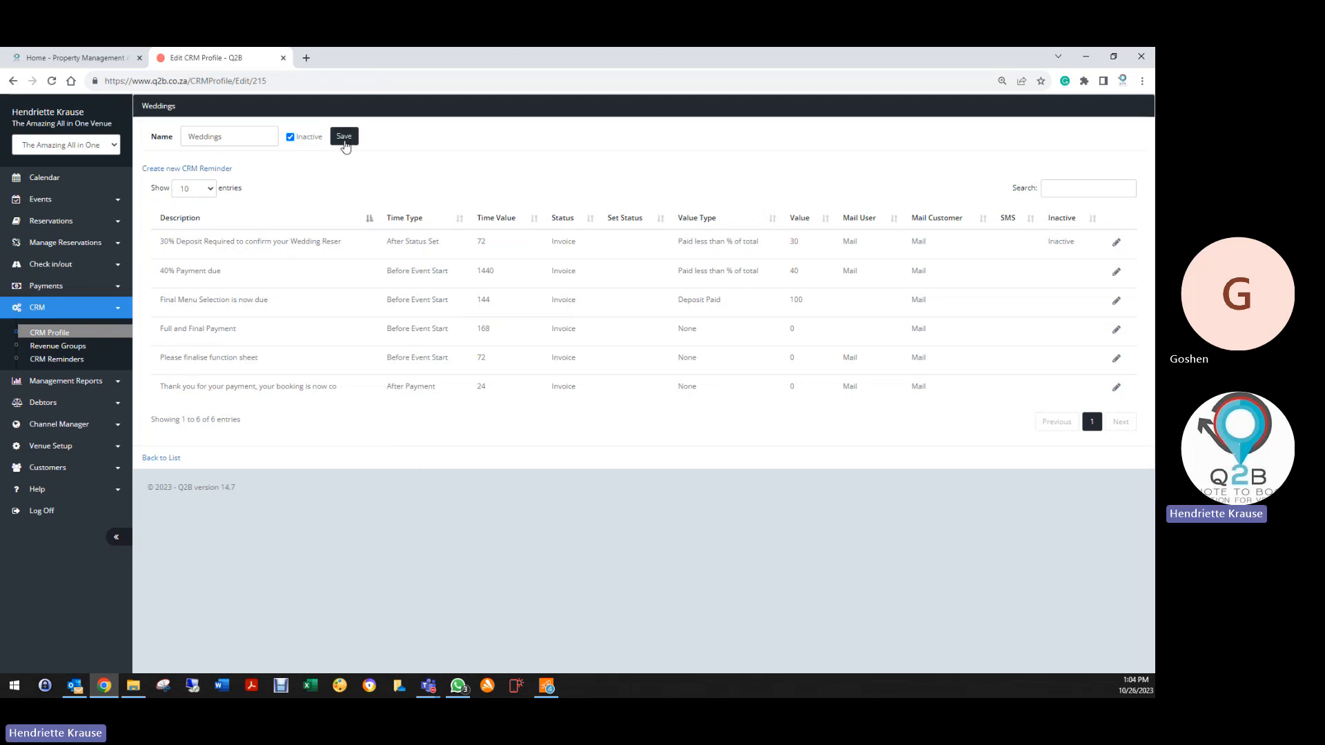
# Generate a reminder report of open reminders for Weddings revenue group and Weddings profile, all users
pyautogui.click(60, 359)
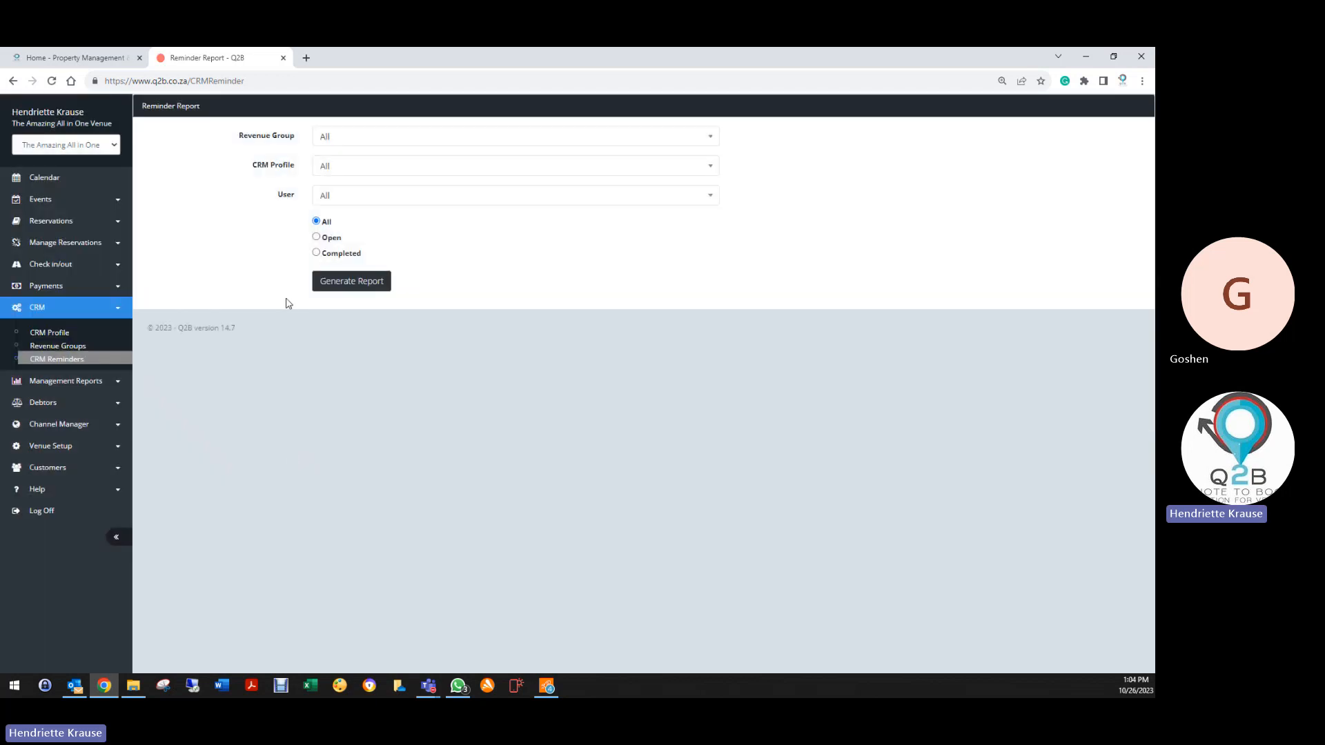
pyautogui.click(339, 141)
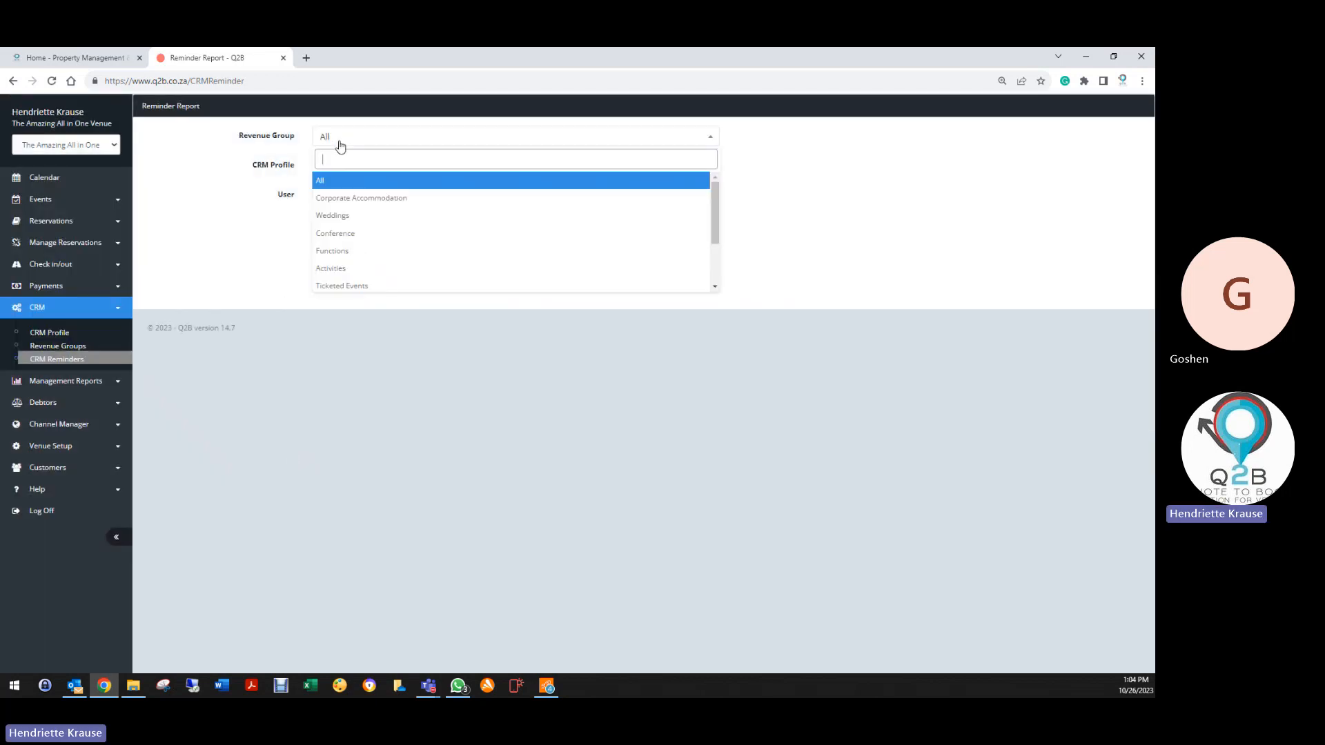
pyautogui.click(348, 182)
pyautogui.click(345, 138)
pyautogui.click(348, 216)
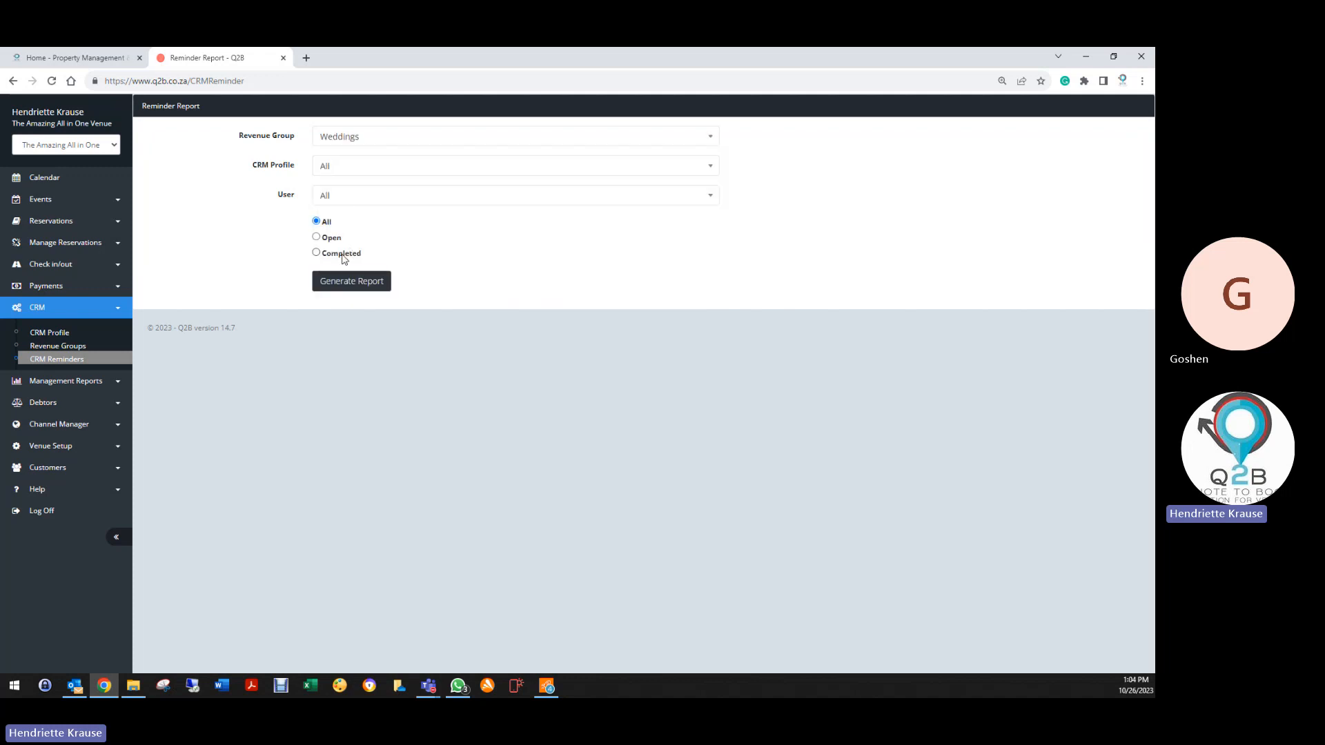
pyautogui.click(317, 237)
pyautogui.click(335, 170)
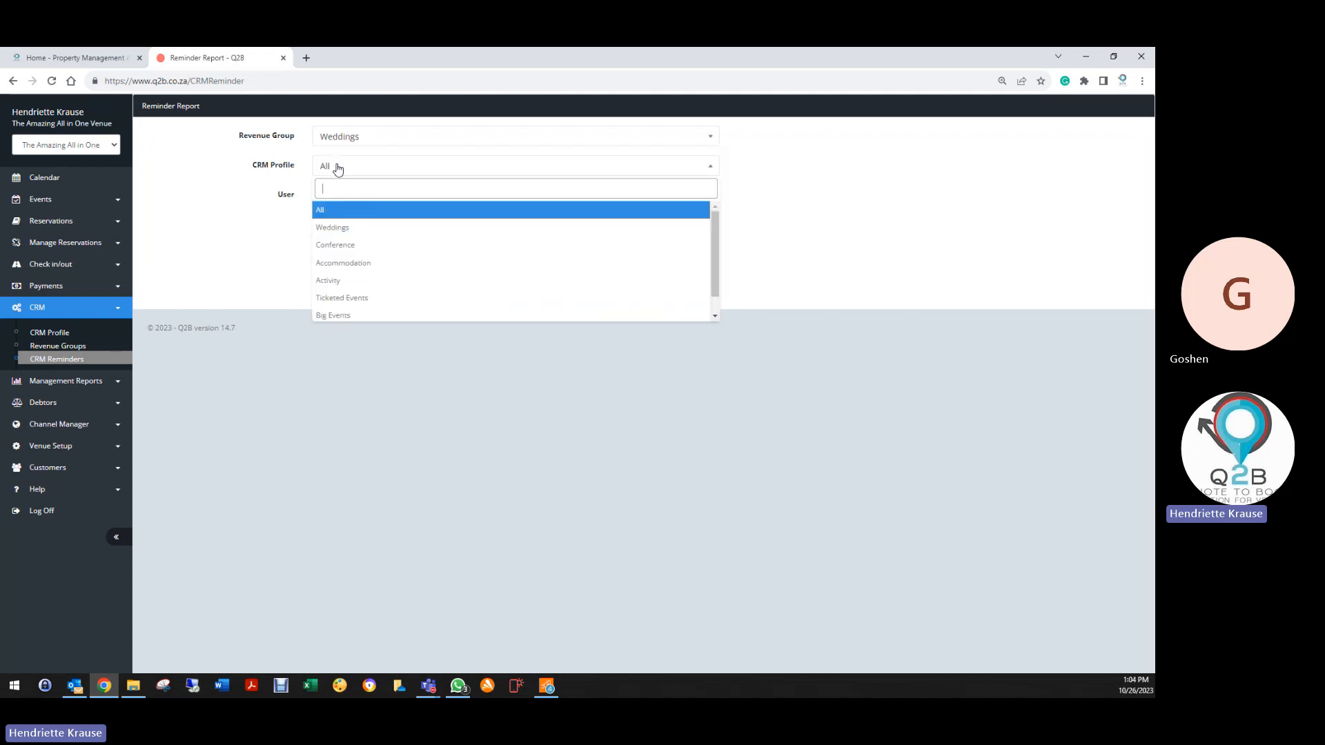
pyautogui.click(332, 227)
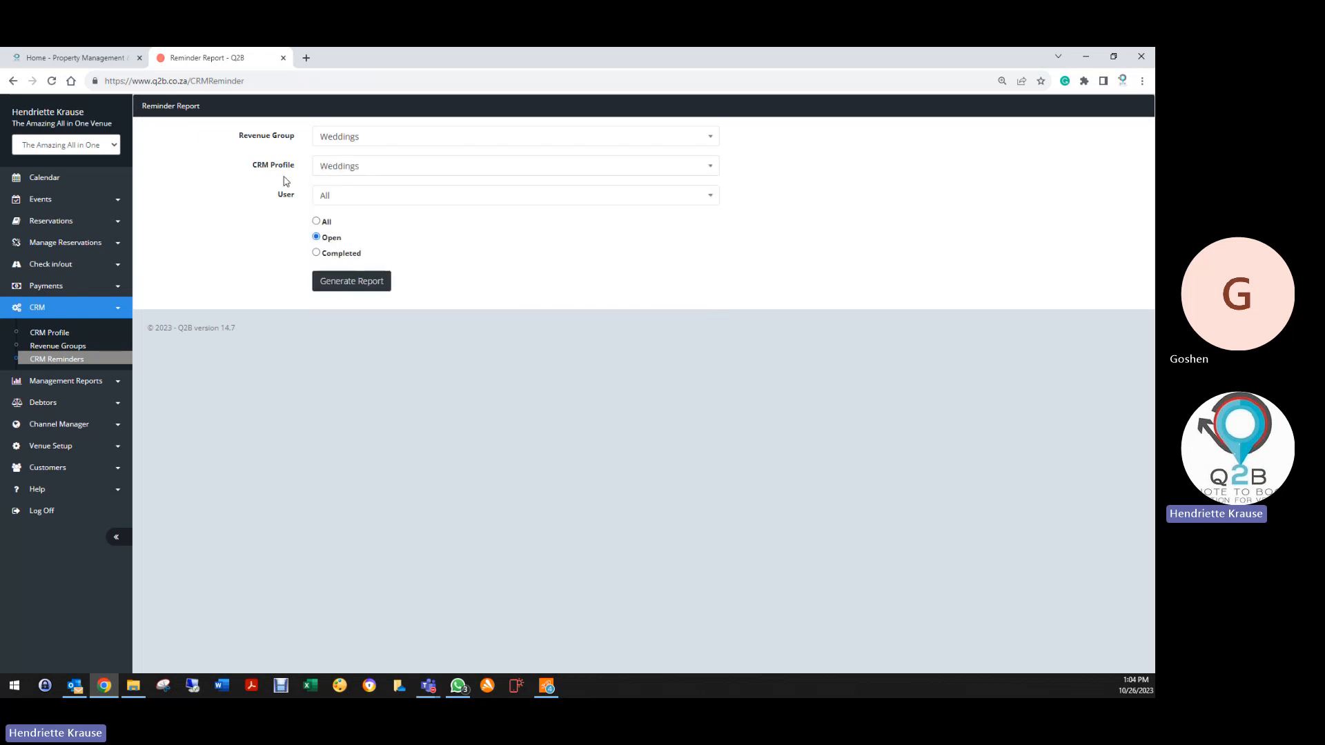
pyautogui.click(344, 199)
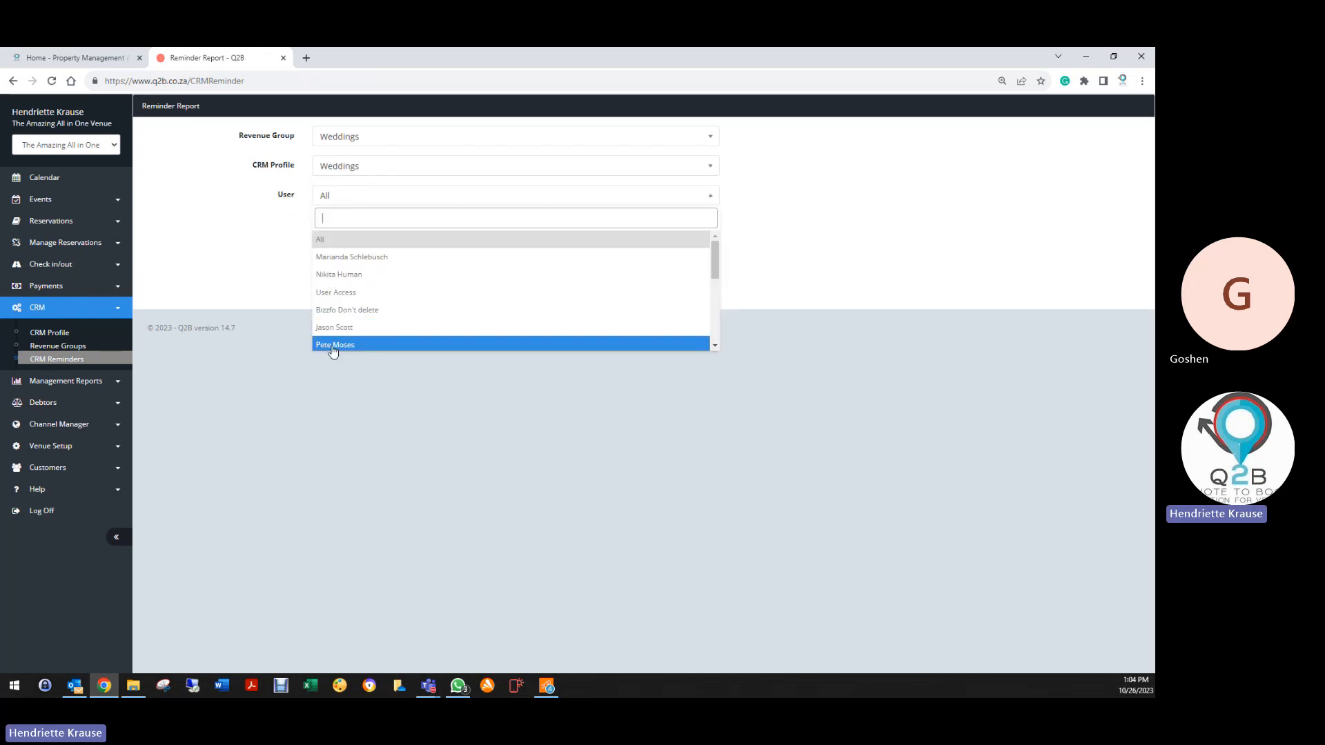
pyautogui.click(347, 240)
pyautogui.click(340, 286)
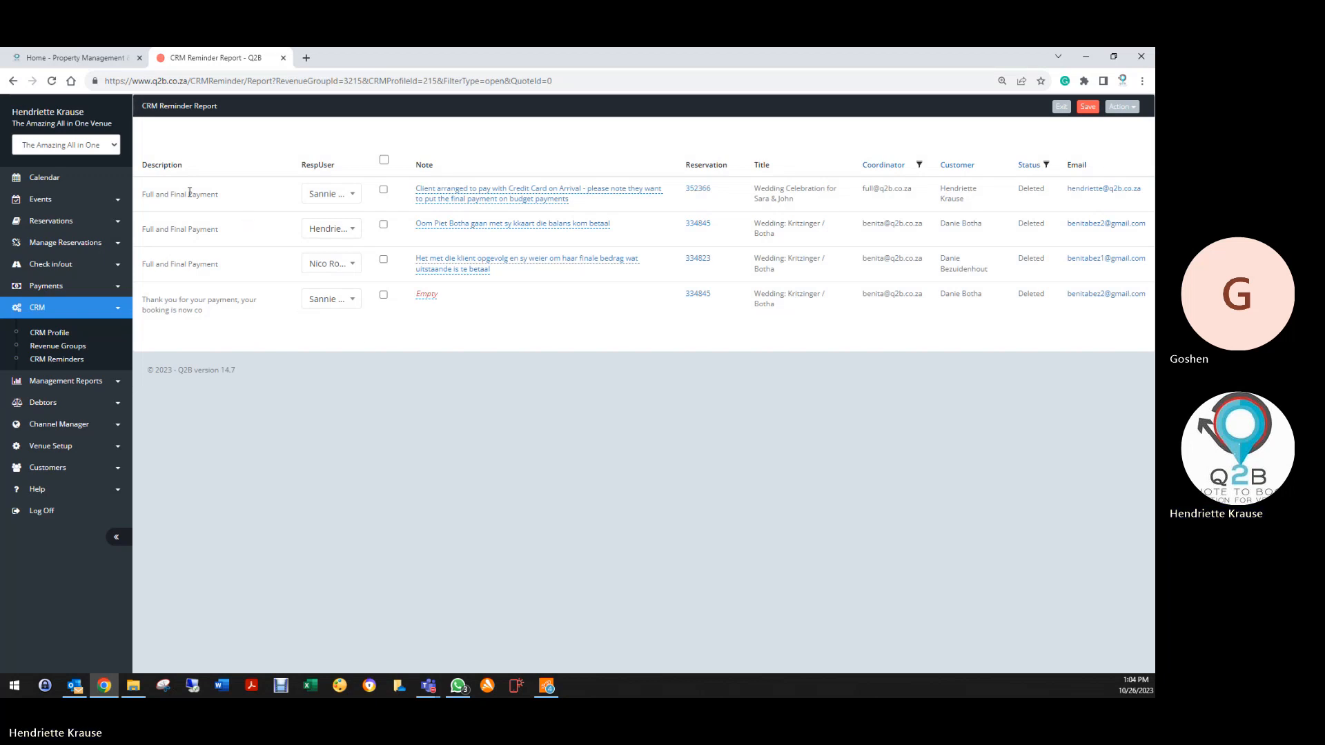
# Give each Weddings reminder the same new responsible user, select all rows and save
pyautogui.click(353, 196)
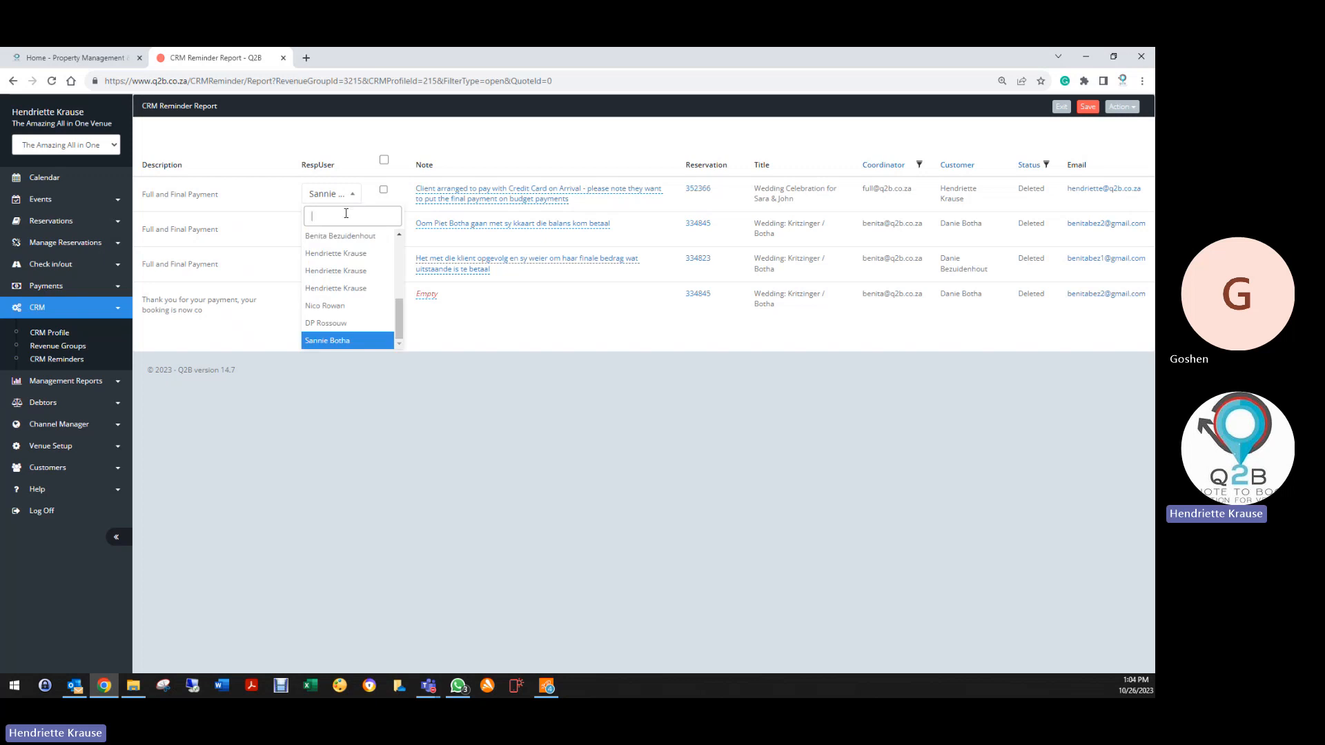
pyautogui.click(325, 305)
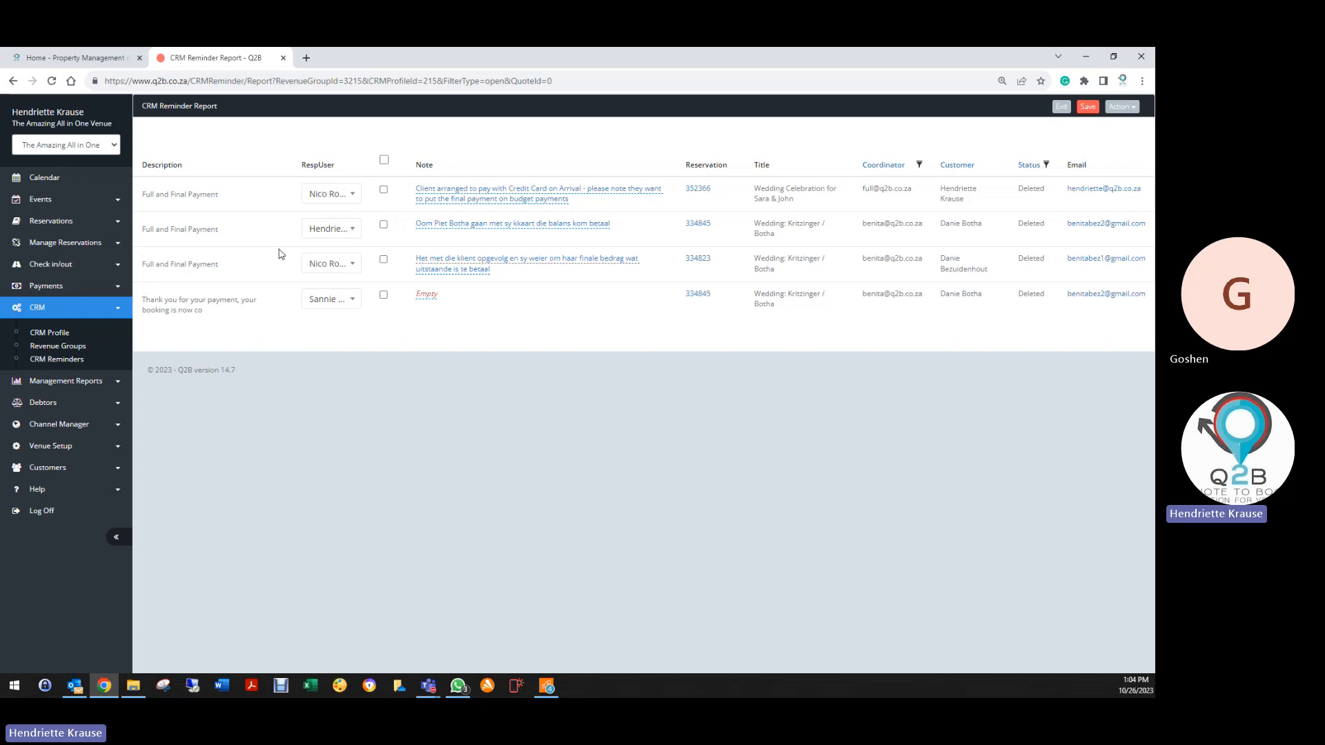
pyautogui.click(336, 229)
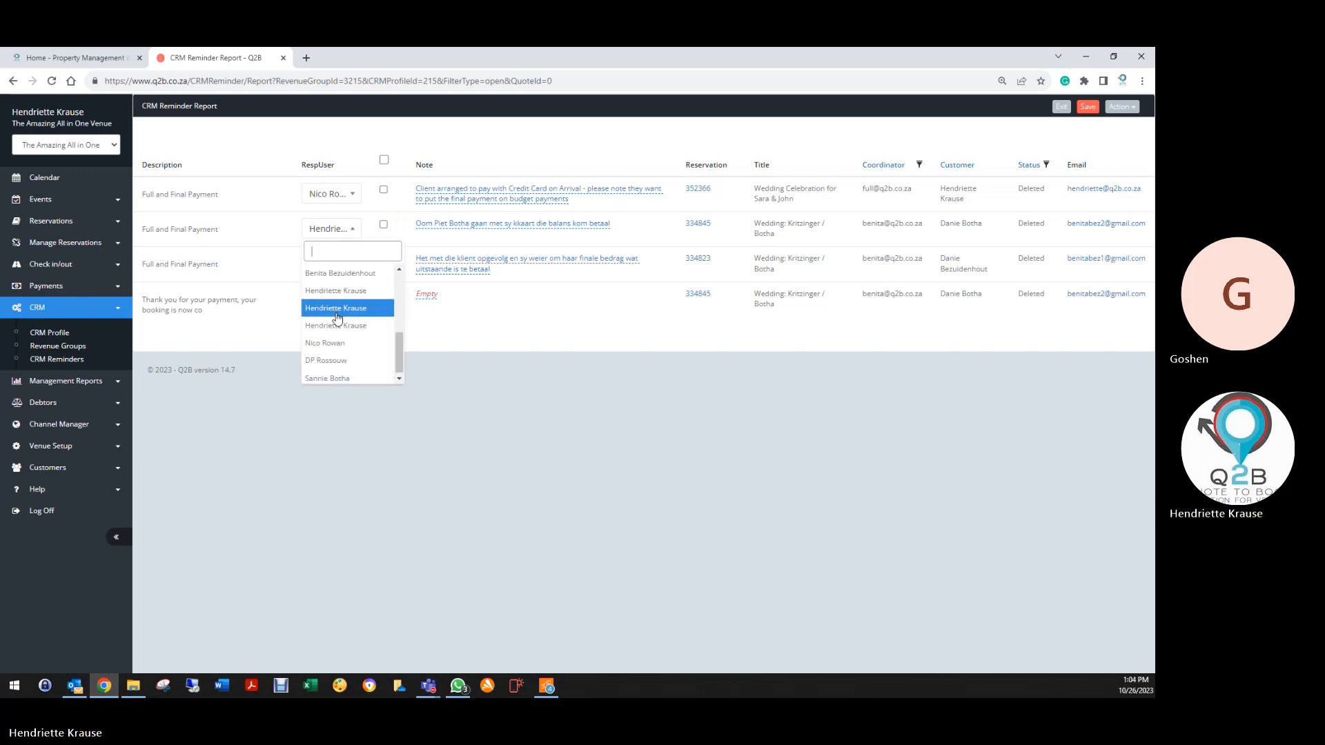
pyautogui.click(331, 343)
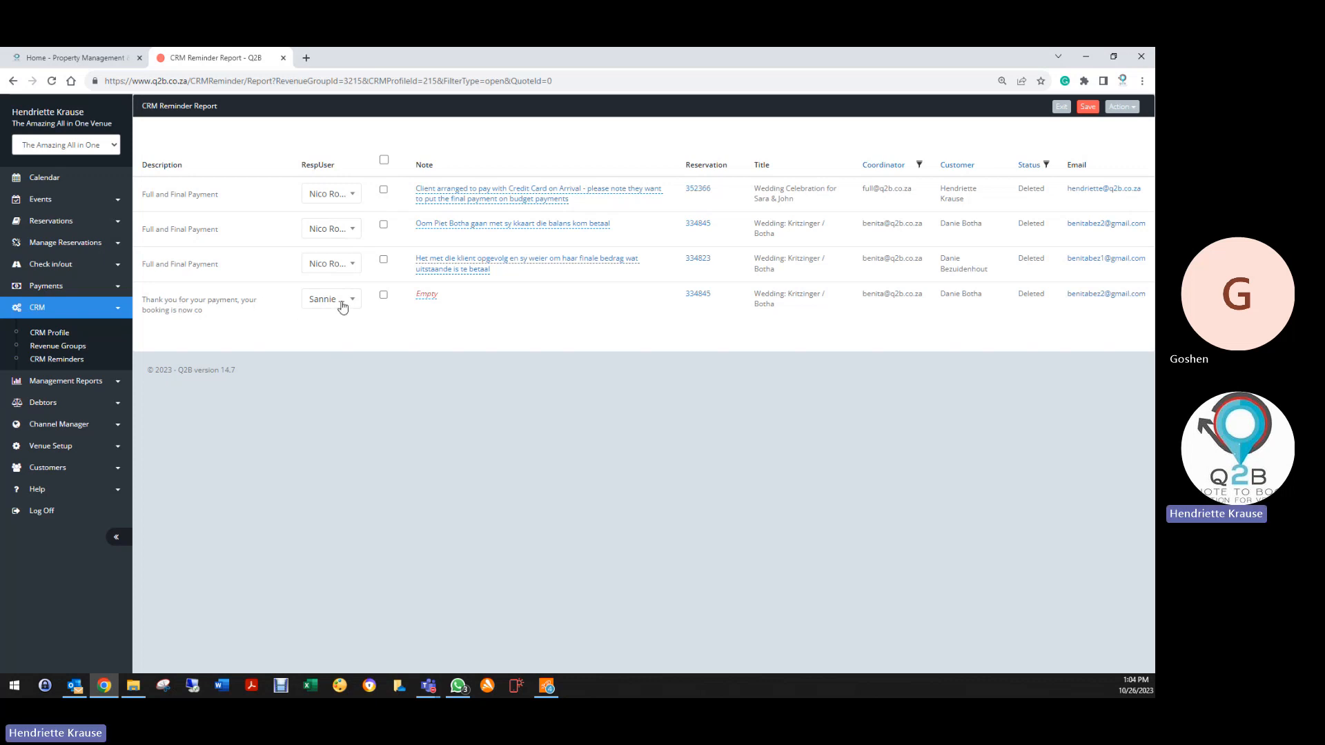
pyautogui.click(338, 301)
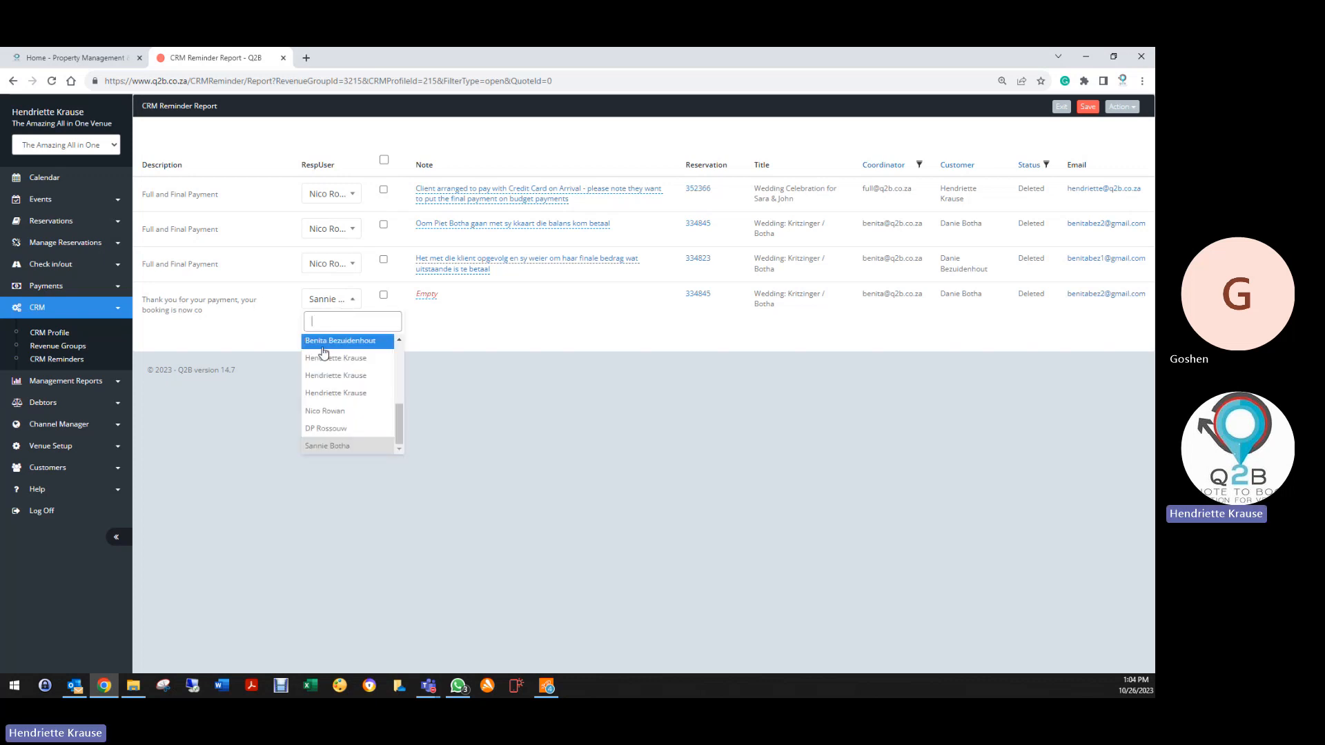
pyautogui.click(326, 412)
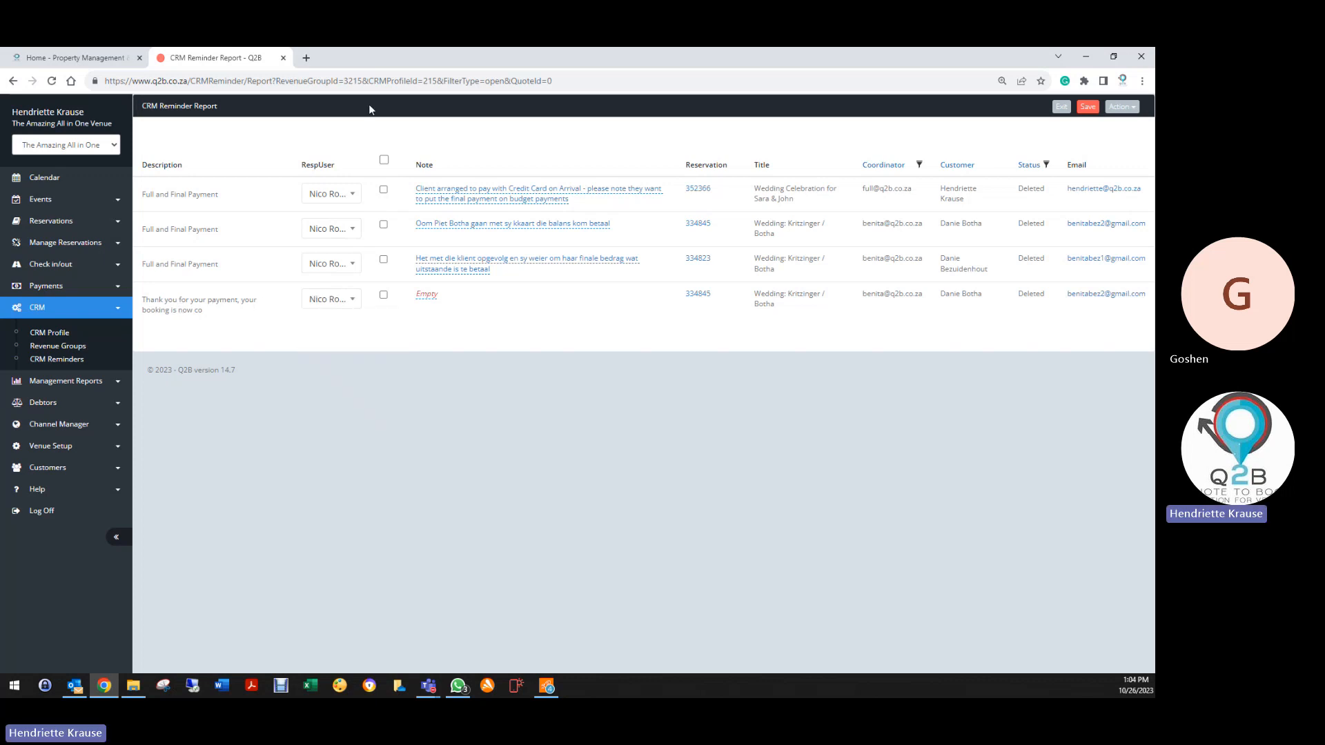
pyautogui.click(384, 161)
pyautogui.click(1087, 106)
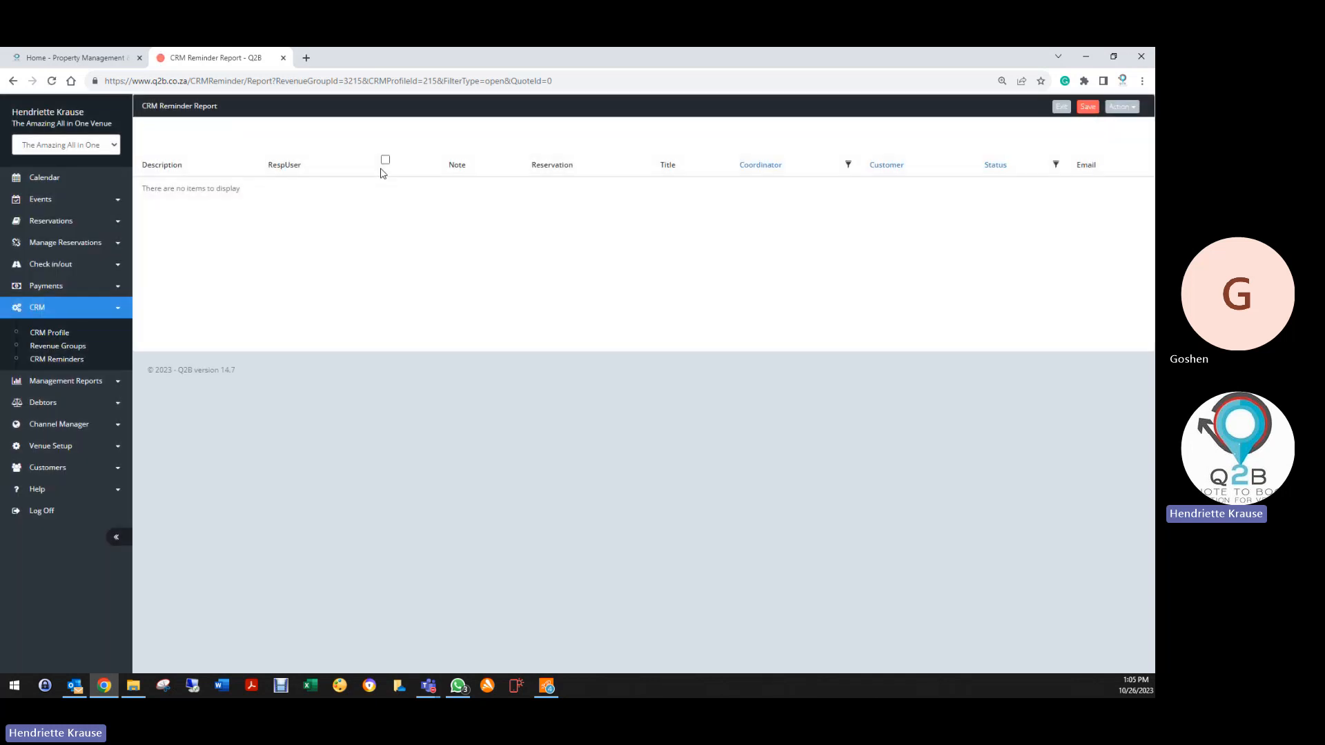
# Generate the unfiltered reminder report, tick and save the page-21 reminder, then return to page 1
pyautogui.click(56, 360)
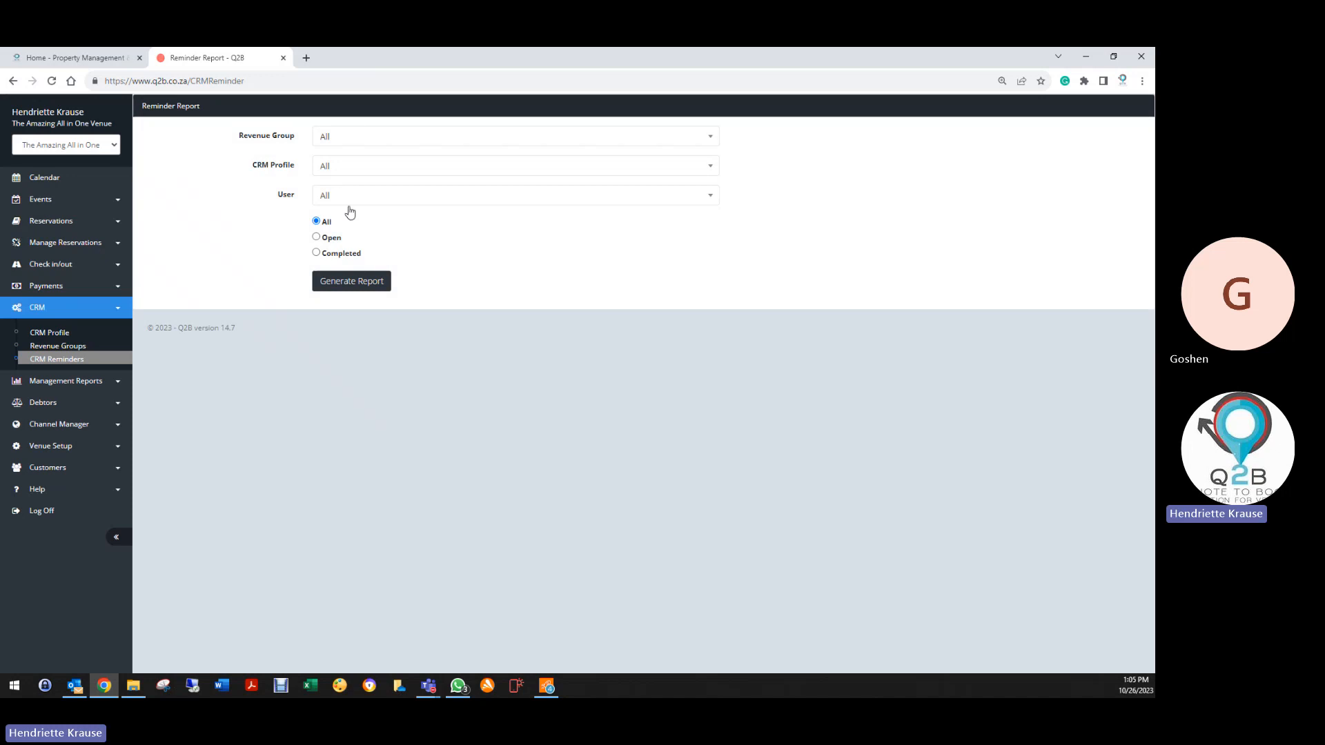
pyautogui.click(350, 282)
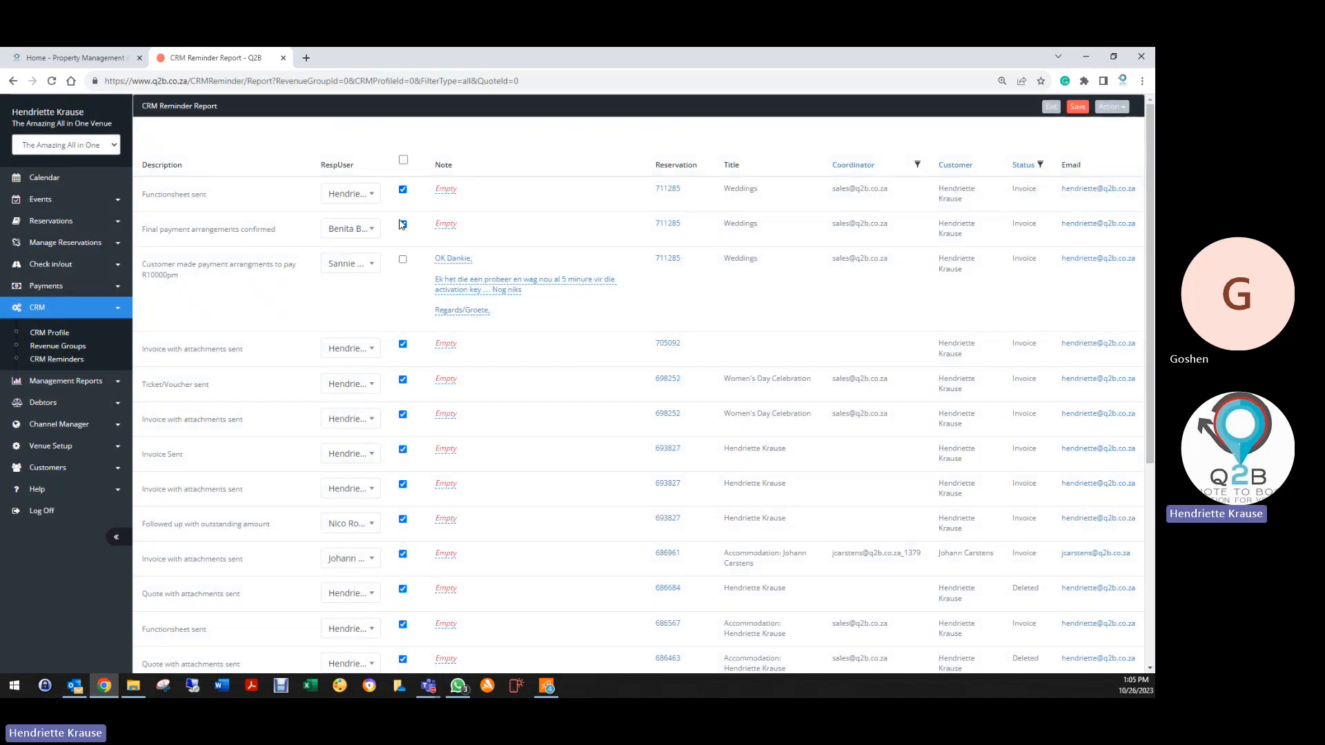
pyautogui.click(402, 260)
pyautogui.scroll(-5, 414, 373)
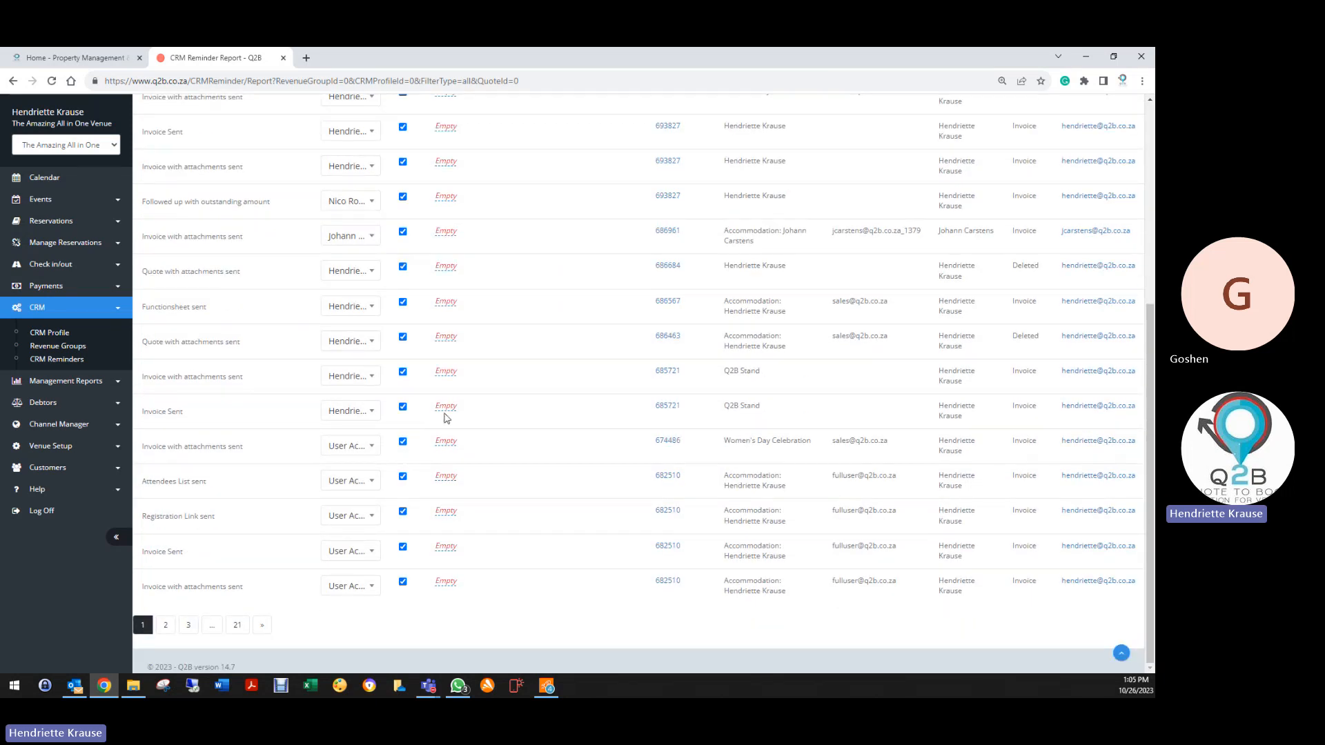
pyautogui.click(237, 625)
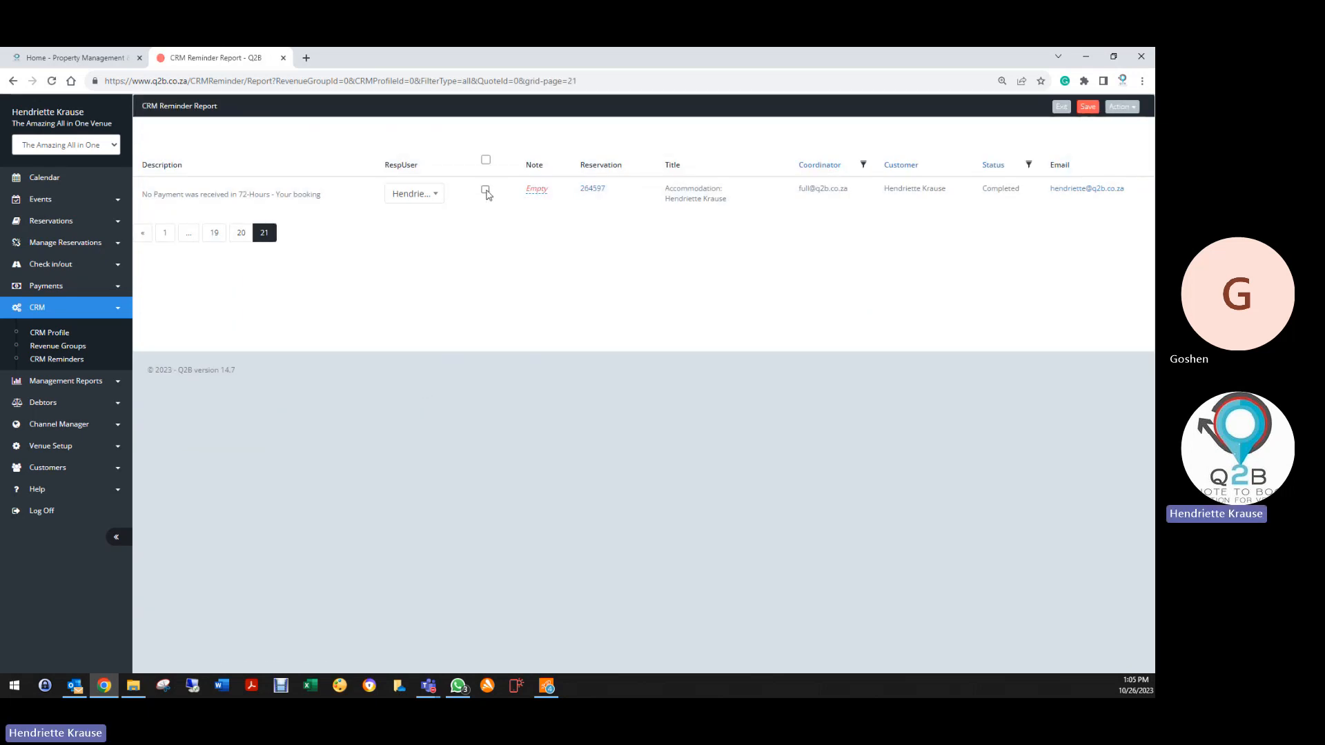
pyautogui.click(485, 191)
pyautogui.click(1088, 108)
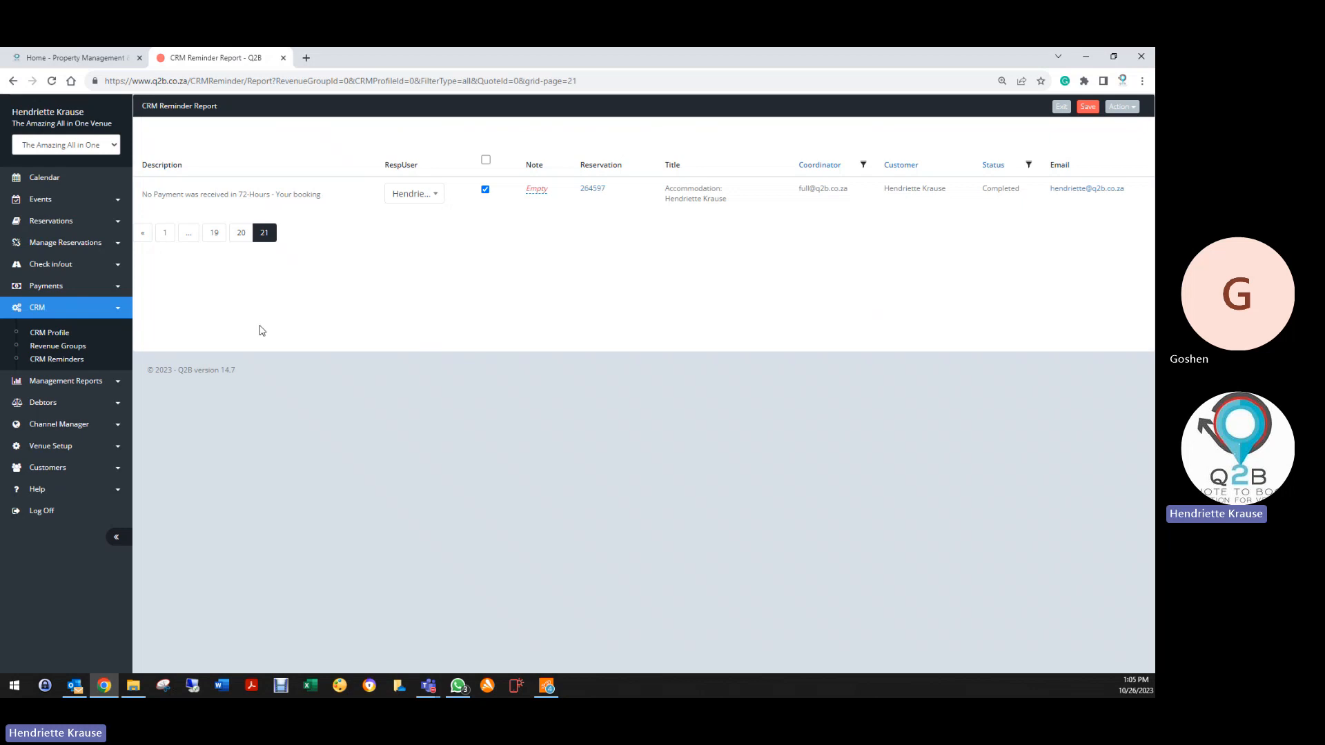
pyautogui.click(166, 233)
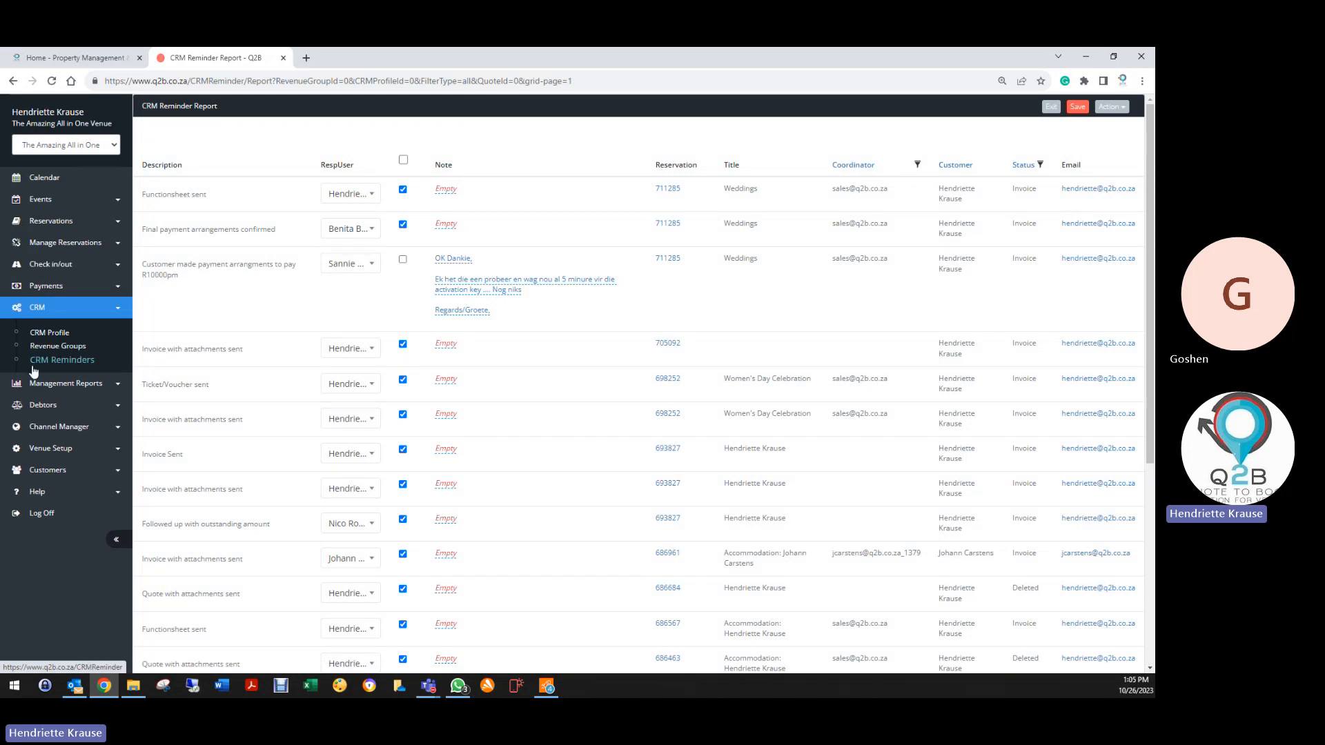
# Note on reservation 711285's first reminder that the unresponsive booking was cancelled, and reassign it
pyautogui.click(445, 191)
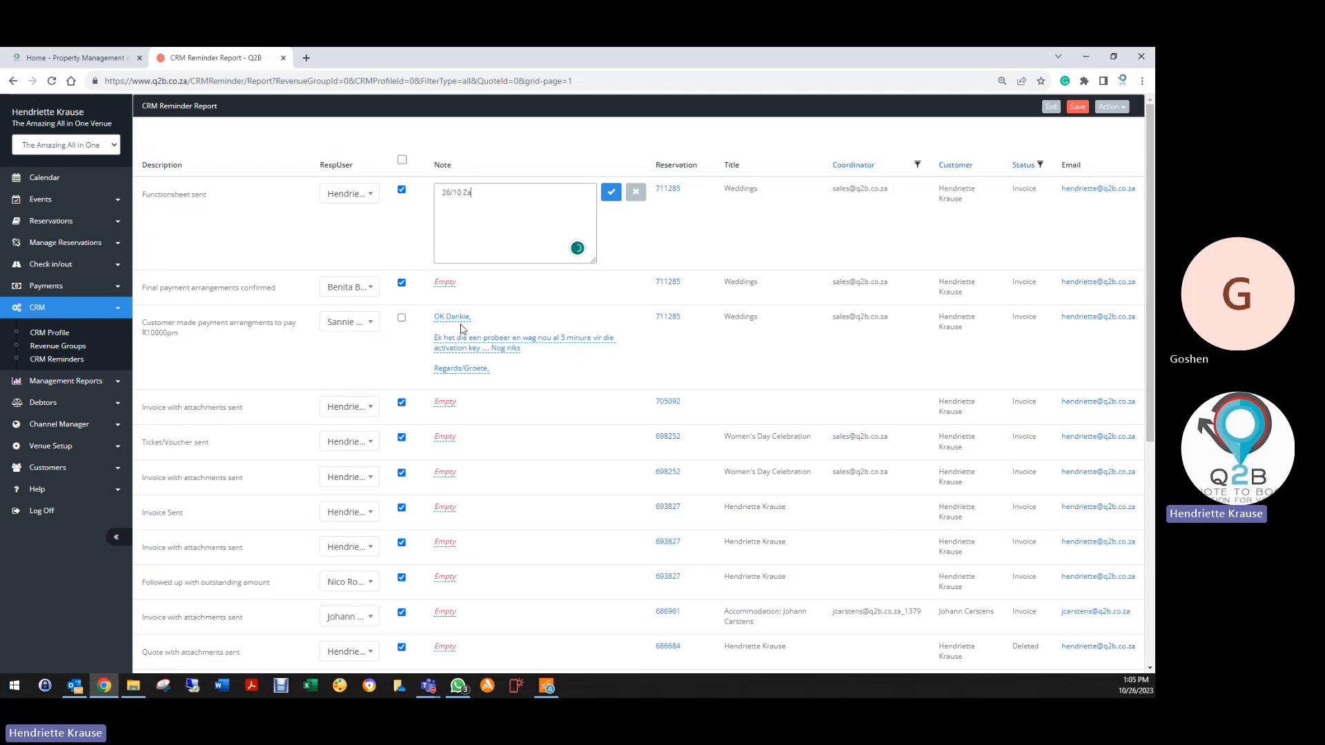
pyautogui.write('26/10 Zanette ')
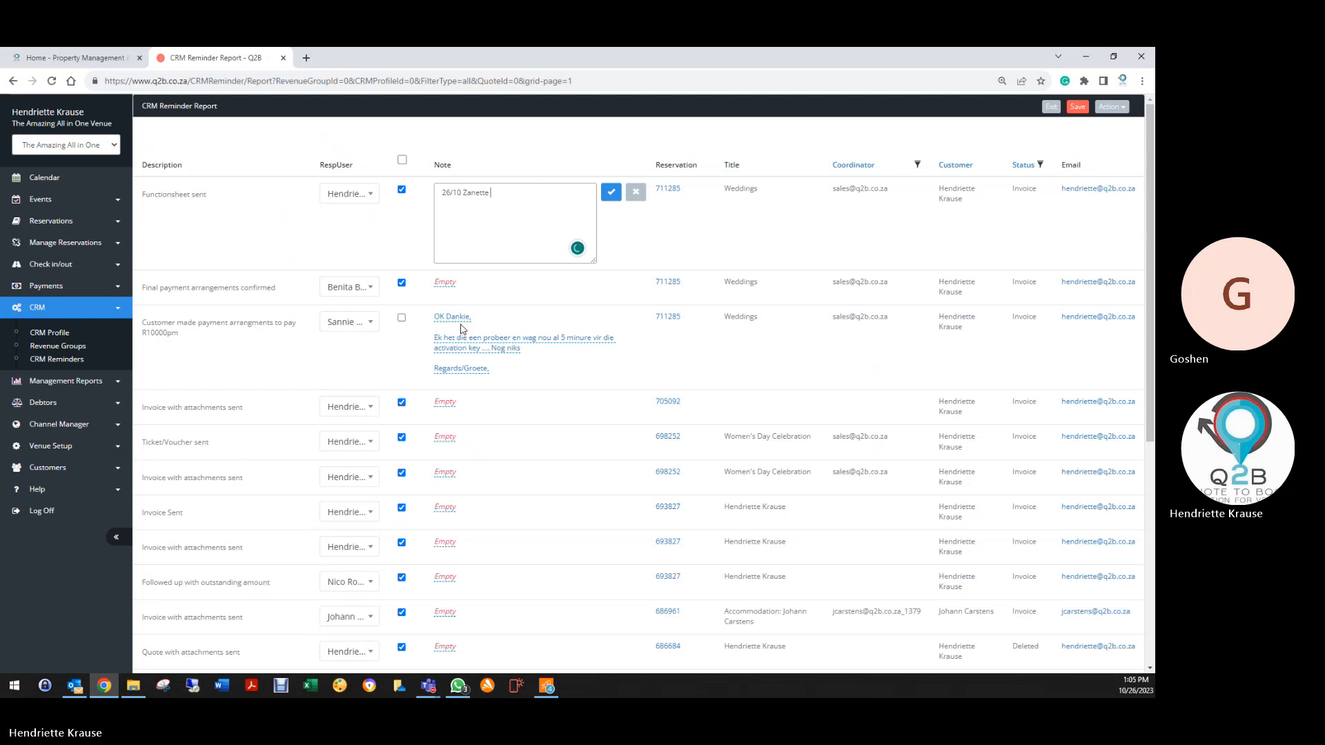
pyautogui.write('i kept')
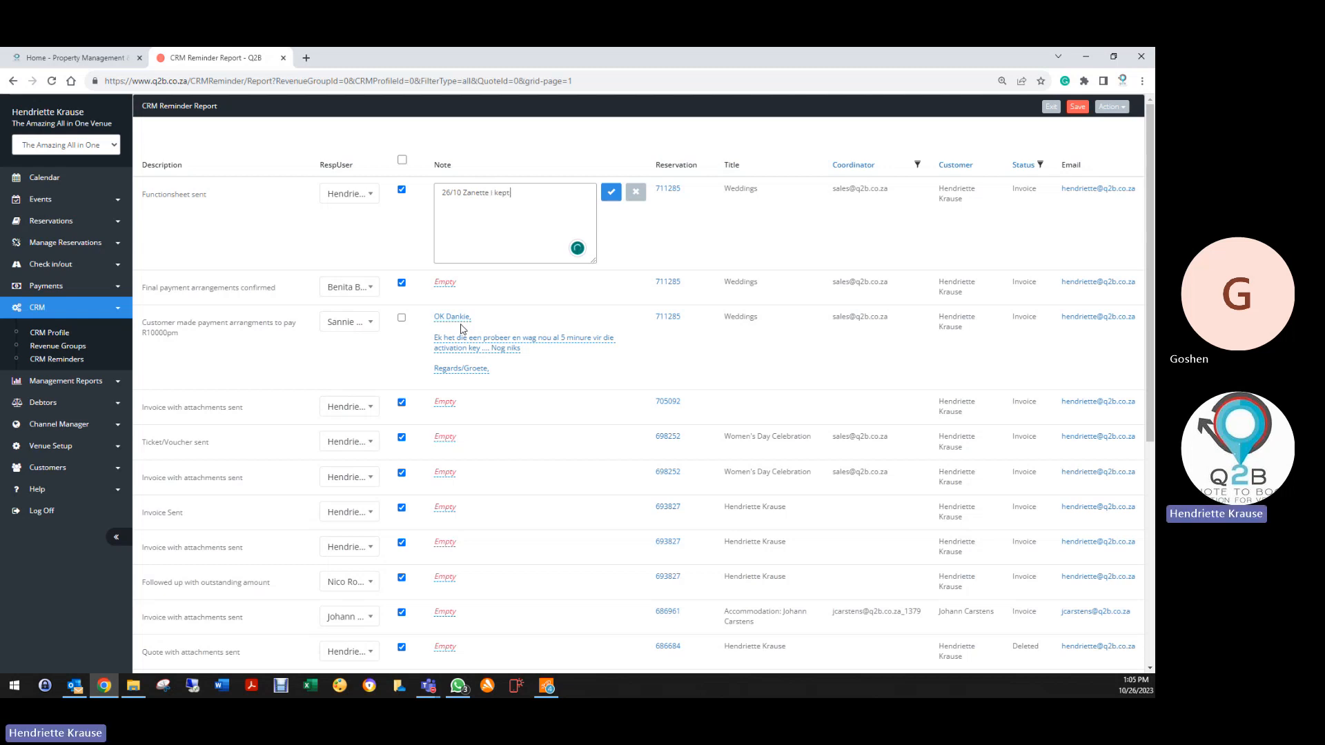
pyautogui.write(' pho')
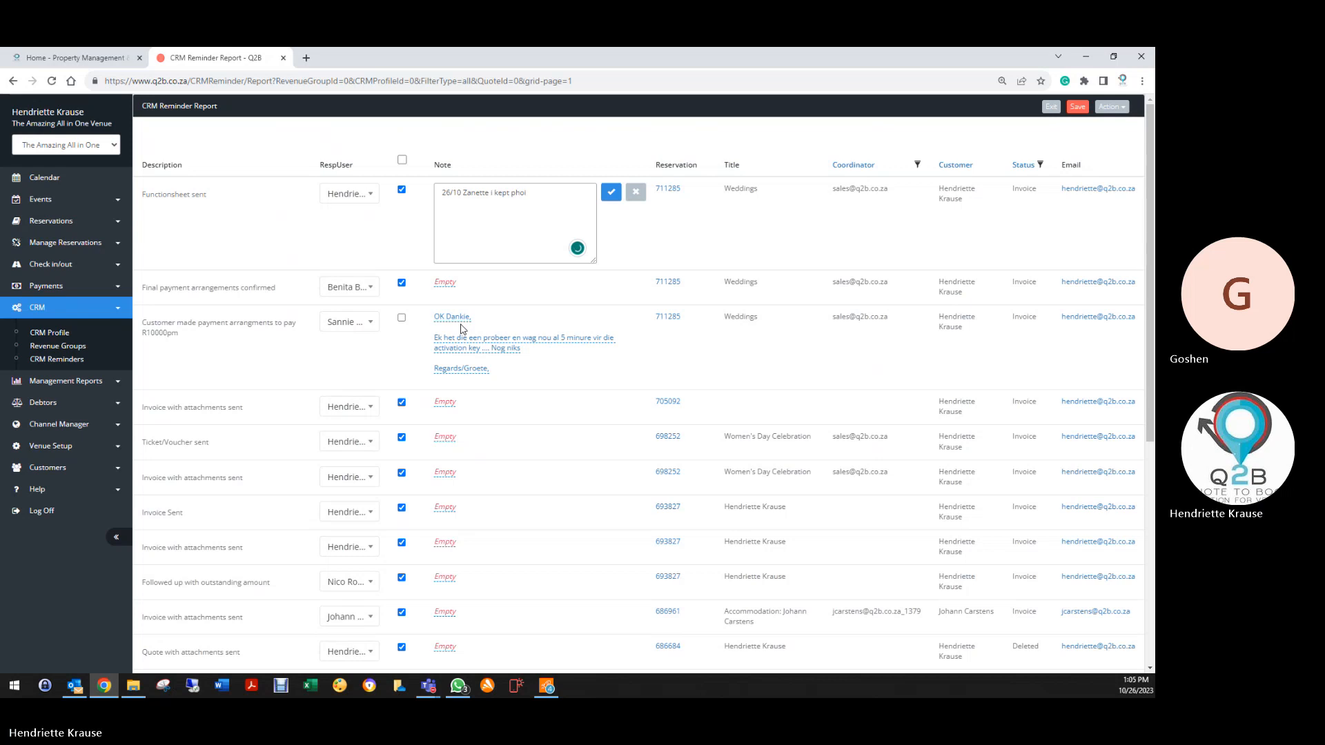
pyautogui.write('ning this client for pay')
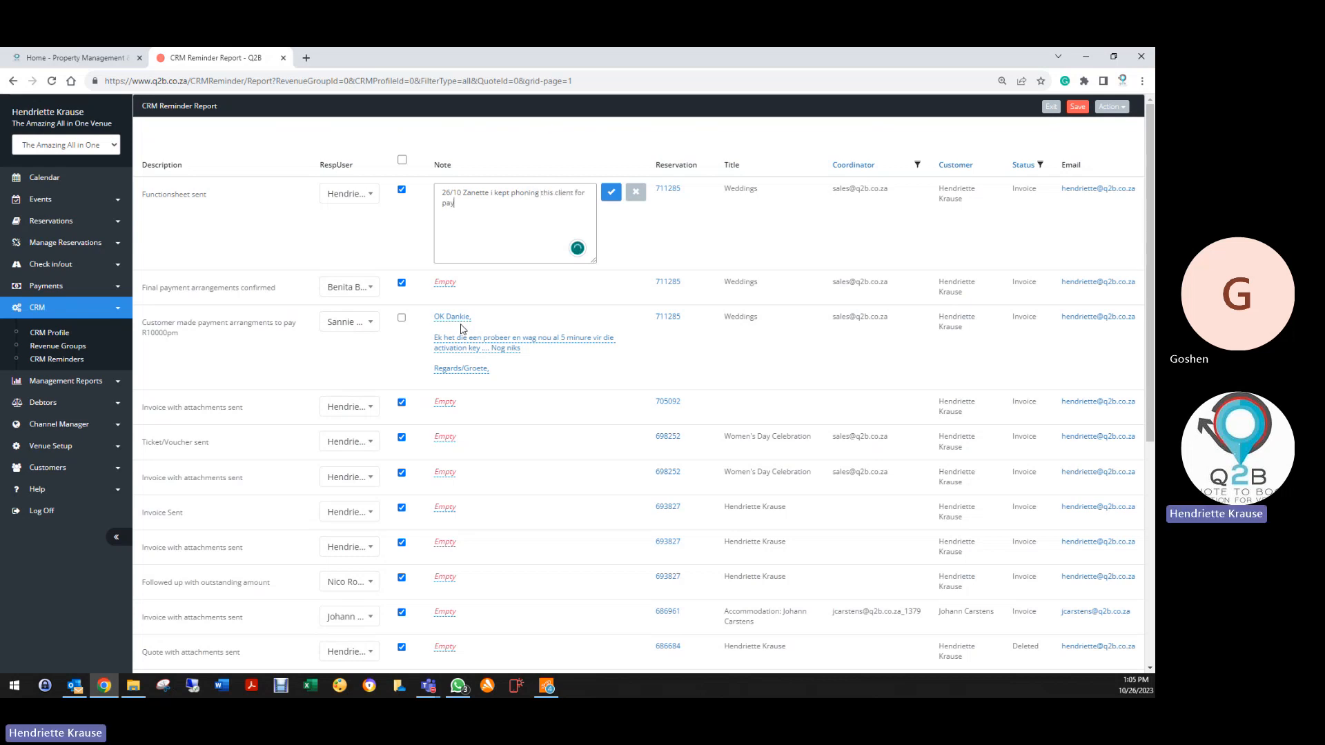
pyautogui.write(' - ar')
pyautogui.write('nd no response via')
pyautogui.write(' phone, what')
pyautogui.write('sapp and')
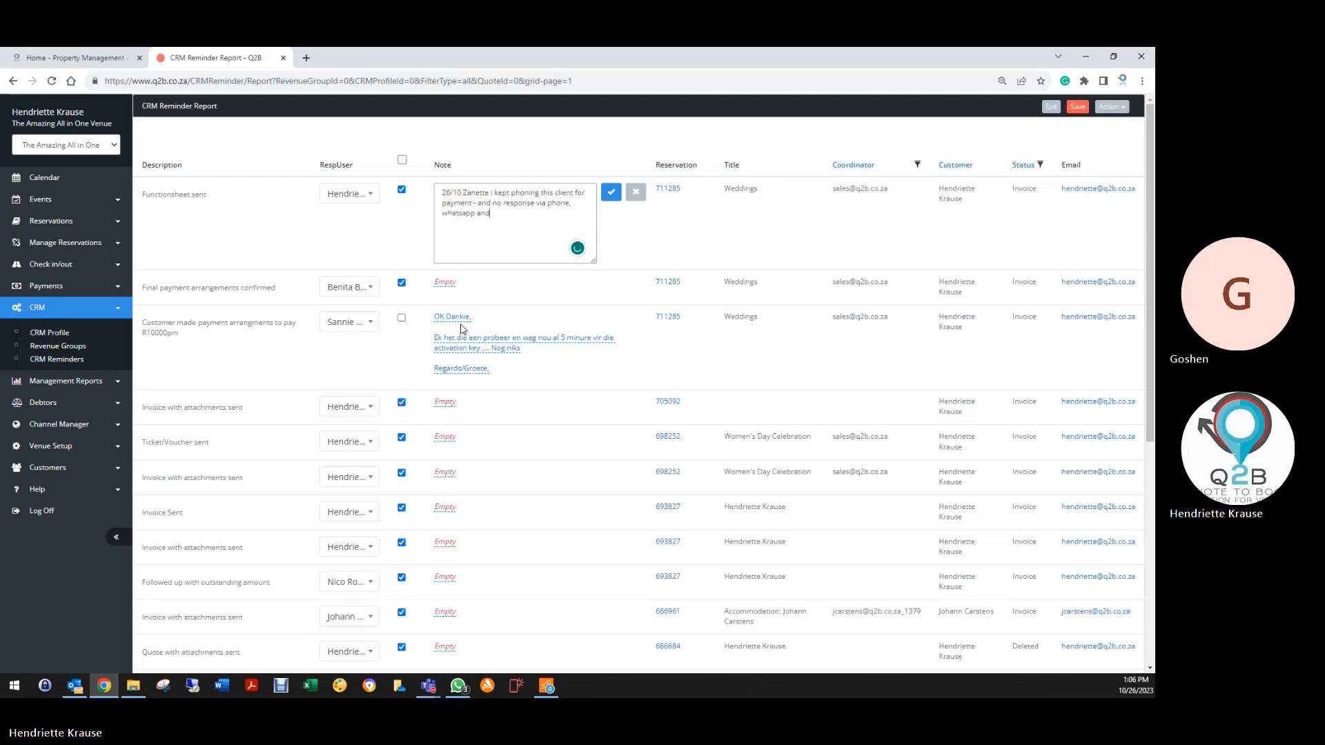
pyautogui.write(' email so')
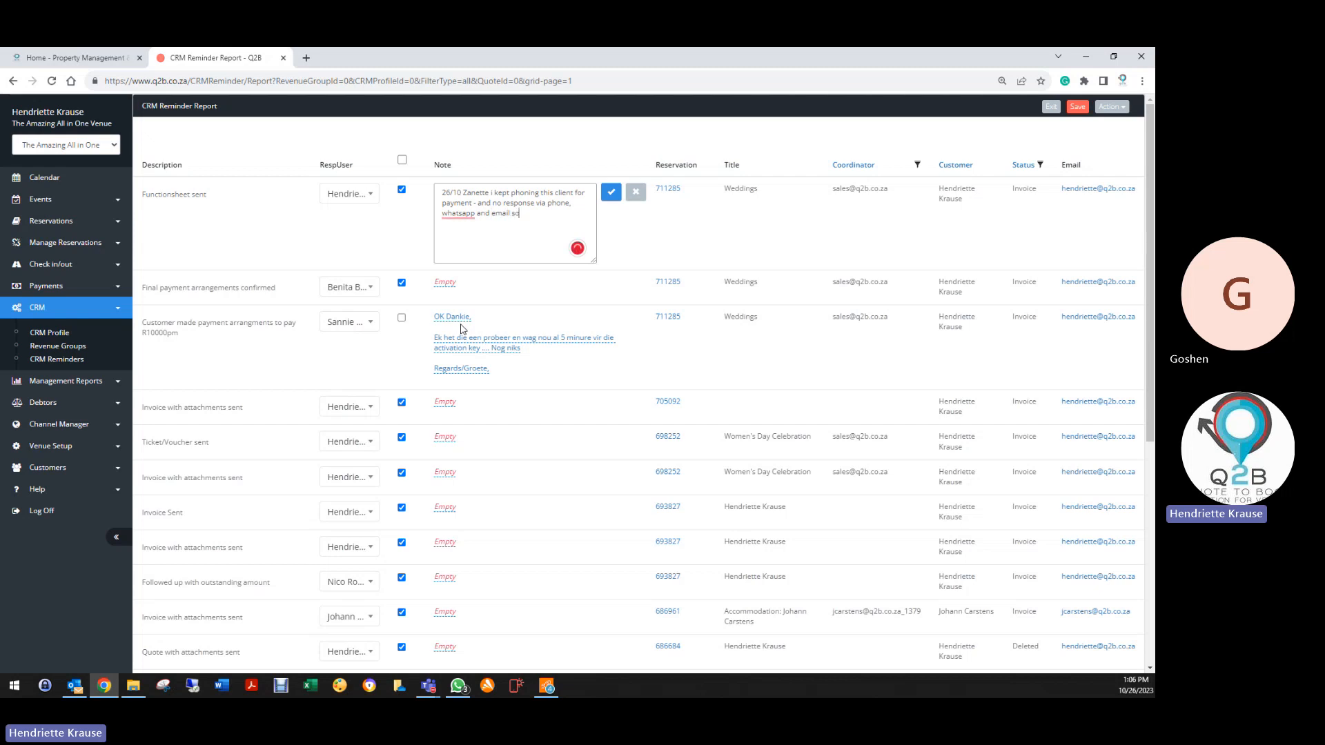
pyautogui.write(' i cancelle')
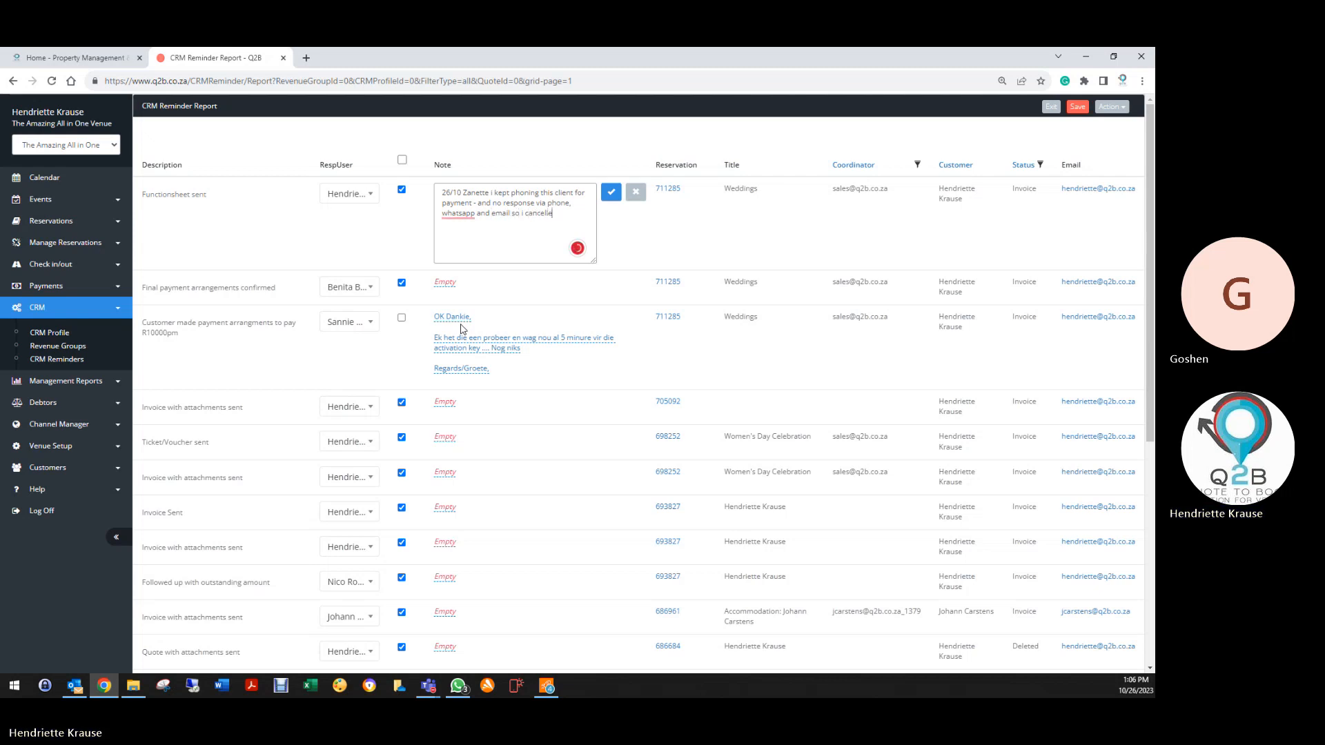
pyautogui.write('d this booking')
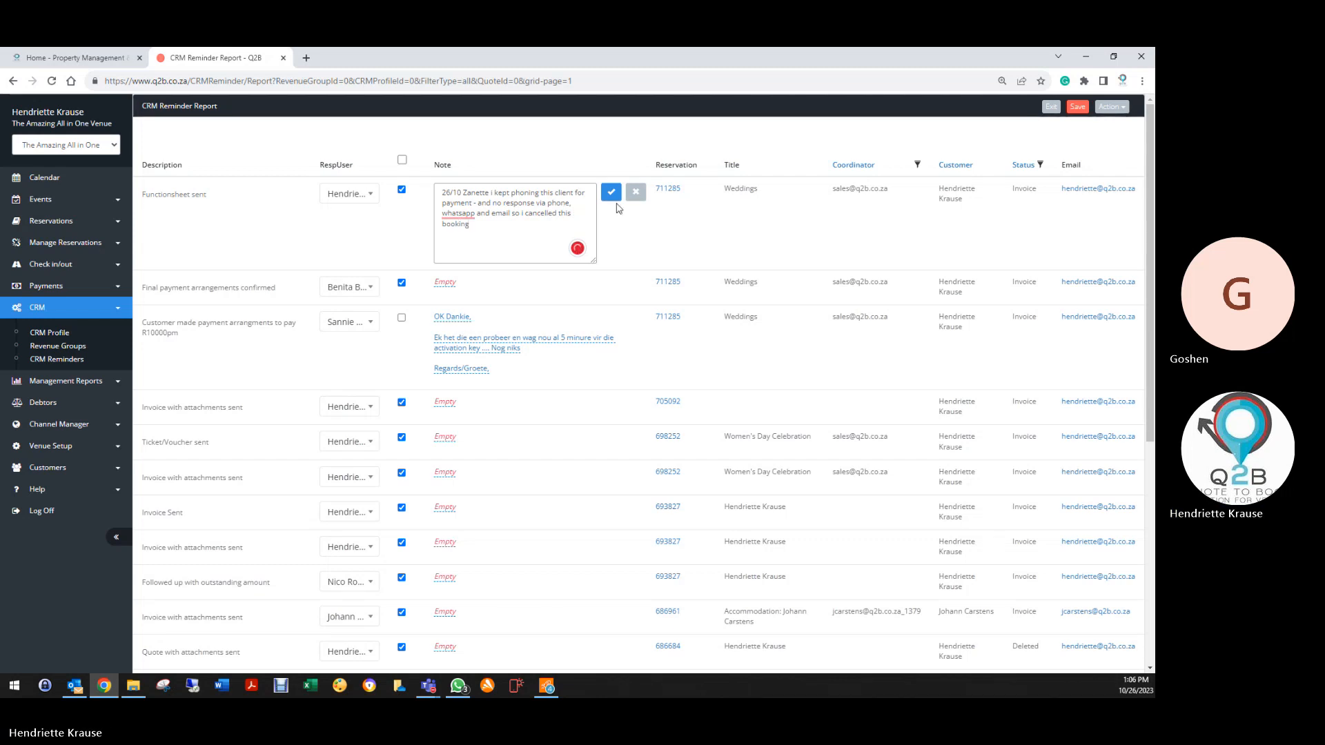
pyautogui.click(611, 192)
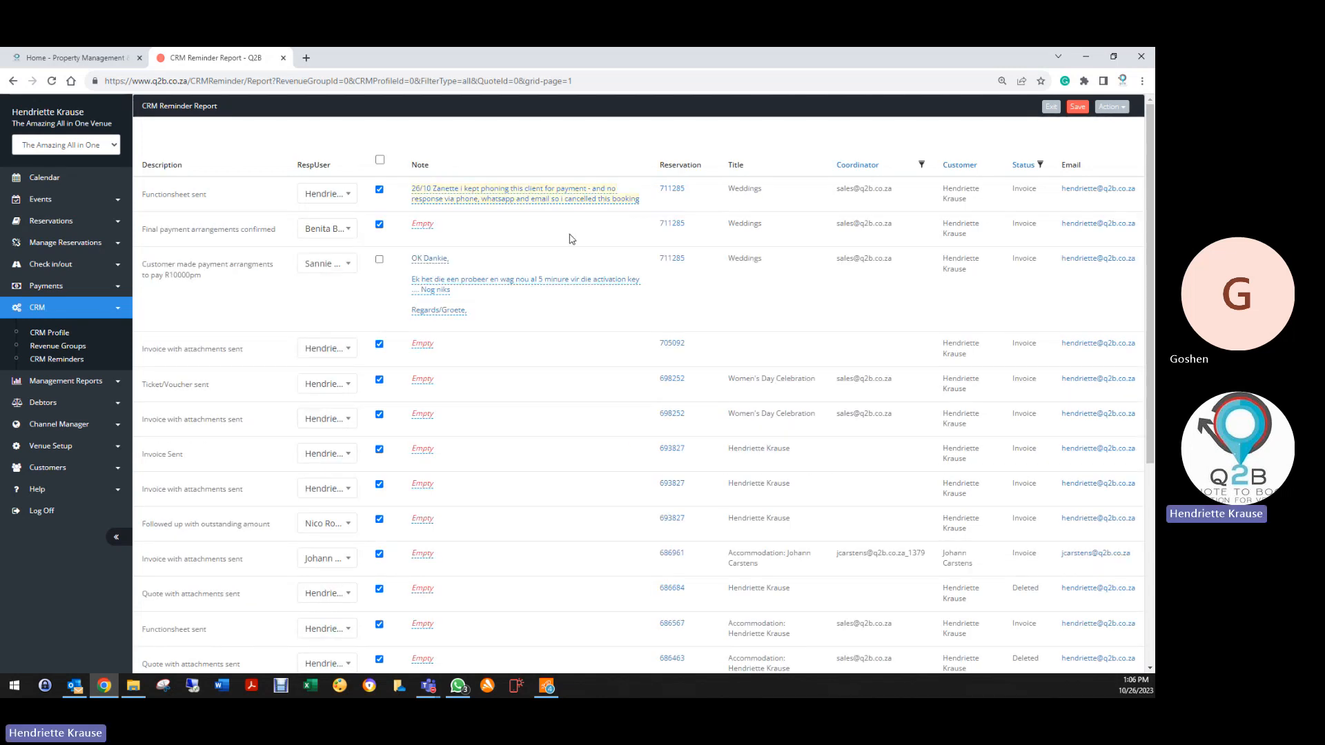
pyautogui.click(347, 192)
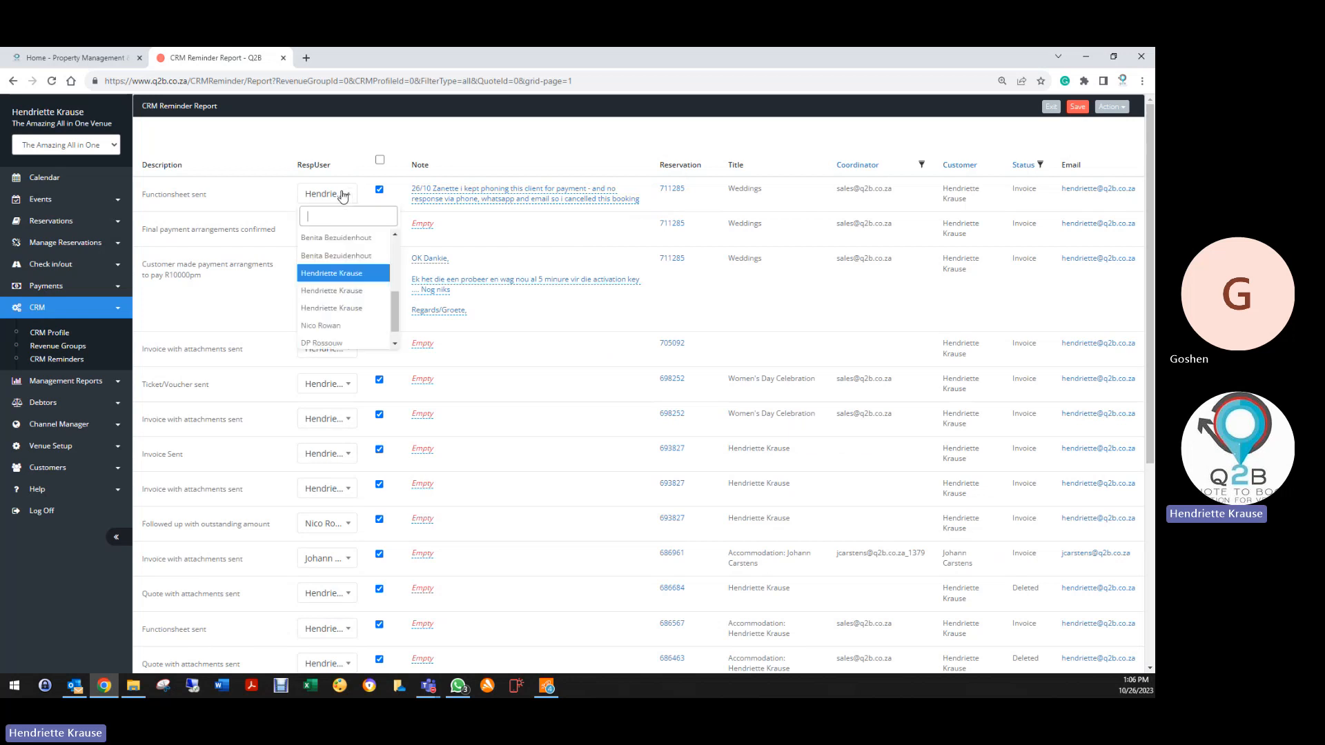
pyautogui.click(327, 326)
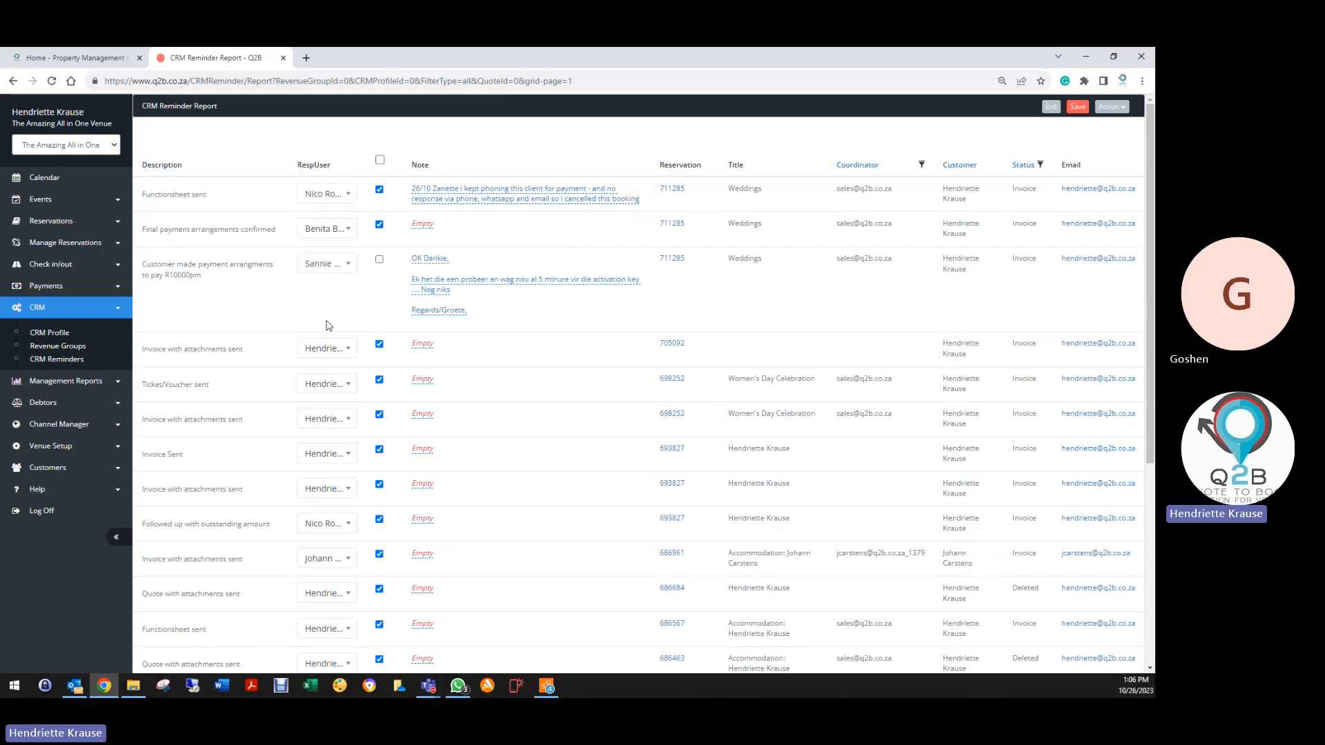
# Set booking 711285's status to Deleted, save it, and open its CRM reminders
pyautogui.click(664, 195)
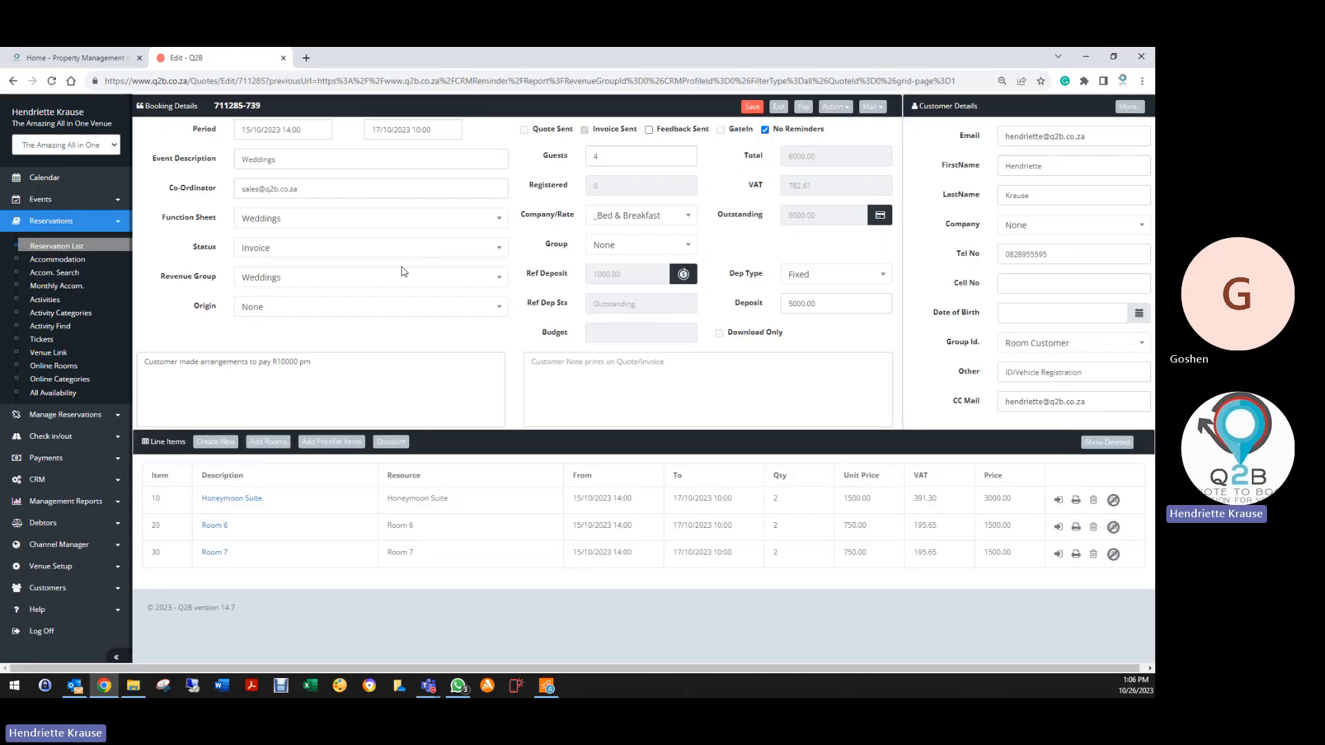
pyautogui.click(278, 248)
pyautogui.click(263, 358)
pyautogui.click(752, 106)
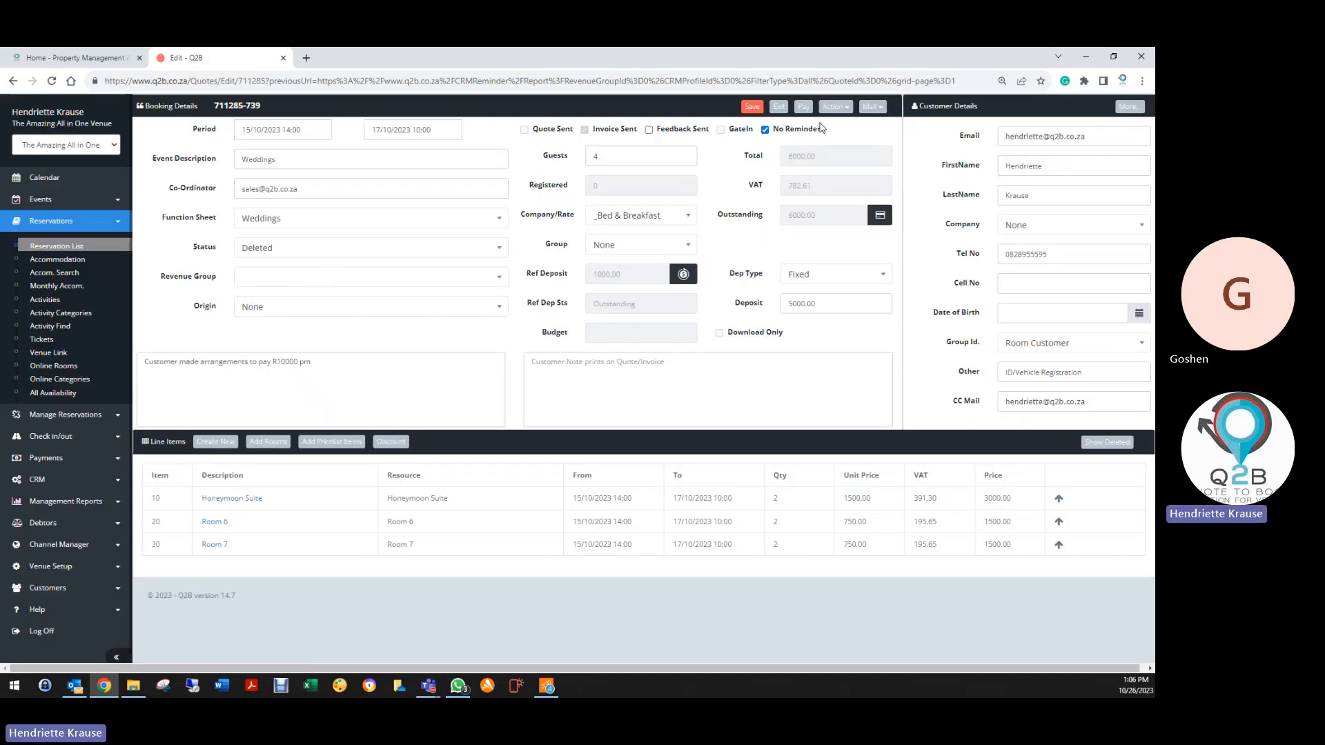
pyautogui.click(833, 107)
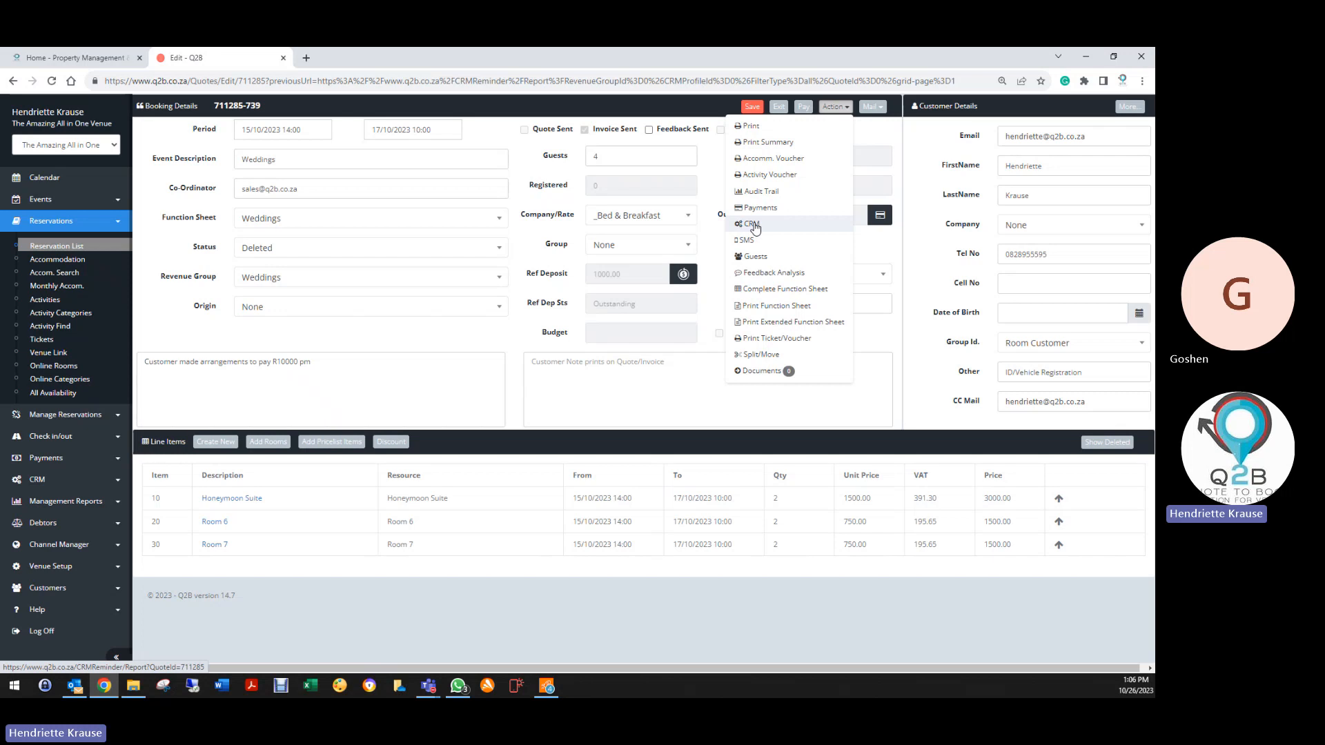
pyautogui.click(752, 225)
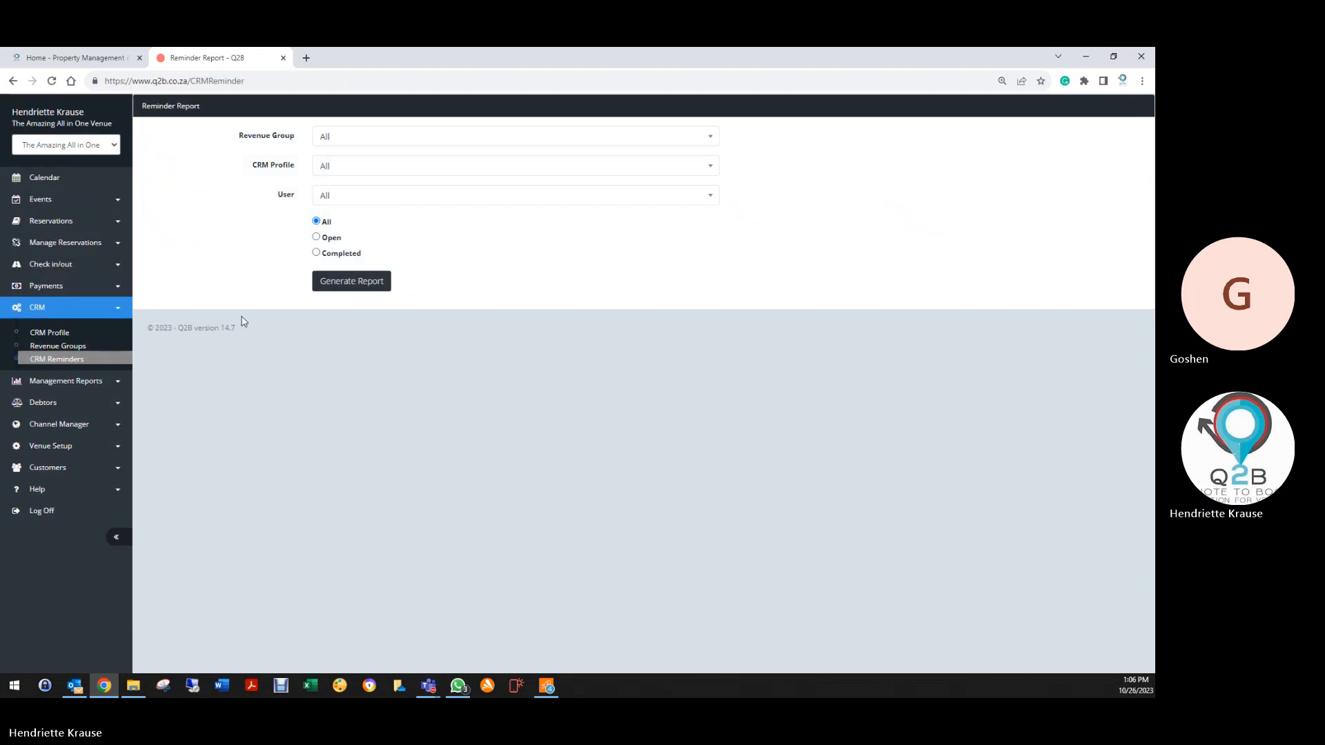
# Generate the reminder report with revenue group and CRM profile both set to Weddings
pyautogui.click(392, 136)
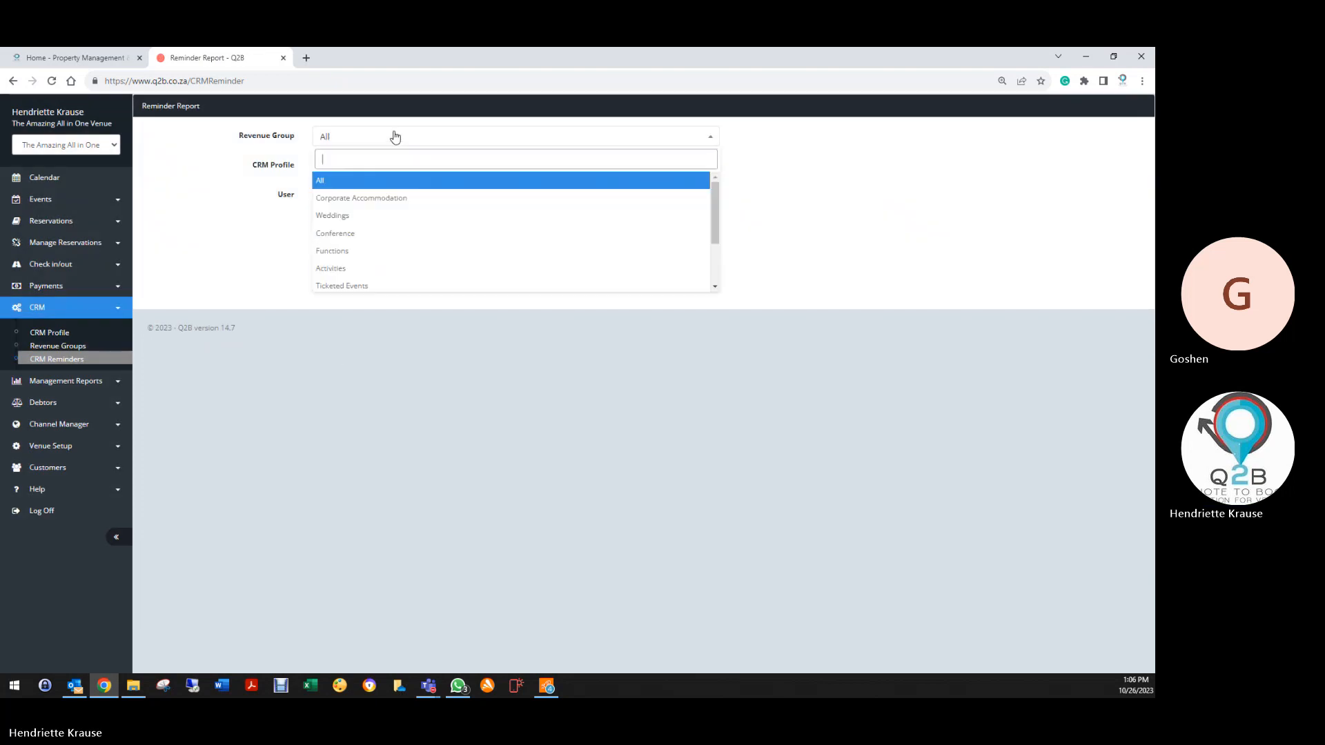
pyautogui.click(348, 217)
pyautogui.click(343, 167)
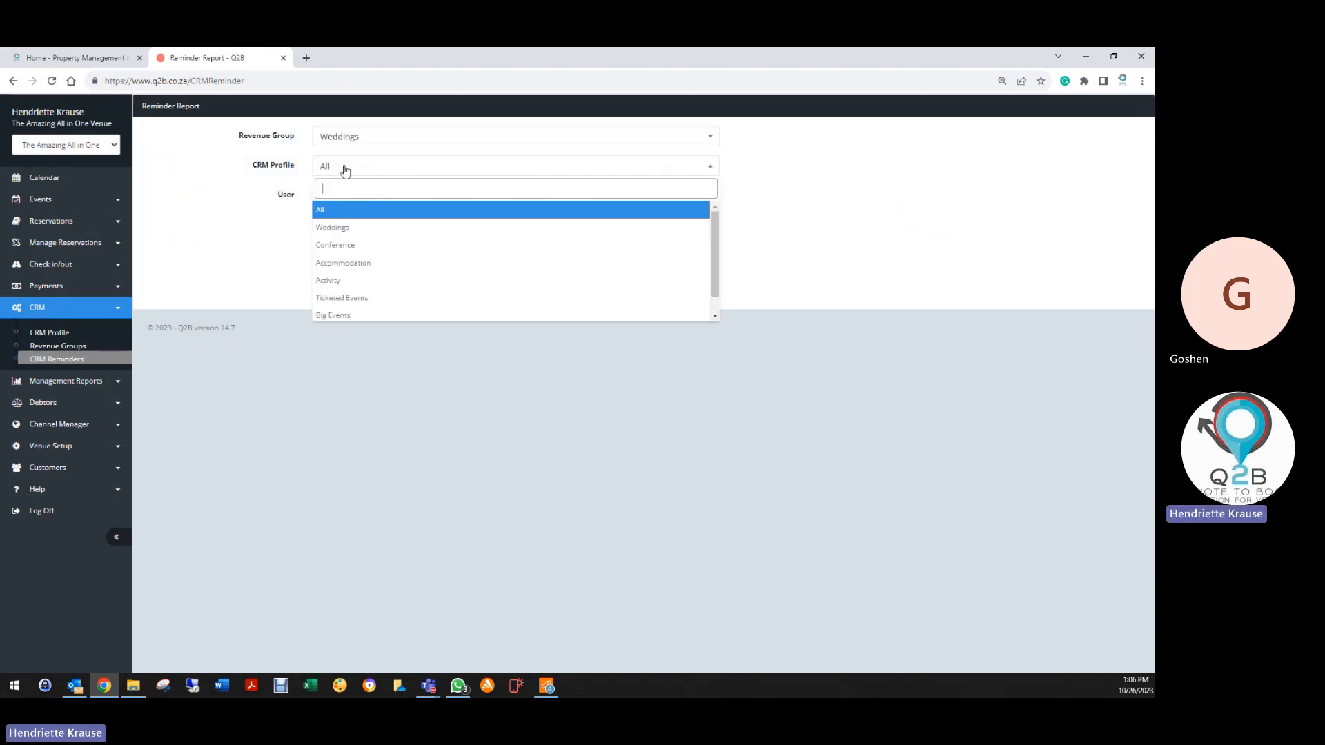
pyautogui.click(343, 226)
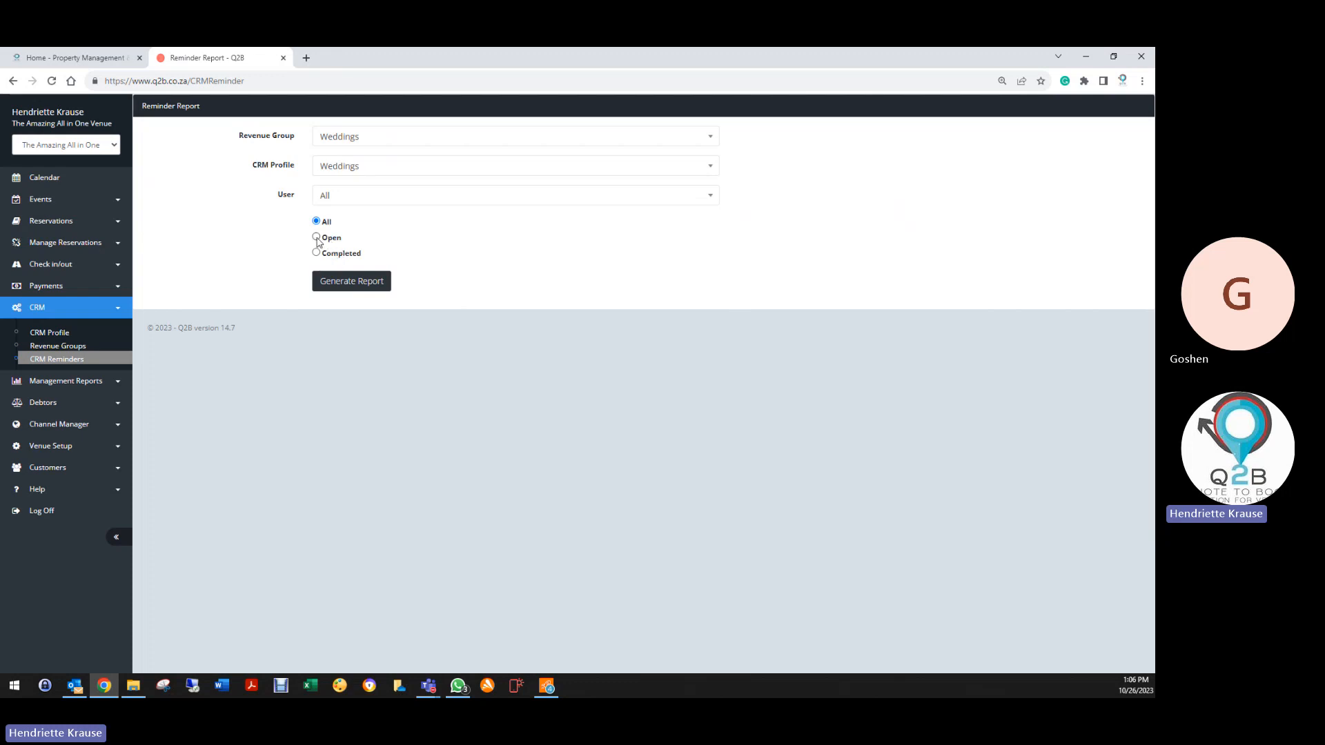
pyautogui.click(333, 281)
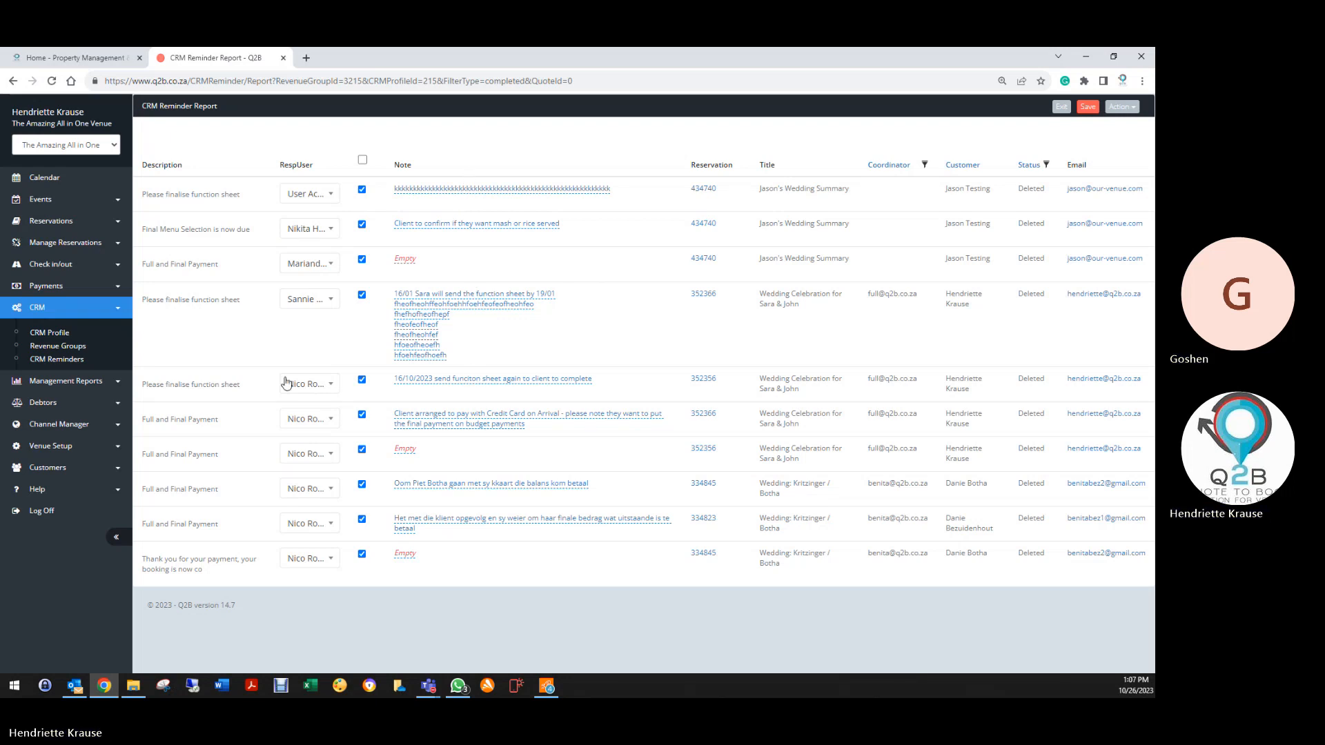
# Go back to the filters, regenerate the reminder report, then return to the filter page
pyautogui.click(65, 359)
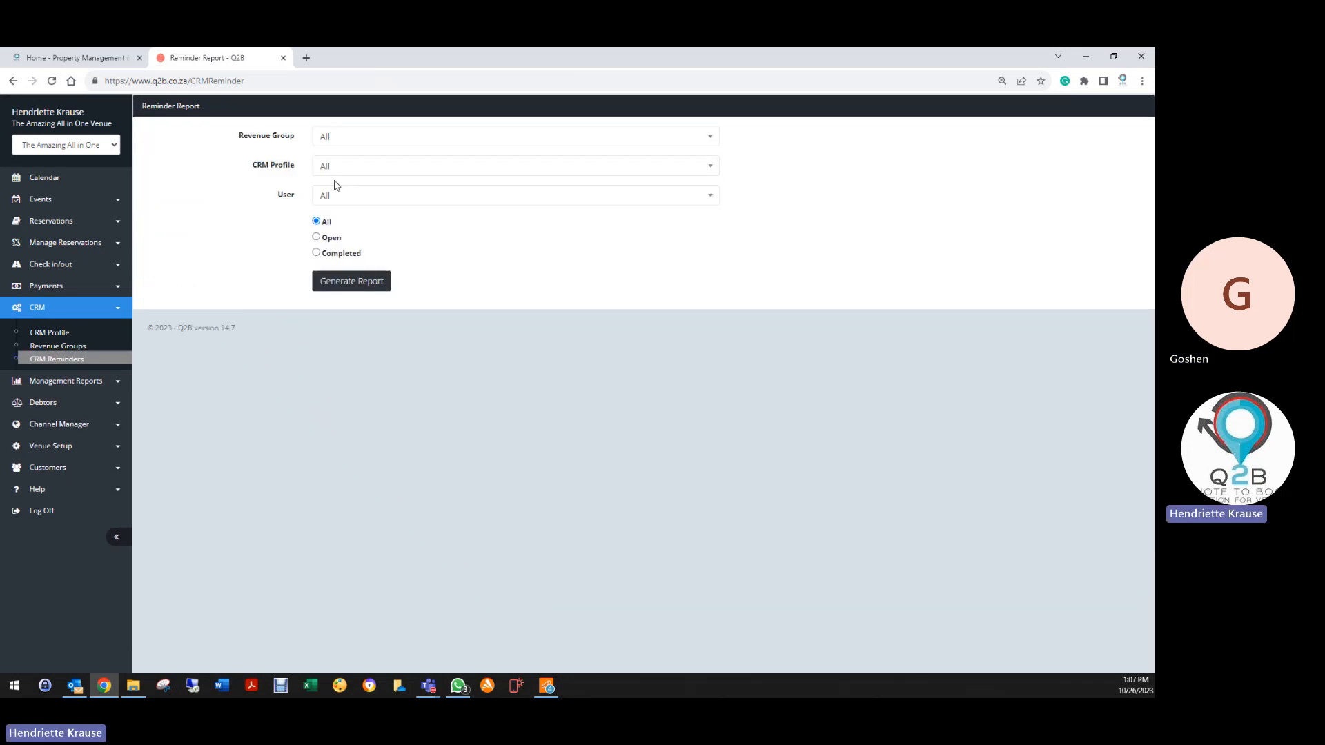
pyautogui.click(335, 284)
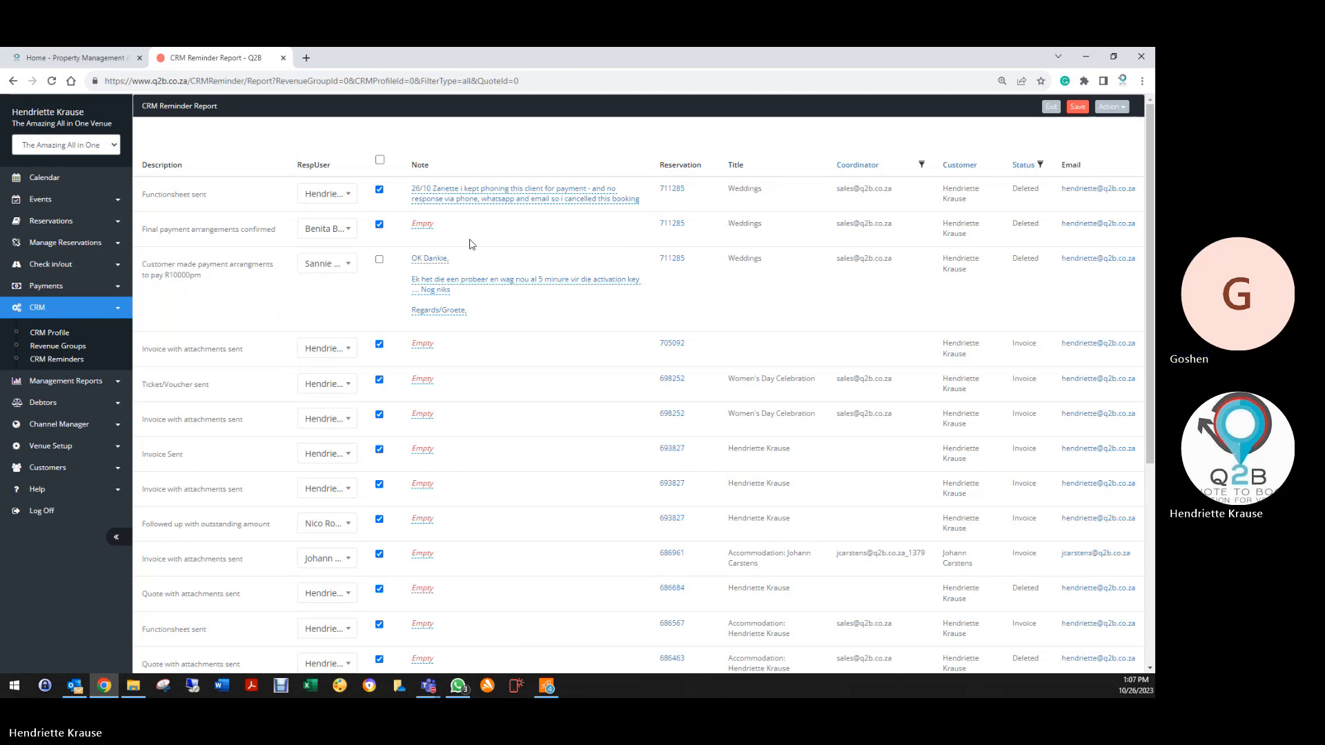
pyautogui.click(56, 359)
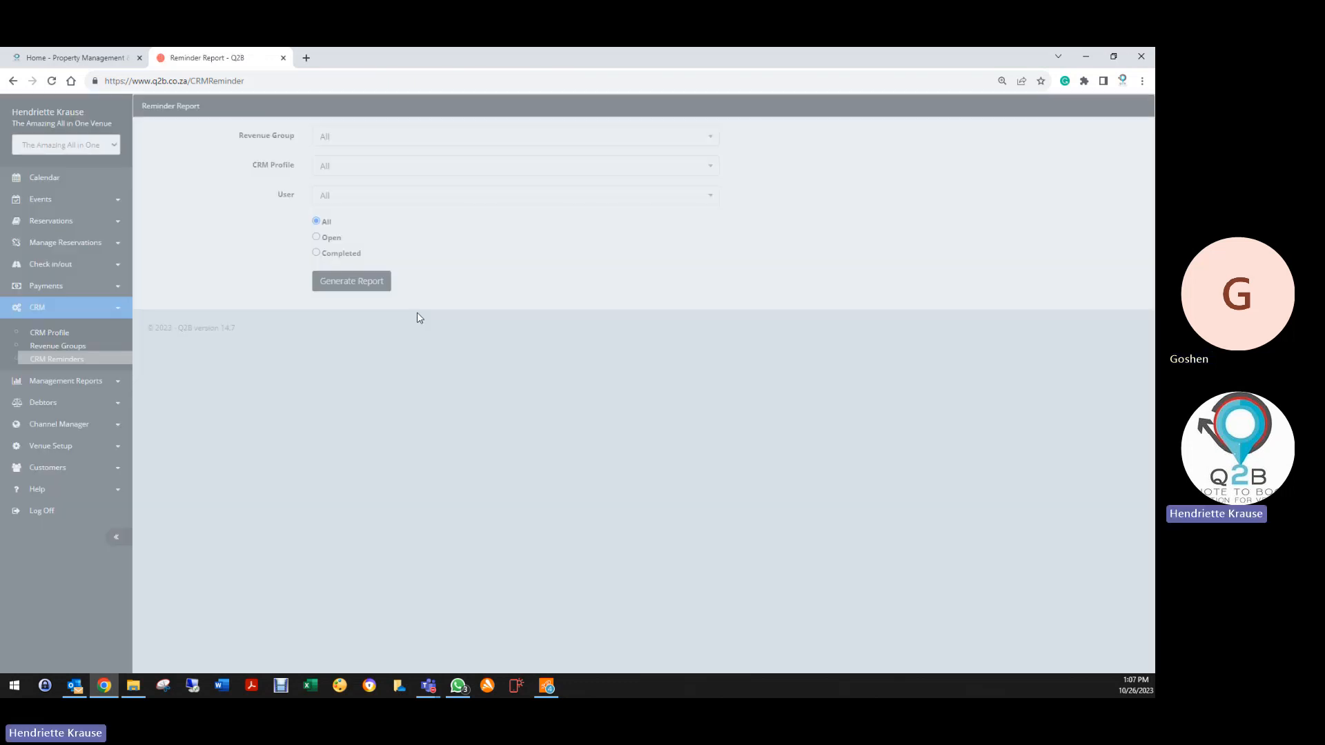
# Leave the revenue group and CRM profile filters set to All
pyautogui.click(362, 137)
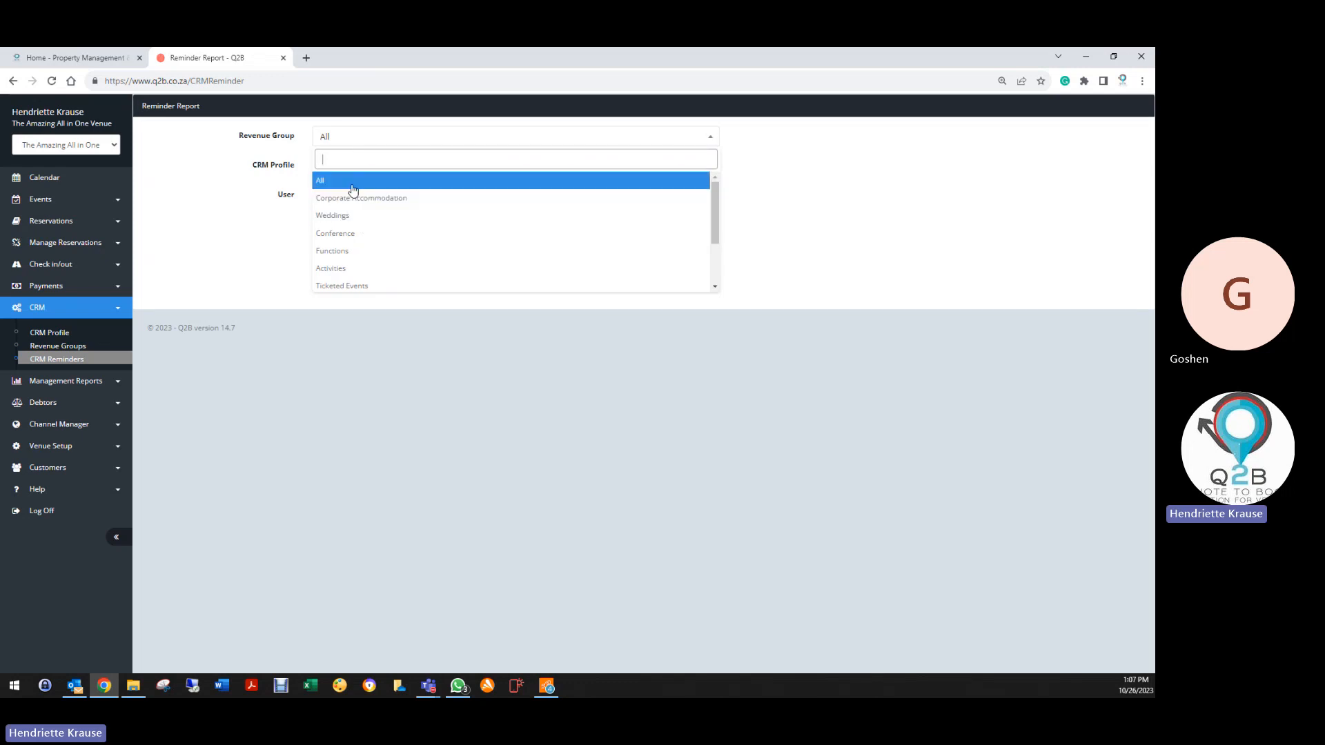
pyautogui.click(352, 185)
pyautogui.click(331, 167)
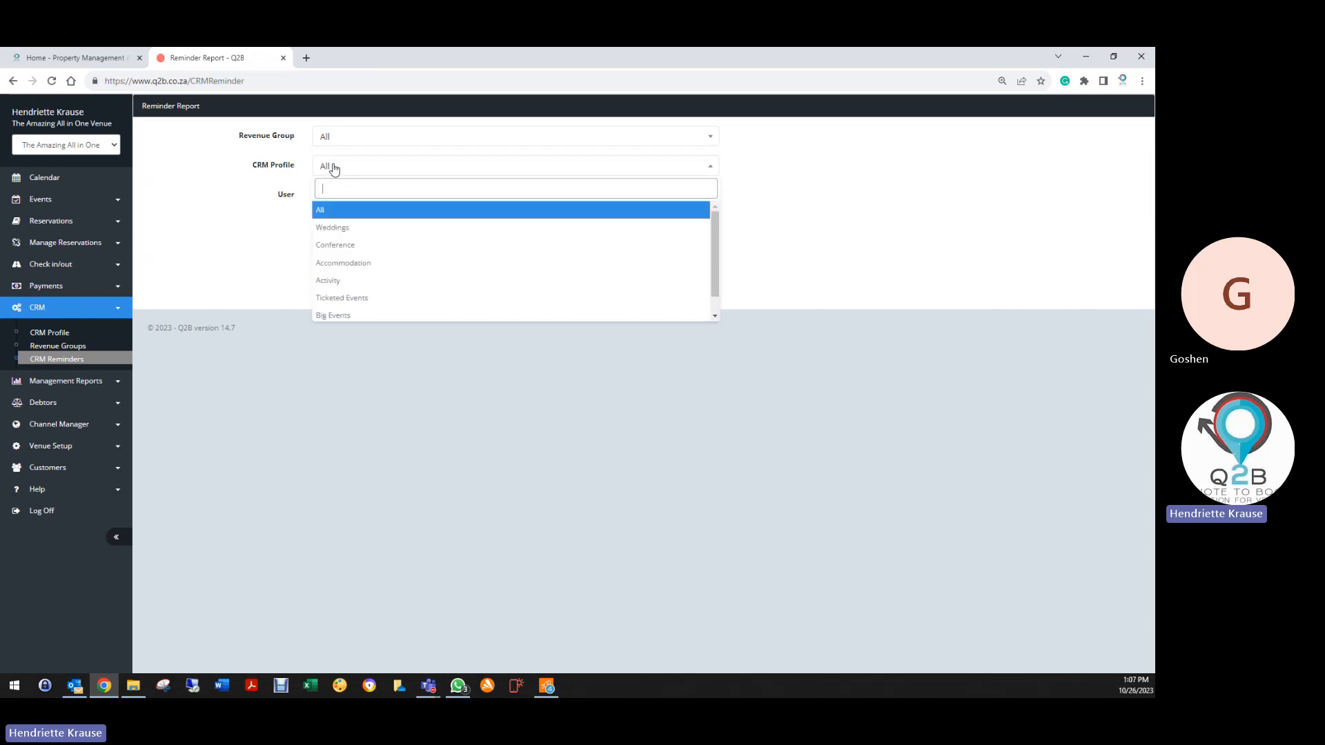
pyautogui.click(337, 210)
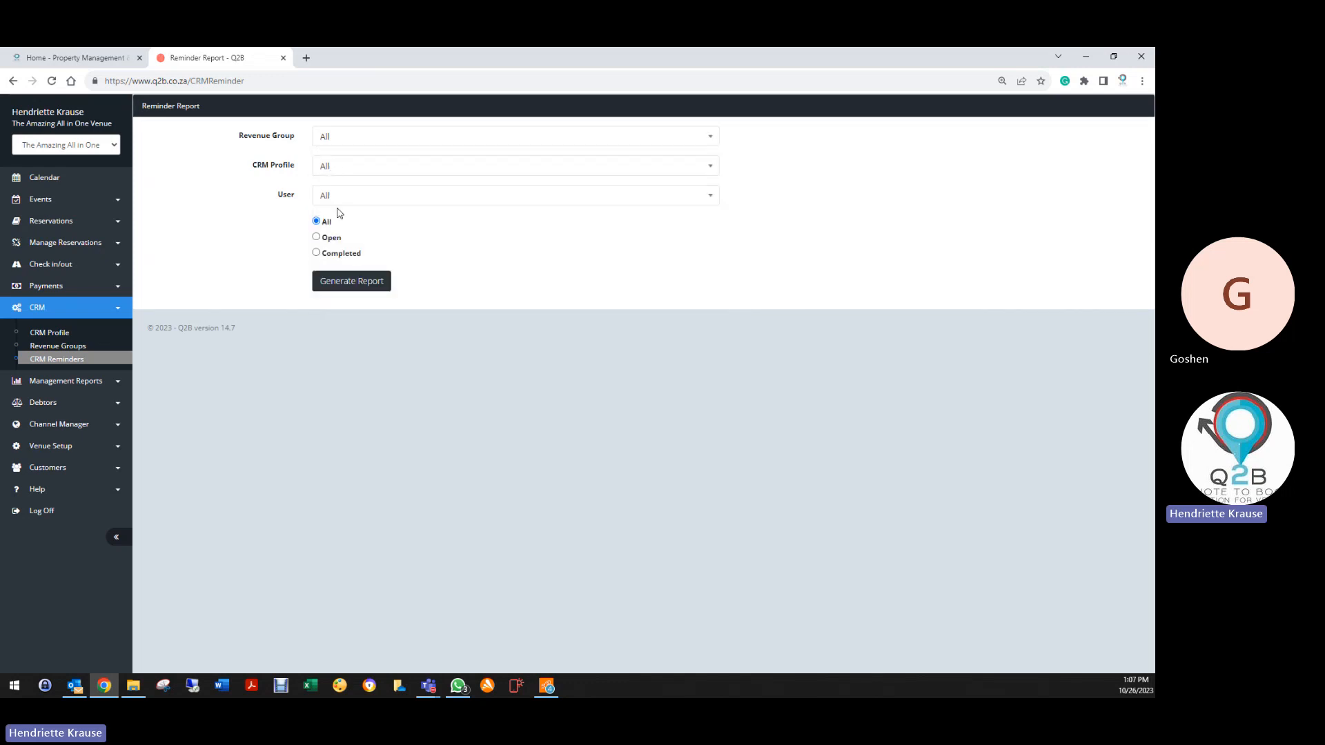
pyautogui.click(336, 171)
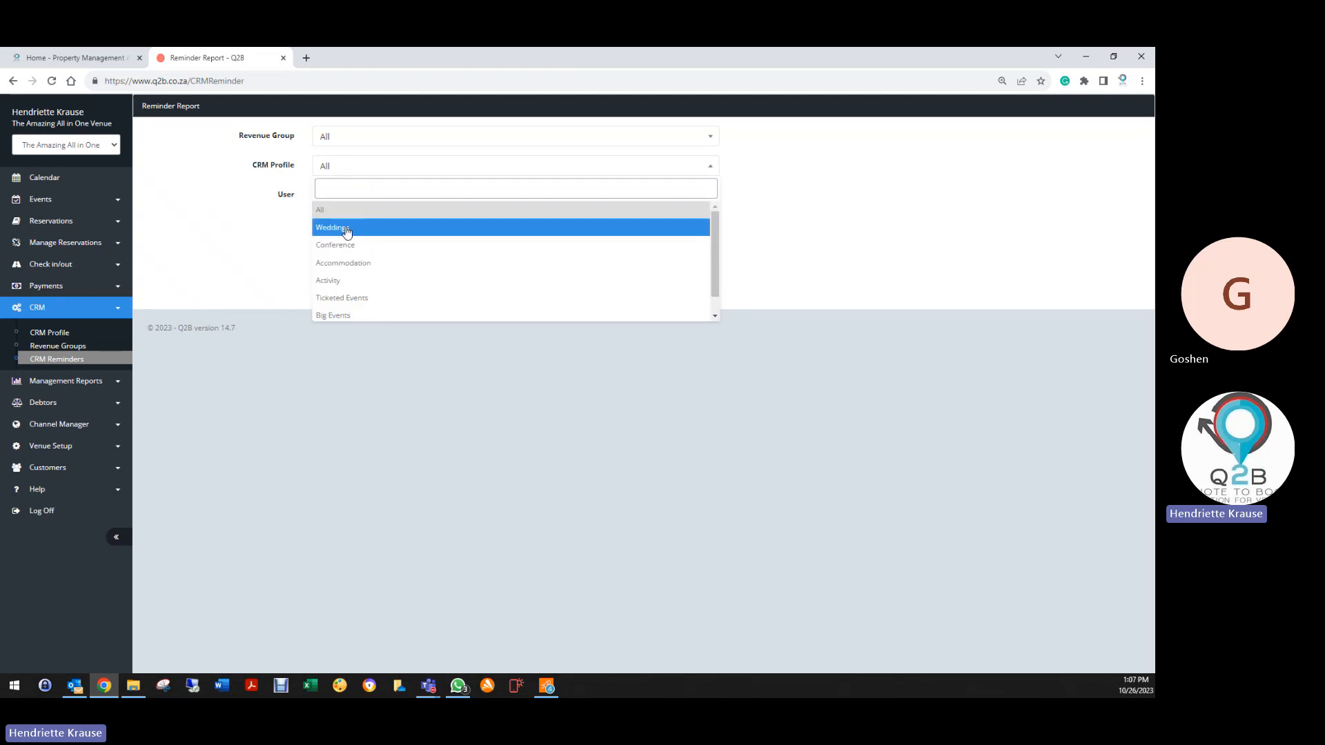
pyautogui.click(330, 210)
# Generate a report of only open reminders for one selected user
pyautogui.click(325, 199)
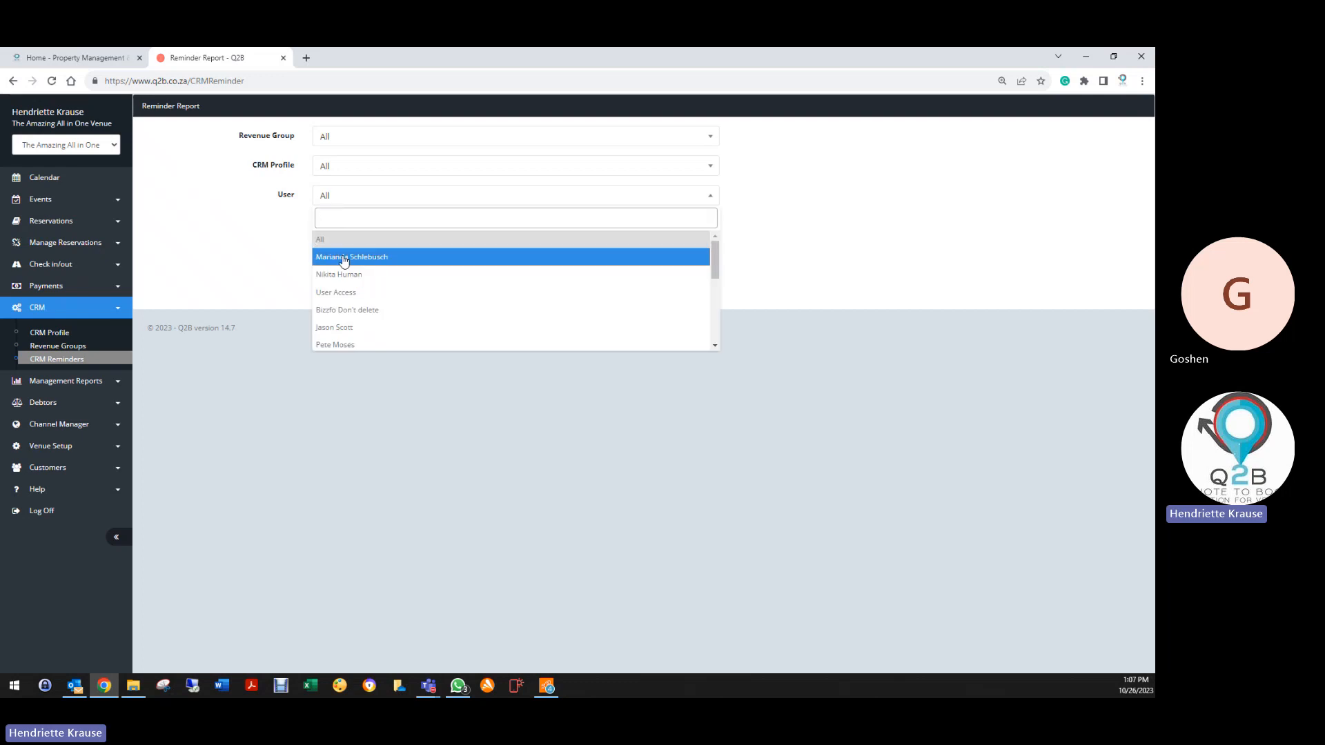
pyautogui.scroll(-3, 350, 318)
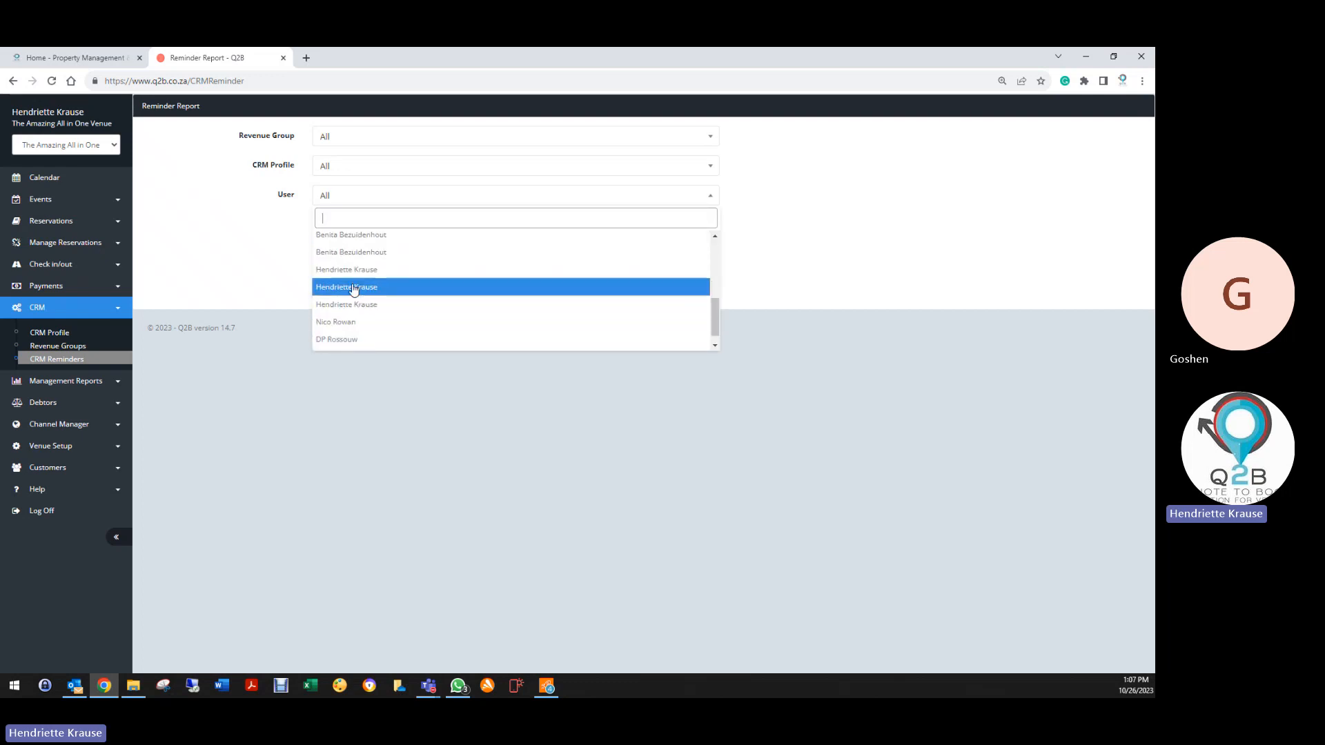
pyautogui.click(347, 306)
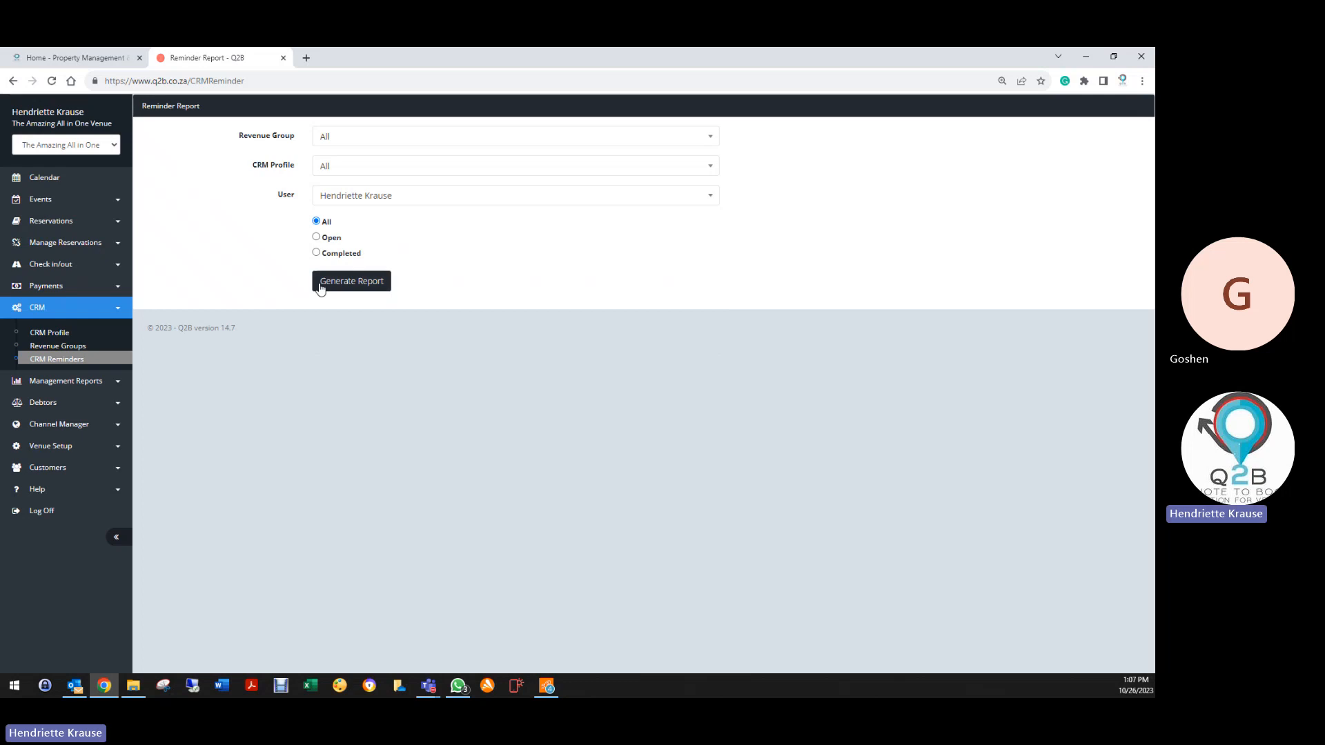
pyautogui.click(317, 238)
pyautogui.click(340, 286)
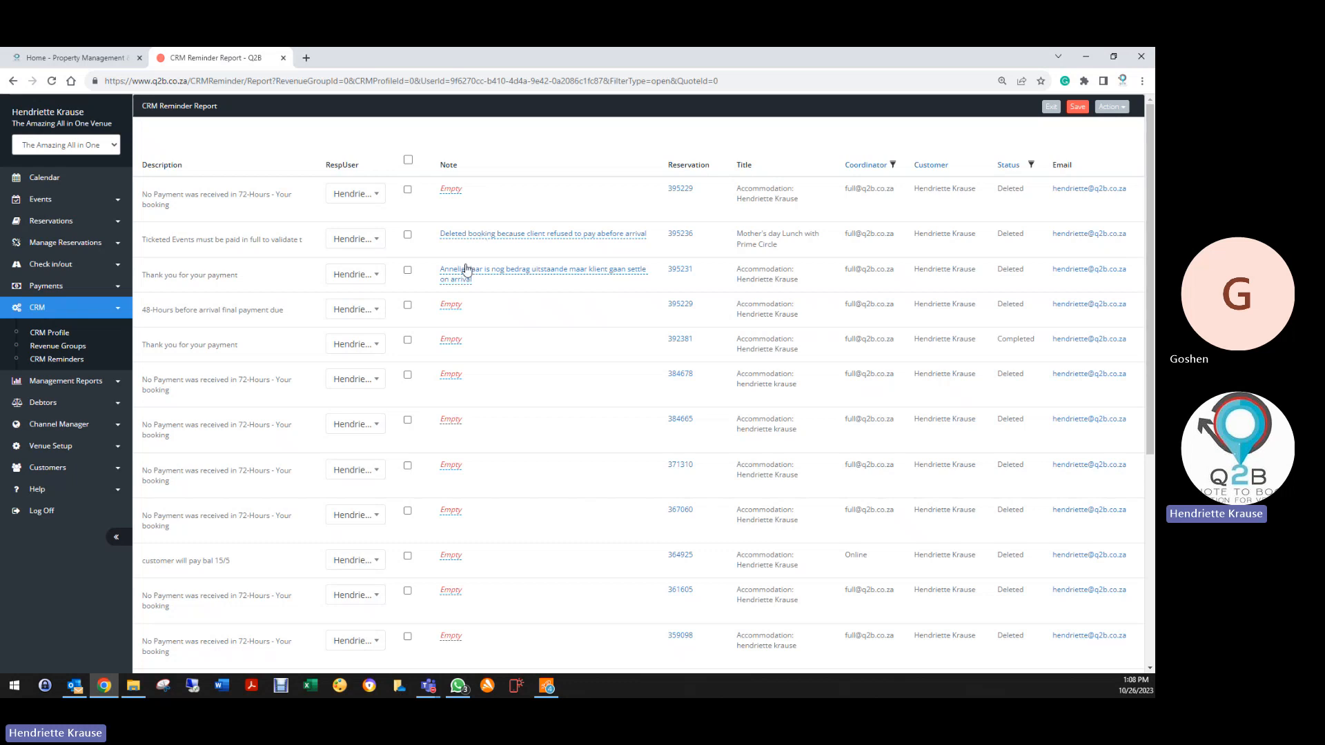
# Discard a started note on the first reminder, then export the report via Action > Export To Excel
pyautogui.click(449, 192)
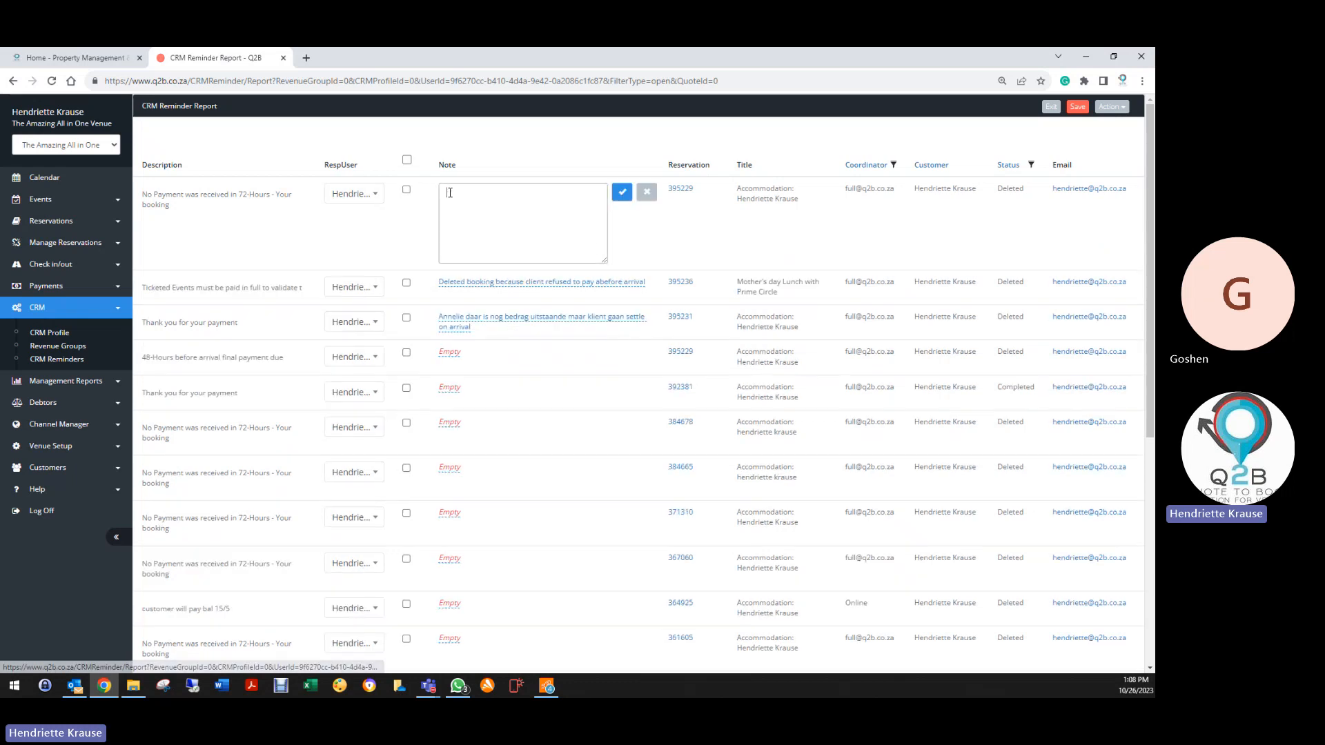
pyautogui.scroll(-10, 341, 387)
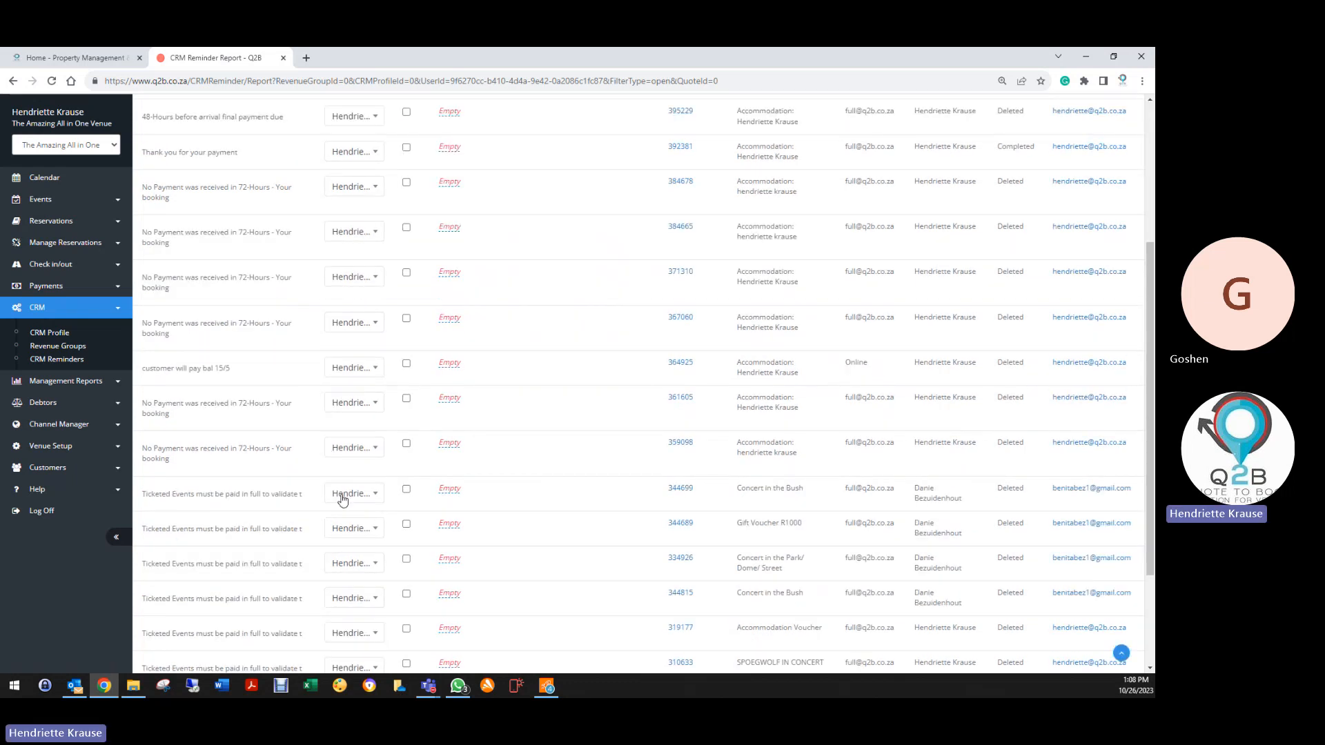
pyautogui.scroll(10, 466, 498)
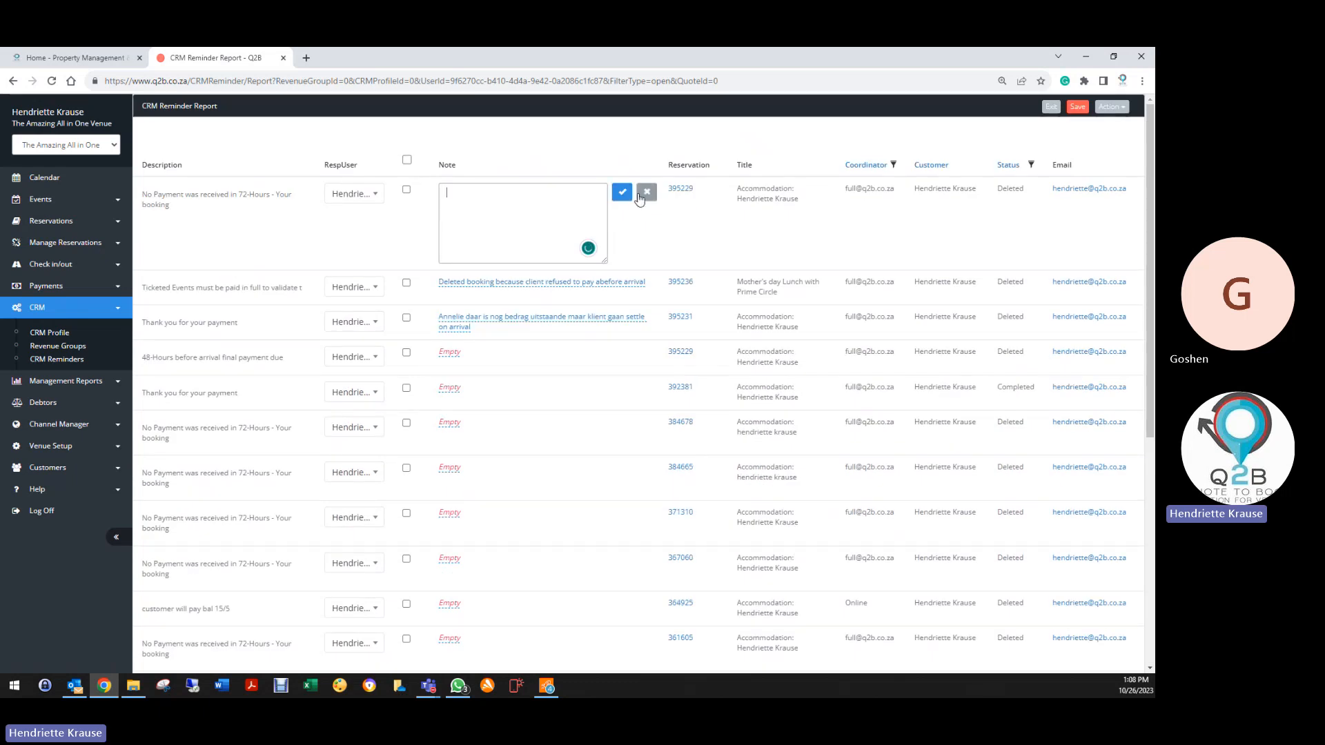
pyautogui.click(642, 196)
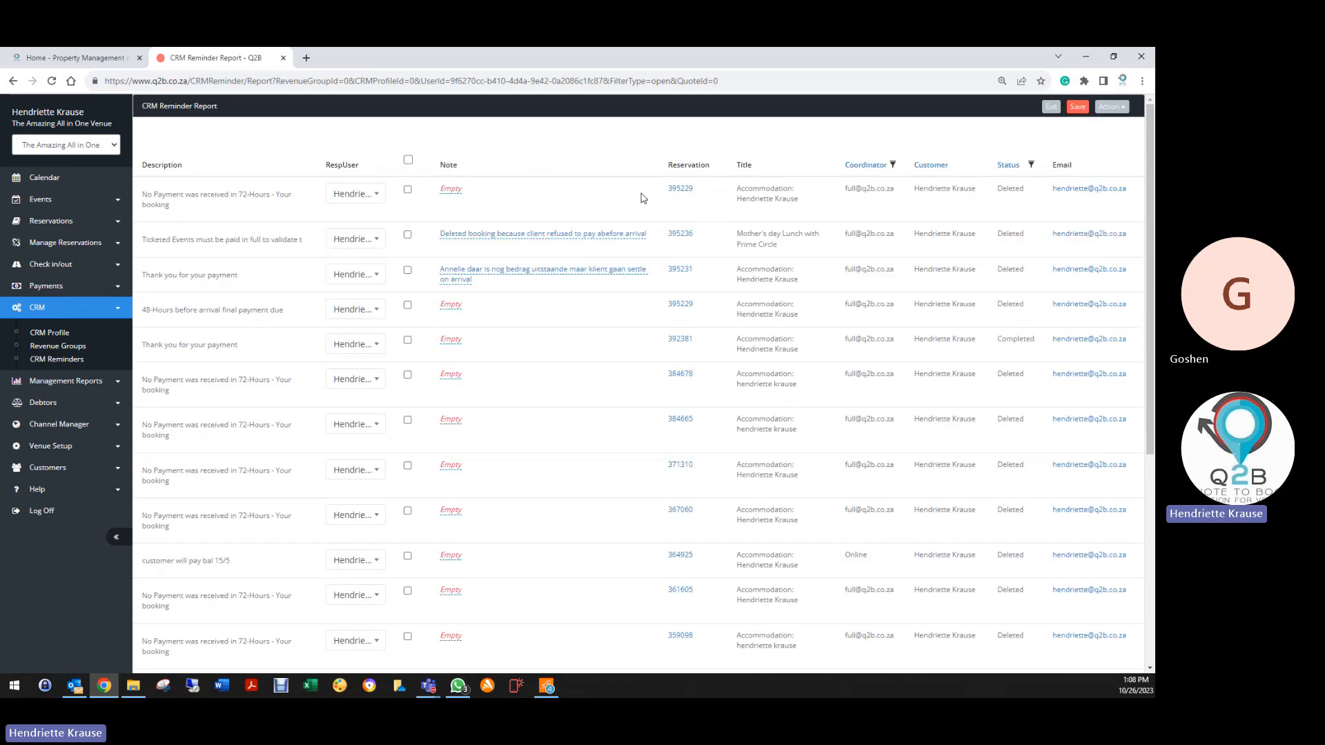
pyautogui.click(1111, 107)
pyautogui.click(1055, 145)
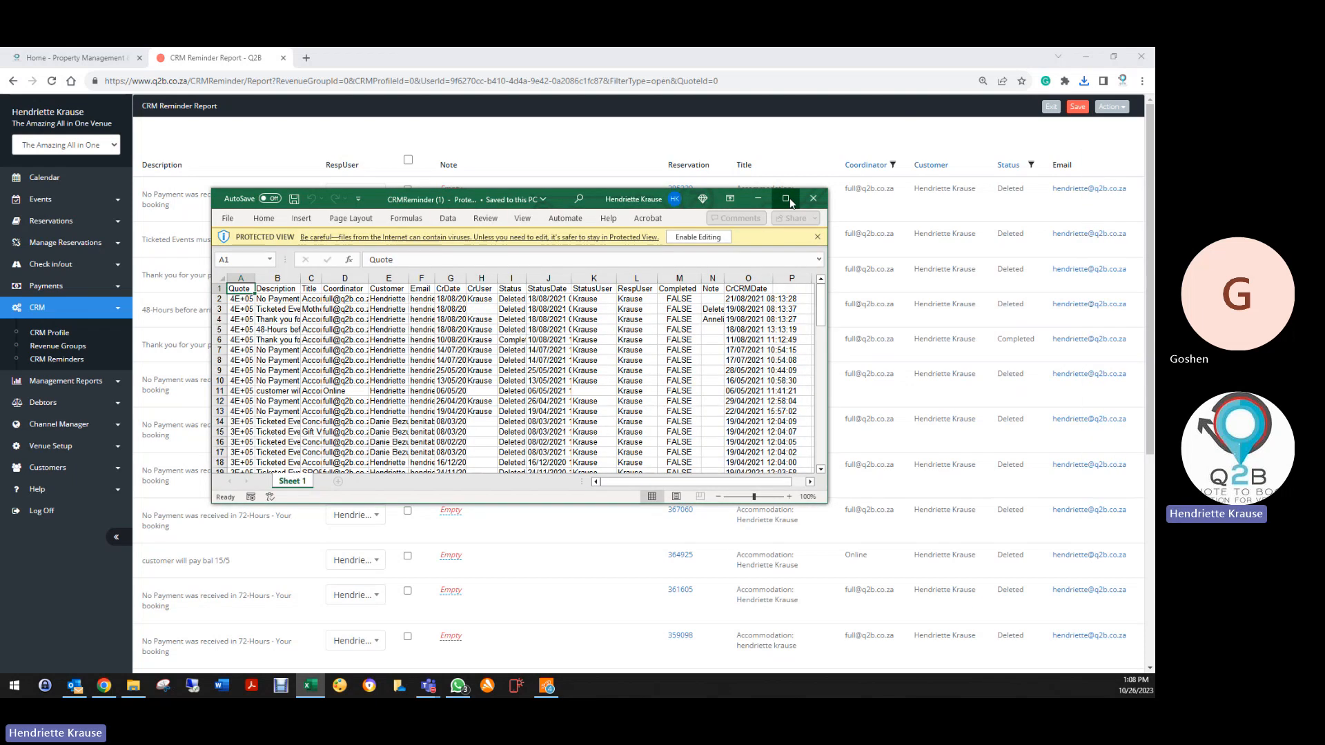
# Enable editing in CRMReminder (1).xls, widen the Note and Quote columns, then close the workbook
pyautogui.click(785, 199)
pyautogui.click(483, 96)
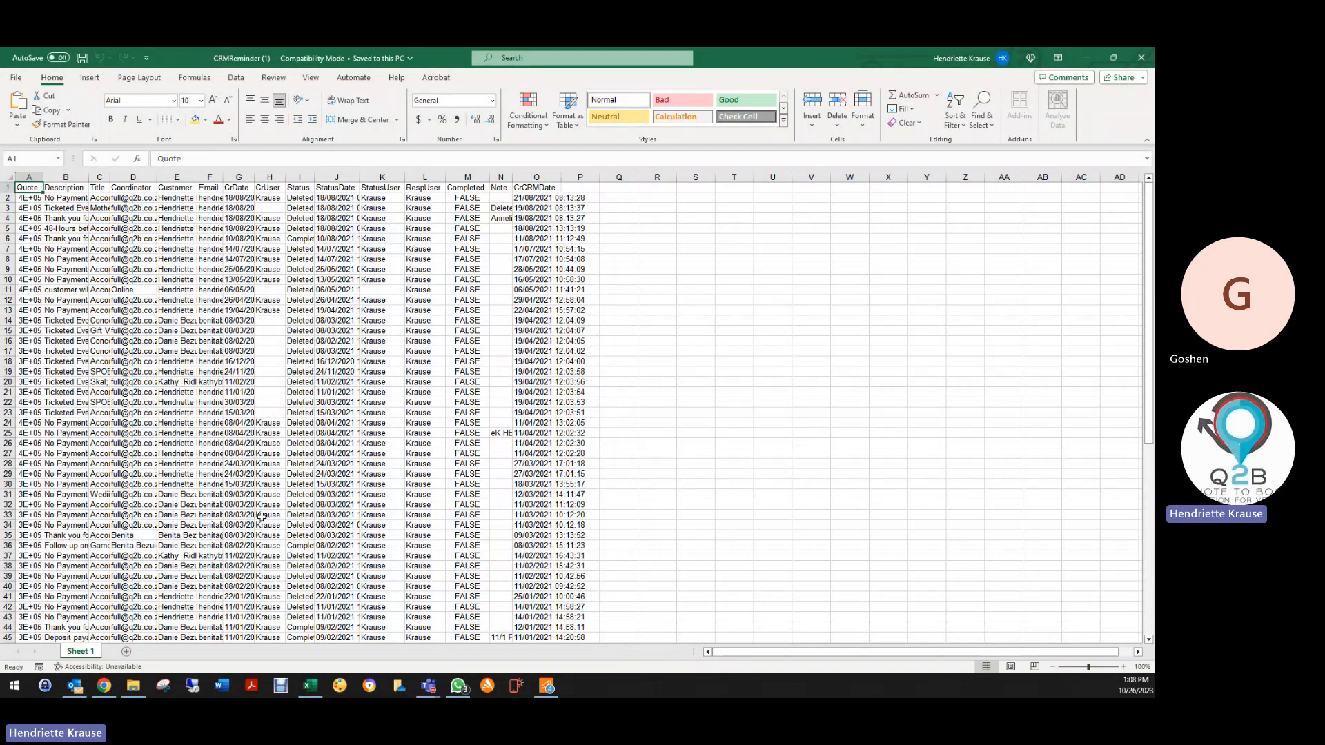
pyautogui.scroll(-13, 262, 516)
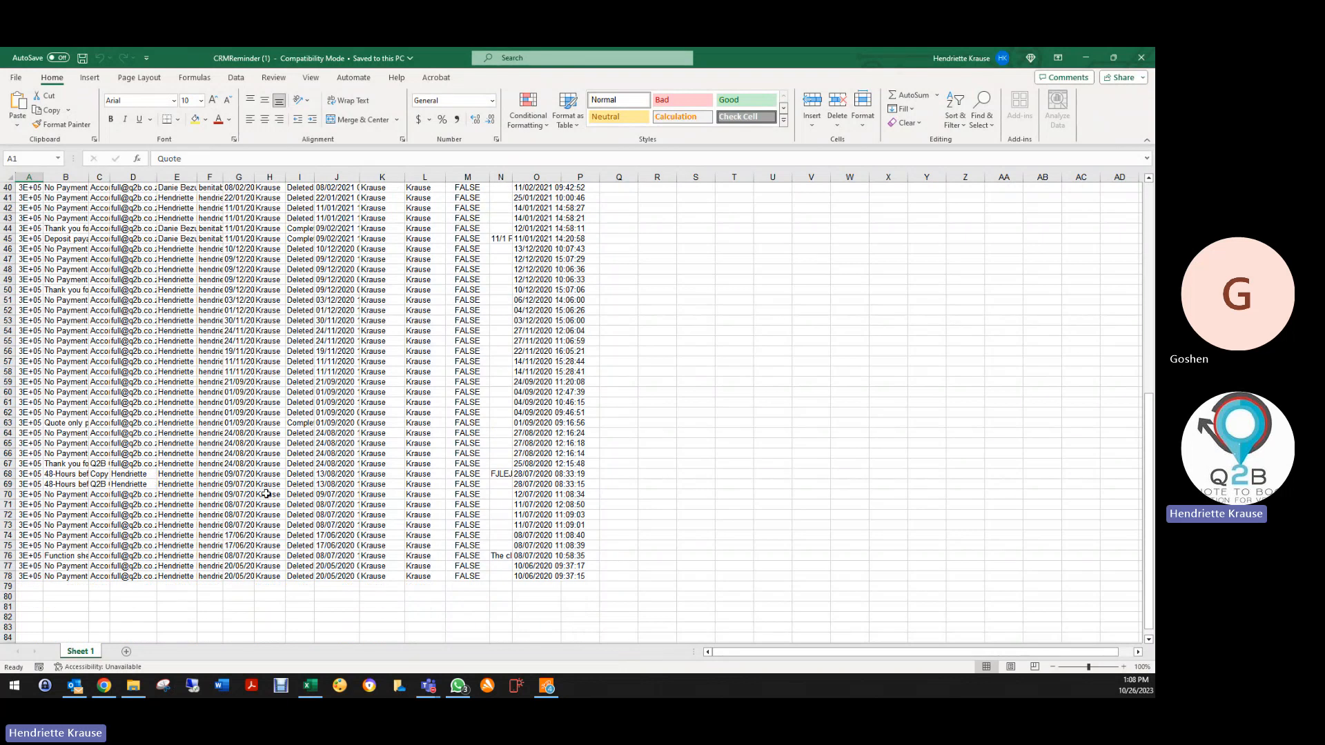
pyautogui.scroll(13, 267, 494)
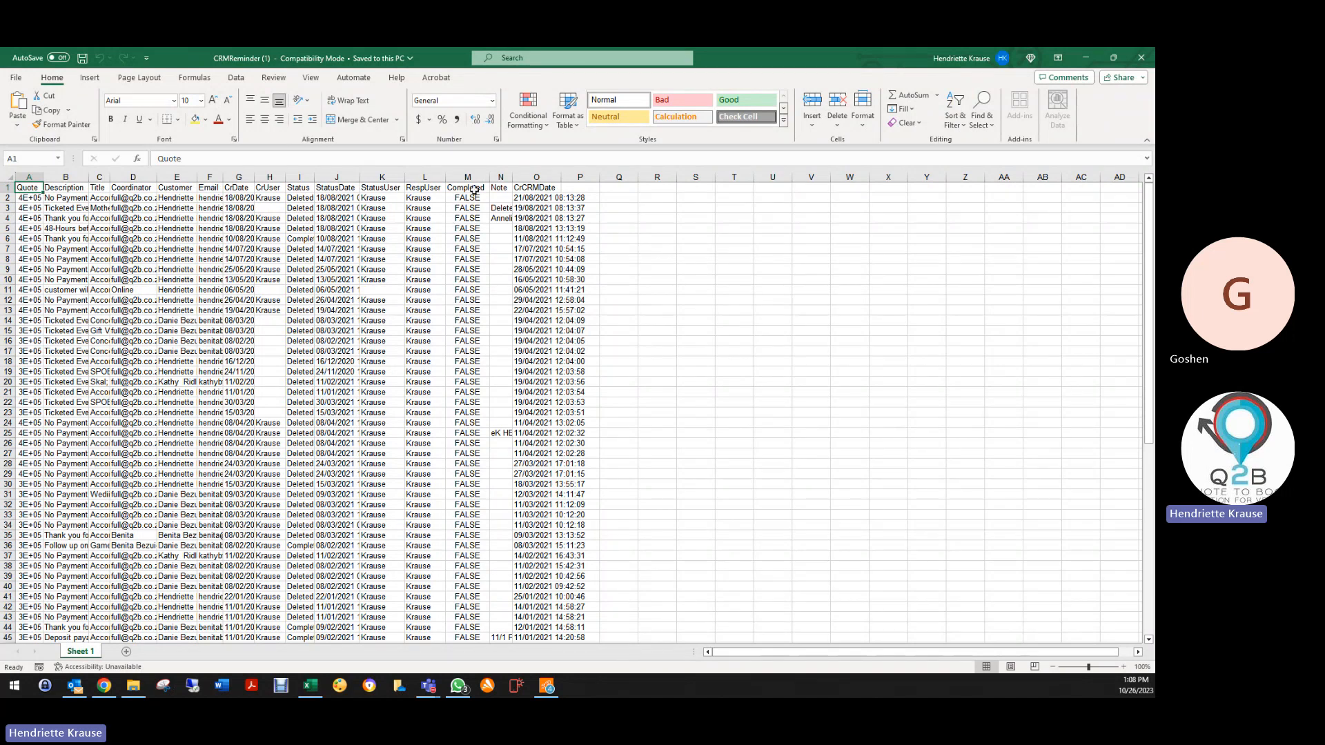
pyautogui.moveTo(511, 177); pyautogui.dragTo(696, 185)
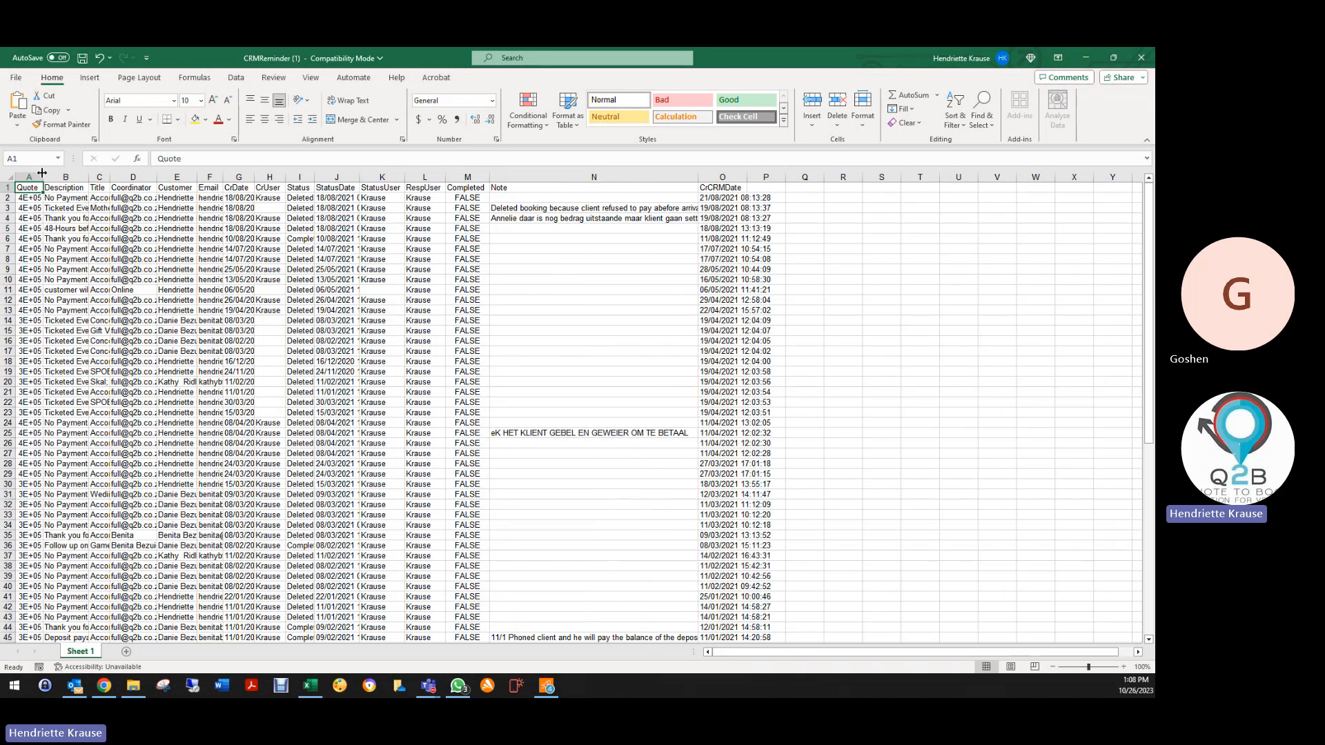
pyautogui.moveTo(42, 178); pyautogui.dragTo(44, 177)
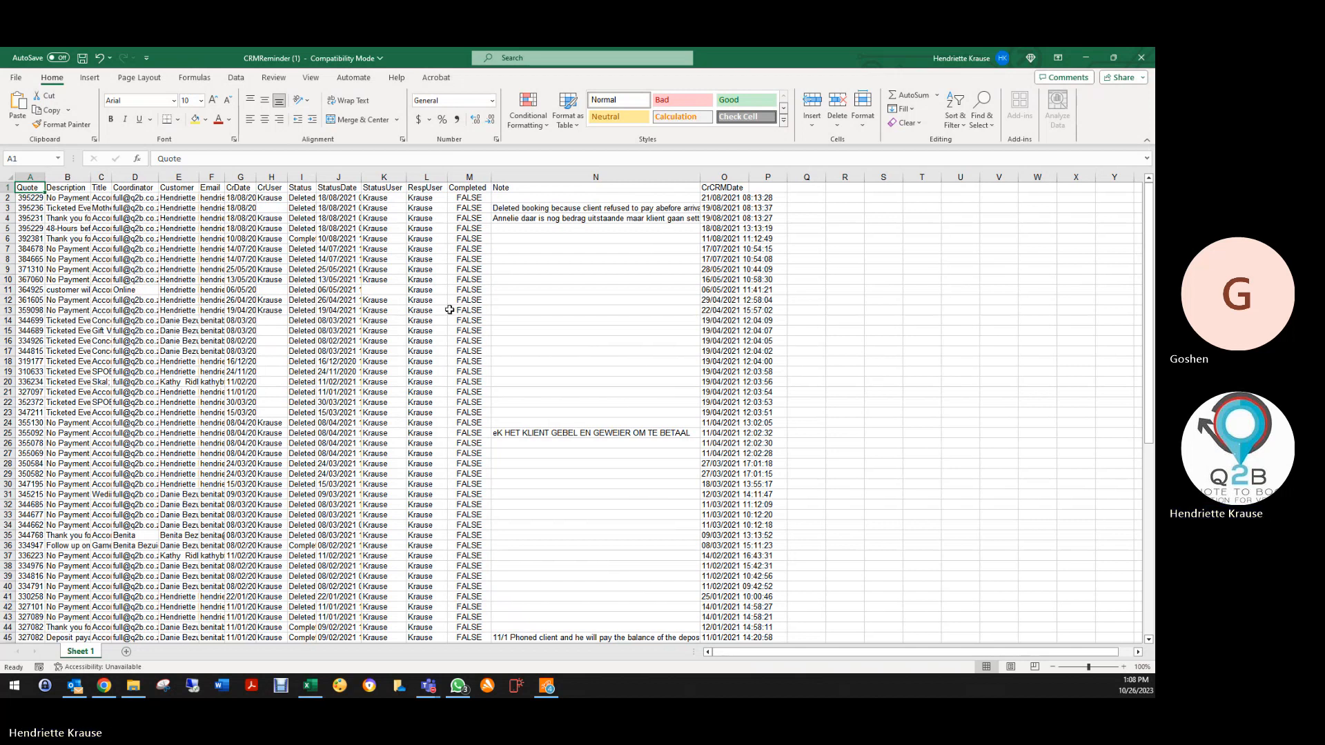
pyautogui.click(1141, 58)
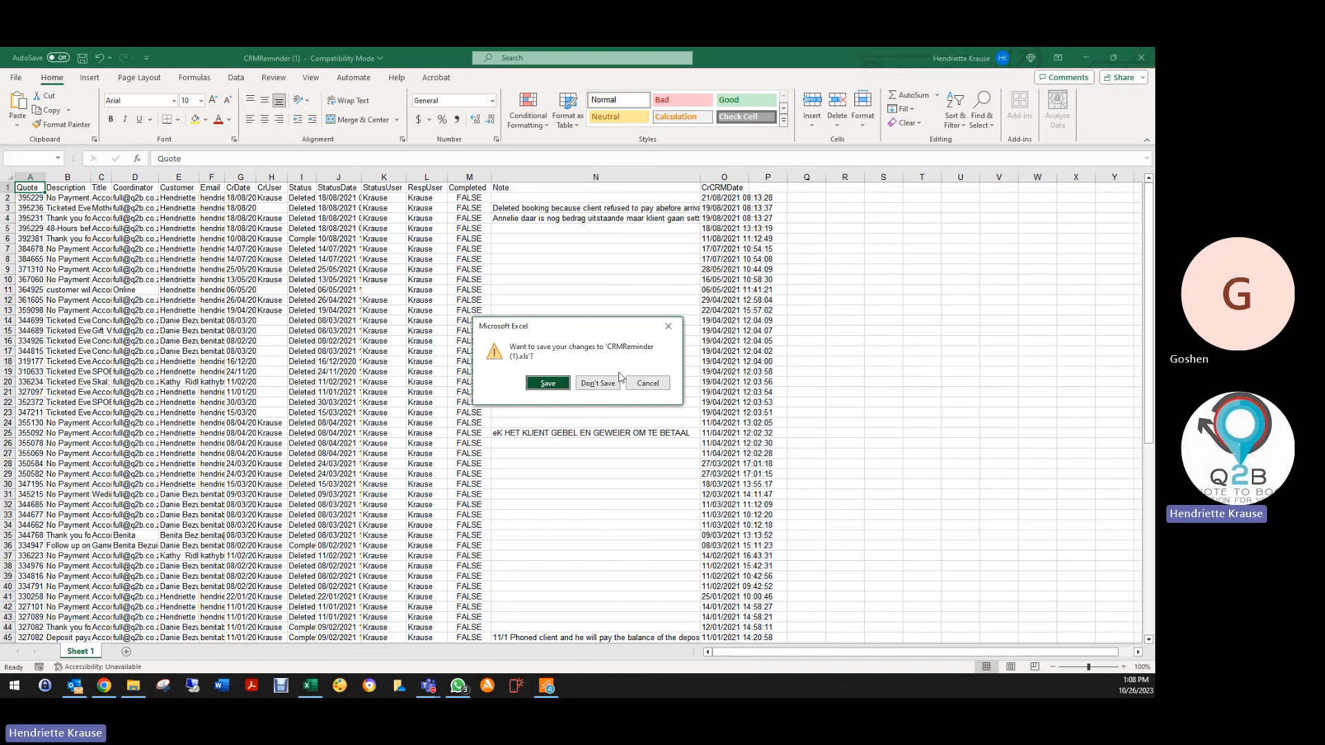
pyautogui.click(548, 381)
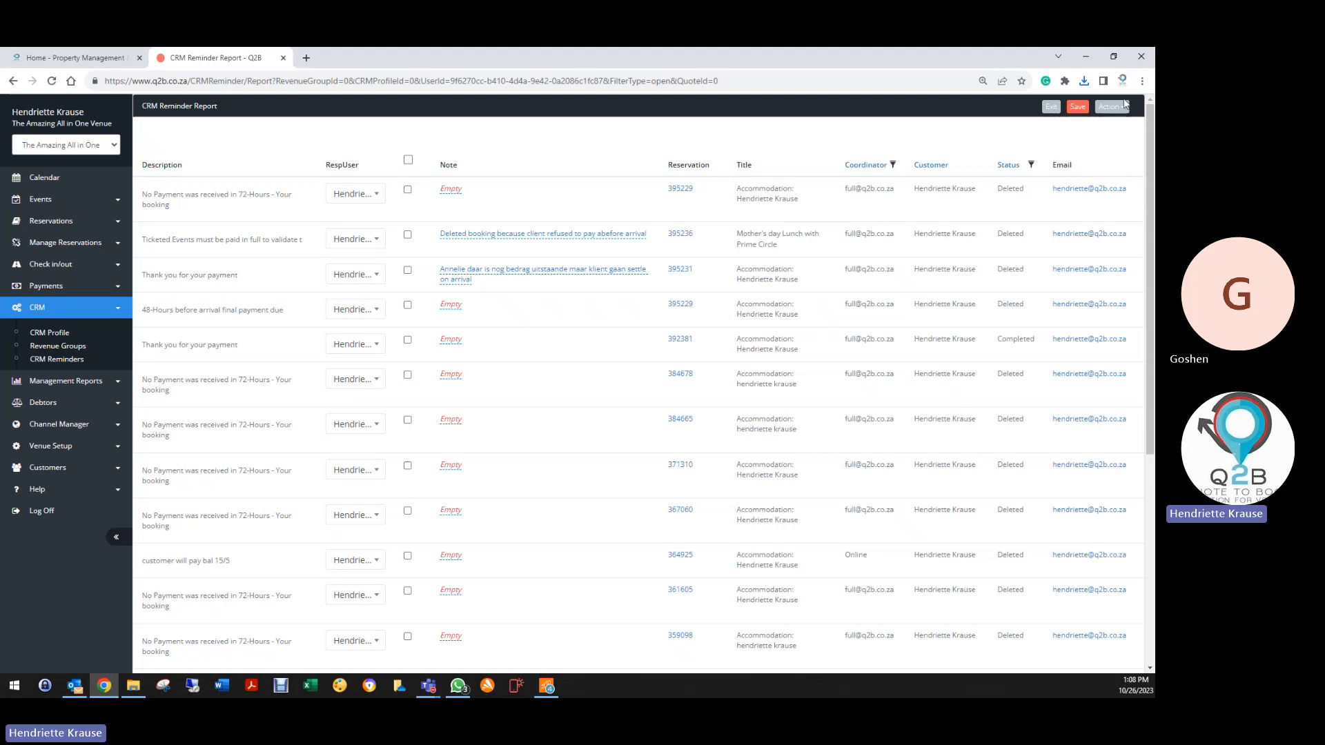
pyautogui.click(1111, 106)
pyautogui.click(1047, 159)
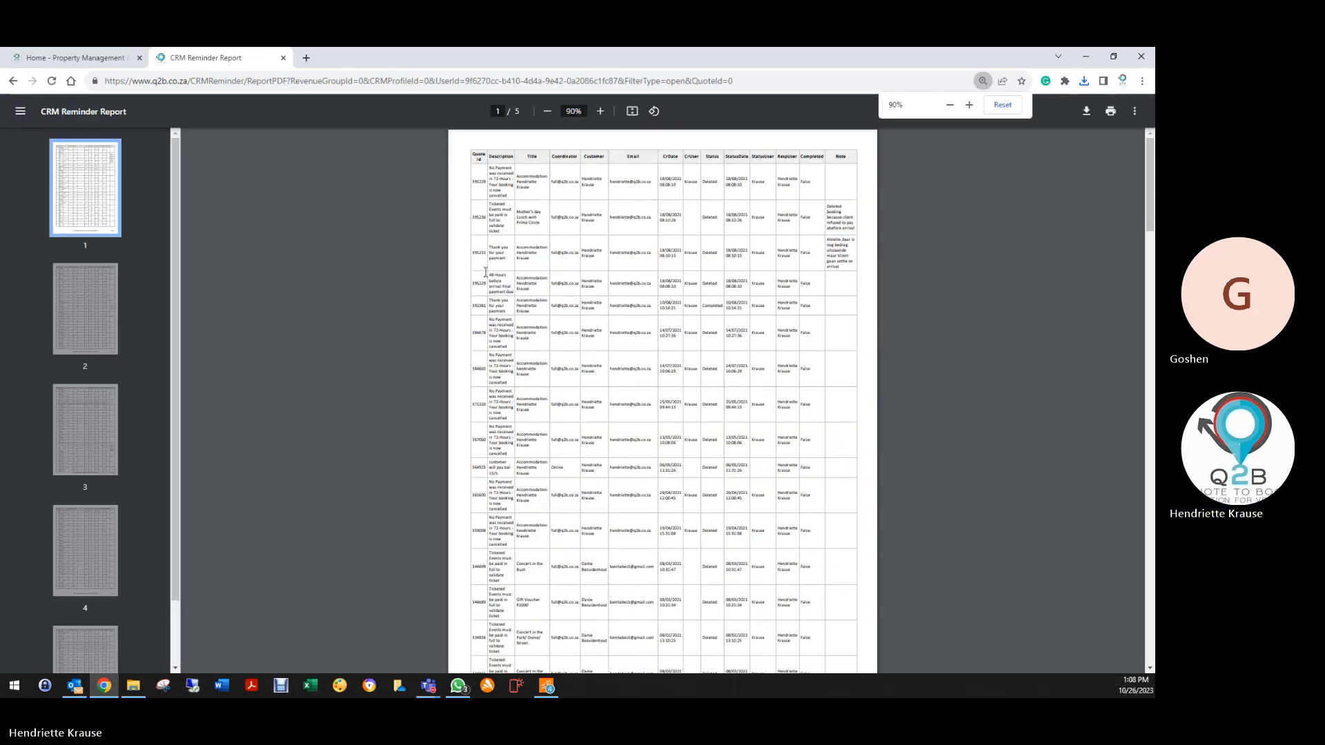
pyautogui.scroll(-15, 628, 578)
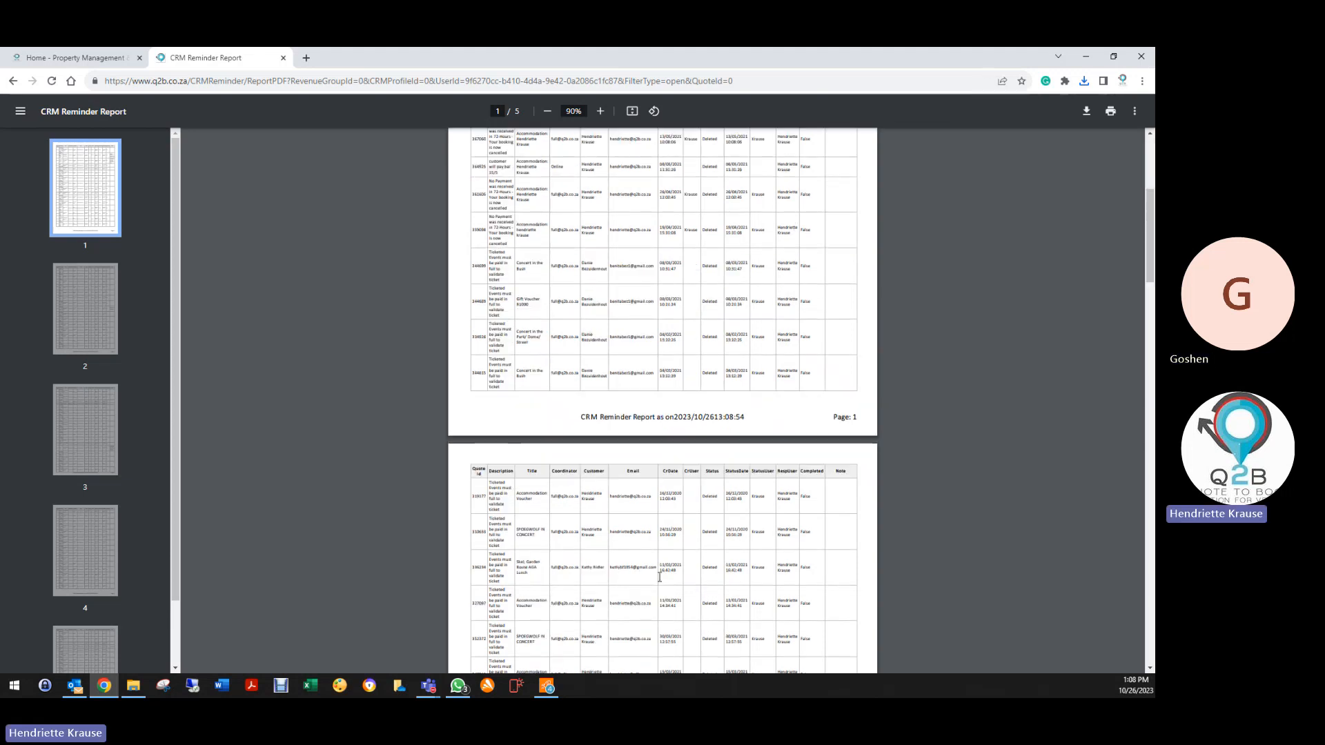
pyautogui.scroll(-8, 625, 576)
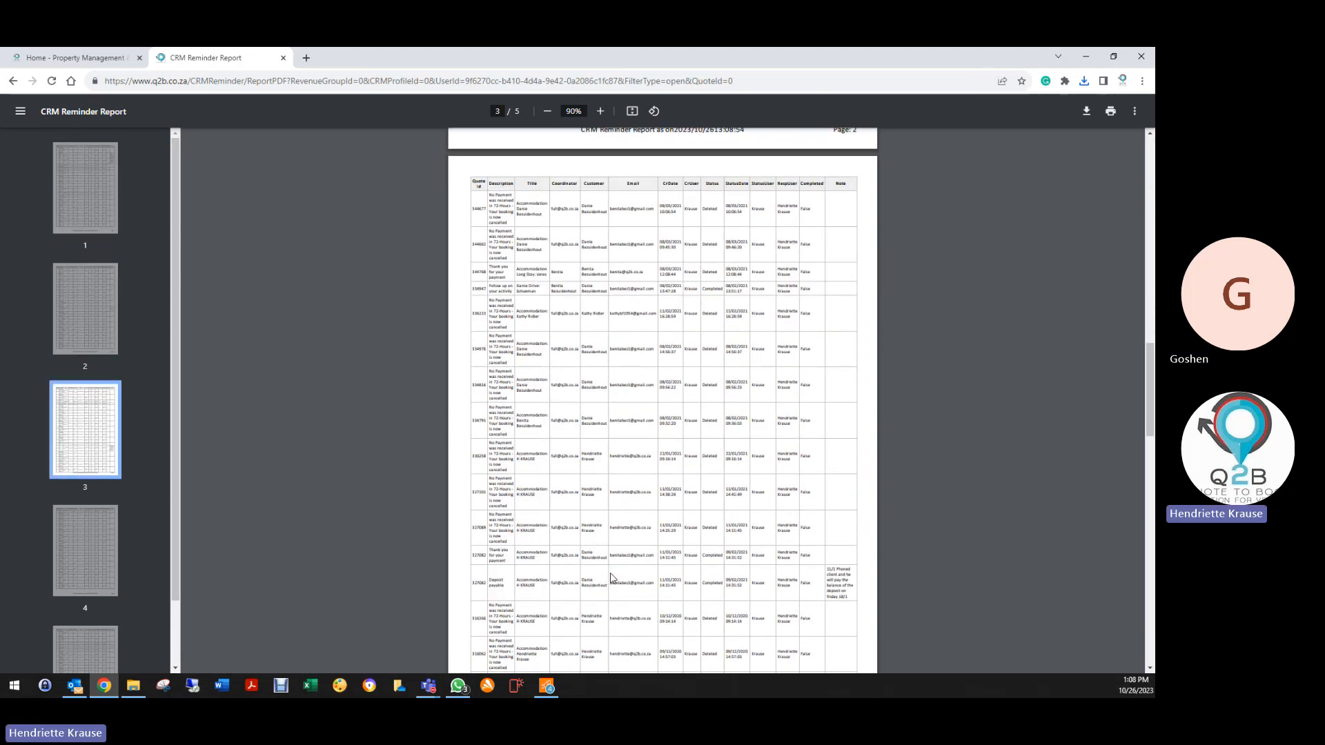
pyautogui.scroll(20, 611, 578)
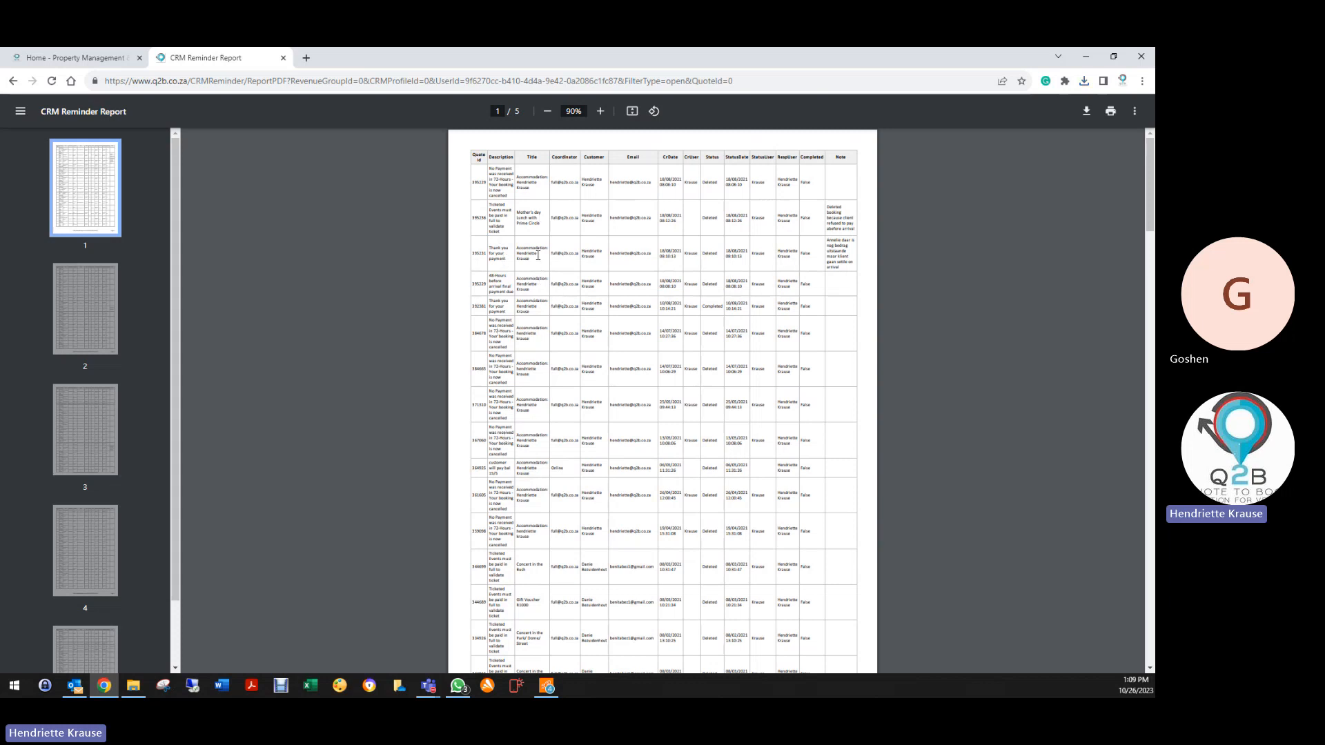
pyautogui.scroll(-4, 549, 588)
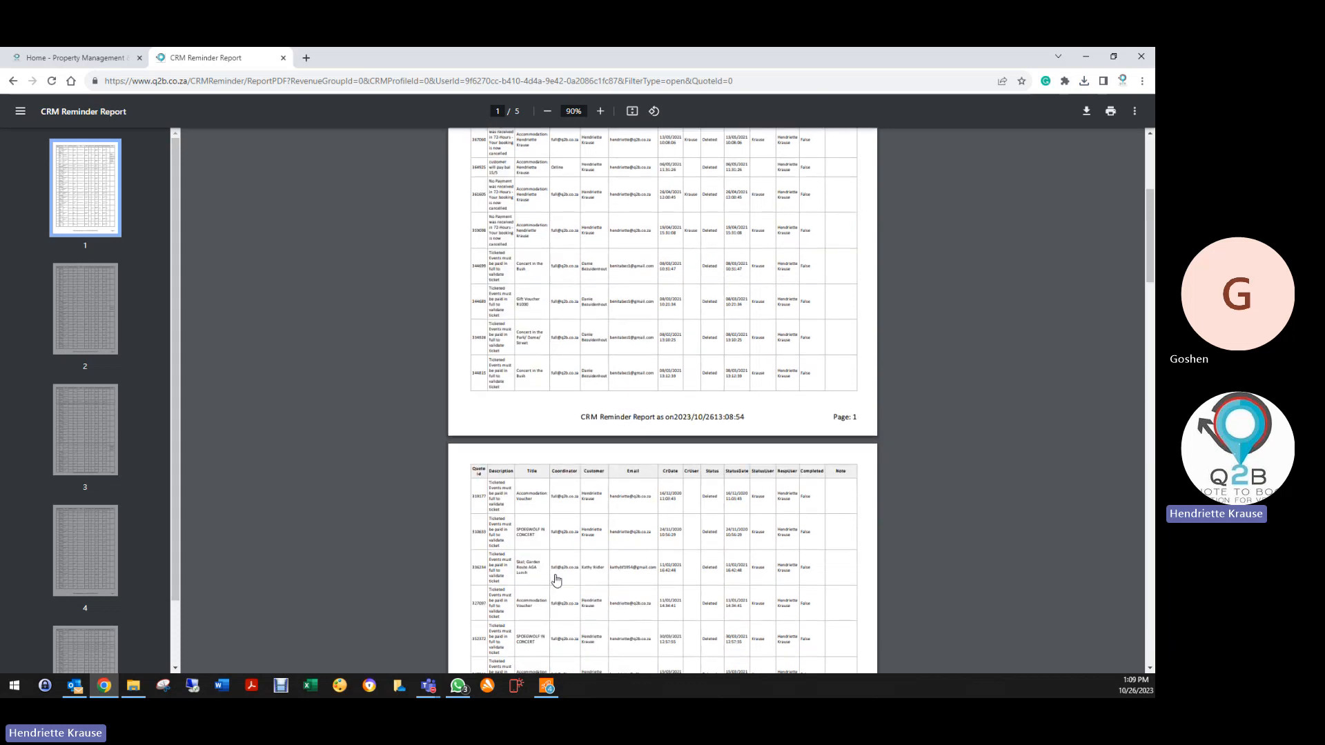
pyautogui.scroll(5, 551, 583)
pyautogui.click(12, 85)
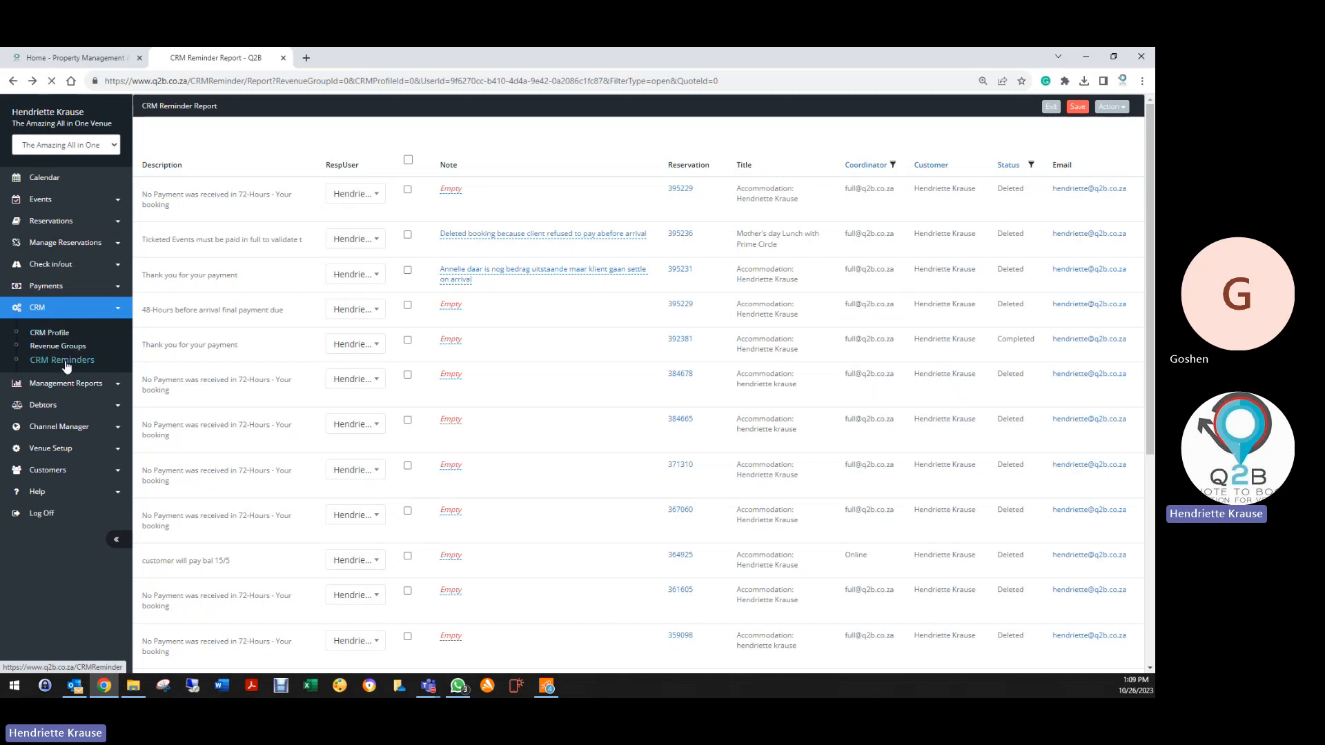
# Generate an open-reminders report for the Weddings revenue group and profile, limited to one user
pyautogui.click(66, 367)
pyautogui.click(350, 138)
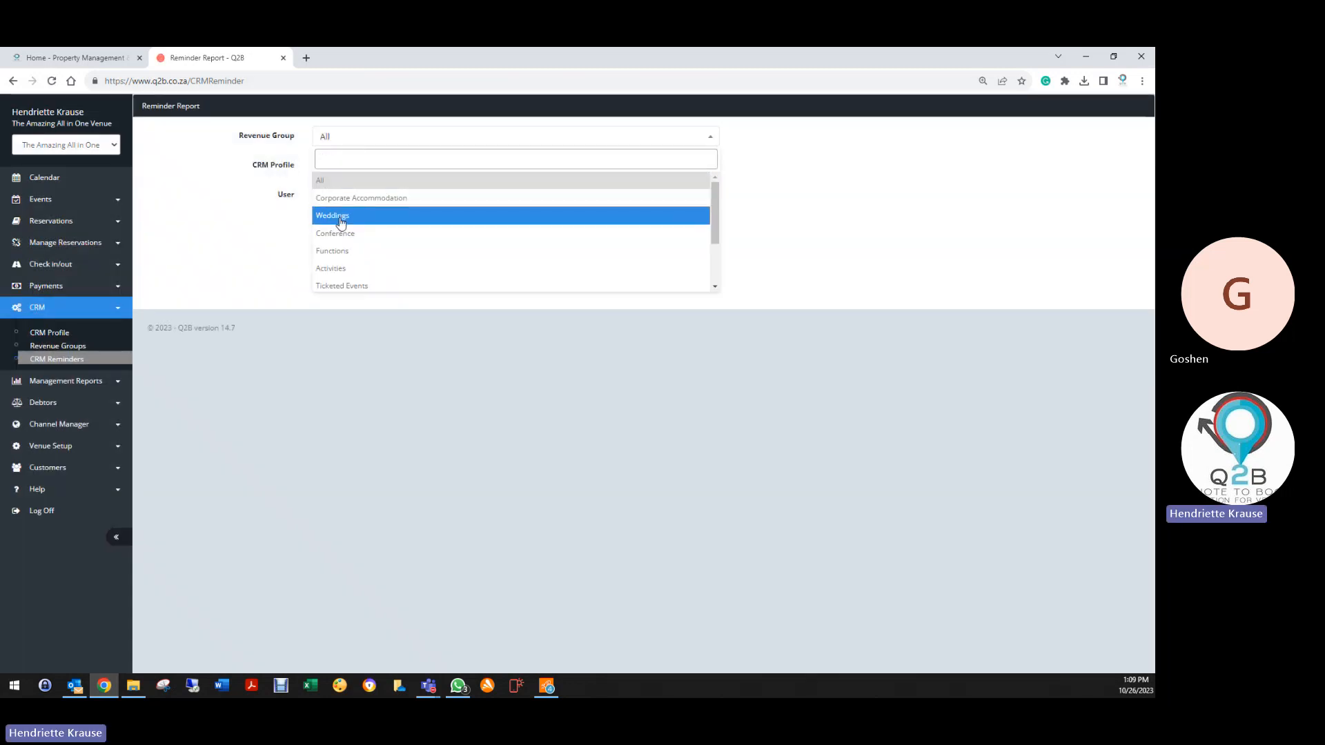
pyautogui.click(340, 218)
pyautogui.click(340, 169)
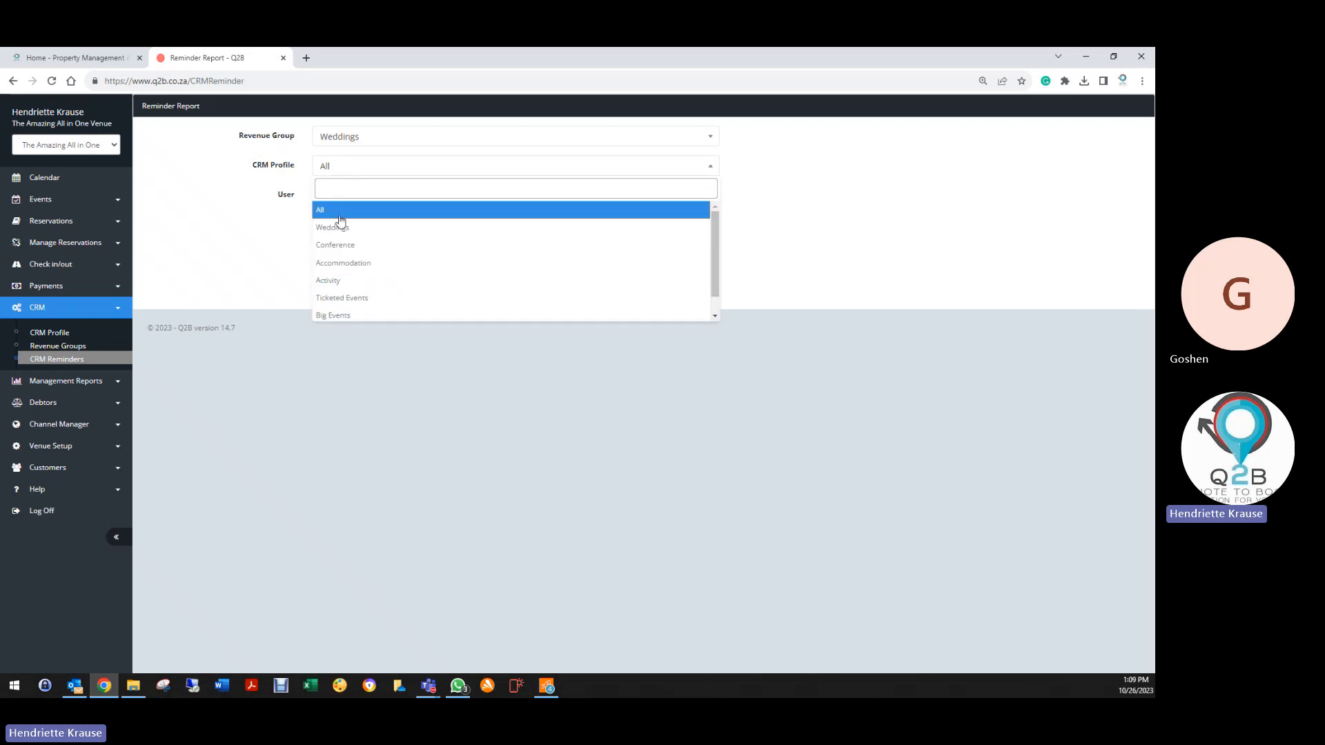
pyautogui.click(341, 227)
pyautogui.click(337, 197)
pyautogui.scroll(-2, 341, 303)
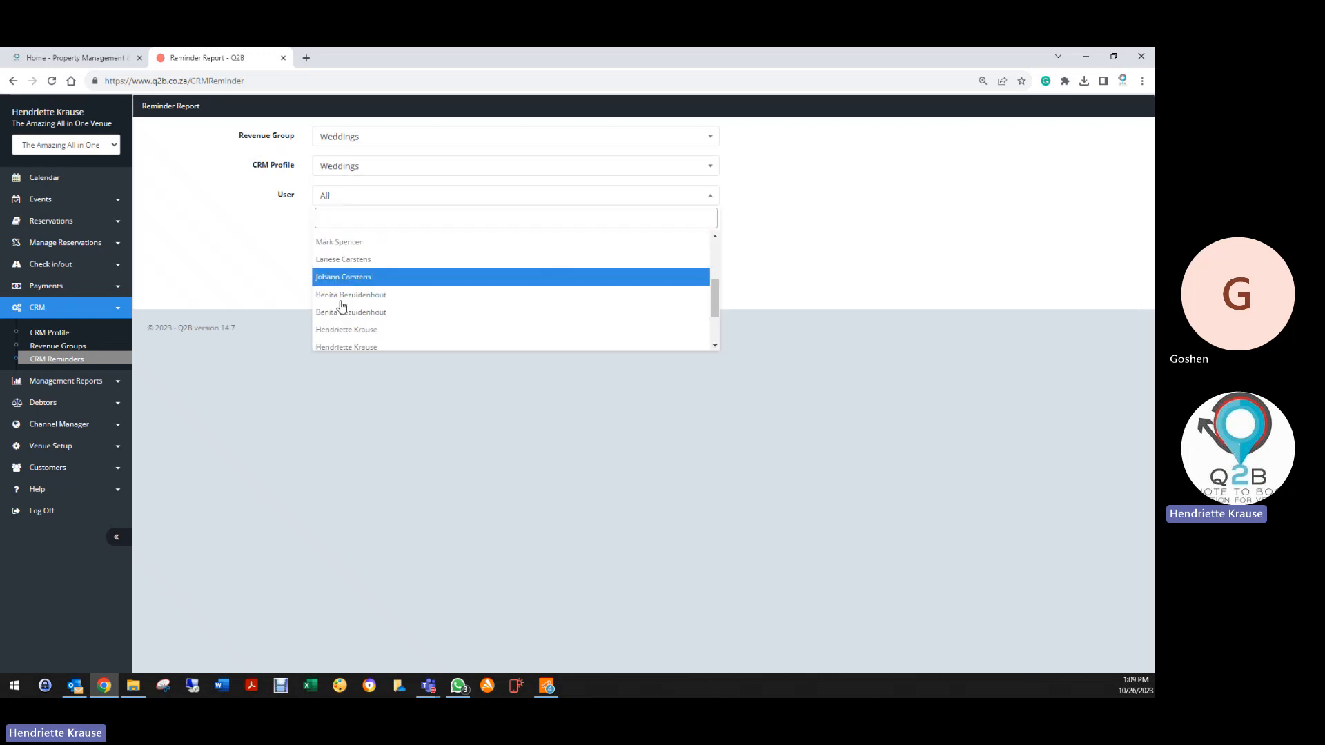
pyautogui.scroll(-1, 355, 314)
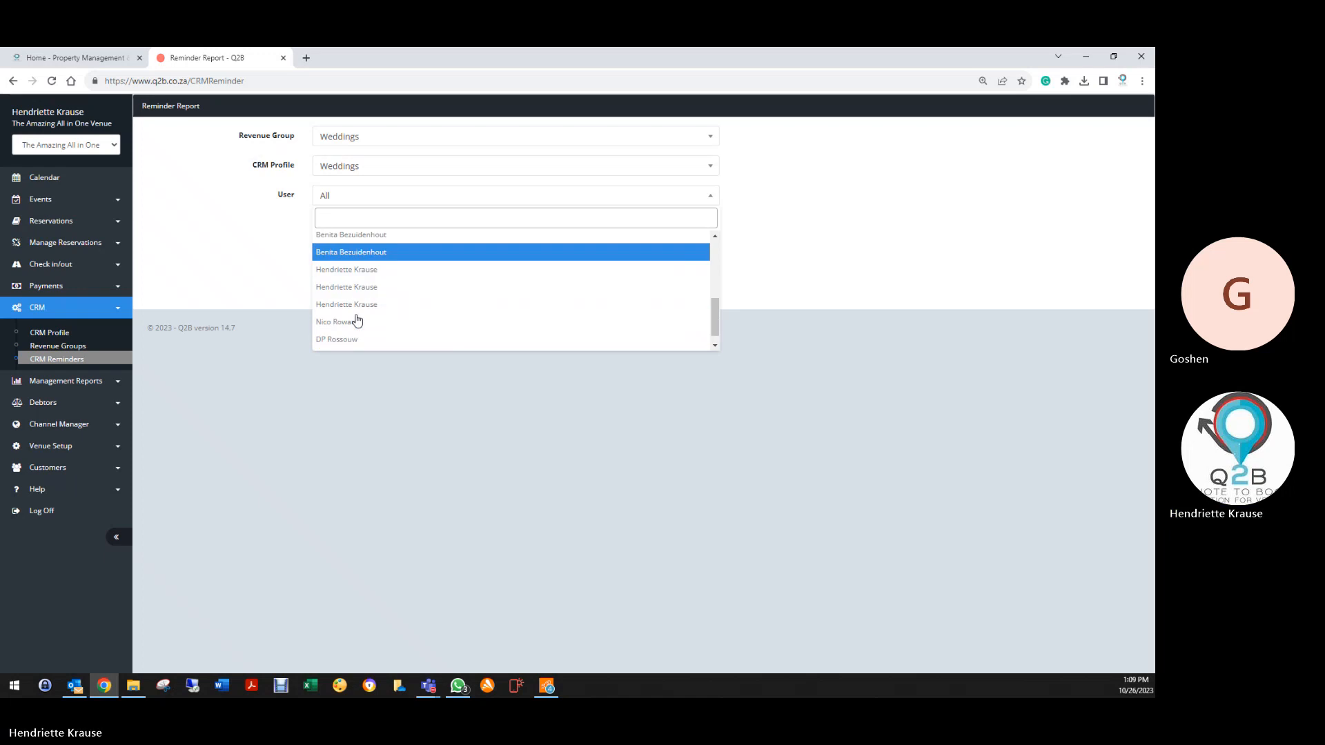
pyautogui.click(349, 305)
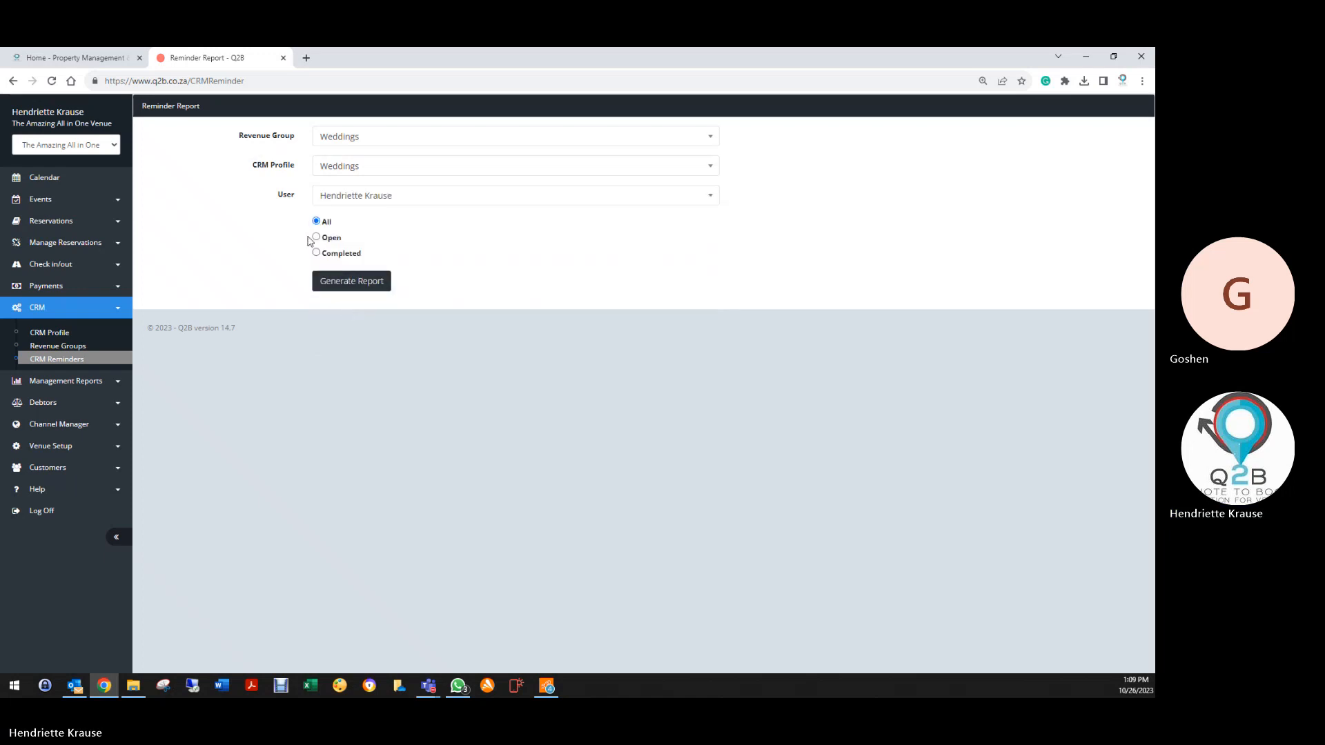
pyautogui.click(316, 237)
pyautogui.click(346, 280)
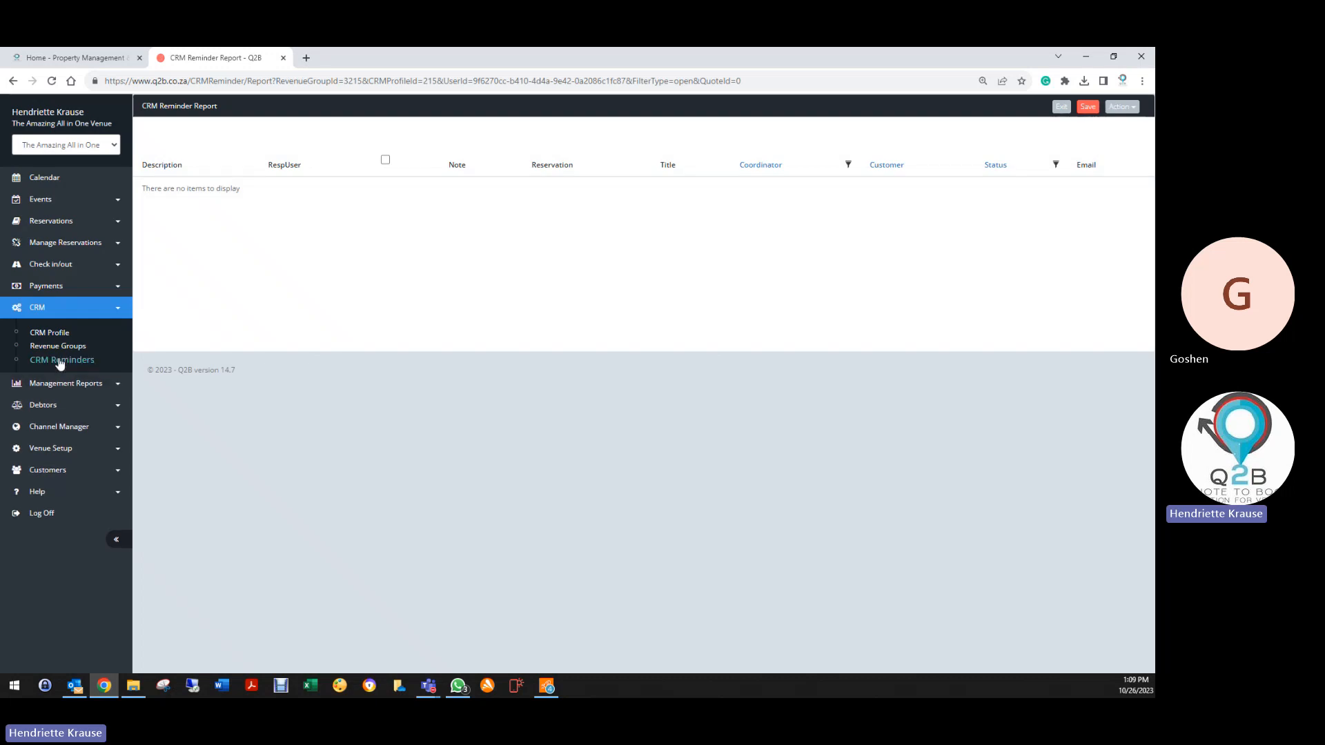
# Rerun the open reminders report with the Weddings CRM profile
pyautogui.click(62, 362)
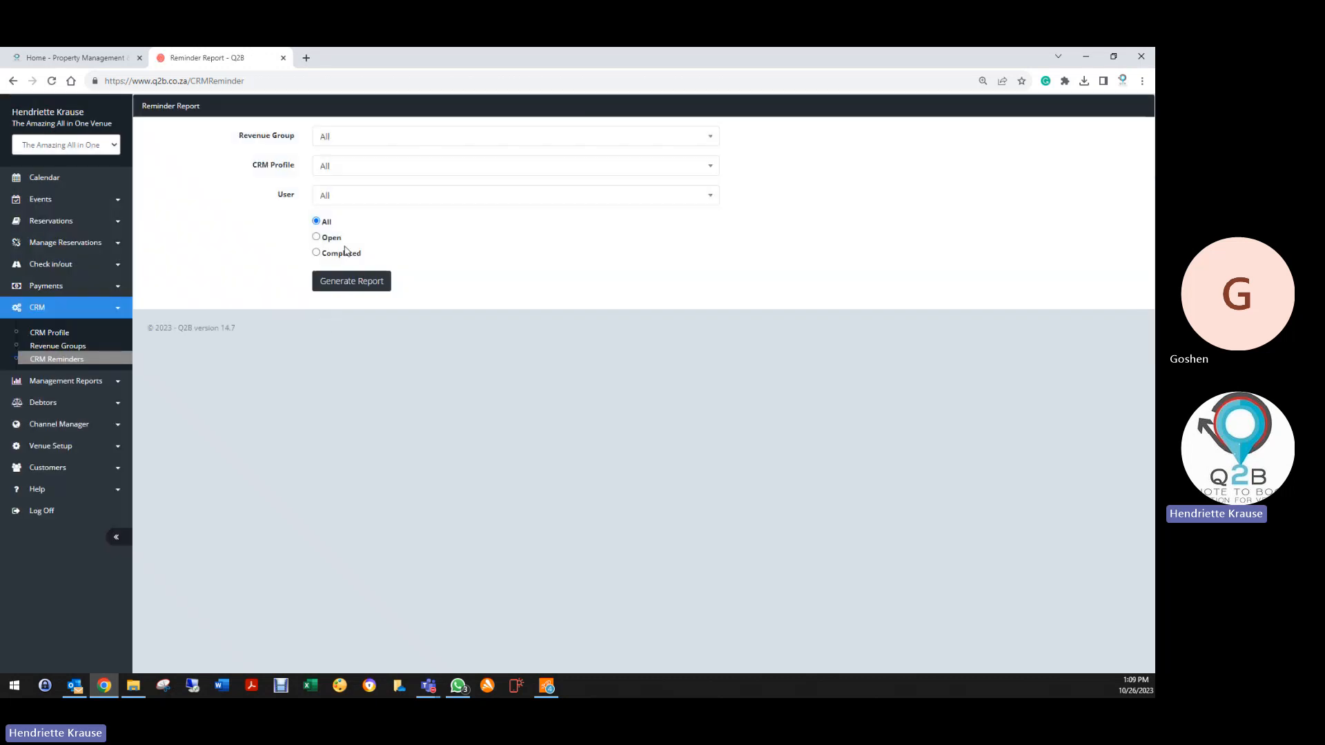
pyautogui.click(322, 168)
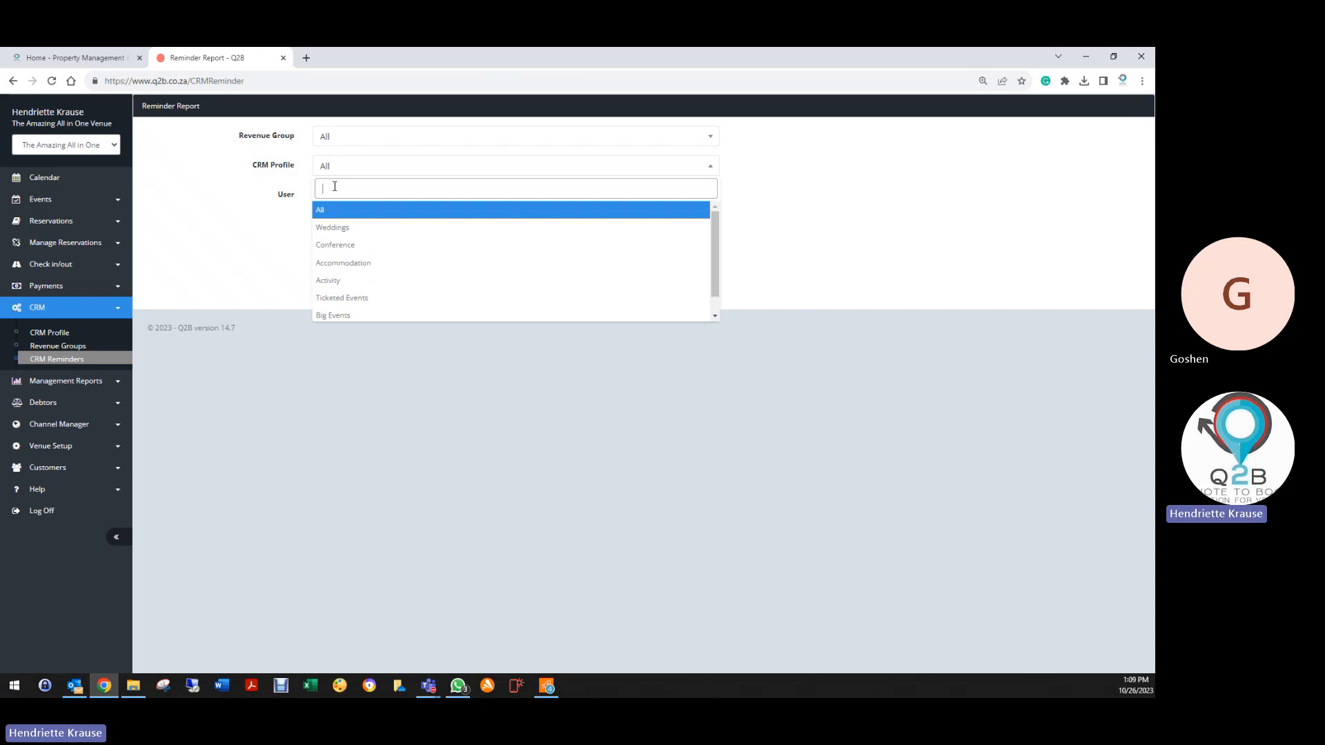
pyautogui.click(335, 232)
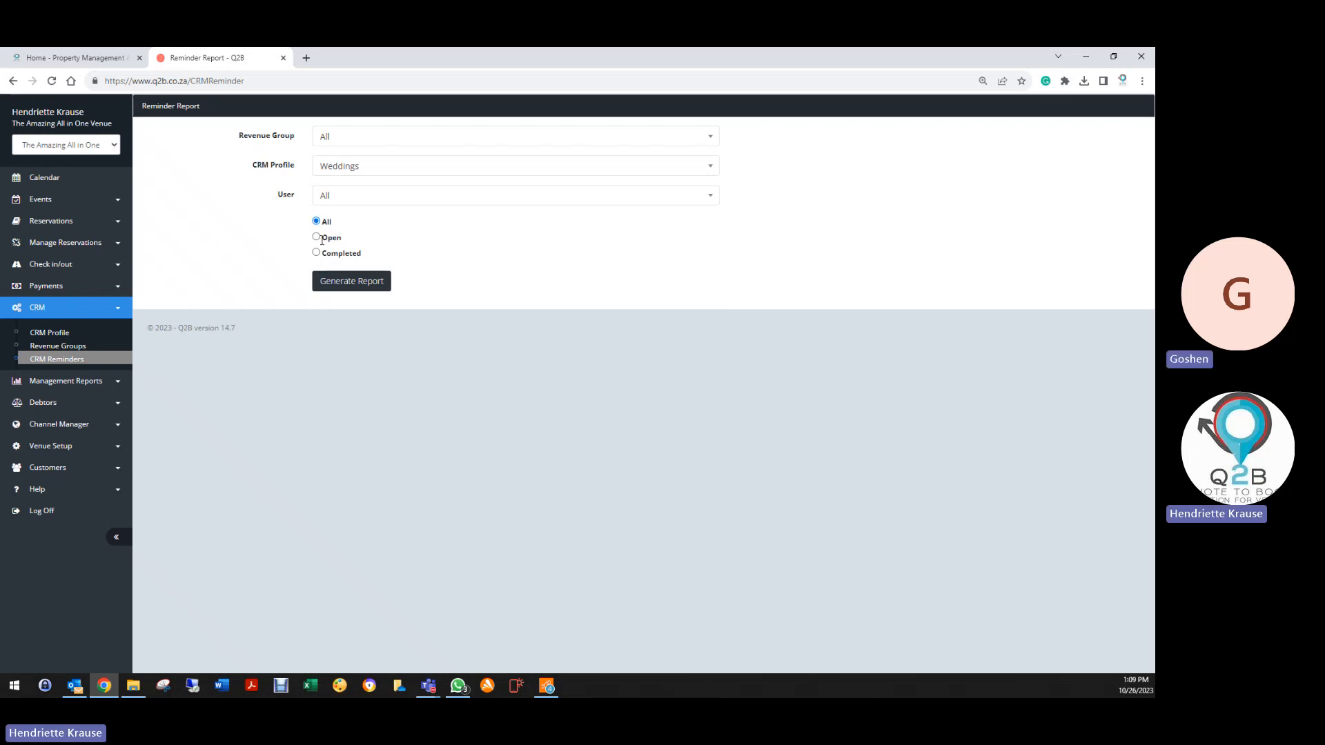
pyautogui.click(316, 237)
pyautogui.click(346, 286)
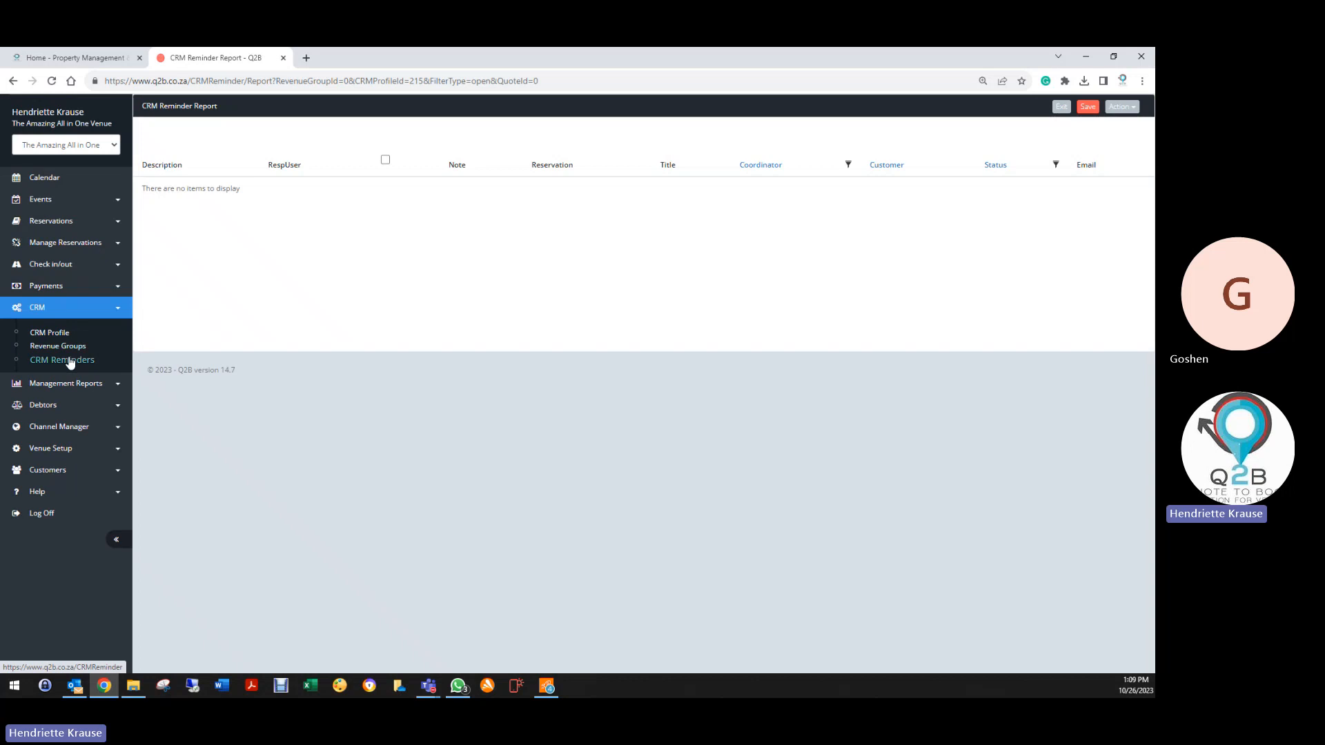
# Rerun the open reminders report with the Functions revenue group
pyautogui.click(71, 360)
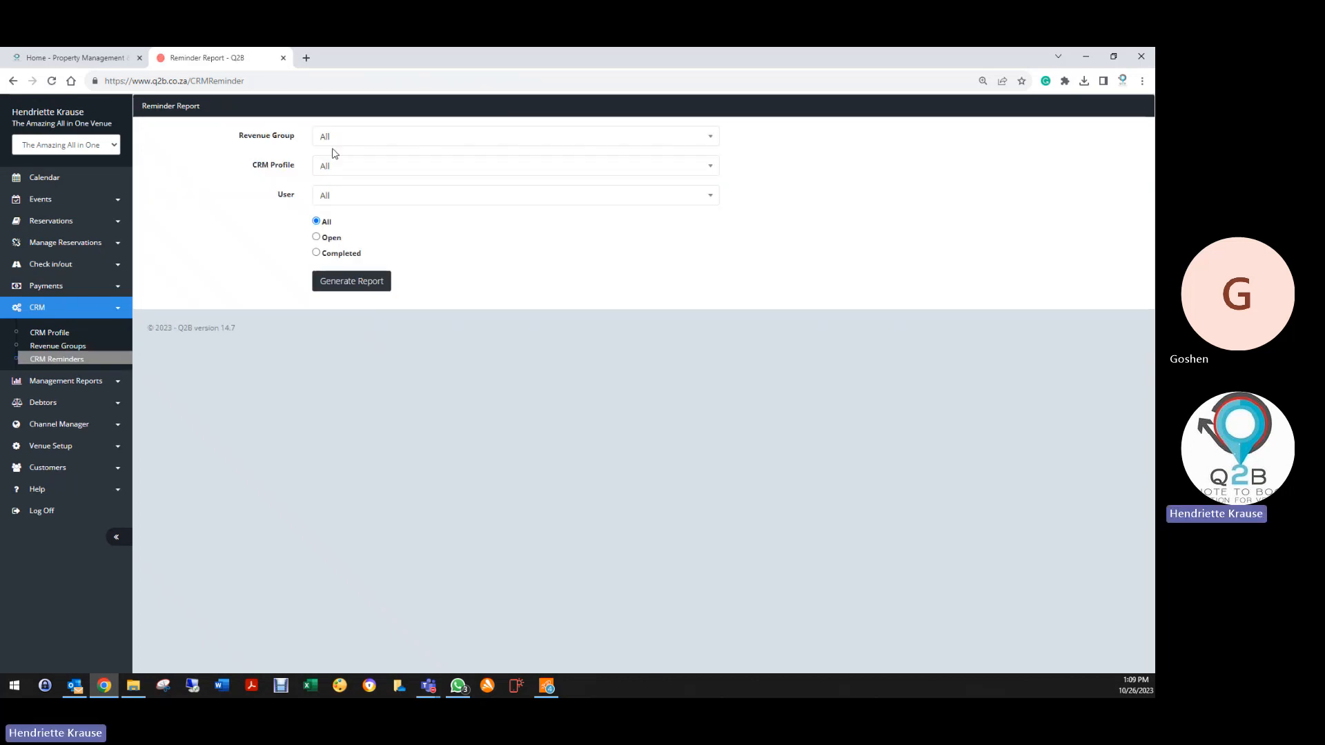
pyautogui.click(330, 142)
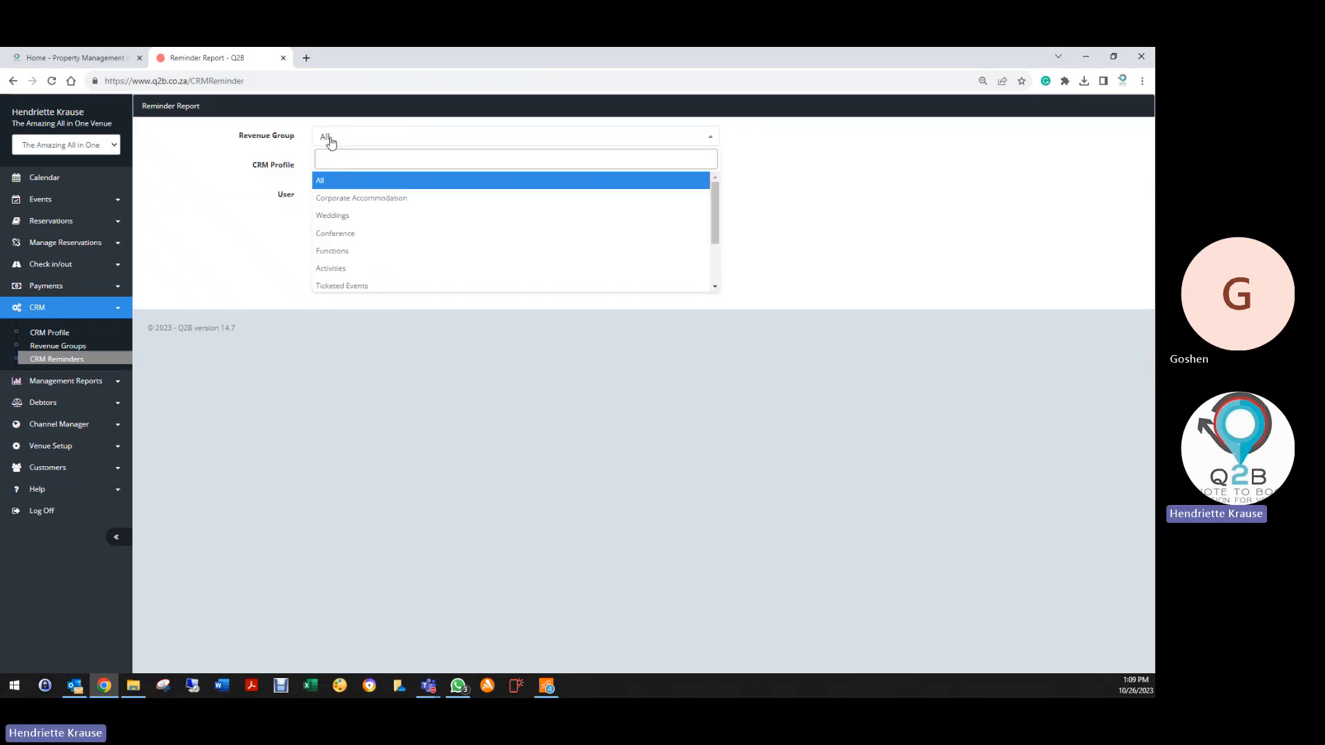
pyautogui.click(337, 254)
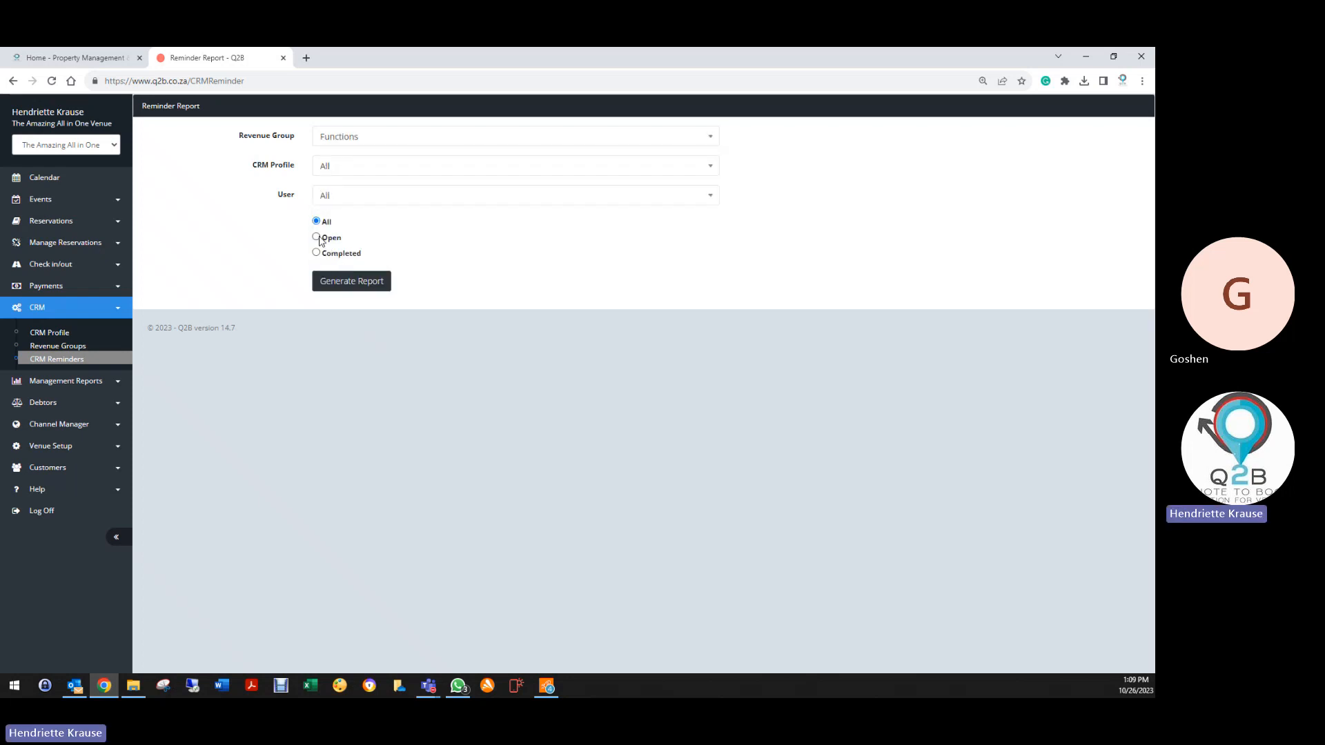
pyautogui.click(316, 237)
pyautogui.click(352, 287)
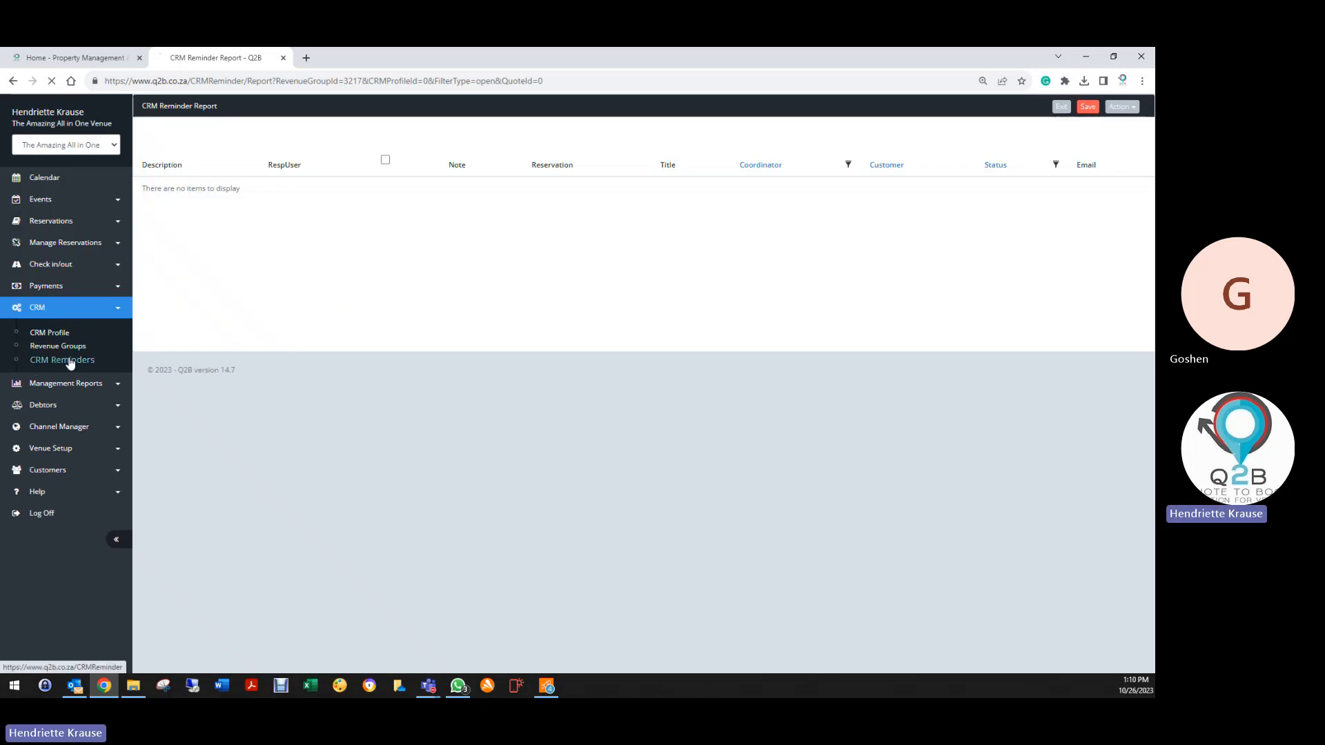
# Set the filters to the Accommodation CRM profile with only open reminders
pyautogui.click(69, 363)
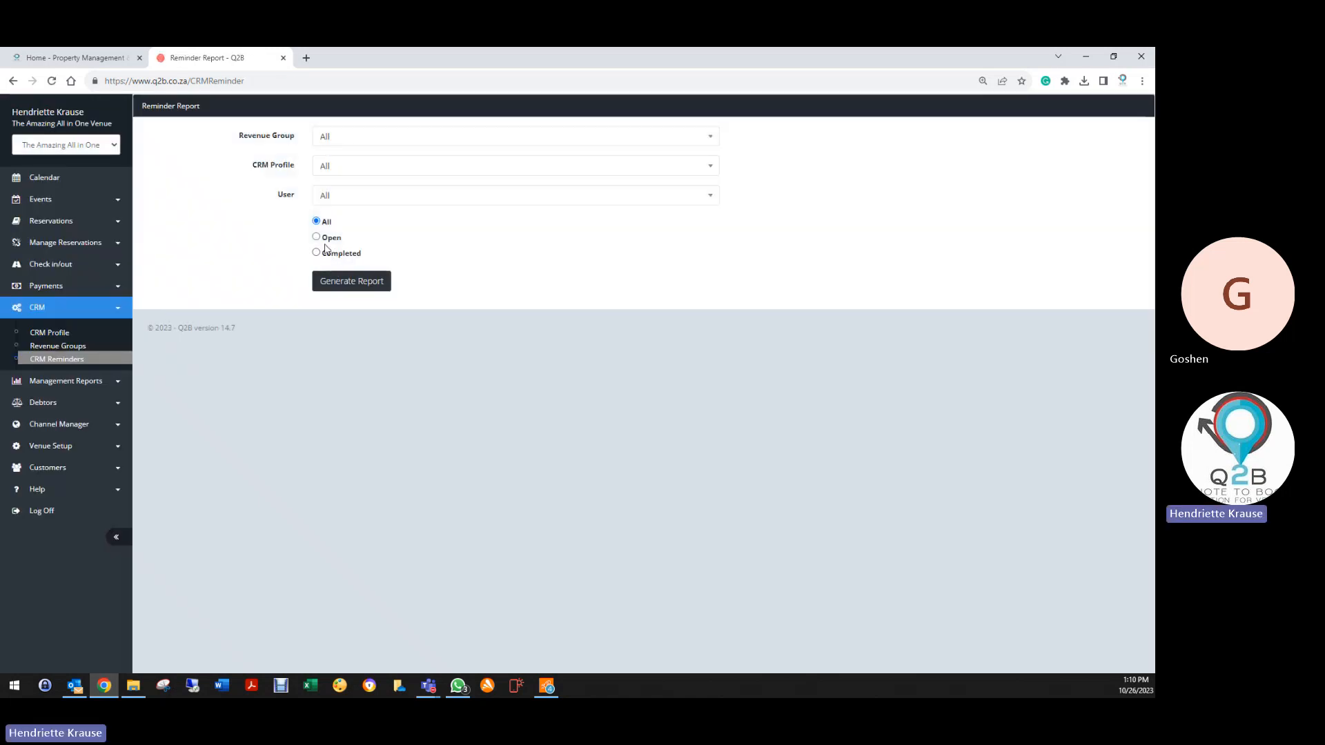
pyautogui.click(370, 169)
pyautogui.click(356, 268)
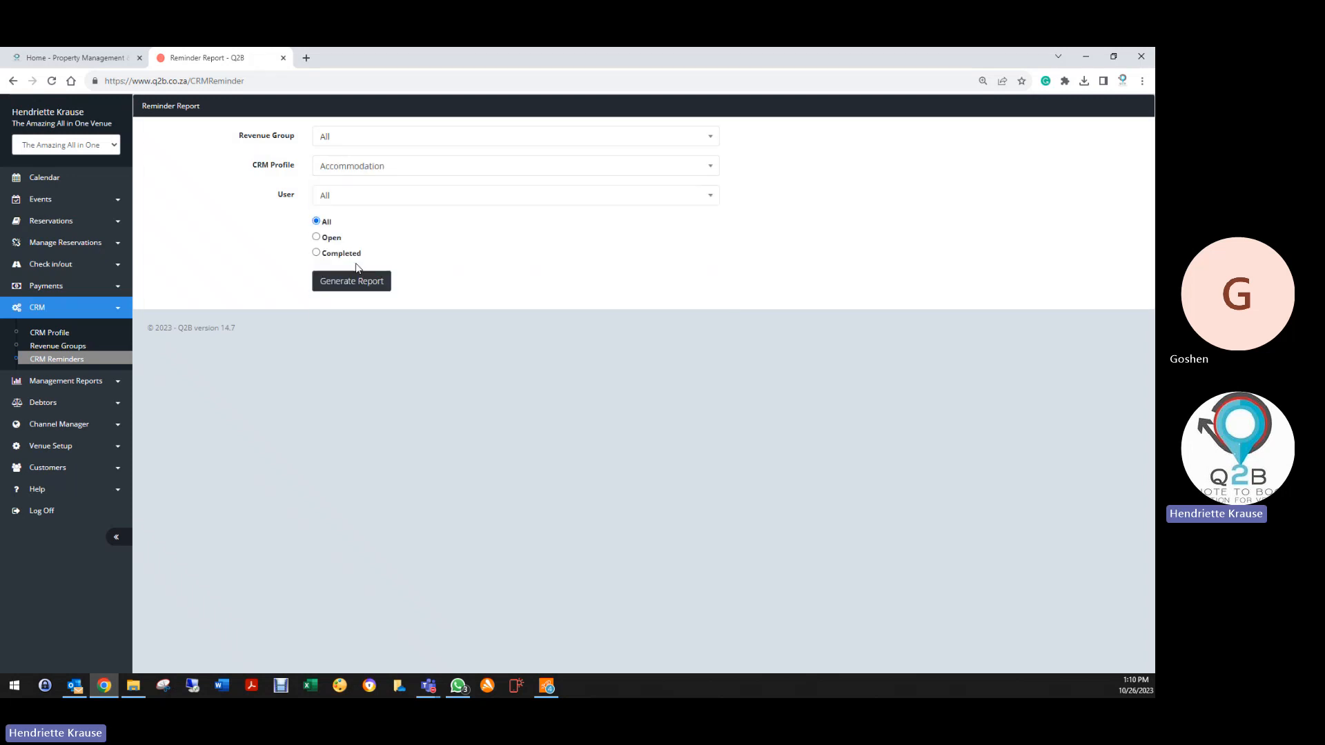
pyautogui.click(316, 238)
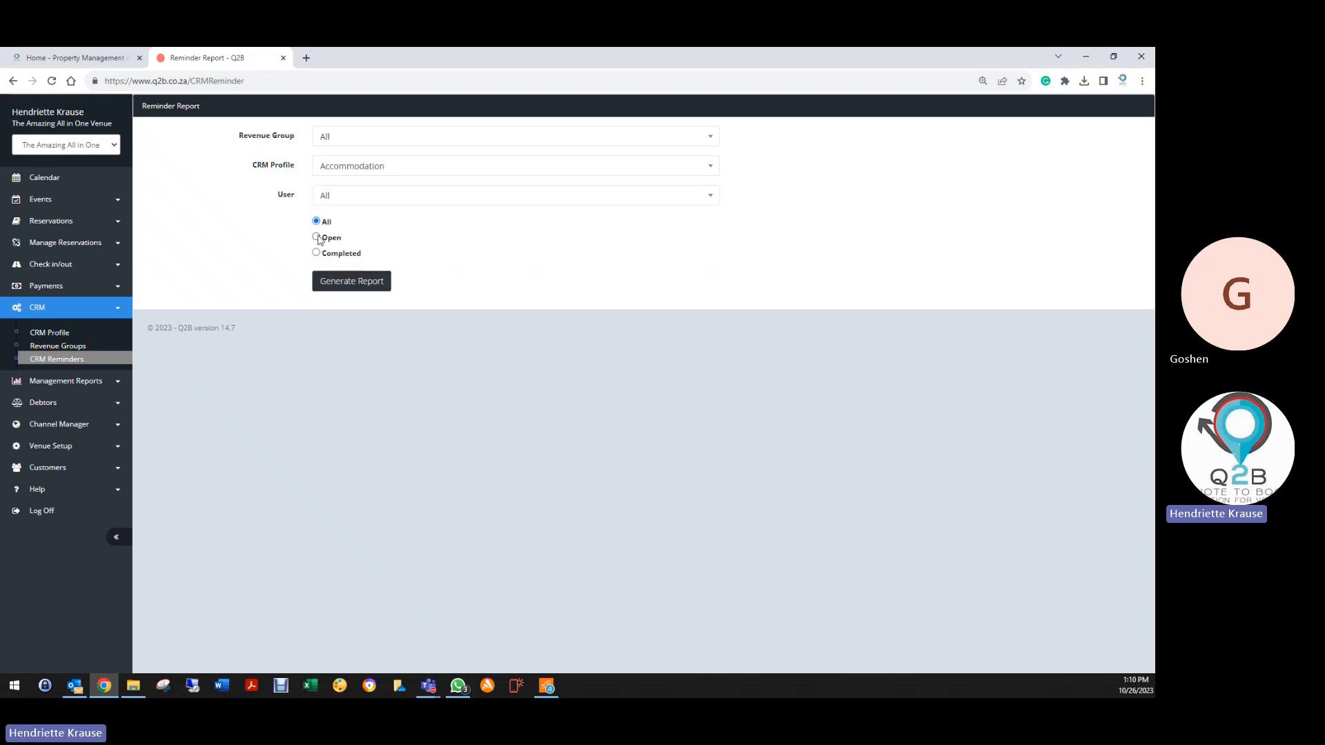
# Generate the open Accommodation reminder report, review its rows, and open row 1's RespUser list
pyautogui.click(344, 280)
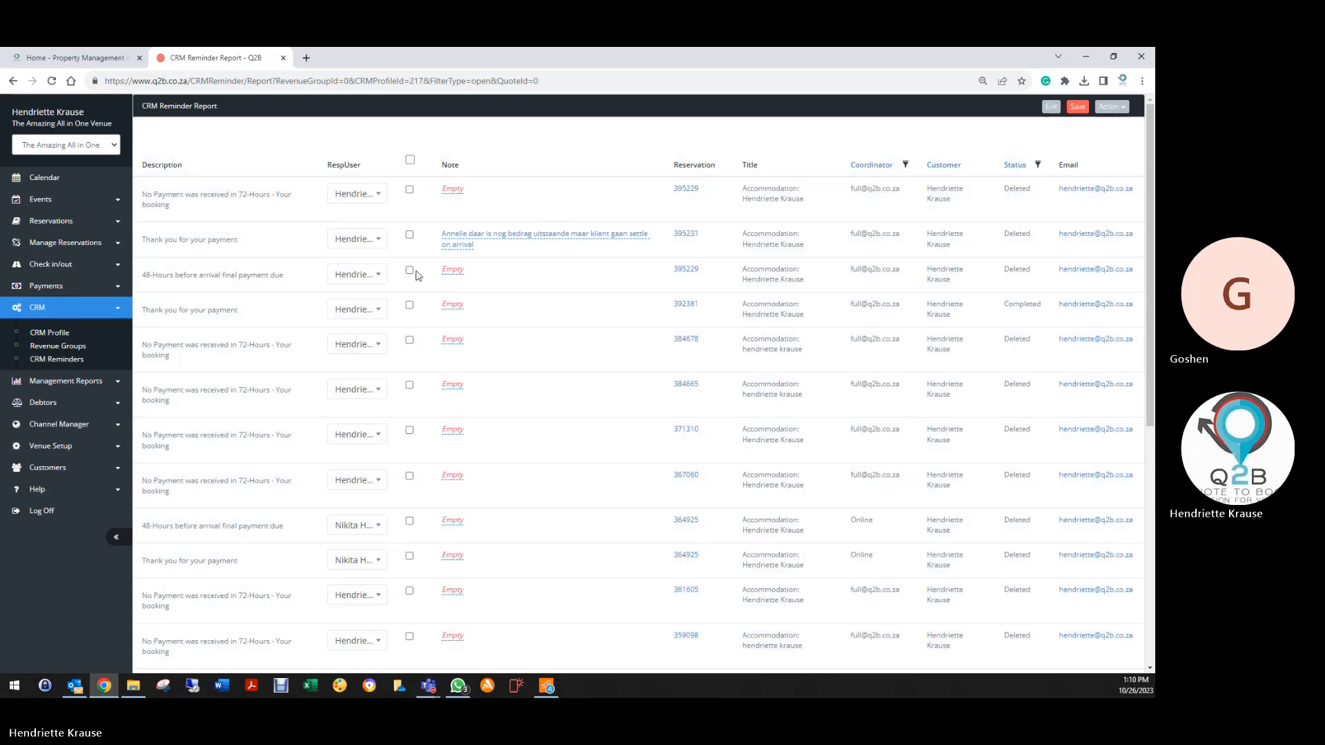
pyautogui.scroll(-3, 620, 371)
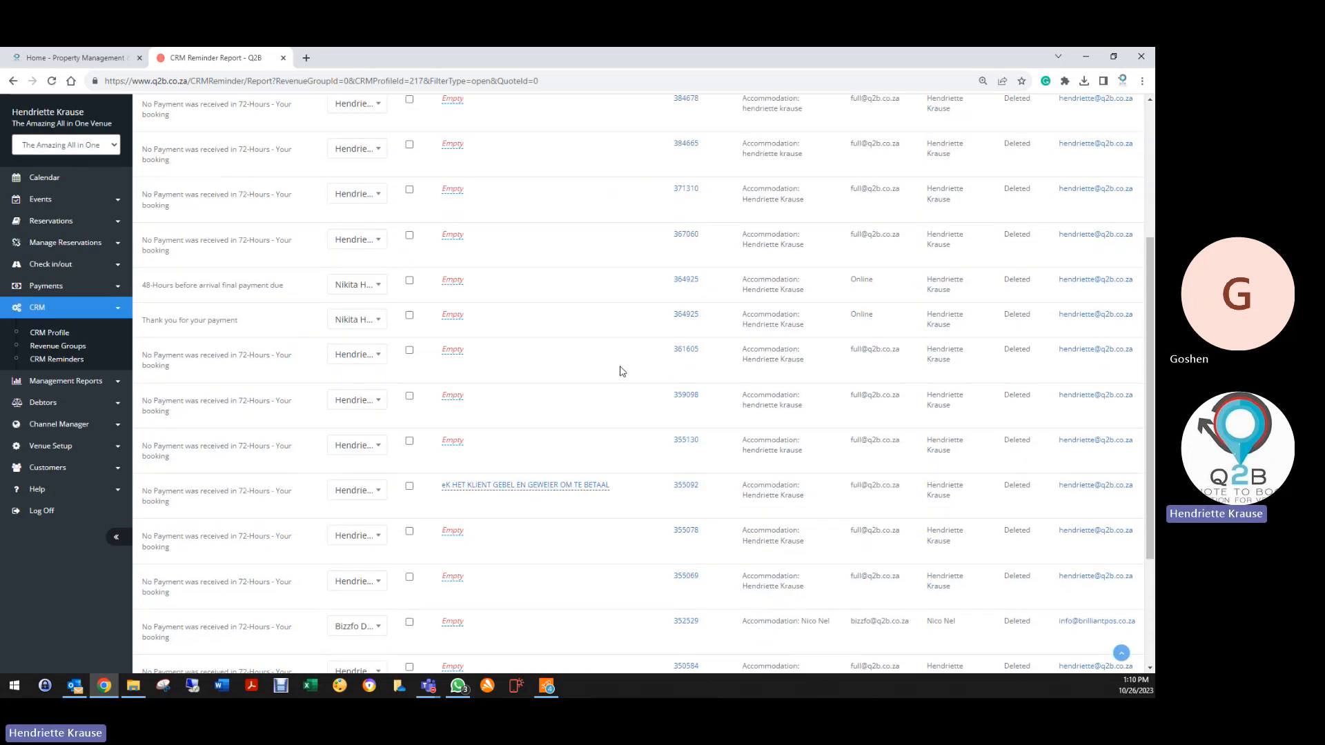
pyautogui.scroll(-3, 620, 371)
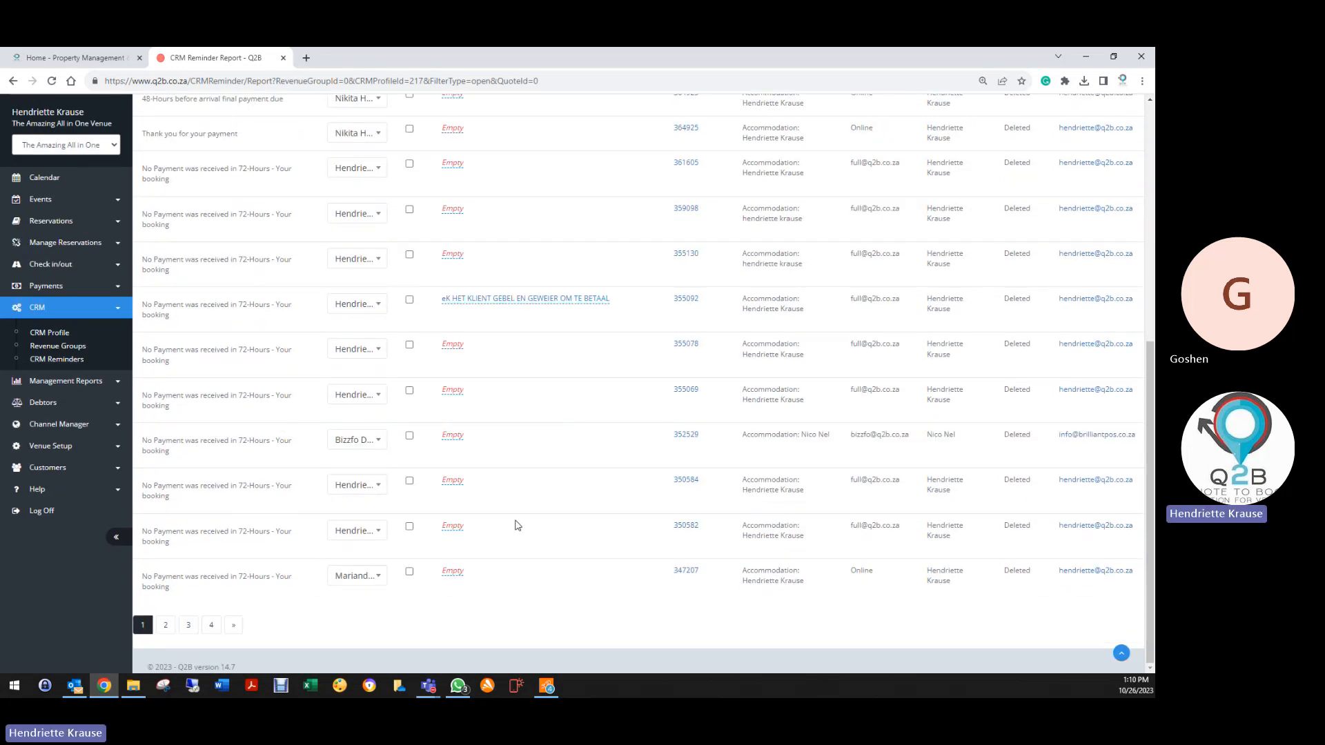
pyautogui.scroll(5, 517, 523)
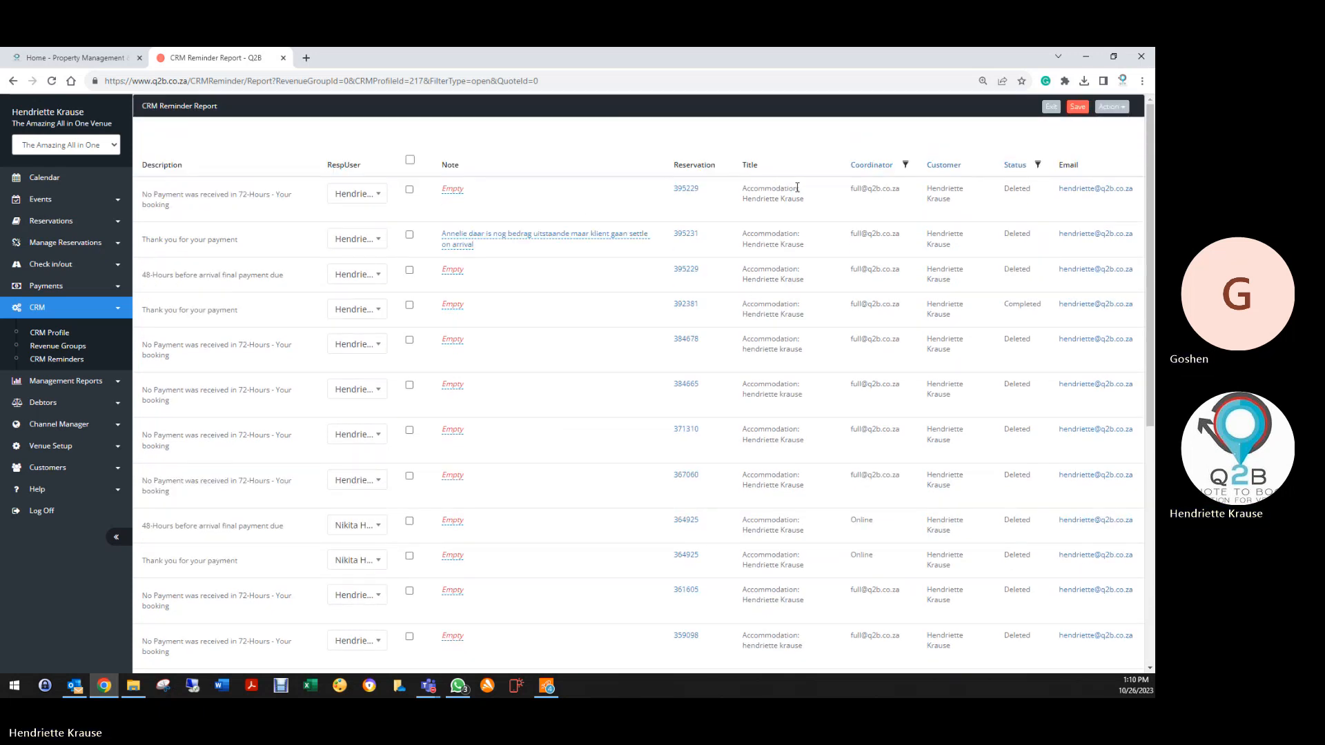
pyautogui.click(379, 195)
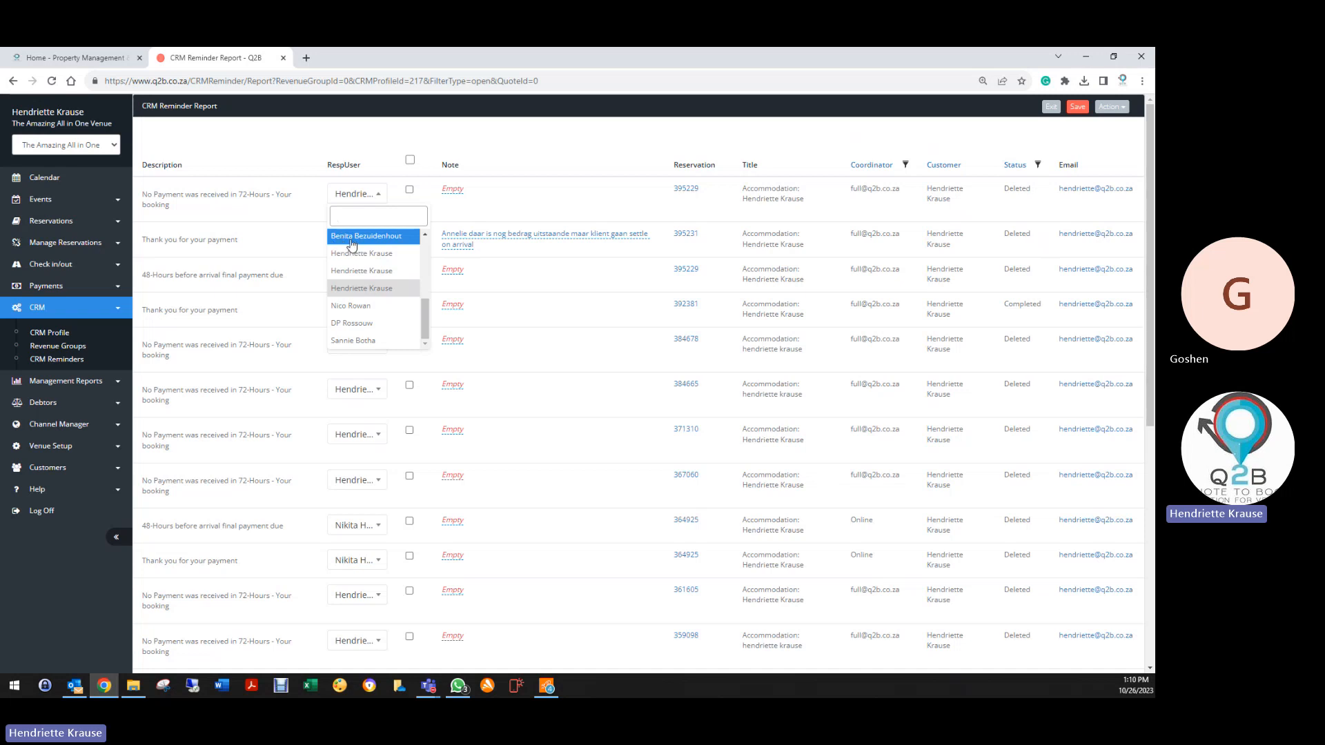
# Assign reminders 1–4 to the same responsible user and tick reservation 395231's reminder
pyautogui.click(352, 244)
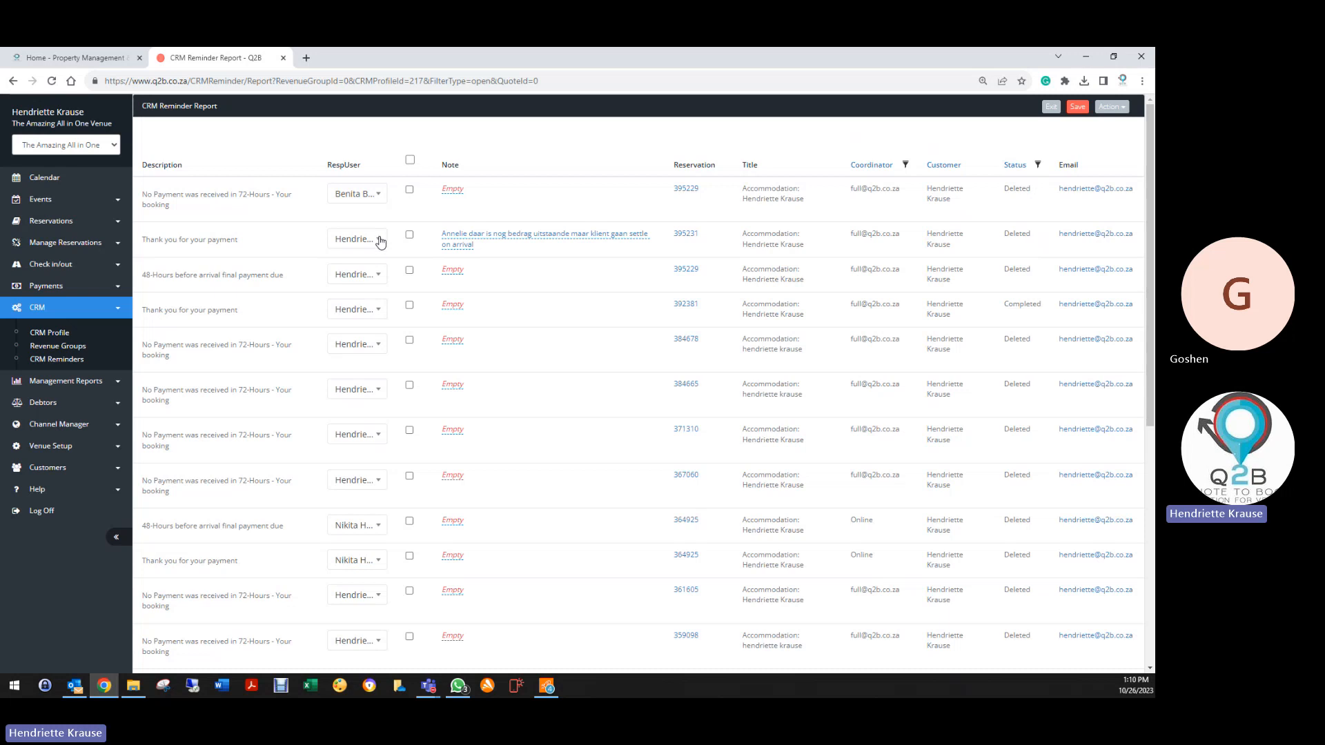
pyautogui.click(376, 240)
pyautogui.click(370, 282)
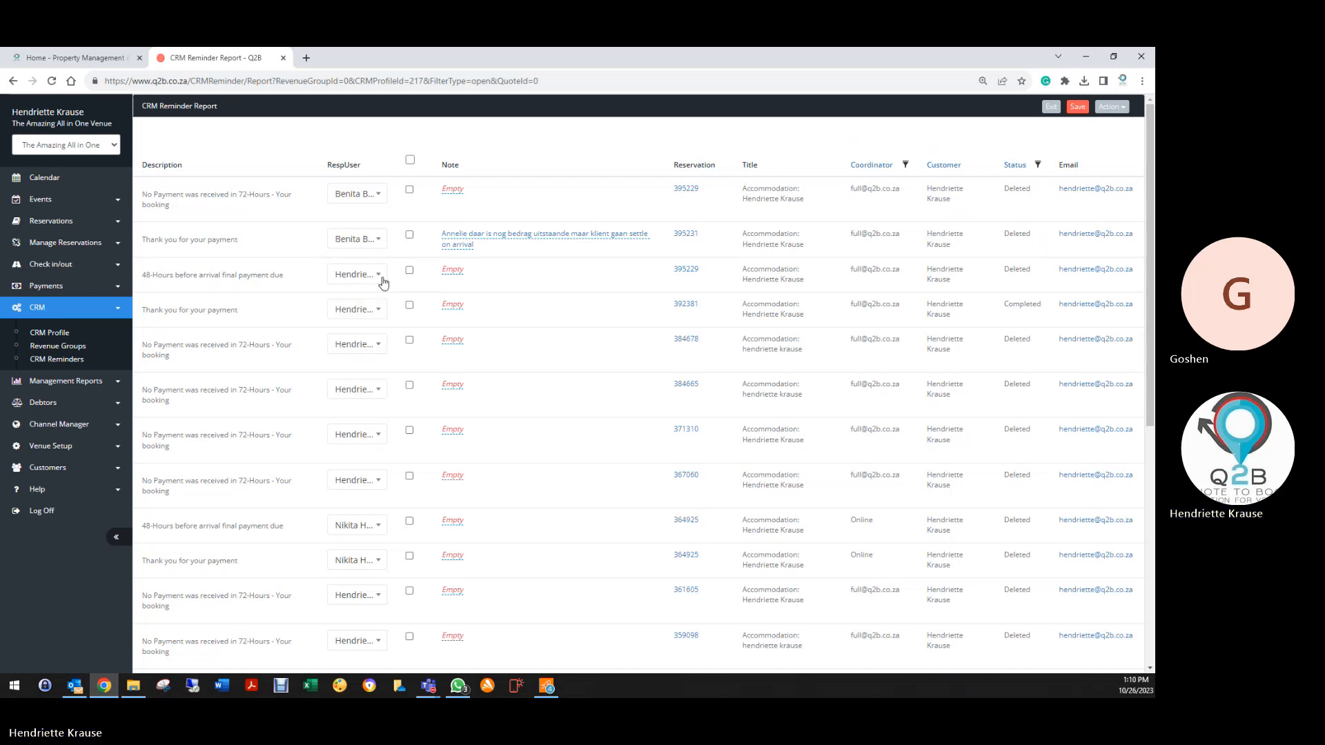
pyautogui.click(377, 275)
pyautogui.click(366, 316)
pyautogui.click(379, 309)
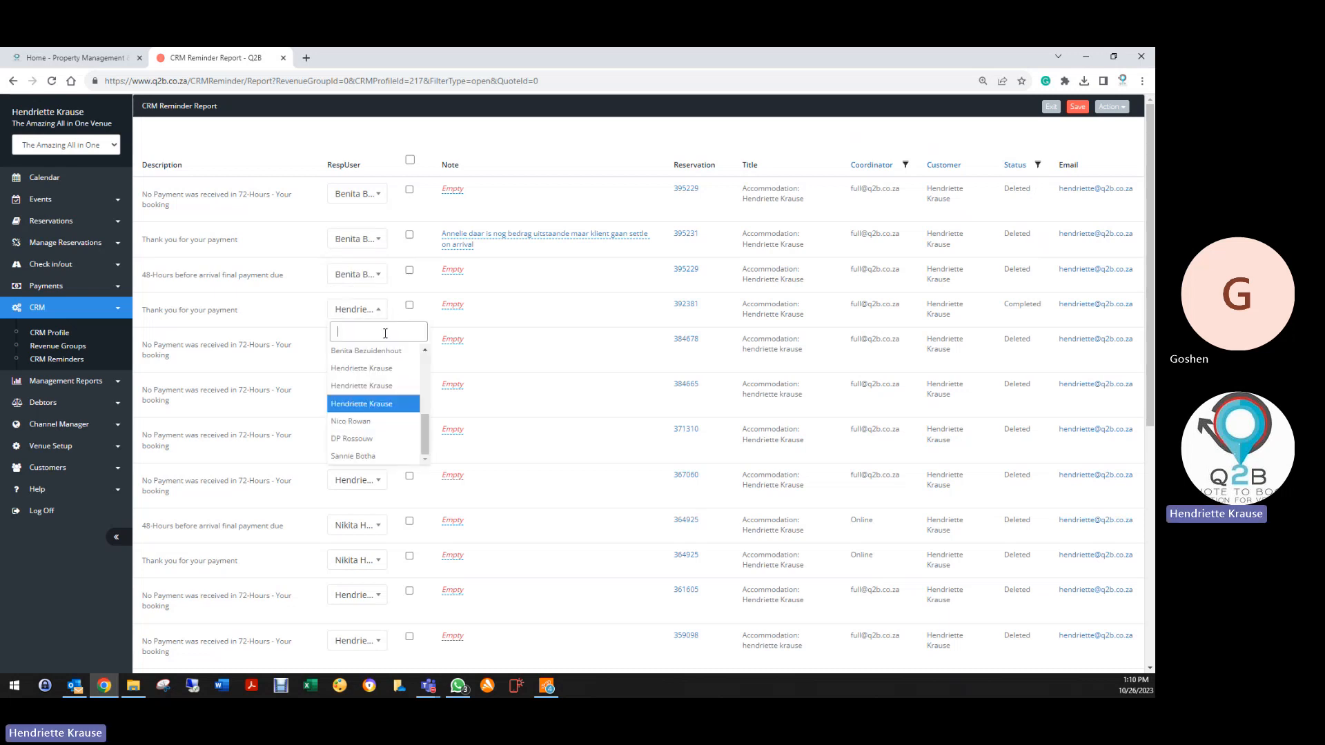
pyautogui.click(343, 349)
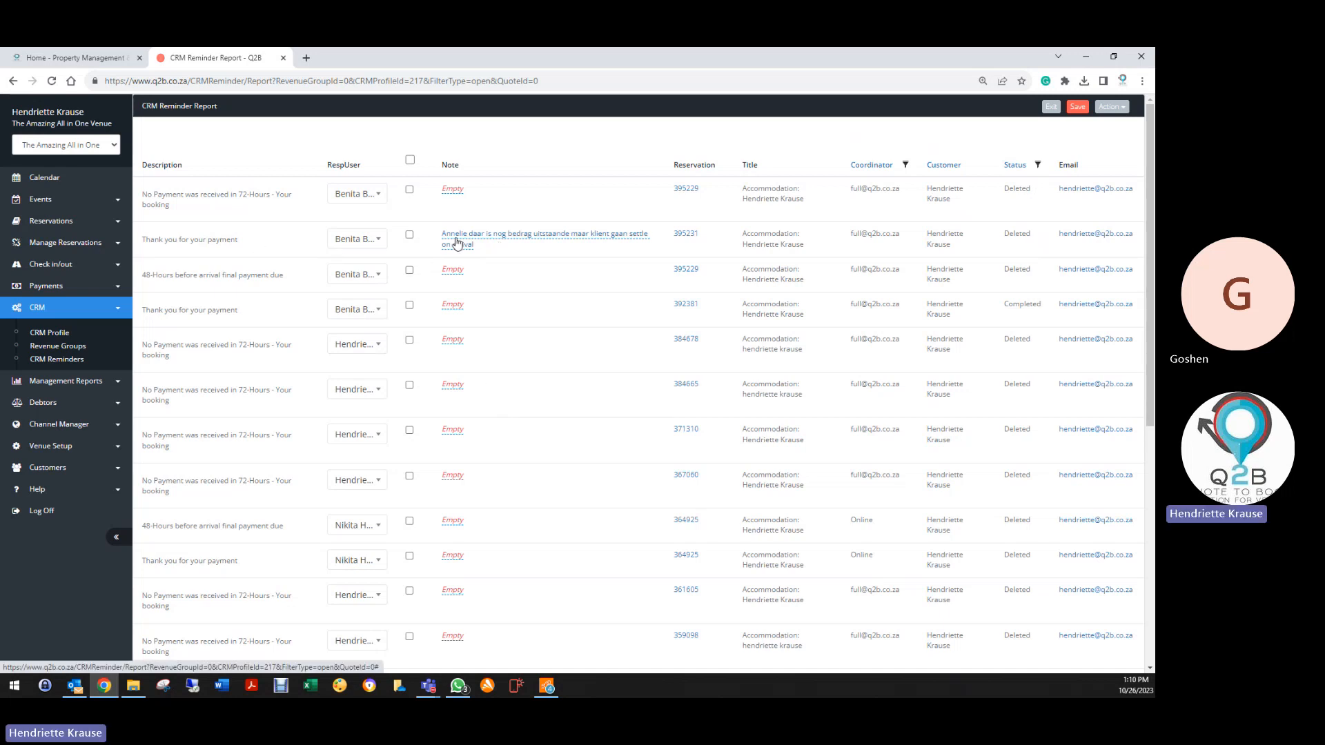
pyautogui.click(411, 237)
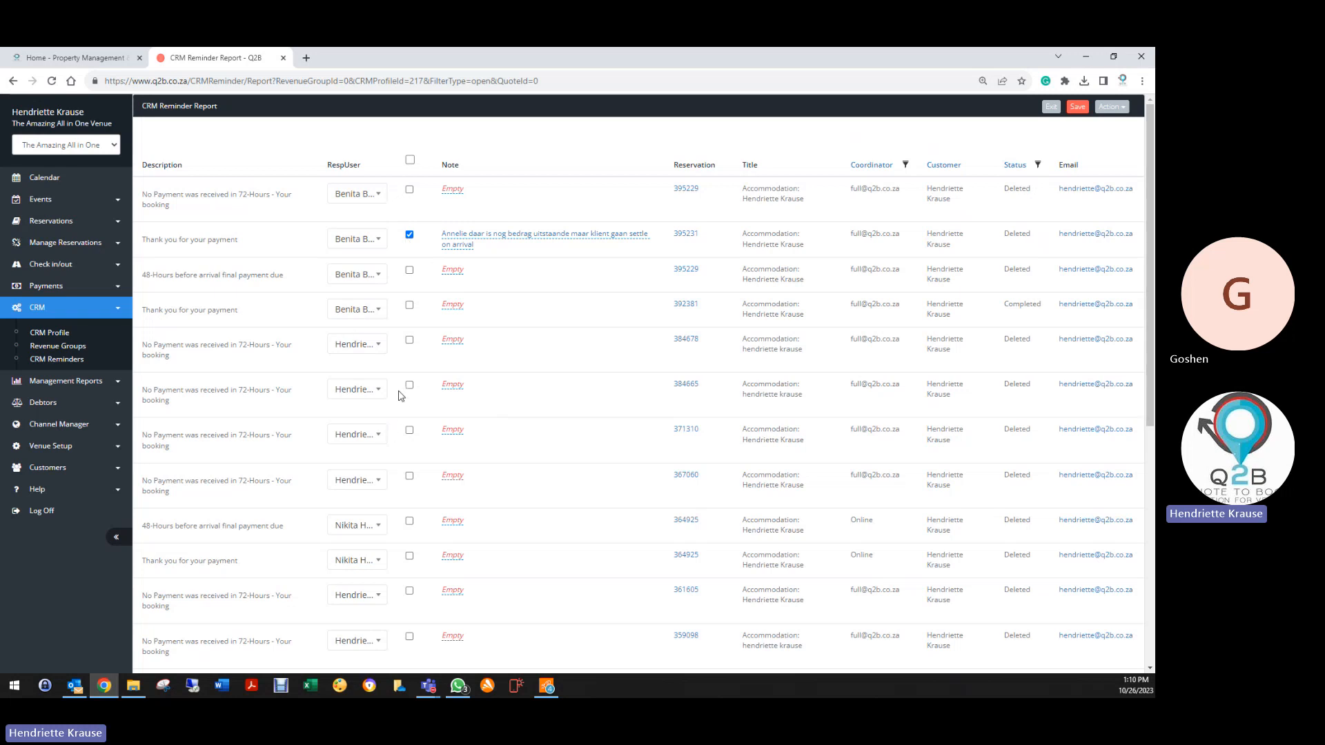
# Save a note on the reservation 395229 reminder and reassign it to another responsible user
pyautogui.click(452, 189)
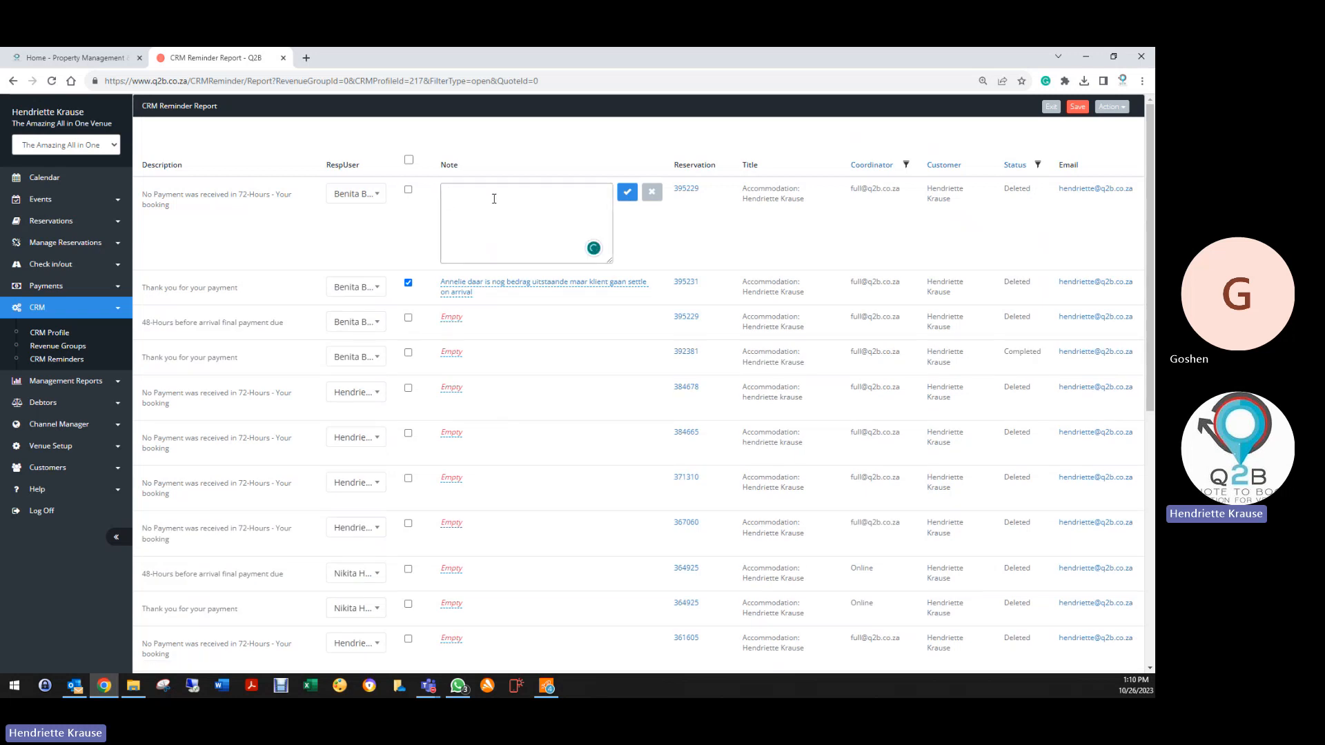
pyautogui.write('hfoefhohfehfeofheohfhfehfeohfoehfeofhfohf')
pyautogui.click(627, 192)
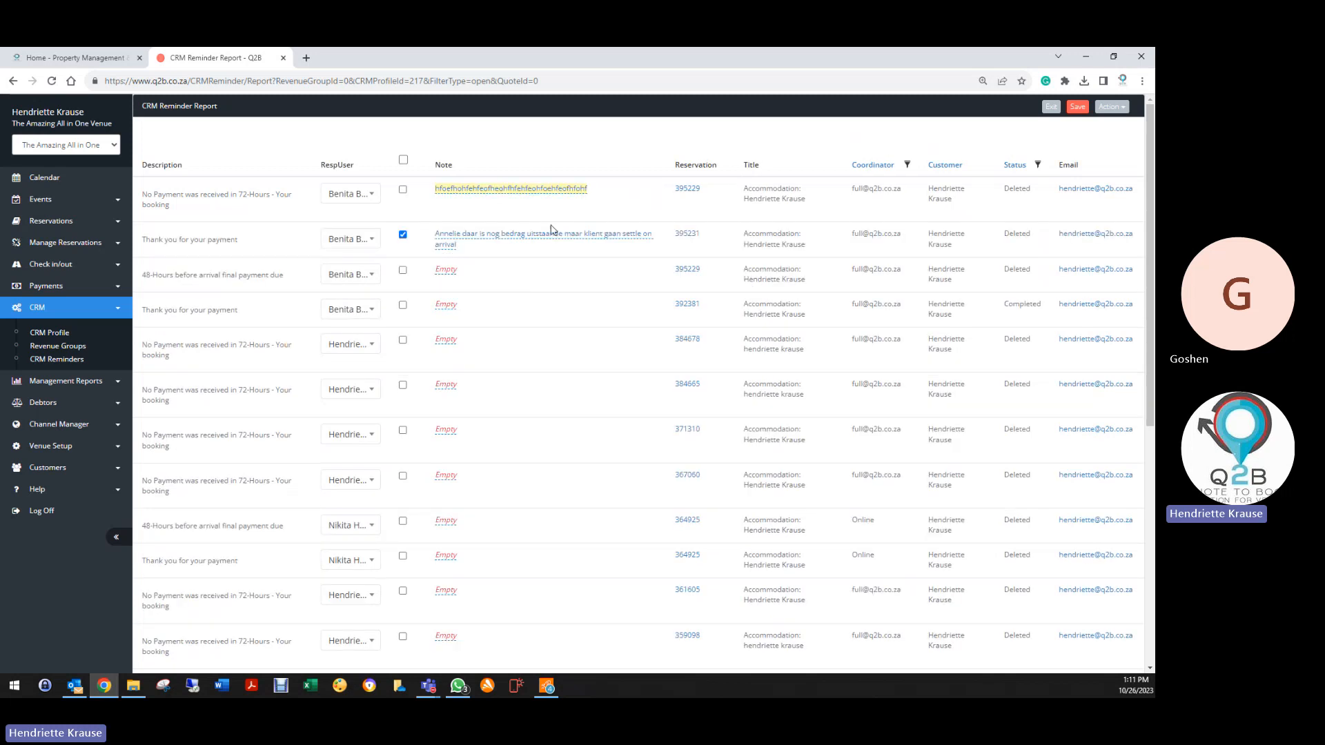
pyautogui.click(349, 195)
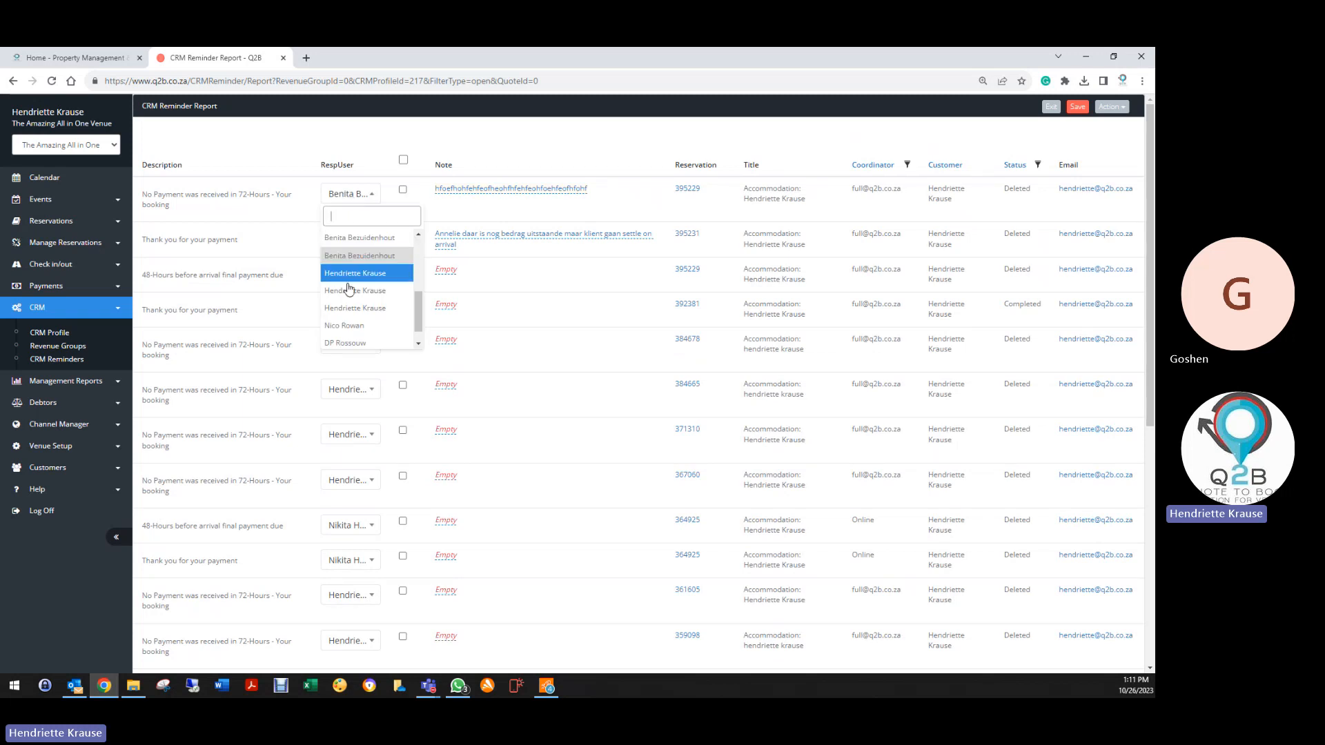
pyautogui.click(338, 325)
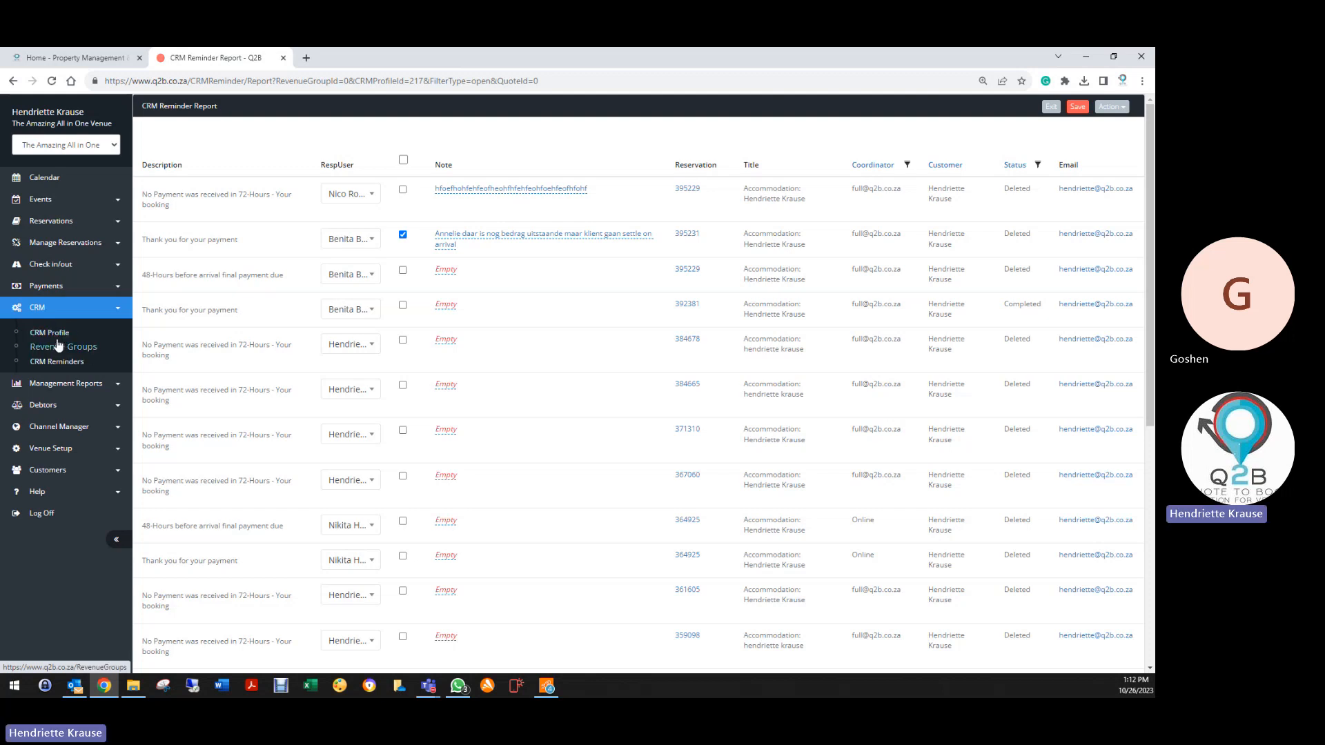
# Expand Reservations in the sidebar and open the Reservation List
pyautogui.click(44, 221)
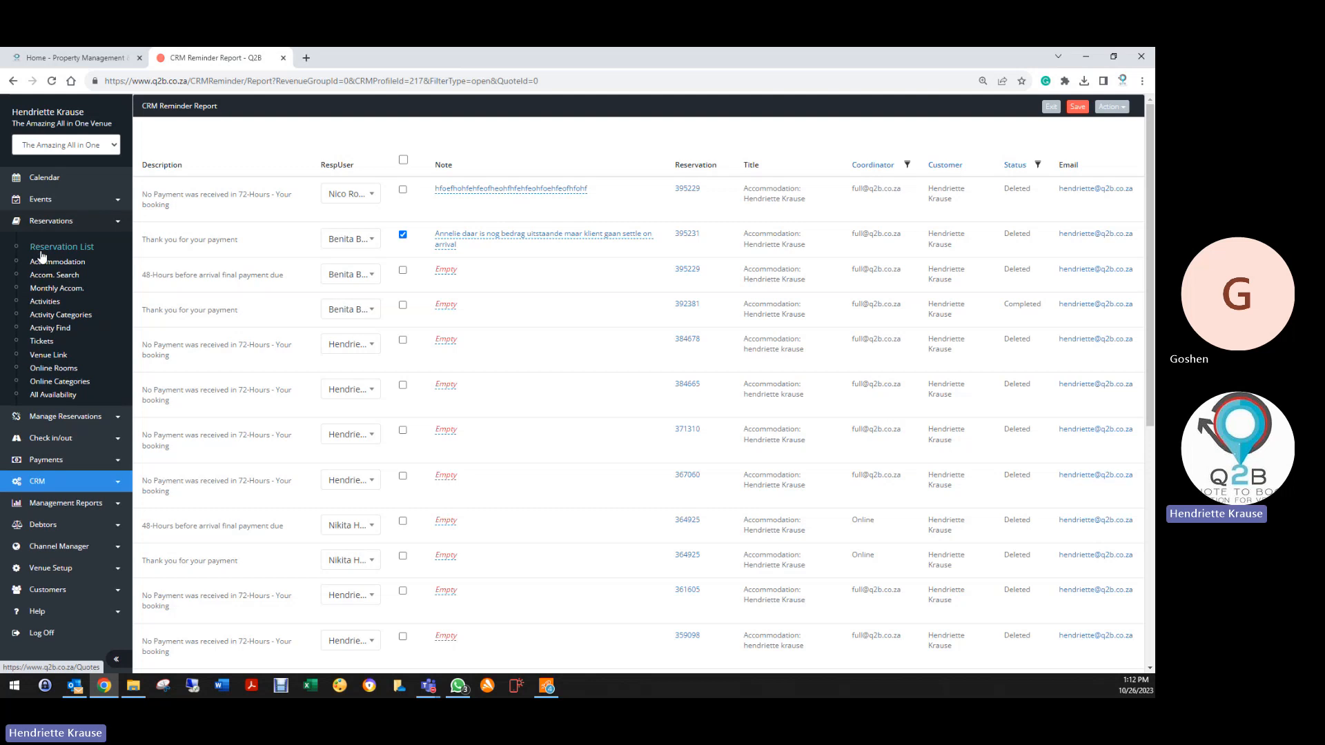
pyautogui.click(42, 253)
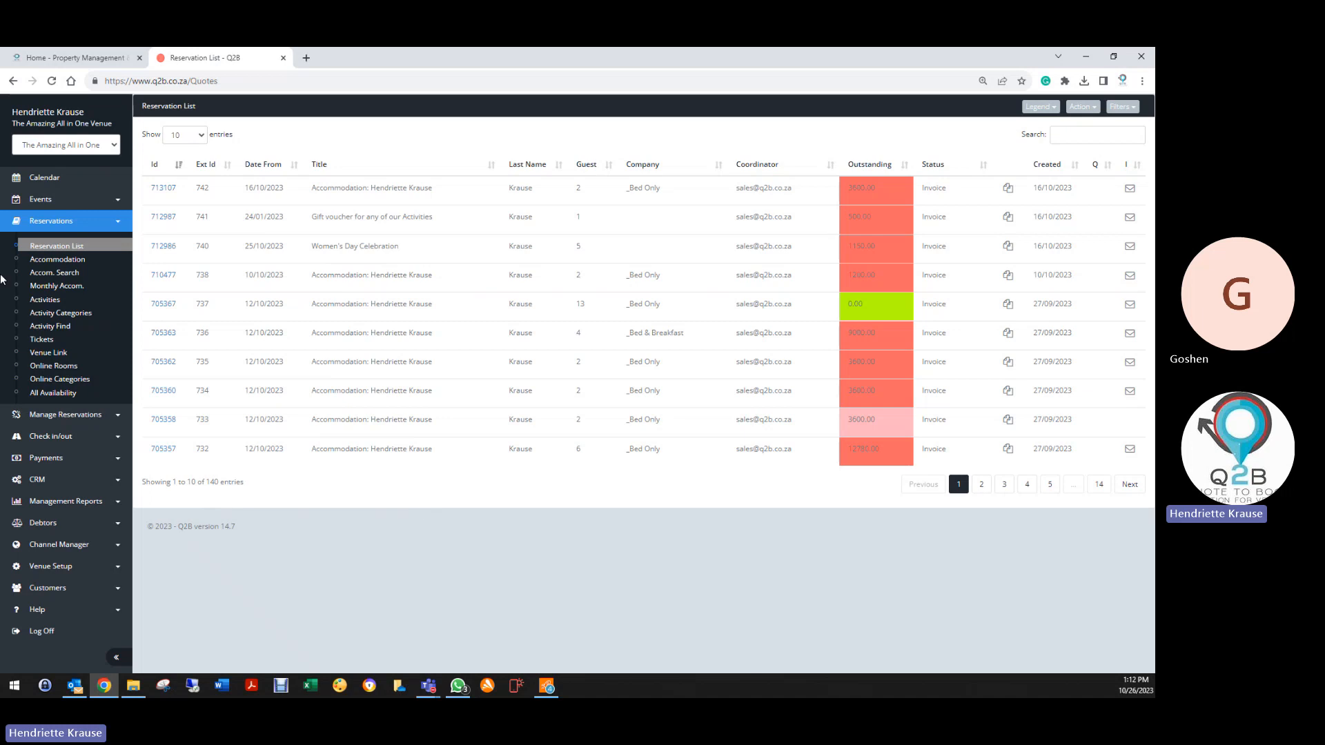
# Open reservation 713107 and print its tax invoice to PDF from the Action menu
pyautogui.click(162, 189)
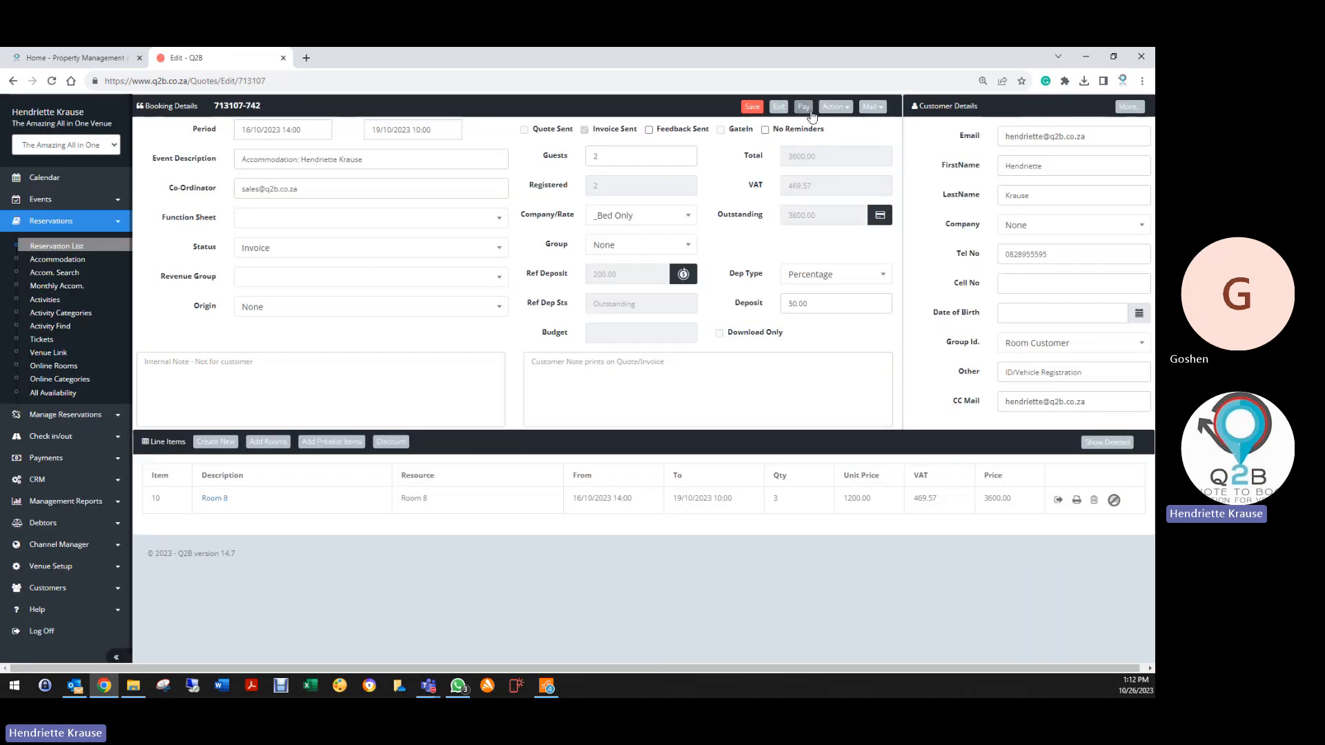
pyautogui.click(835, 106)
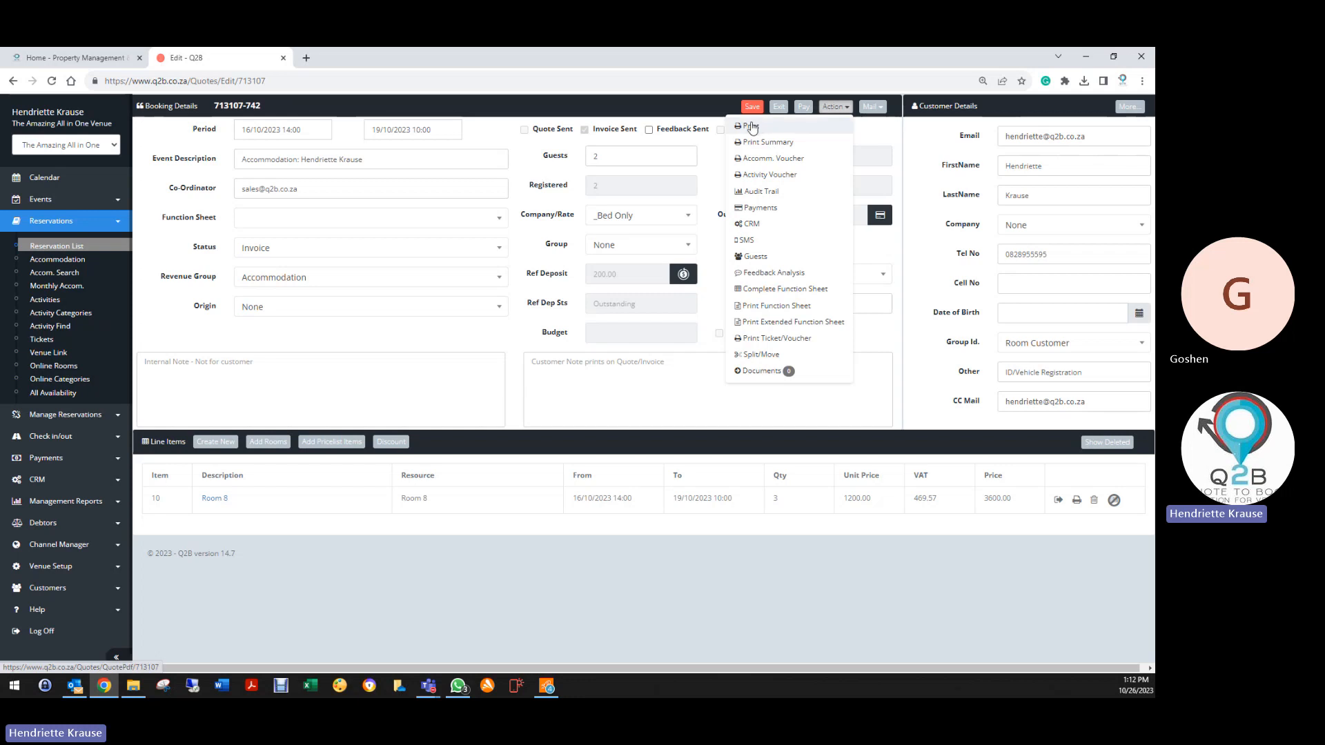
pyautogui.click(752, 127)
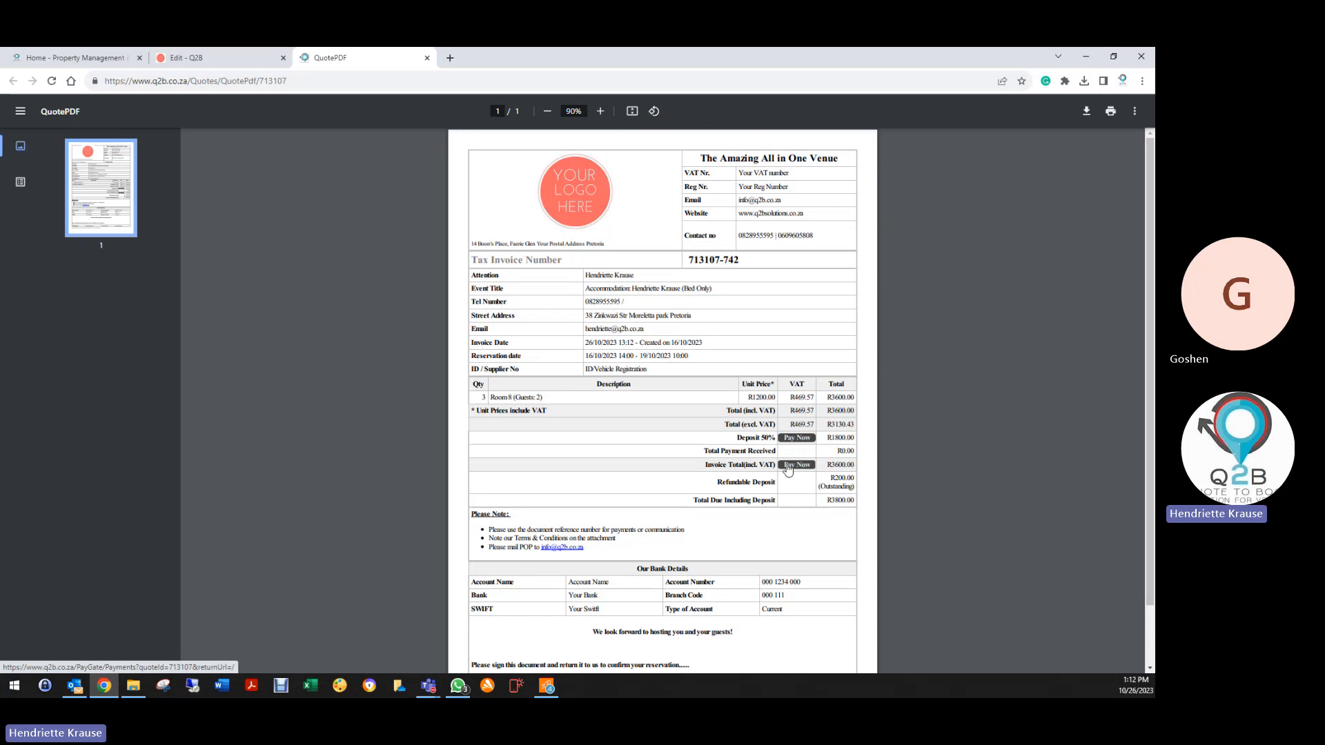
# Start paying the full 3800.00 total of invoice 713107 through the Online Payments Page
pyautogui.click(788, 468)
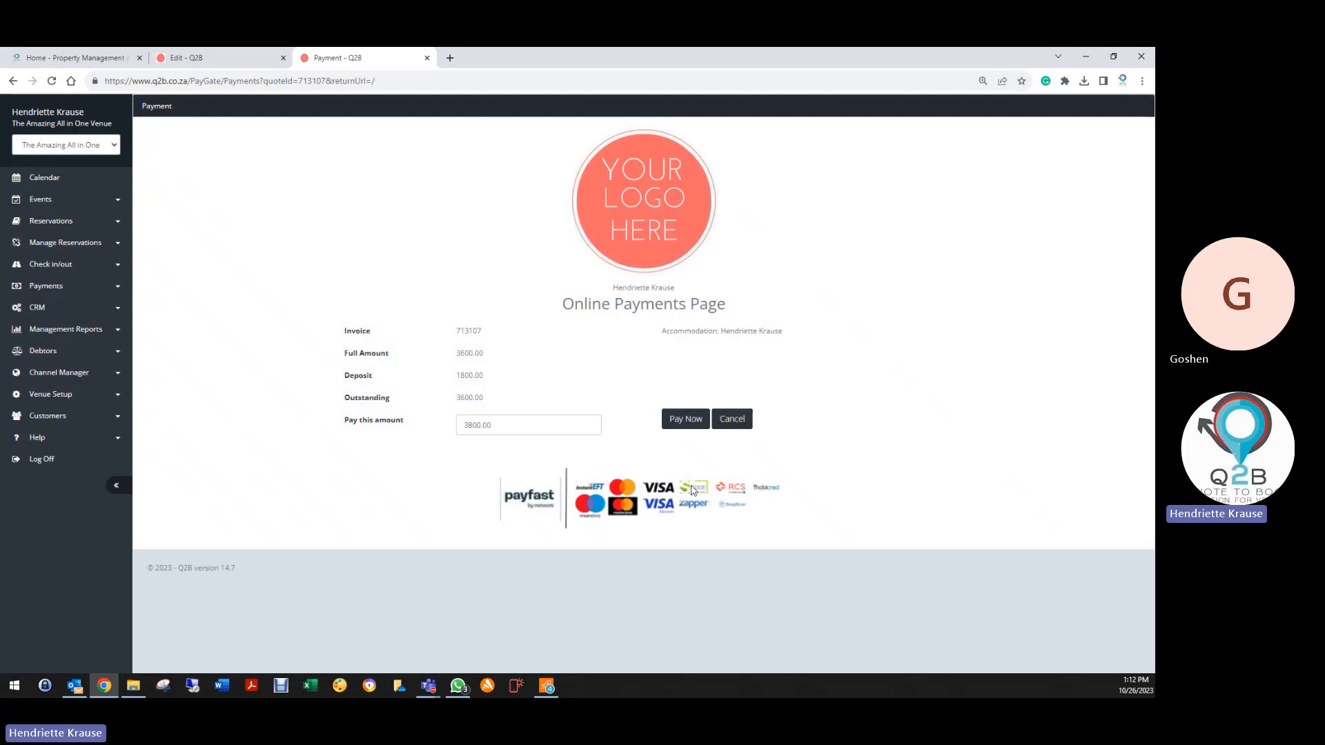
pyautogui.click(682, 421)
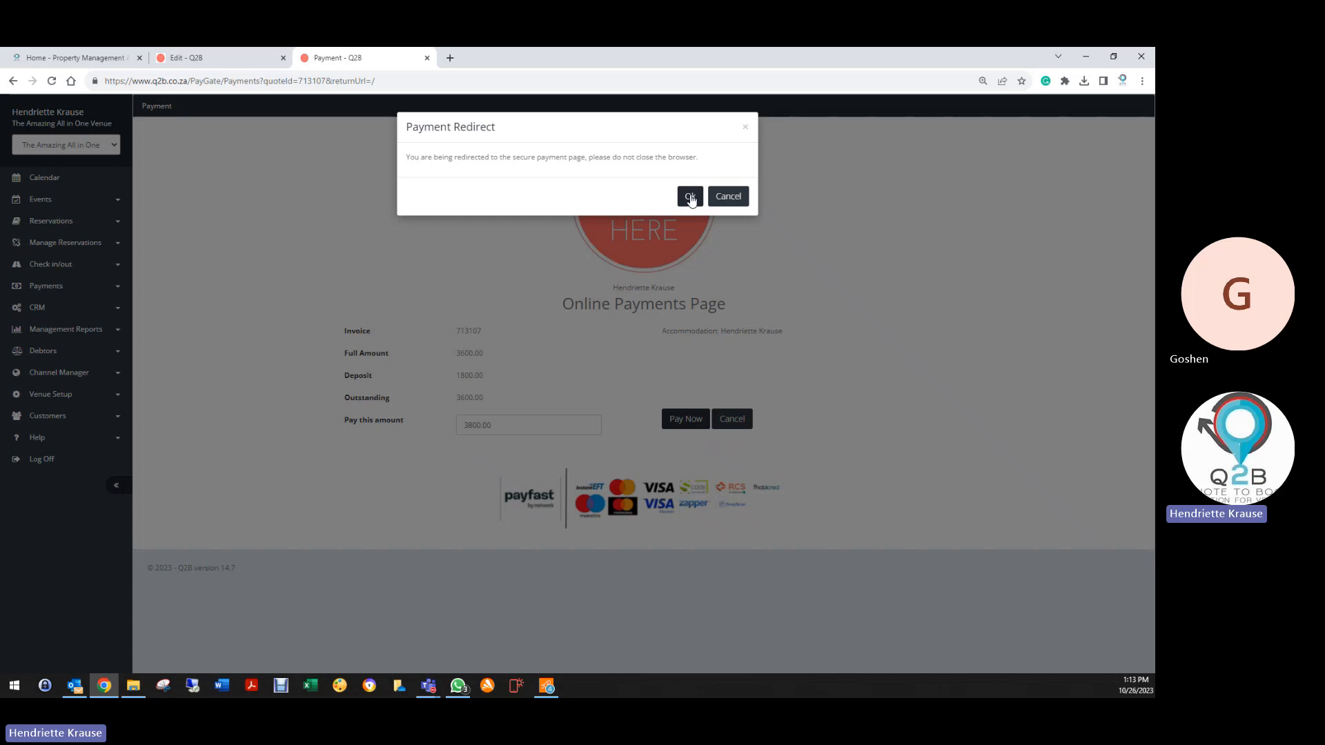
# Dismiss the redirect notice, resubmit the payment and confirm the redirect to PayGate
pyautogui.click(726, 198)
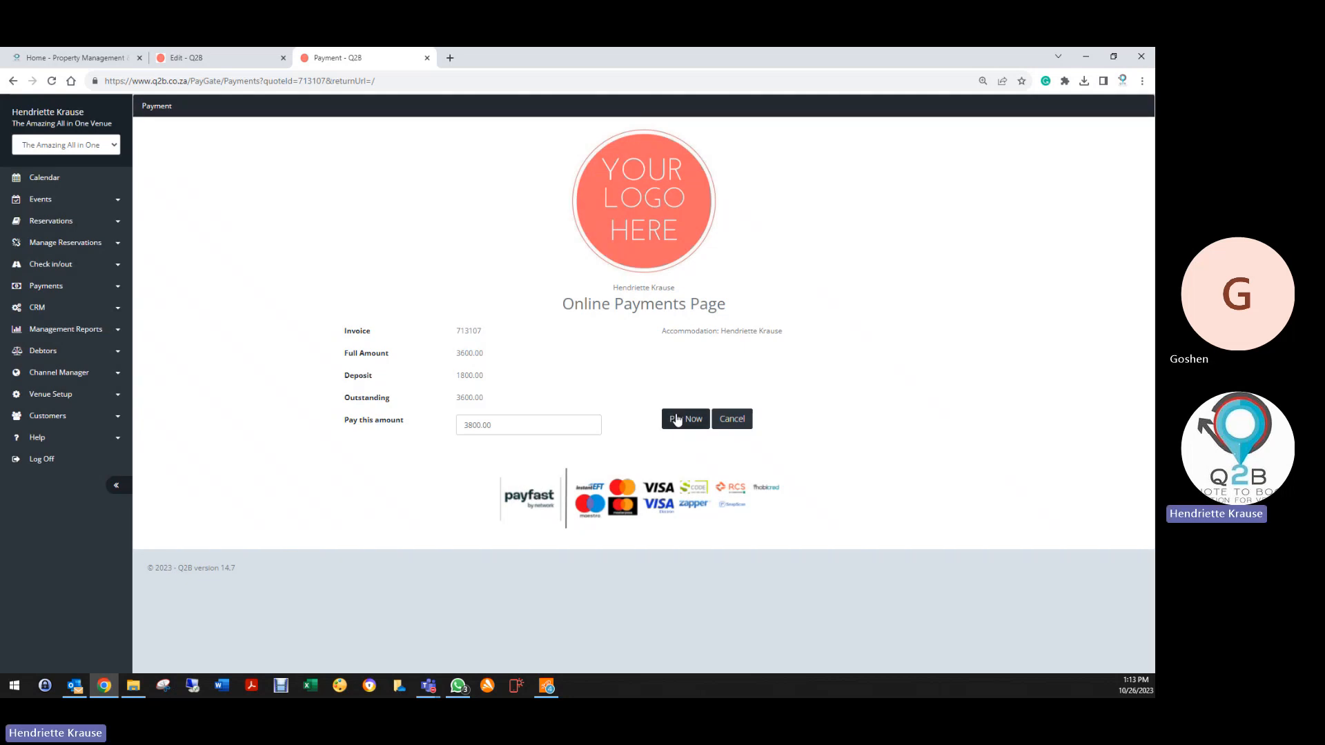
pyautogui.click(676, 419)
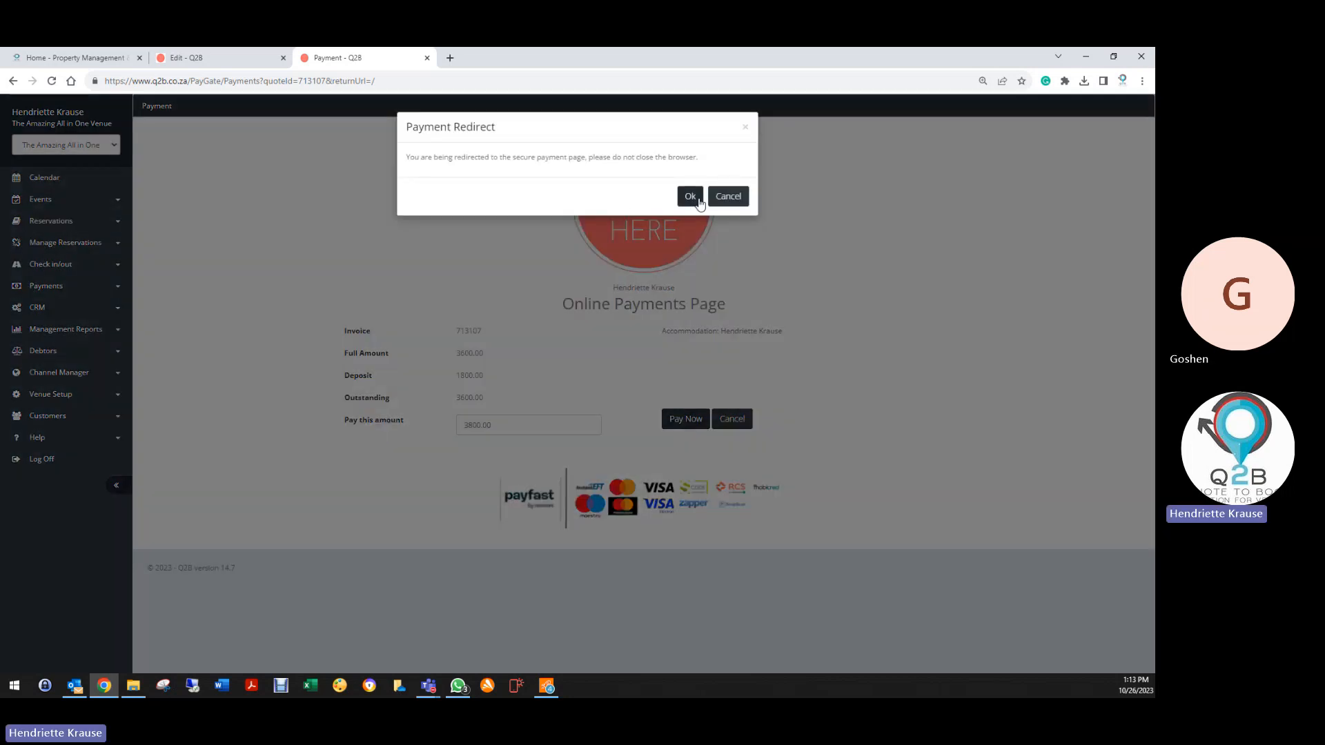
pyautogui.click(696, 200)
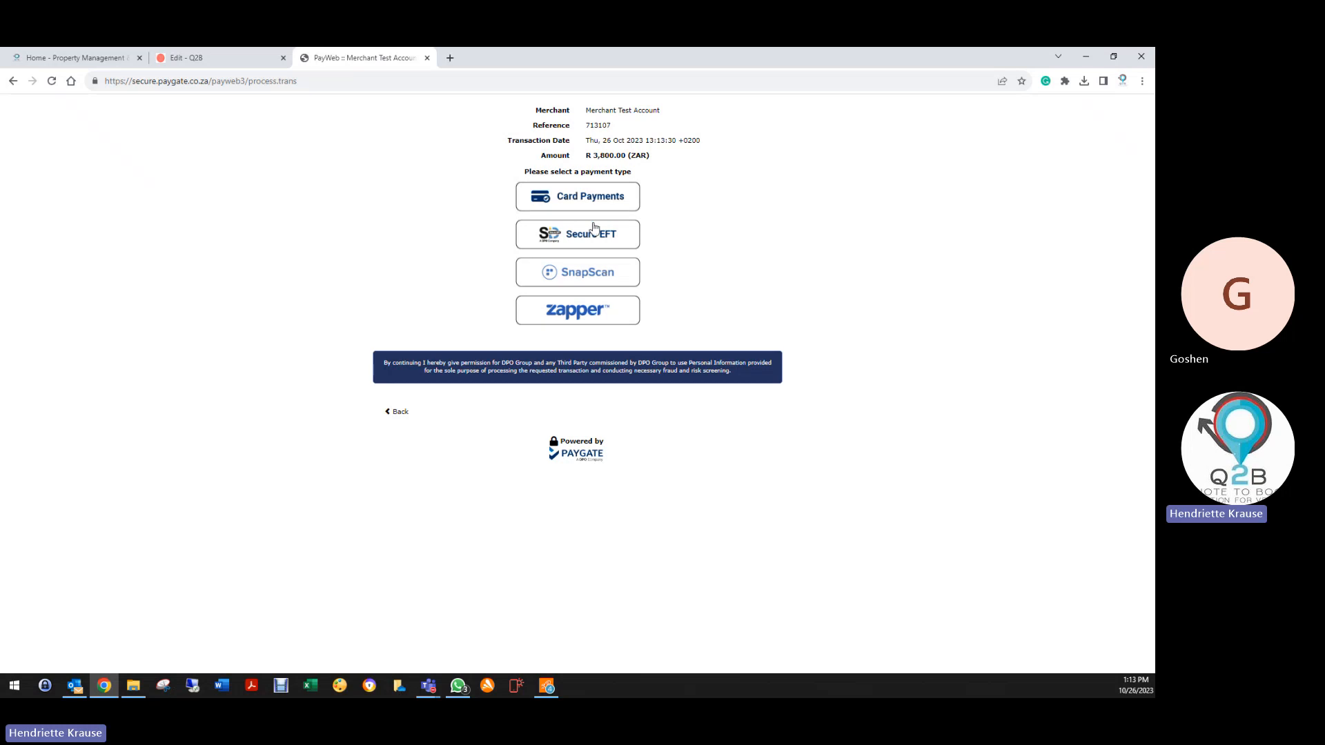
# Select Secure EFT as the PayGate payment type, then try to leave the payment page
pyautogui.click(611, 245)
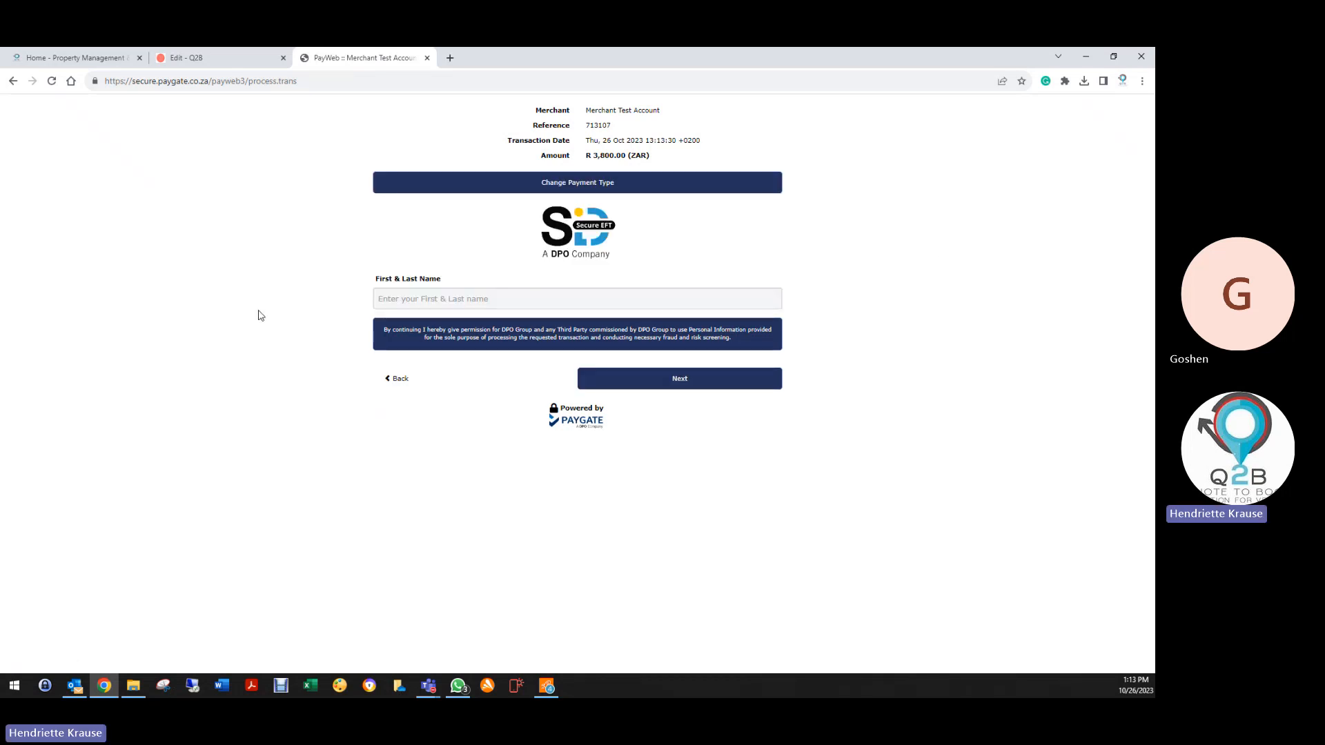
pyautogui.click(413, 301)
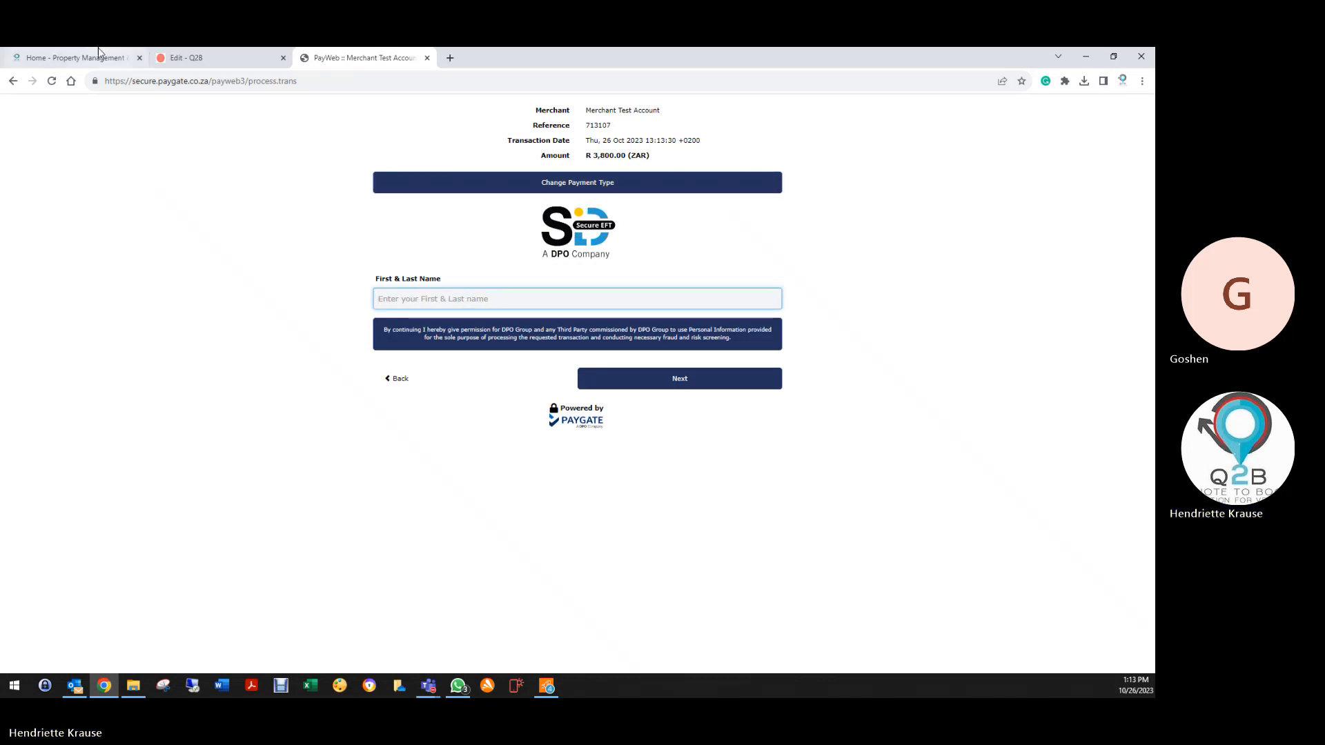
pyautogui.click(13, 80)
pyautogui.click(681, 151)
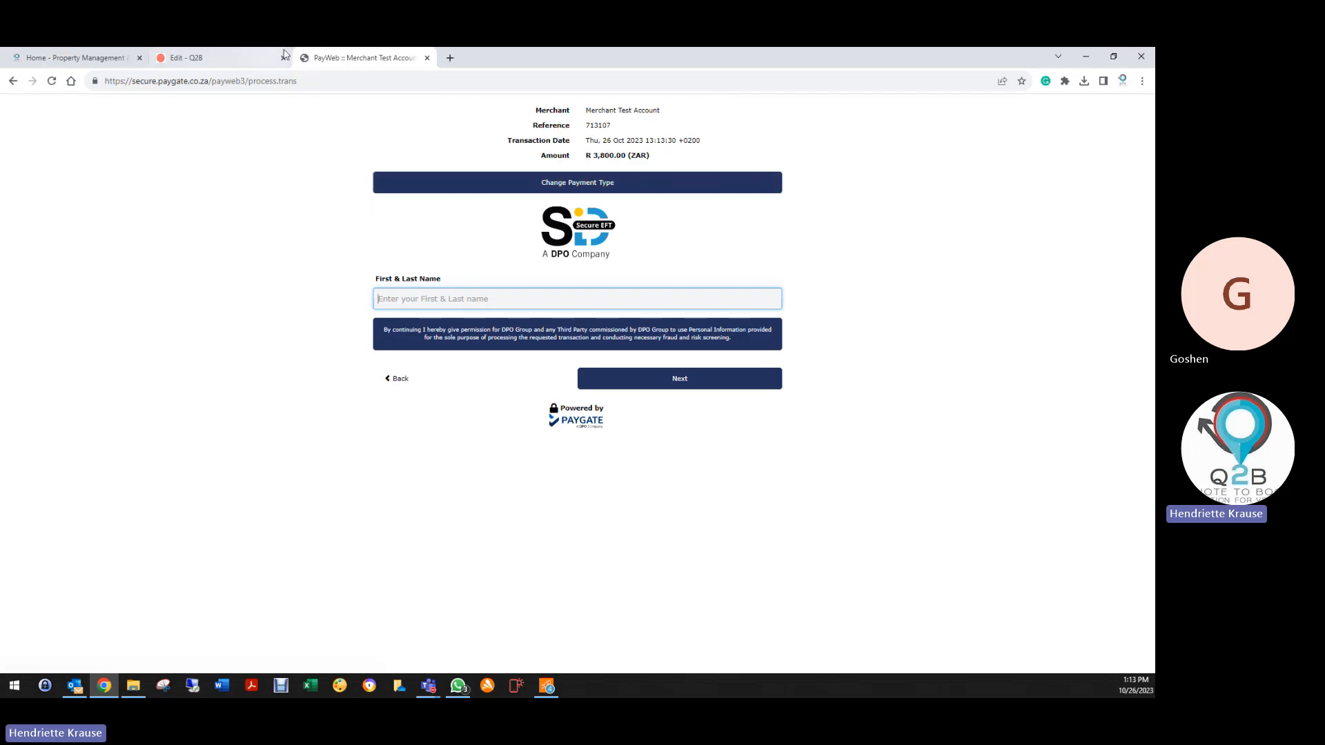
pyautogui.click(427, 57)
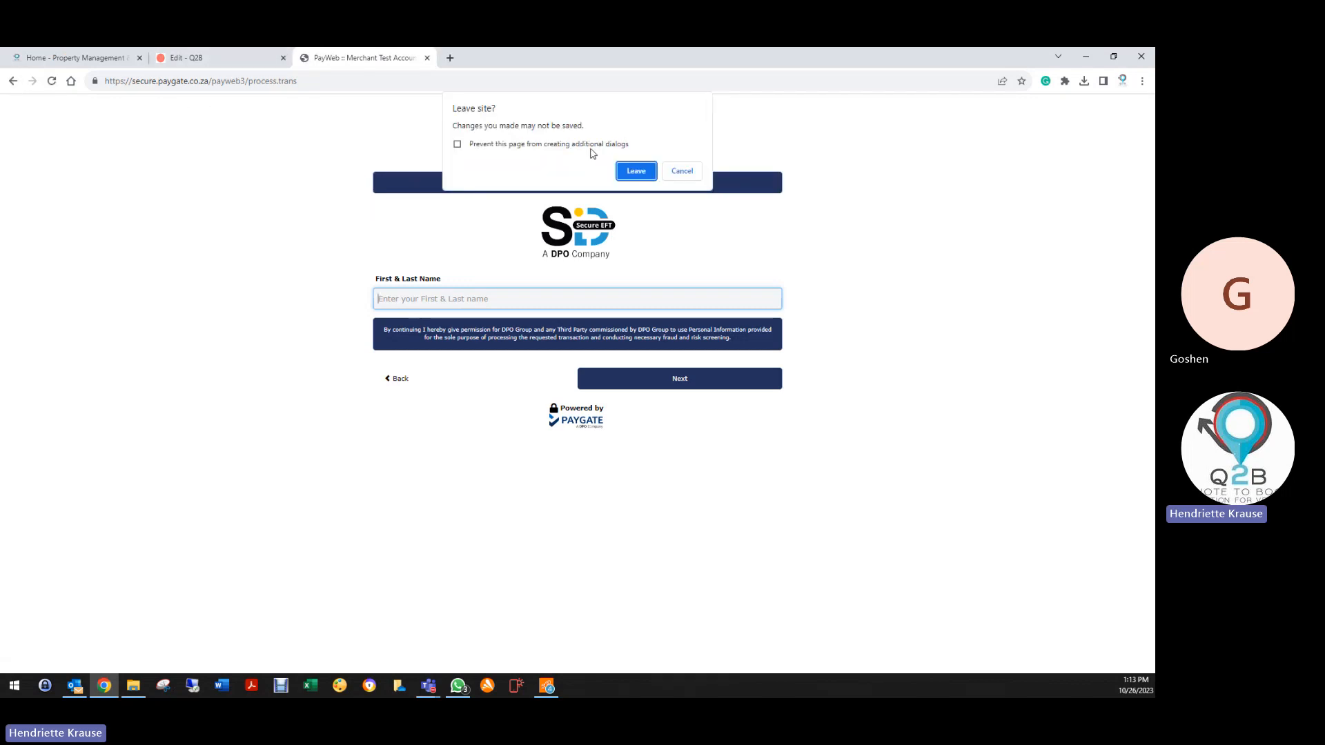
# Confirm leaving PayGate and check the Action menu on booking 713107-742 without choosing anything
pyautogui.click(634, 170)
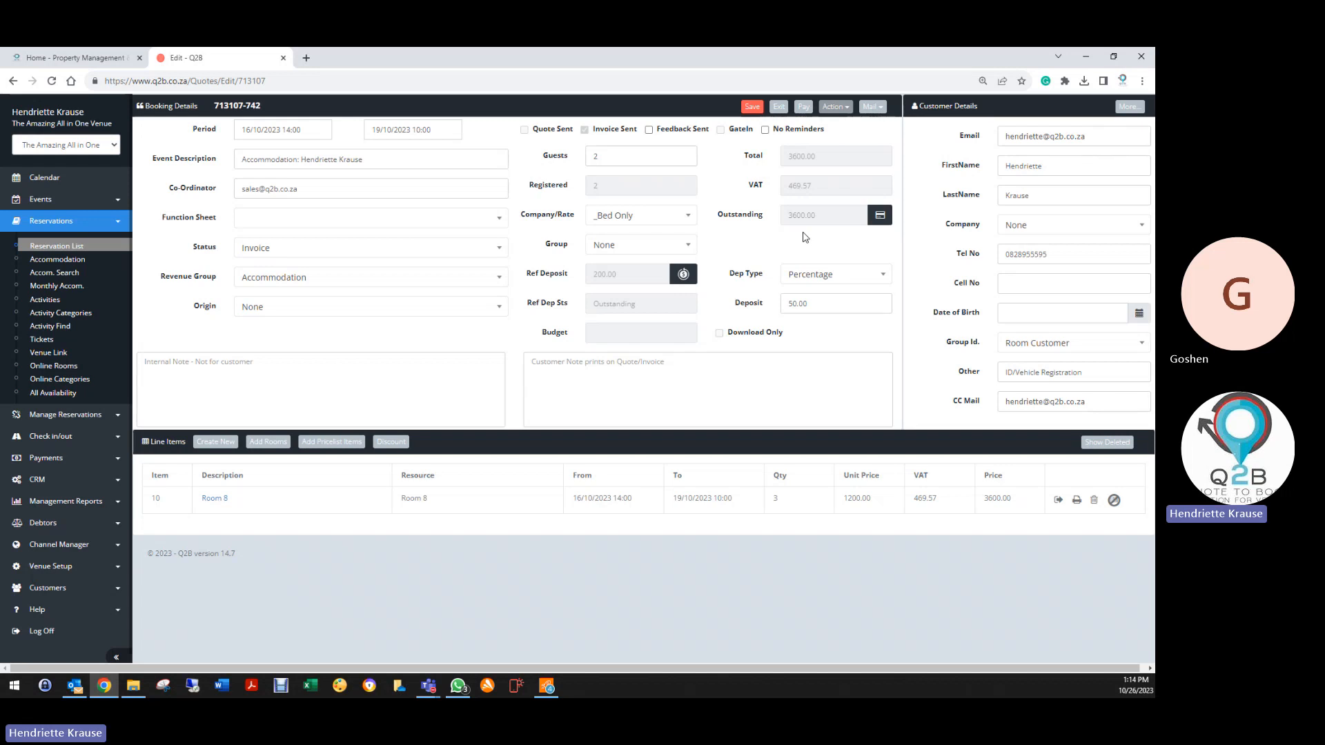
pyautogui.click(836, 109)
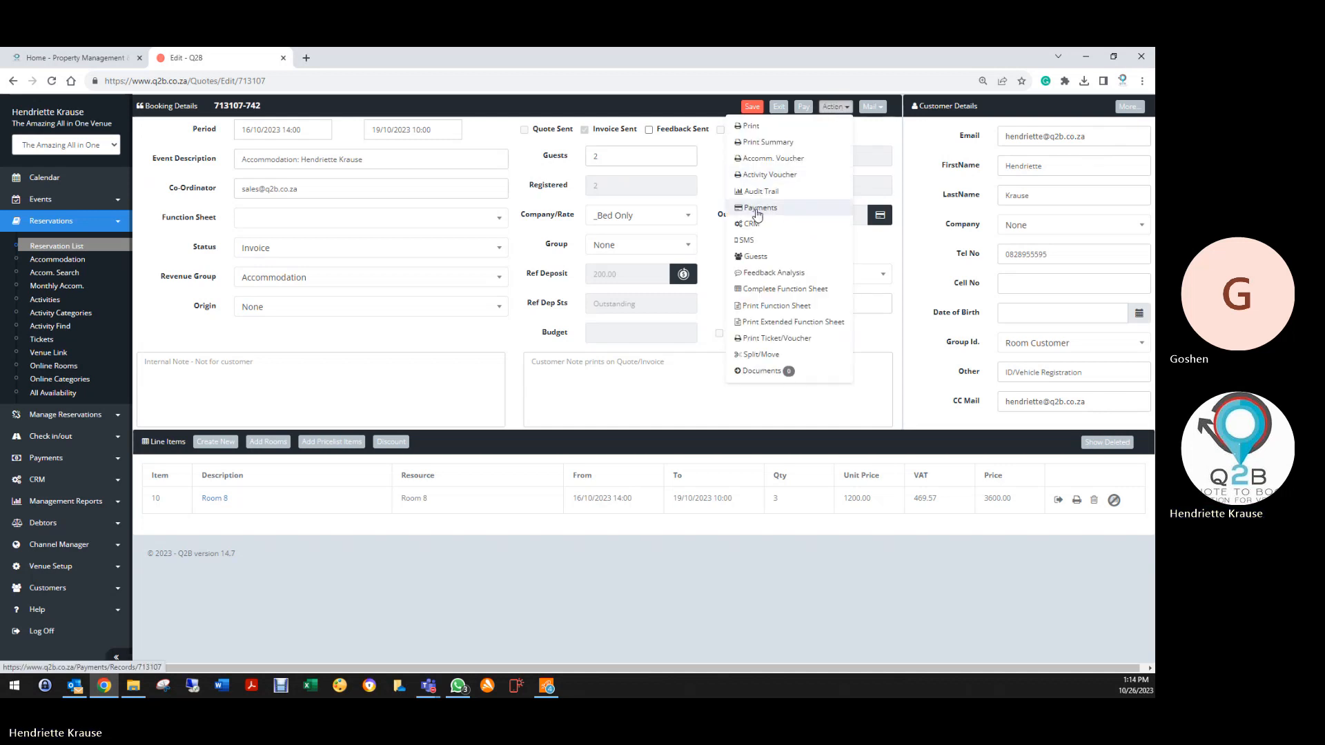
pyautogui.click(149, 362)
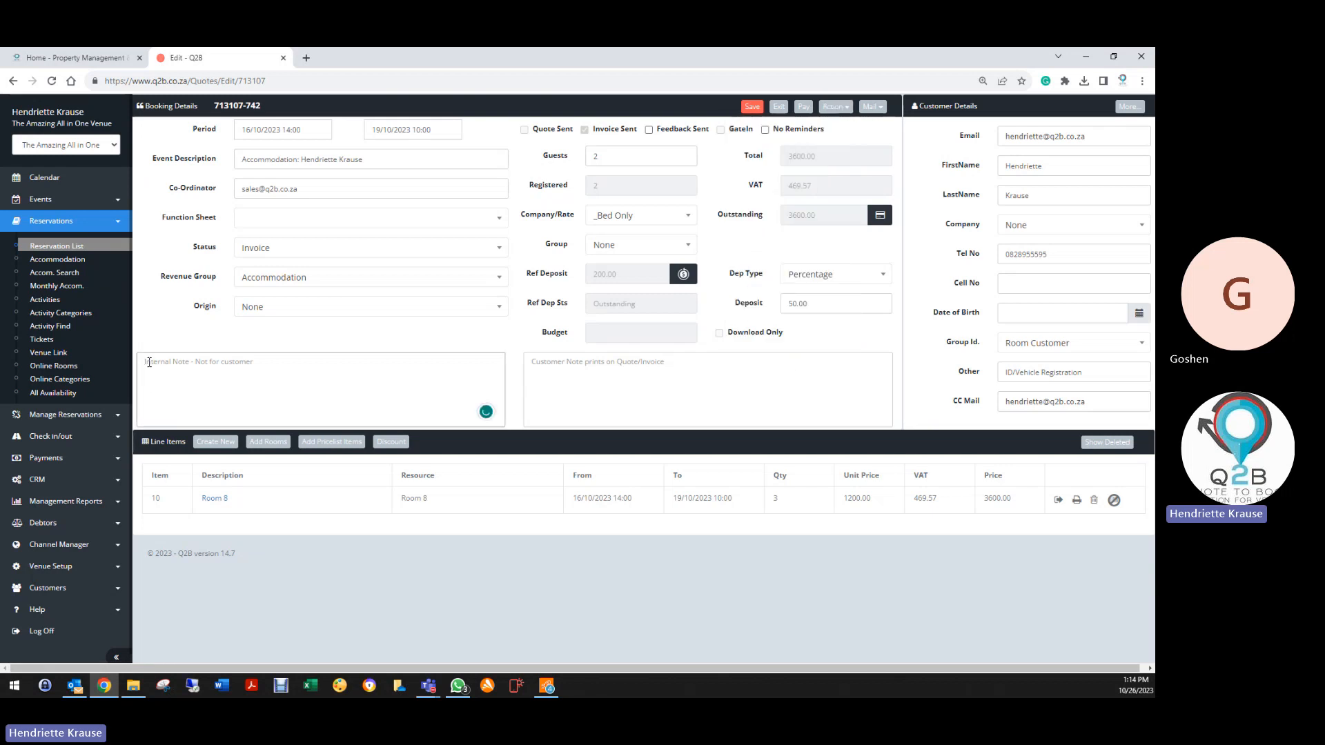
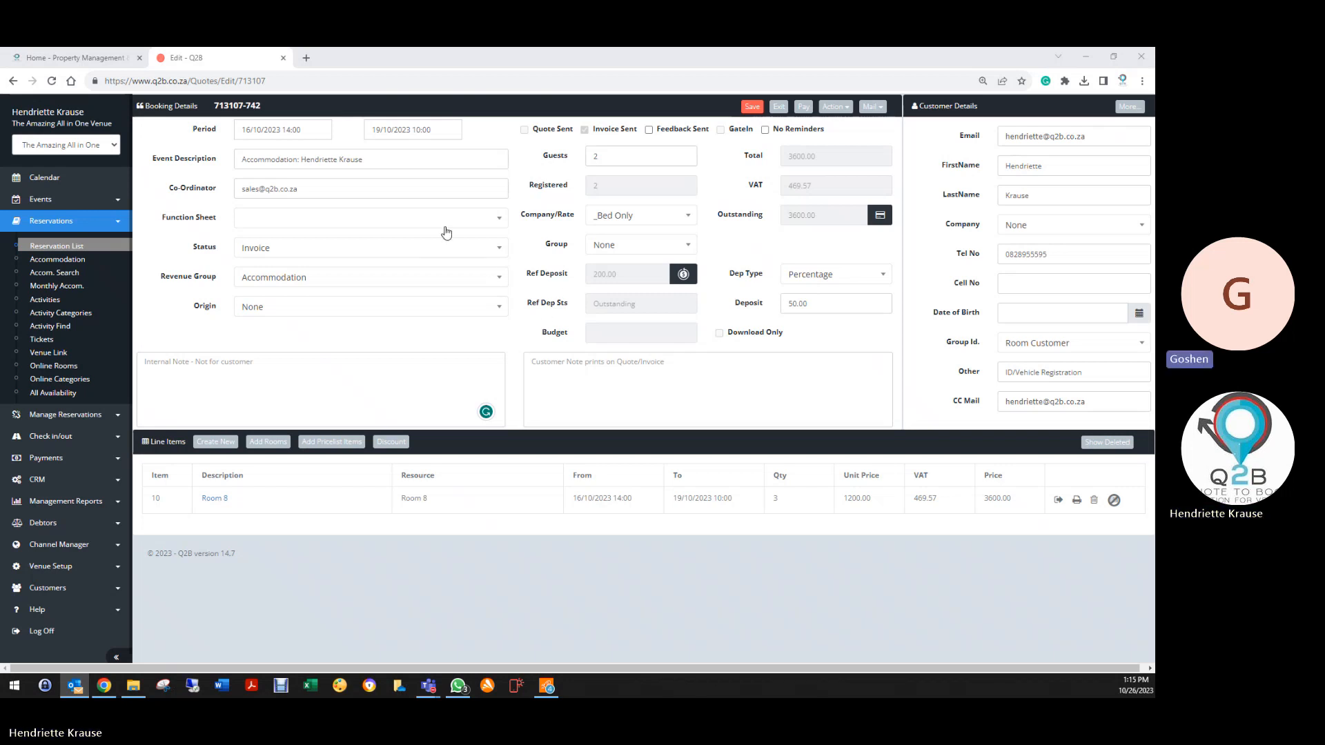
# Save the test booking, exit to the Reservation List and log off Q2B
pyautogui.click(752, 108)
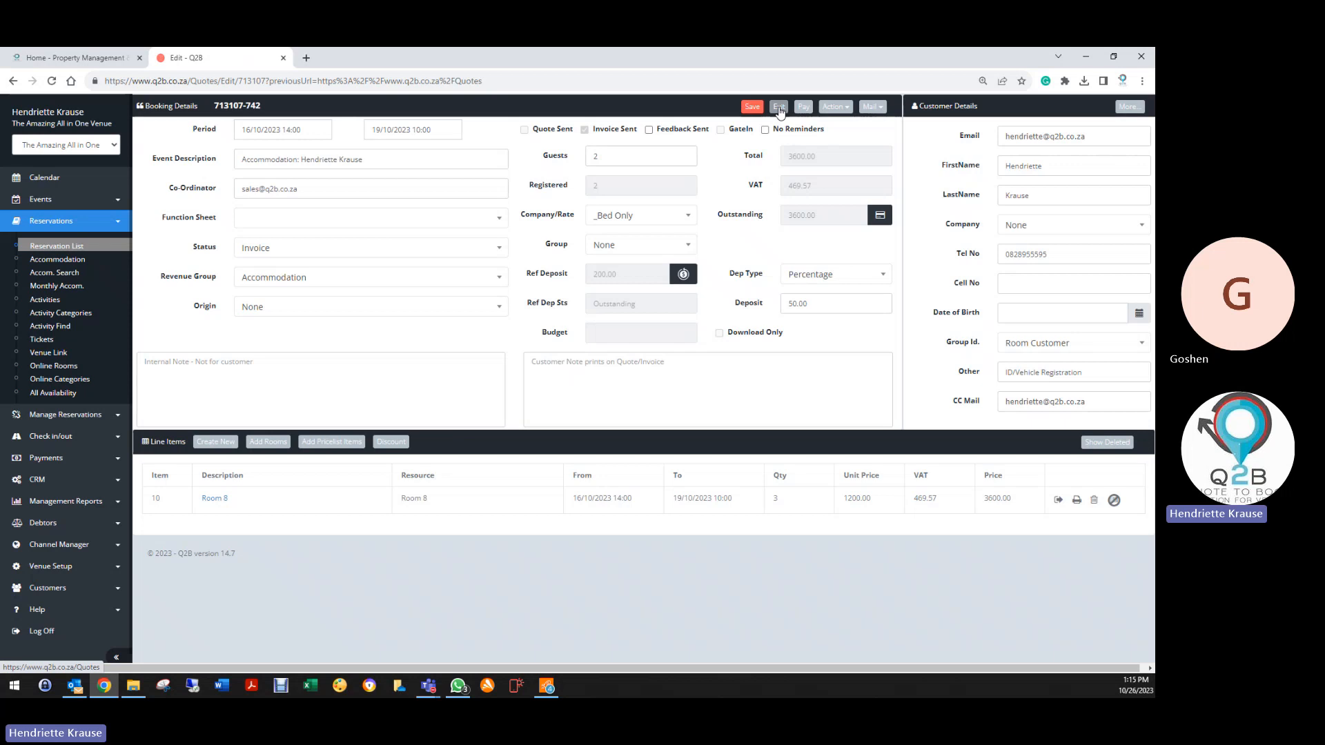
pyautogui.click(779, 108)
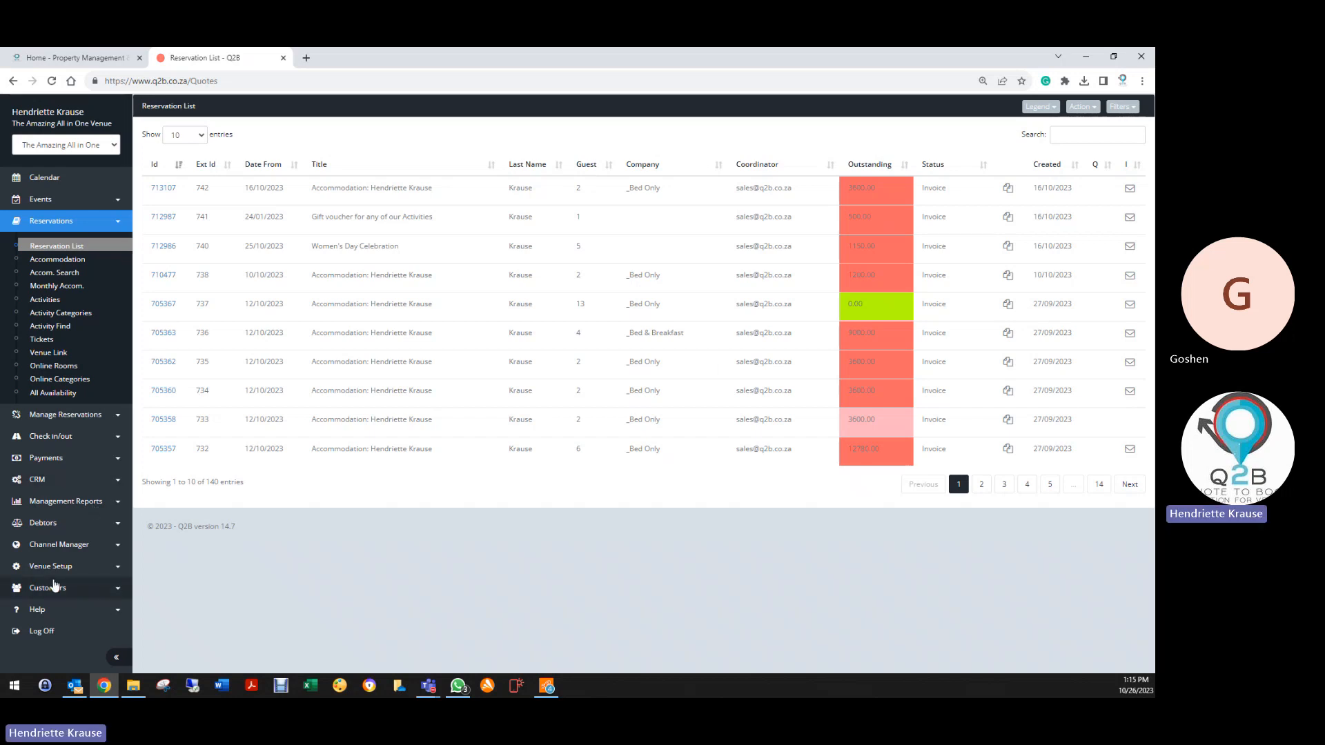
pyautogui.click(46, 633)
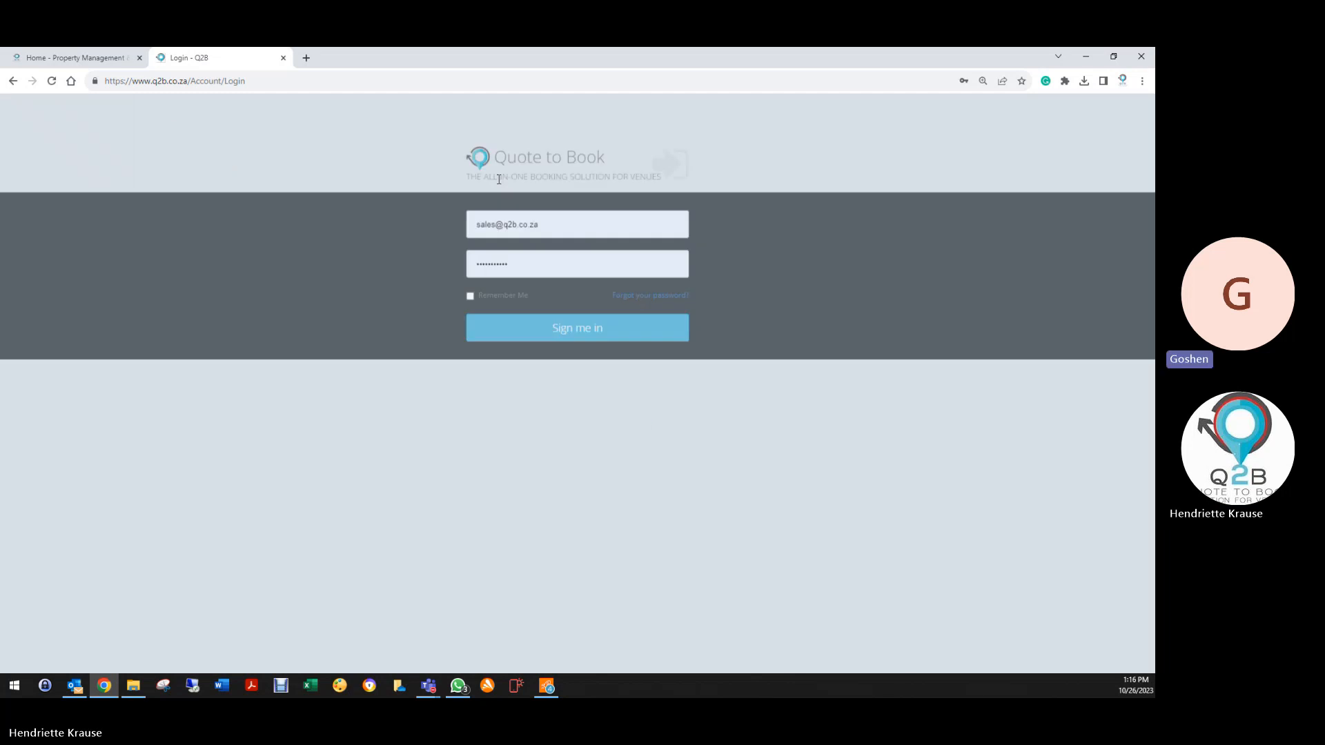
# Sign in with the browser's saved Goshen support account credentials
pyautogui.click(603, 220)
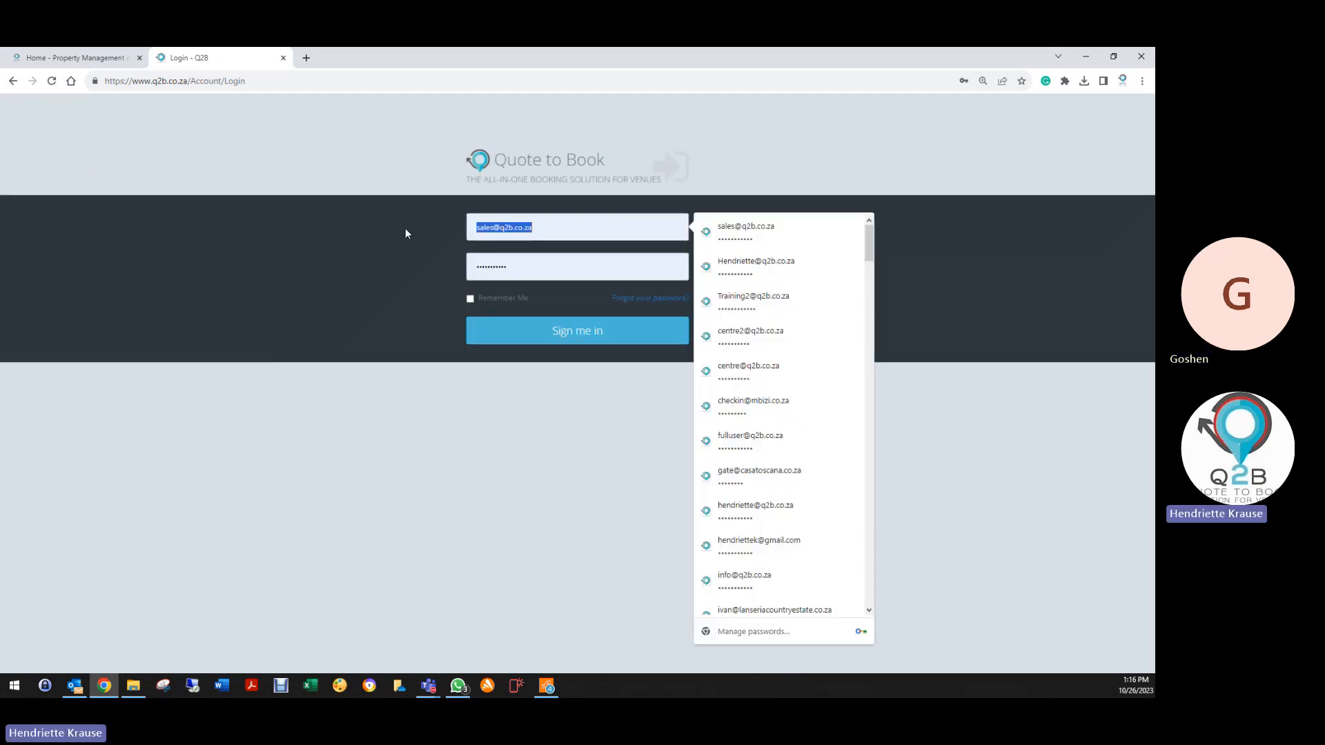
pyautogui.write('sa')
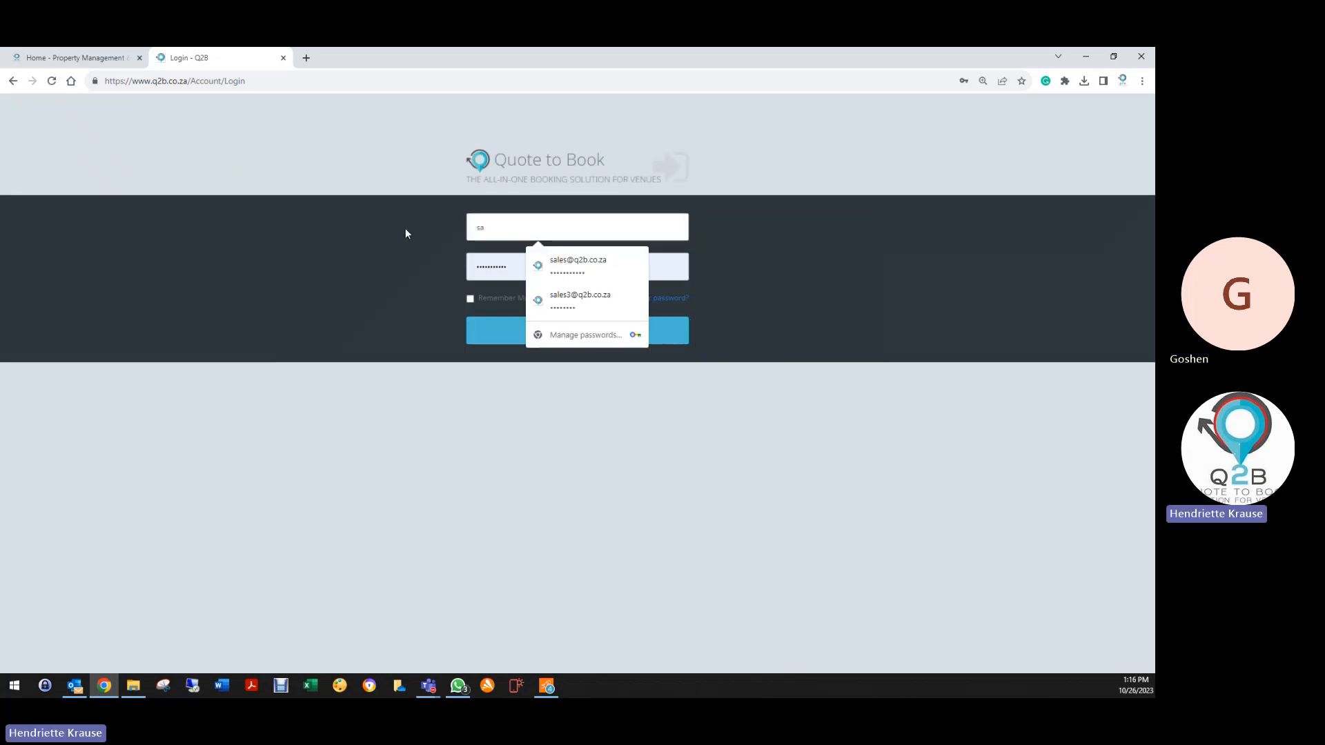
pyautogui.press('BackSpace')
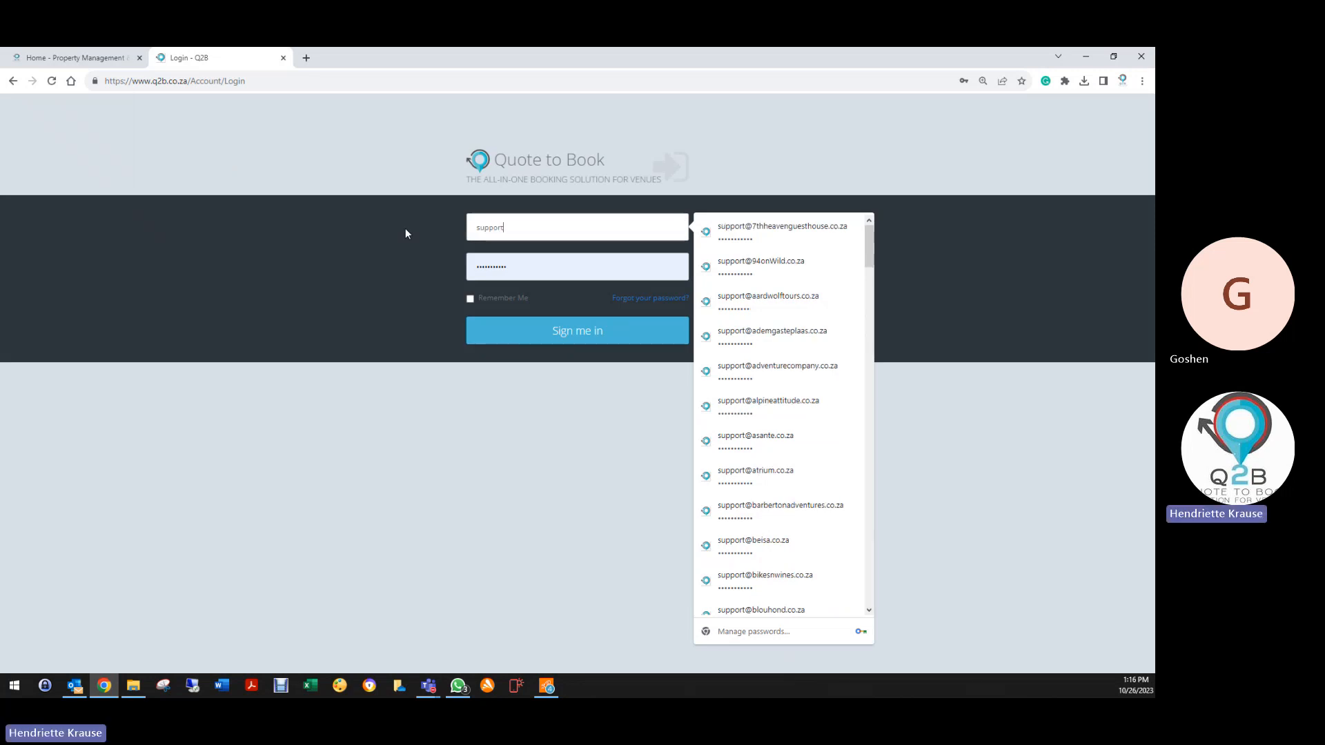
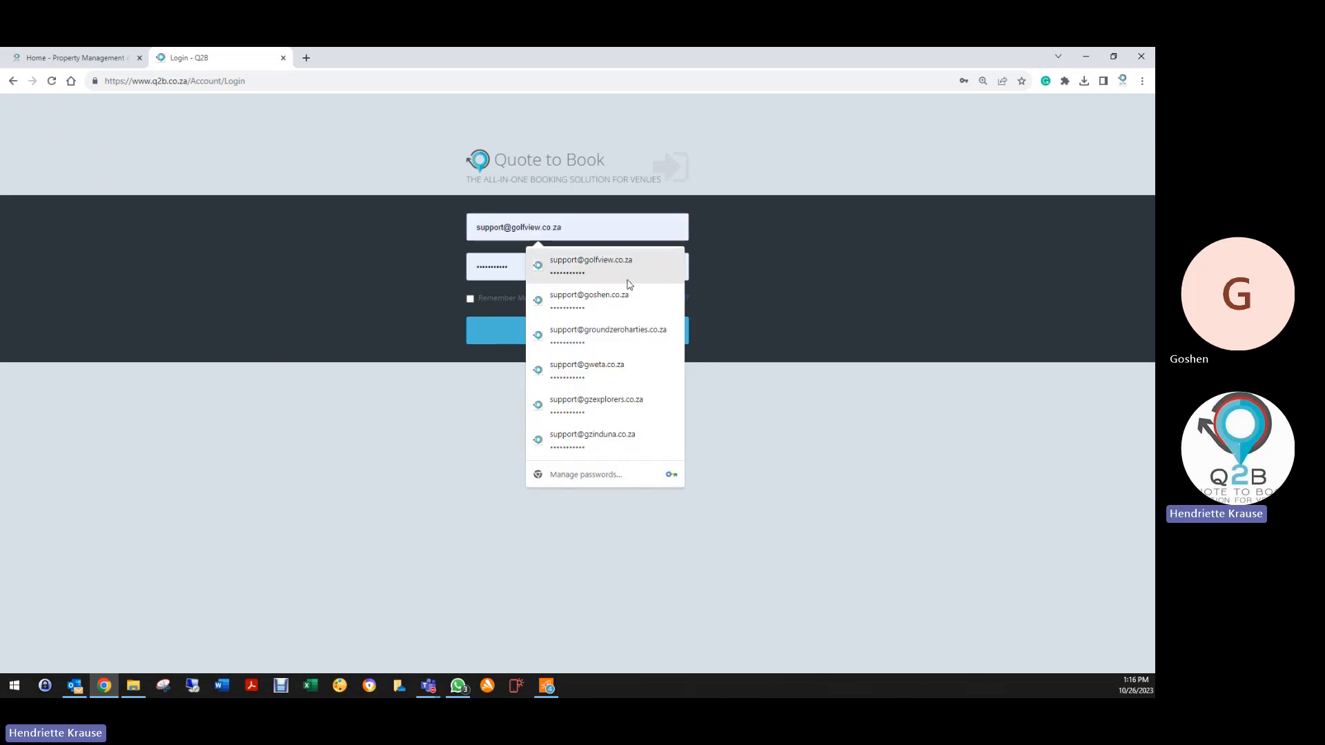
pyautogui.click(607, 304)
pyautogui.click(585, 340)
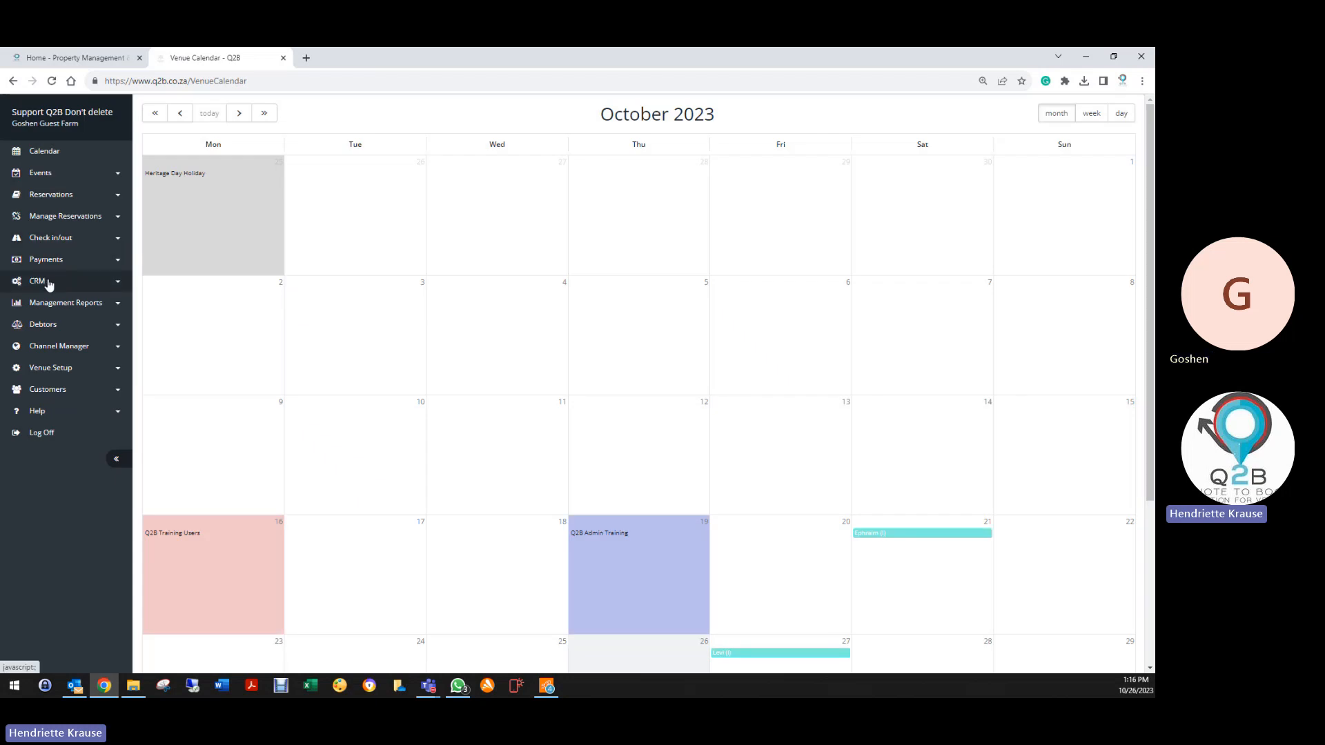
pyautogui.click(47, 281)
# Look at the Reservation List, then open CRM Profile showing the inactive Accommodation Profile
pyautogui.click(48, 307)
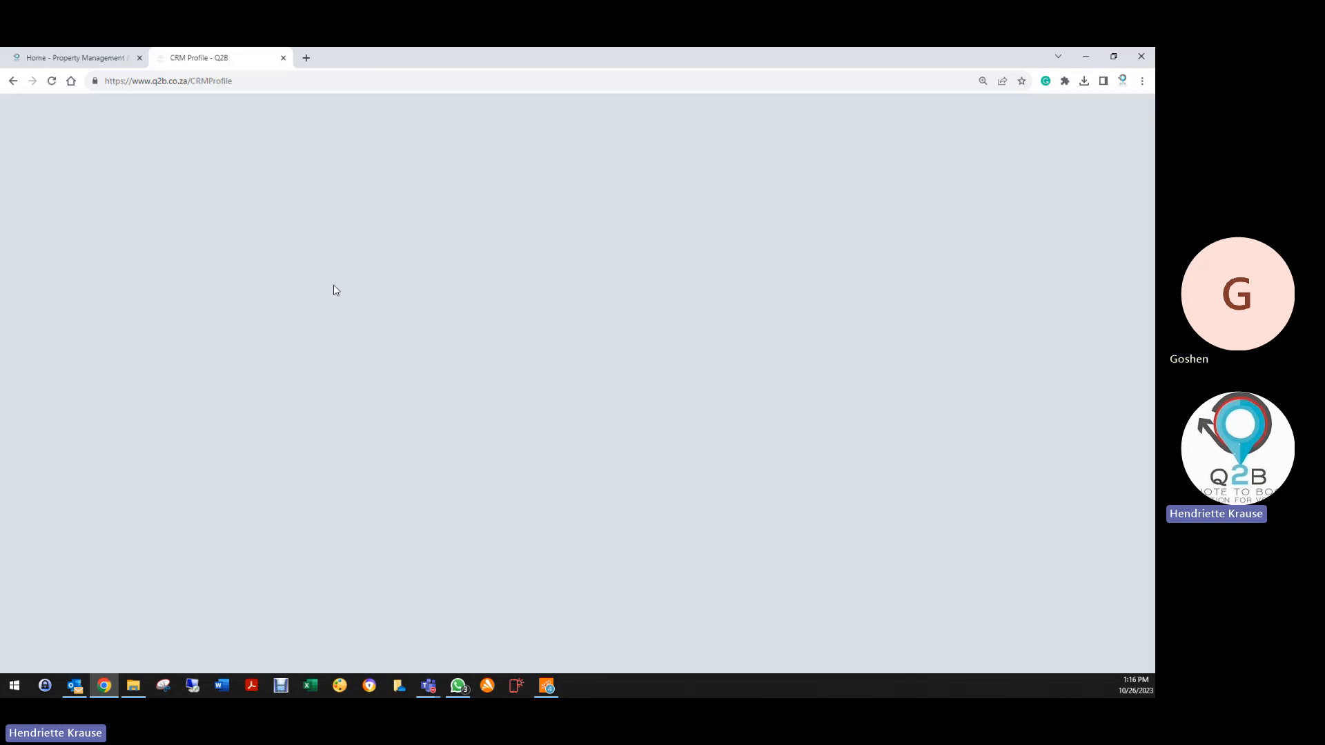
pyautogui.click(60, 194)
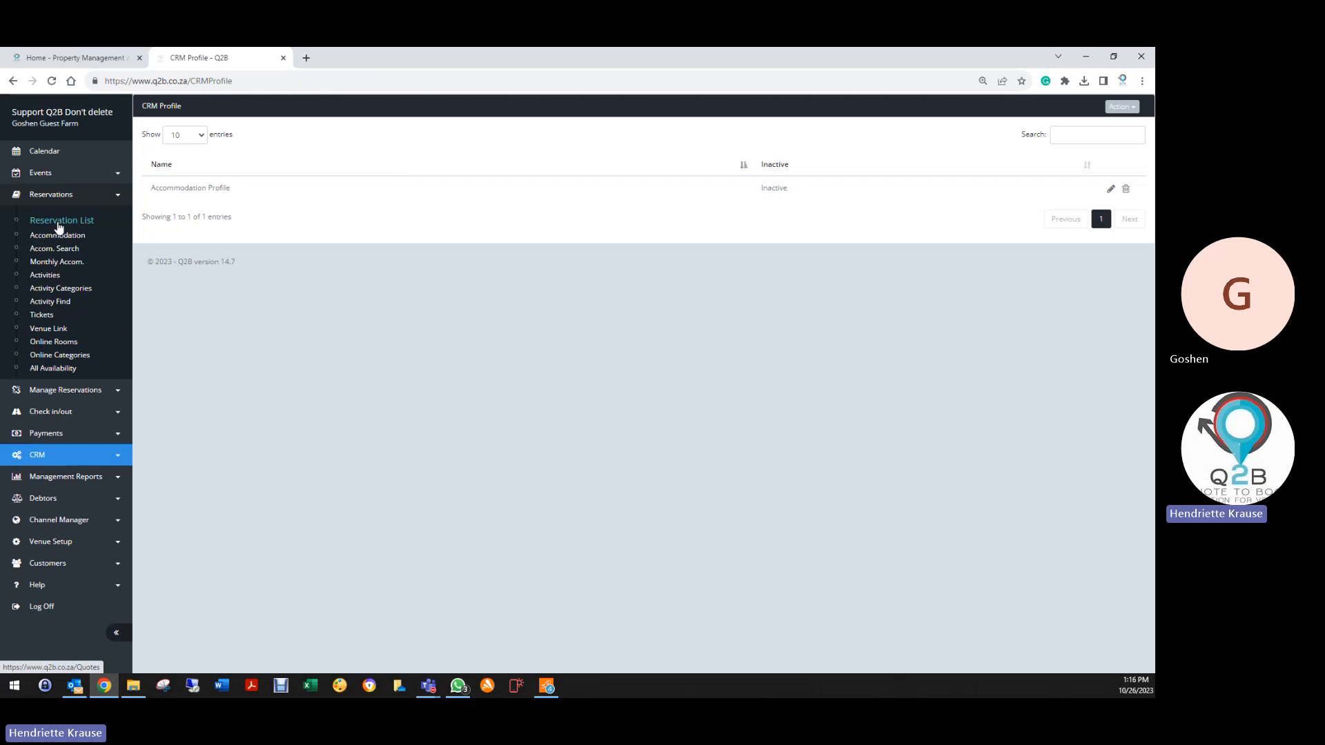
pyautogui.click(89, 220)
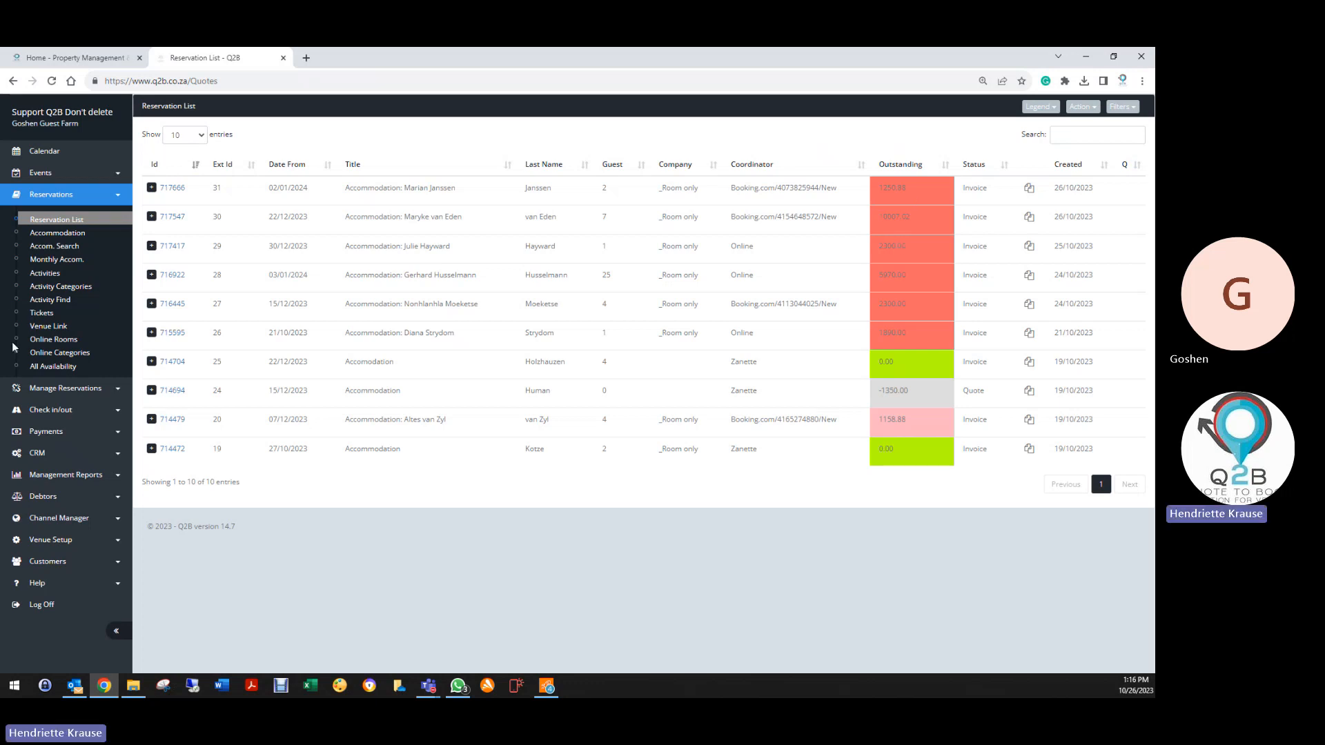
pyautogui.click(48, 455)
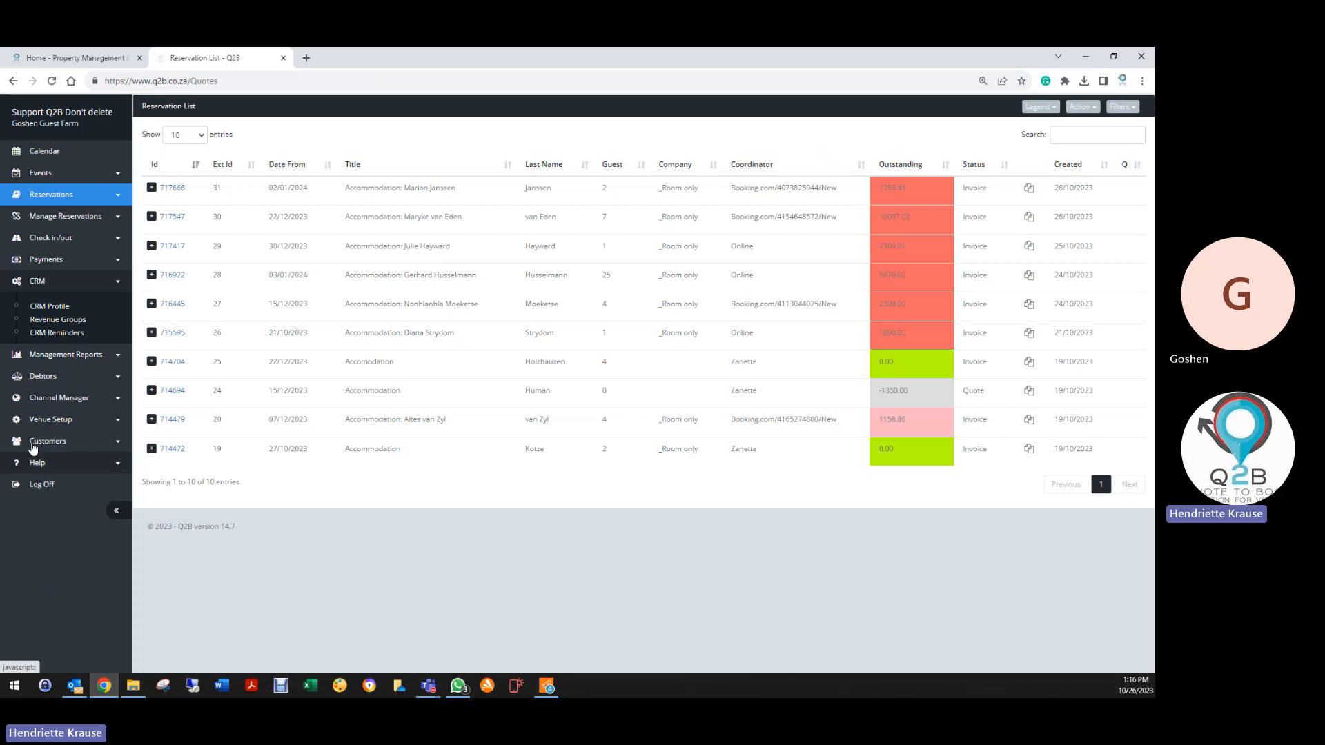
pyautogui.click(57, 311)
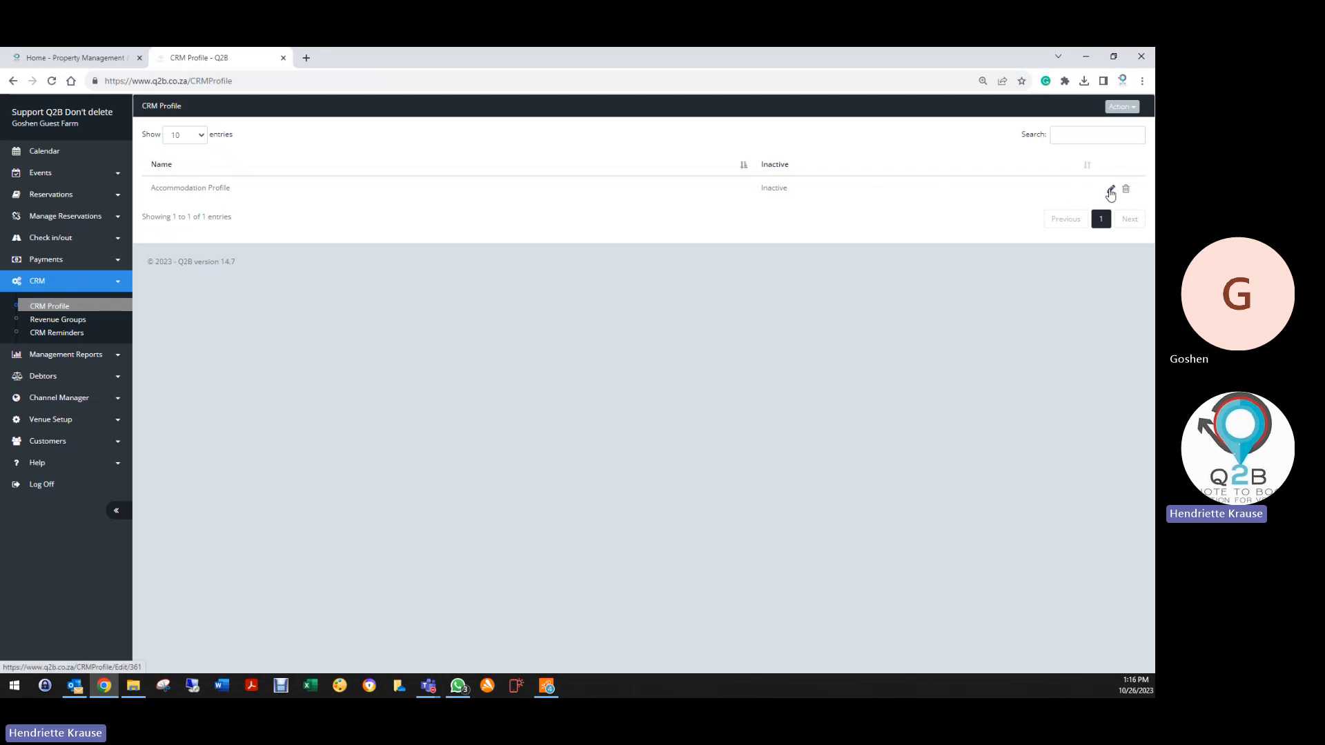
pyautogui.click(1110, 191)
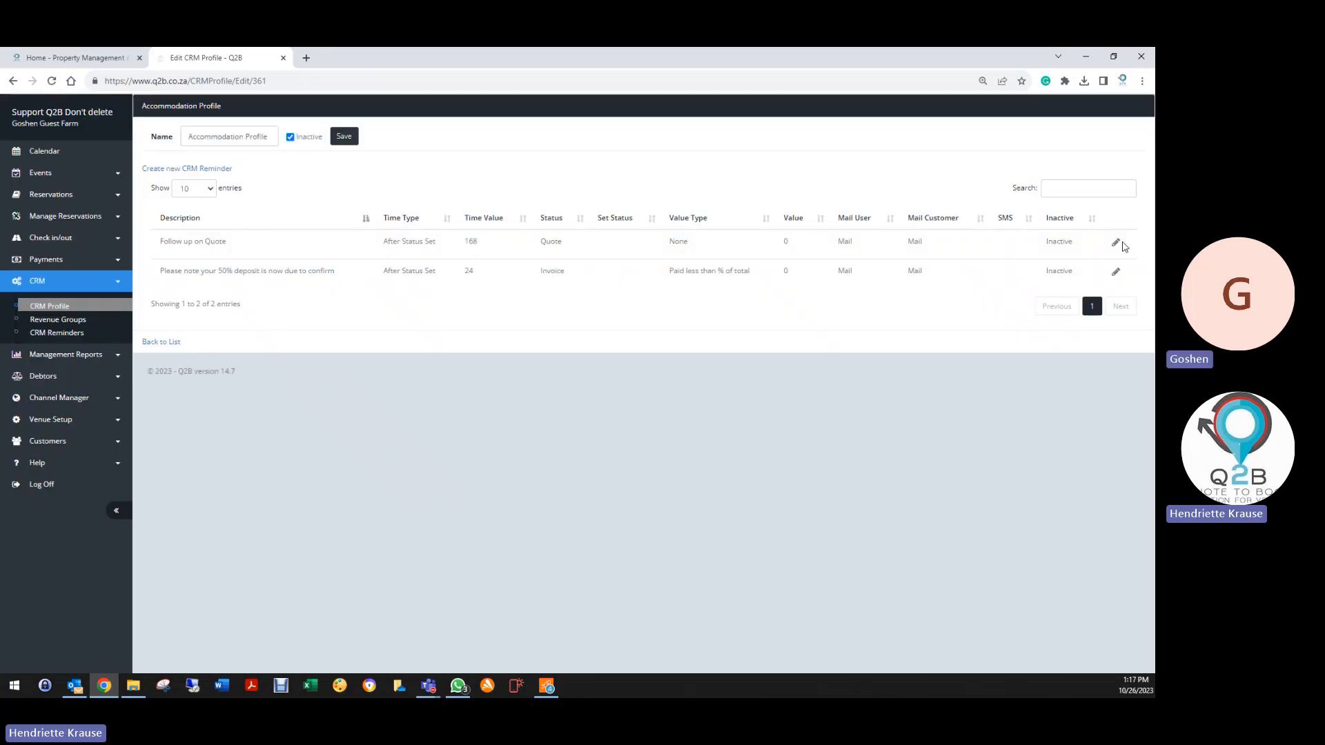
pyautogui.click(1116, 242)
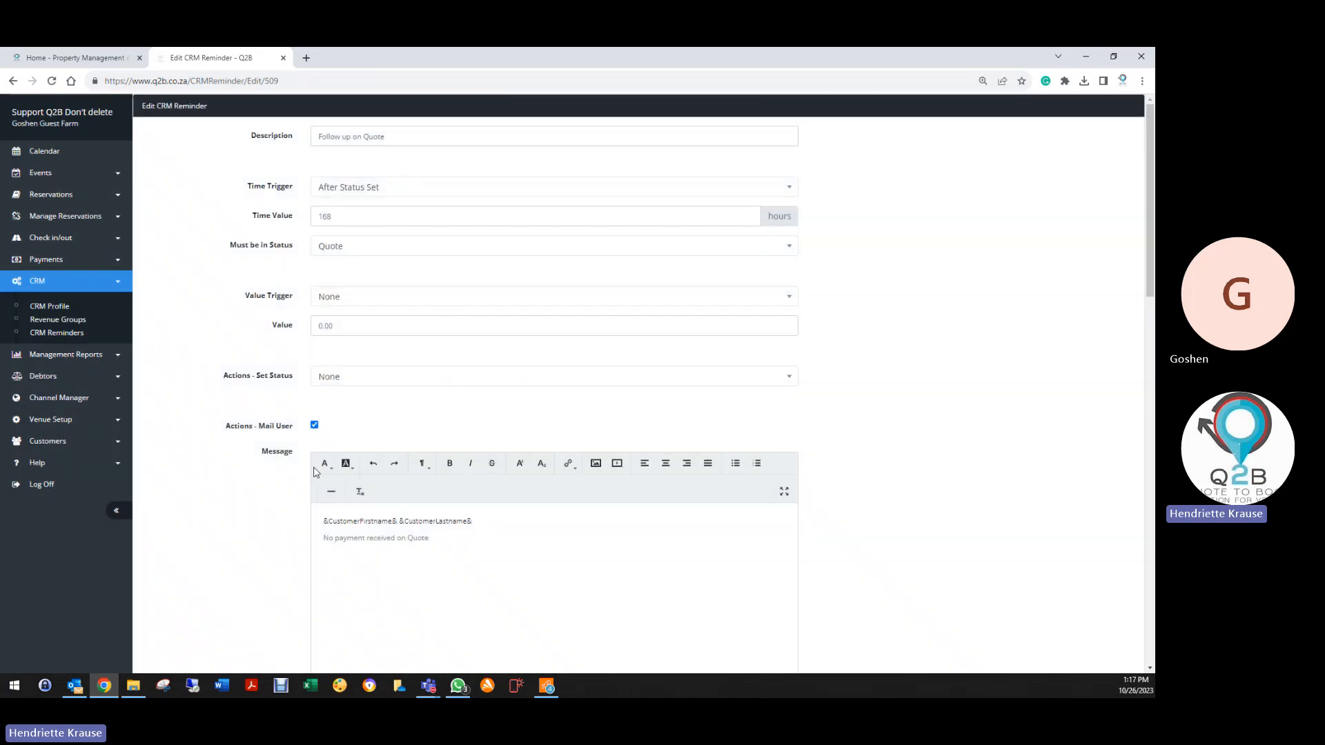
pyautogui.scroll(-3, 296, 555)
pyautogui.scroll(-2, 296, 552)
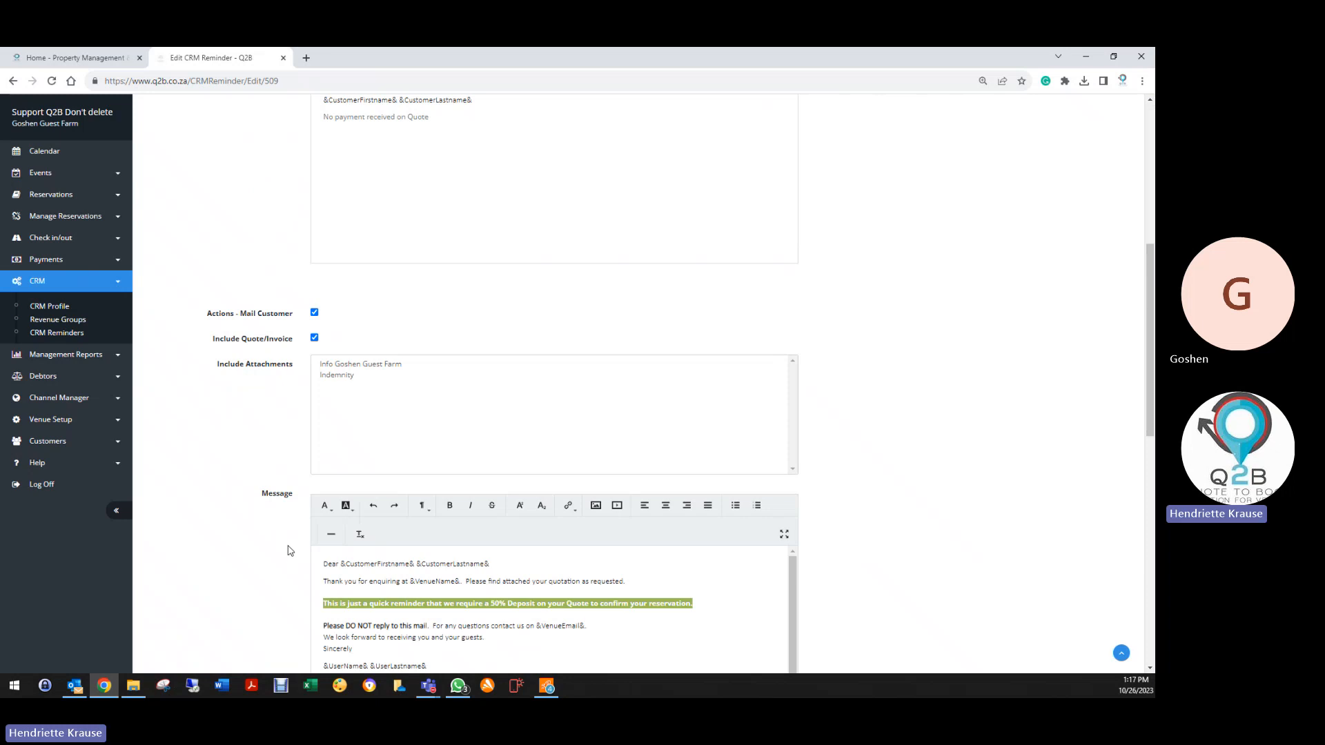
pyautogui.scroll(-4, 290, 545)
pyautogui.scroll(-5, 242, 524)
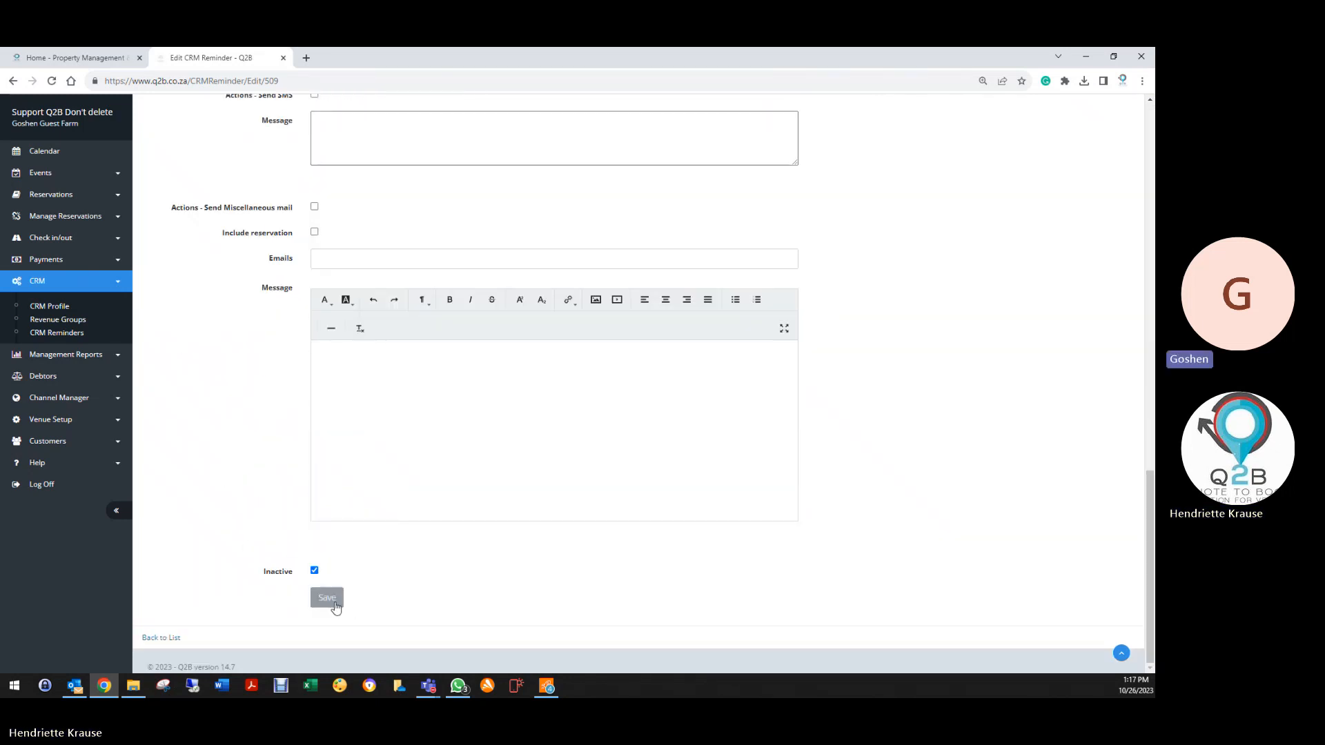
pyautogui.click(329, 598)
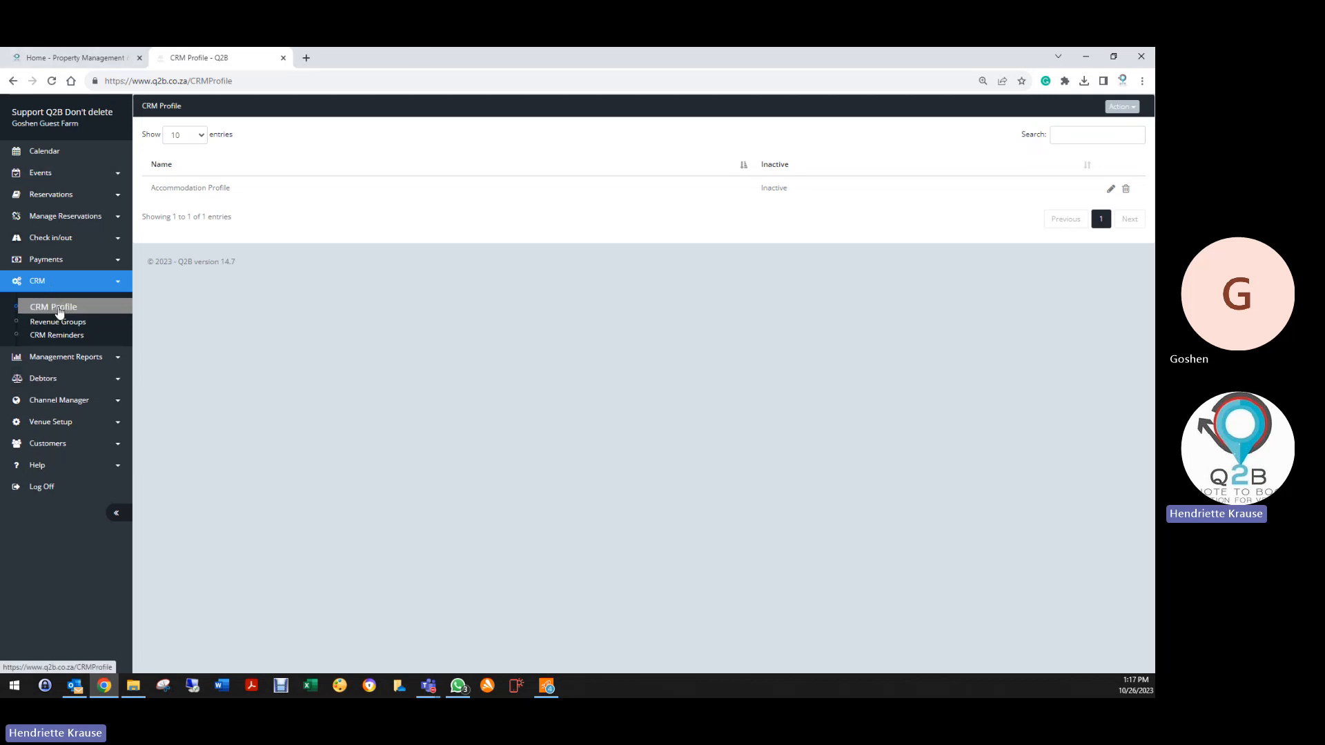
# Create a CRM profile named 'Functions Profile' with Inactive ticked
pyautogui.click(65, 323)
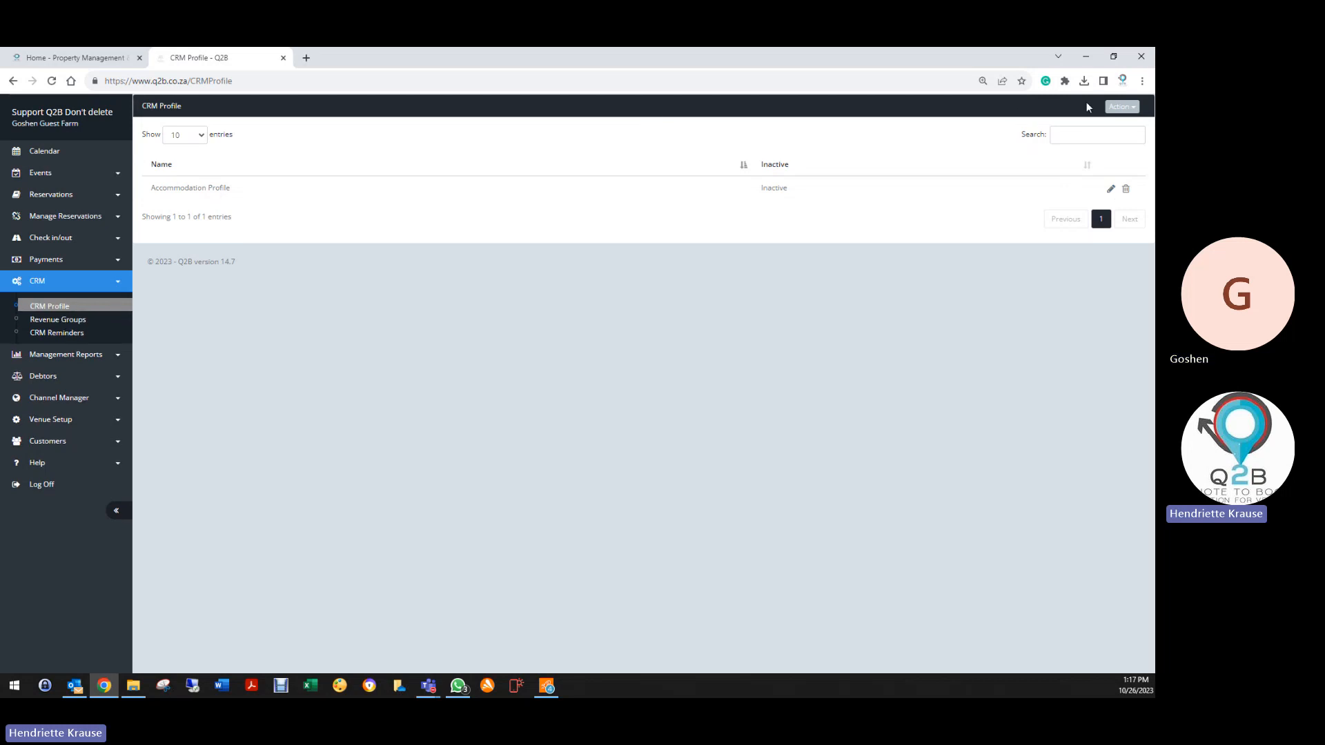
pyautogui.click(1120, 107)
pyautogui.click(1070, 130)
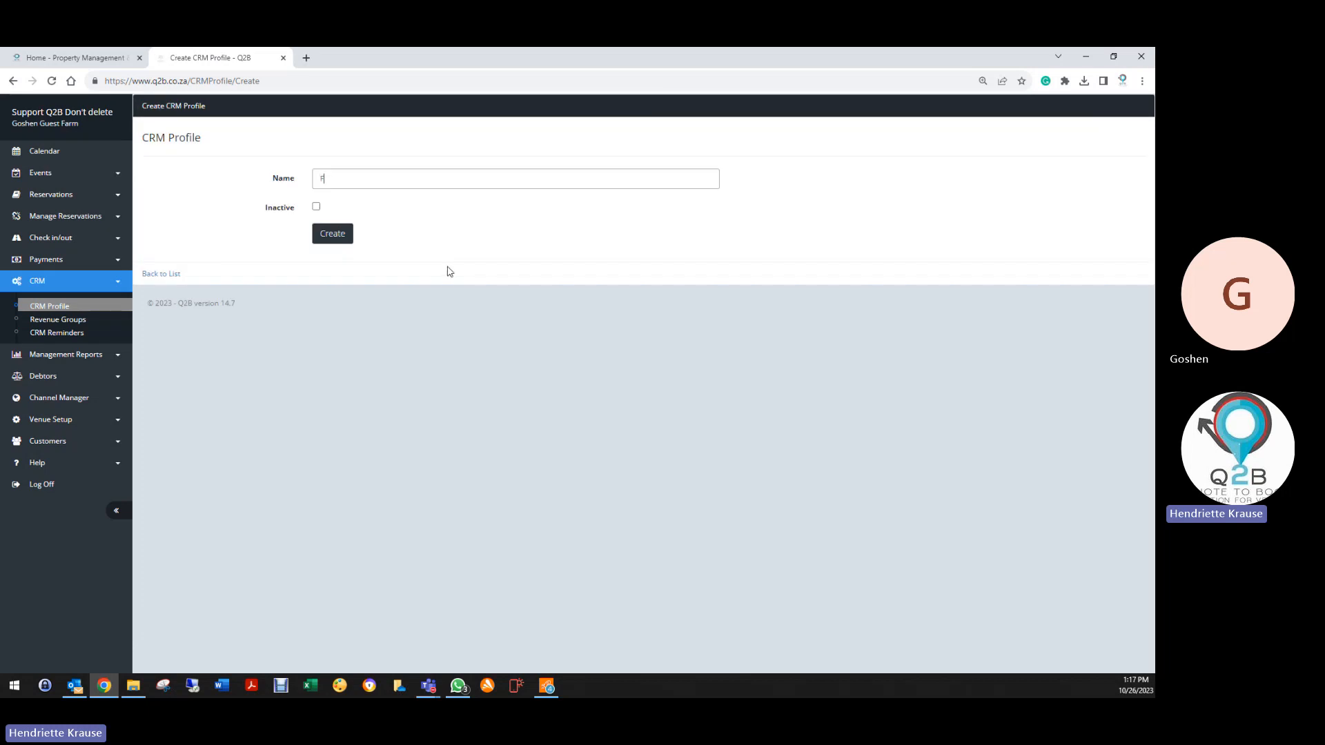
pyautogui.write('Functions Pro')
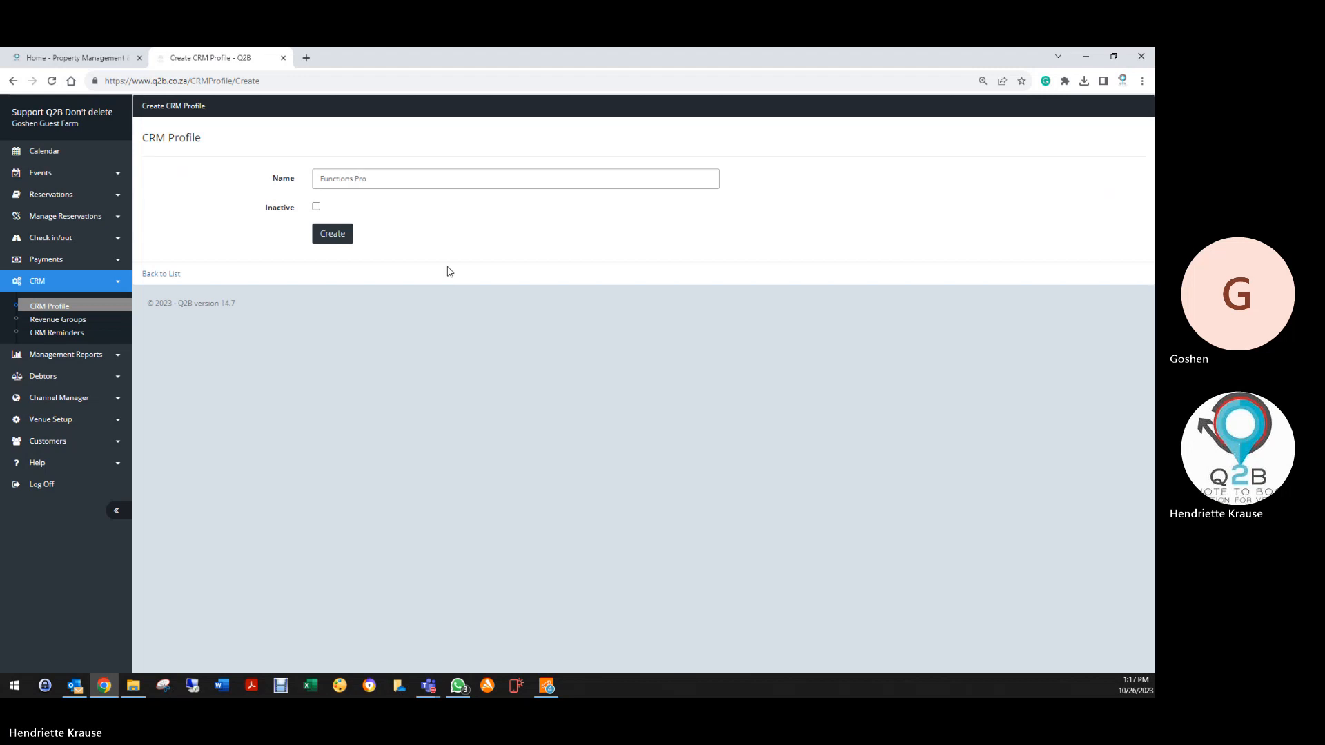
pyautogui.write('file')
pyautogui.click(316, 206)
pyautogui.click(324, 233)
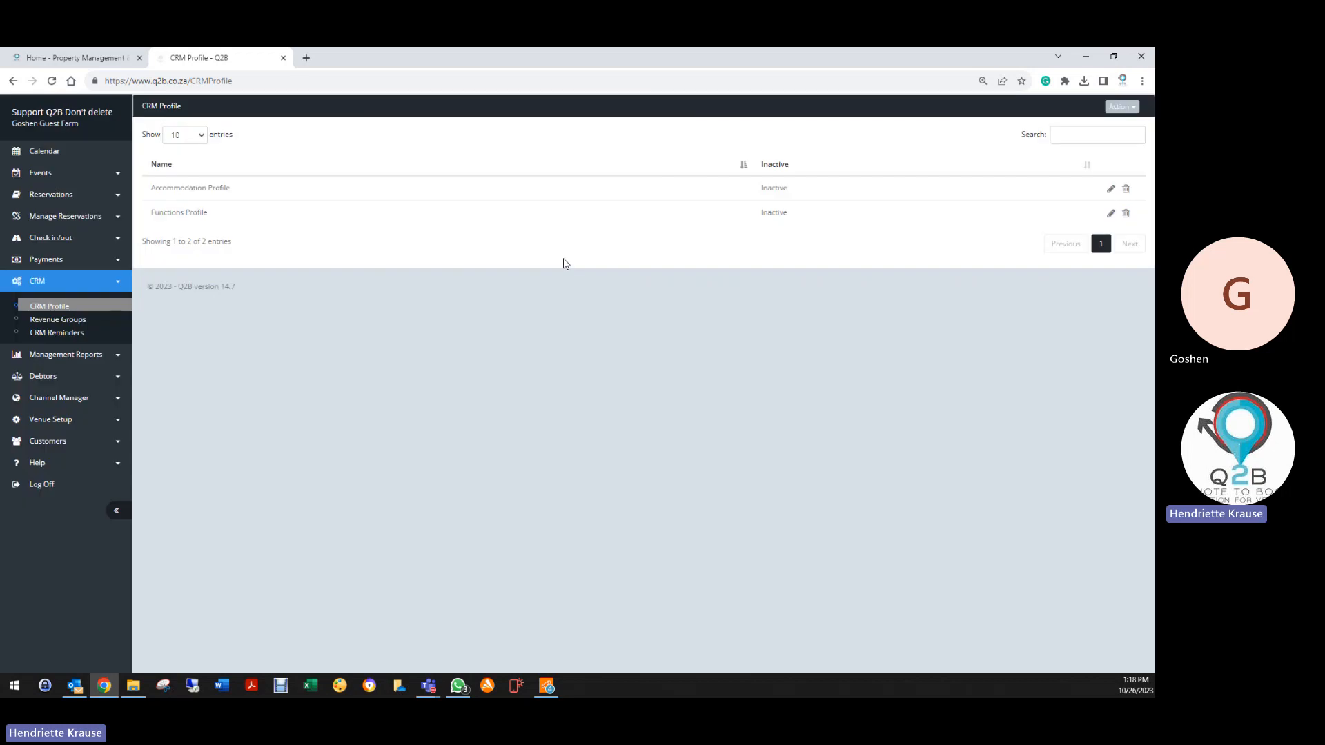
pyautogui.click(1110, 214)
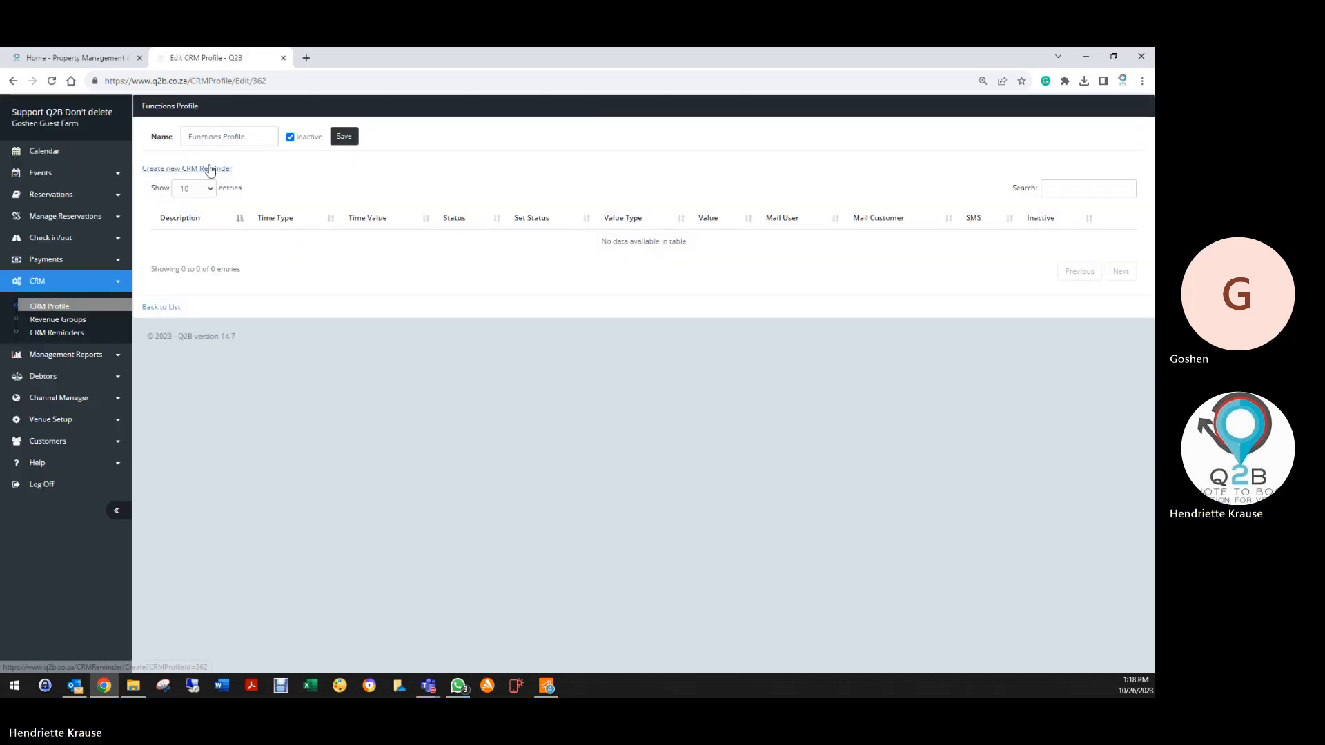
pyautogui.click(207, 168)
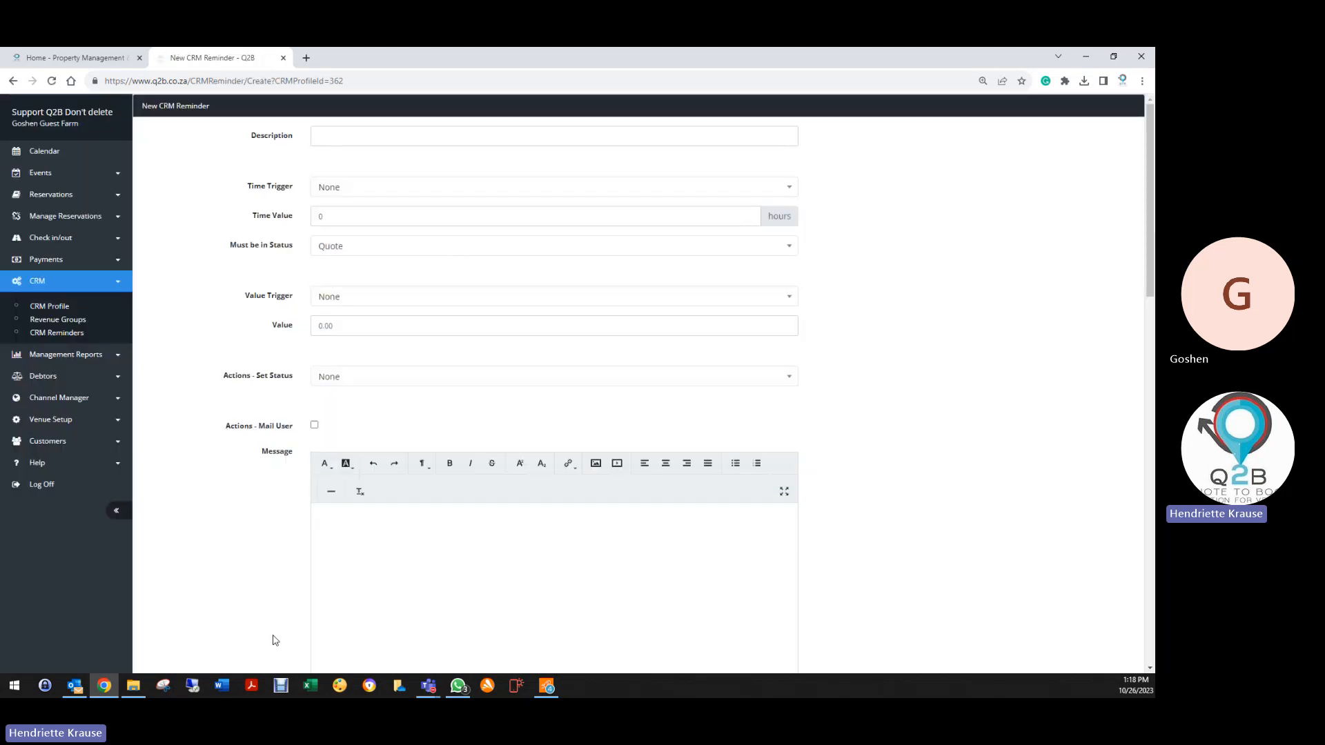
pyautogui.scroll(-4, 272, 639)
pyautogui.scroll(-10, 297, 636)
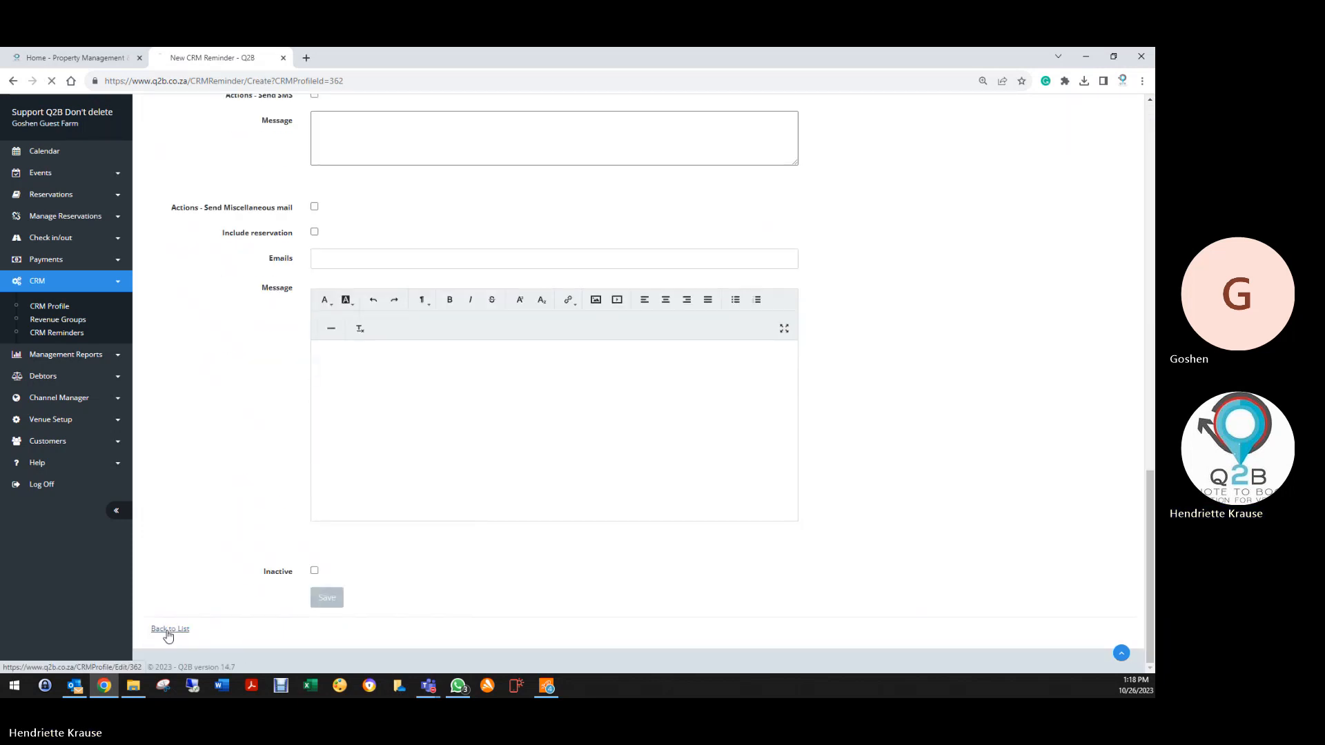
pyautogui.click(168, 629)
pyautogui.click(343, 136)
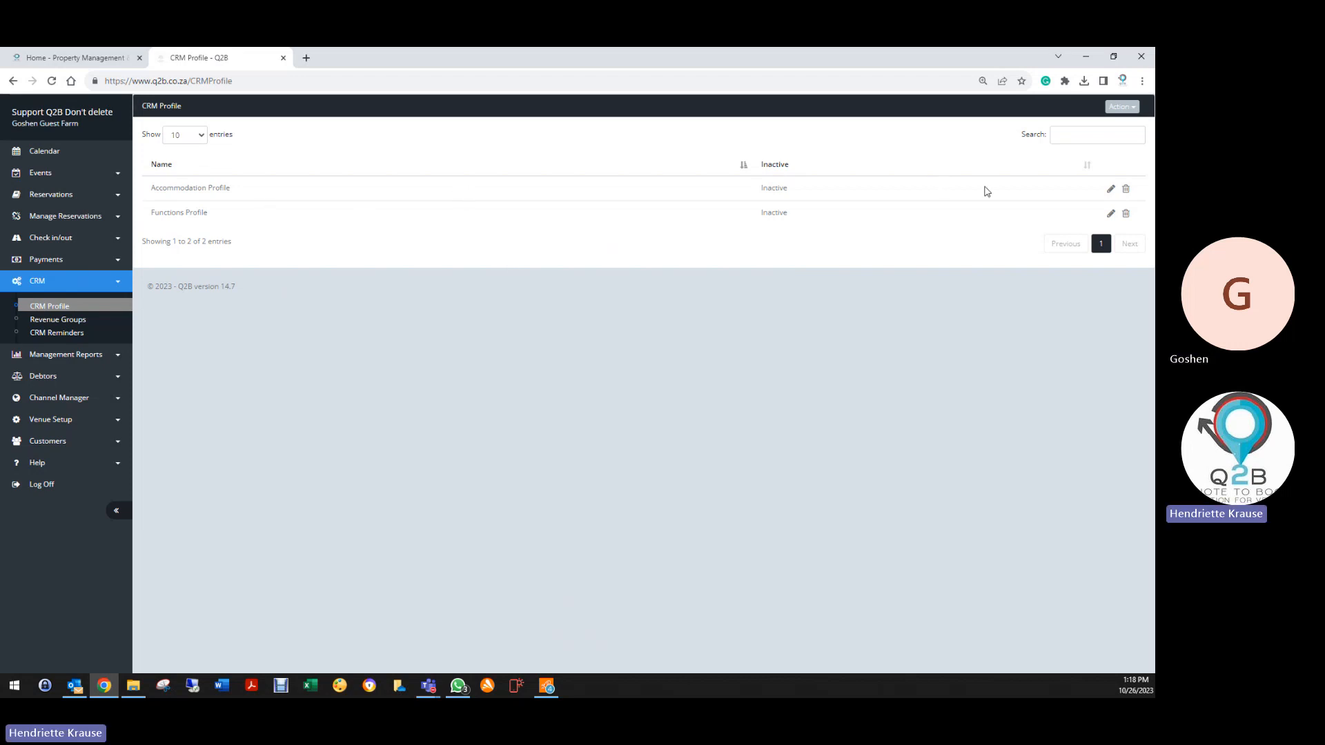
# Open the 50% deposit reminder inside the Accommodation Profile
pyautogui.click(1112, 192)
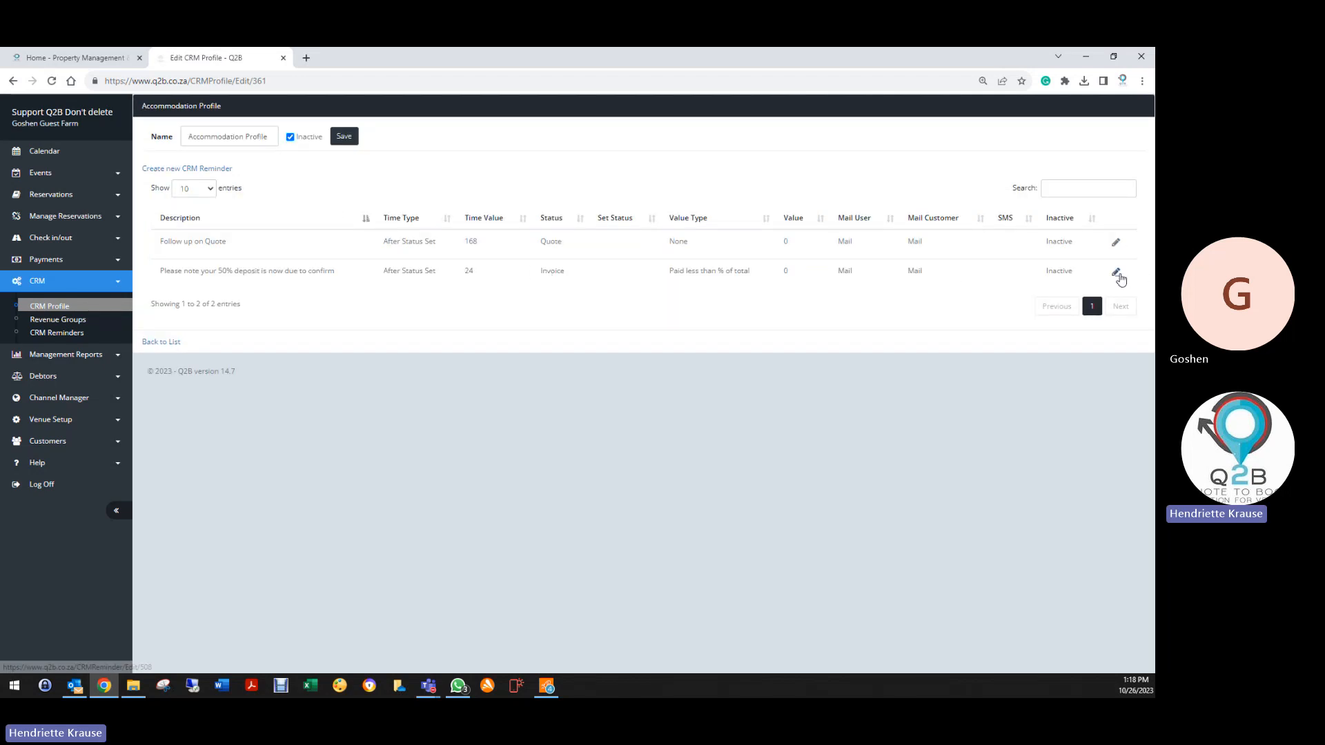
pyautogui.click(1115, 272)
pyautogui.scroll(-9, 538, 355)
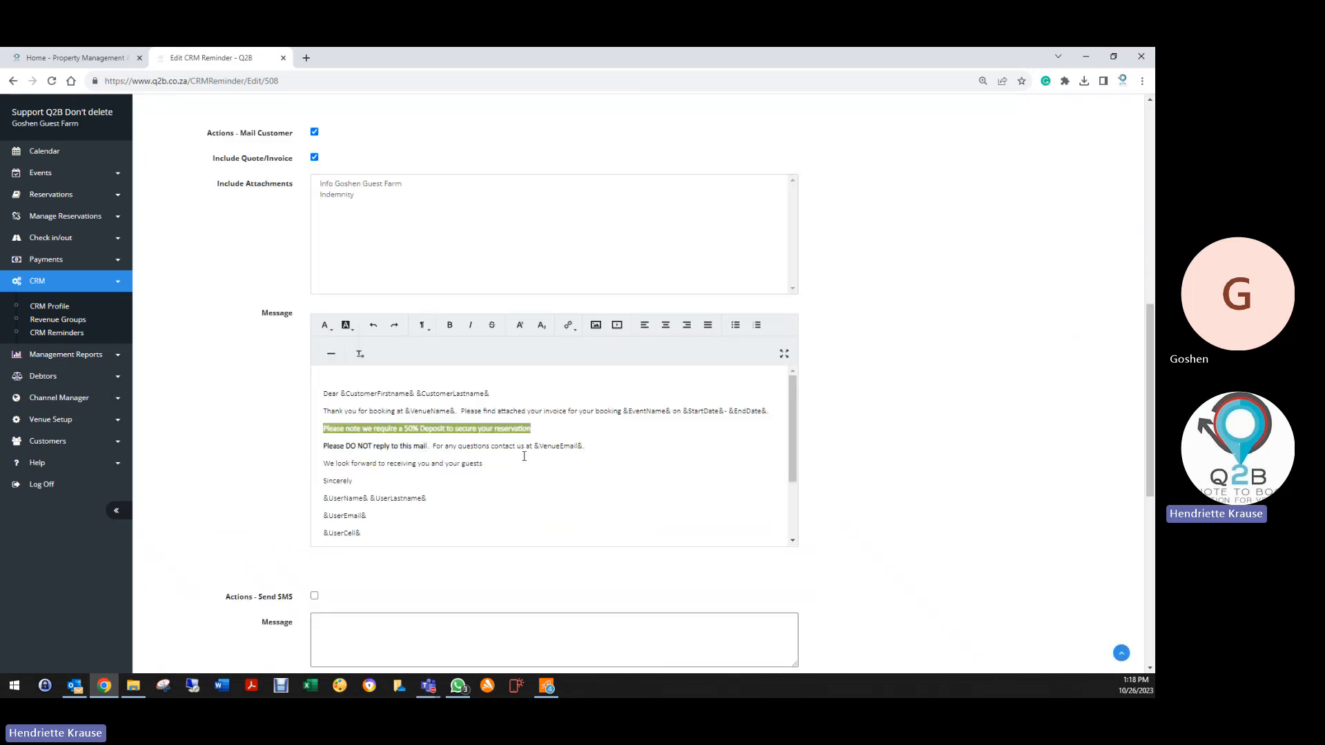
# Below the do-not-reply line, add 'You can now pay with Credit/Debit or Instant EFT by clicking on the PAY NOW button on'
pyautogui.click(628, 445)
pyautogui.press('Return')
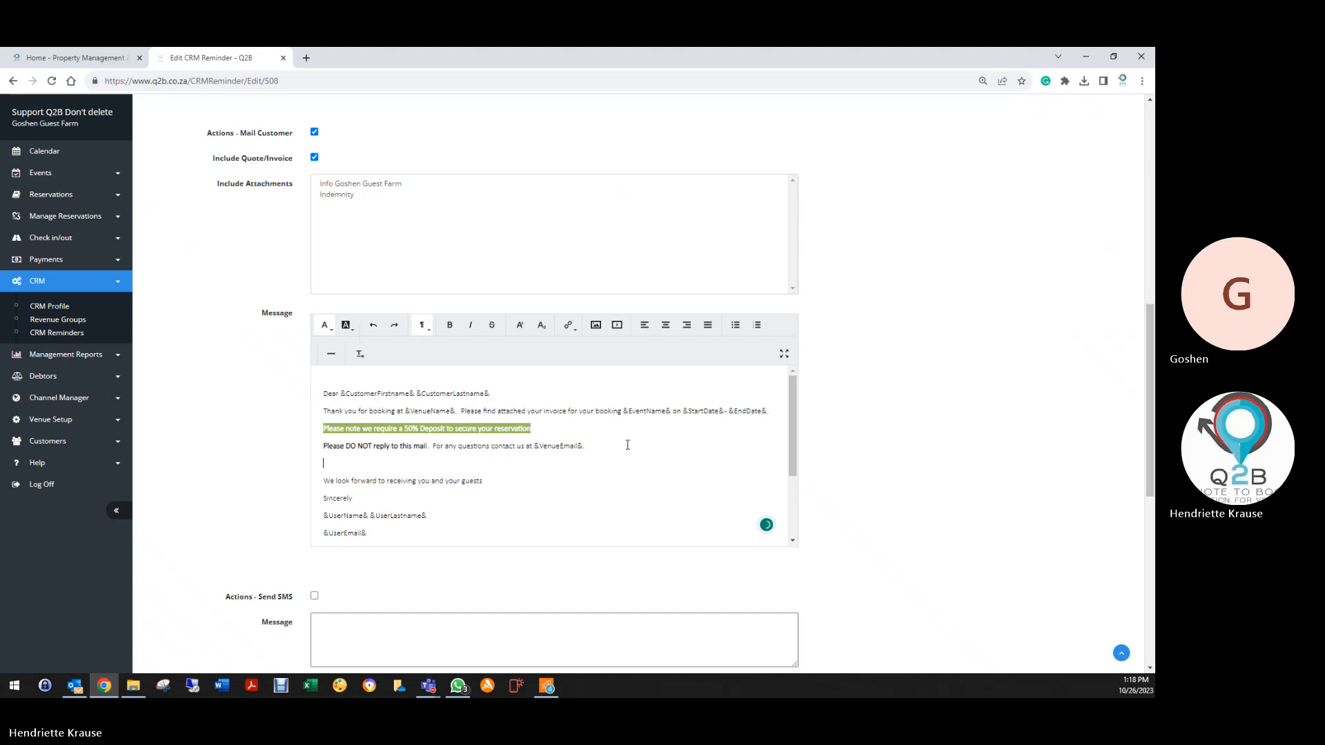
pyautogui.write('You can now pay with Credit/Debit or Instant EFT')
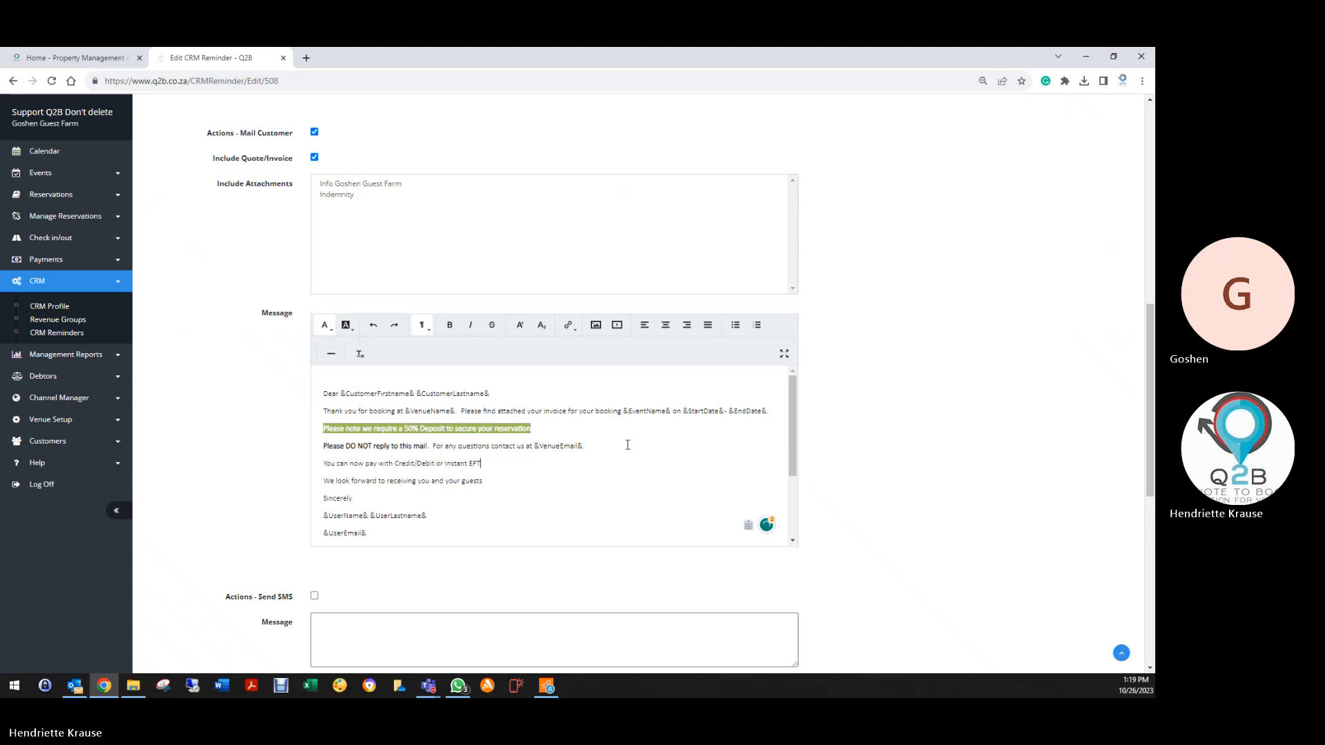
pyautogui.write(' by clicking on the PAY NOW button on your Invo')
pyautogui.write('ce')
# Give the words PAY NOW a dark background highlight and a new text colour
pyautogui.scroll(10, 423, 287)
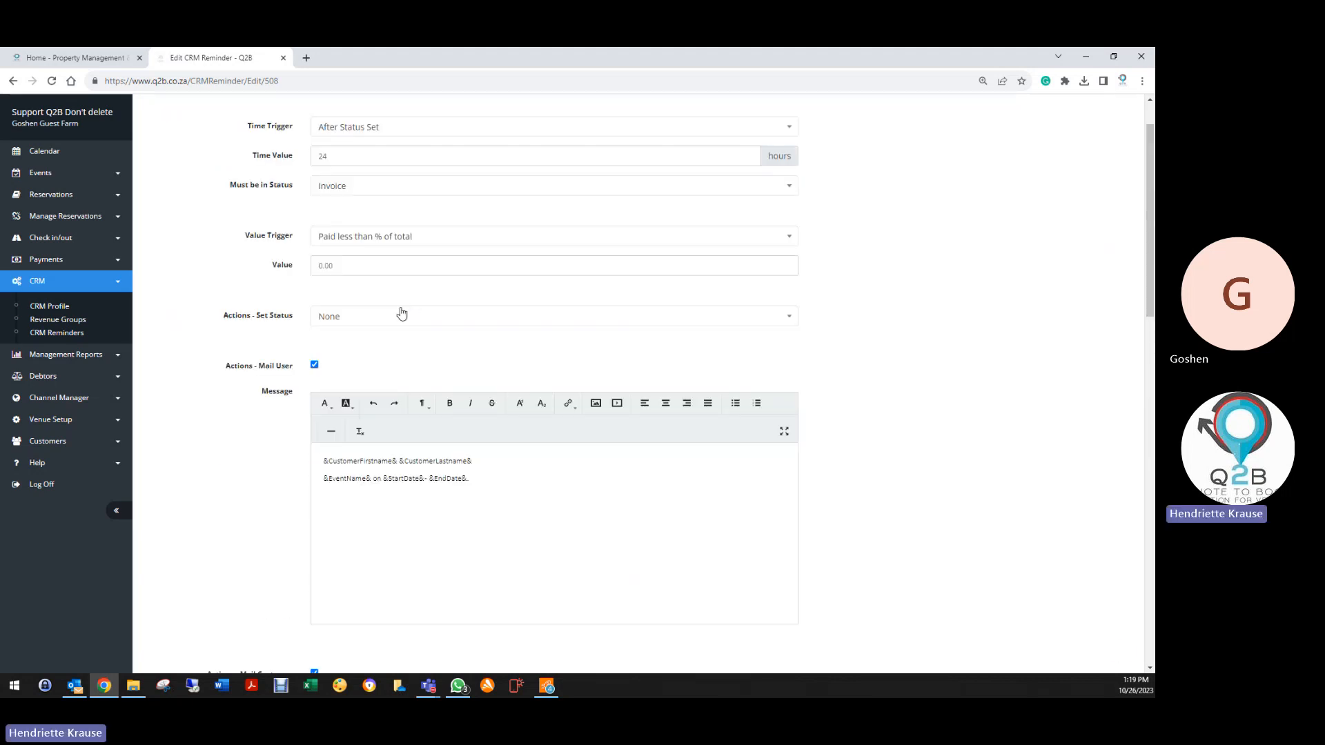
pyautogui.scroll(-15, 401, 314)
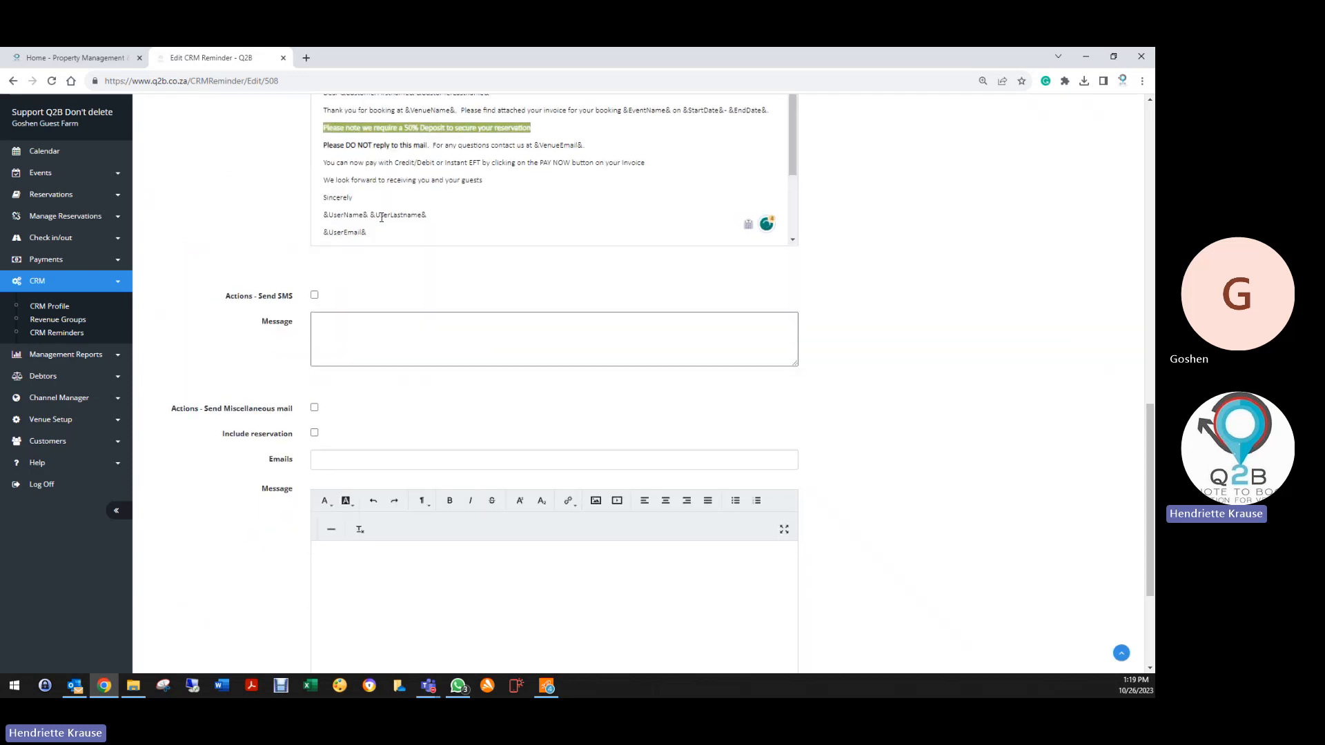
pyautogui.moveTo(540, 164); pyautogui.dragTo(571, 164)
pyautogui.scroll(3, 452, 194)
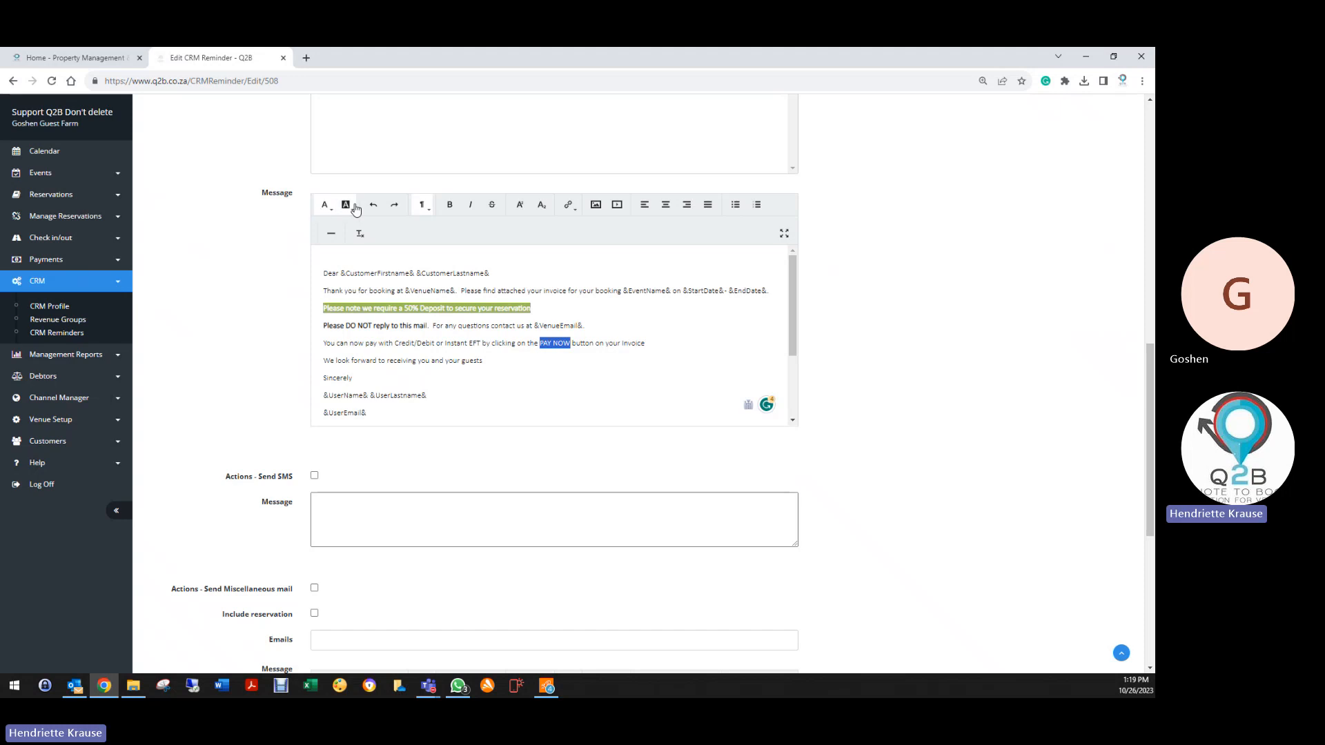
pyautogui.click(347, 205)
pyautogui.click(359, 230)
pyautogui.click(326, 205)
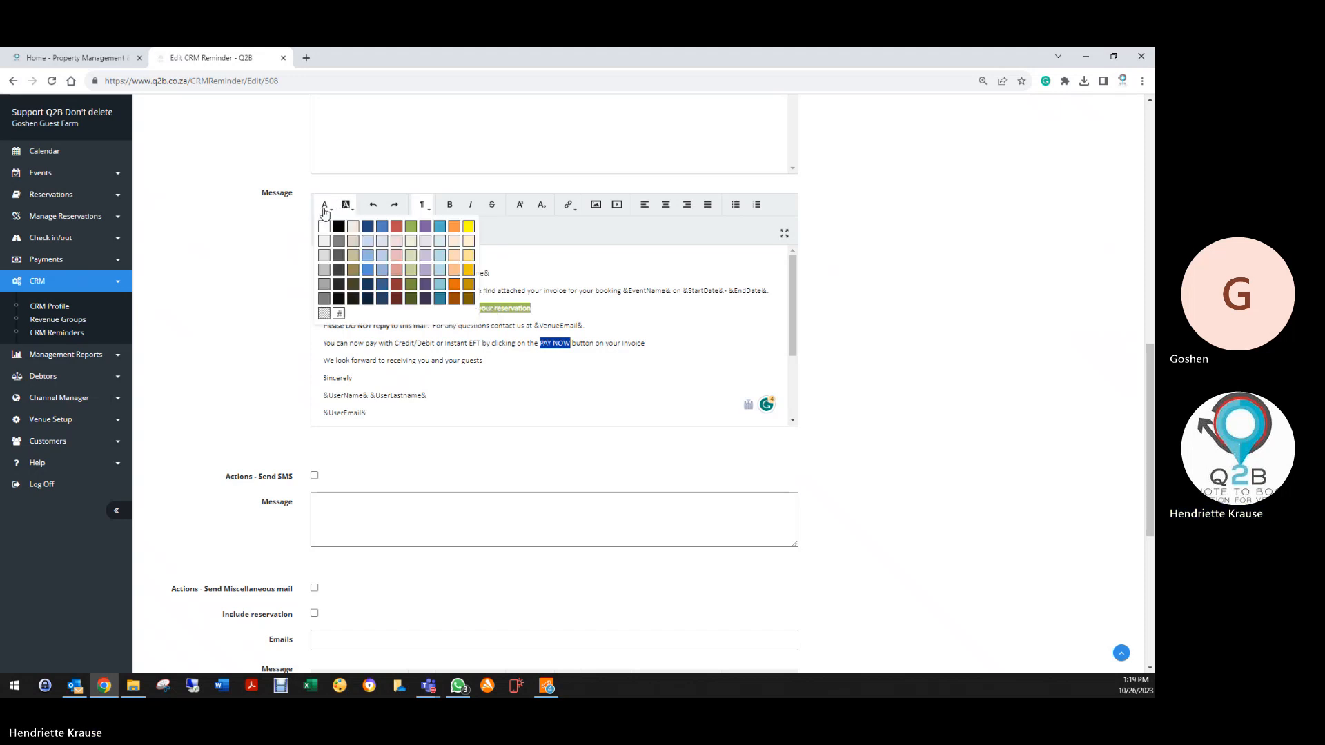
pyautogui.click(326, 228)
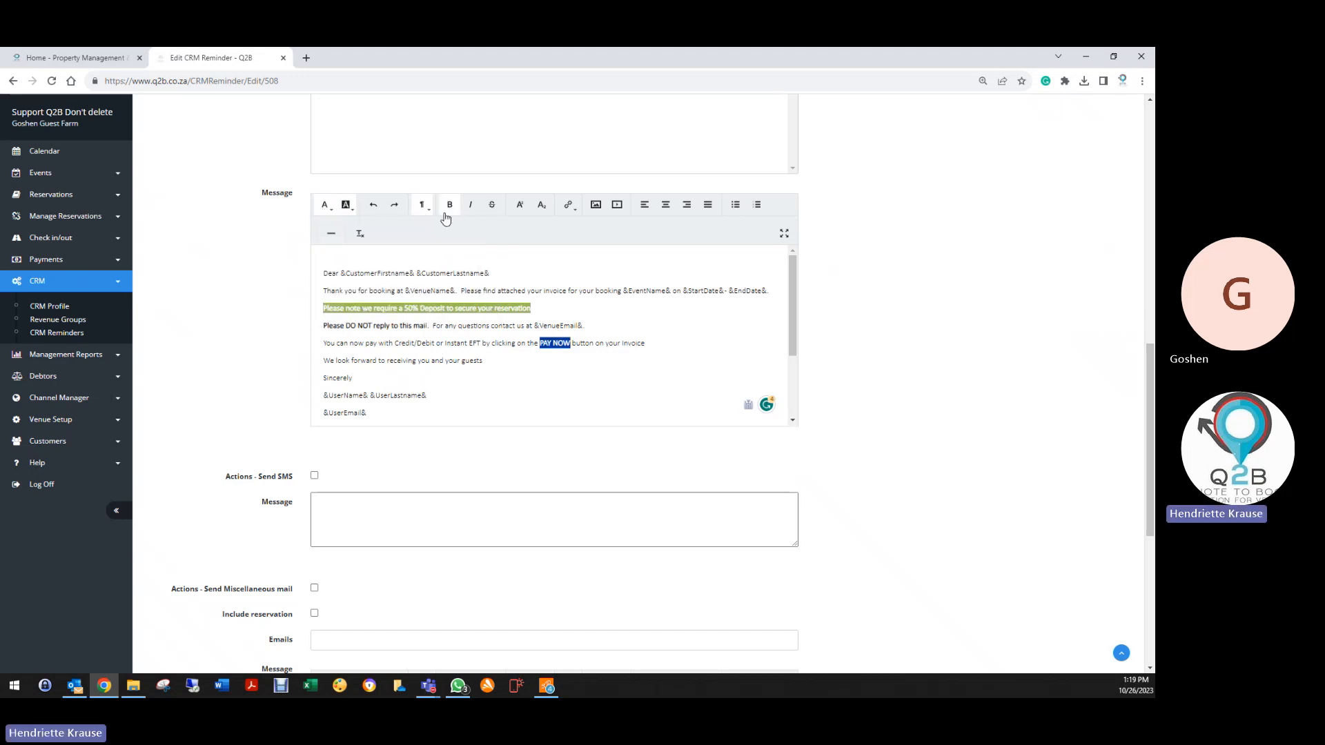
pyautogui.click(604, 389)
# Italicise the 'You can now pay' line, keeping PAY NOW non-italic
pyautogui.click(569, 343)
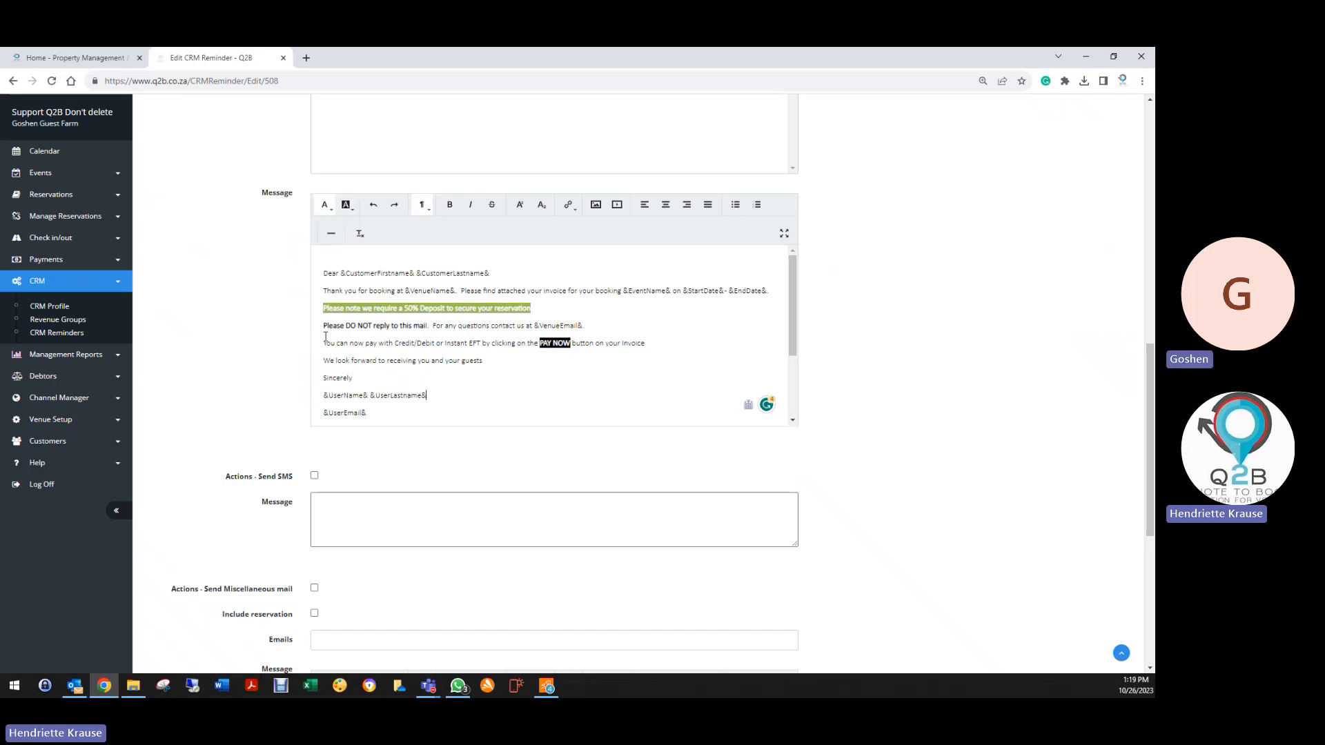
pyautogui.moveTo(324, 343); pyautogui.dragTo(647, 343)
pyautogui.click(618, 365)
pyautogui.scroll(-5, 272, 434)
pyautogui.scroll(4, 492, 210)
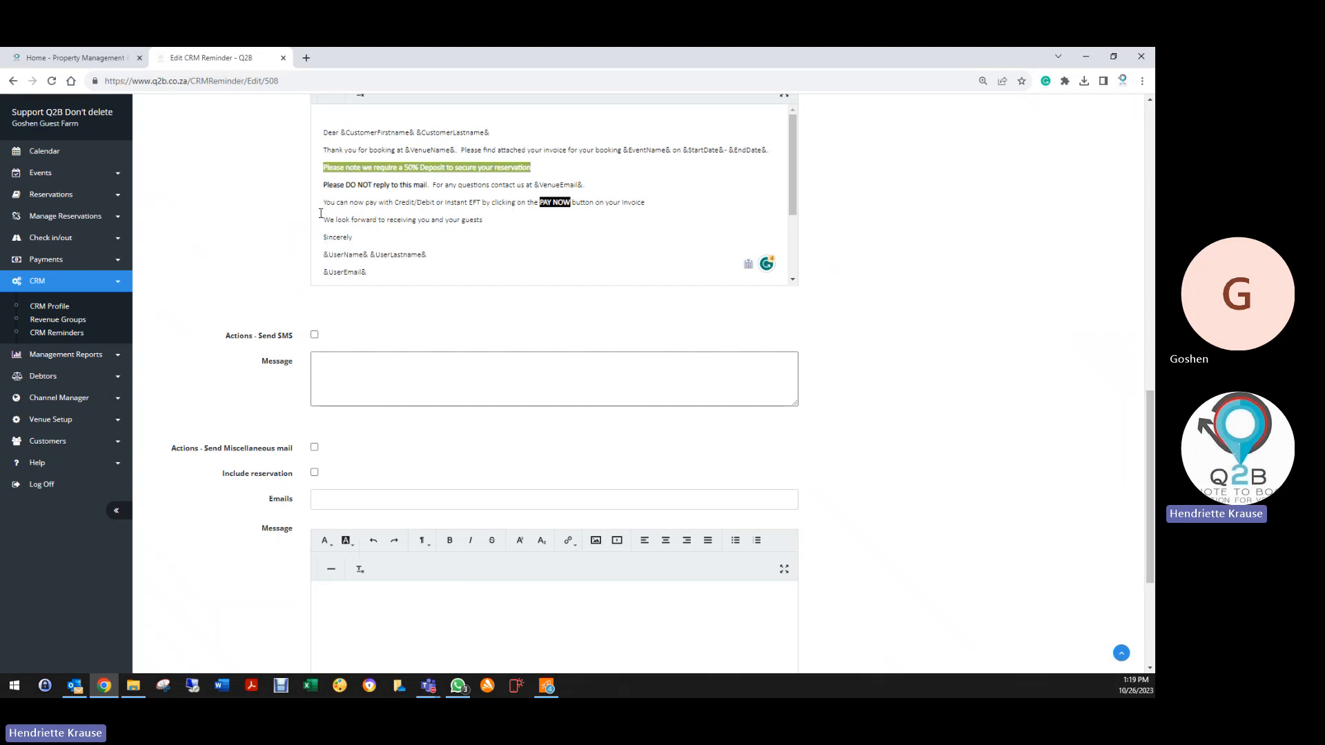
pyautogui.moveTo(322, 202); pyautogui.dragTo(585, 205)
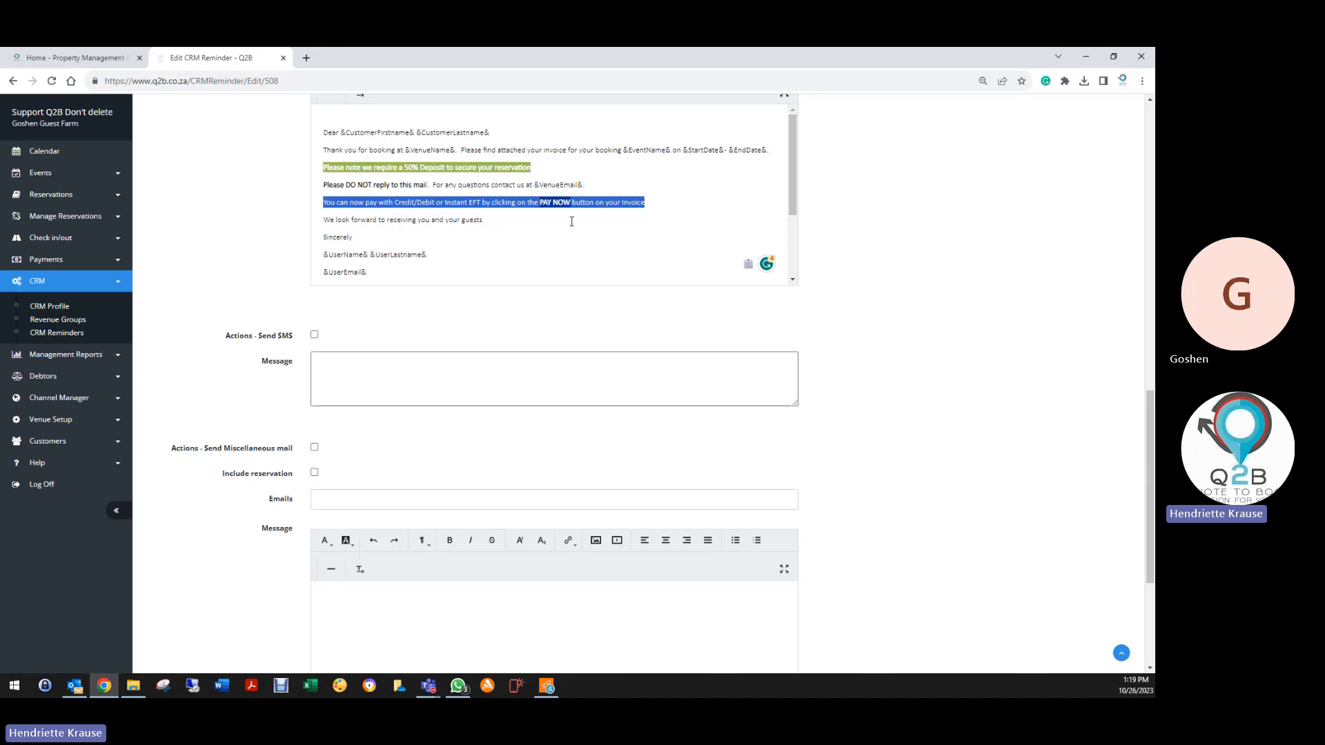
pyautogui.scroll(3, 423, 186)
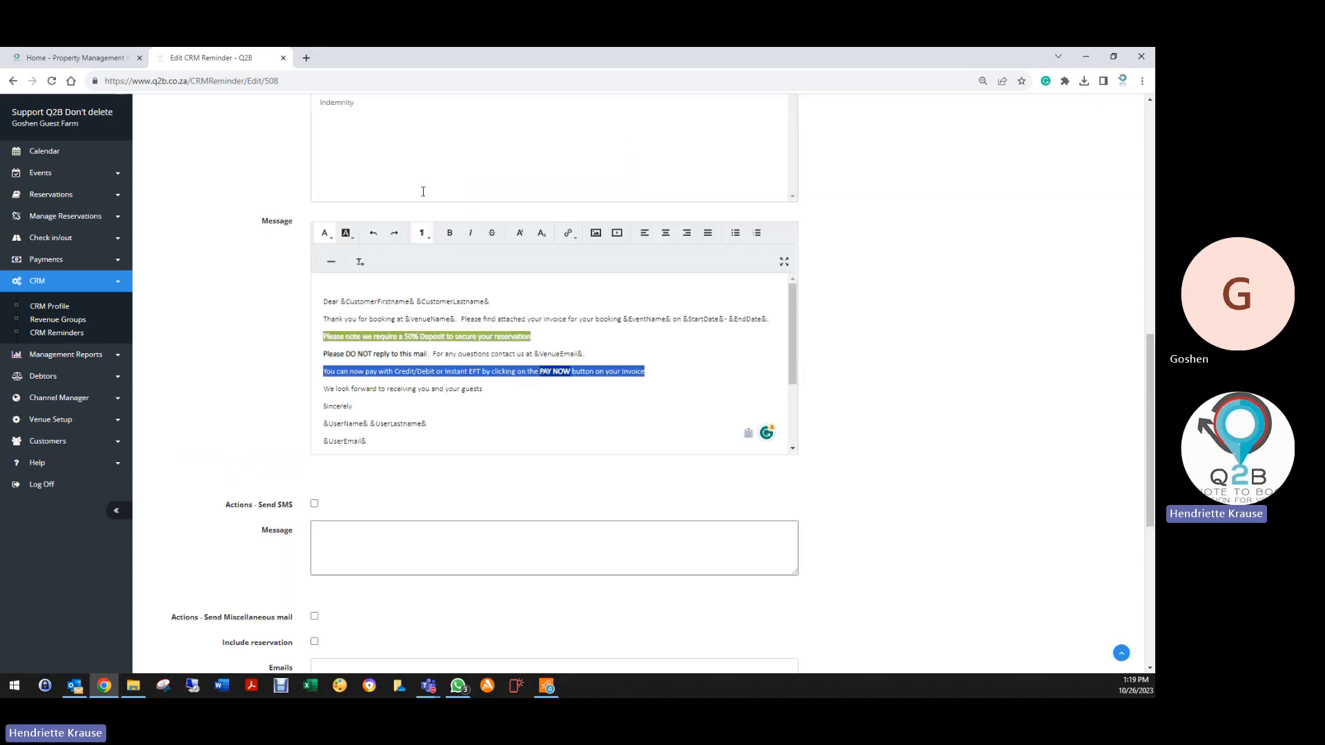
pyautogui.click(470, 244)
pyautogui.click(556, 400)
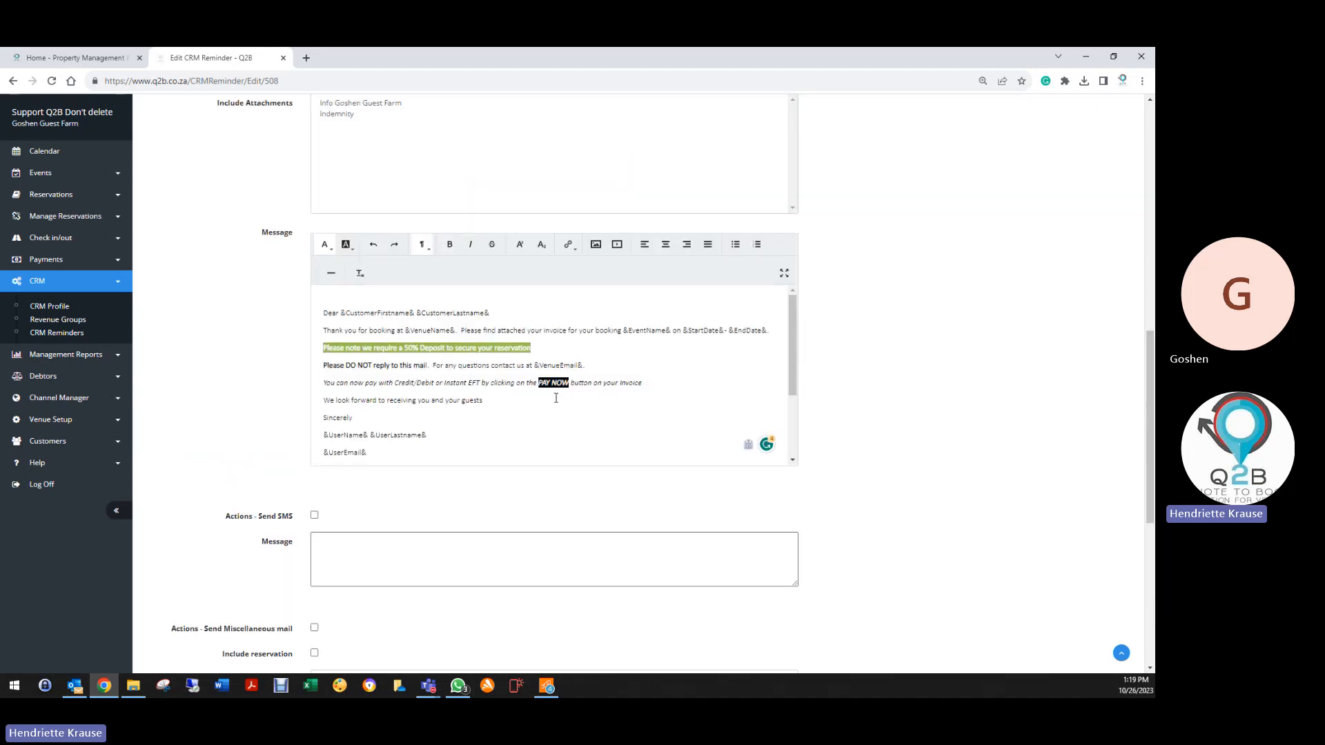
pyautogui.moveTo(539, 382); pyautogui.dragTo(570, 383)
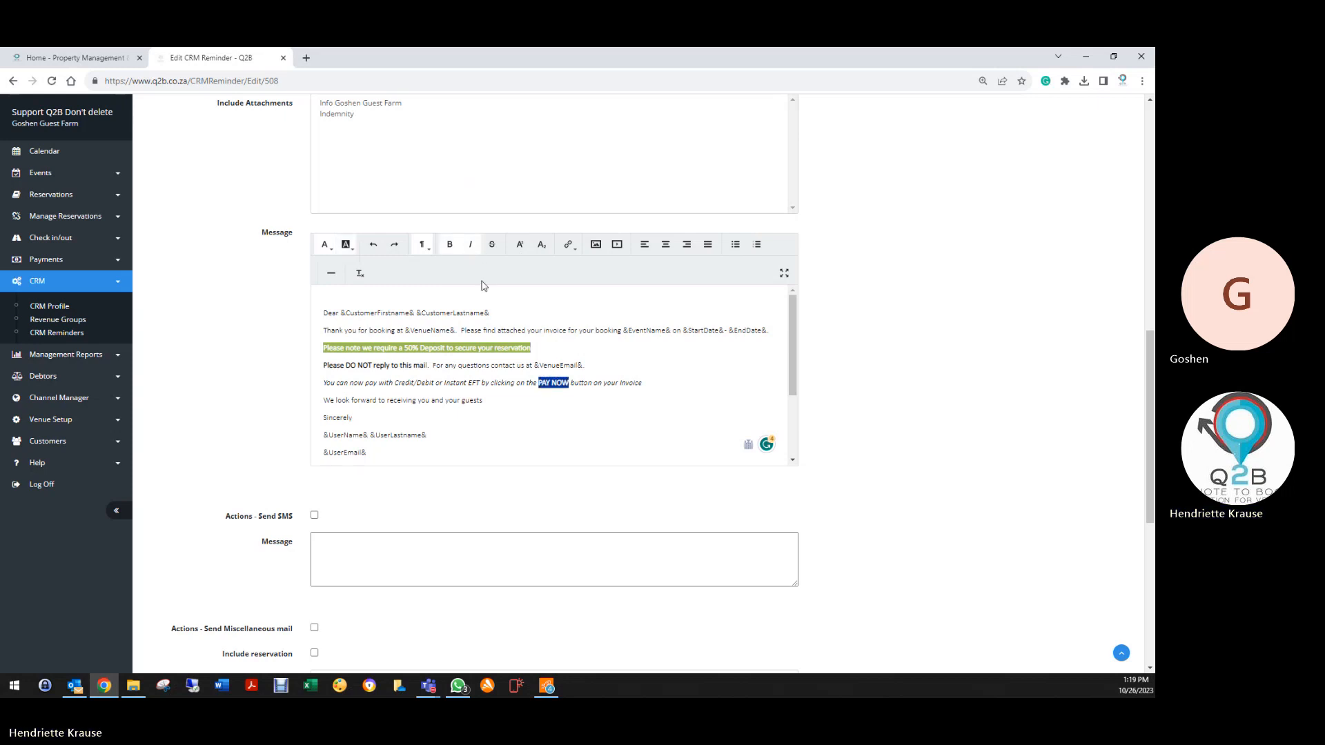
pyautogui.click(472, 244)
pyautogui.scroll(-5, 304, 476)
# Save the edited deposit reminder and the Accommodation Profile
pyautogui.scroll(-1, 298, 493)
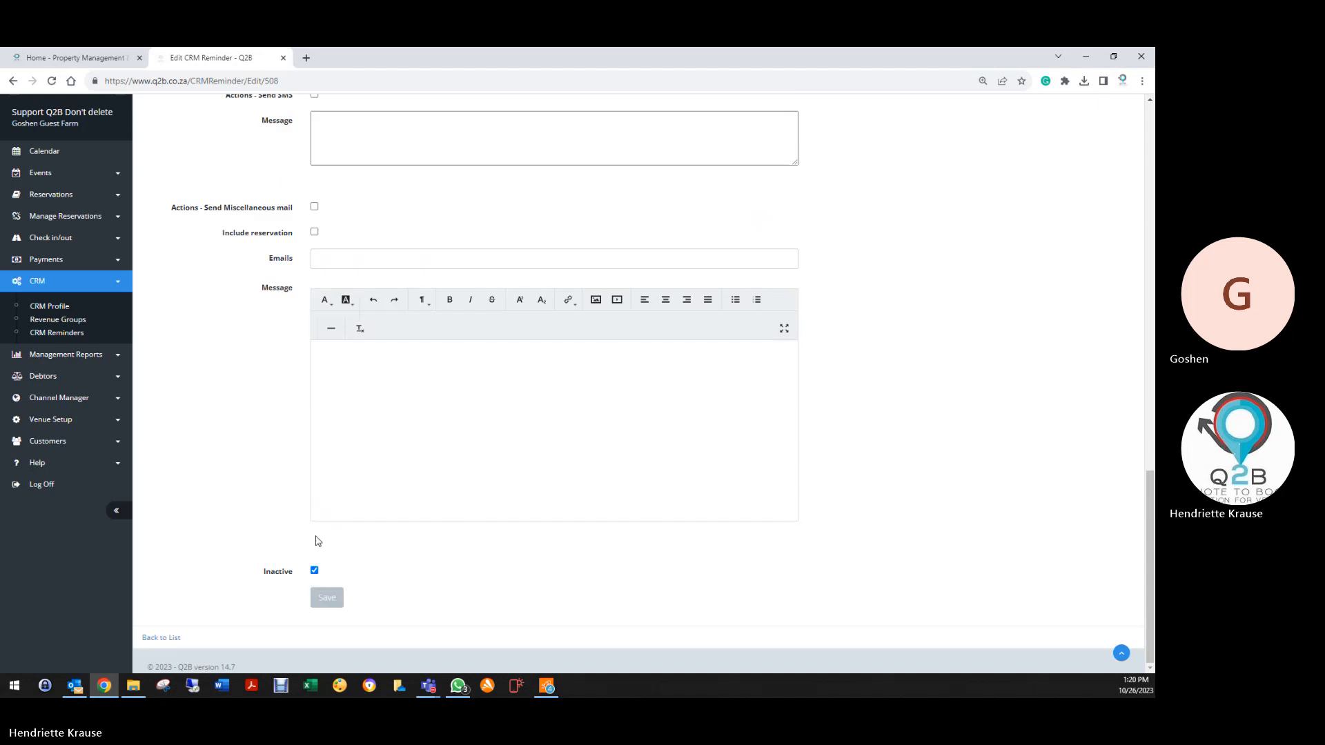
pyautogui.click(327, 597)
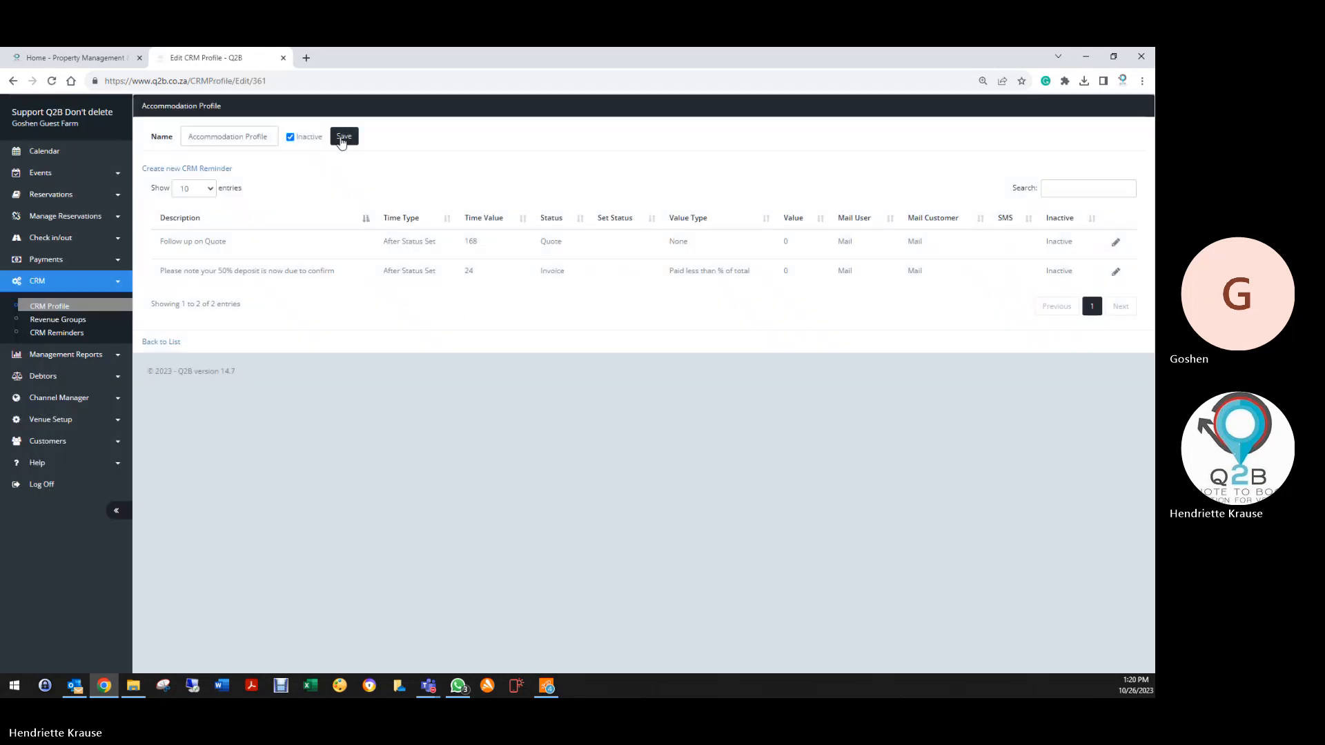
pyautogui.click(343, 137)
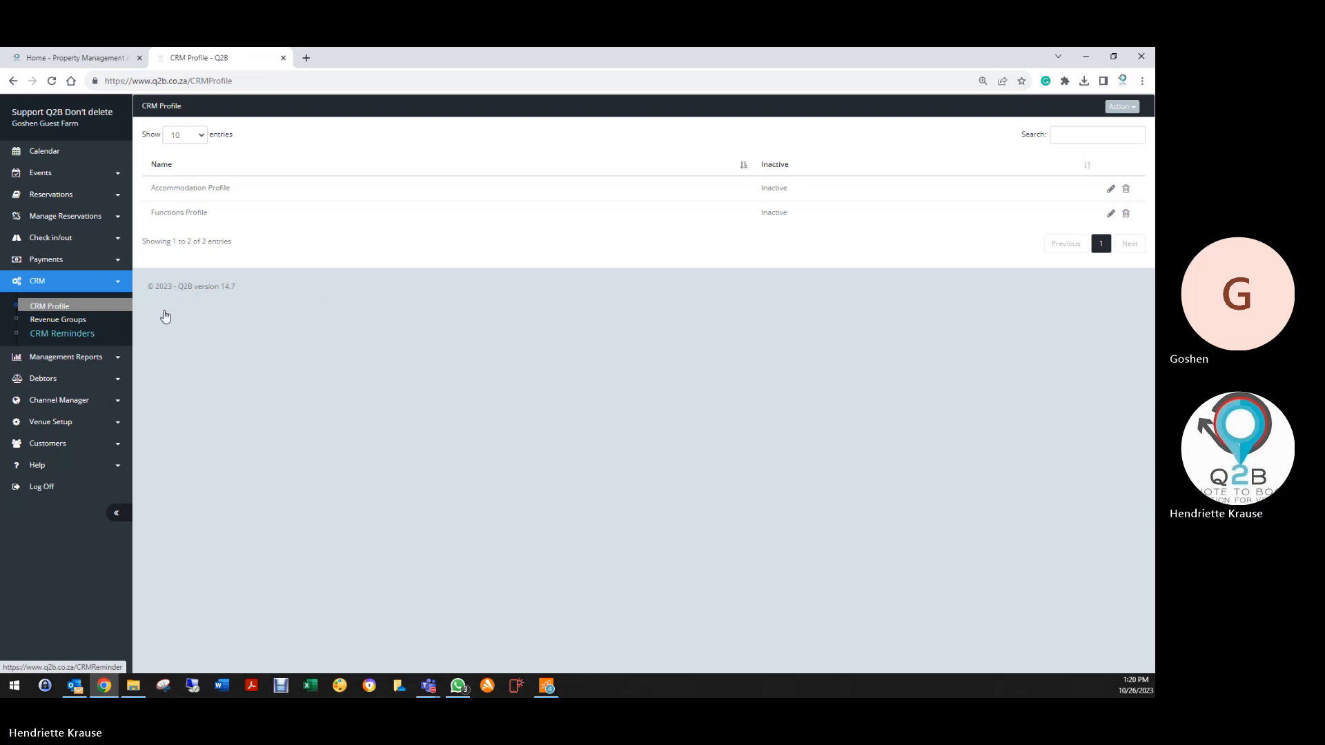
# Review the Accommodation Profile's Follow up on Quote reminder, then open the Reservation List
pyautogui.click(1112, 194)
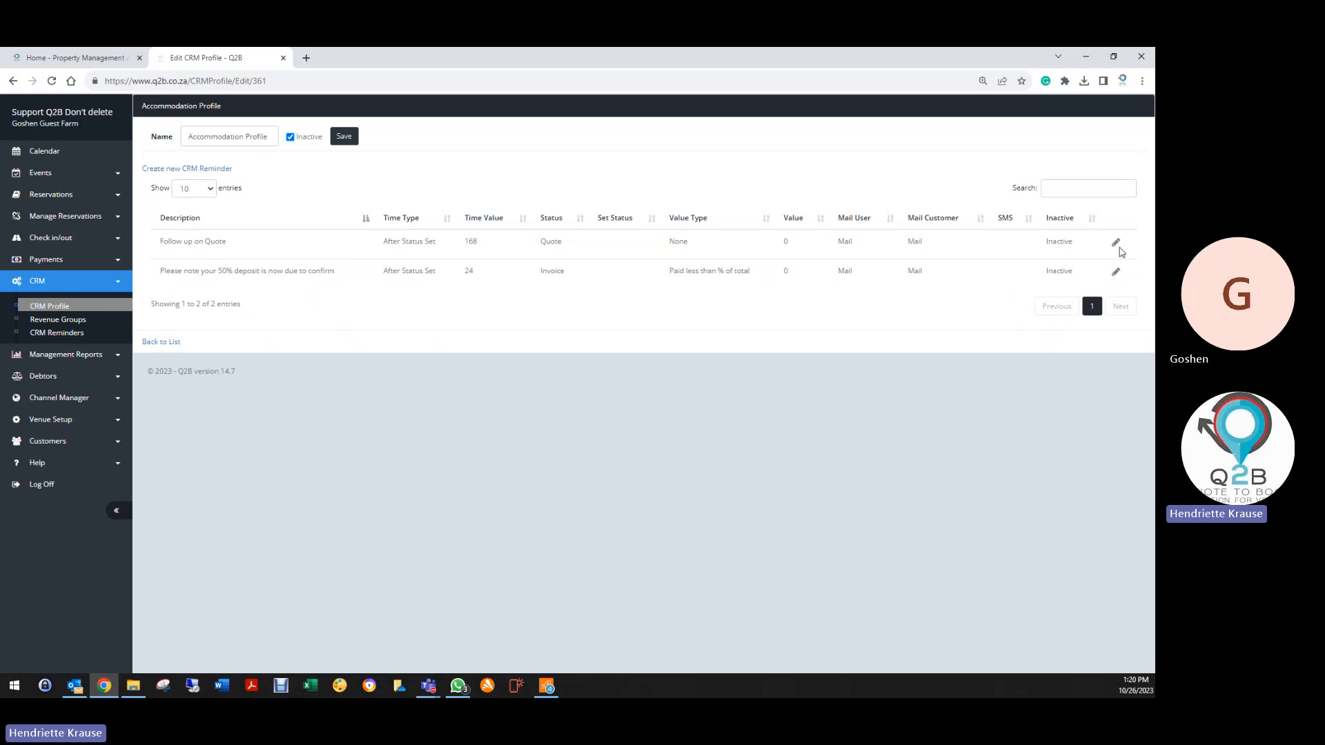
pyautogui.click(1116, 242)
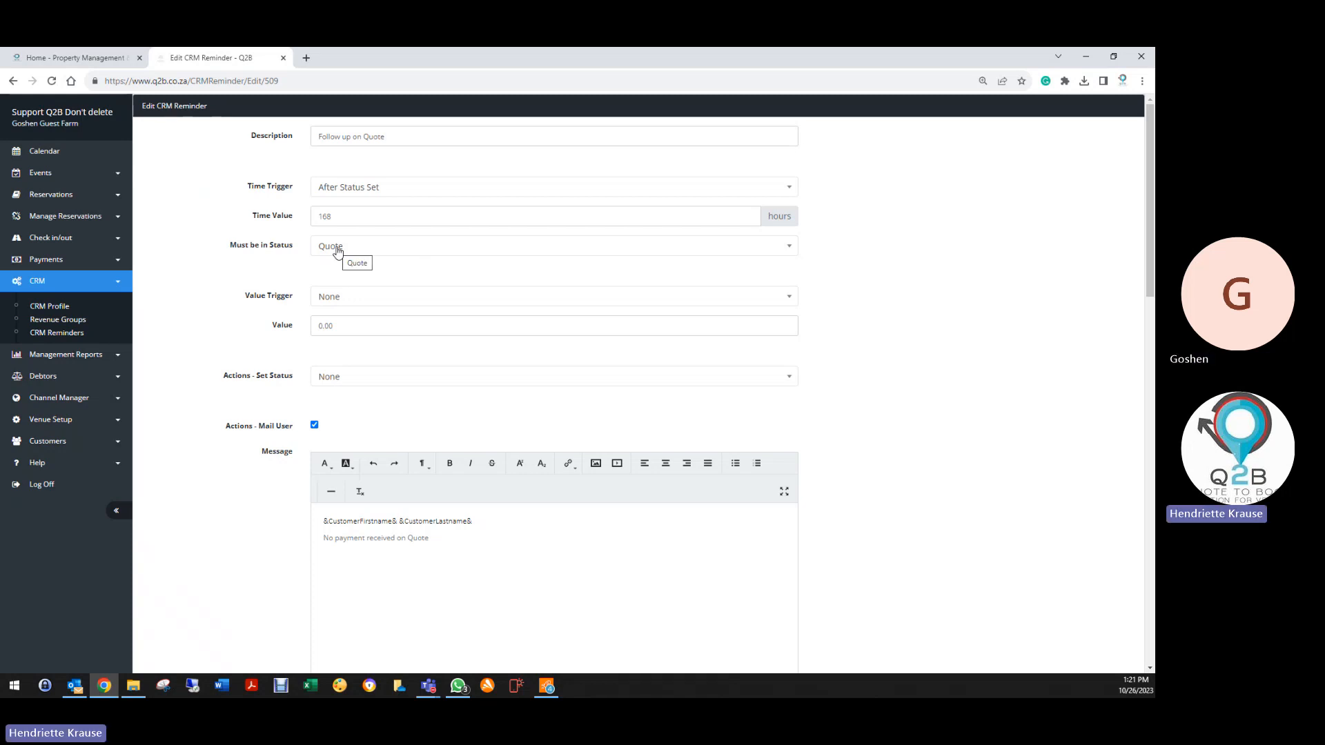
pyautogui.click(43, 195)
pyautogui.click(51, 219)
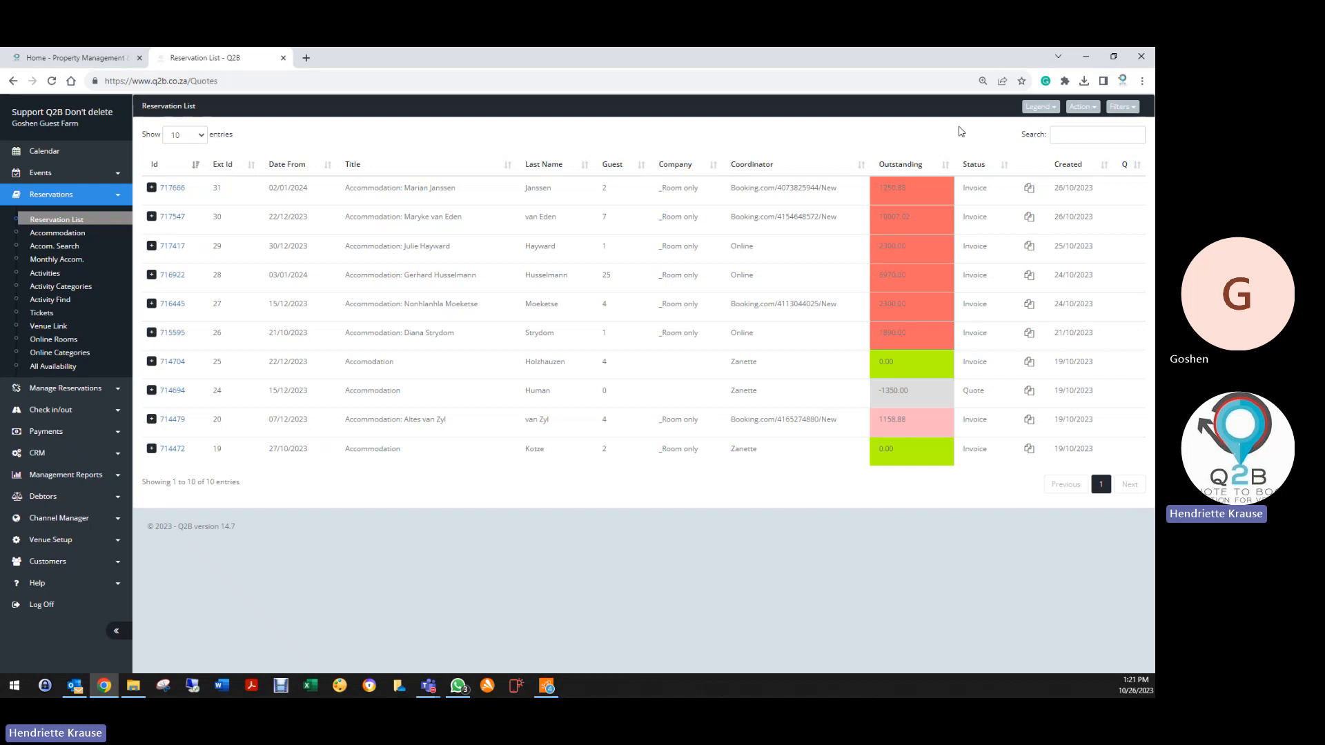
# Filter to deleted reservations and restore the TRAINING Q2B booking as a Quote
pyautogui.click(1120, 107)
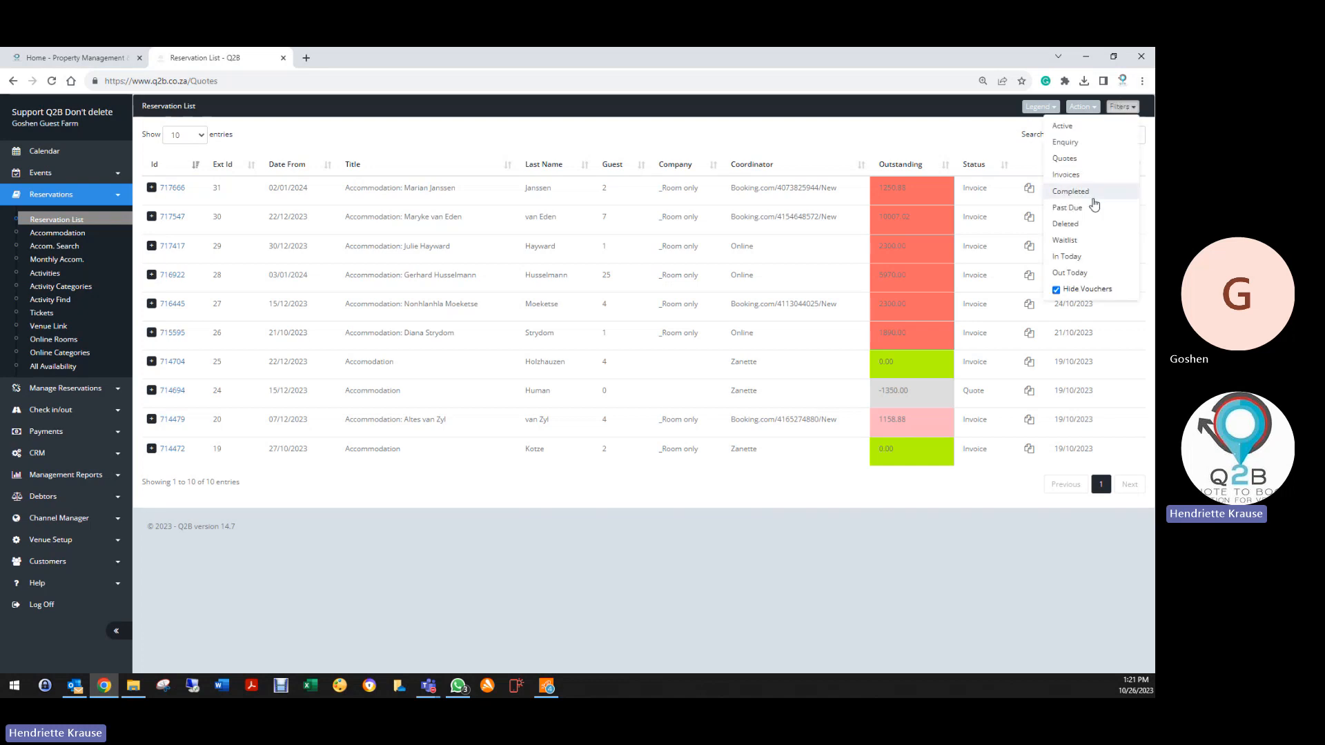
pyautogui.click(1066, 224)
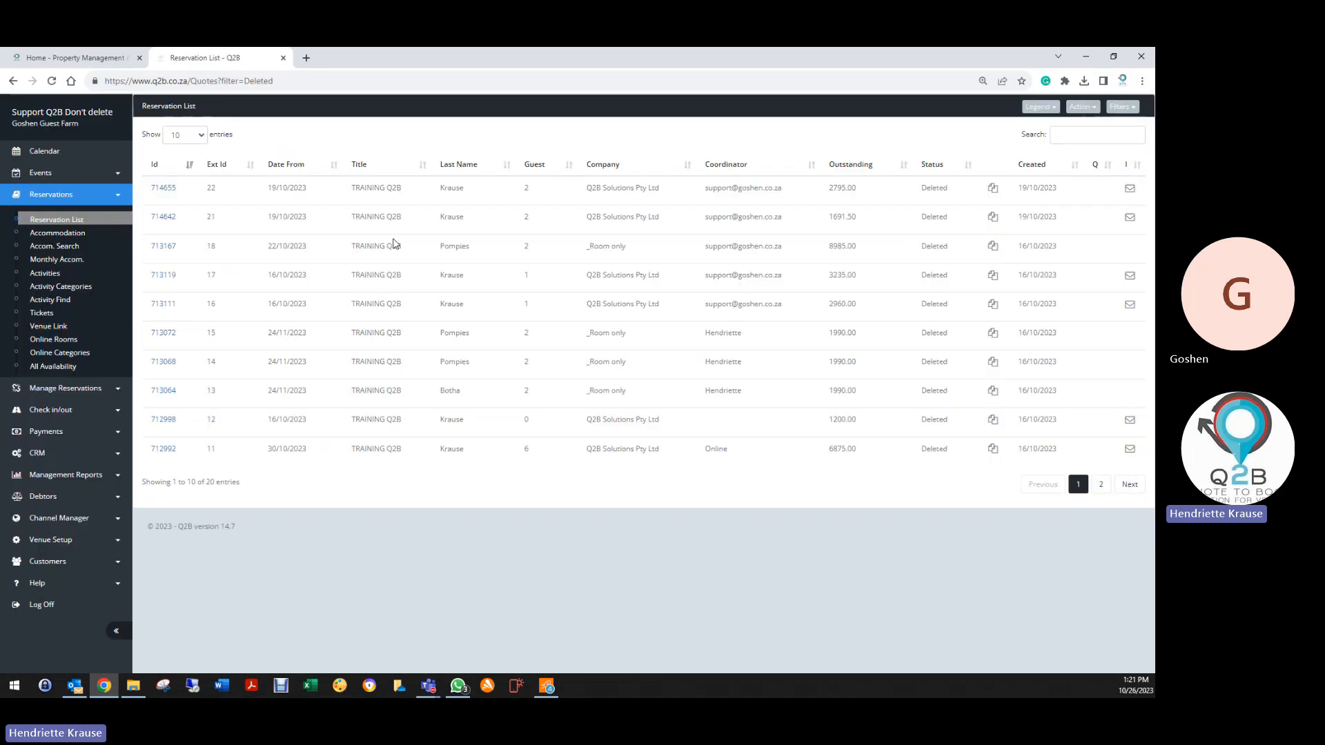
pyautogui.click(160, 192)
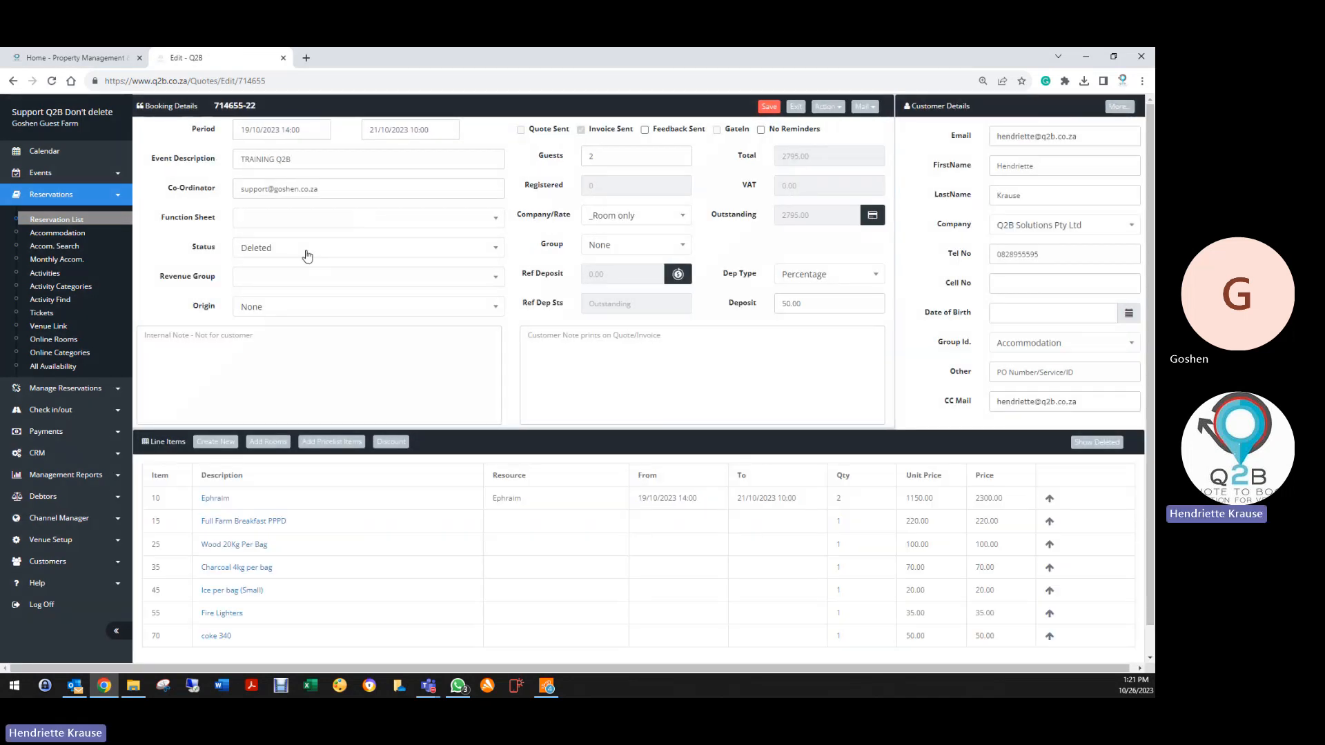
pyautogui.click(307, 256)
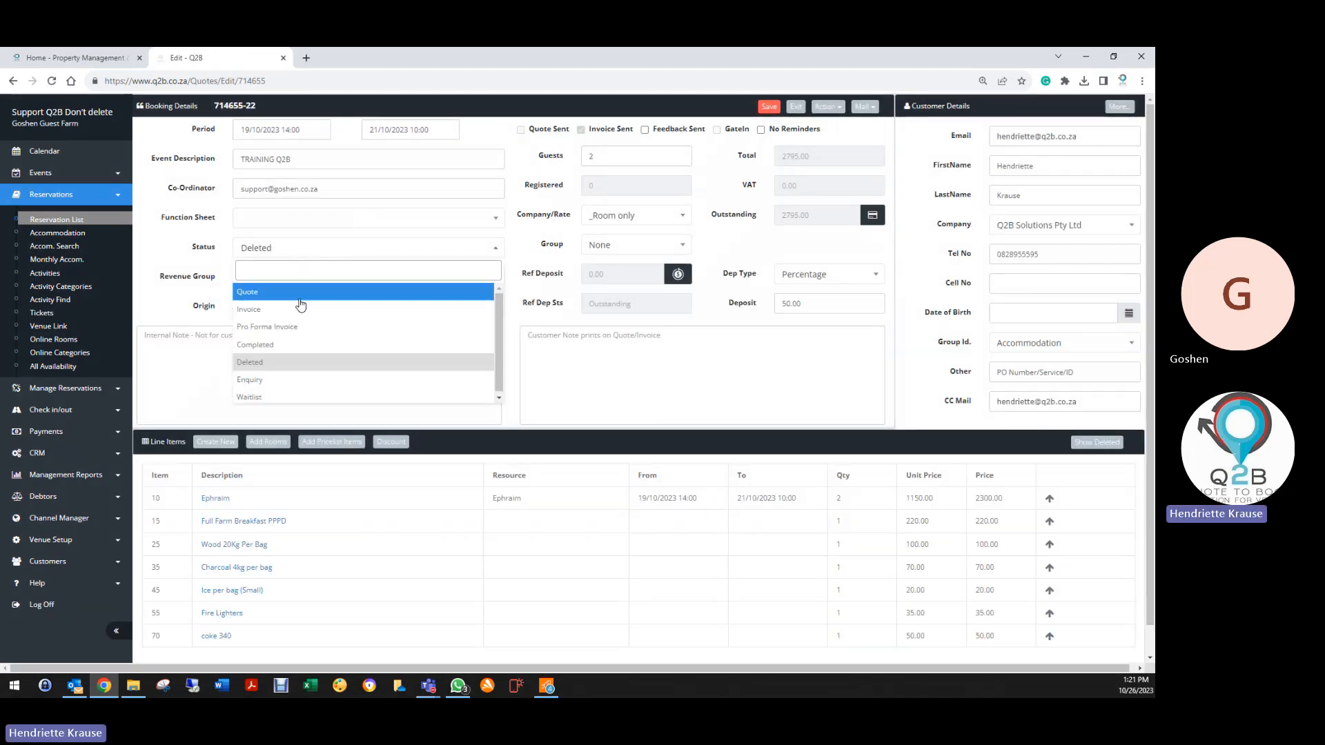
pyautogui.click(290, 293)
pyautogui.click(769, 109)
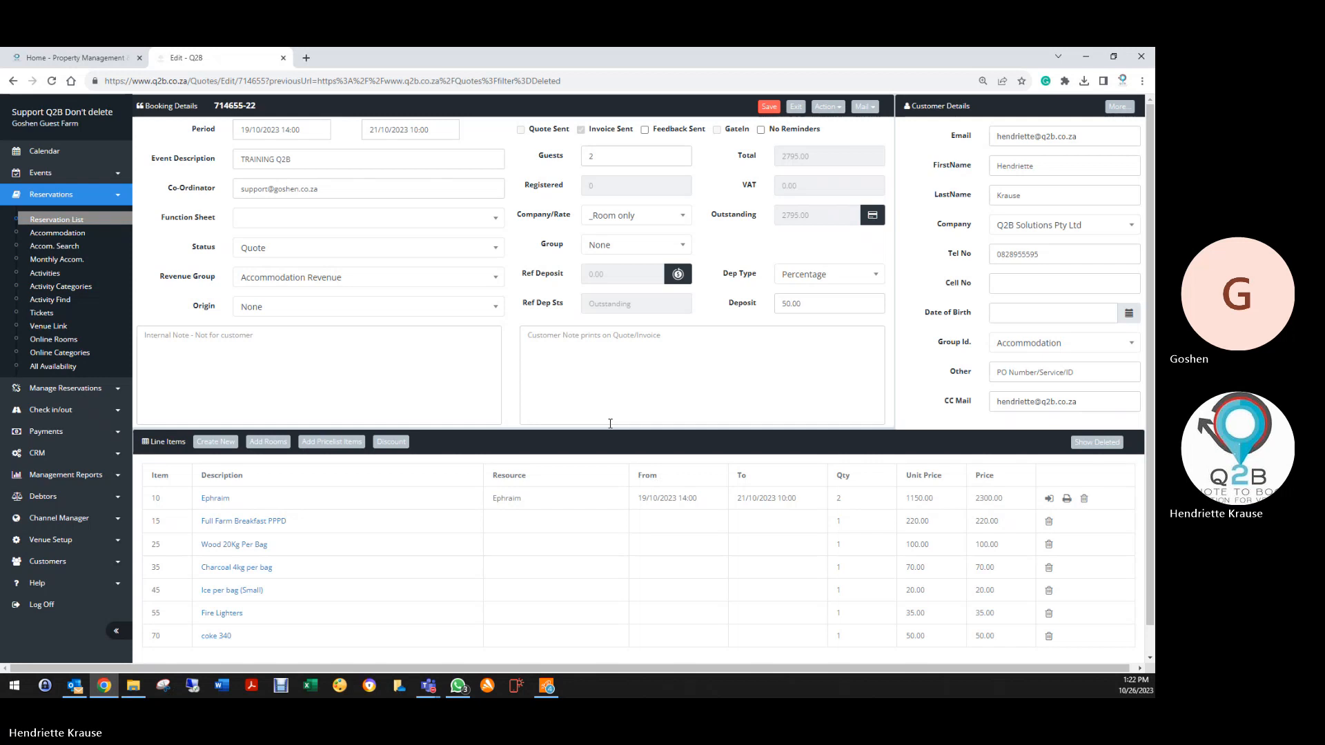
# Change the booking to Invoice status, save, and mail the Inv/Quote/Enq to the customer
pyautogui.click(288, 250)
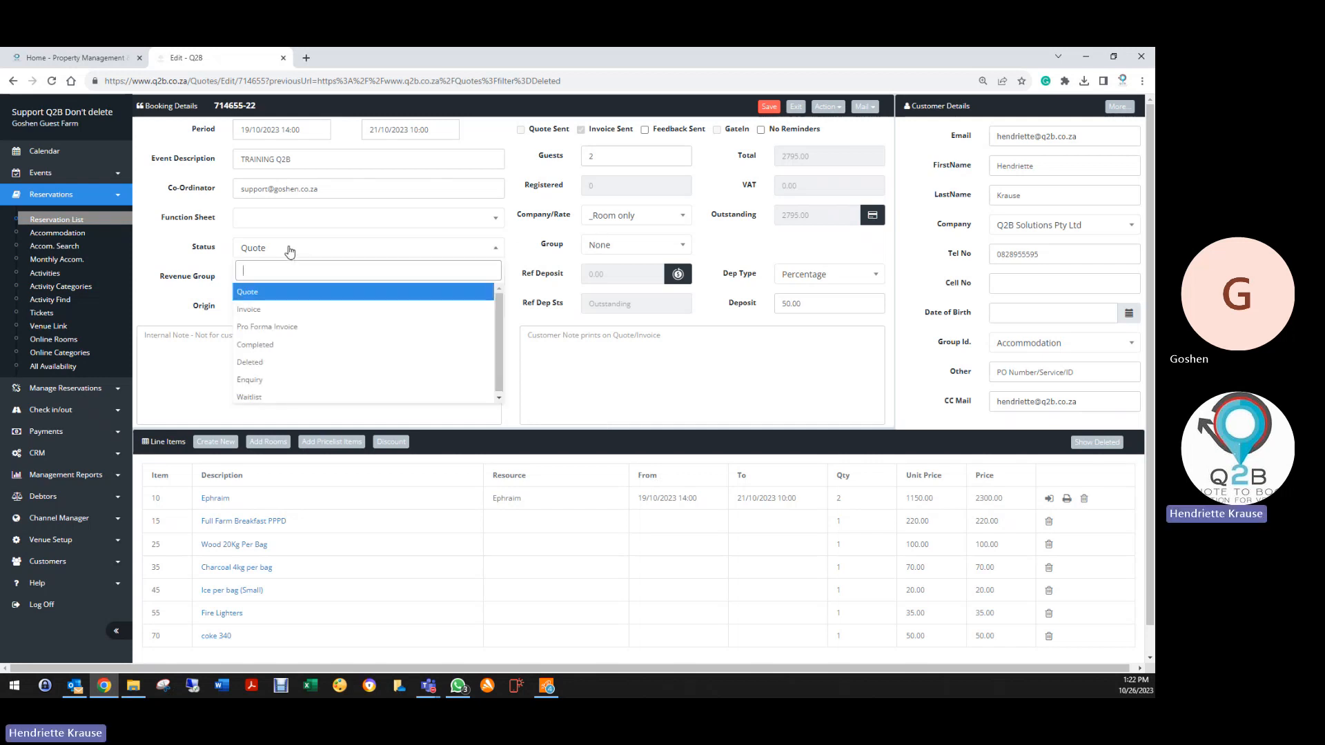
pyautogui.click(263, 316)
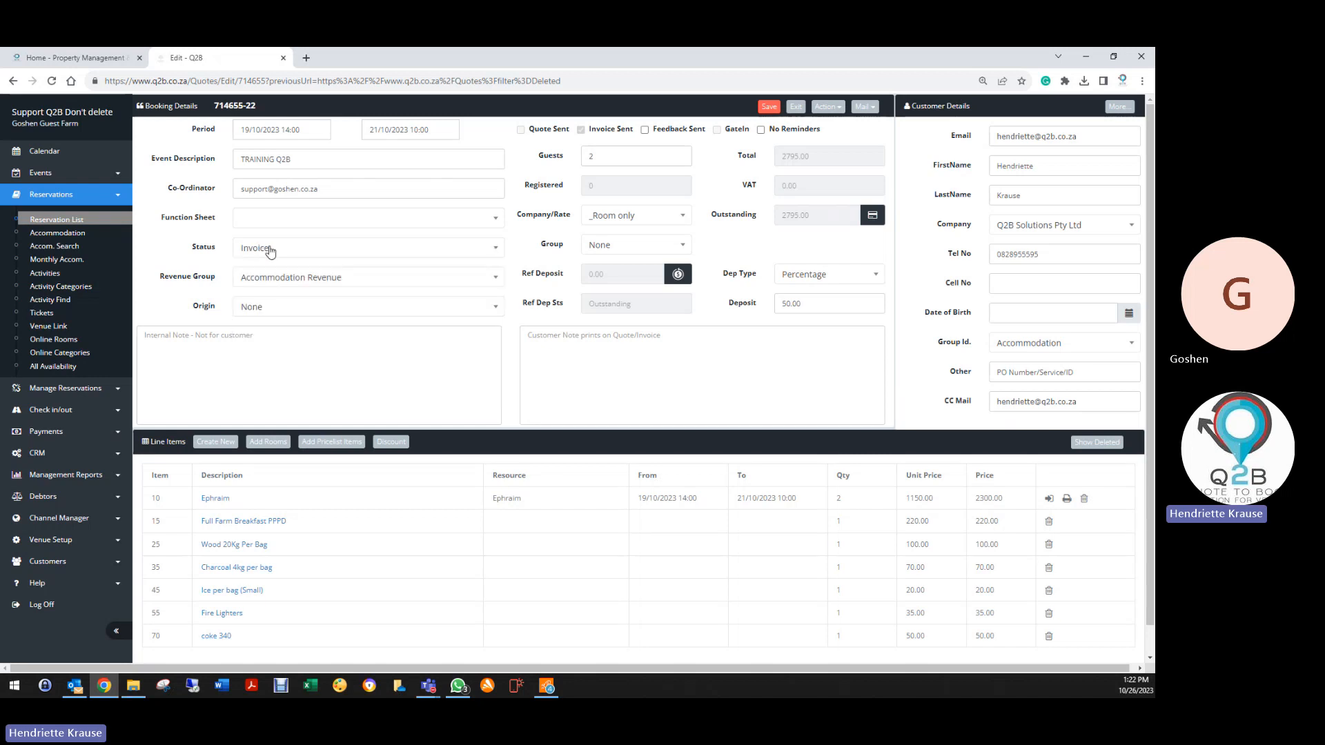
pyautogui.click(766, 107)
pyautogui.click(855, 110)
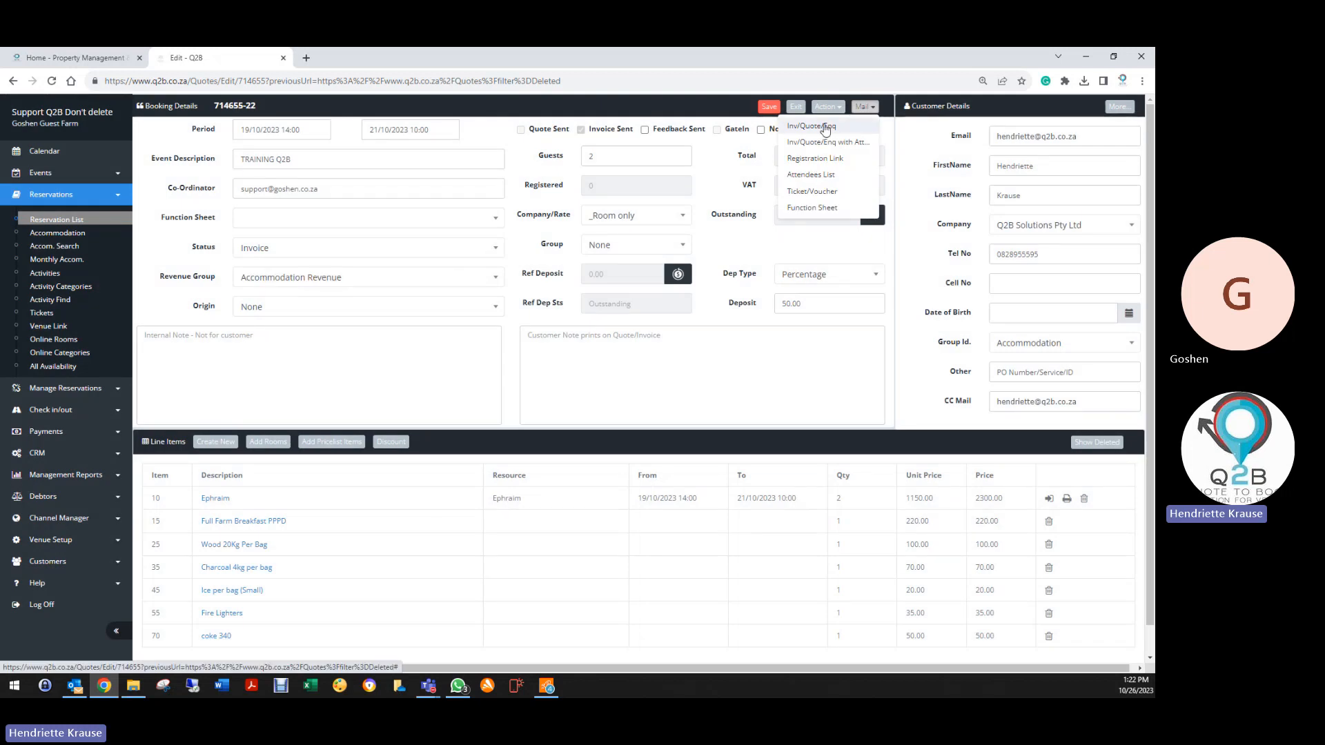
pyautogui.click(823, 127)
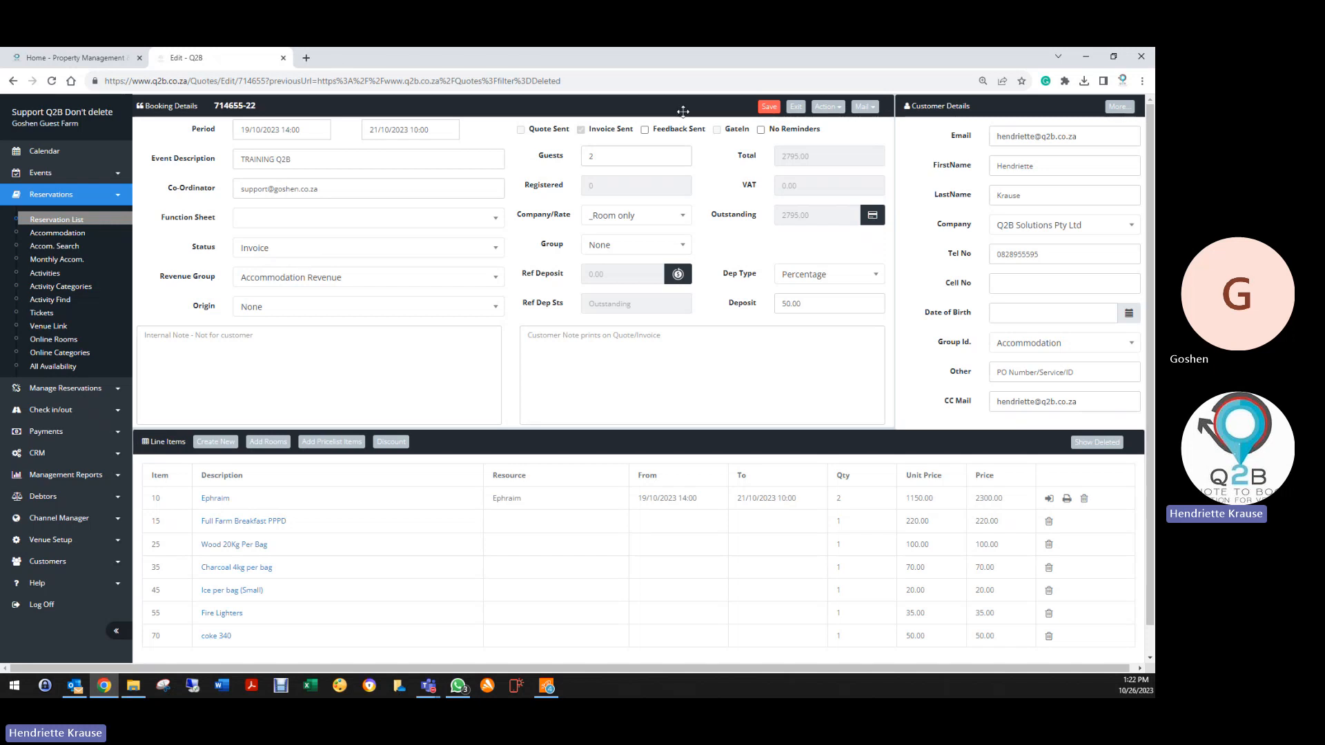
# Record a 1500 EFT payment with reference 'deposit', then set the booking status to Deleted
pyautogui.click(872, 215)
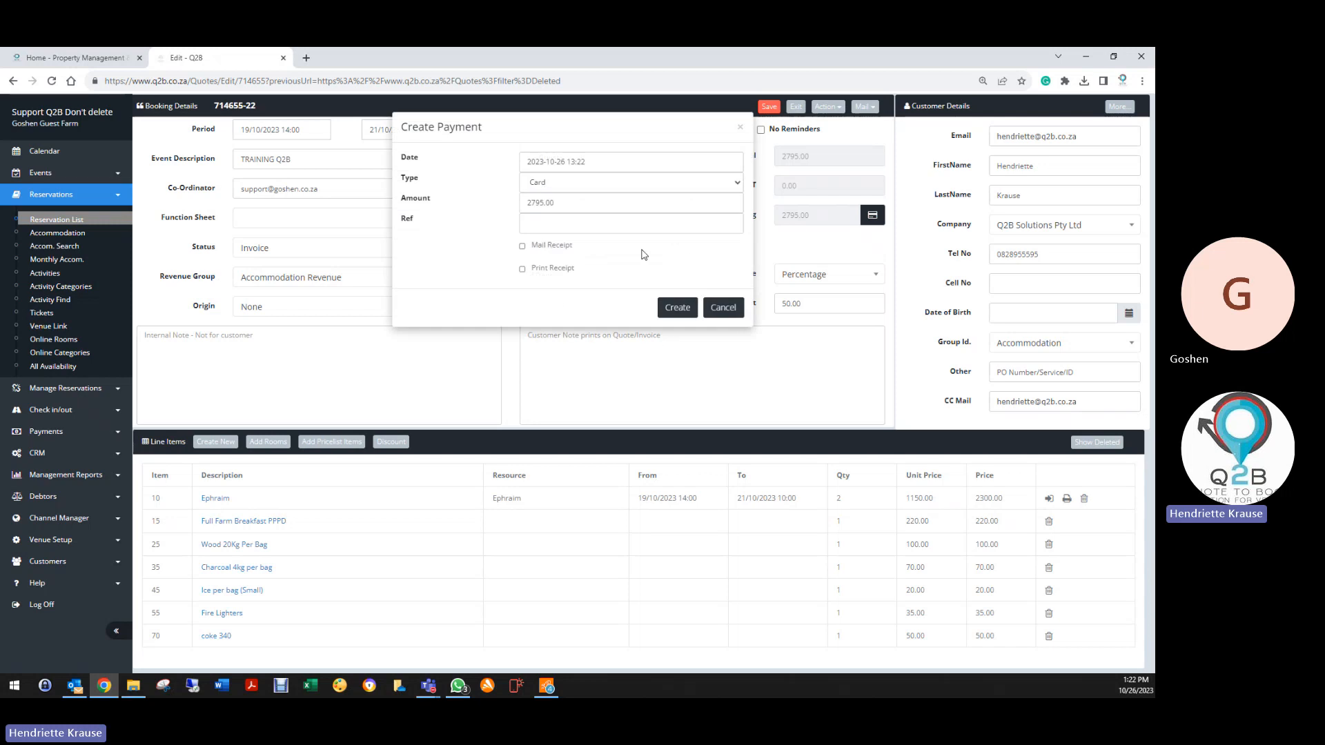
pyautogui.doubleClick(577, 203)
pyautogui.write('1500')
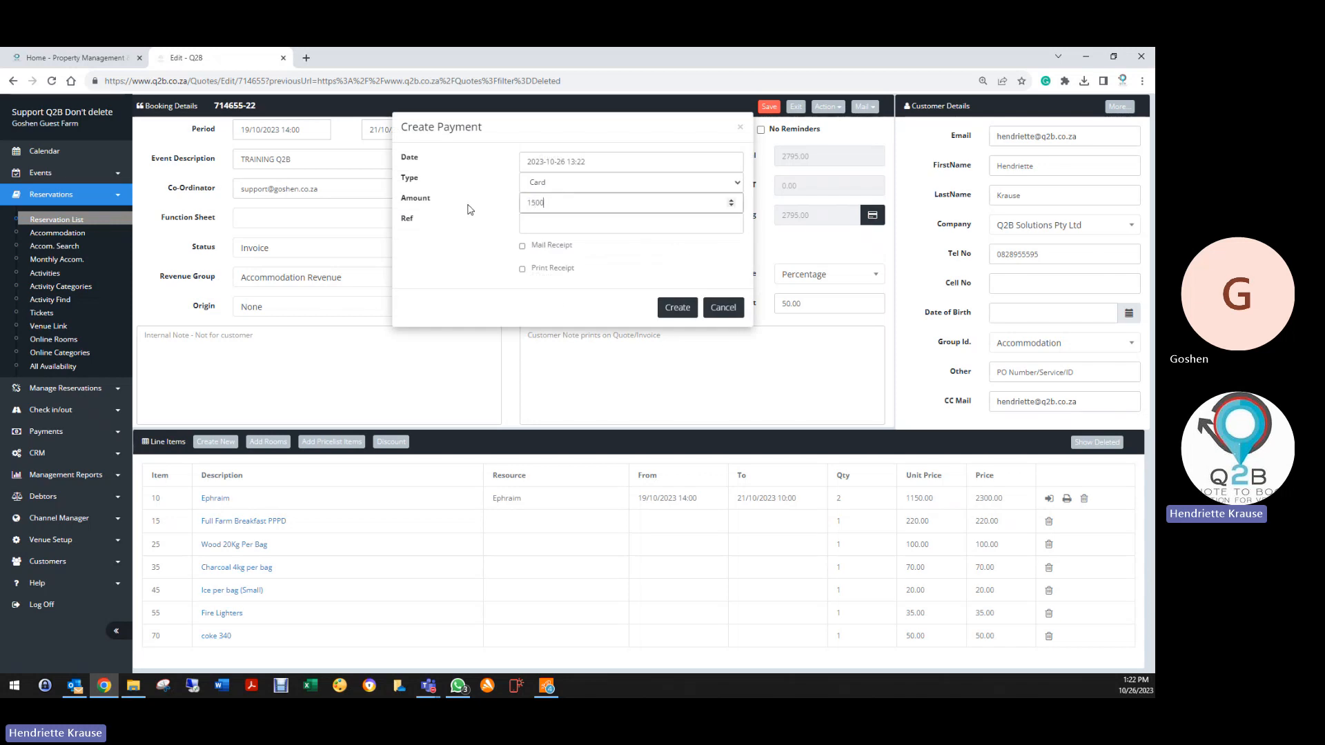
pyautogui.click(550, 239)
pyautogui.click(547, 222)
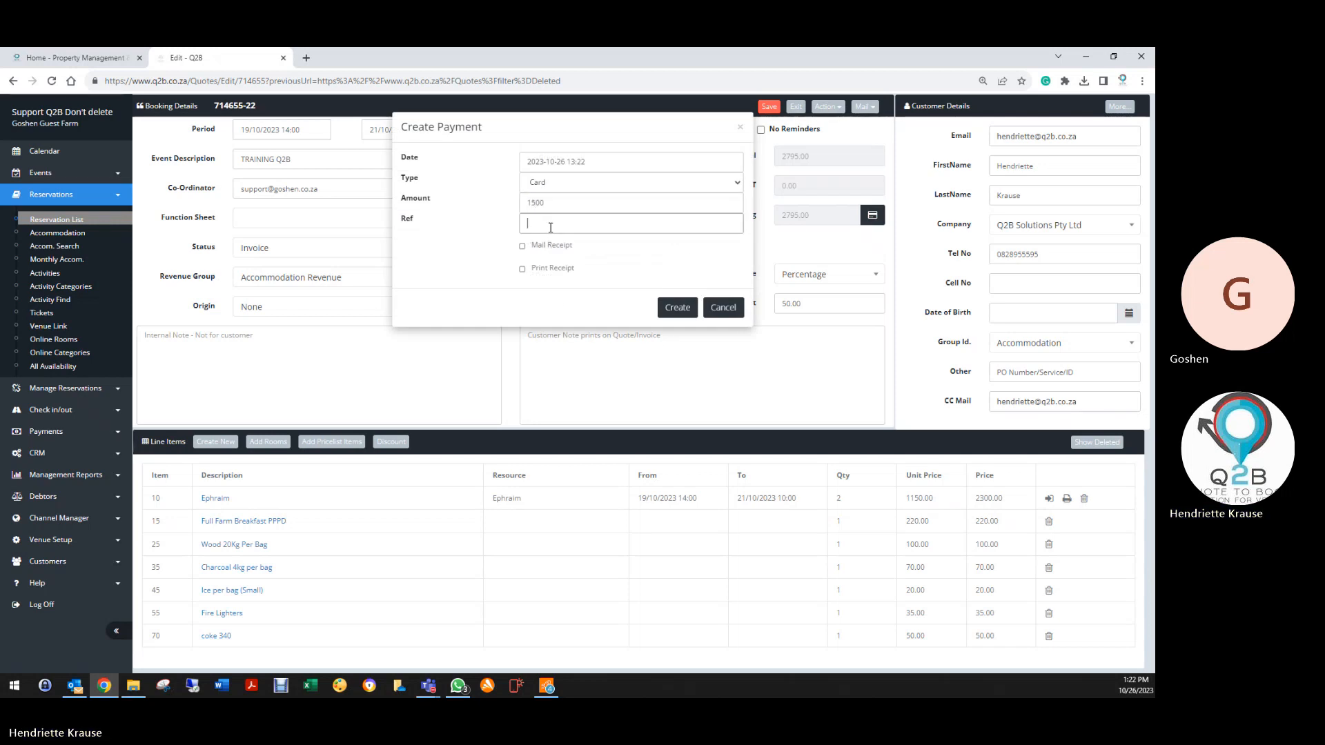
pyautogui.click(571, 185)
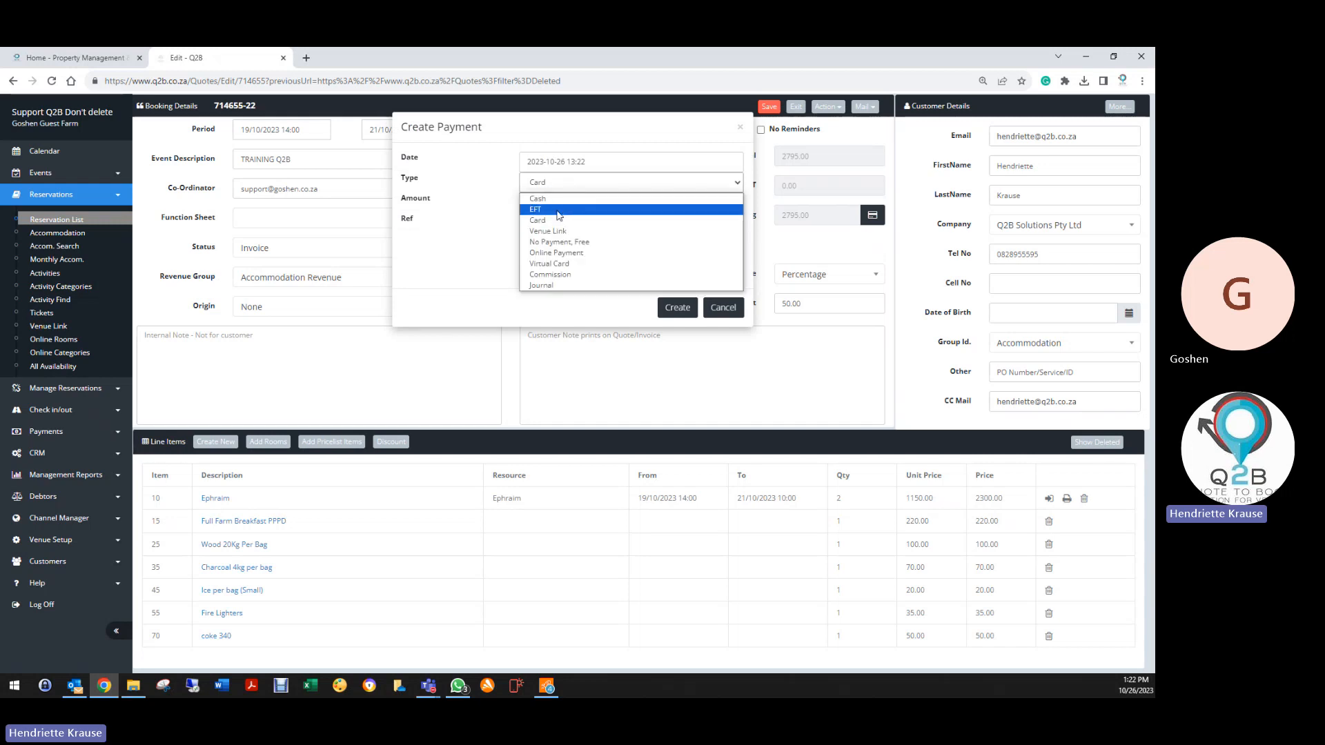
pyautogui.click(558, 209)
pyautogui.click(557, 222)
pyautogui.write('deposit')
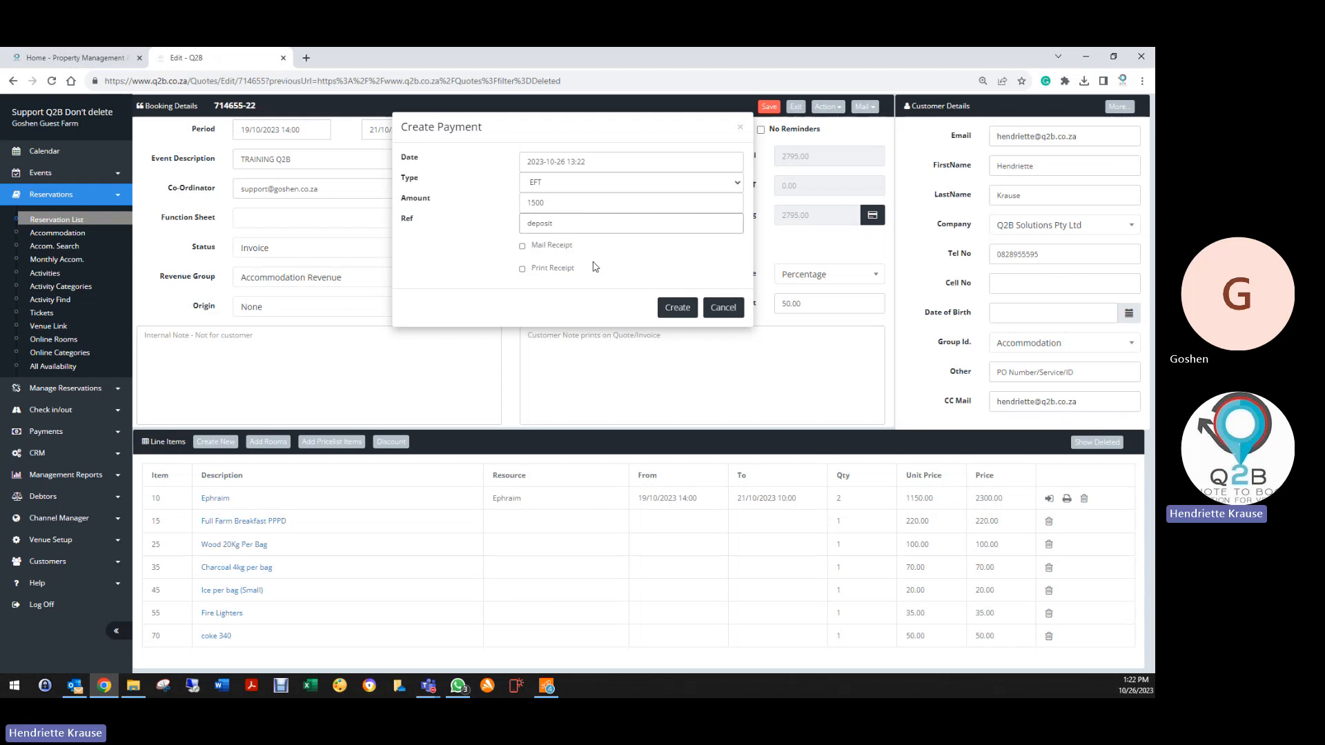
pyautogui.click(673, 309)
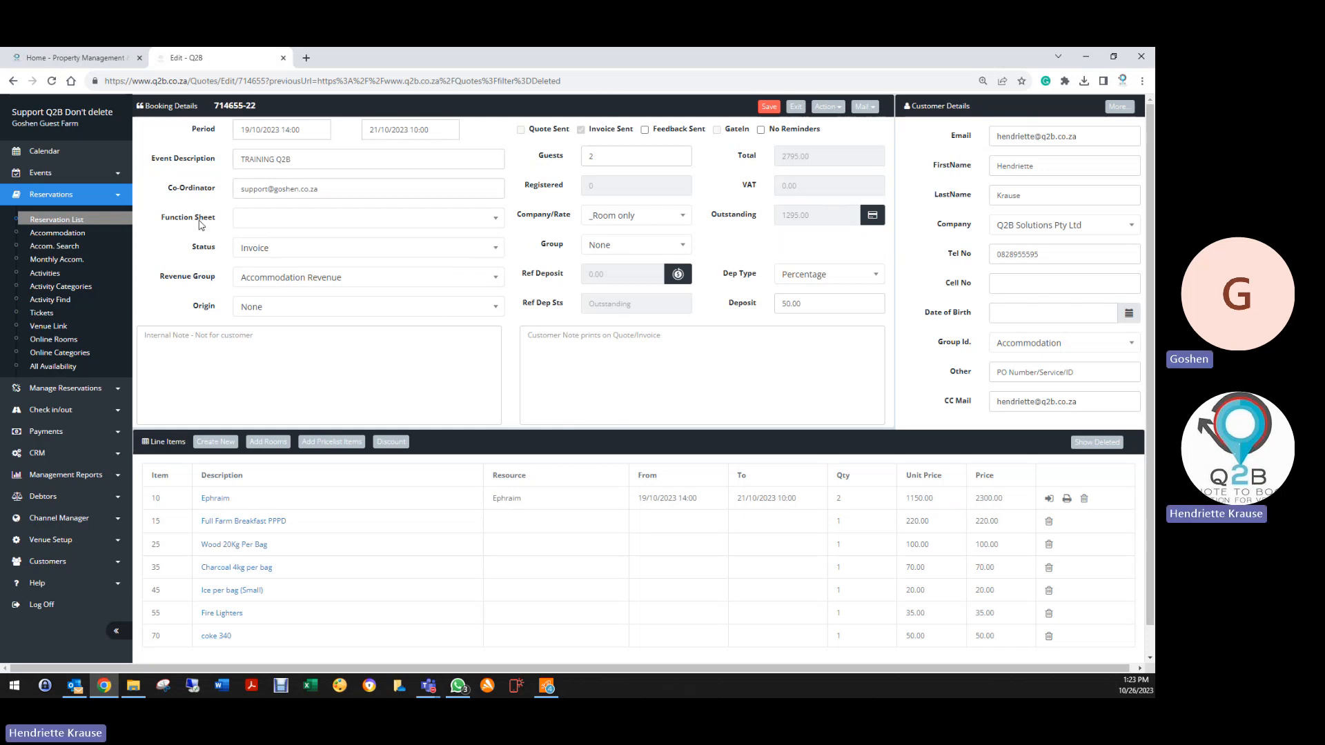
pyautogui.click(266, 256)
pyautogui.click(285, 379)
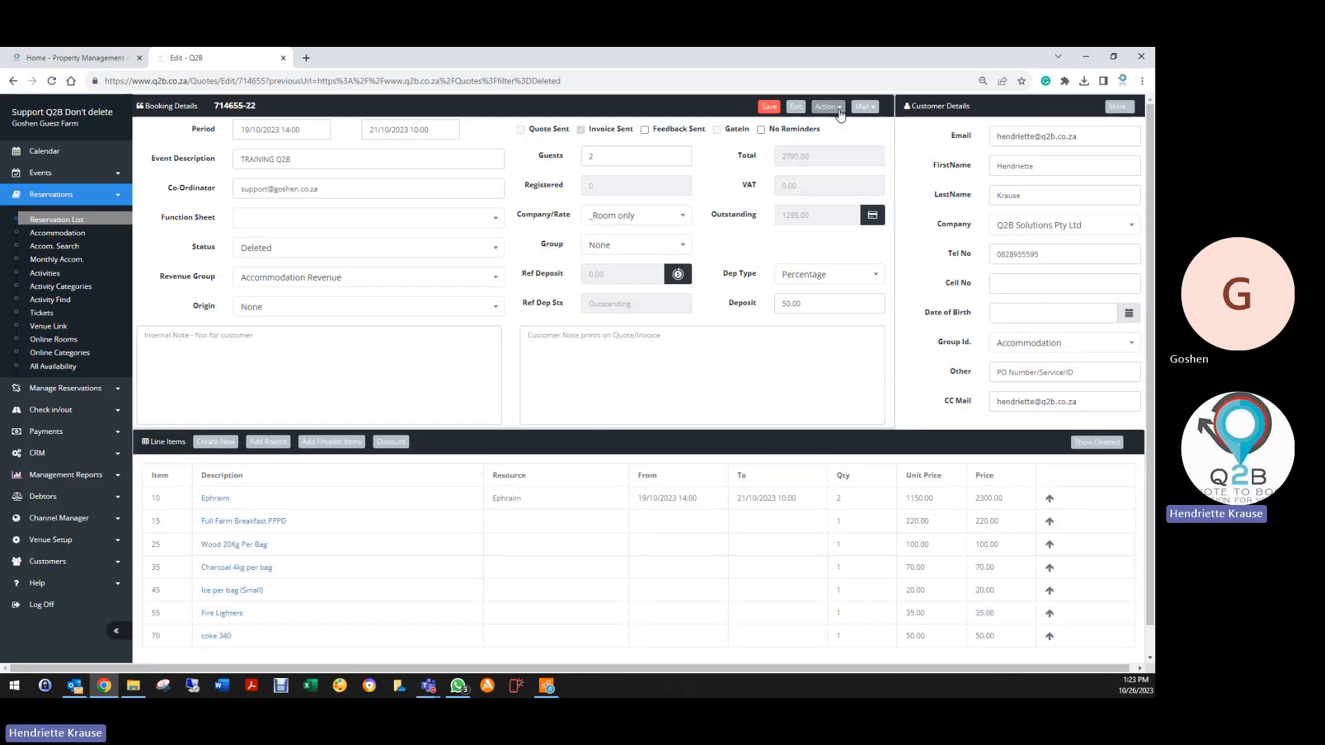
# Delete the 1500 EFT deposit from the booking's payments
pyautogui.click(836, 108)
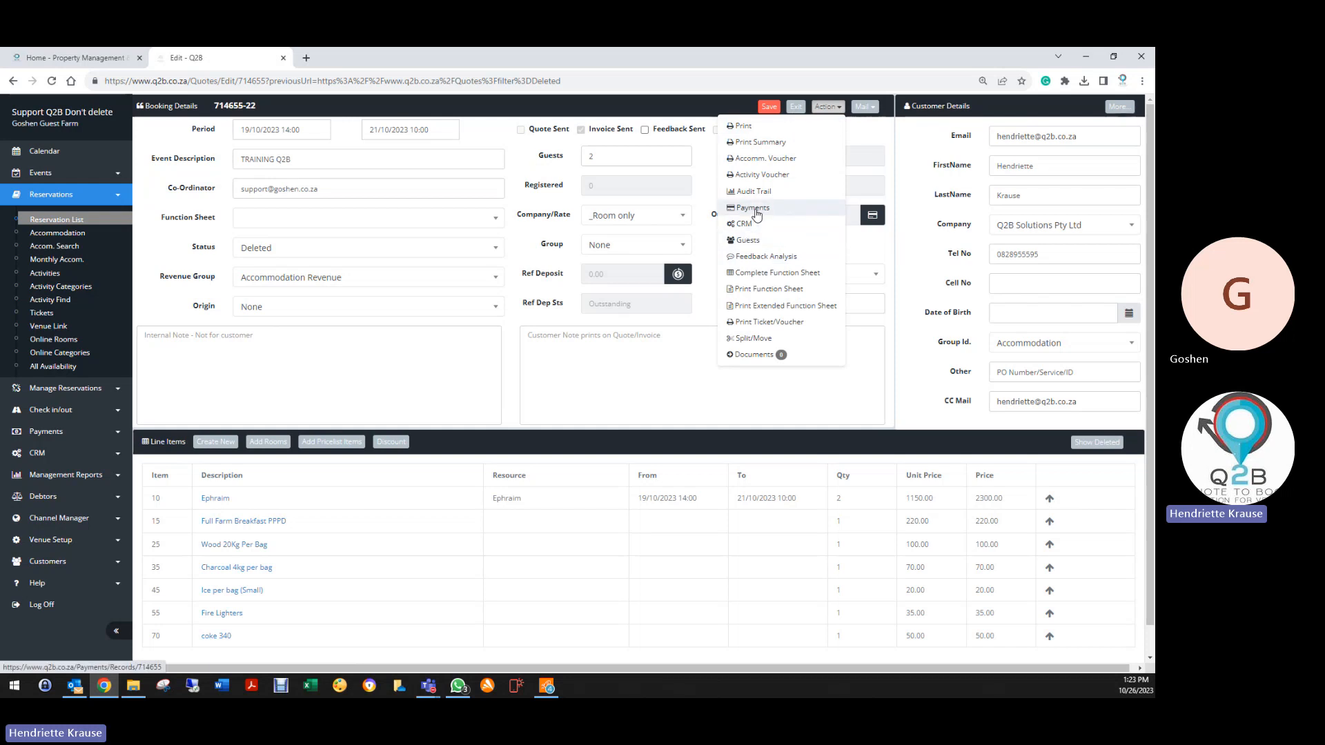
pyautogui.click(754, 209)
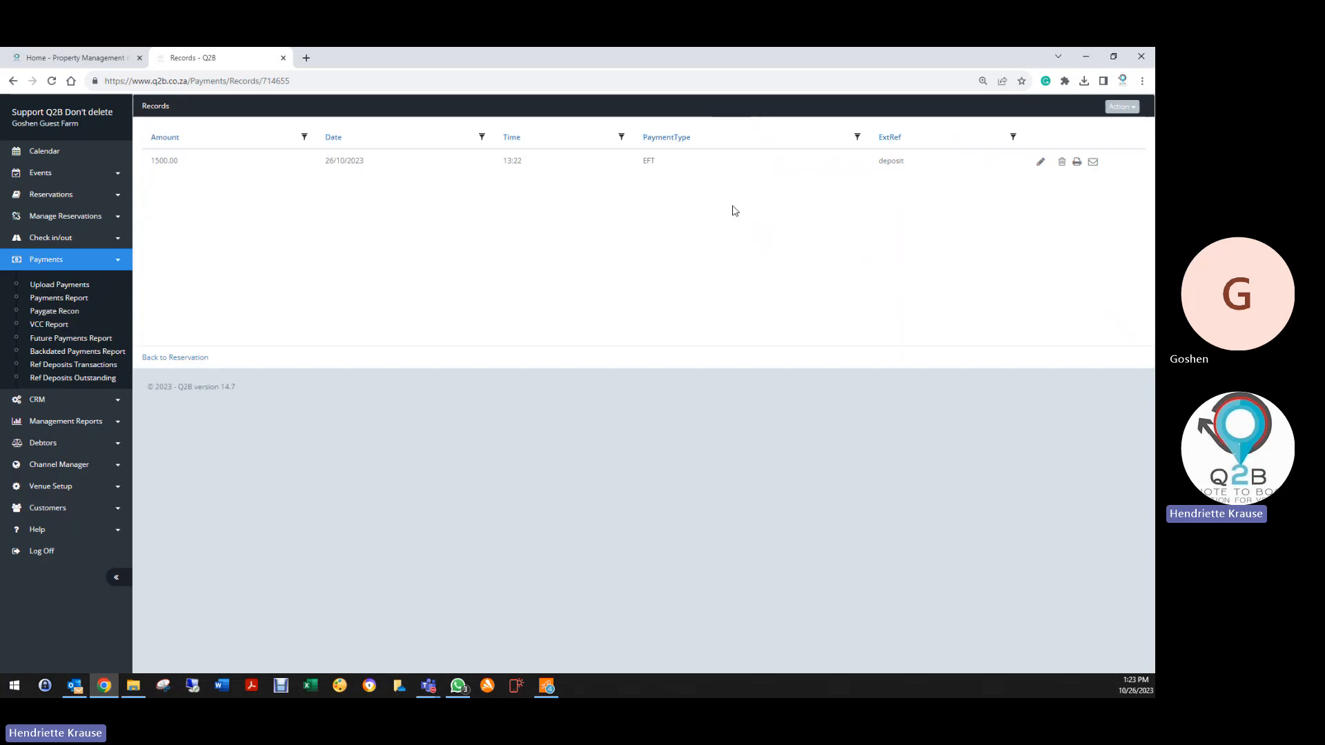
pyautogui.click(1061, 161)
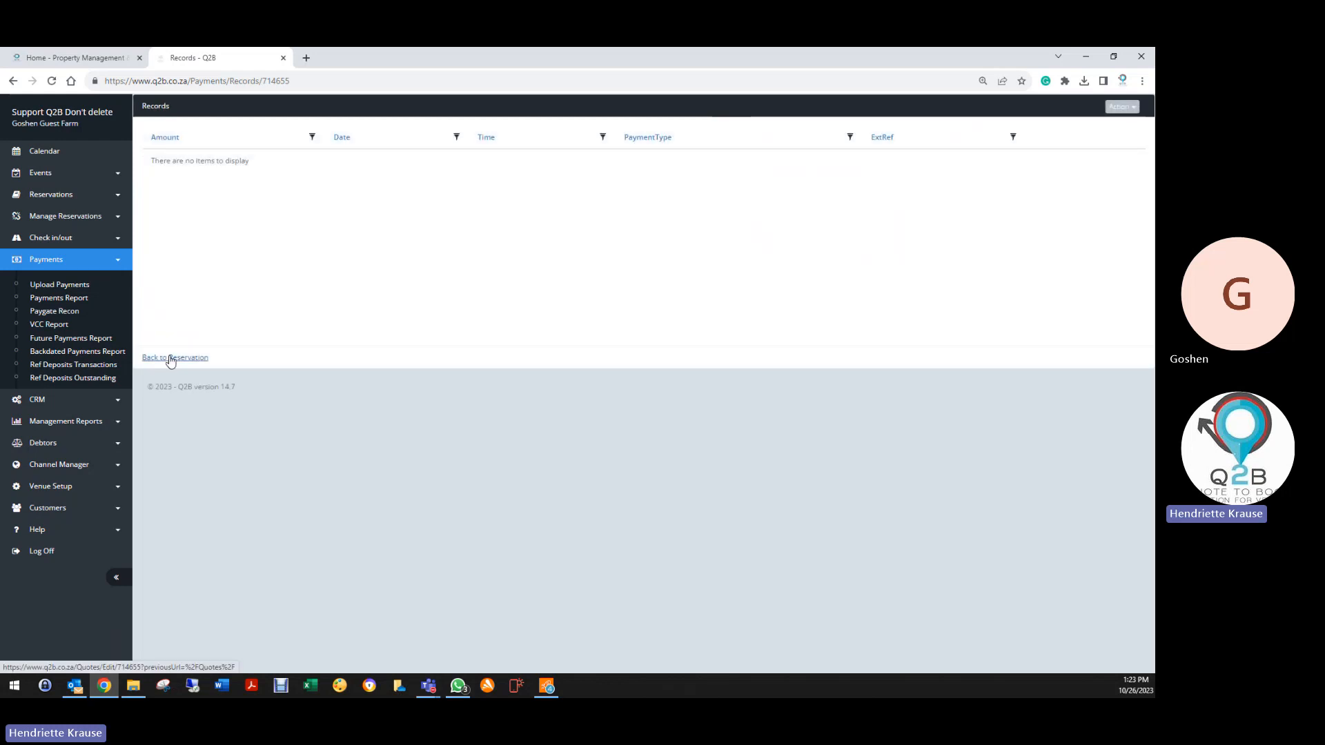
# Go back to the booking, save it and exit to the Reservation List
pyautogui.click(170, 357)
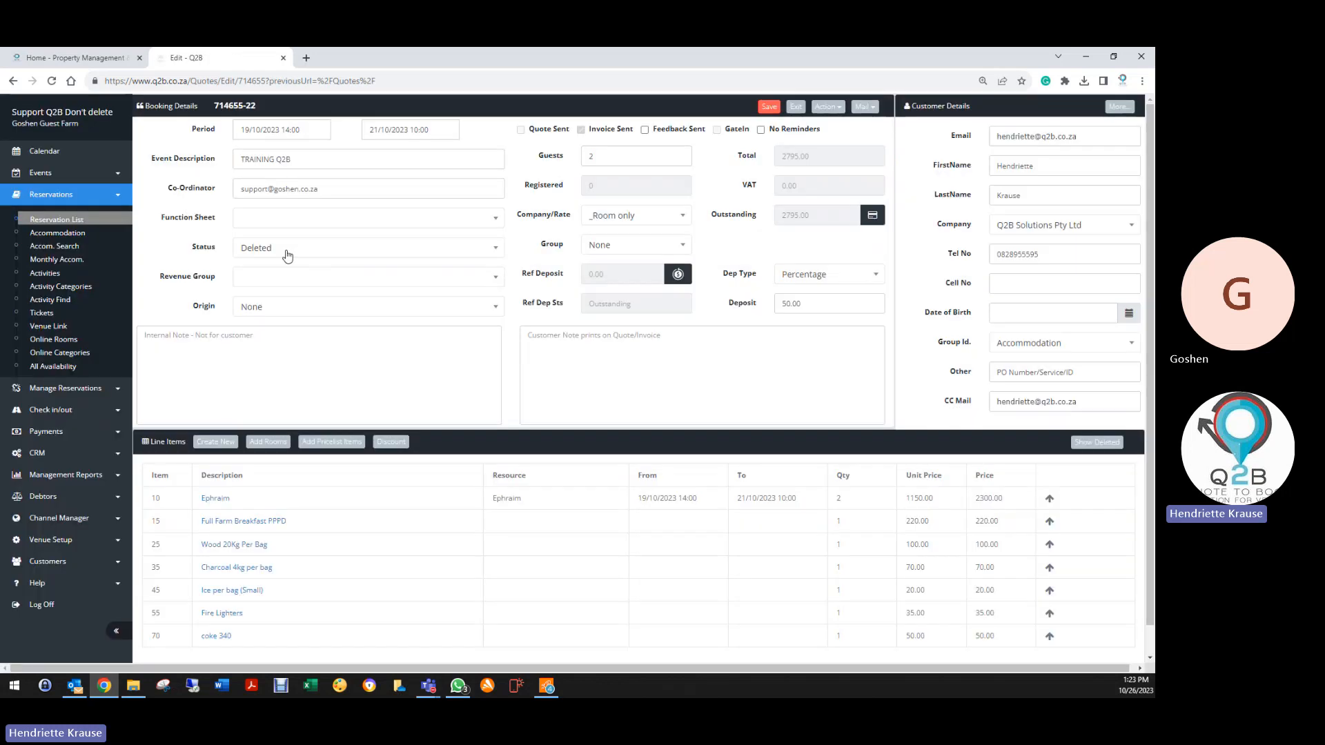
pyautogui.click(768, 108)
pyautogui.click(795, 108)
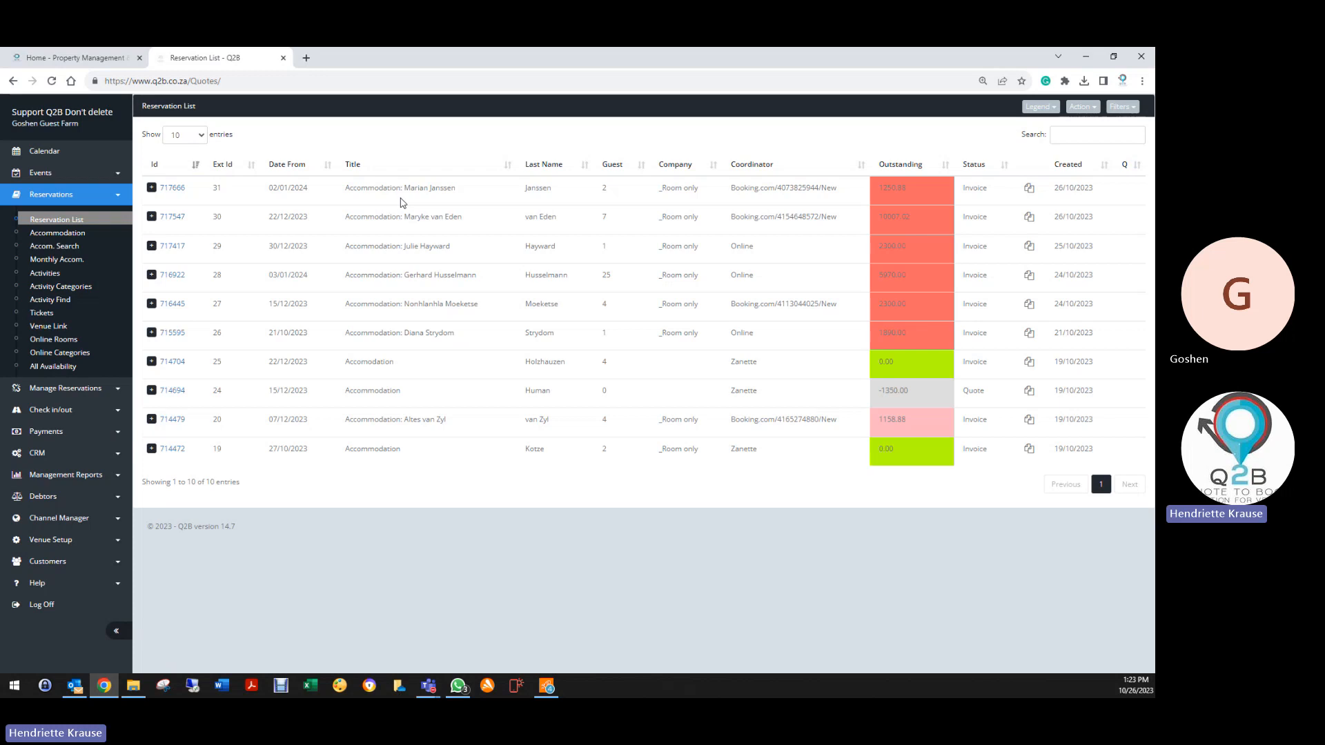
# Open the Follow up on Quote reminder in the Accommodation CRM profile
pyautogui.click(48, 388)
pyautogui.click(47, 417)
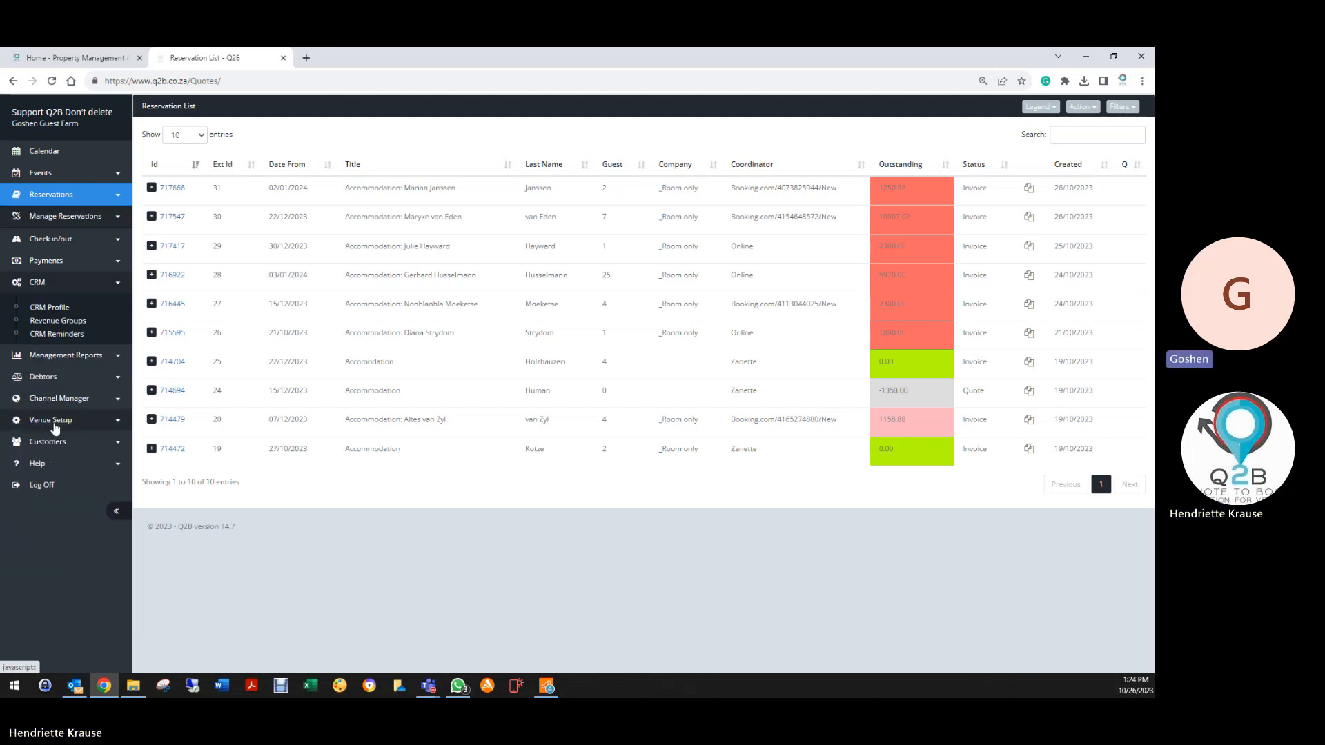
pyautogui.click(54, 307)
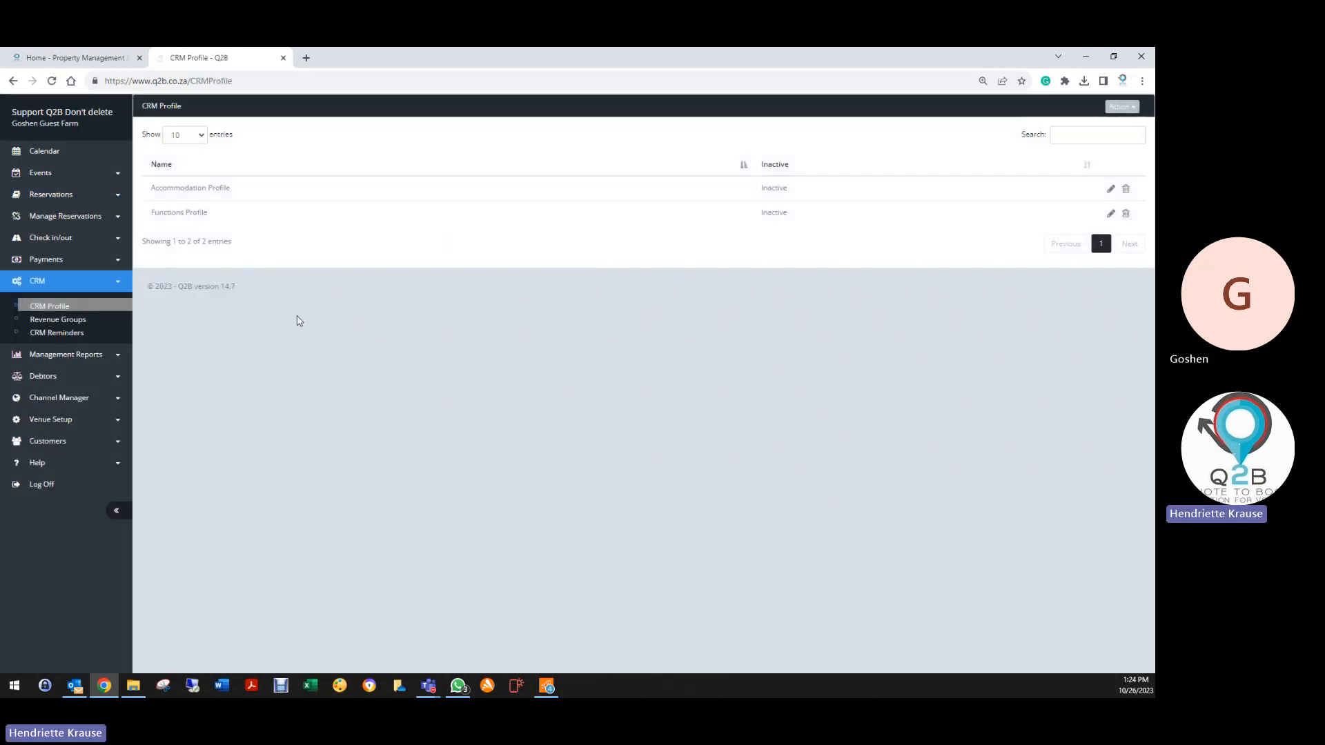
pyautogui.click(1111, 188)
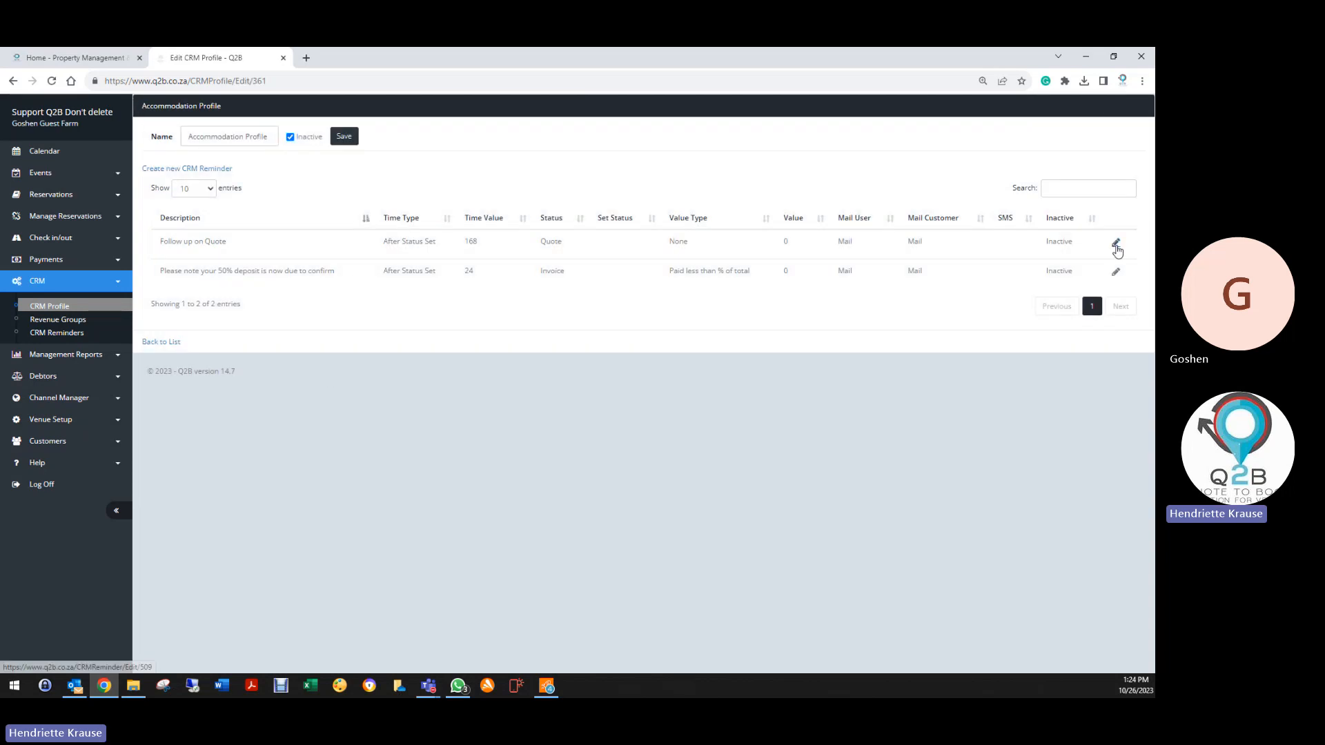
pyautogui.click(1115, 243)
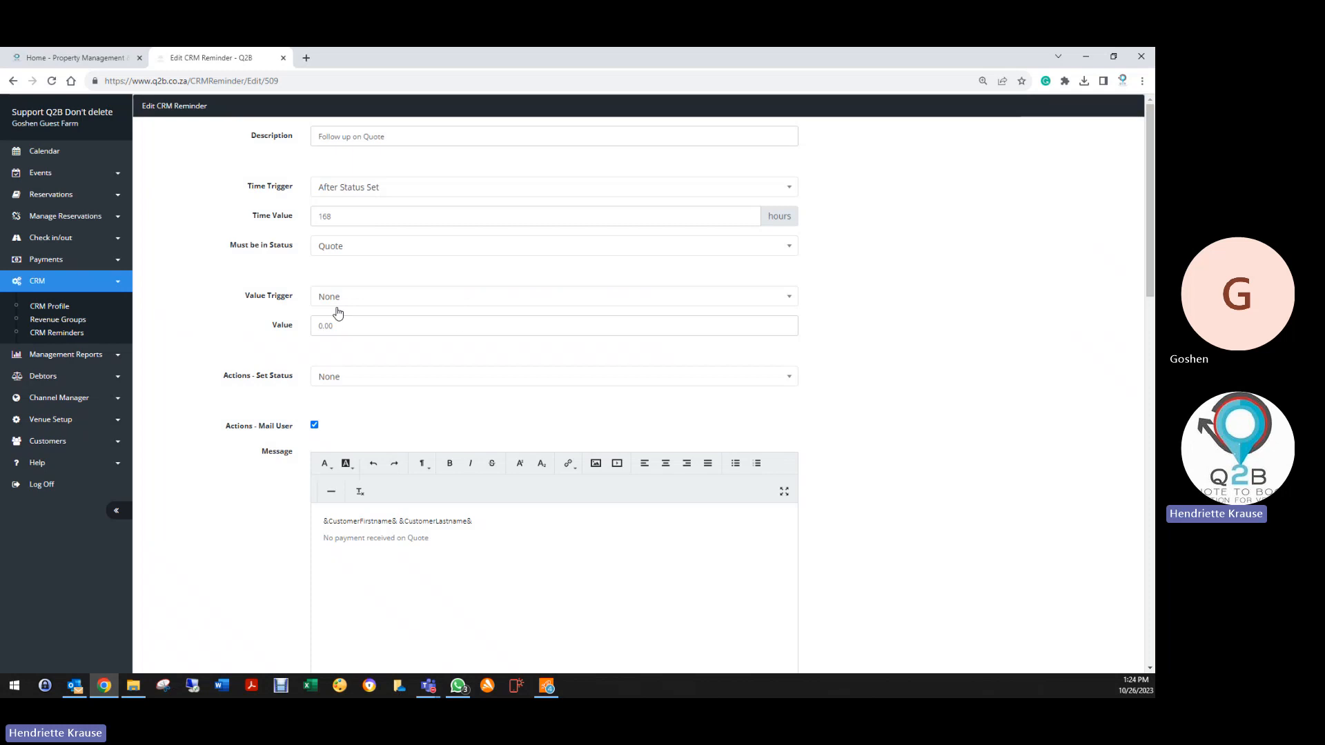
# Review the Value Trigger options, set the reminder to mail the user, and save reminder and profile
pyautogui.click(332, 298)
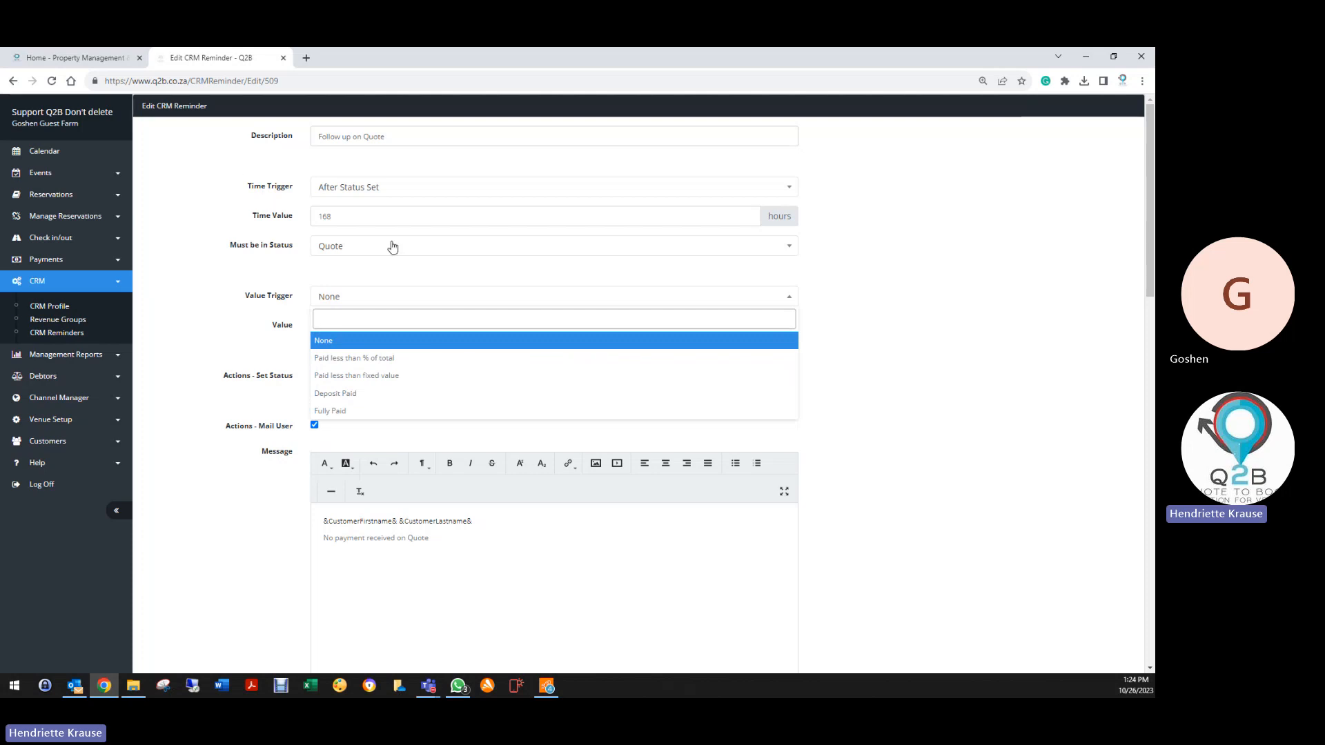
pyautogui.press('Down')
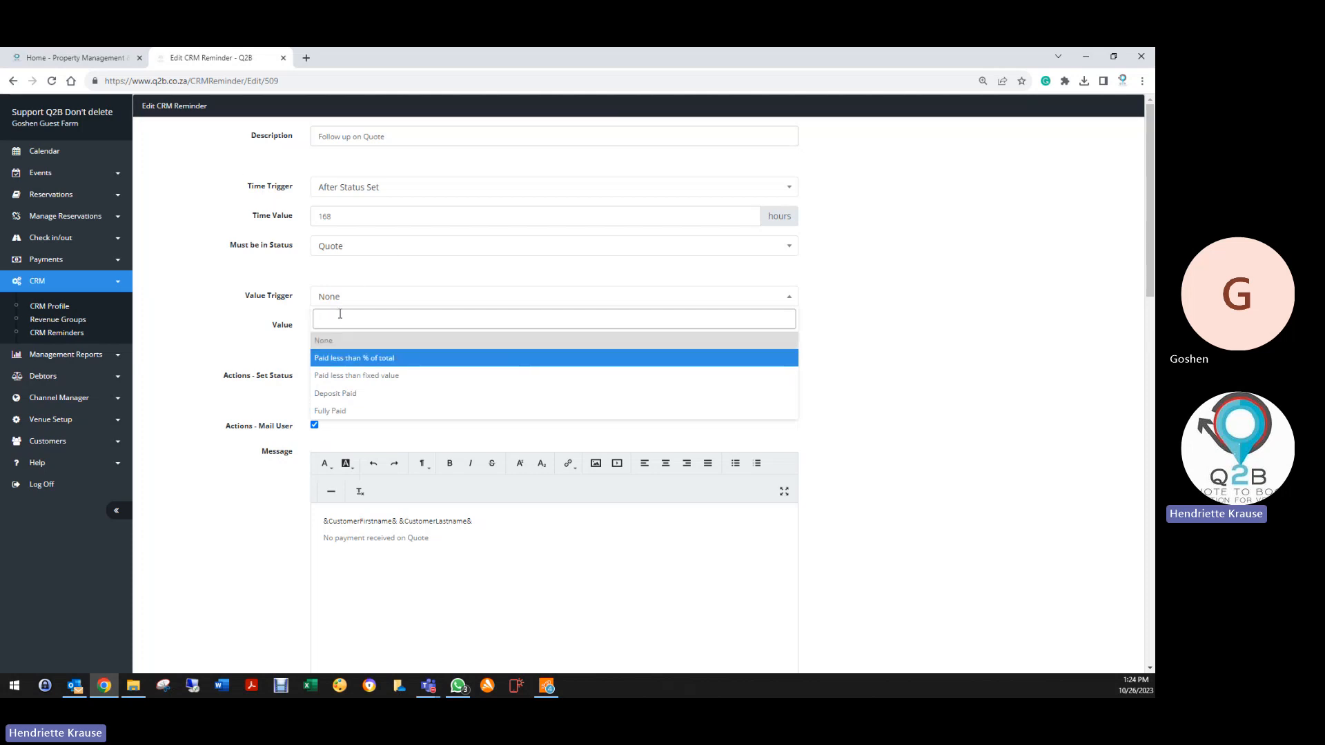
pyautogui.scroll(-5, 243, 552)
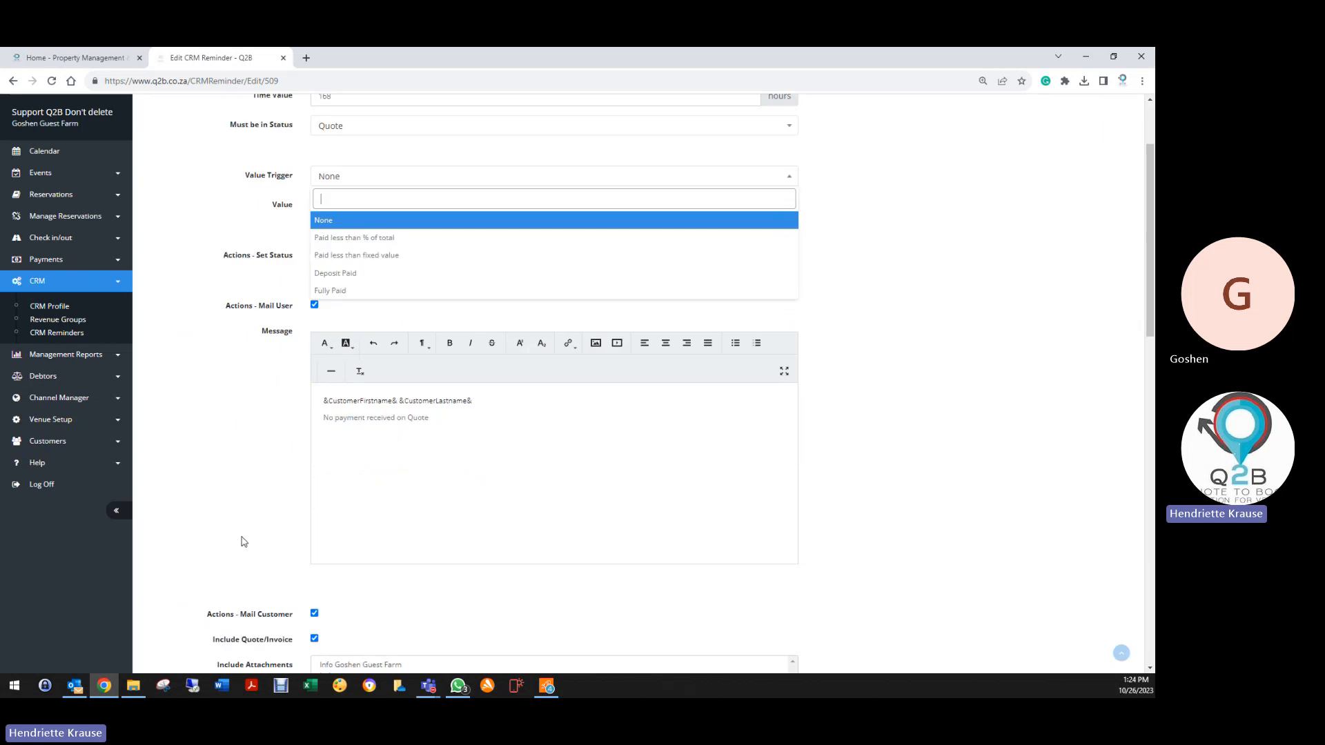
pyautogui.scroll(-10, 307, 586)
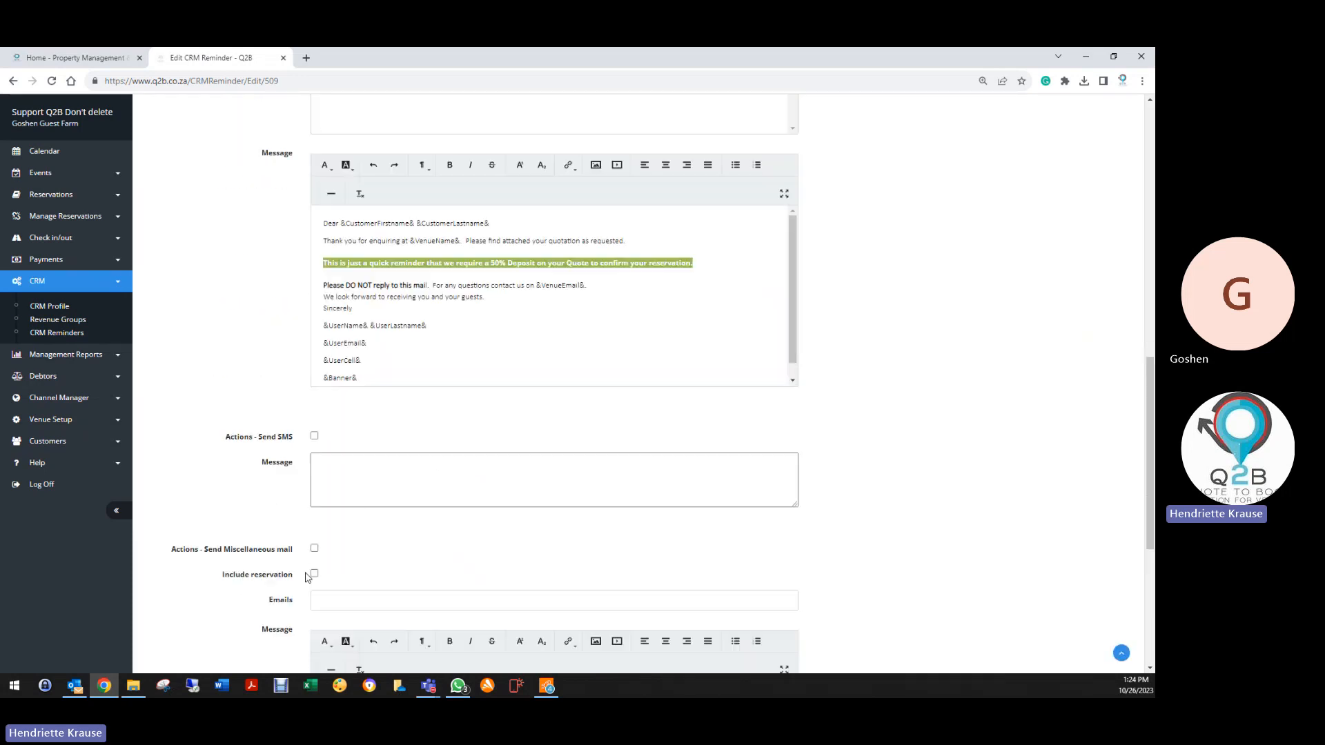
pyautogui.scroll(15, 307, 576)
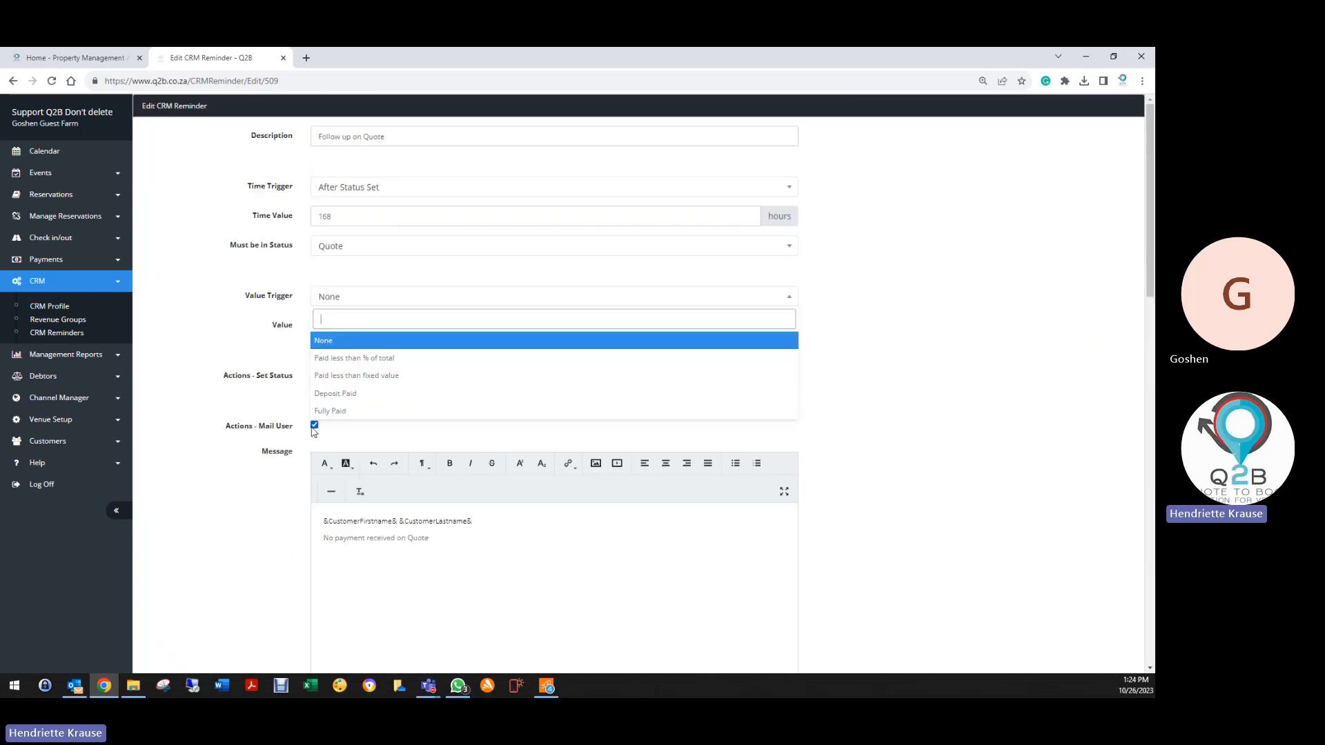
pyautogui.click(314, 424)
pyautogui.click(314, 424)
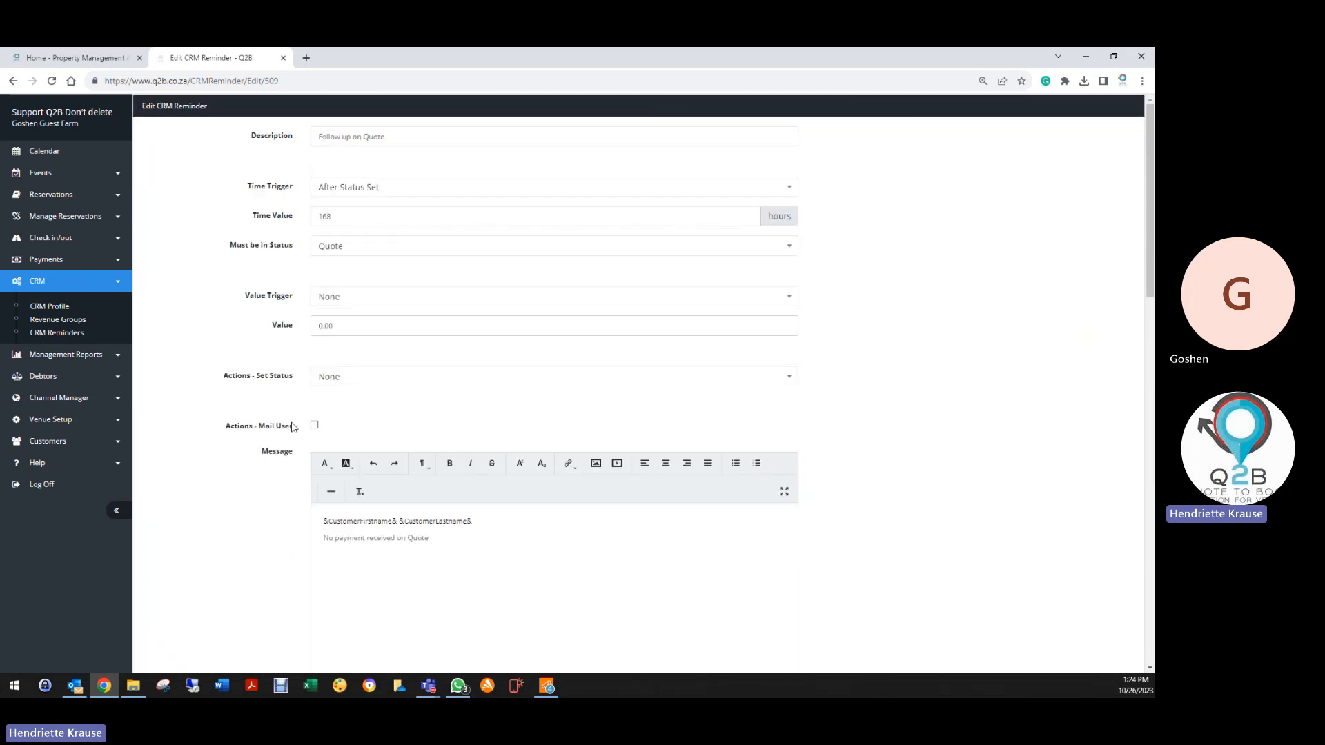
pyautogui.scroll(-15, 267, 534)
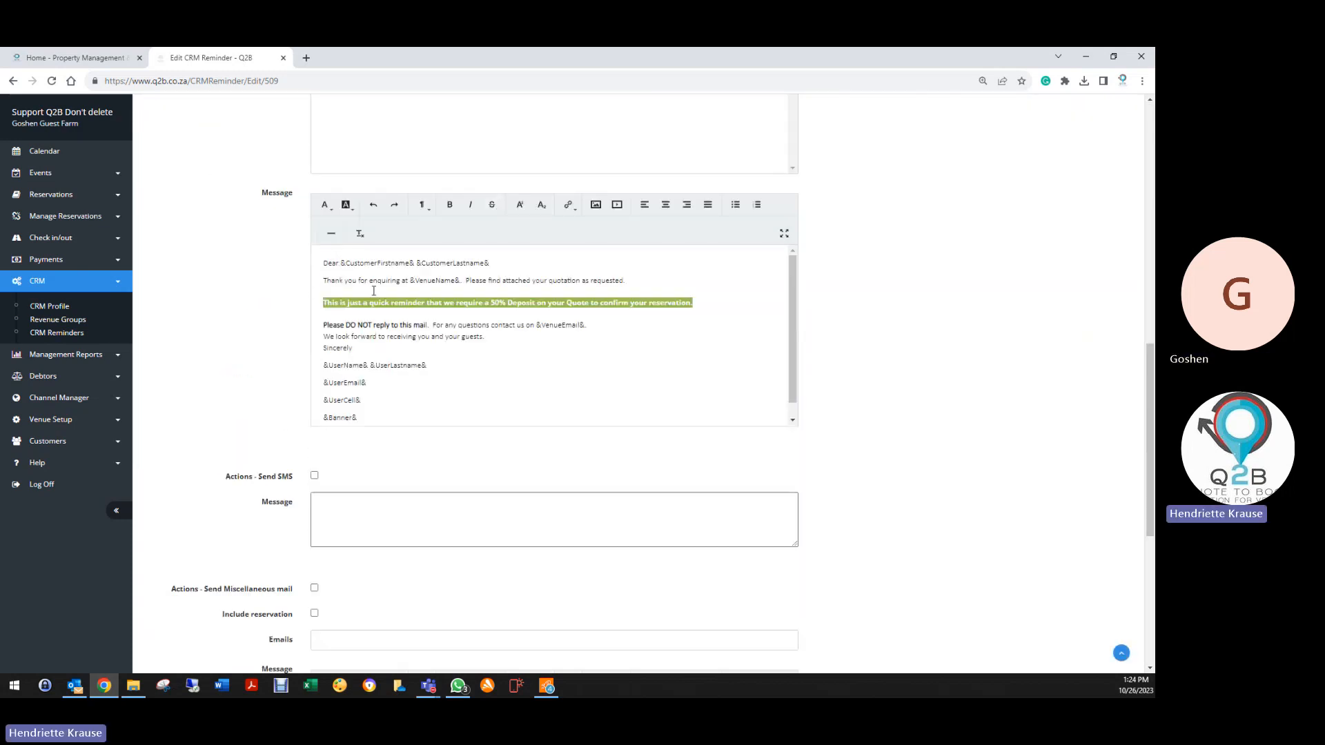
pyautogui.scroll(12, 250, 247)
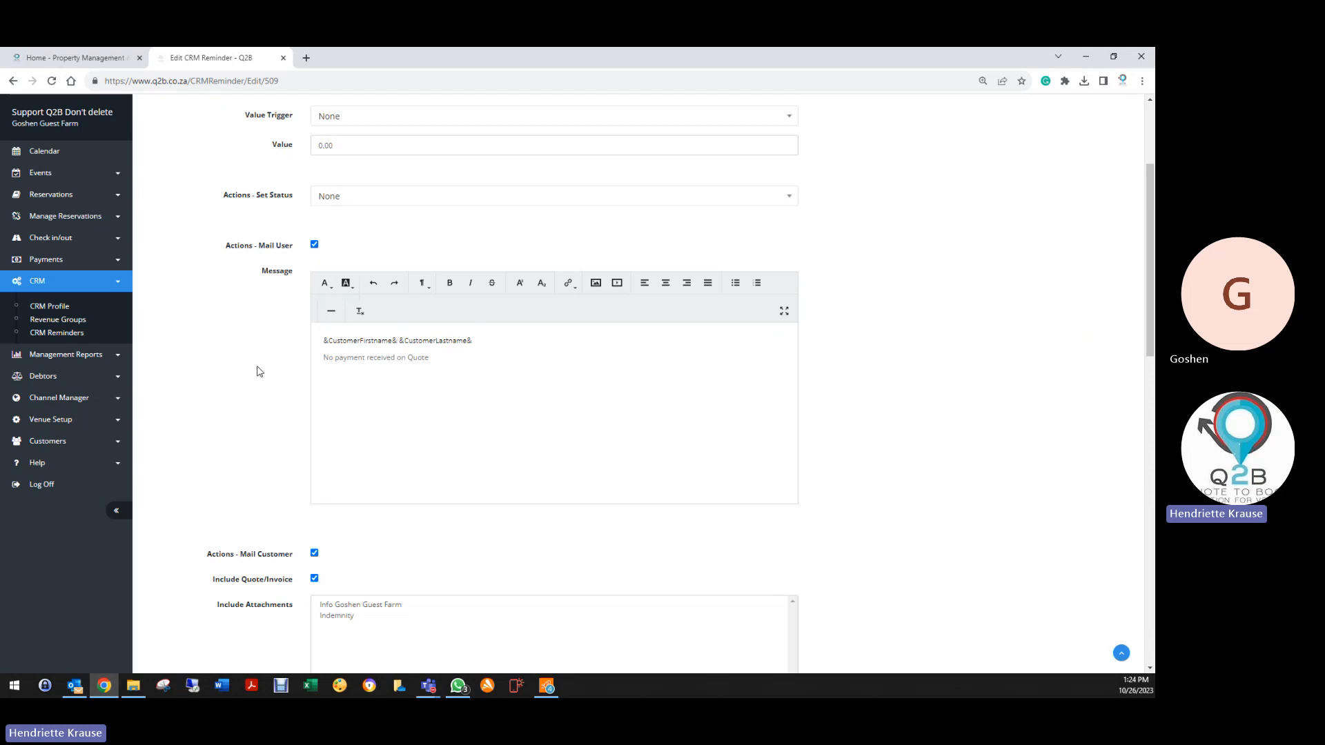
pyautogui.scroll(-15, 257, 371)
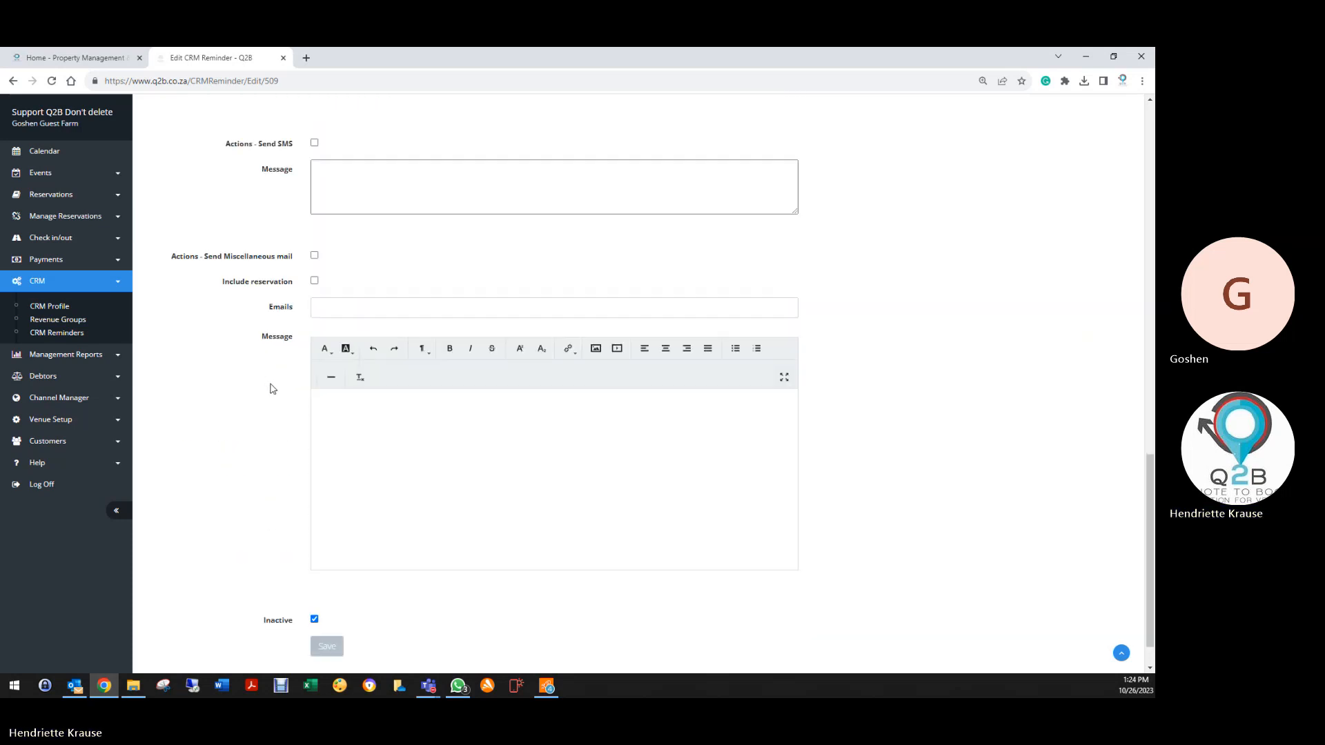
pyautogui.click(338, 598)
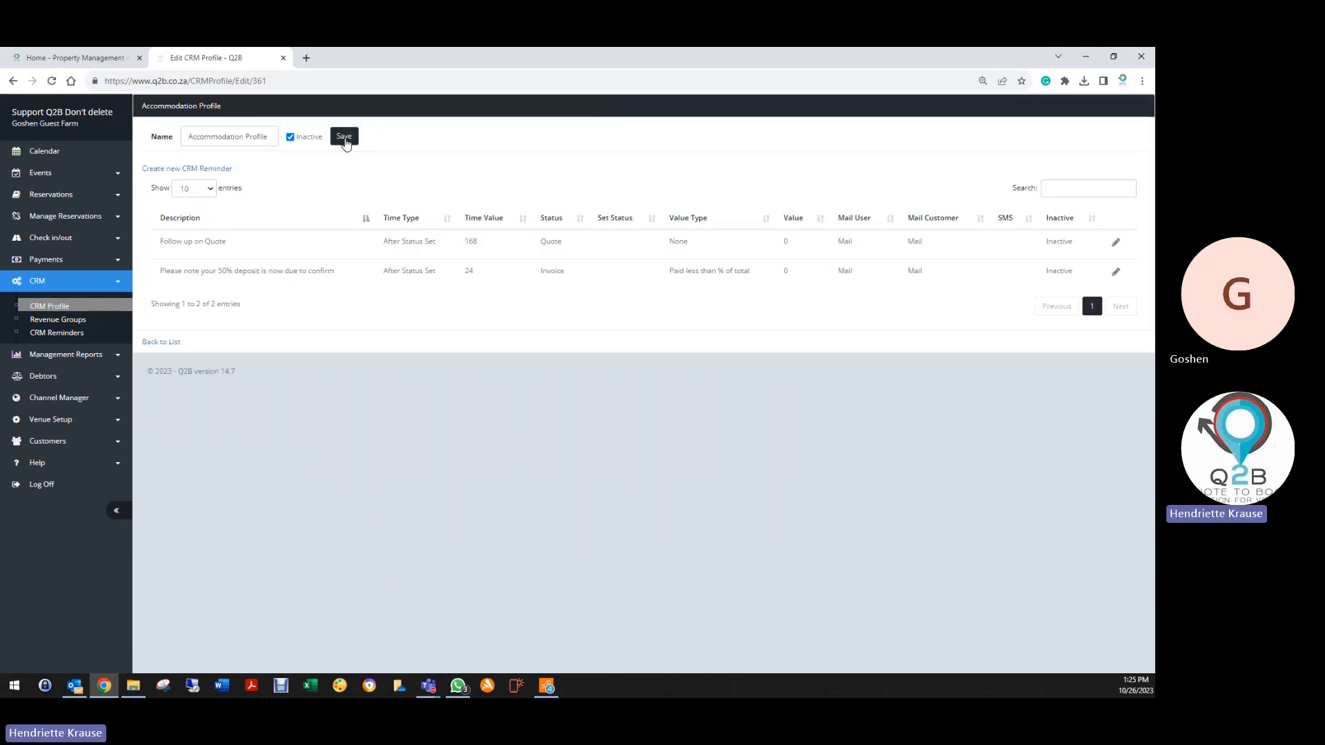
pyautogui.click(344, 137)
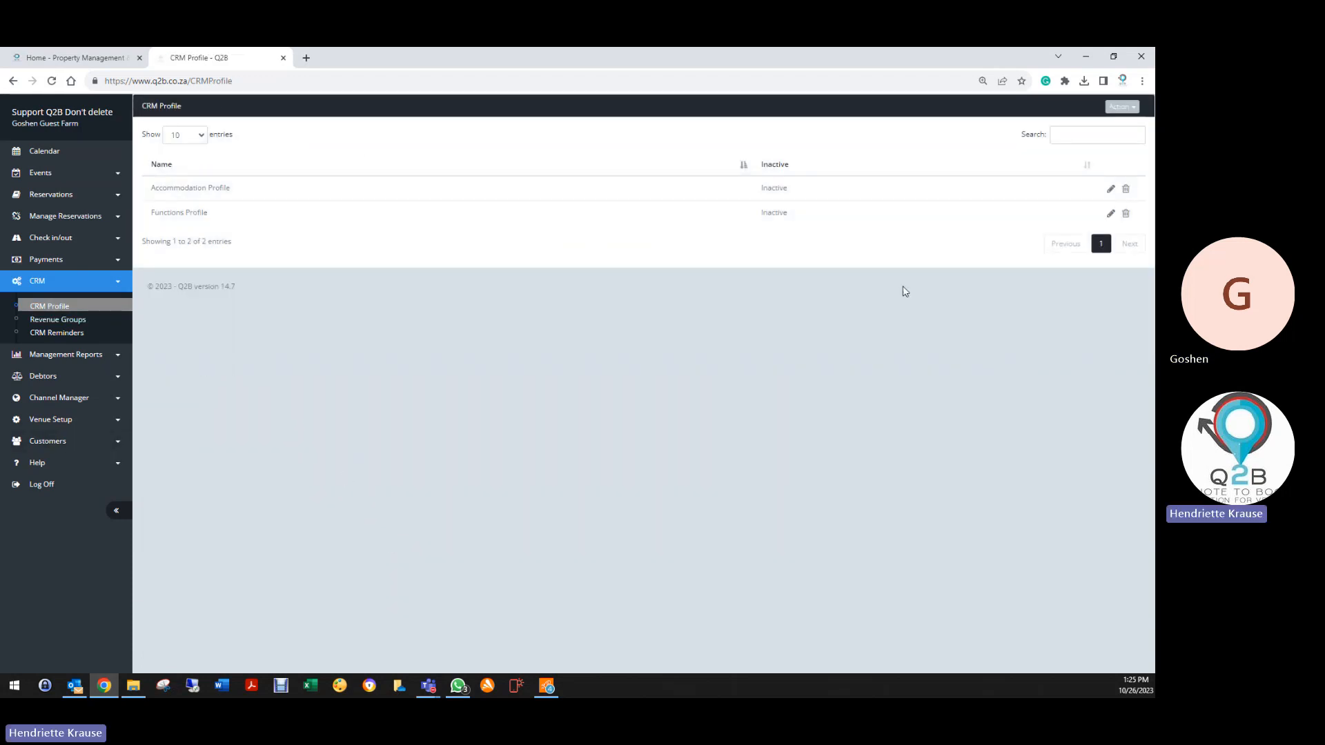
# Open Venue Details for Goshen Guest Farm from the Venue Setup menu
pyautogui.hotkey('alt', 'Tab')
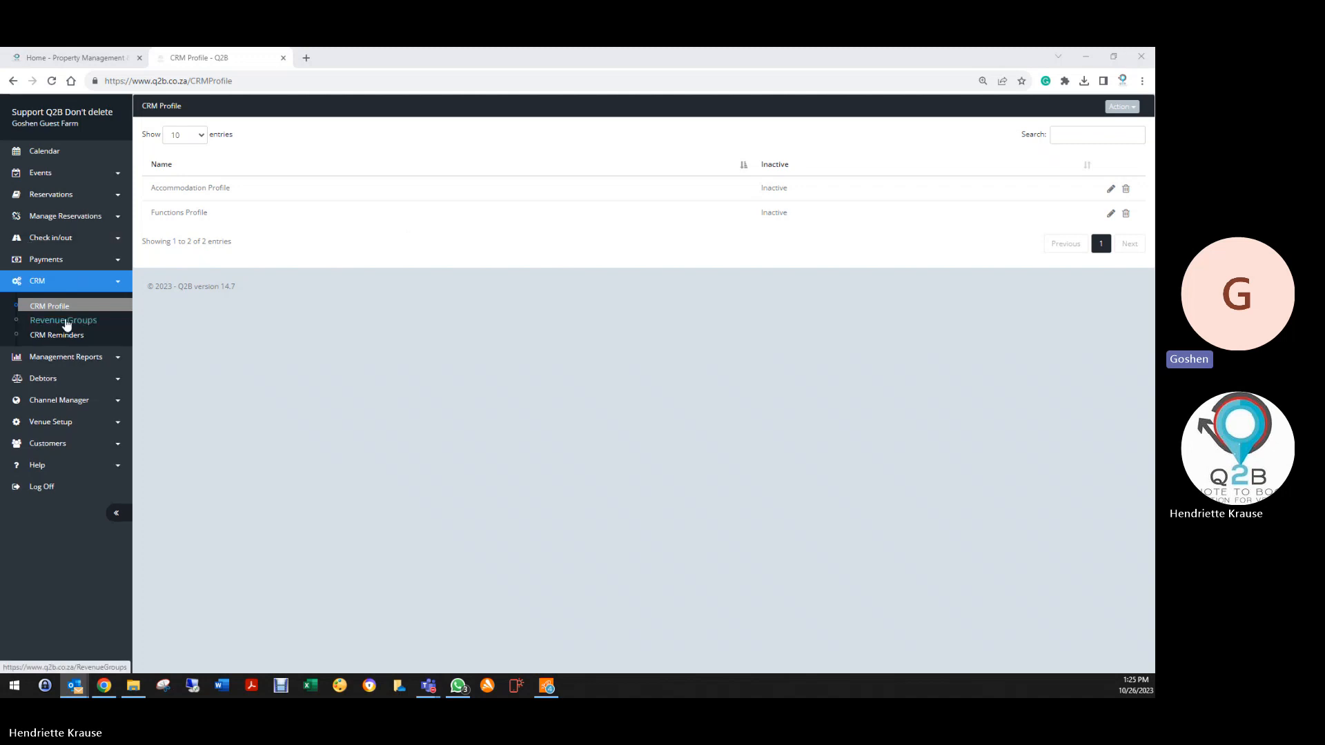
pyautogui.click(50, 239)
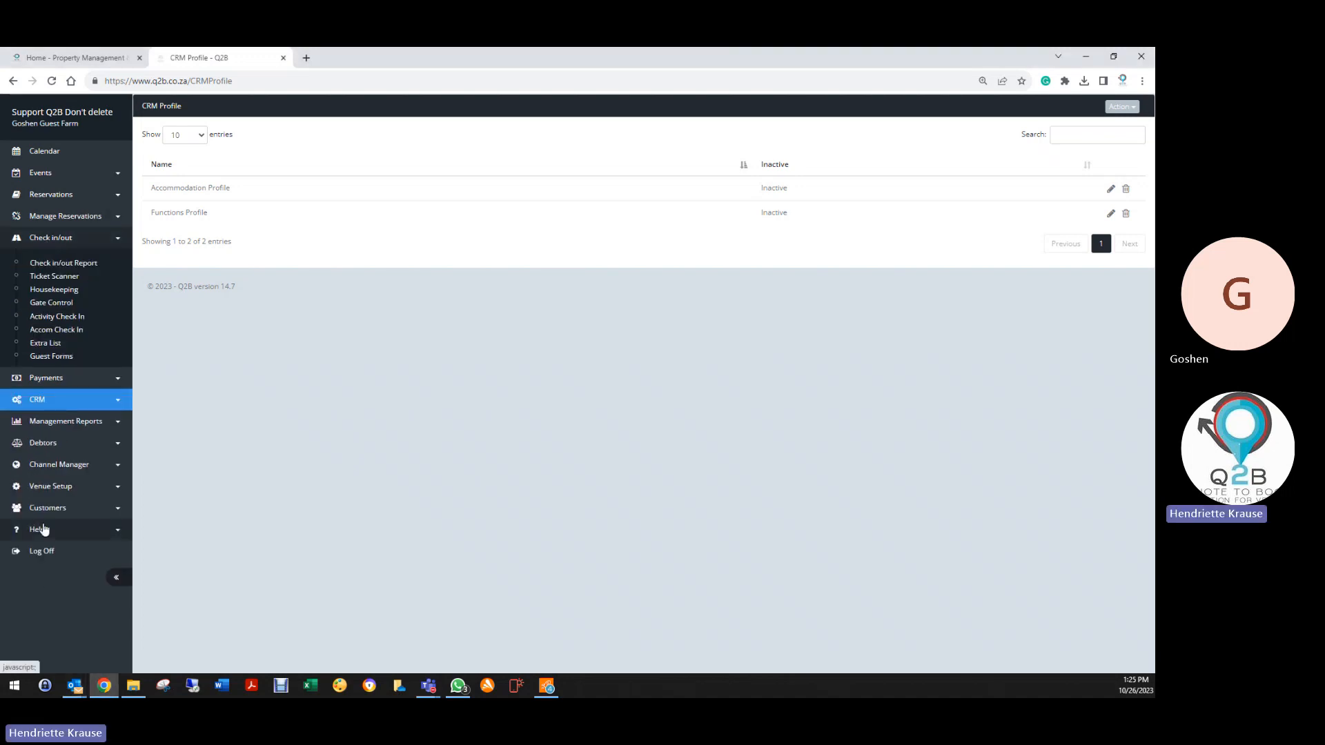
pyautogui.click(45, 488)
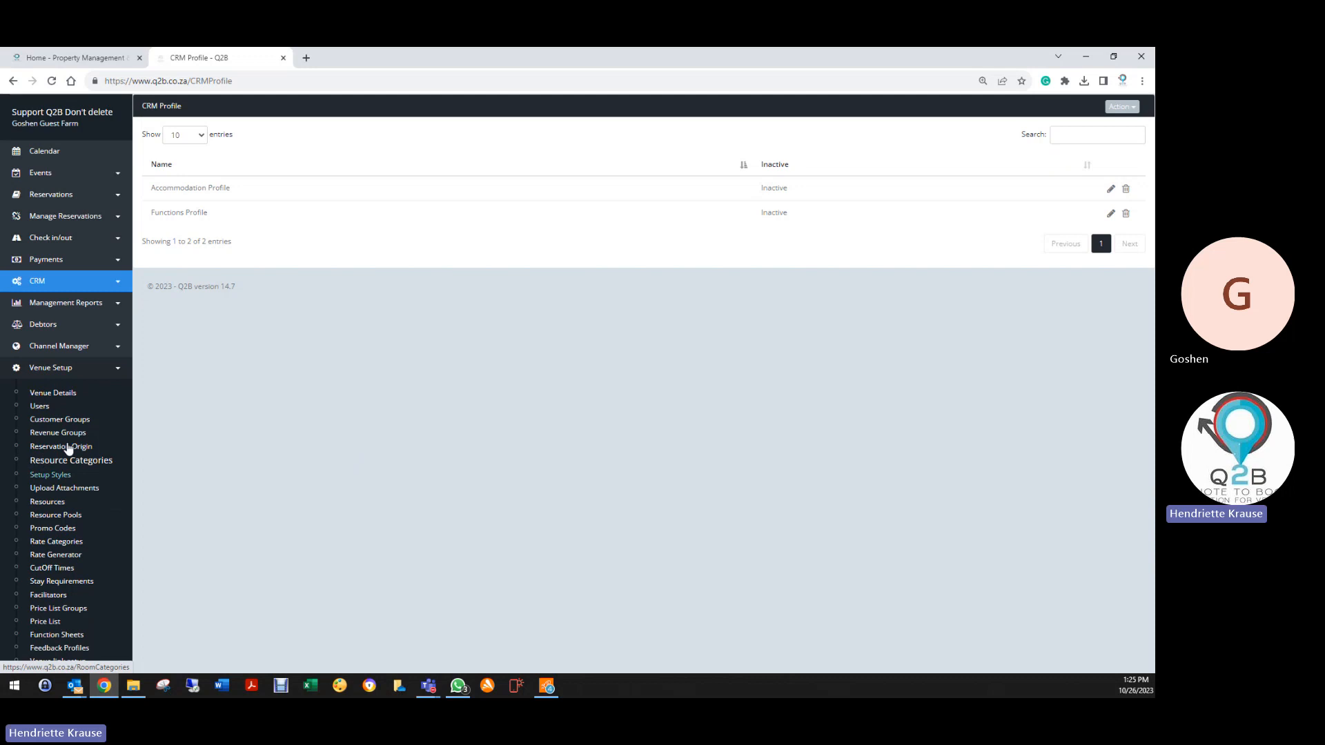
pyautogui.click(52, 394)
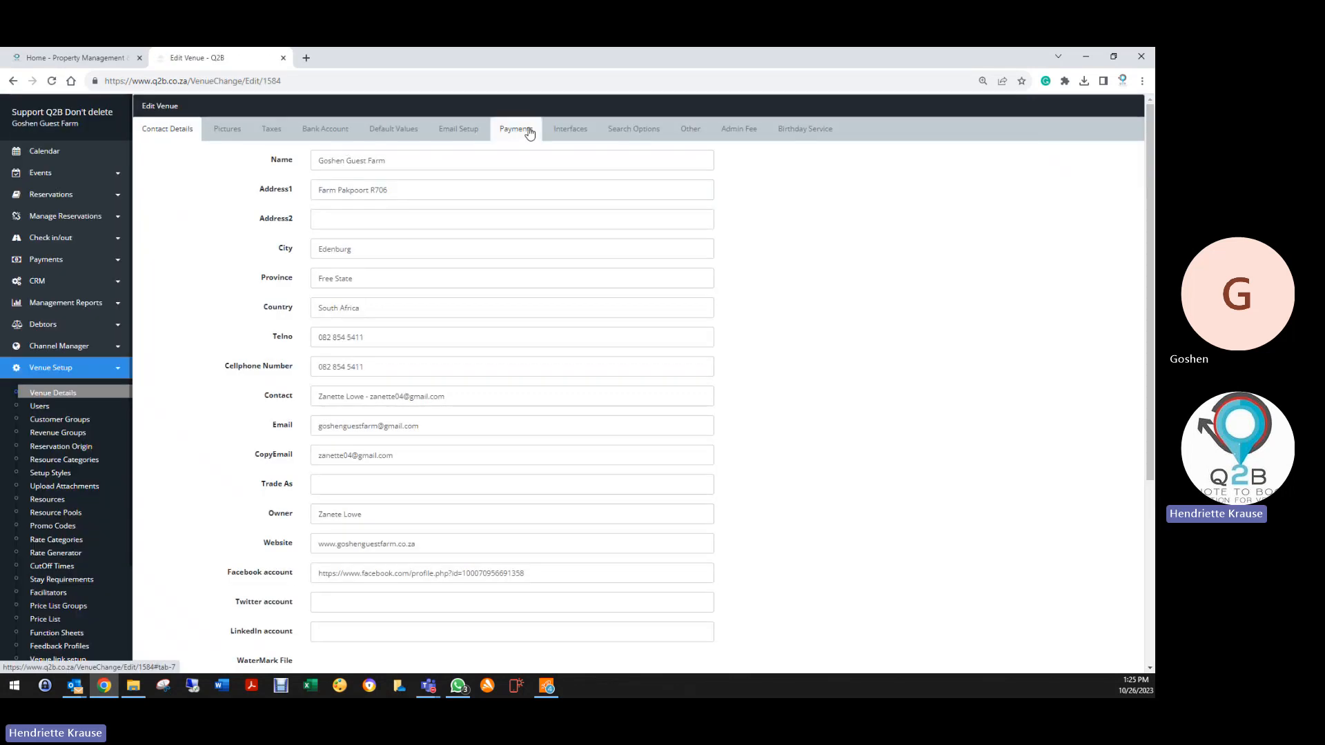
# Generate the Venue Accommodation CheckIn QR code from the venue's Email Setup
pyautogui.click(461, 131)
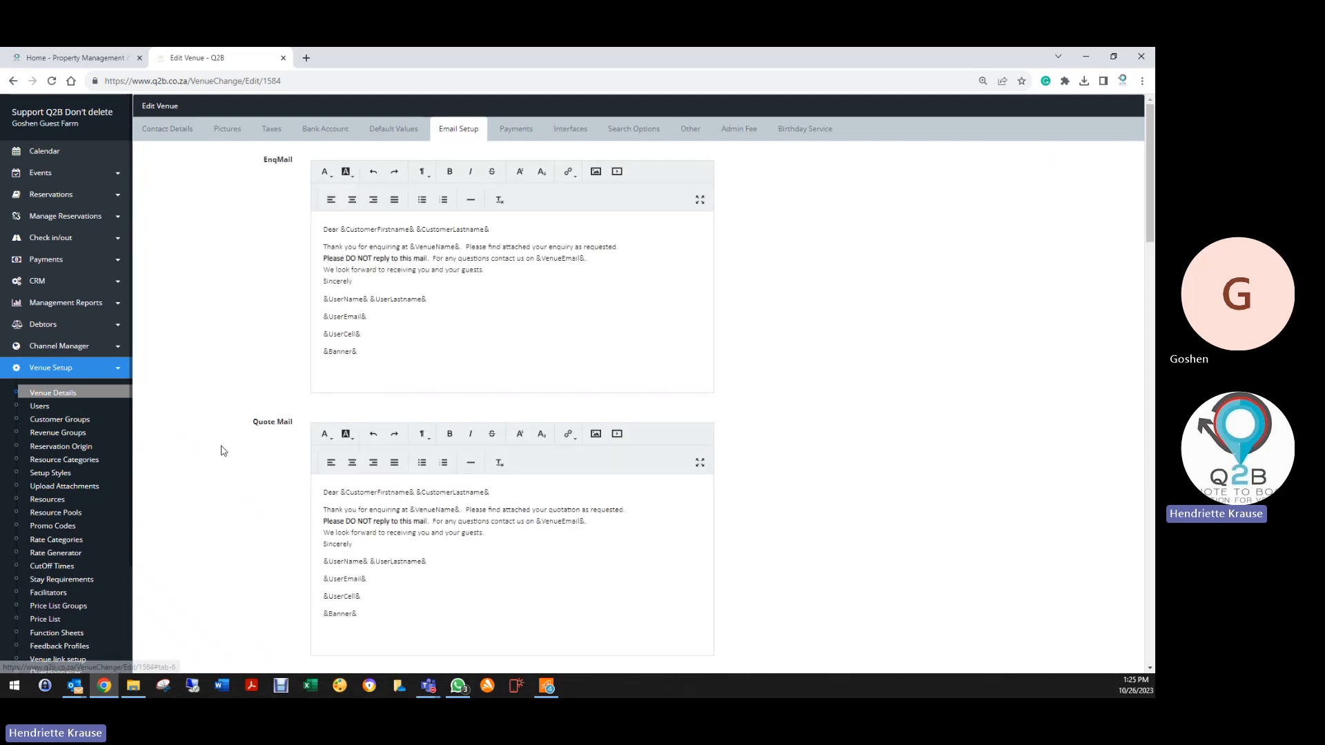
pyautogui.scroll(-9, 213, 494)
pyautogui.scroll(-15, 218, 497)
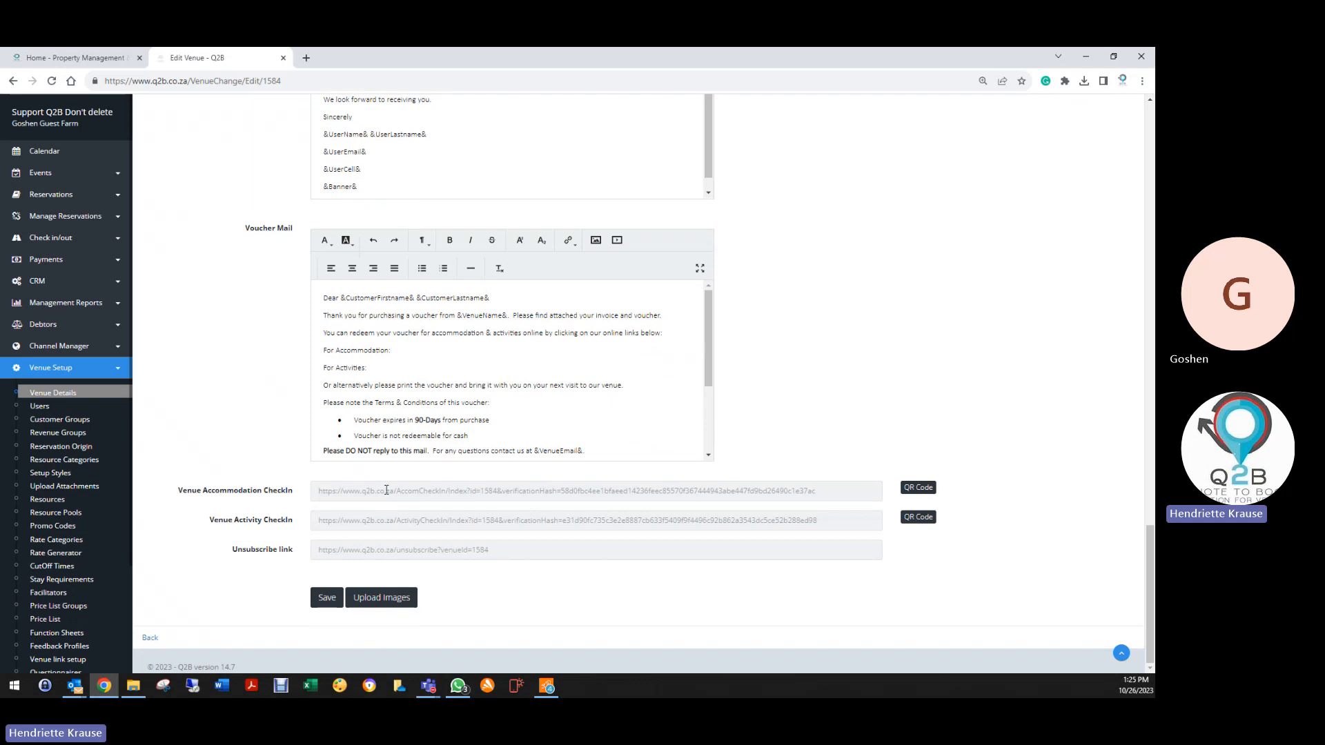
pyautogui.click(925, 489)
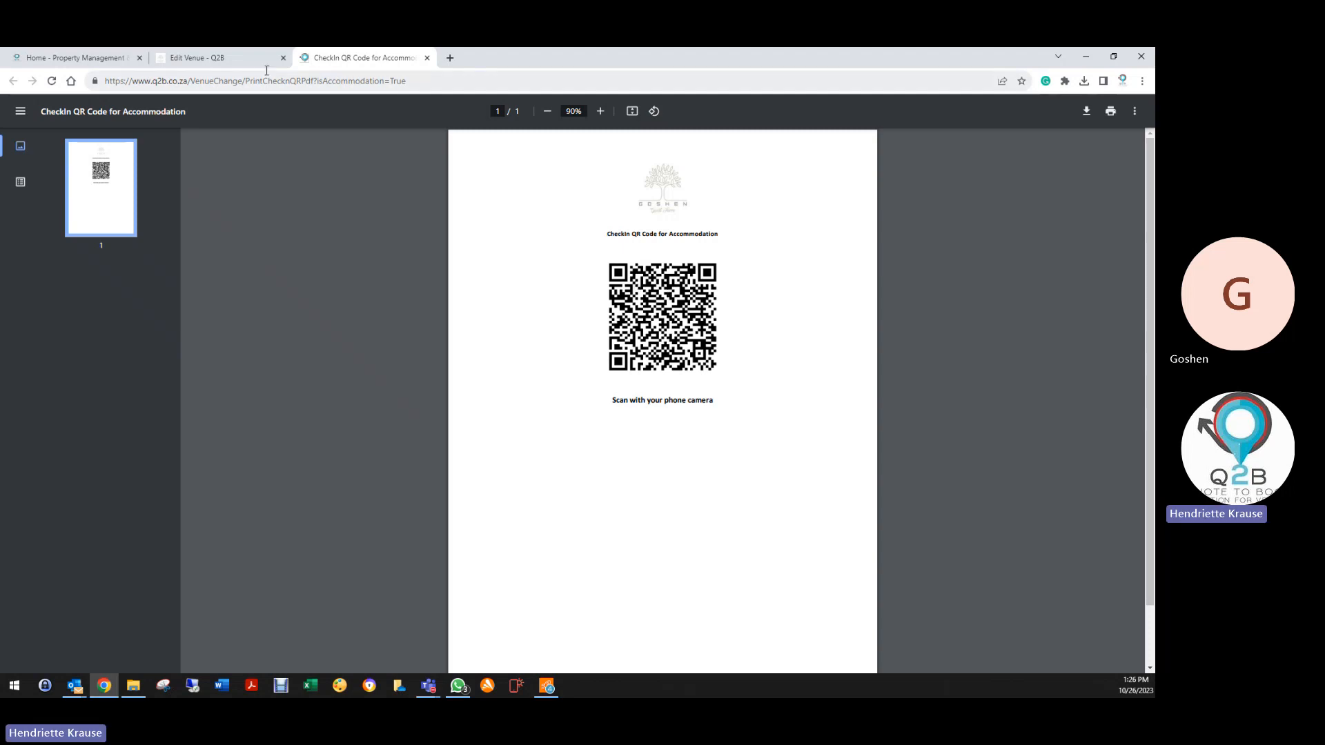
# Close the QR PDF, view the empty Accom Check In page, and return to the calendar
pyautogui.click(427, 57)
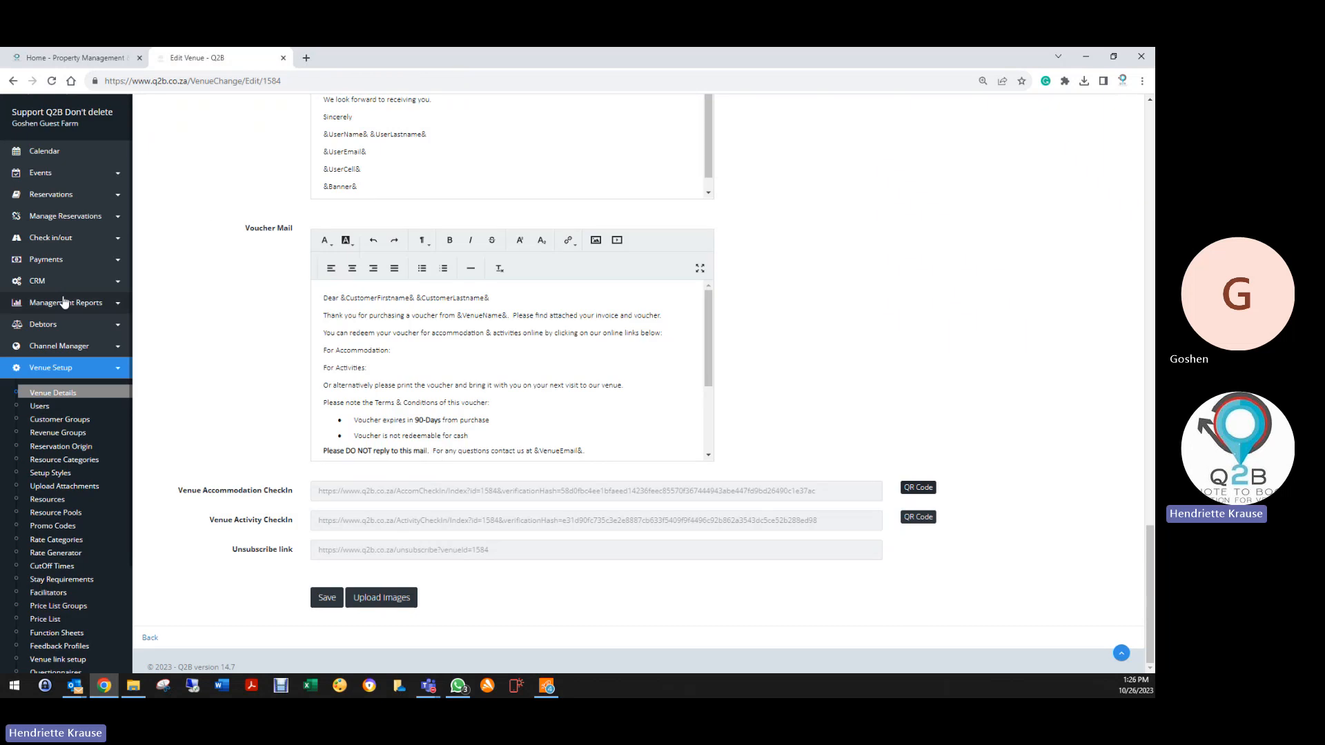
pyautogui.click(47, 240)
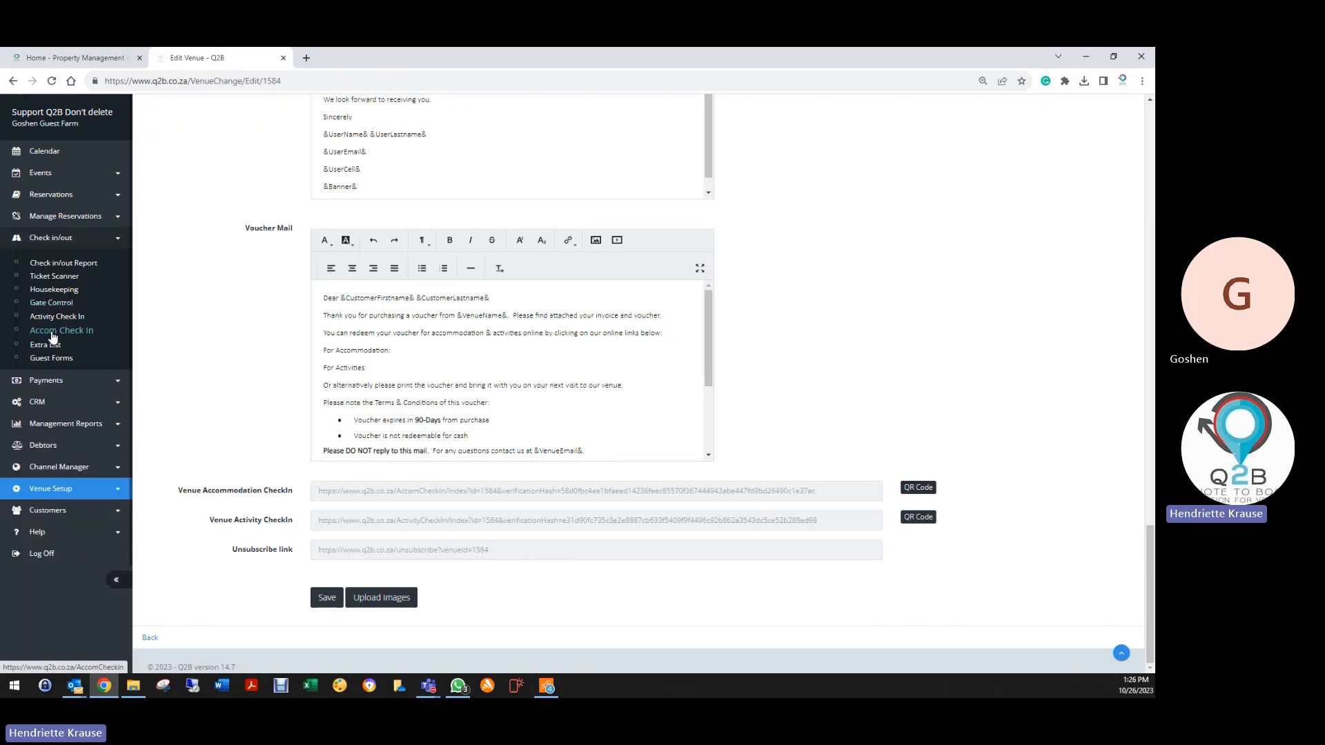
pyautogui.click(53, 334)
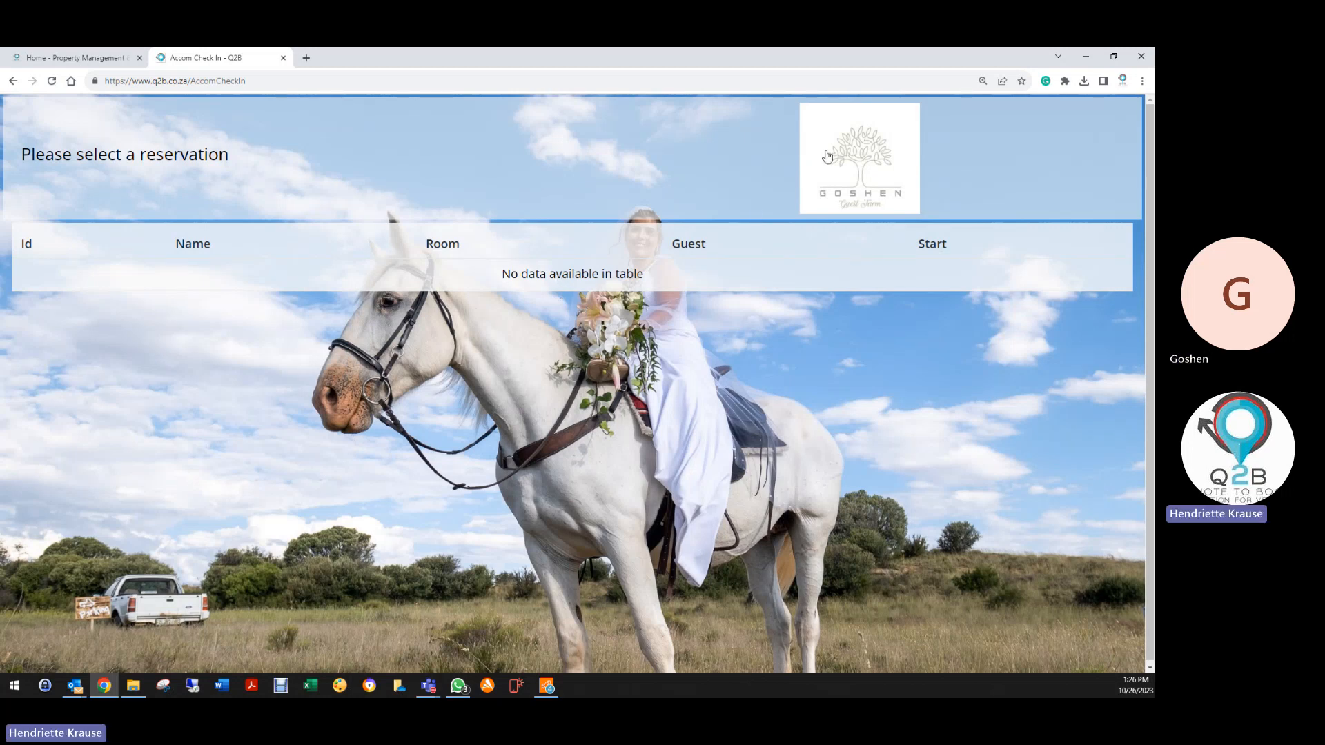
pyautogui.click(846, 159)
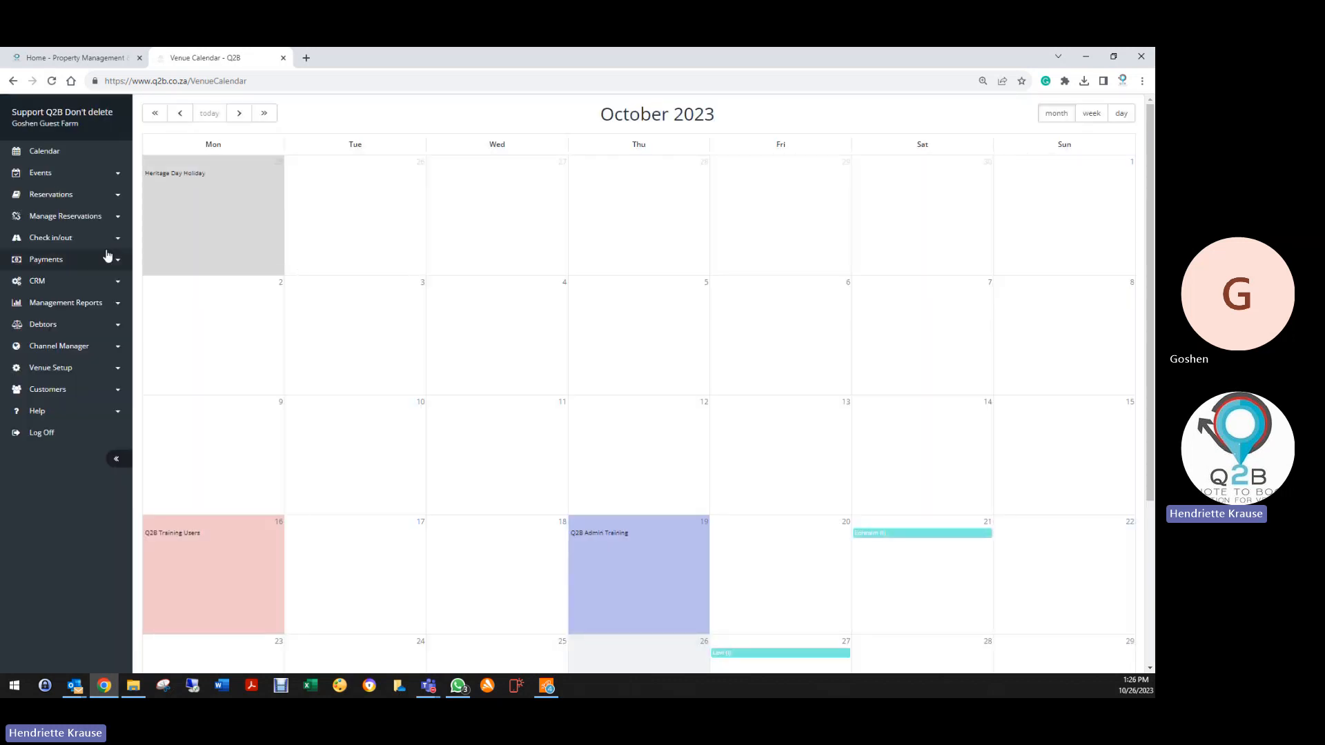
# Select room Ephraim for the night of 25 October 2023 and set 2 guests
pyautogui.click(58, 196)
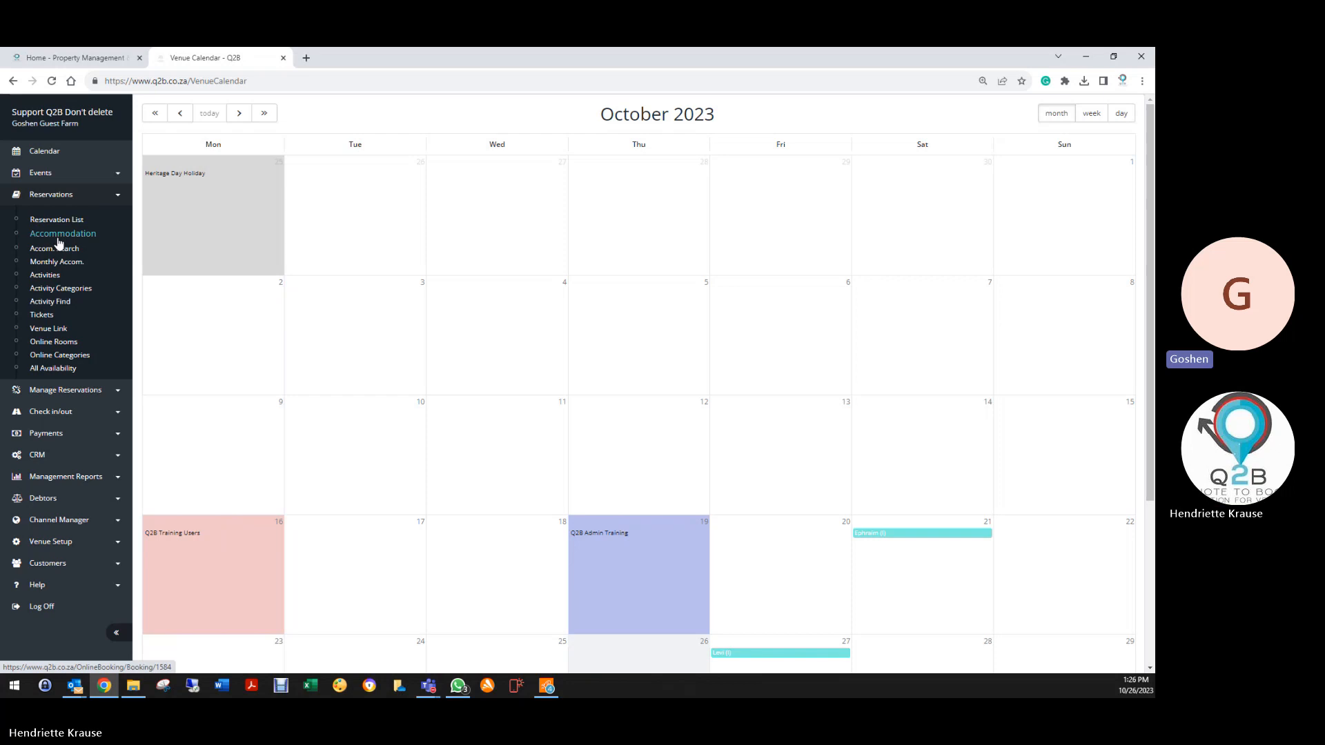
pyautogui.click(55, 262)
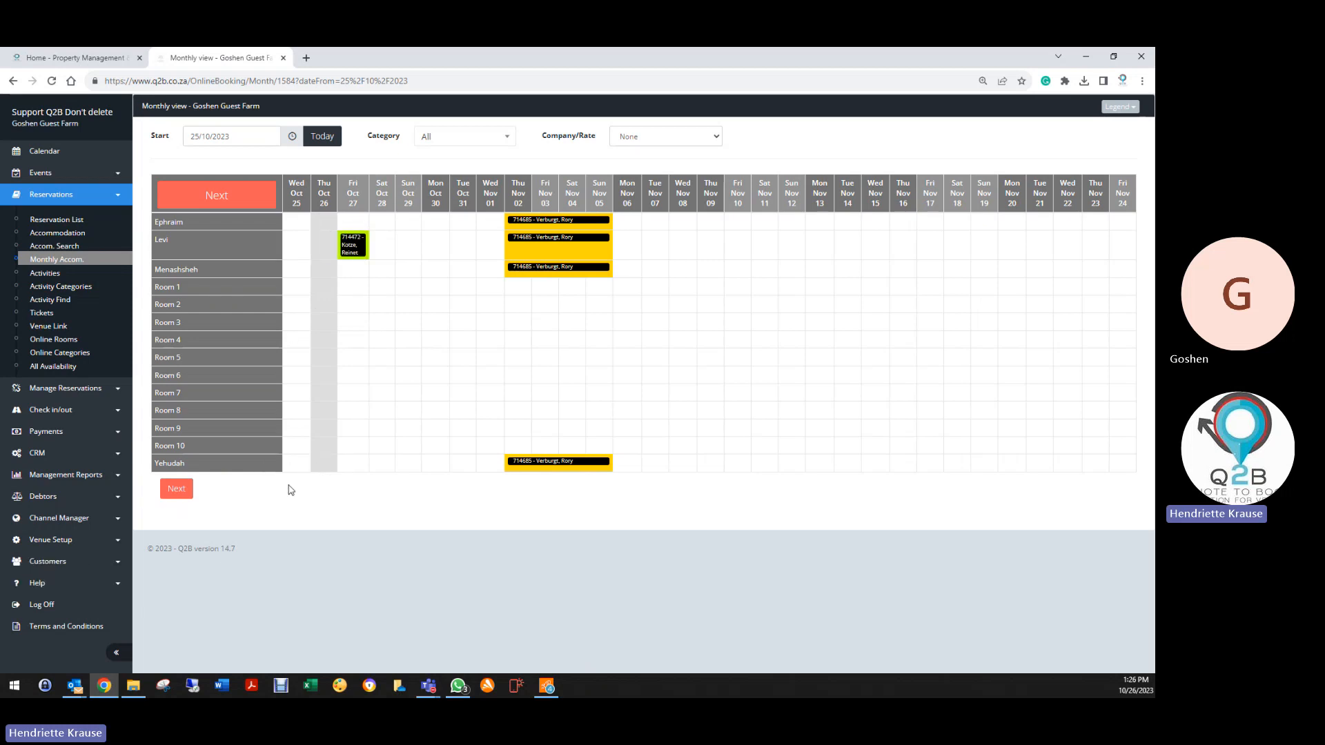
pyautogui.click(296, 221)
pyautogui.click(177, 488)
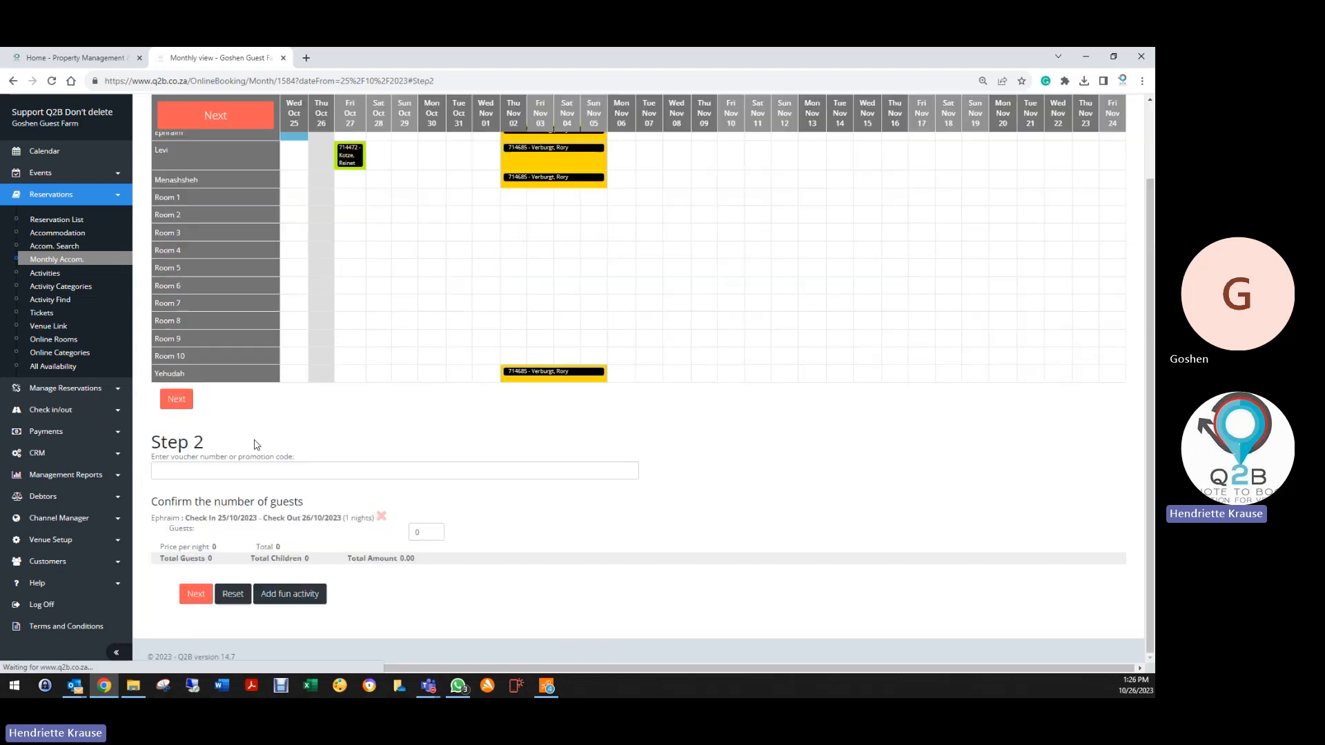
pyautogui.click(432, 529)
pyautogui.scroll(-3, 301, 549)
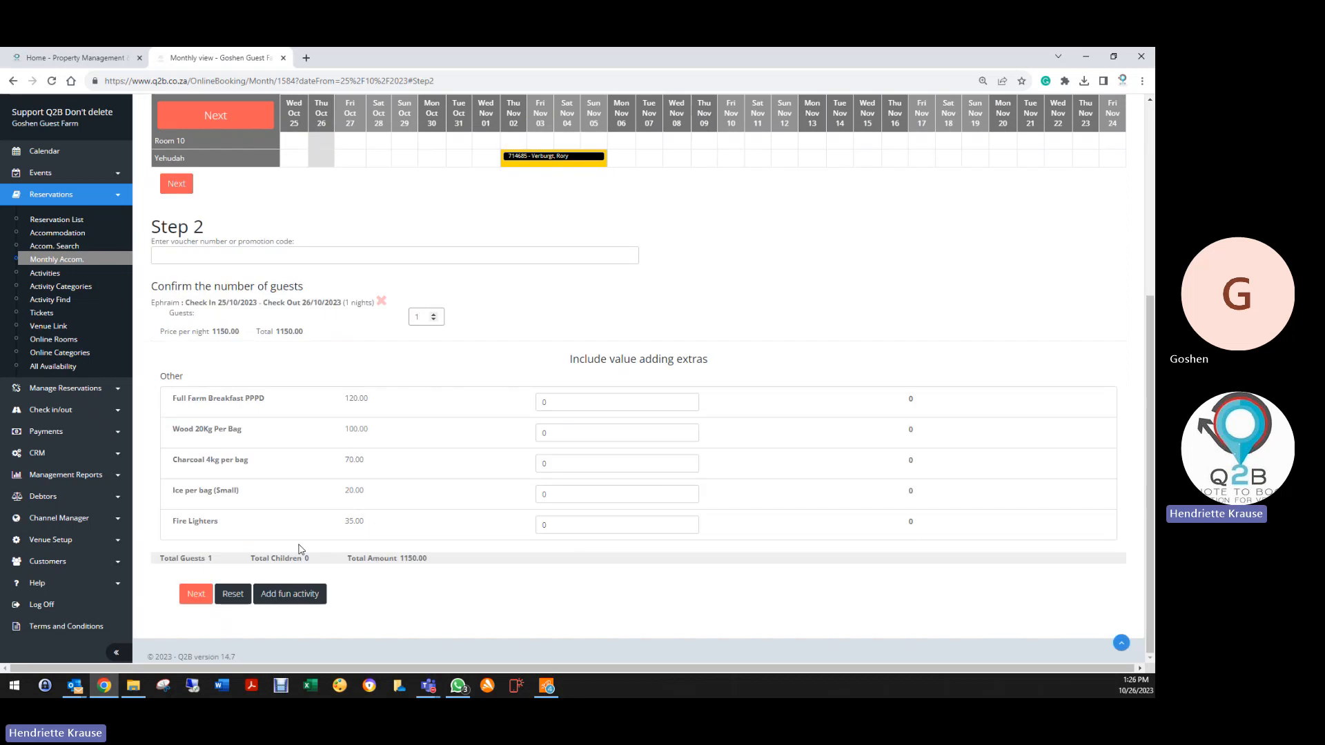
pyautogui.click(434, 314)
pyautogui.click(196, 593)
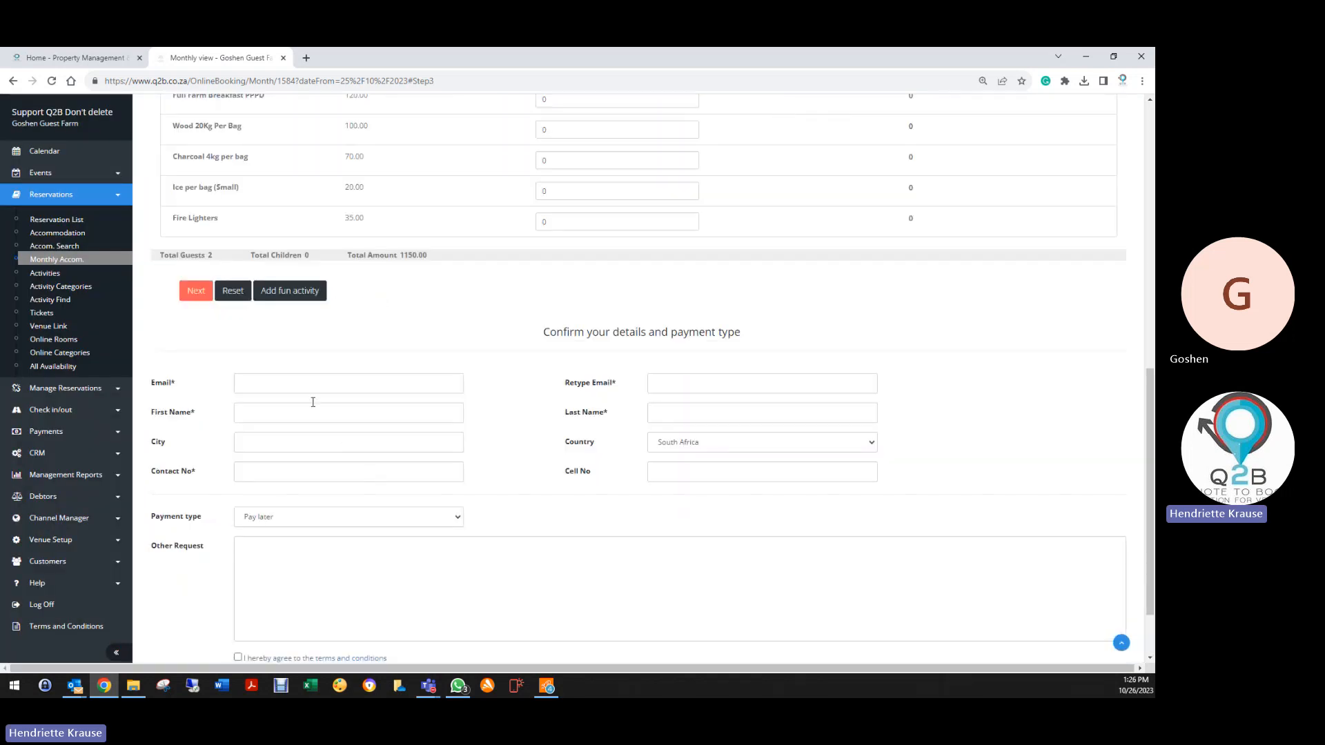
# Autofill the guest's details from a saved e-mail suggestion, accept the terms, and finish
pyautogui.click(315, 387)
pyautogui.write('hend')
pyautogui.click(305, 411)
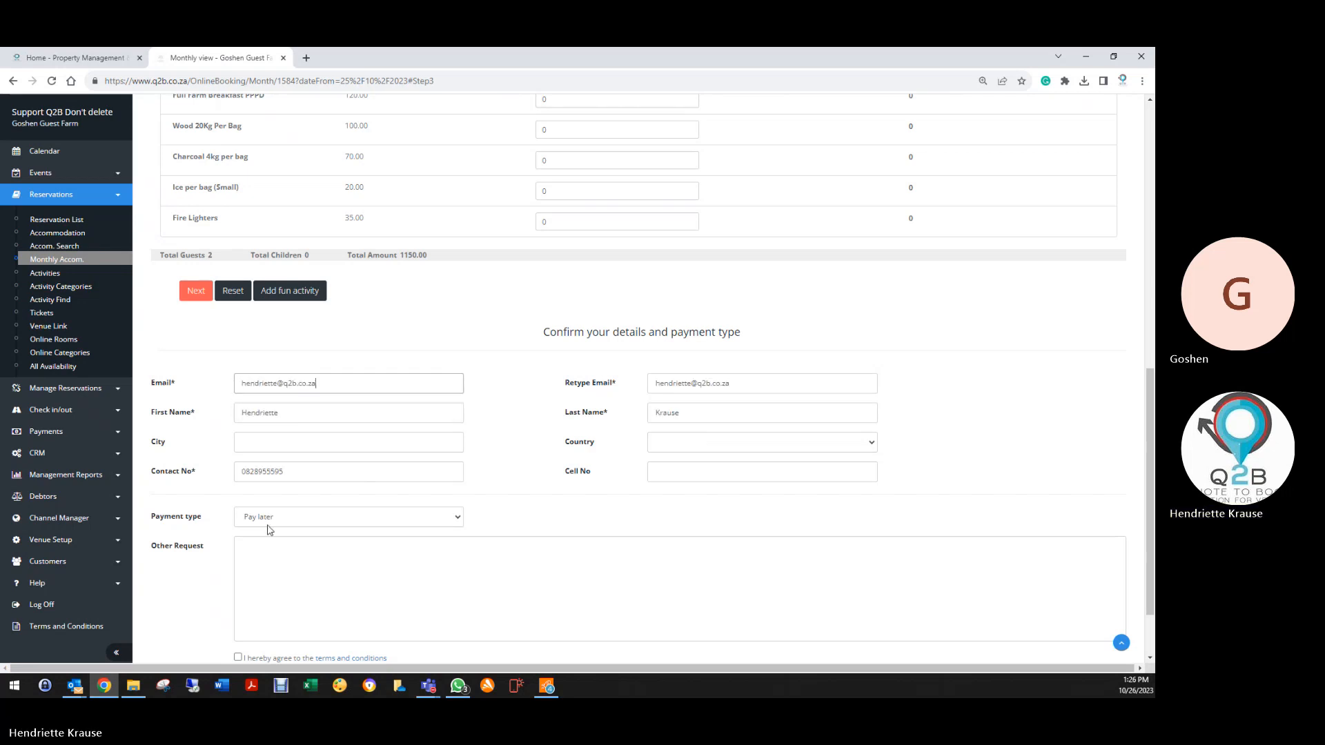
pyautogui.scroll(-1, 266, 526)
pyautogui.click(238, 570)
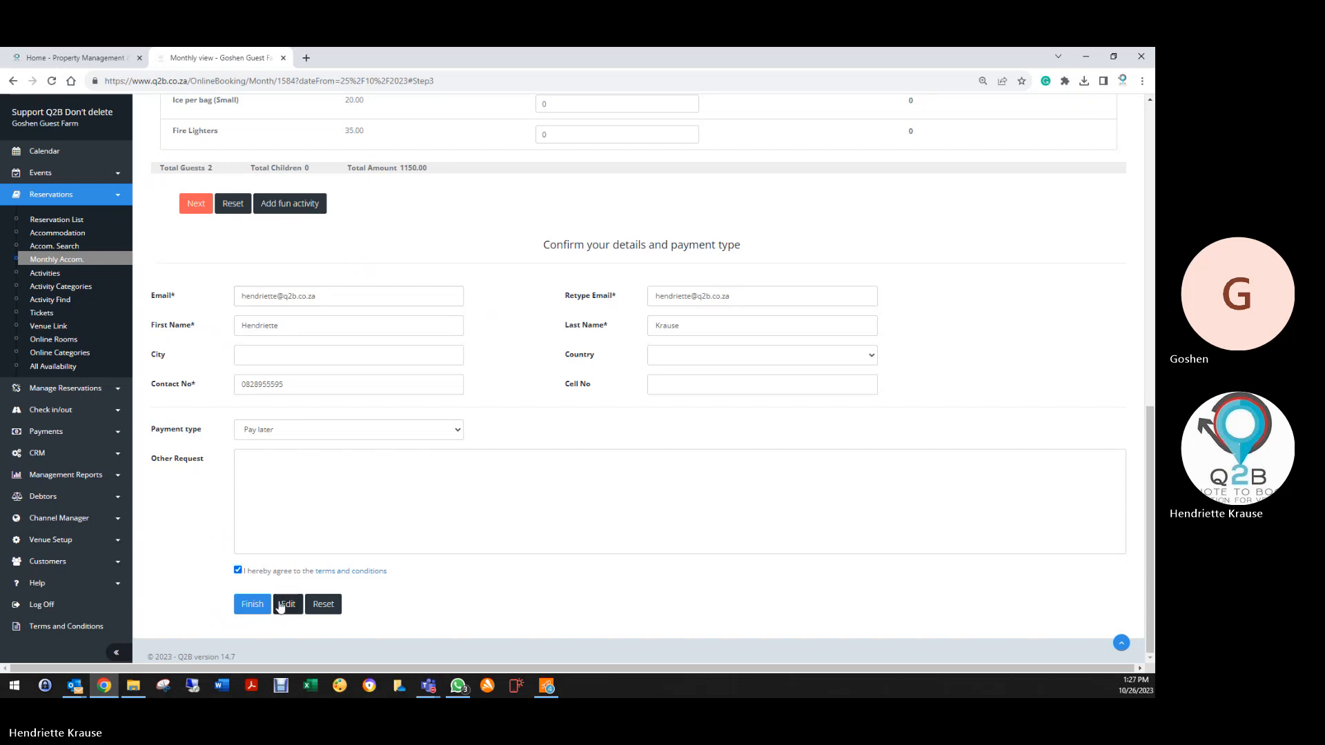
pyautogui.click(288, 604)
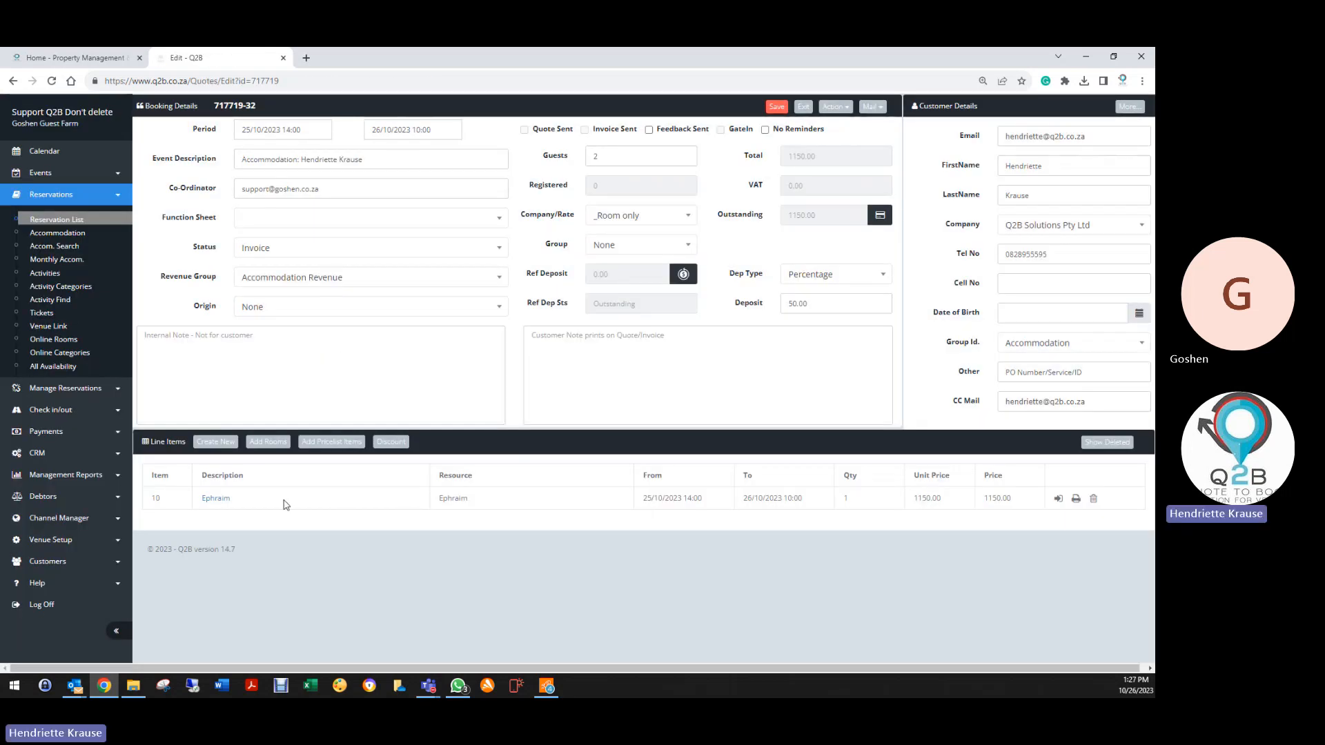
# Change the Ephraim line to 26–27 October 2023, save the booking, and exit to the grid
pyautogui.click(215, 498)
pyautogui.click(534, 377)
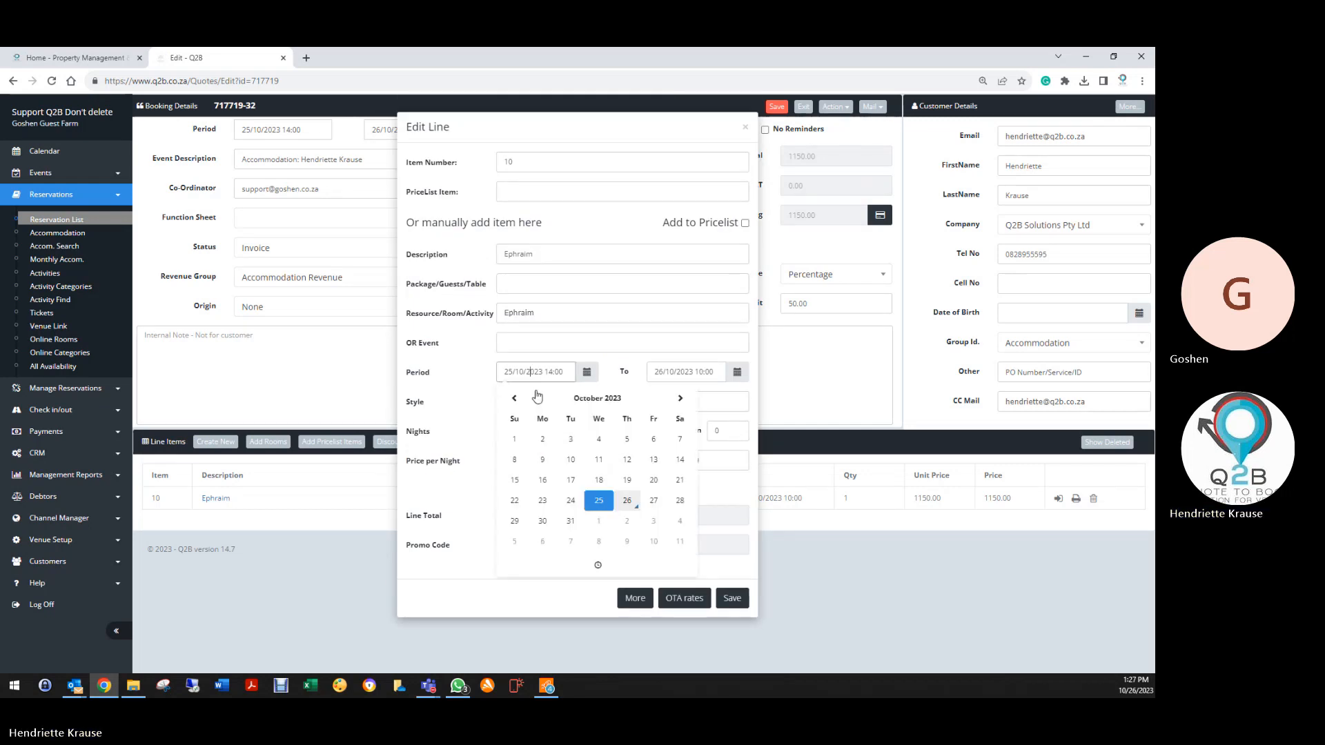
pyautogui.click(626, 501)
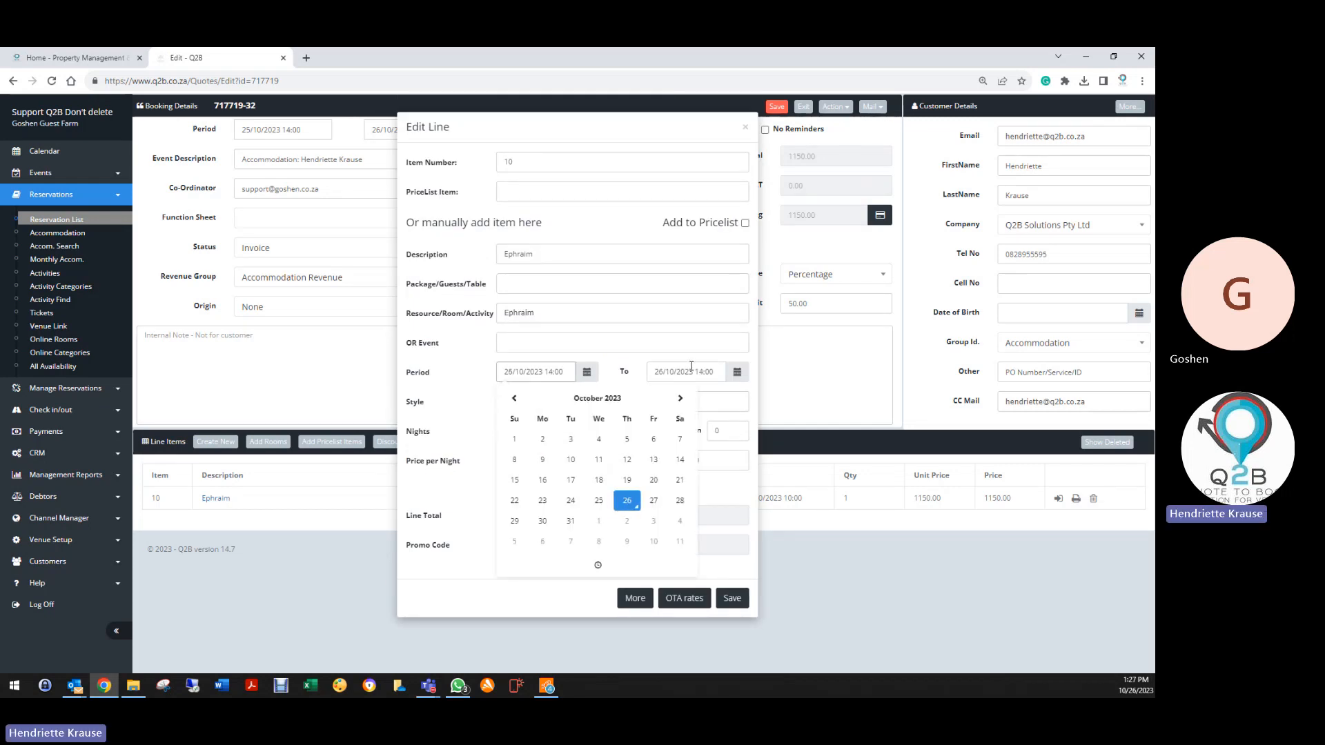
pyautogui.click(690, 371)
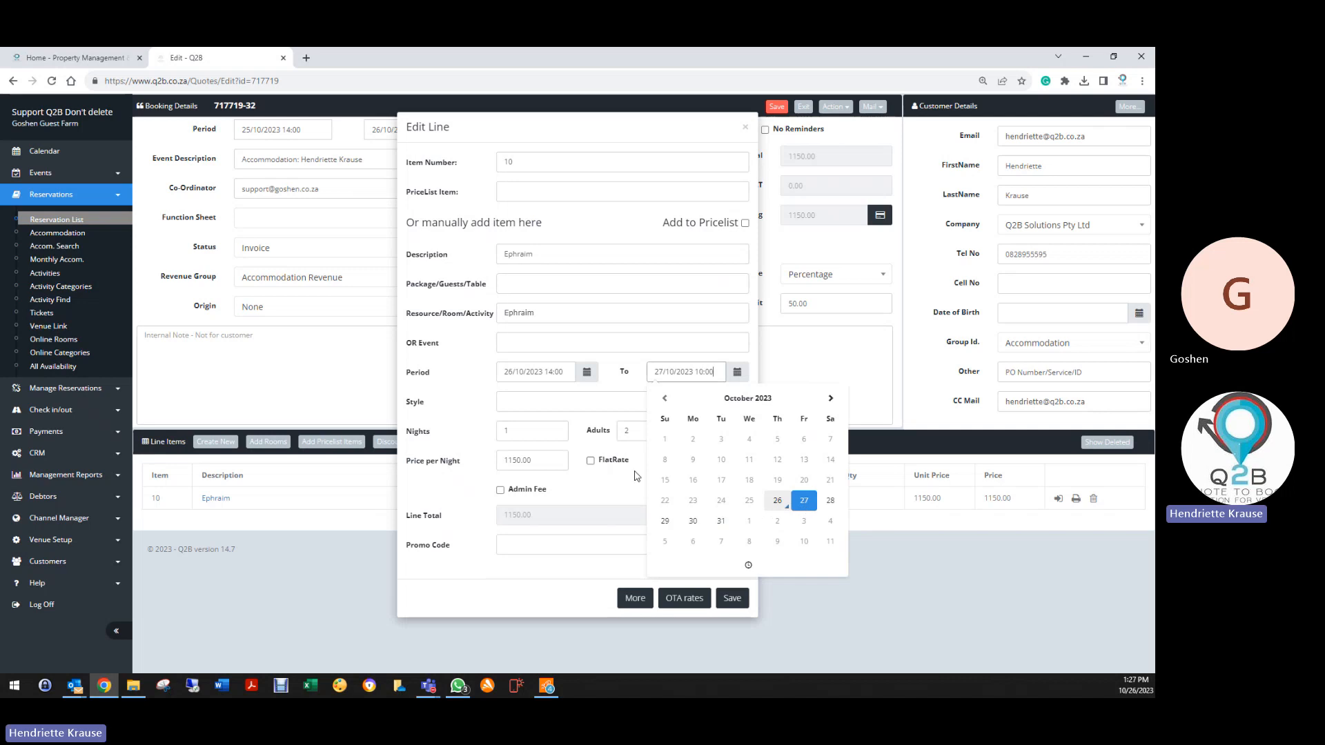
pyautogui.click(732, 598)
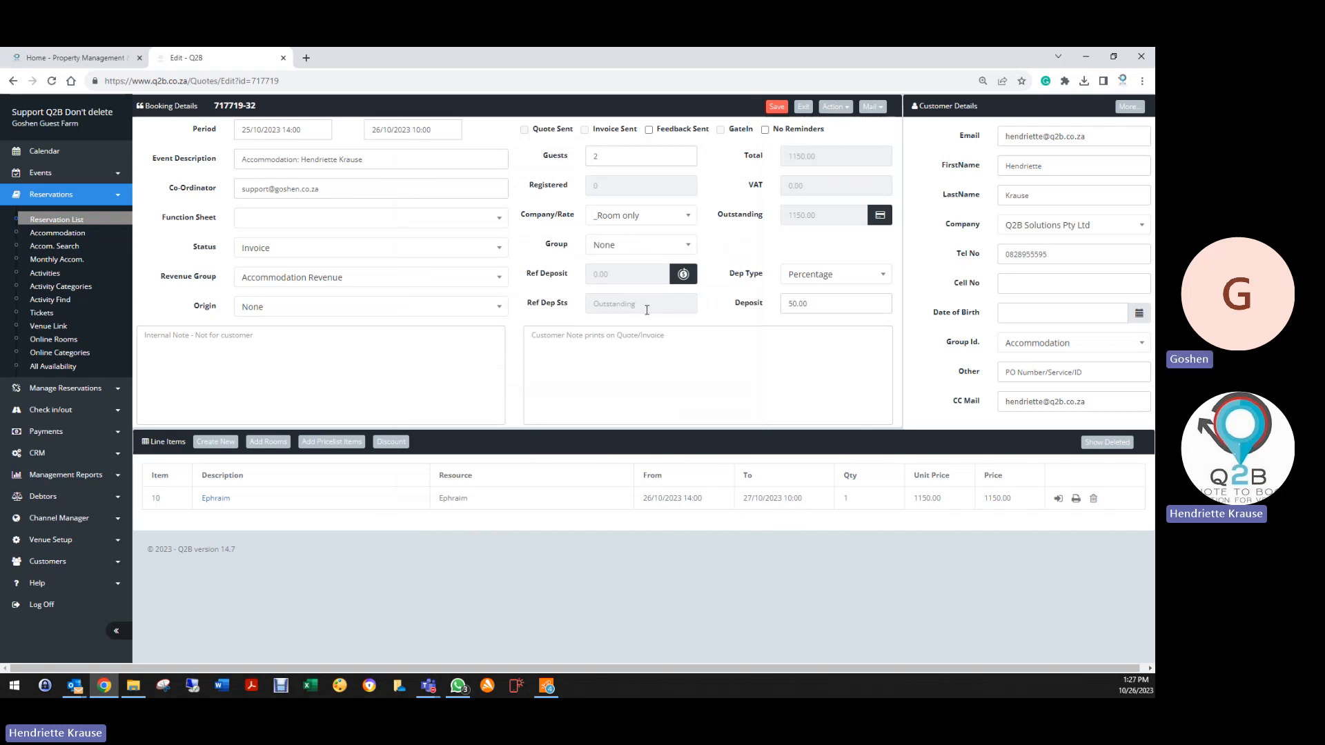
pyautogui.click(777, 109)
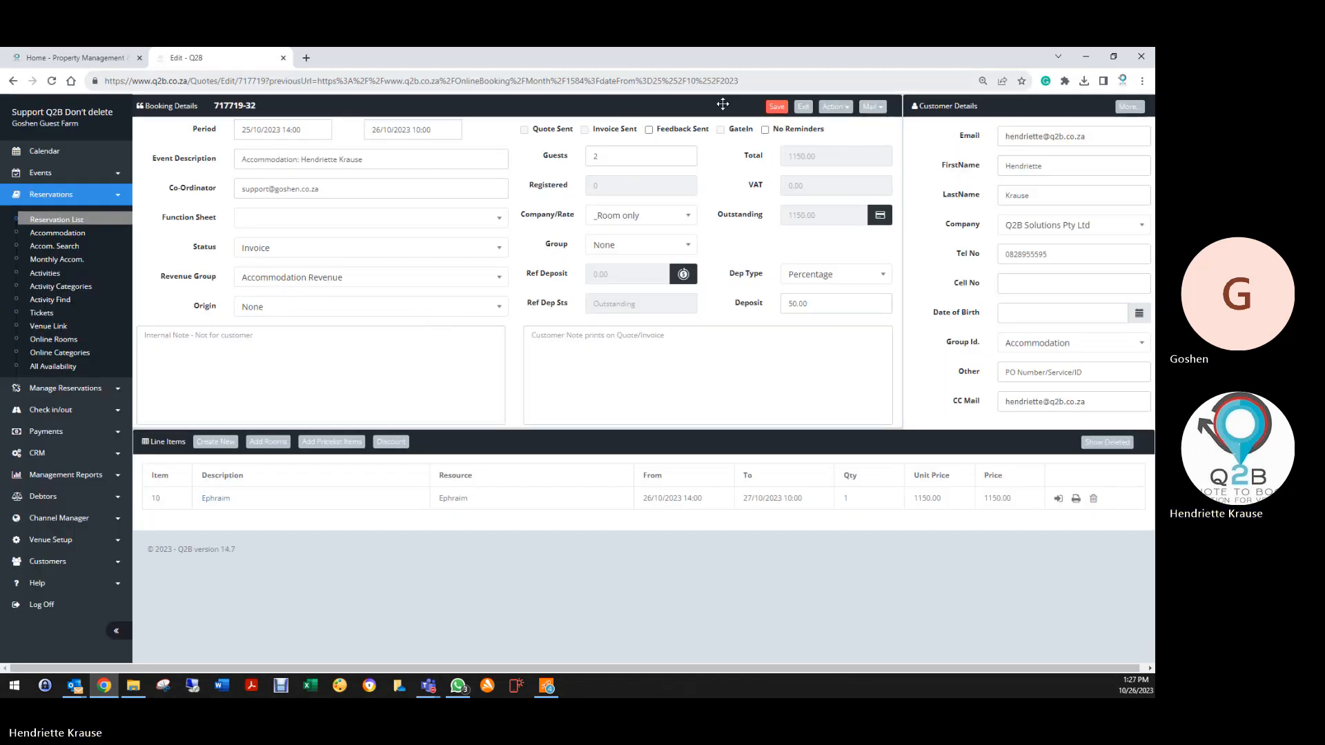
pyautogui.click(803, 107)
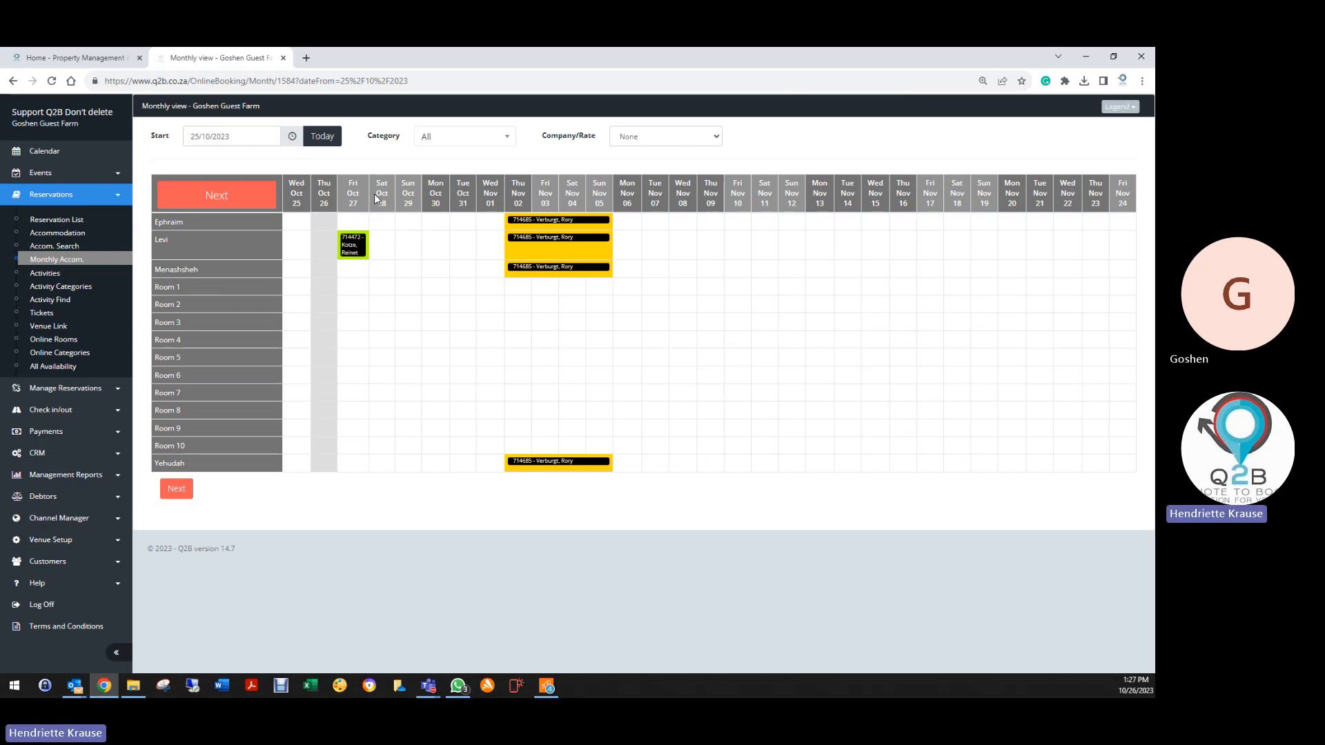
# Pick the Ephraim reservation on Accom Check In and enter the guest's cell number
pyautogui.click(49, 409)
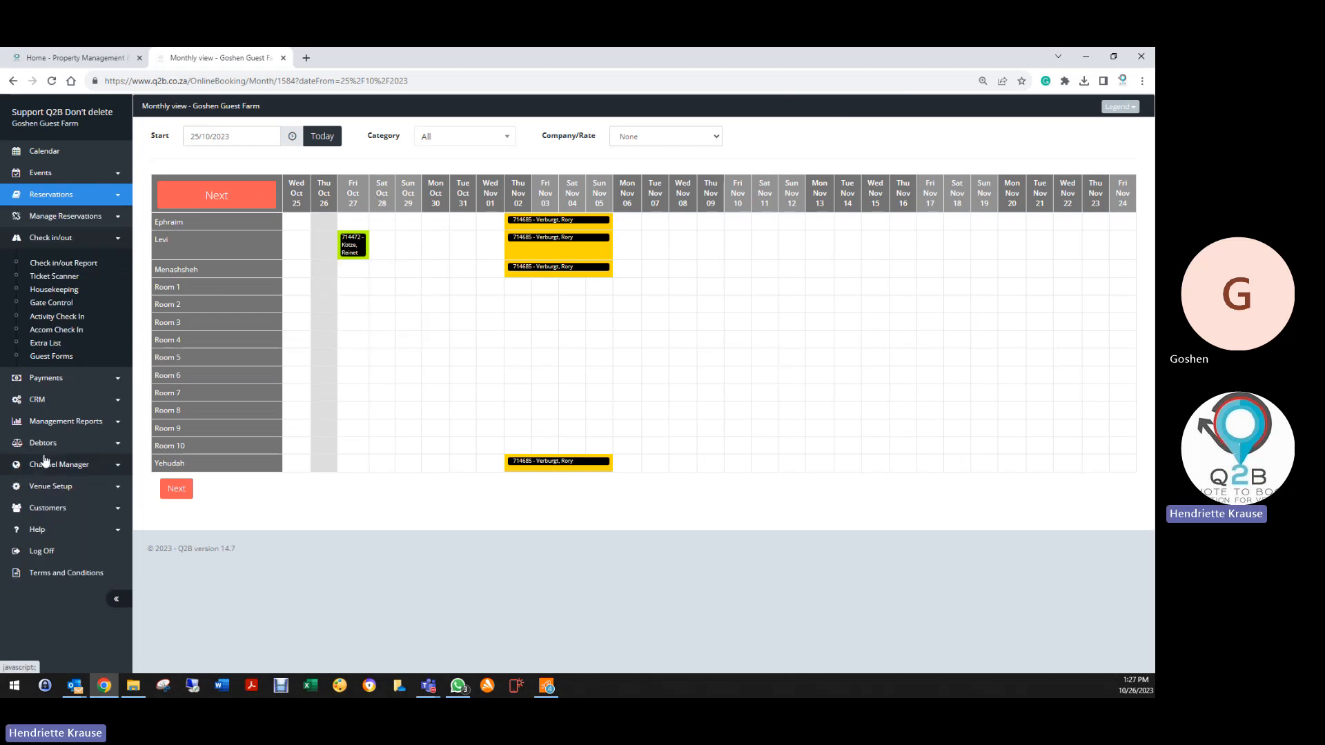
pyautogui.click(62, 332)
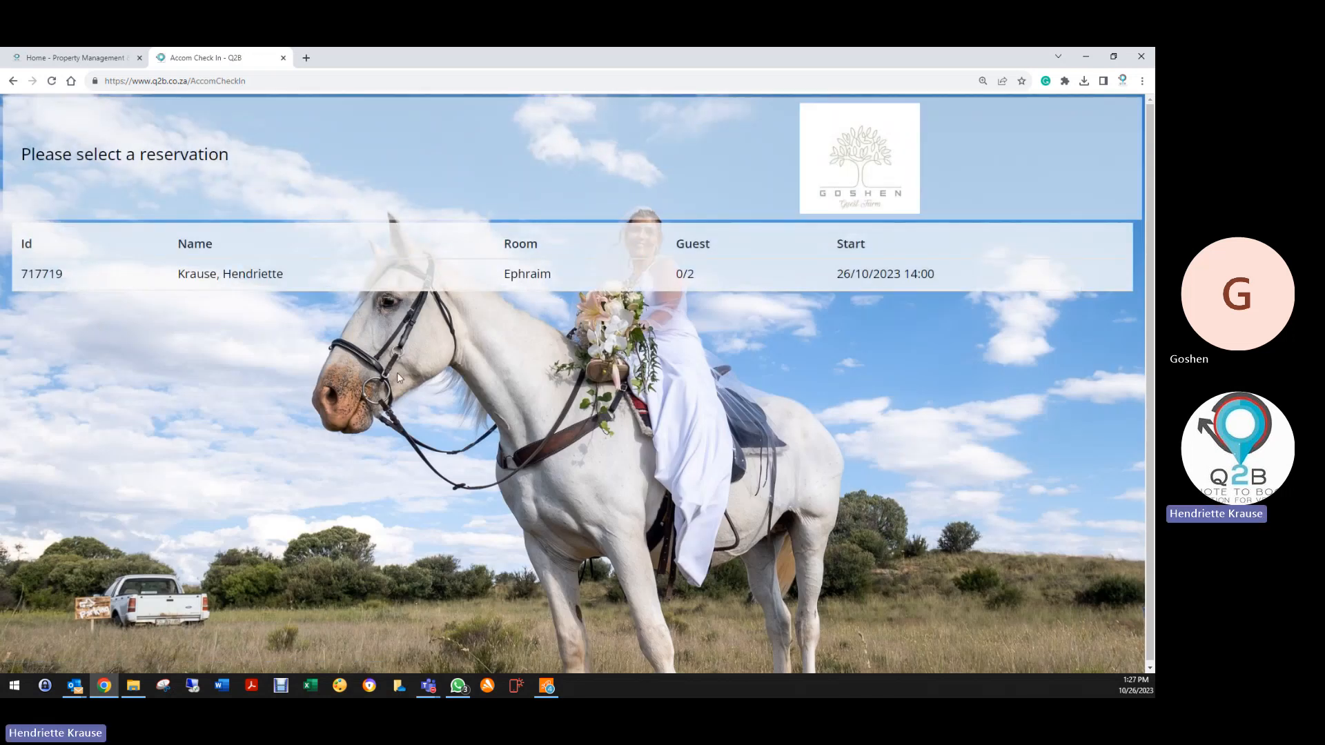
pyautogui.click(259, 276)
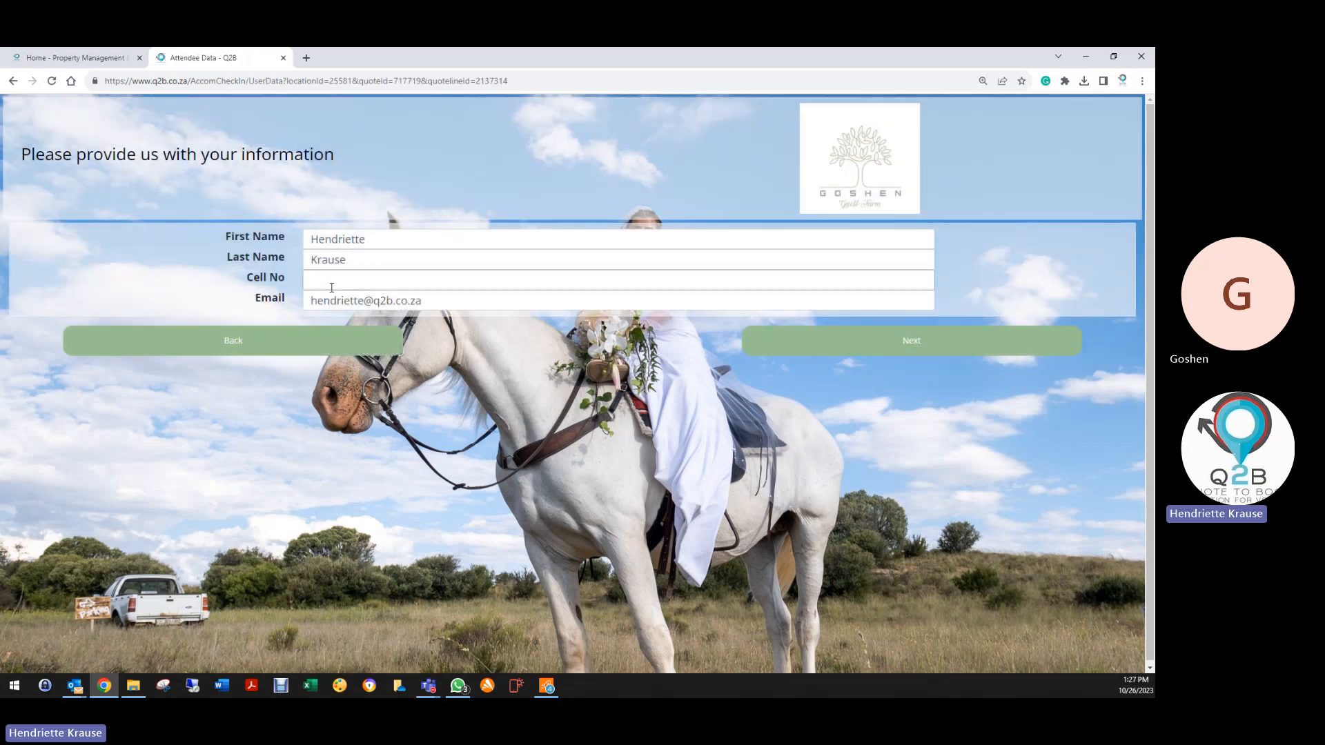
pyautogui.doubleClick(328, 279)
pyautogui.click(329, 302)
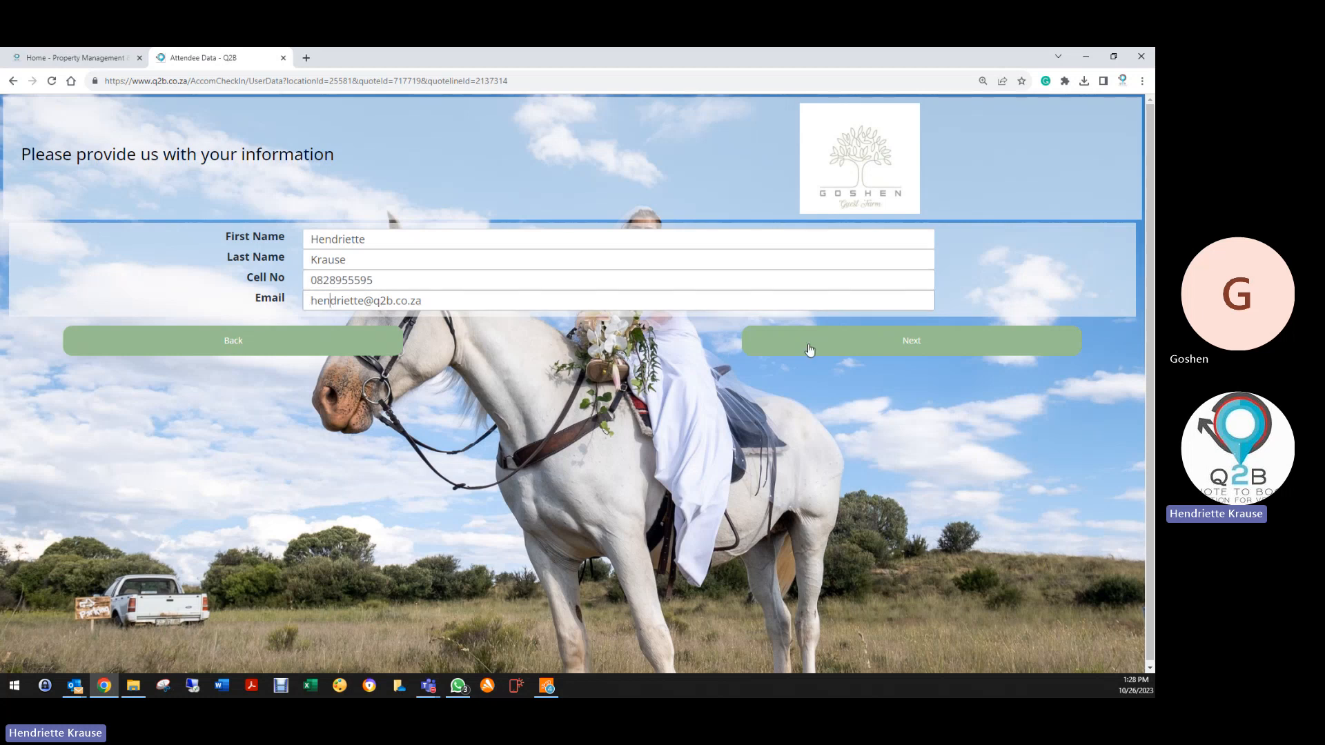
# Raise the date-of-birth year by one and continue to the terms and conditions
pyautogui.click(899, 343)
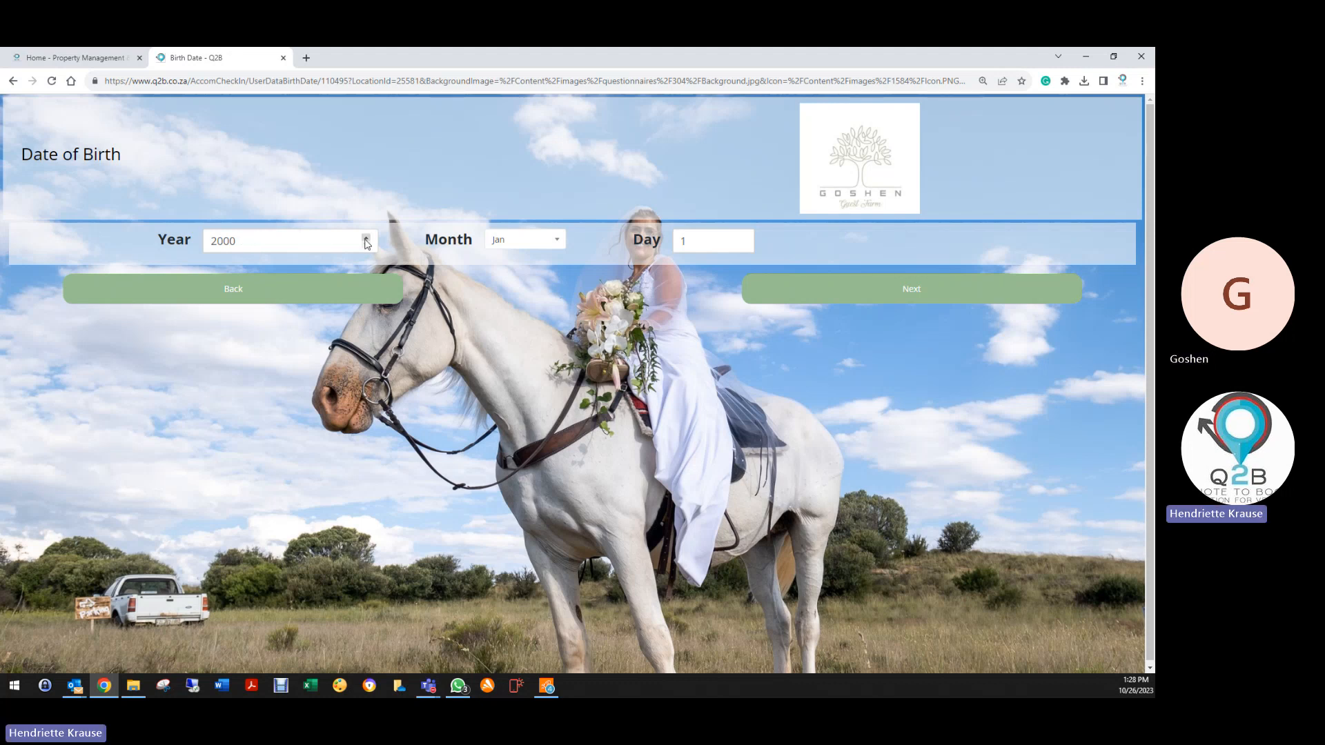
pyautogui.click(366, 239)
pyautogui.click(764, 295)
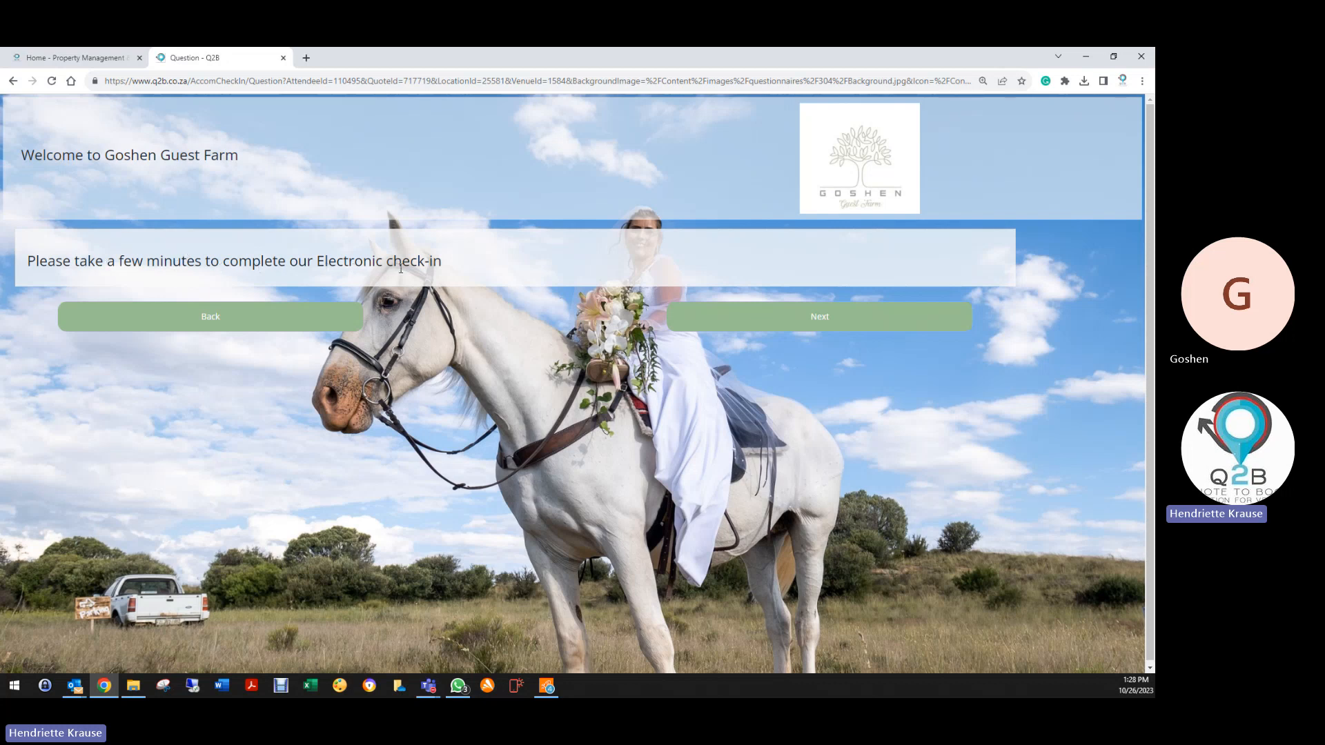
pyautogui.click(893, 327)
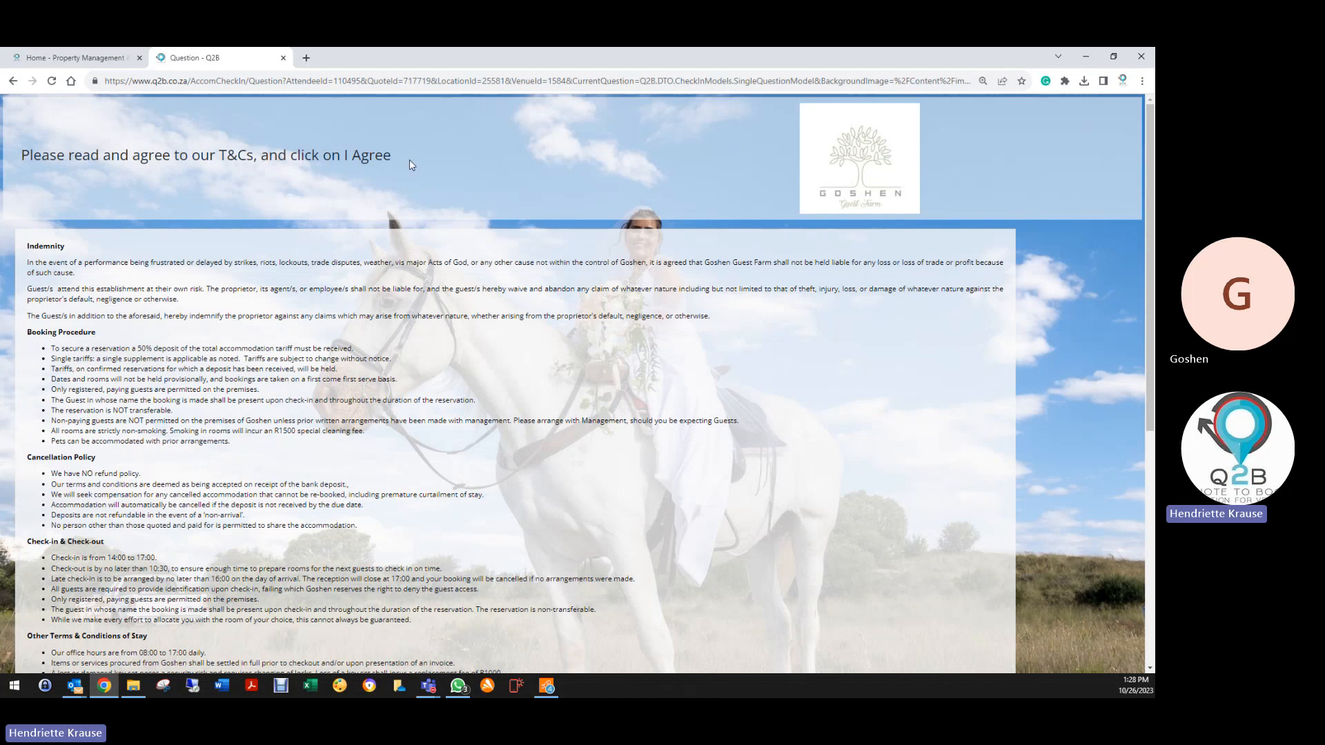
# Accept the terms, sign the indemnity, skip the ID photo, and finish the first guest's check-in
pyautogui.scroll(-2, 130, 281)
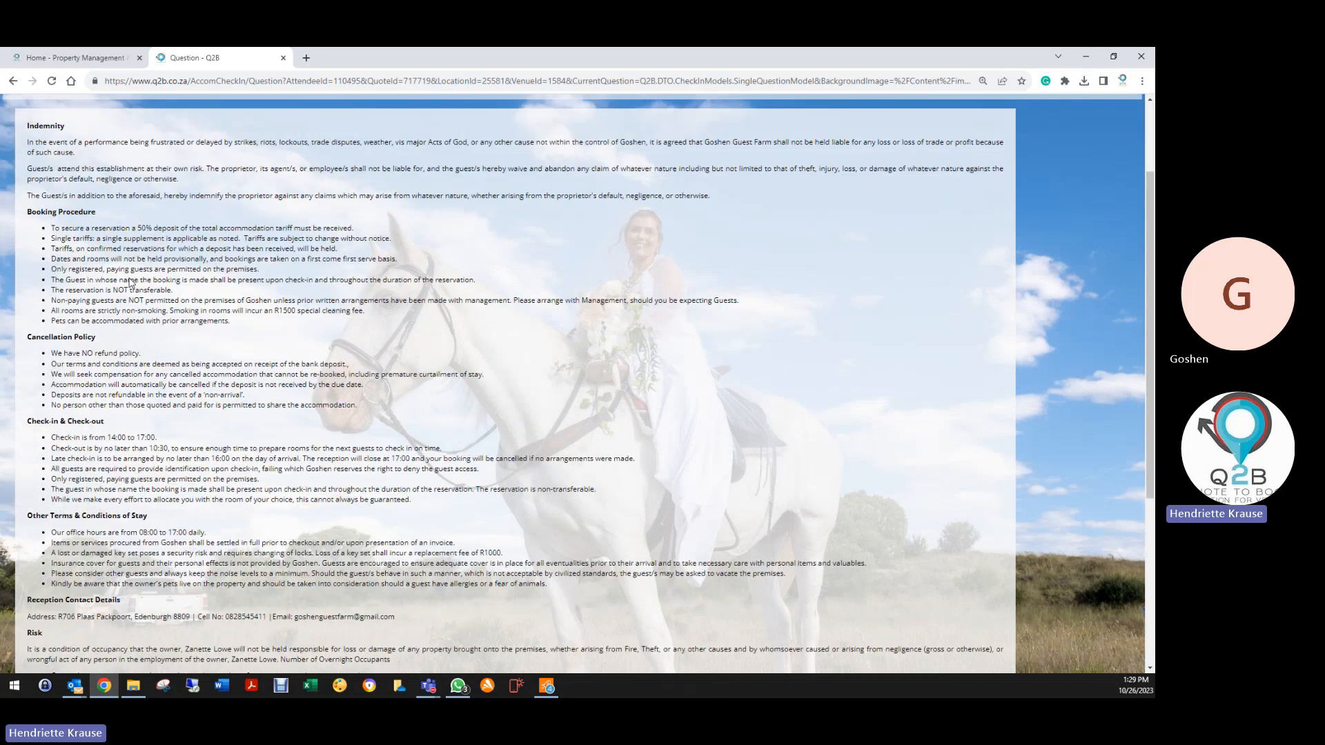
pyautogui.scroll(-1, 130, 280)
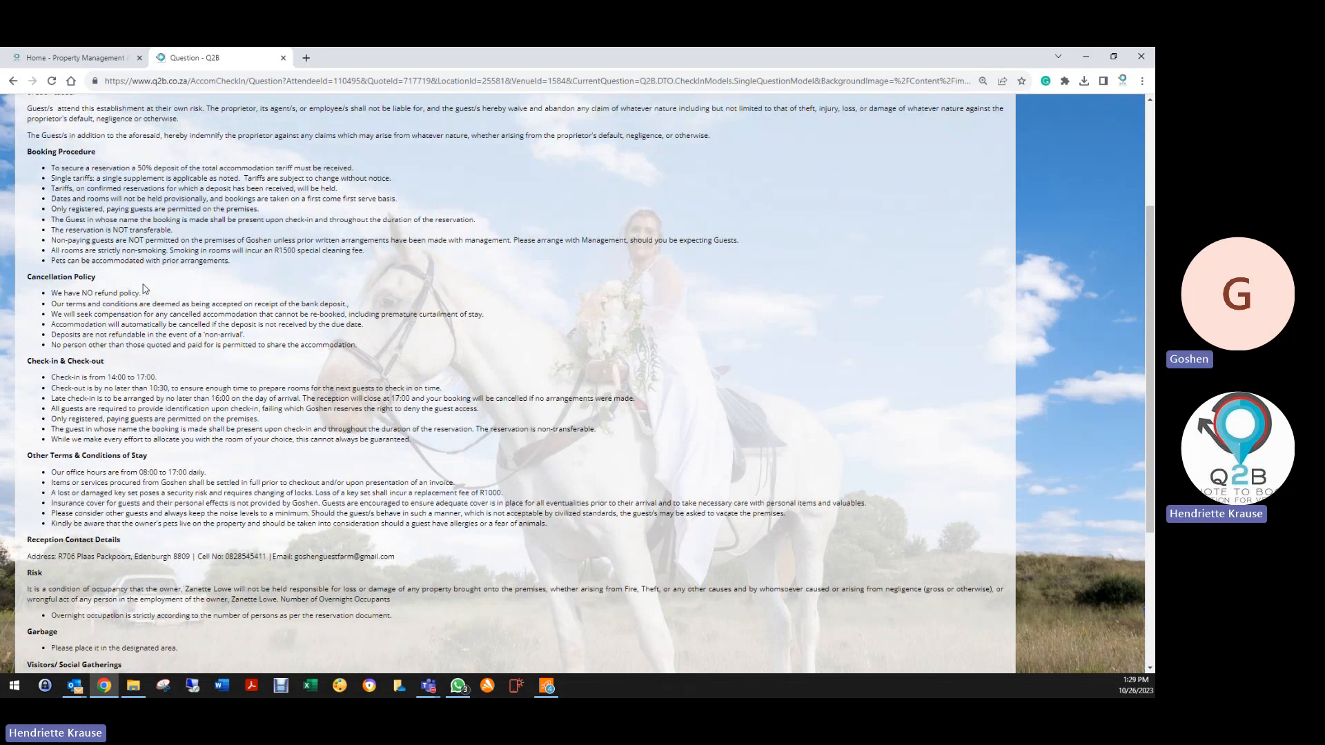
pyautogui.scroll(-4, 144, 288)
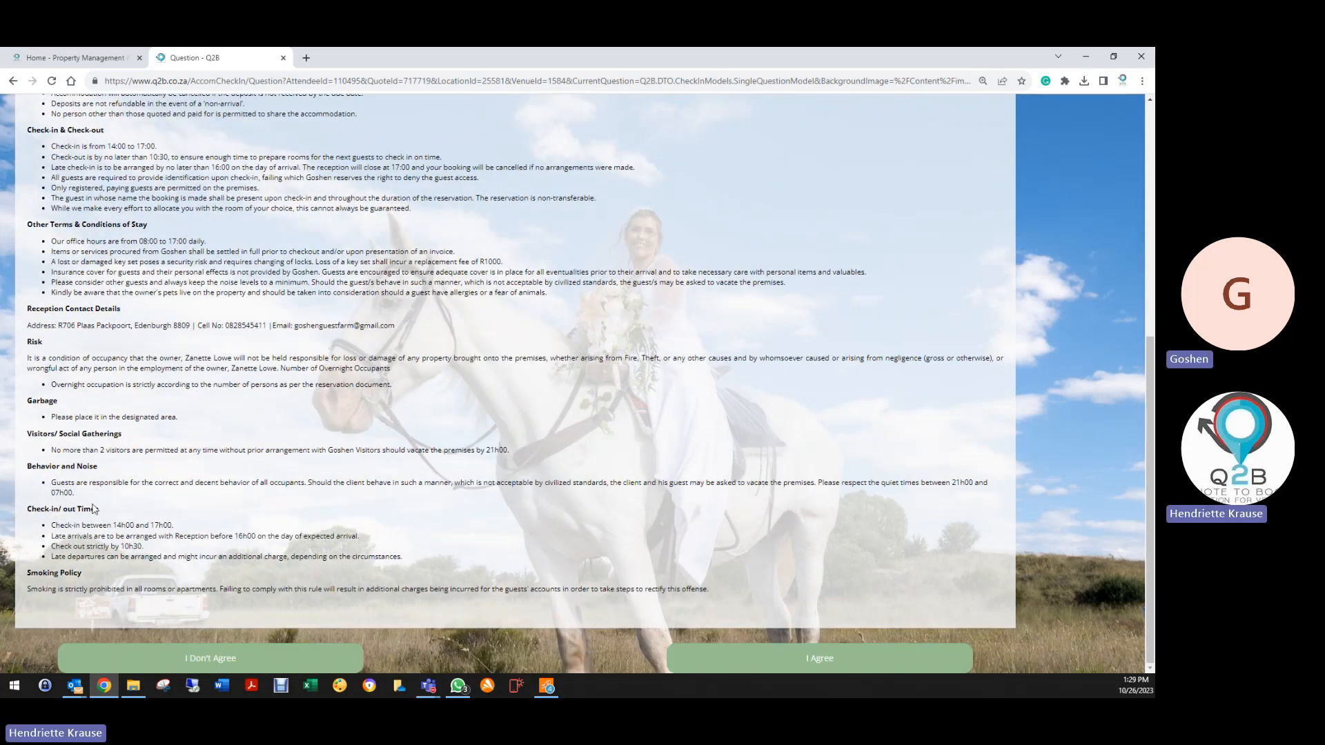
pyautogui.click(813, 661)
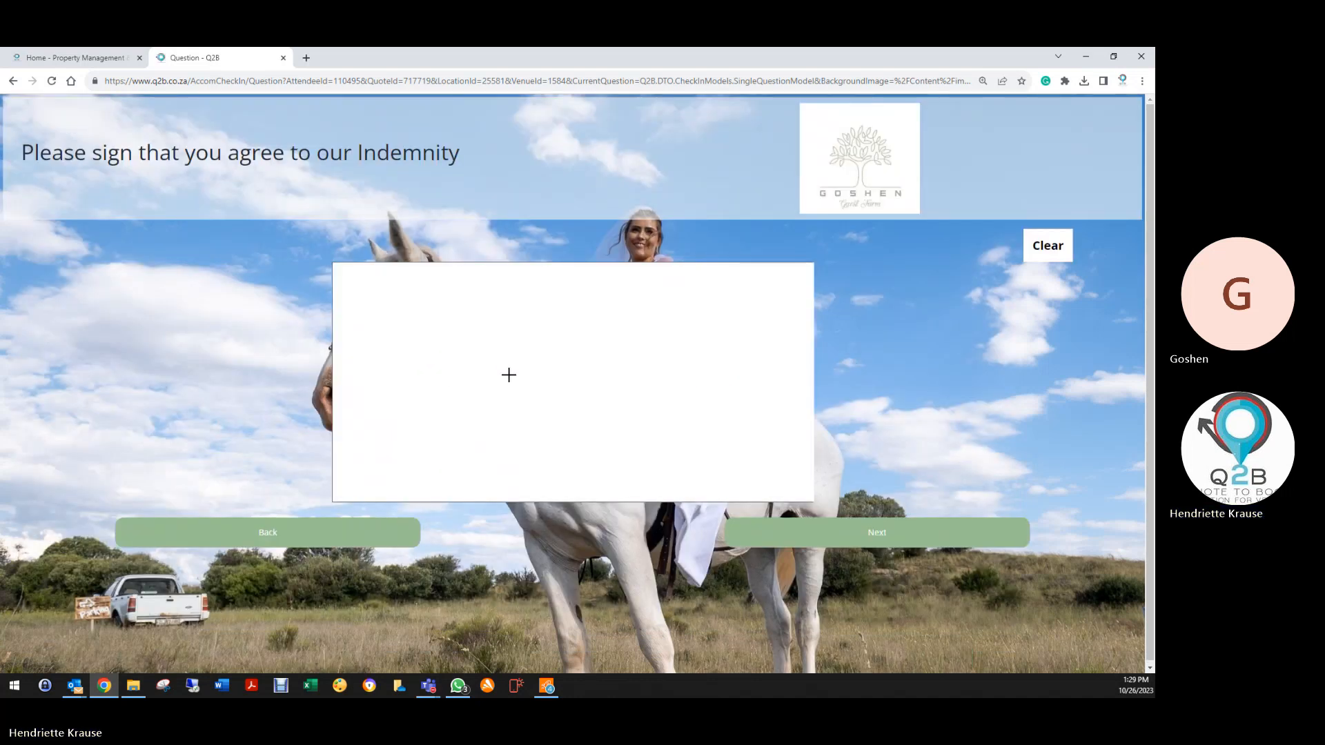
pyautogui.moveTo(511, 374)
pyautogui.mouseDown()
pyautogui.moveTo(538, 389)
pyautogui.moveTo(584, 373)
pyautogui.moveTo(549, 383)
pyautogui.moveTo(589, 327)
pyautogui.moveTo(606, 383)
pyautogui.moveTo(555, 418)
pyautogui.mouseUp()
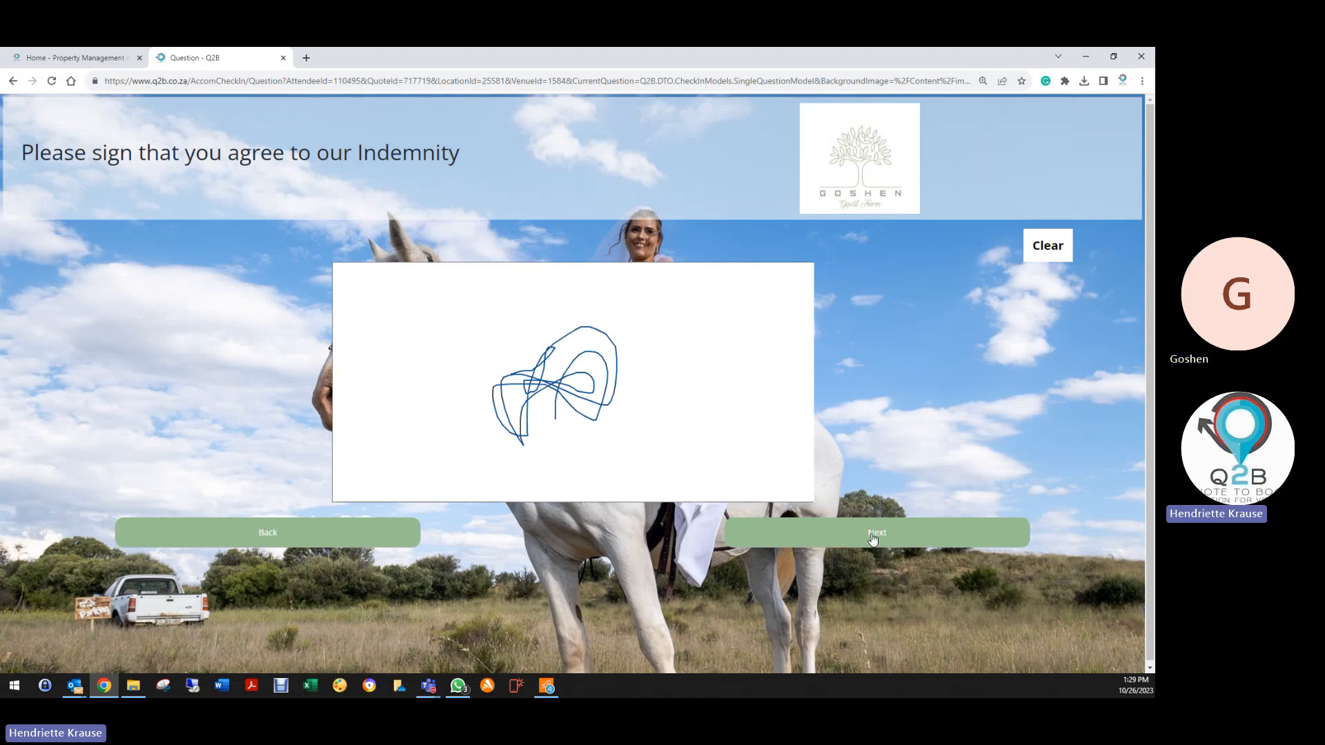
pyautogui.click(872, 536)
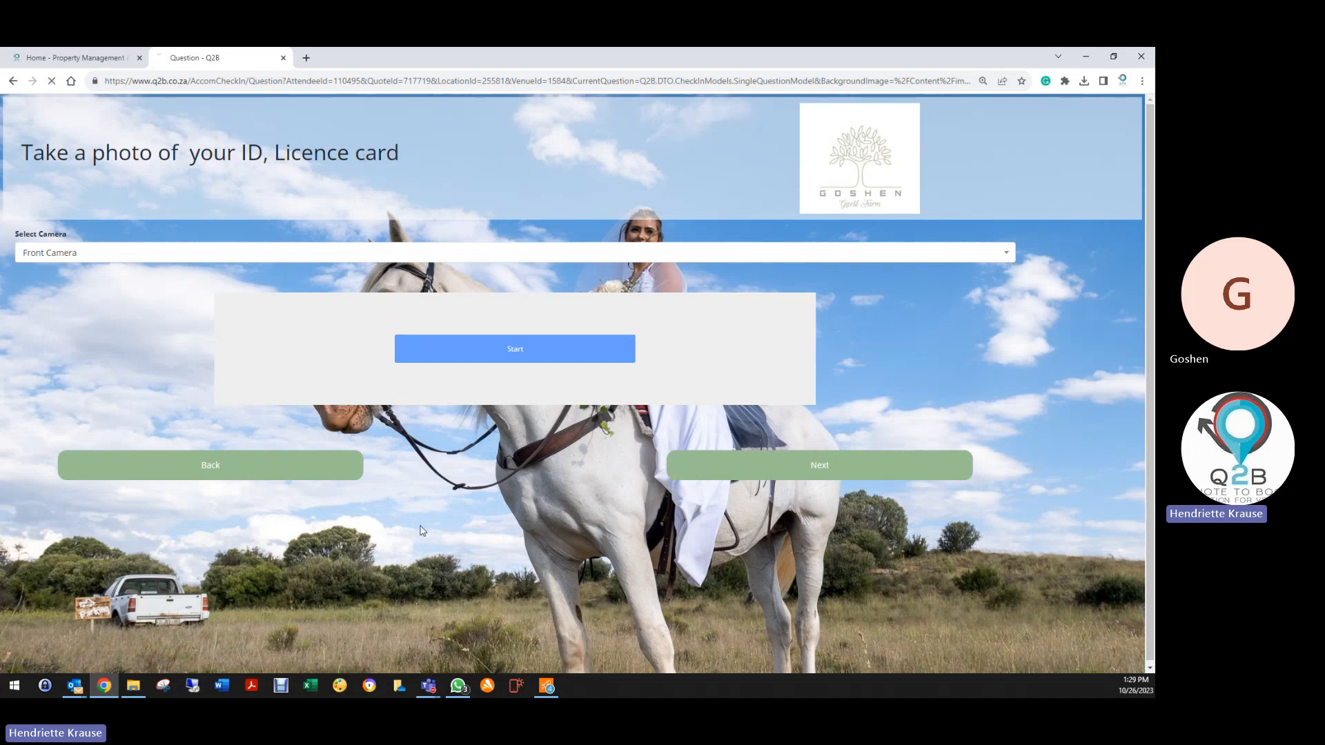
pyautogui.click(828, 474)
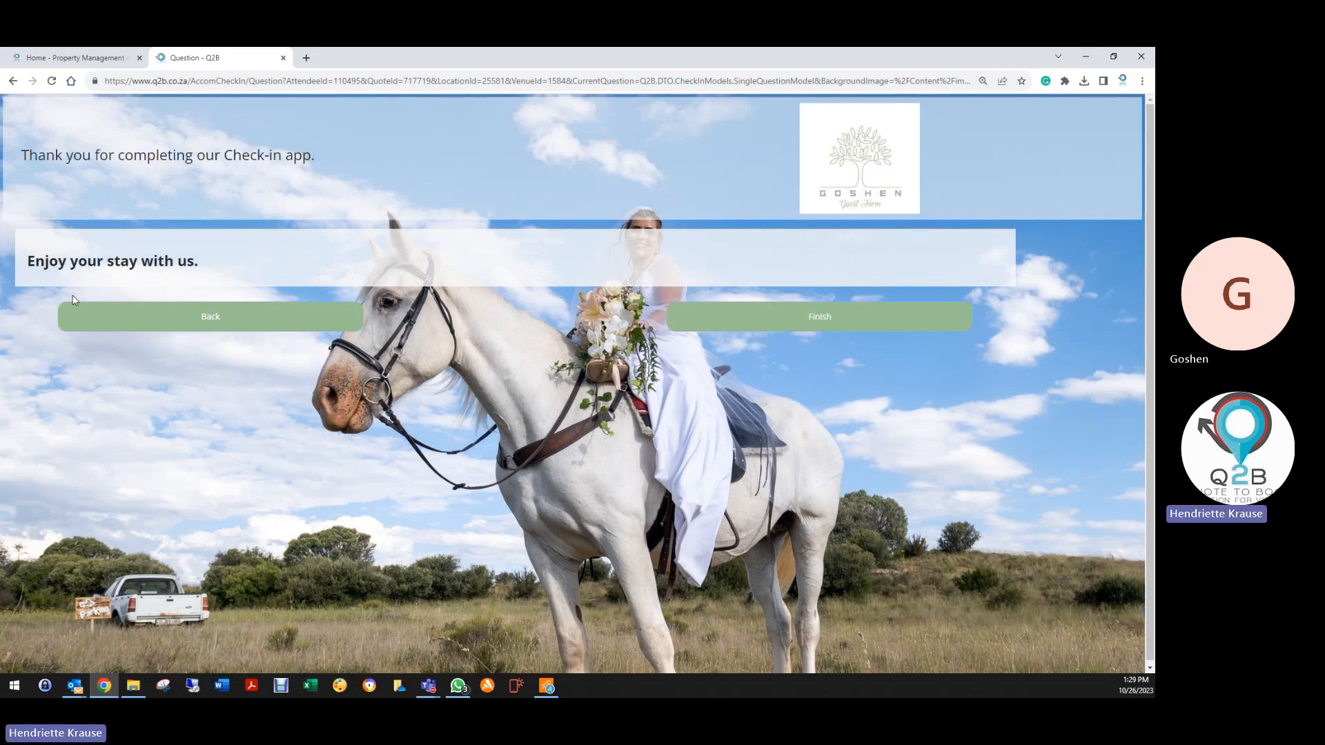
pyautogui.click(806, 324)
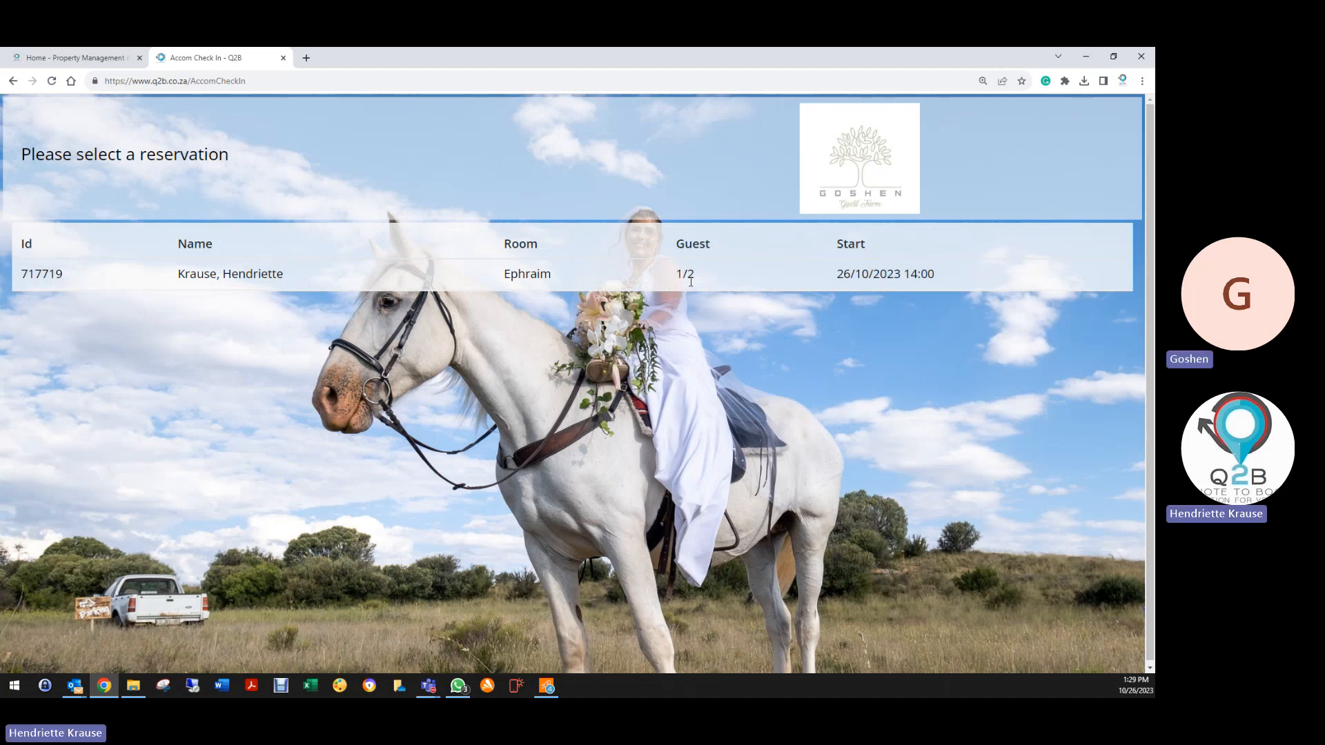
# Select the reservation and enter the second guest's first and last name, cell number and e-mail
pyautogui.click(273, 274)
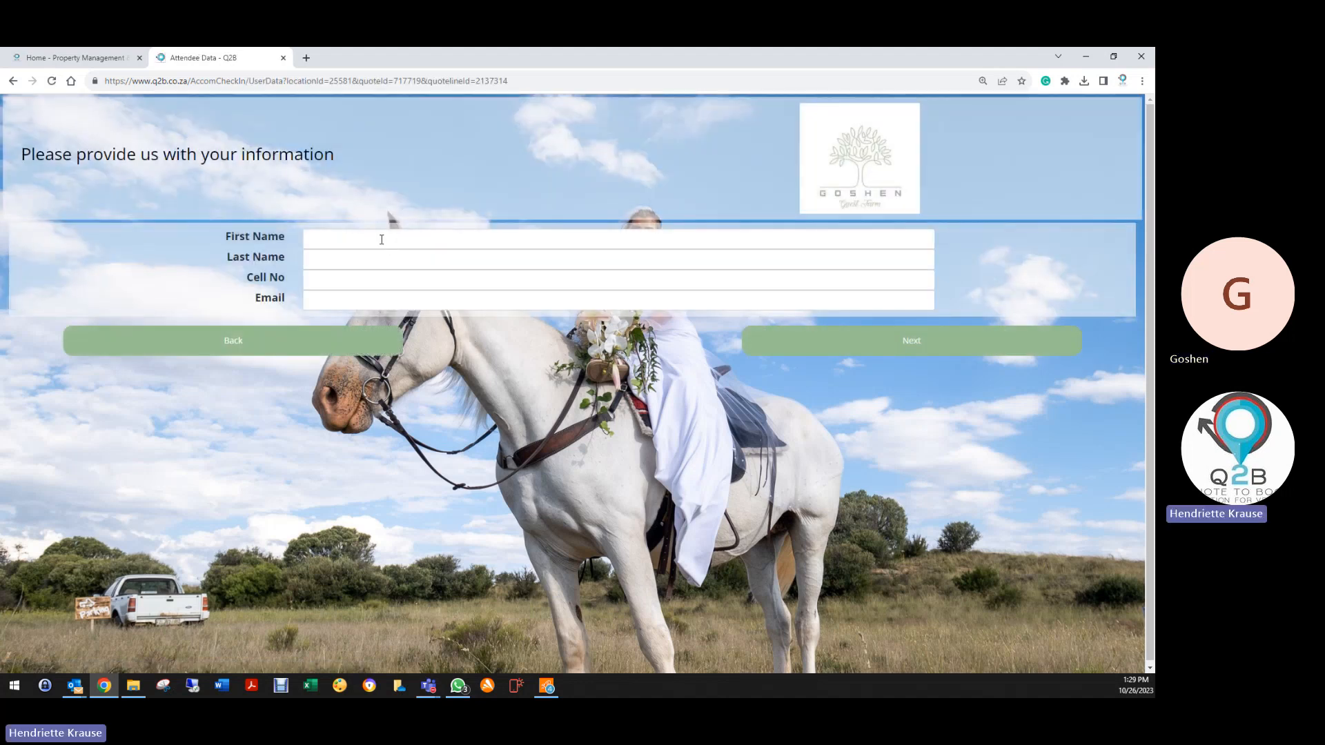
pyautogui.click(381, 239)
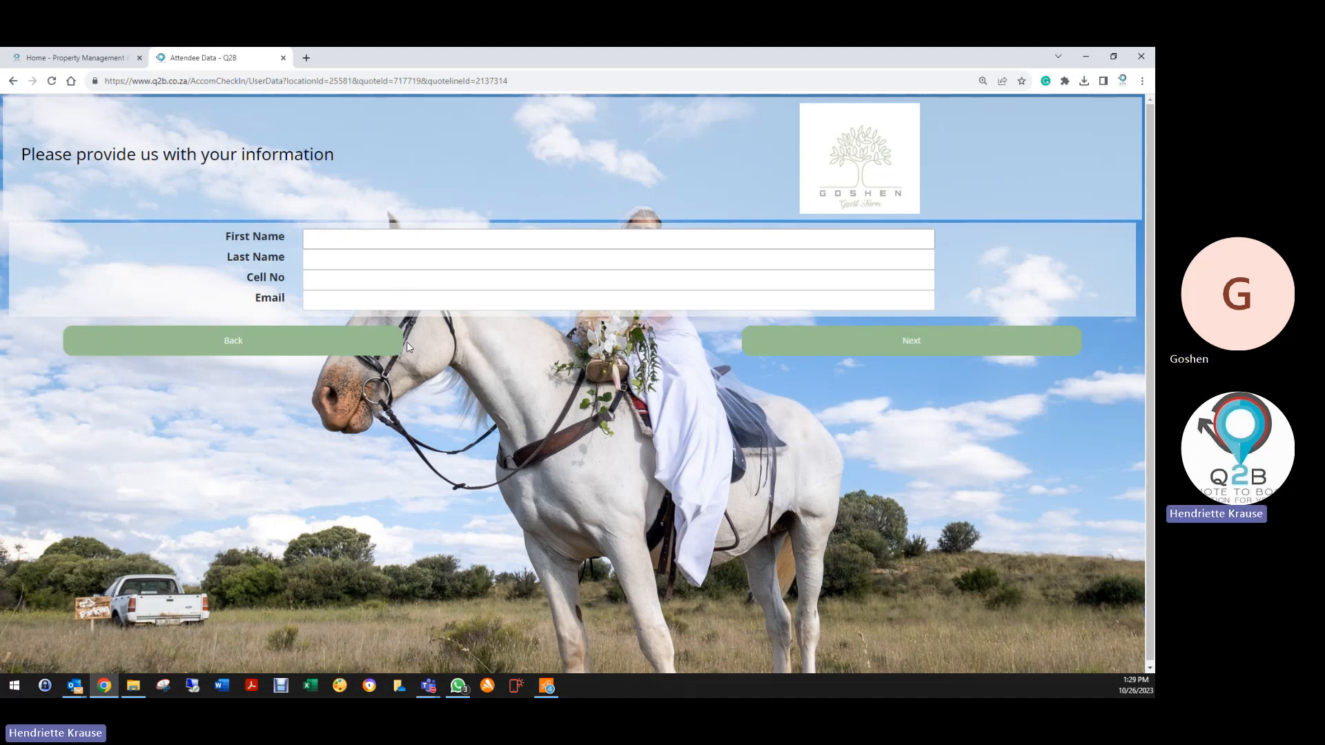
pyautogui.write('Jh')
pyautogui.press('Tab')
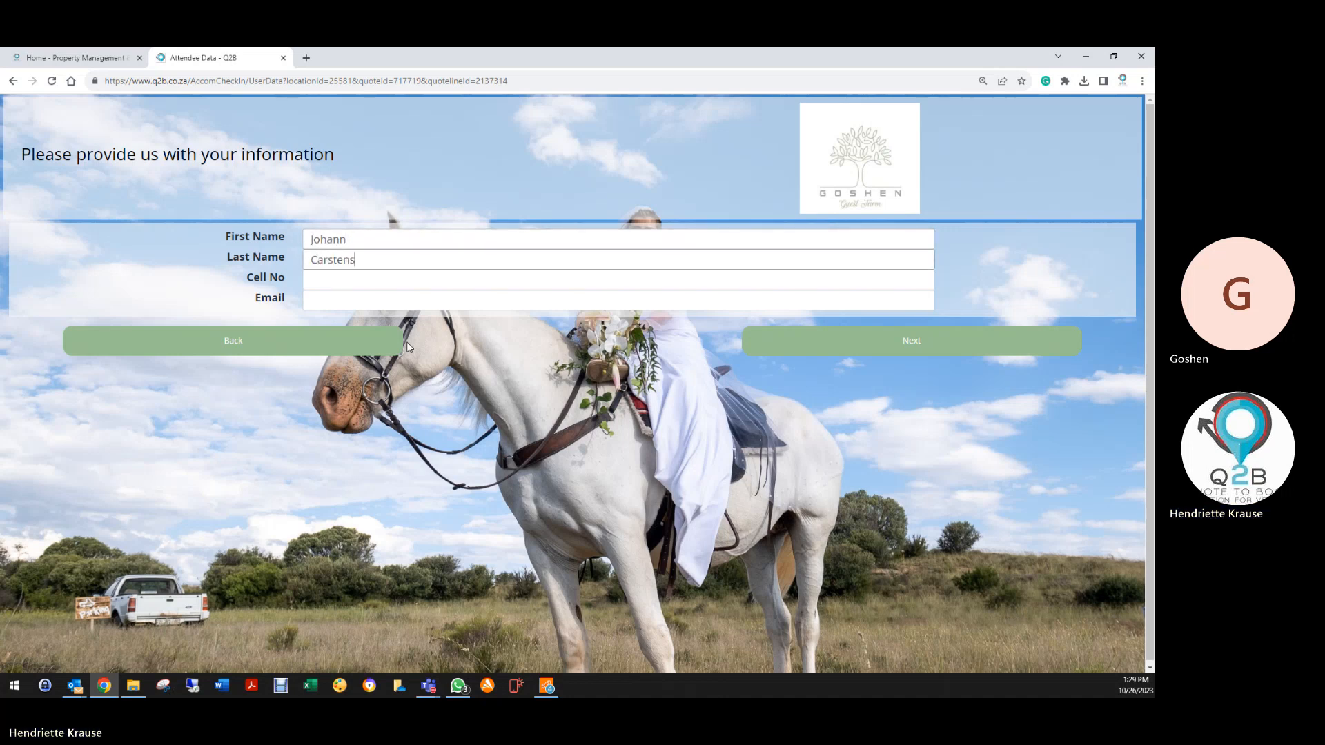
pyautogui.press('Tab')
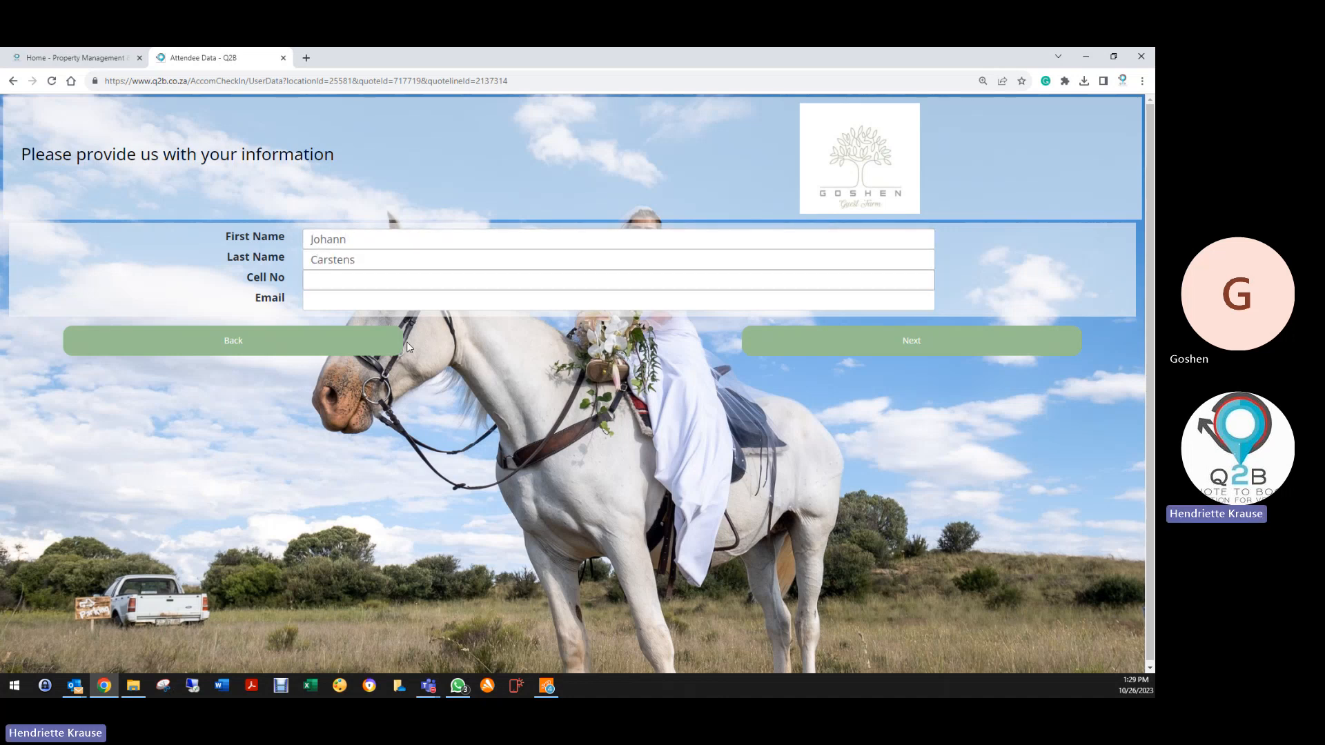
pyautogui.click(330, 298)
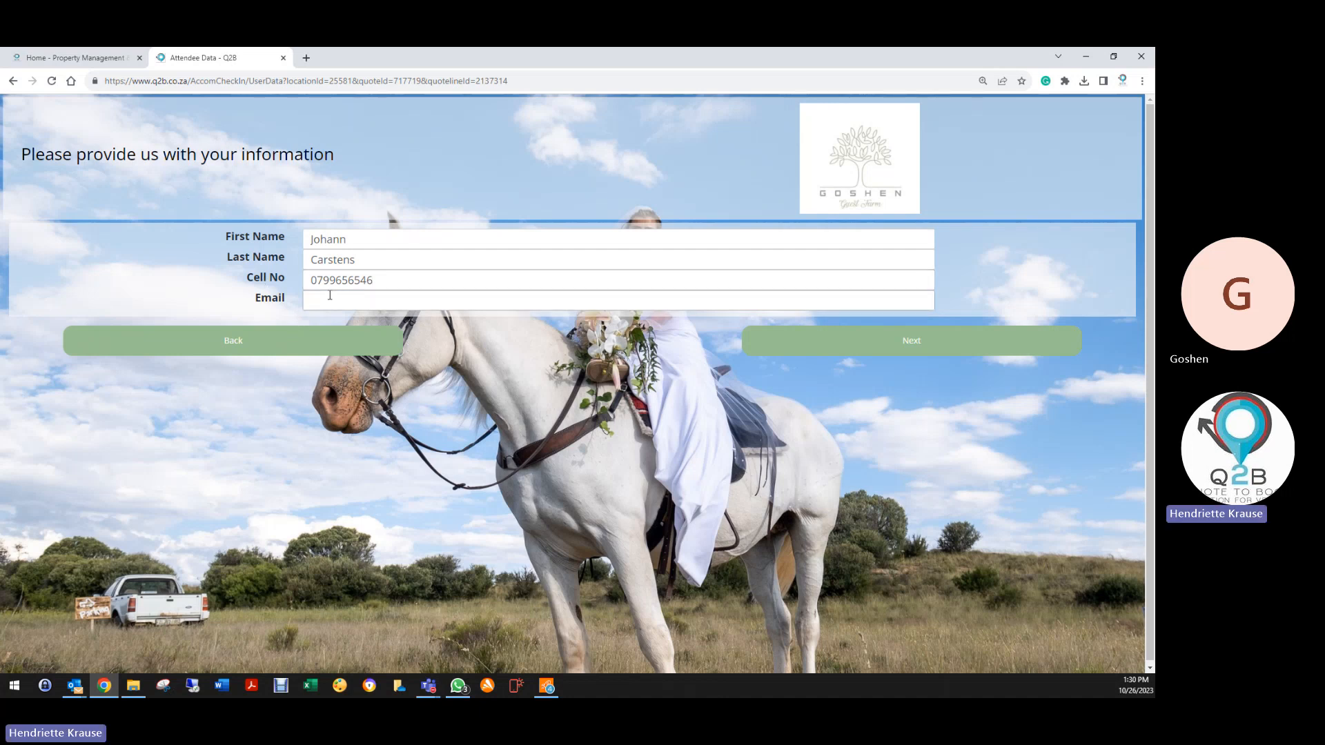
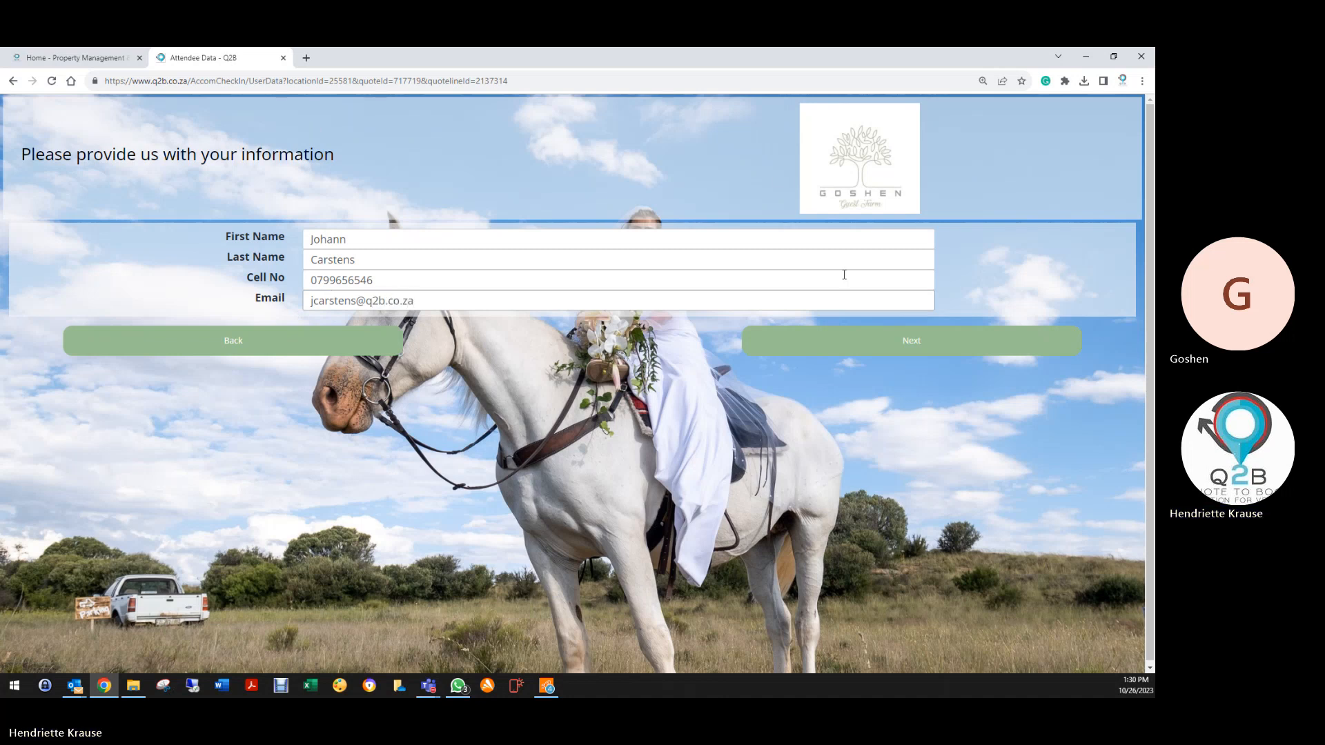
pyautogui.click(850, 342)
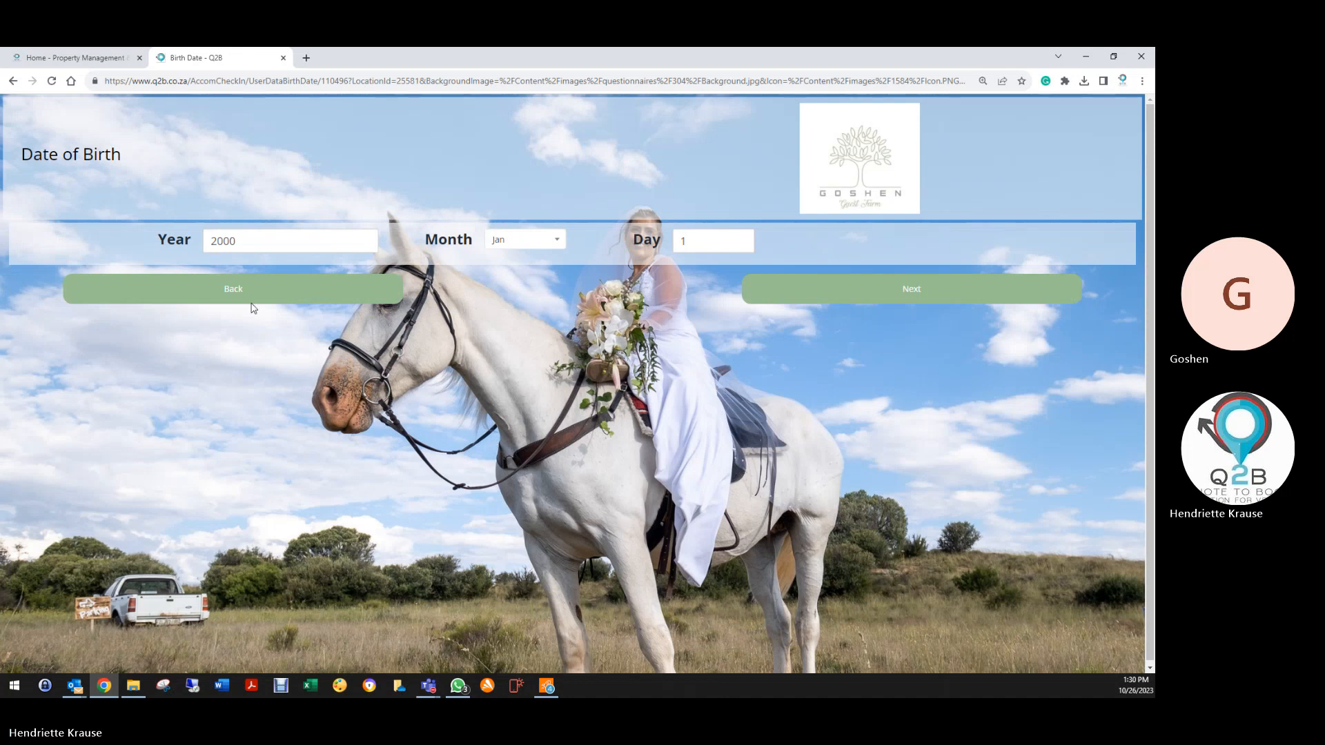
# Agree to the T&Cs after an accidental decline, sign the indemnity, skip the ID photo, and finish
pyautogui.click(885, 289)
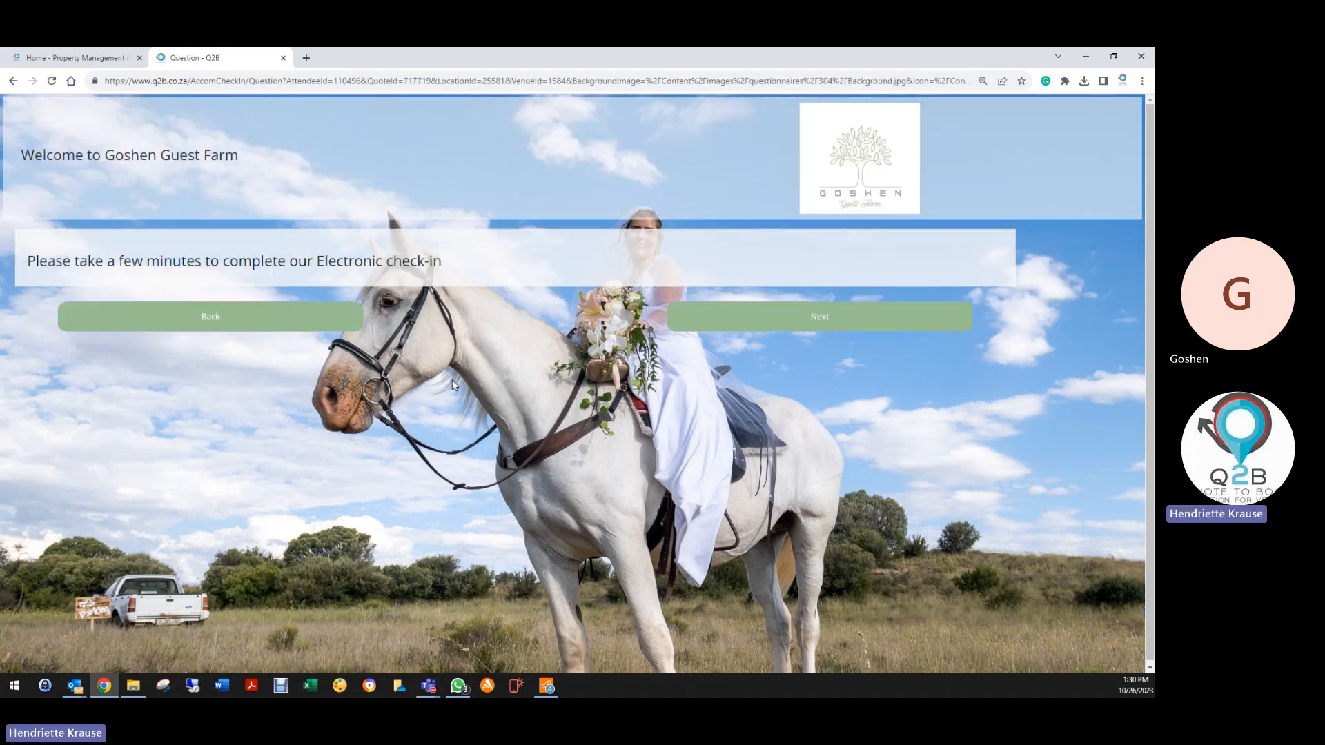
pyautogui.click(821, 321)
pyautogui.scroll(-6, 542, 406)
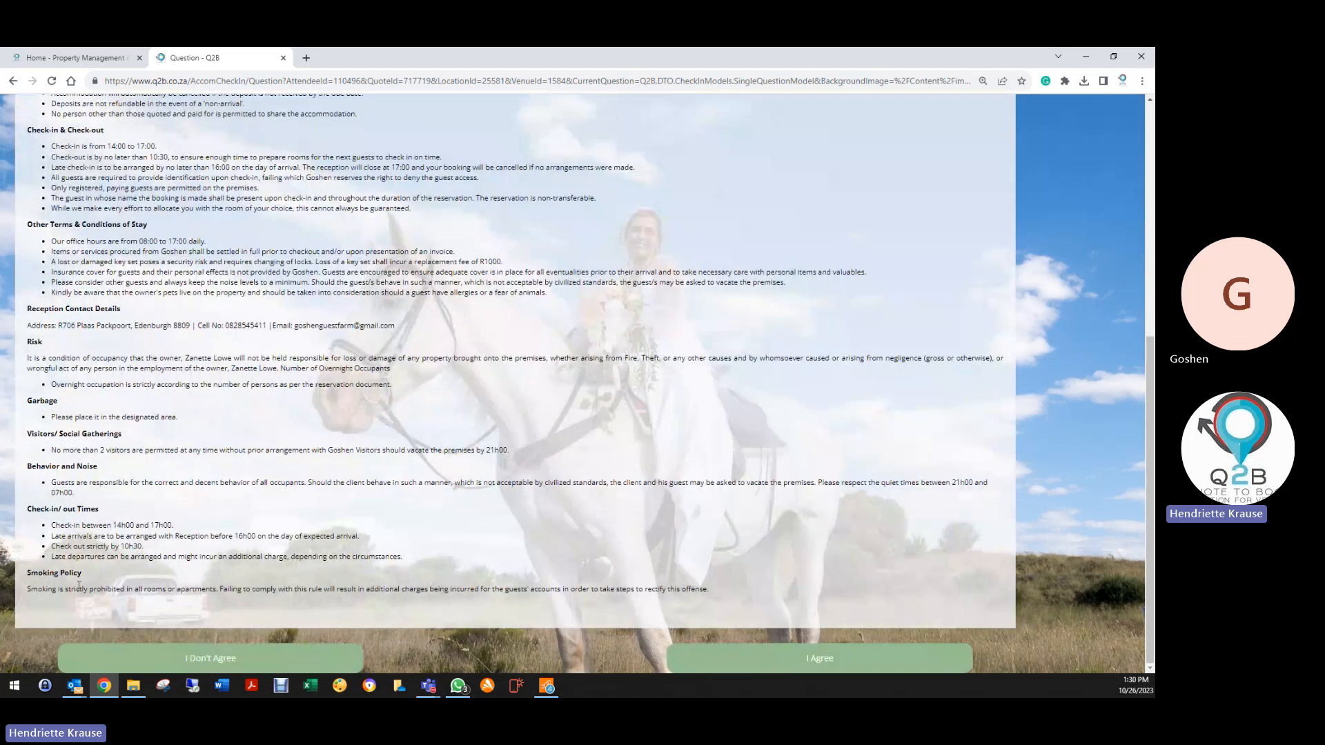
pyautogui.click(243, 664)
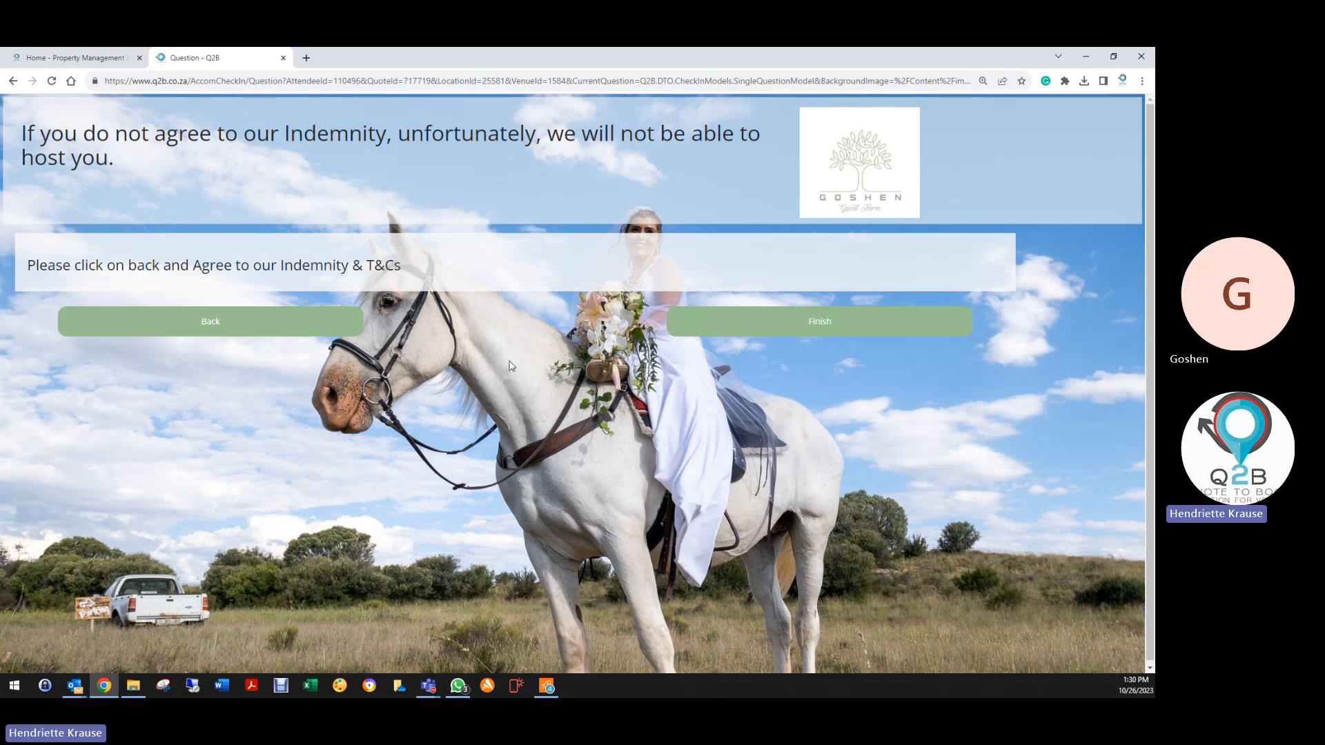
pyautogui.click(196, 323)
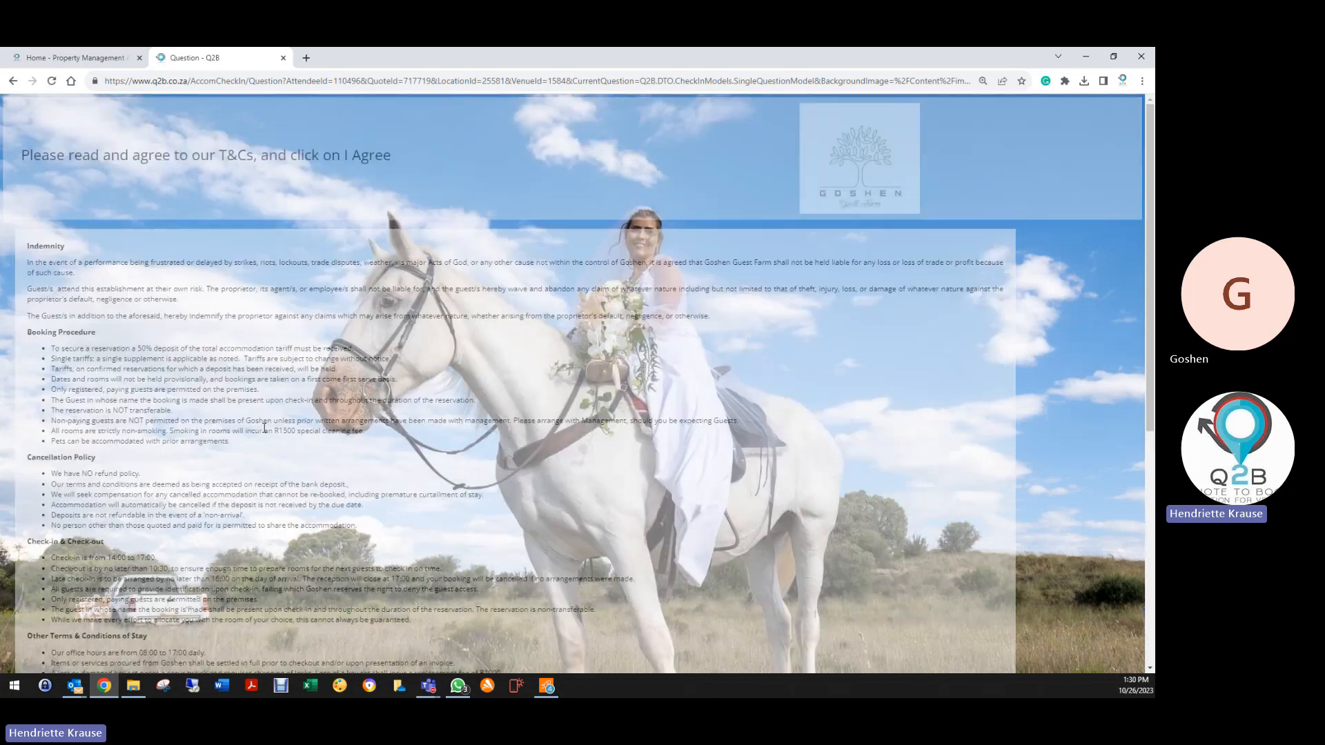
pyautogui.scroll(-6, 577, 594)
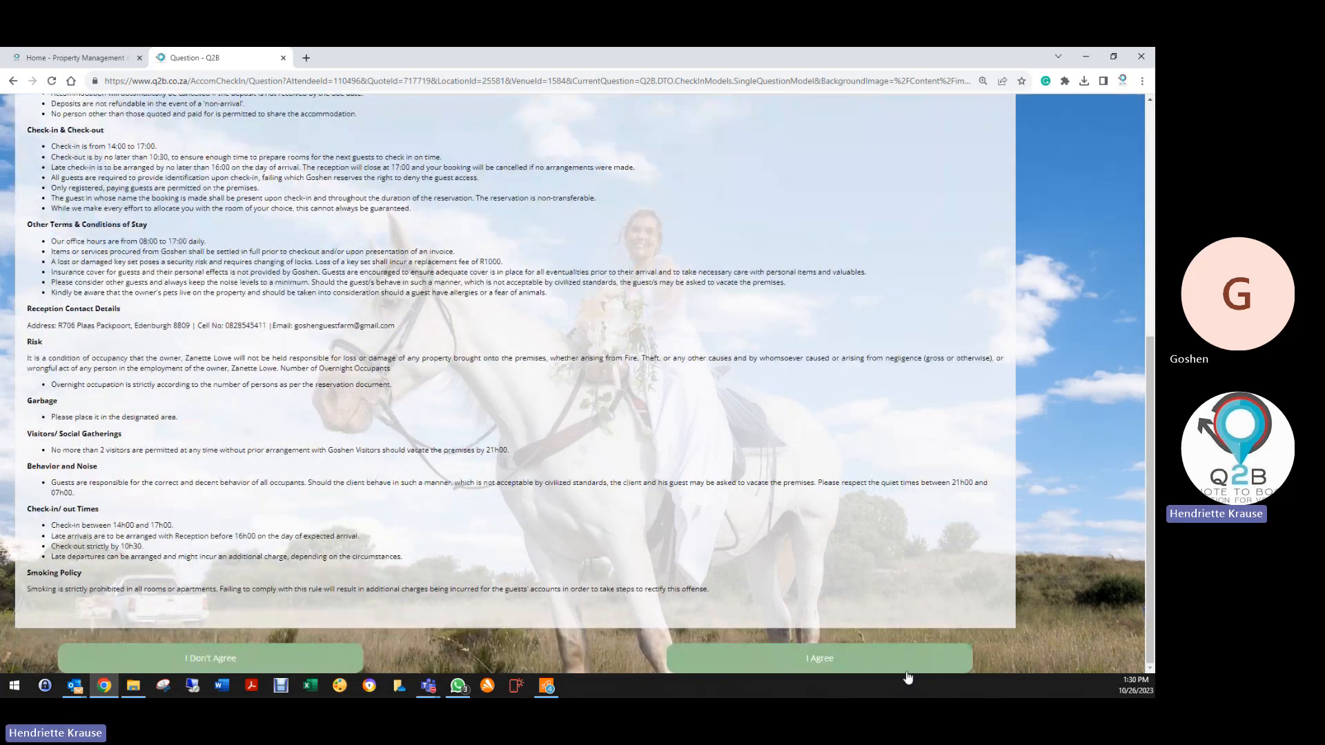
pyautogui.click(898, 663)
pyautogui.moveTo(580, 333)
pyautogui.mouseDown()
pyautogui.moveTo(538, 418)
pyautogui.moveTo(600, 297)
pyautogui.moveTo(550, 412)
pyautogui.mouseUp()
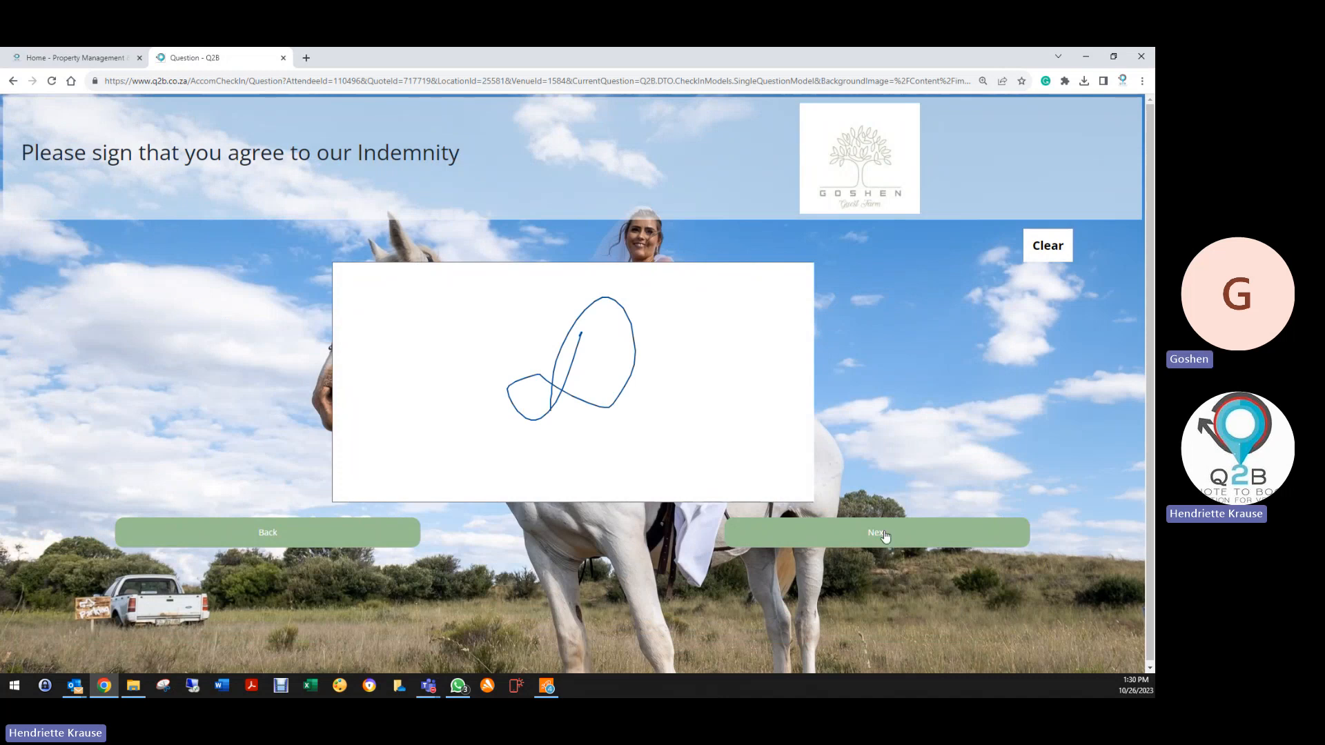
pyautogui.click(925, 535)
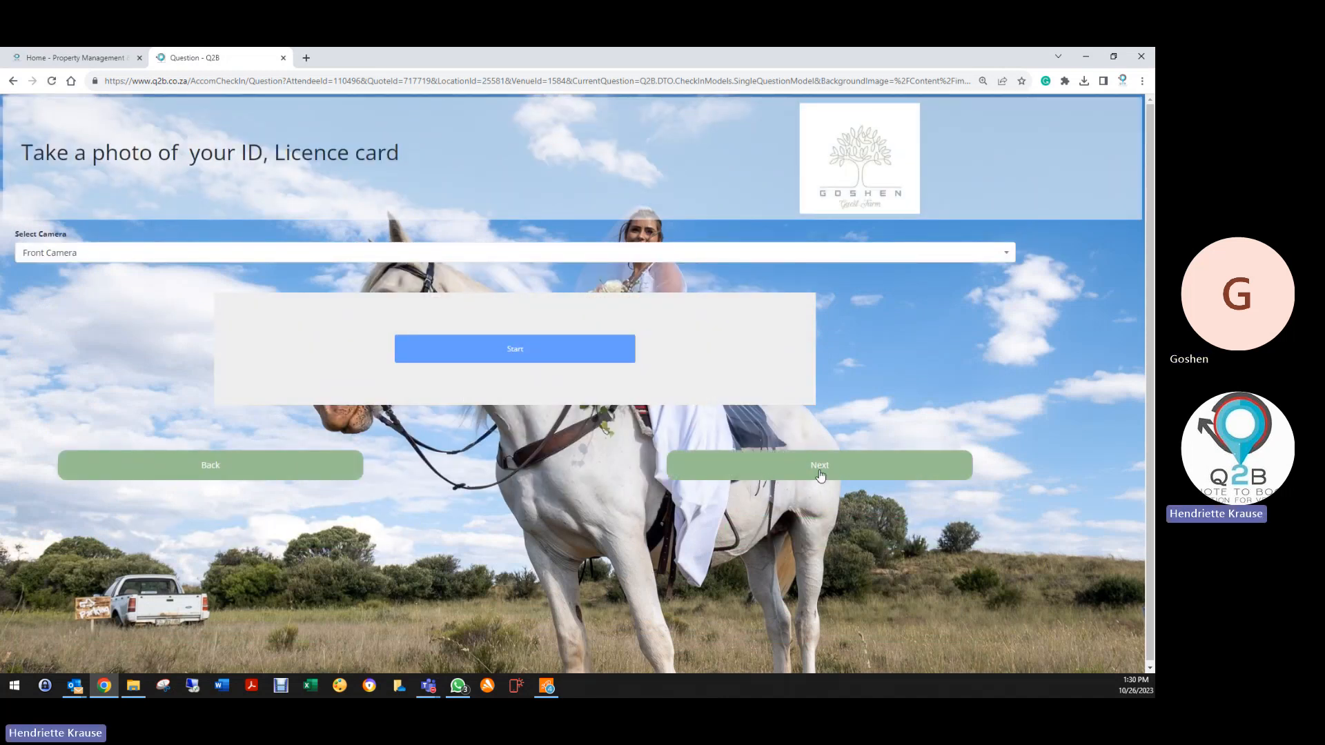
pyautogui.click(820, 465)
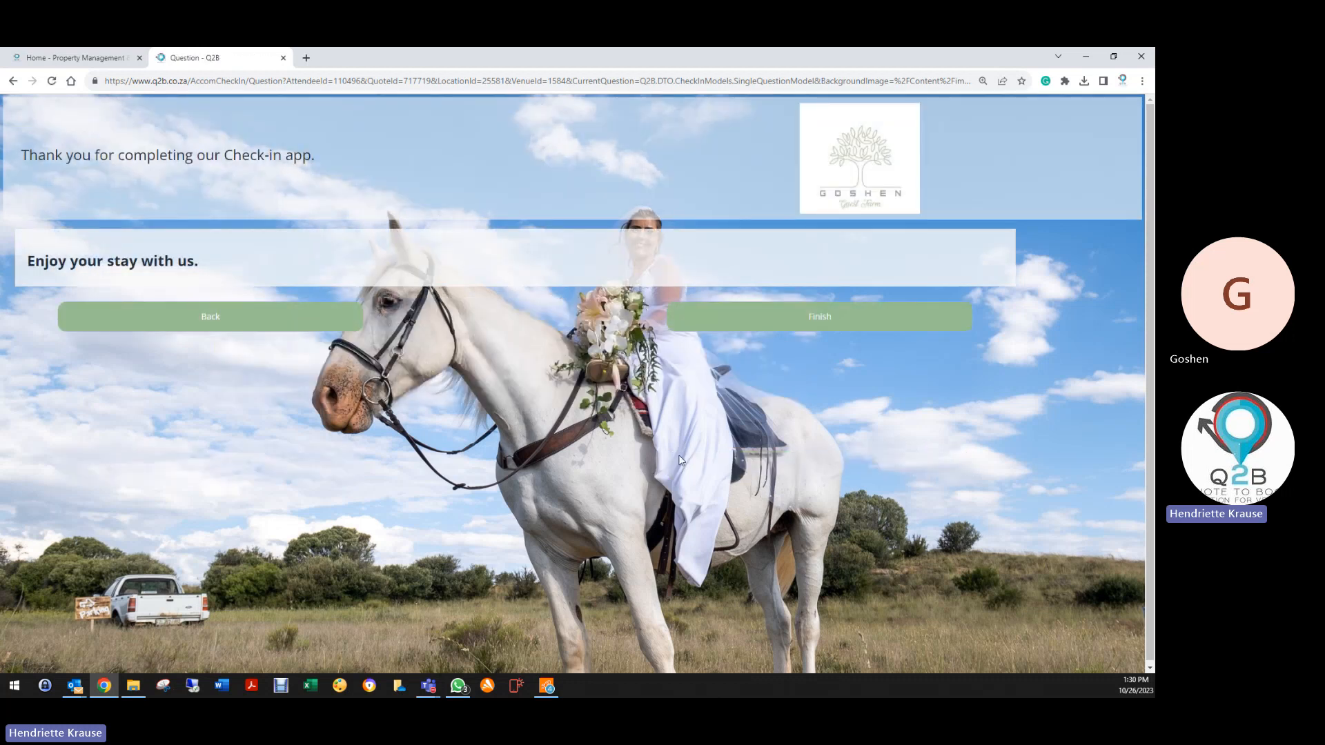
pyautogui.click(780, 328)
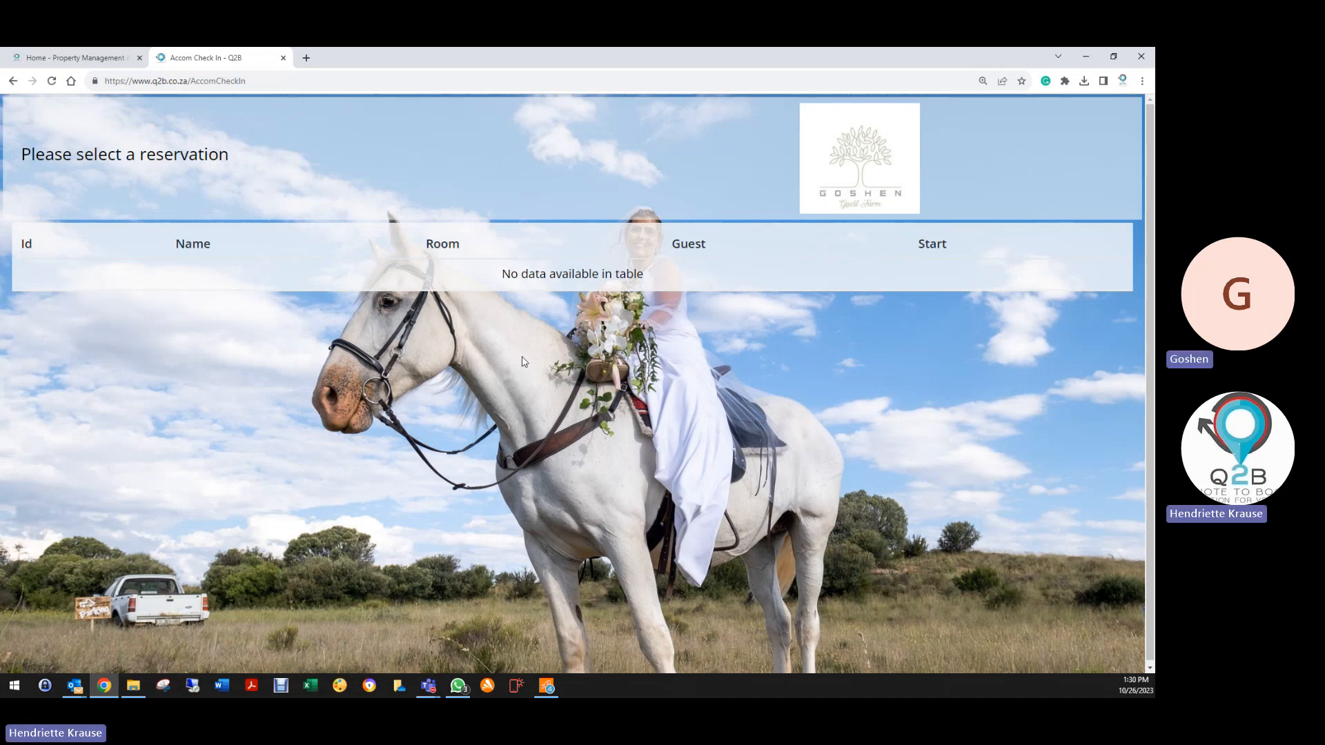
# Open the test reservation from the Reservation List and view its Guests through Action
pyautogui.click(857, 157)
pyautogui.click(67, 197)
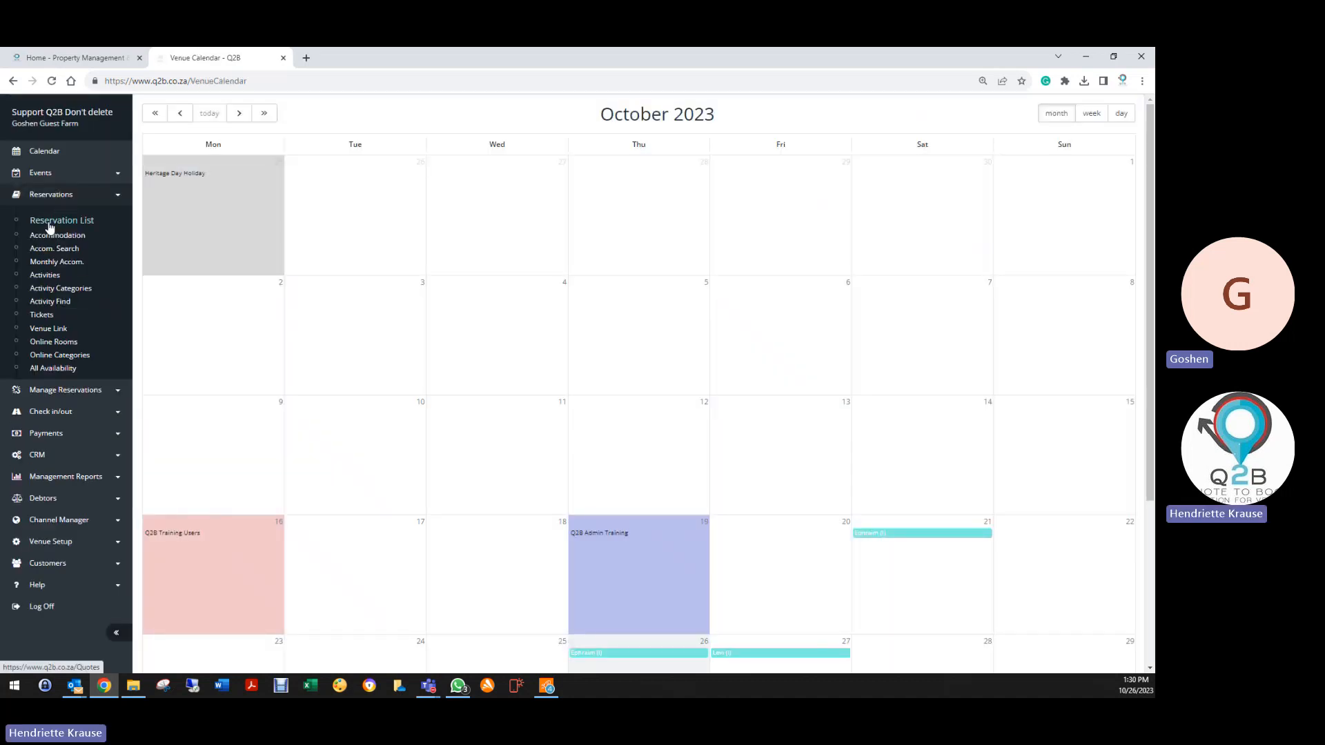
pyautogui.click(50, 220)
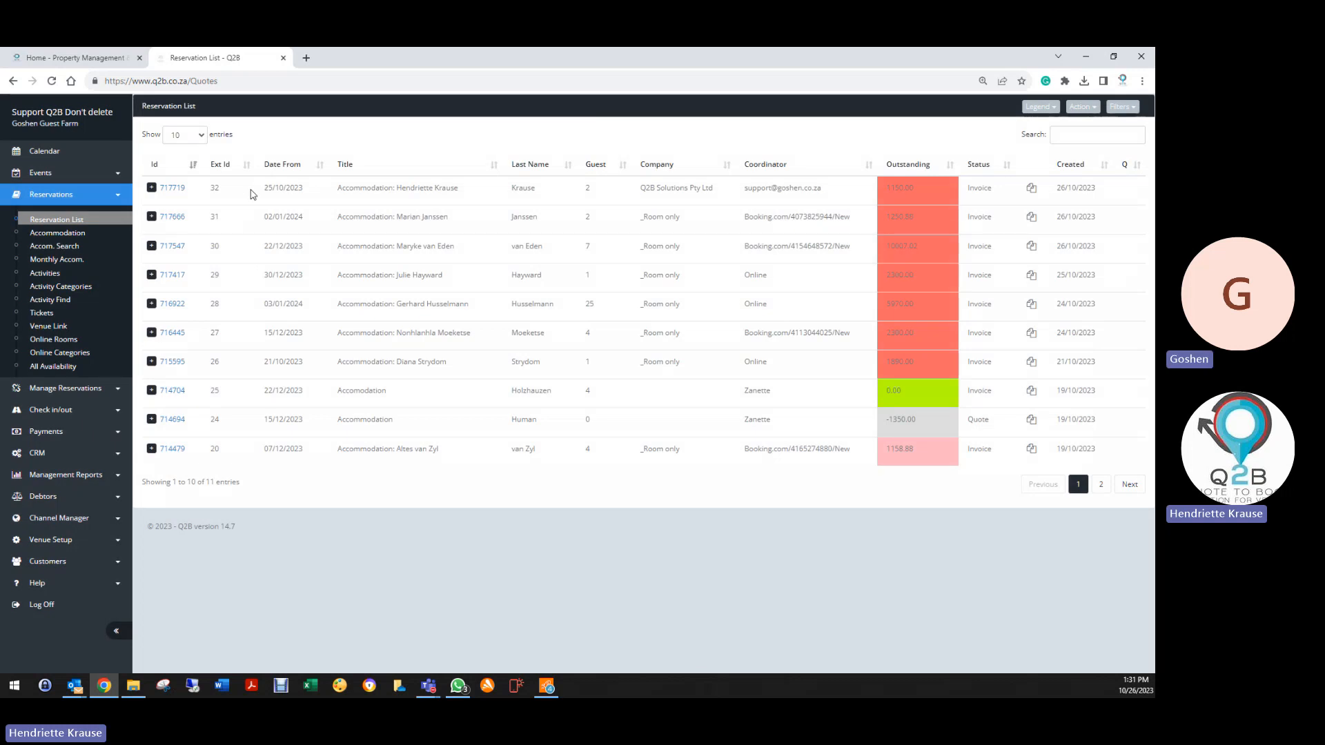
pyautogui.click(172, 187)
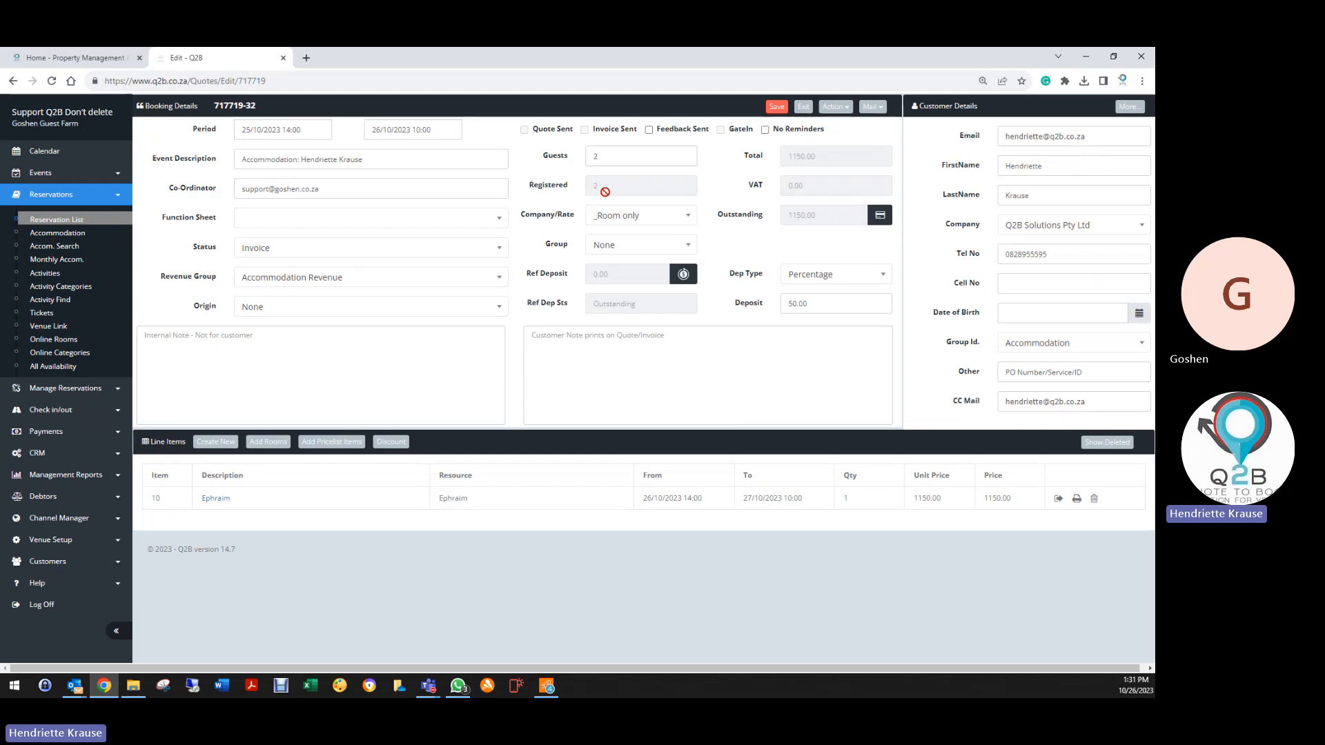
pyautogui.click(835, 106)
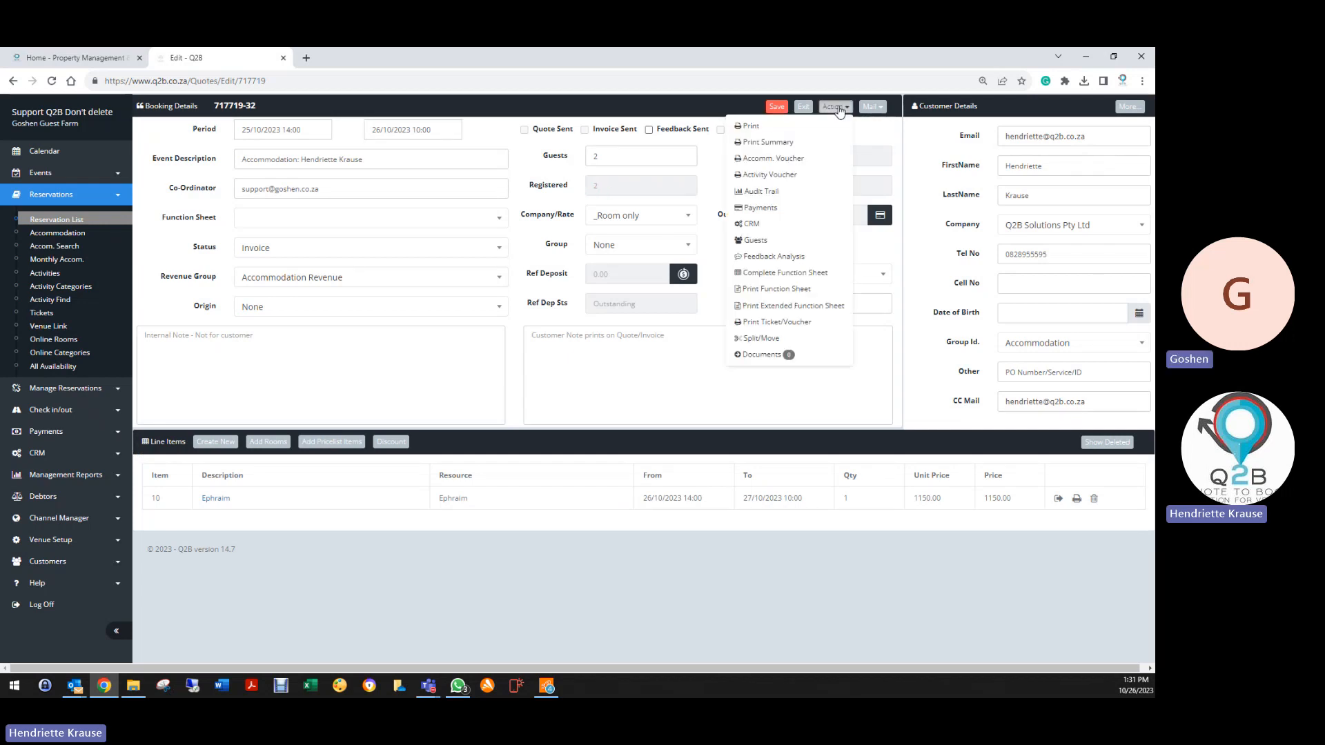
pyautogui.click(762, 241)
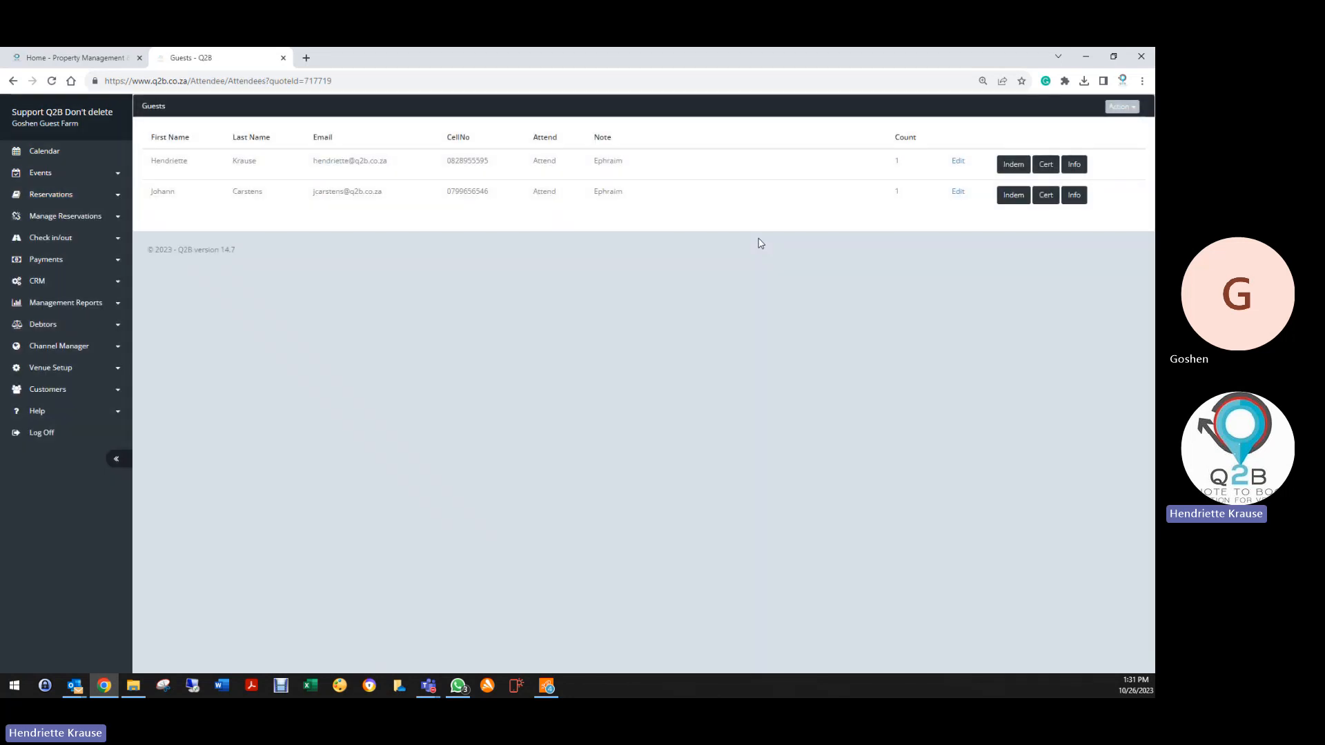
# Read the first guest's two-page indemnity PDF down to the 25/10/2023 signature, then go back
pyautogui.click(1013, 165)
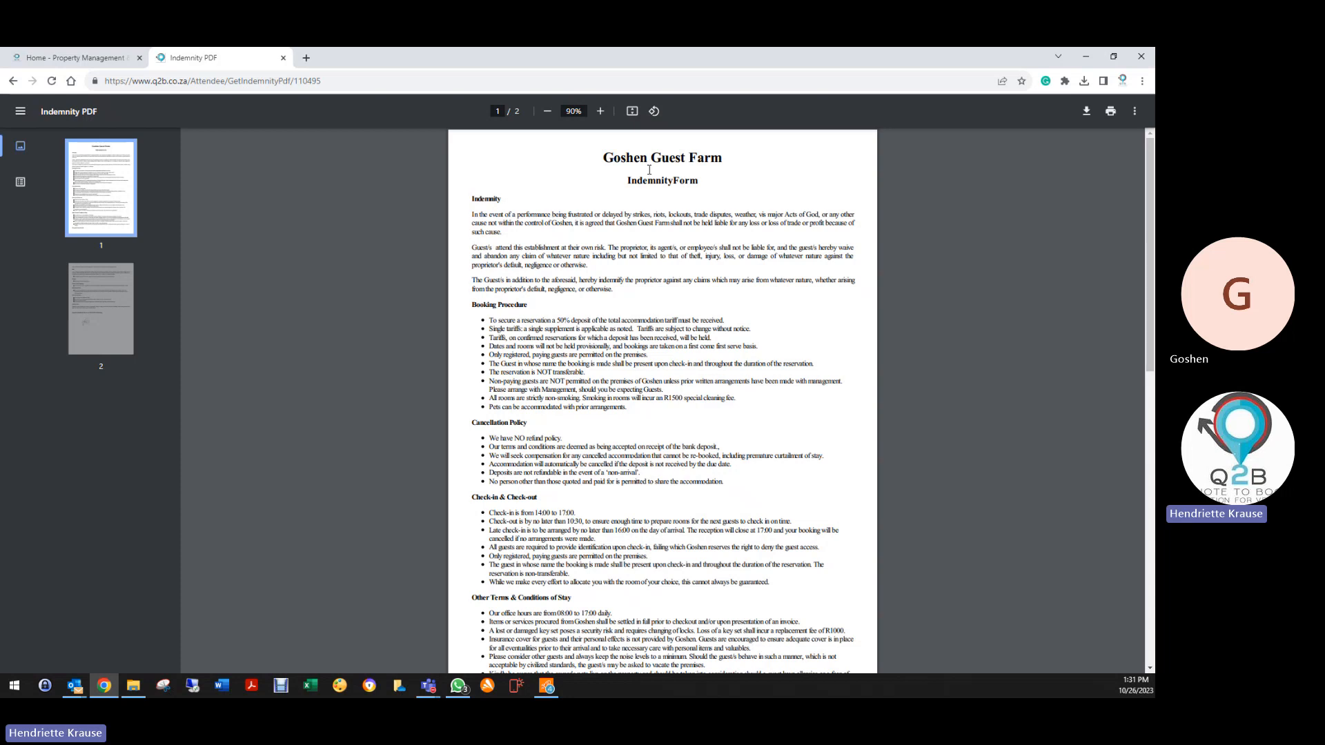
pyautogui.scroll(-6, 644, 394)
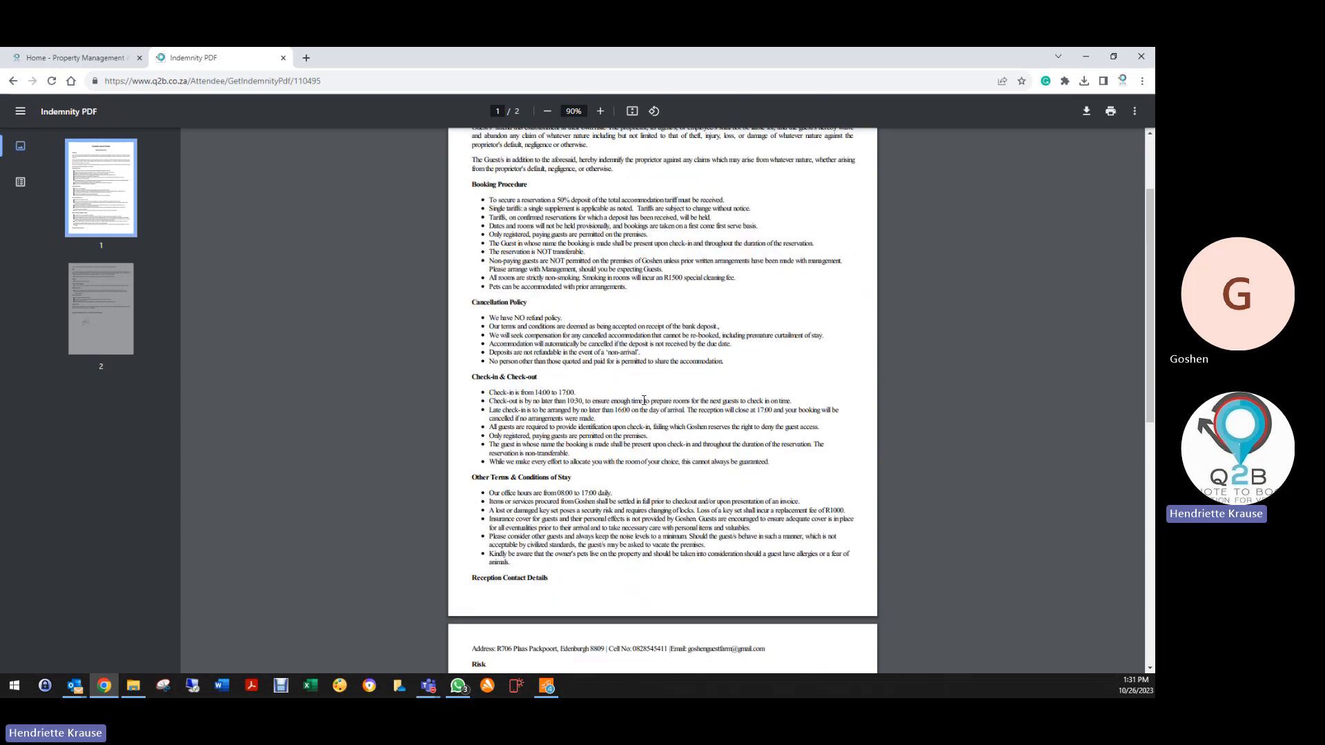
pyautogui.scroll(-4, 644, 398)
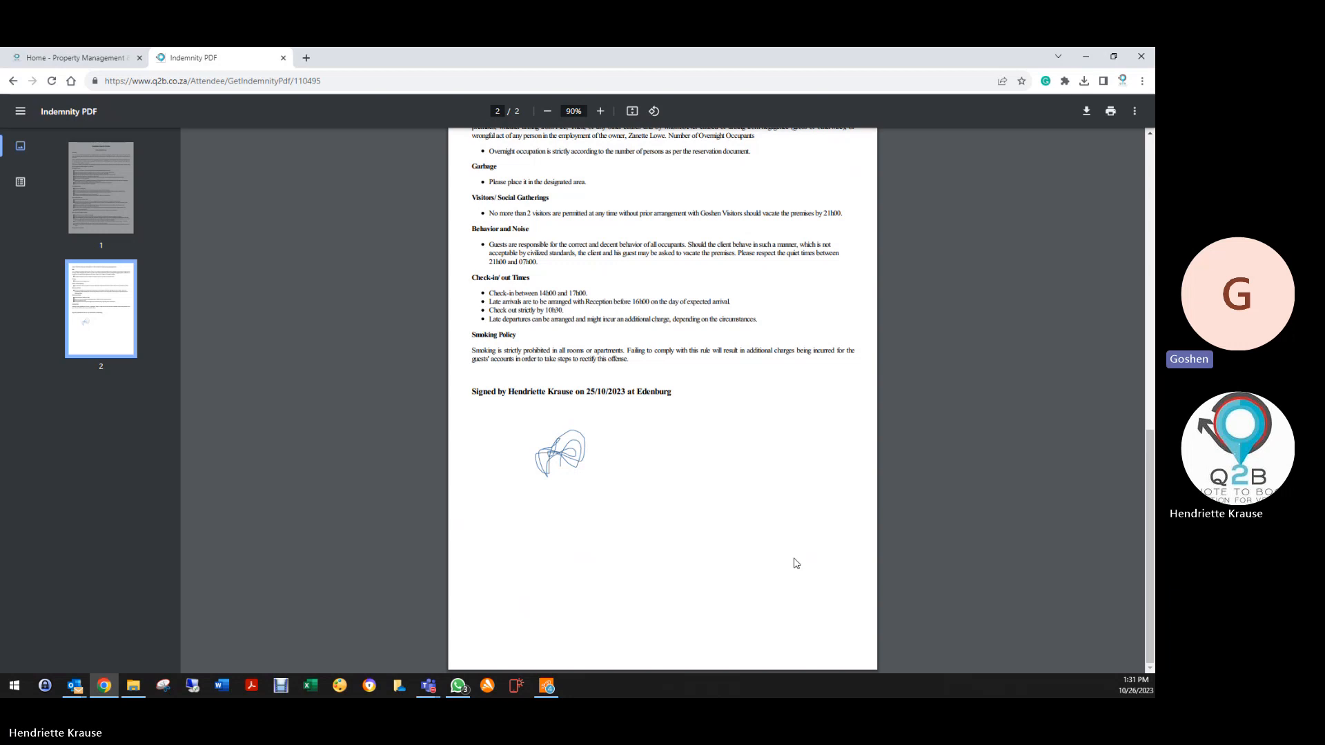
pyautogui.scroll(10, 796, 564)
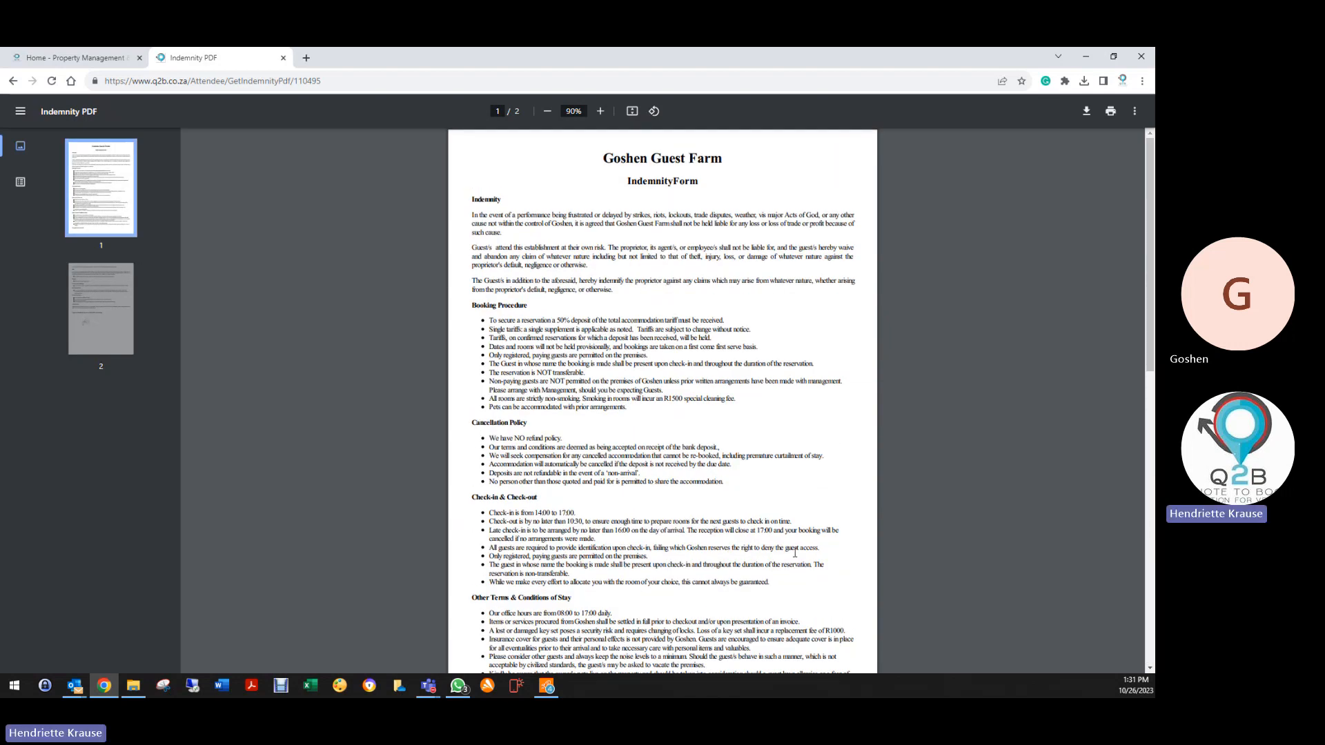
pyautogui.scroll(-7, 614, 253)
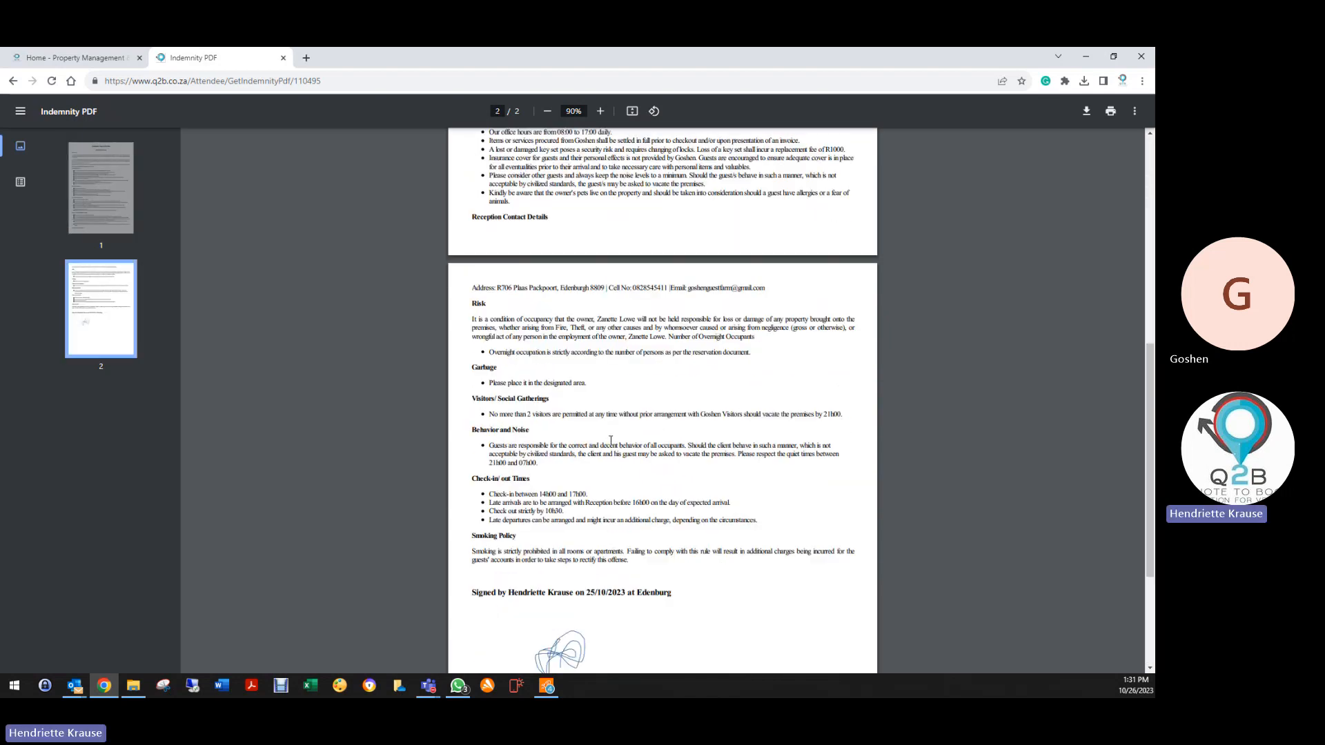
pyautogui.click(13, 81)
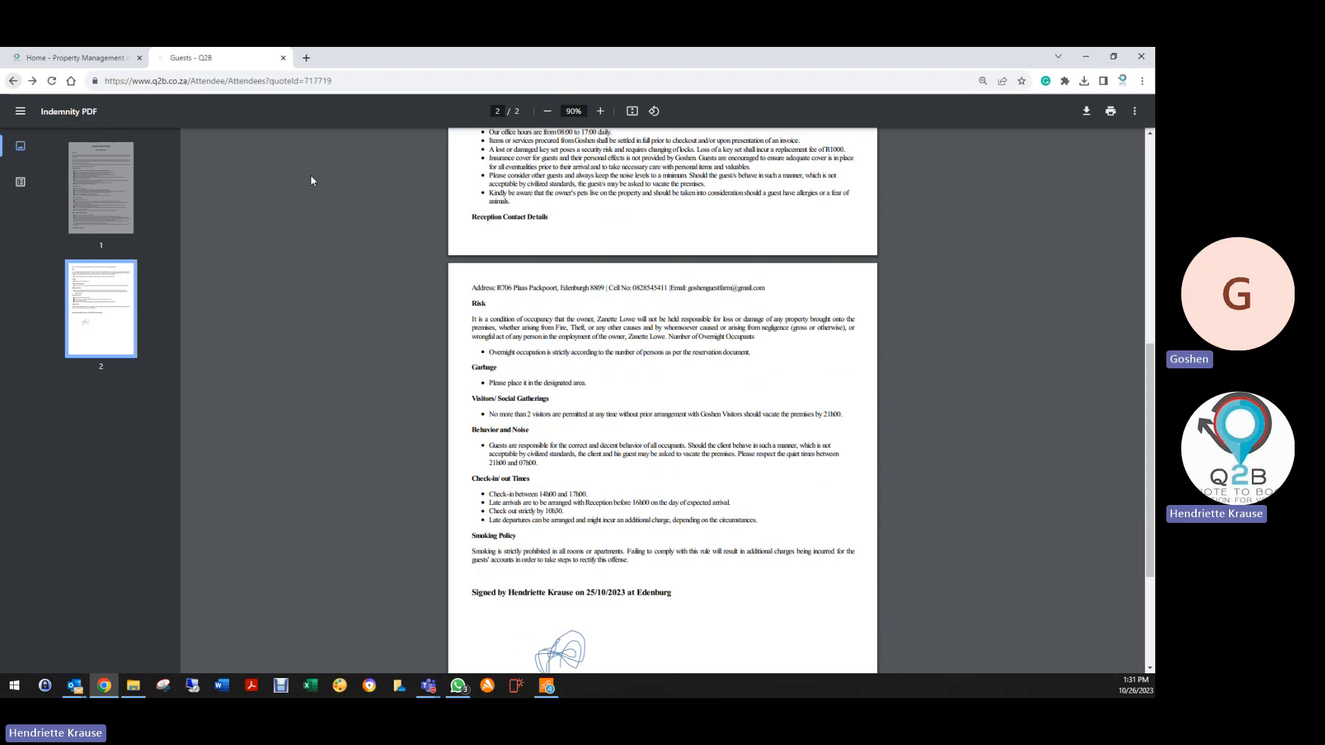
# Check the first guest's answers, including the empty ID photo, then return to the Guests list
pyautogui.click(1074, 164)
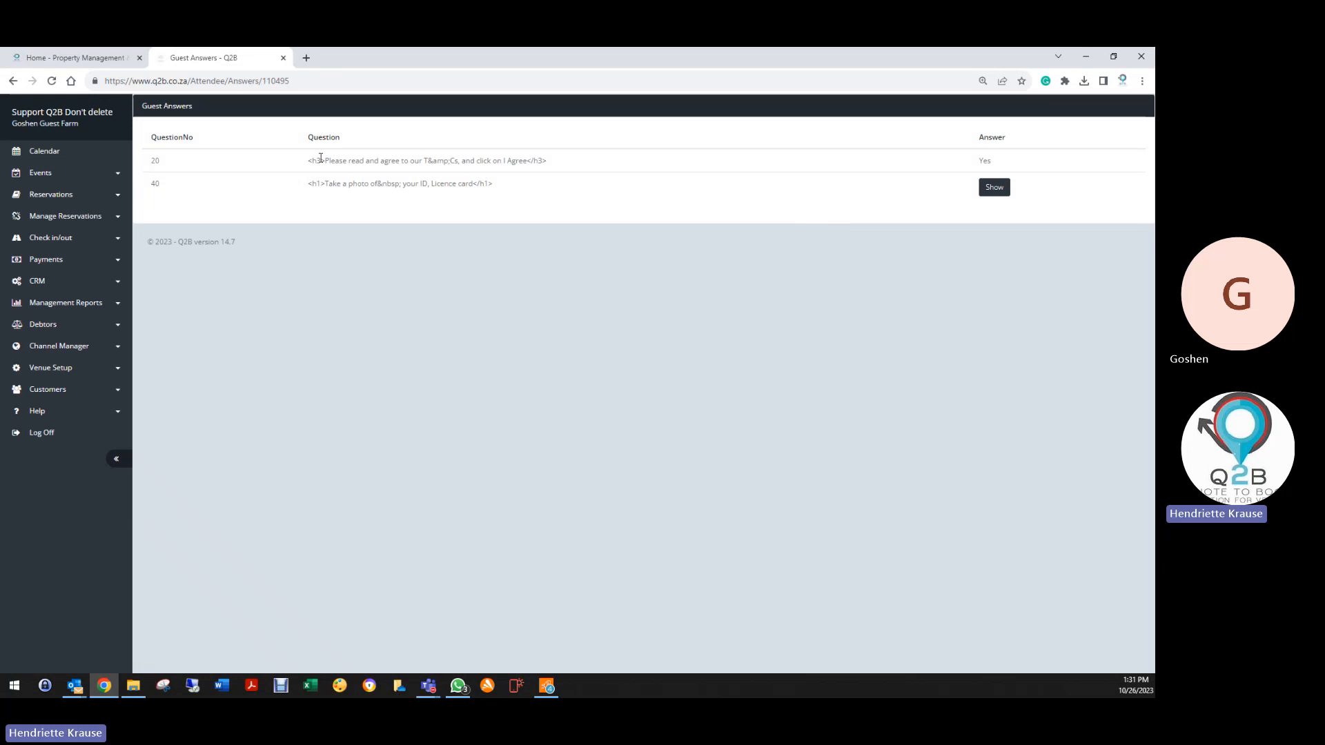
pyautogui.click(994, 188)
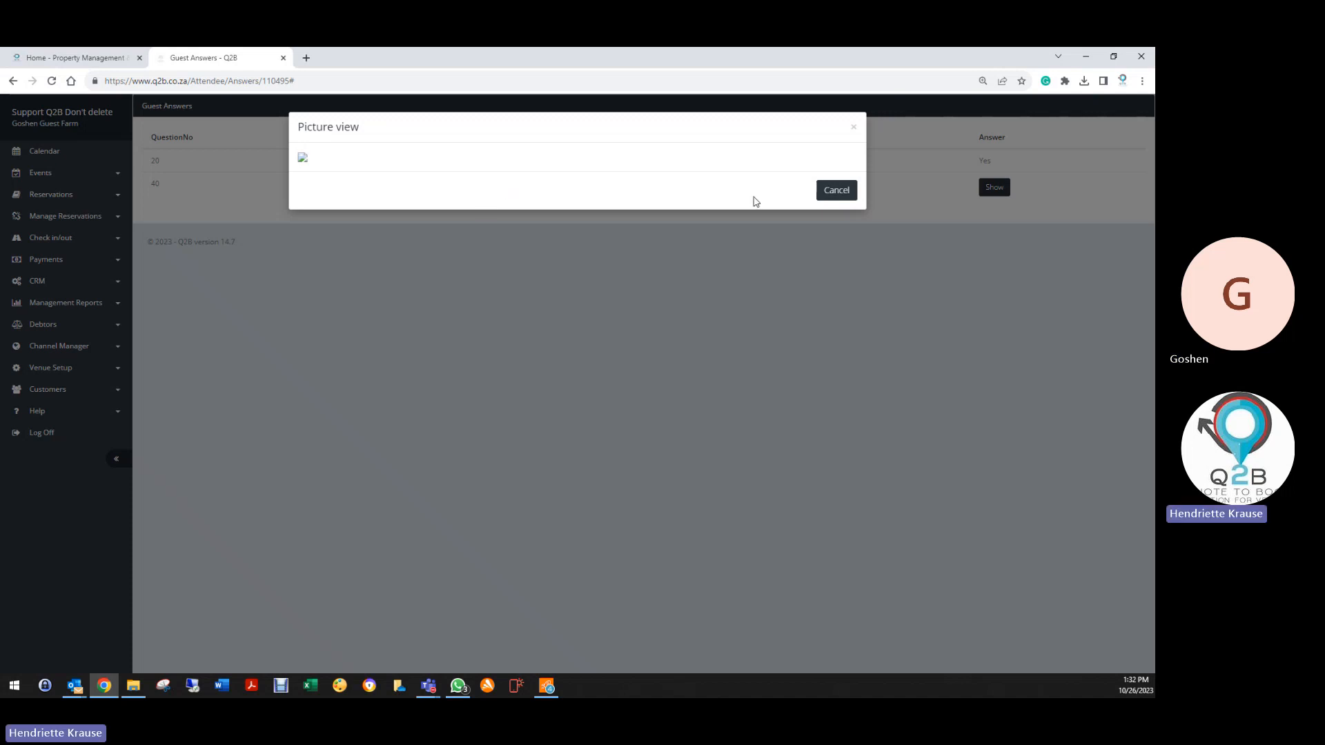
pyautogui.click(834, 191)
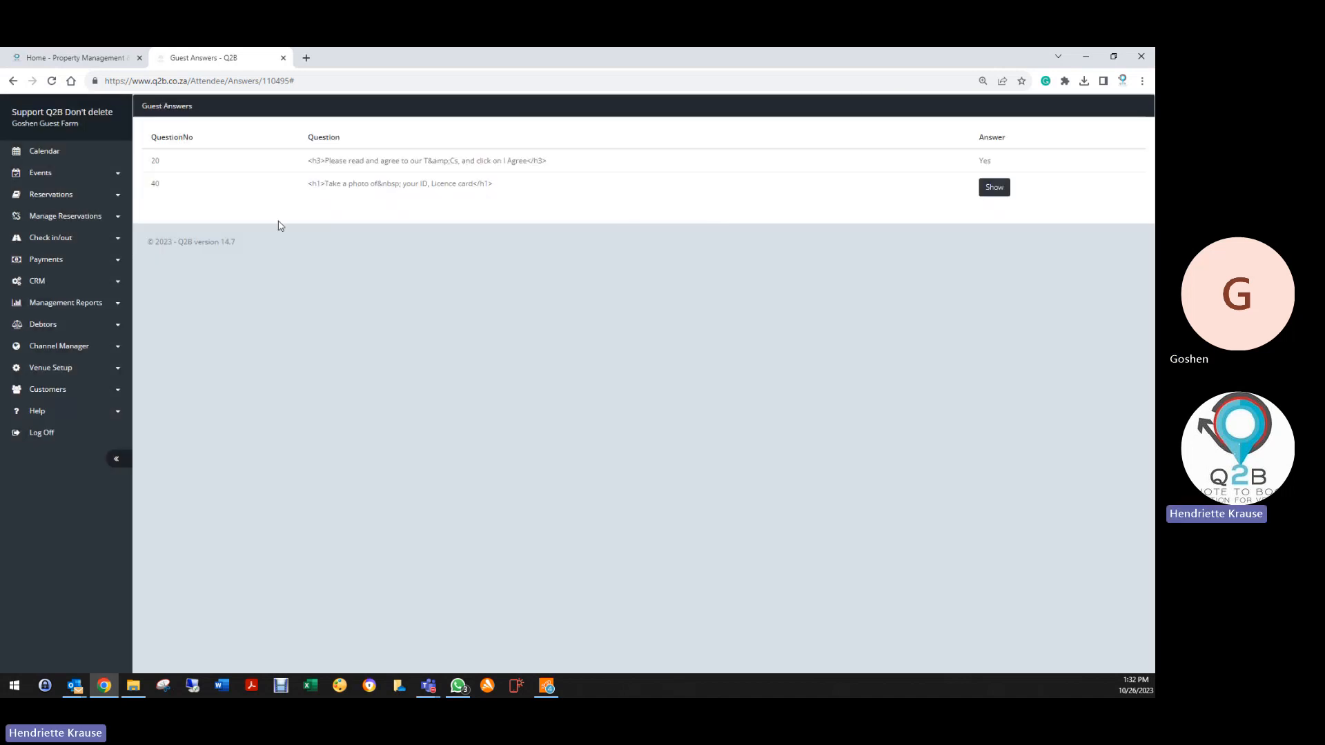
pyautogui.click(13, 80)
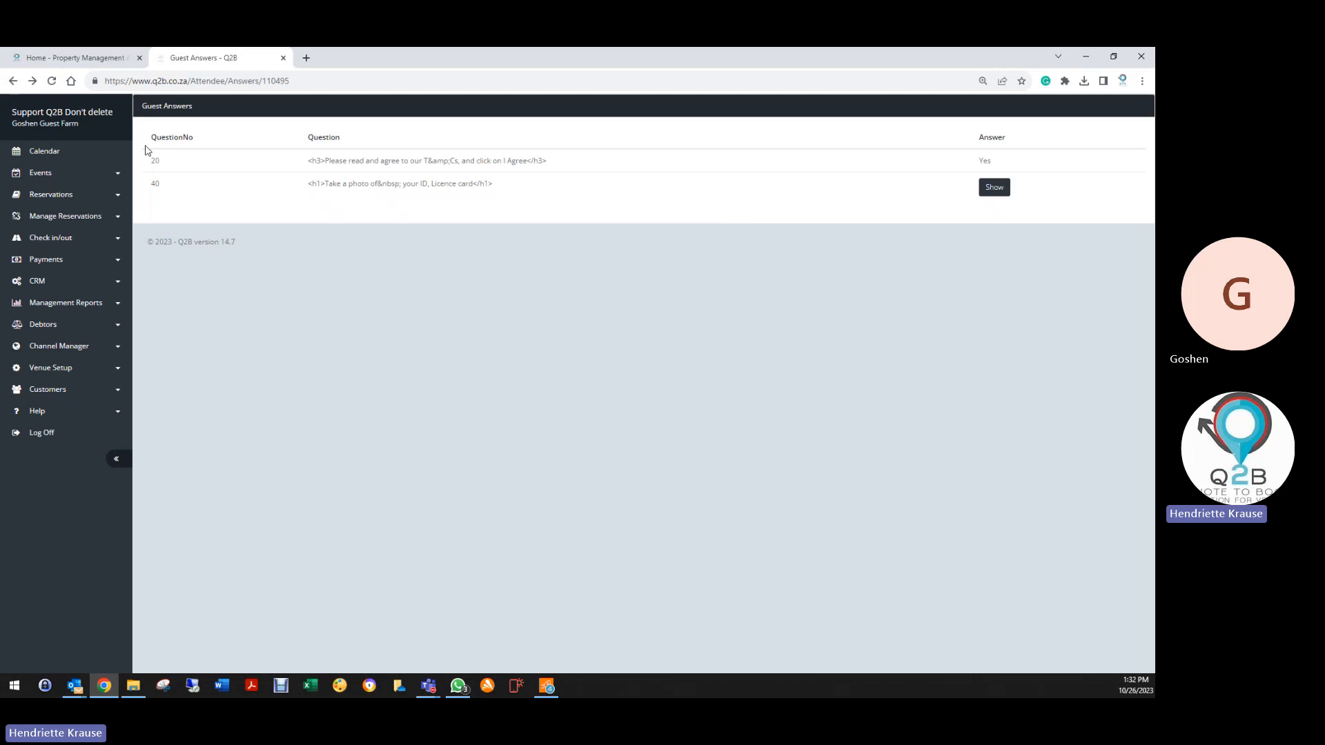
pyautogui.click(13, 80)
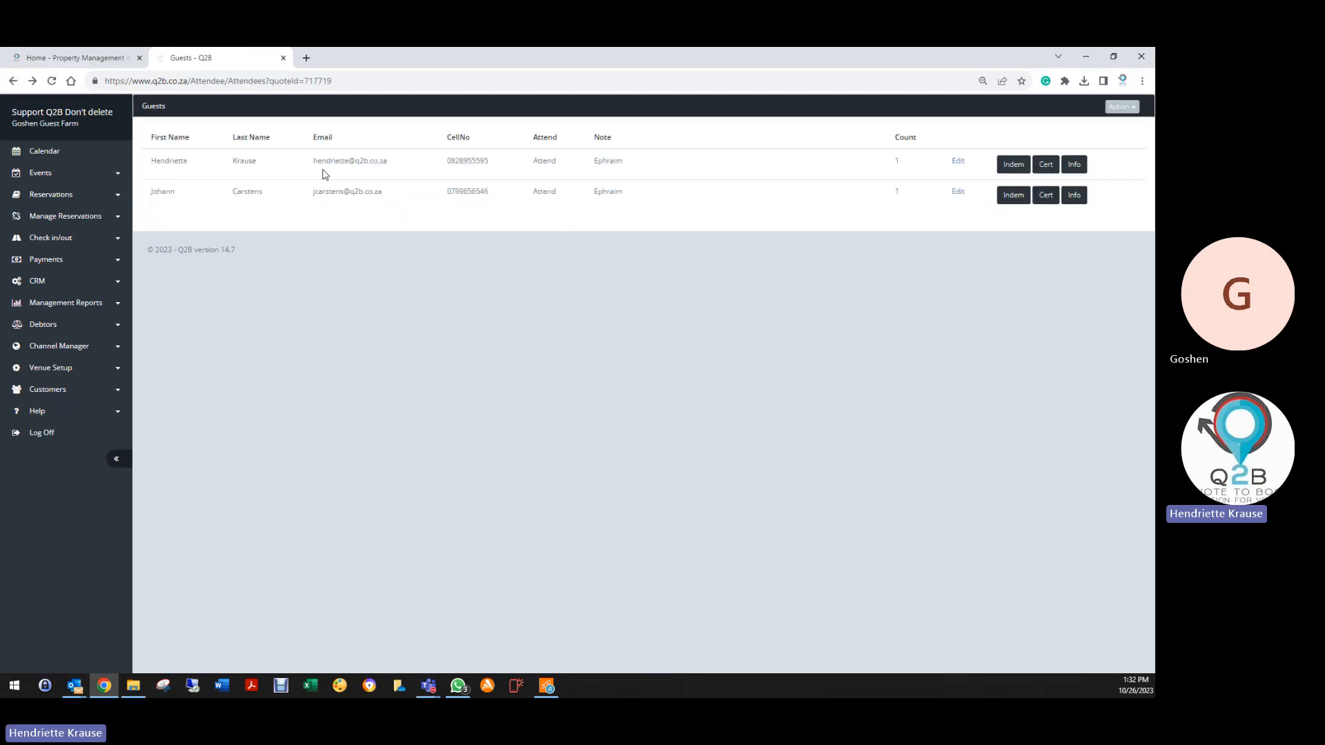
pyautogui.click(13, 80)
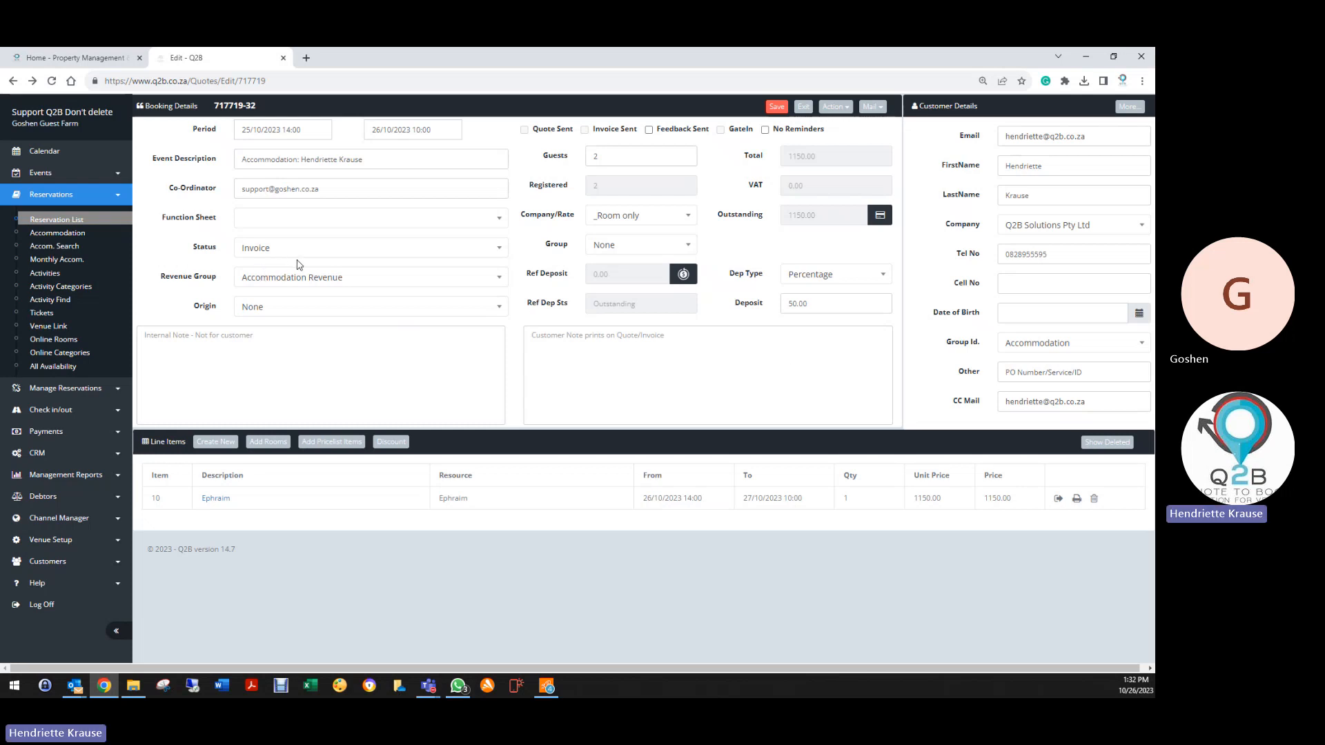
pyautogui.click(803, 106)
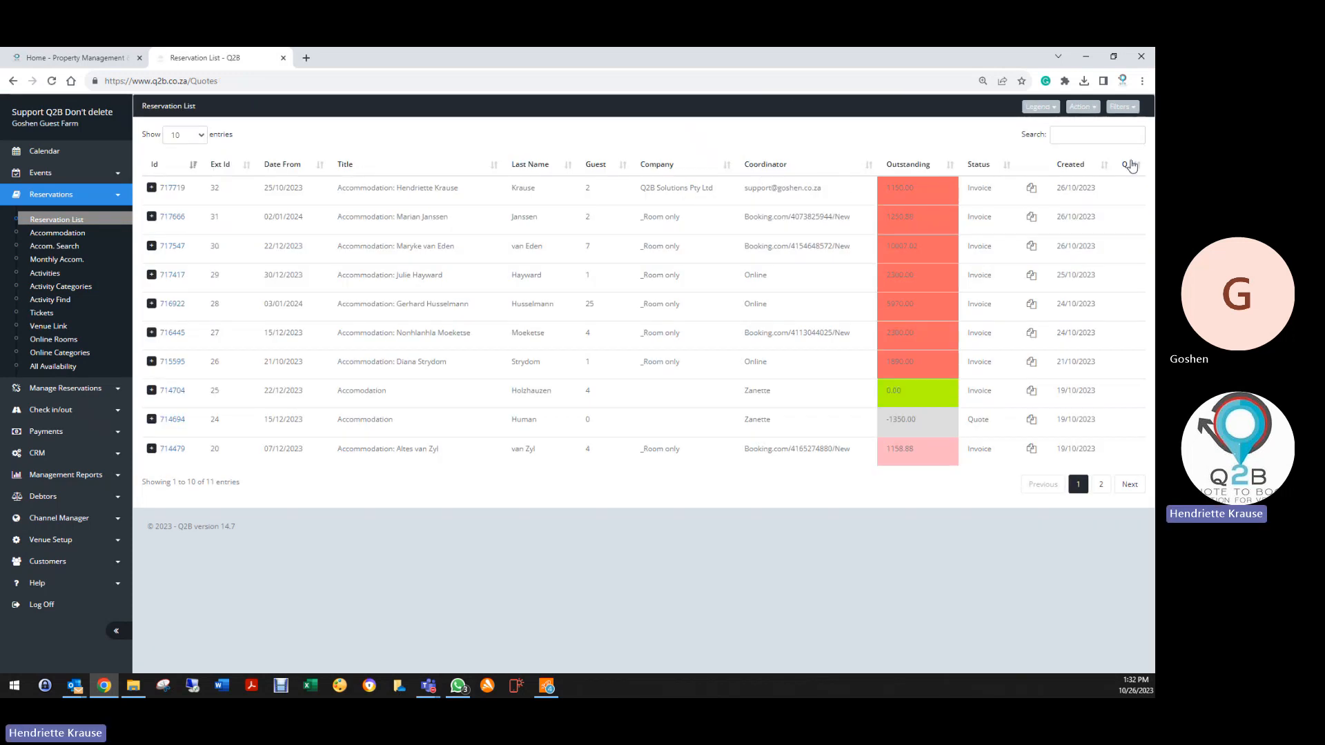
pyautogui.click(1122, 106)
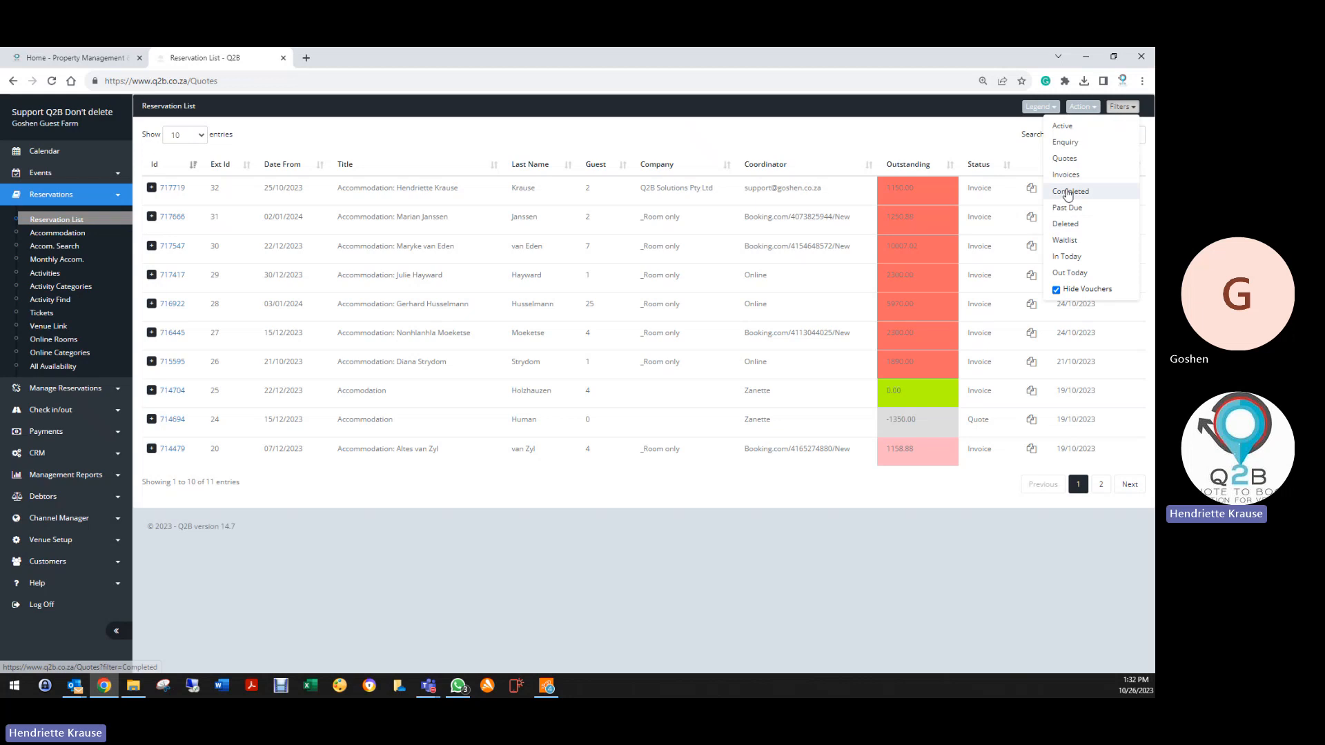
pyautogui.click(172, 188)
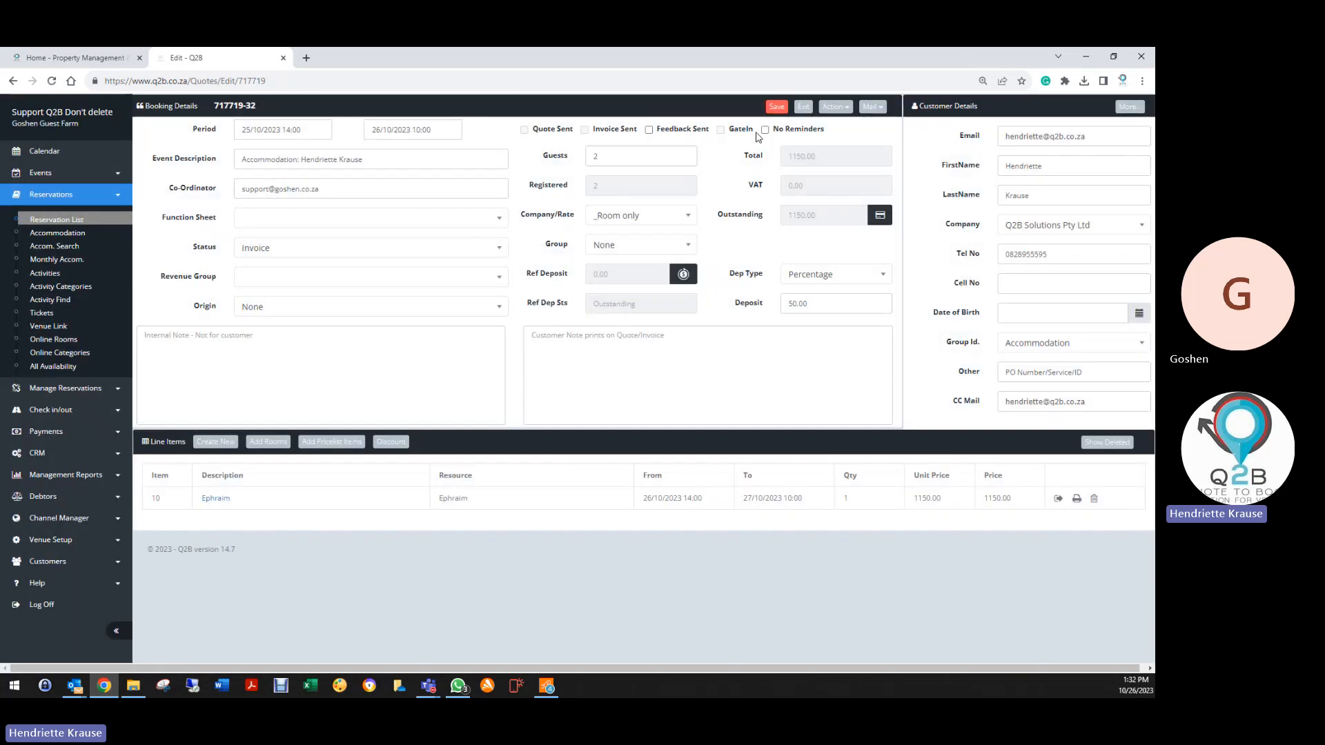
pyautogui.click(835, 107)
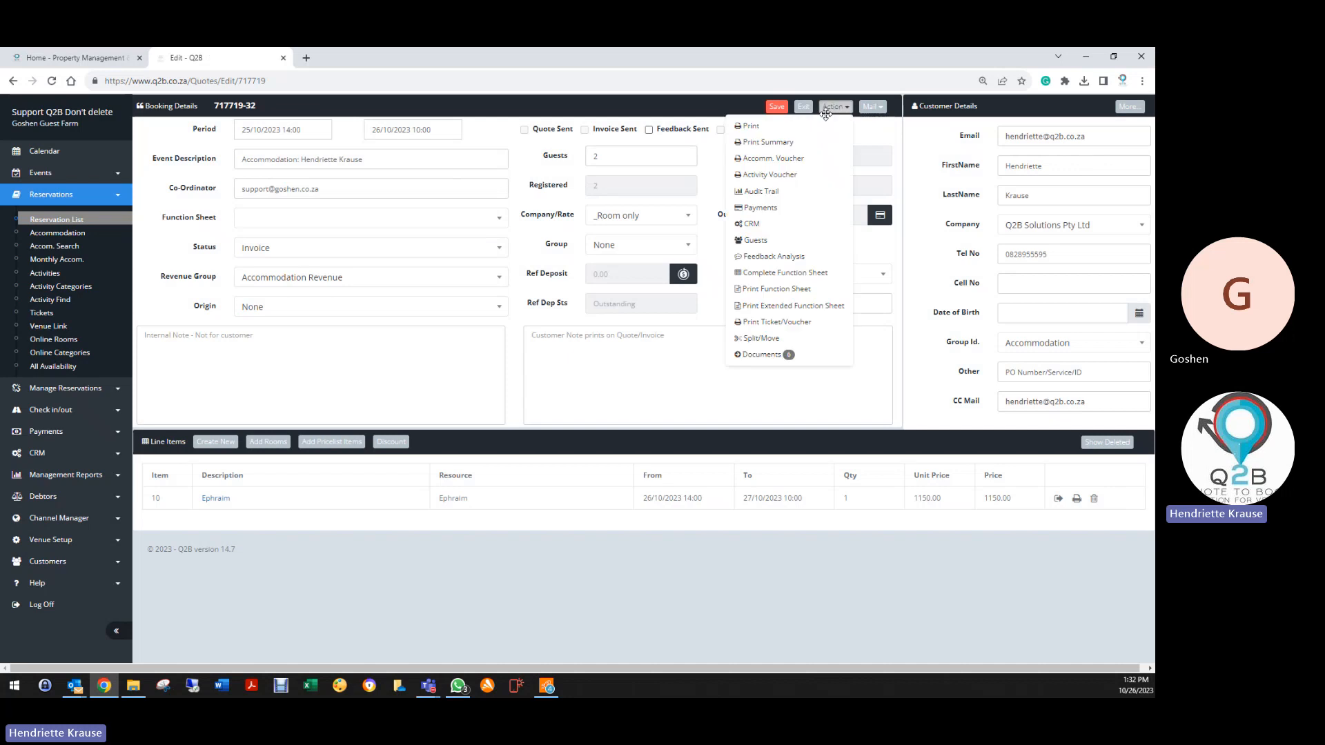
pyautogui.click(756, 239)
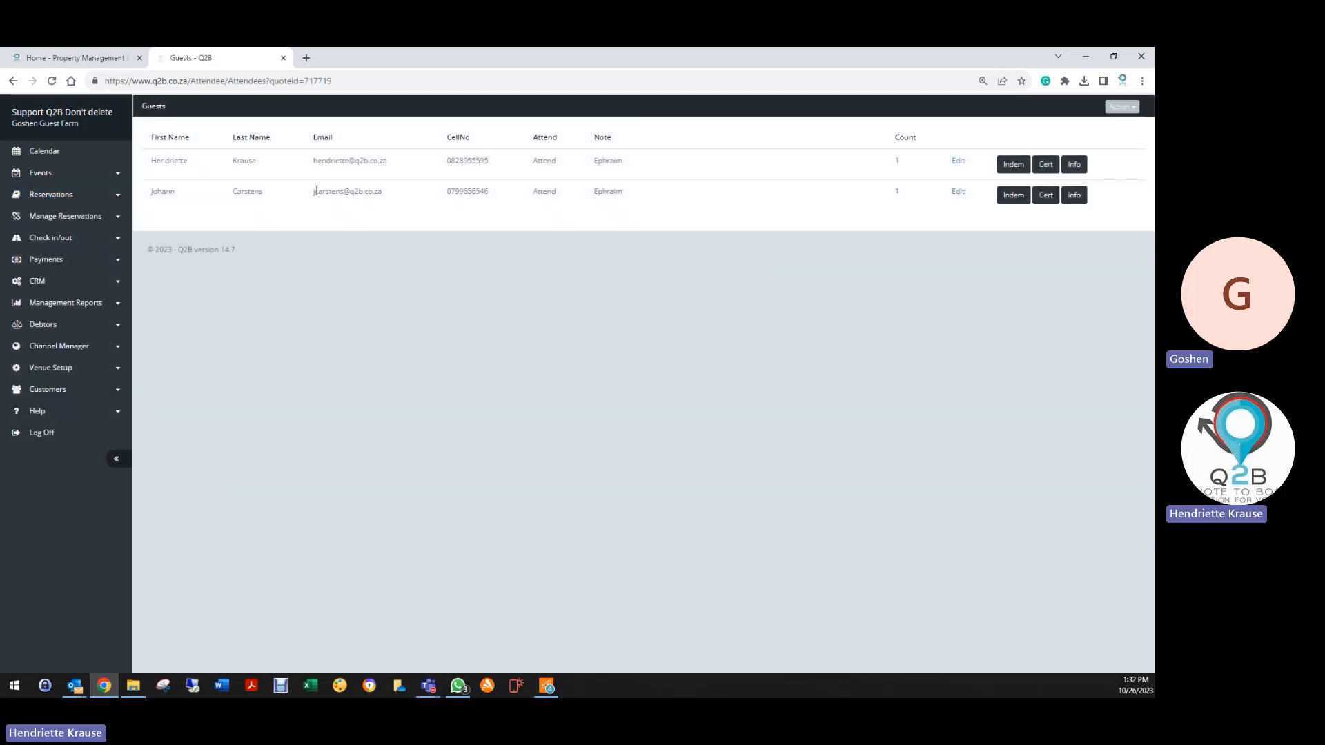
pyautogui.click(1013, 164)
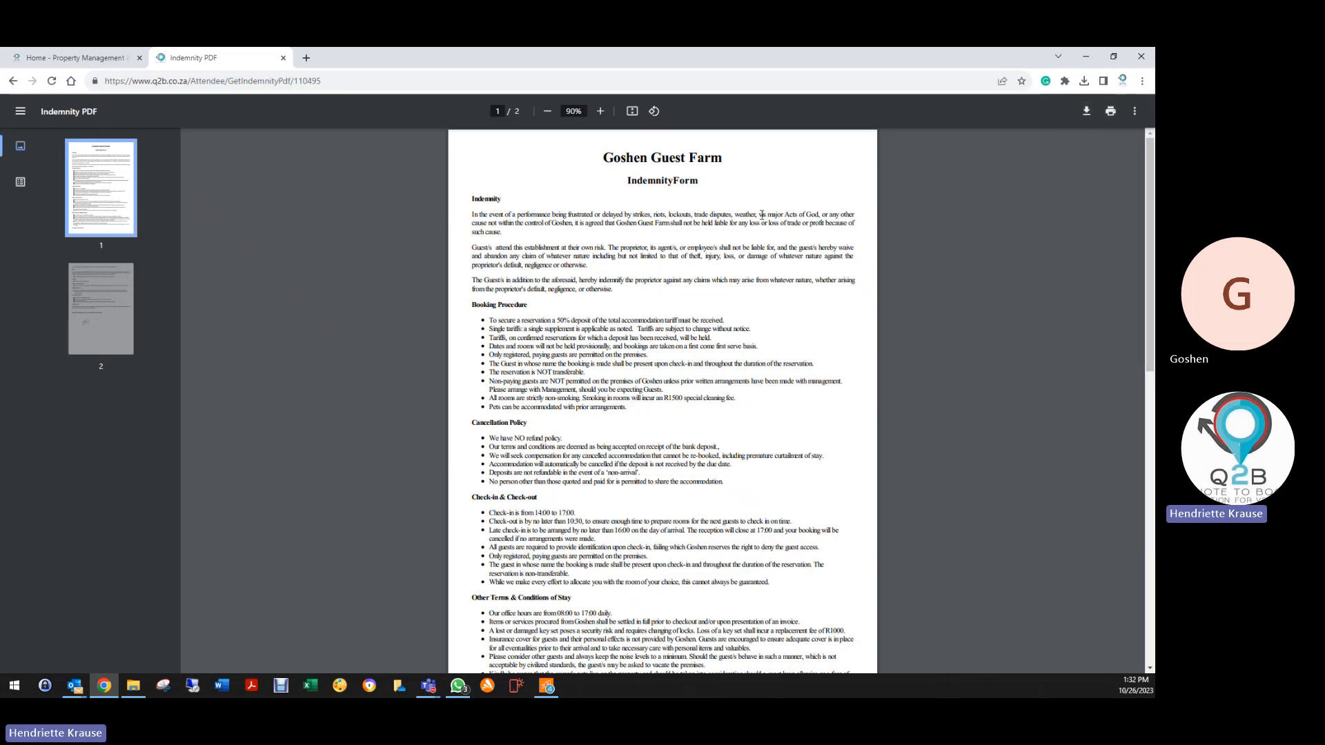
pyautogui.scroll(-4, 749, 219)
pyautogui.scroll(4, 514, 283)
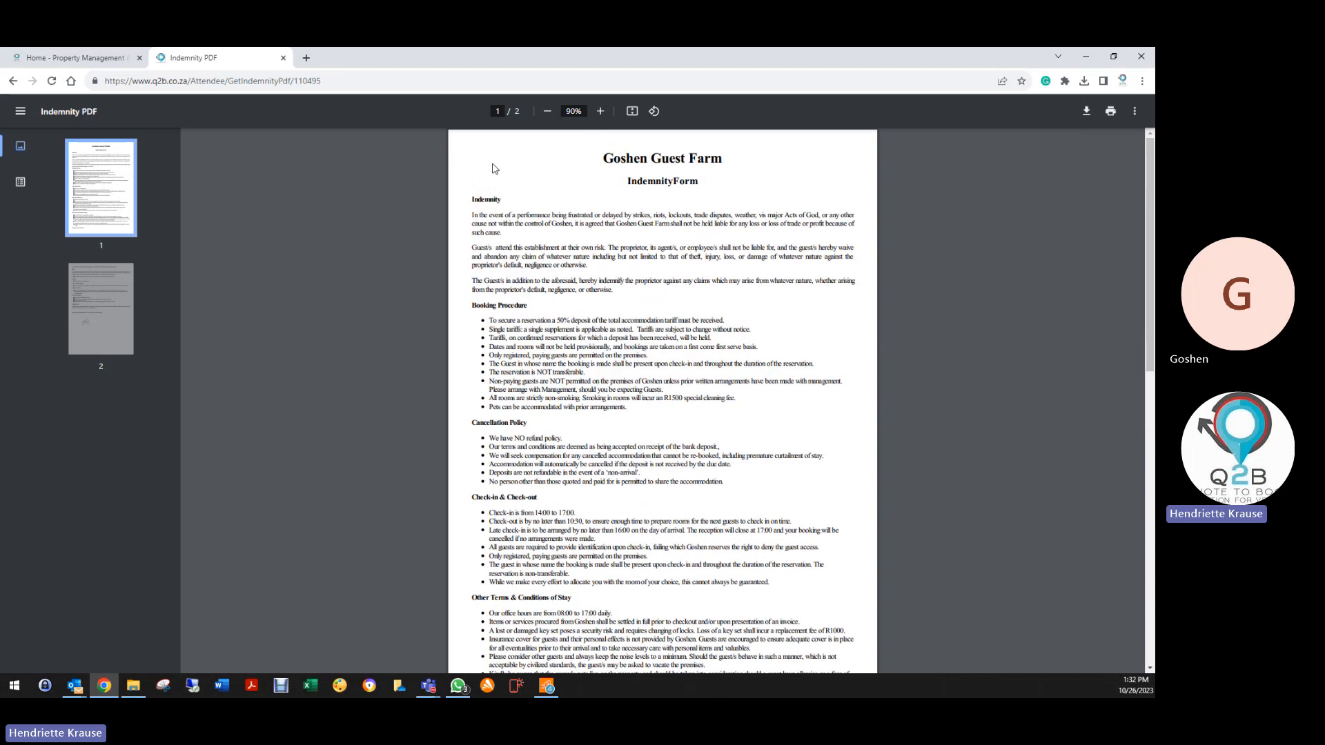
pyautogui.scroll(-9, 547, 464)
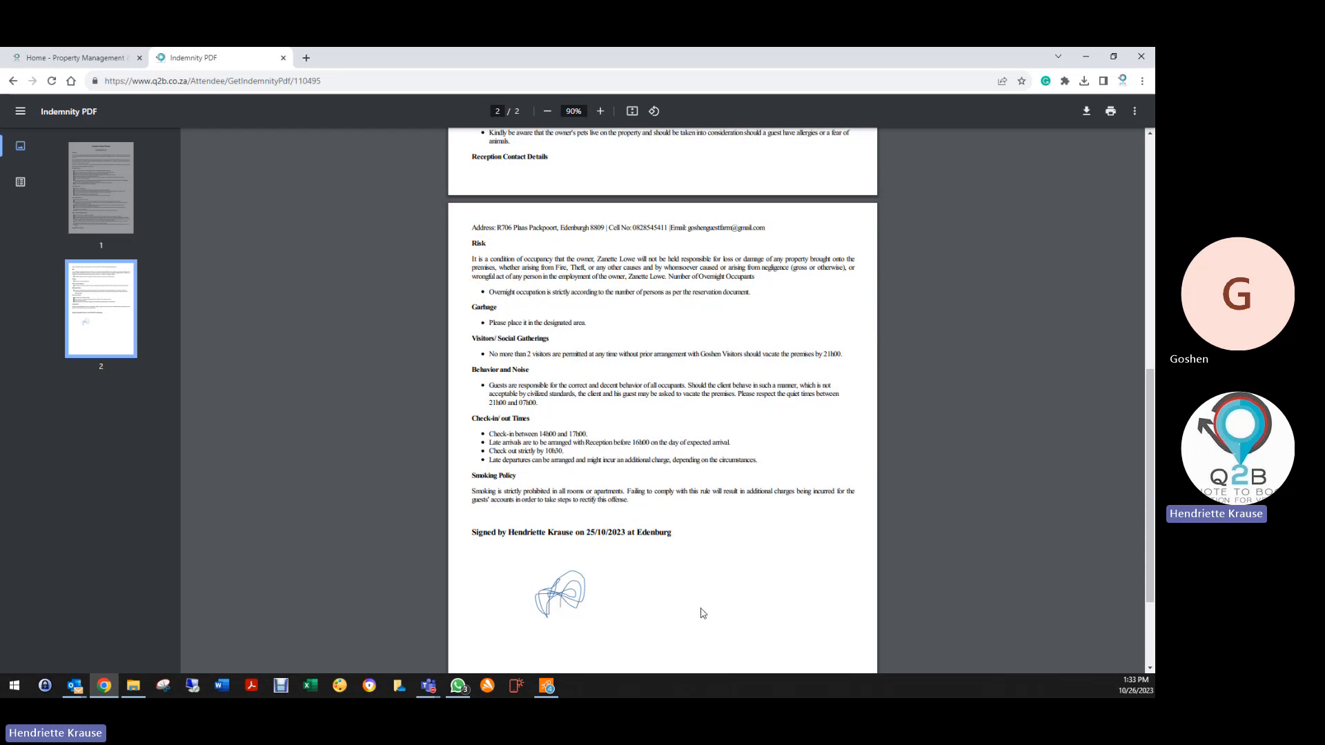
pyautogui.scroll(15, 660, 532)
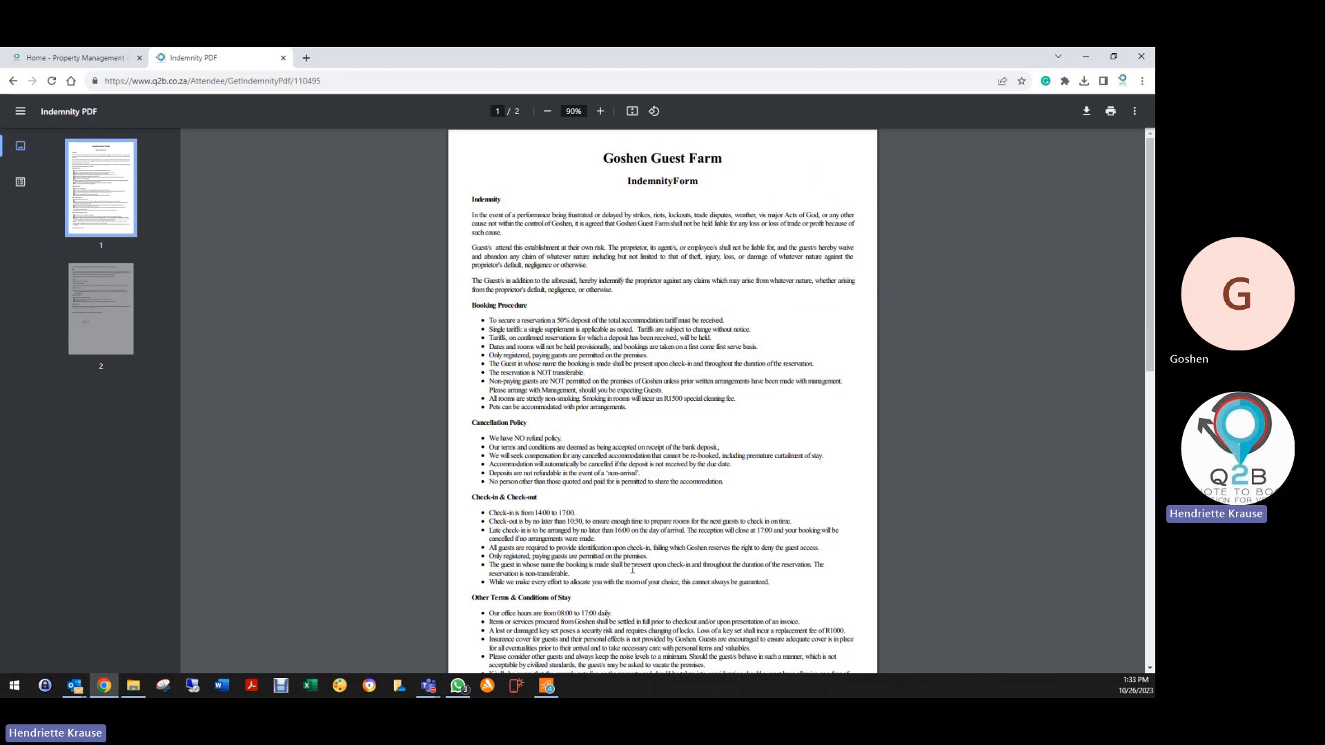
pyautogui.scroll(-3, 672, 562)
pyautogui.scroll(-2, 666, 552)
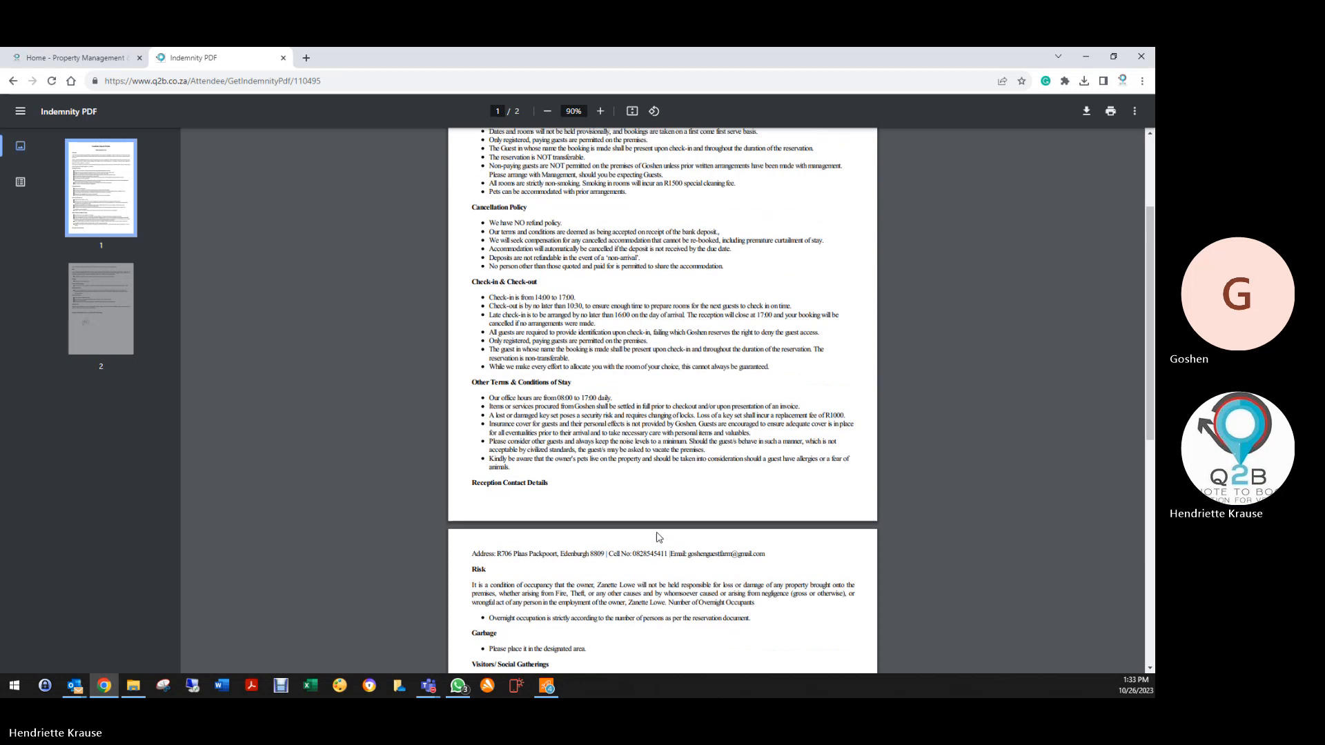
pyautogui.scroll(8, 659, 538)
pyautogui.scroll(-8, 621, 539)
pyautogui.scroll(-2, 502, 536)
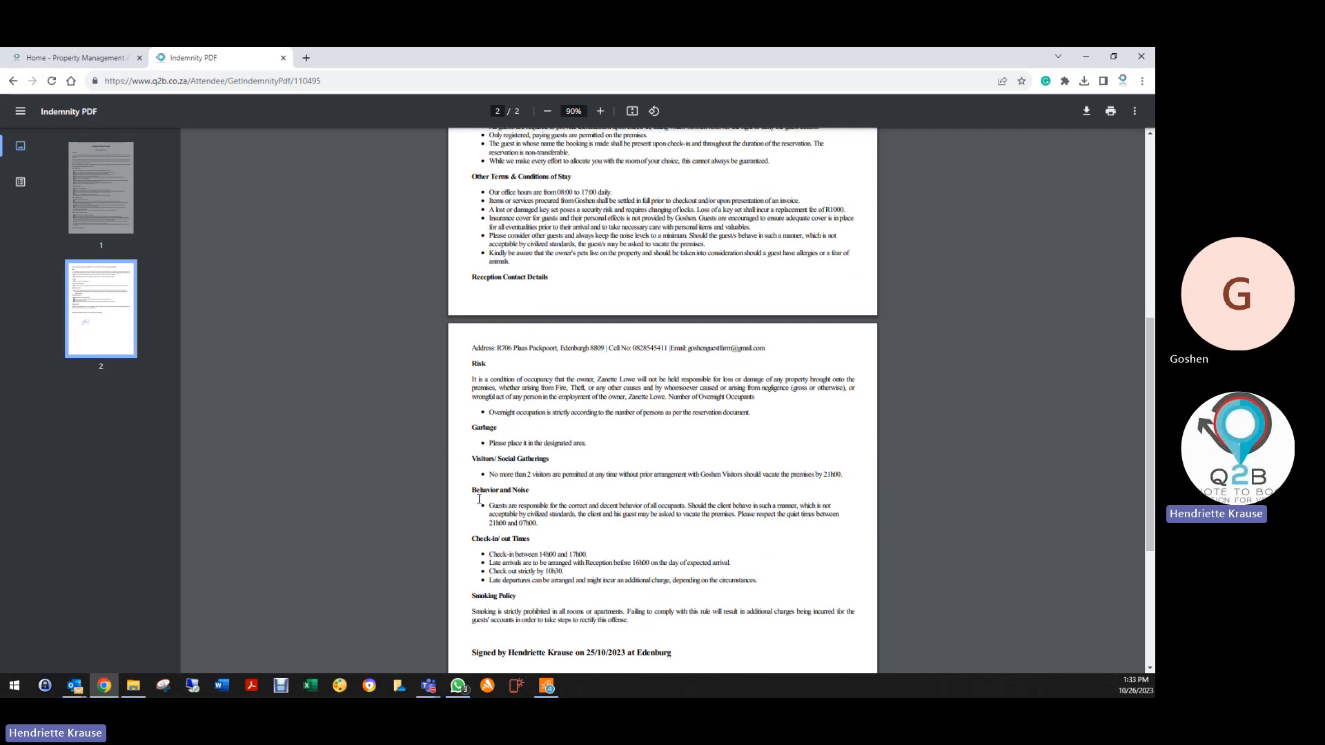
pyautogui.scroll(-3, 543, 526)
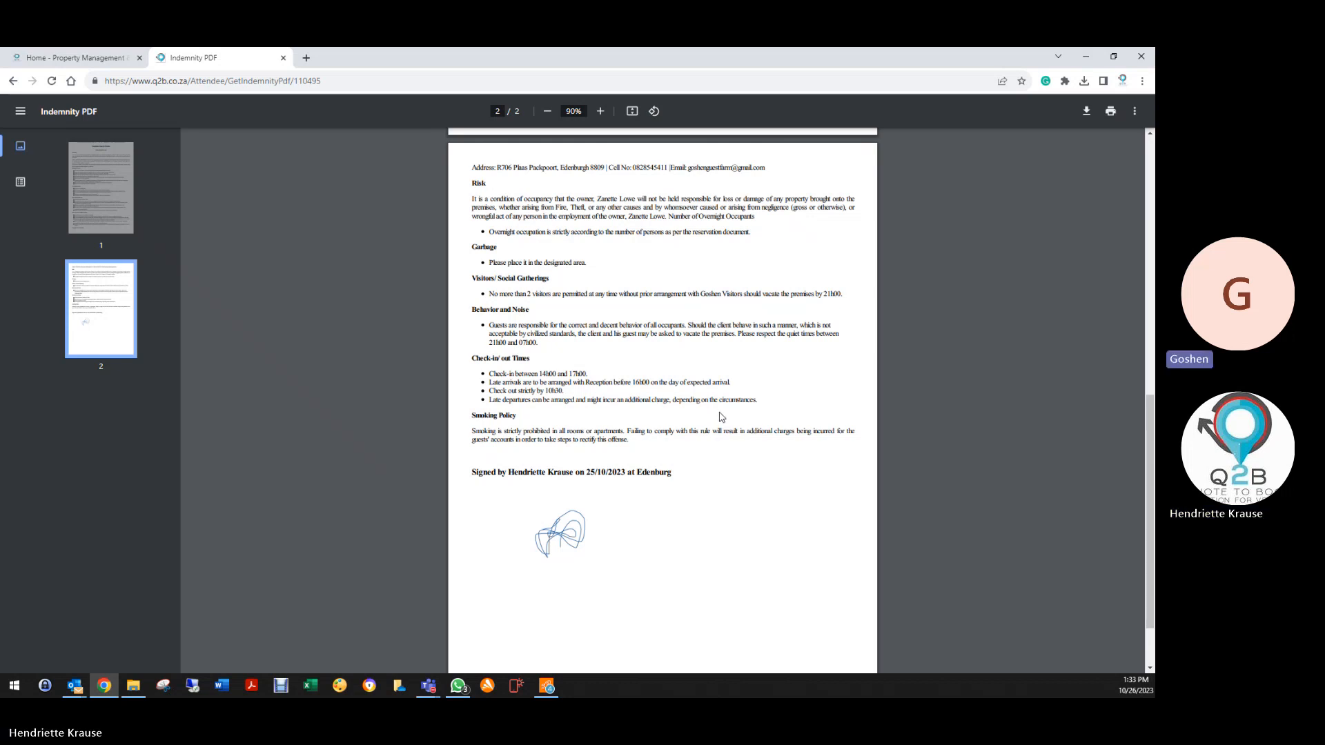
pyautogui.scroll(2, 721, 416)
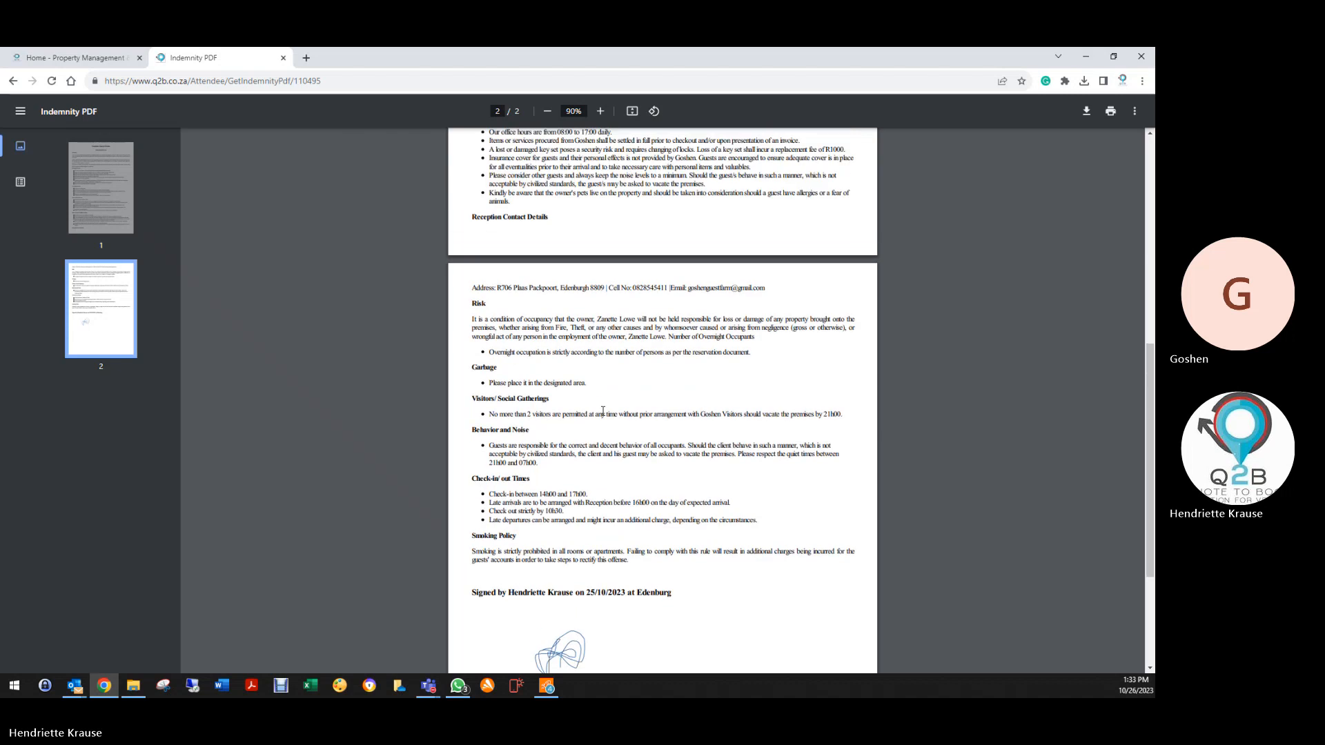
pyautogui.scroll(4, 603, 411)
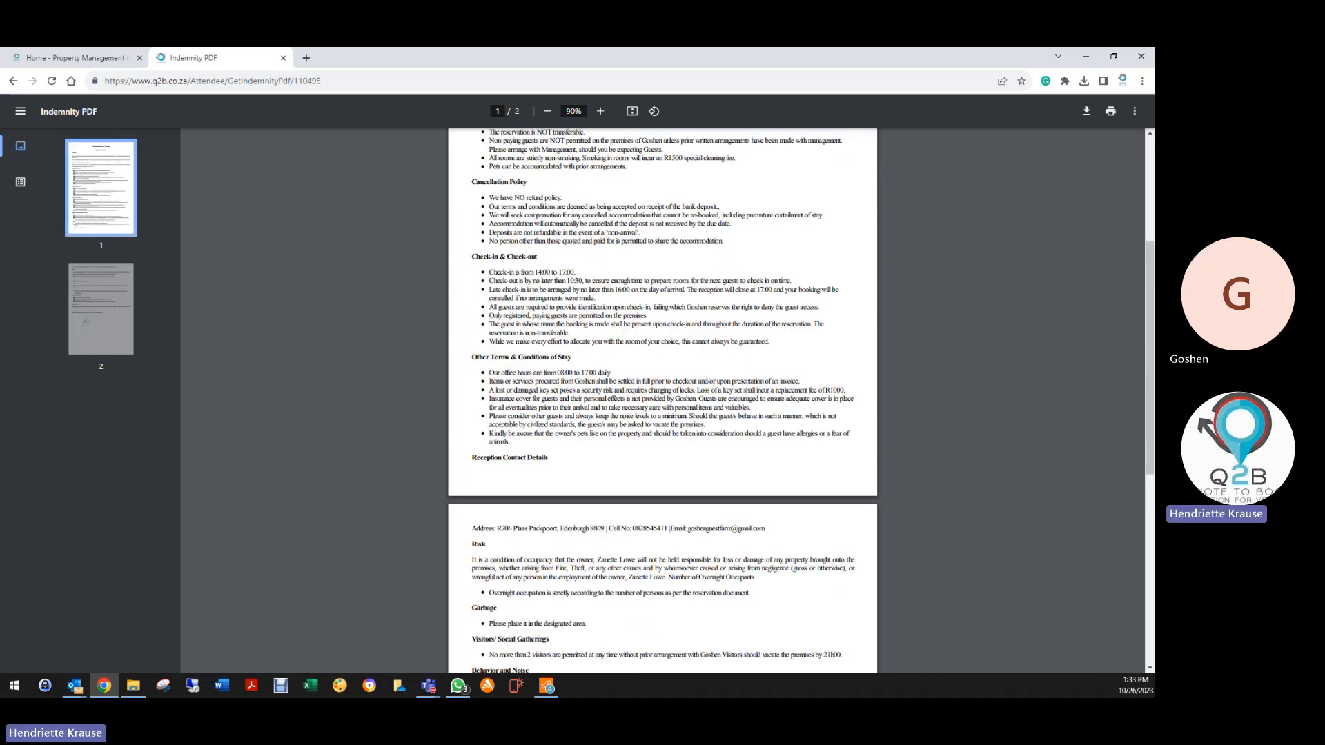
pyautogui.scroll(2, 554, 326)
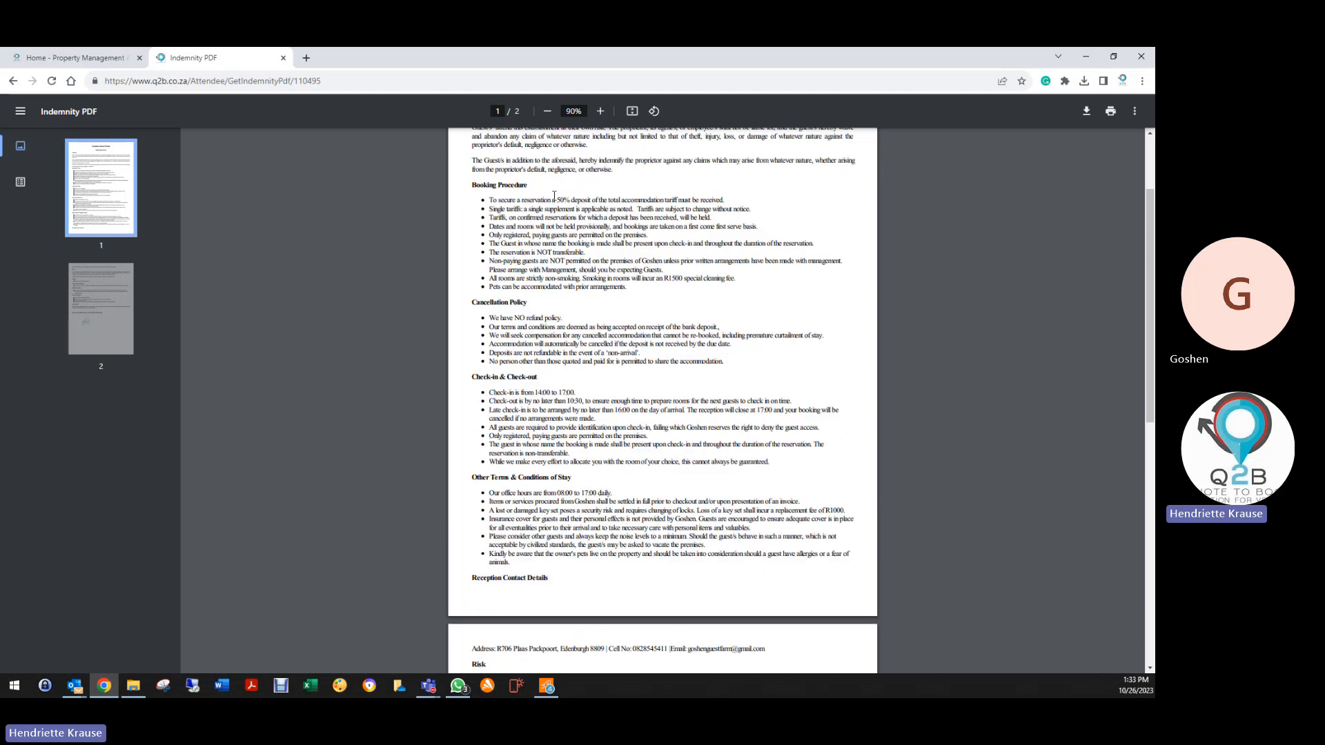
pyautogui.scroll(2, 592, 371)
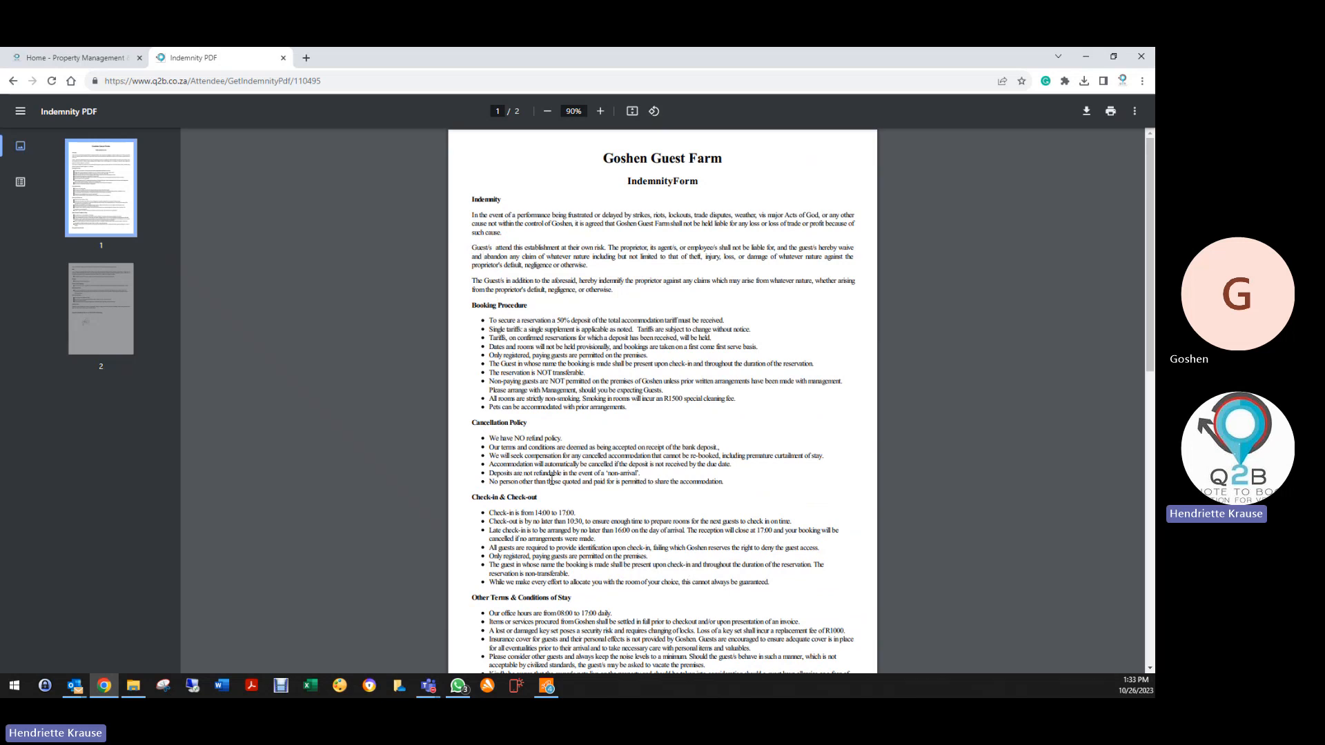
pyautogui.scroll(-4, 557, 487)
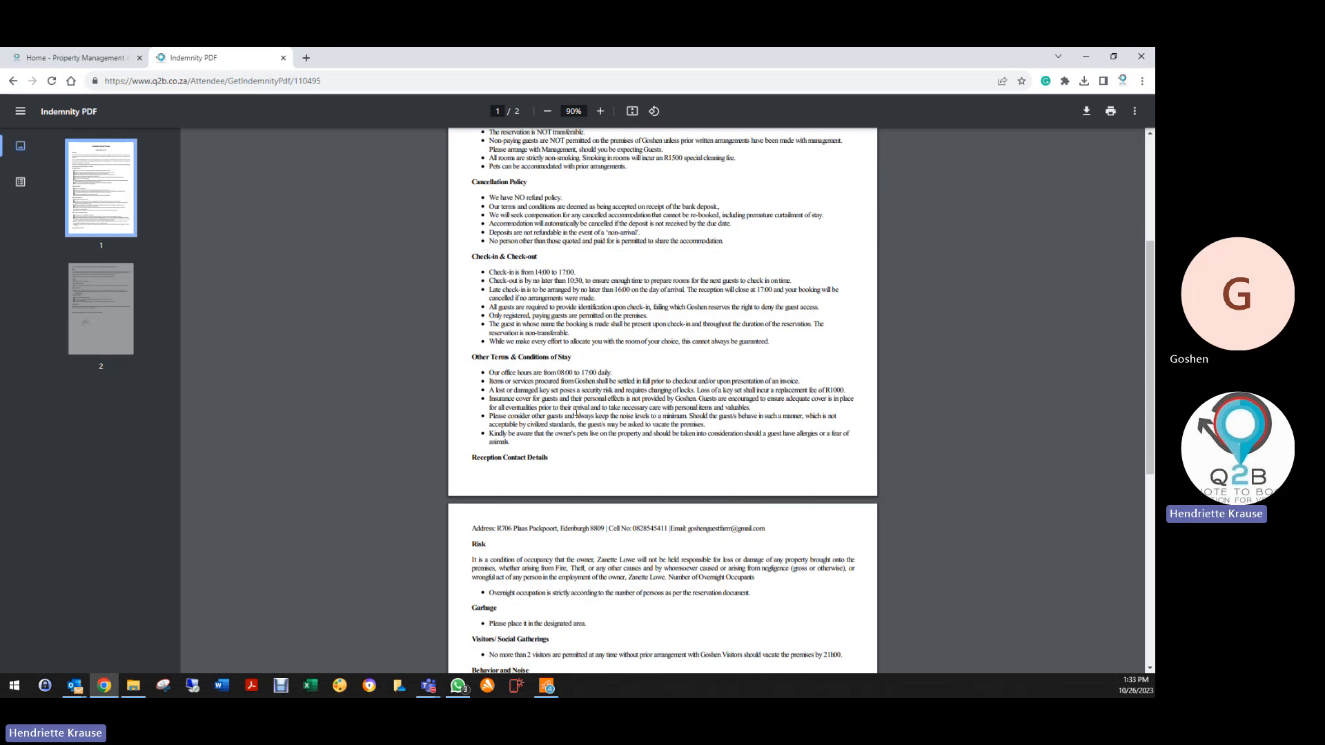
pyautogui.scroll(-4, 572, 452)
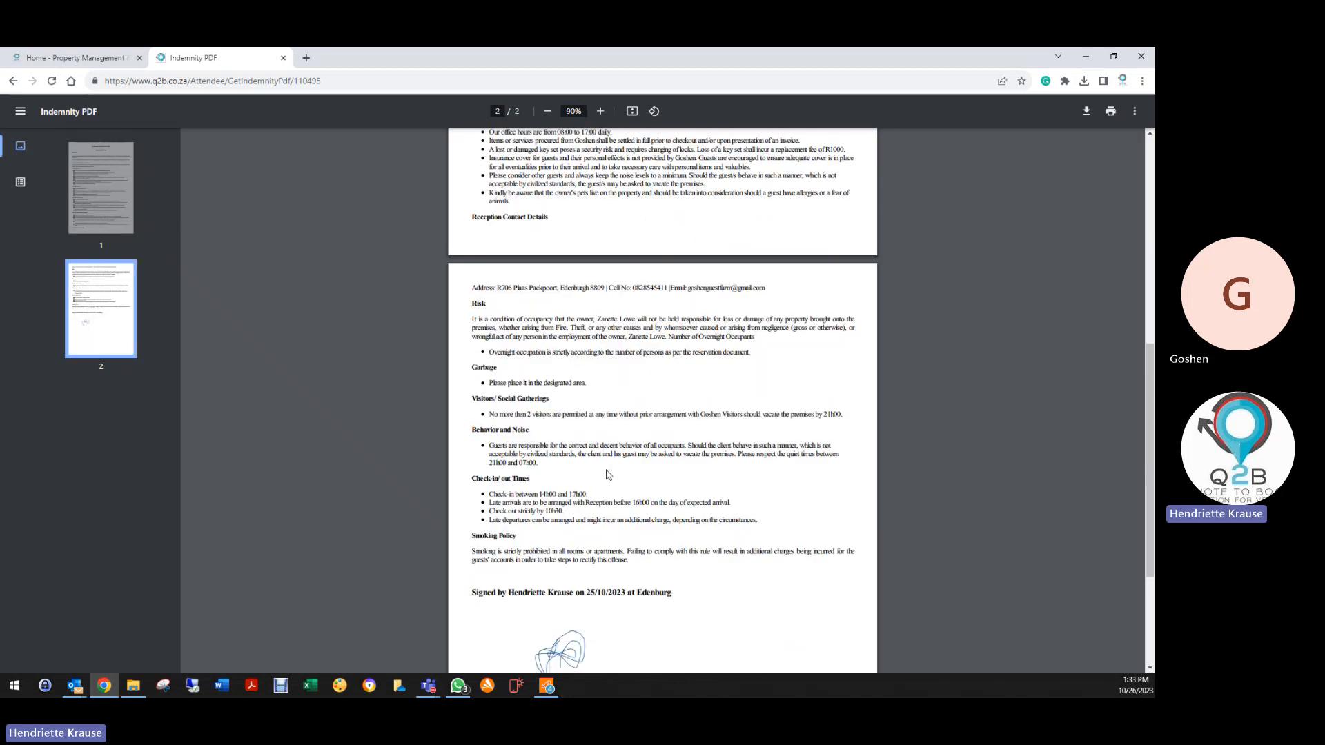
pyautogui.scroll(-3, 604, 472)
pyautogui.scroll(5, 344, 327)
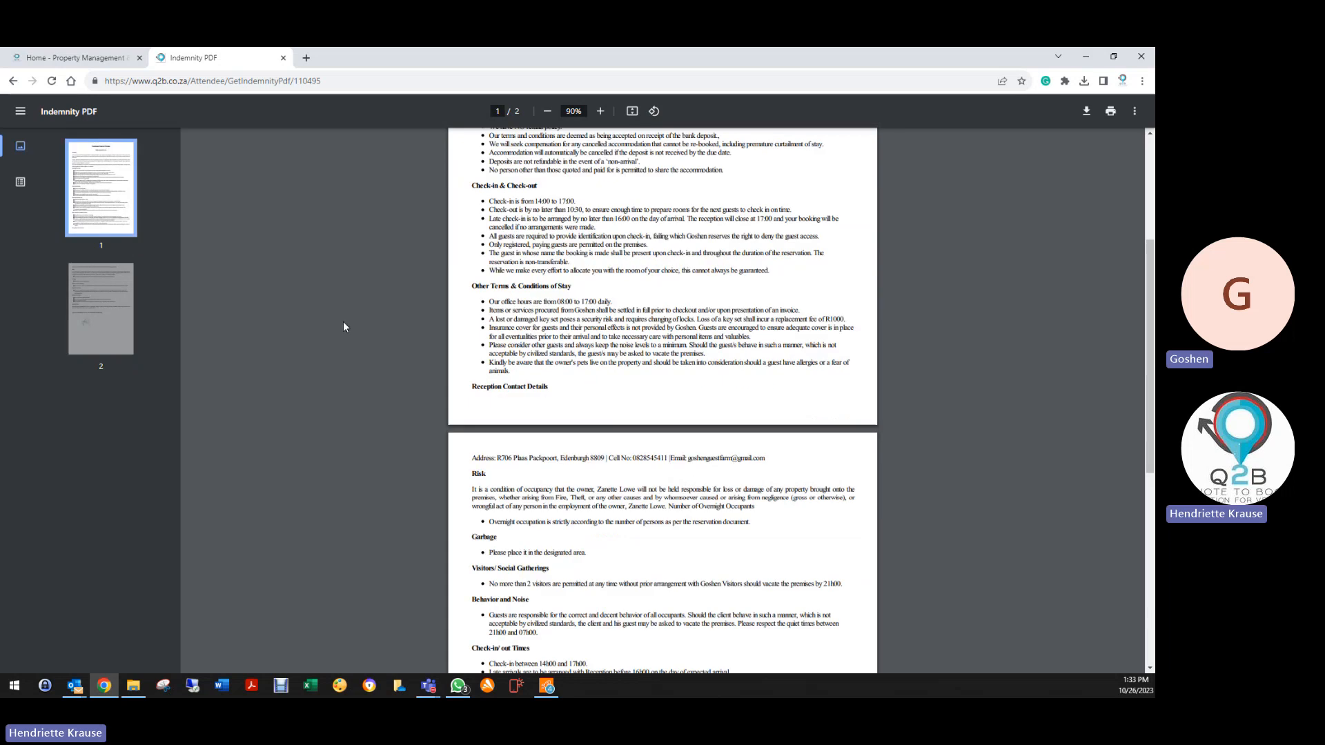
pyautogui.scroll(3, 345, 327)
pyautogui.click(13, 81)
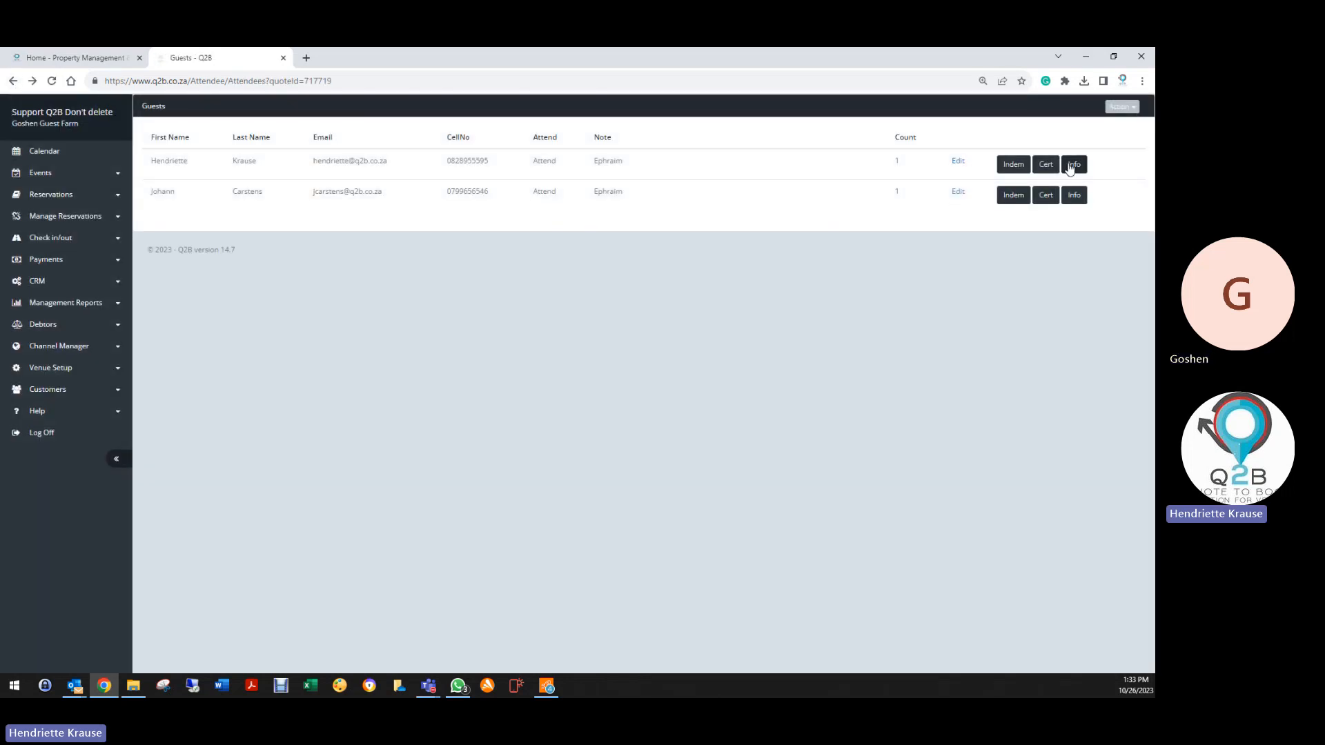
# Save the Ephraim test booking with Deleted status and exit to the Reservation List
pyautogui.click(13, 80)
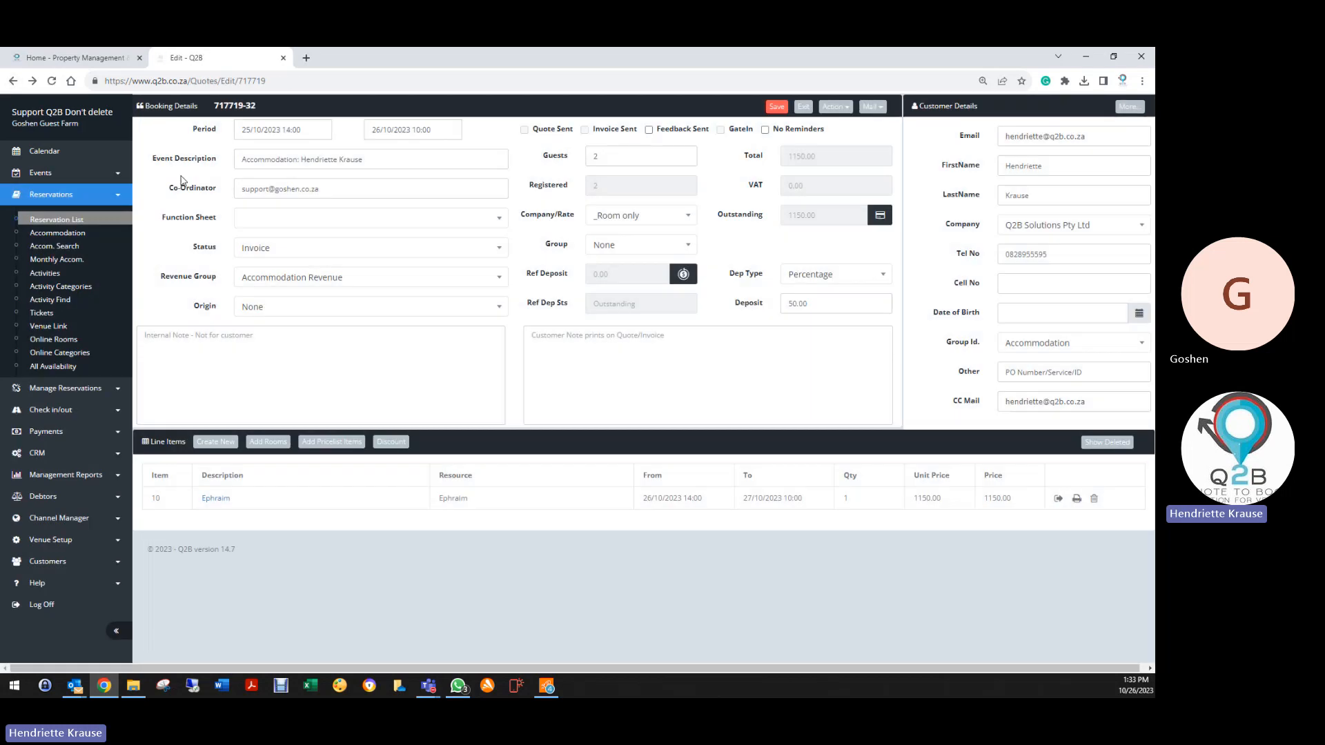
pyautogui.click(307, 248)
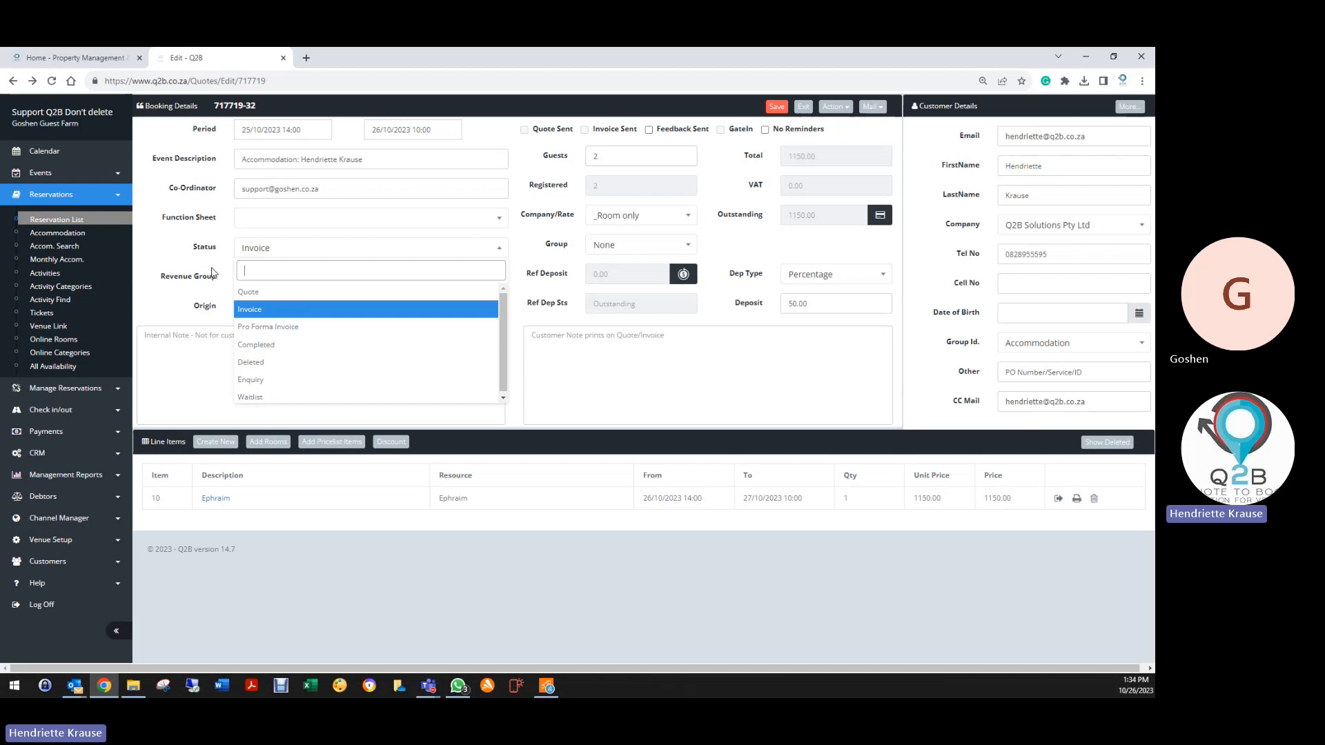
pyautogui.click(261, 362)
pyautogui.click(776, 107)
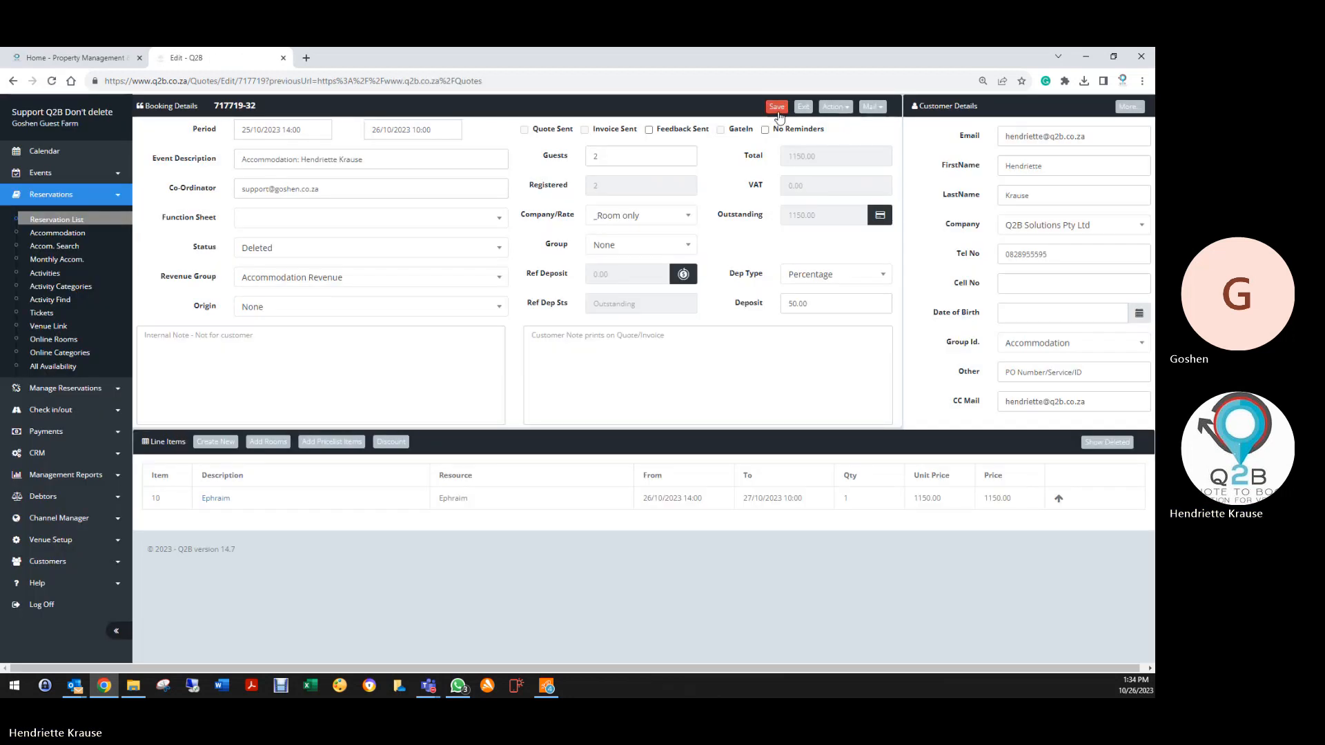
pyautogui.click(803, 107)
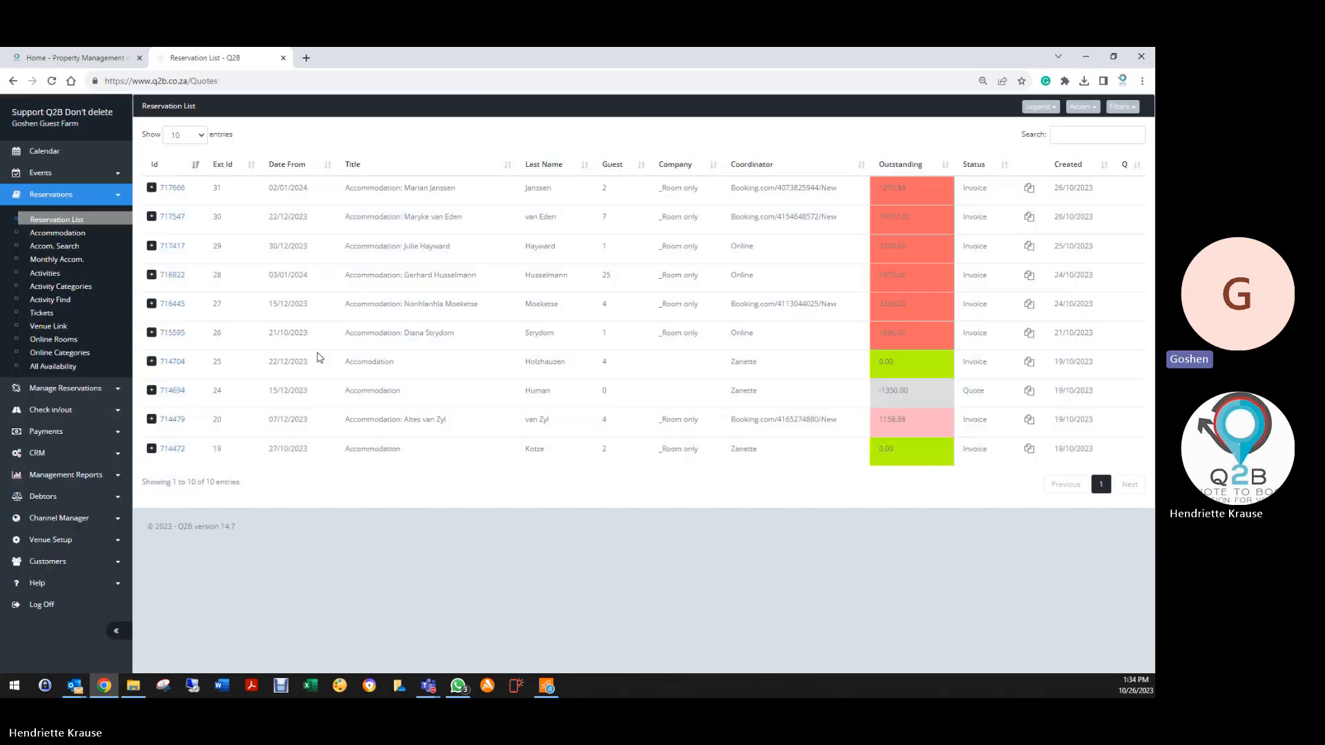
pyautogui.click(1121, 107)
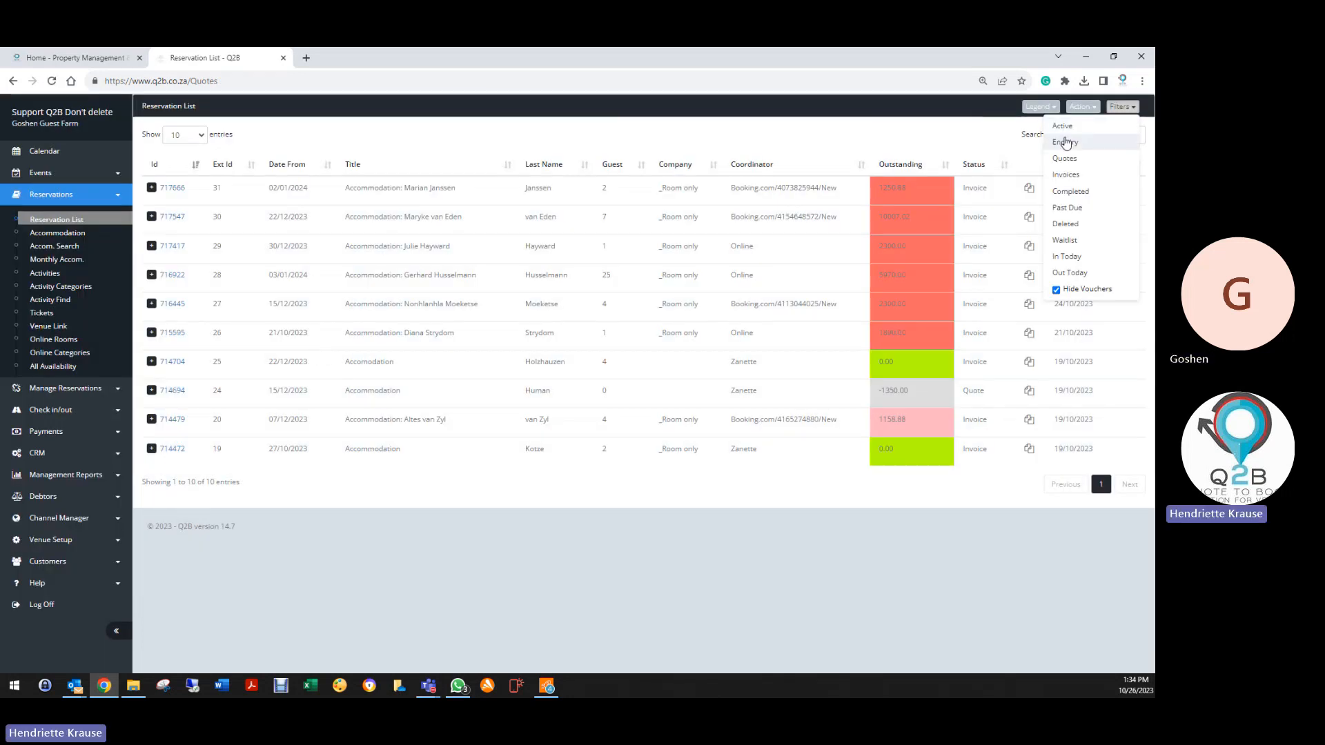
# Filter reservations to Deleted and open the guest list of booking 717719
pyautogui.click(1065, 225)
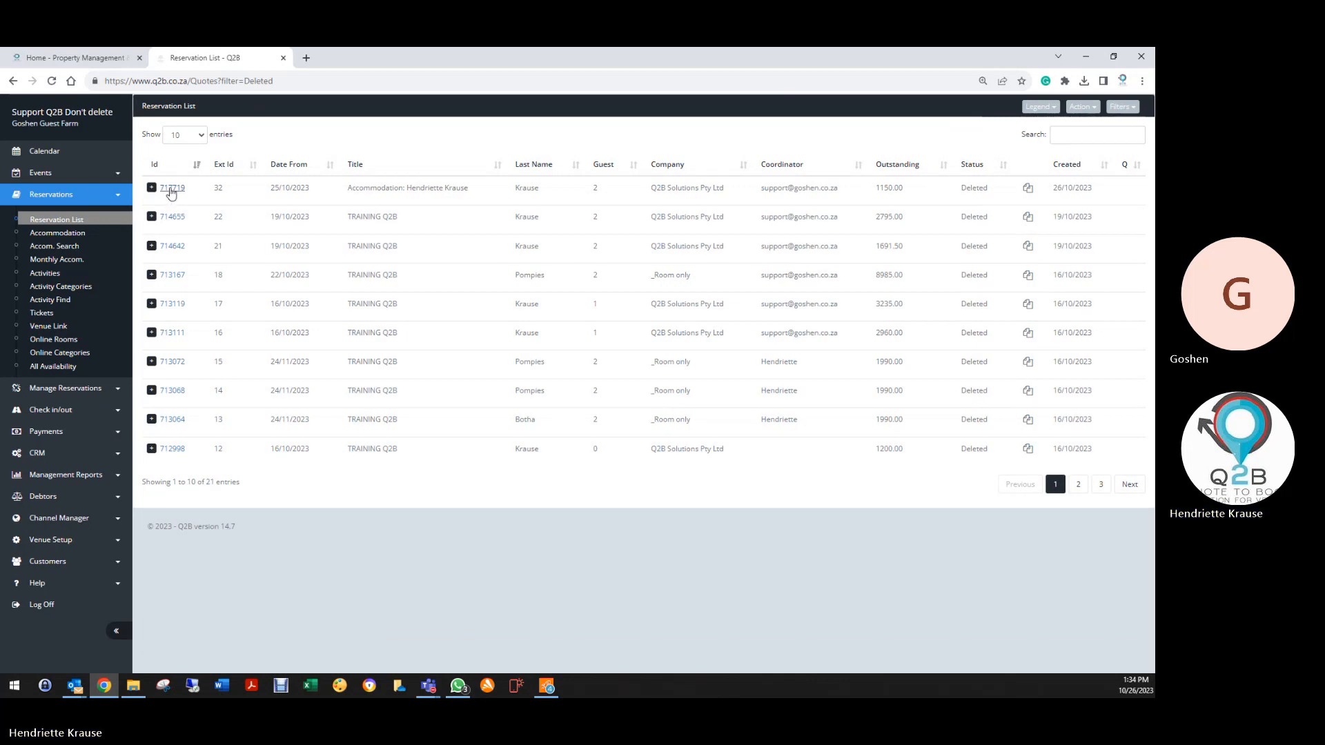
pyautogui.click(169, 187)
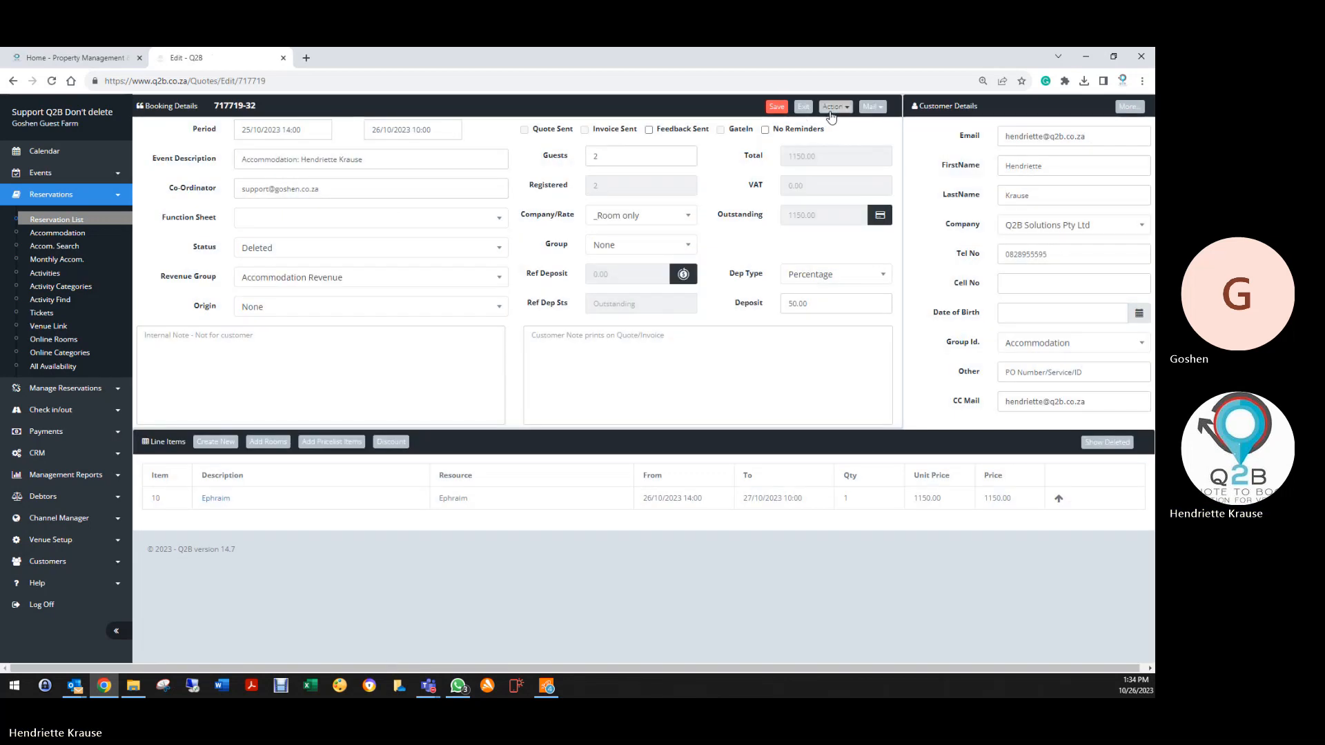
pyautogui.click(835, 106)
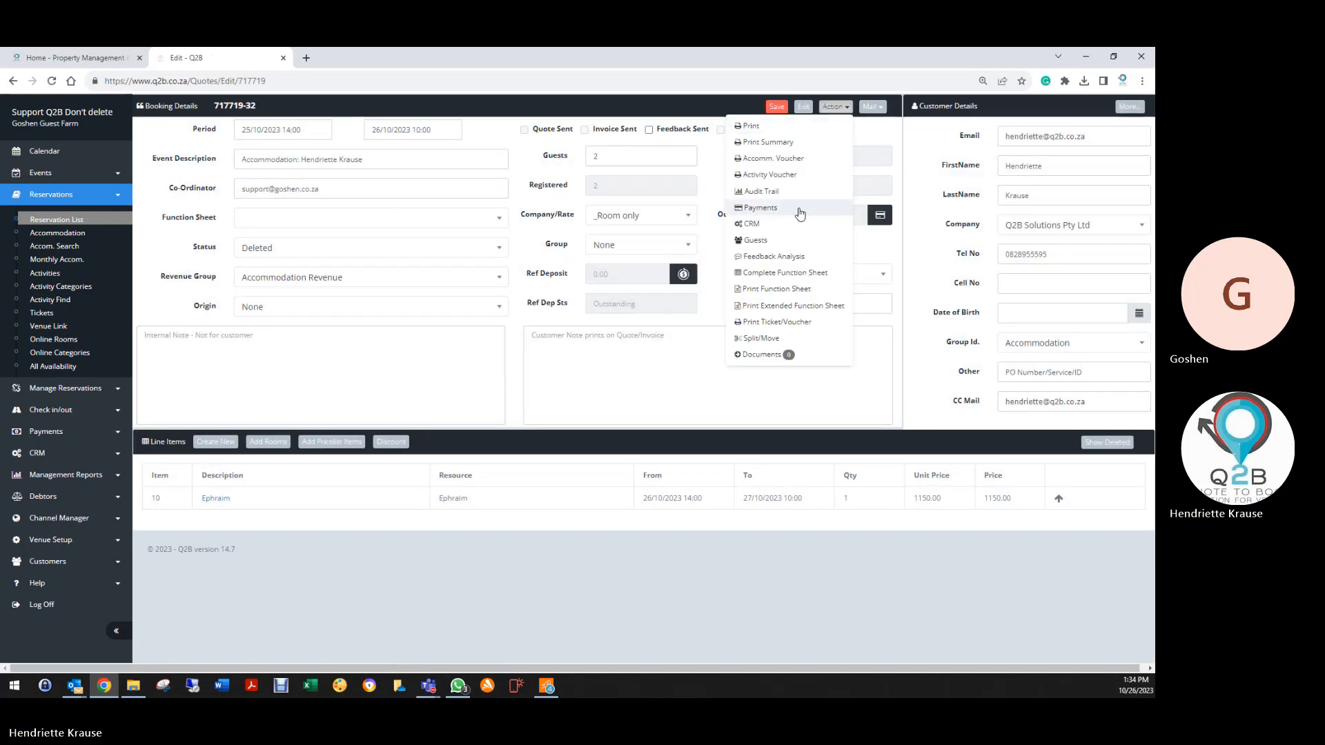
pyautogui.click(755, 240)
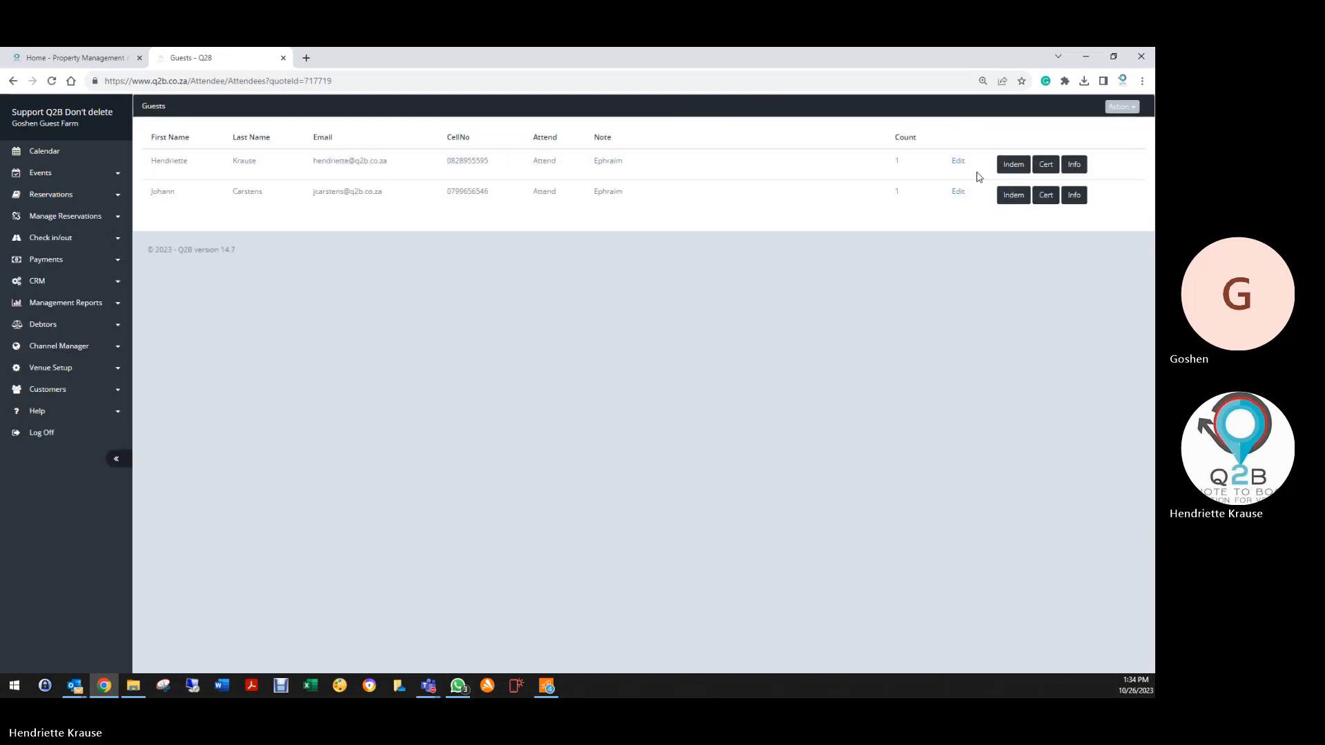
# Look through both guests' signed indemnity PDFs, returning to the Guests list after each
pyautogui.click(1012, 165)
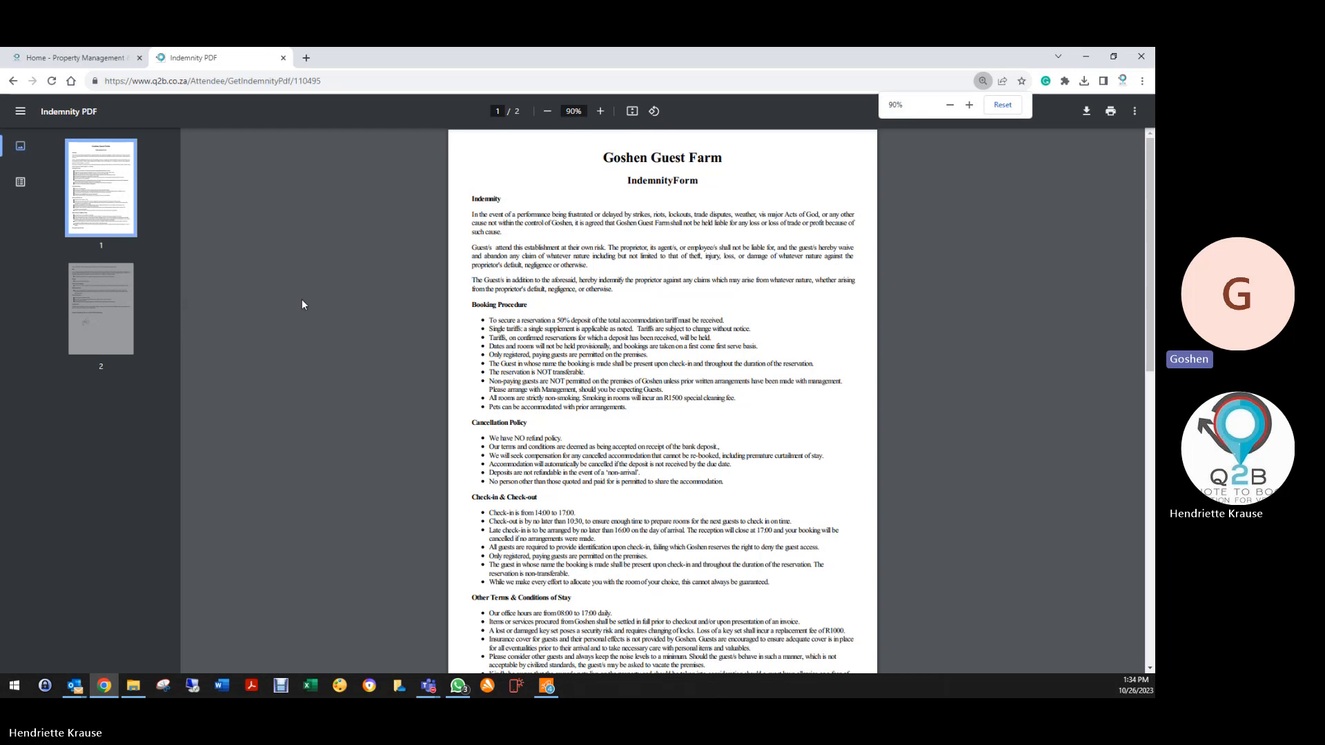
pyautogui.scroll(-15, 302, 304)
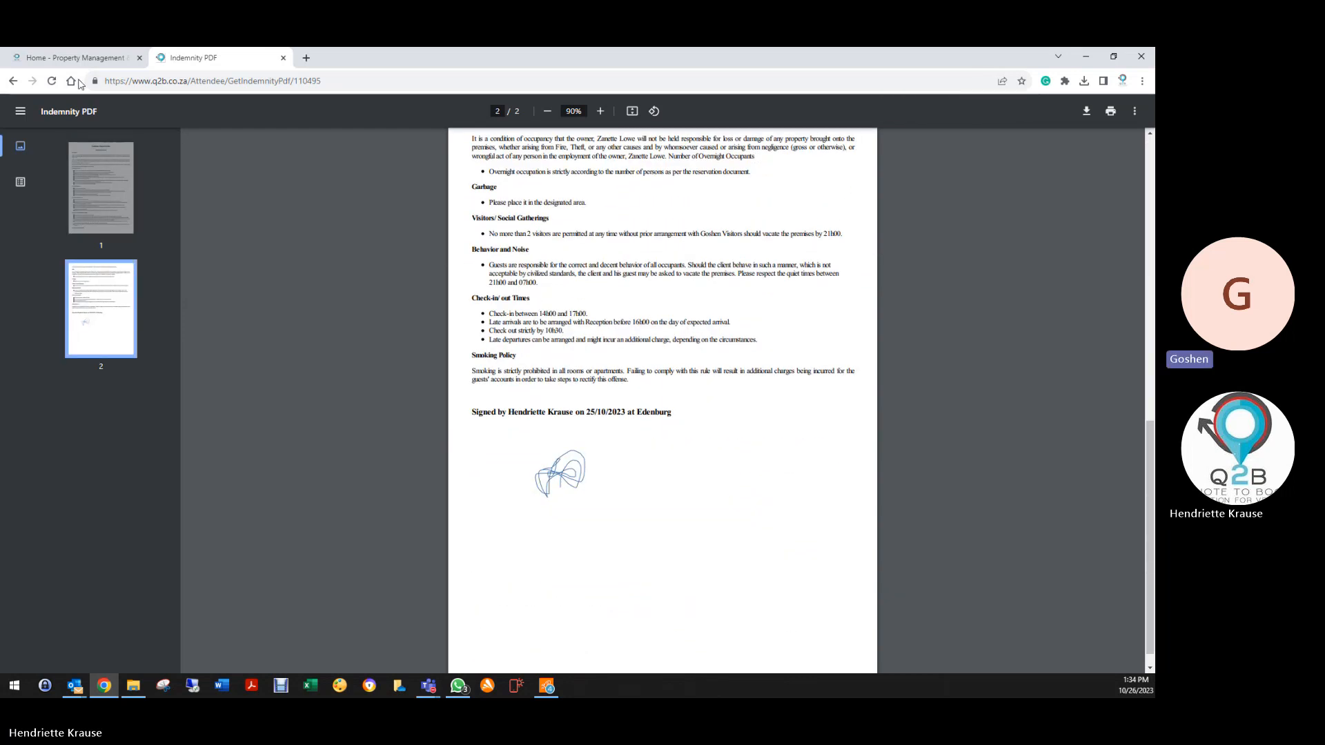
pyautogui.click(13, 80)
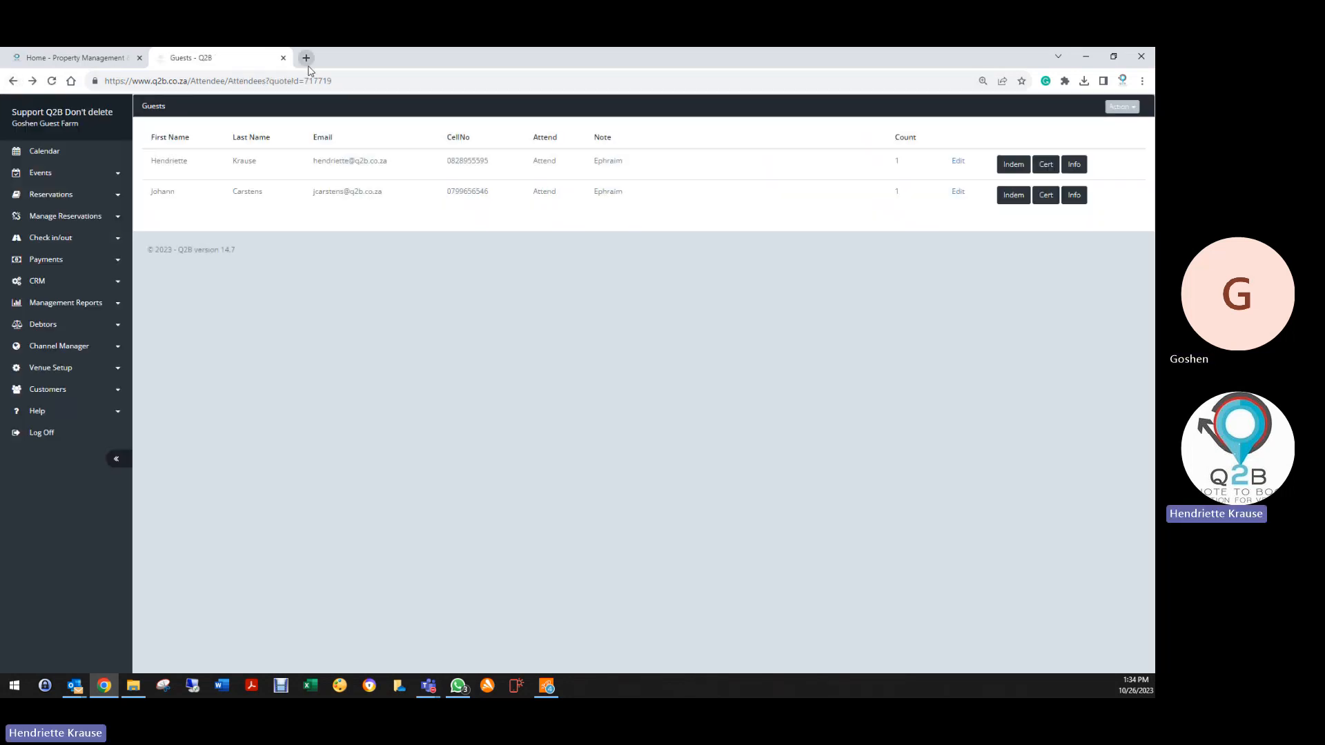
pyautogui.click(1013, 194)
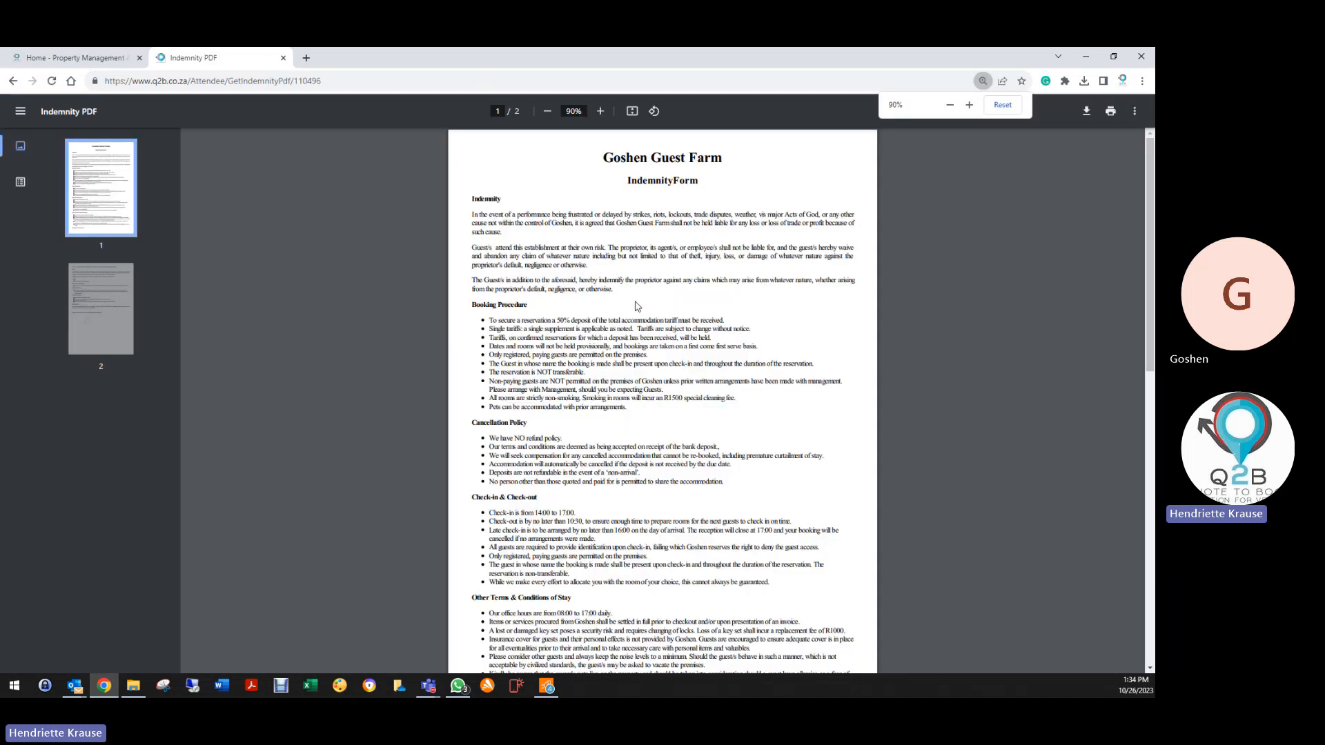
pyautogui.scroll(-15, 636, 306)
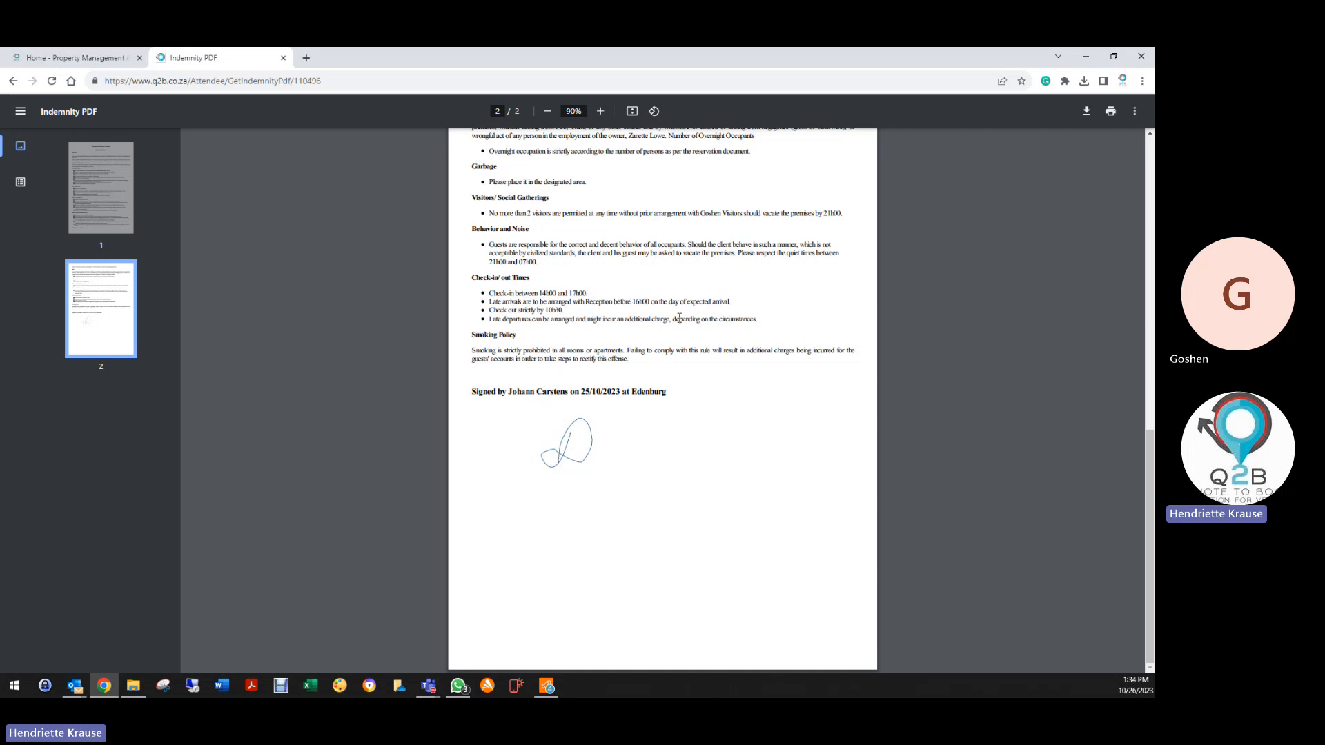
pyautogui.scroll(15, 679, 317)
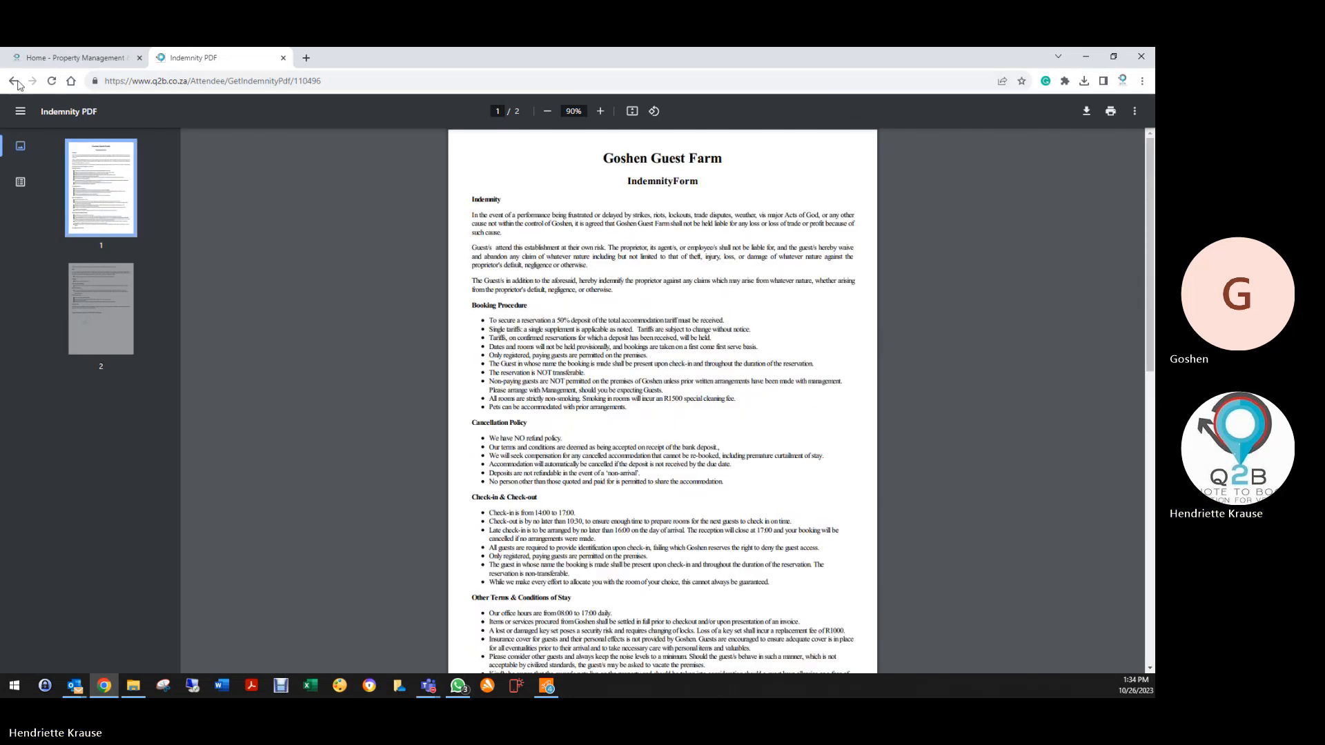
pyautogui.click(13, 80)
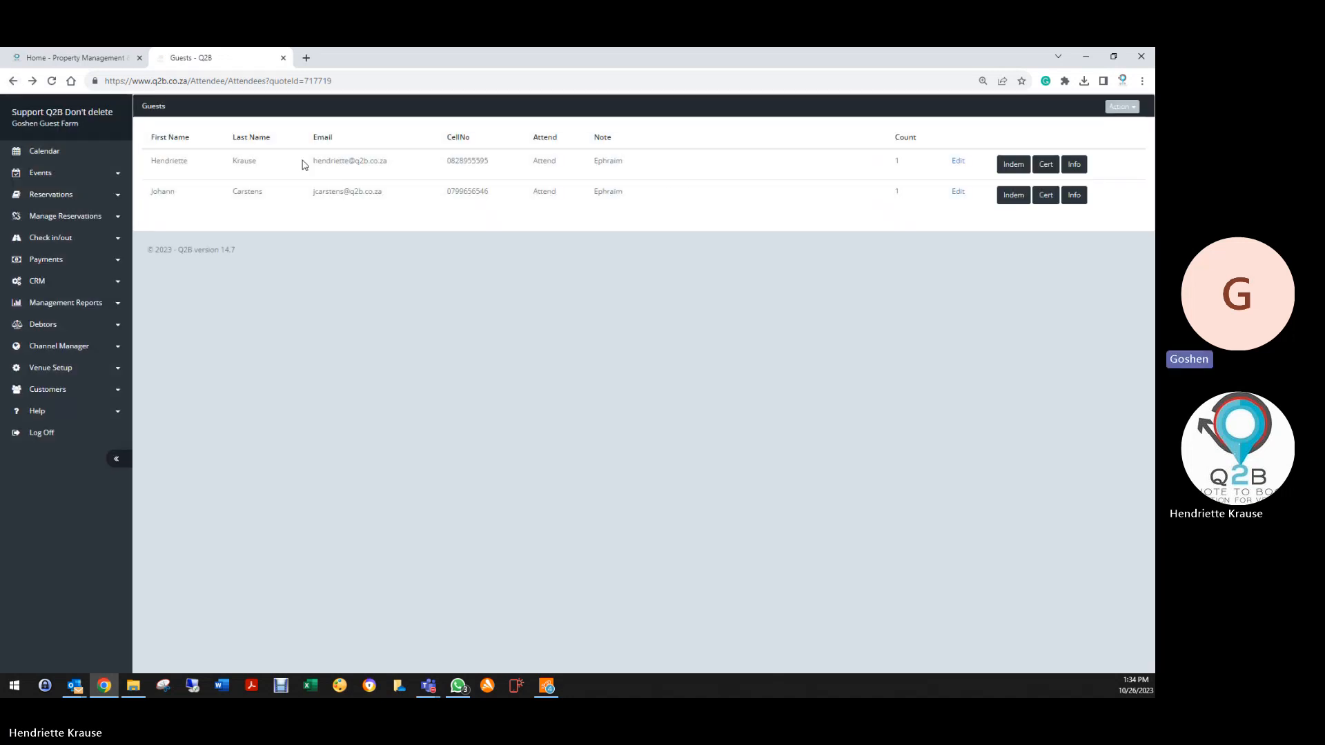
# Go back to booking 717719's details, reload them, and exit to the 21 Deleted reservations
pyautogui.click(13, 80)
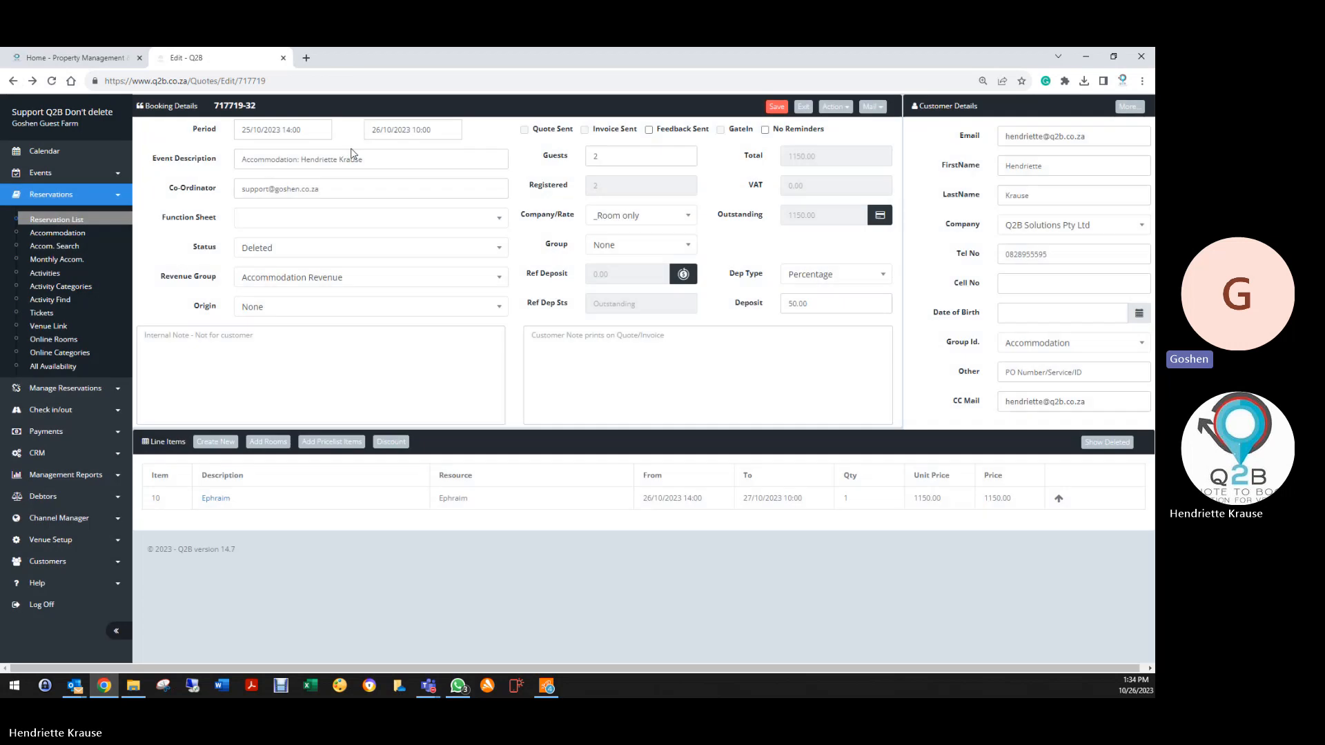
pyautogui.click(777, 108)
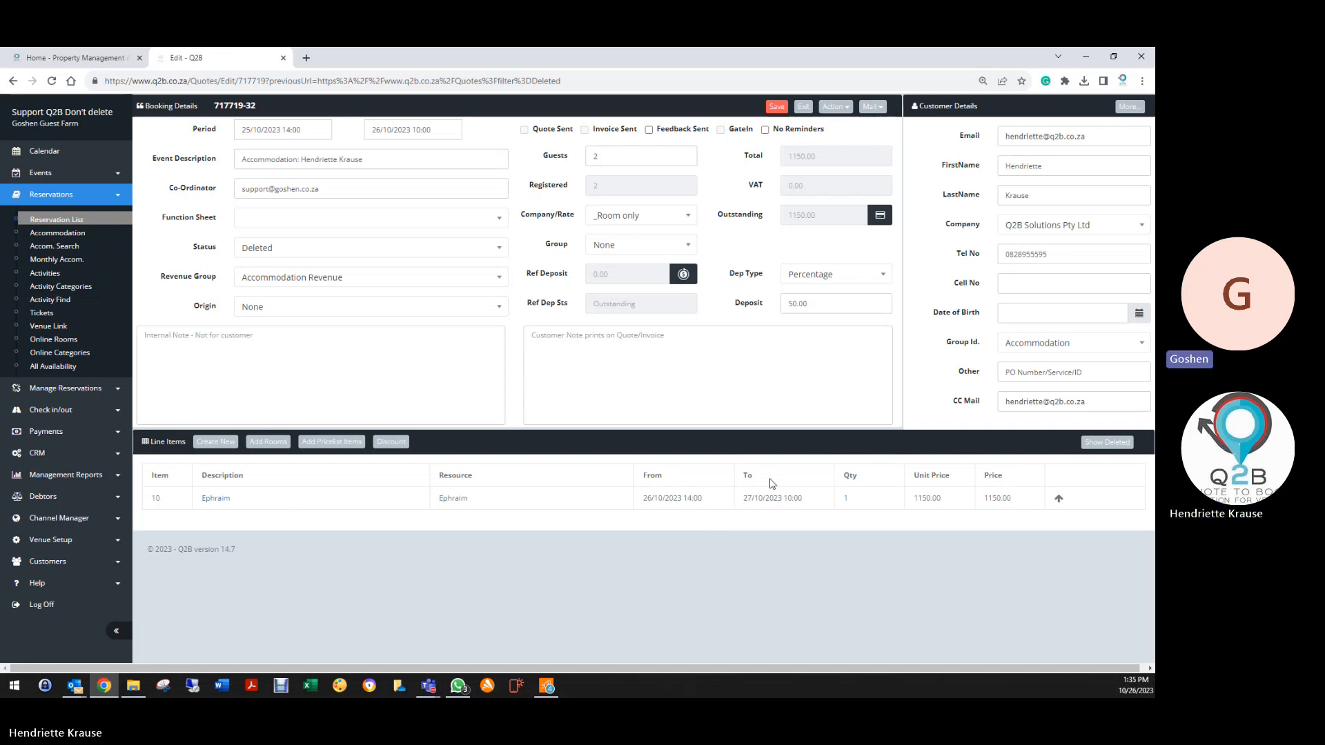
pyautogui.click(803, 106)
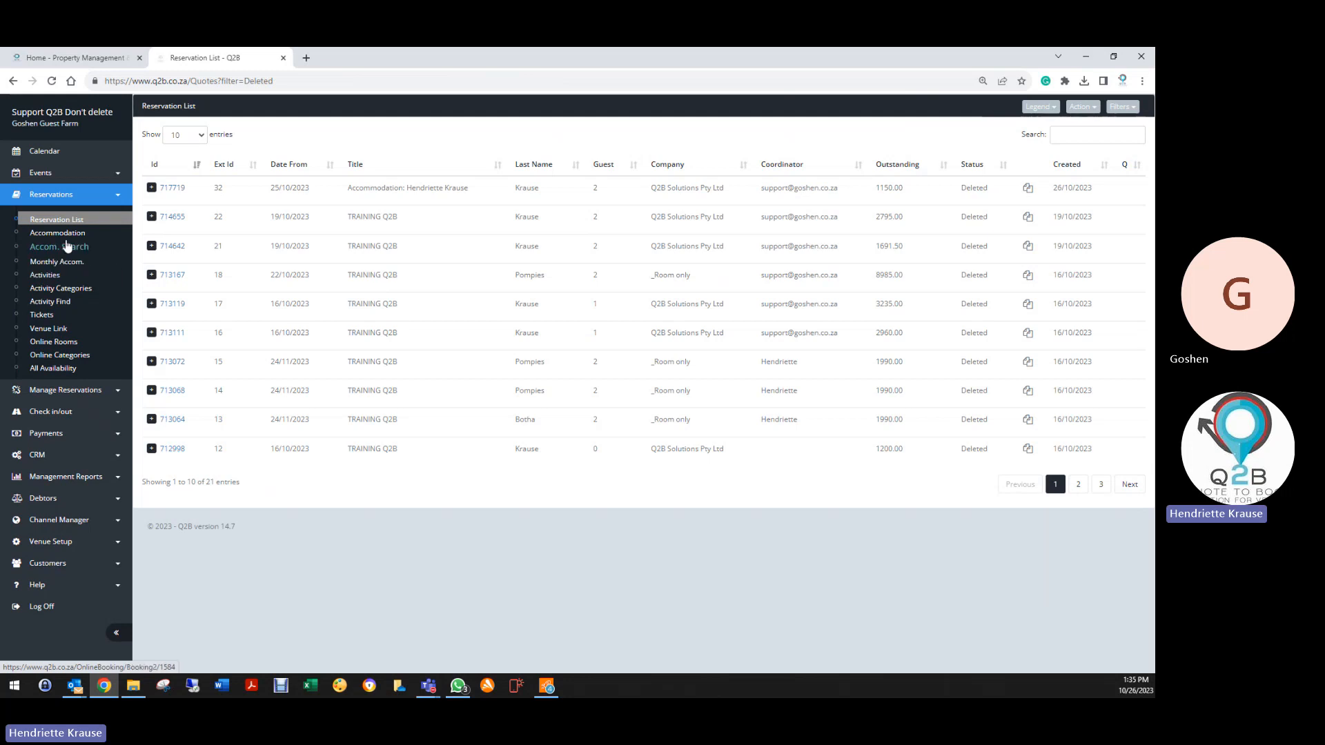
# Look at the accommodation self check-in page, then go to the Questionnaires setup
pyautogui.click(50, 412)
pyautogui.click(57, 333)
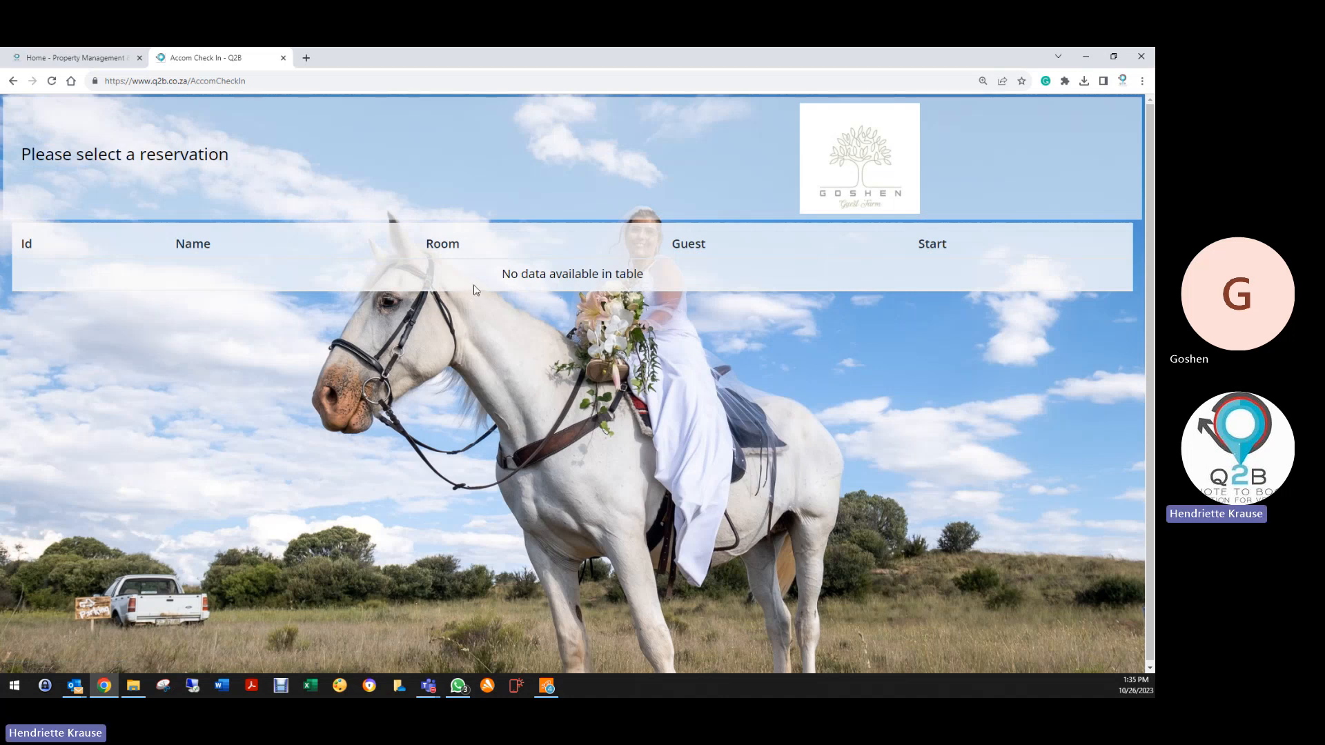
pyautogui.click(880, 187)
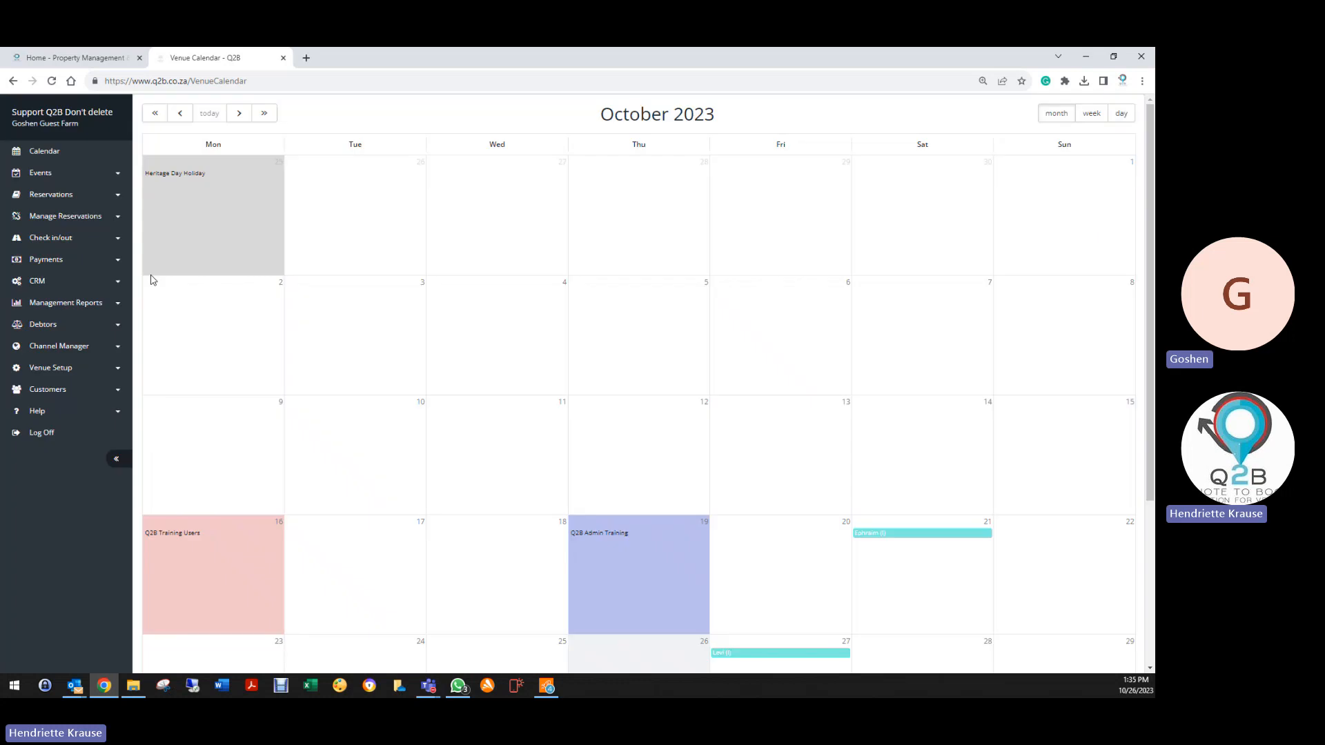
pyautogui.click(61, 369)
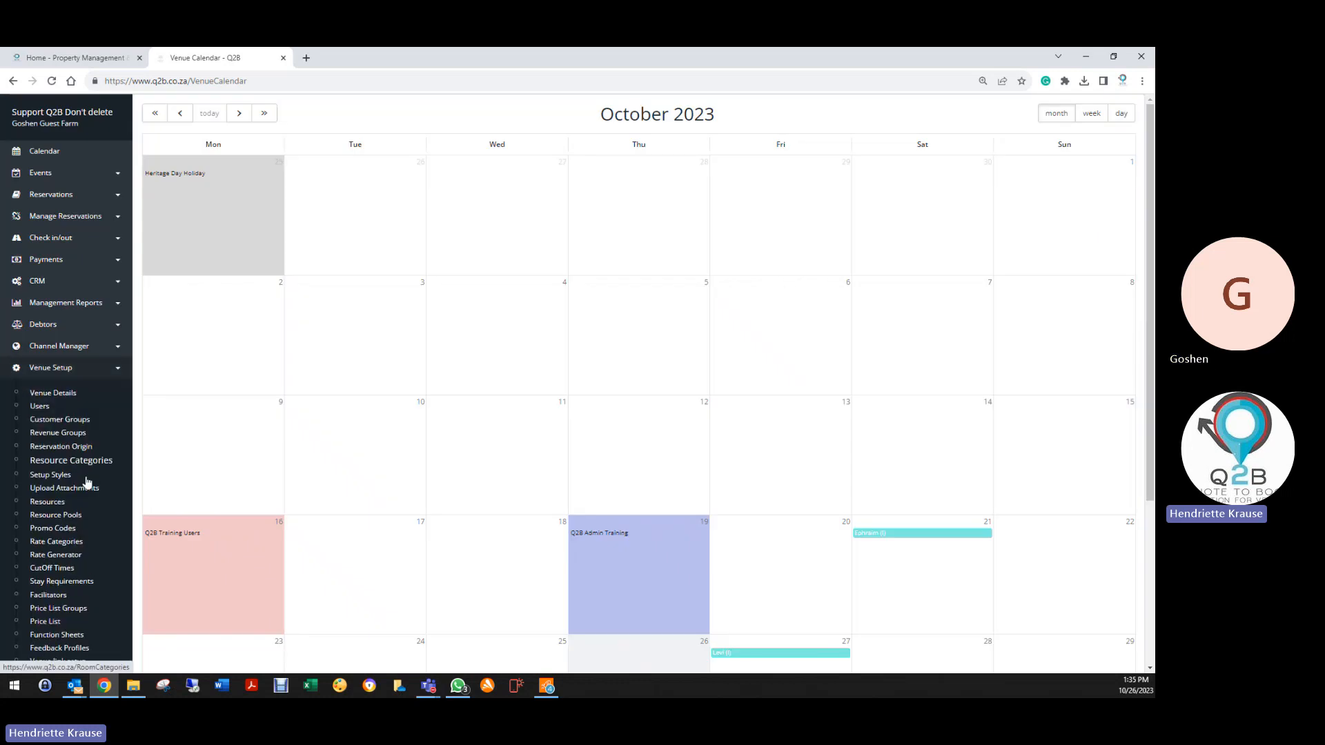
pyautogui.scroll(-3, 87, 483)
pyautogui.click(63, 540)
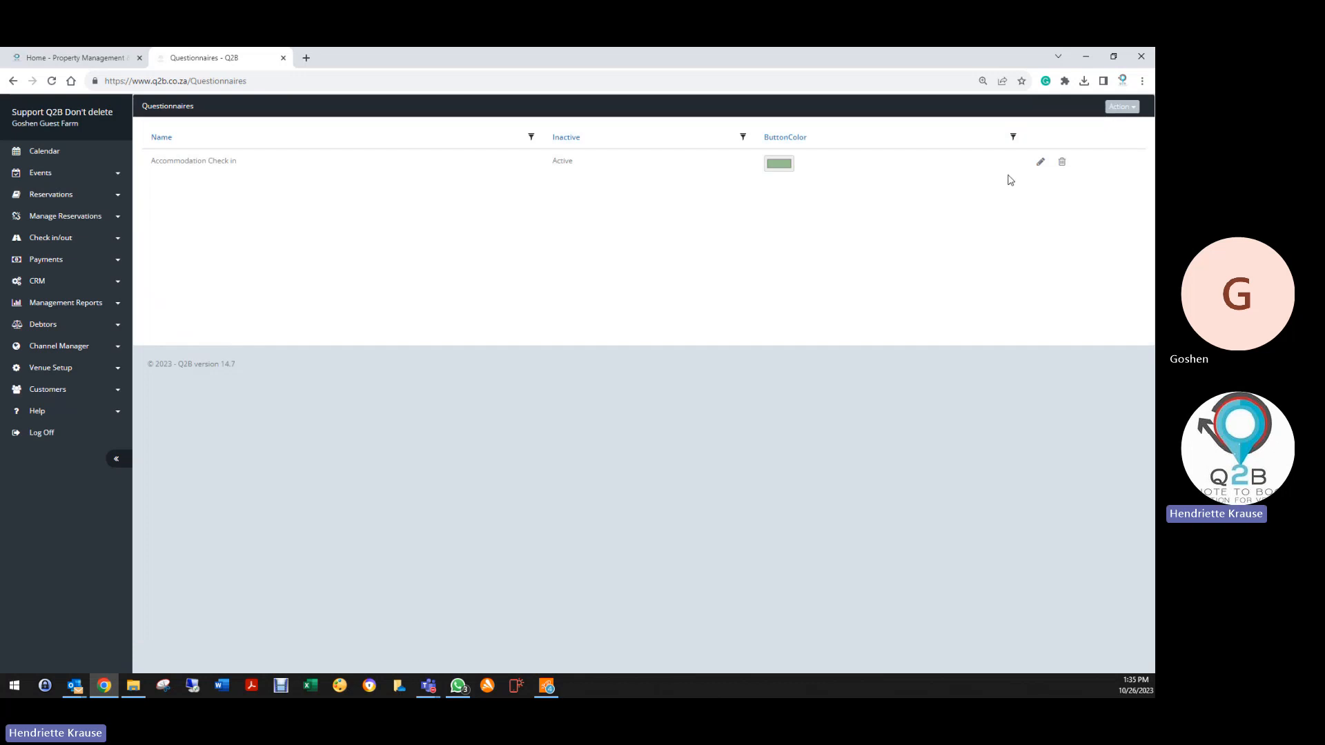
# Set the Accommodation Check in button colour to grey-green 107, 113, 106, then show all reservations
pyautogui.click(1041, 161)
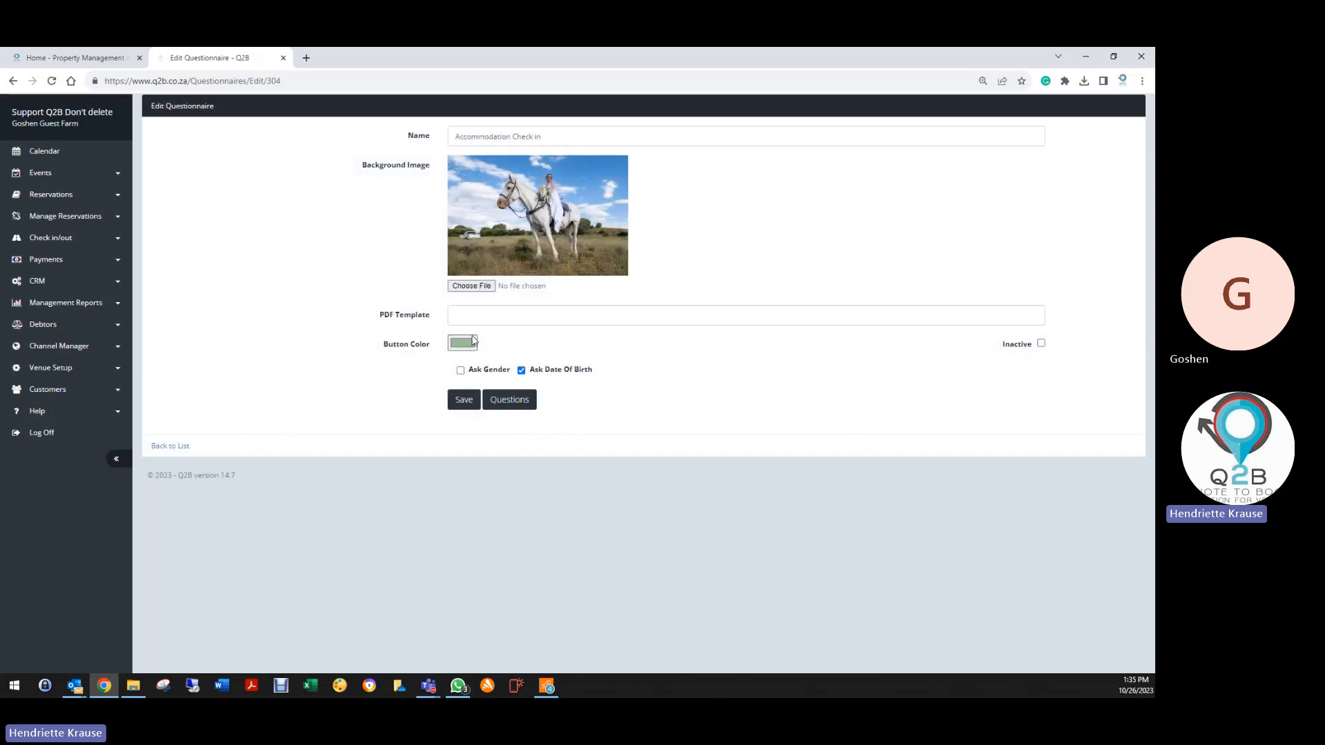
pyautogui.click(463, 344)
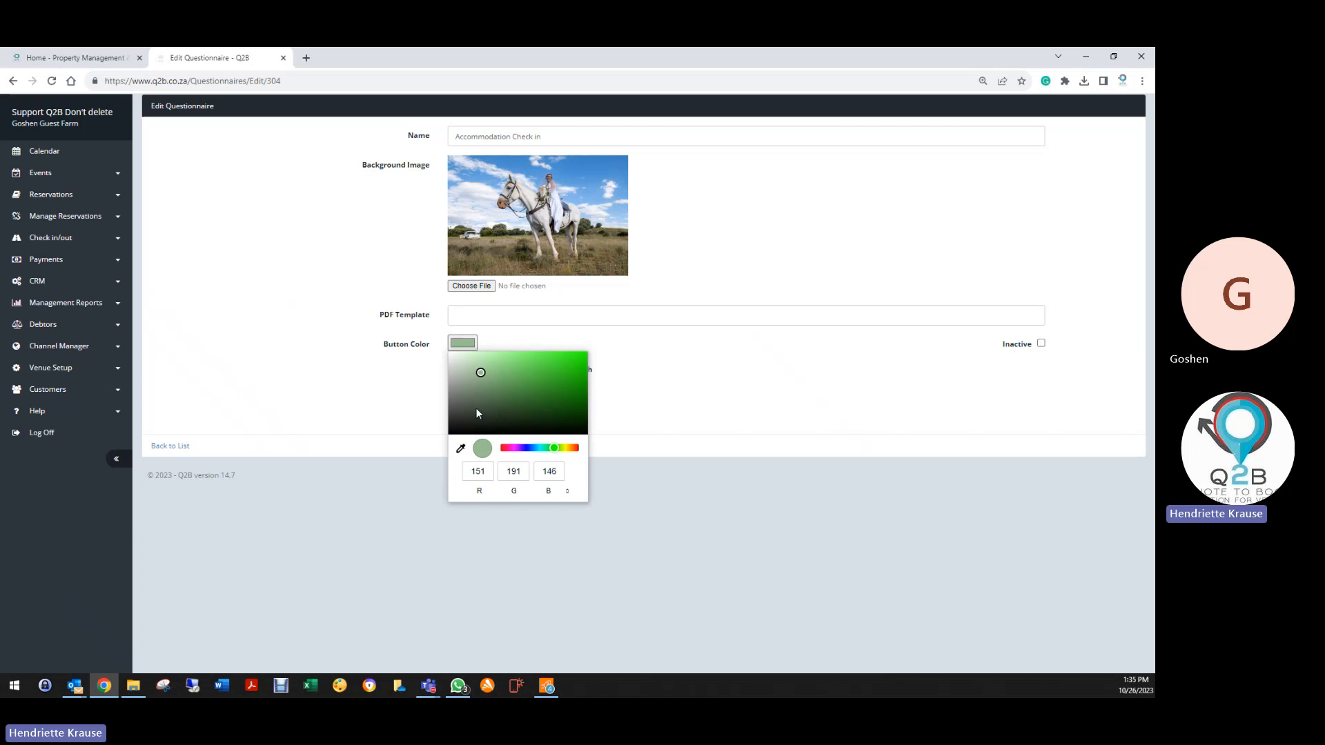
pyautogui.moveTo(479, 370); pyautogui.dragTo(453, 393)
pyautogui.click(460, 415)
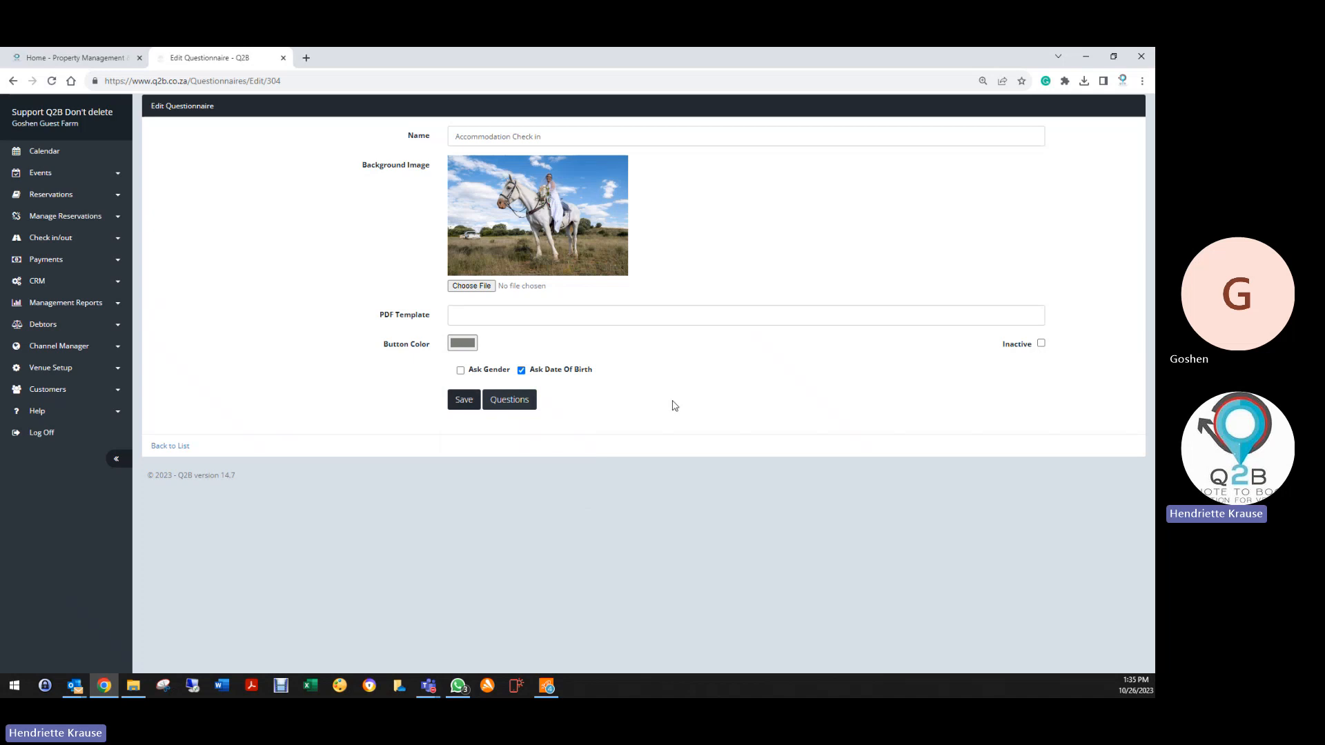
pyautogui.click(169, 445)
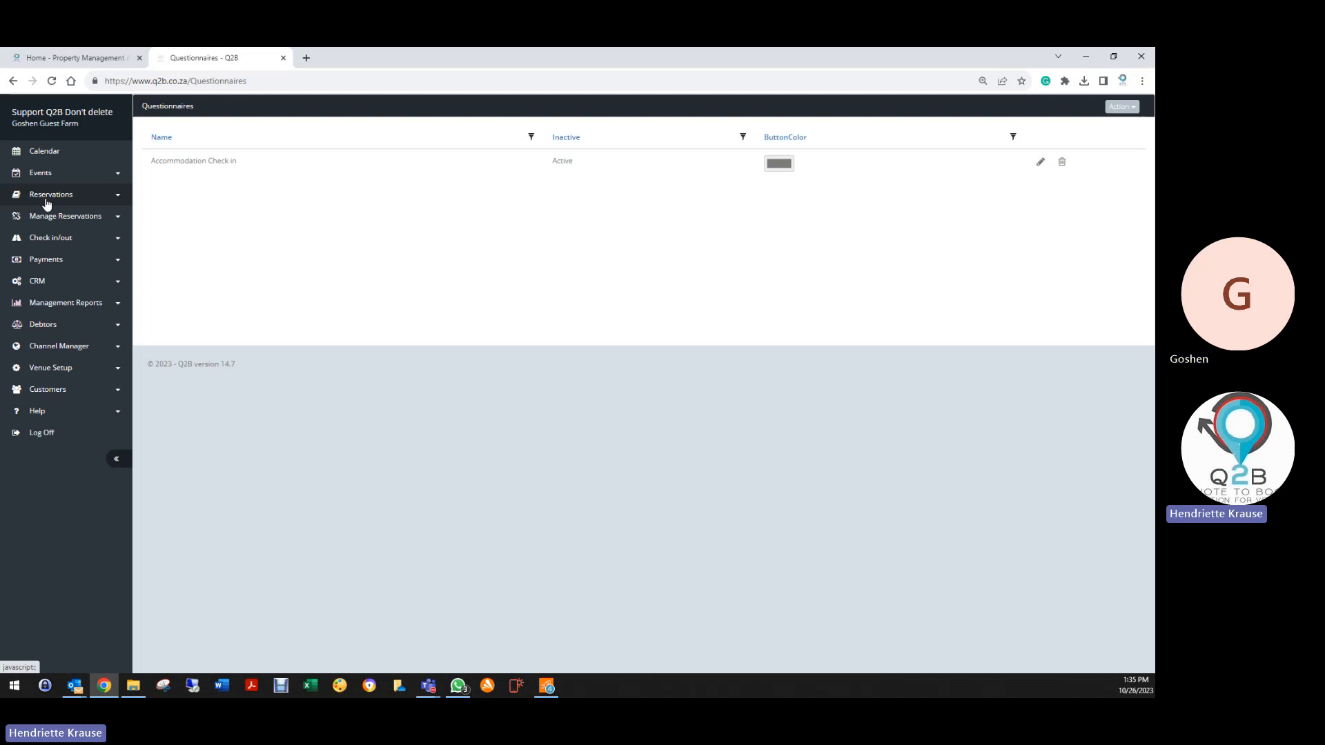
pyautogui.click(47, 196)
pyautogui.click(54, 219)
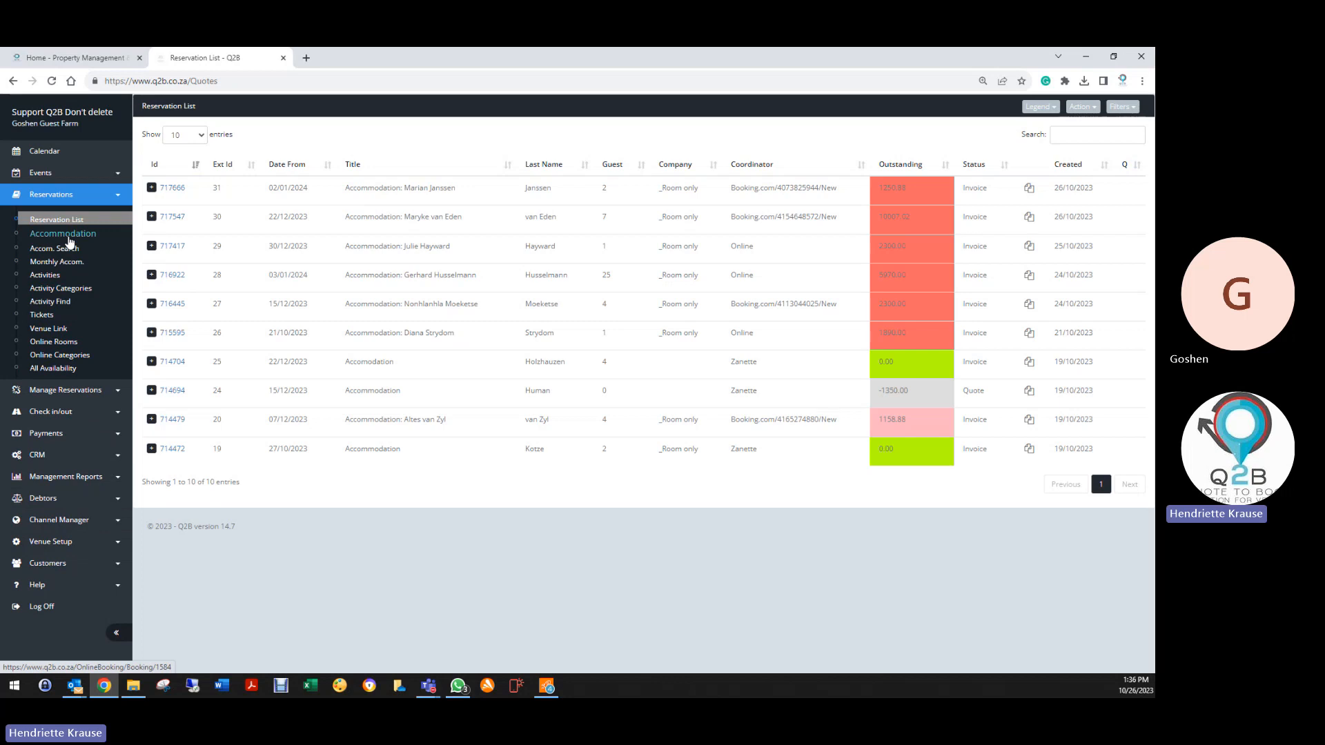
pyautogui.click(56, 261)
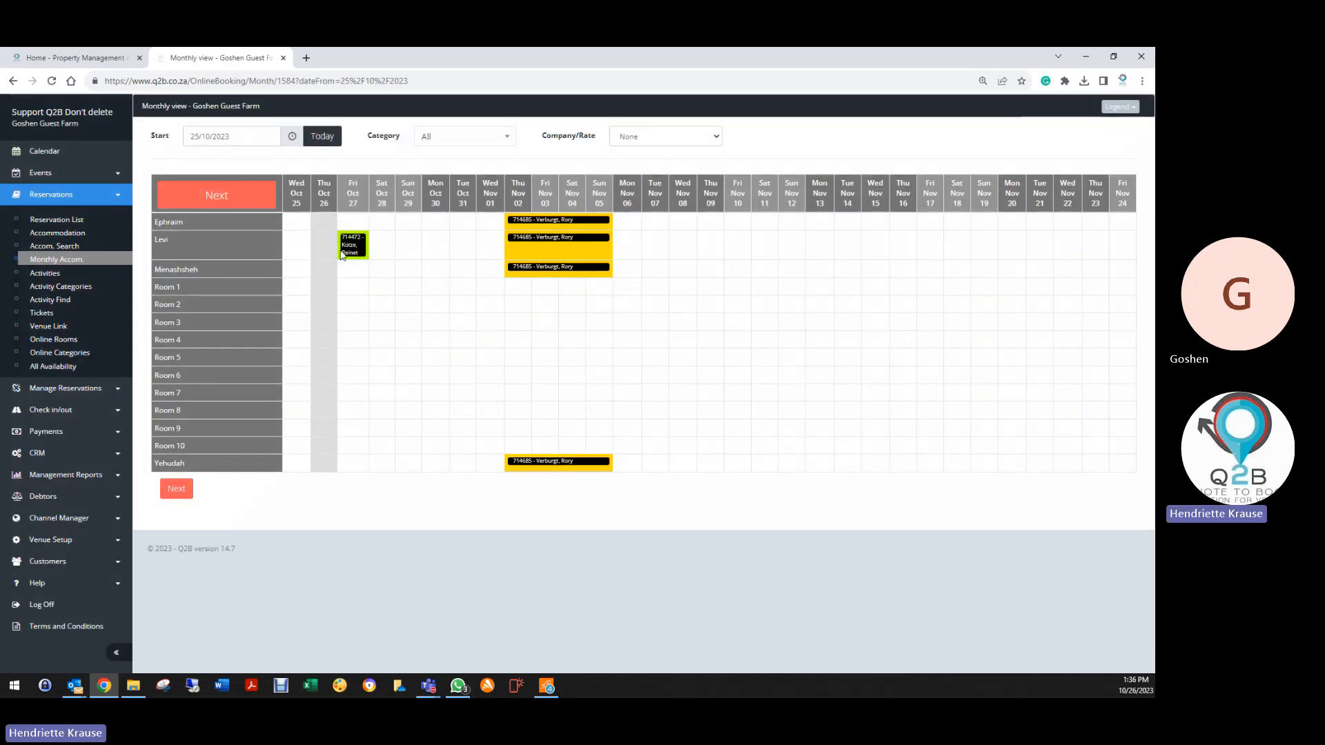
pyautogui.click(363, 247)
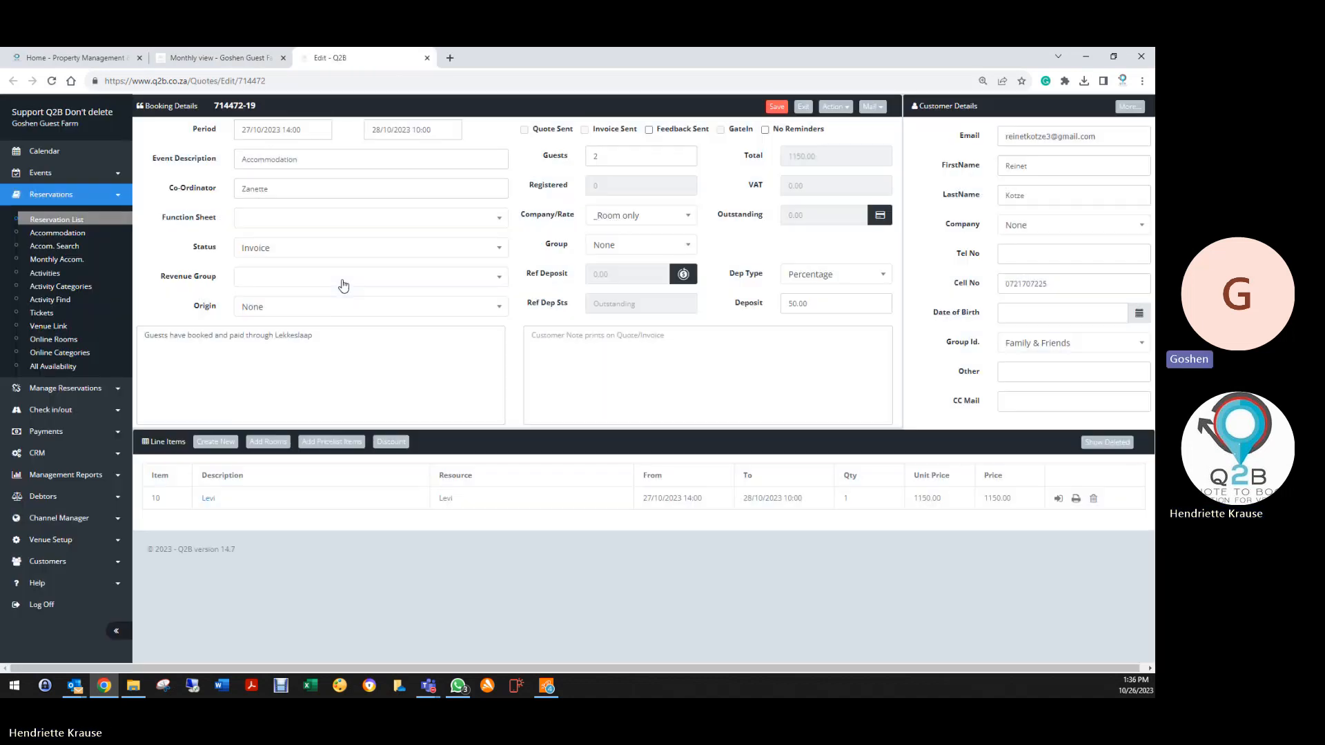
pyautogui.click(298, 249)
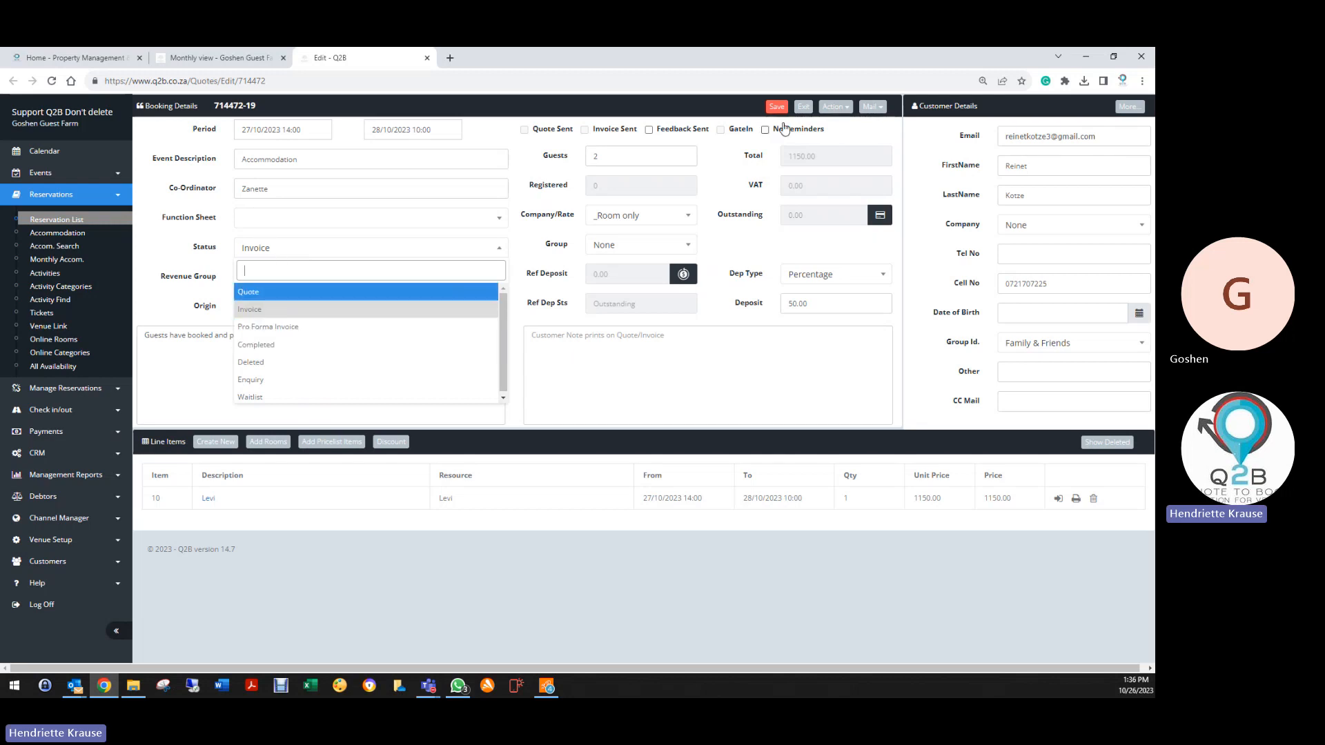
pyautogui.click(803, 107)
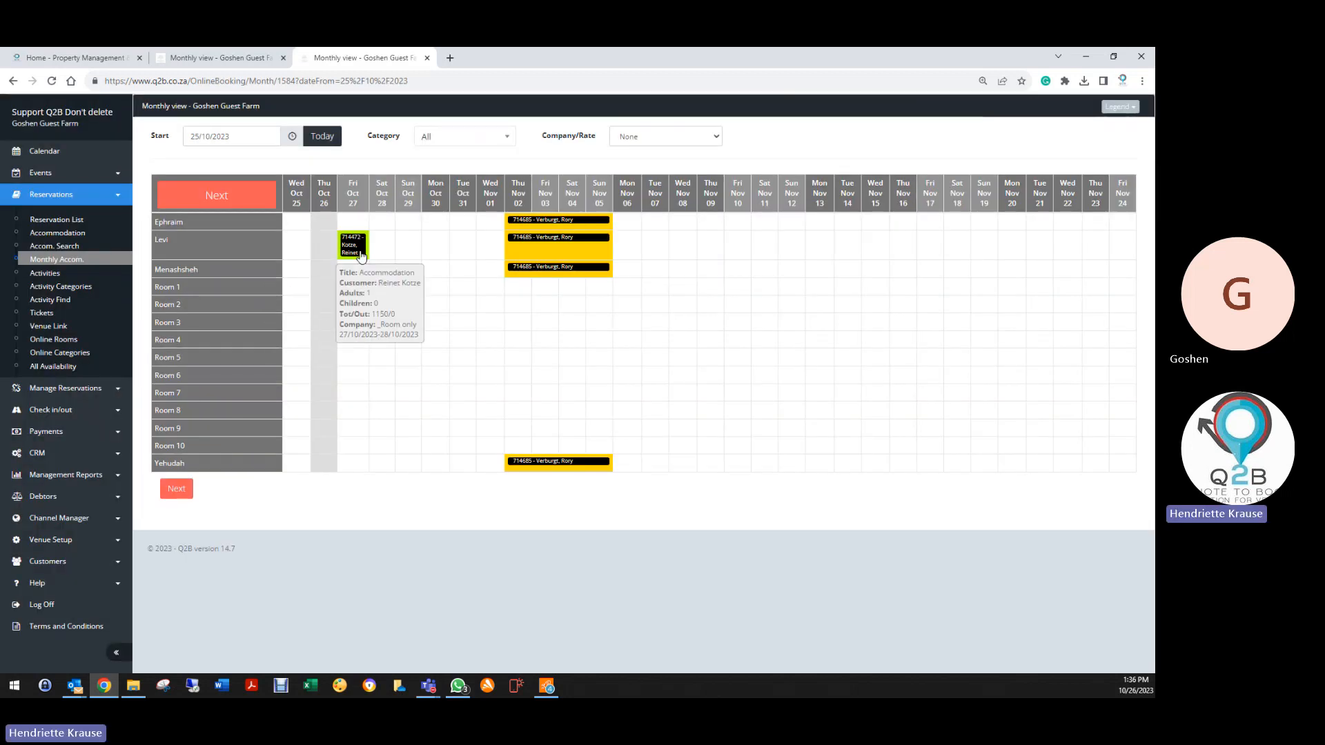
pyautogui.click(58, 219)
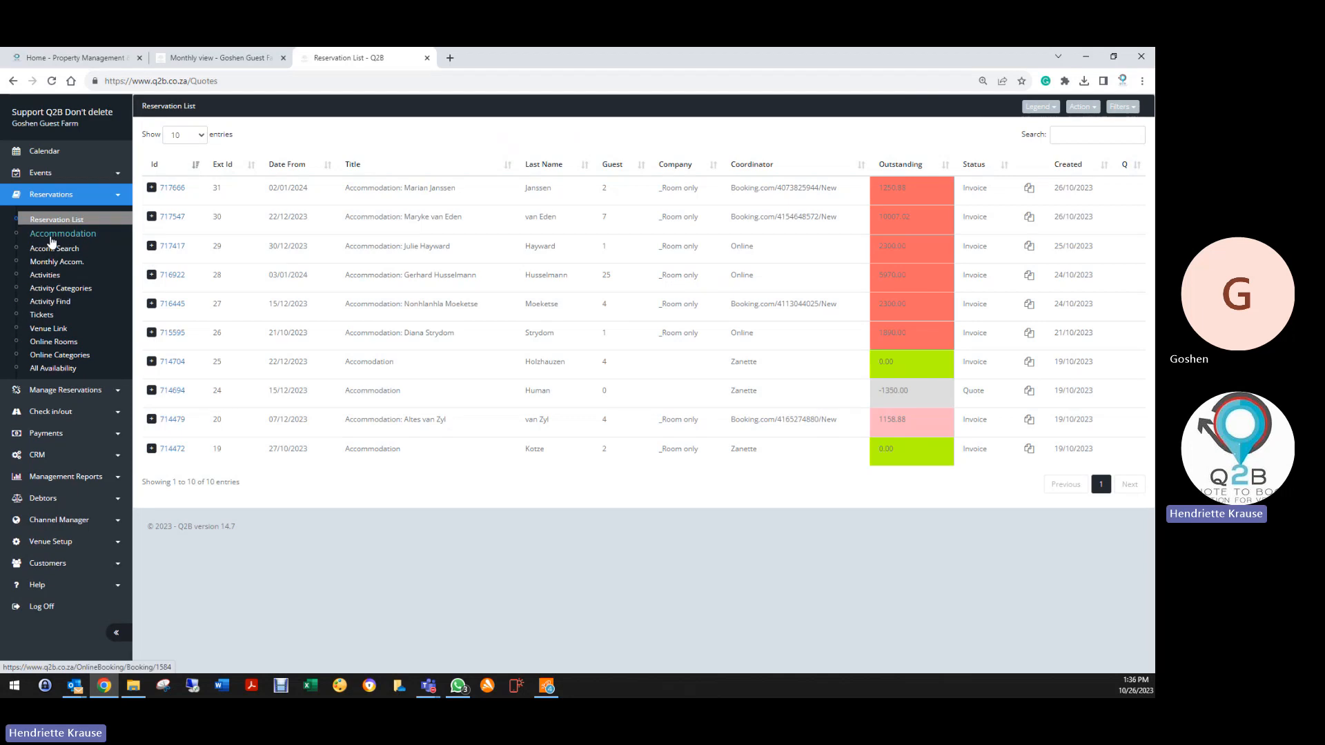
# Finish the online Room 6 booking using autofilled guest details and accepted terms
pyautogui.click(55, 262)
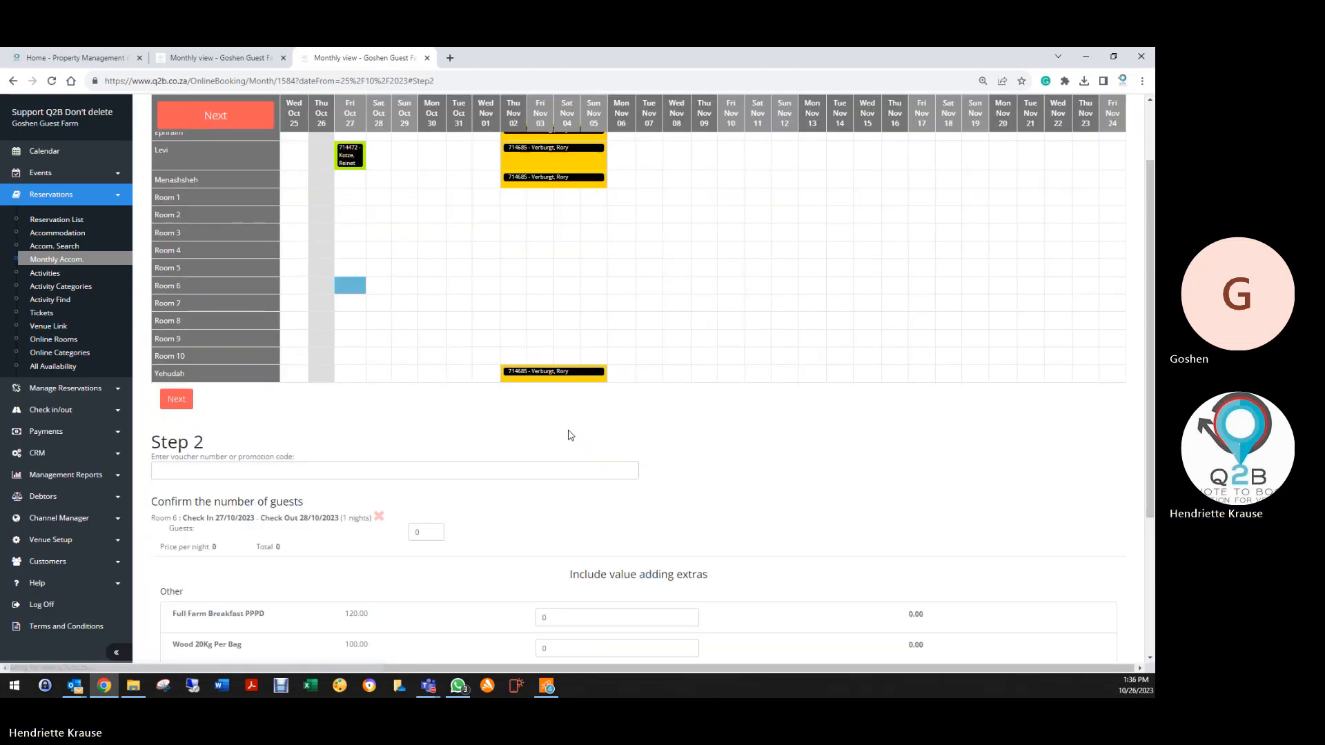
pyautogui.click(434, 531)
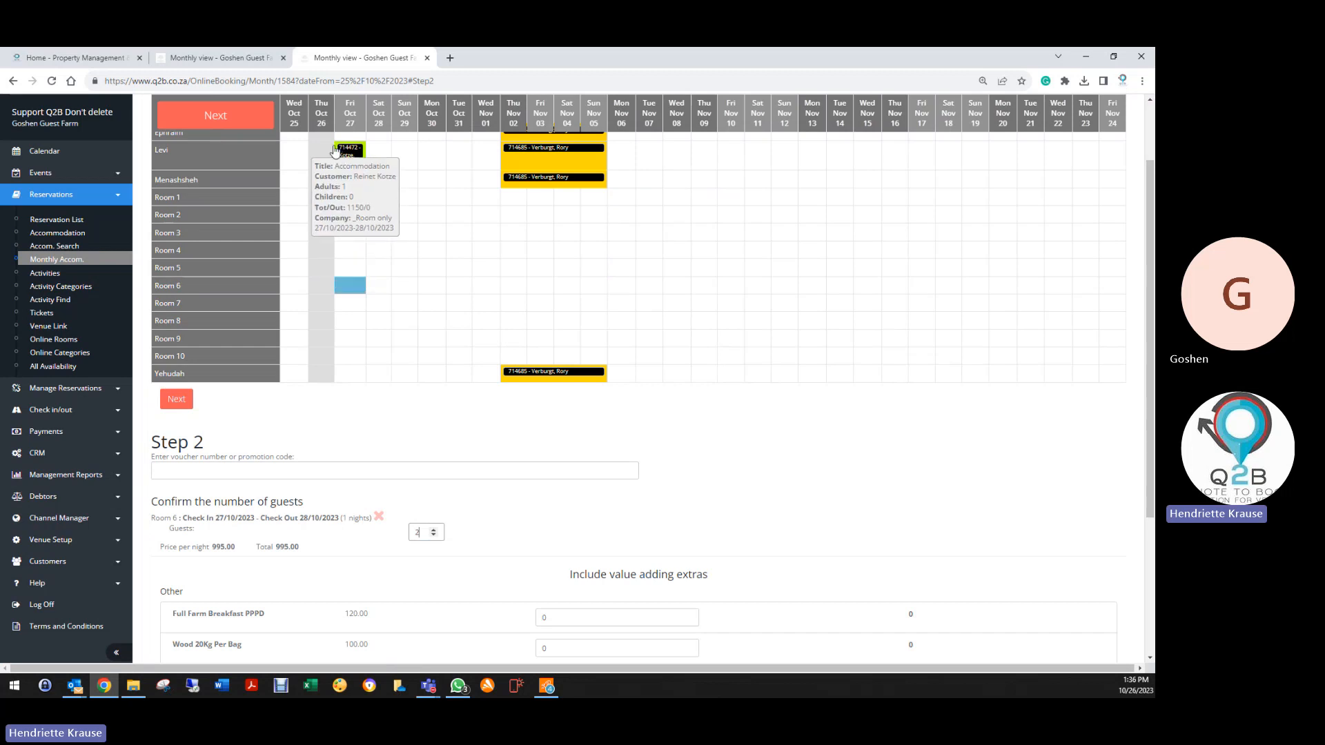
pyautogui.scroll(-3, 314, 434)
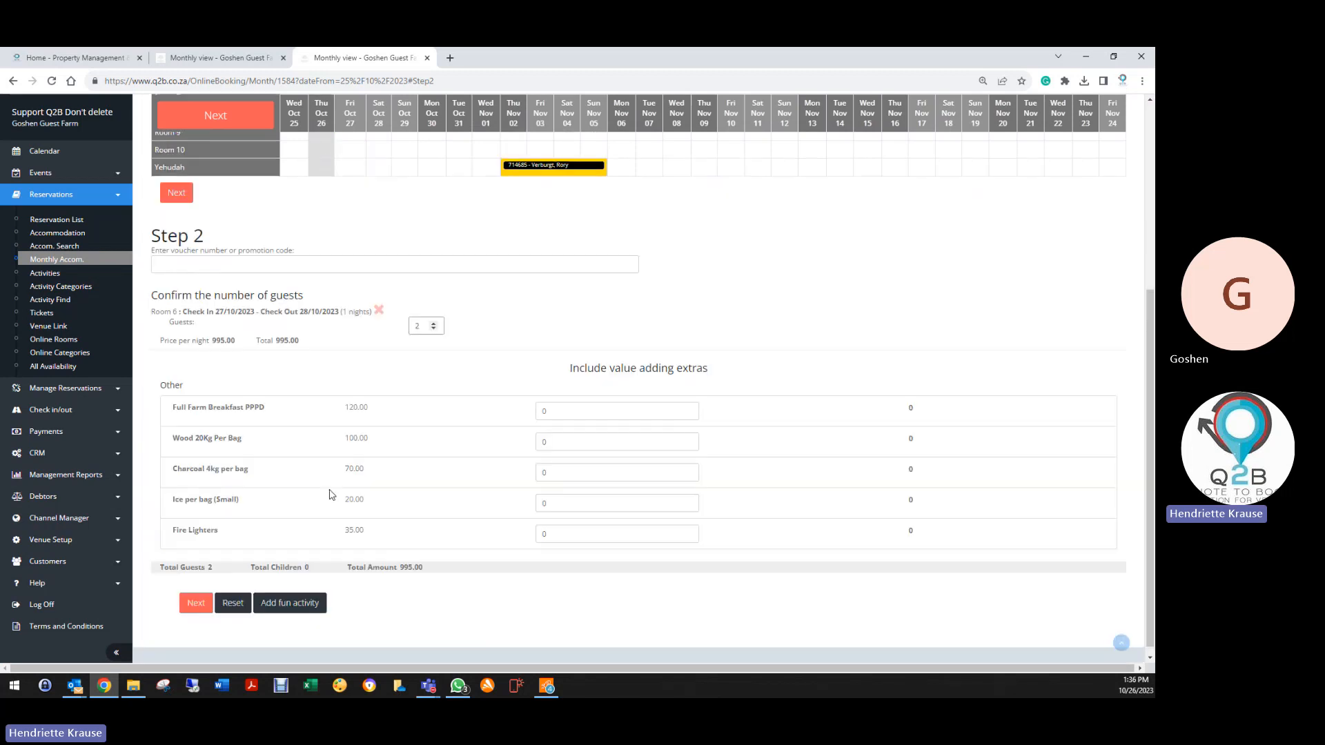
pyautogui.click(191, 598)
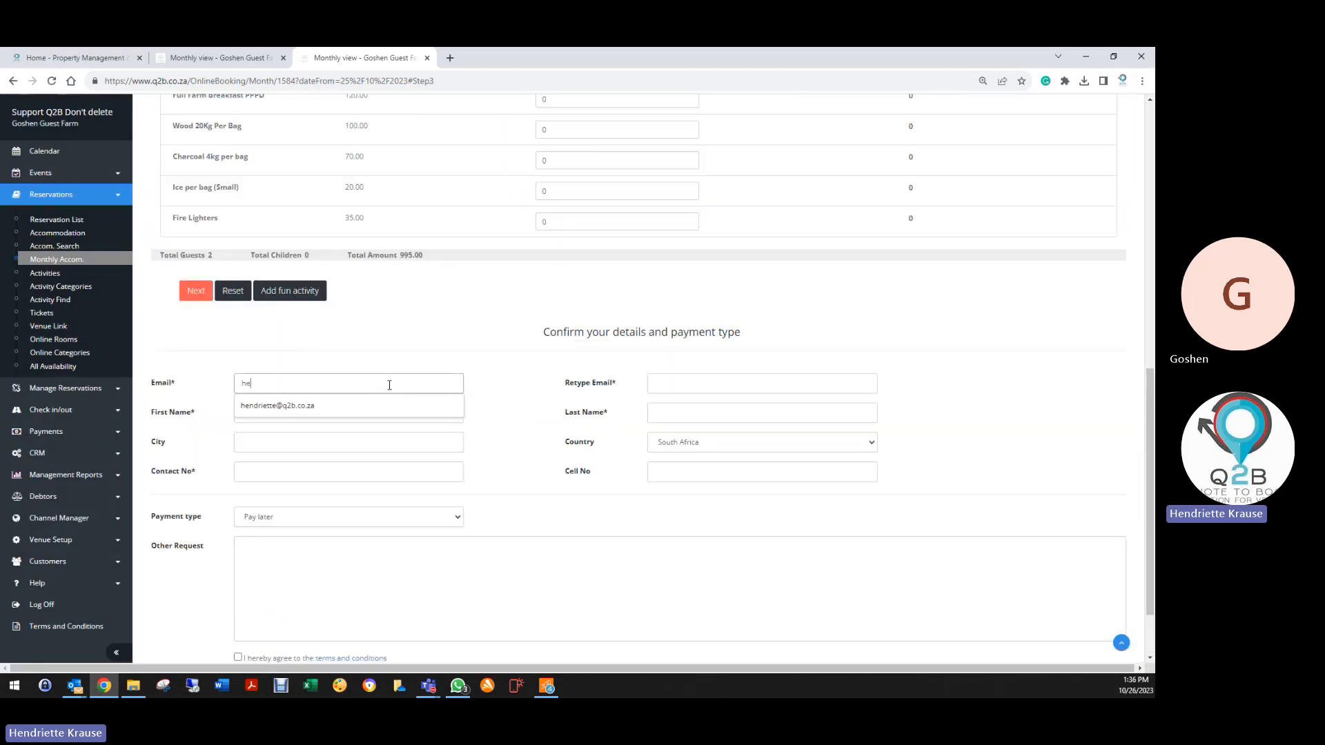
pyautogui.click(369, 405)
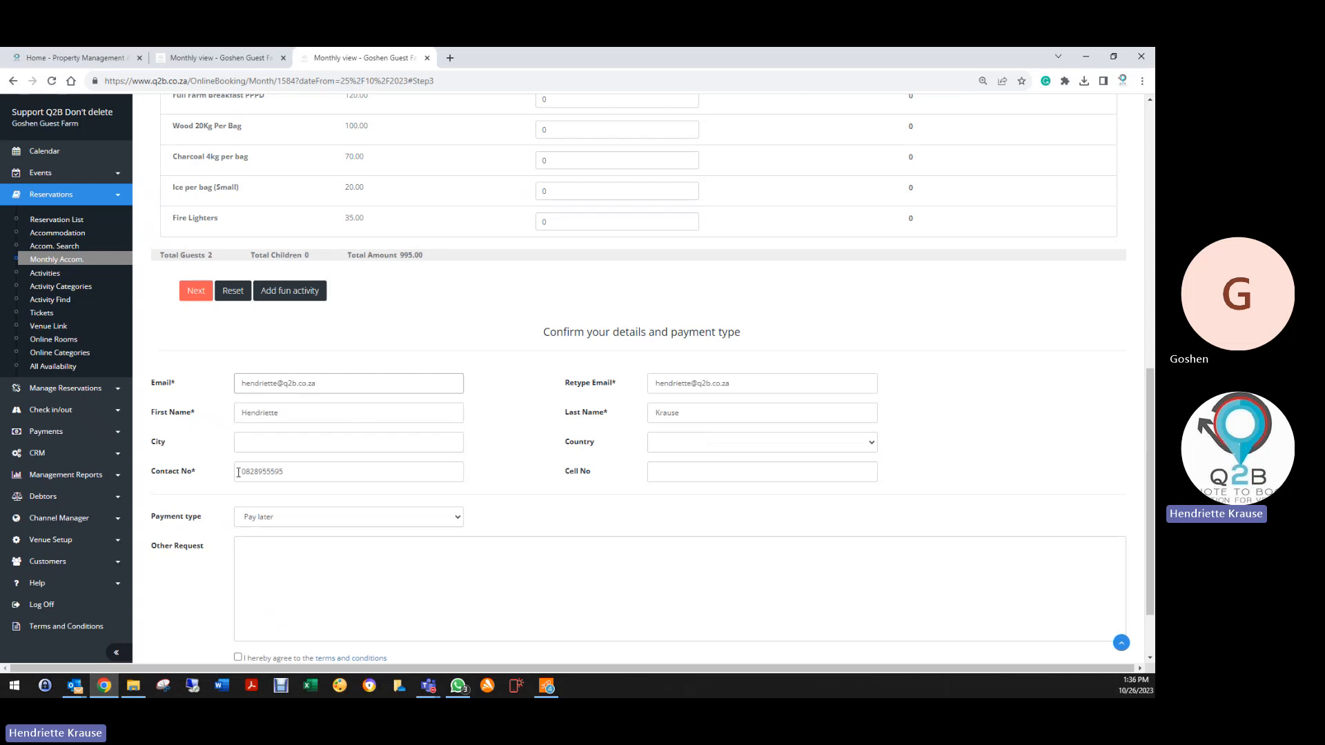
pyautogui.scroll(-2, 227, 565)
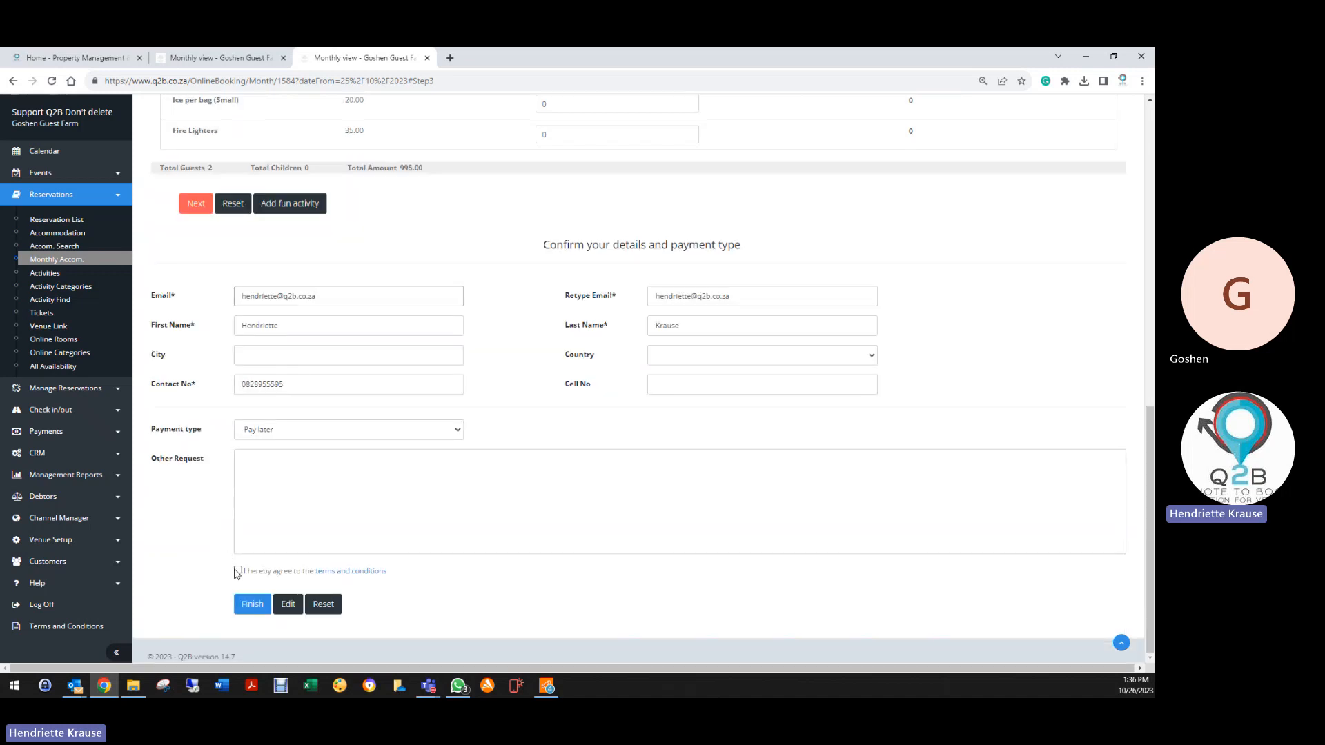
pyautogui.click(238, 572)
pyautogui.click(288, 605)
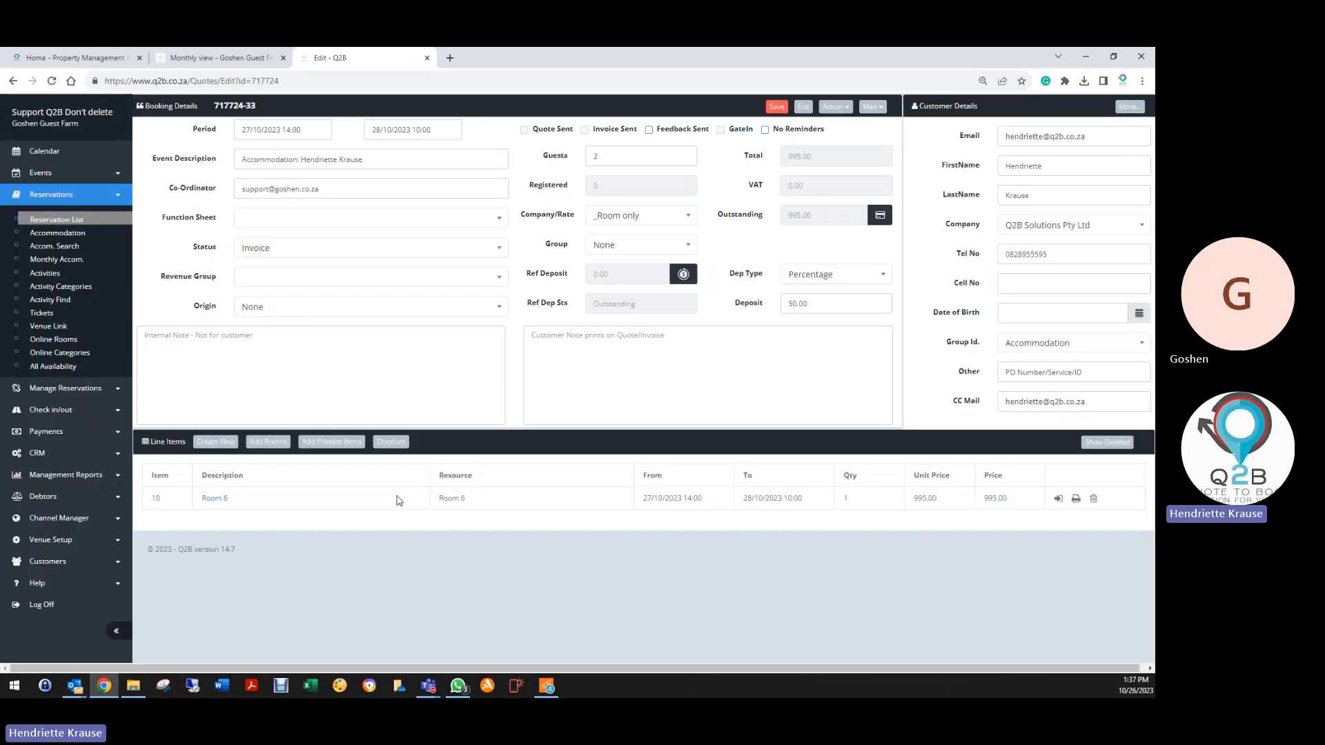
# Move the Room 6 line to 26/10/2023 14:00 – 27/10/2023 14:00 and save the booking
pyautogui.click(214, 500)
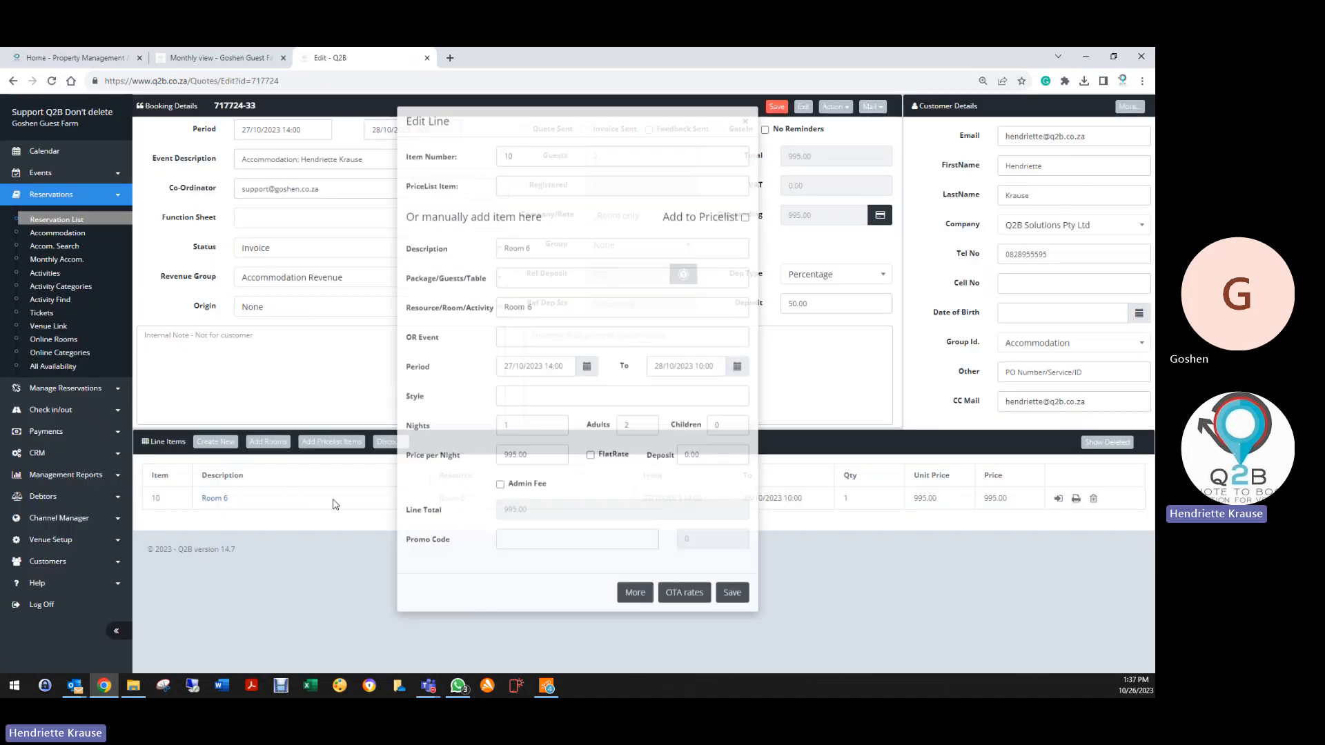
pyautogui.click(530, 376)
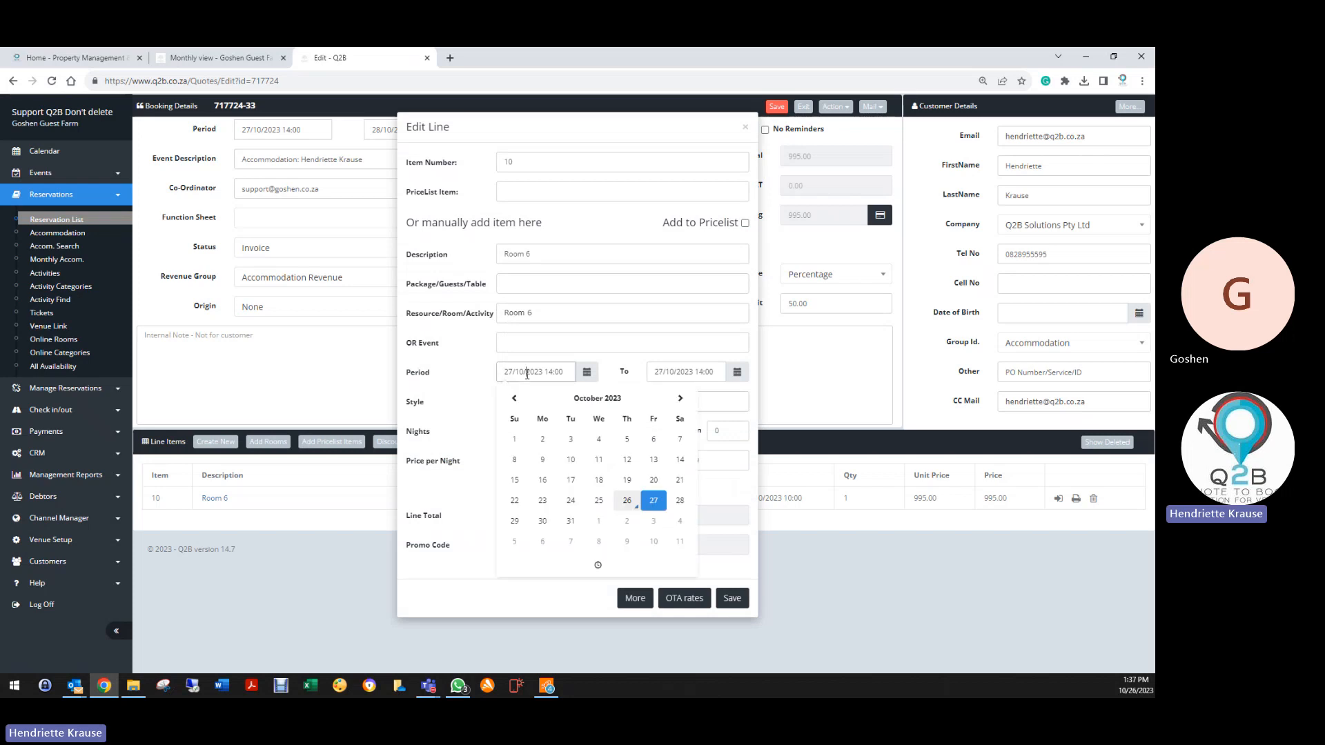
pyautogui.click(625, 500)
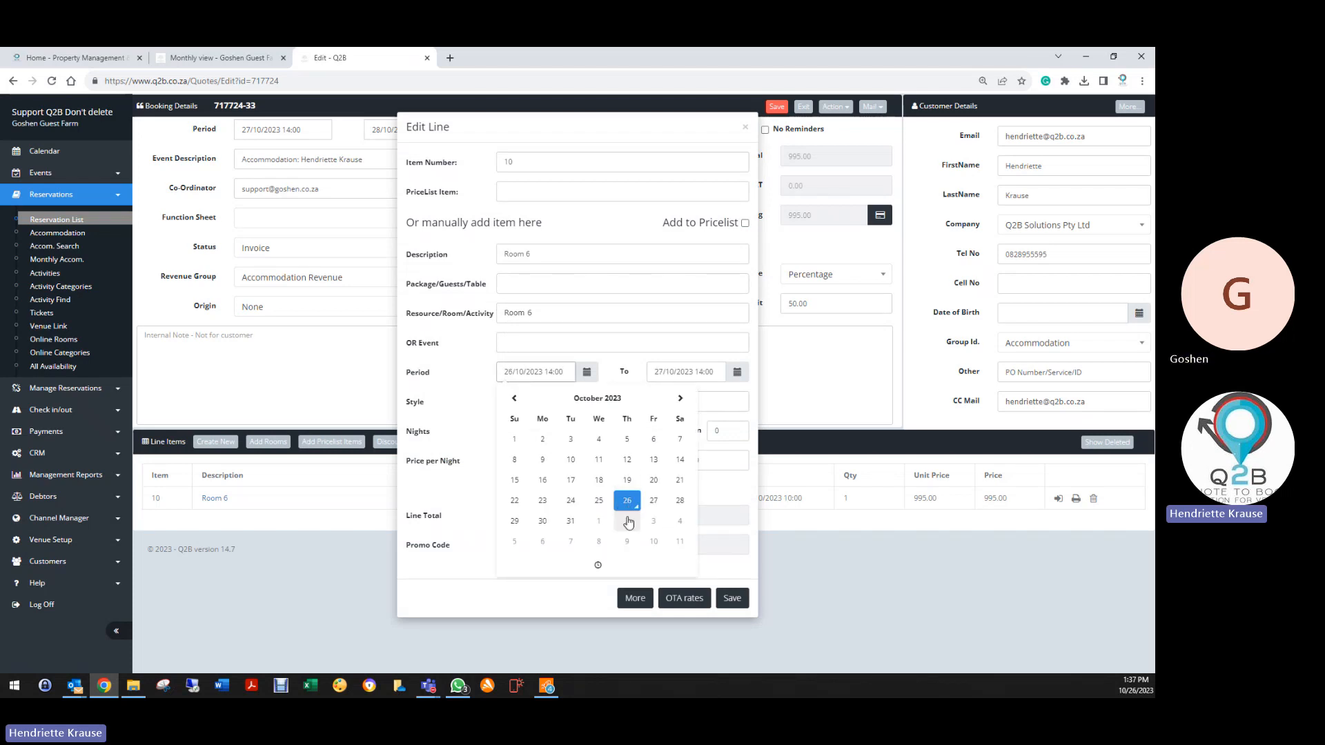
pyautogui.click(616, 387)
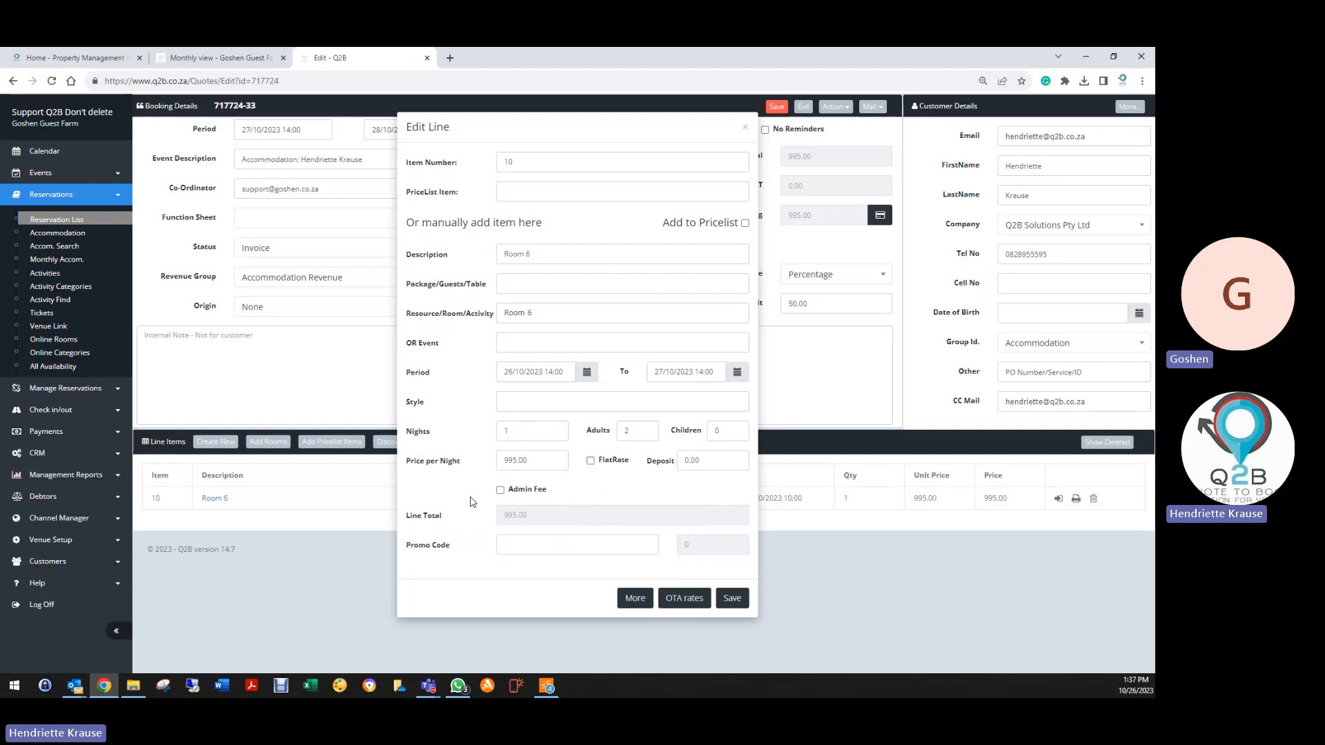
pyautogui.click(732, 597)
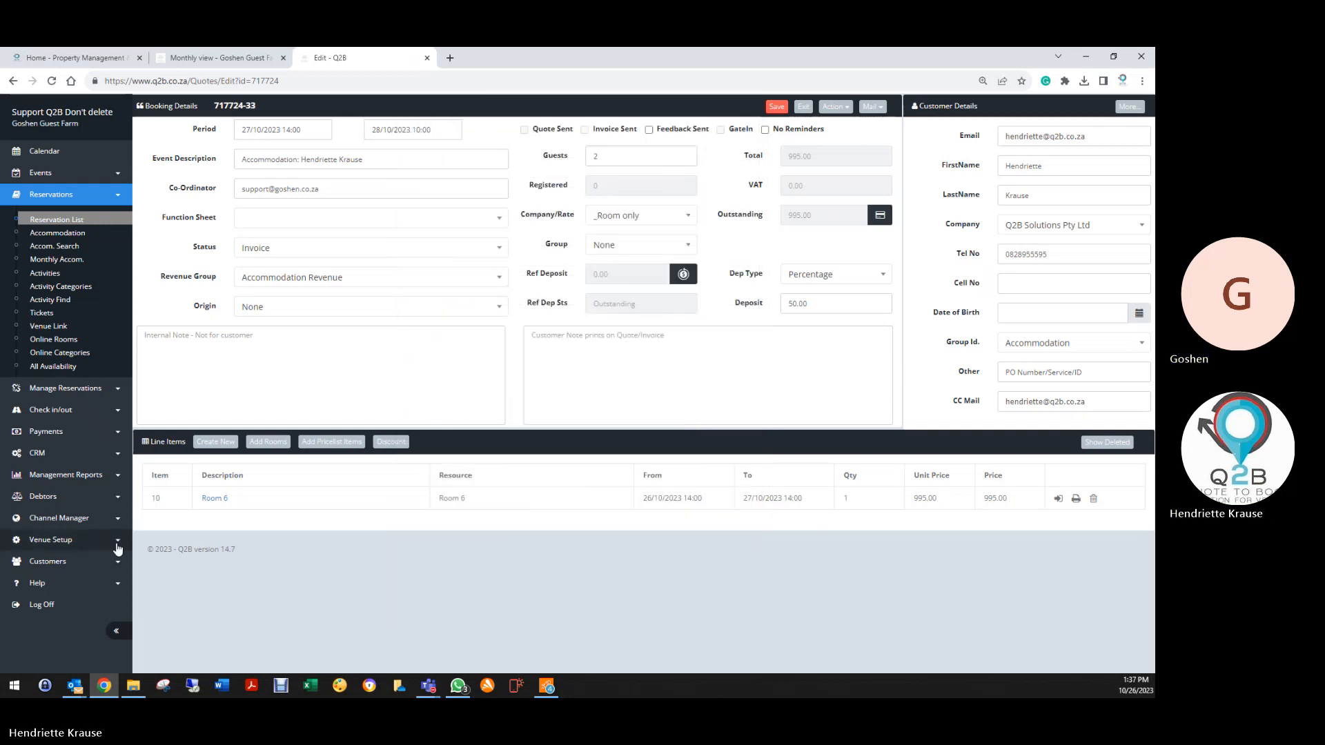
pyautogui.click(776, 106)
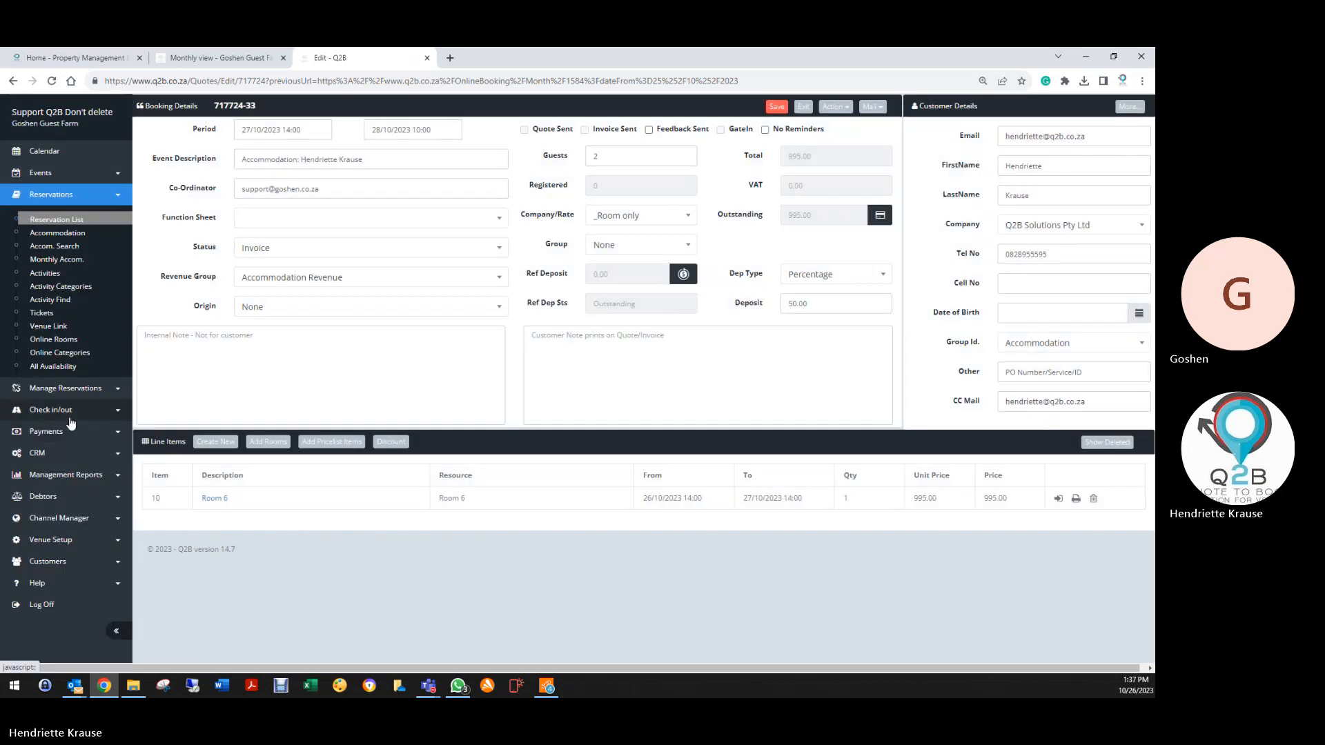
pyautogui.click(69, 414)
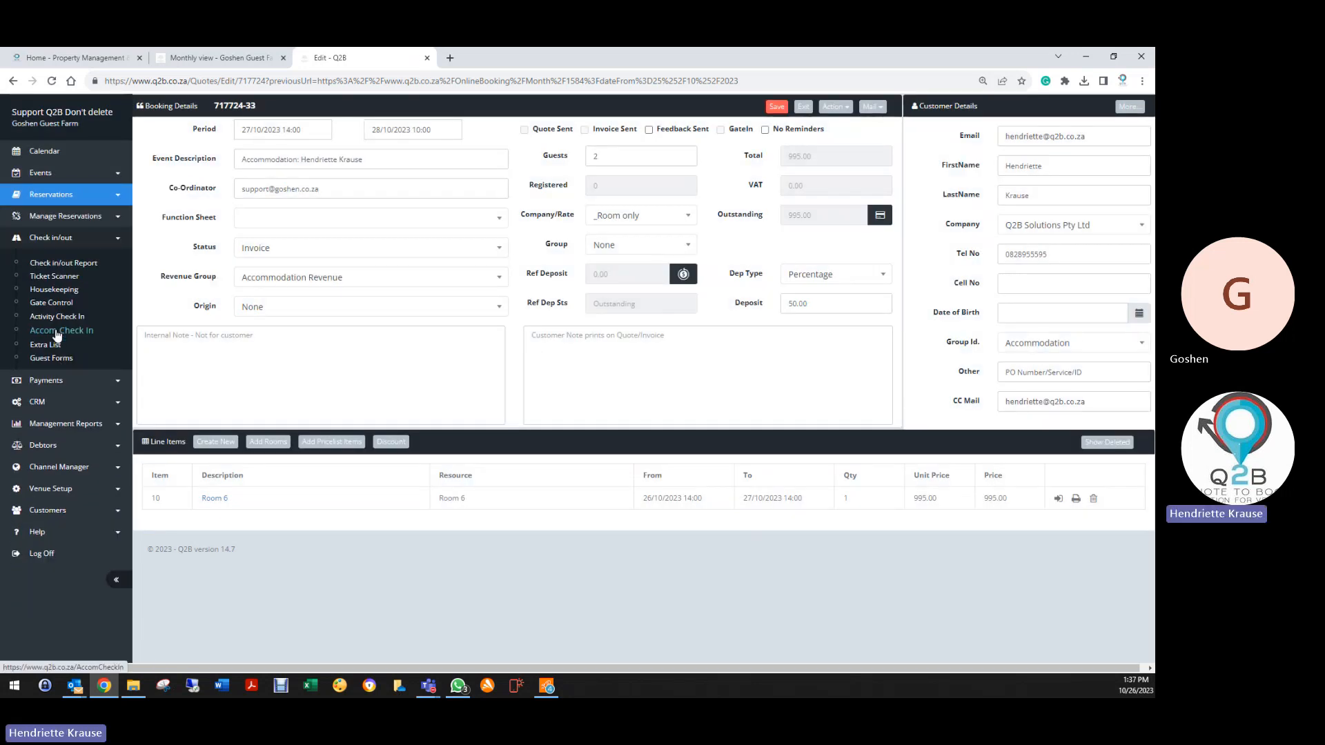
pyautogui.click(55, 330)
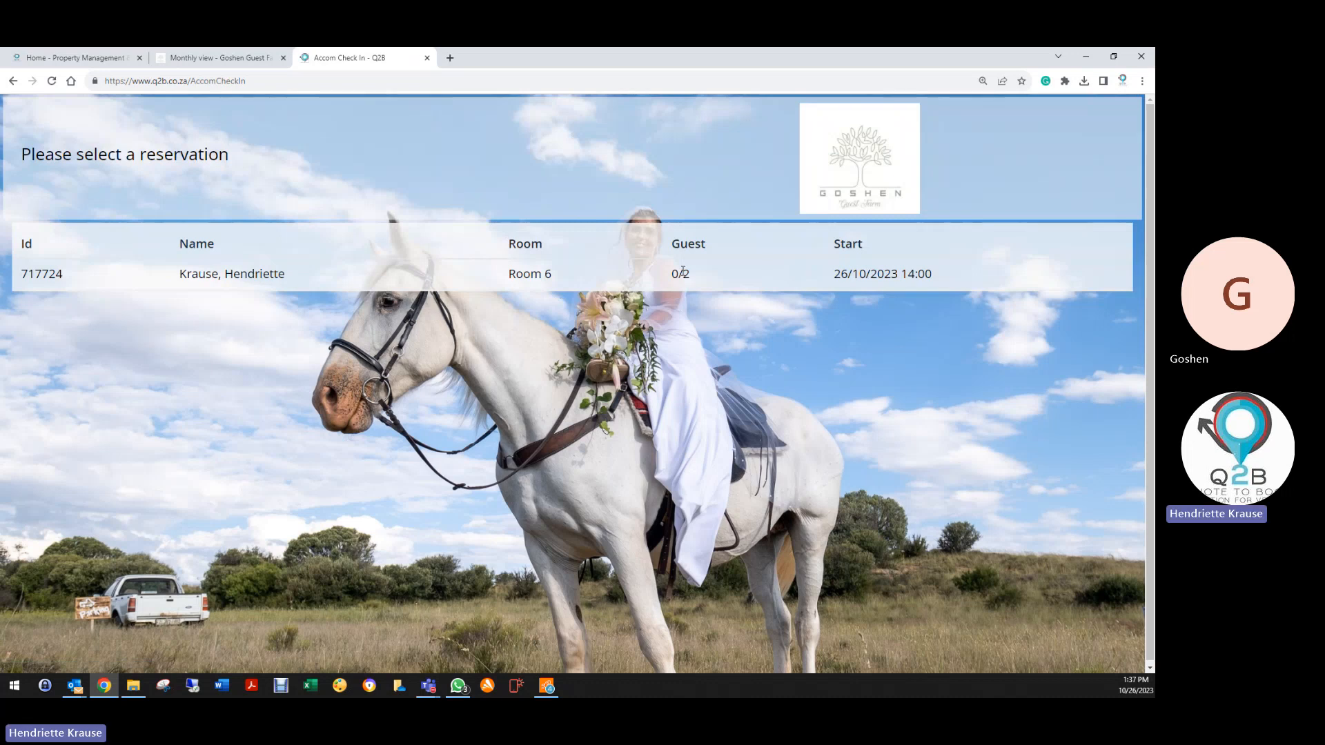
pyautogui.click(683, 273)
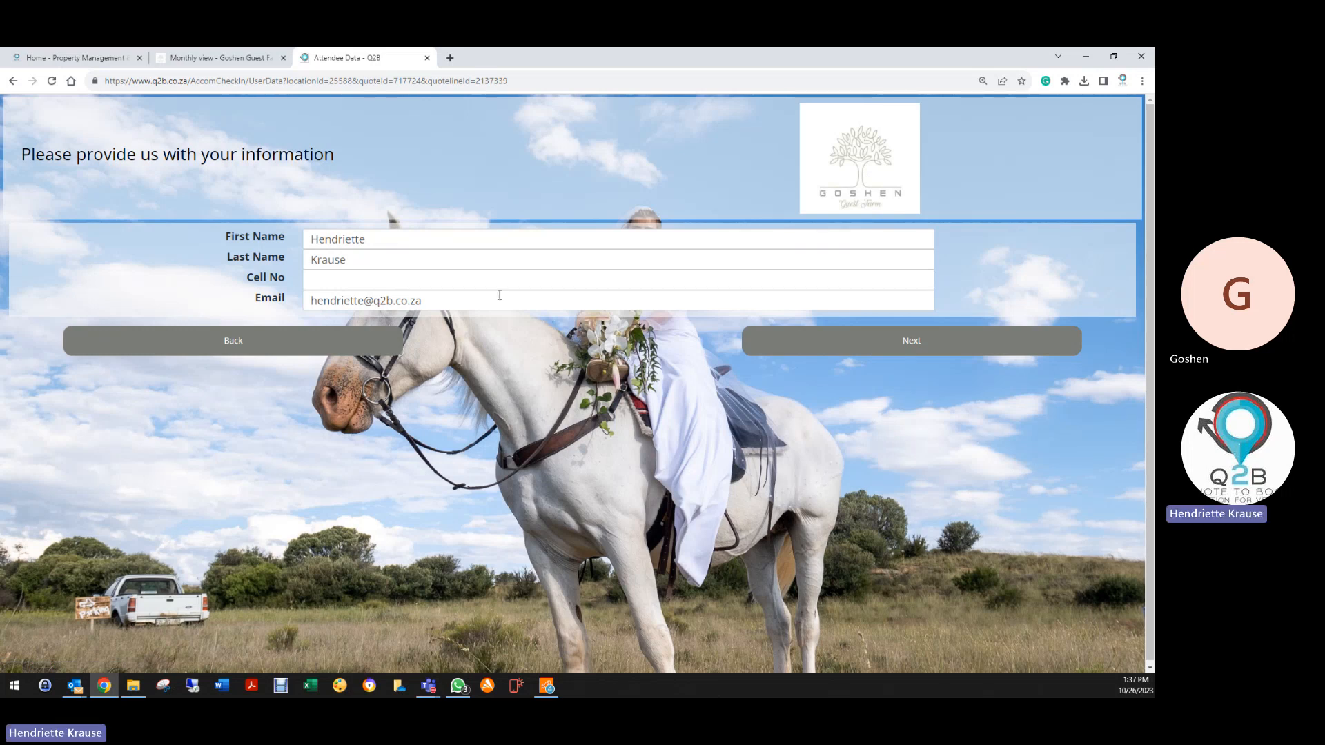
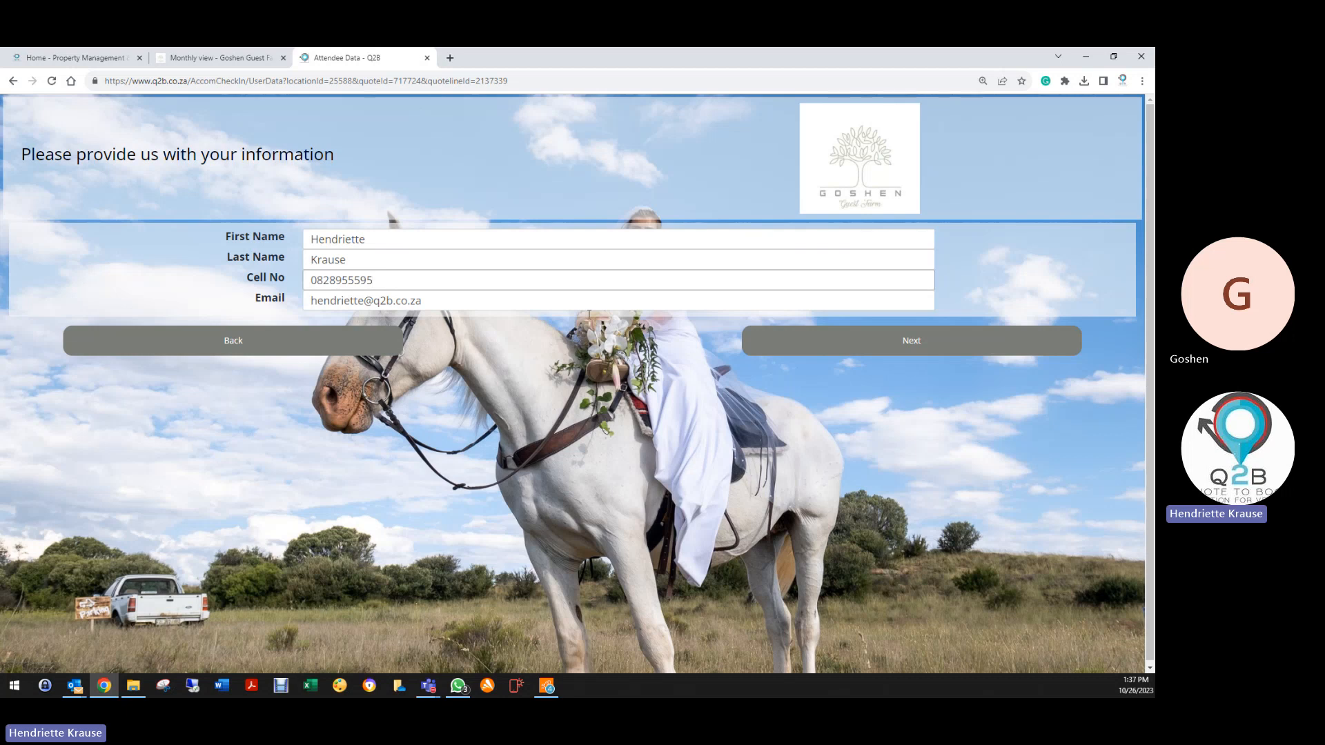
pyautogui.click(891, 351)
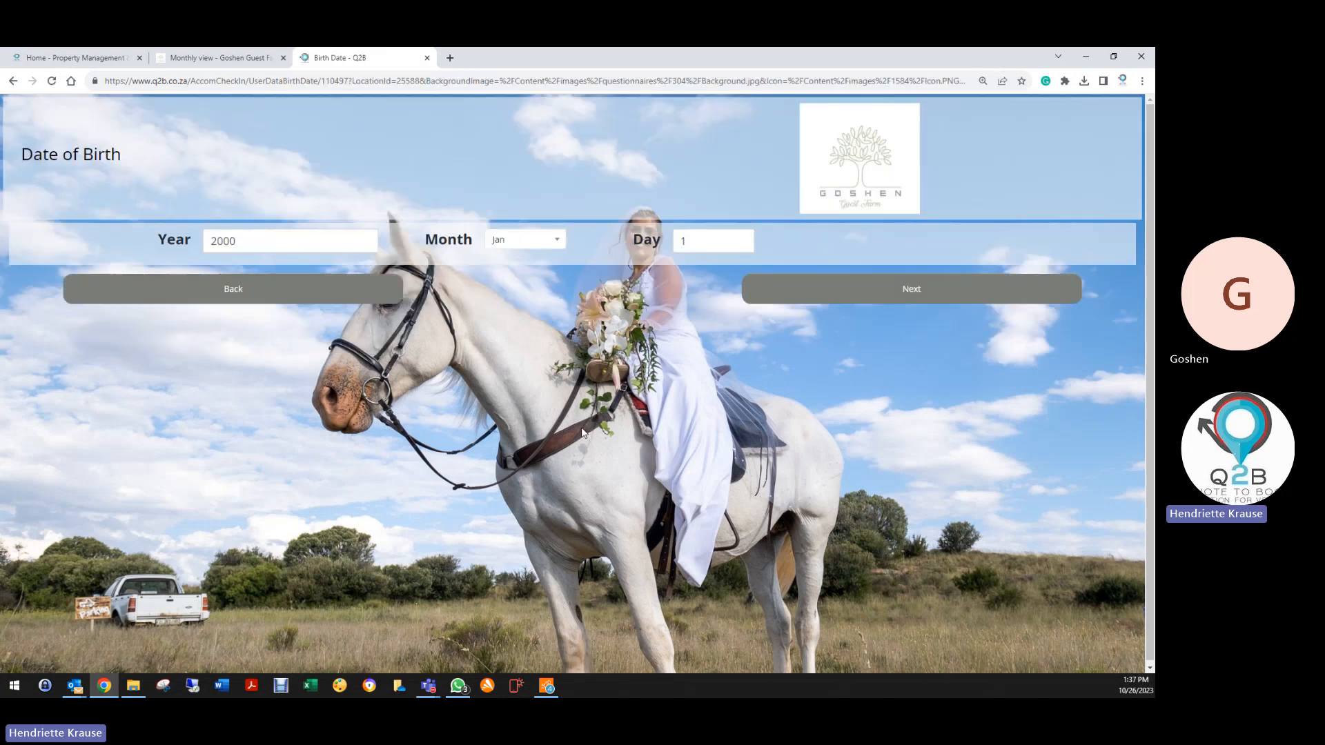
pyautogui.click(864, 297)
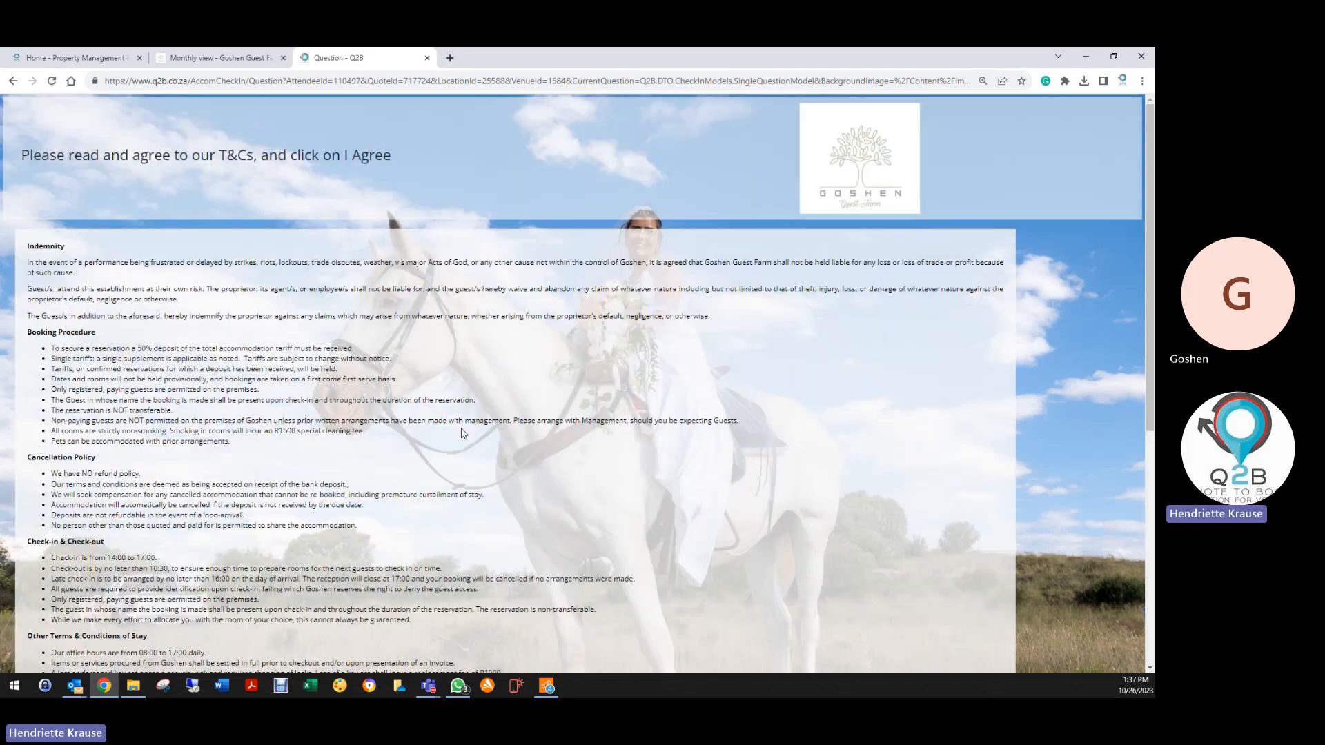
pyautogui.scroll(-10, 200, 590)
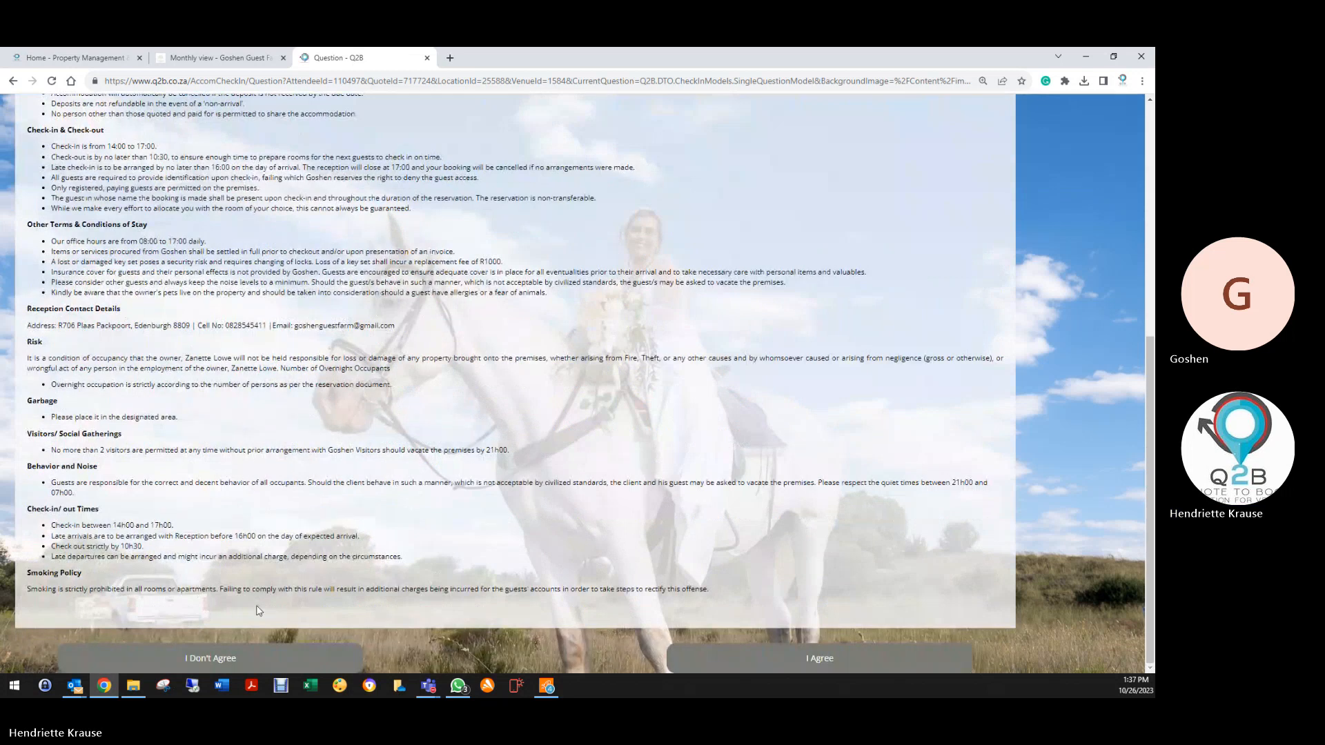
pyautogui.scroll(10, 728, 361)
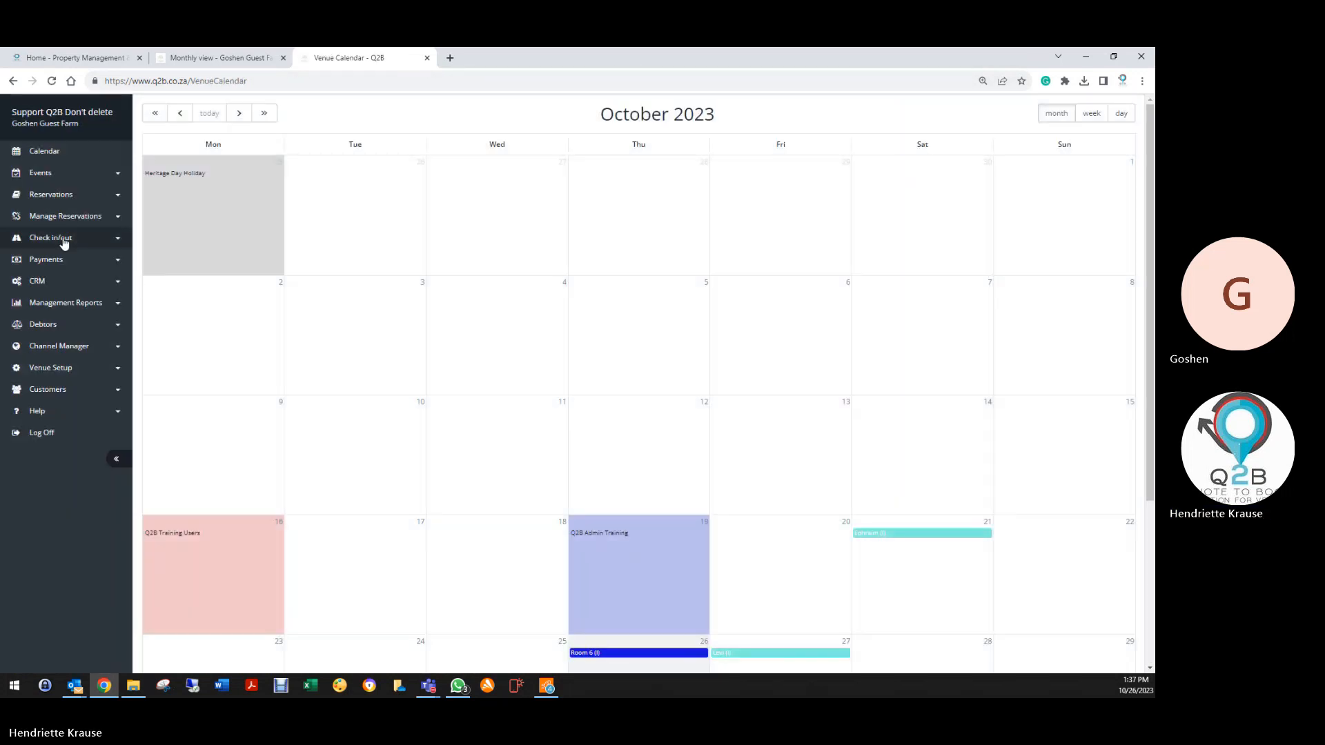
# Open reservation 717724 from the Reservation List, save it as Deleted, and exit
pyautogui.click(44, 203)
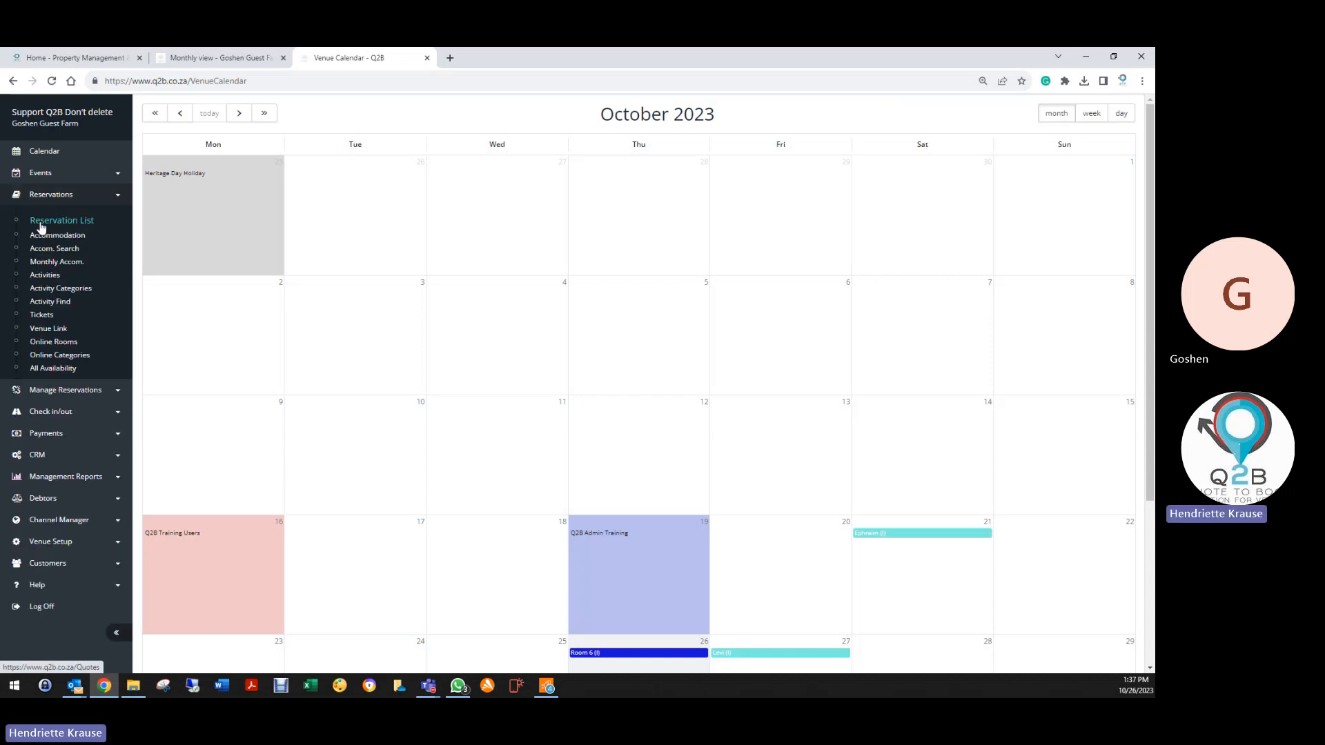
pyautogui.click(41, 221)
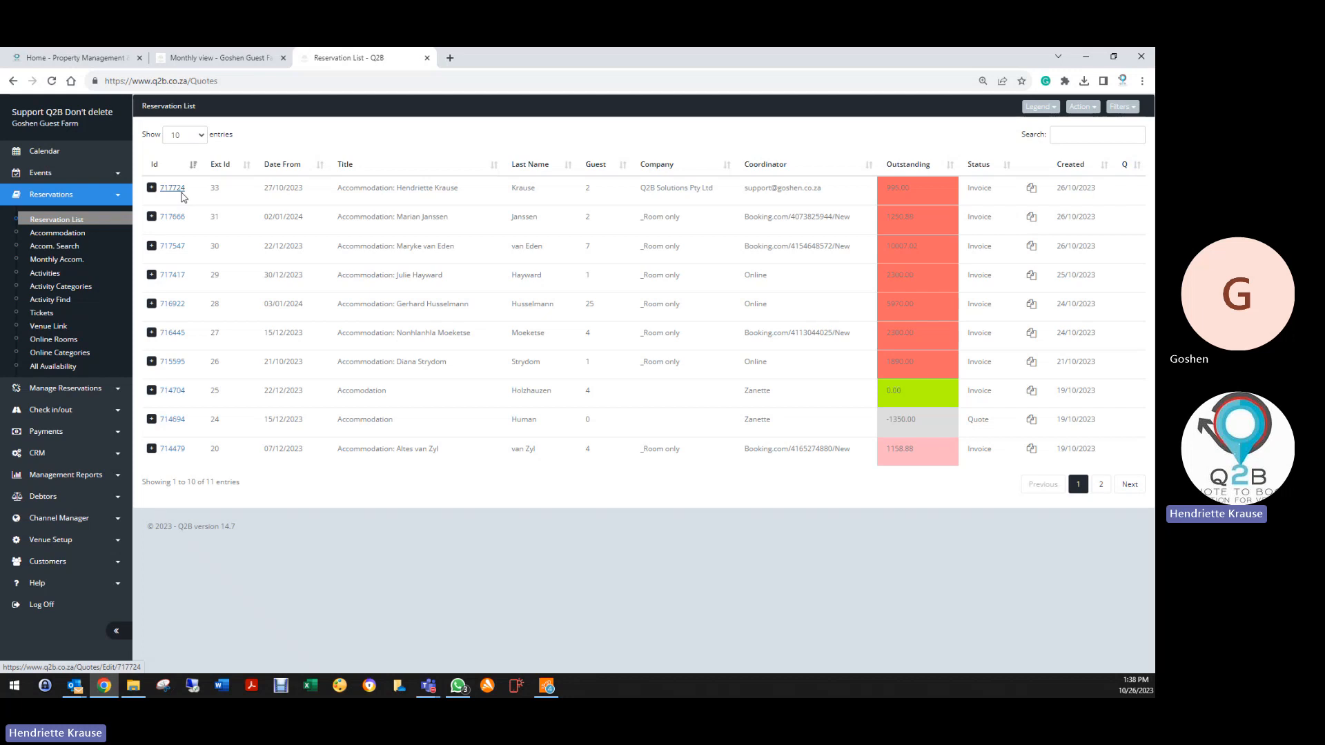
pyautogui.click(180, 193)
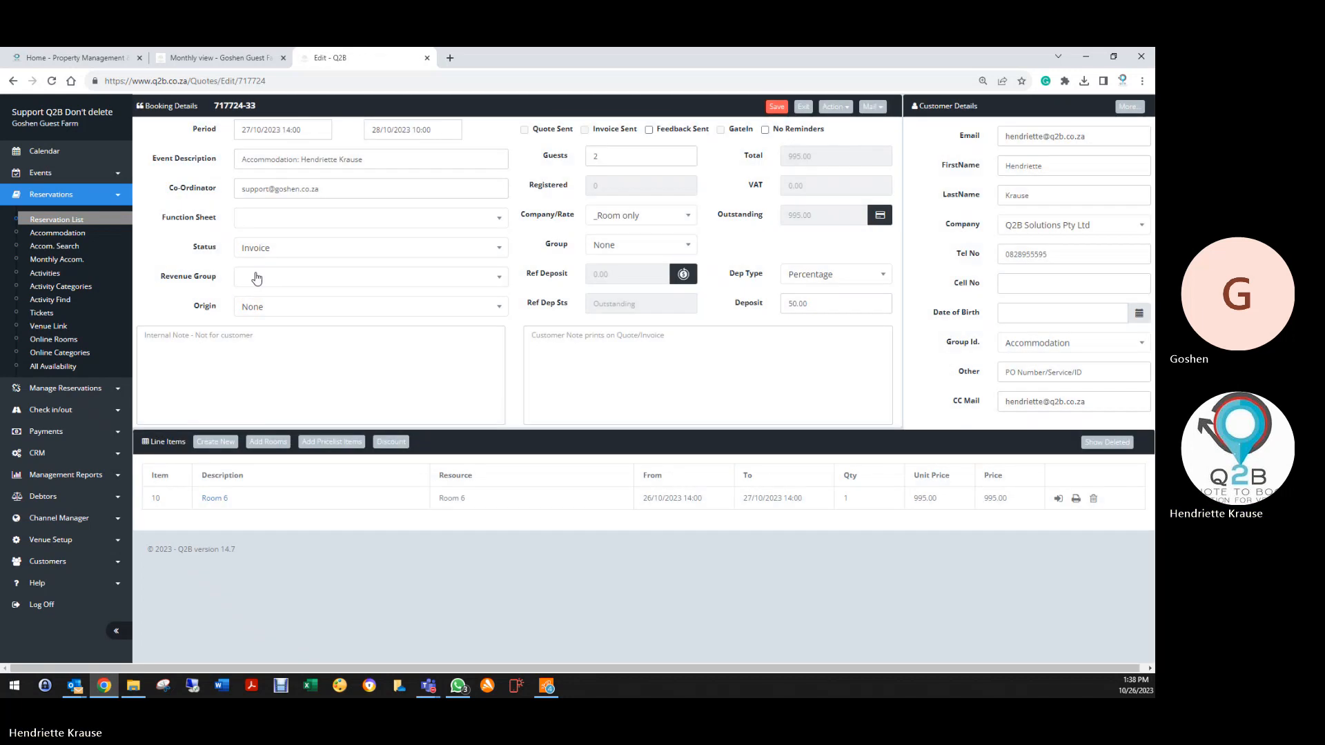
pyautogui.click(255, 248)
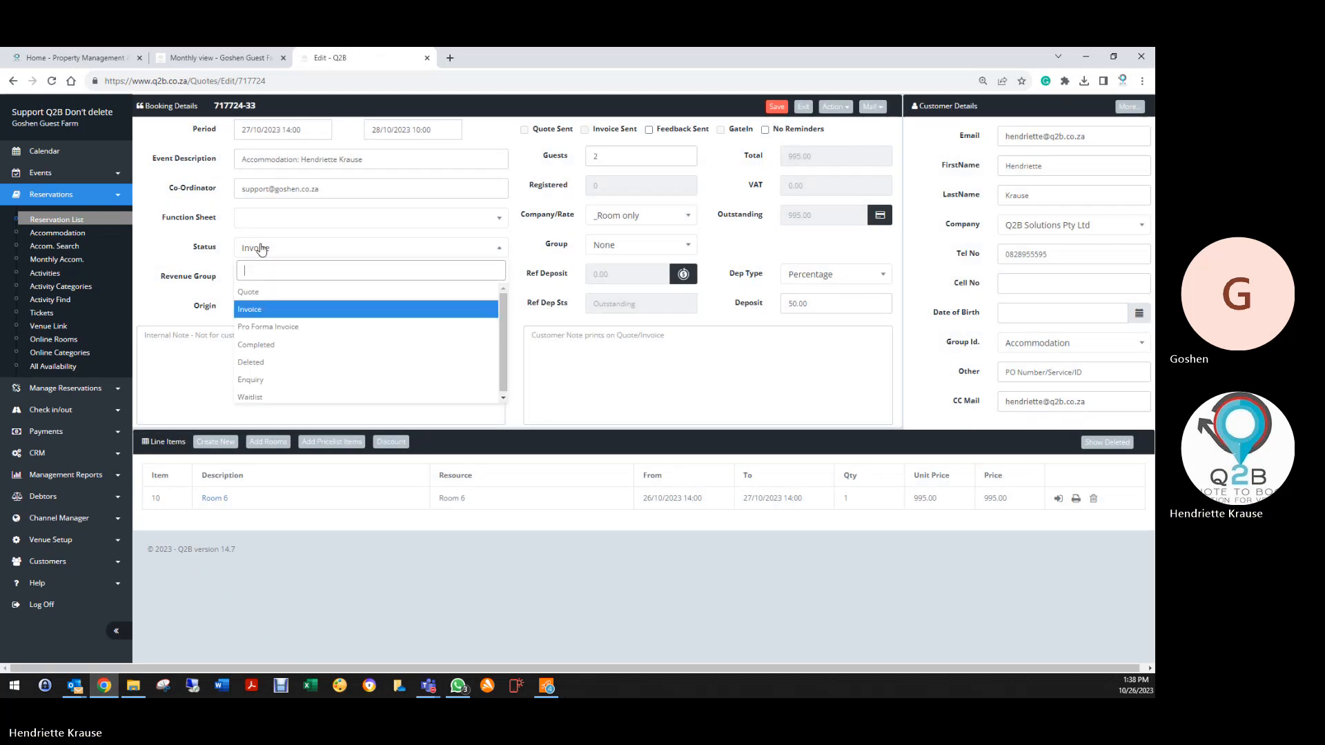
pyautogui.click(249, 361)
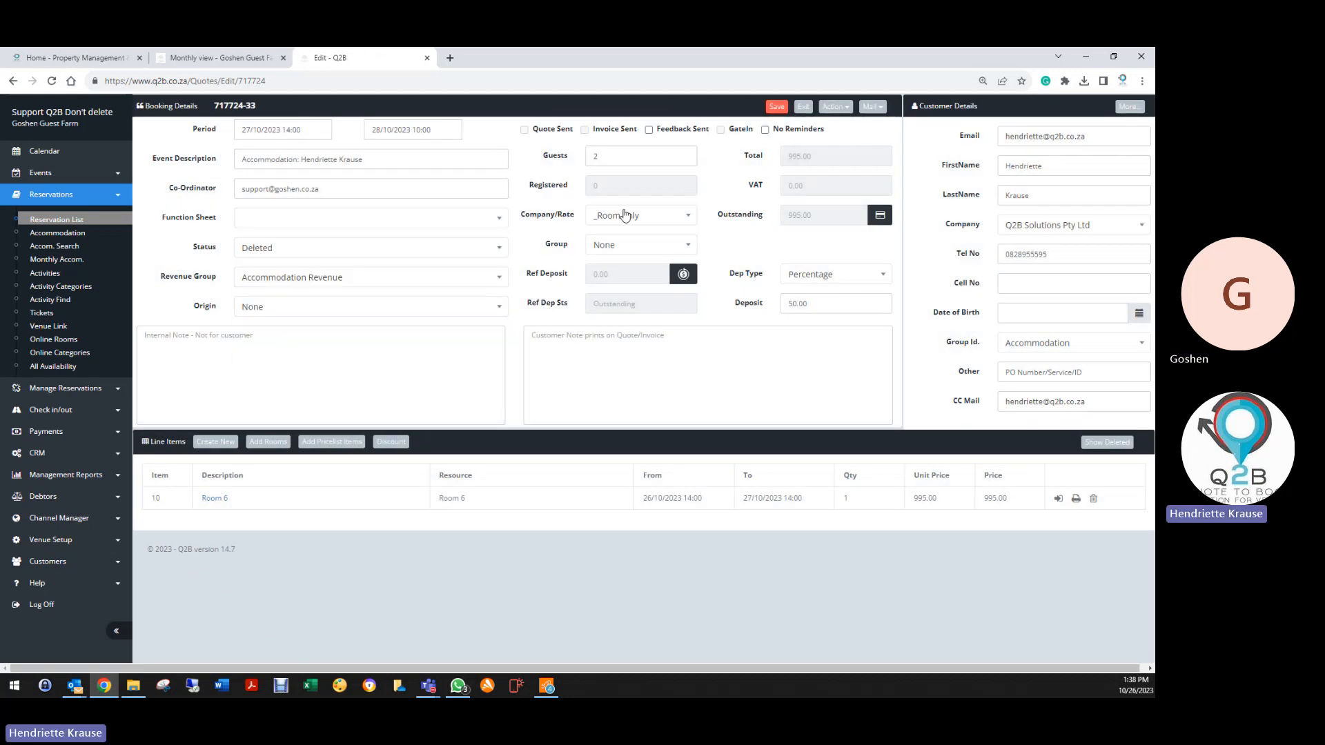
pyautogui.click(775, 107)
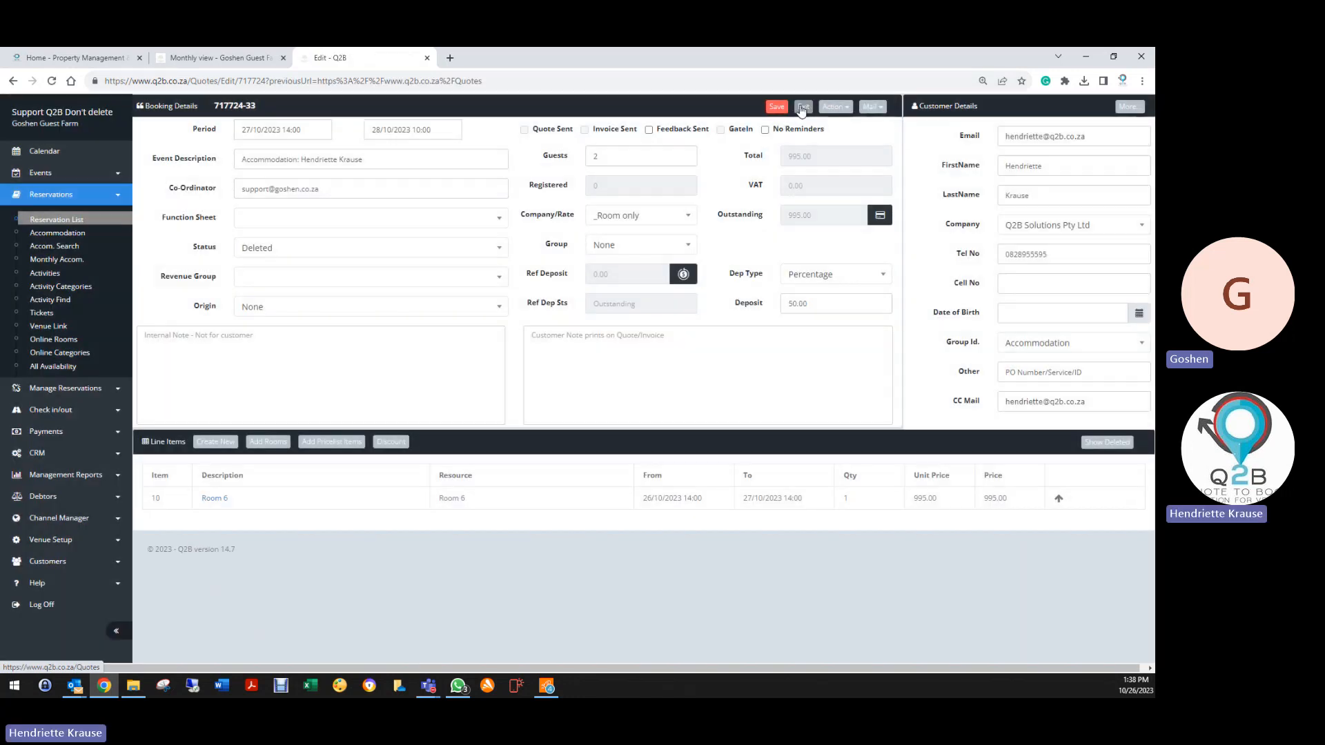
pyautogui.click(802, 108)
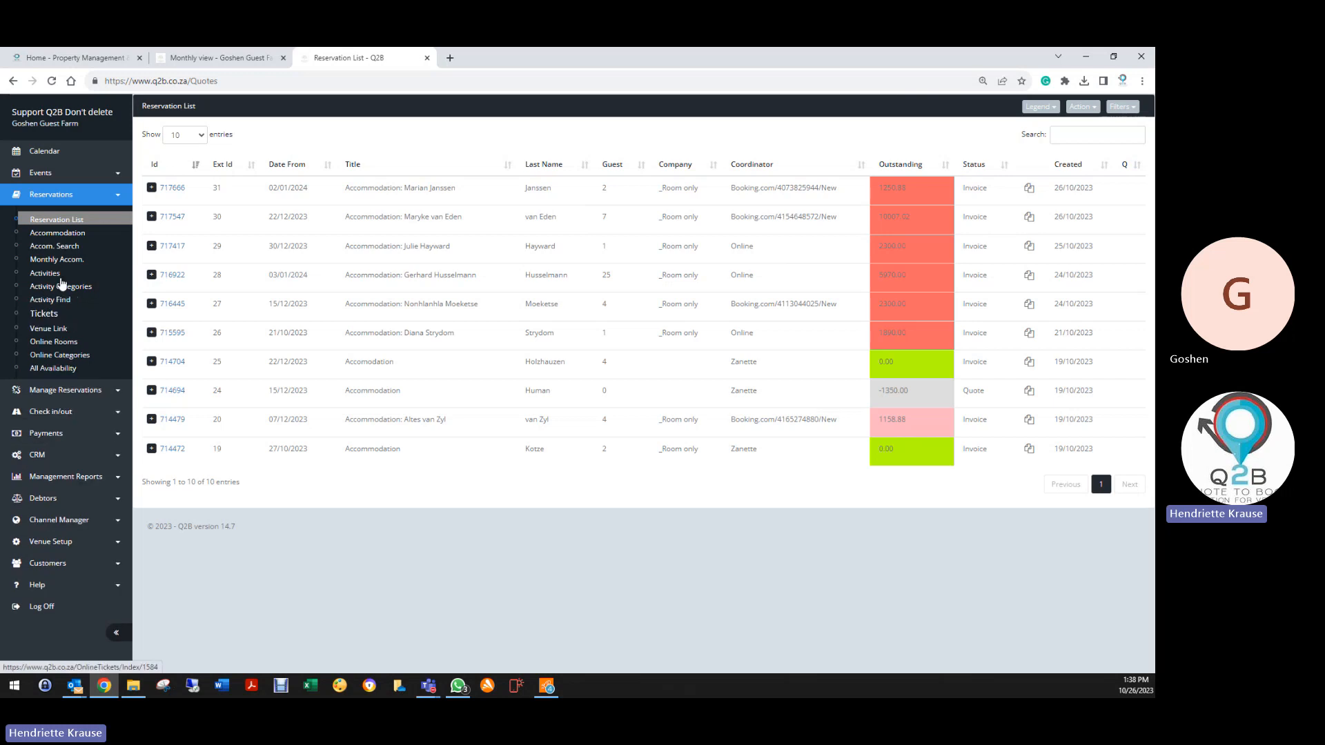
# Check the Accom Check In page twice, find no reservations, and return to the October 2023 calendar
pyautogui.click(51, 410)
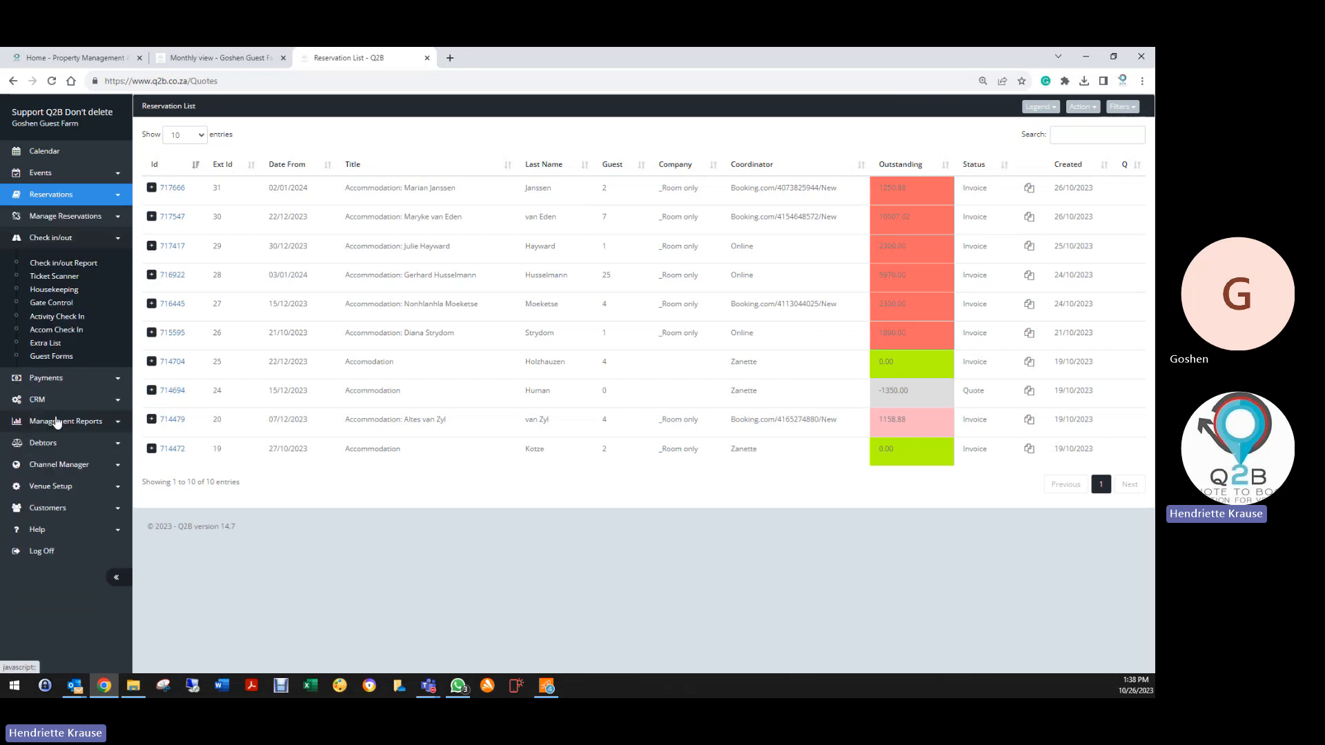
pyautogui.click(61, 331)
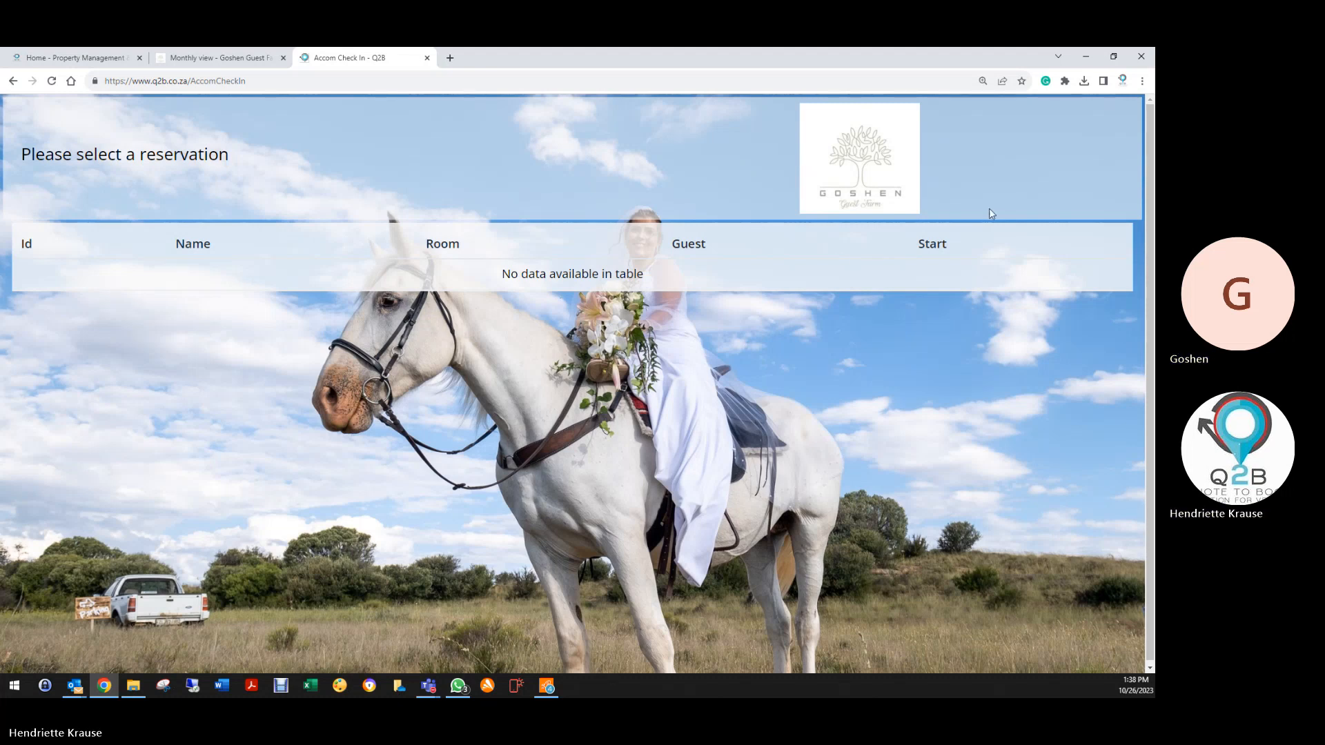
pyautogui.click(871, 176)
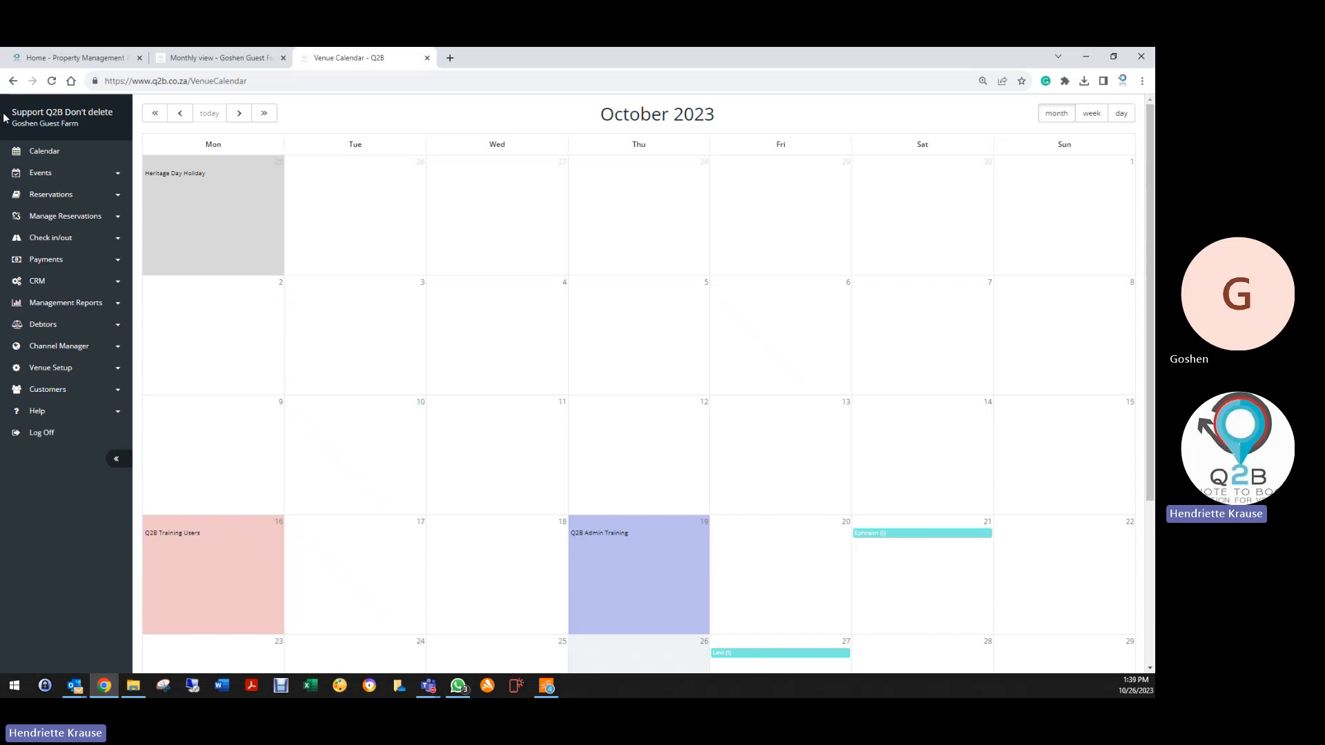
pyautogui.click(49, 242)
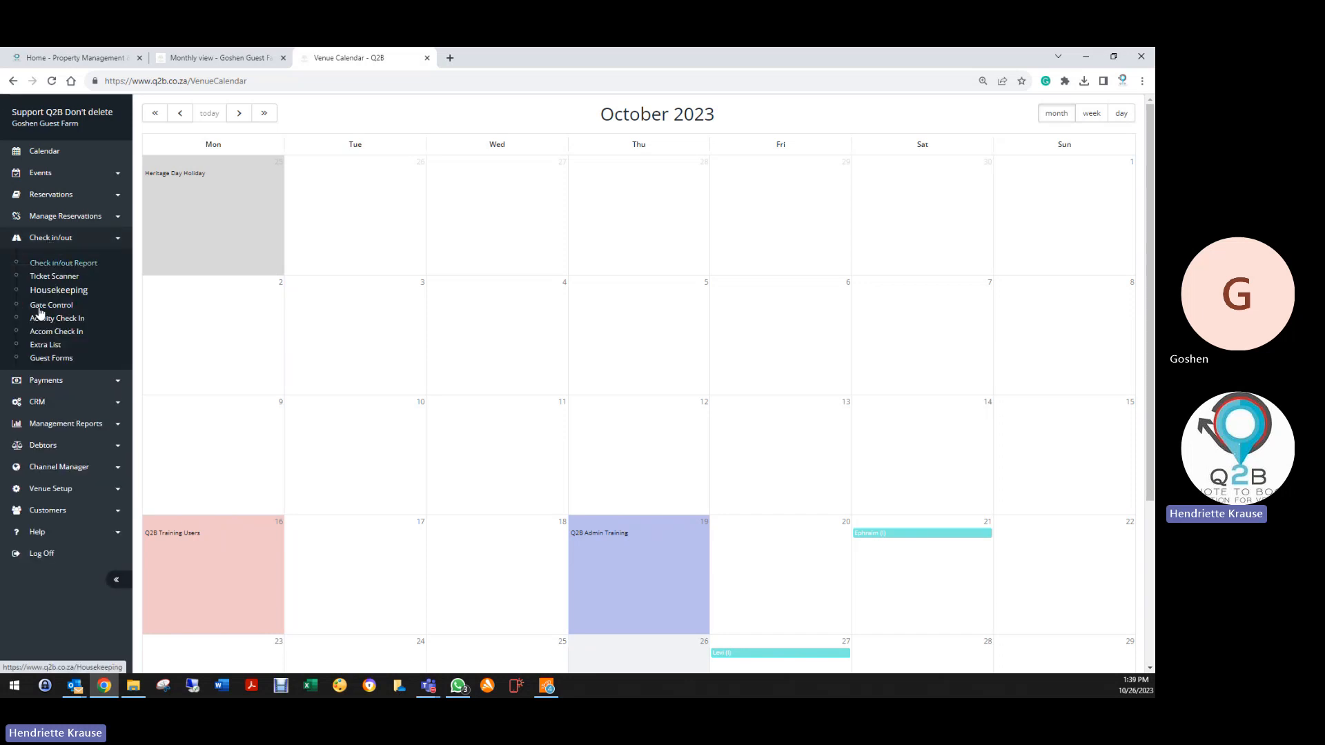
pyautogui.click(51, 333)
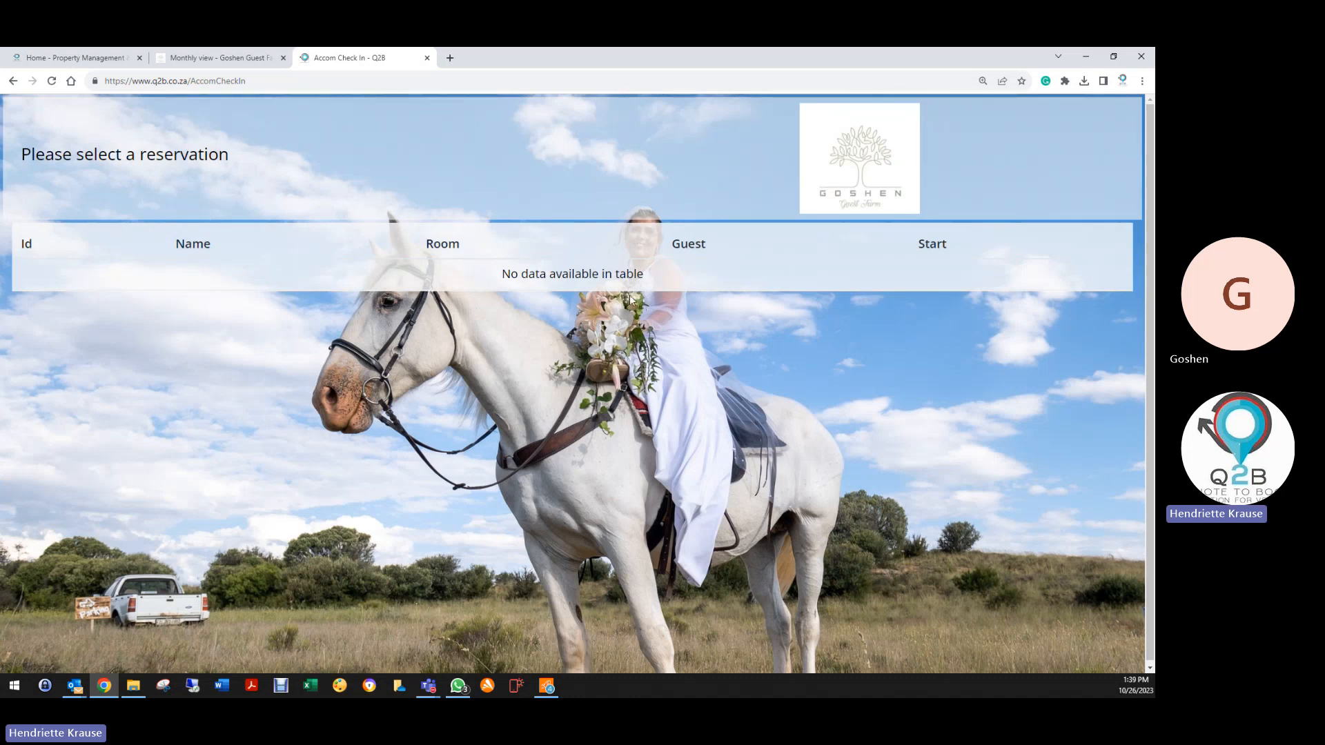
pyautogui.click(863, 159)
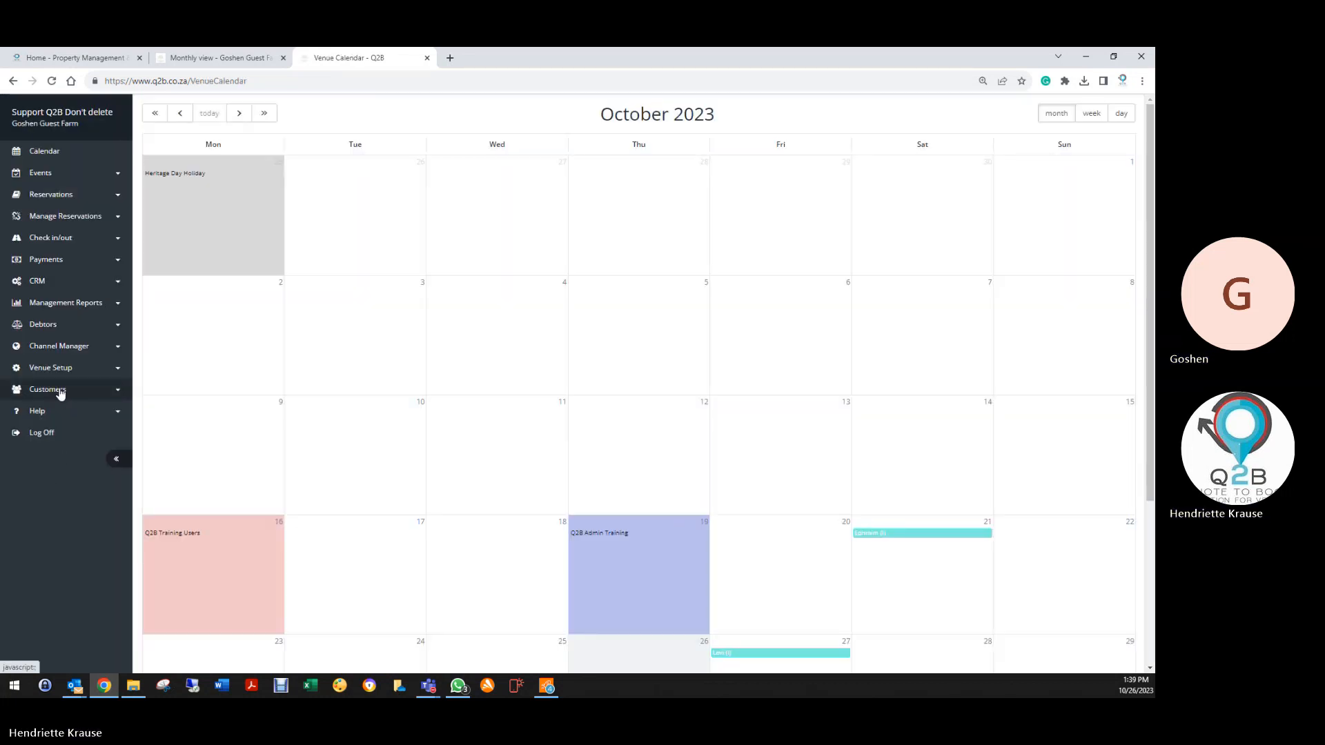
# Open the Accommodation Check In questionnaire's list of questions from Venue Setup > Questionnaires
pyautogui.click(50, 371)
pyautogui.scroll(-3, 65, 552)
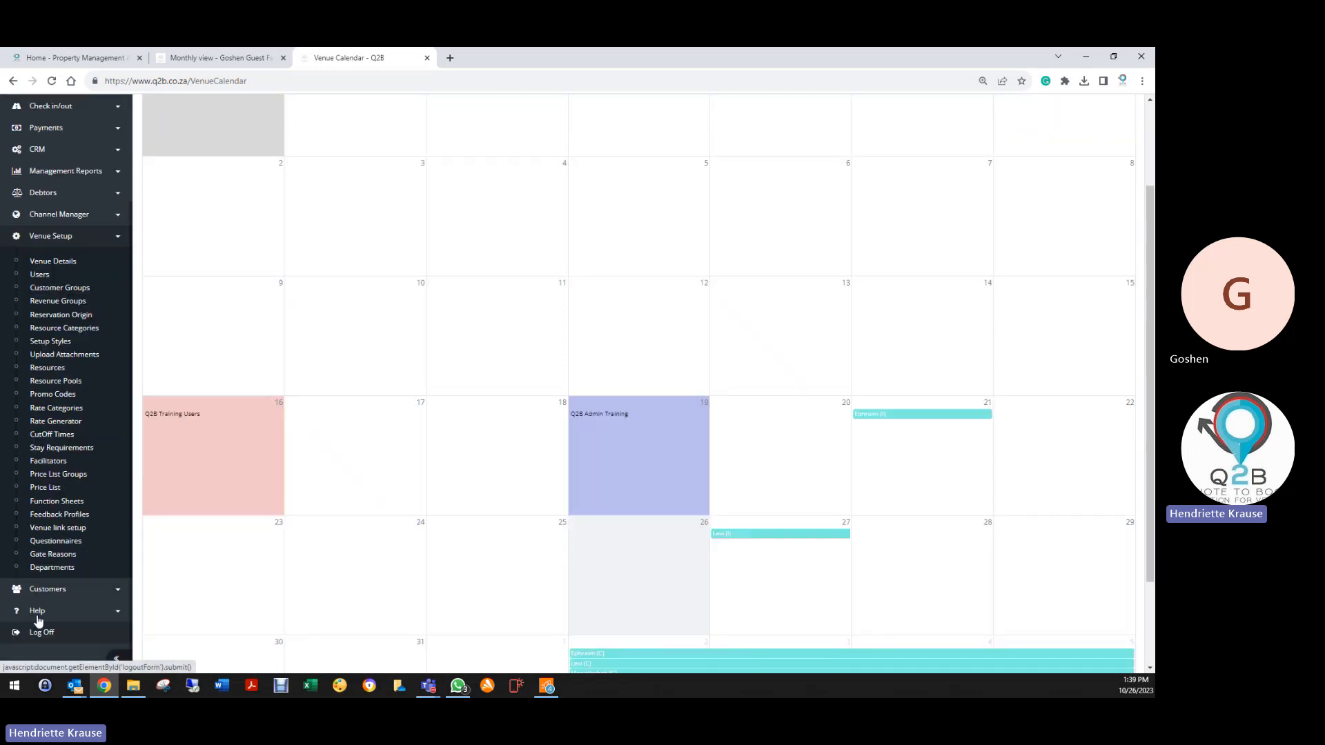
pyautogui.click(63, 542)
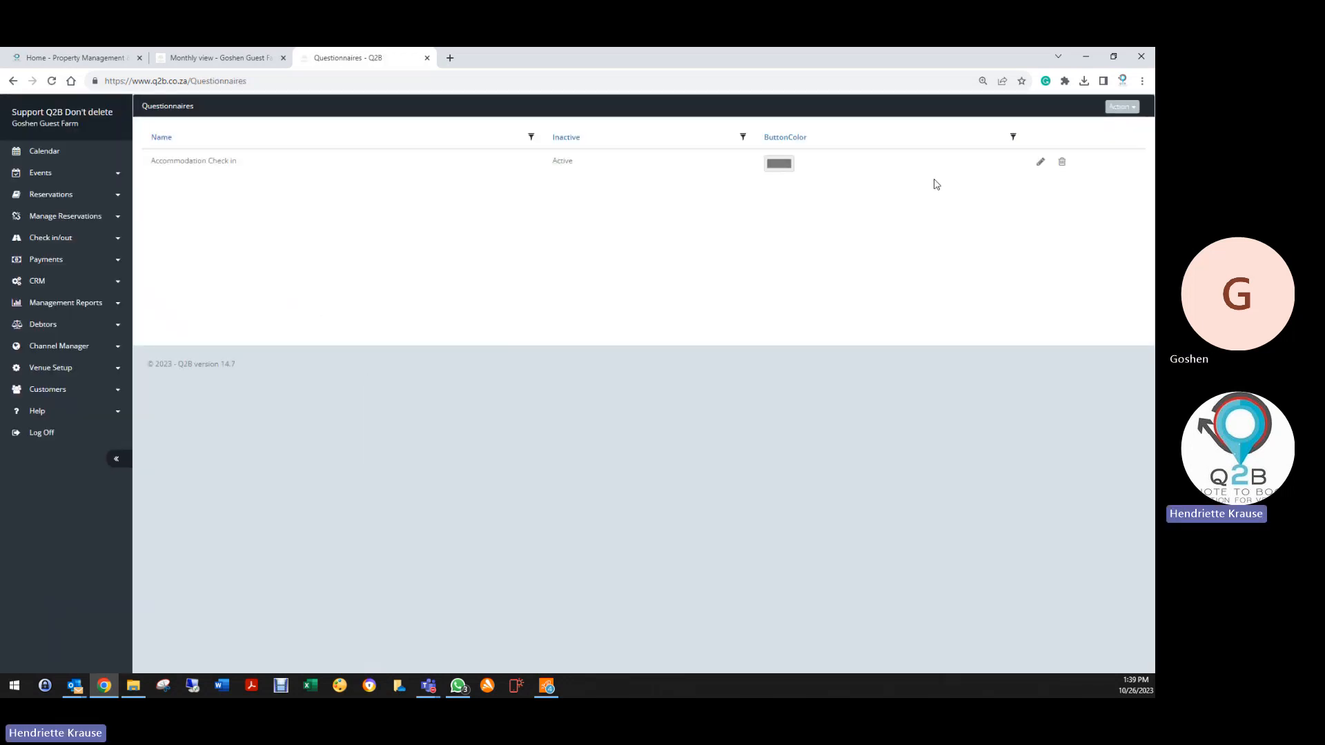
pyautogui.click(1040, 161)
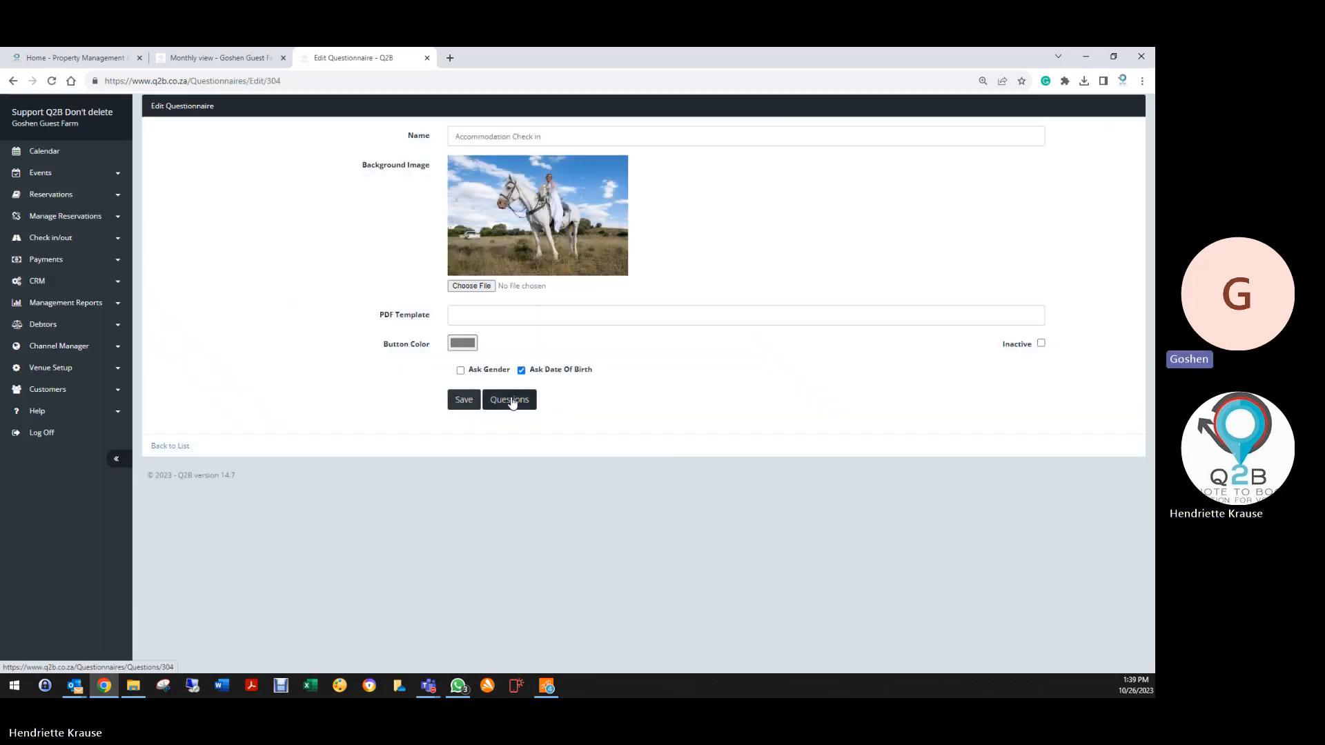
pyautogui.click(513, 399)
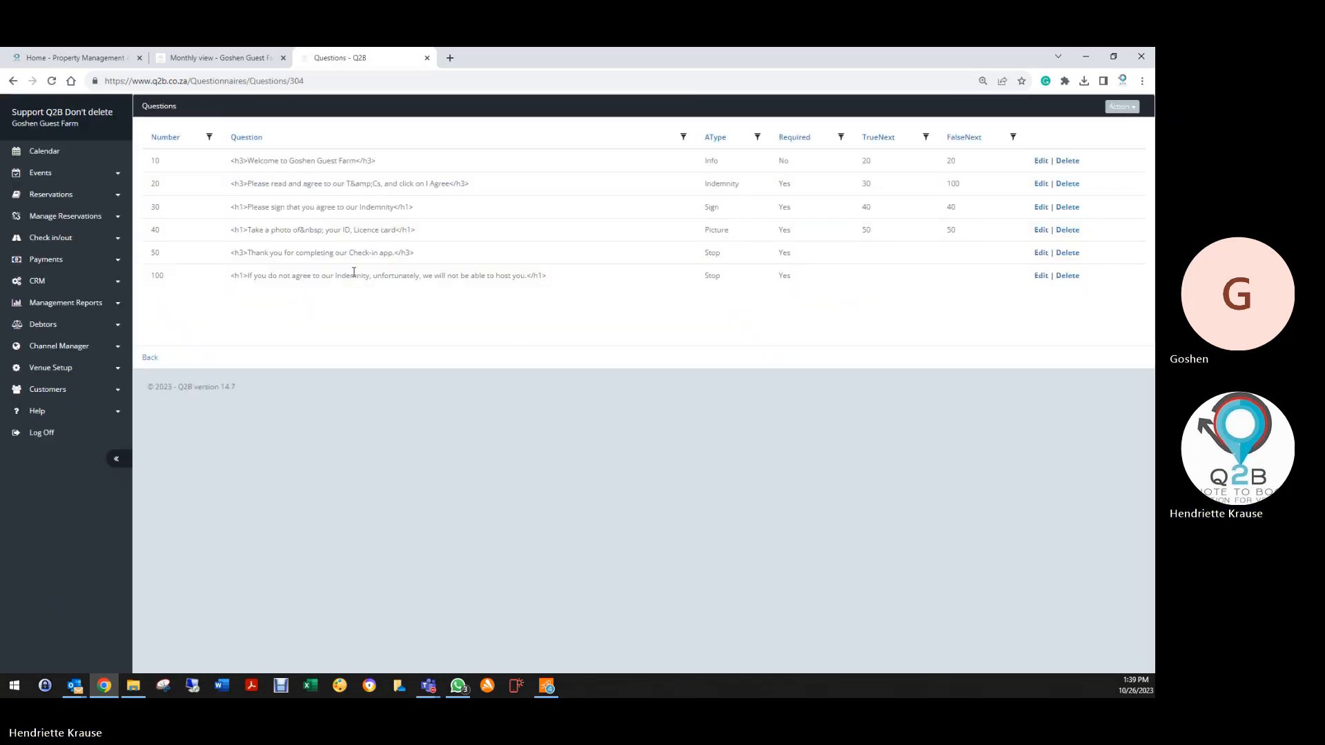
# Resave question 40, the photo ID request, then go to Reservations > Reservation List
pyautogui.click(1040, 230)
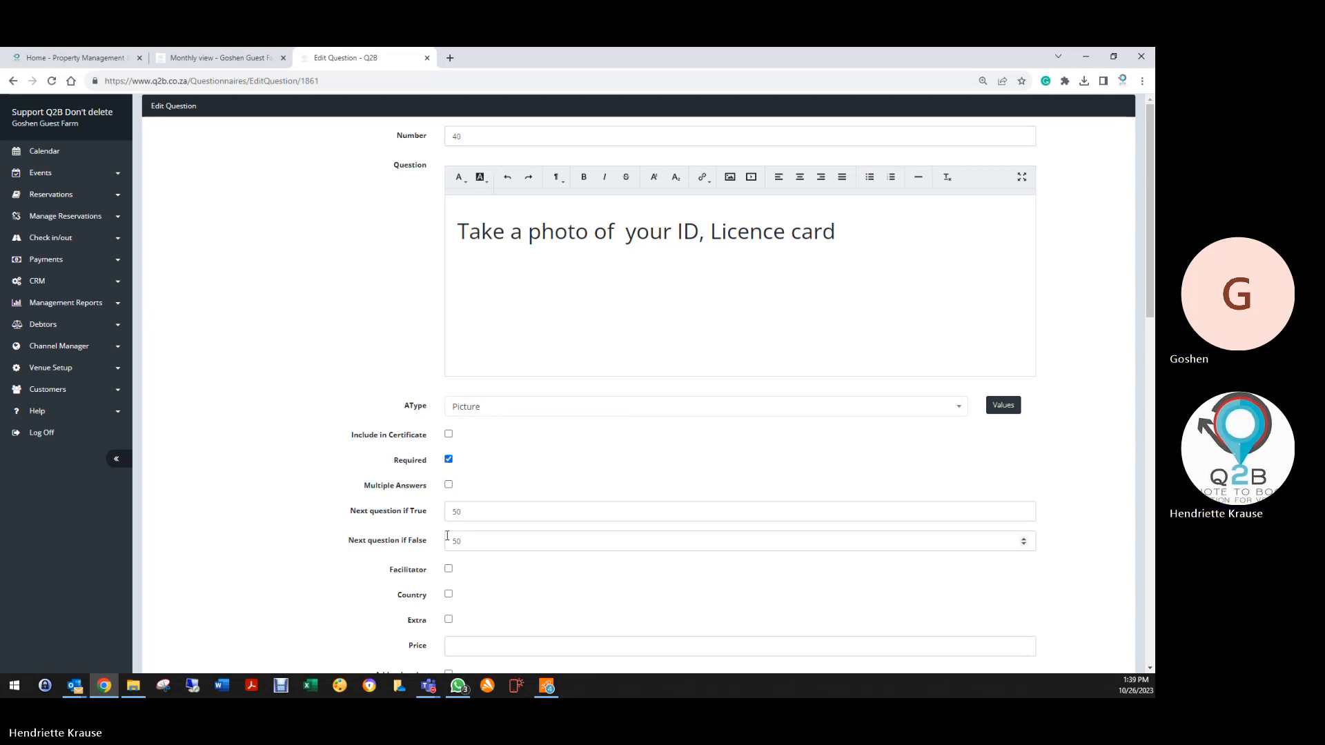
pyautogui.scroll(-3, 447, 536)
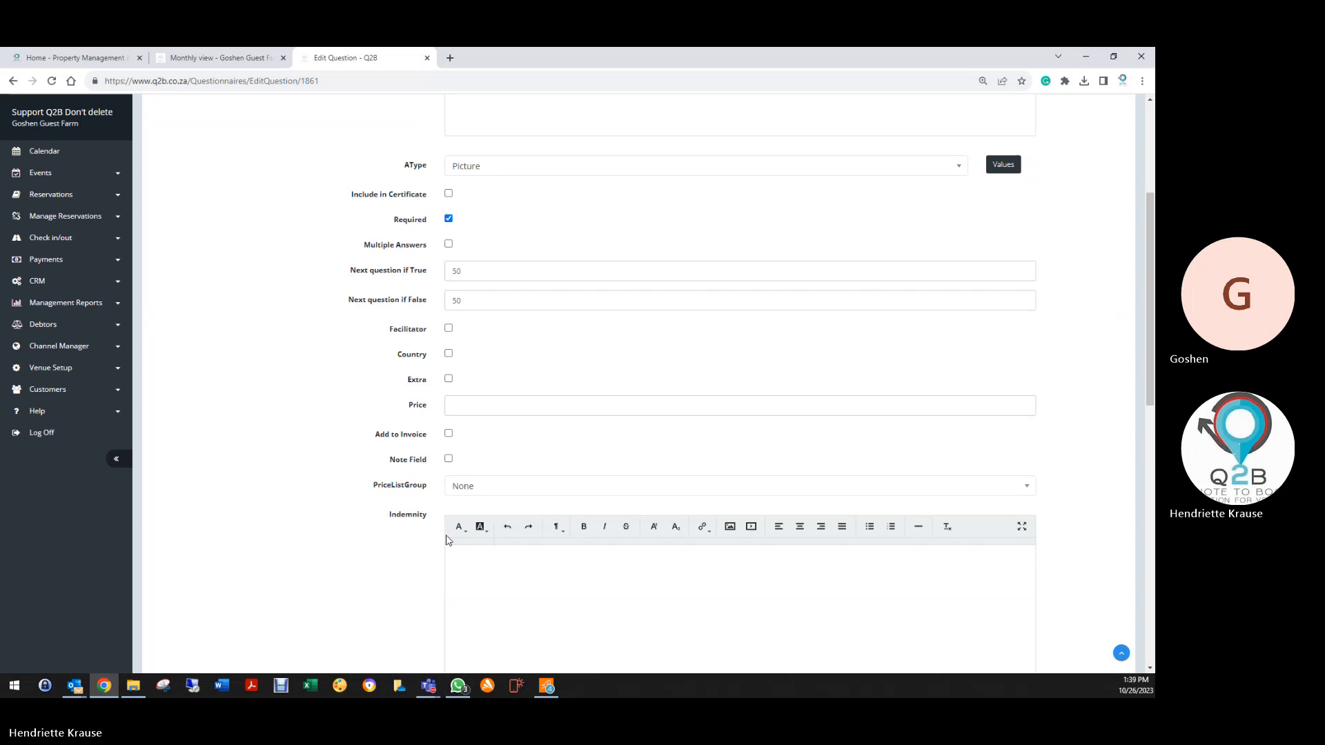
pyautogui.scroll(-9, 447, 541)
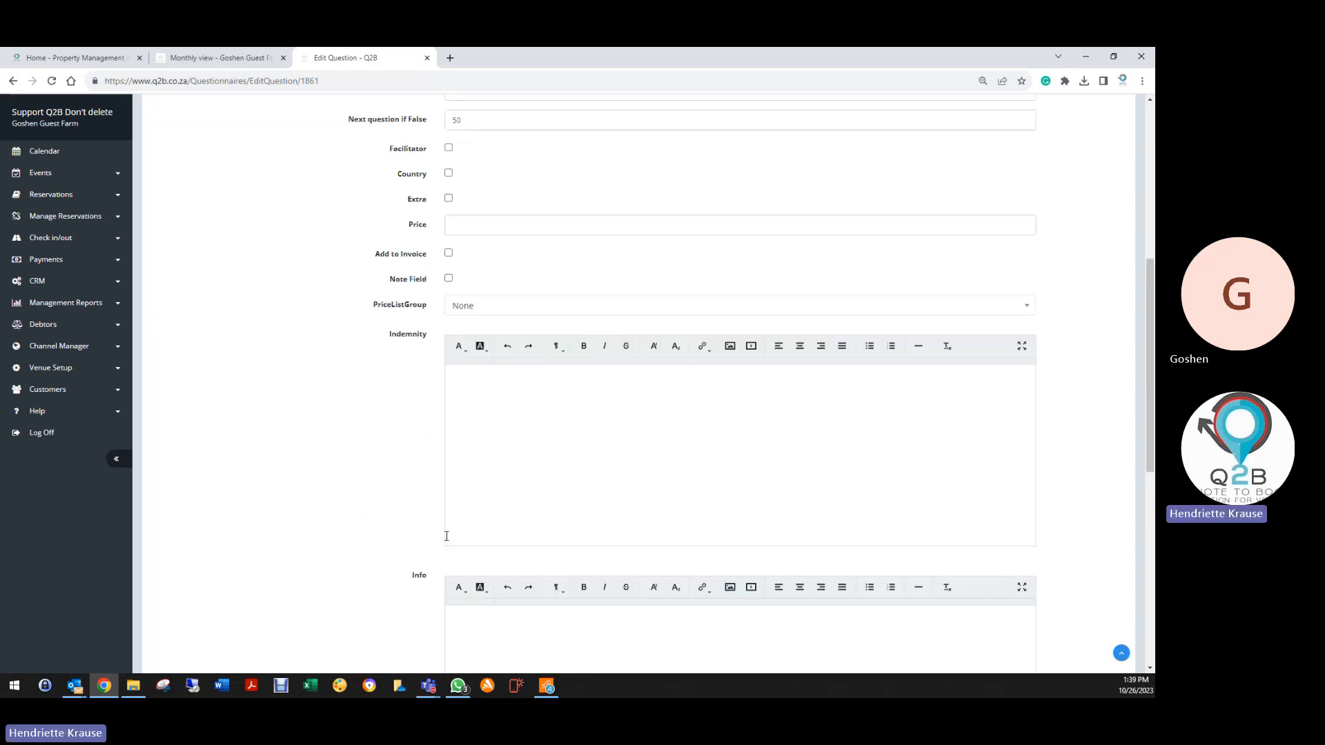
pyautogui.click(461, 592)
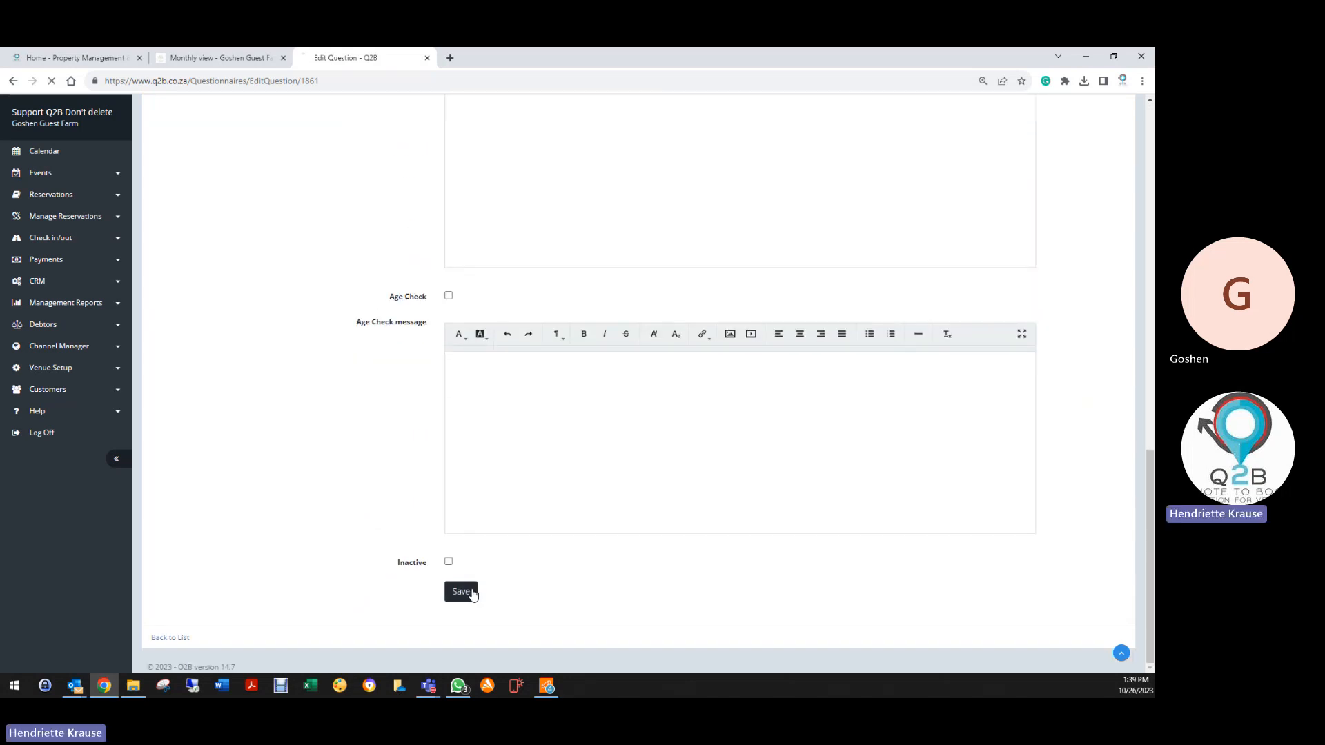
pyautogui.scroll(-10, 354, 454)
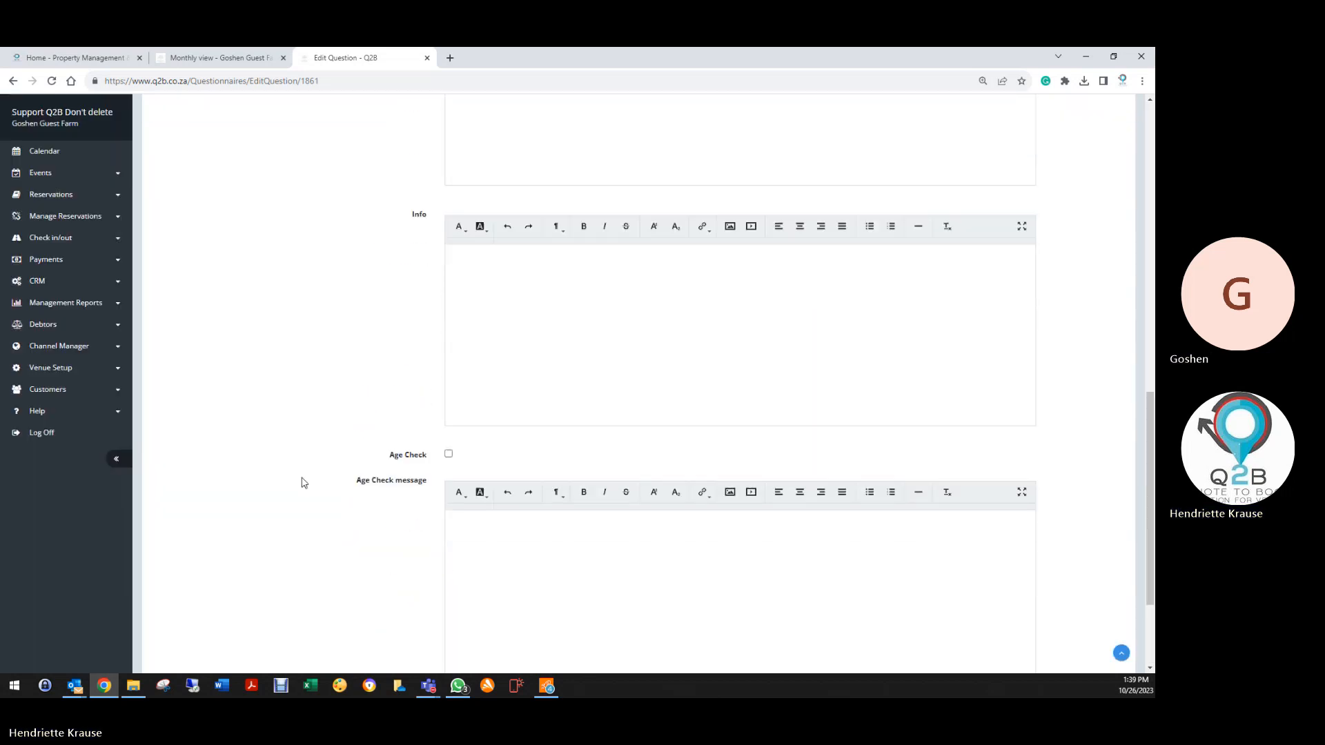
pyautogui.click(183, 638)
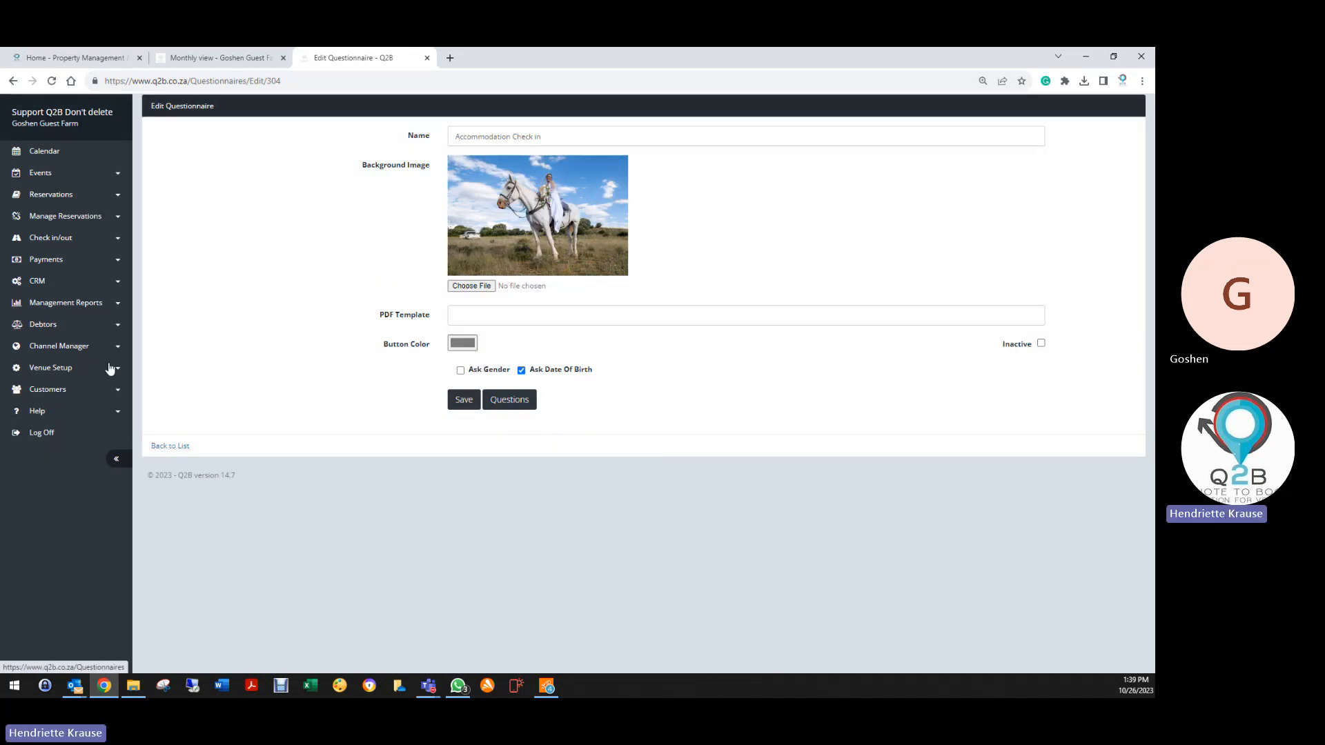
pyautogui.click(55, 201)
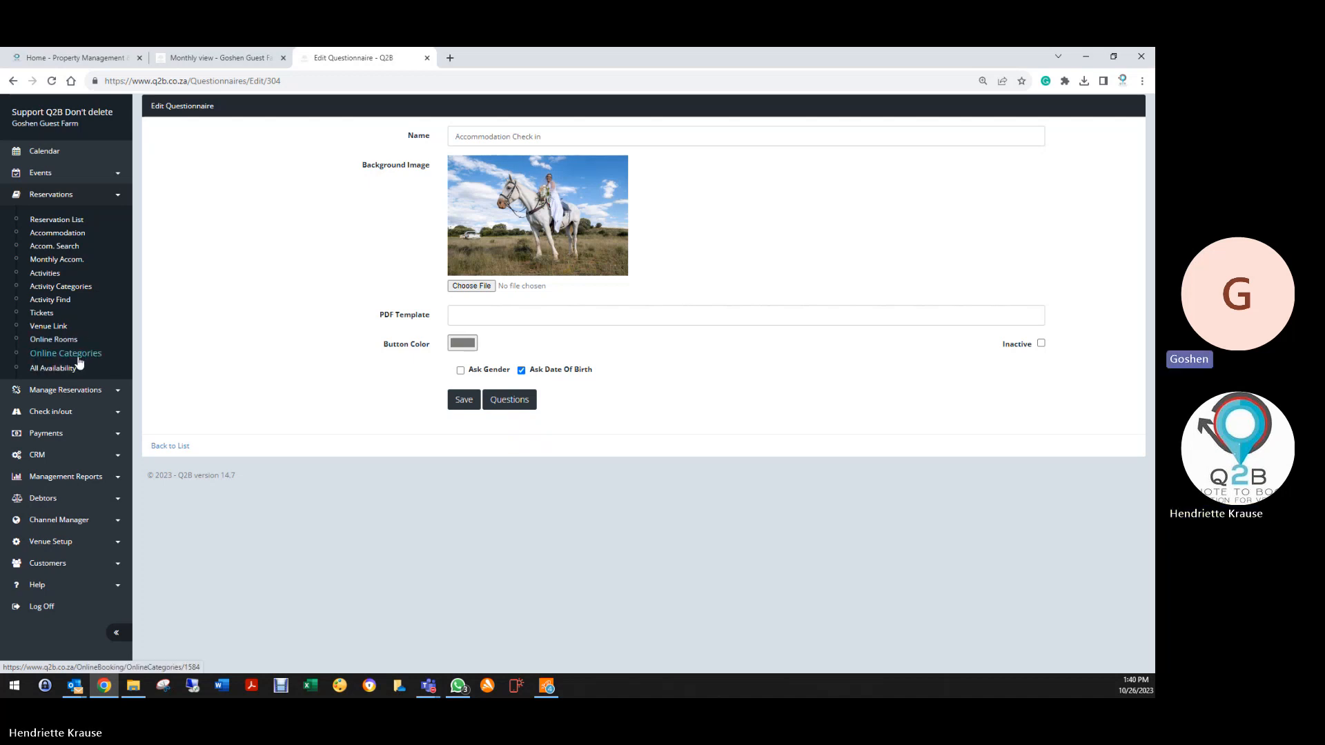
pyautogui.click(77, 220)
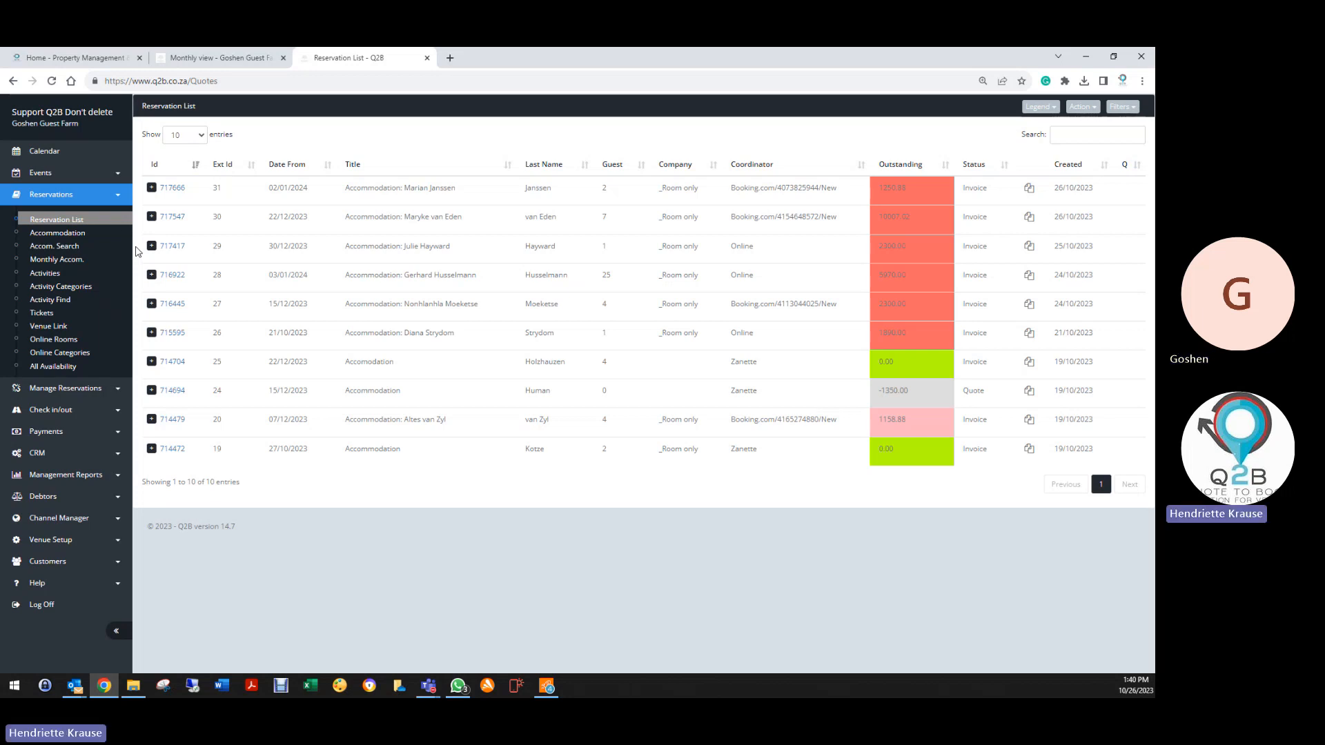
# Generate the Check In/Out Report for the date range 26 October to 30 October 2023
pyautogui.click(52, 412)
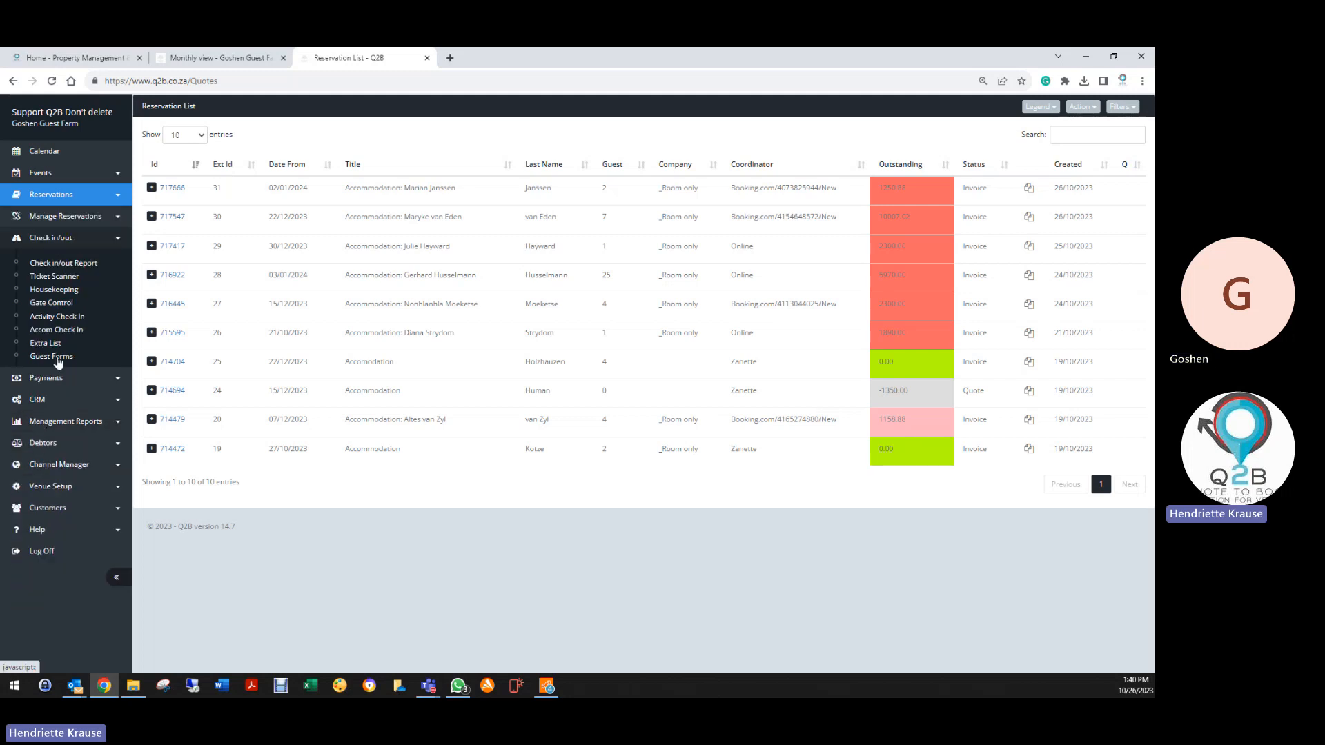
pyautogui.click(54, 268)
pyautogui.click(228, 155)
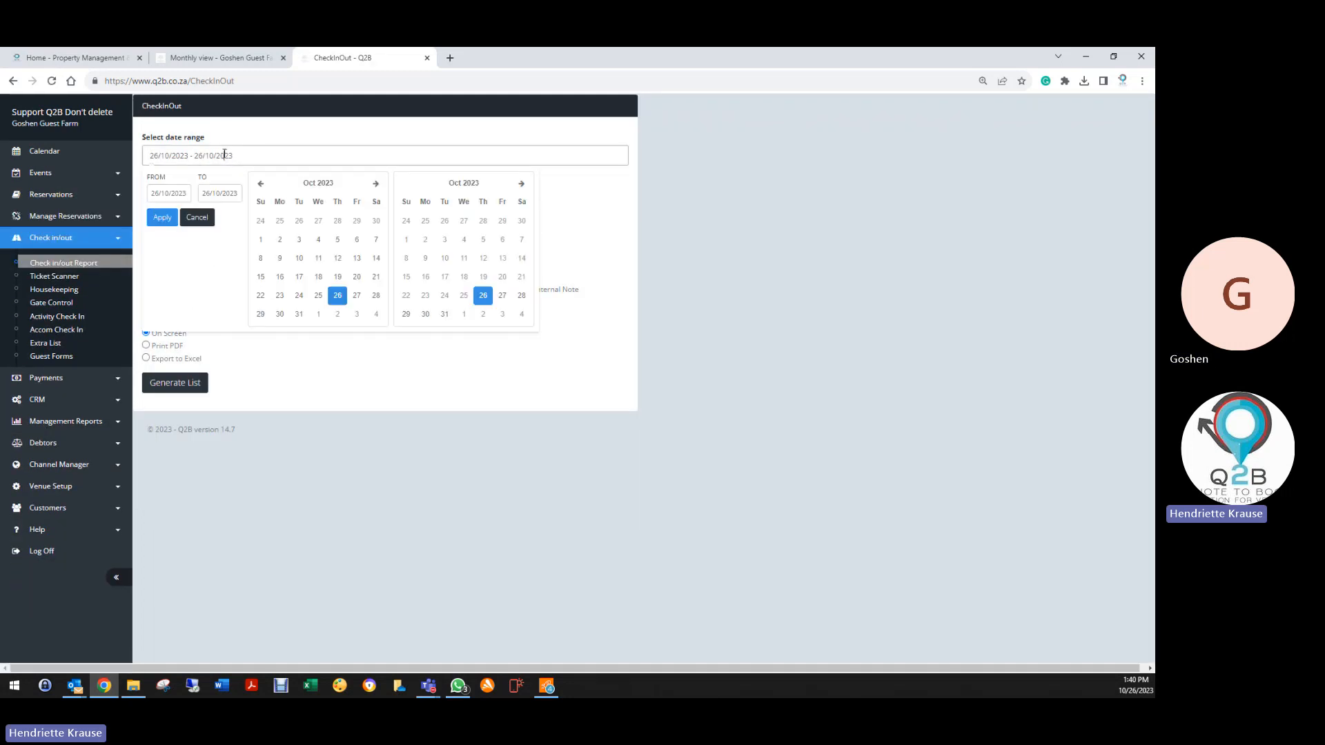
pyautogui.click(337, 296)
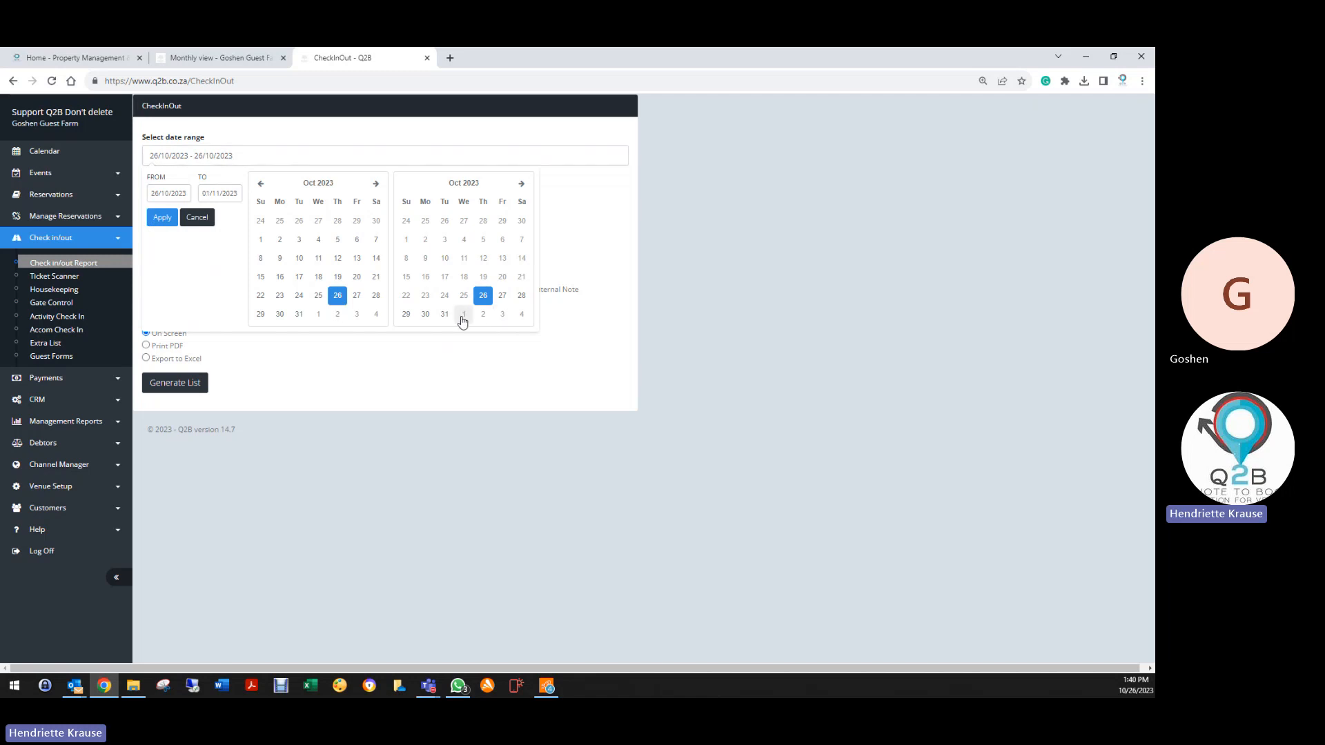
pyautogui.click(426, 316)
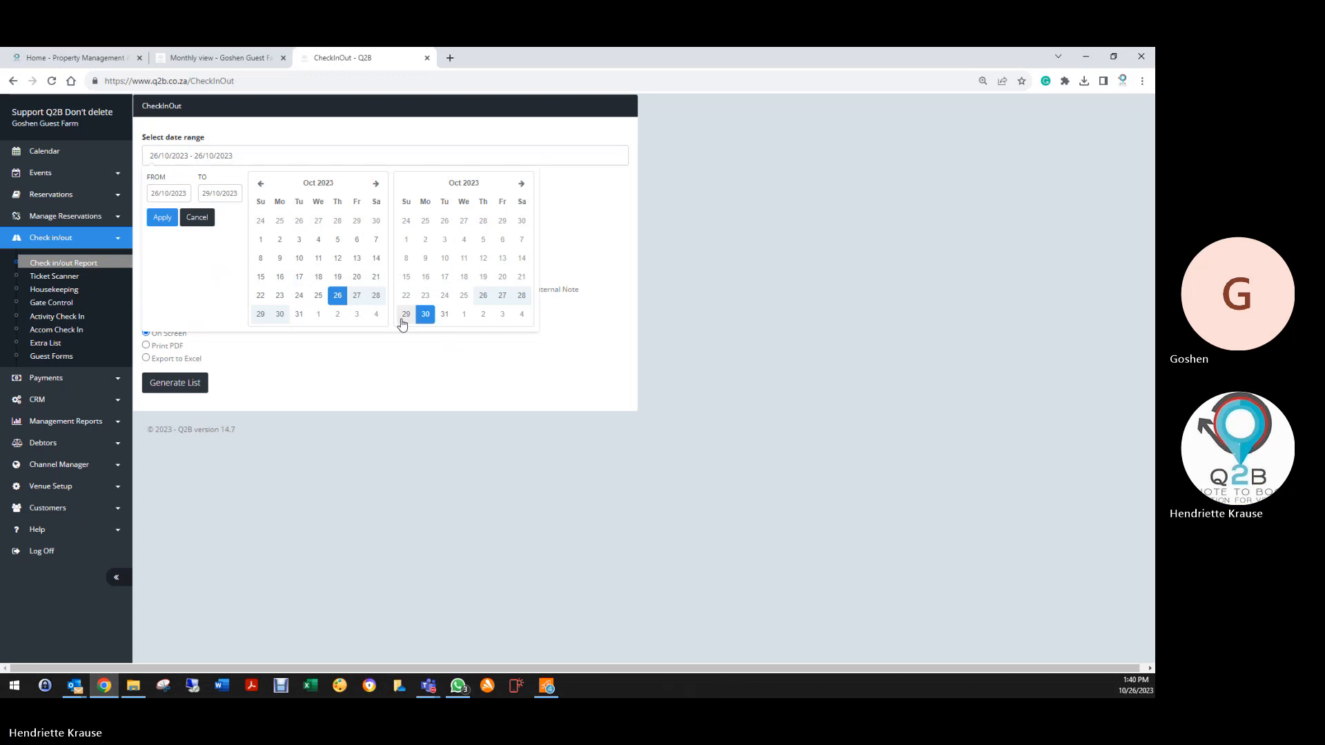
pyautogui.click(162, 218)
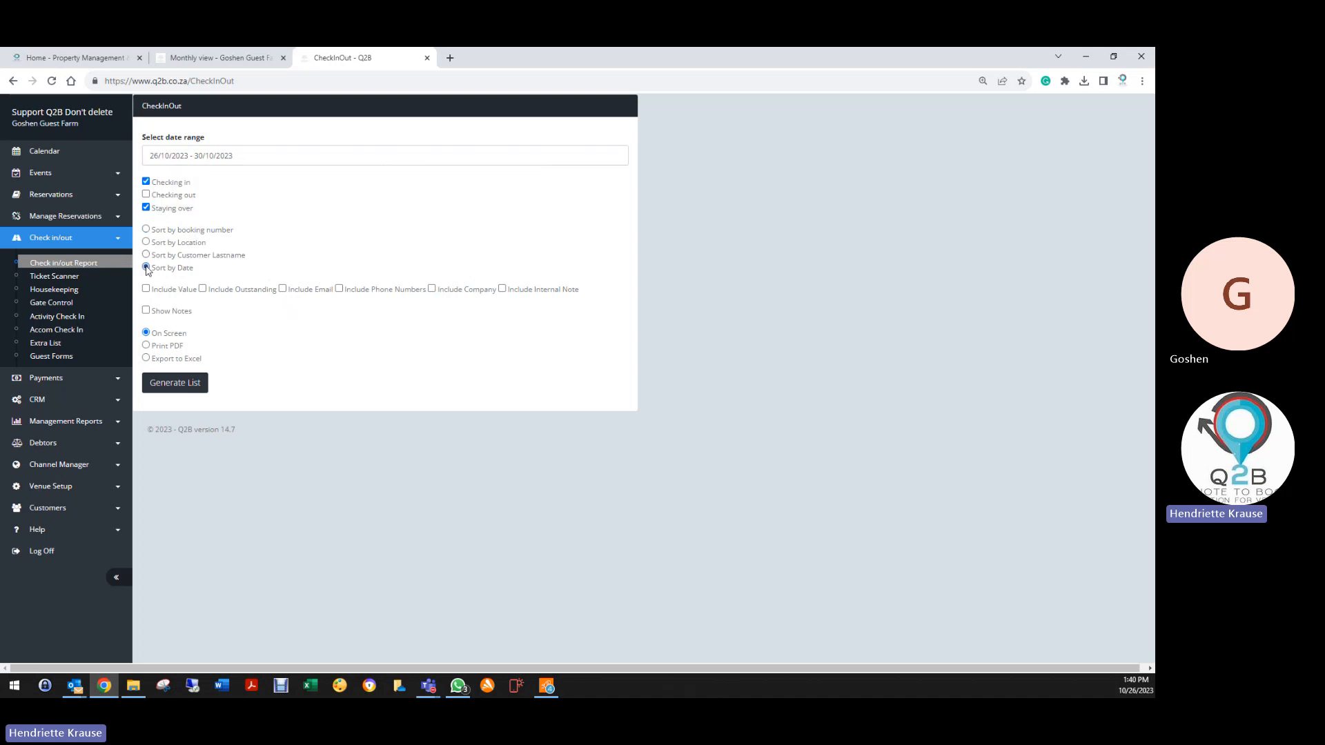
pyautogui.click(200, 385)
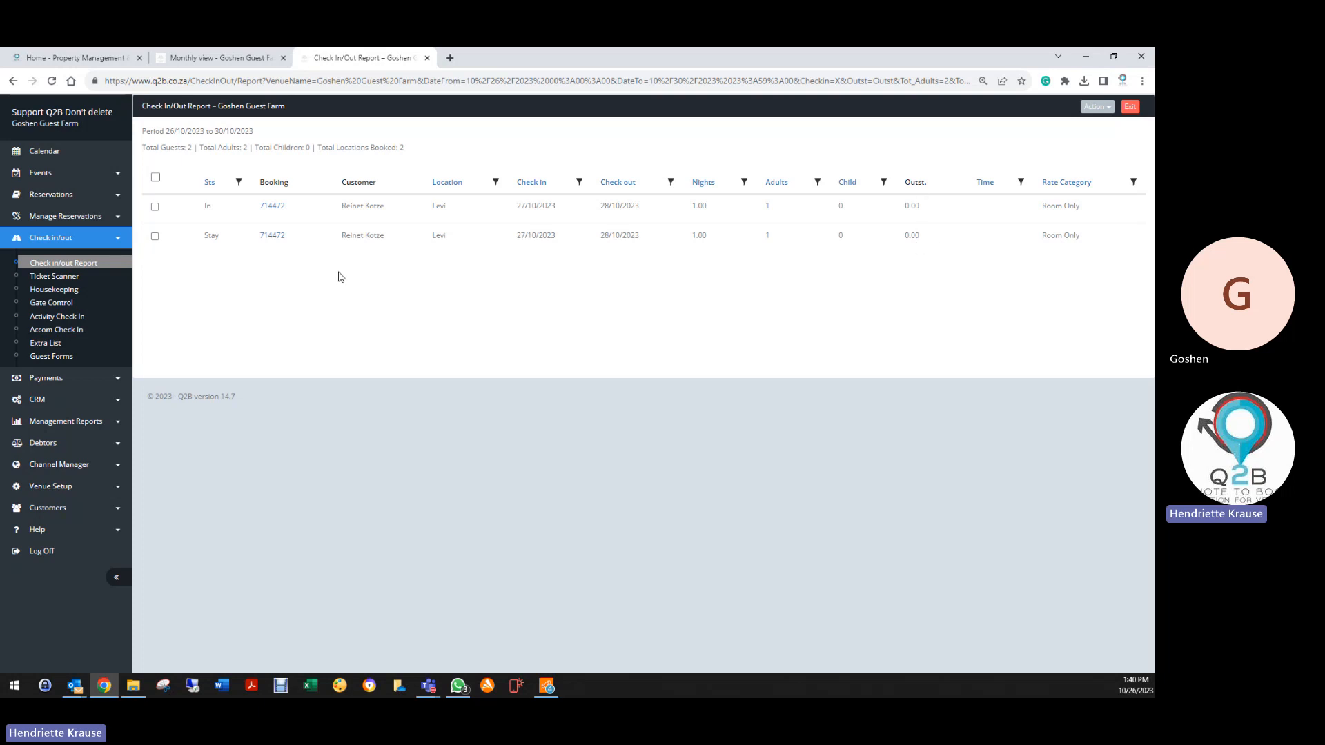
# Open booking 714472 from the report, exit back, and view the Email/PDF/Excel export options
pyautogui.click(278, 208)
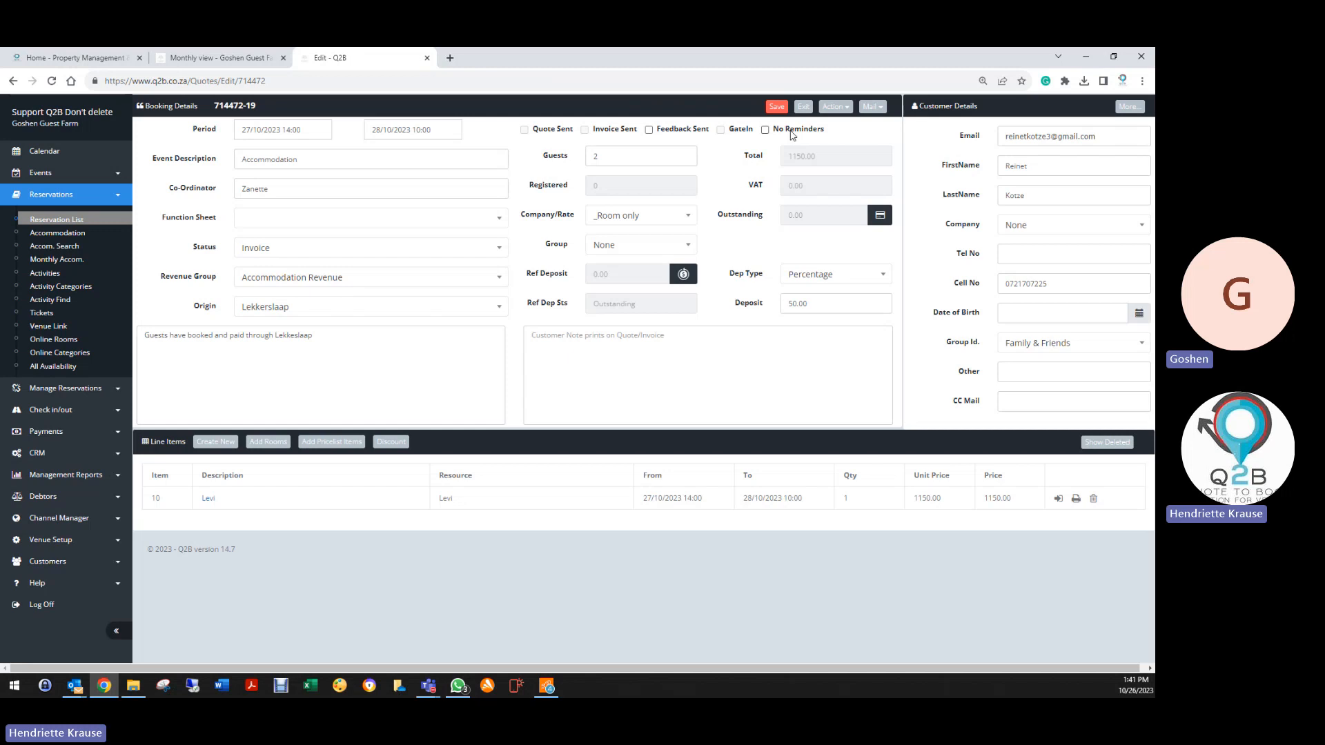
pyautogui.click(802, 107)
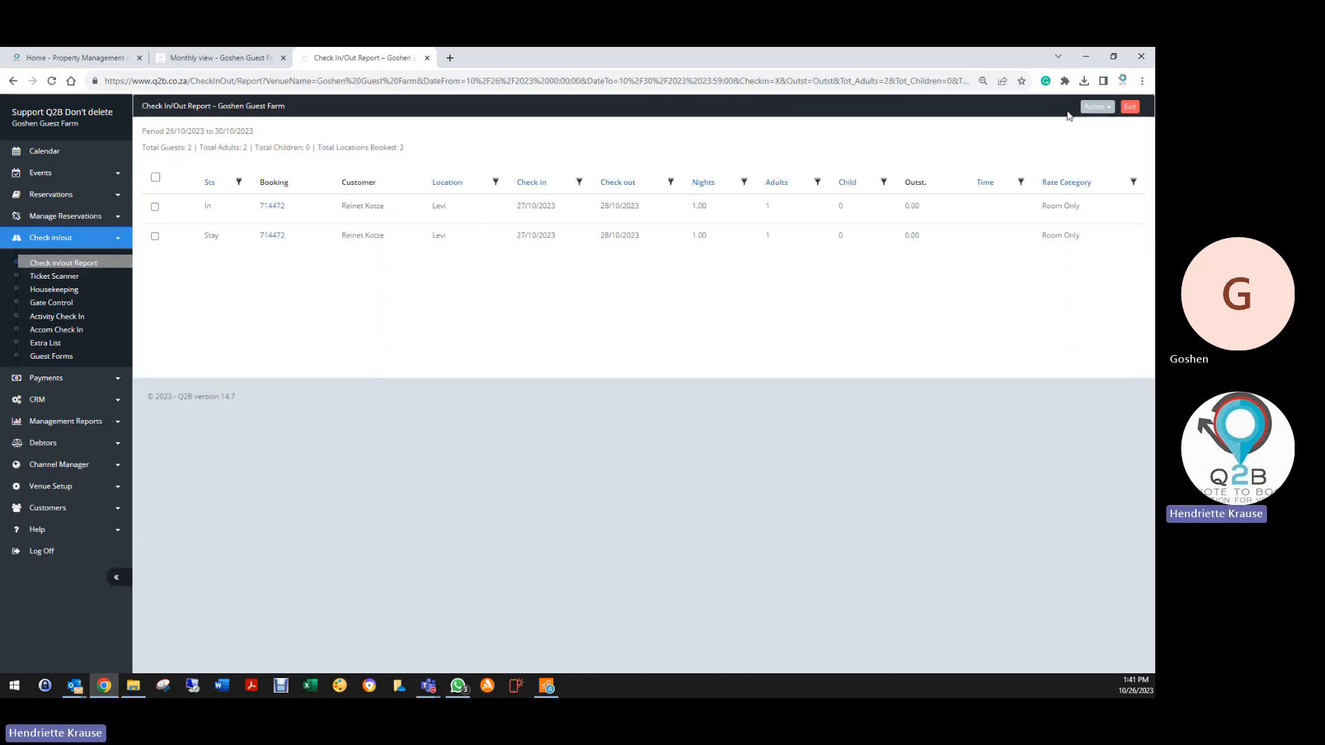
pyautogui.click(1096, 107)
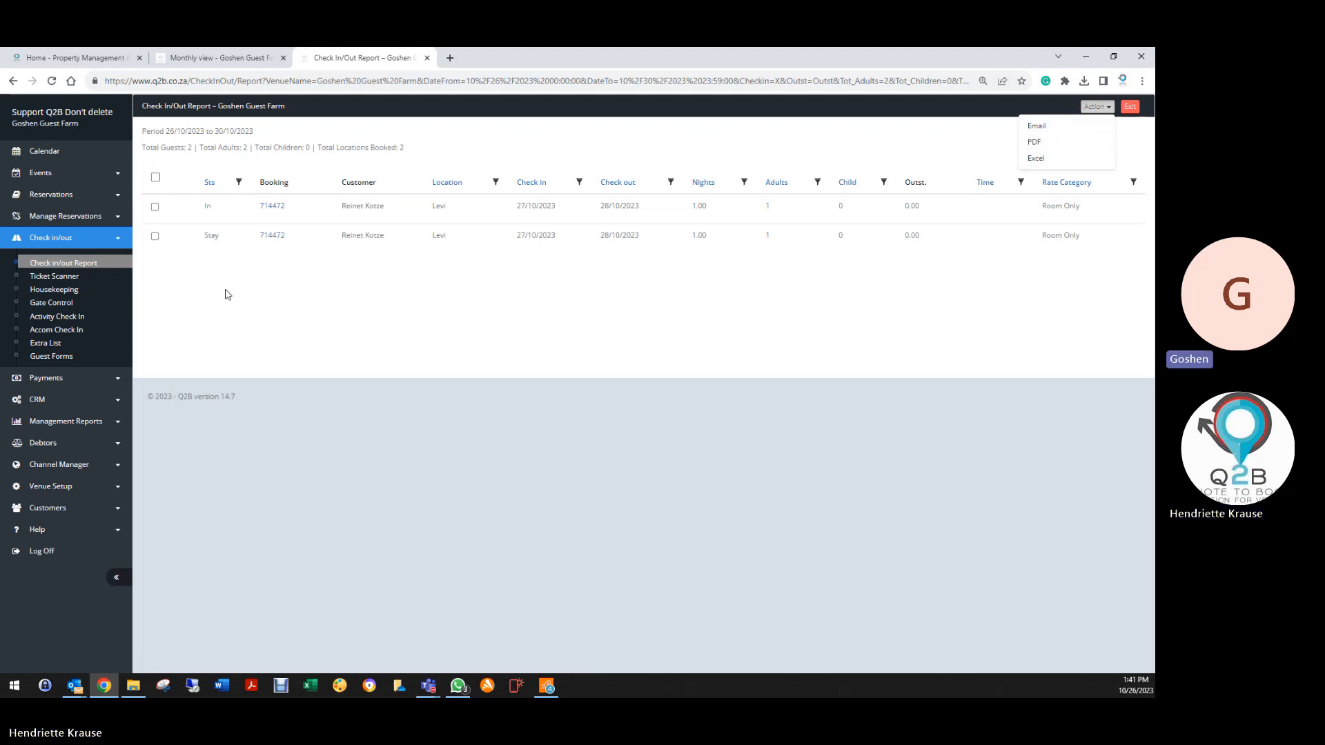
# Return to the check in/out report setup, then open Reservations > Reservation List
pyautogui.click(50, 269)
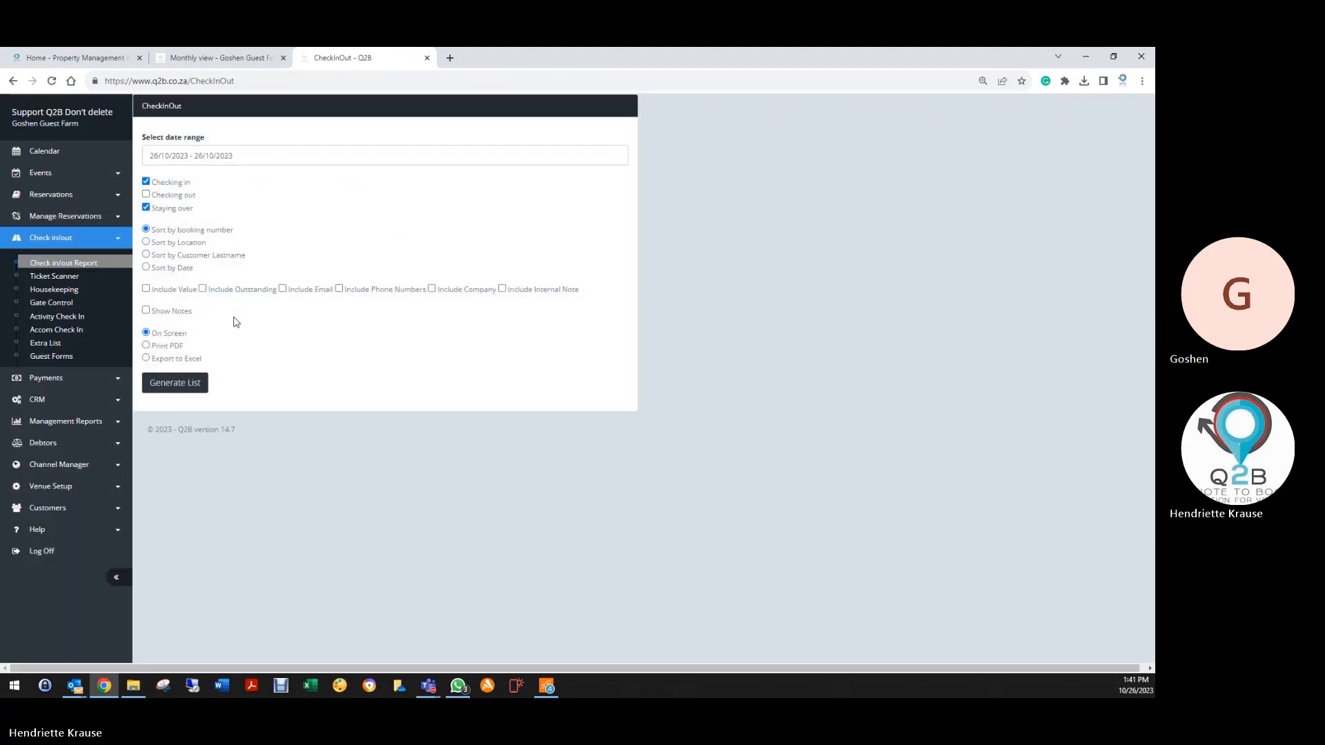
pyautogui.click(185, 379)
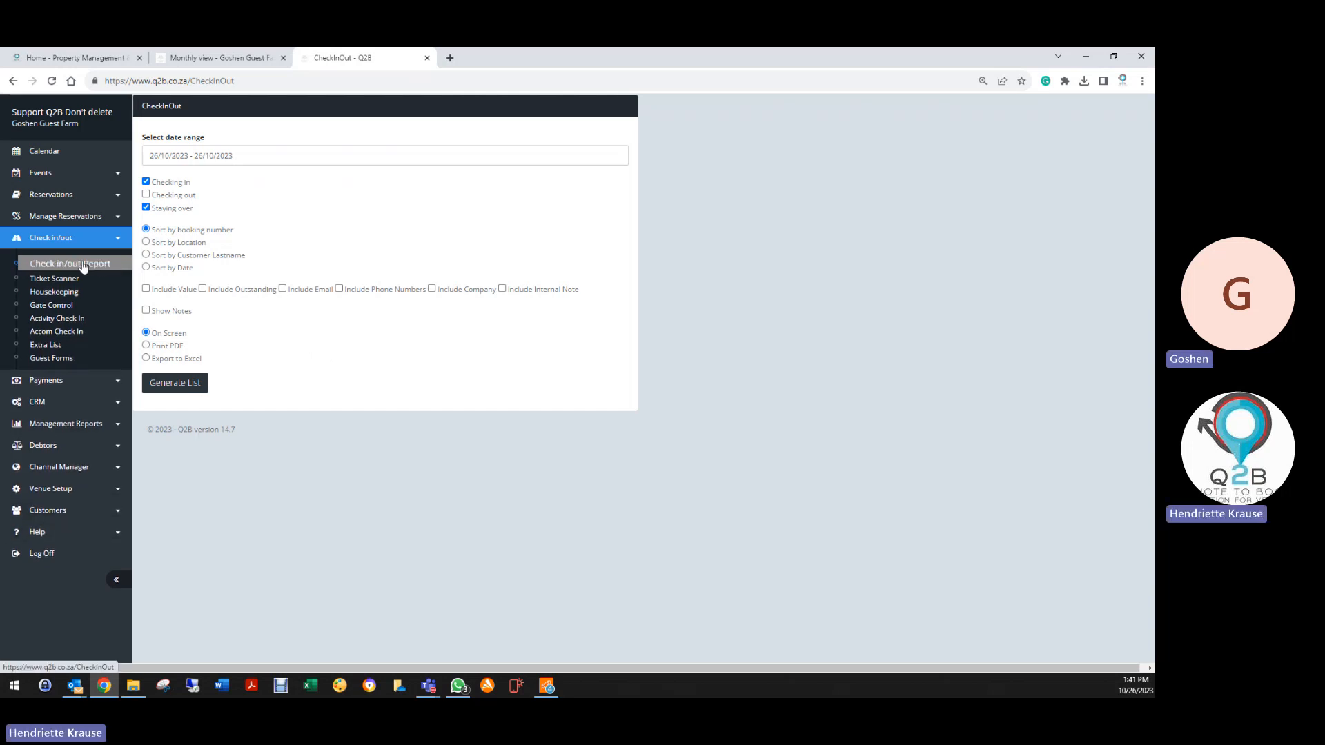
pyautogui.click(57, 196)
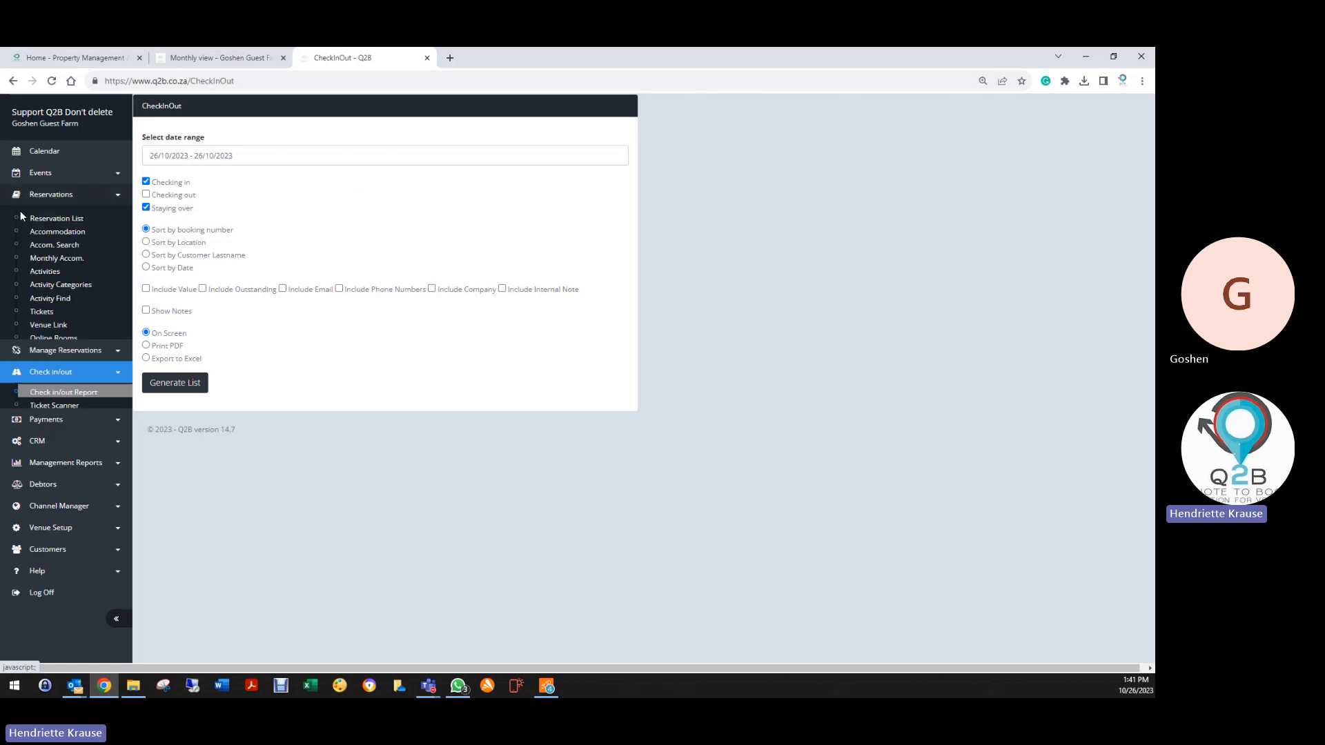
pyautogui.click(43, 221)
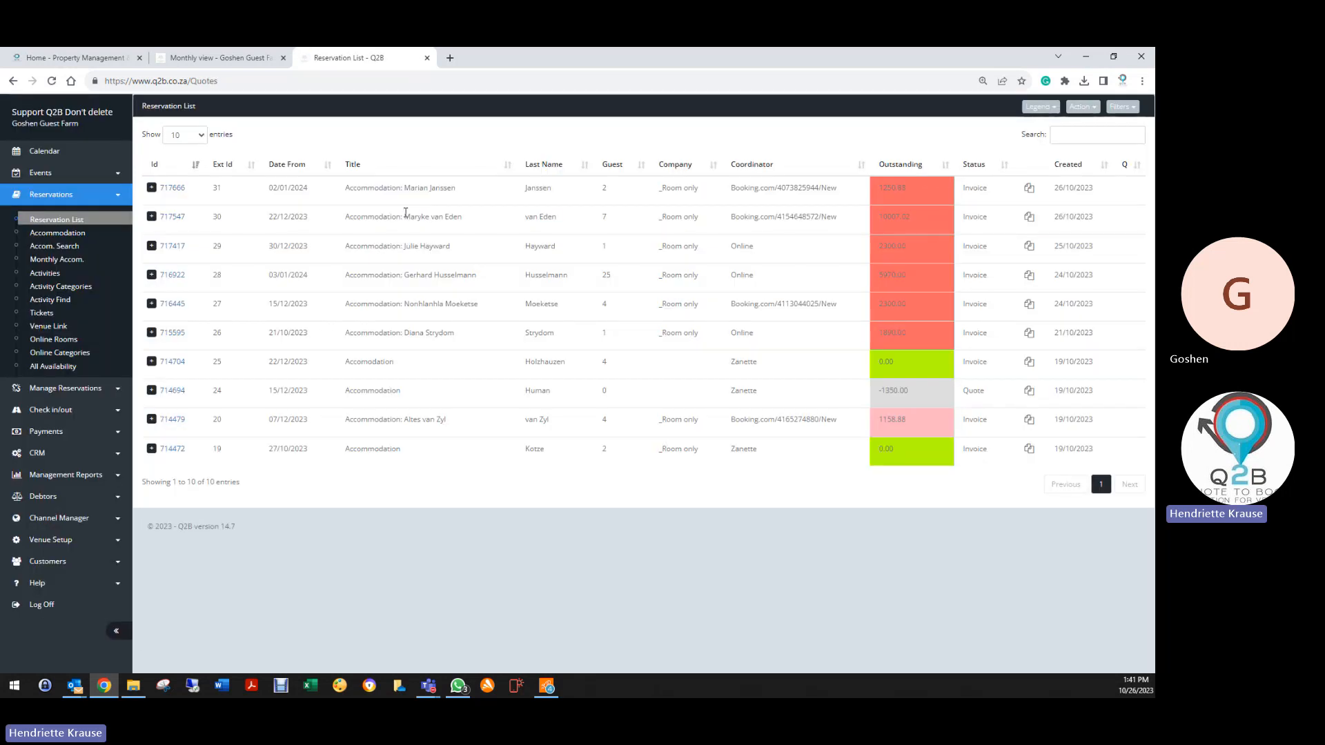
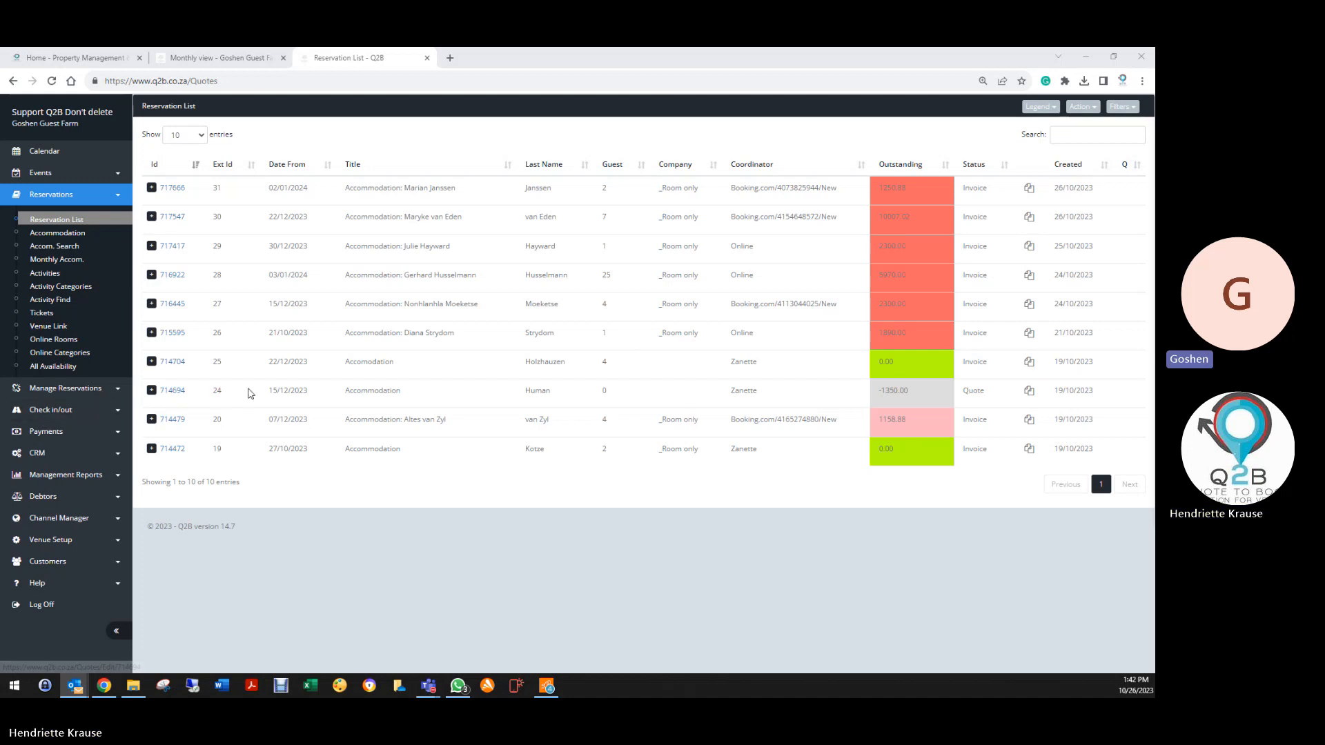
# Review booking 714694's payment records, then return to its quote showing 2100.00 paid in full via EFT
pyautogui.click(172, 392)
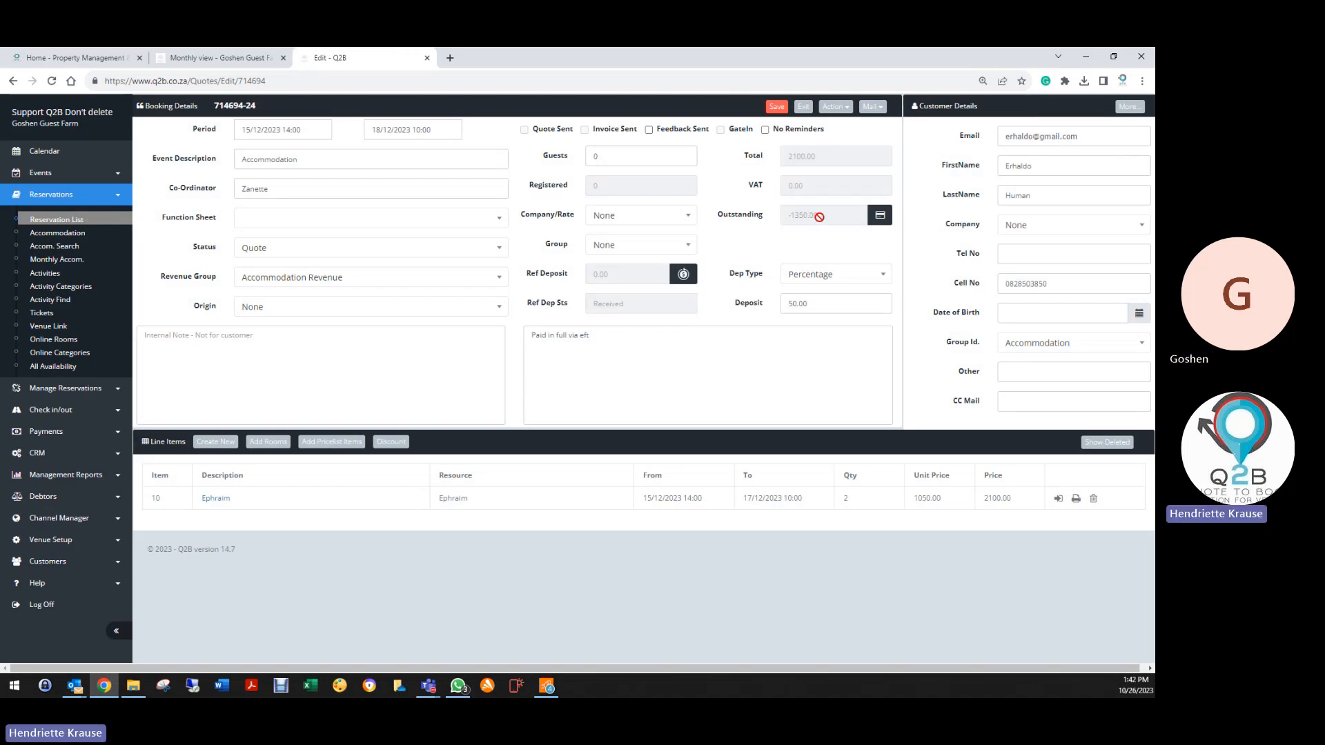
pyautogui.click(837, 107)
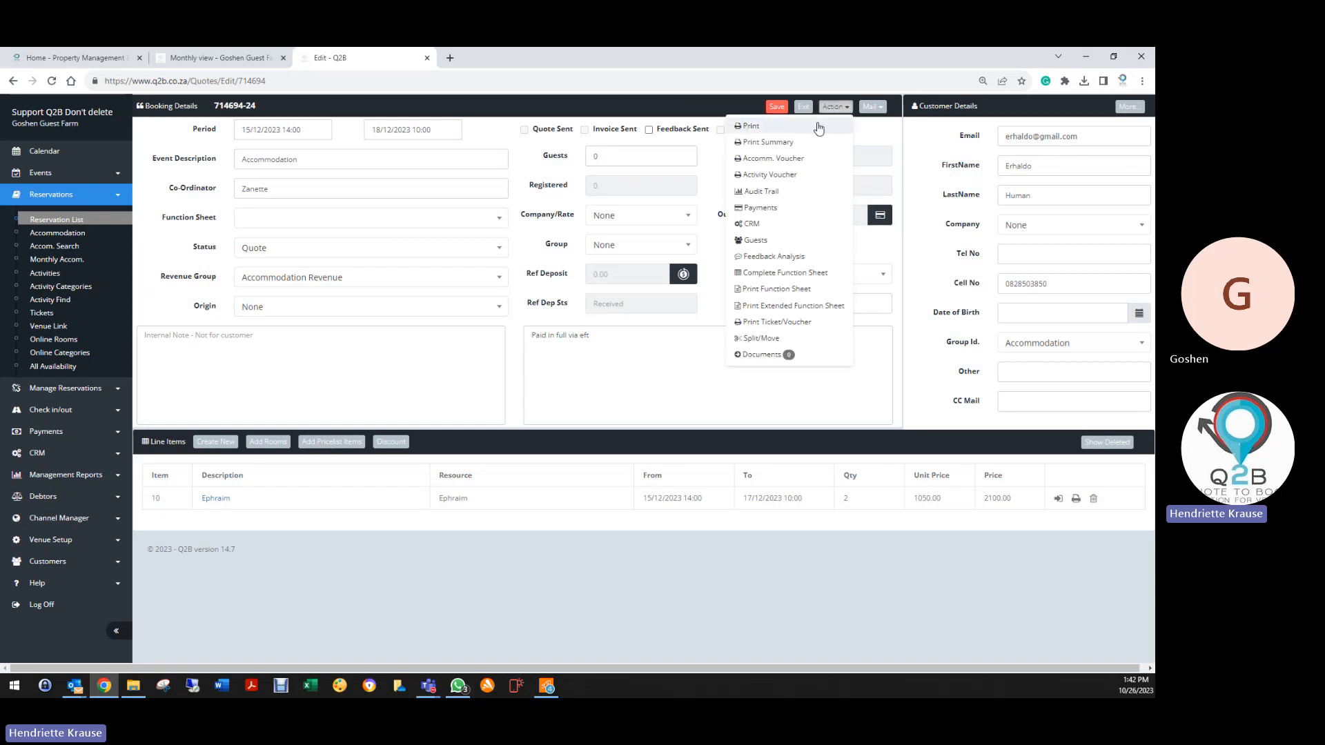
pyautogui.click(731, 221)
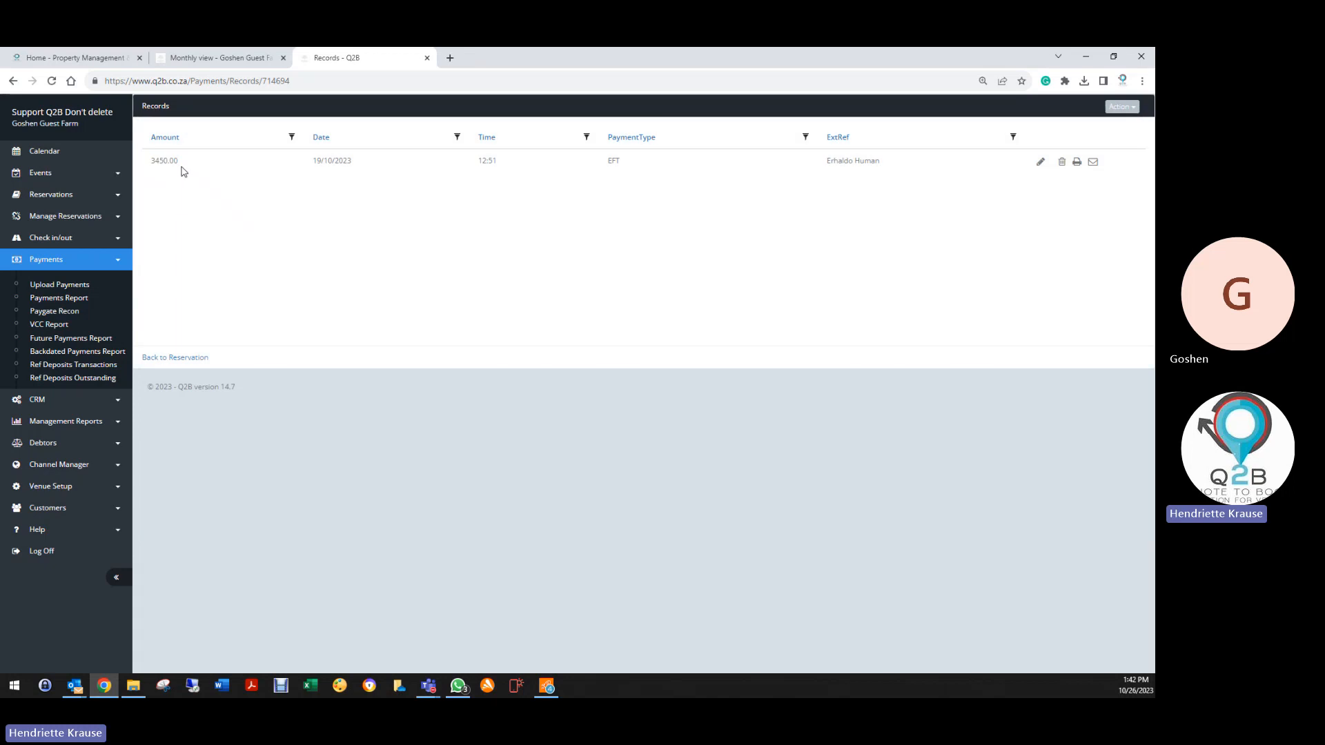
pyautogui.click(175, 358)
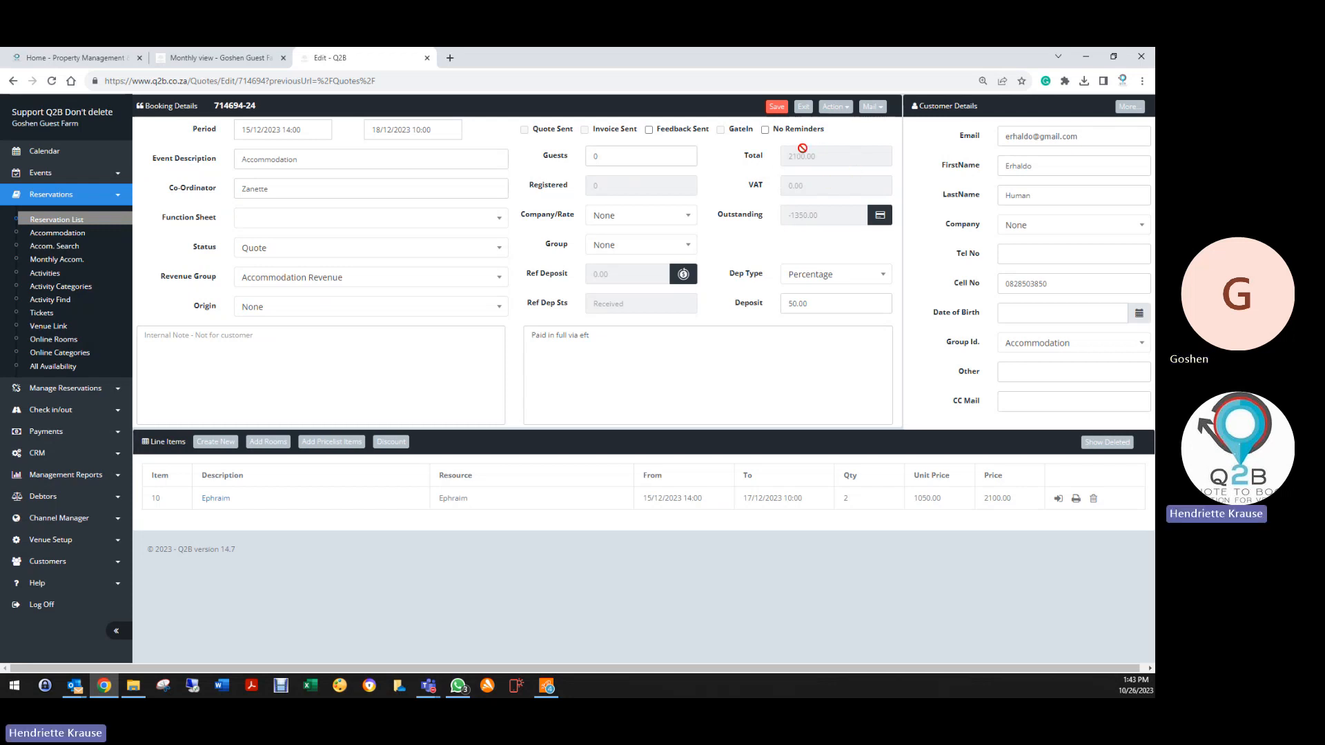
pyautogui.click(835, 107)
pyautogui.click(752, 207)
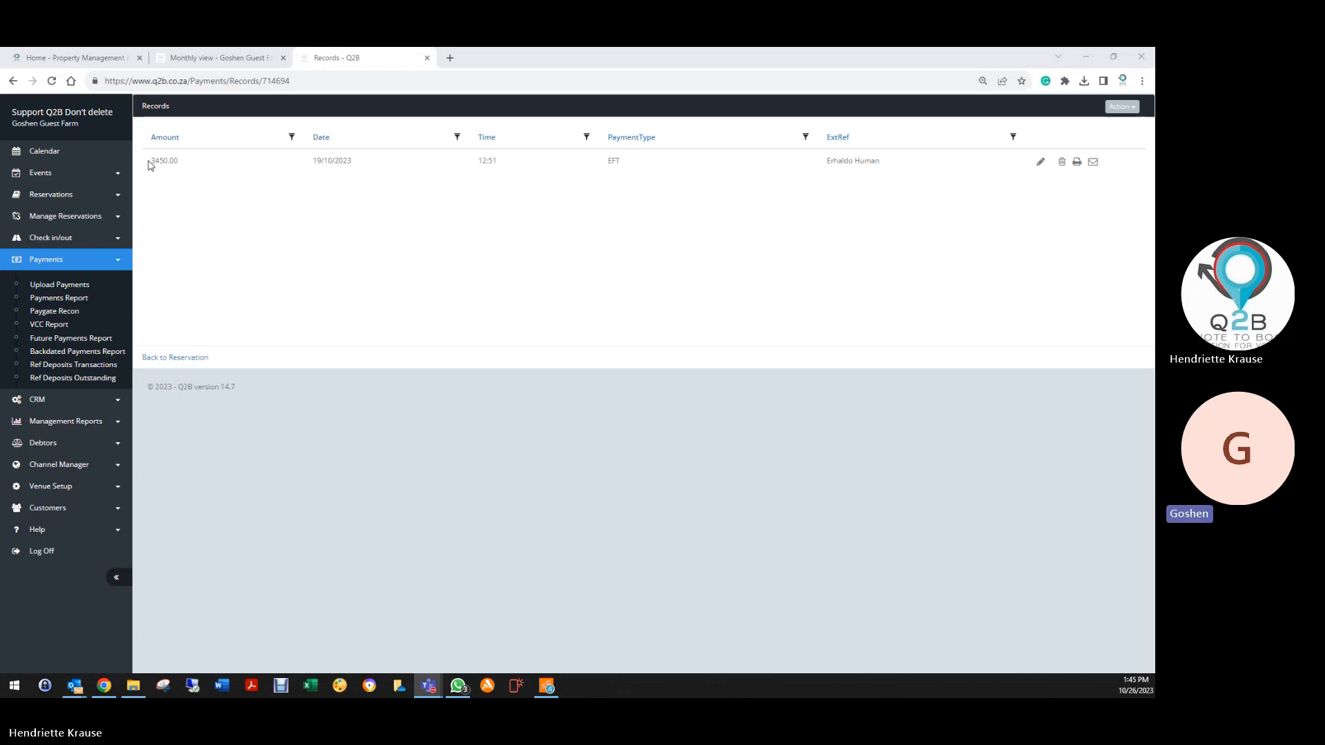
pyautogui.moveTo(149, 166); pyautogui.dragTo(207, 165)
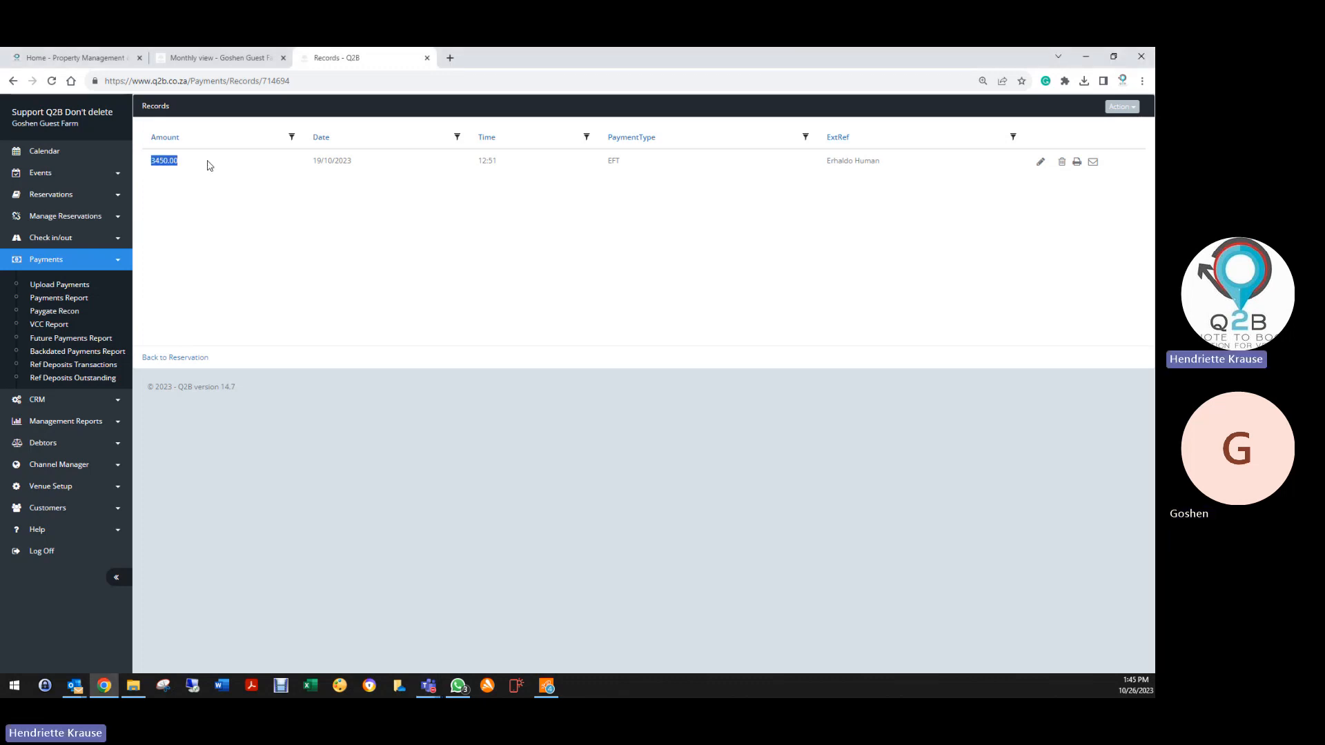
pyautogui.click(165, 358)
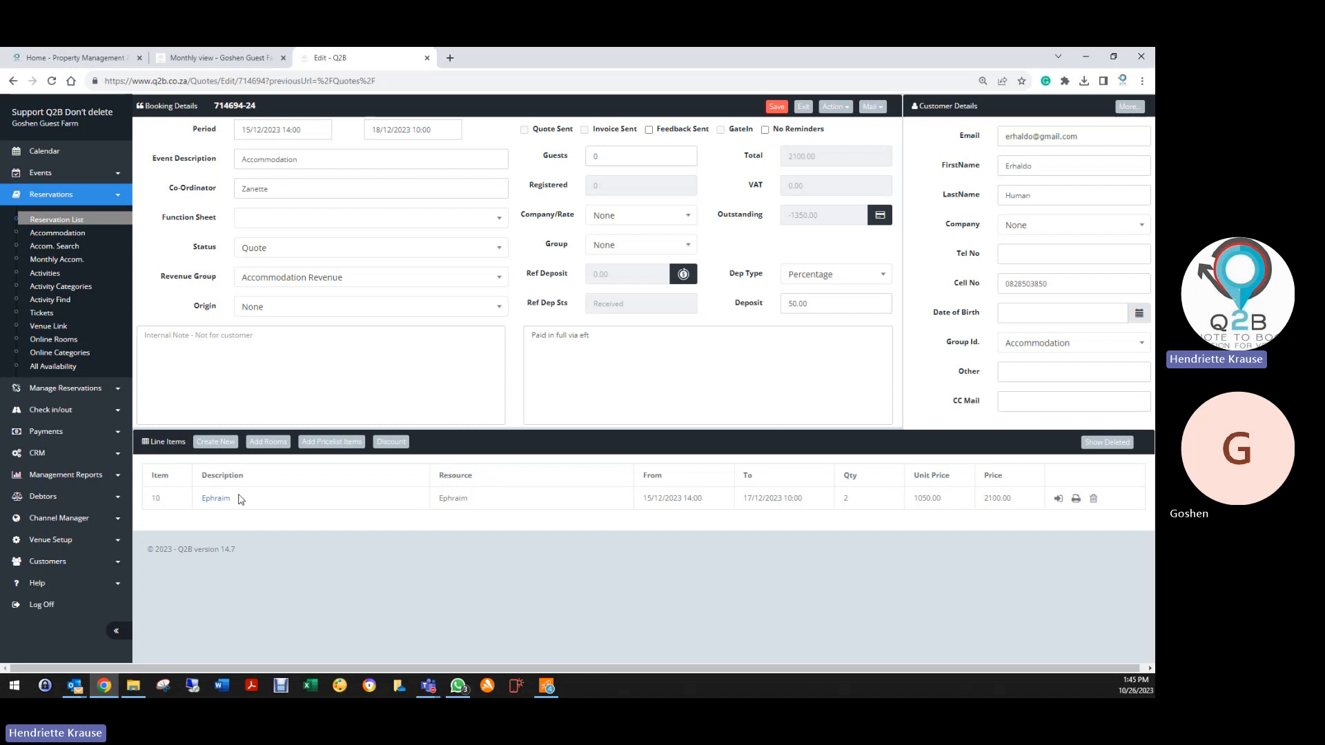
pyautogui.click(211, 498)
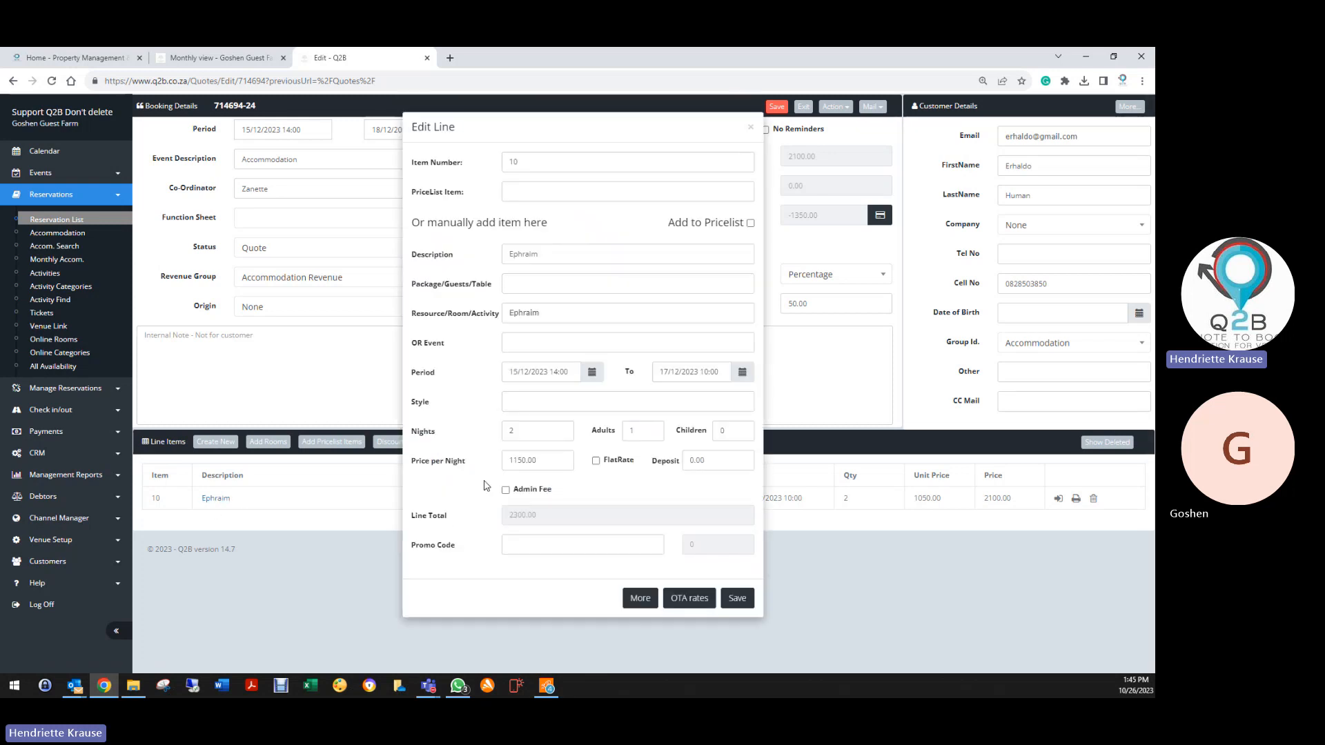
pyautogui.click(540, 461)
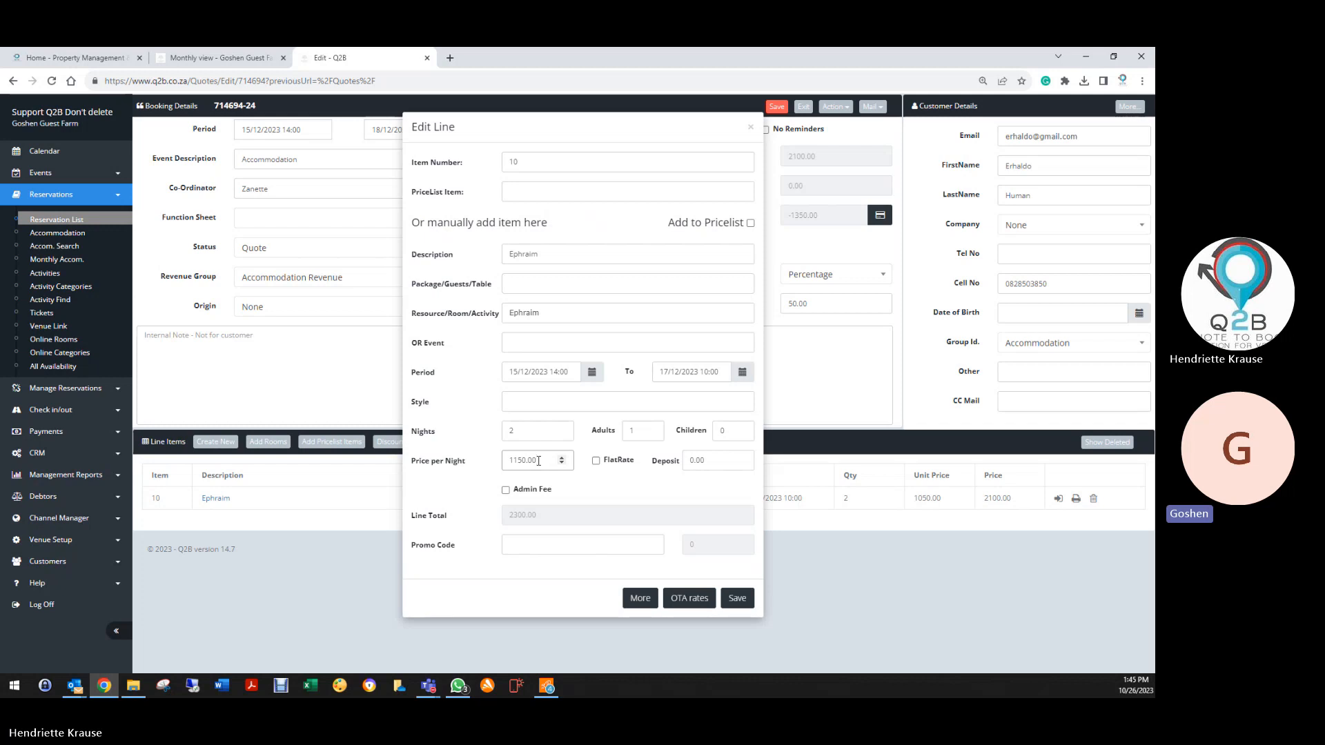
pyautogui.click(752, 128)
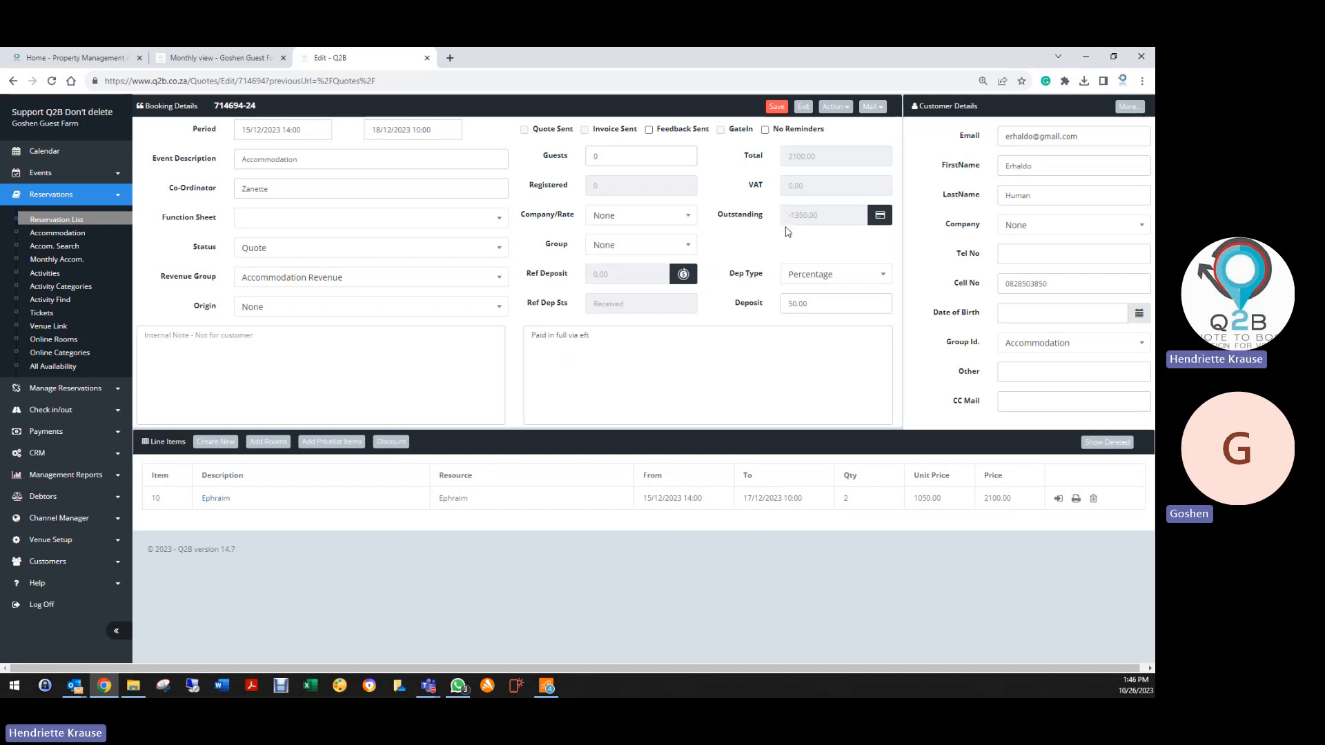
pyautogui.click(834, 106)
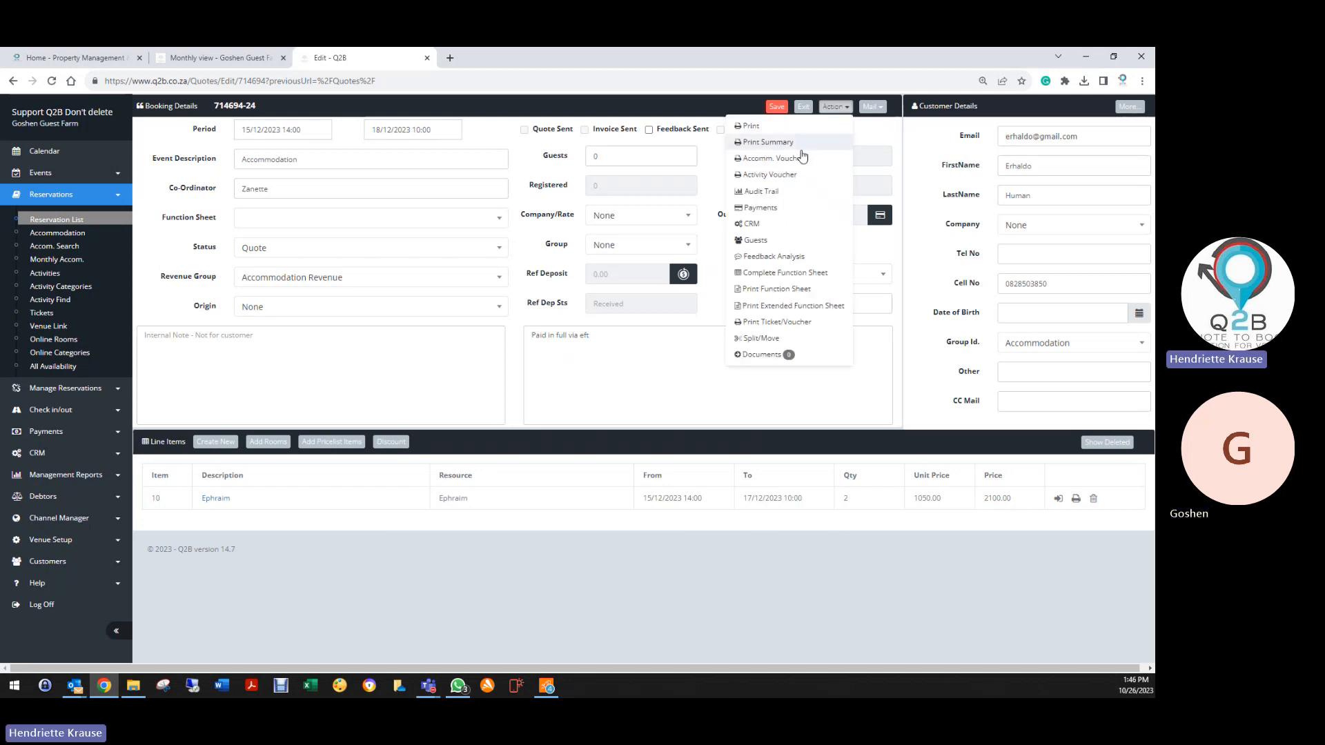
pyautogui.click(760, 209)
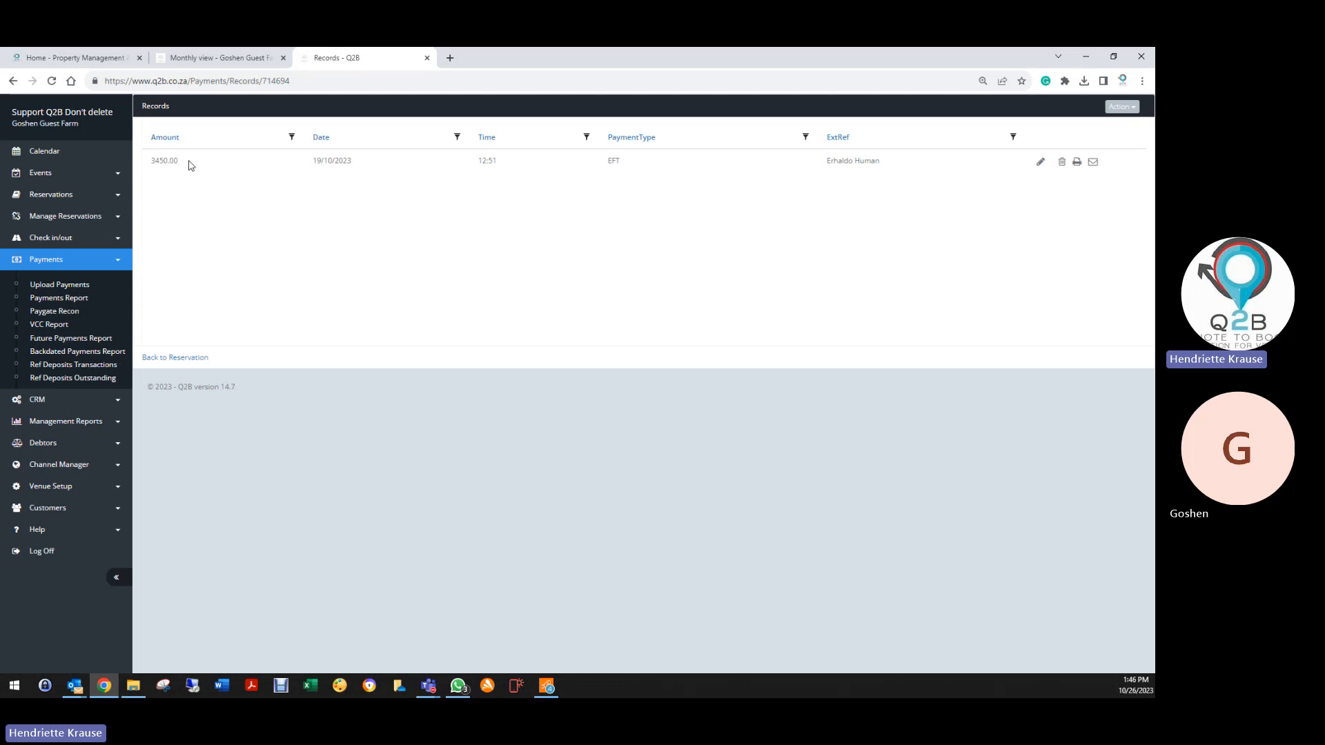
pyautogui.click(182, 359)
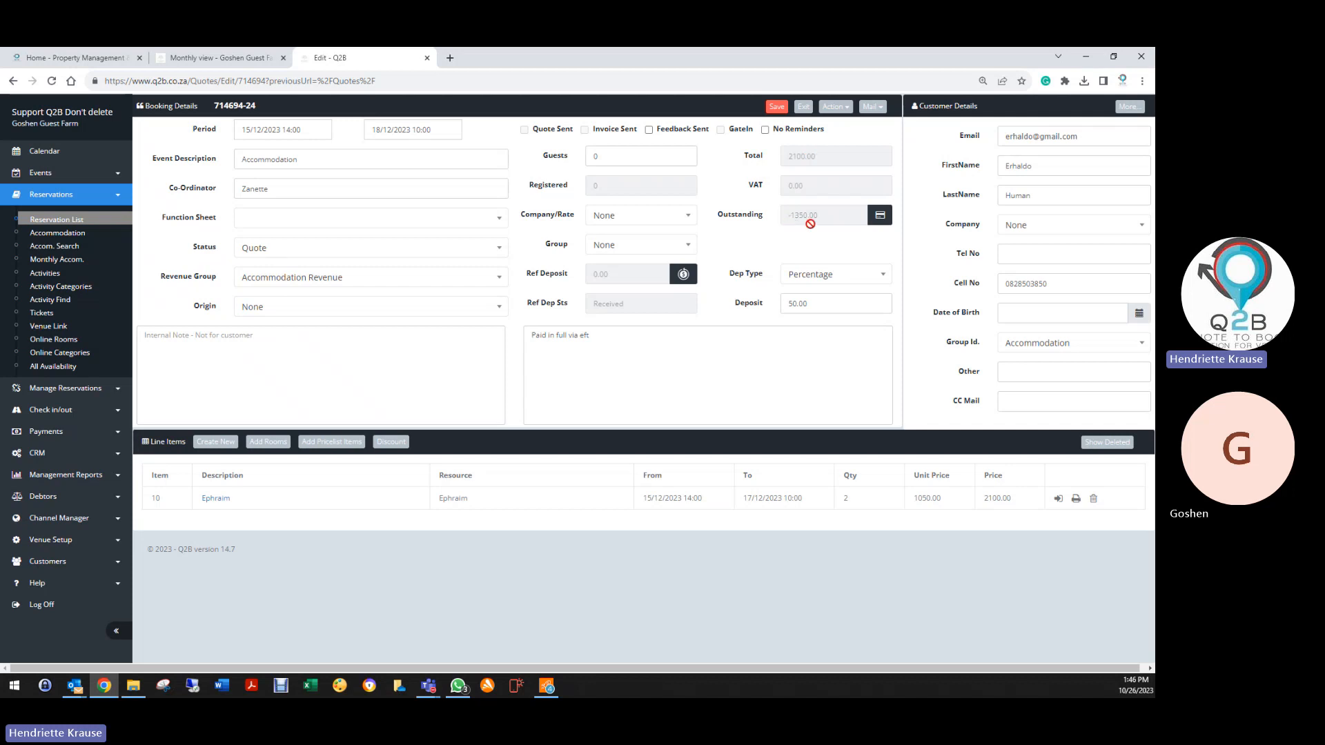
pyautogui.click(835, 107)
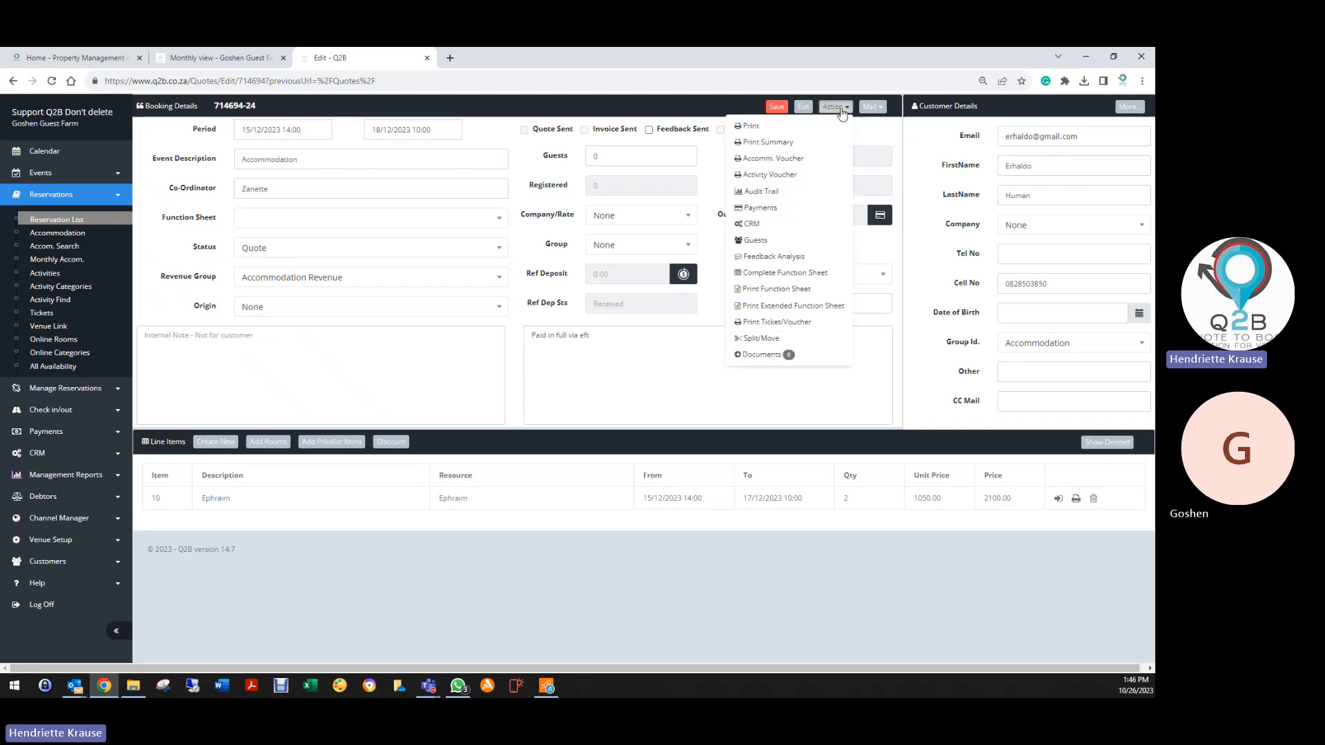
pyautogui.click(762, 208)
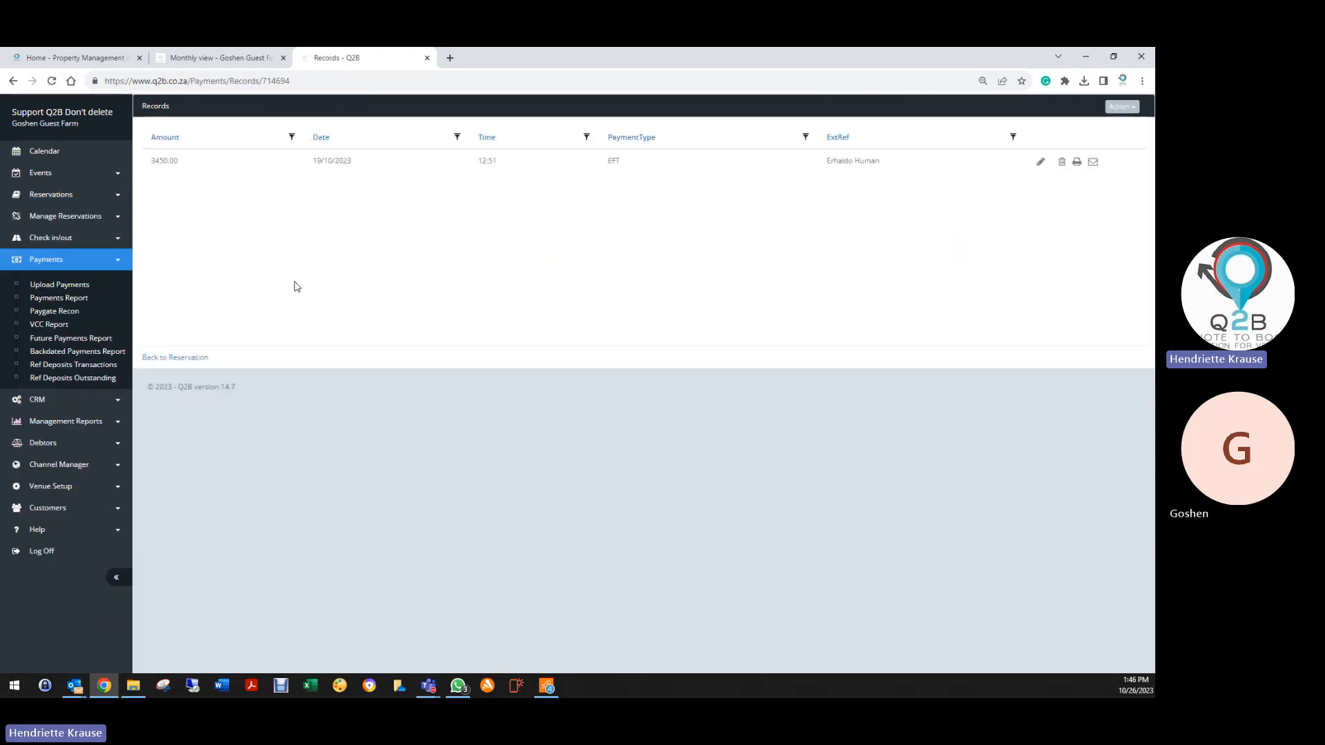
pyautogui.click(186, 358)
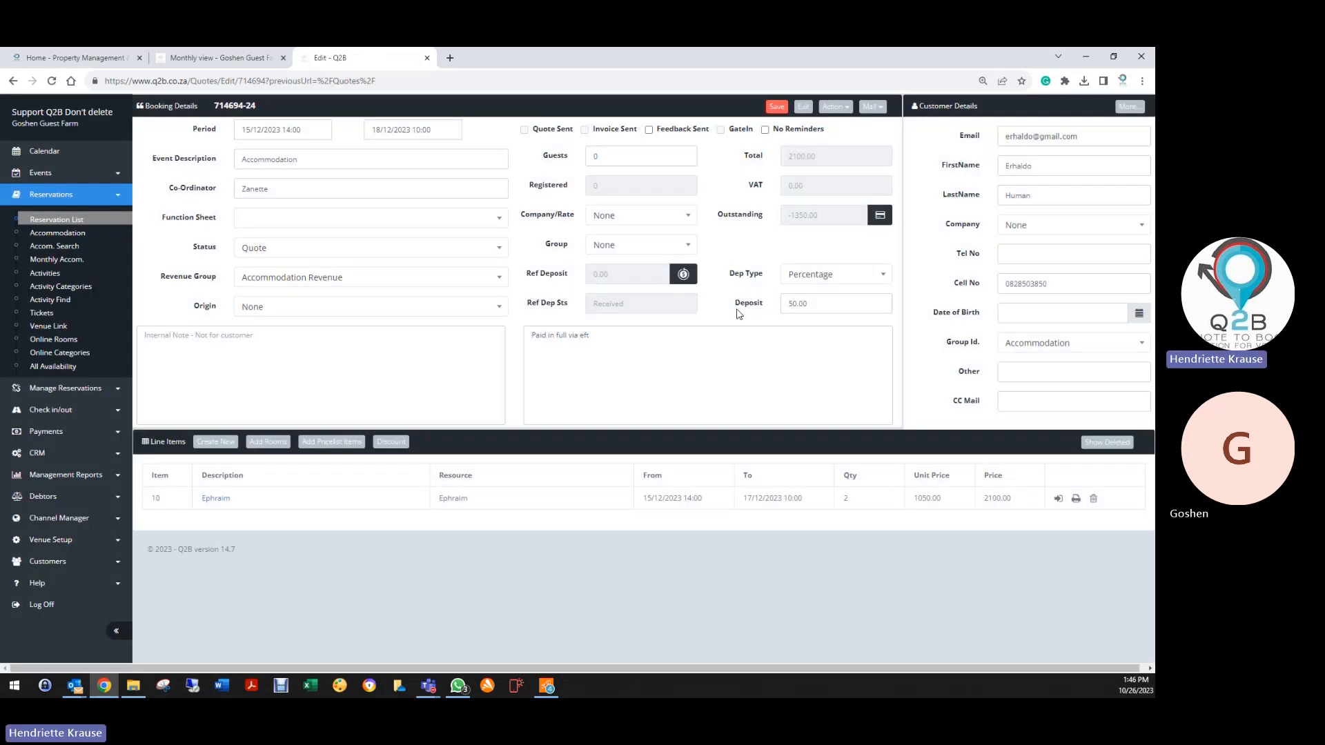
# Change booking 714694's status to Invoice, save it, and exit to the reservation list
pyautogui.click(270, 250)
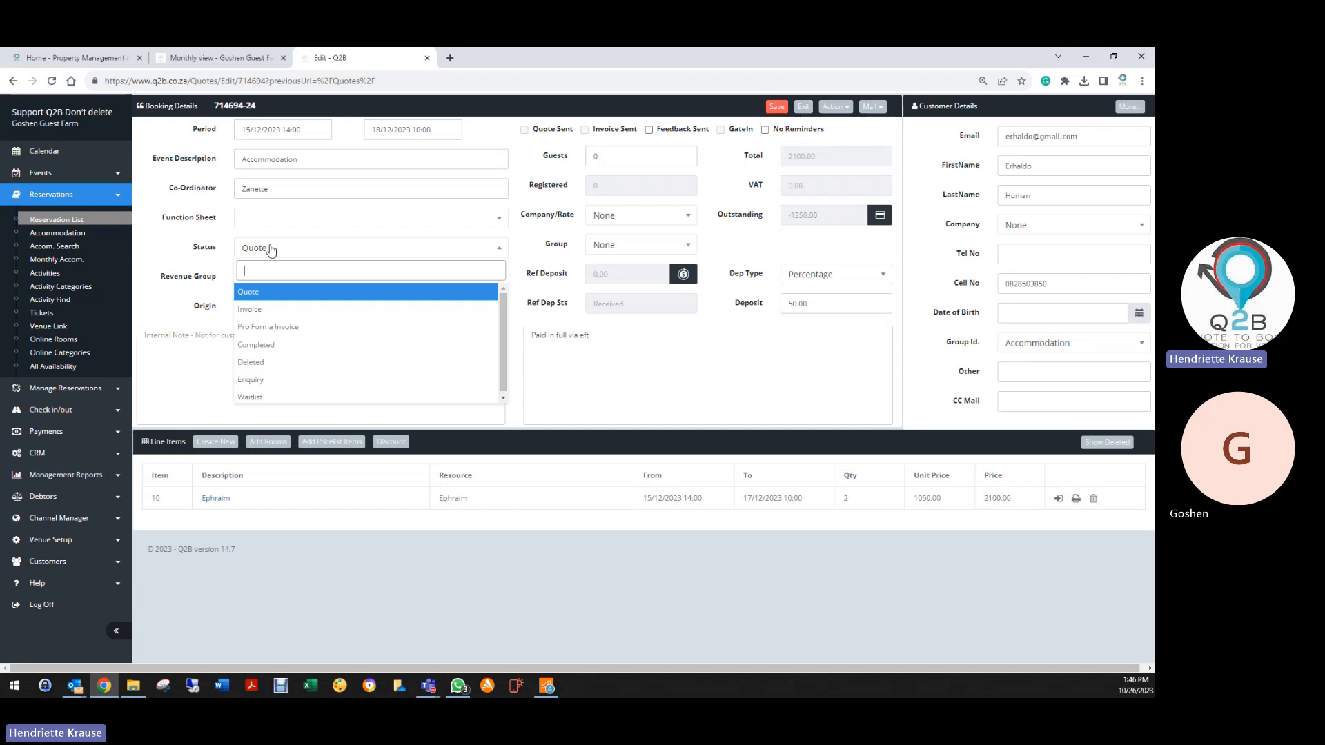
pyautogui.click(253, 310)
pyautogui.click(776, 106)
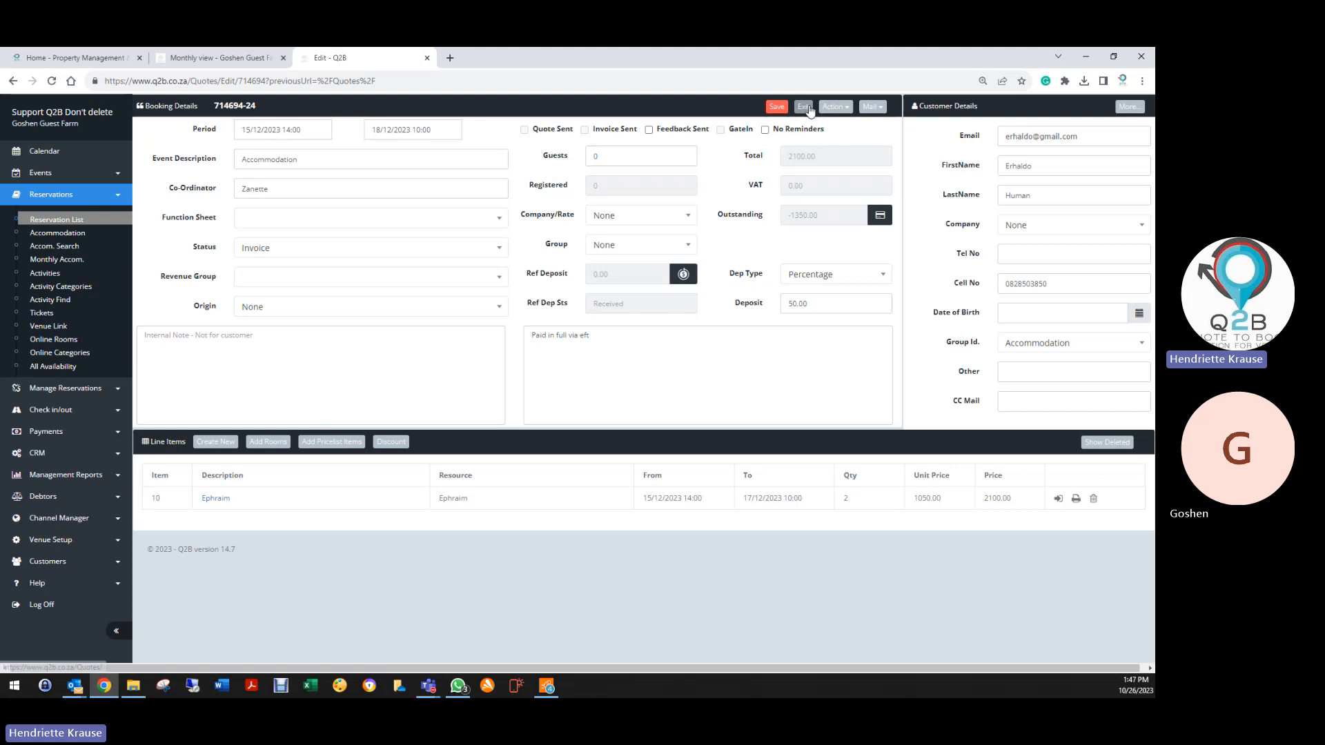
pyautogui.click(803, 108)
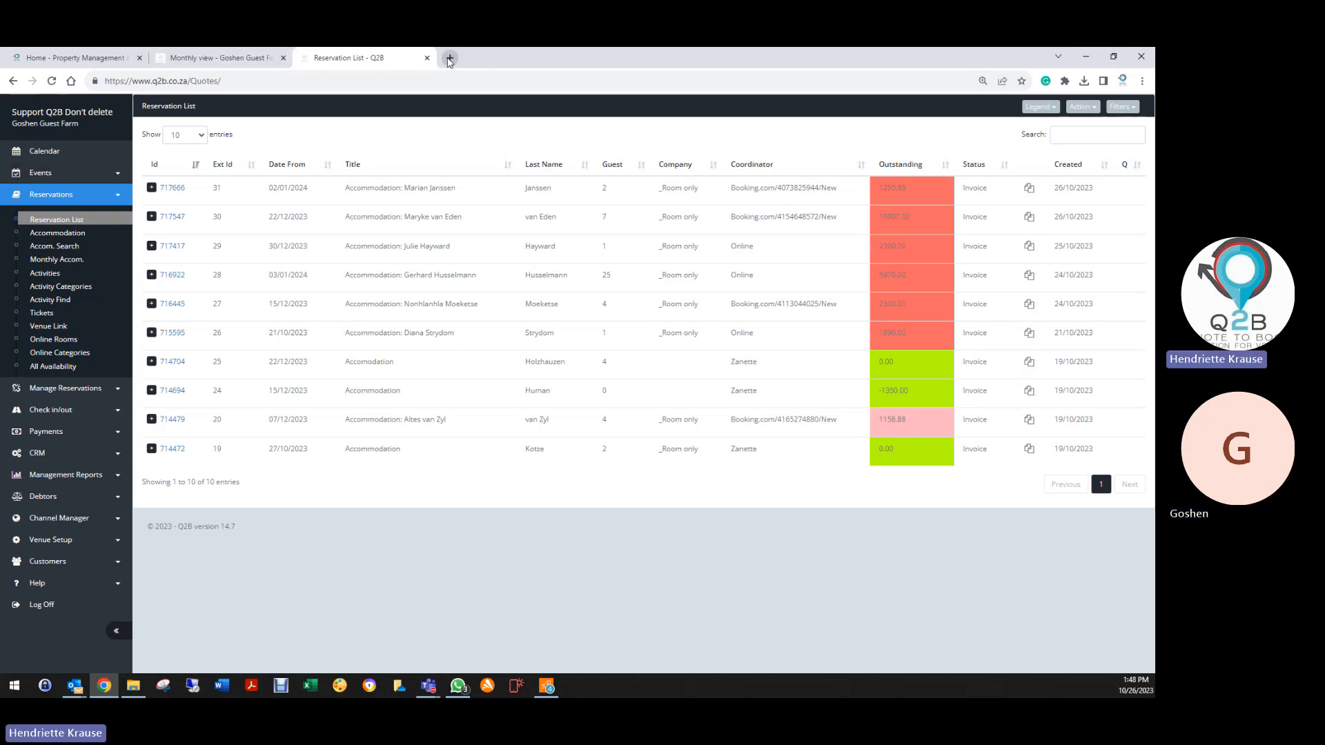
# Search Google for 'edenburg' in a new tab, then start refining the query to 'edenburg free'
pyautogui.click(449, 58)
pyautogui.click(175, 89)
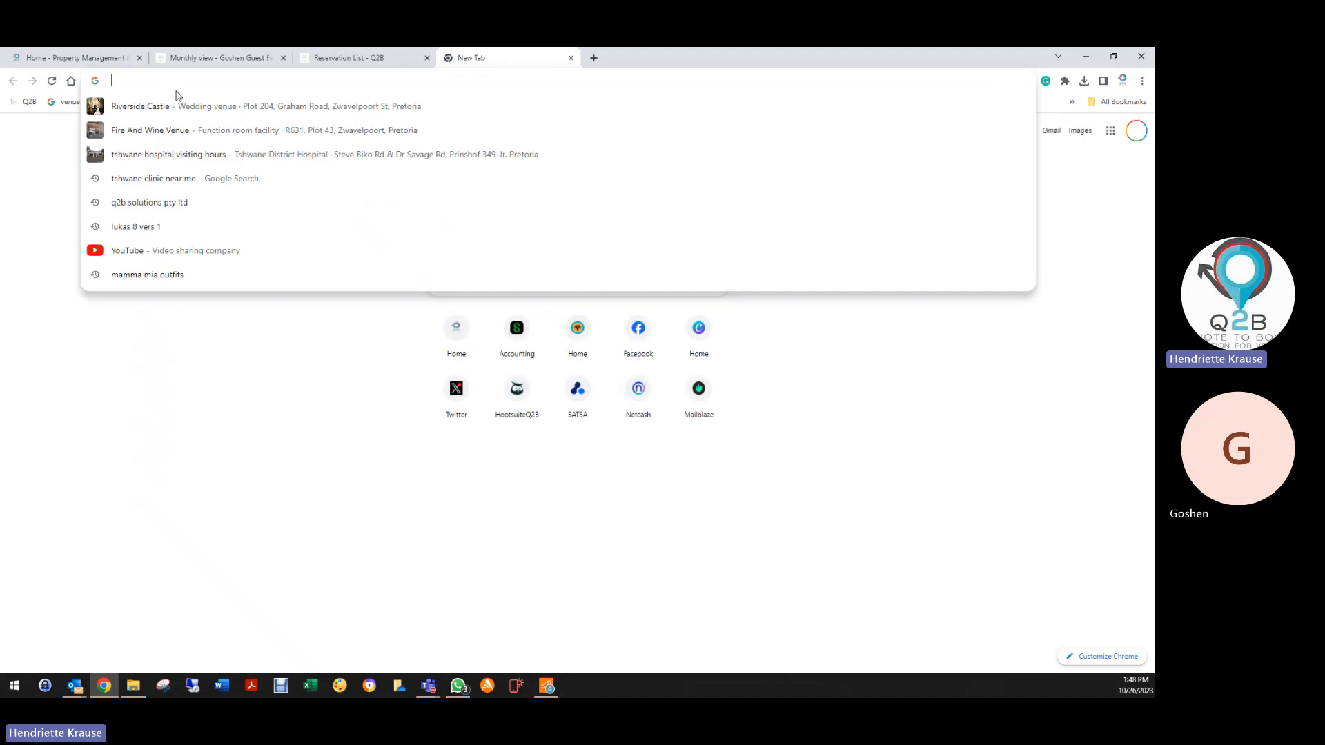
pyautogui.write('edenburg')
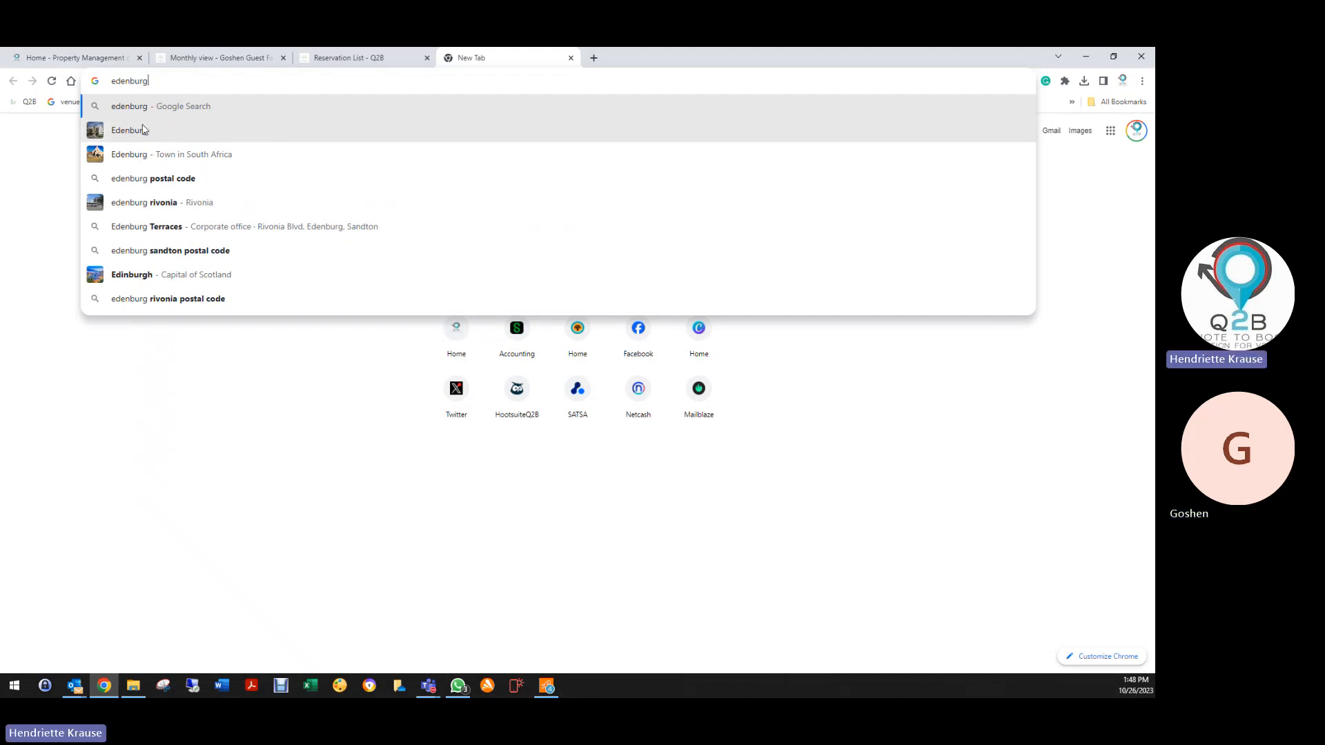
pyautogui.click(138, 134)
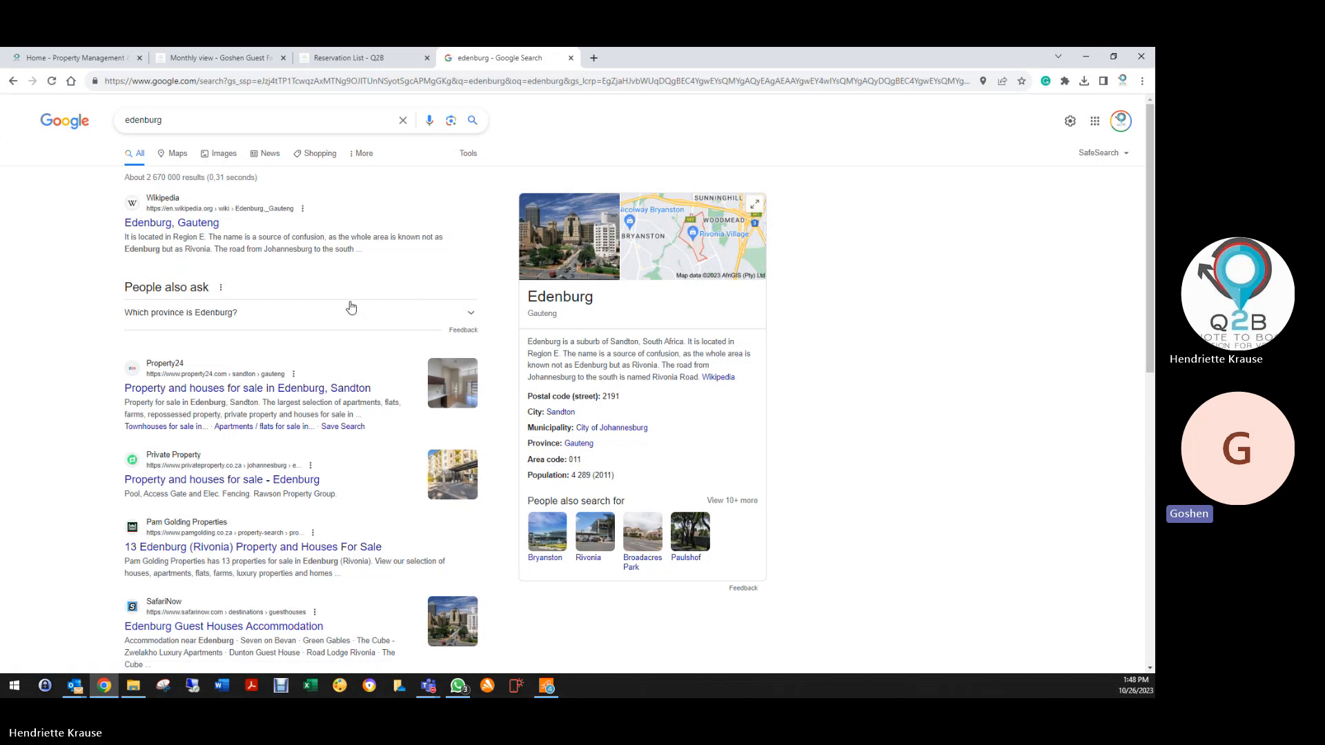
pyautogui.click(183, 118)
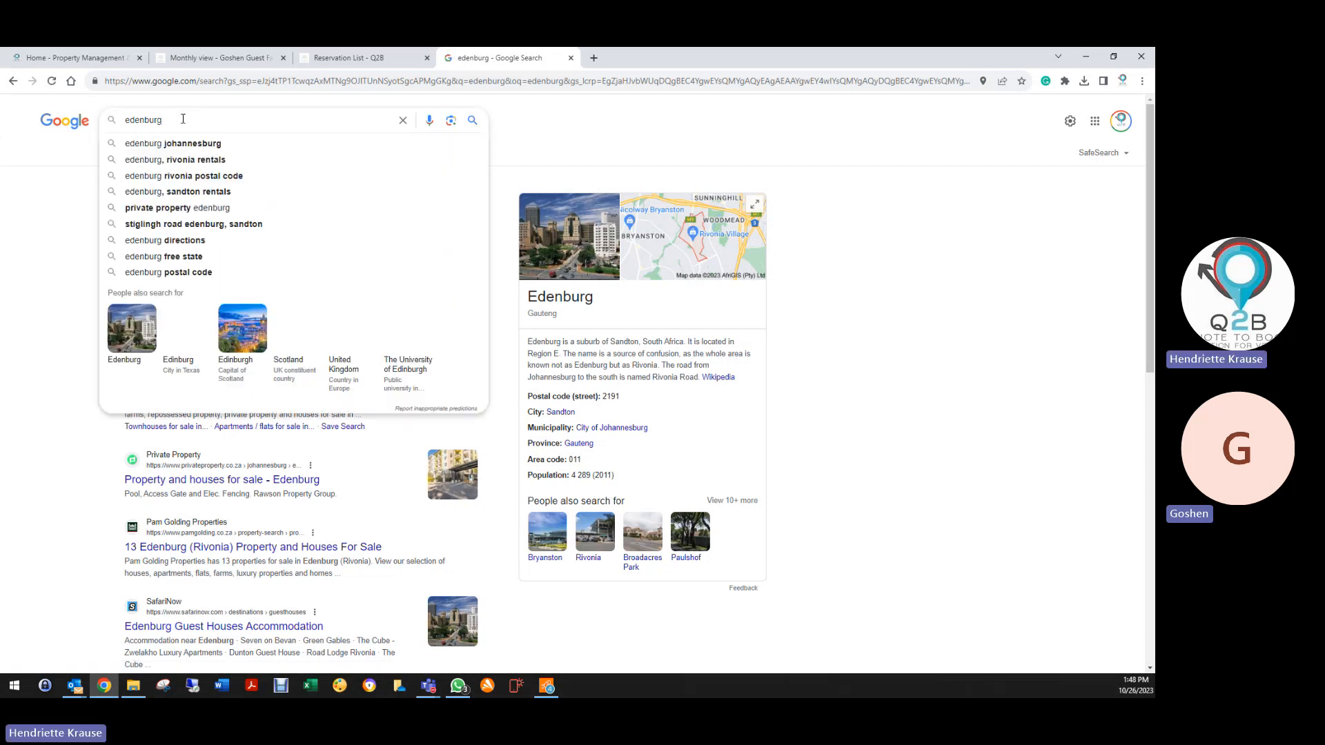
pyautogui.write('free')
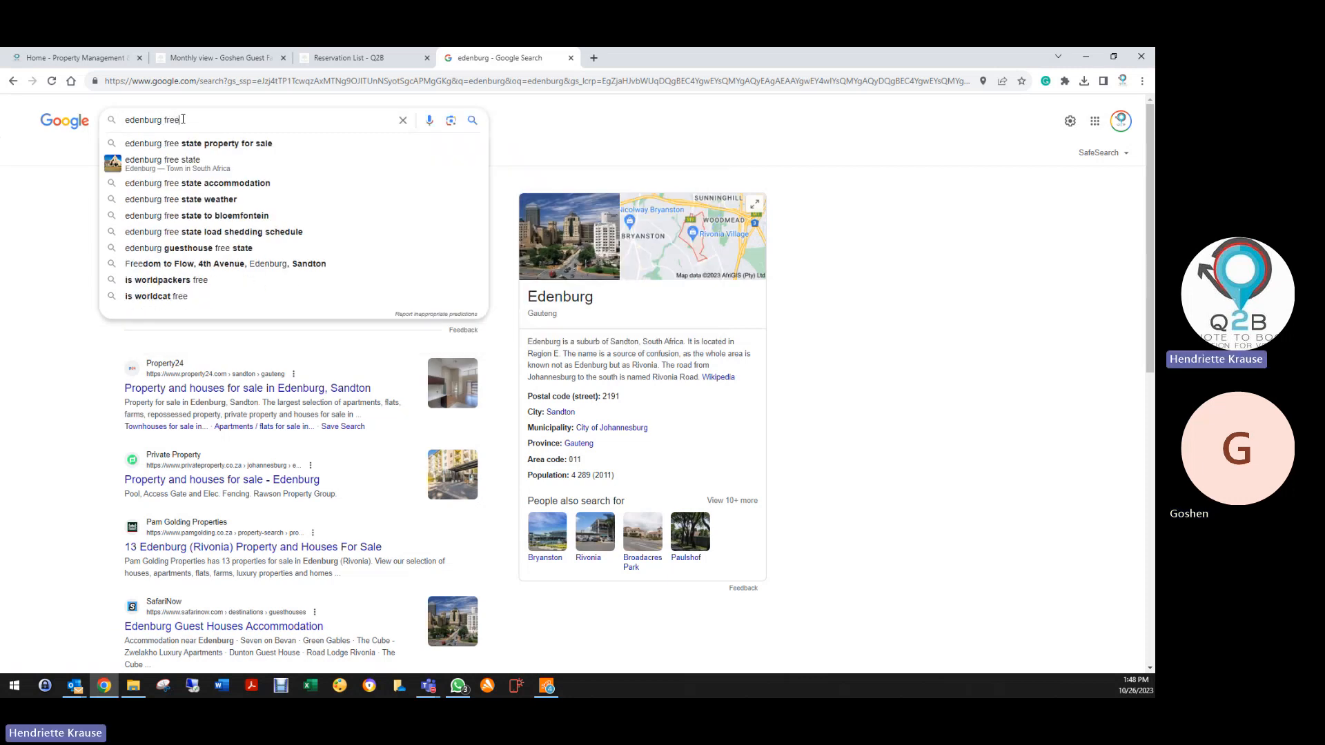
# Browse the 'edenburg free state' results, then switch back to the Q2B reservation list tab
pyautogui.click(184, 164)
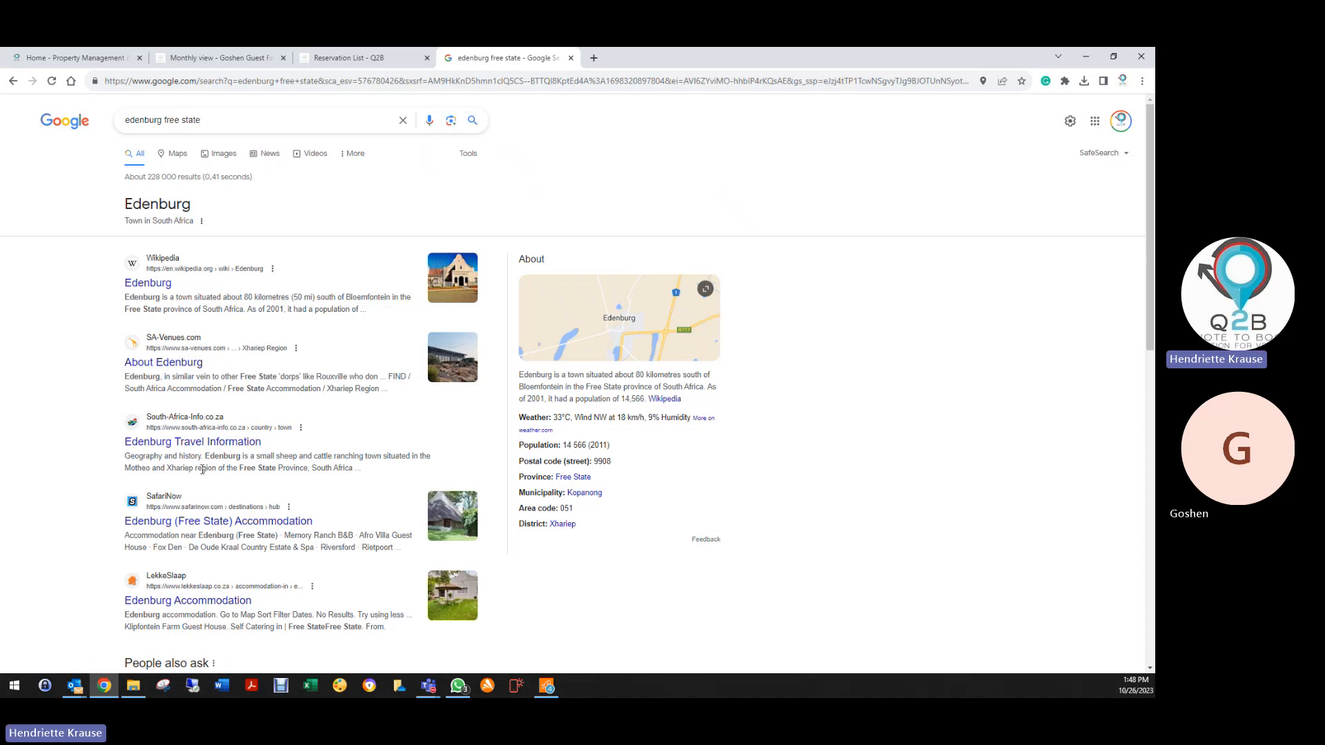
pyautogui.scroll(-3, 177, 573)
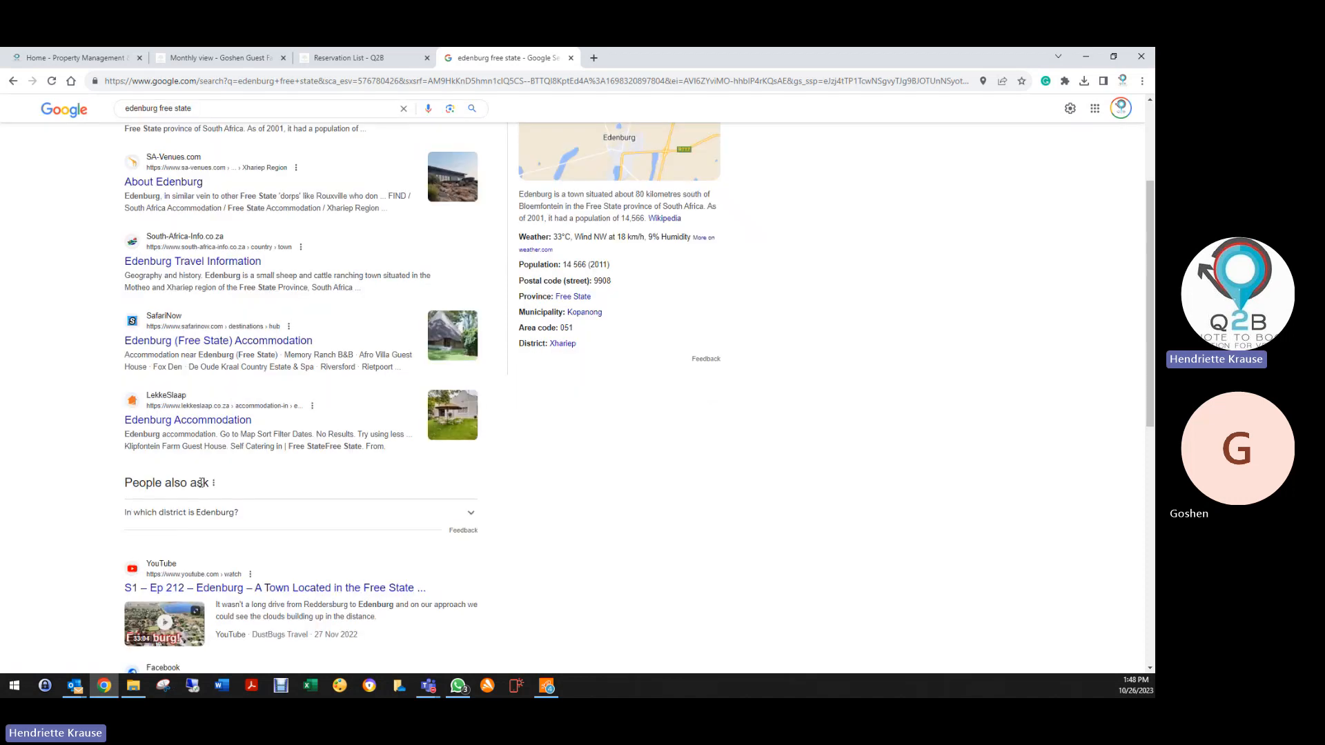
pyautogui.scroll(-5, 255, 528)
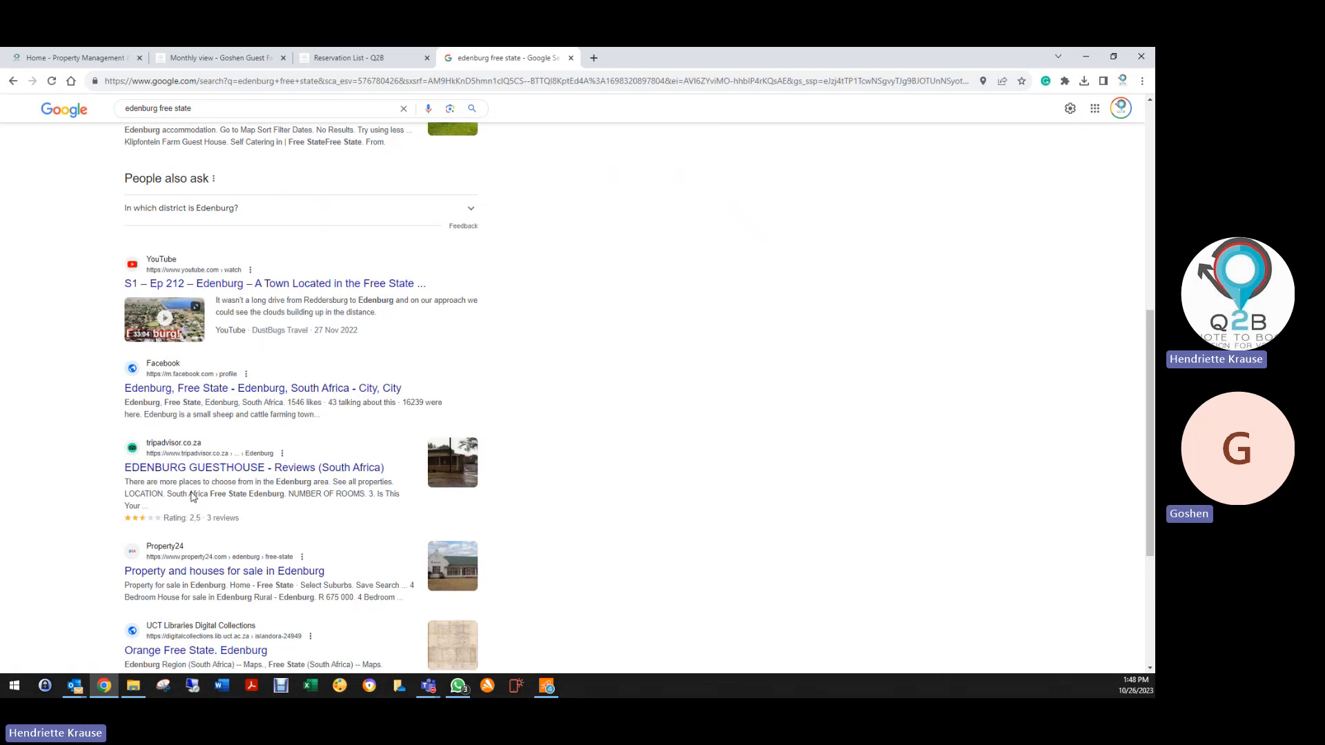
pyautogui.scroll(-2, 196, 496)
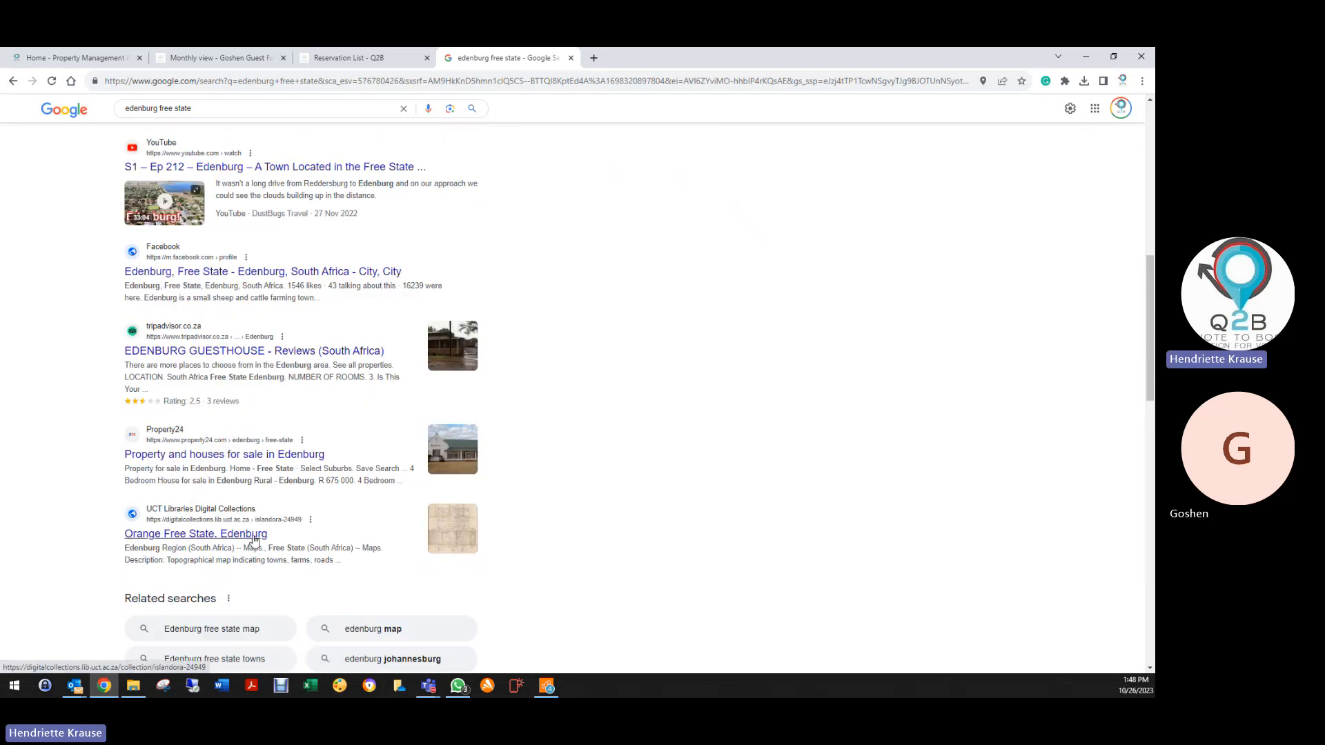
pyautogui.scroll(2, 289, 520)
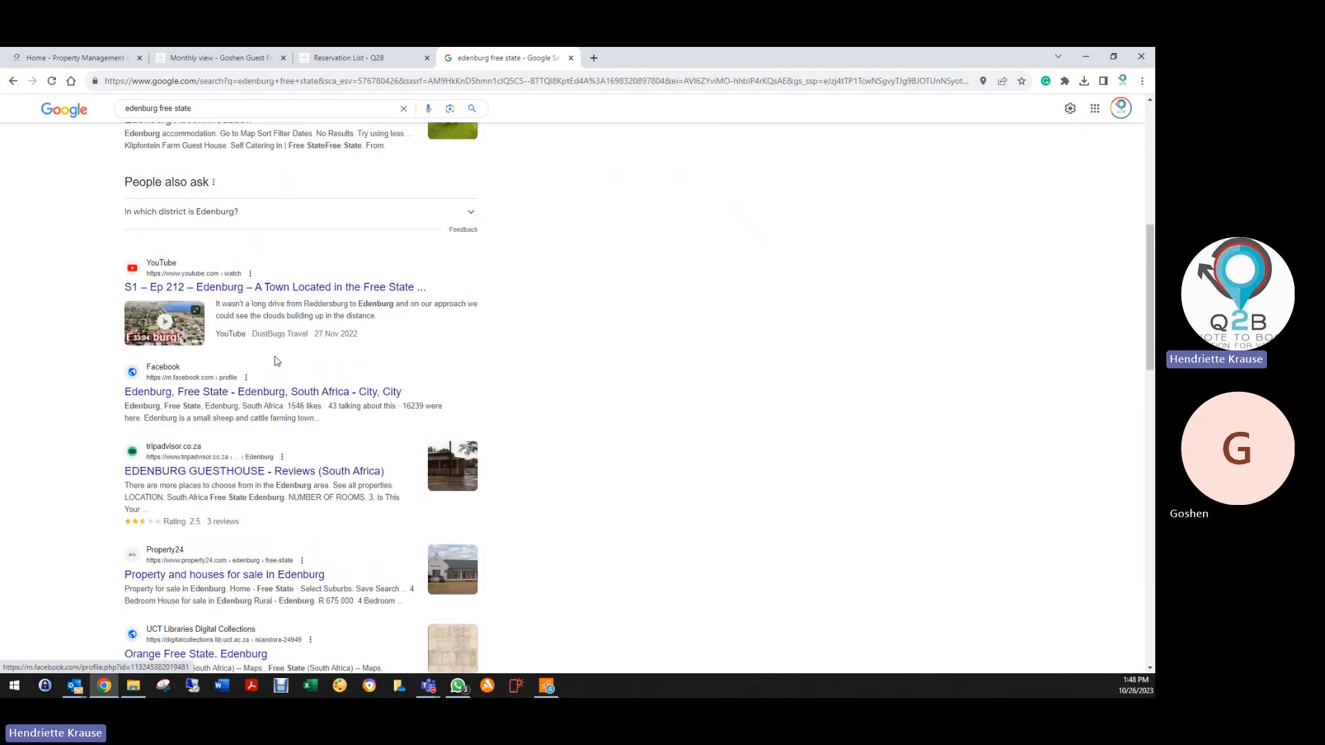
pyautogui.scroll(4, 276, 360)
pyautogui.scroll(3, 296, 364)
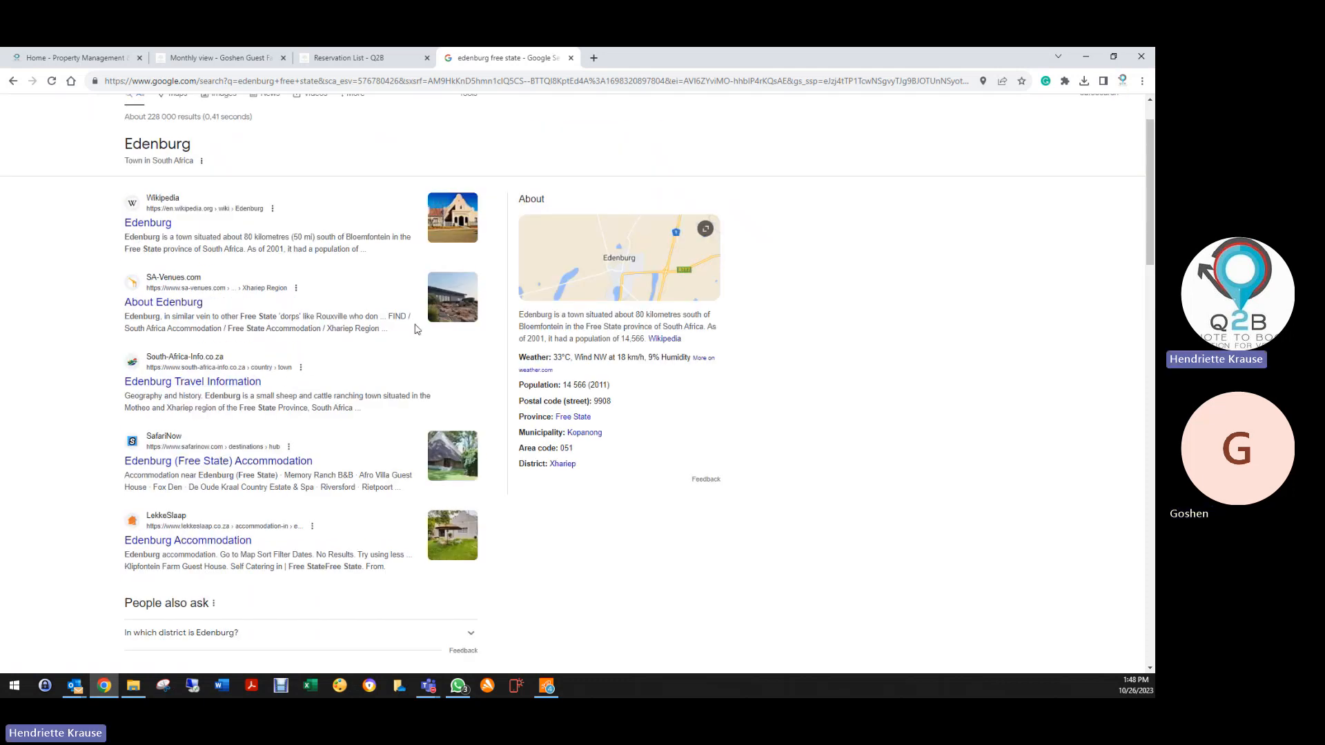
pyautogui.scroll(1, 259, 295)
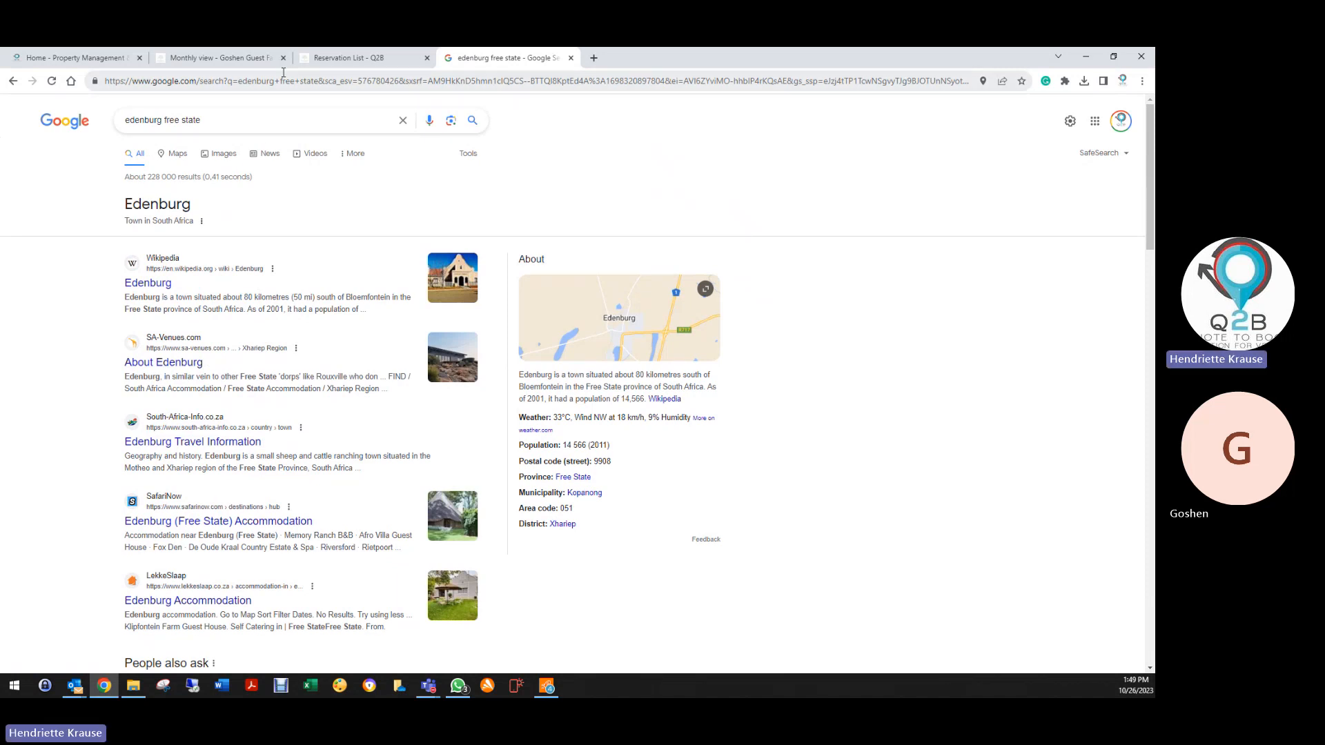
pyautogui.hotkey('ctrl', 'shift', 'Tab')
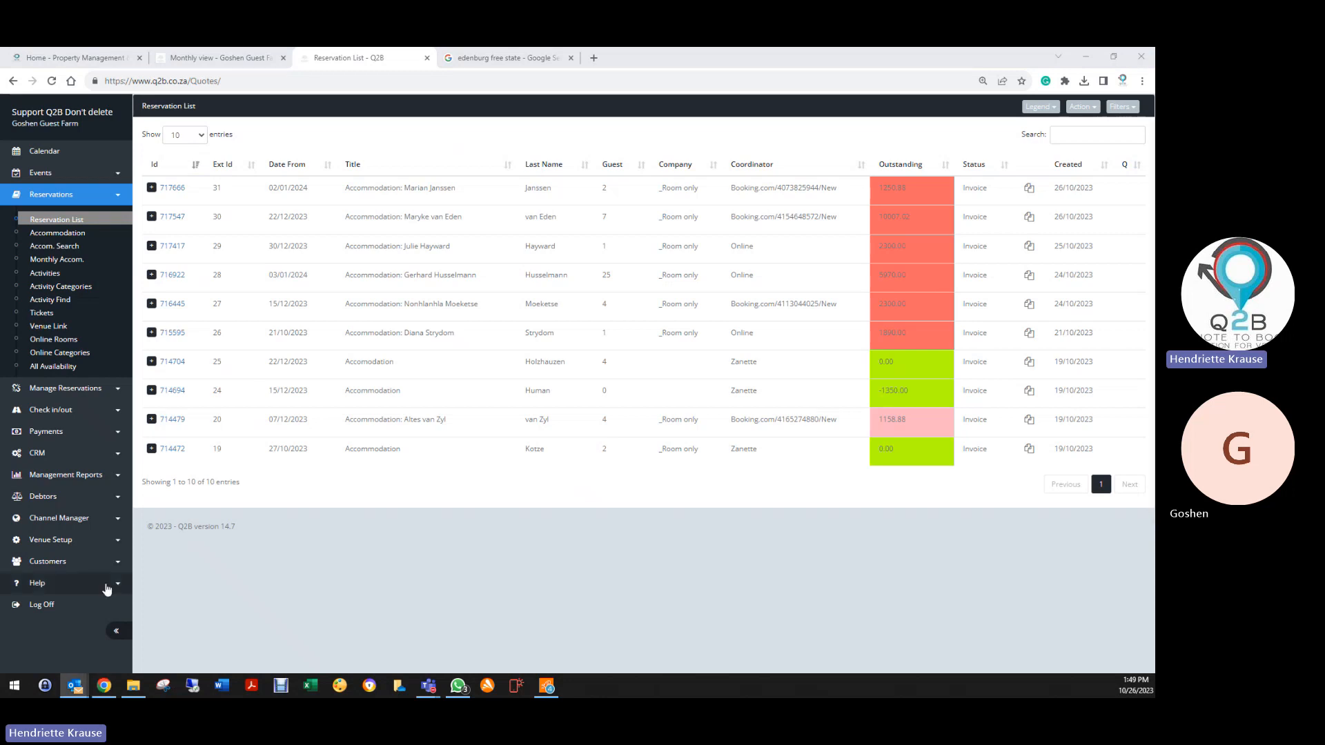
pyautogui.click(43, 583)
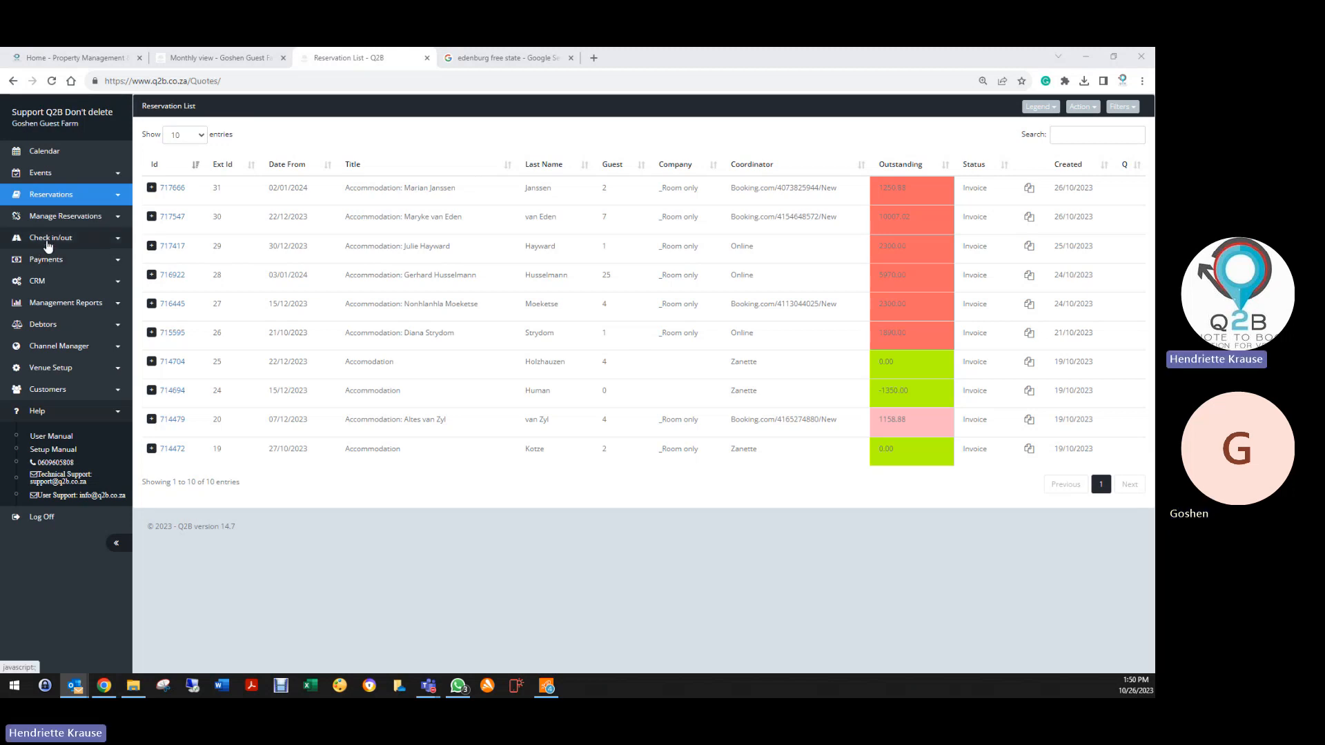
pyautogui.click(50, 197)
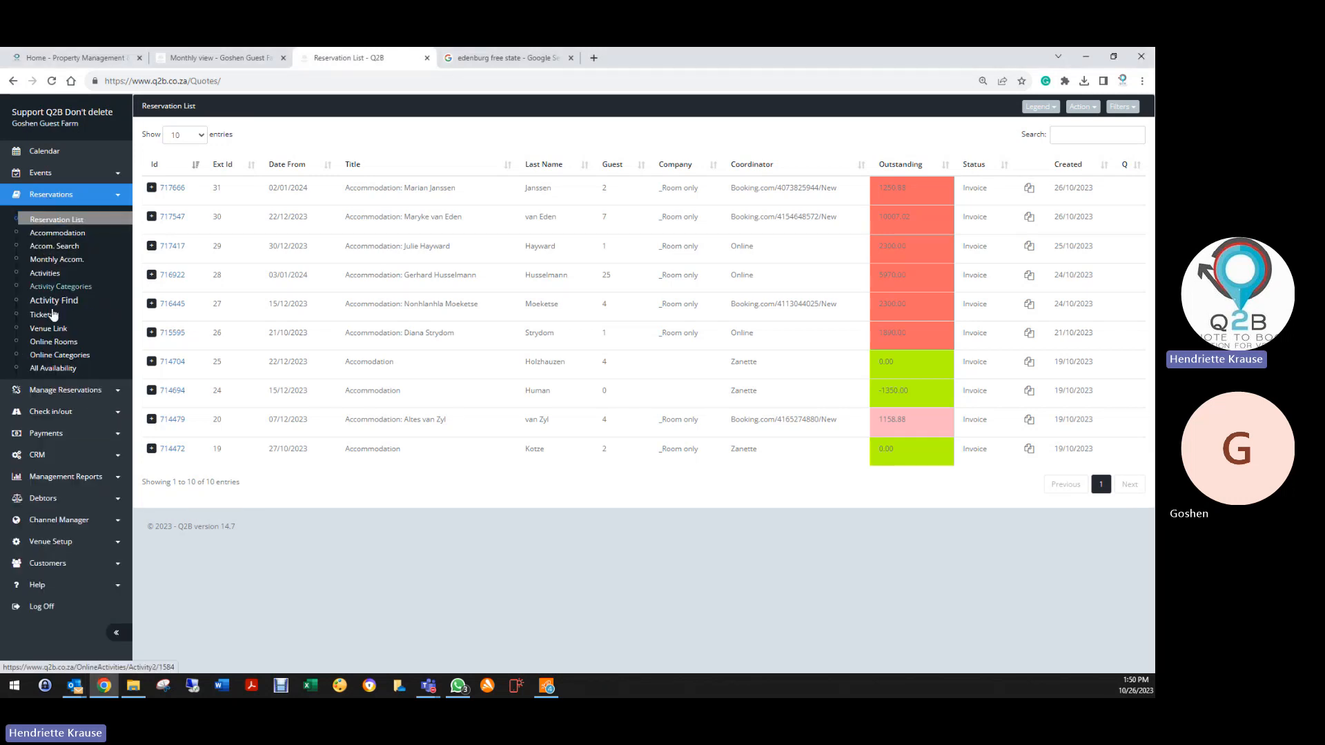
# On the online booking page, search availability for 6 to 8 November 2023
pyautogui.click(59, 356)
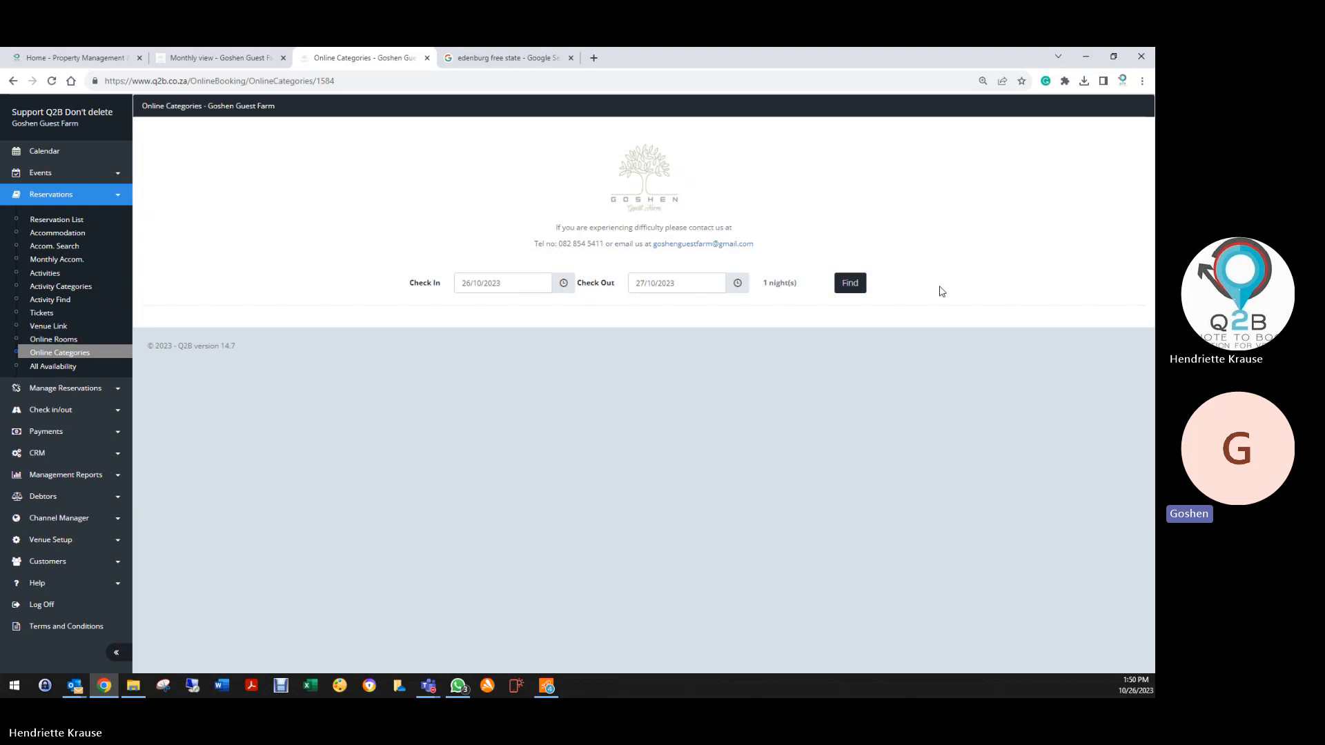
pyautogui.click(855, 284)
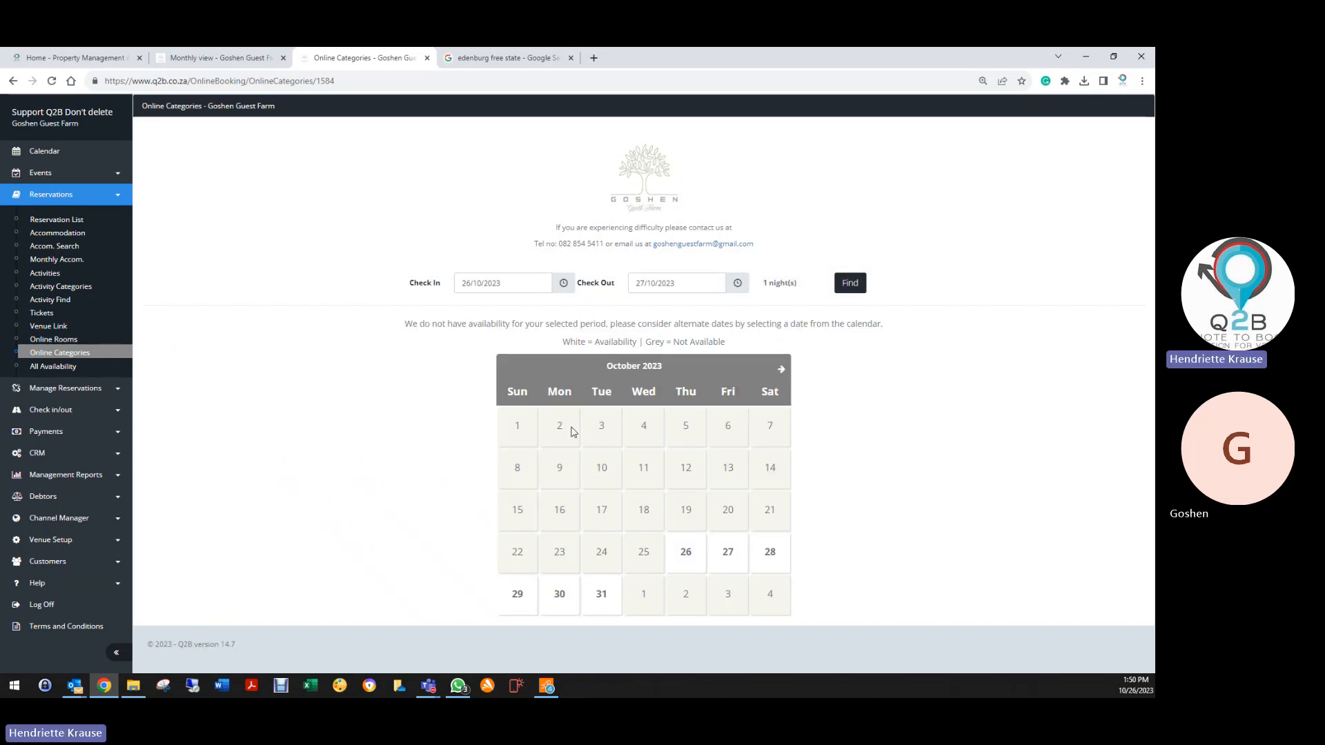
pyautogui.click(518, 276)
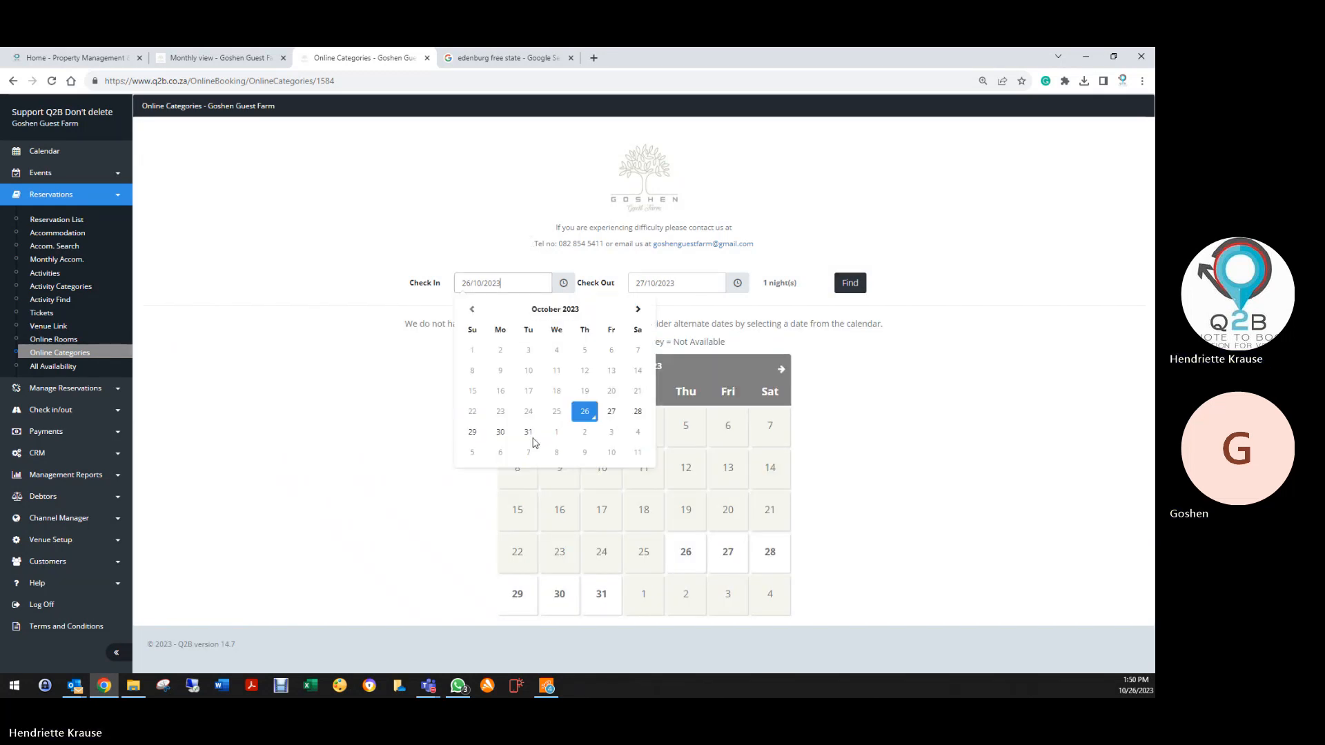
pyautogui.click(500, 451)
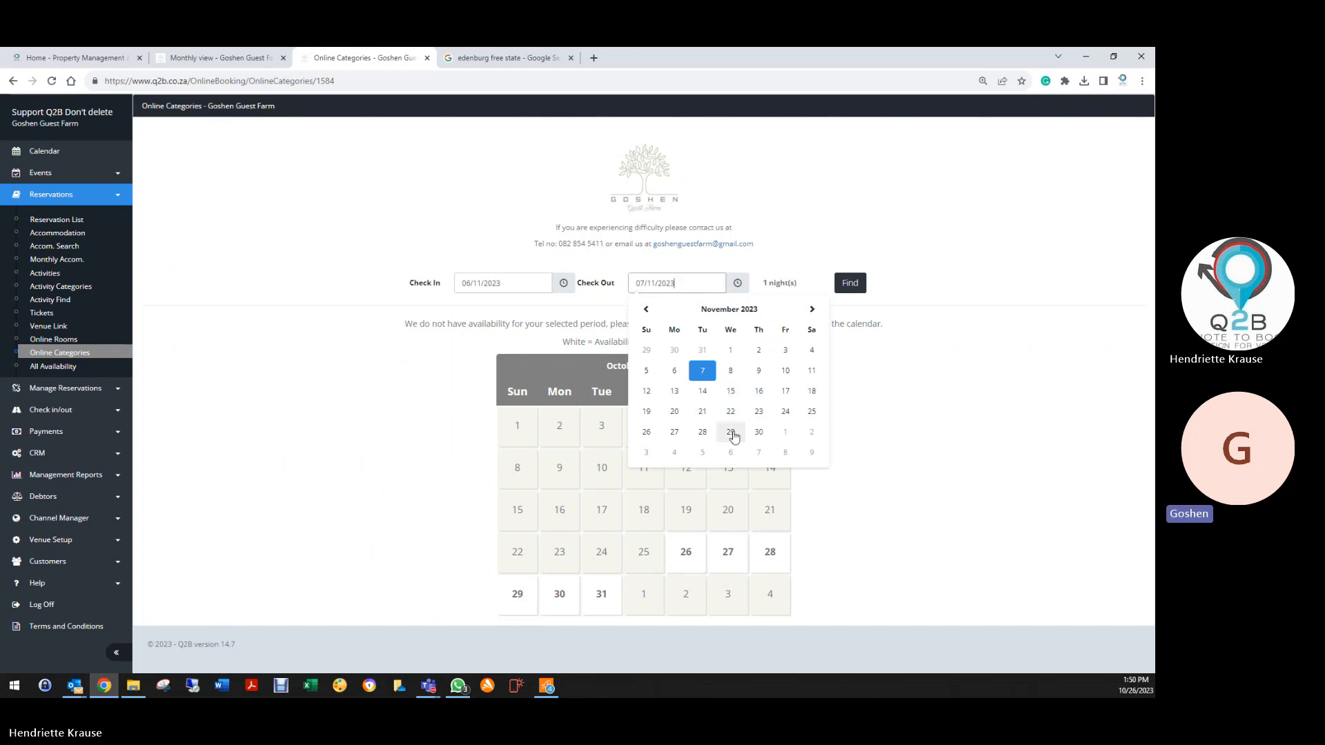
pyautogui.click(731, 371)
pyautogui.click(850, 283)
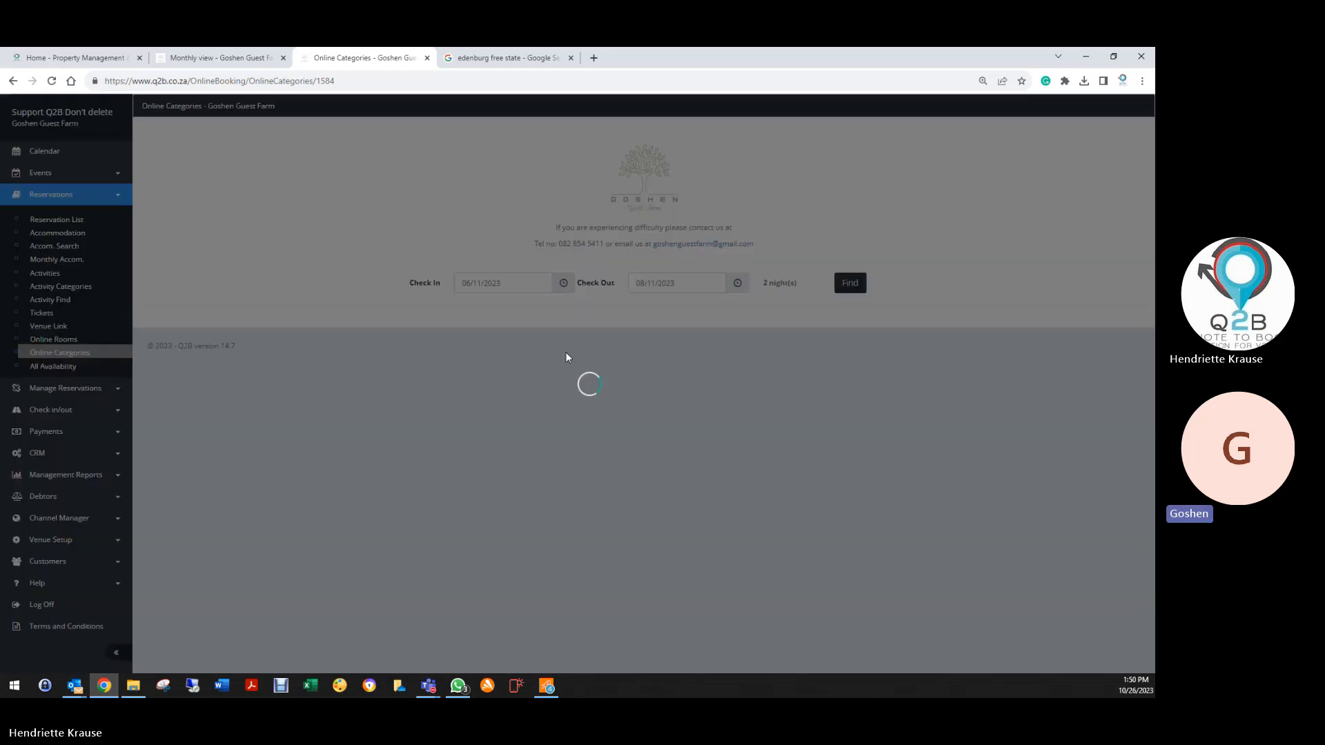
# Add one Log River Cabins unit and proceed to the reservation confirmation
pyautogui.scroll(-4, 783, 238)
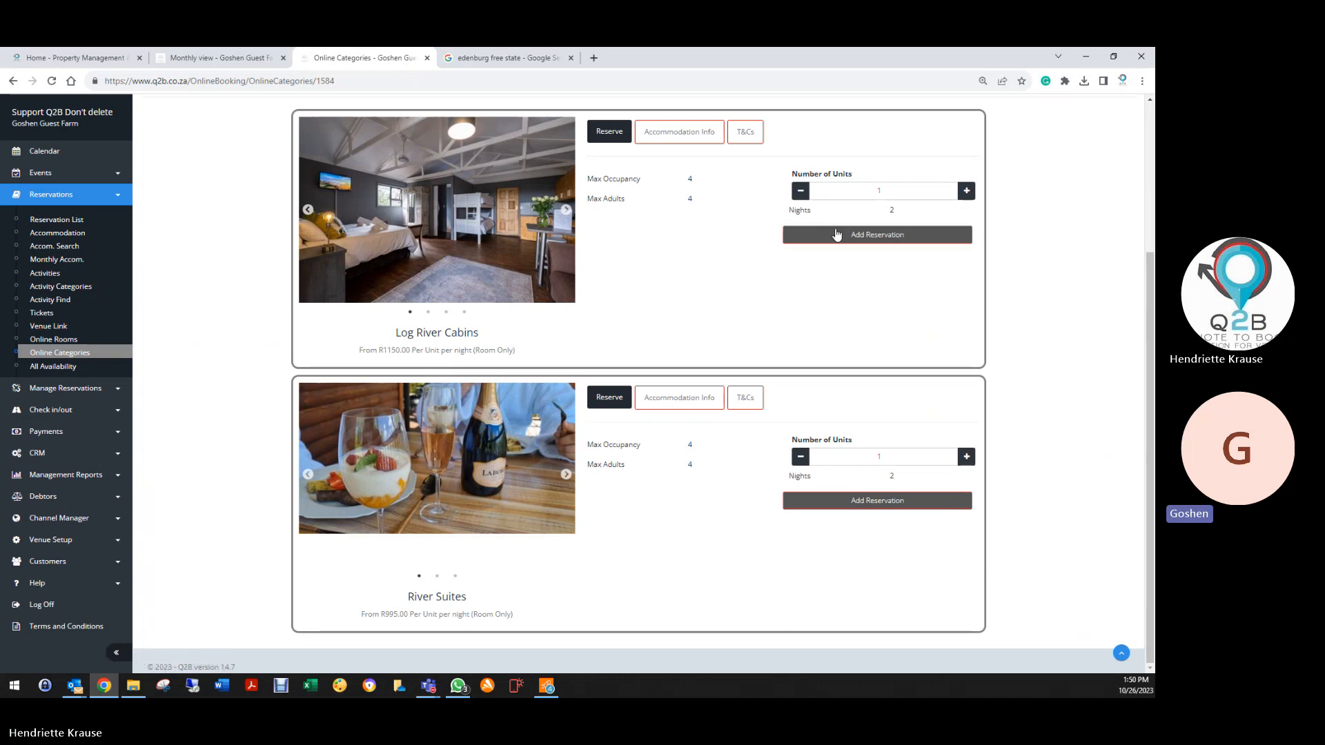
pyautogui.click(785, 235)
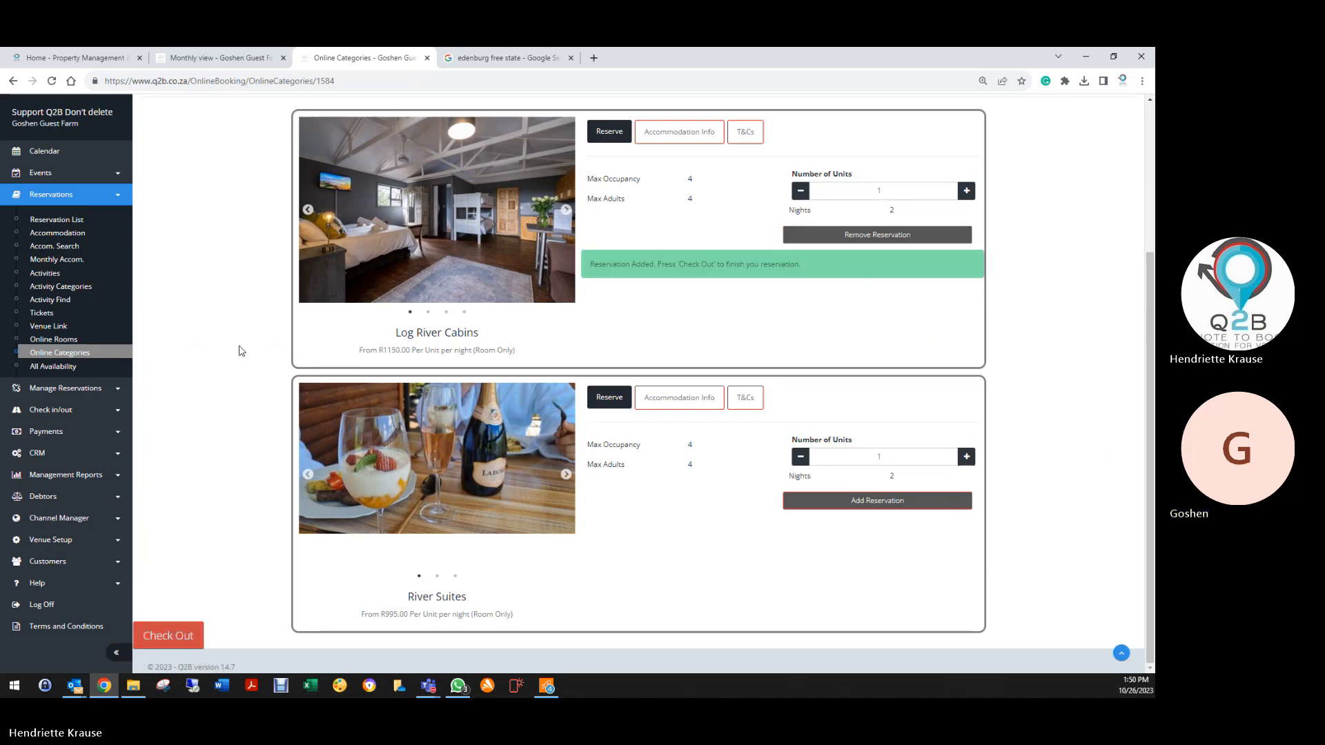
pyautogui.click(168, 637)
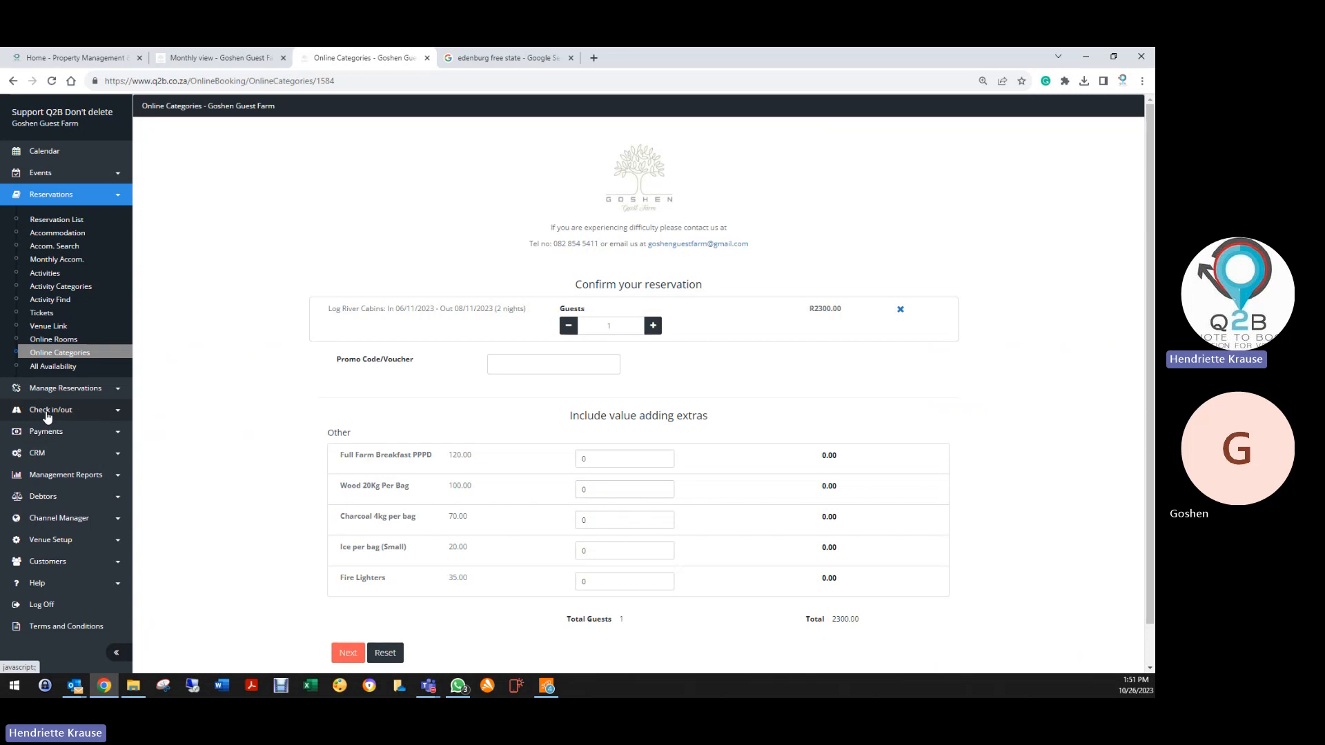
# Expand the Check in/out section of the sidebar
pyautogui.click(46, 412)
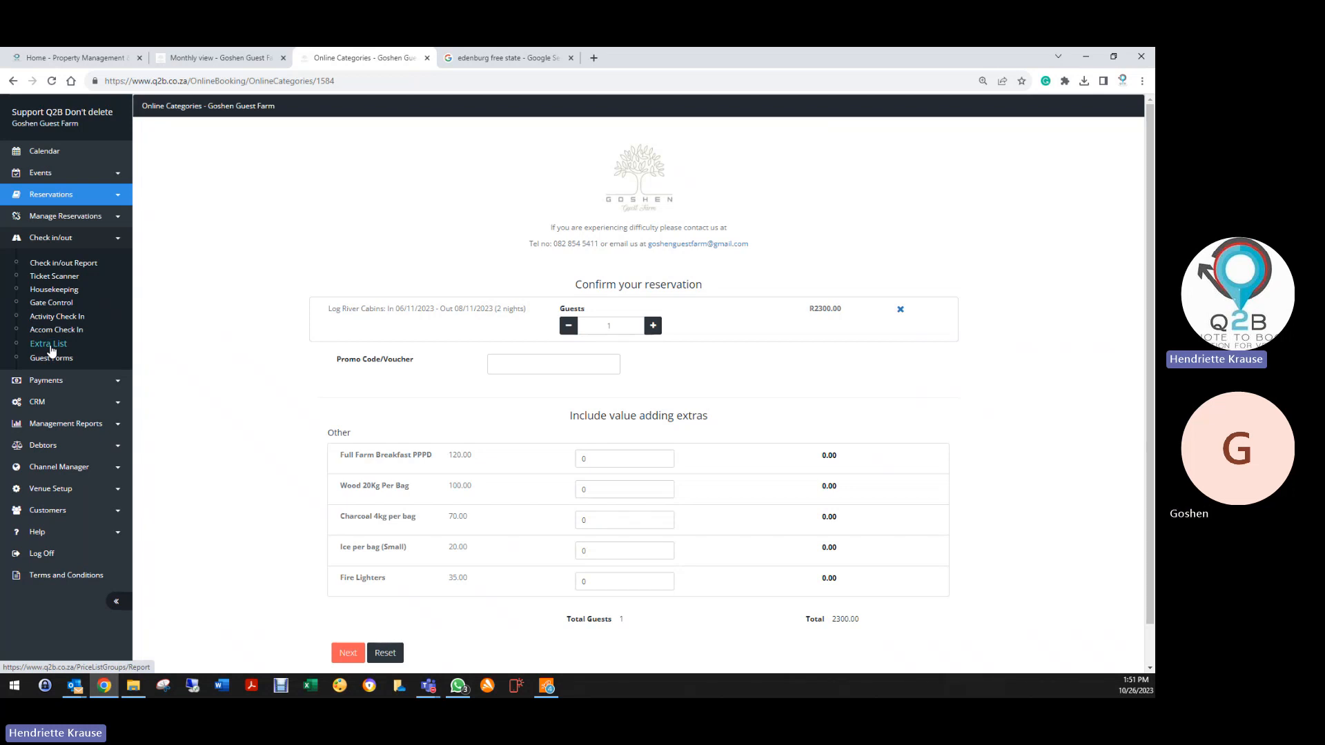
# Generate the Extra List for 26–29 October 2023 using the 'Add on Extras List' price group
pyautogui.click(49, 347)
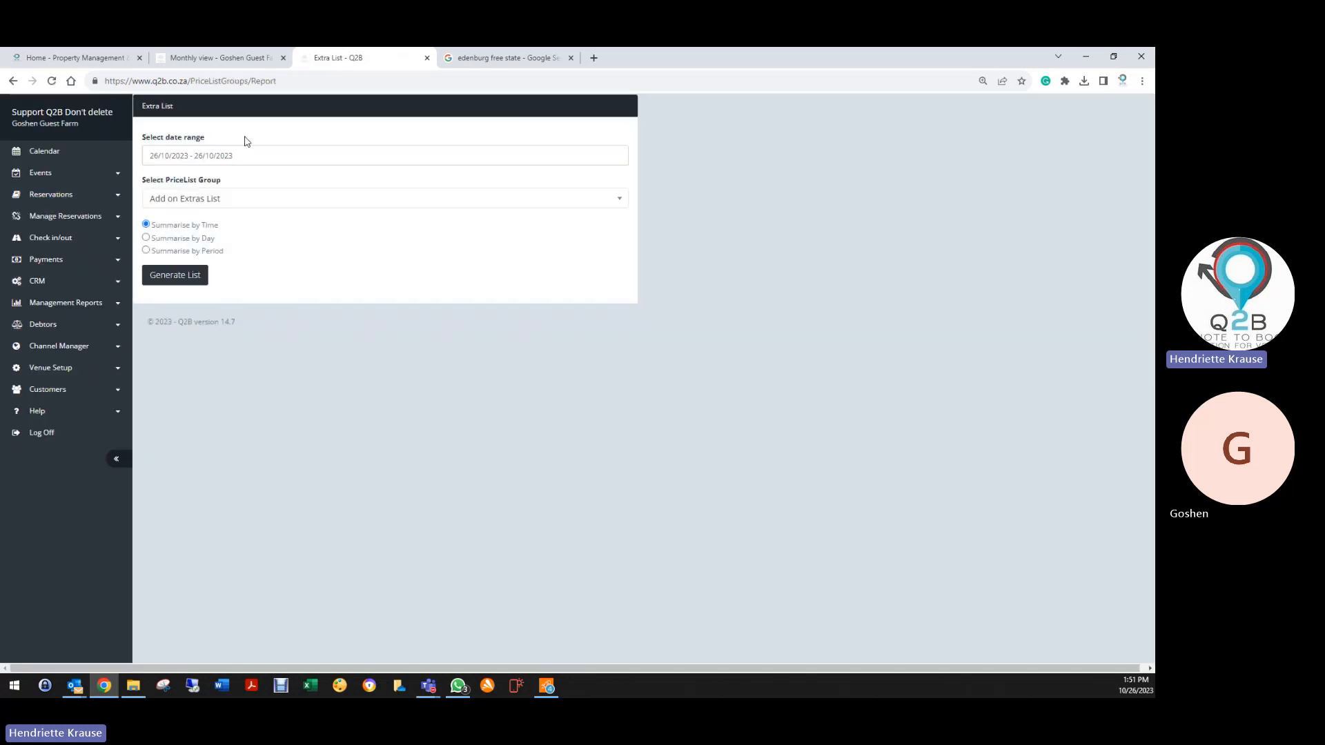
pyautogui.click(189, 156)
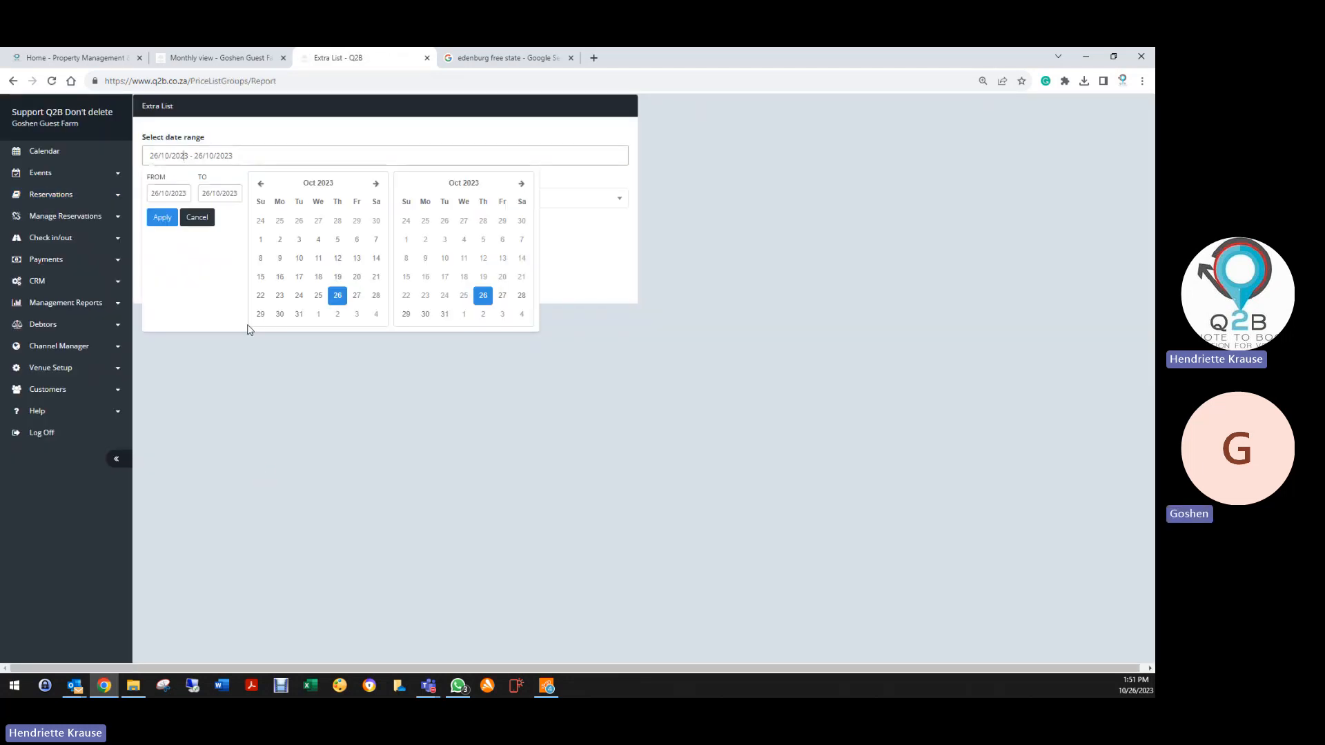
pyautogui.click(336, 296)
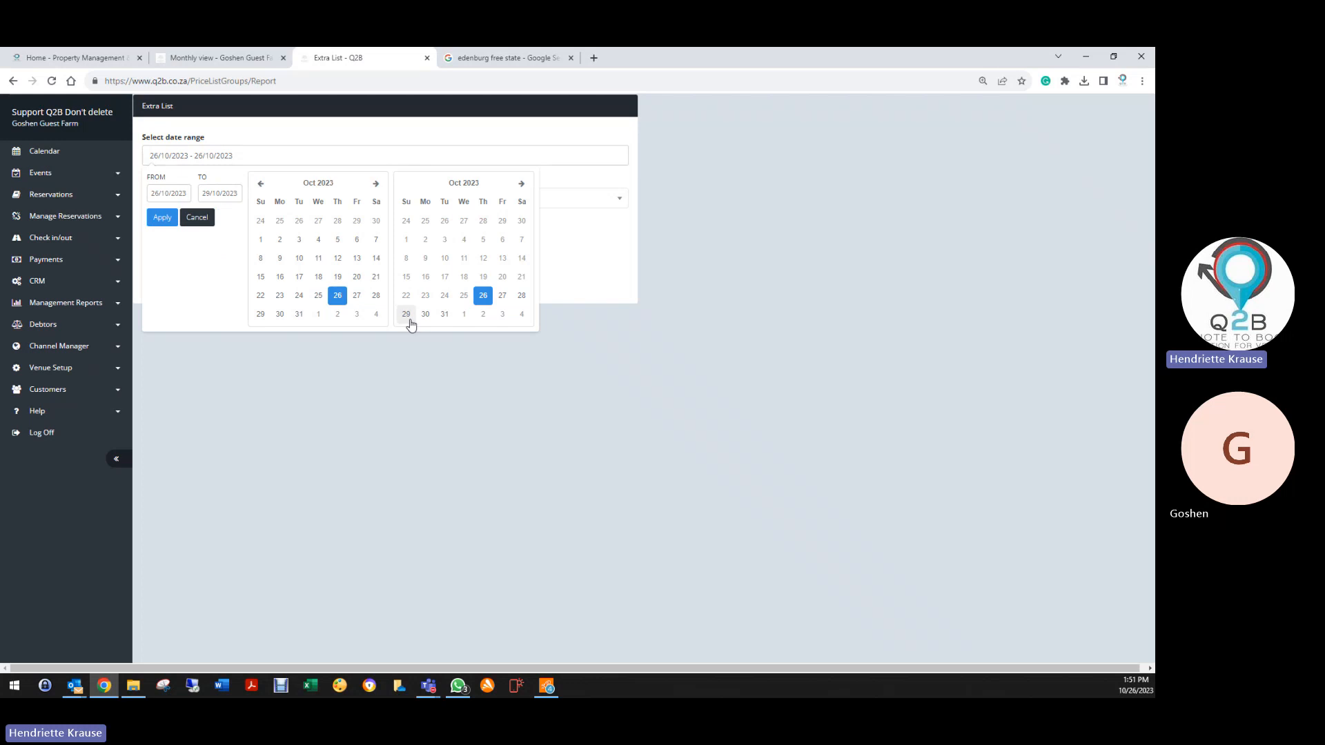
pyautogui.click(407, 316)
pyautogui.click(162, 219)
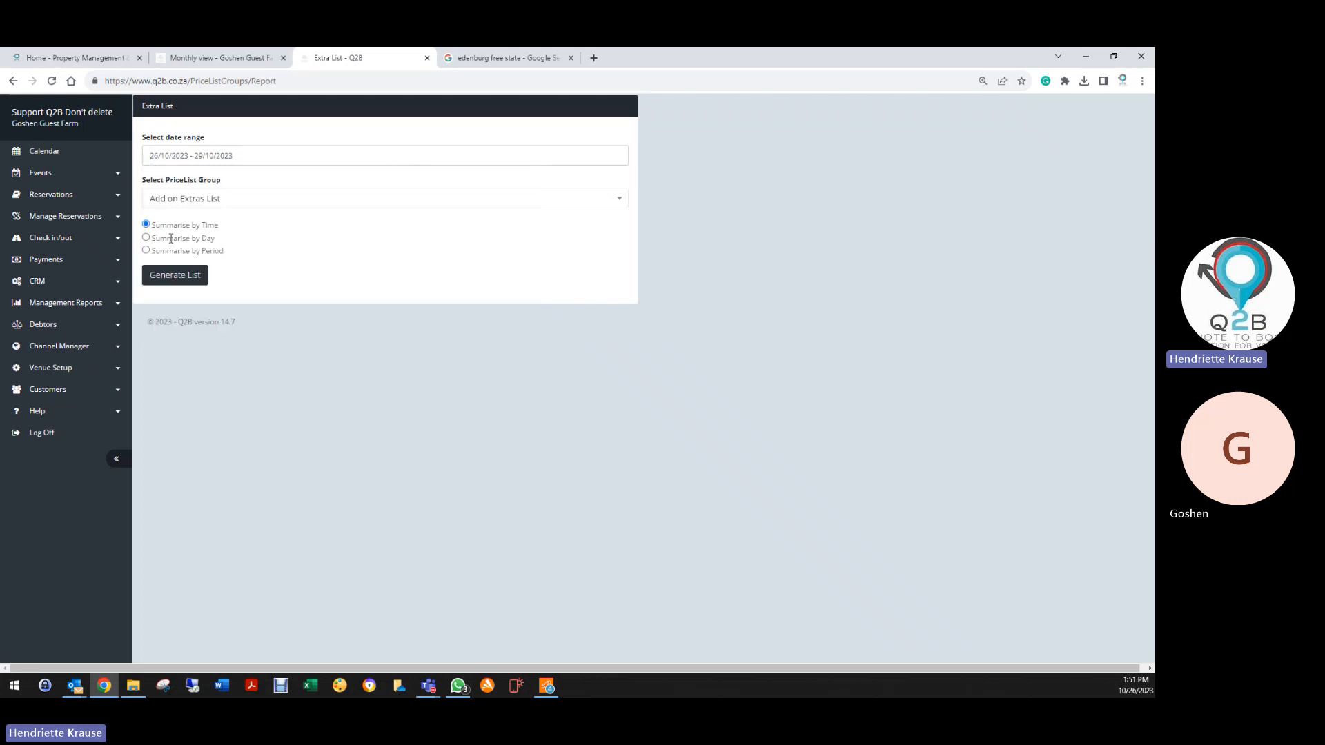
pyautogui.click(172, 206)
pyautogui.click(175, 241)
pyautogui.click(167, 278)
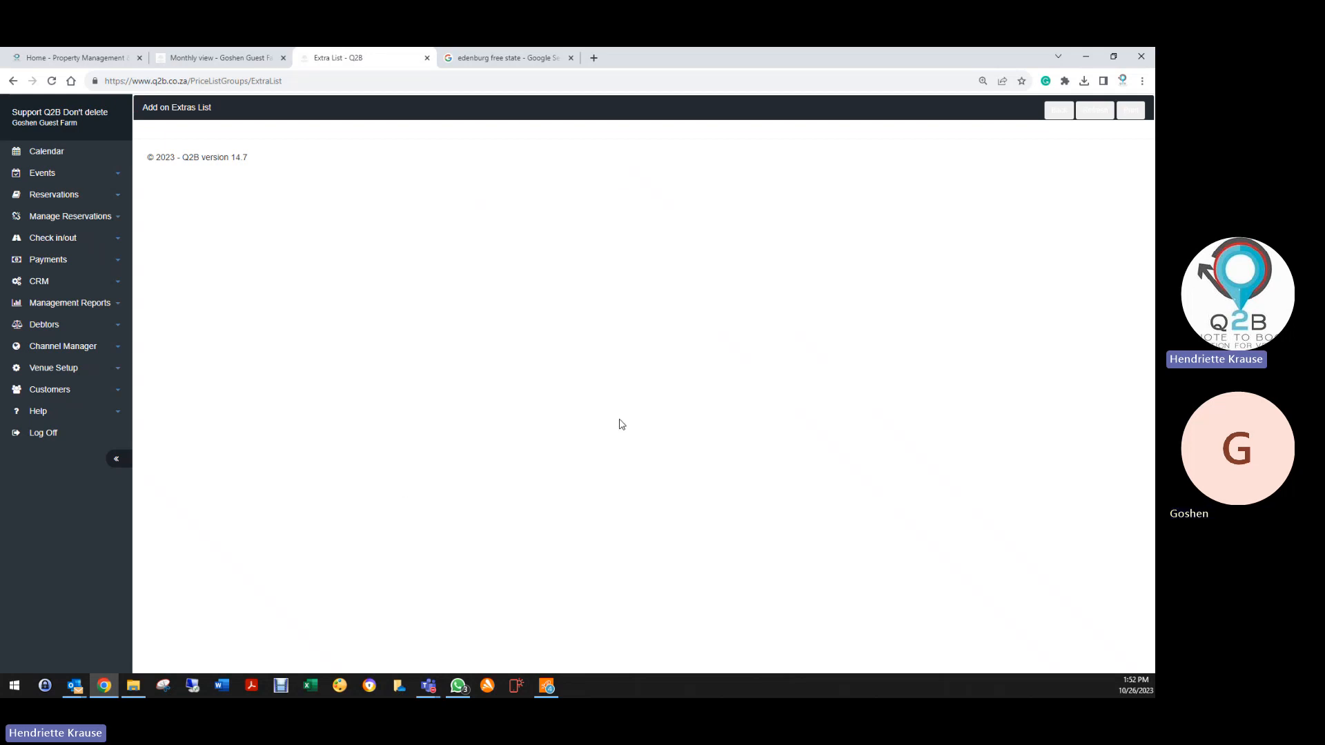
# Reopen the Extra List report and set its range to 26/10/2023–30/04/2024
pyautogui.click(43, 198)
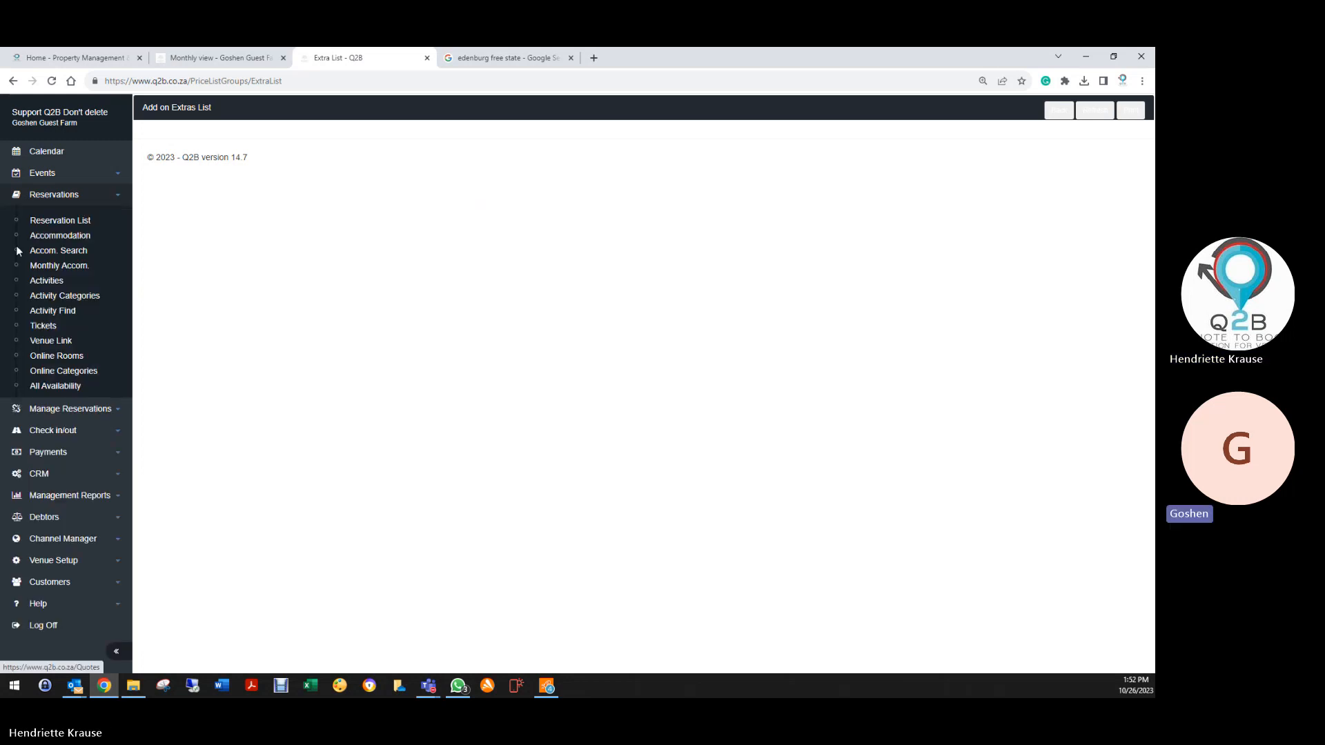
pyautogui.click(57, 435)
pyautogui.click(49, 368)
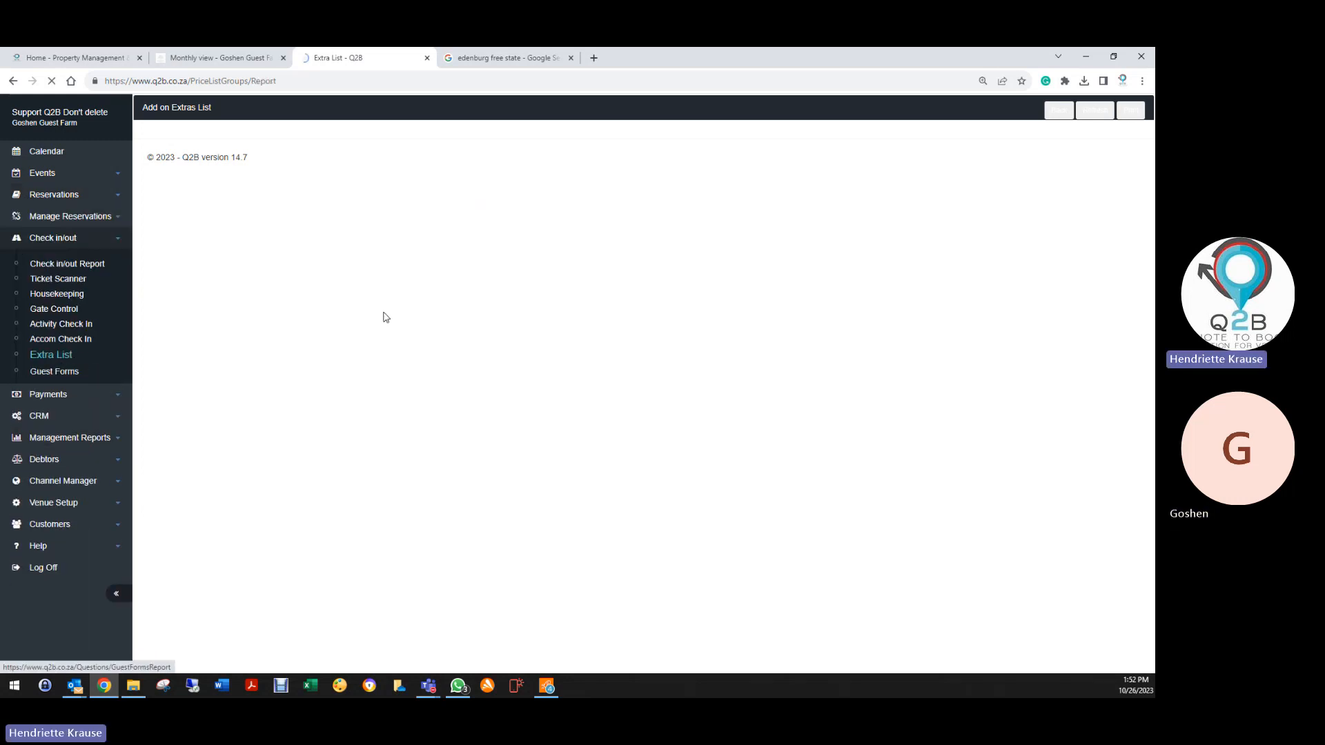
pyautogui.click(234, 153)
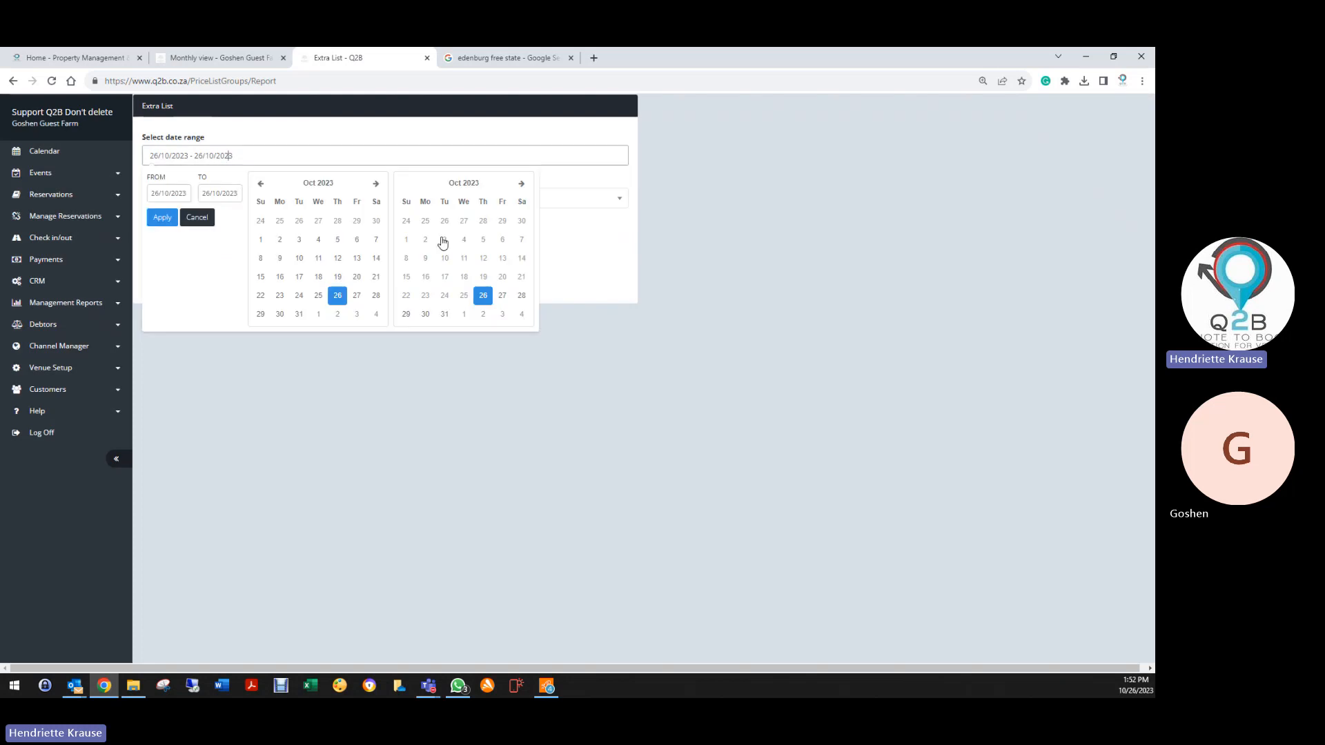
pyautogui.click(528, 186)
pyautogui.click(528, 185)
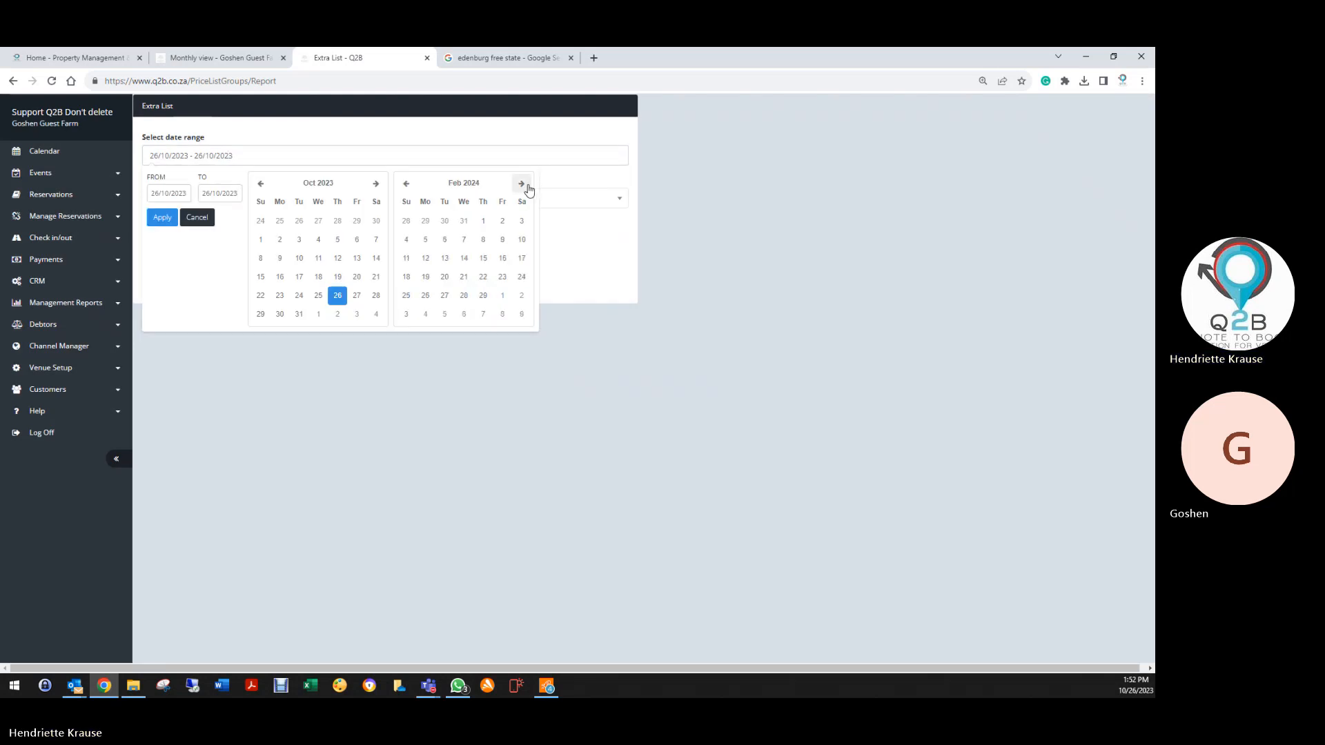
pyautogui.click(529, 185)
pyautogui.click(529, 185)
pyautogui.click(528, 185)
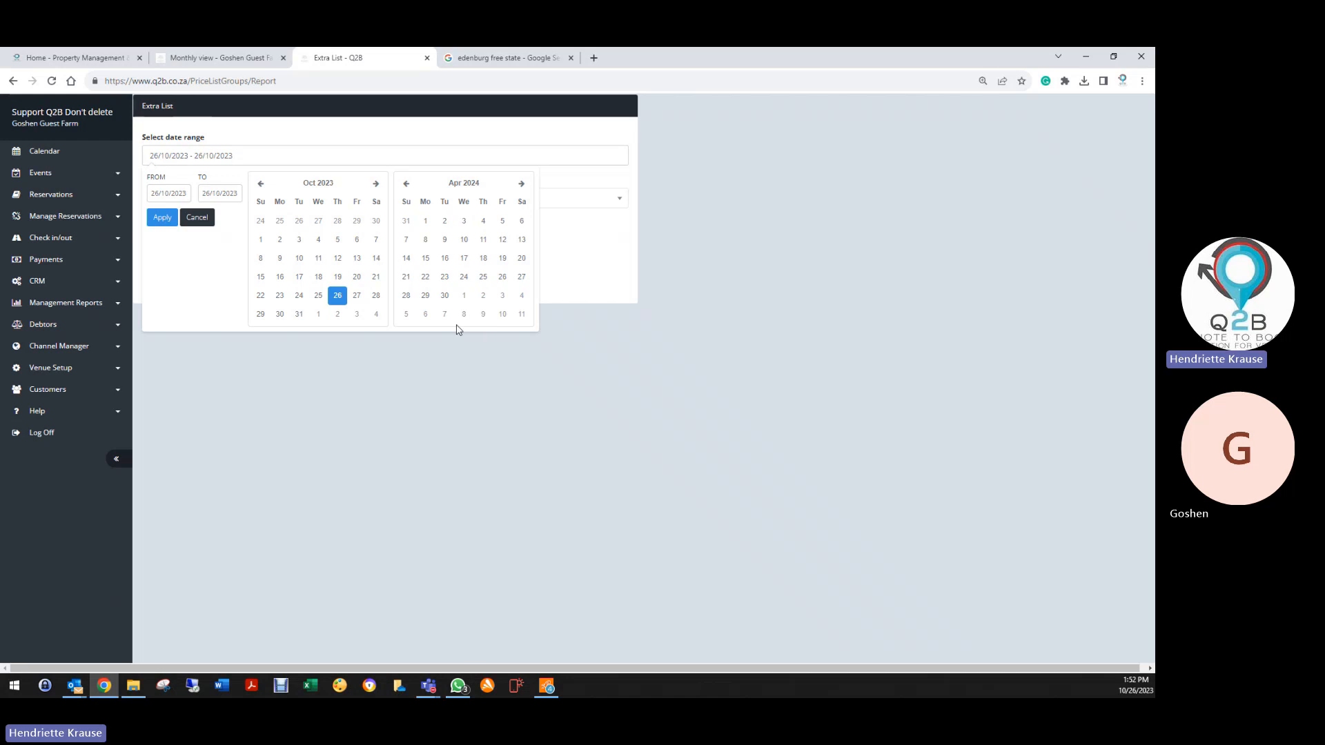
pyautogui.click(444, 295)
pyautogui.click(161, 216)
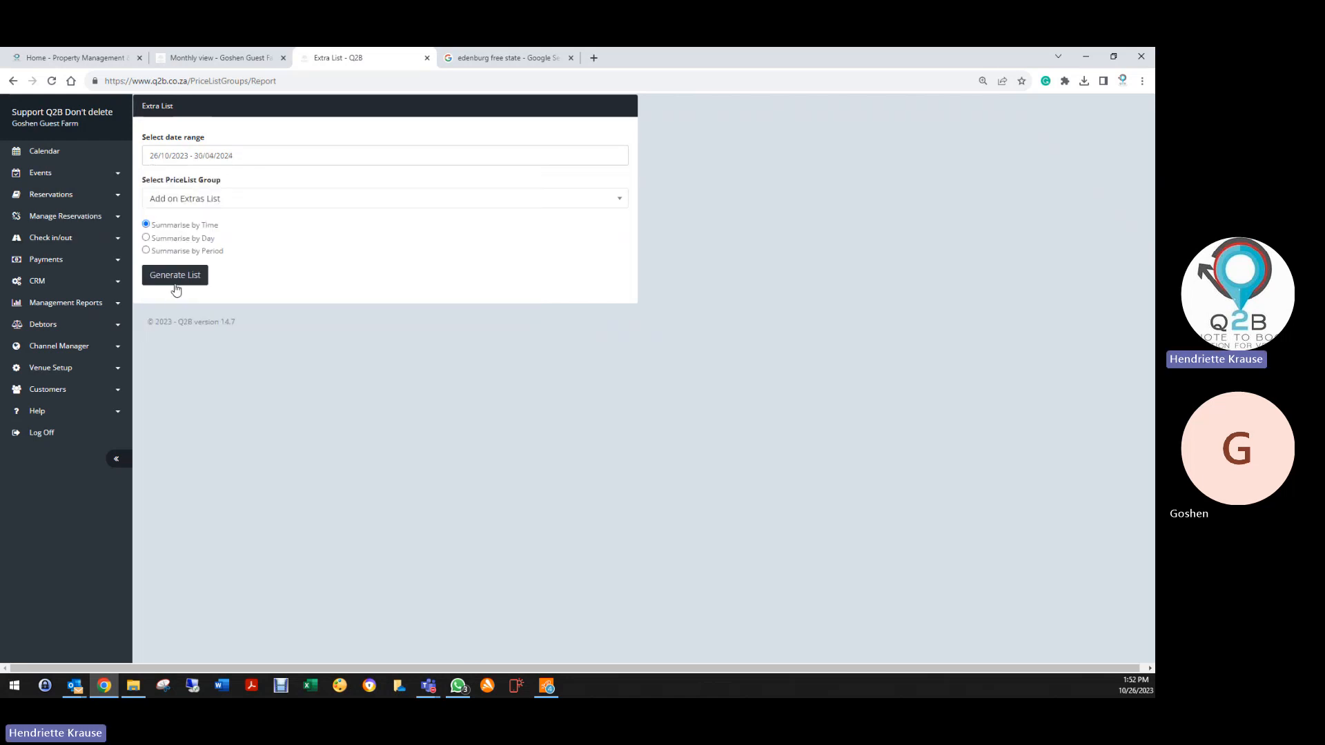
# Generate the Add on Extras List summarised by day, which shows no entries
pyautogui.click(147, 237)
pyautogui.click(197, 283)
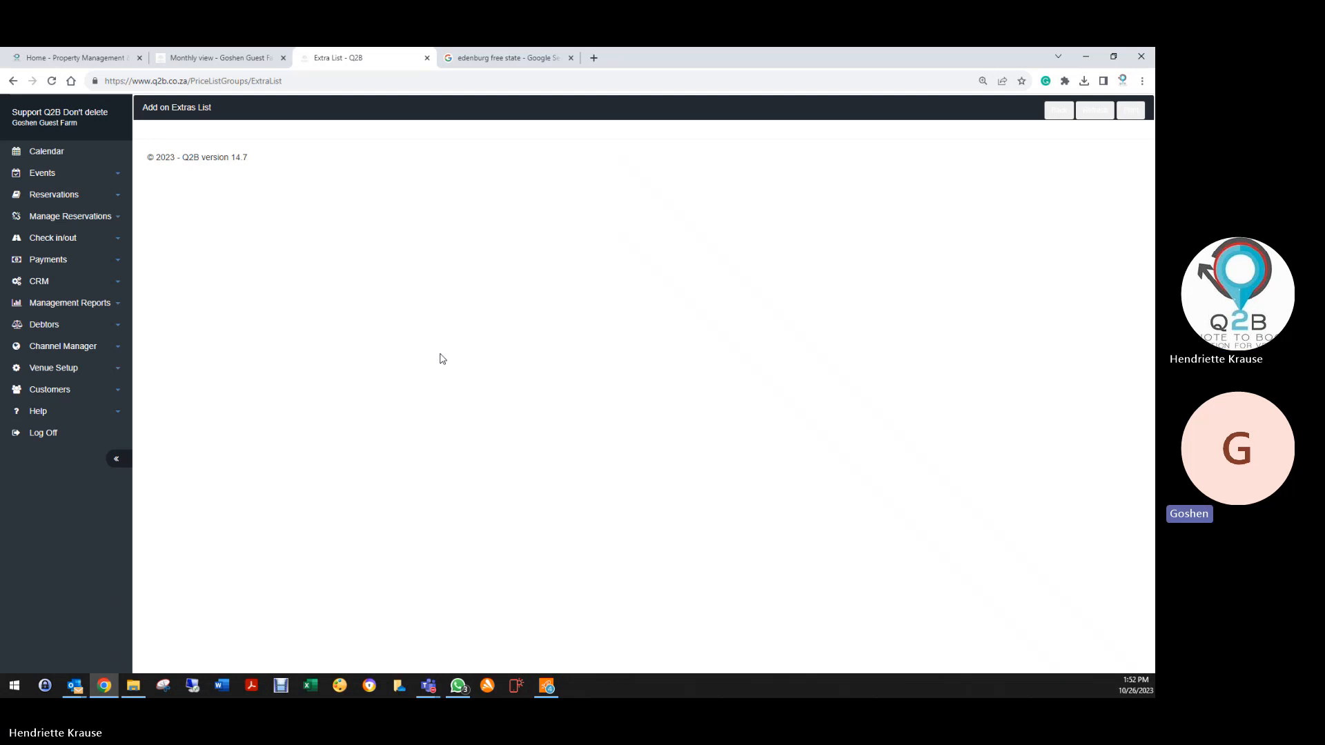
pyautogui.click(54, 194)
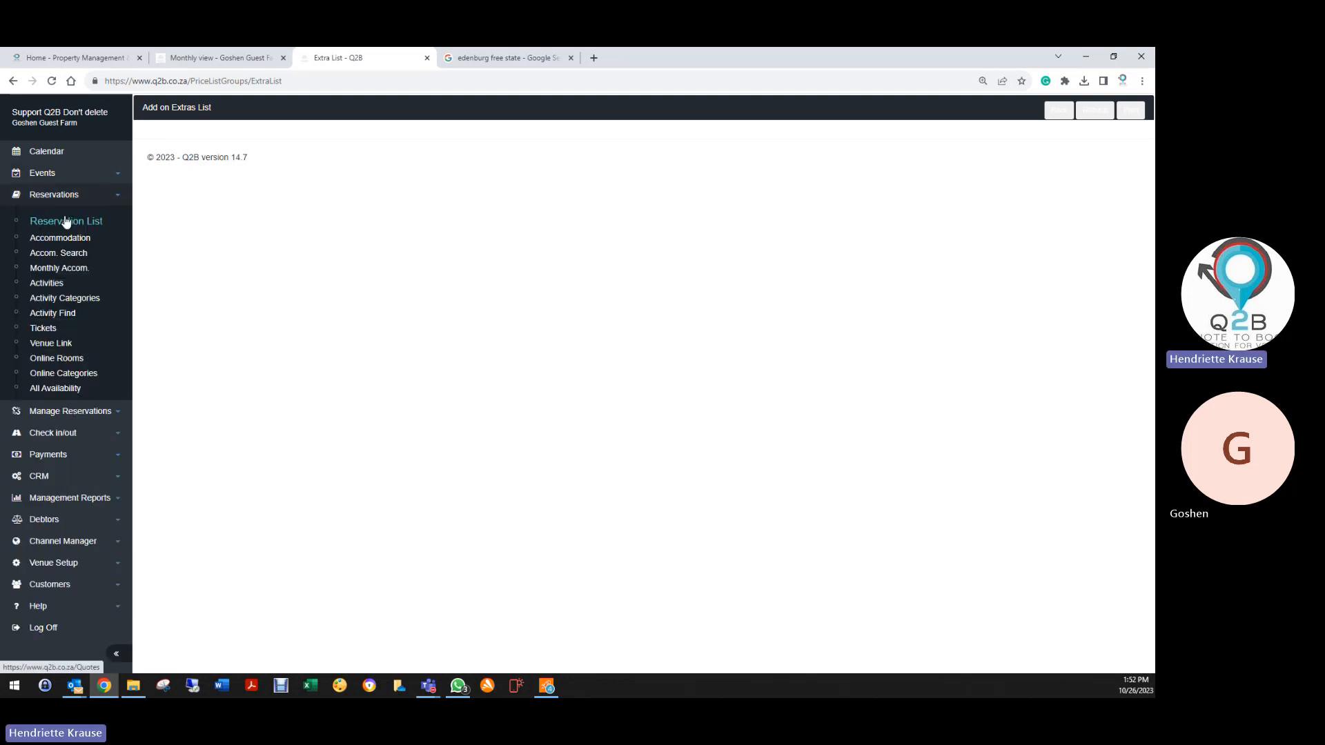
# Log off Q2B from the Reservation List and close the Monthly view and Google search tabs
pyautogui.click(66, 220)
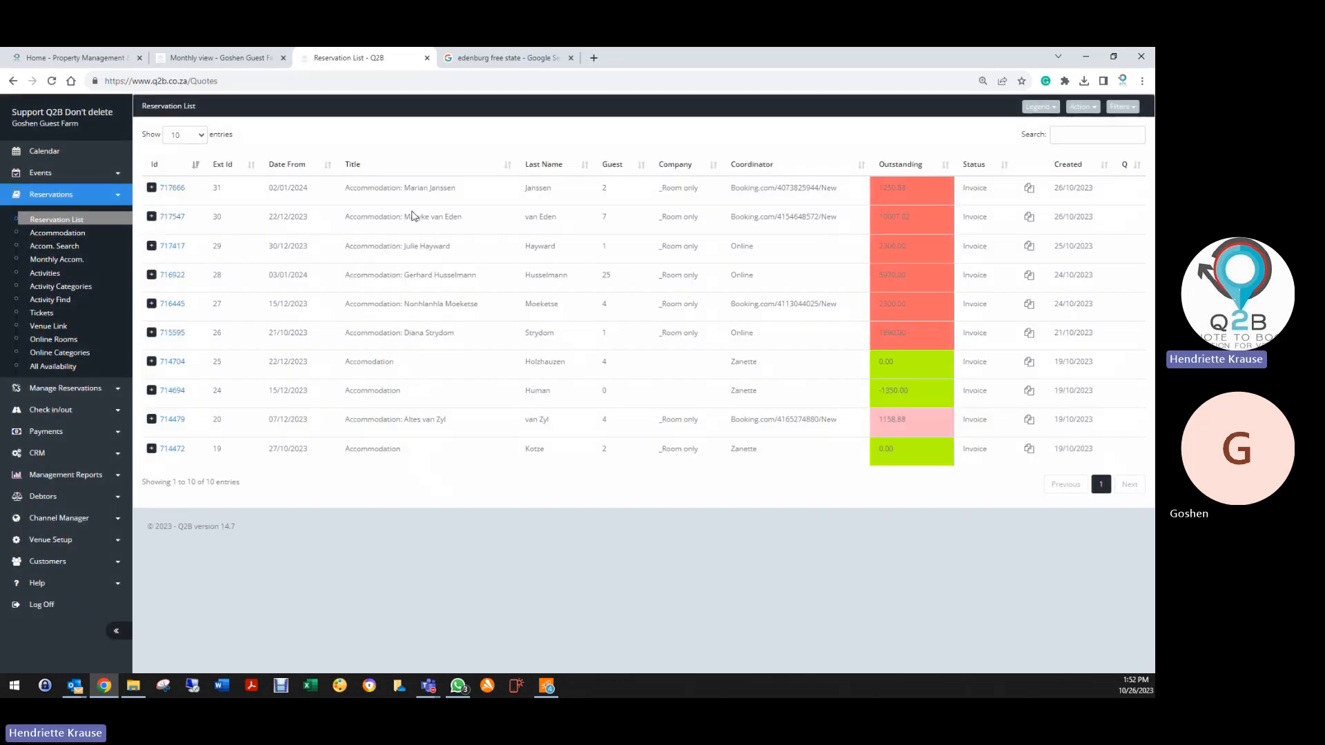
pyautogui.click(42, 605)
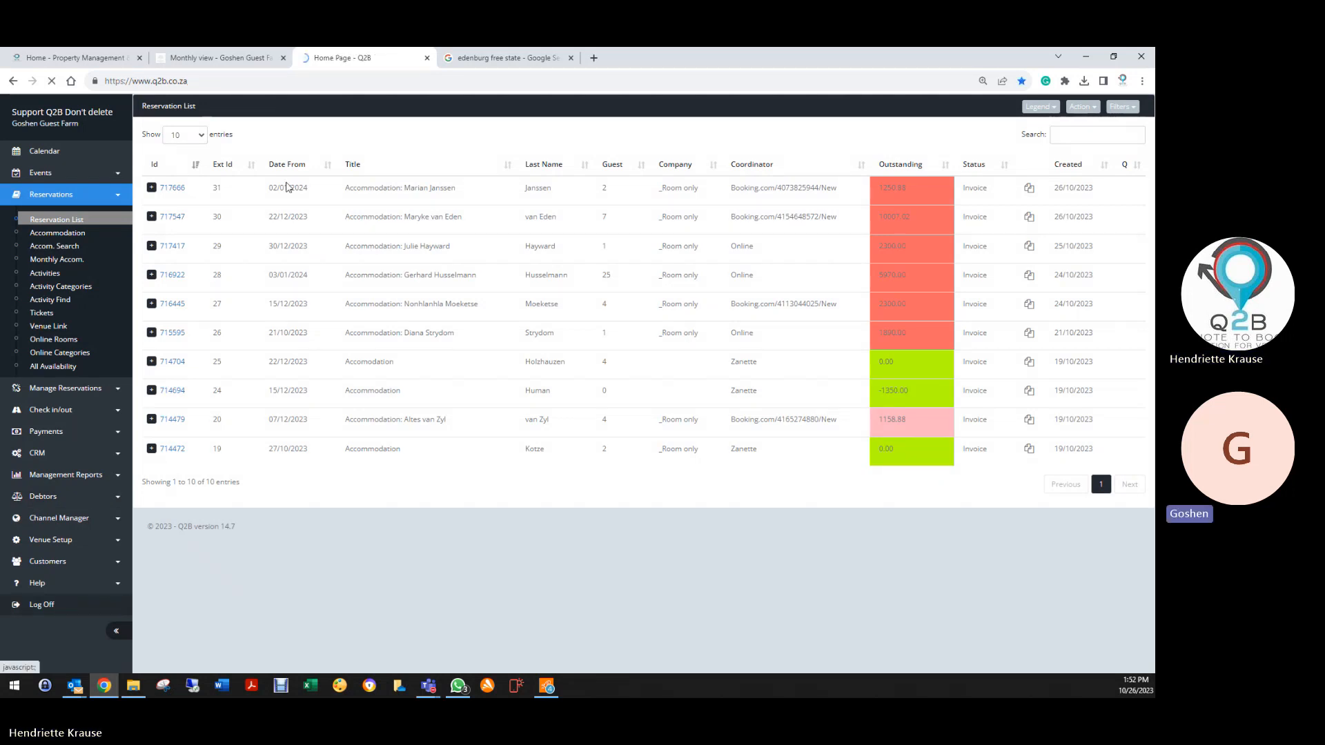
pyautogui.click(283, 58)
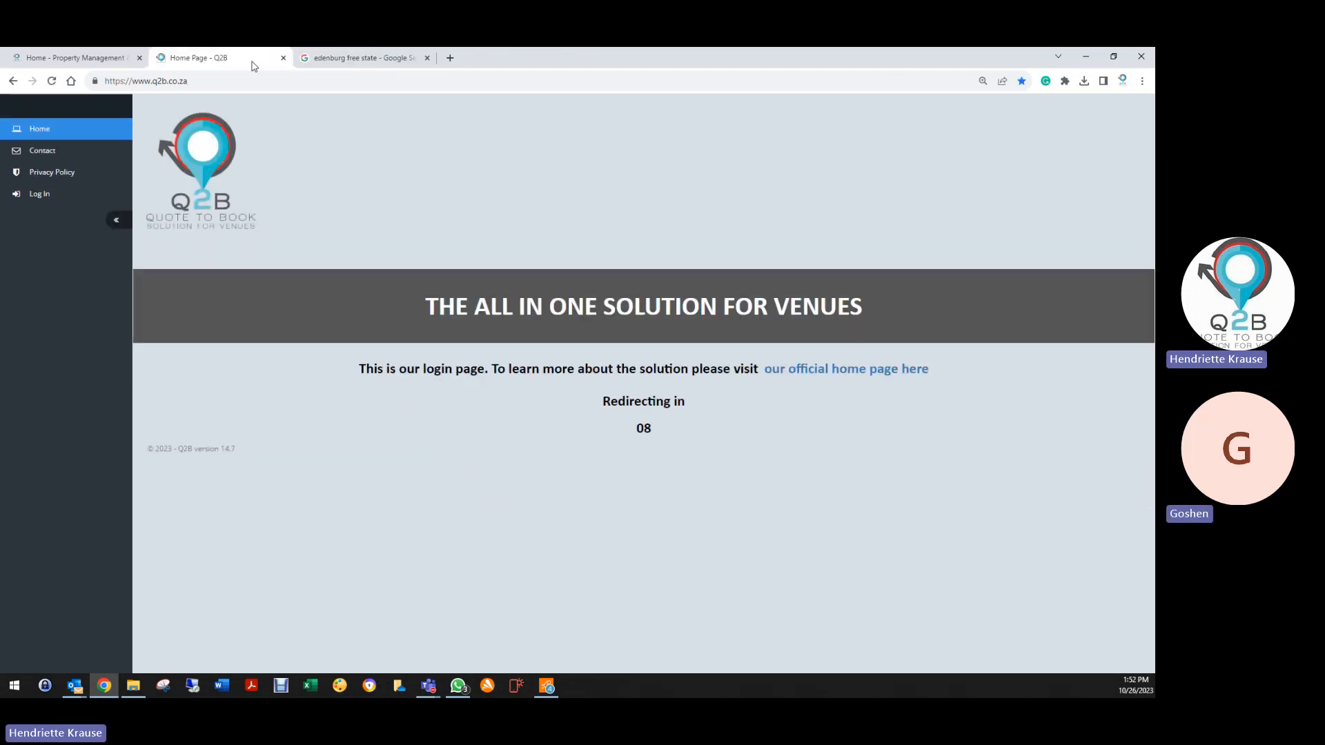
pyautogui.click(427, 58)
# Visit the Goshen Guest Farm website in a new tab and open BOOK ME from its Accommodation page
pyautogui.hotkey('ctrl', 't')
pyautogui.write('g')
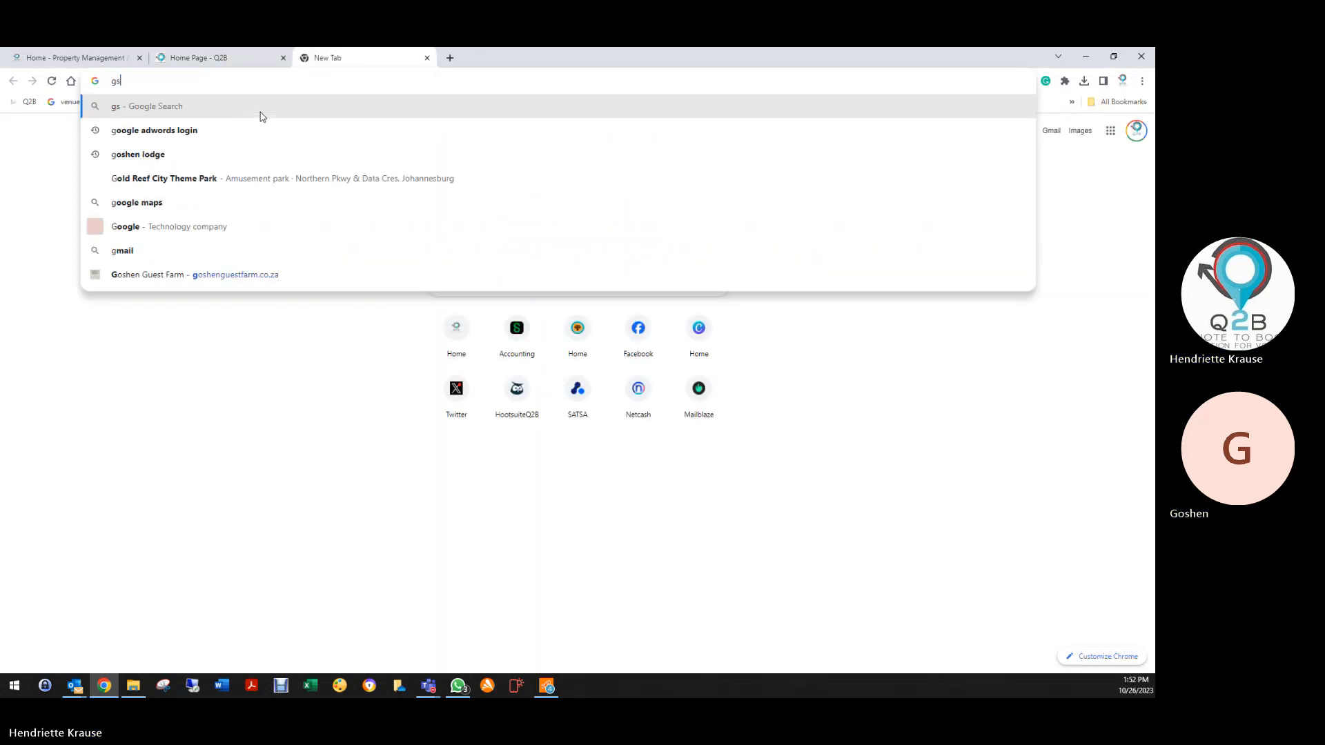
pyautogui.write('oshenguestfarm.co.za')
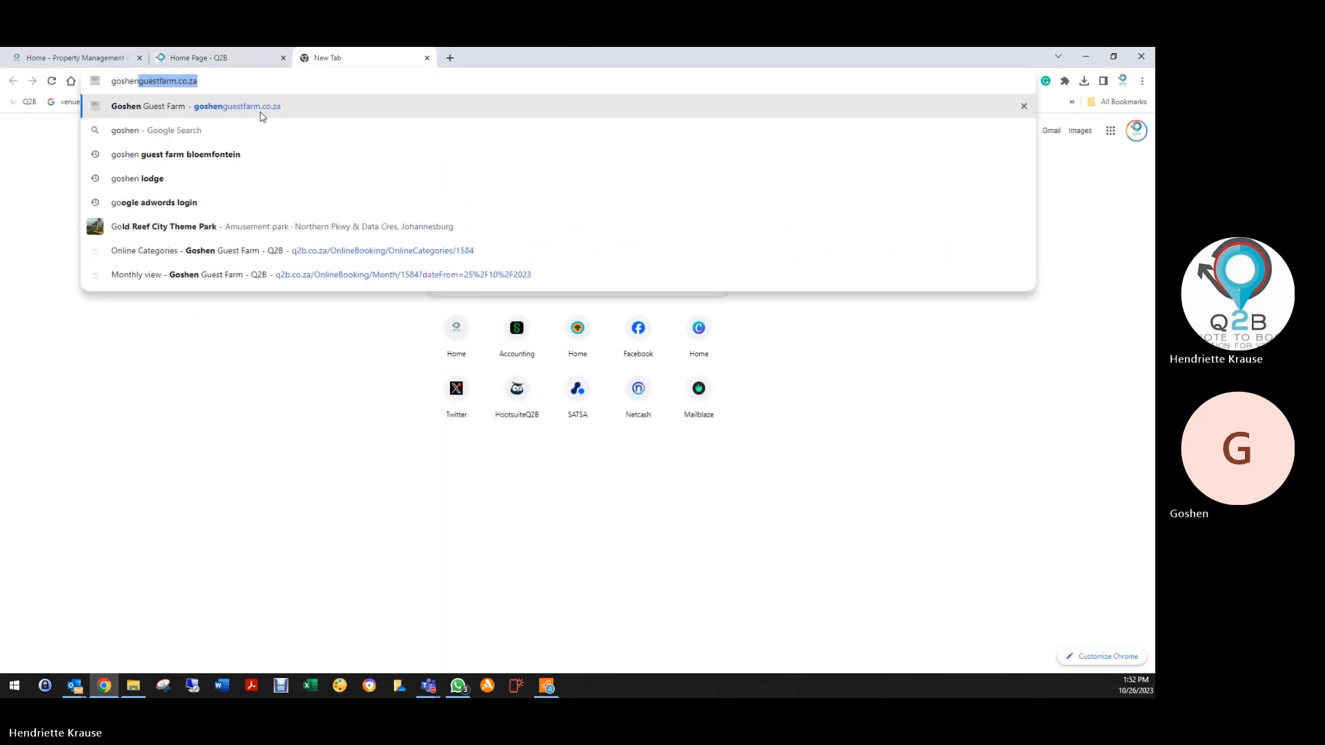
pyautogui.click(244, 105)
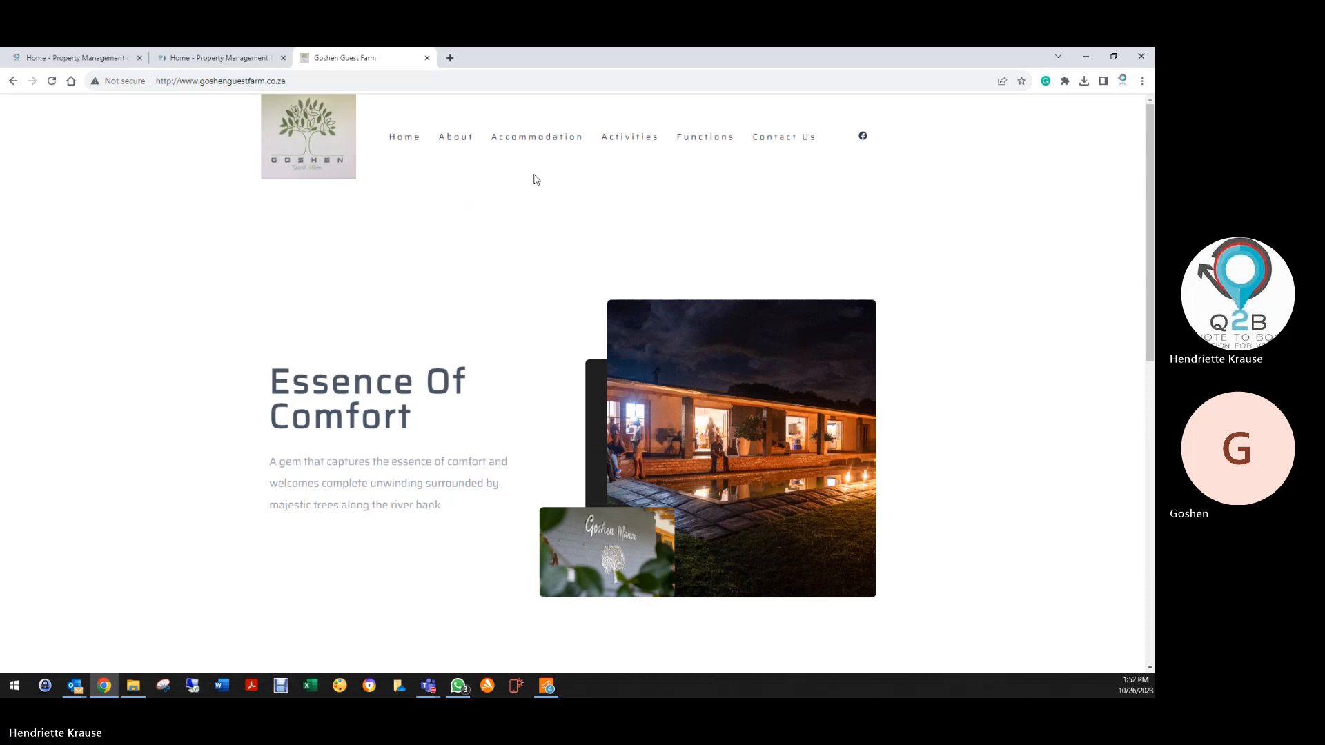
pyautogui.click(533, 137)
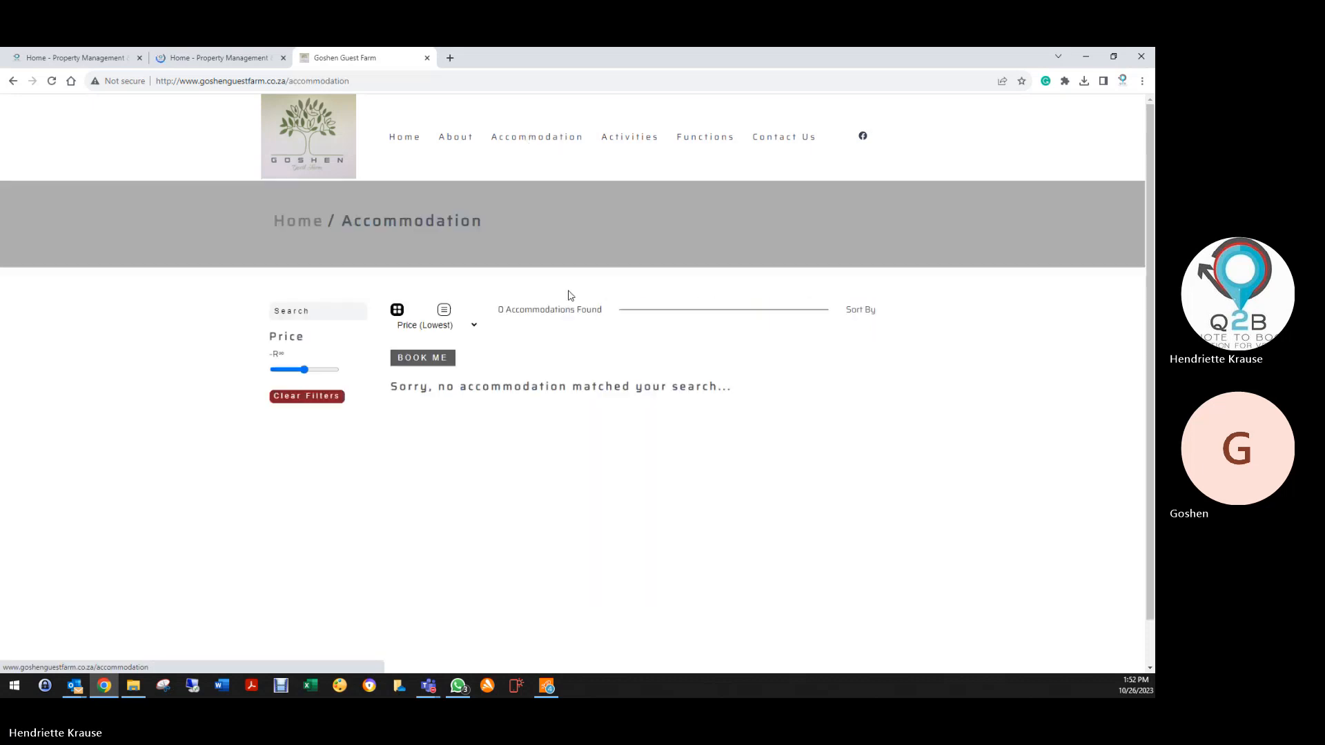
pyautogui.click(408, 363)
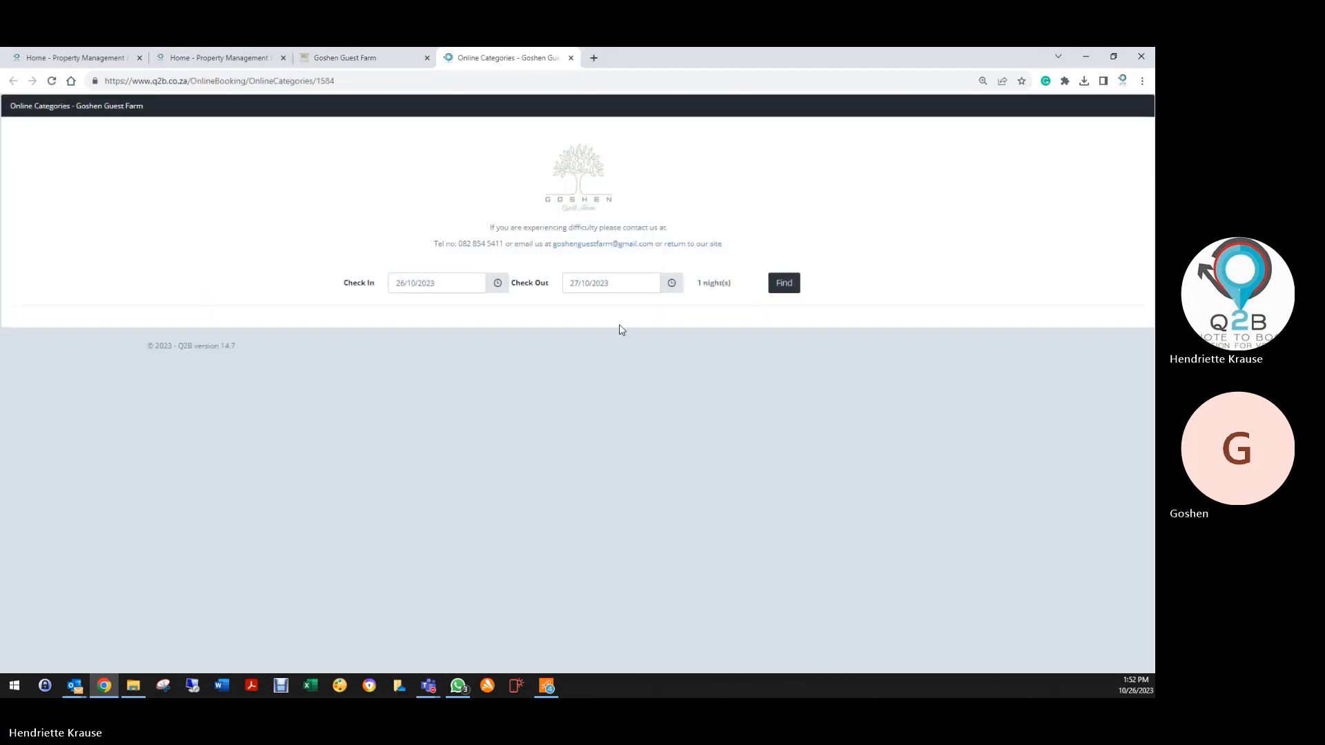
# Search online availability for check-in 29/10/2023 and check-out 31/10/2023
pyautogui.click(600, 286)
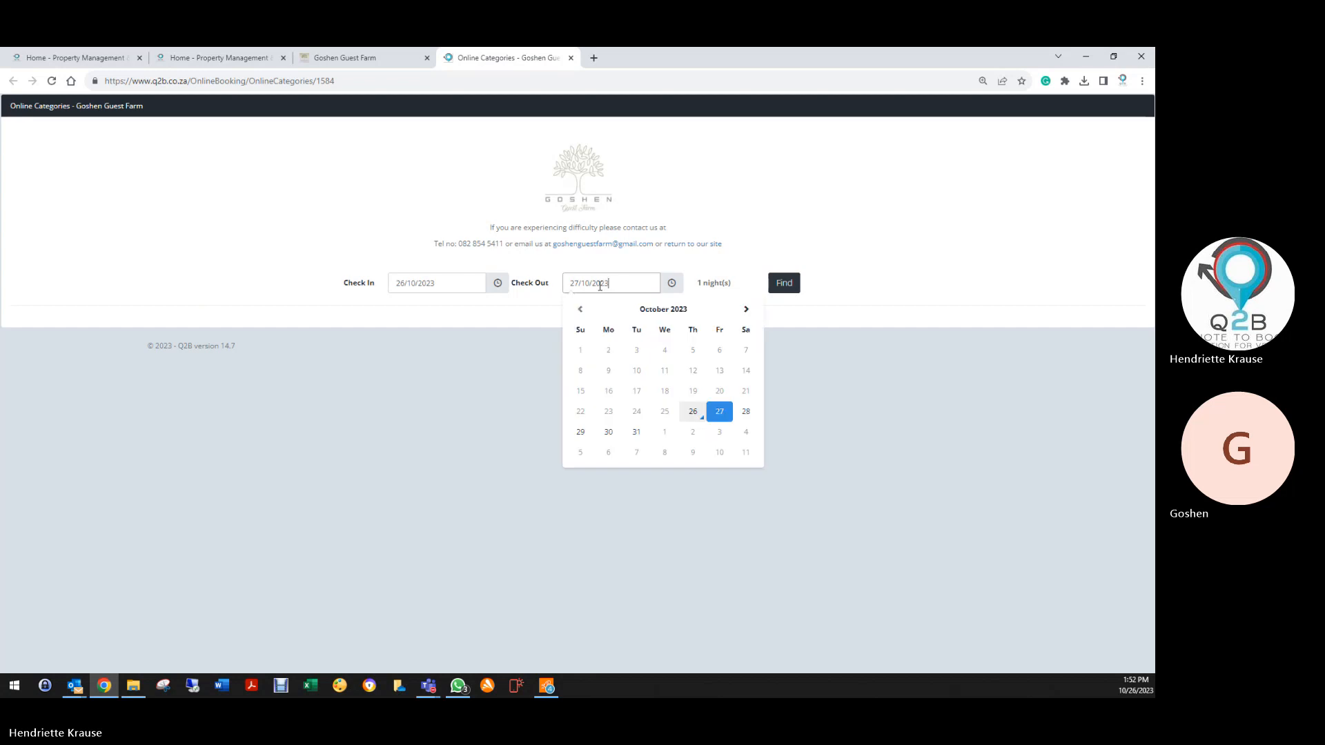
pyautogui.click(424, 285)
pyautogui.click(408, 433)
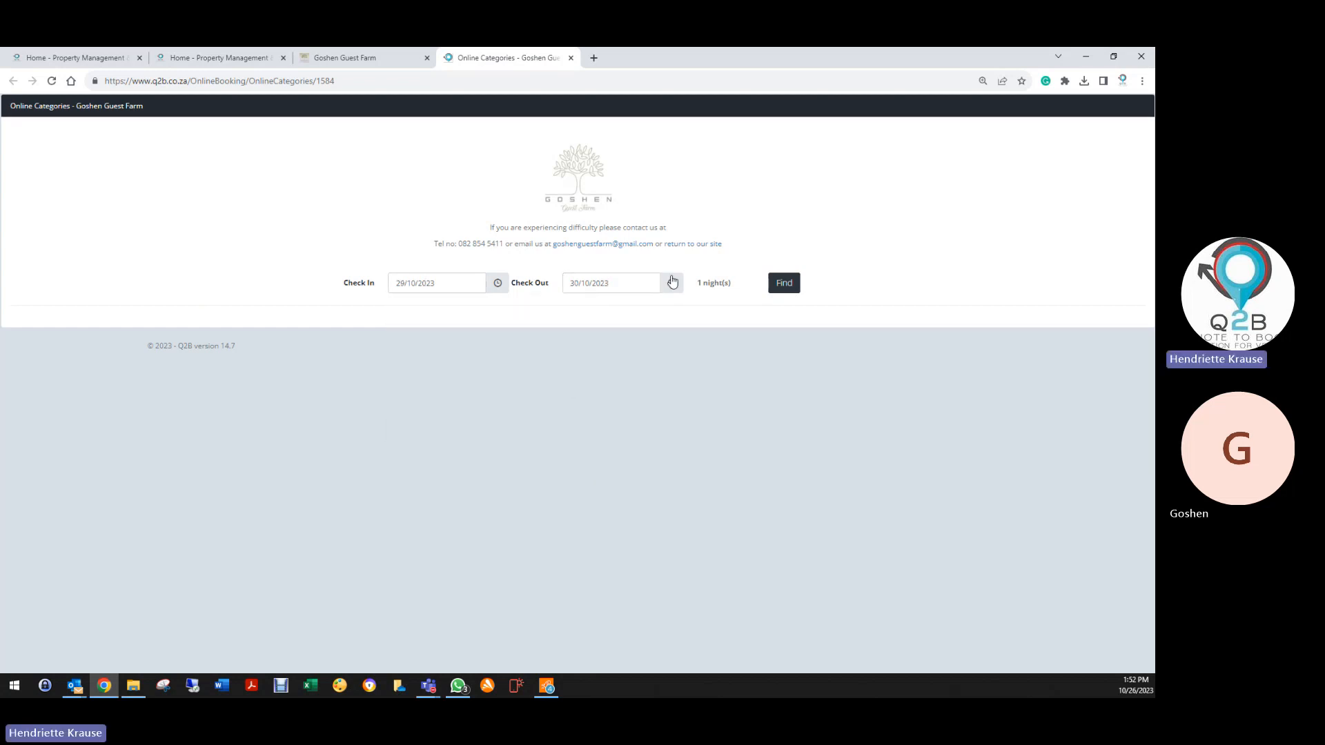
pyautogui.click(657, 278)
pyautogui.click(635, 432)
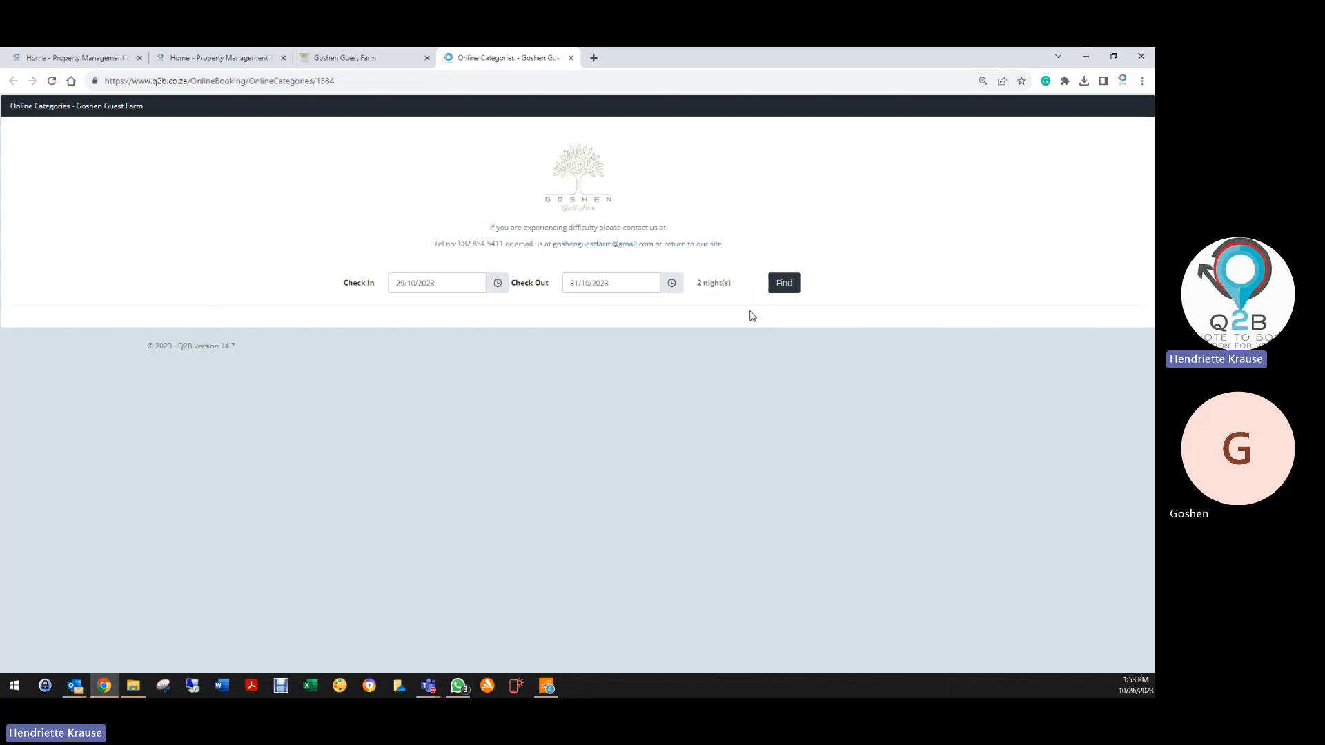
pyautogui.click(782, 287)
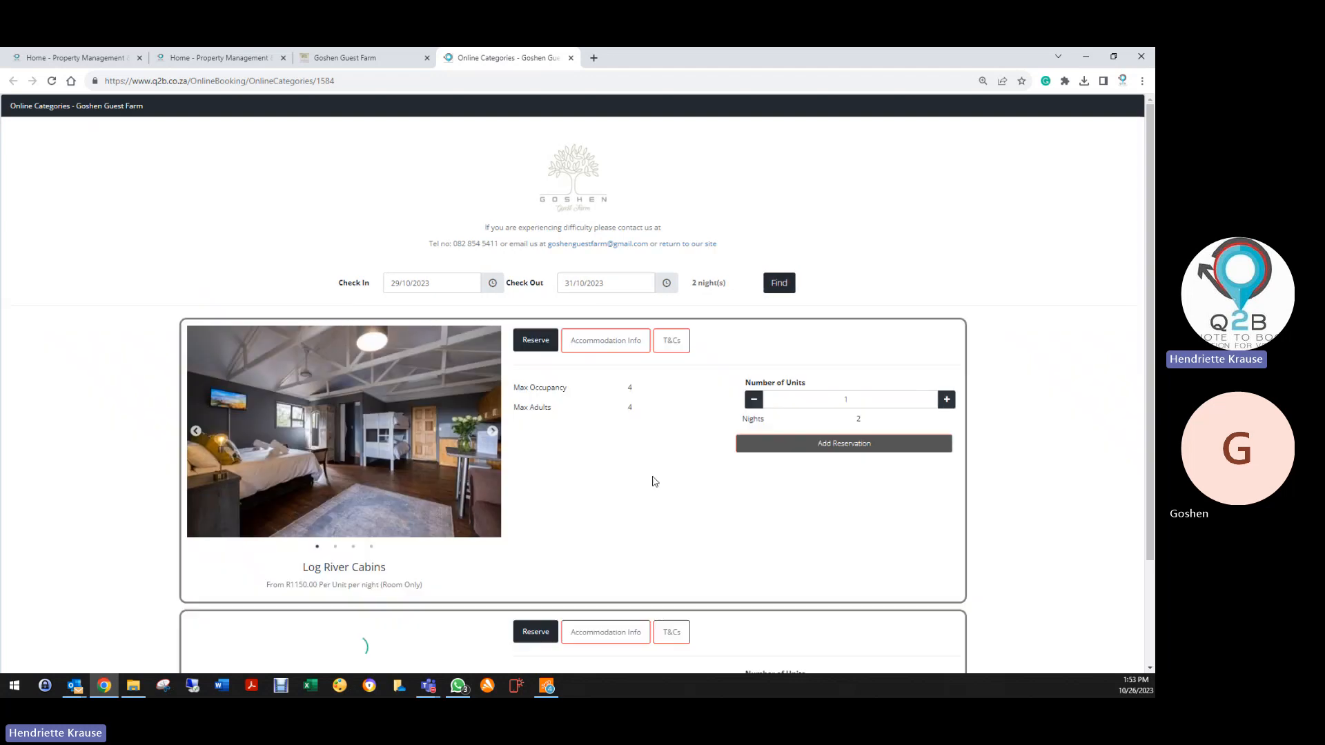
# Reserve Log River Cabins with one each of breakfast, wood, charcoal, ice and fire lighters
pyautogui.click(857, 445)
pyautogui.click(36, 641)
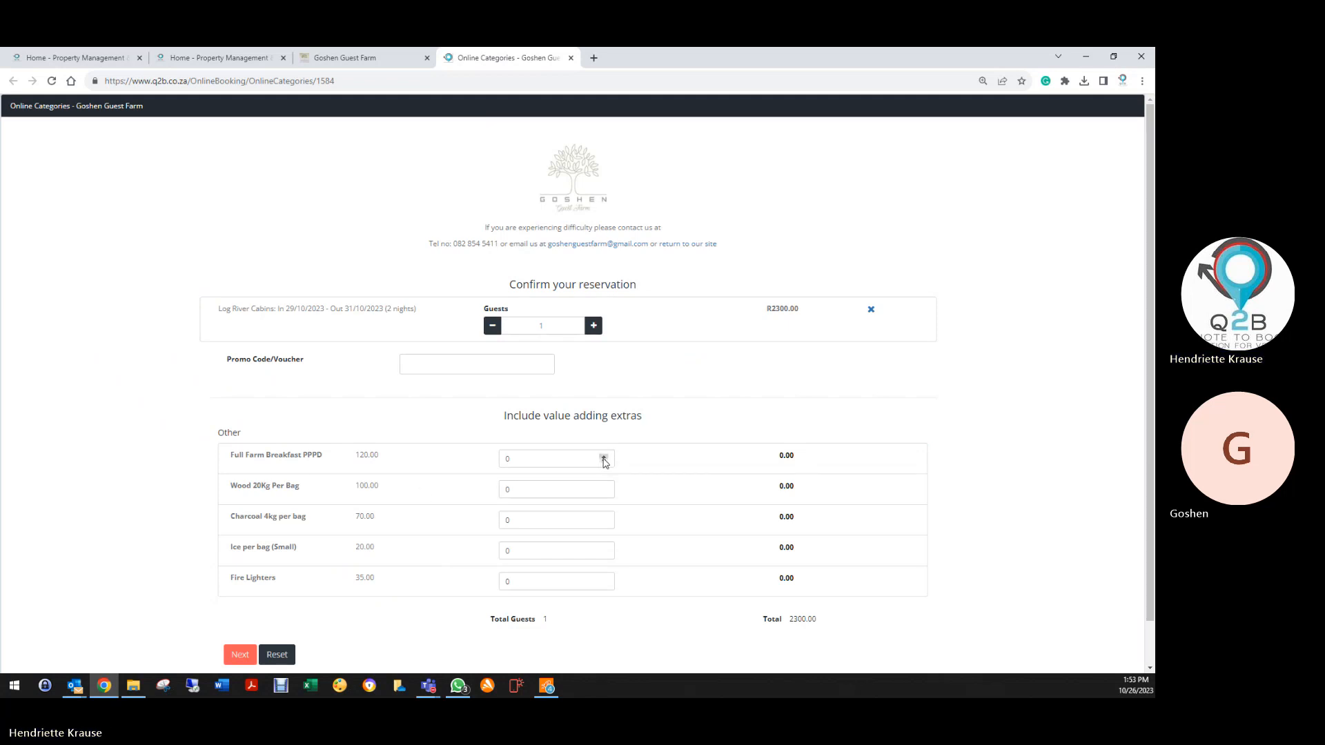
pyautogui.click(604, 456)
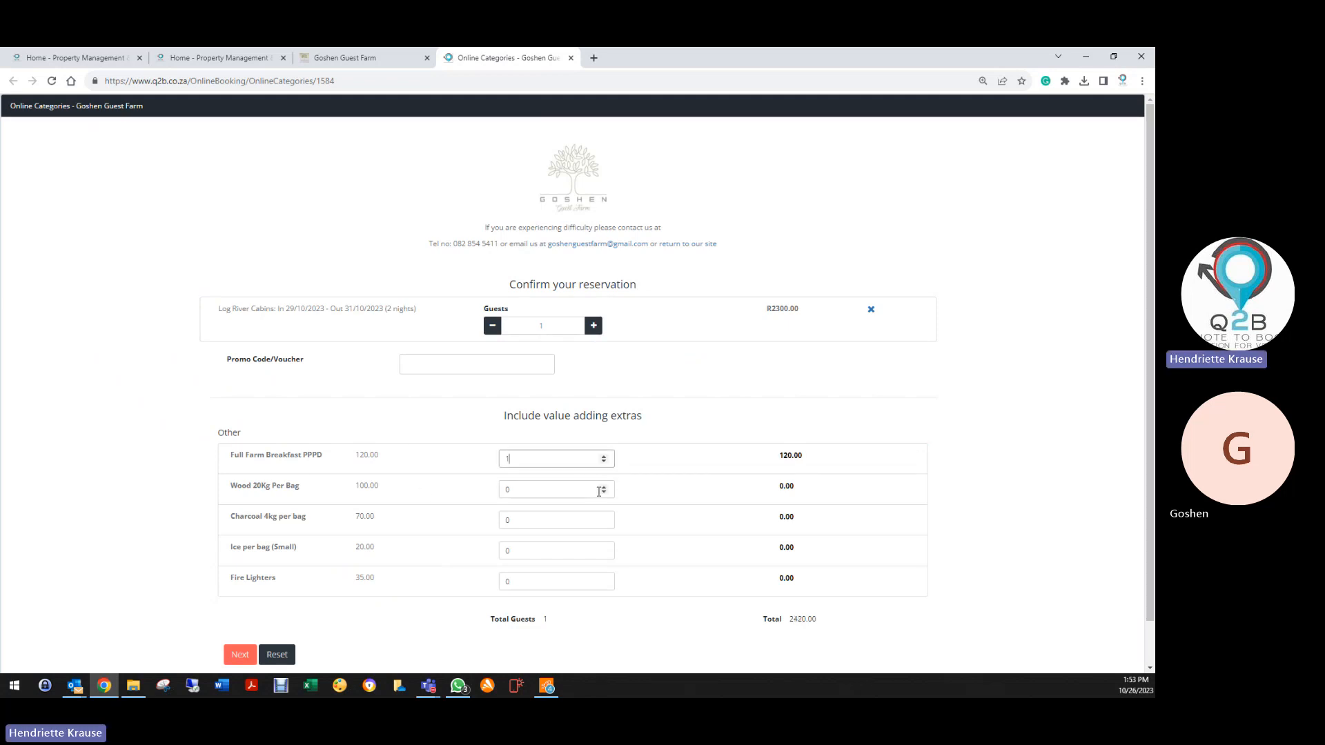
pyautogui.click(604, 487)
pyautogui.click(603, 518)
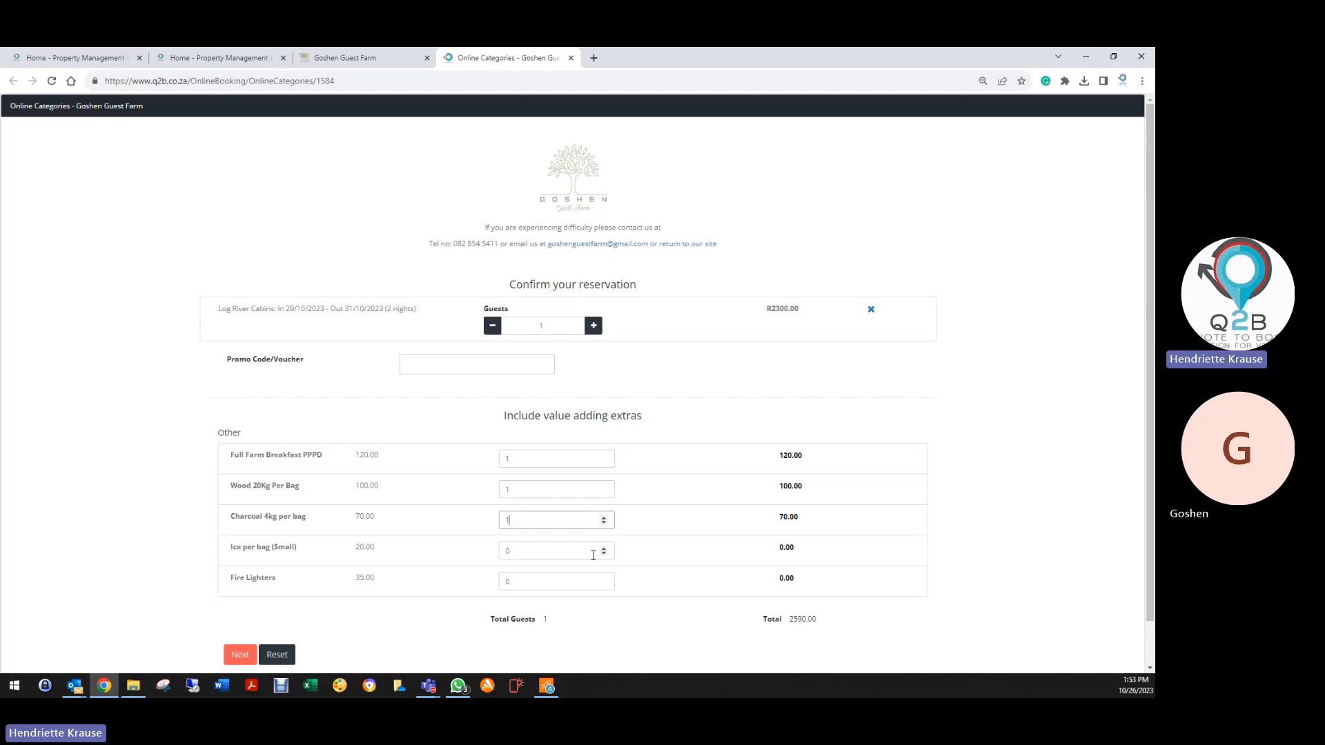
pyautogui.click(604, 547)
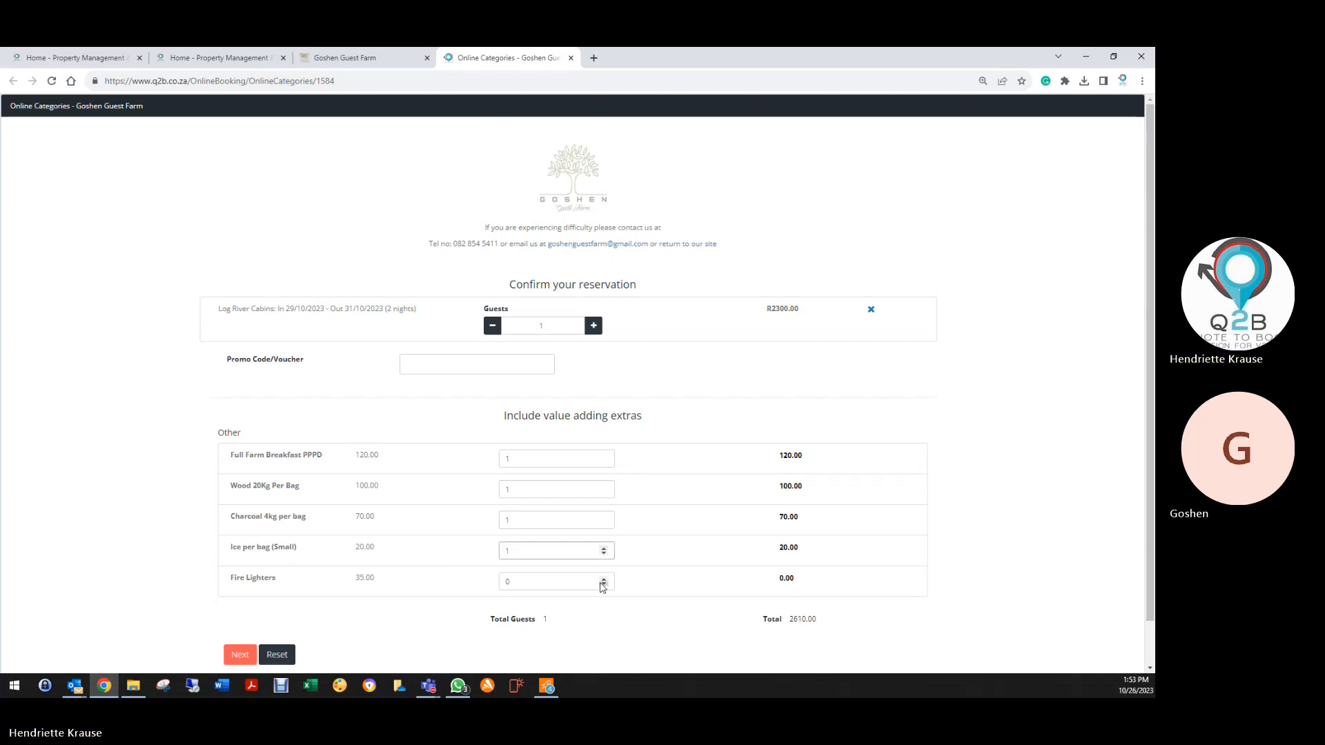
pyautogui.click(604, 579)
pyautogui.click(239, 655)
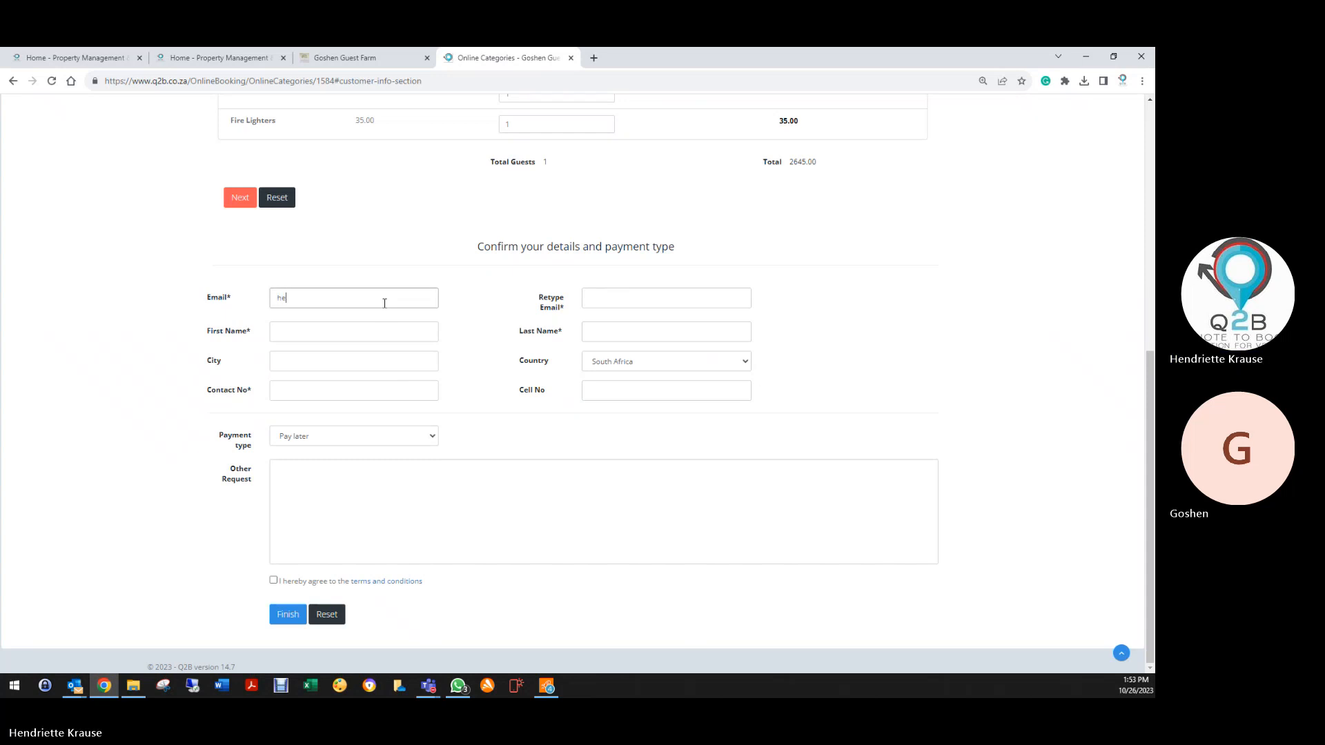
# Enter the guest's e-mail address and copy it into the retype e-mail field
pyautogui.moveTo(354, 294); pyautogui.dragTo(270, 301)
pyautogui.rightClick(283, 298)
pyautogui.click(495, 340)
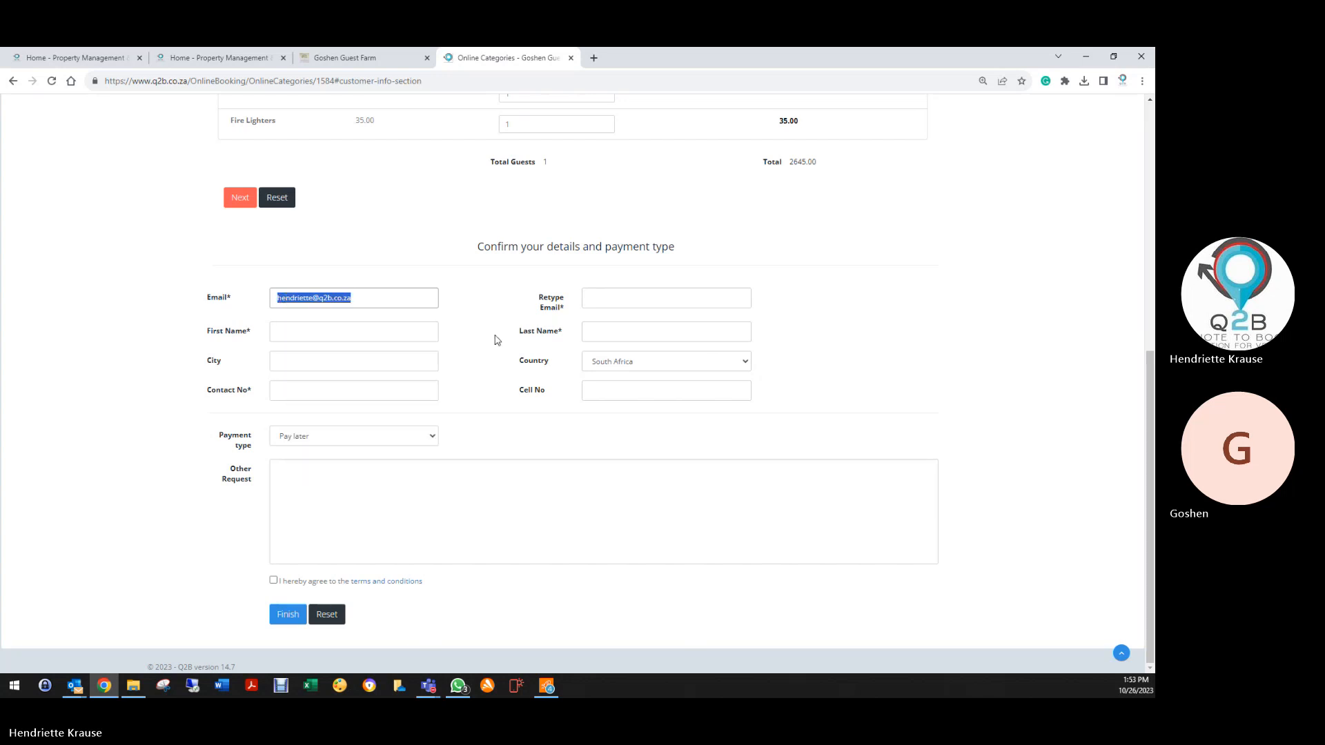
pyautogui.rightClick(598, 304)
pyautogui.click(625, 385)
# Fill in the guest's first name, last name and contact number, accept the terms and finish
pyautogui.click(377, 329)
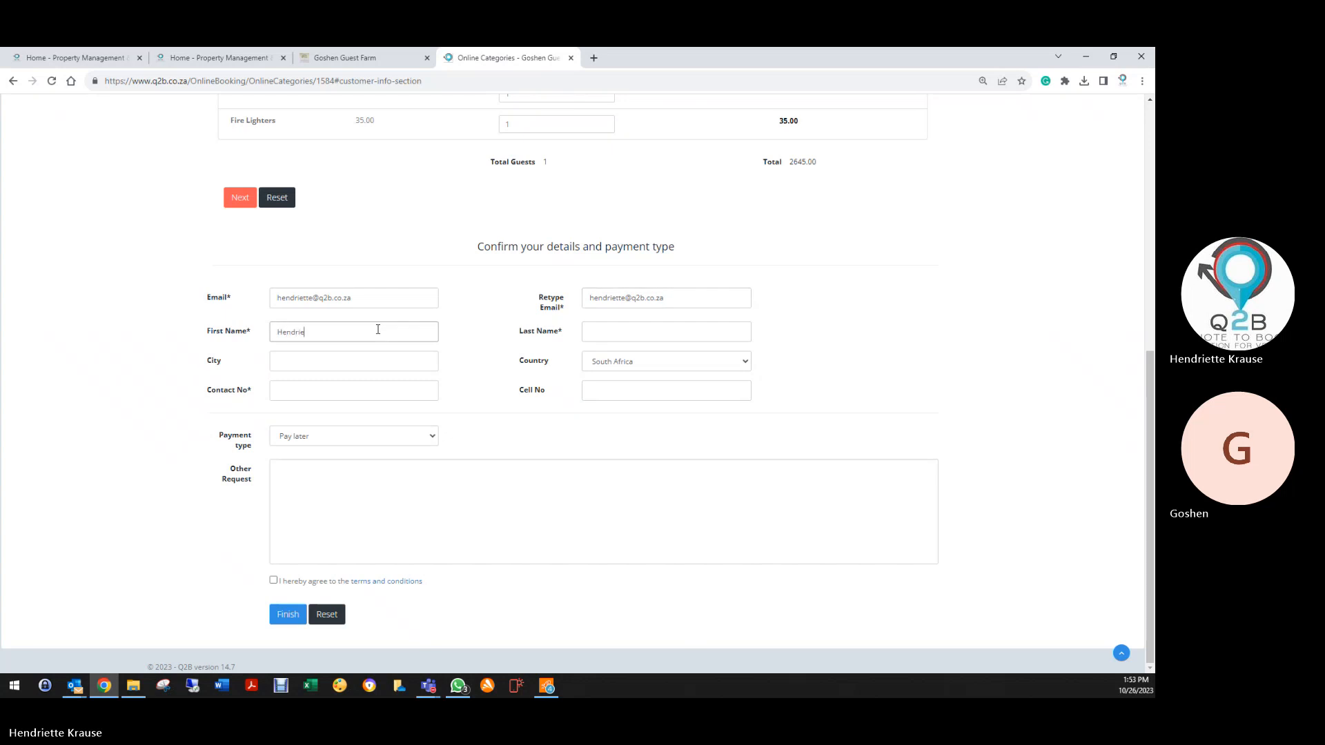
pyautogui.press('Tab')
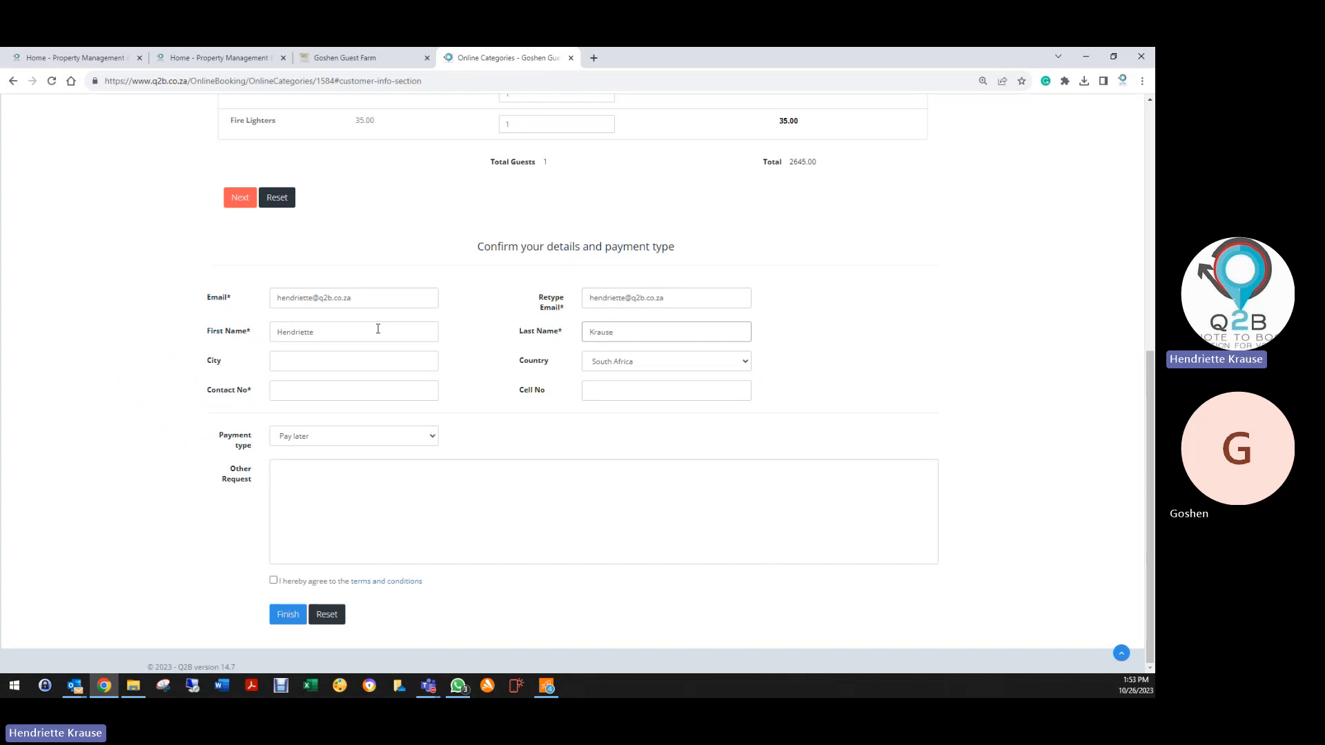
pyautogui.click(299, 397)
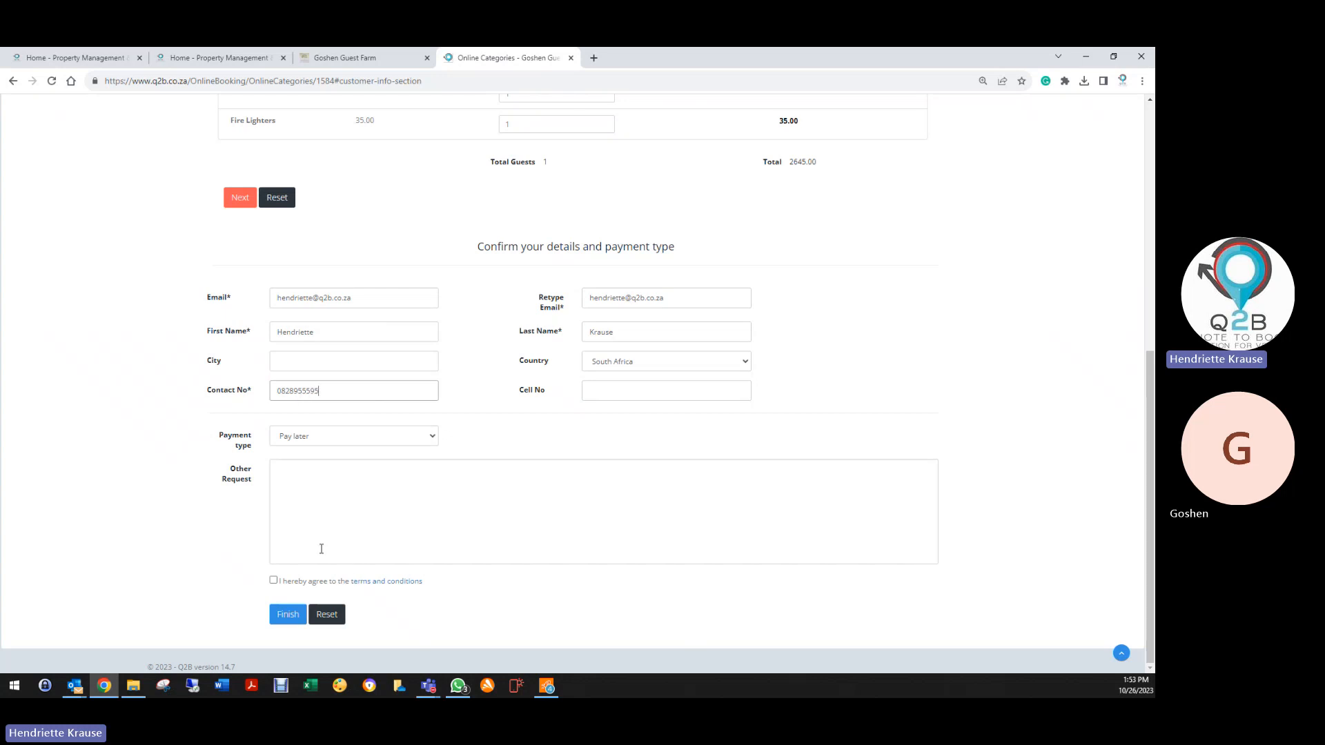
pyautogui.click(274, 580)
pyautogui.click(285, 614)
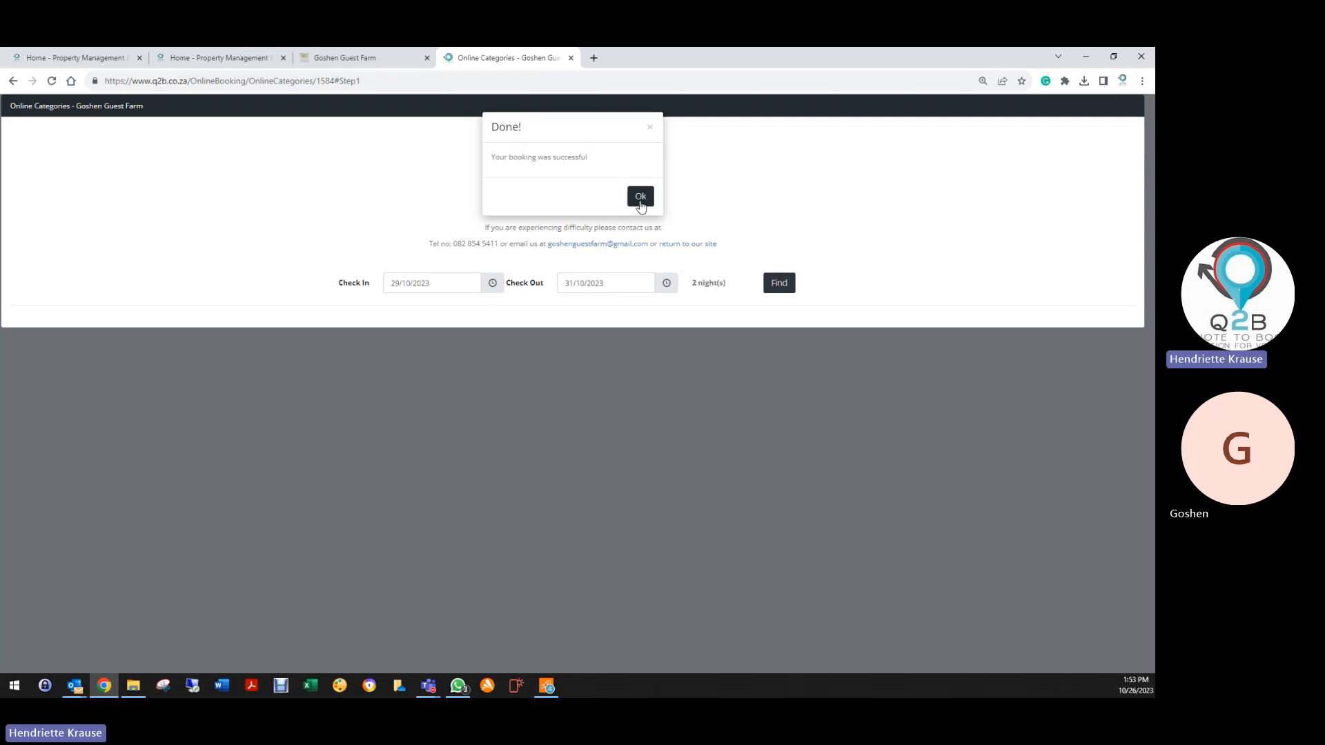
# Dismiss the success notice, sign in to the Q2B back office and open the Reservation List
pyautogui.click(640, 196)
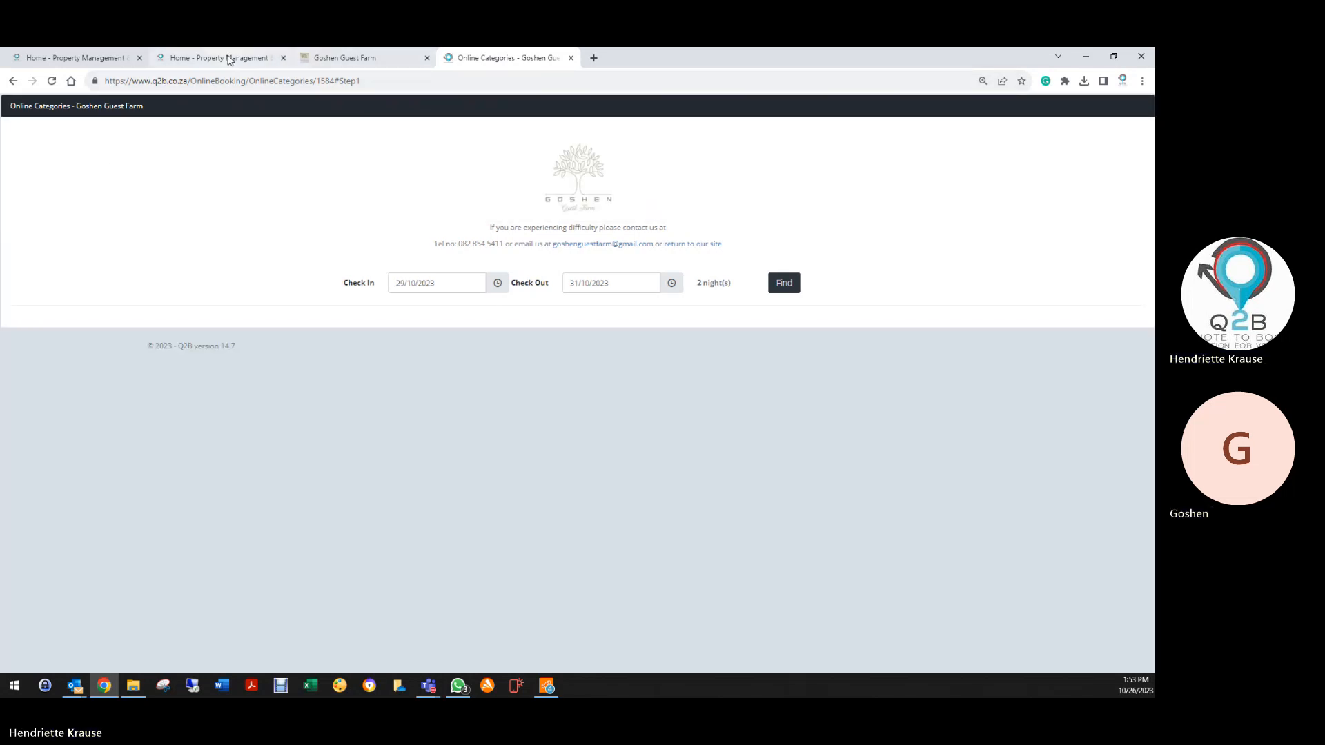
pyautogui.click(228, 58)
pyautogui.click(570, 483)
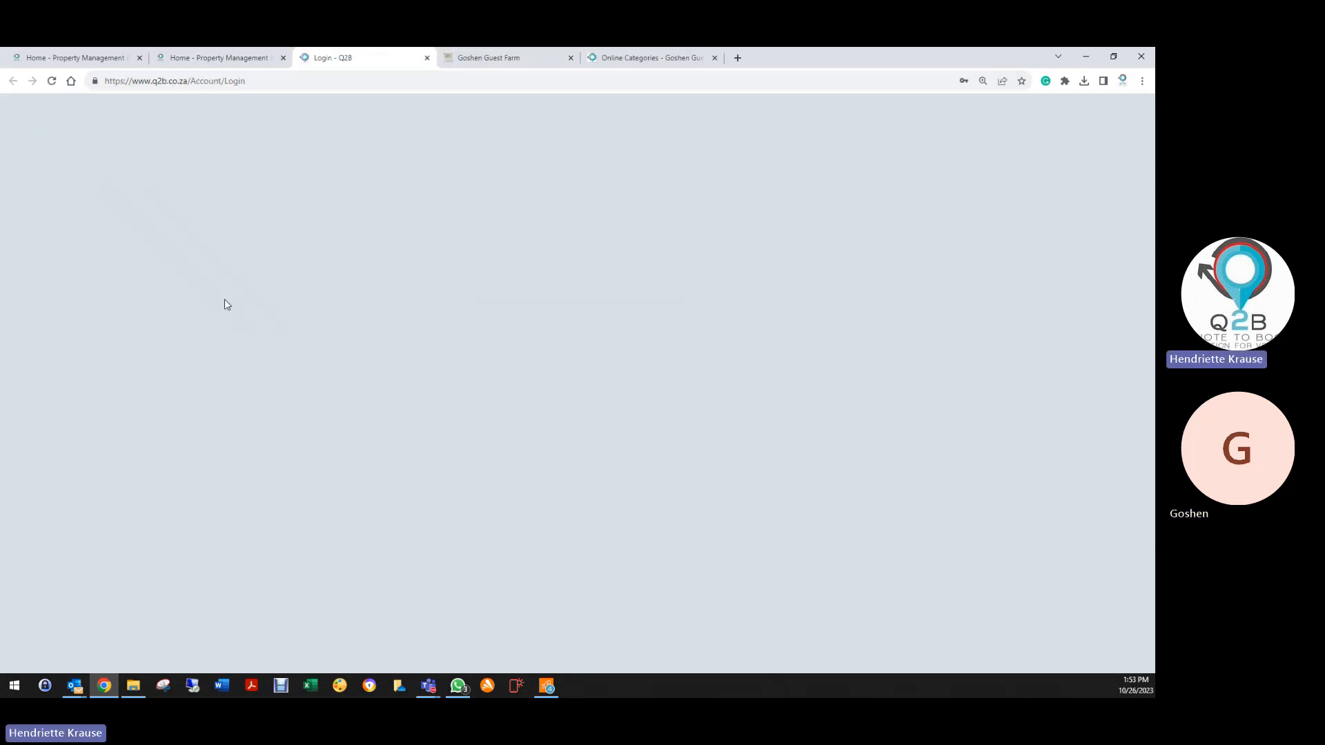
pyautogui.click(523, 326)
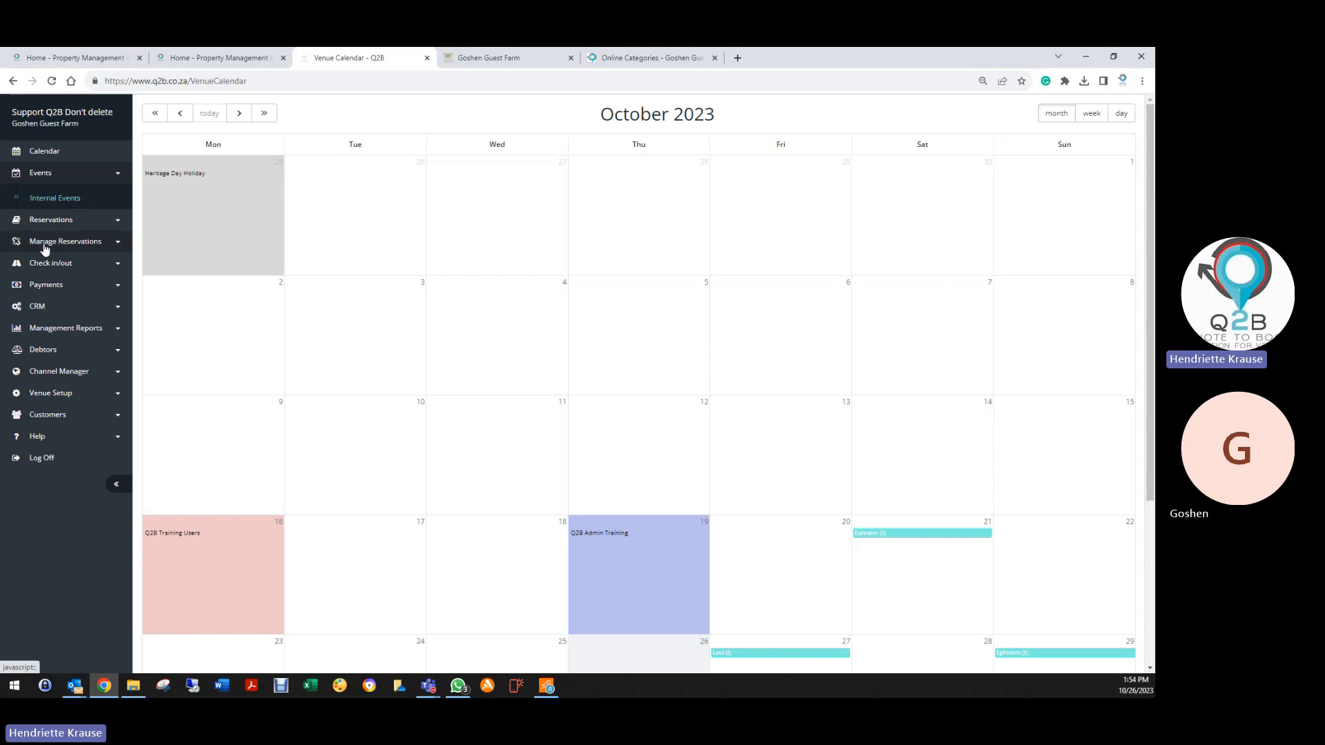
pyautogui.click(51, 220)
pyautogui.click(58, 225)
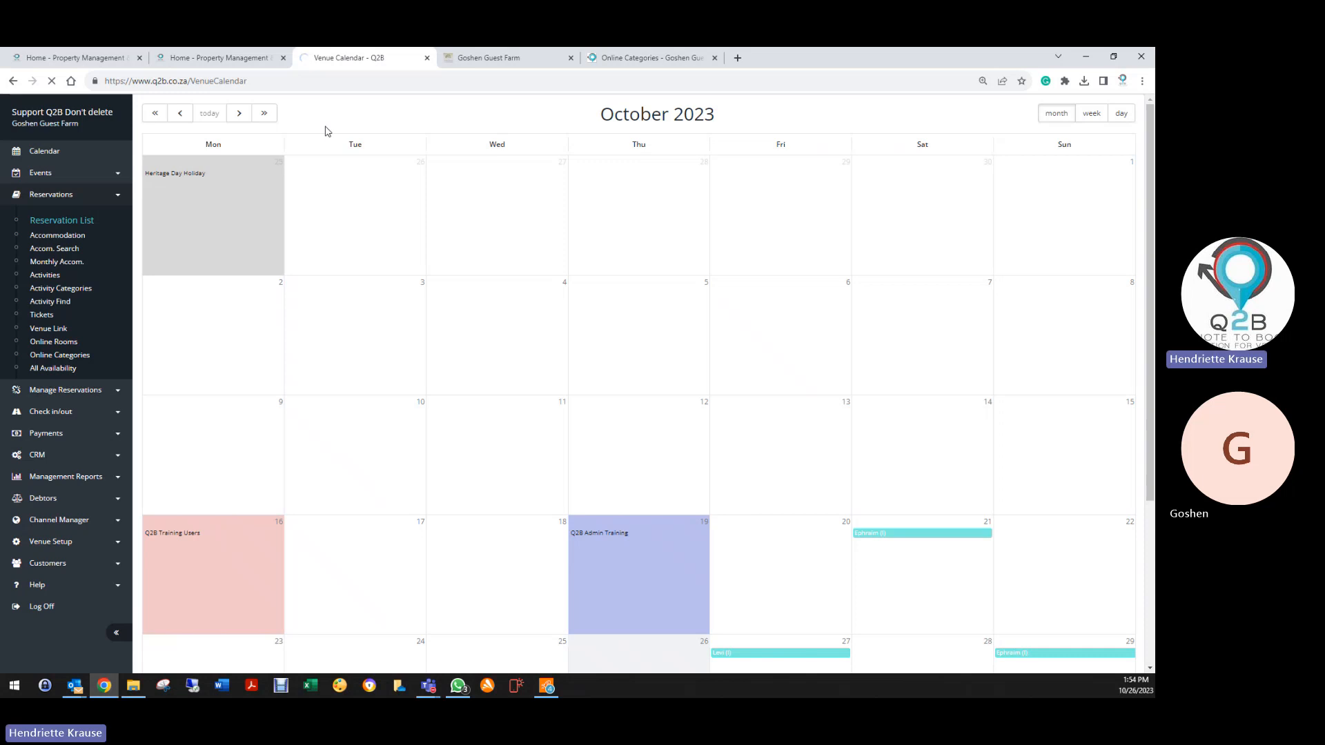
# Close the Goshen Guest Farm, duplicate Q2B home and online booking tabs
pyautogui.click(569, 57)
pyautogui.click(285, 59)
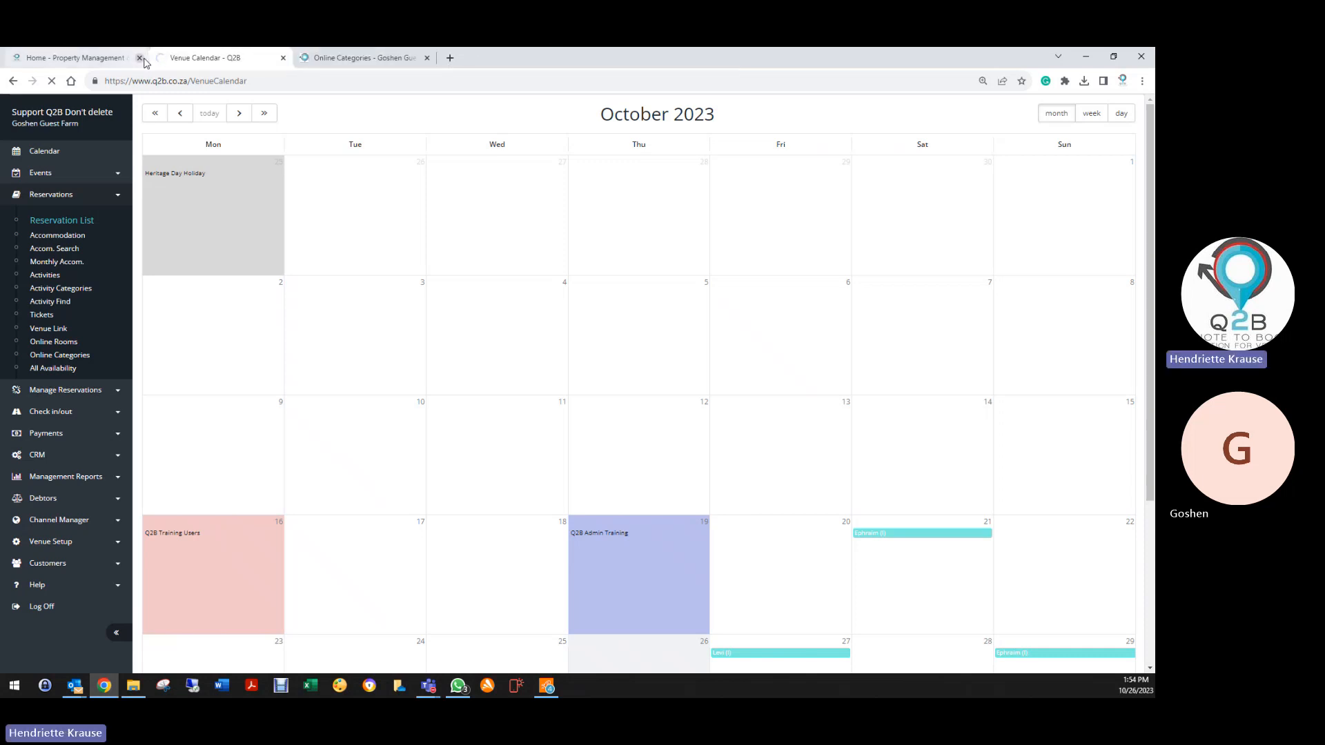
pyautogui.click(425, 58)
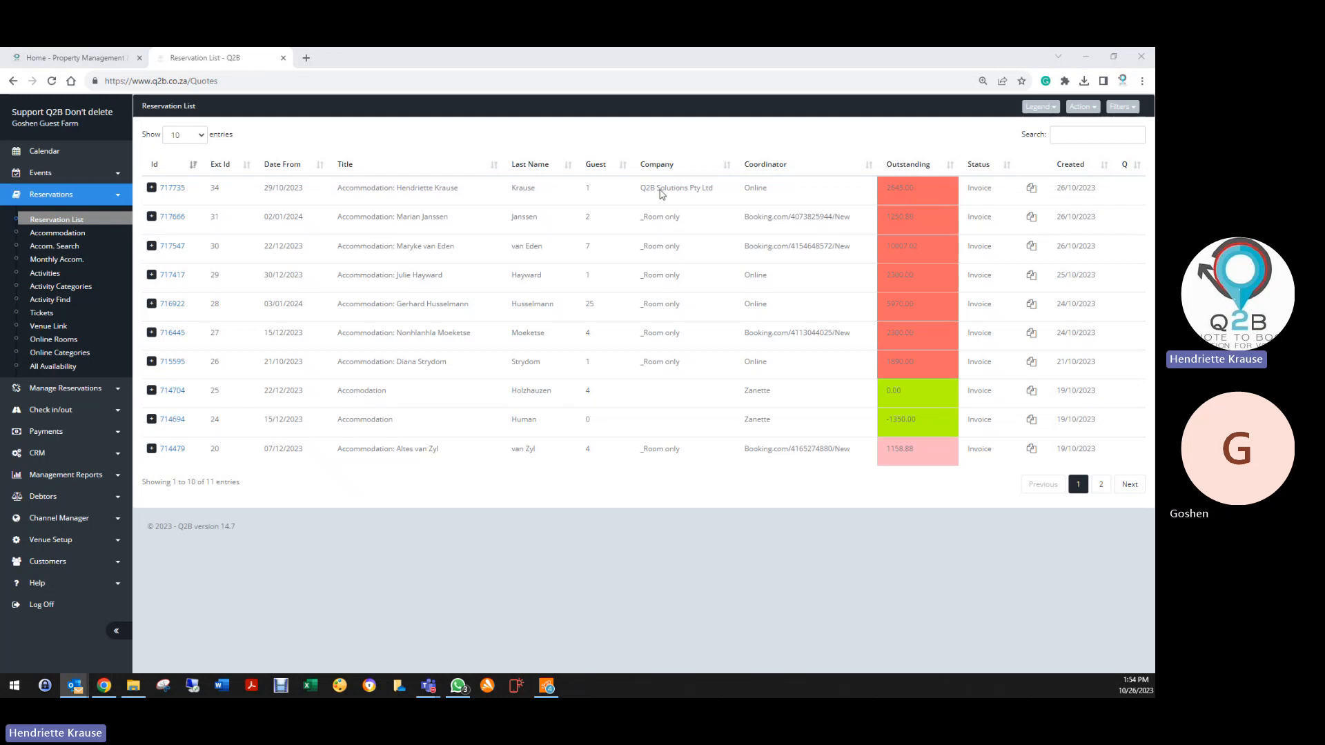
# Generate the Extra List for 26/10/2023–04/11/2023, summarised by day
pyautogui.click(51, 409)
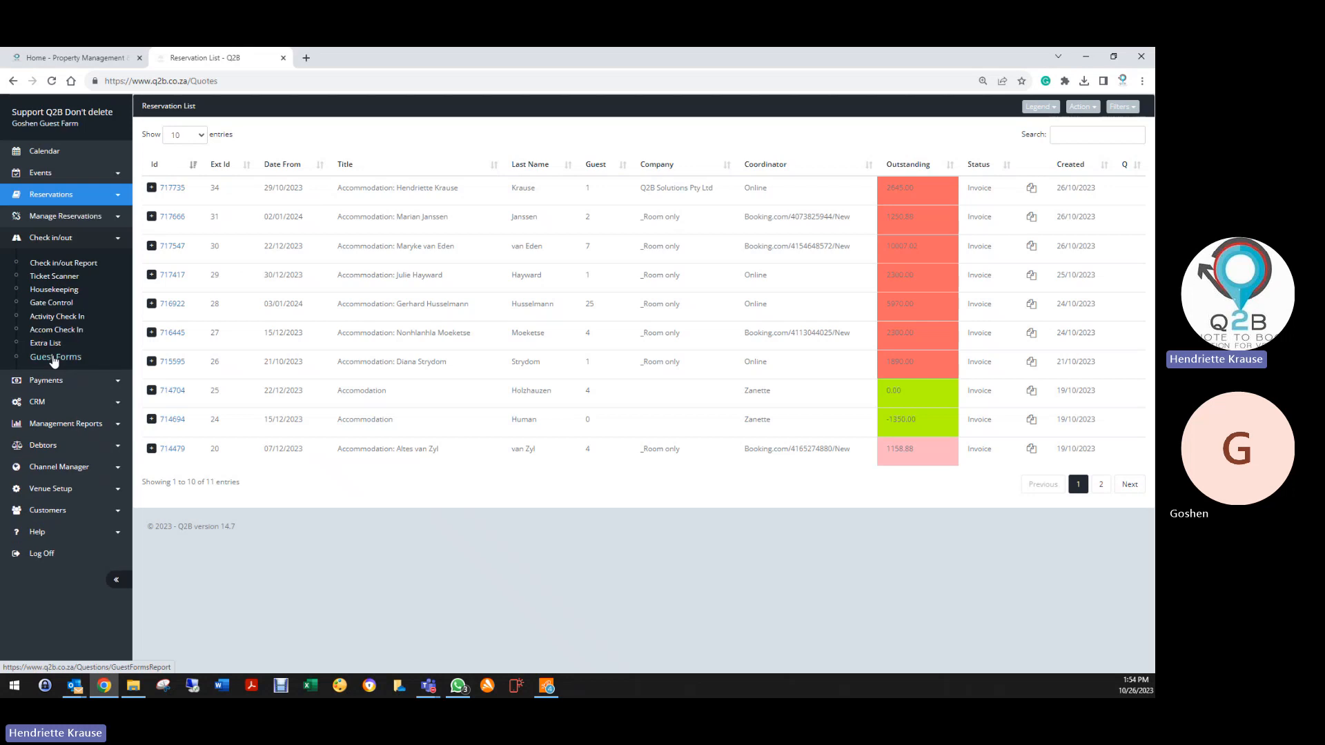
pyautogui.click(45, 343)
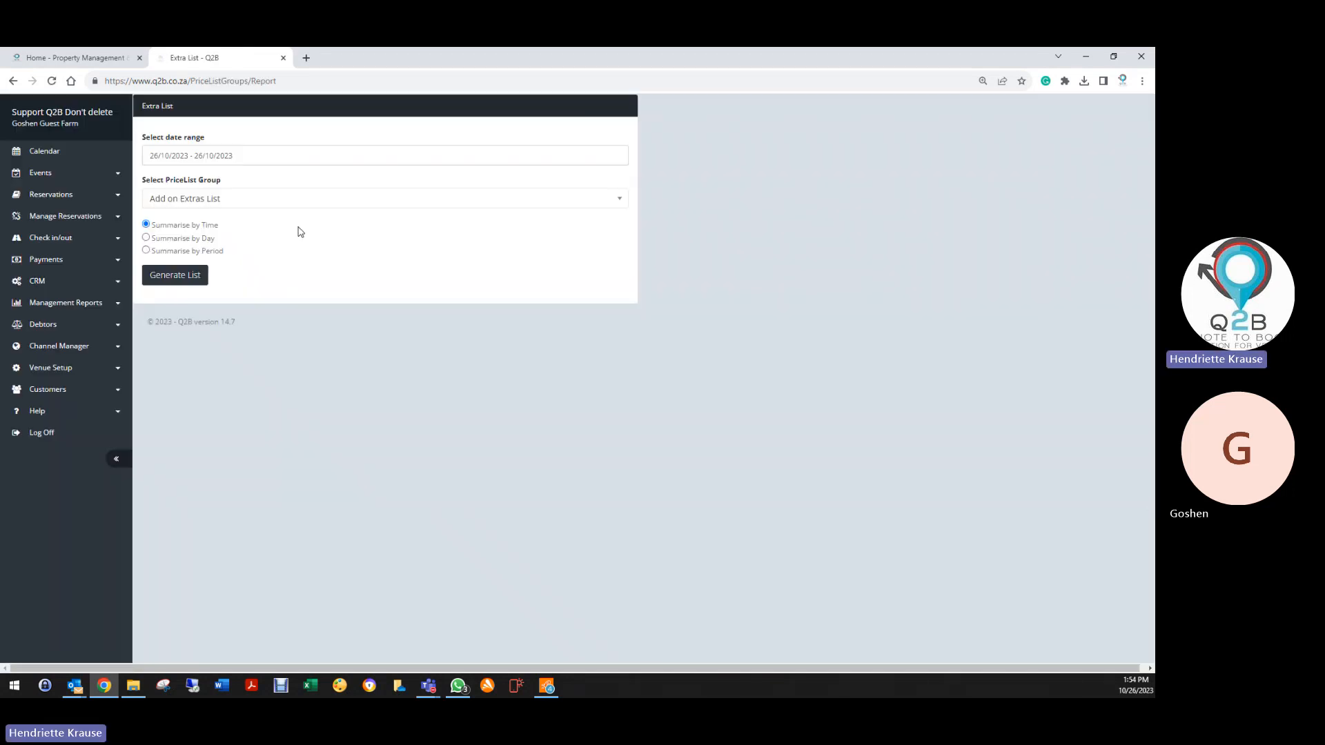
pyautogui.click(233, 154)
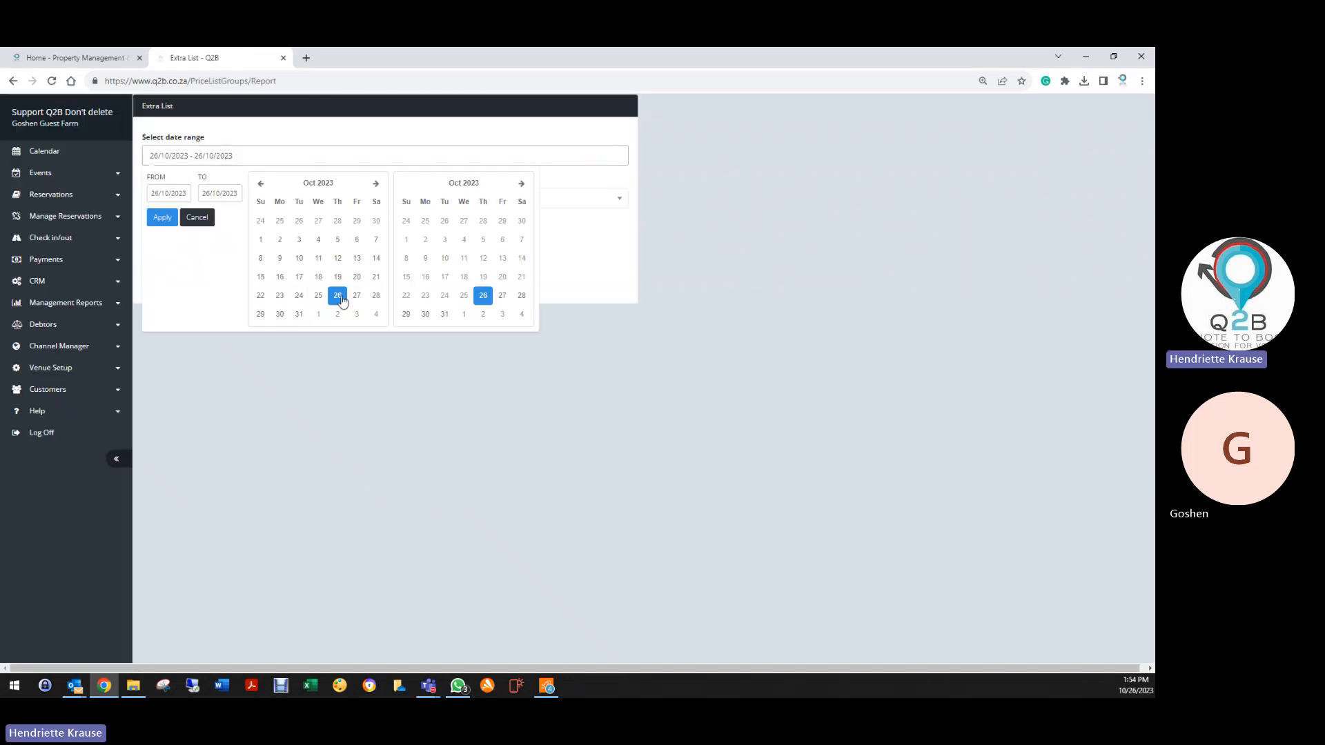
pyautogui.click(444, 314)
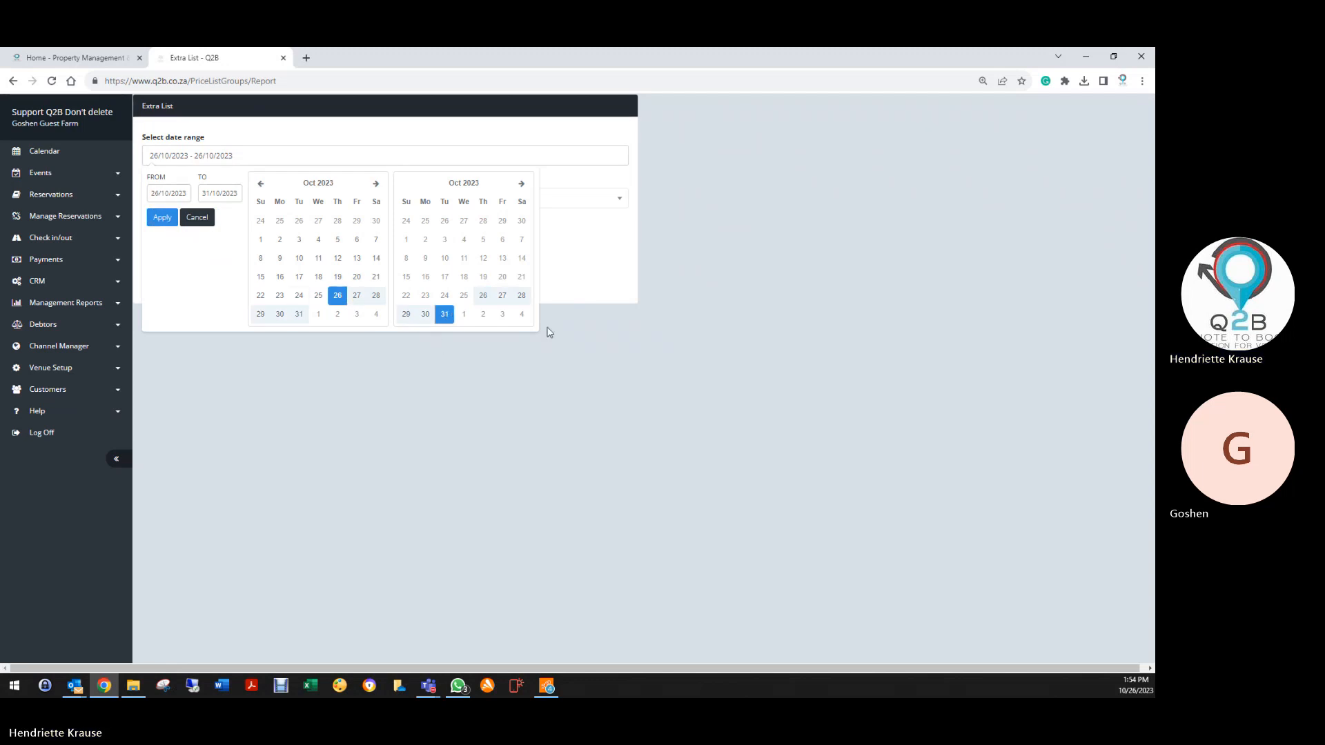
pyautogui.click(522, 314)
pyautogui.click(162, 217)
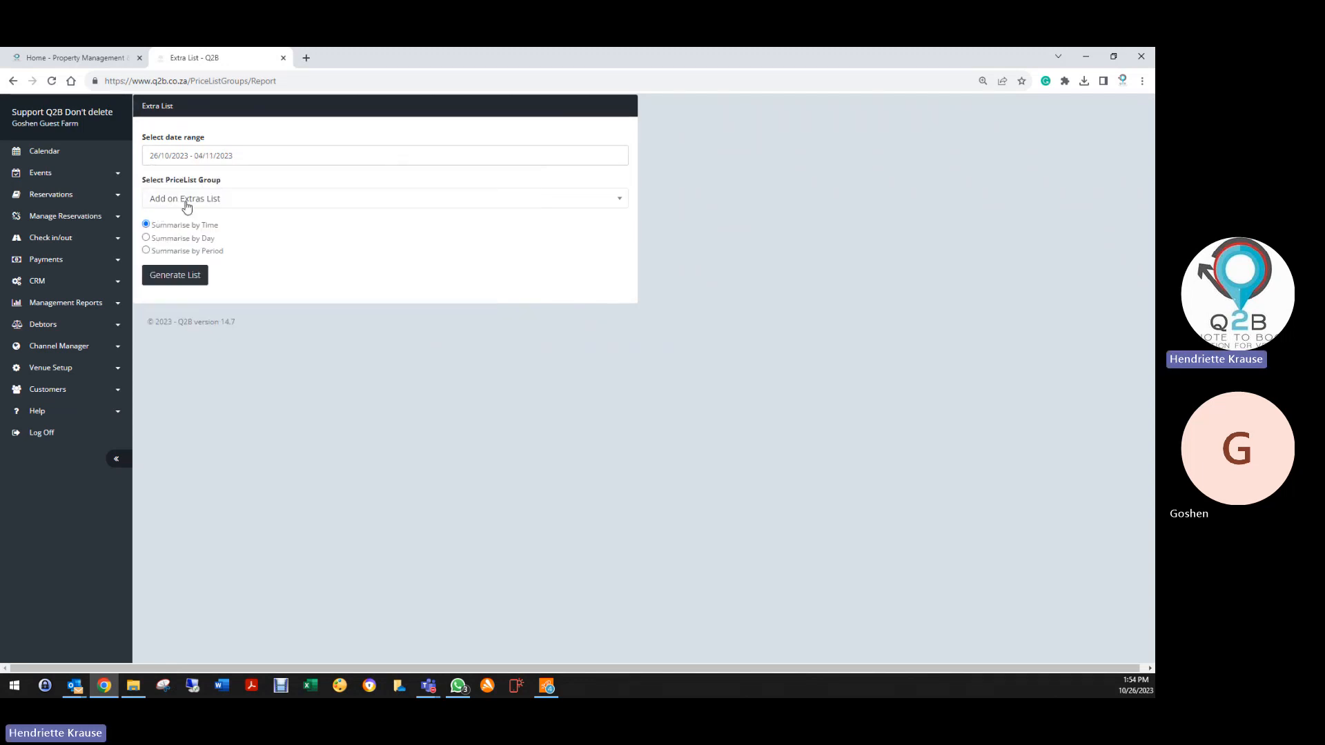
pyautogui.click(146, 237)
pyautogui.click(159, 276)
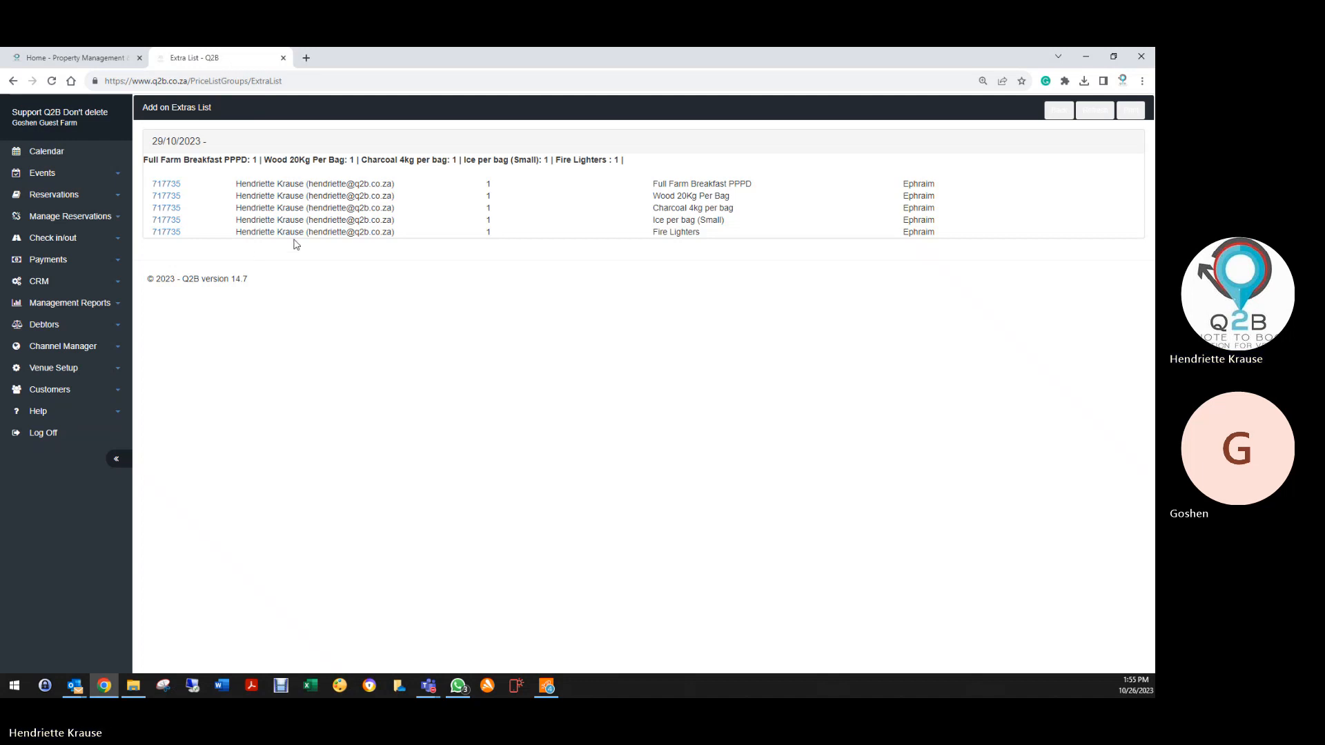
pyautogui.click(40, 239)
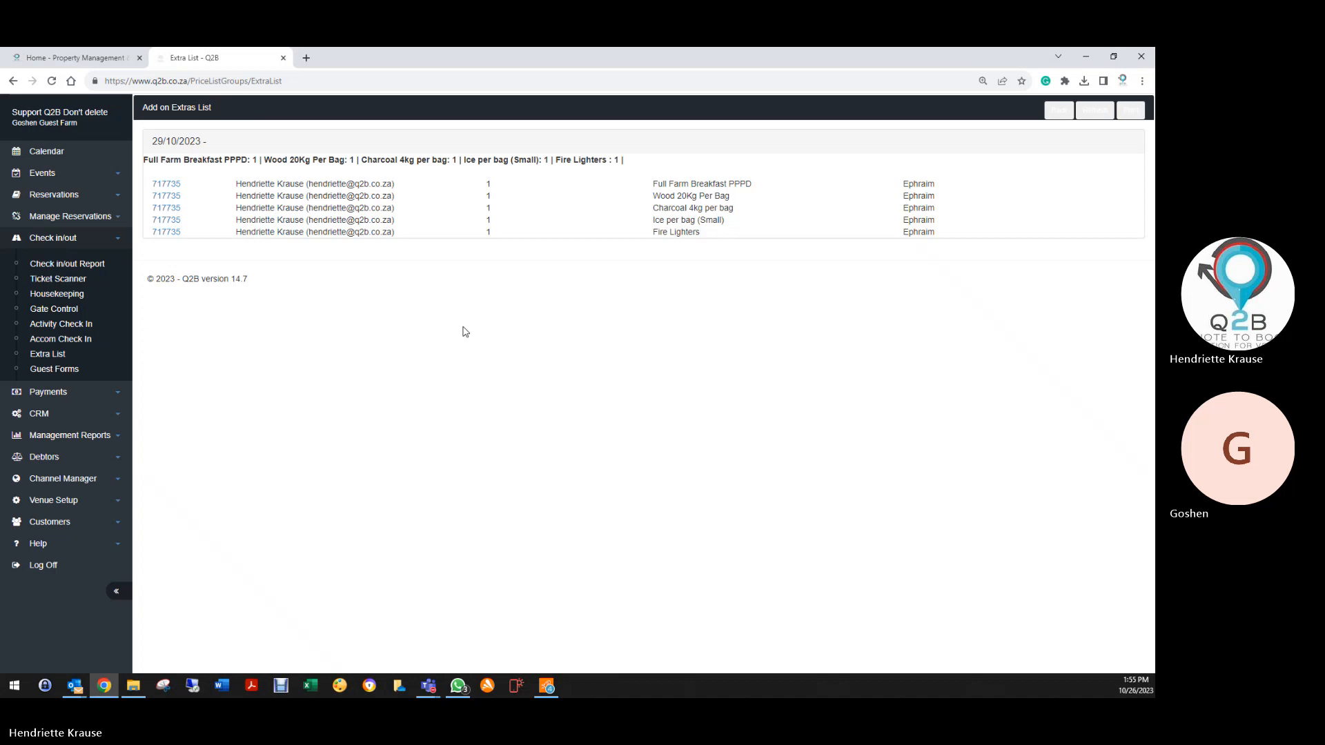
# Set booking 717735's status to Deleted and save it
pyautogui.click(66, 195)
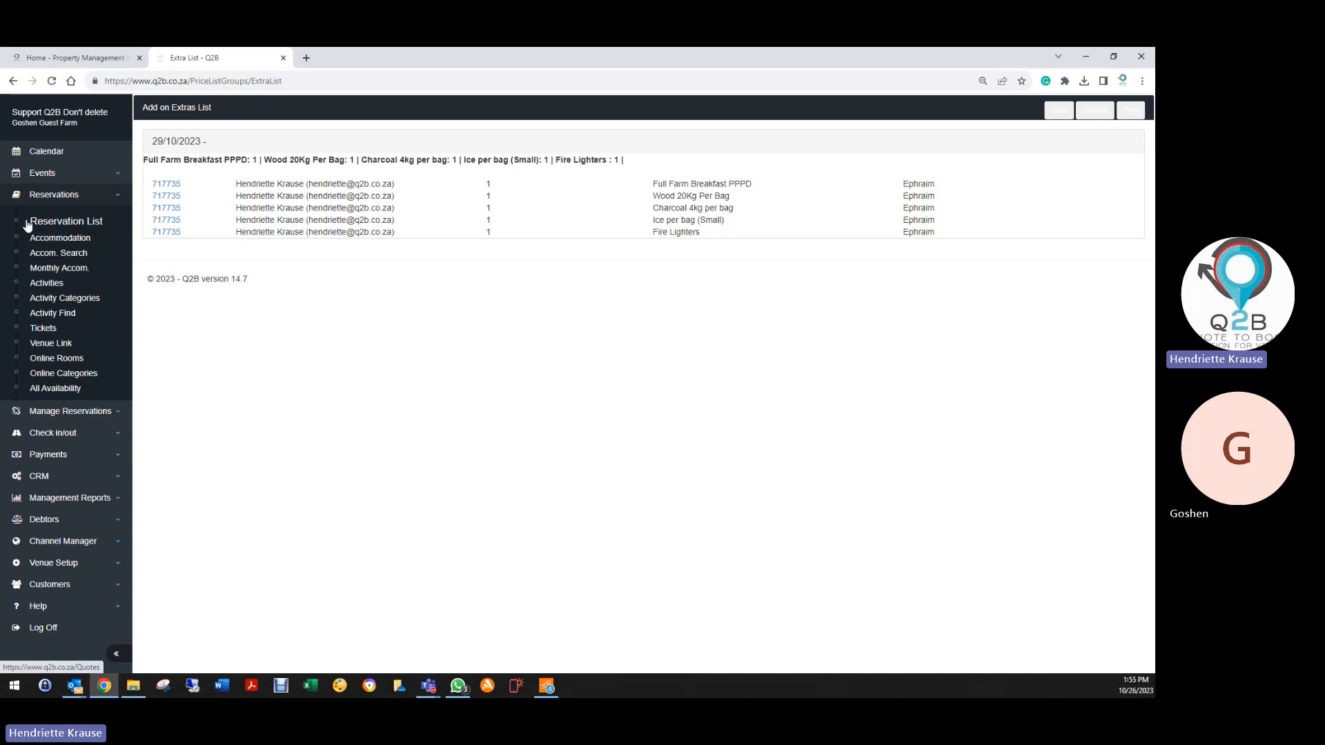
pyautogui.click(31, 222)
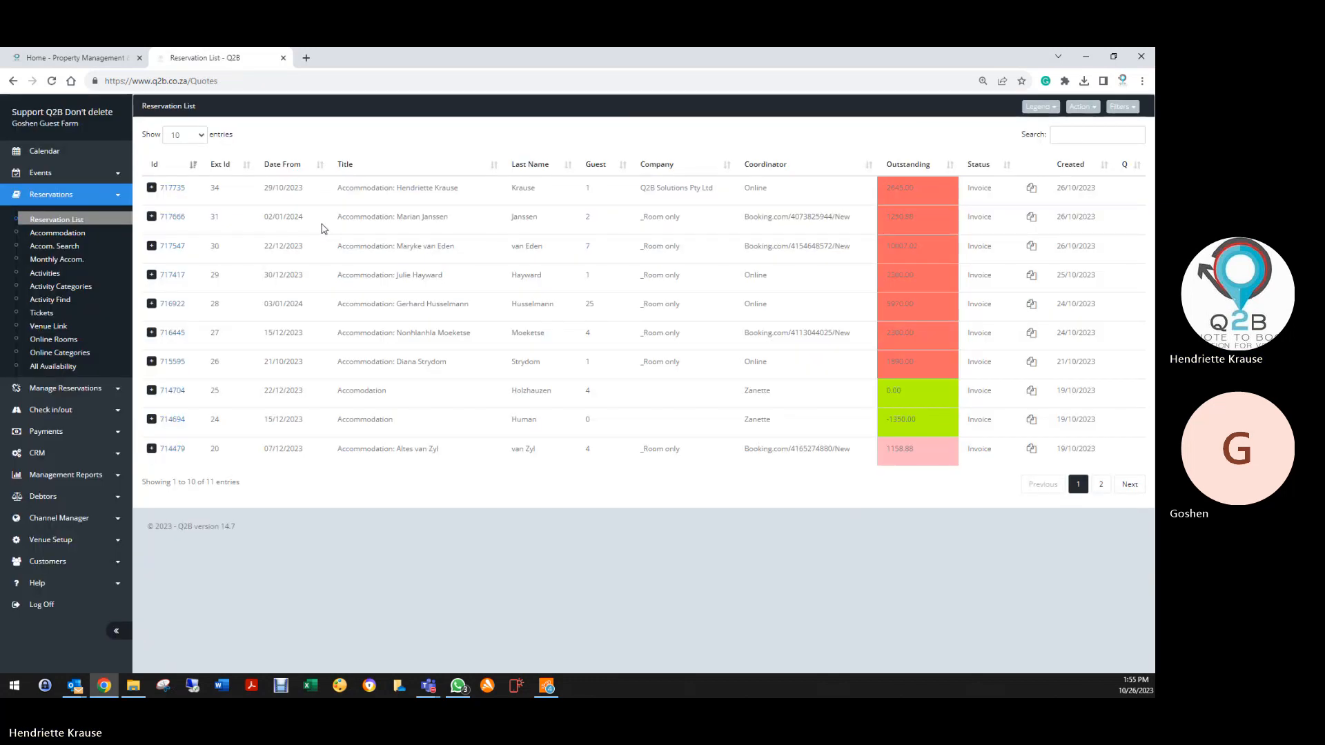
pyautogui.click(174, 188)
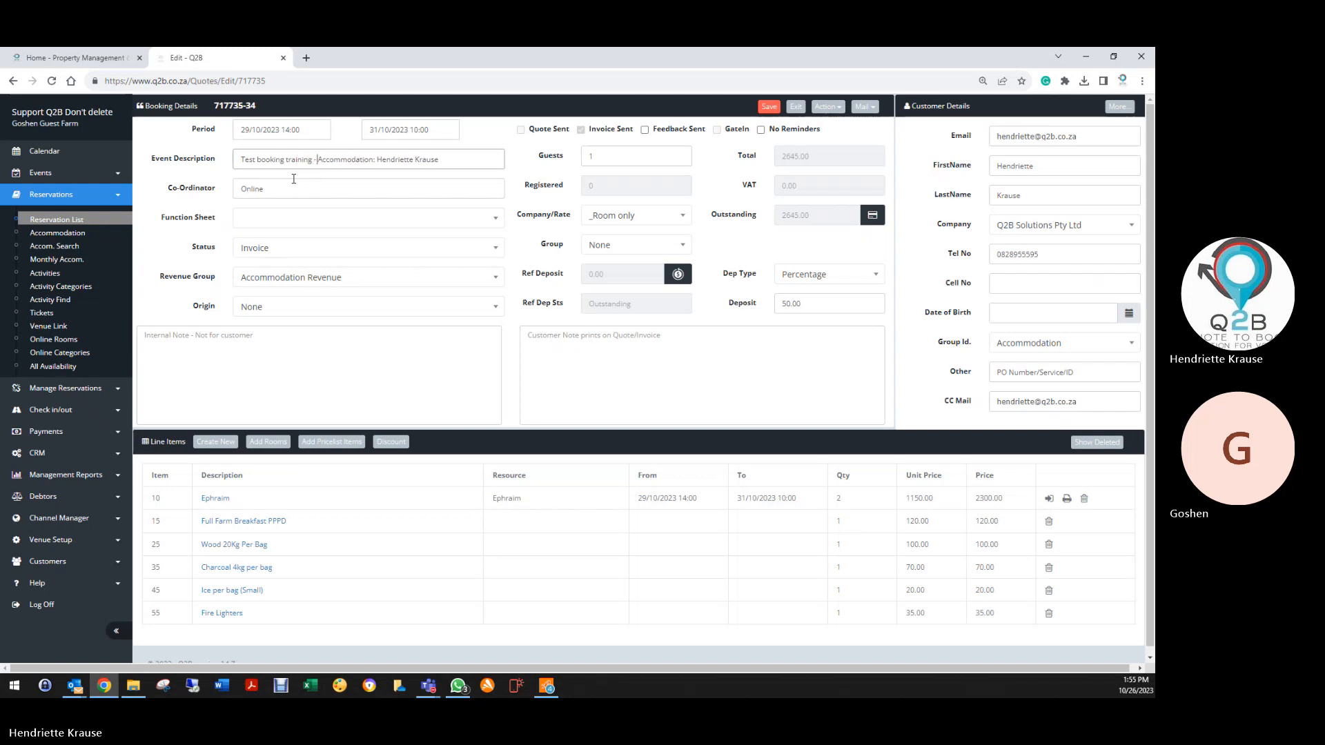
pyautogui.click(307, 252)
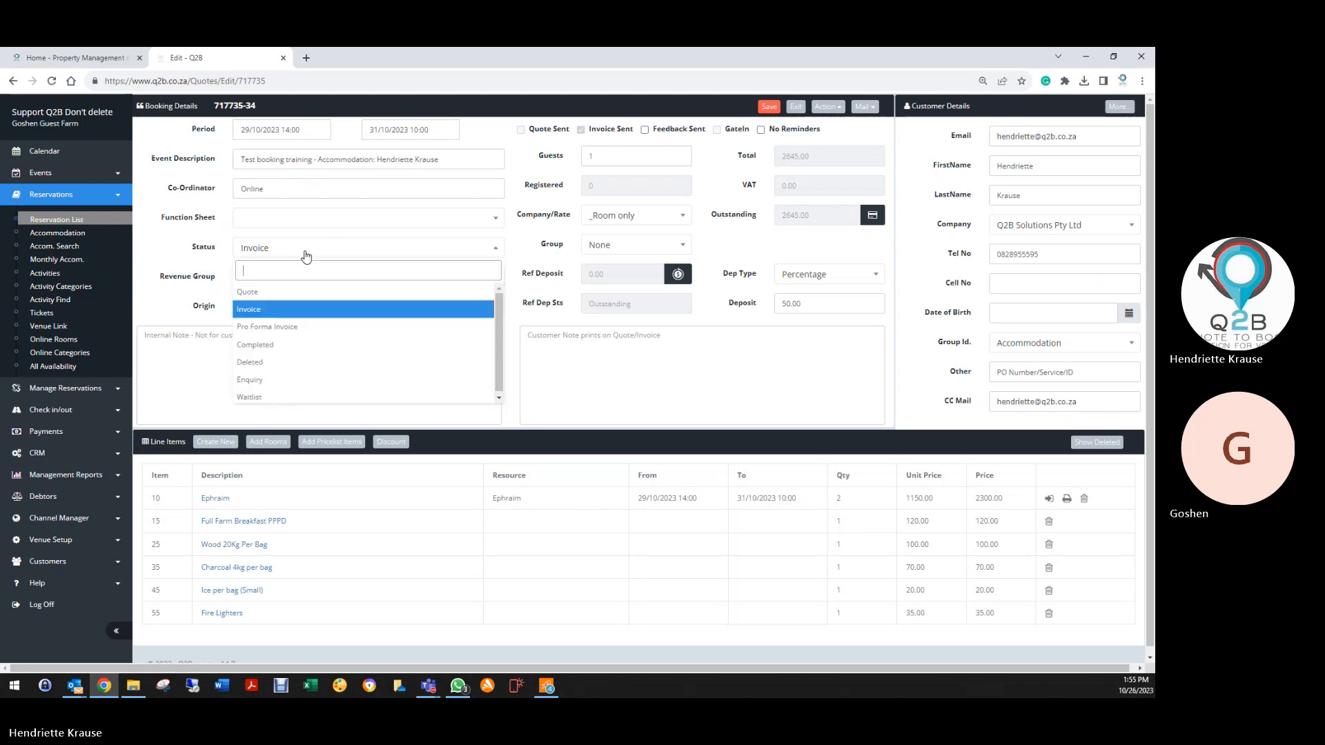
pyautogui.click(314, 358)
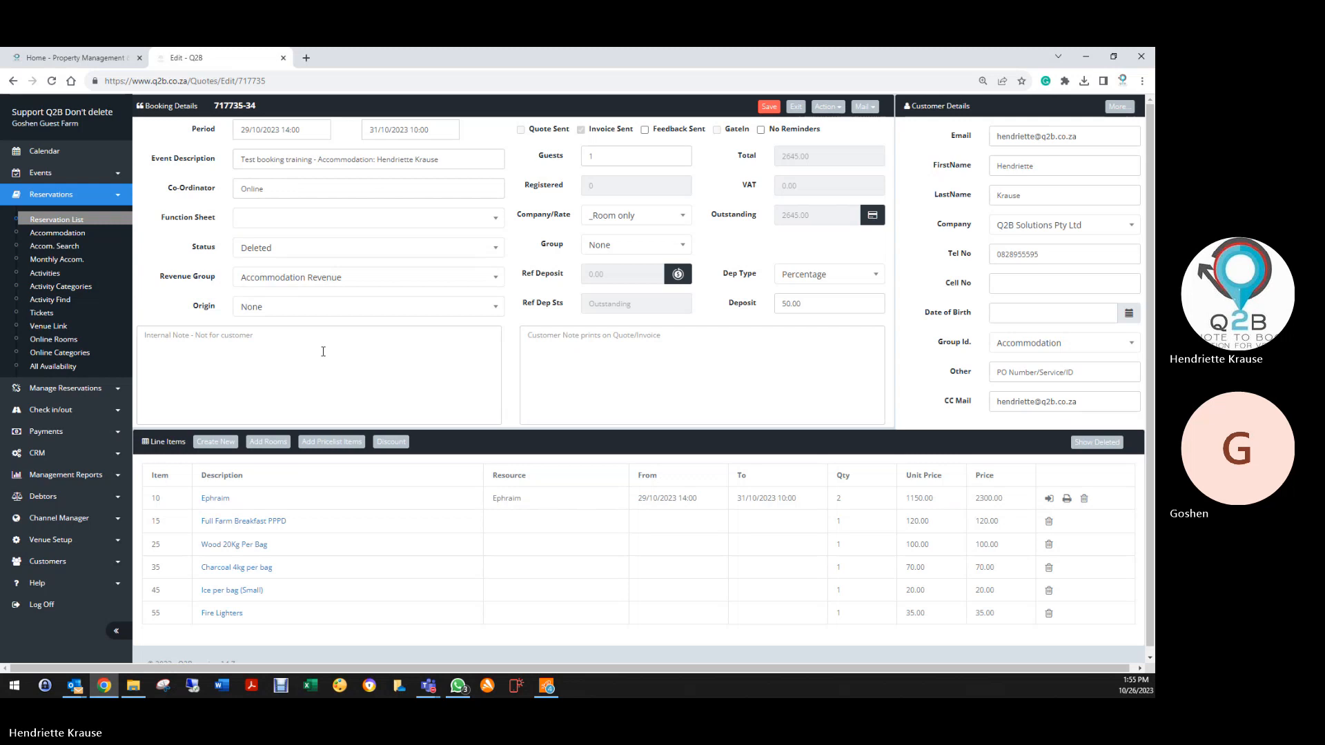
pyautogui.click(769, 107)
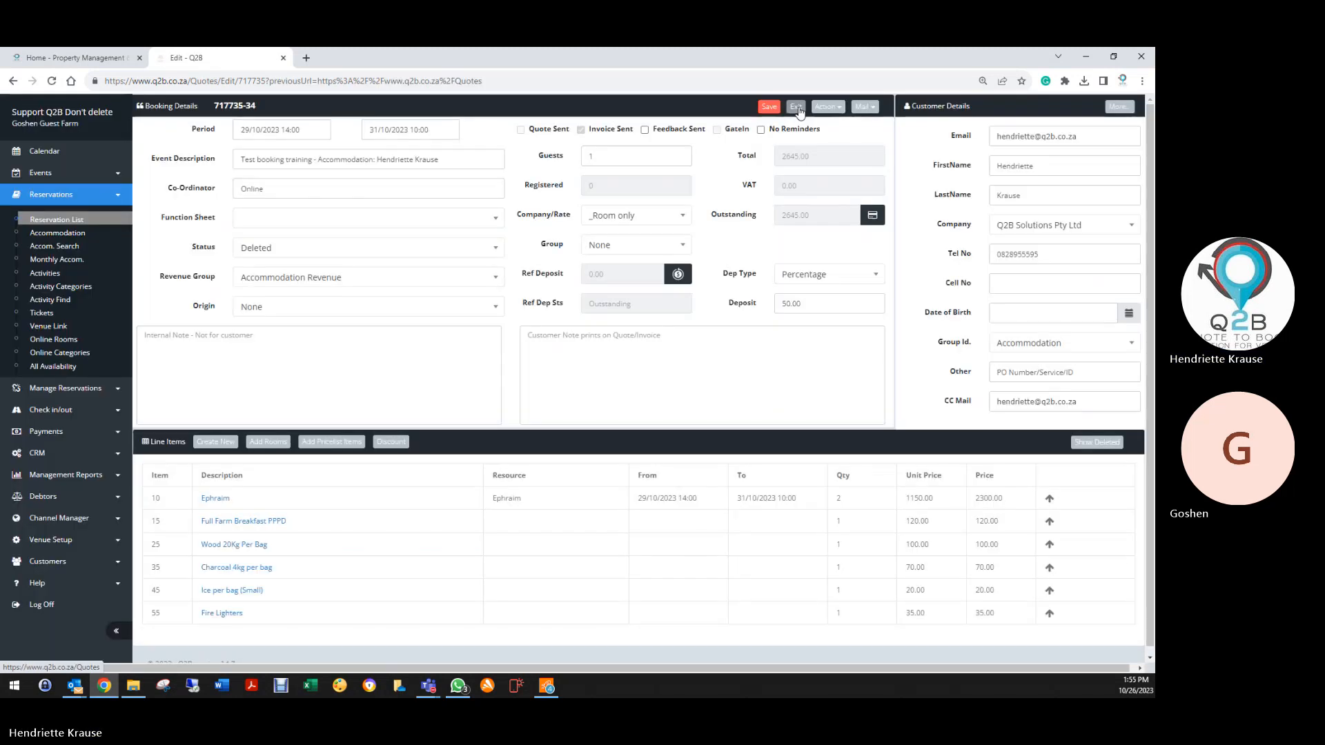
# Exit the booking, log off from Q2B and close the tab
pyautogui.click(796, 108)
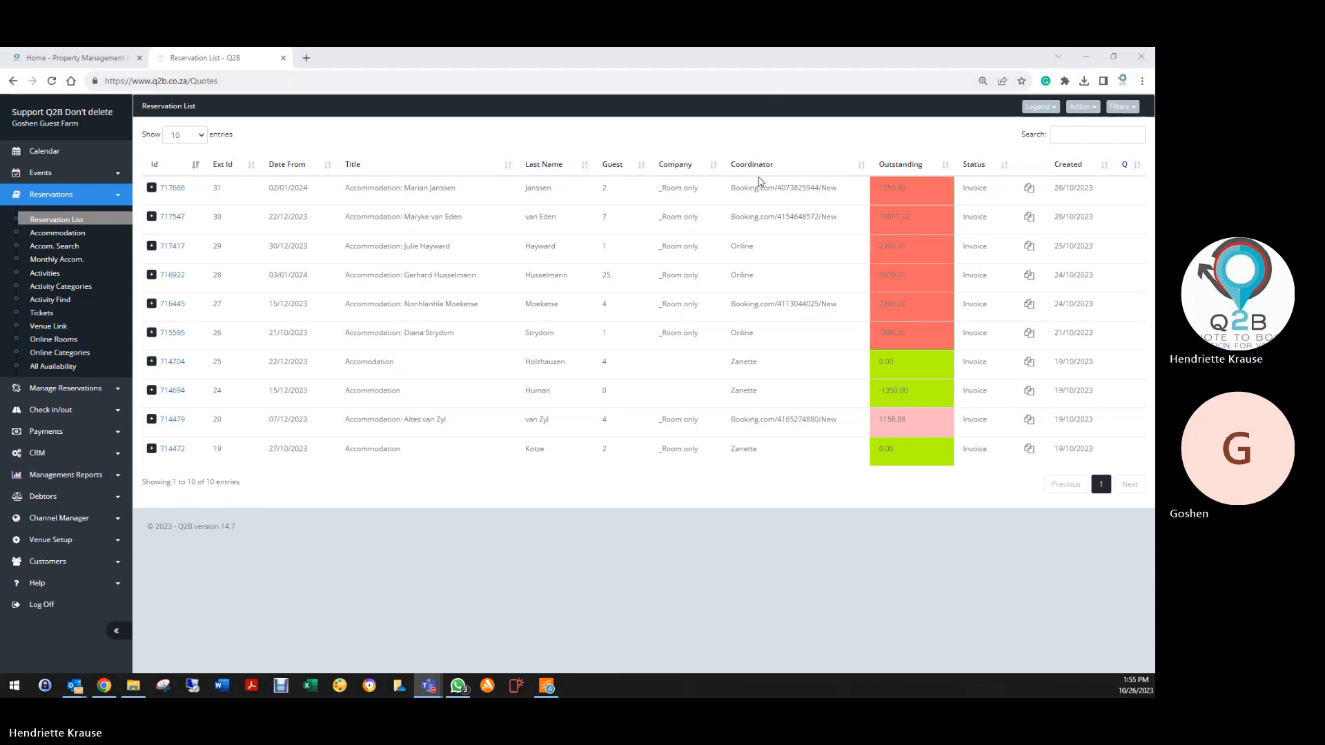
pyautogui.click(43, 605)
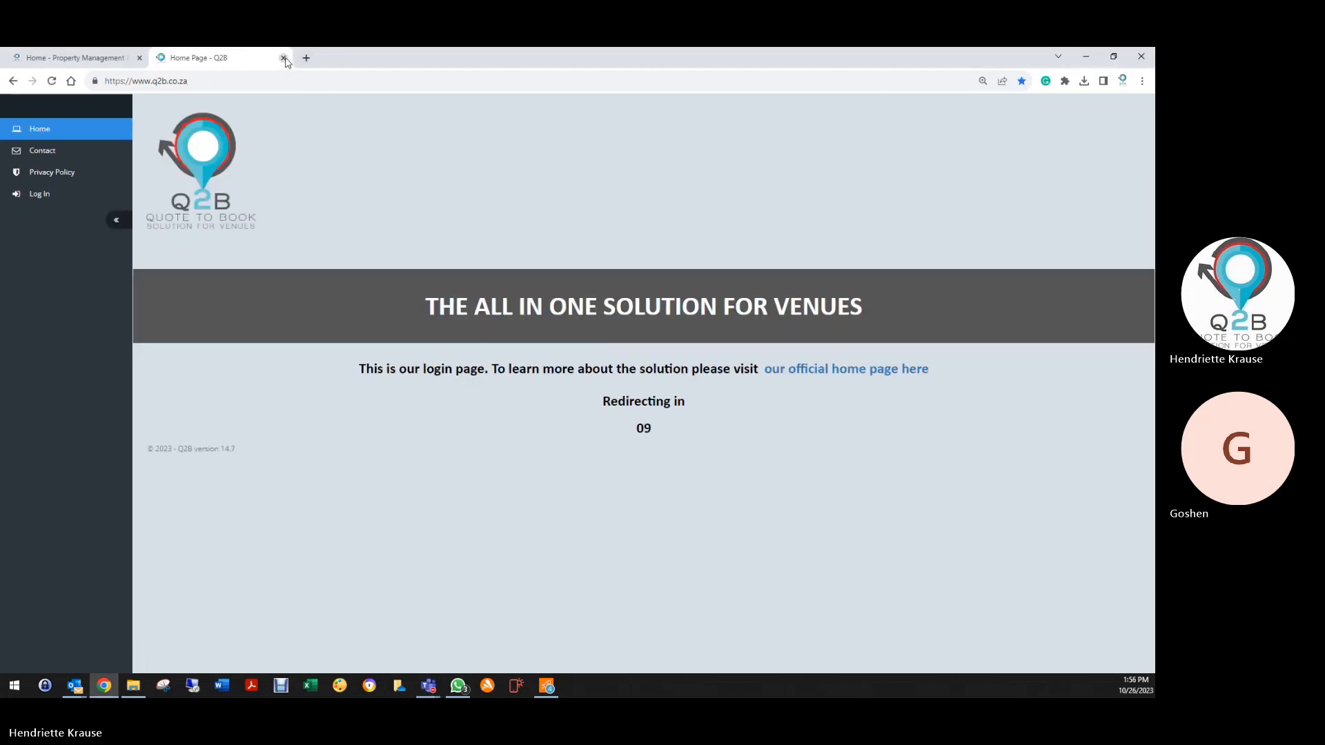
pyautogui.click(283, 59)
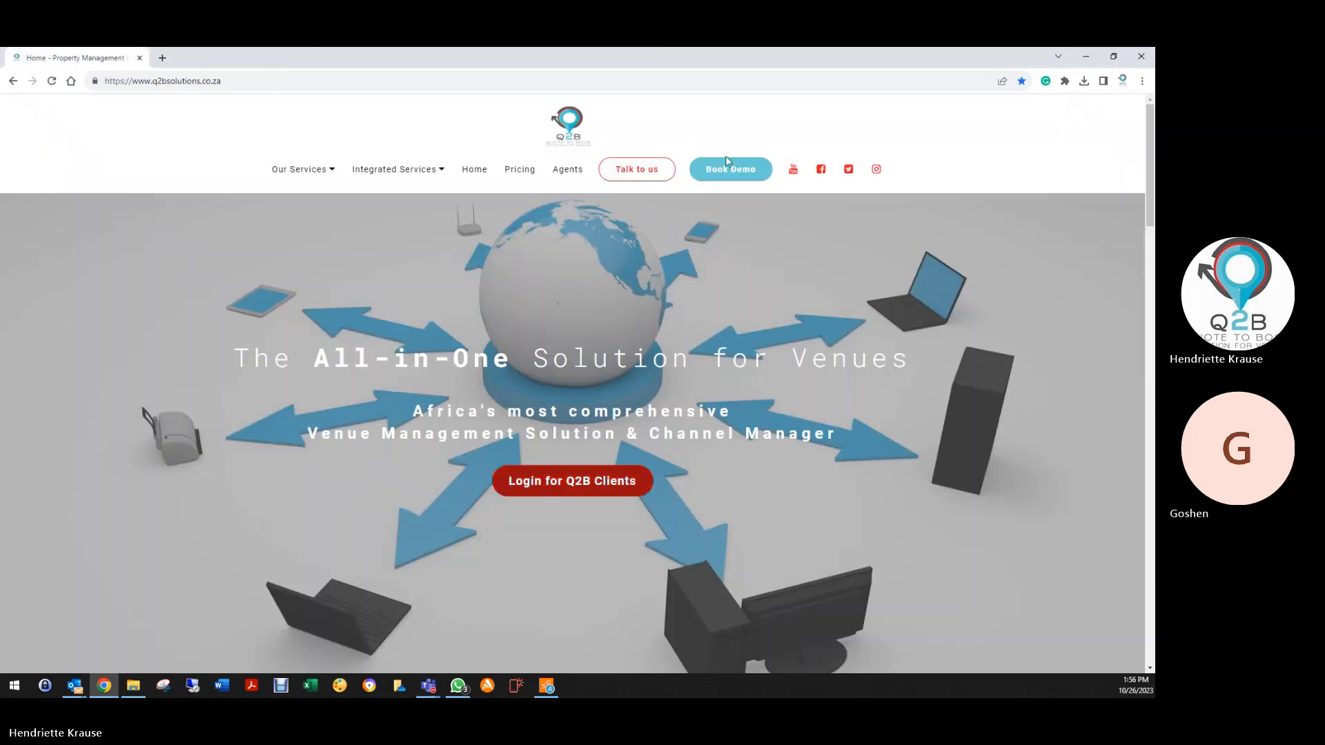